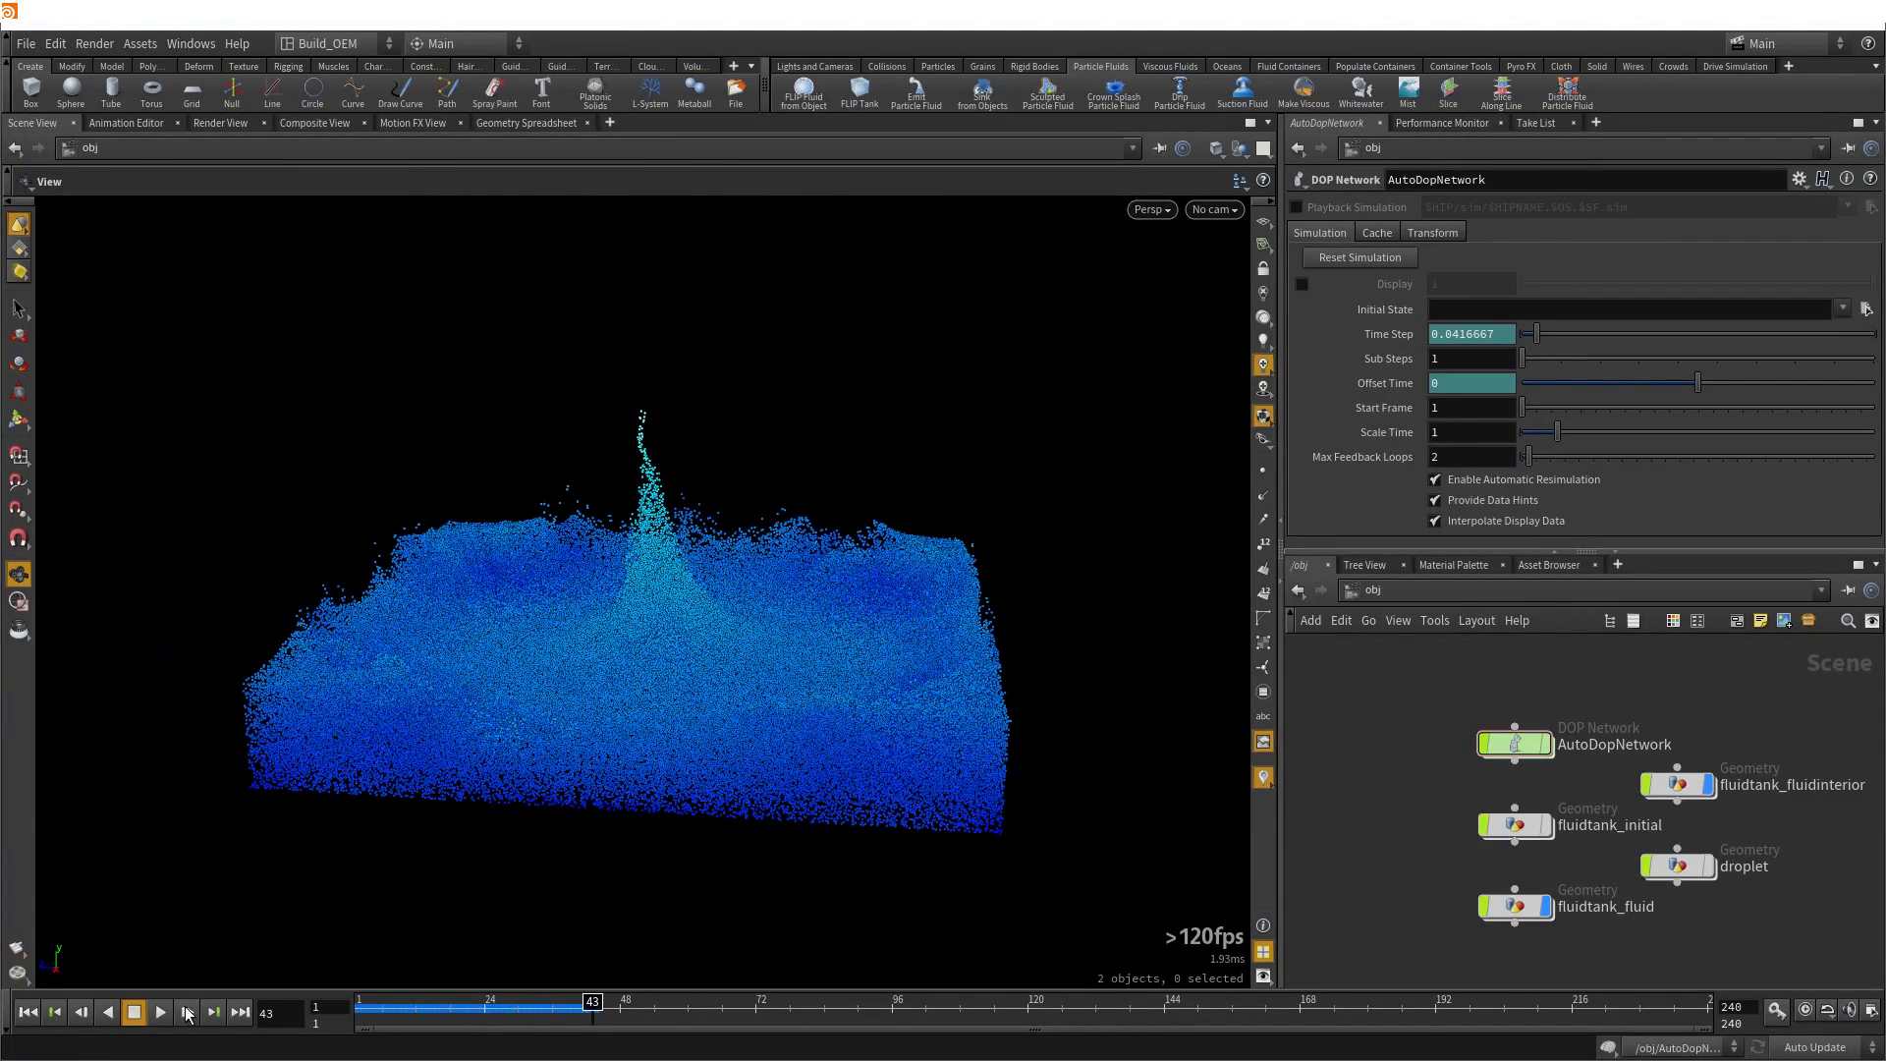
# Play the fluid tank simulation through the droplet impact and inspect the waves at the tank walls from several angles
pyautogui.click(160, 1012)
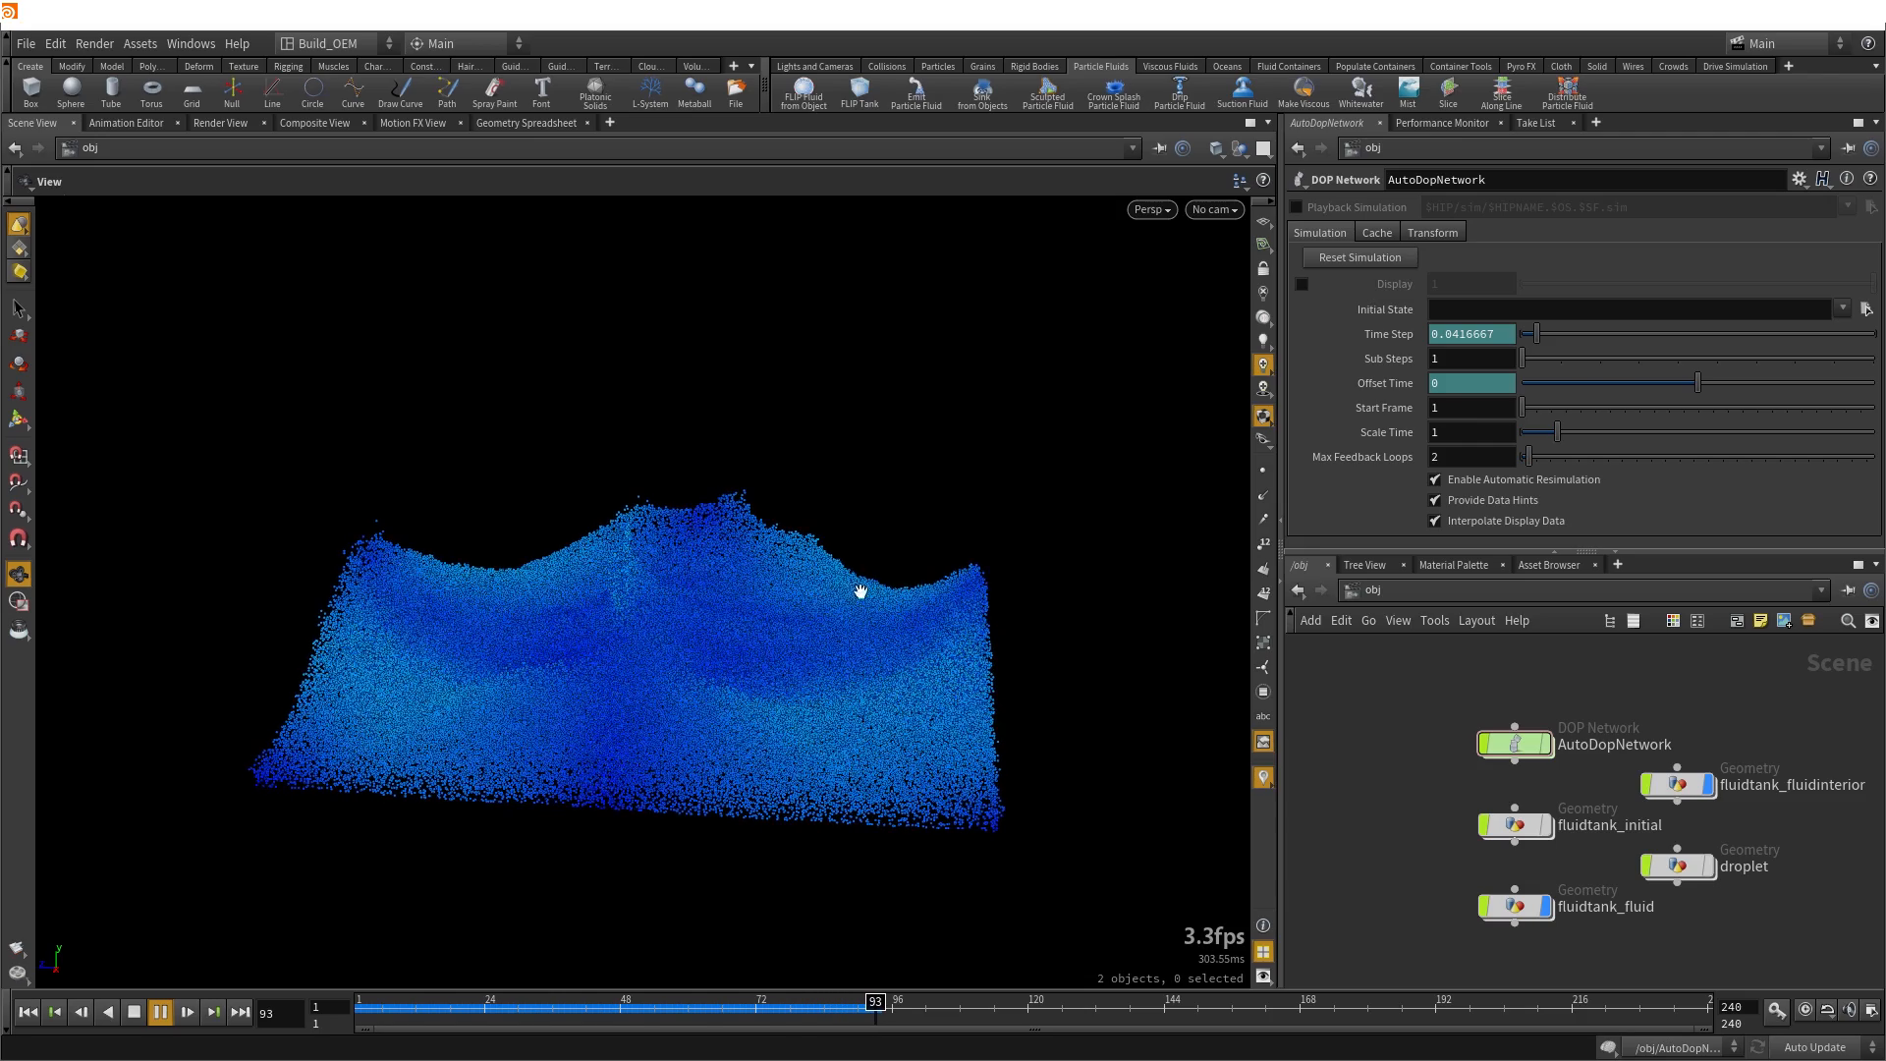
pyautogui.moveTo(1019, 580); pyautogui.dragTo(436, 553)
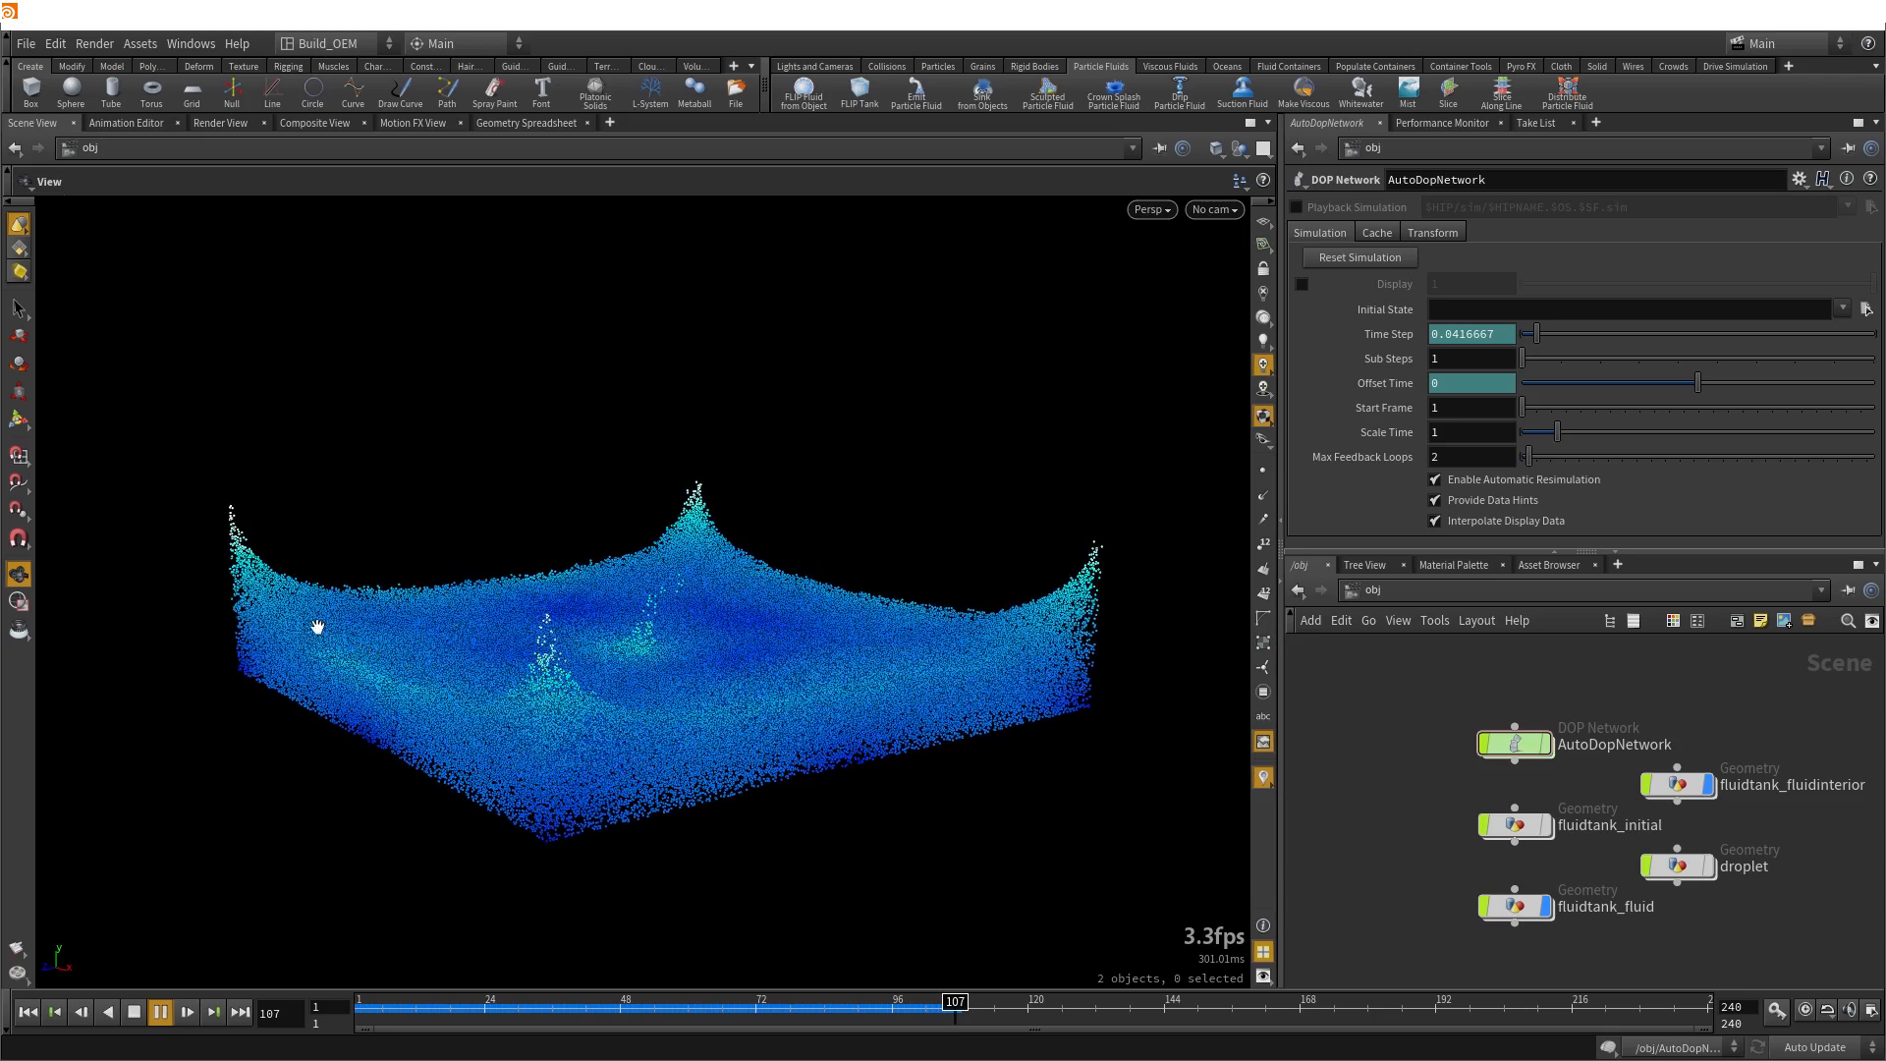
pyautogui.click(159, 1012)
pyautogui.moveTo(872, 610); pyautogui.dragTo(526, 603)
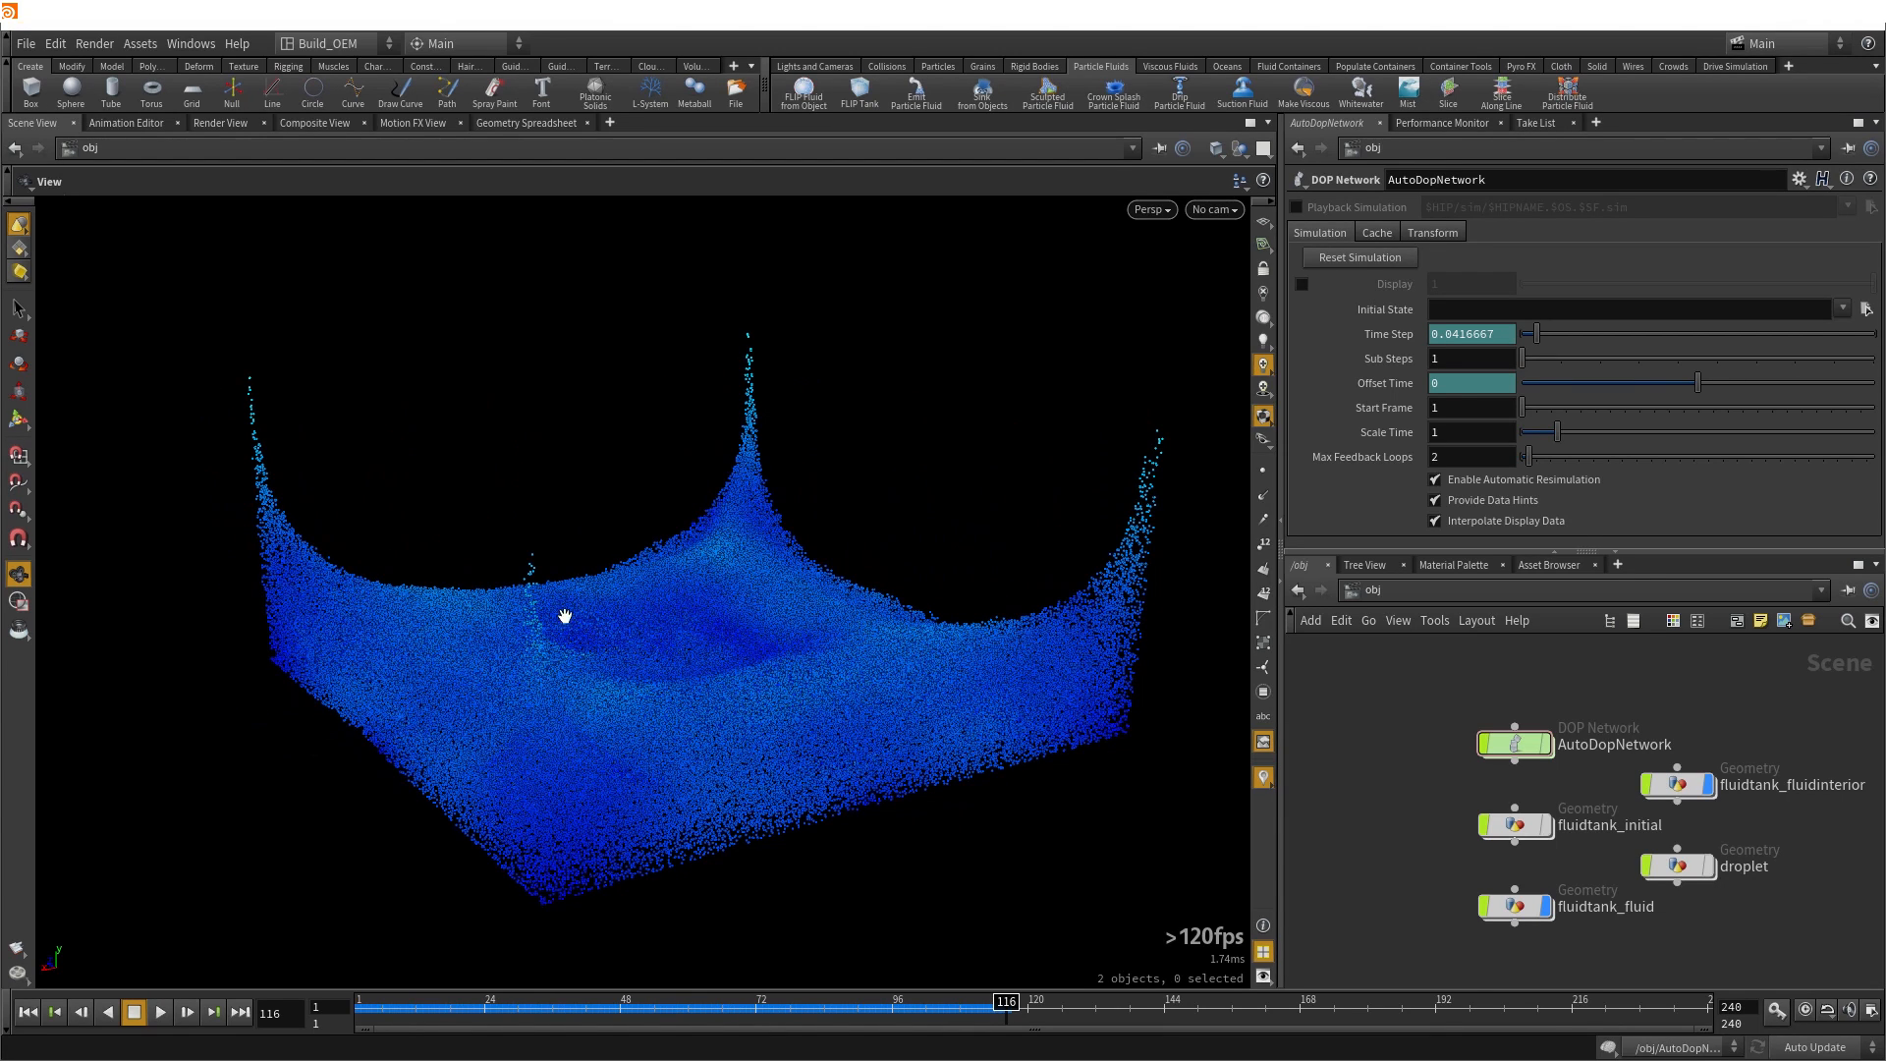
pyautogui.moveTo(592, 641); pyautogui.dragTo(713, 604)
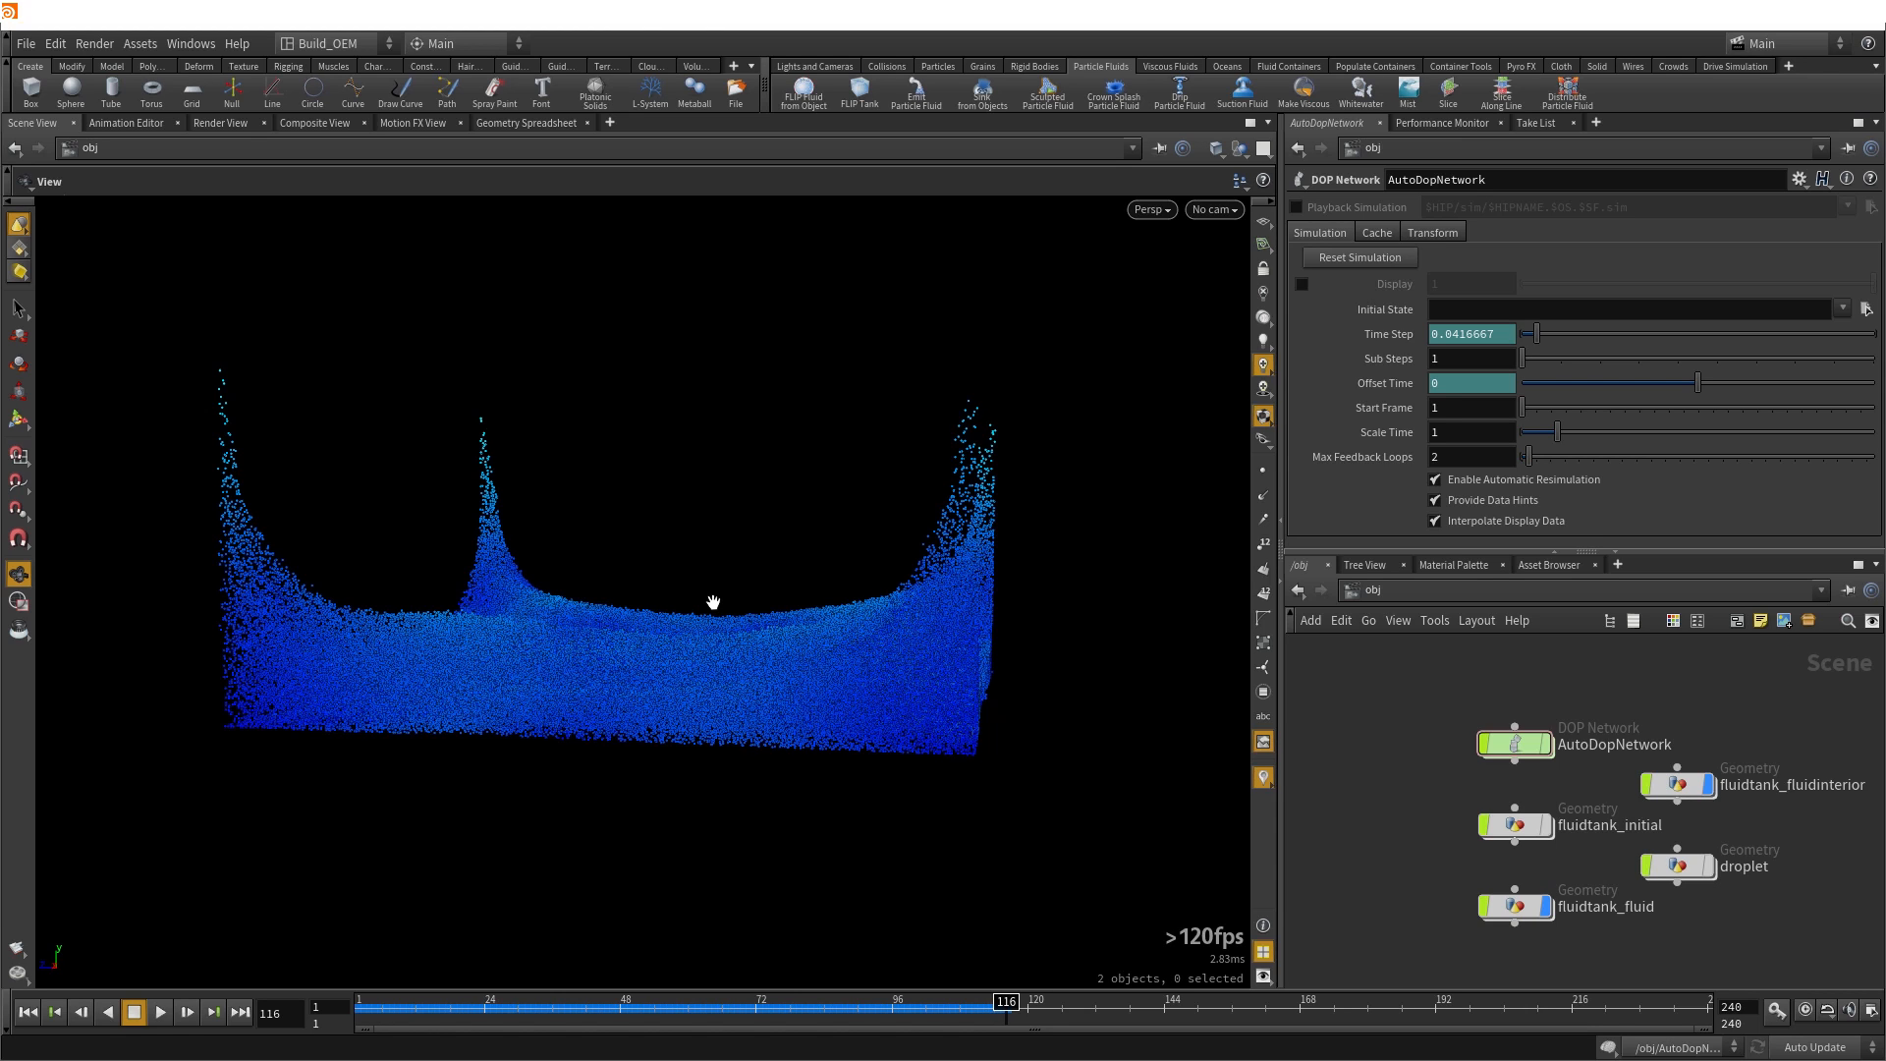
pyautogui.moveTo(429, 625); pyautogui.dragTo(438, 653)
# Return the timeline to frame 2 and inspect the droplet above the still fluid tank
pyautogui.moveTo(365, 1012)
pyautogui.mouseDown()
pyautogui.moveTo(390, 1016)
pyautogui.moveTo(364, 1017)
pyautogui.mouseUp()
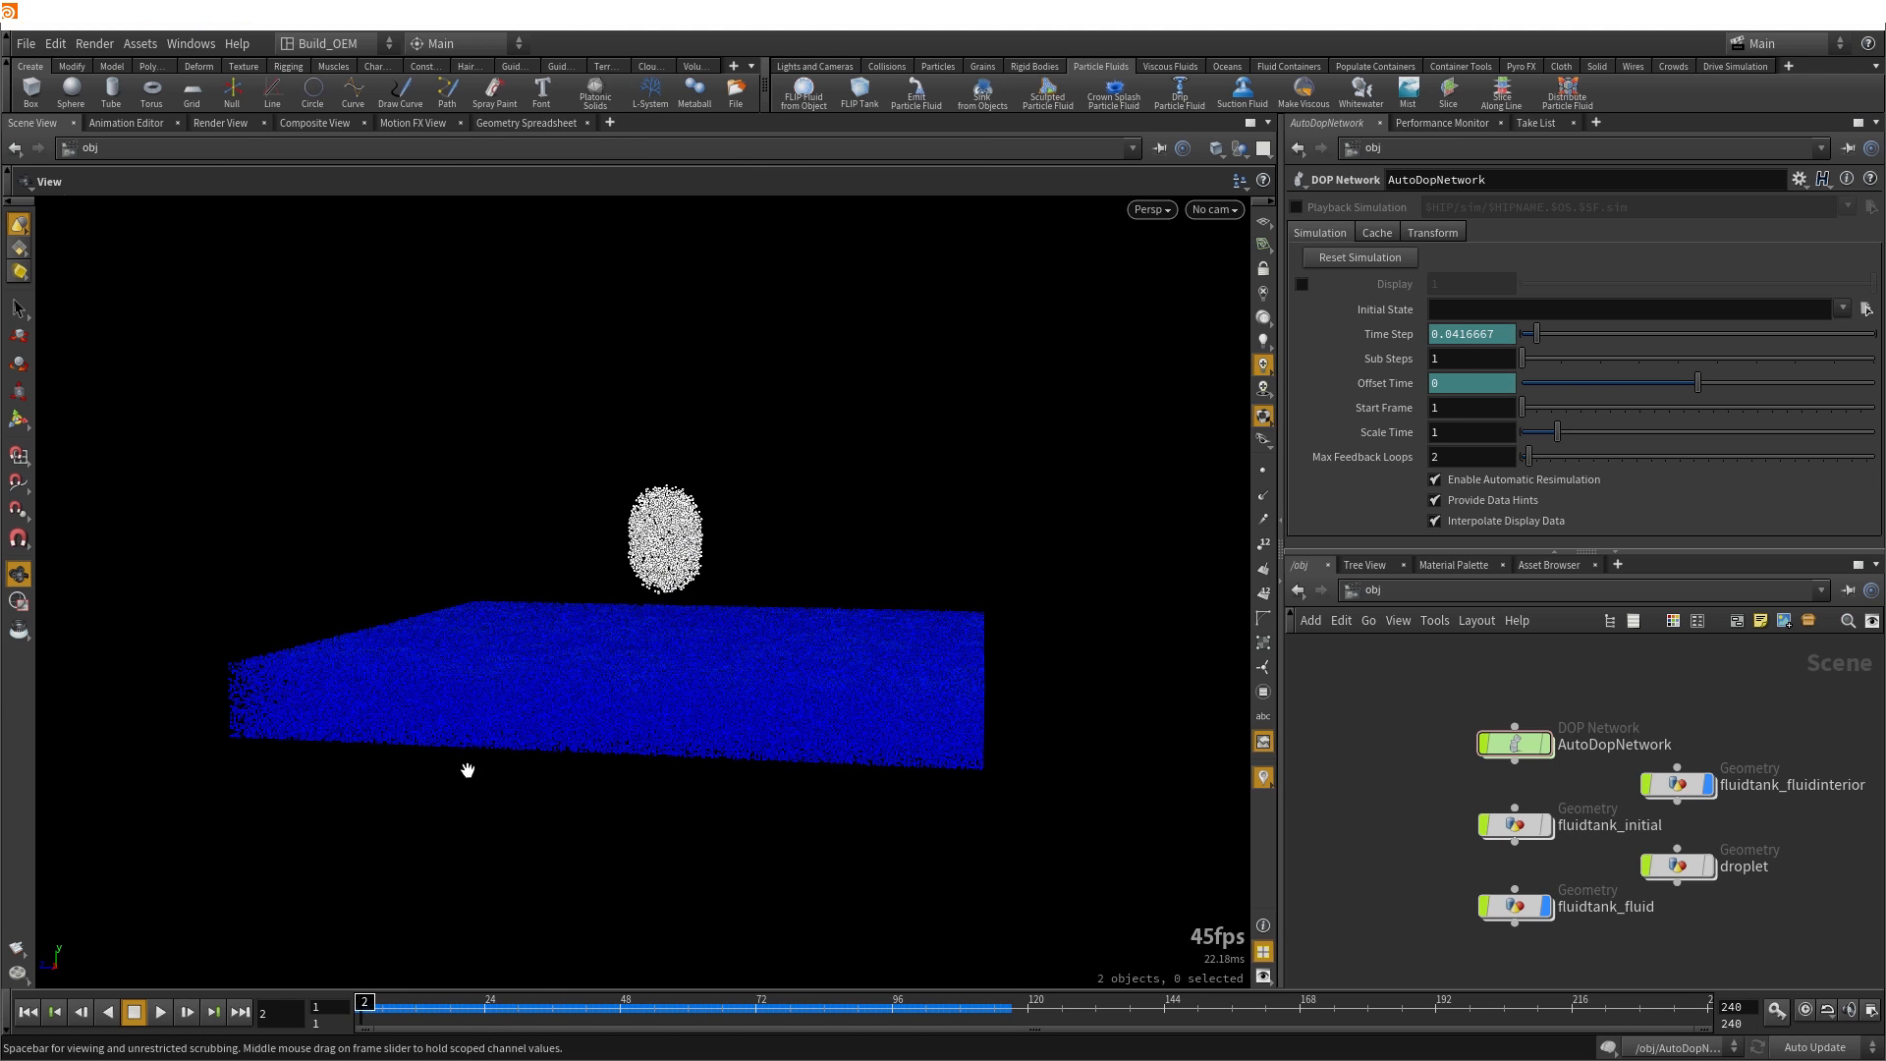
pyautogui.moveTo(467, 770); pyautogui.dragTo(488, 845)
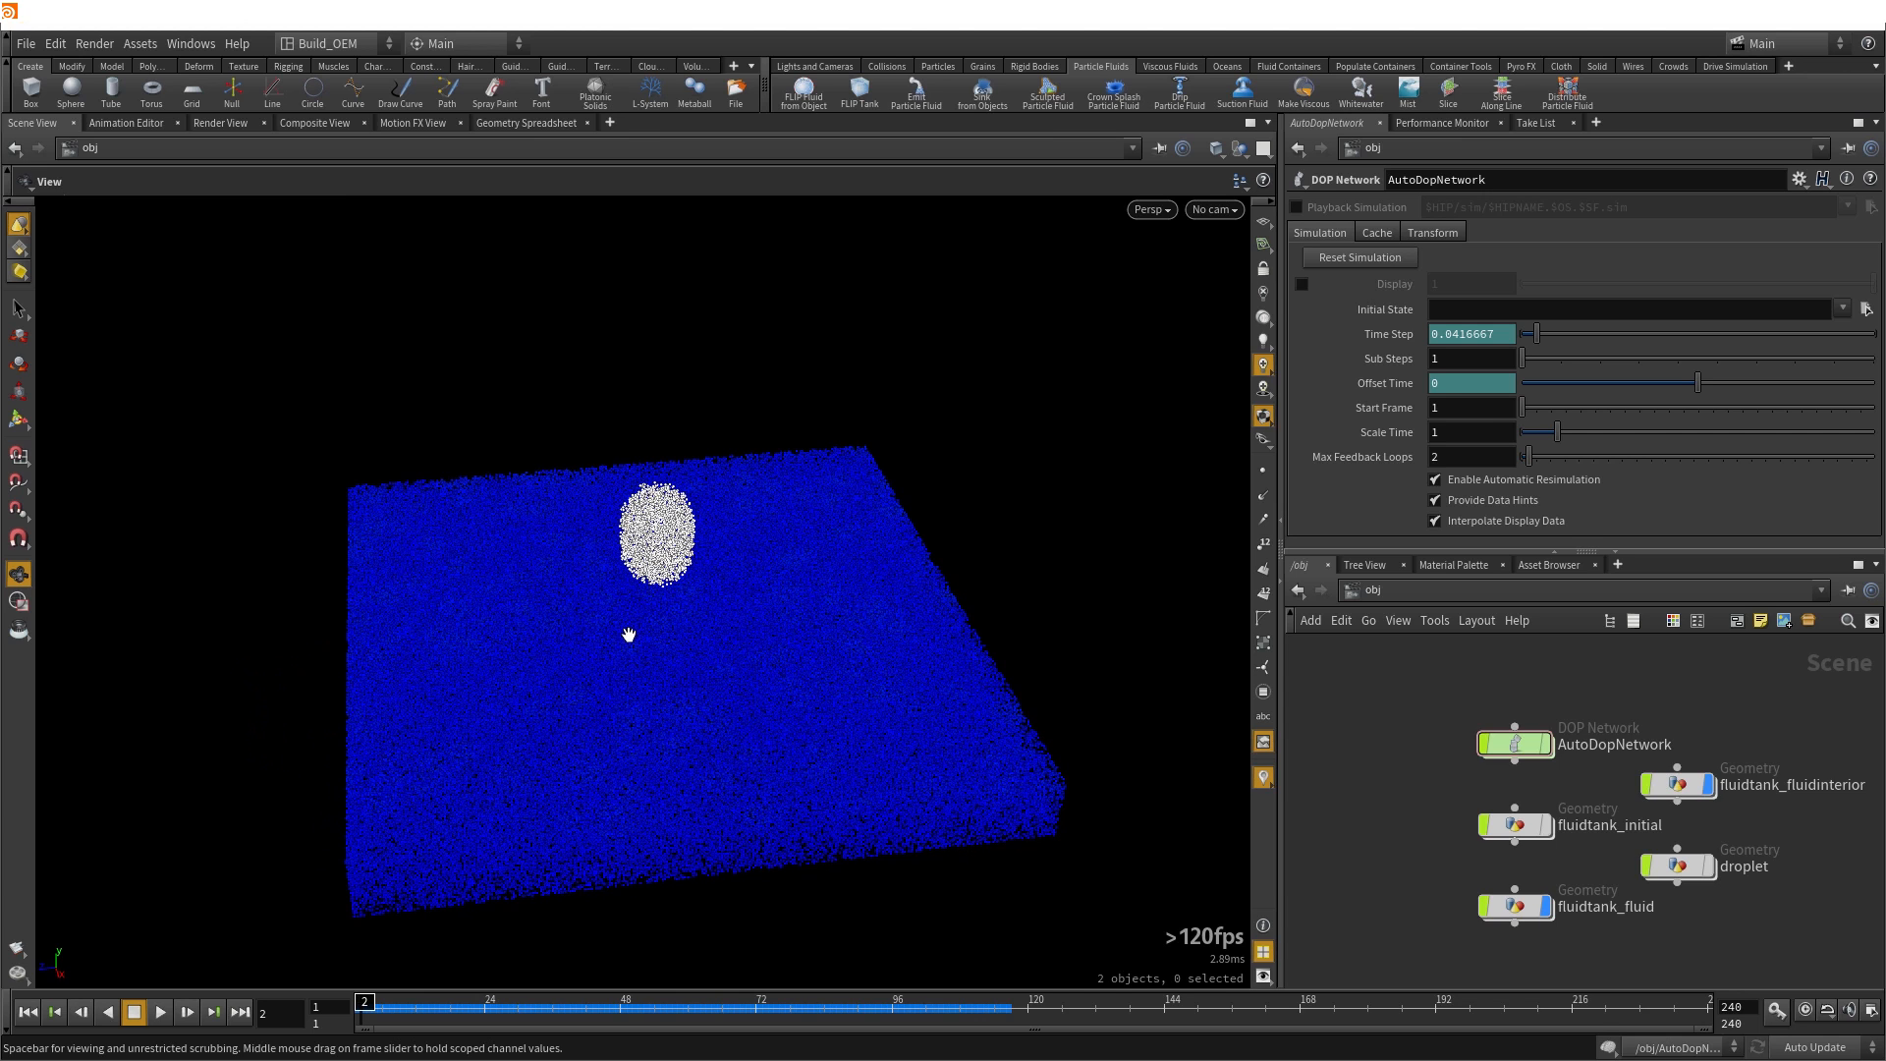
pyautogui.moveTo(629, 635); pyautogui.dragTo(585, 598)
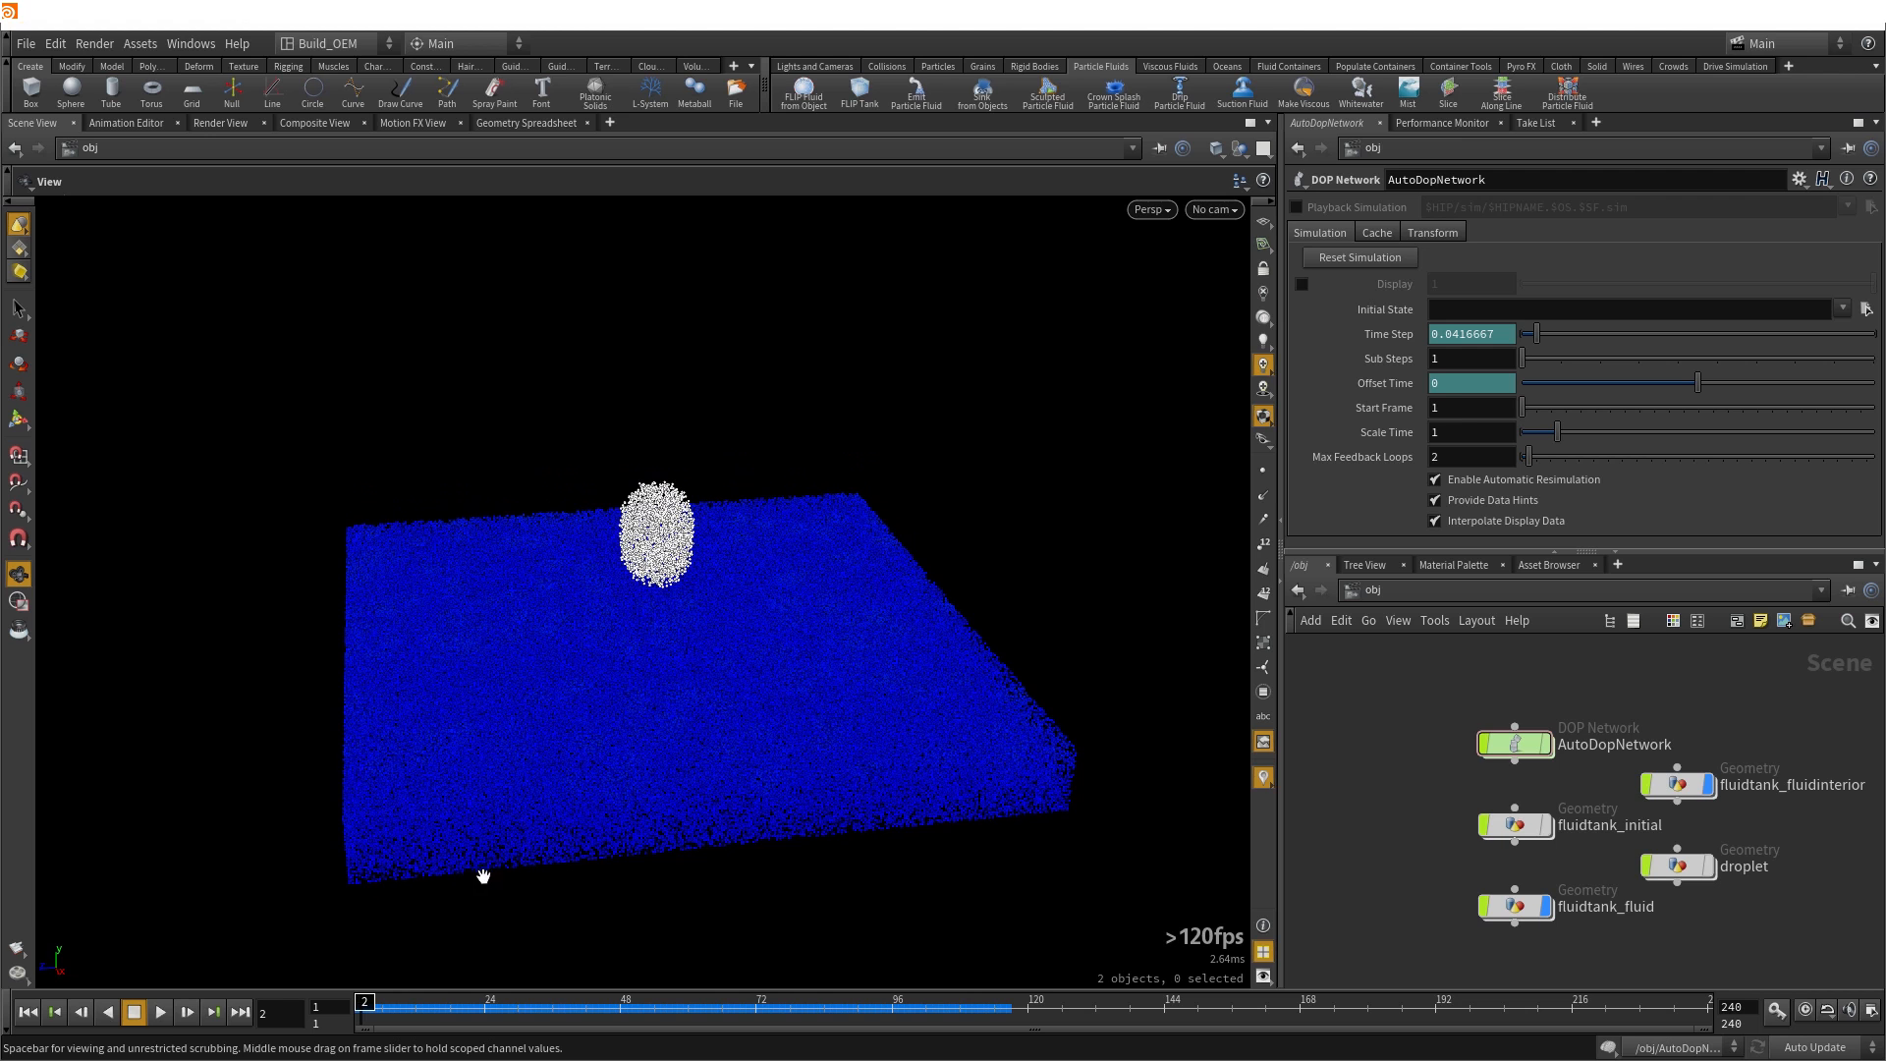
pyautogui.moveTo(484, 875); pyautogui.dragTo(502, 701)
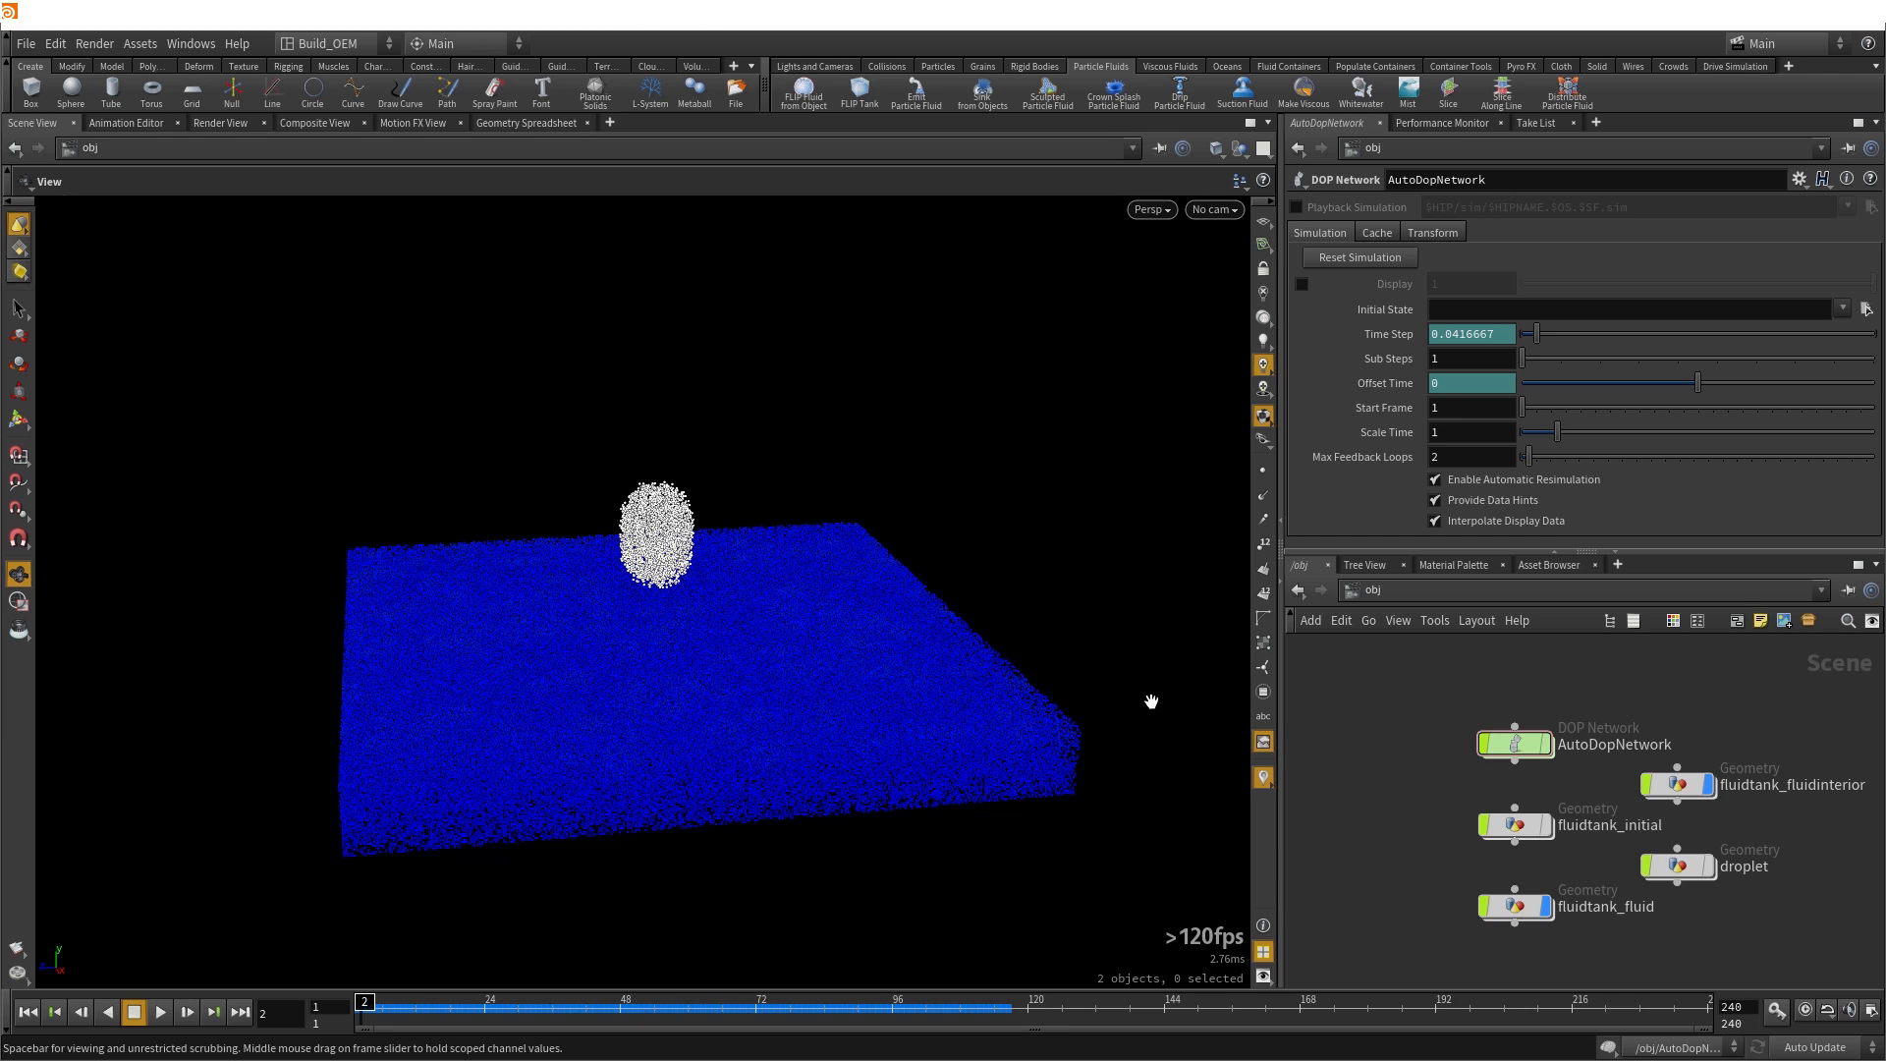
# Inside AutoDopNetwork, enable Use Waterline in the volume limits of the flipsolver1 node
pyautogui.doubleClick(1513, 740)
pyautogui.moveTo(1583, 780)
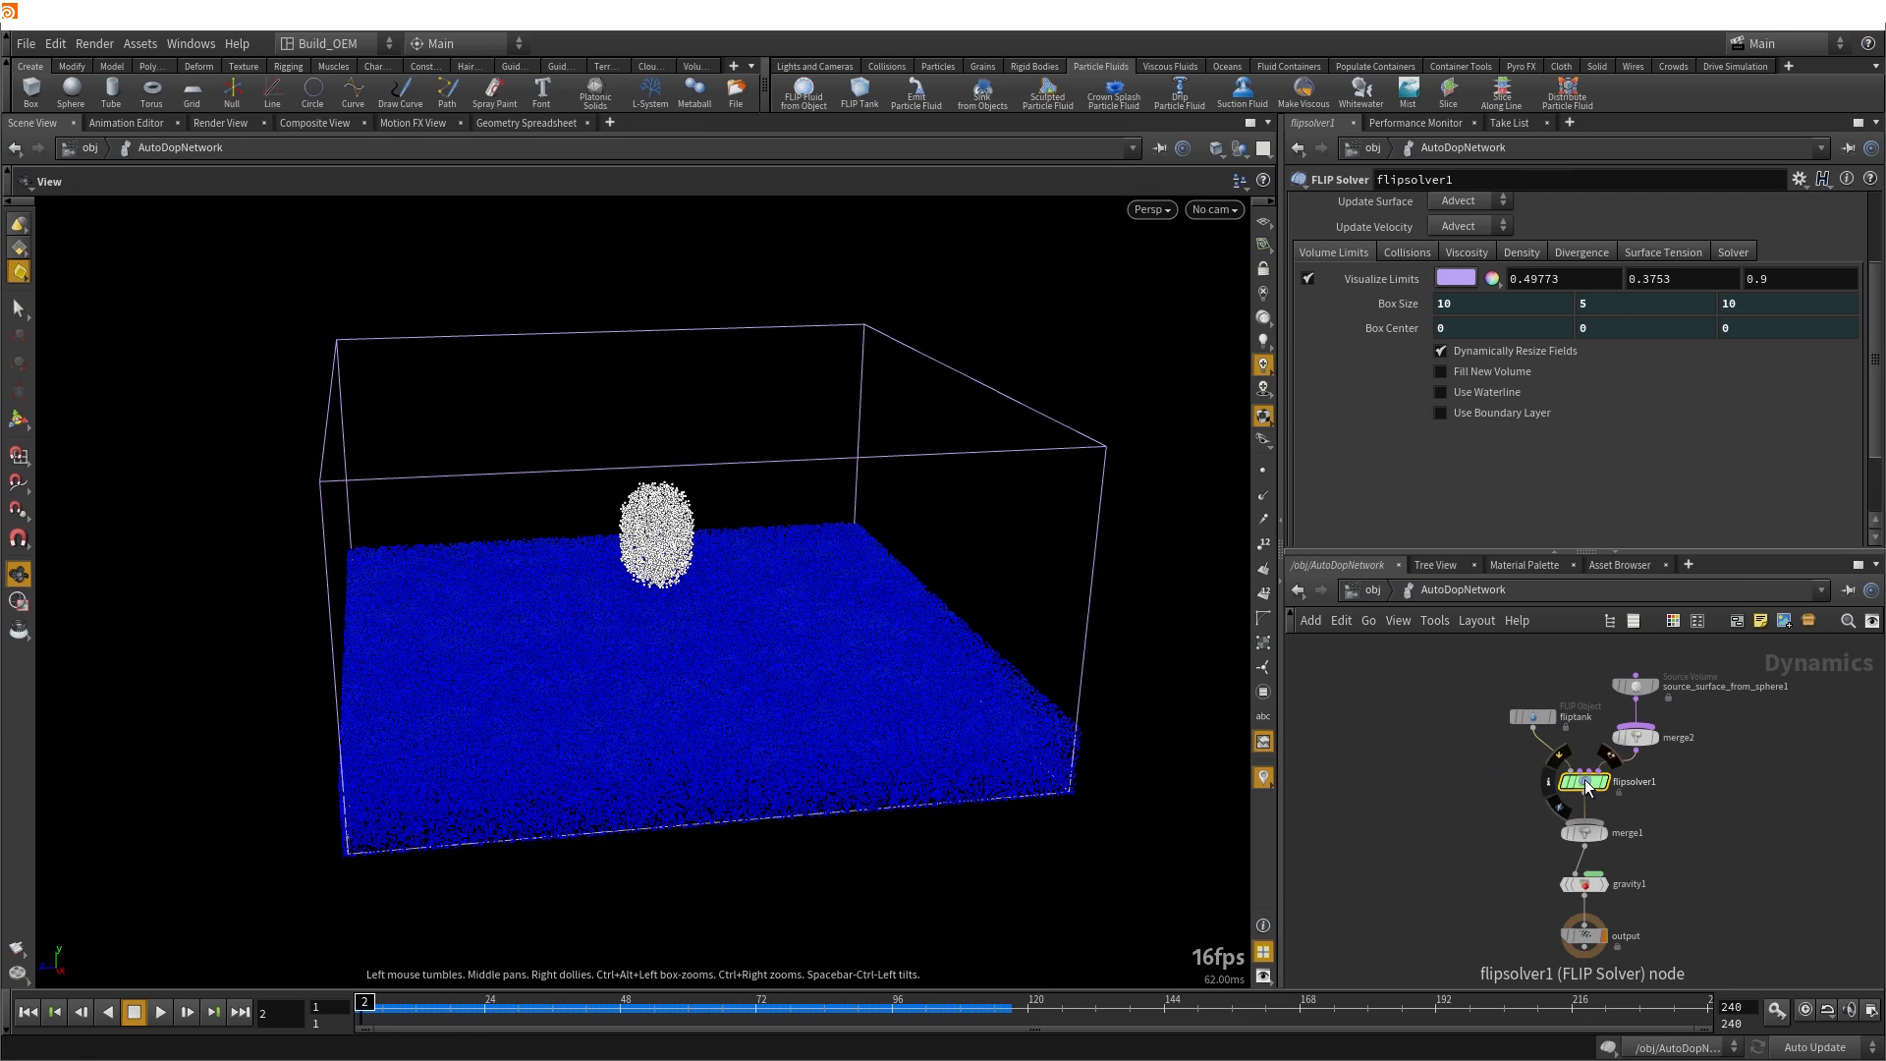
pyautogui.scroll(3, 1452, 372)
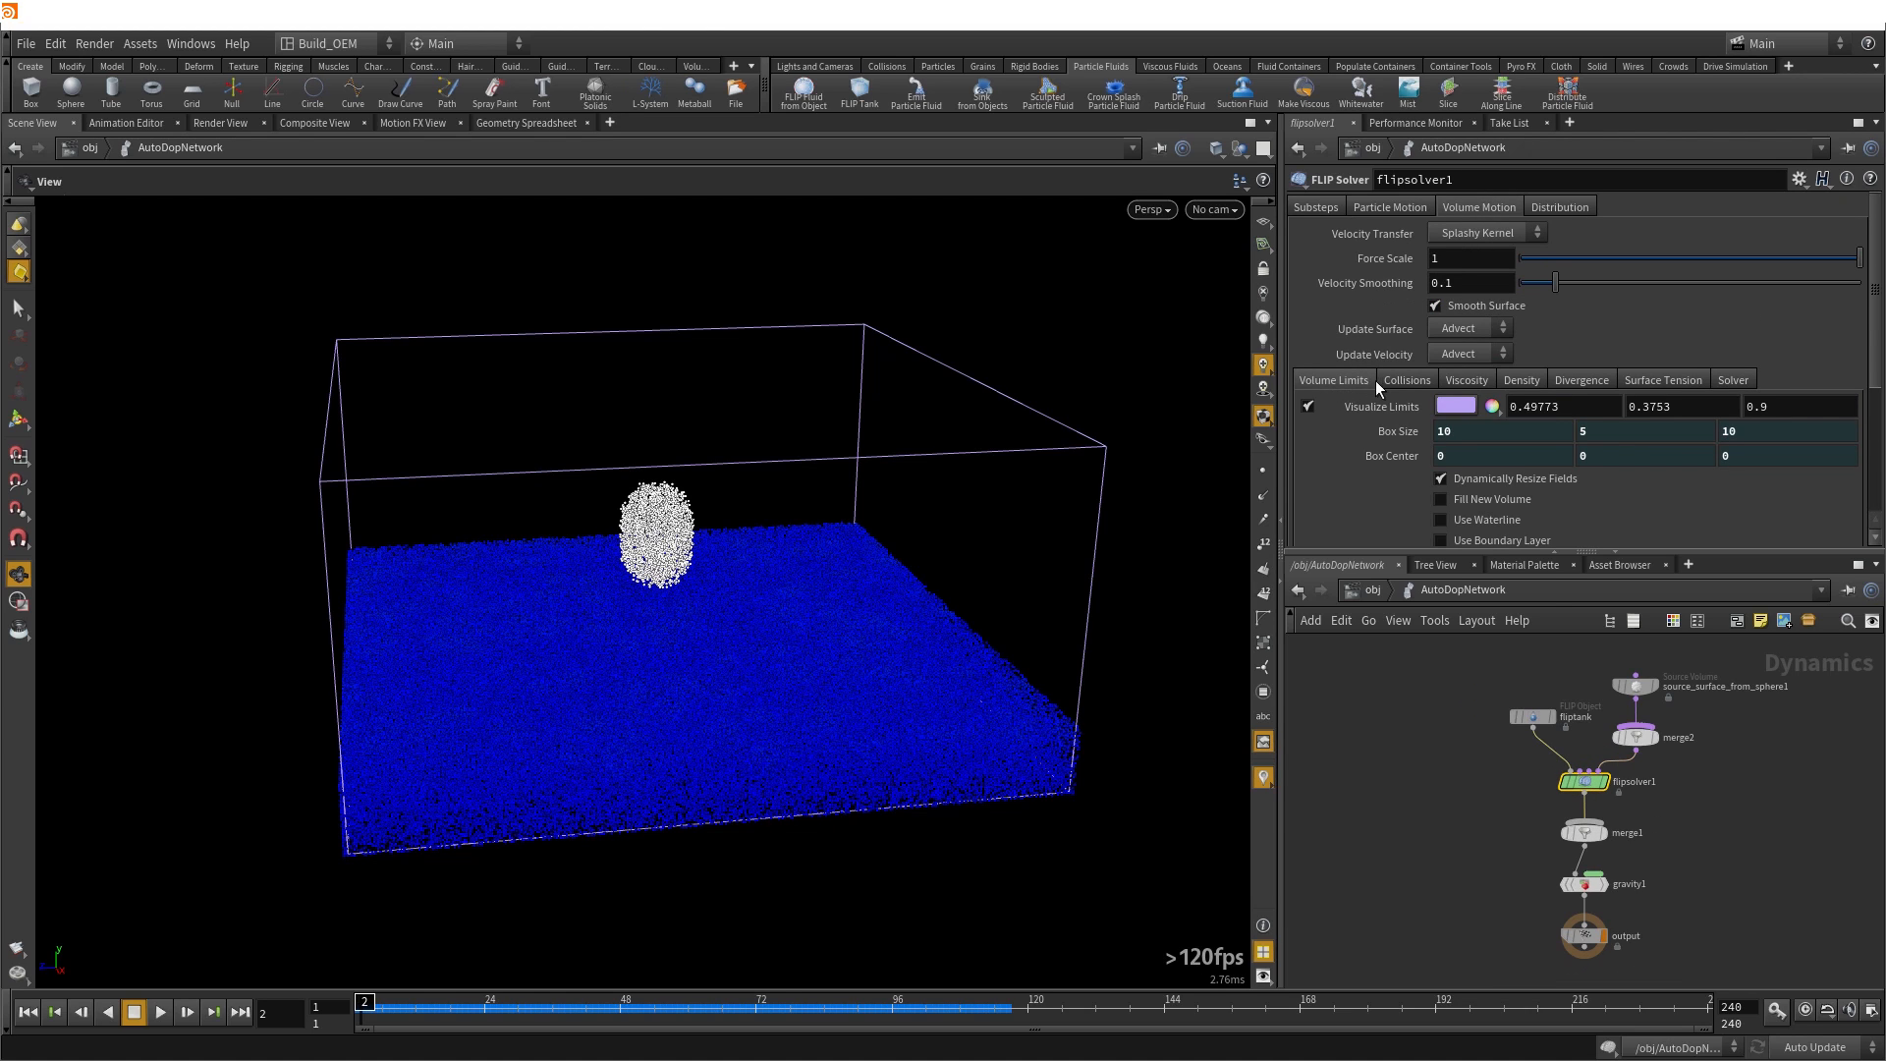
pyautogui.scroll(-2, 1364, 503)
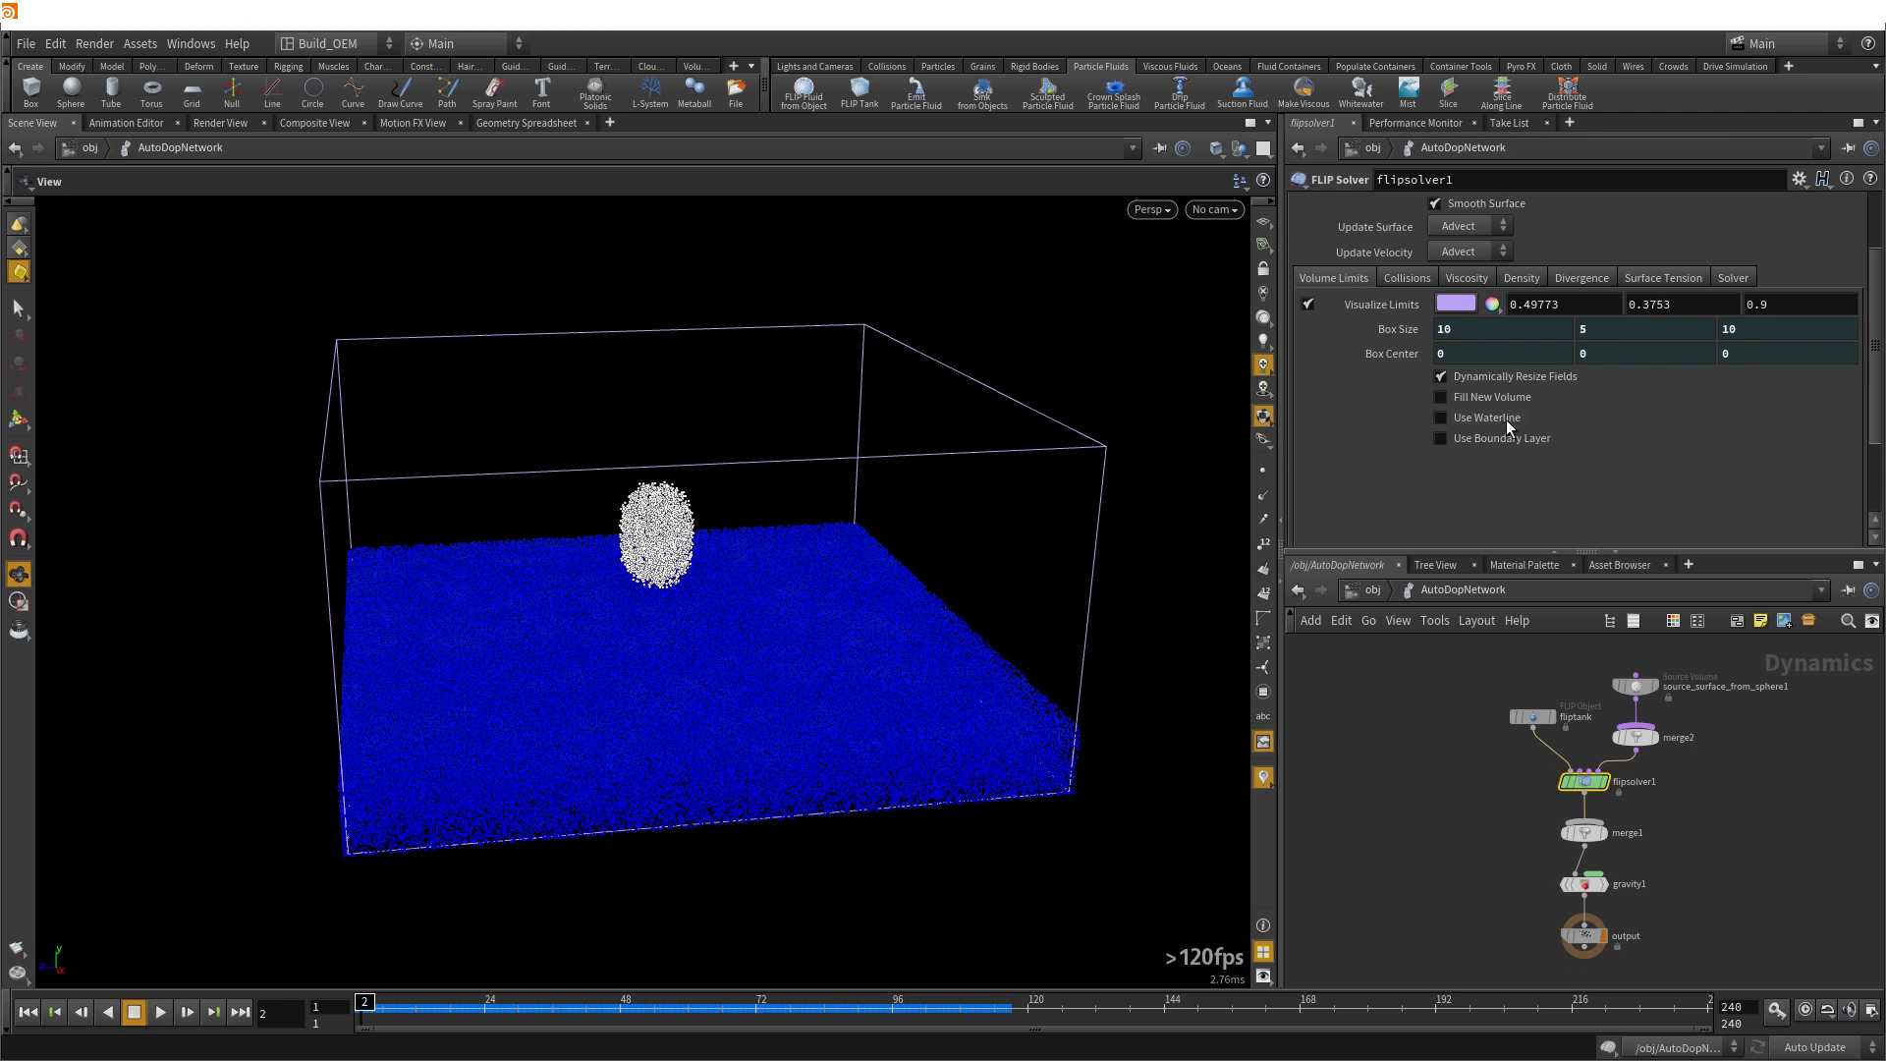
pyautogui.click(1442, 417)
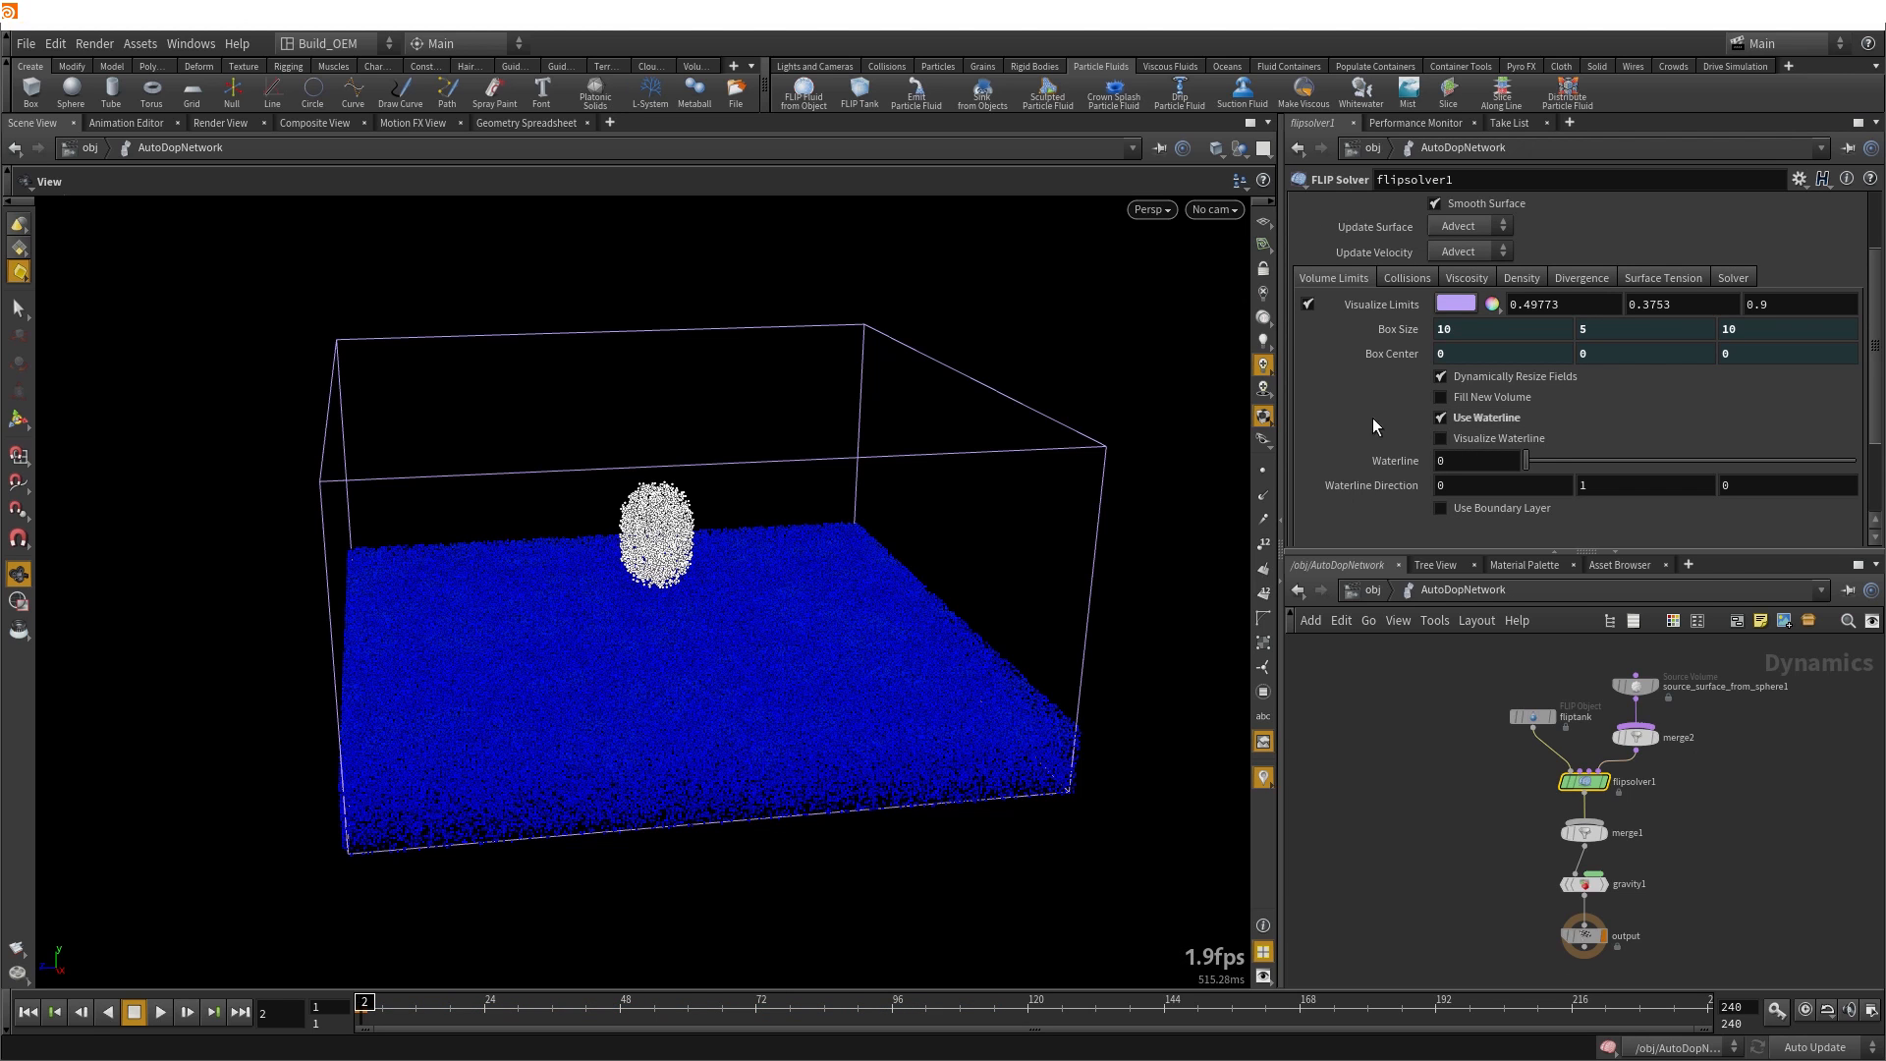
# Turn on Visualize Waterline to display the waterline plane inside the simulation box
pyautogui.moveTo(425, 635); pyautogui.dragTo(379, 607)
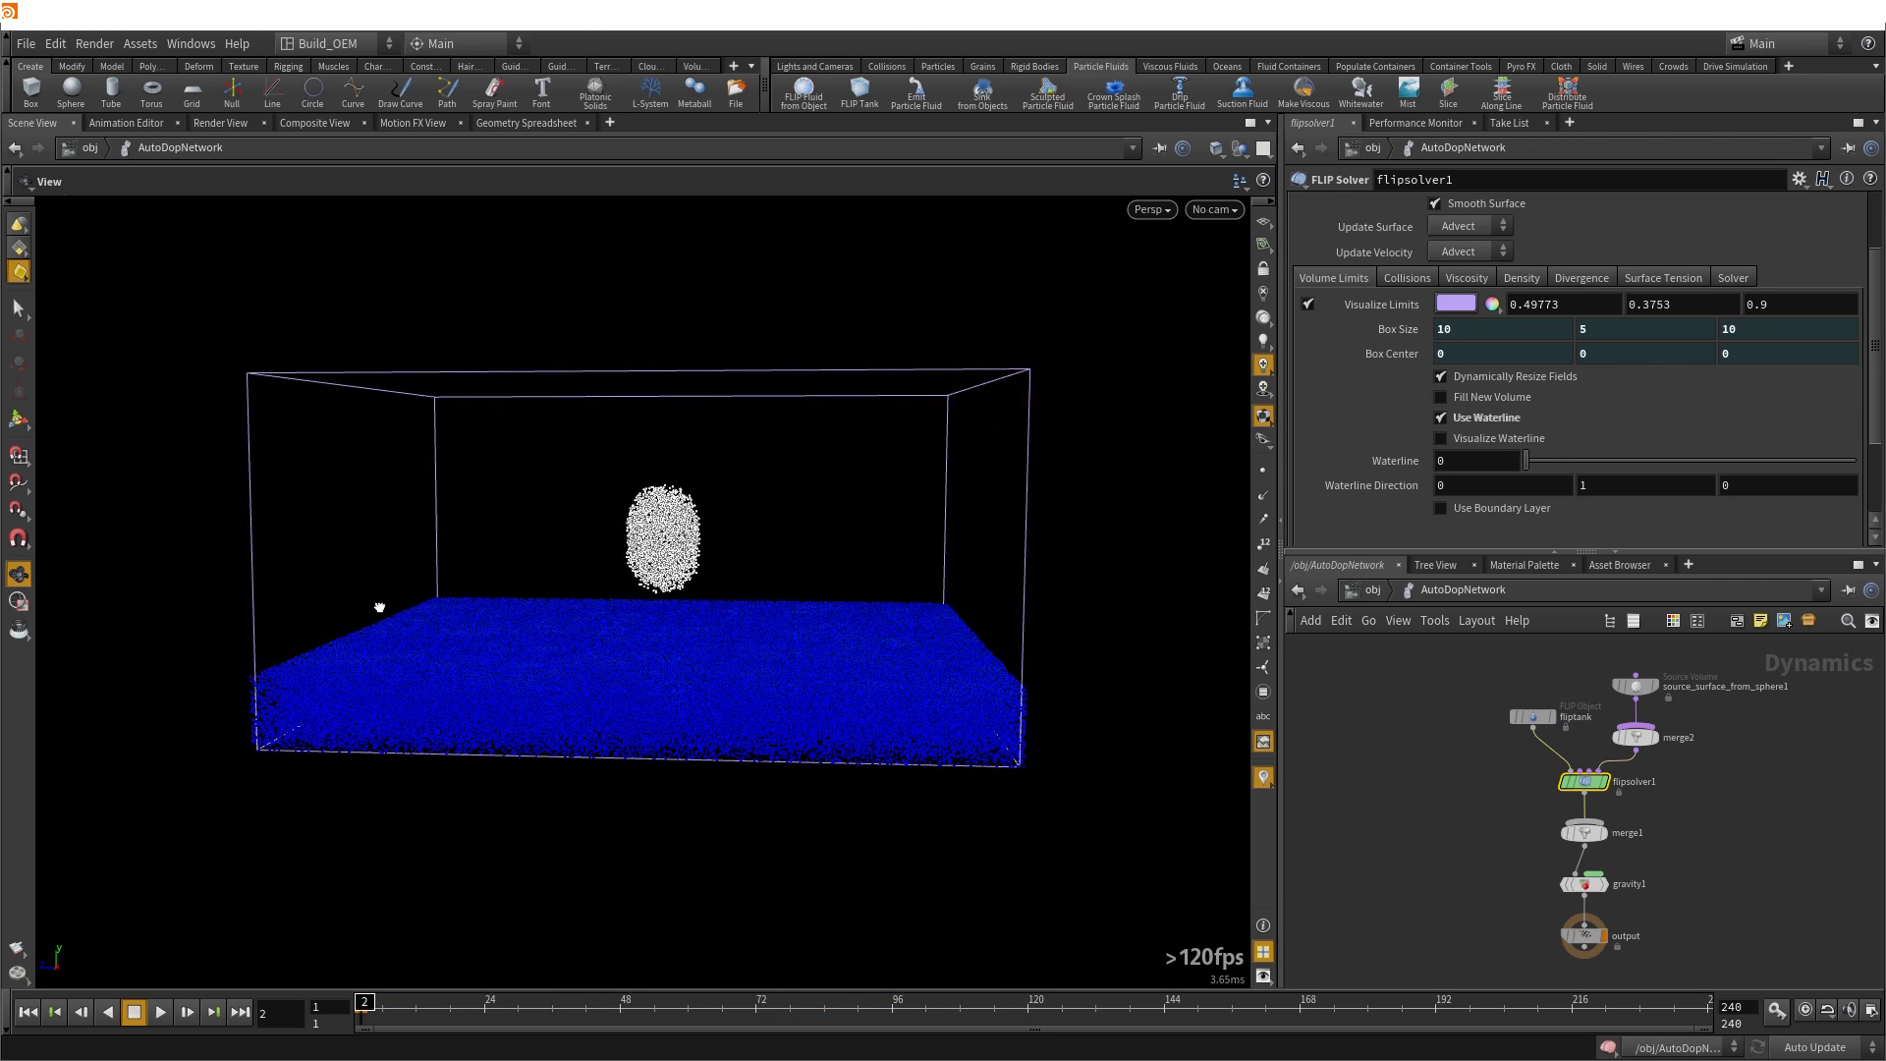
pyautogui.click(1458, 436)
pyautogui.moveTo(857, 574); pyautogui.dragTo(892, 551)
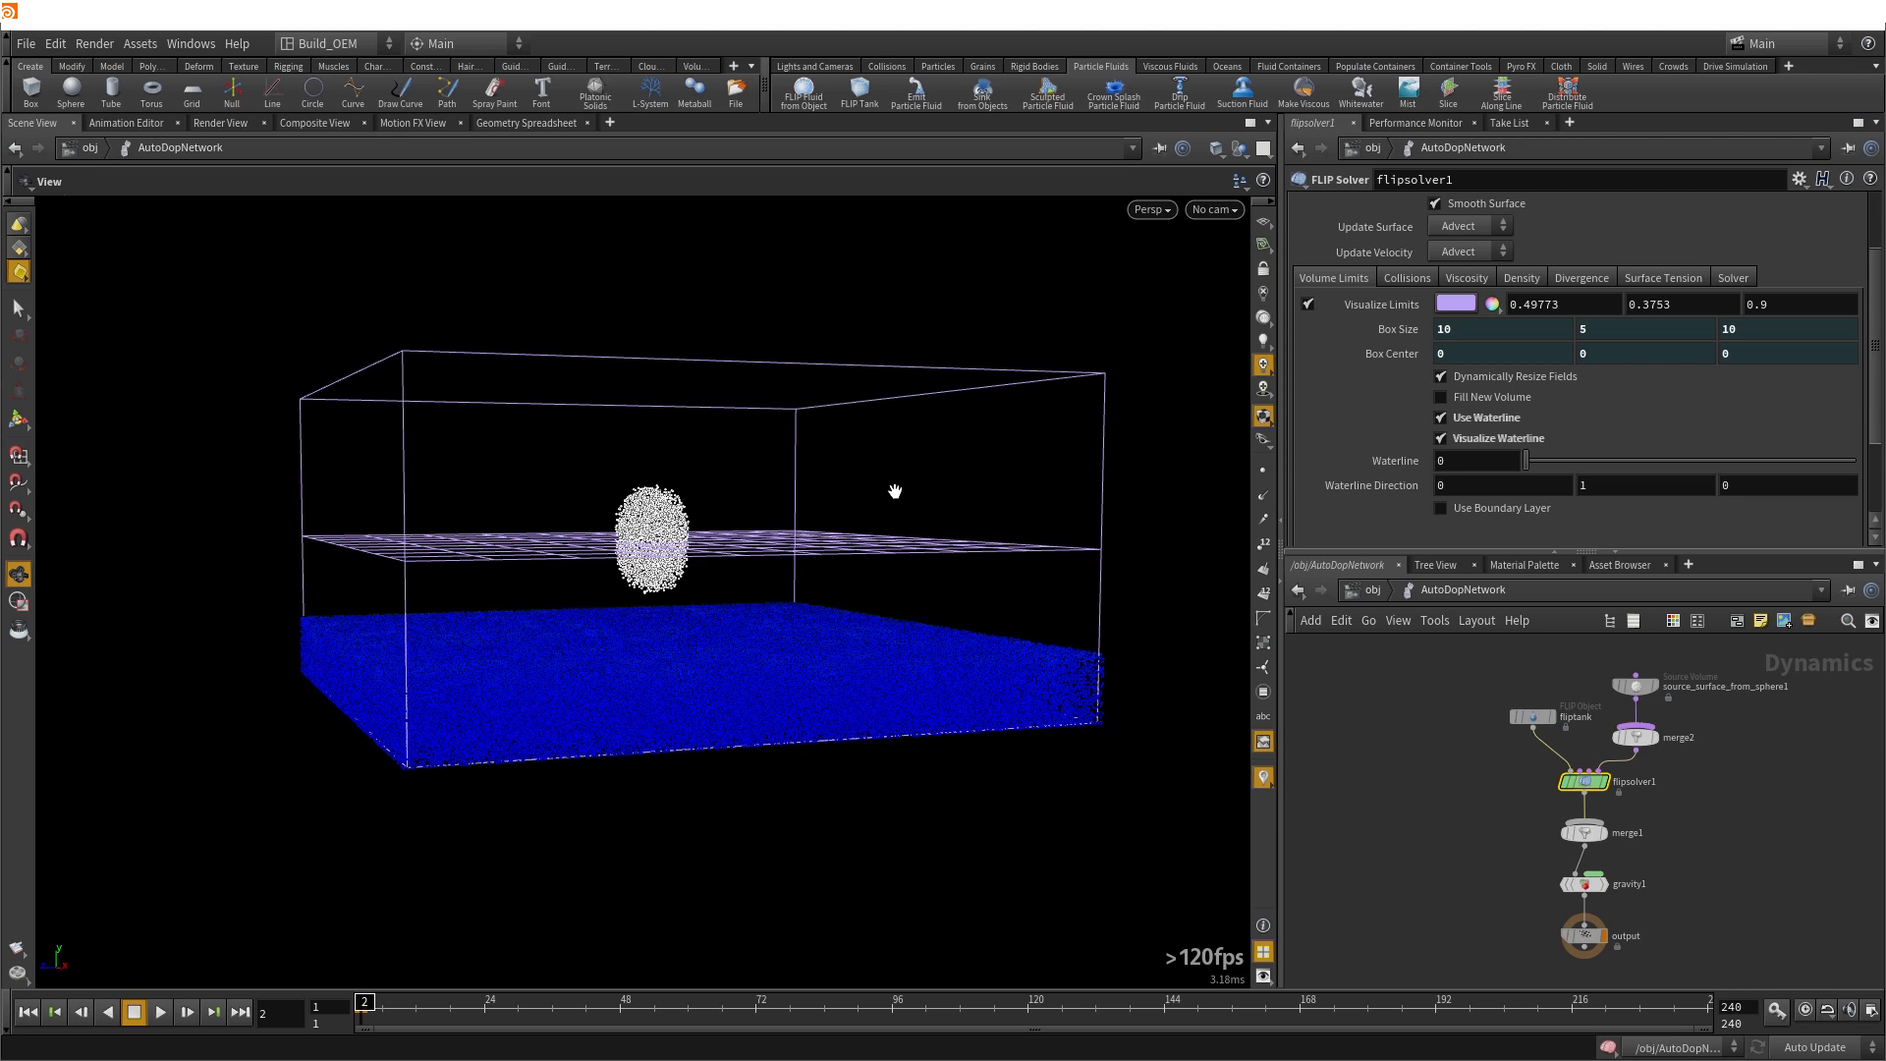
# Lower the waterline to -1.5 so that the plane matches the tank's fluid surface
pyautogui.scroll(1, 894, 491)
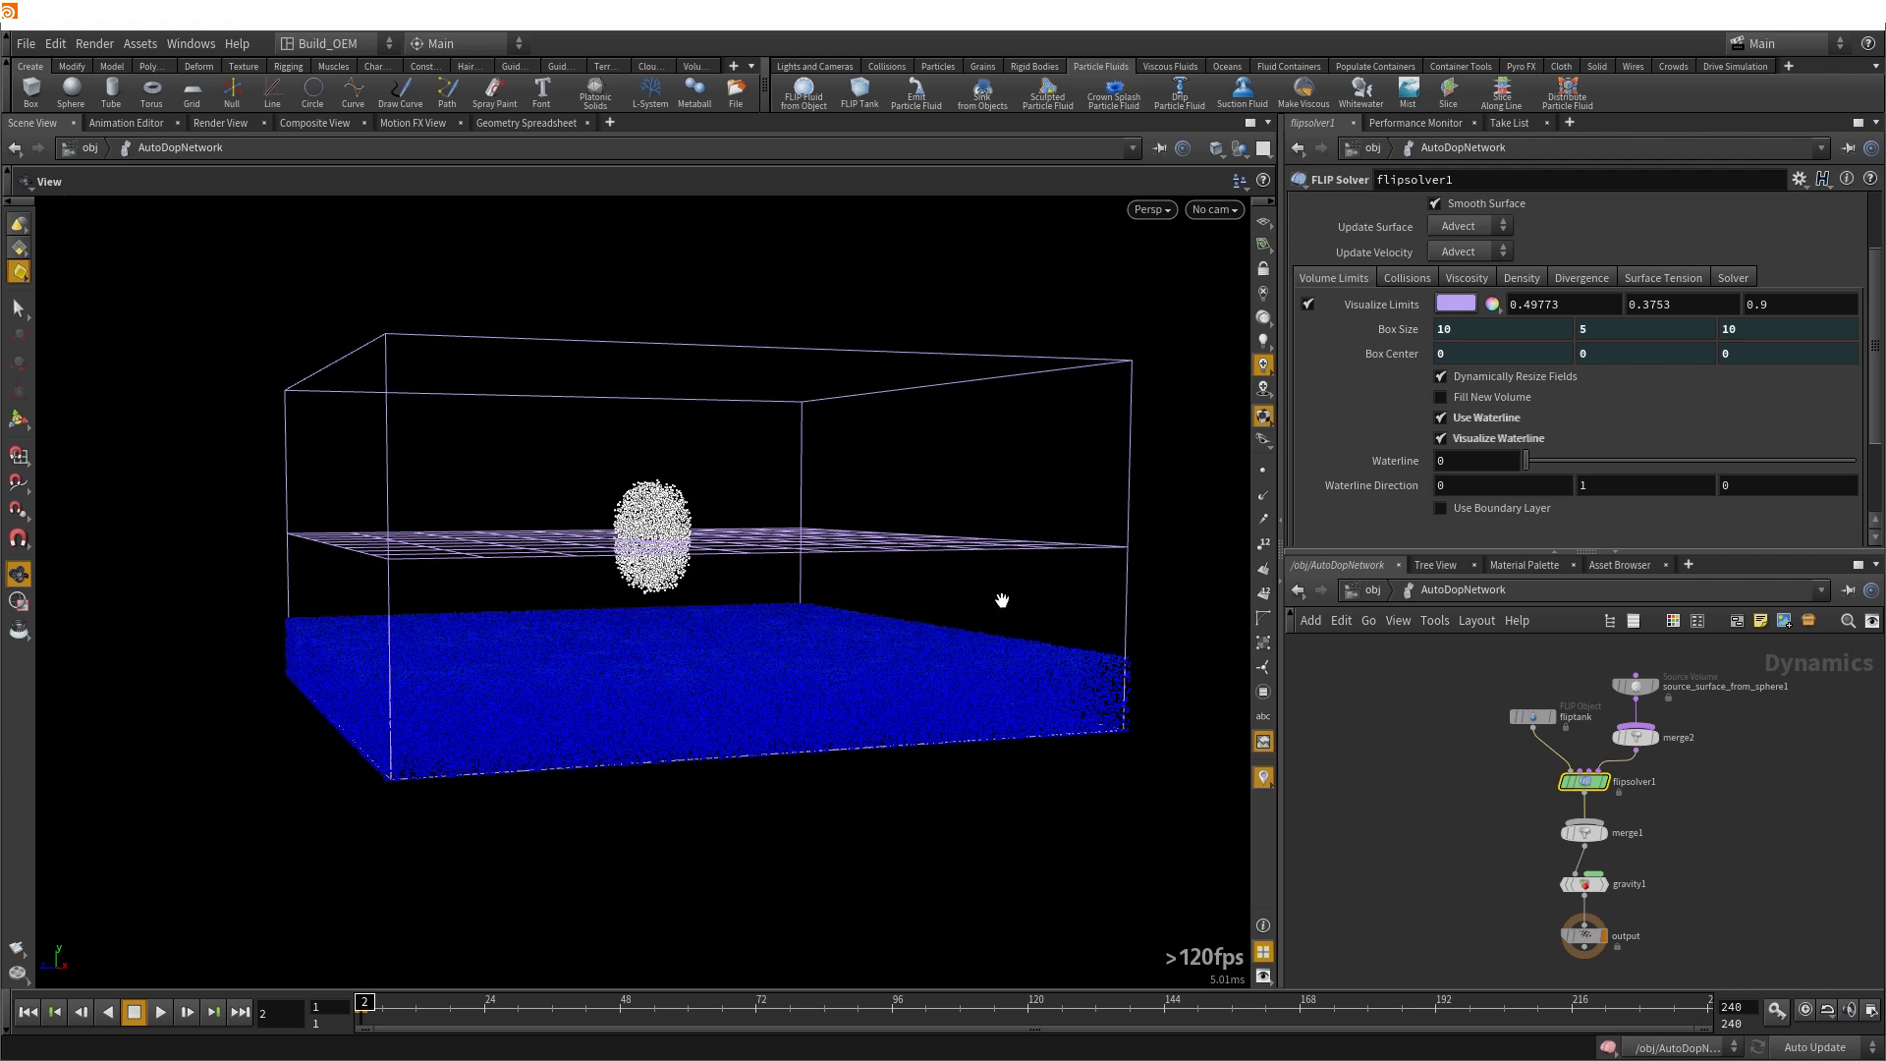
pyautogui.moveTo(912, 625); pyautogui.dragTo(960, 573)
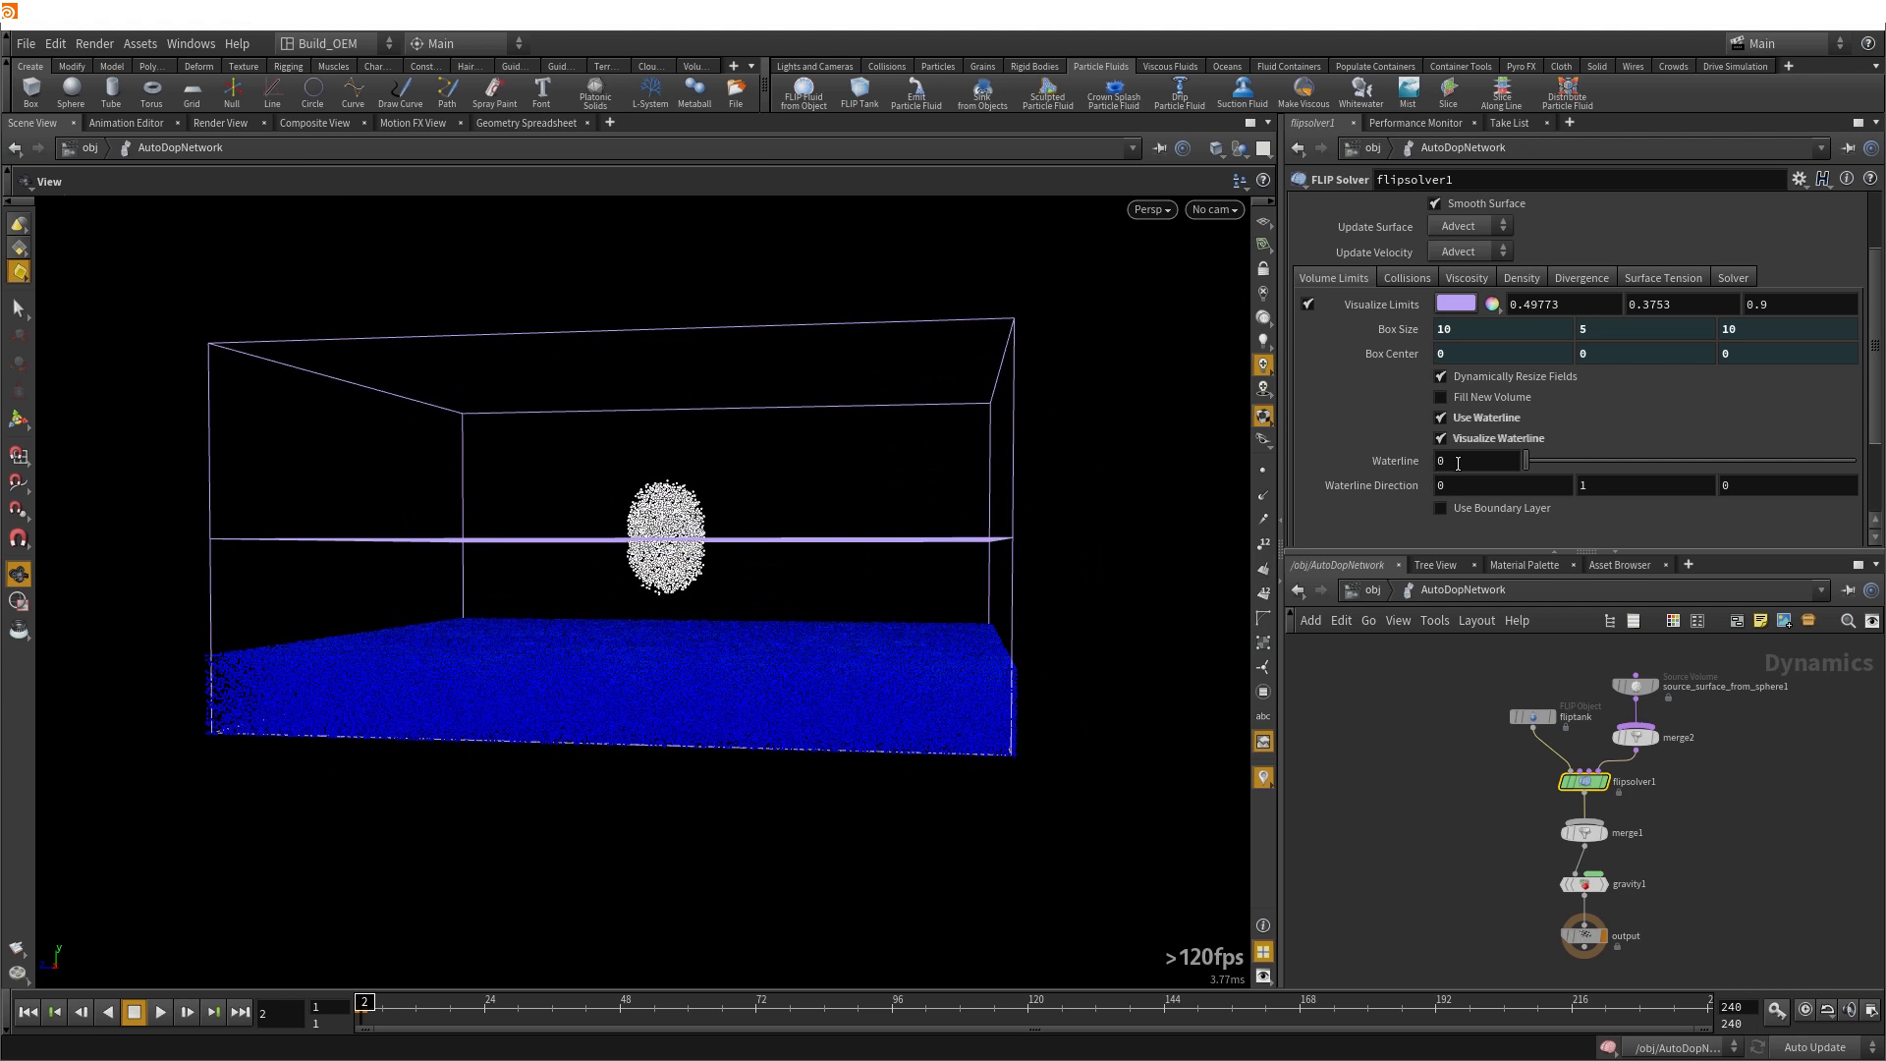
pyautogui.moveTo(1418, 463)
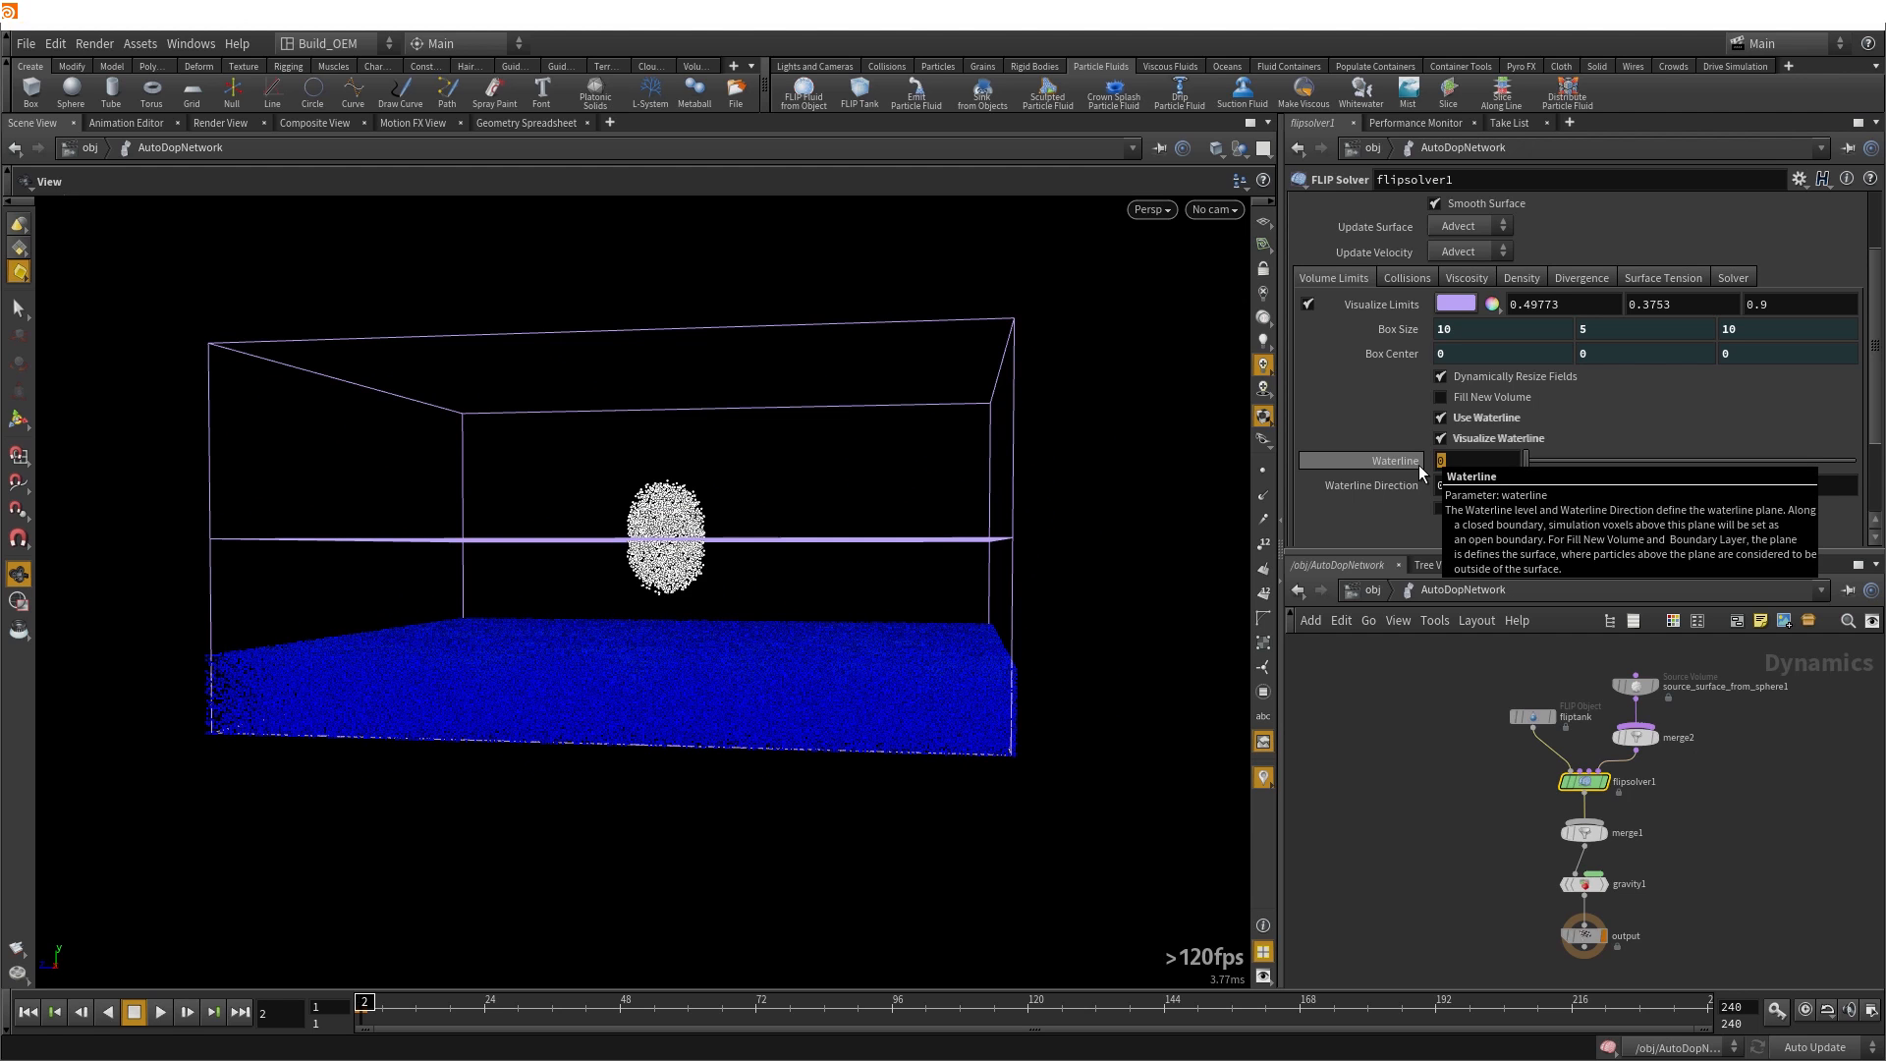
pyautogui.press('Return')
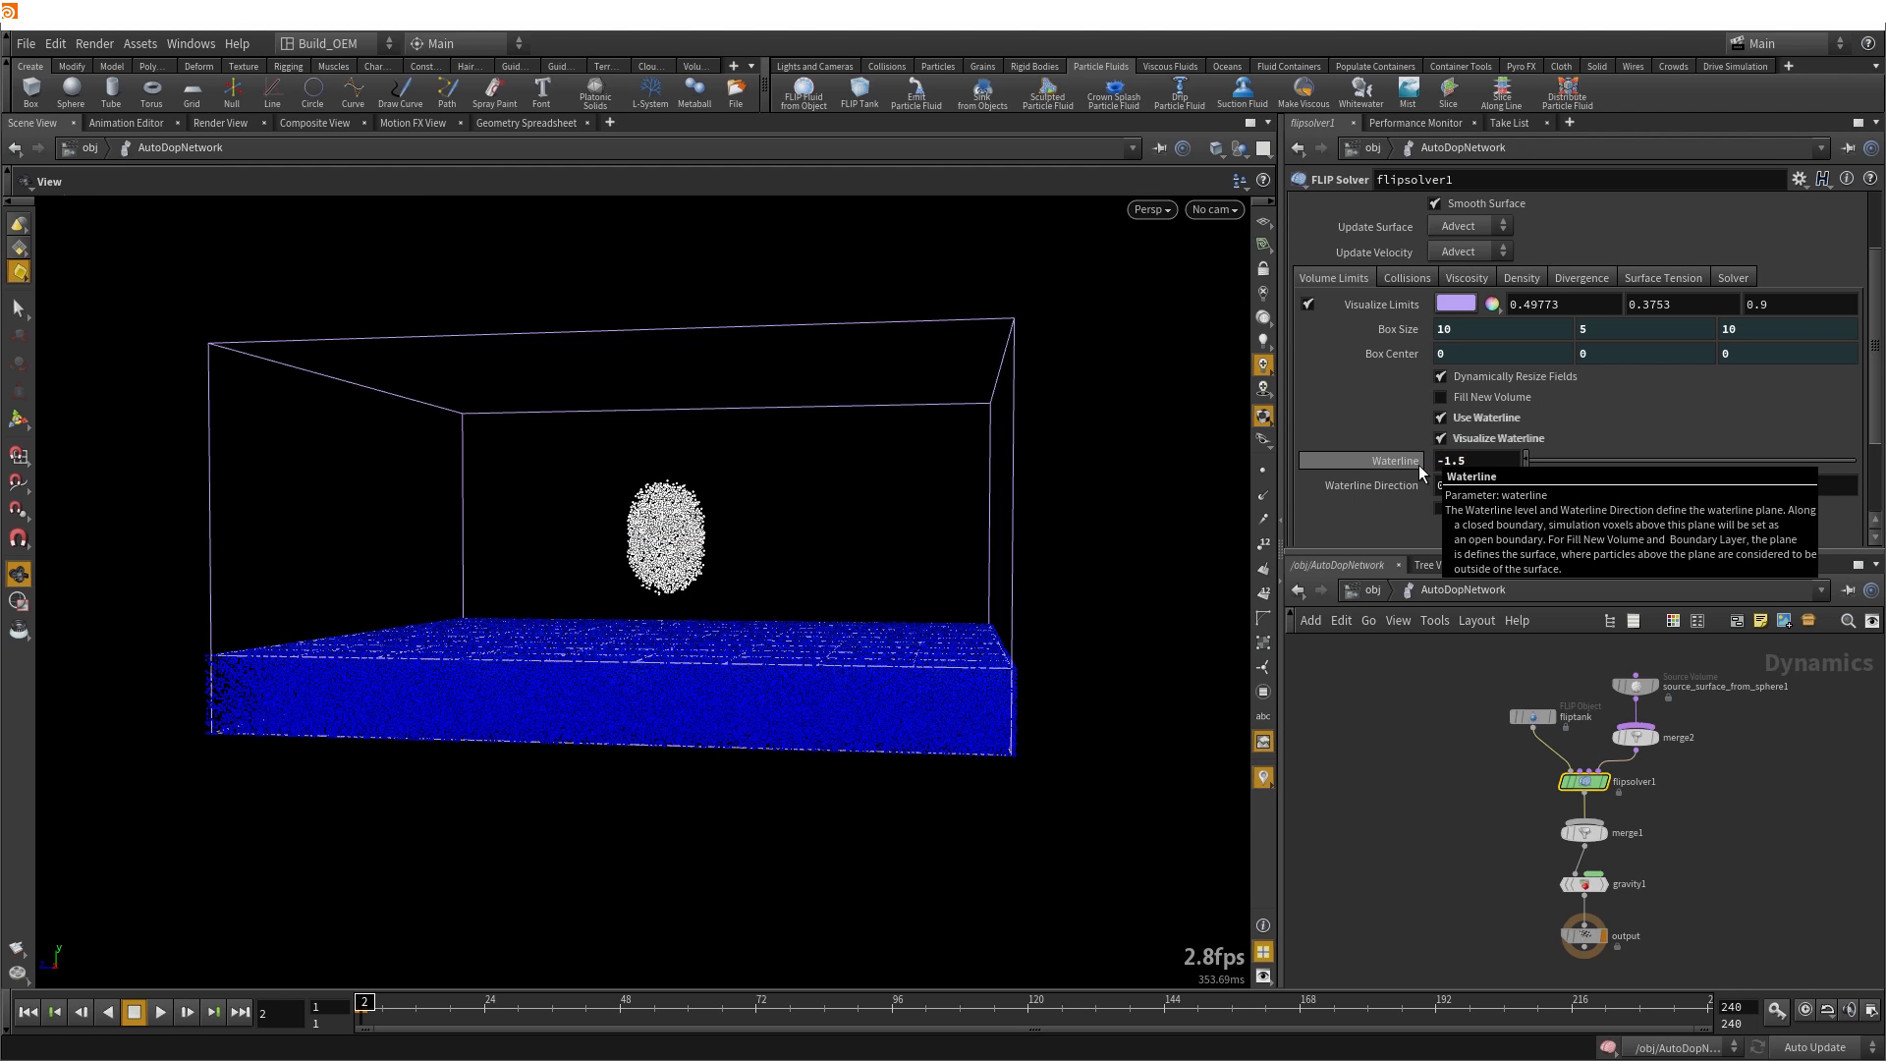
pyautogui.moveTo(964, 656)
pyautogui.mouseDown()
pyautogui.moveTo(982, 649)
pyautogui.moveTo(953, 635)
pyautogui.moveTo(965, 672)
pyautogui.mouseUp()
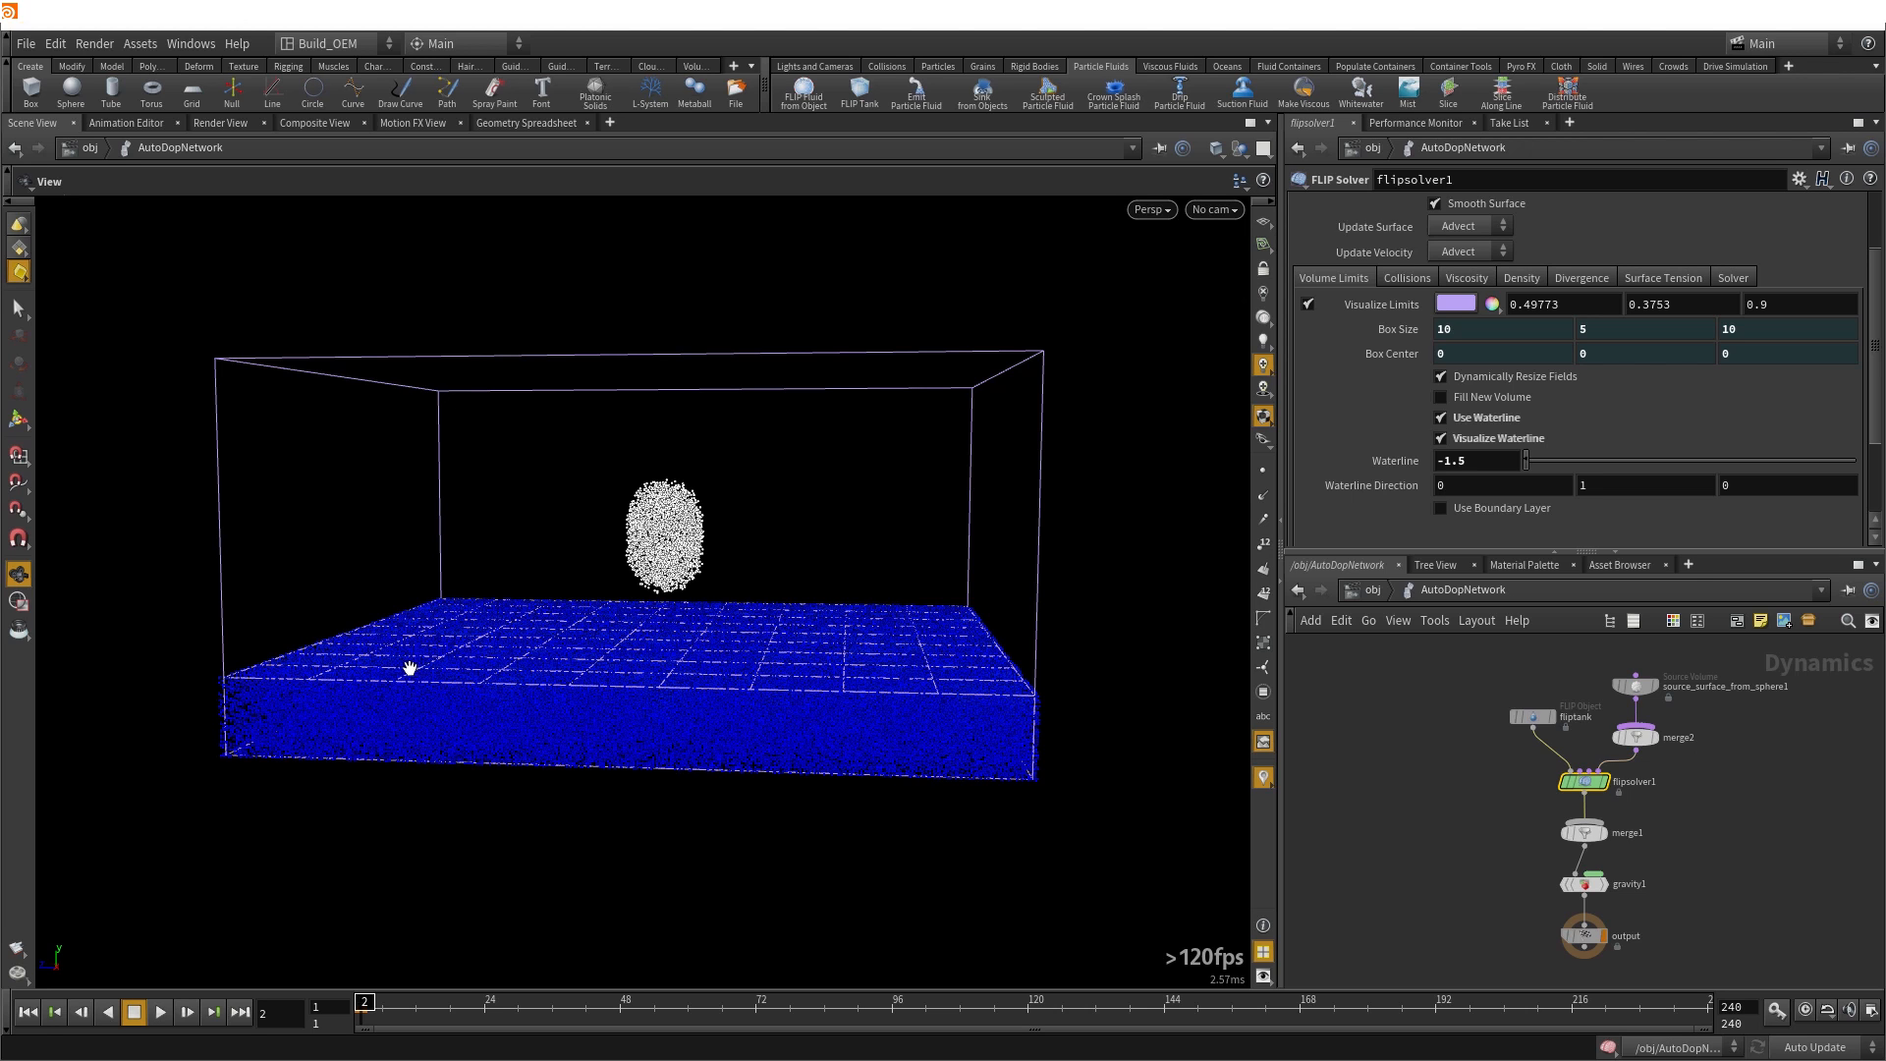
# Run the simulation with the waterline to frame 45 and inspect the central splash and the fluid at the walls
pyautogui.moveTo(488, 678); pyautogui.dragTo(479, 631)
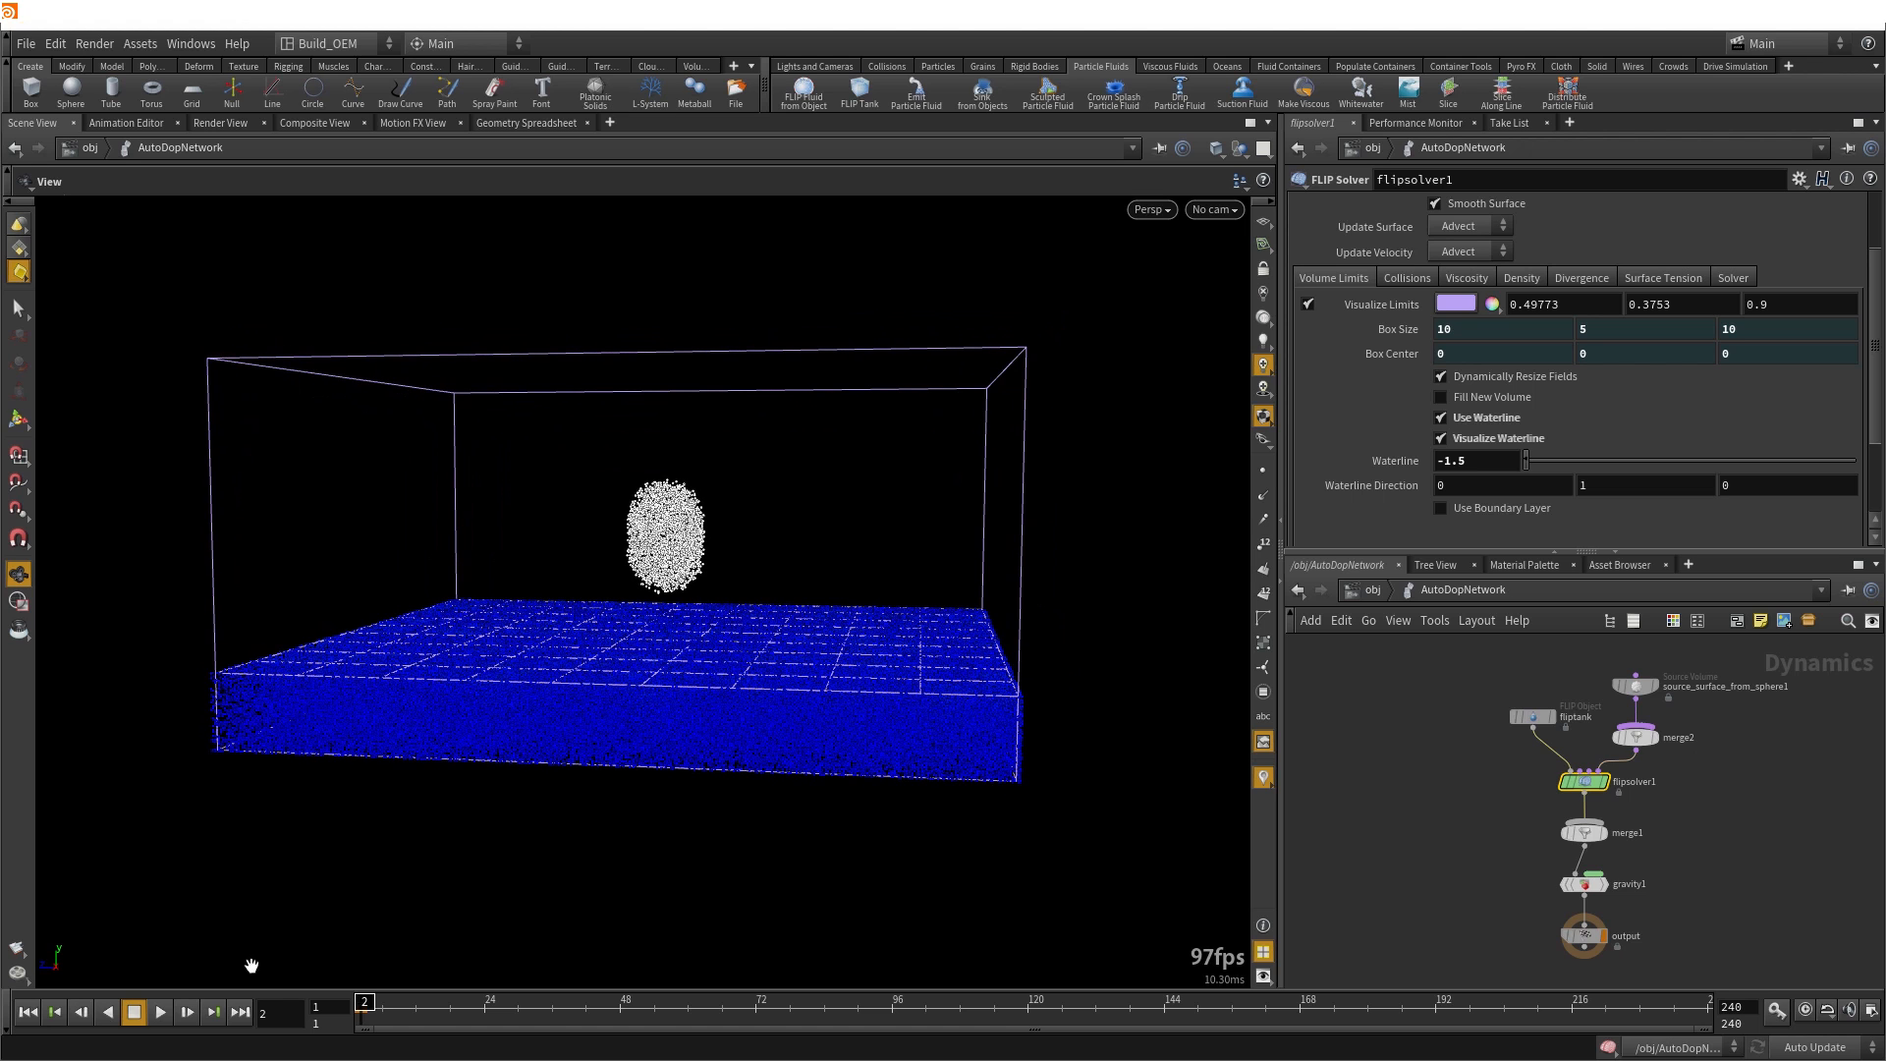
pyautogui.click(133, 1013)
pyautogui.click(162, 1012)
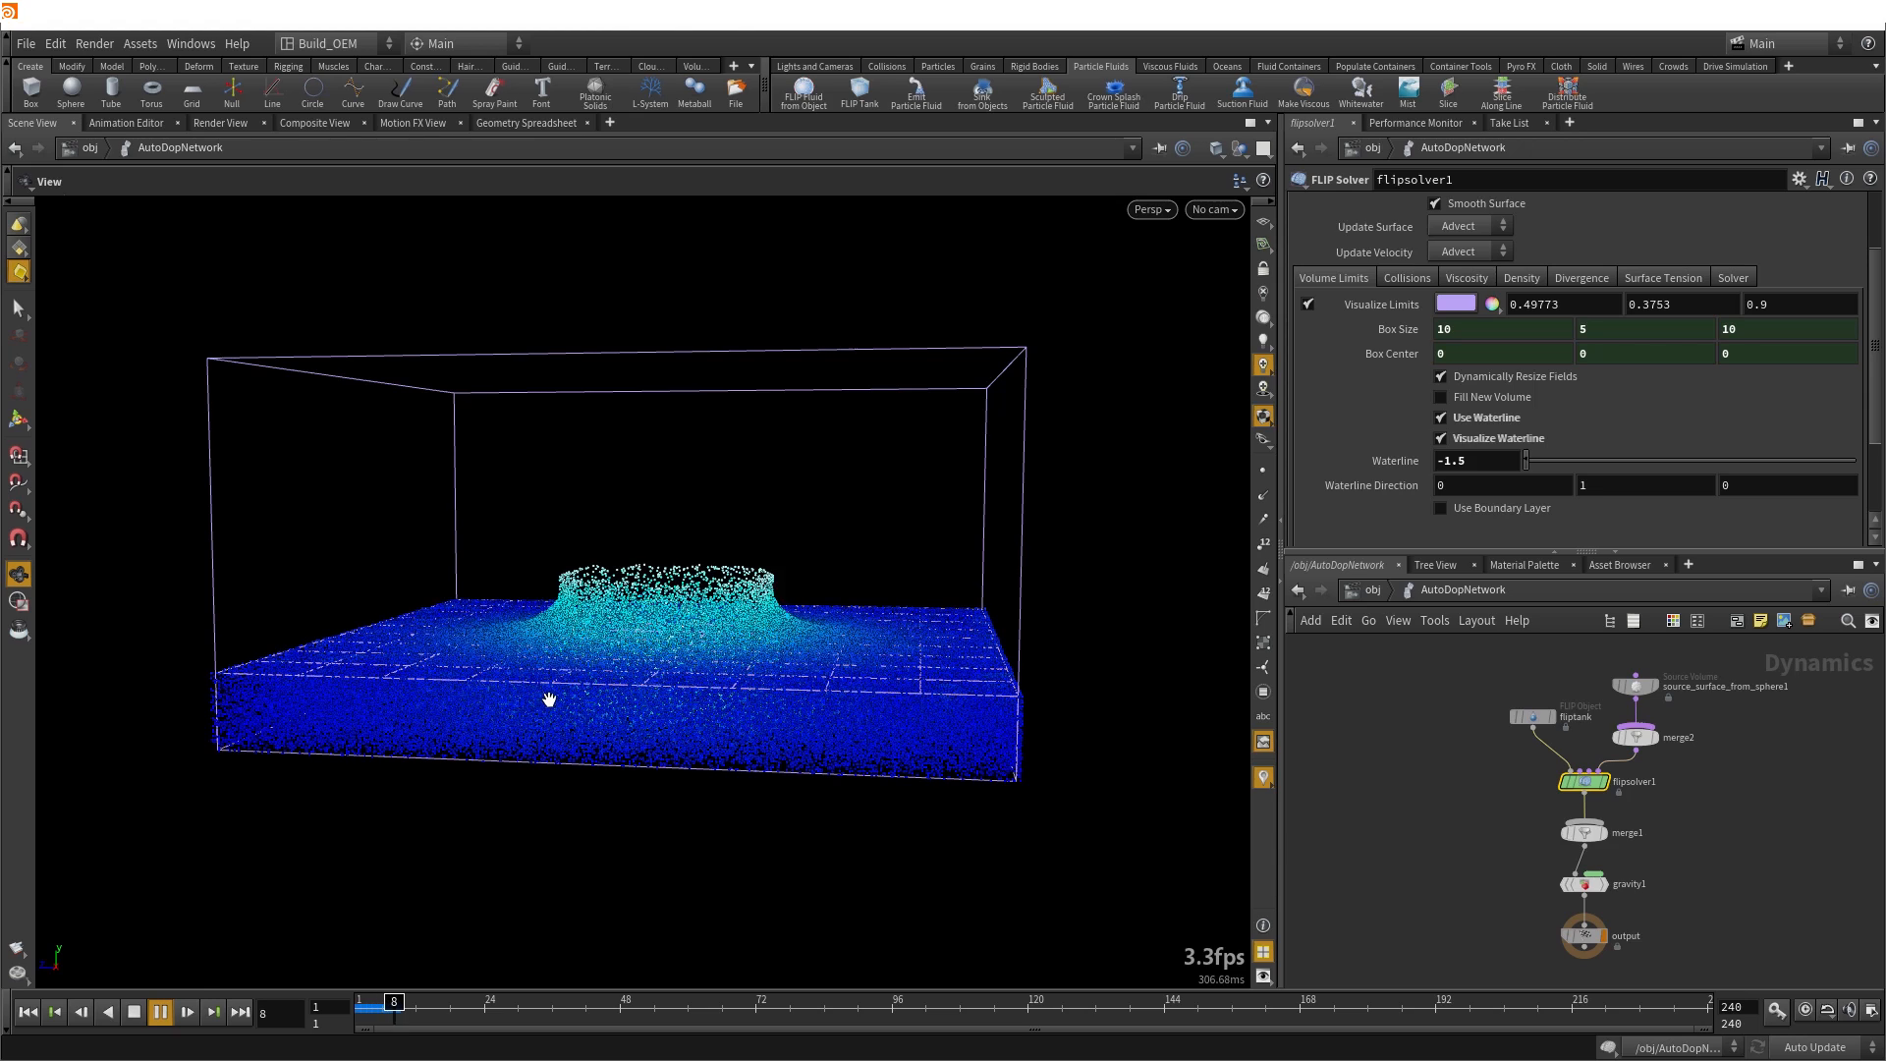
pyautogui.click(135, 1011)
pyautogui.moveTo(691, 793); pyautogui.dragTo(707, 834)
pyautogui.click(160, 1012)
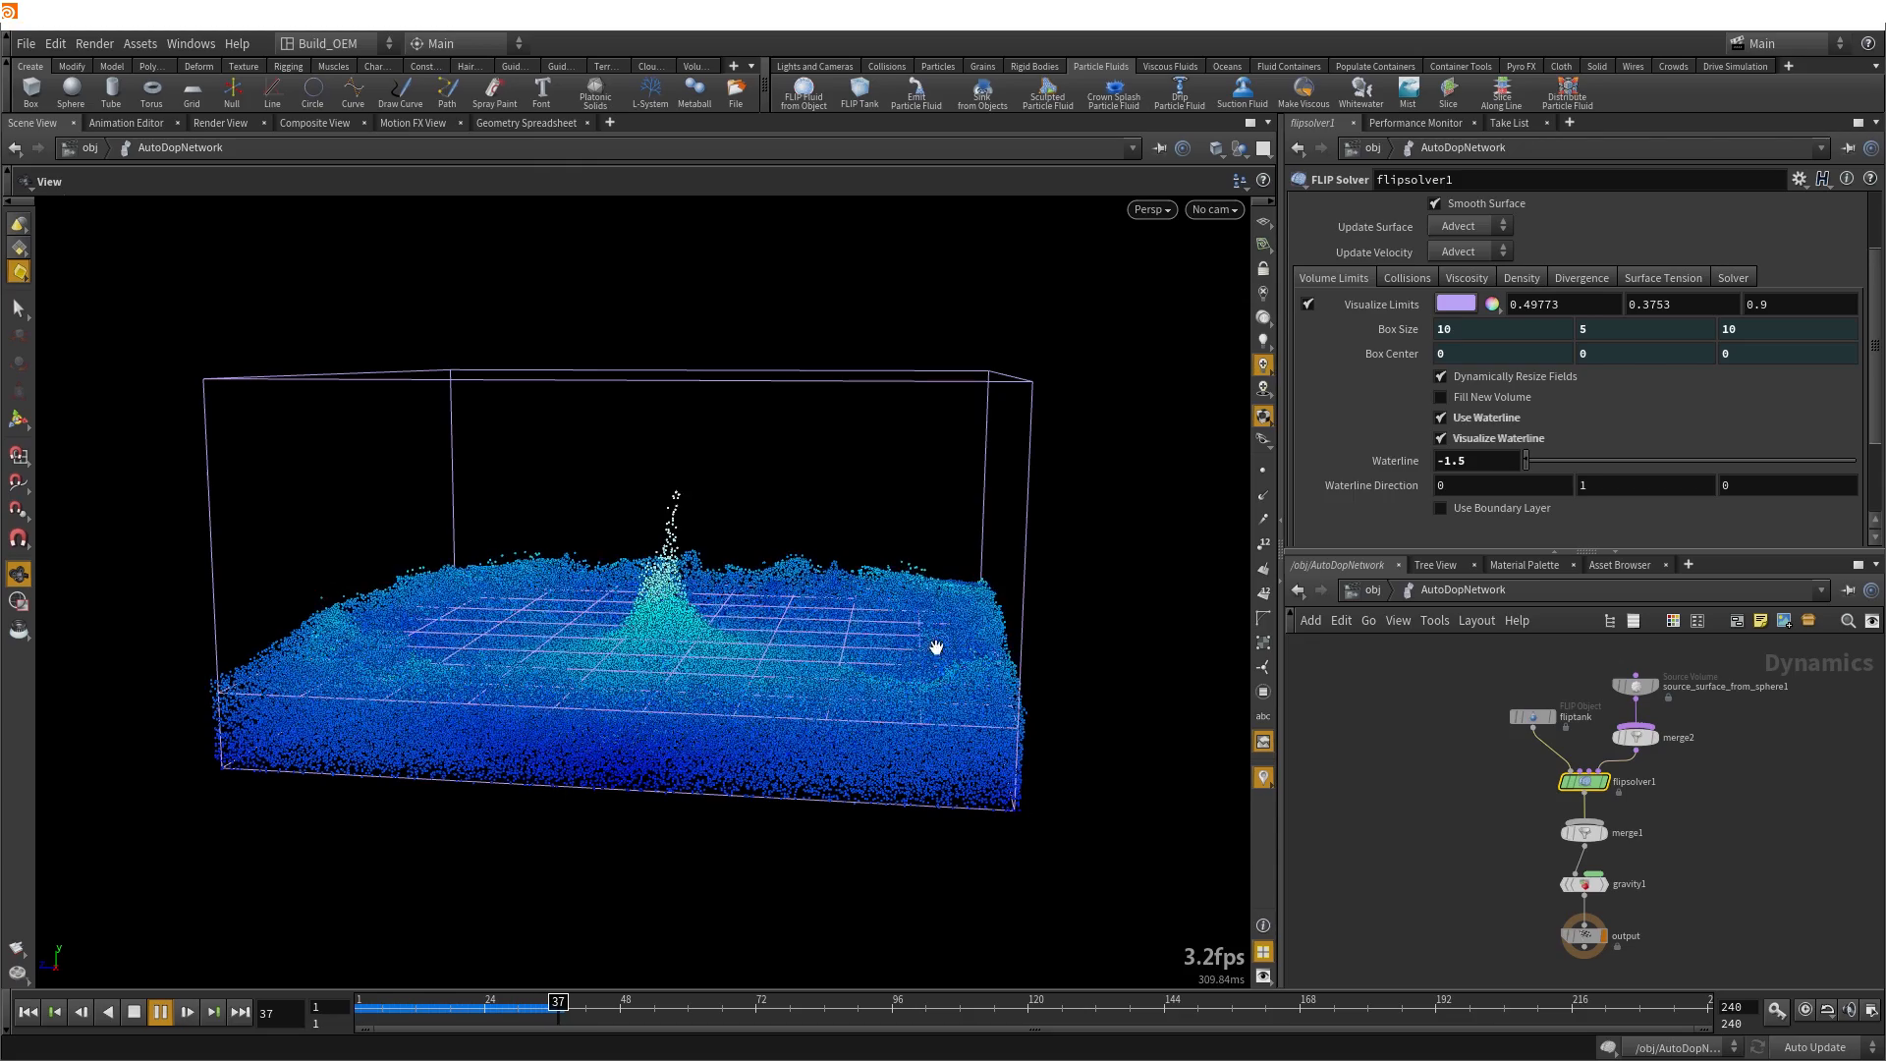
pyautogui.click(131, 1011)
pyautogui.moveTo(400, 627); pyautogui.dragTo(207, 677)
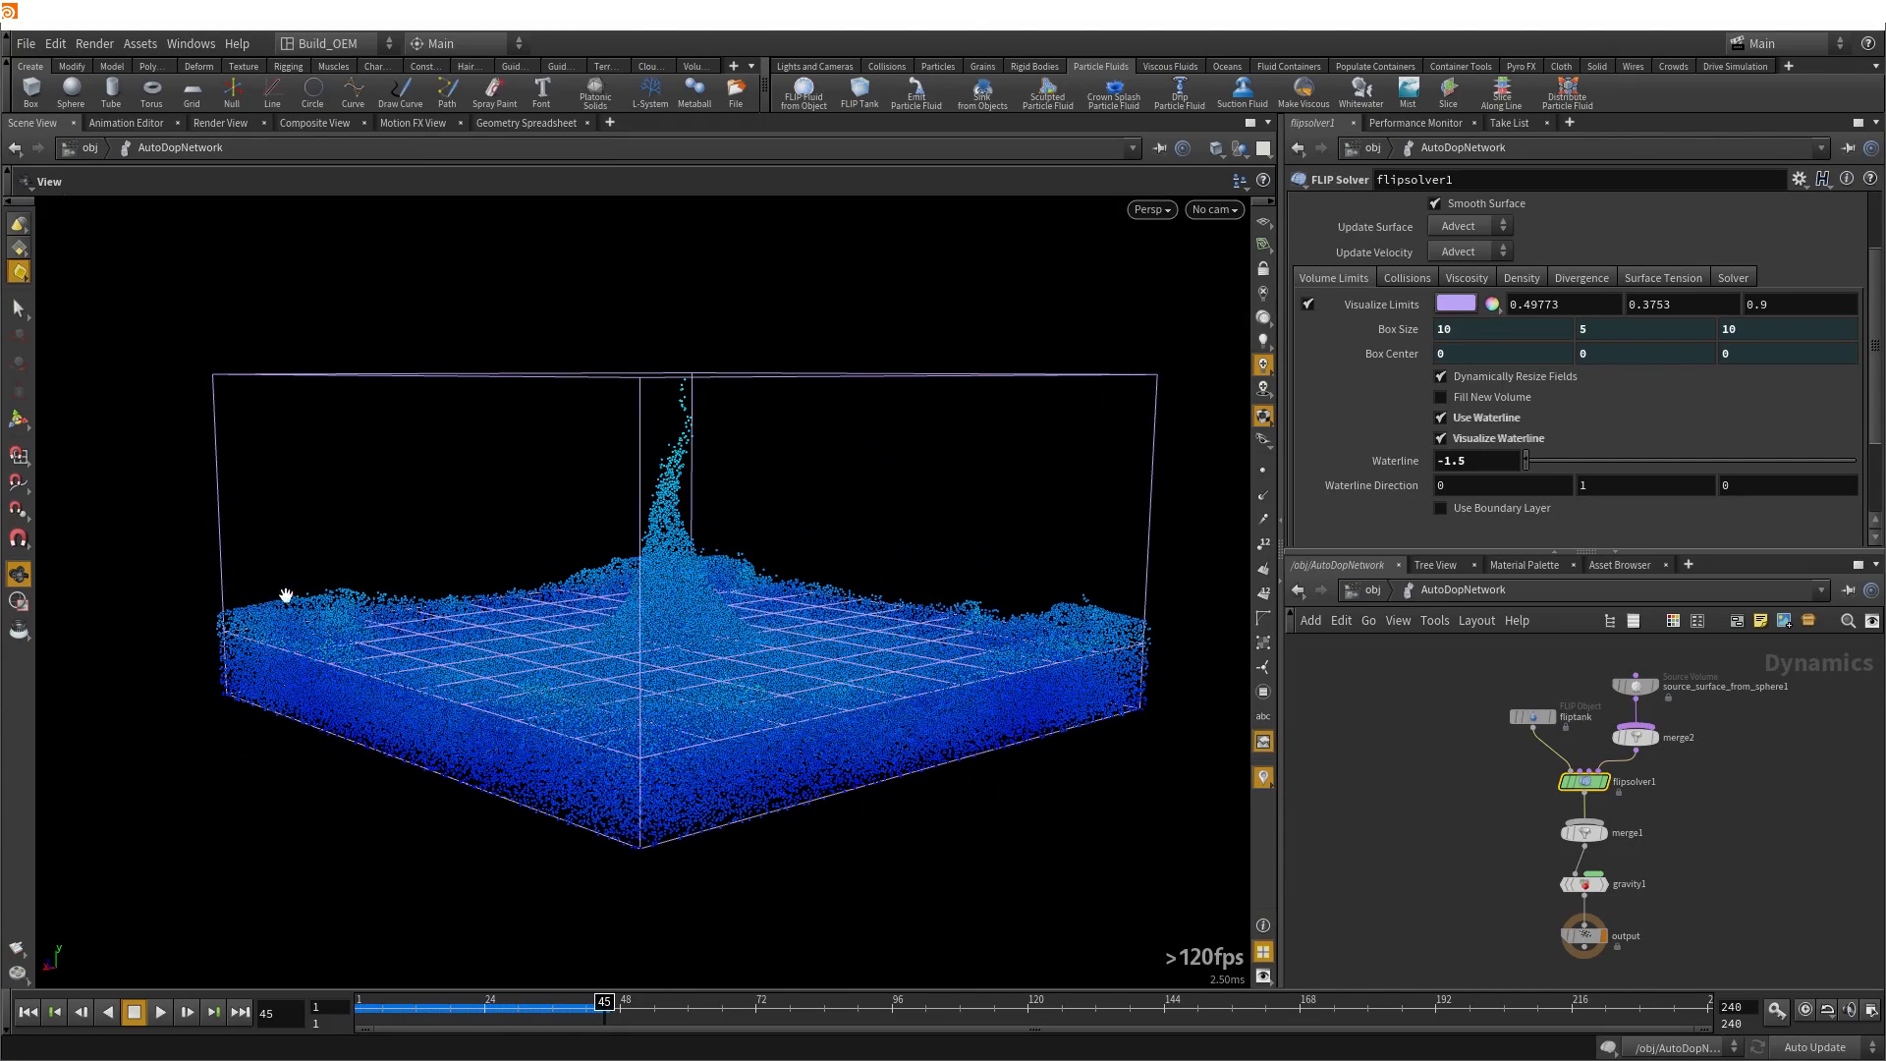
pyautogui.moveTo(286, 596); pyautogui.dragTo(317, 779)
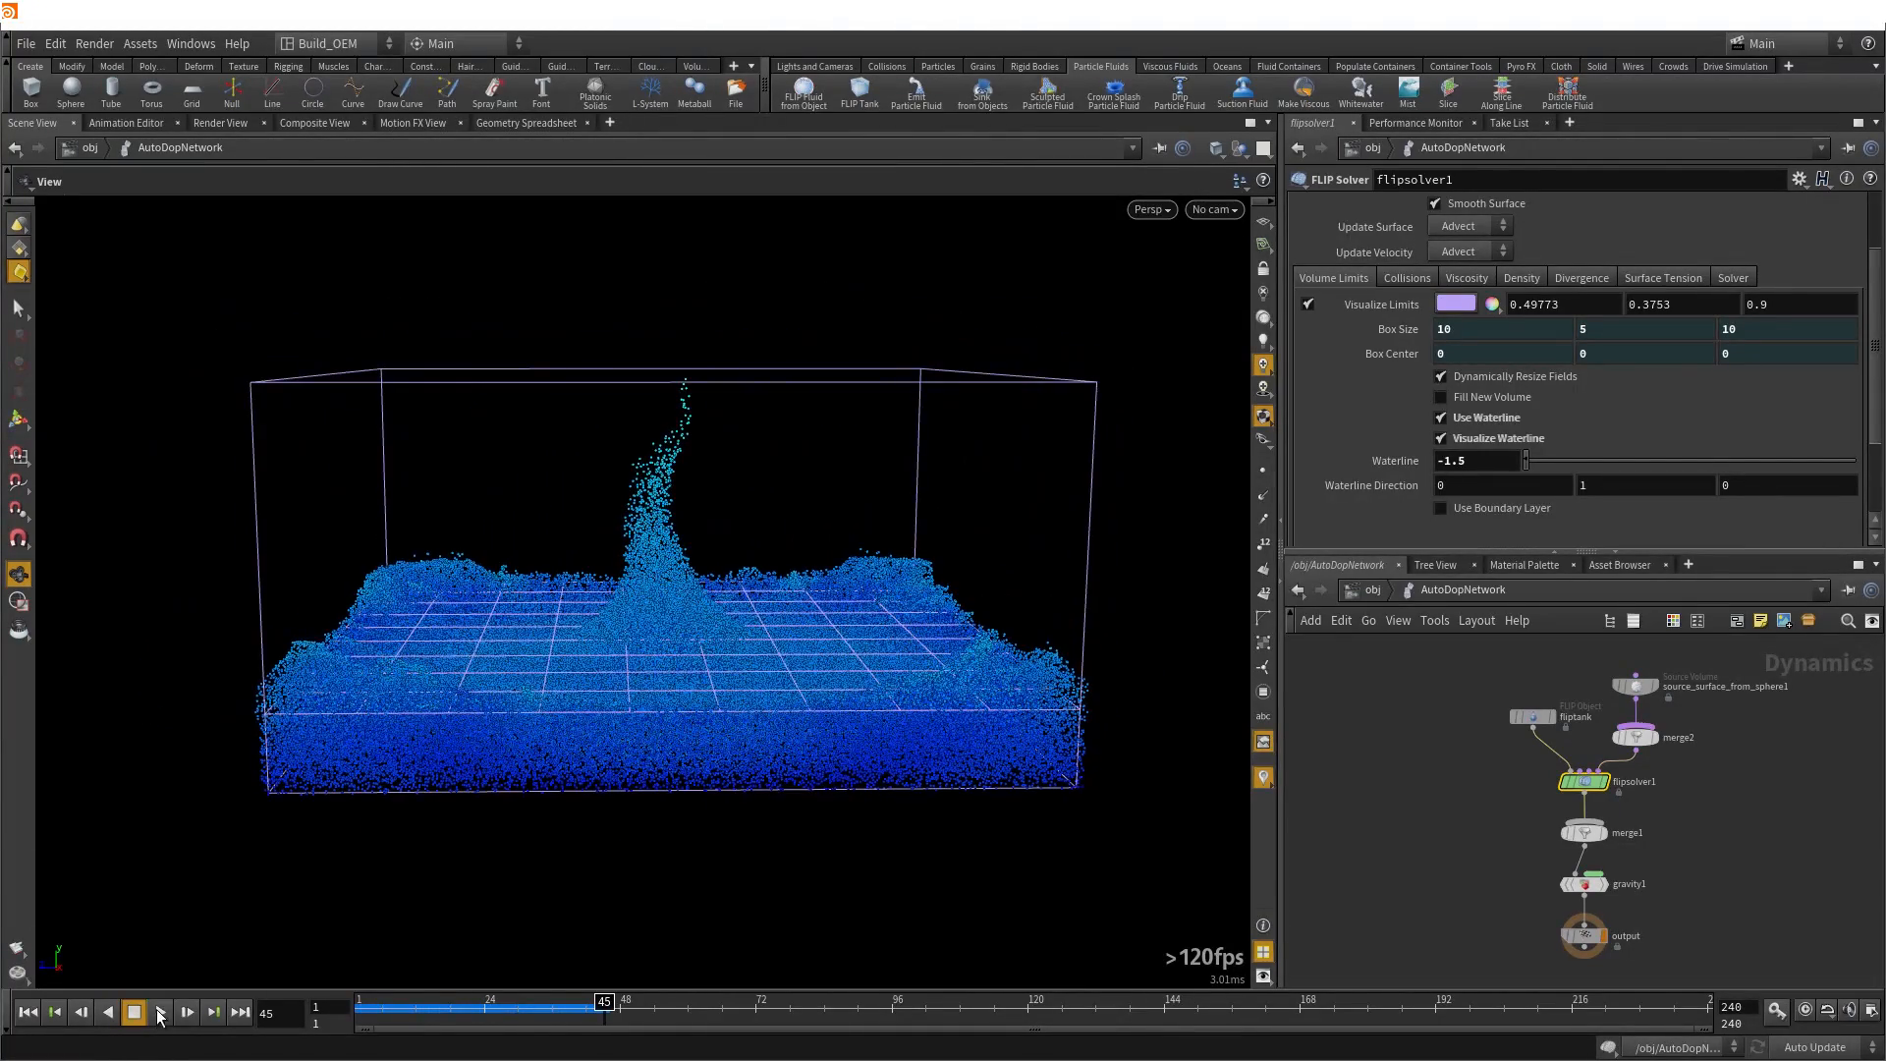
# Continue the simulation to frame 185, pausing to compare the waves with the waterline plane
pyautogui.click(160, 1012)
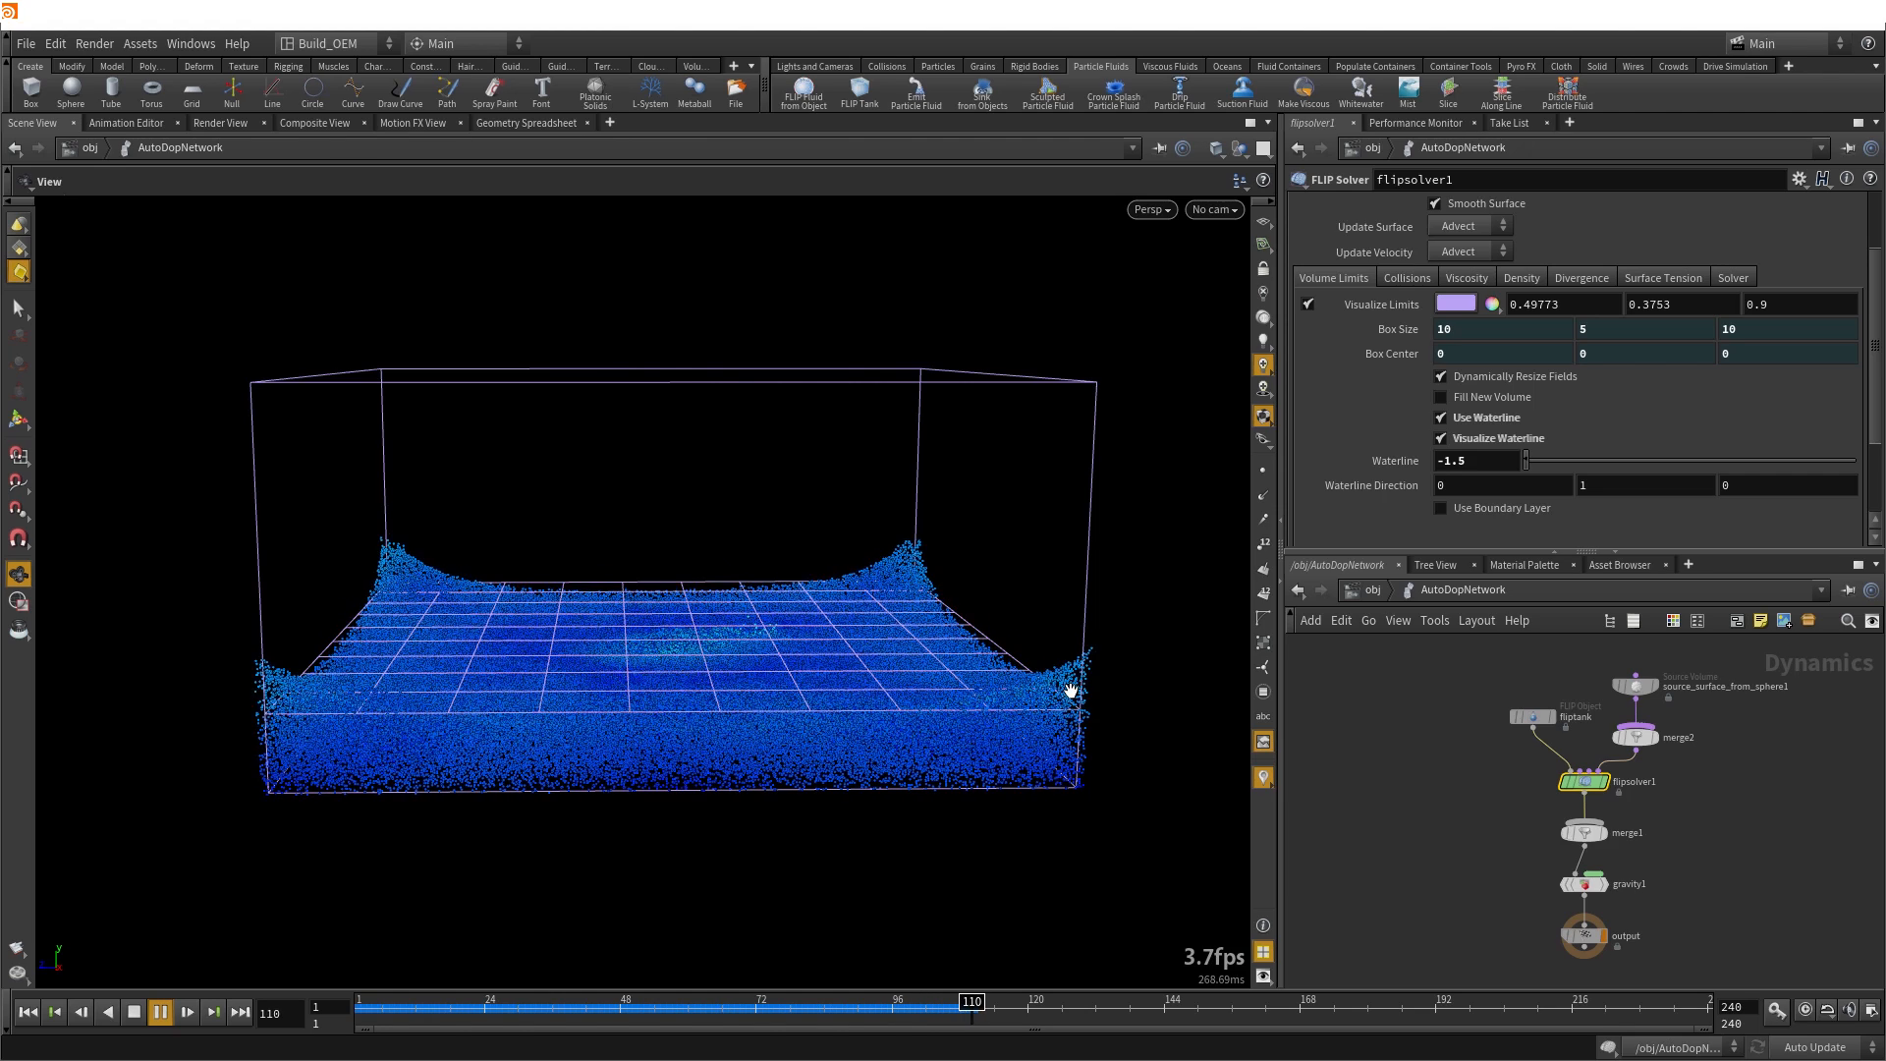
pyautogui.click(135, 1013)
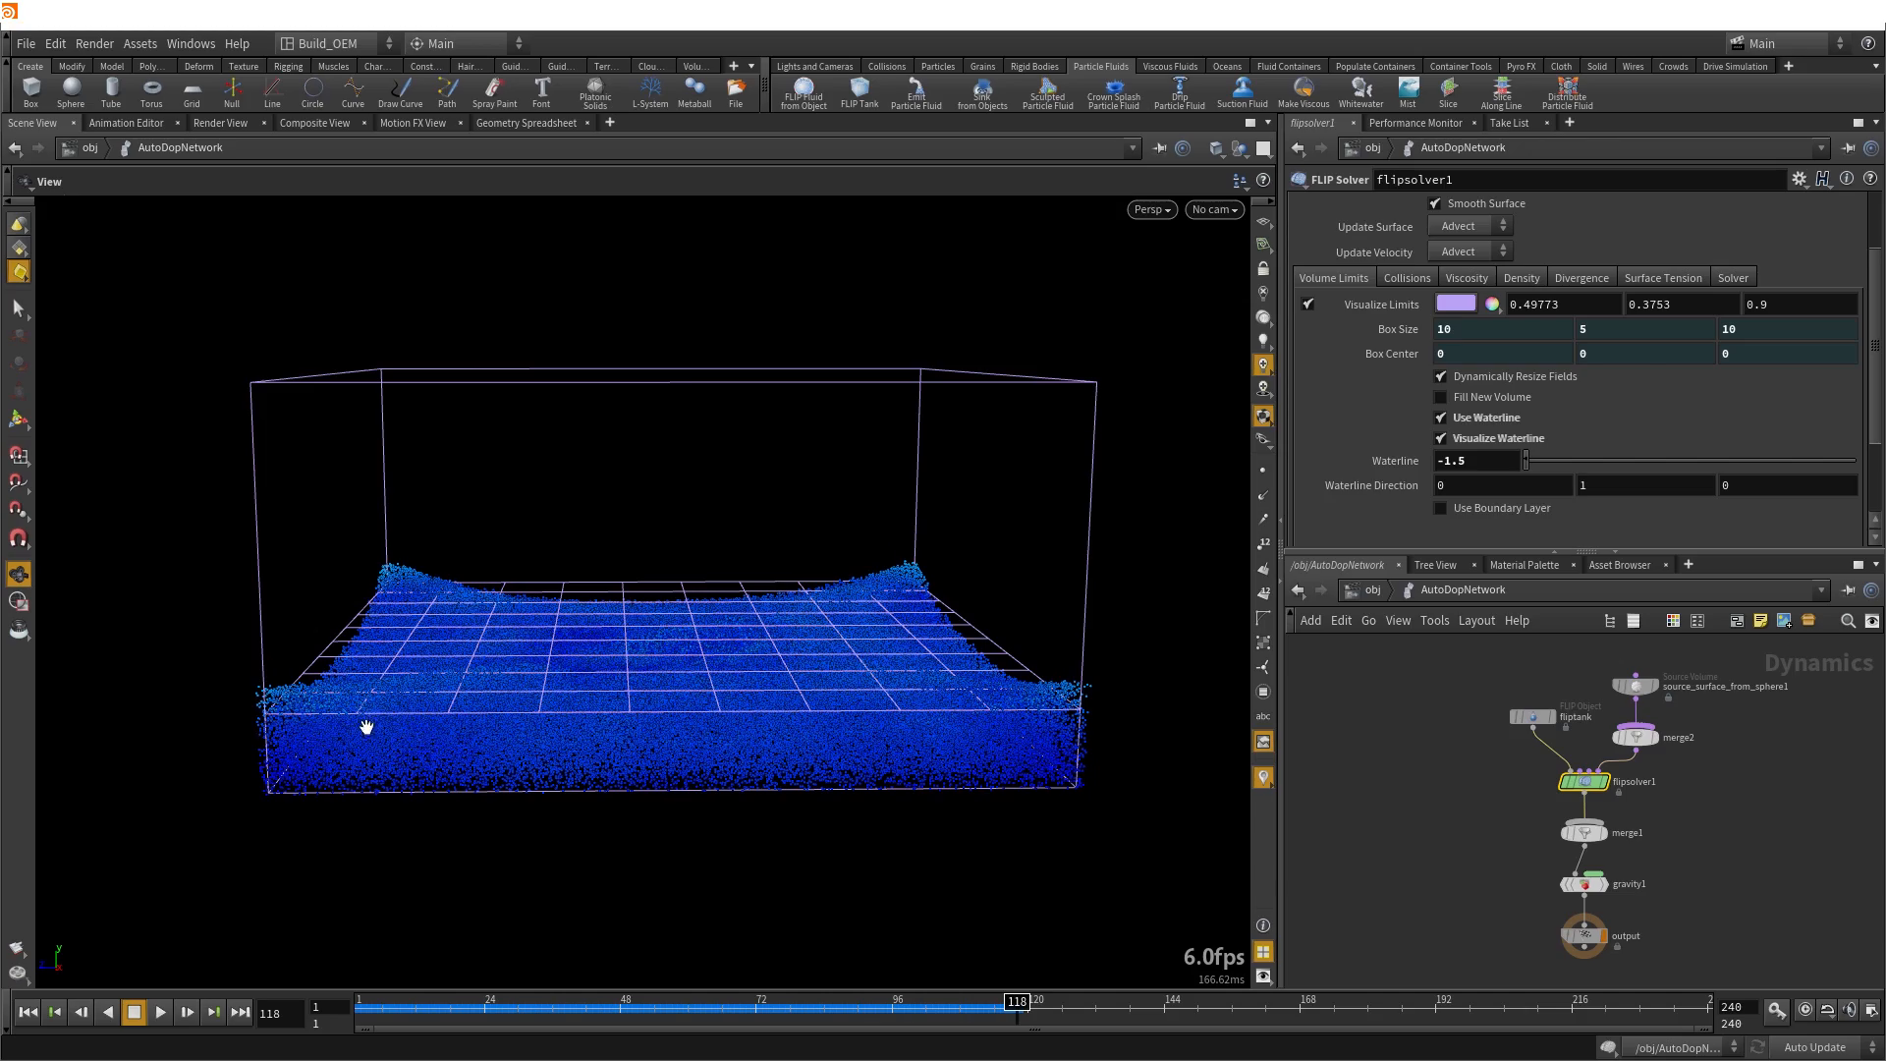
pyautogui.moveTo(368, 694)
pyautogui.mouseDown()
pyautogui.moveTo(308, 787)
pyautogui.moveTo(177, 698)
pyautogui.moveTo(176, 649)
pyautogui.moveTo(134, 668)
pyautogui.moveTo(134, 687)
pyautogui.moveTo(334, 708)
pyautogui.mouseUp()
pyautogui.click(160, 1012)
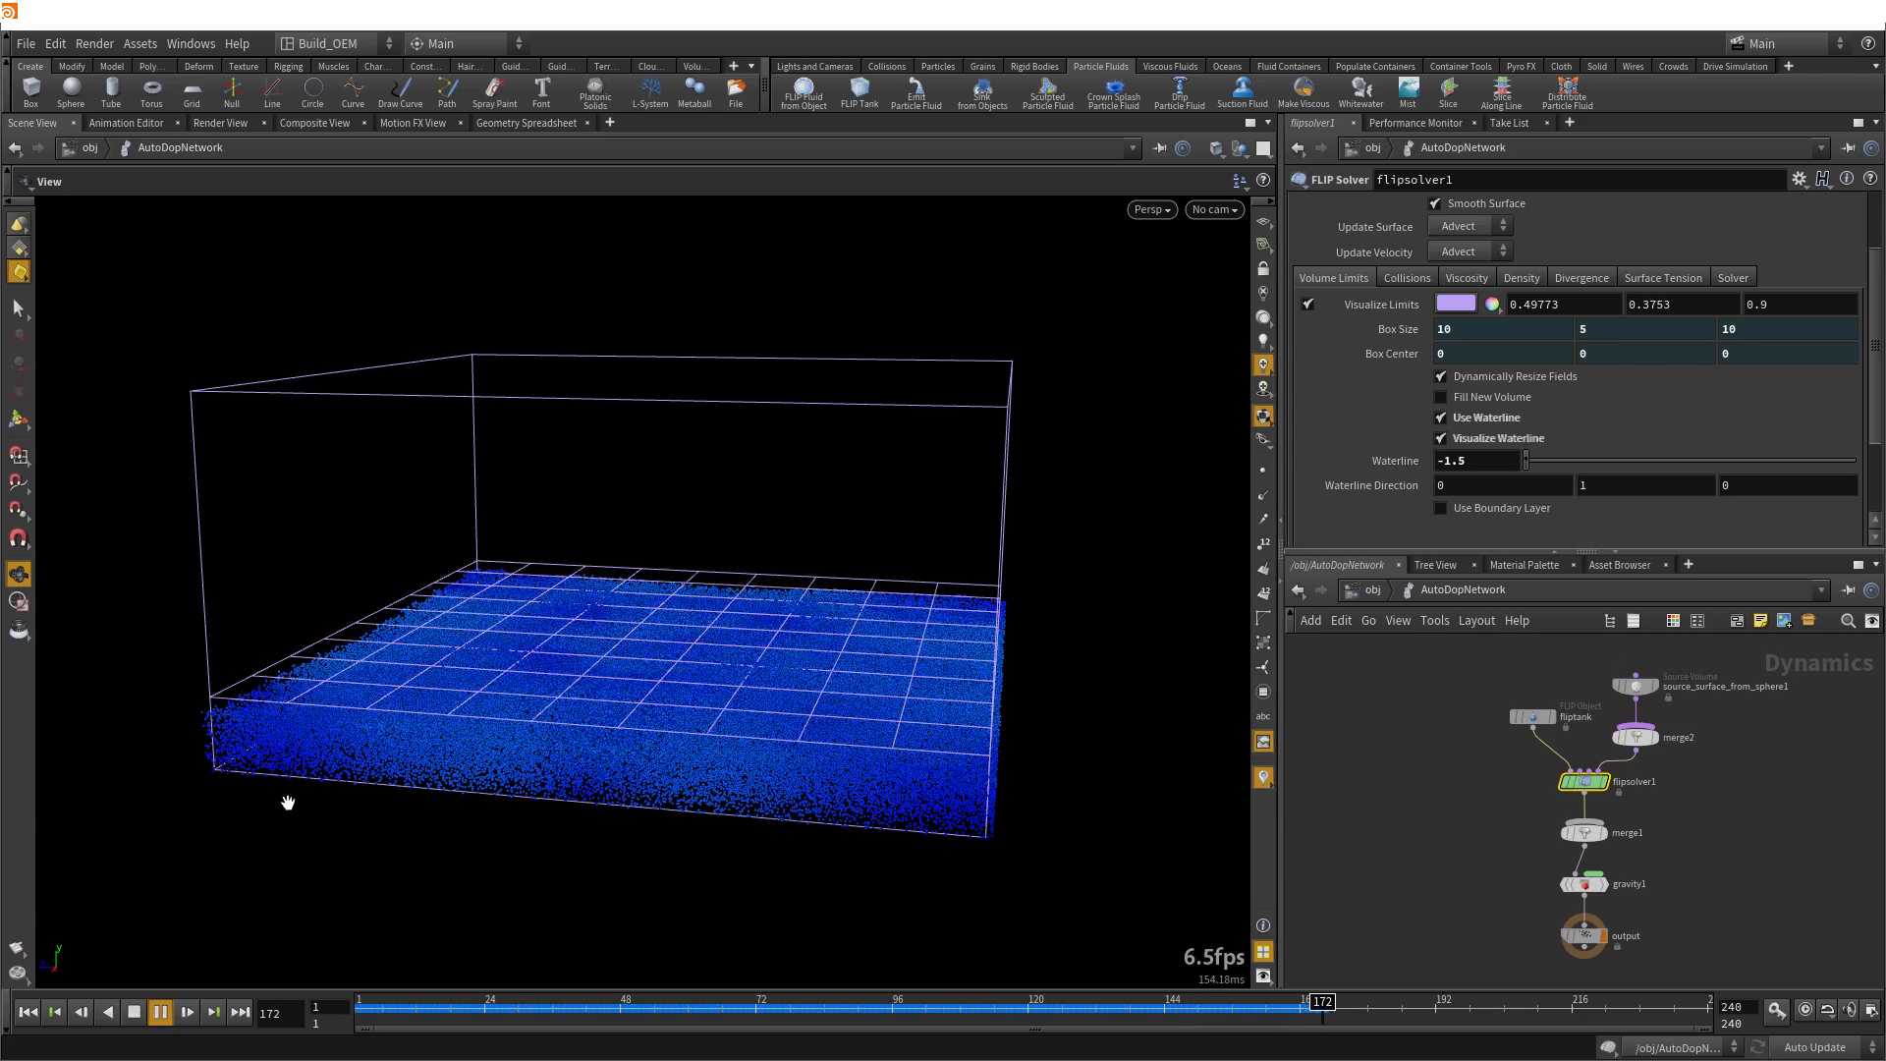
pyautogui.click(135, 1013)
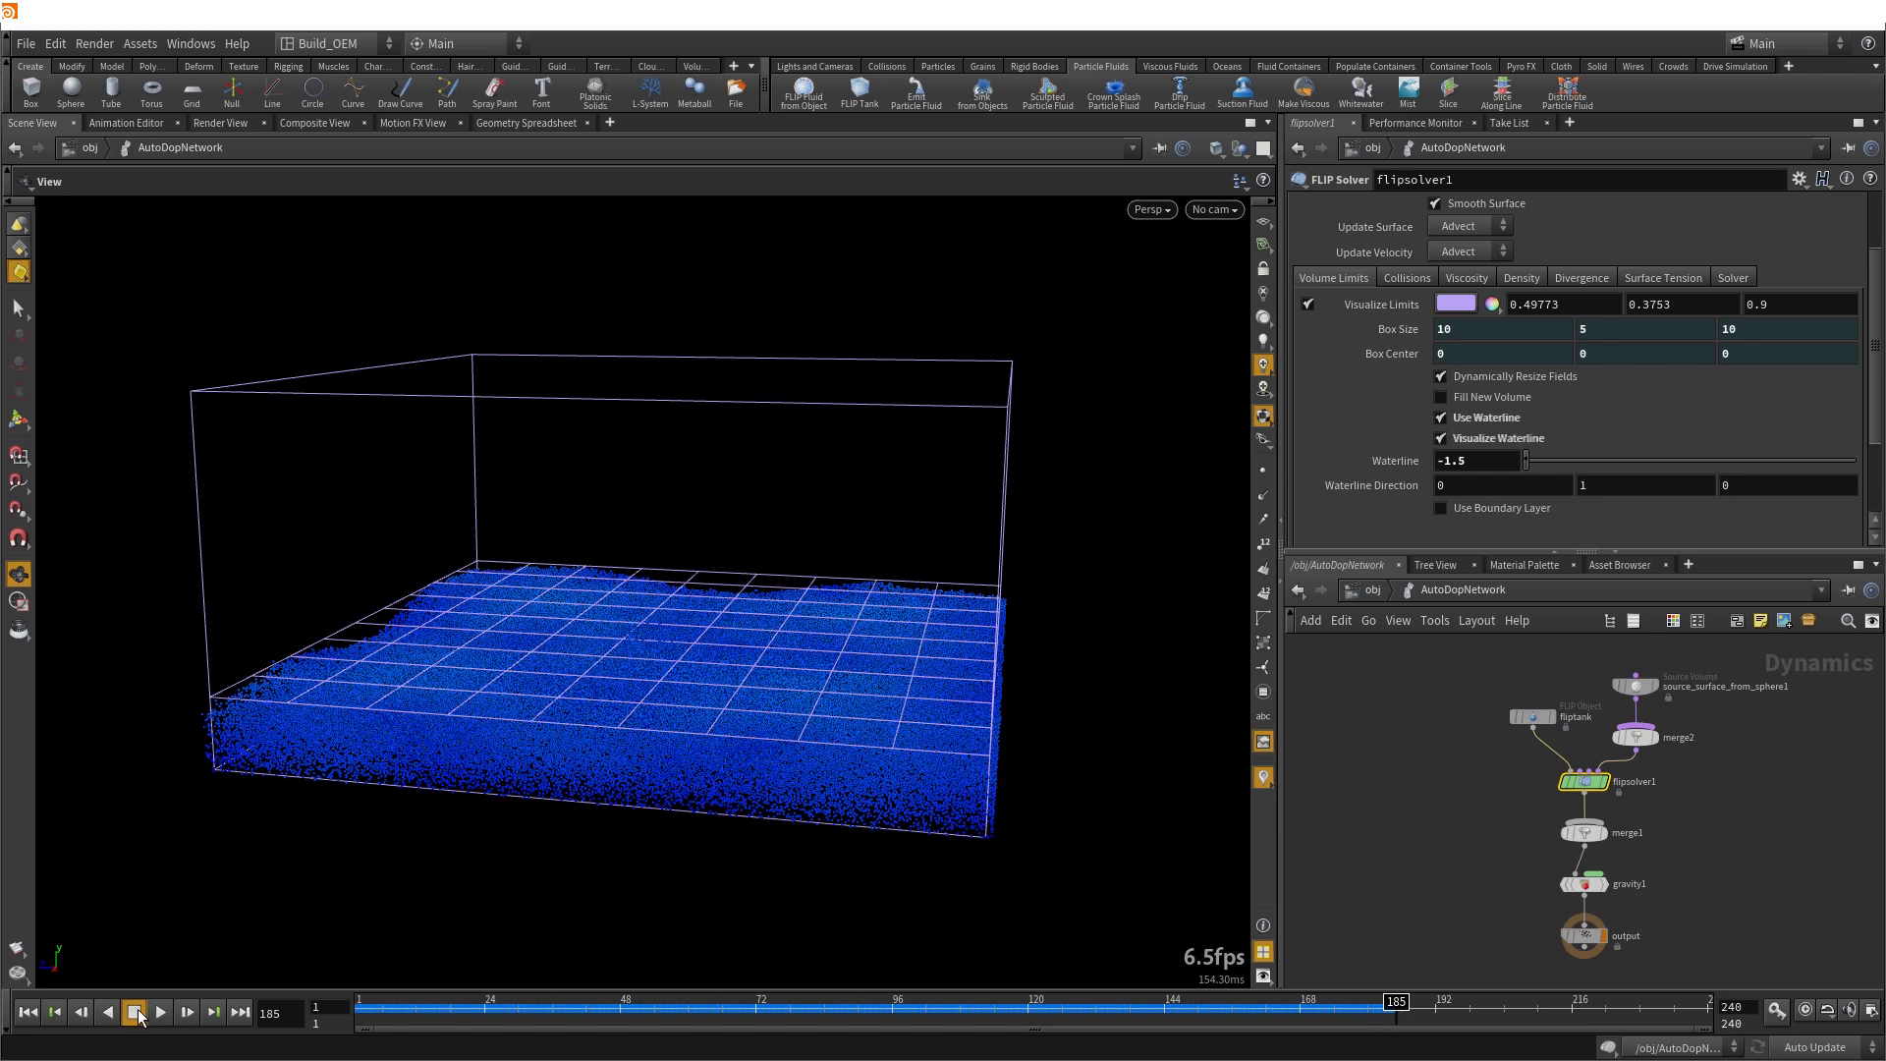
pyautogui.moveTo(304, 830)
pyautogui.mouseDown()
pyautogui.moveTo(324, 783)
pyautogui.moveTo(317, 842)
pyautogui.mouseUp()
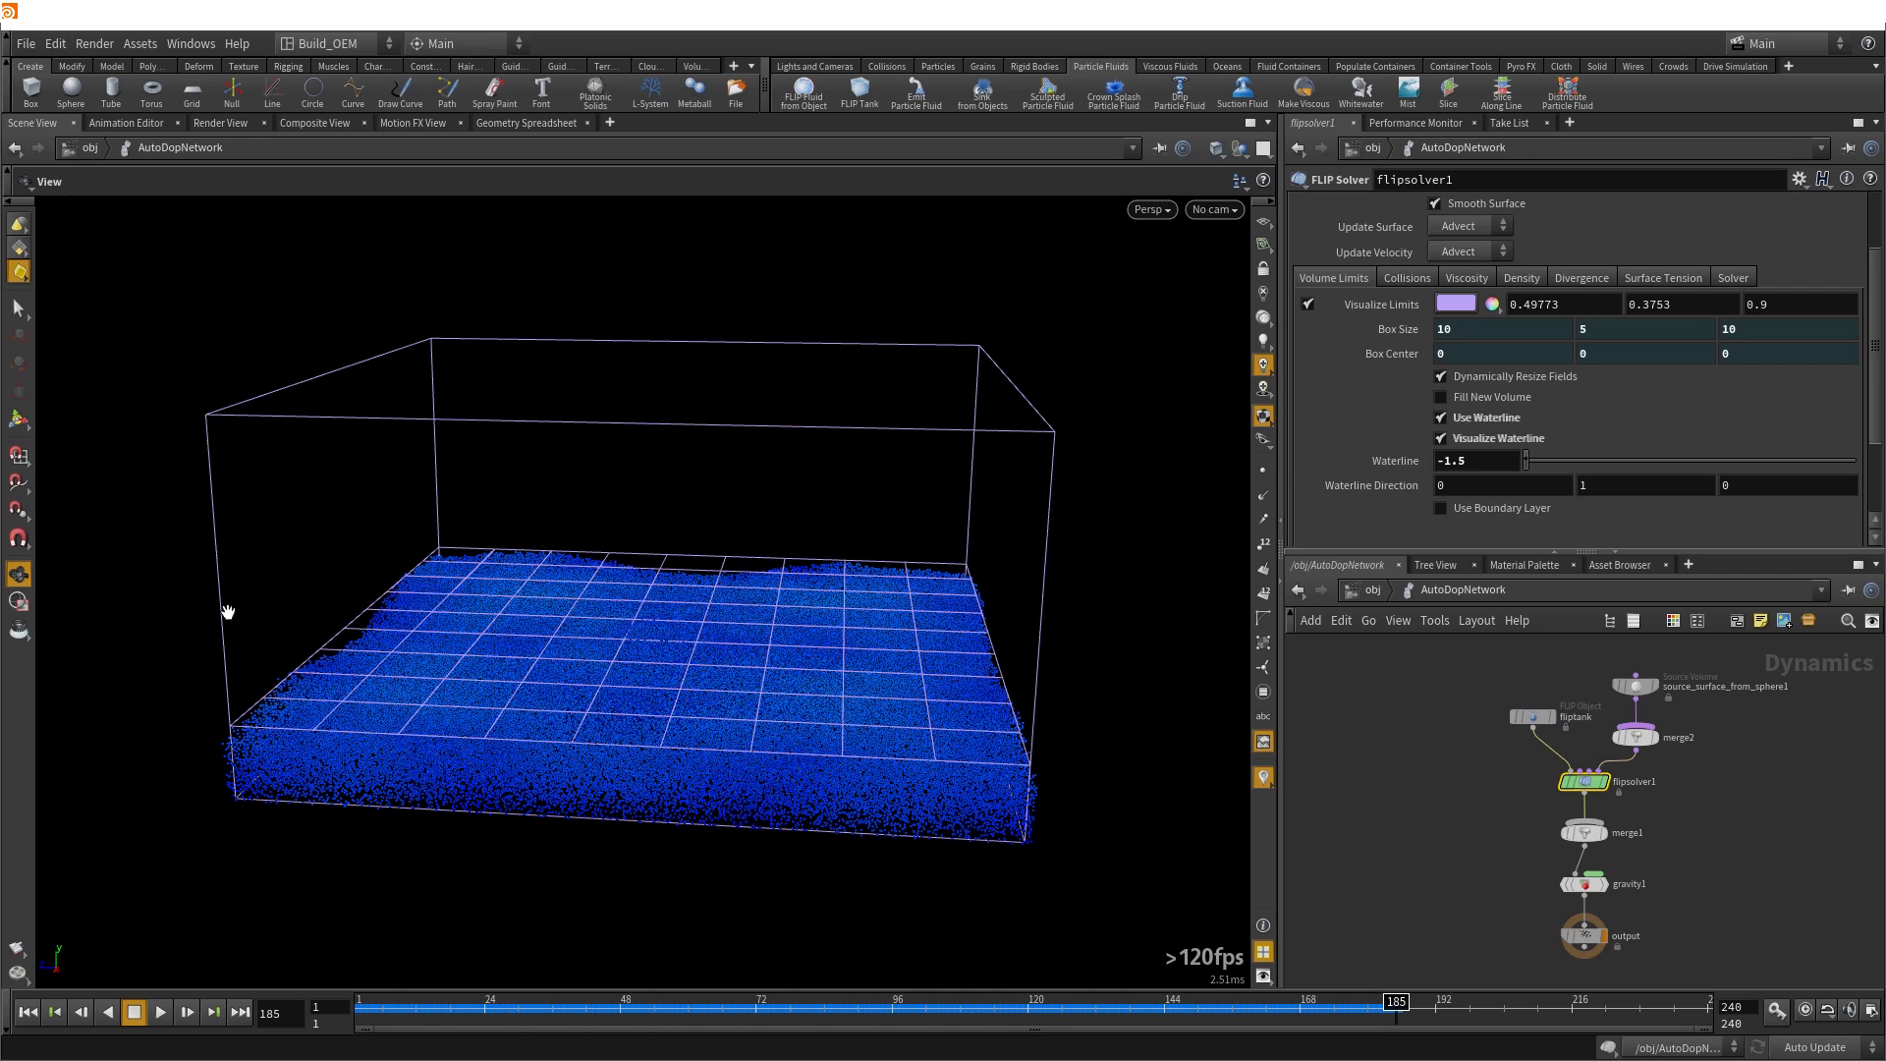
pyautogui.moveTo(413, 610); pyautogui.dragTo(637, 671)
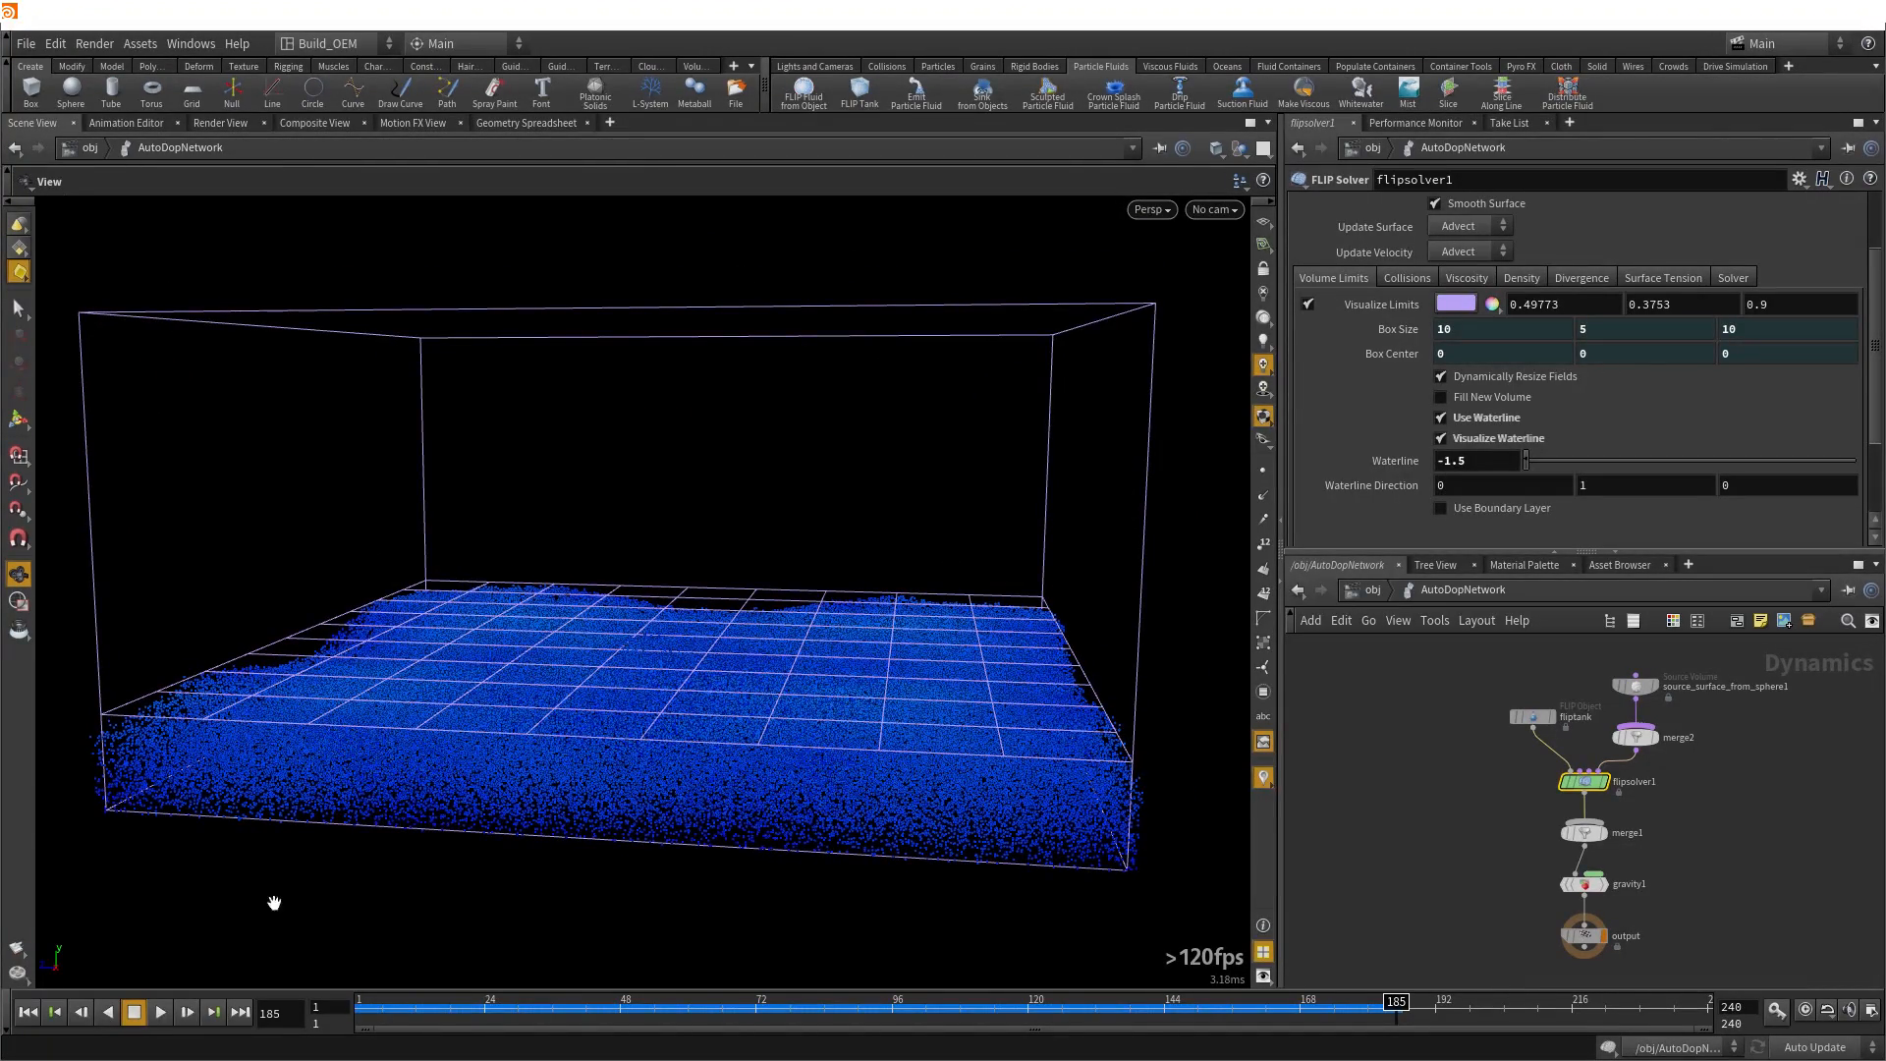
# Run the simulation past frame 230 and check the fluid level against the waterline plane from the side
pyautogui.click(150, 1014)
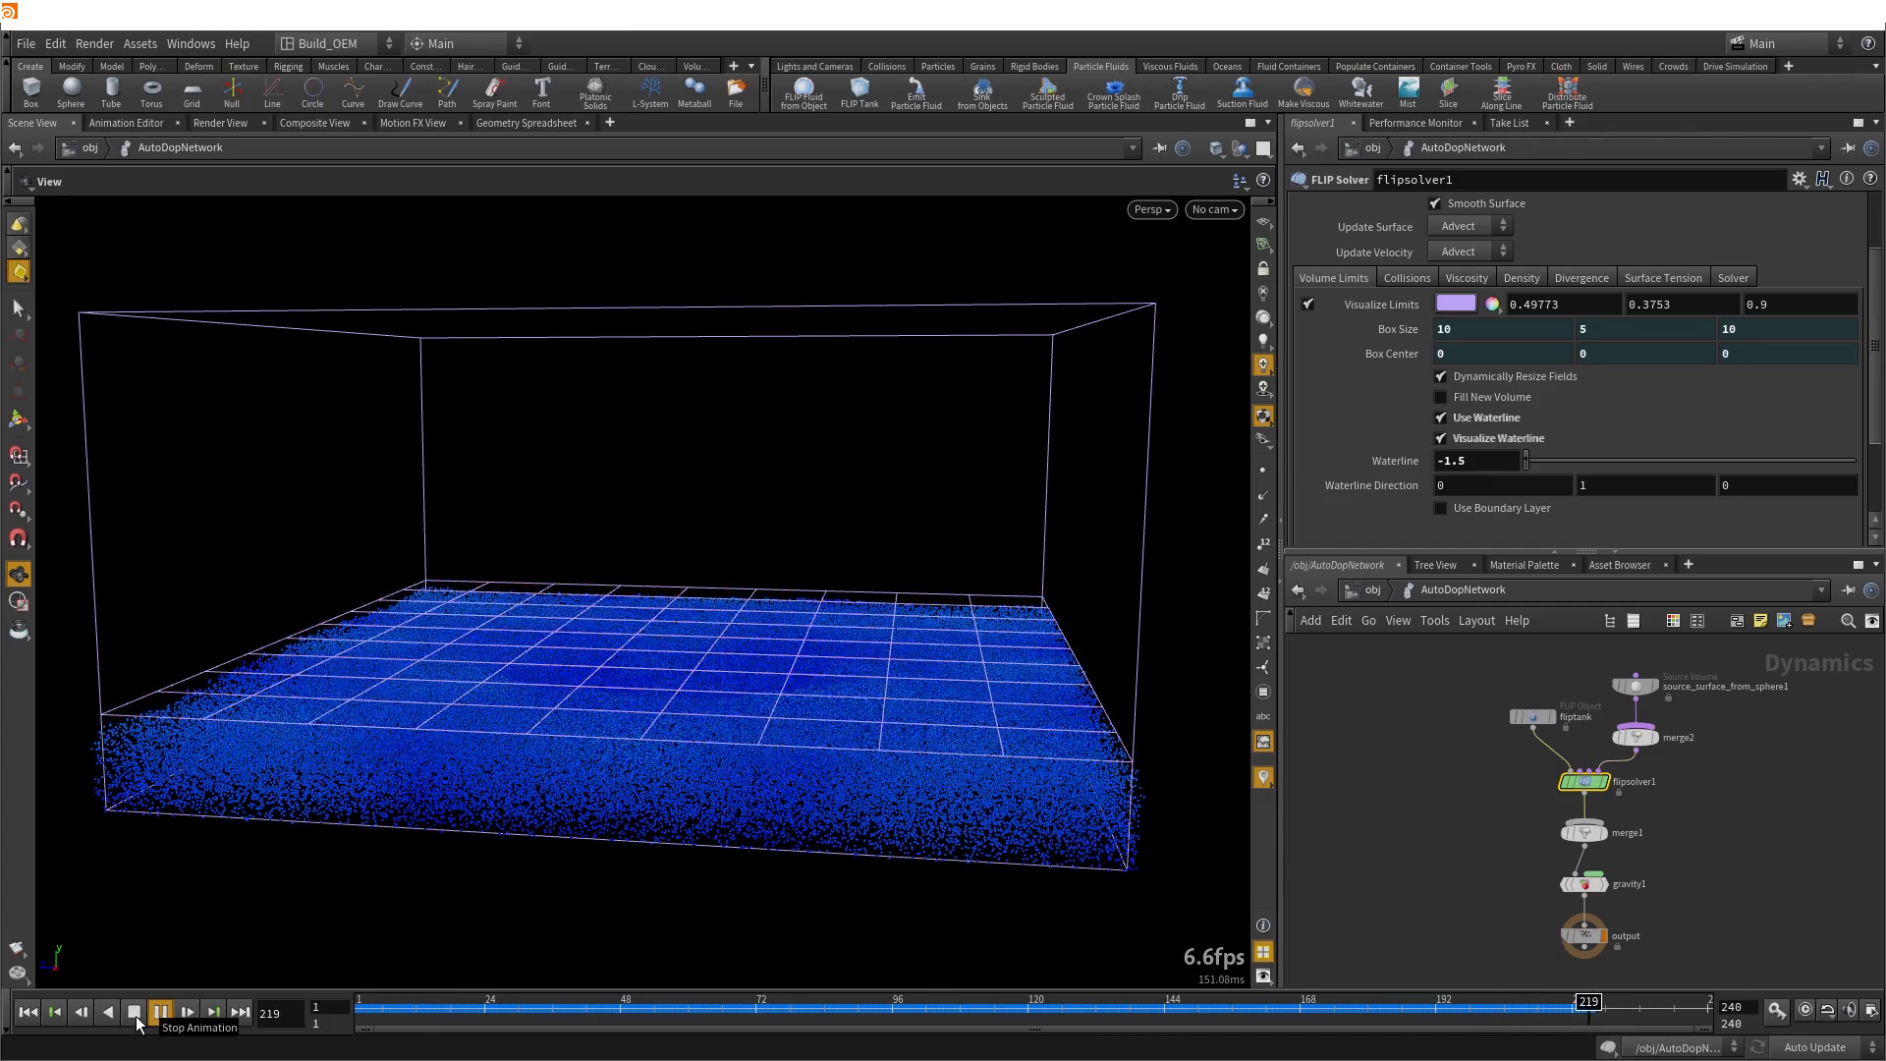
pyautogui.click(132, 1015)
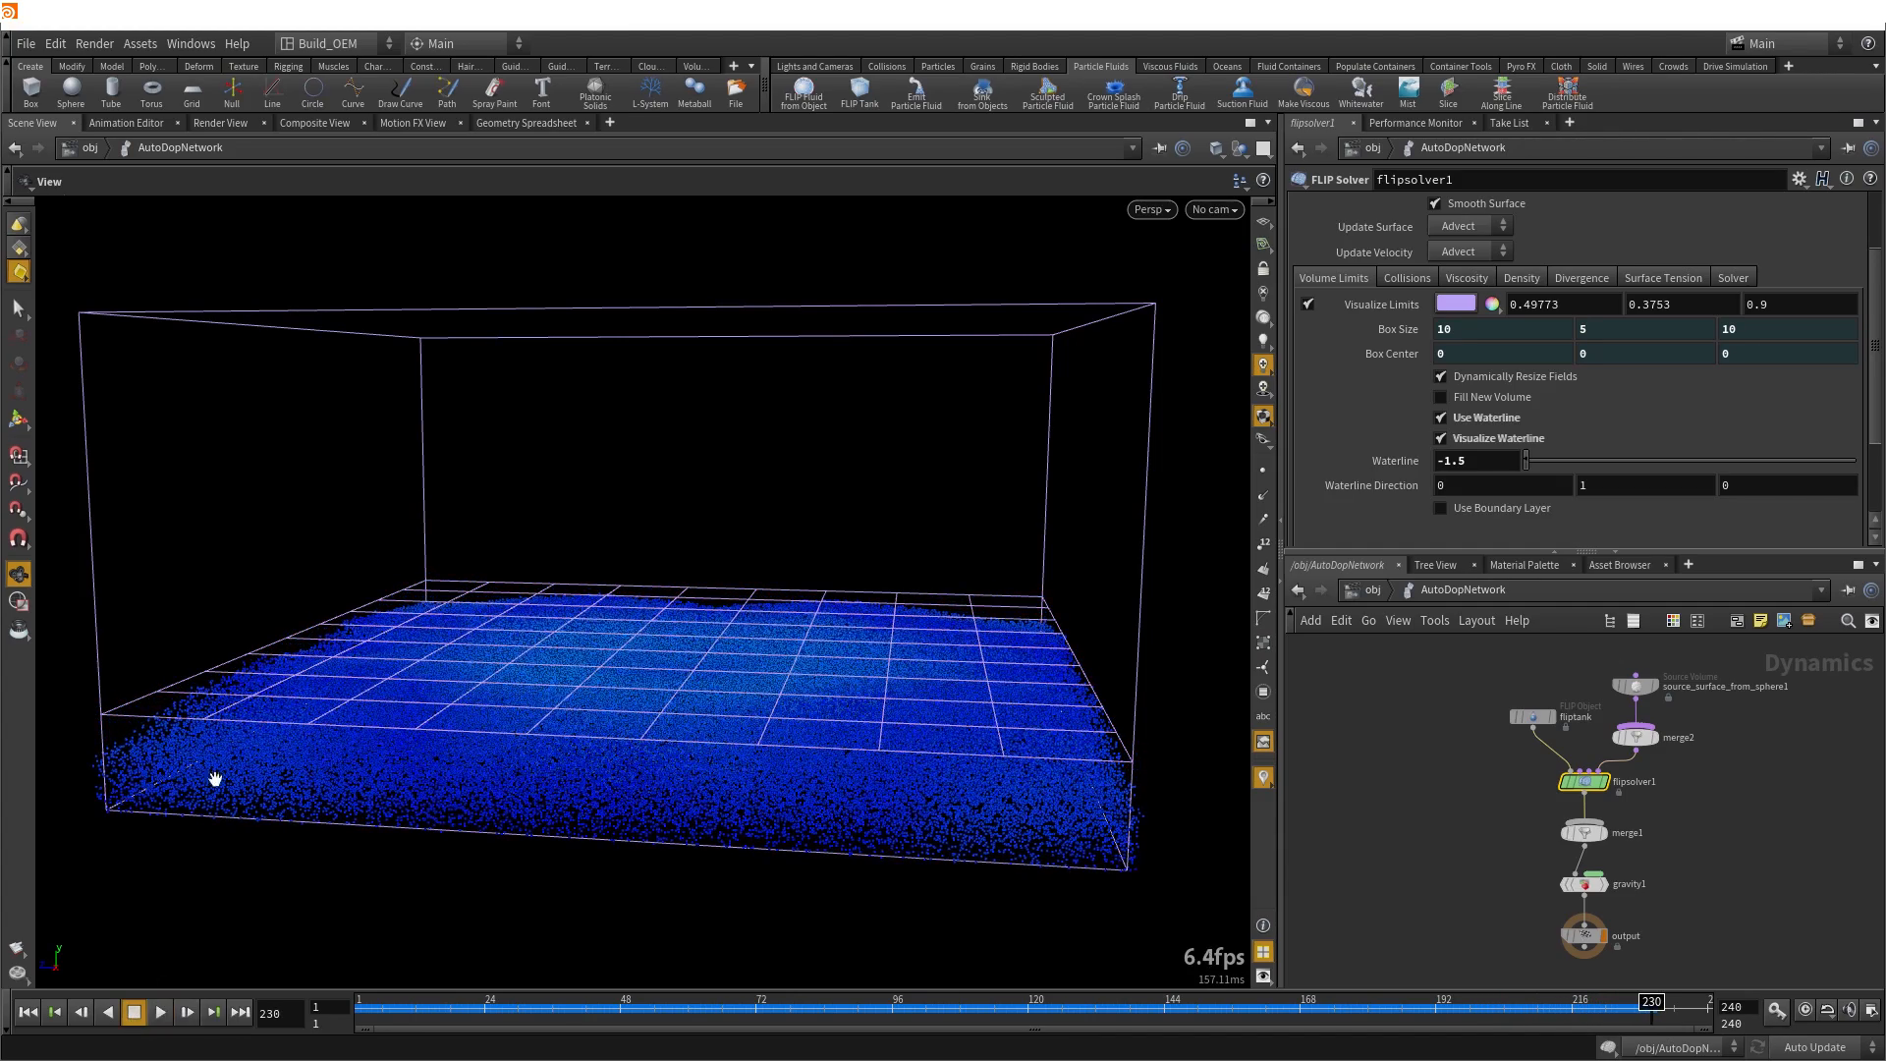
pyautogui.keyDown('alt'); pyautogui.moveTo(214, 779); pyautogui.dragTo(593, 766); pyautogui.keyUp('alt')
pyautogui.scroll(2, 644, 679)
pyautogui.moveTo(645, 676); pyautogui.dragTo(935, 680)
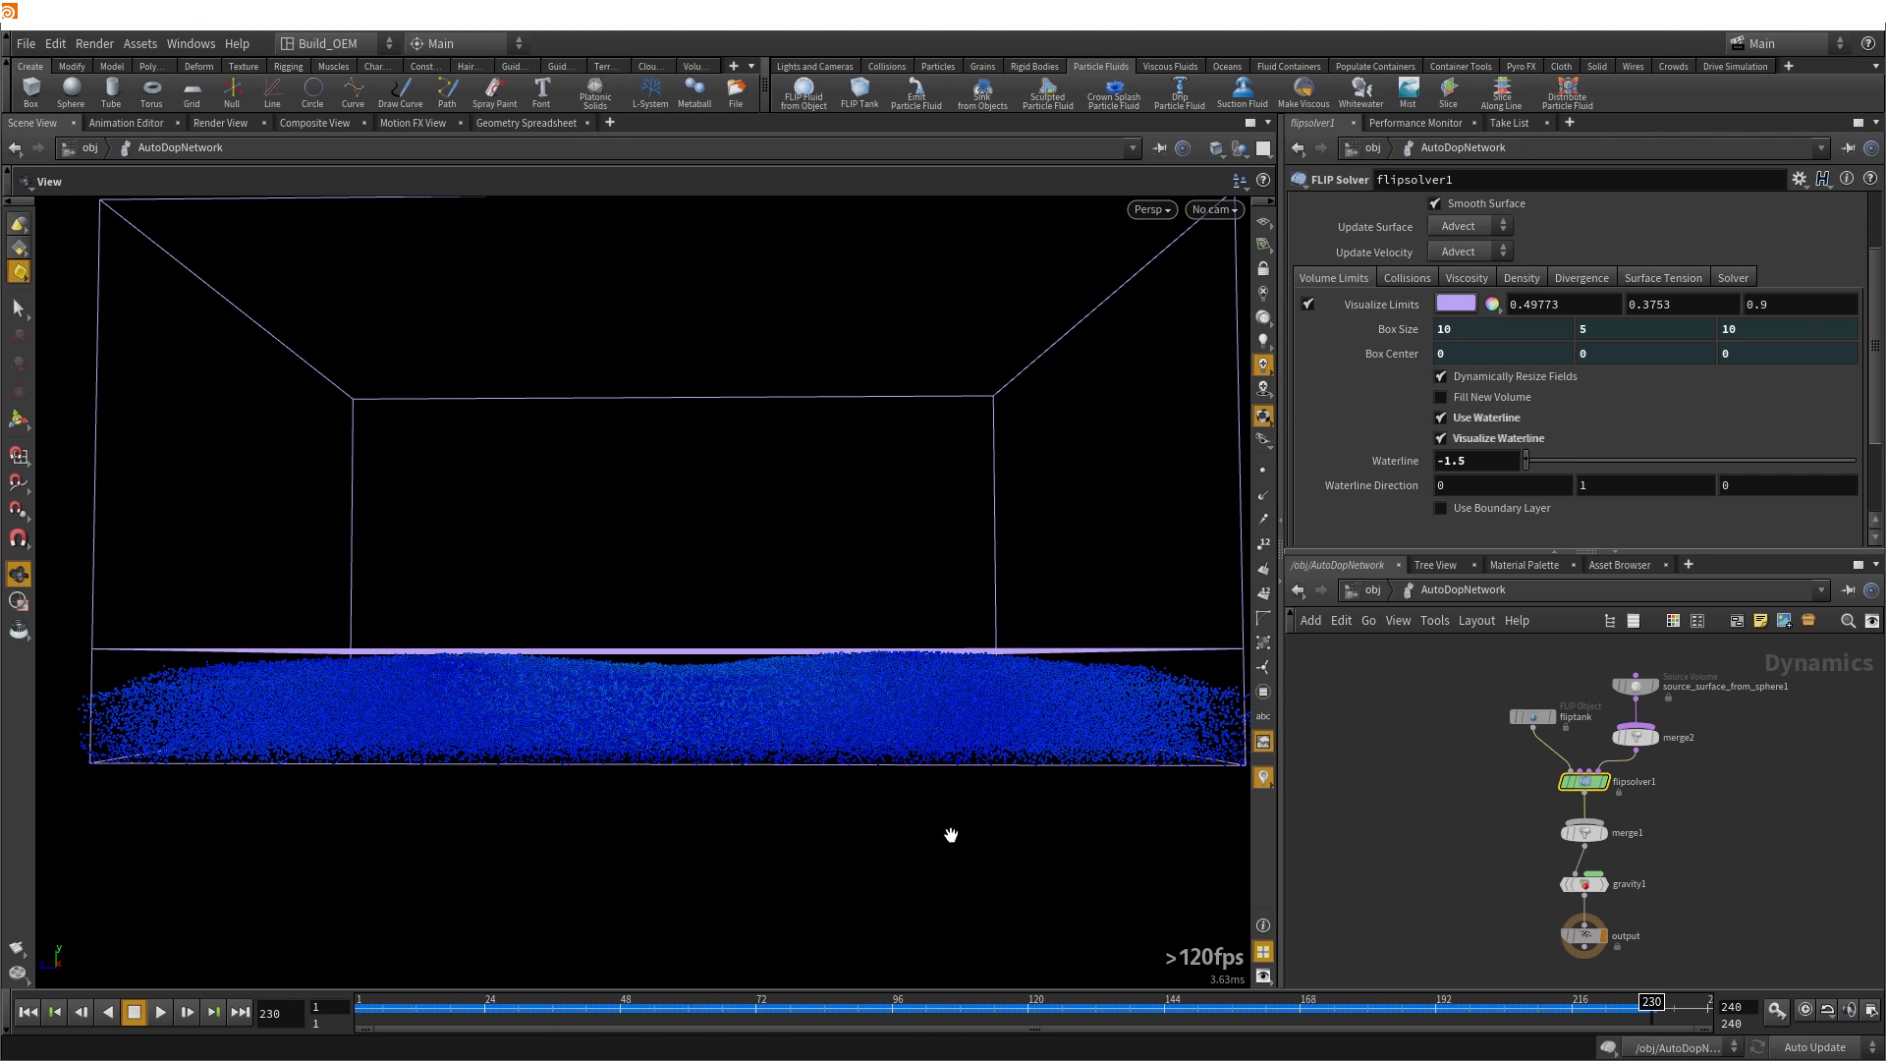
pyautogui.click(157, 1012)
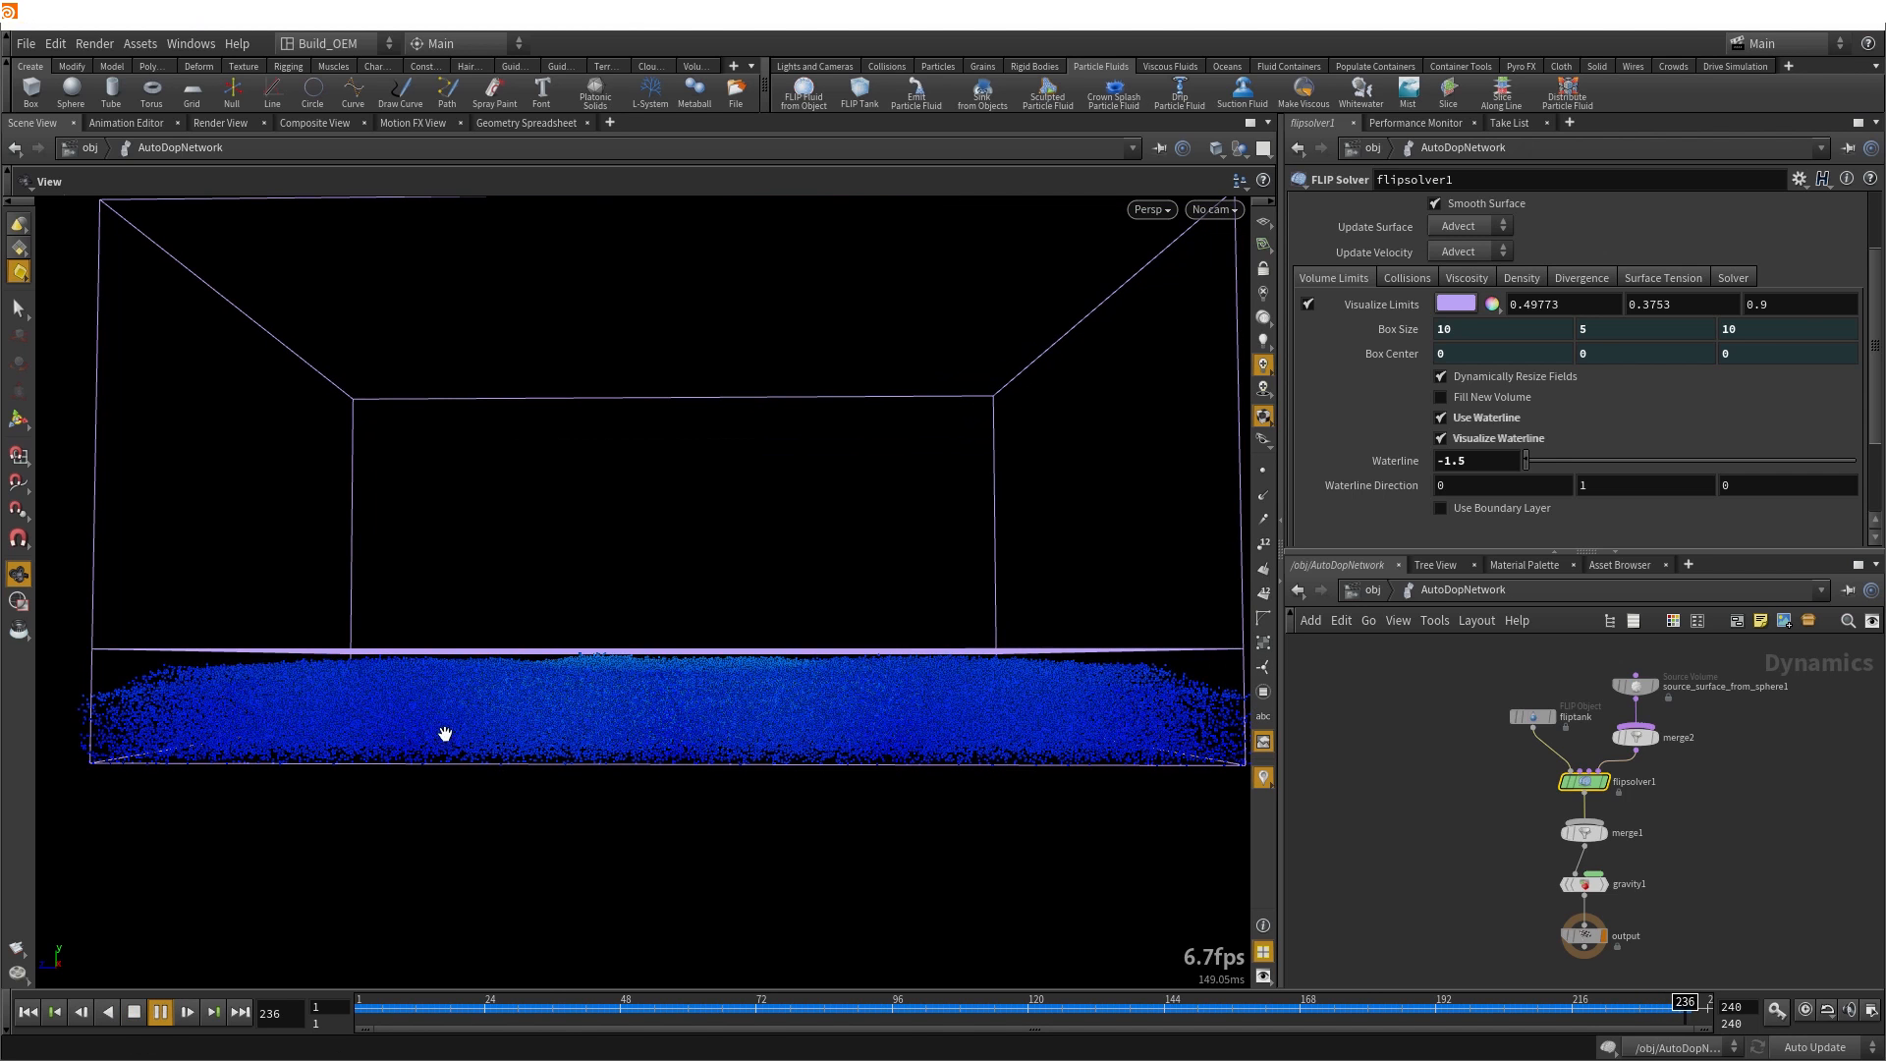
pyautogui.moveTo(497, 724); pyautogui.dragTo(477, 801)
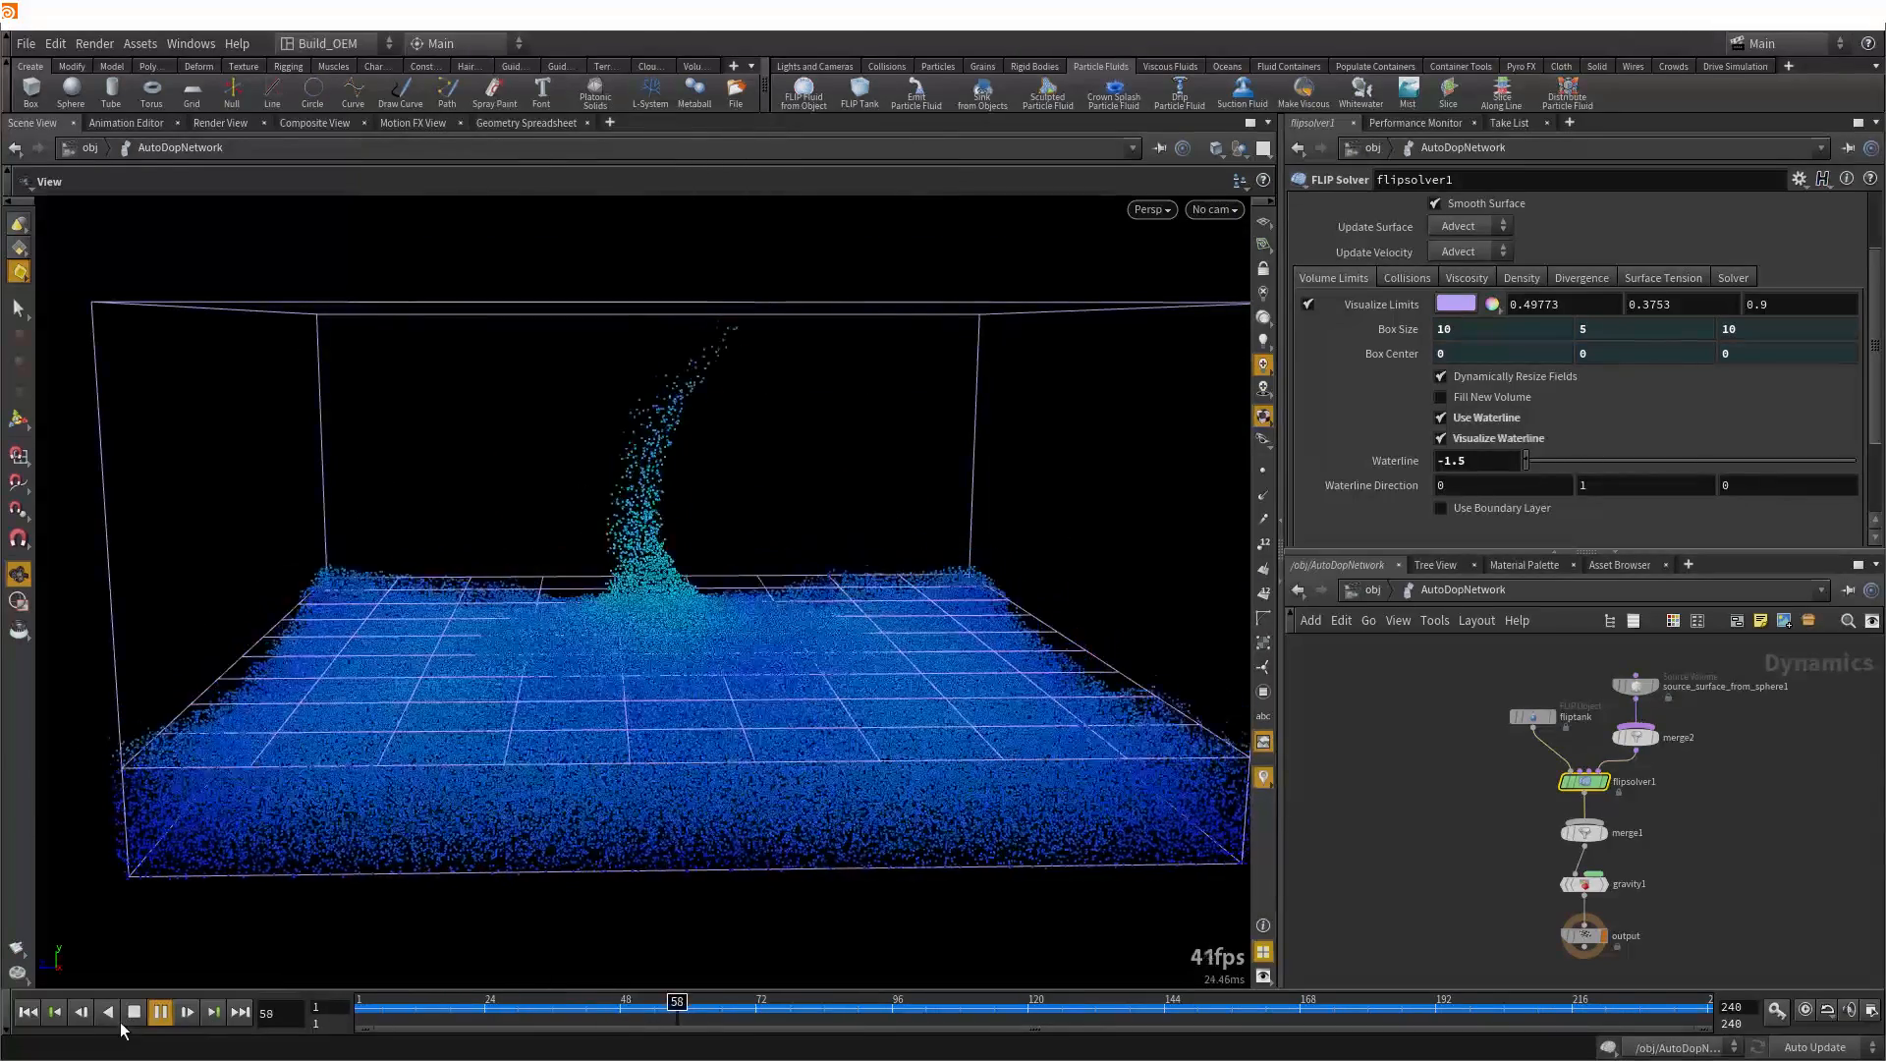
# Stop the playback, return to frame 1 and enable Use Boundary Layer in the FLIP solver's volume limits
pyautogui.click(132, 1014)
pyautogui.click(55, 1012)
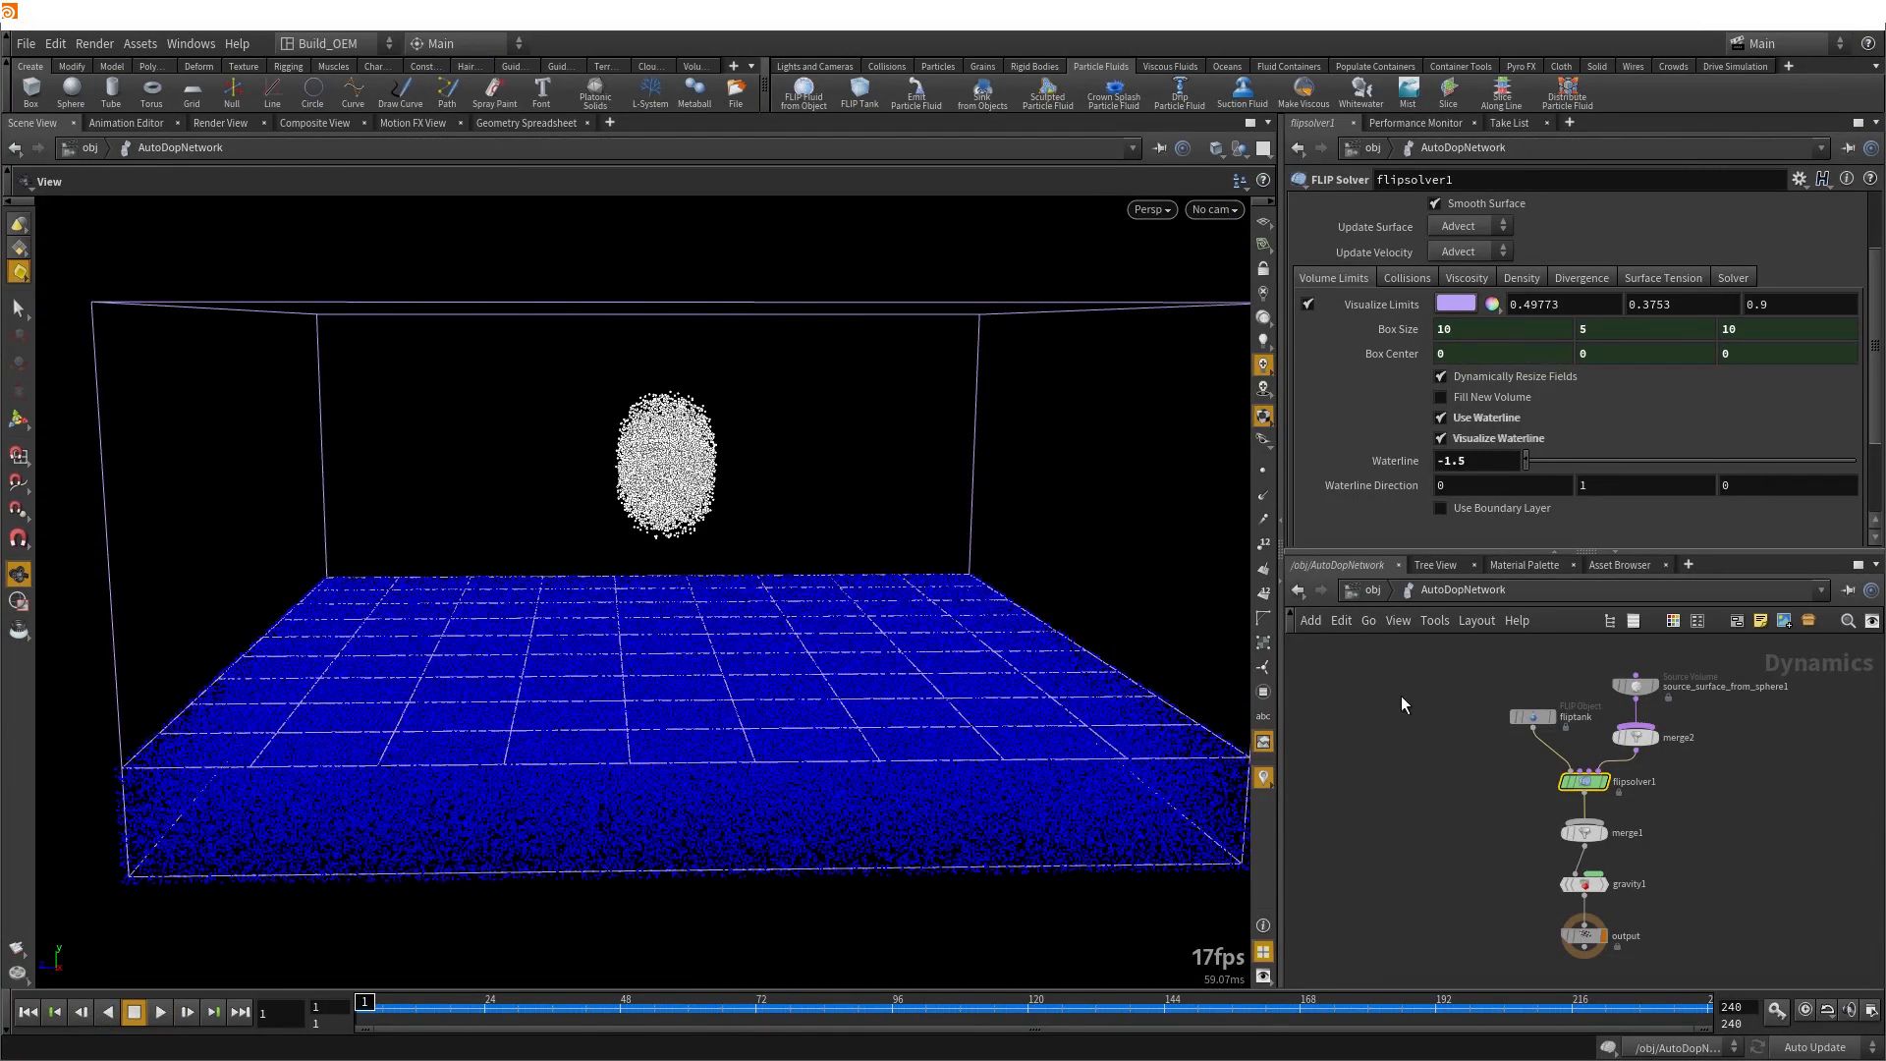
pyautogui.scroll(-2, 1391, 432)
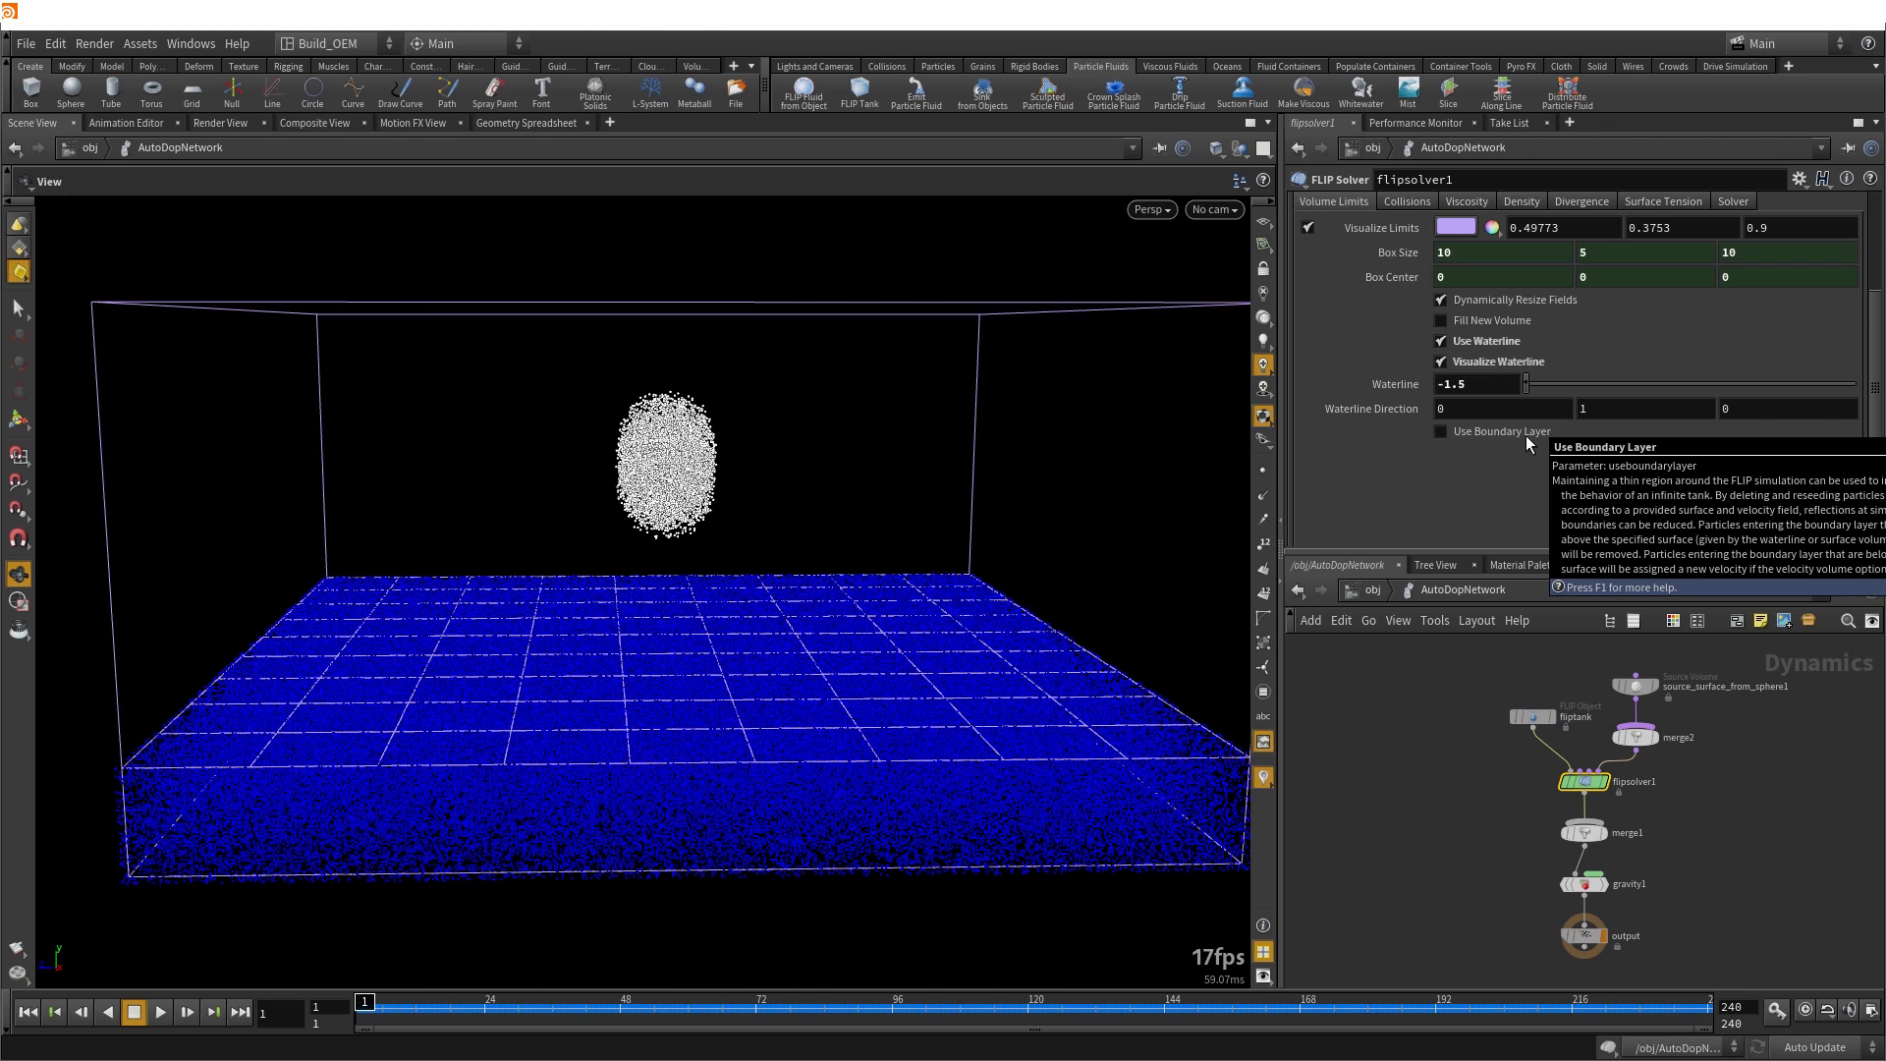
pyautogui.click(1442, 432)
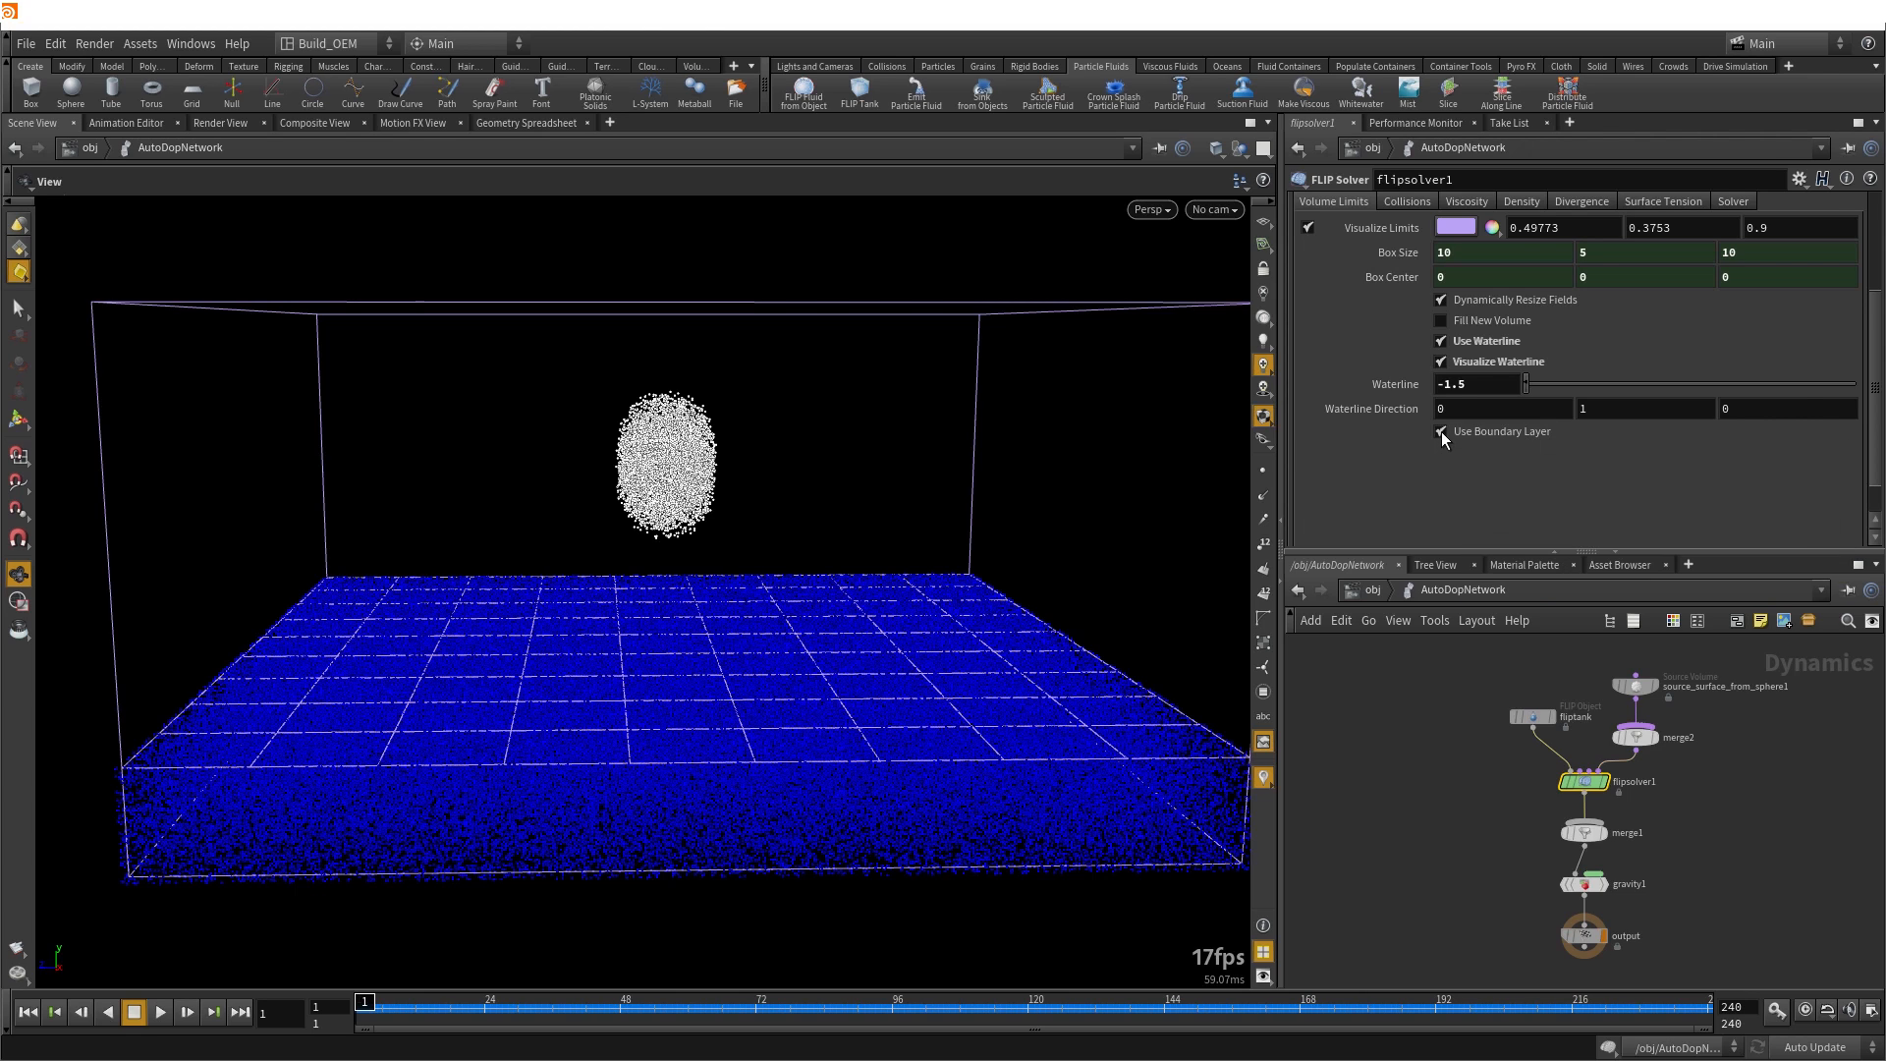
pyautogui.scroll(-1, 1366, 446)
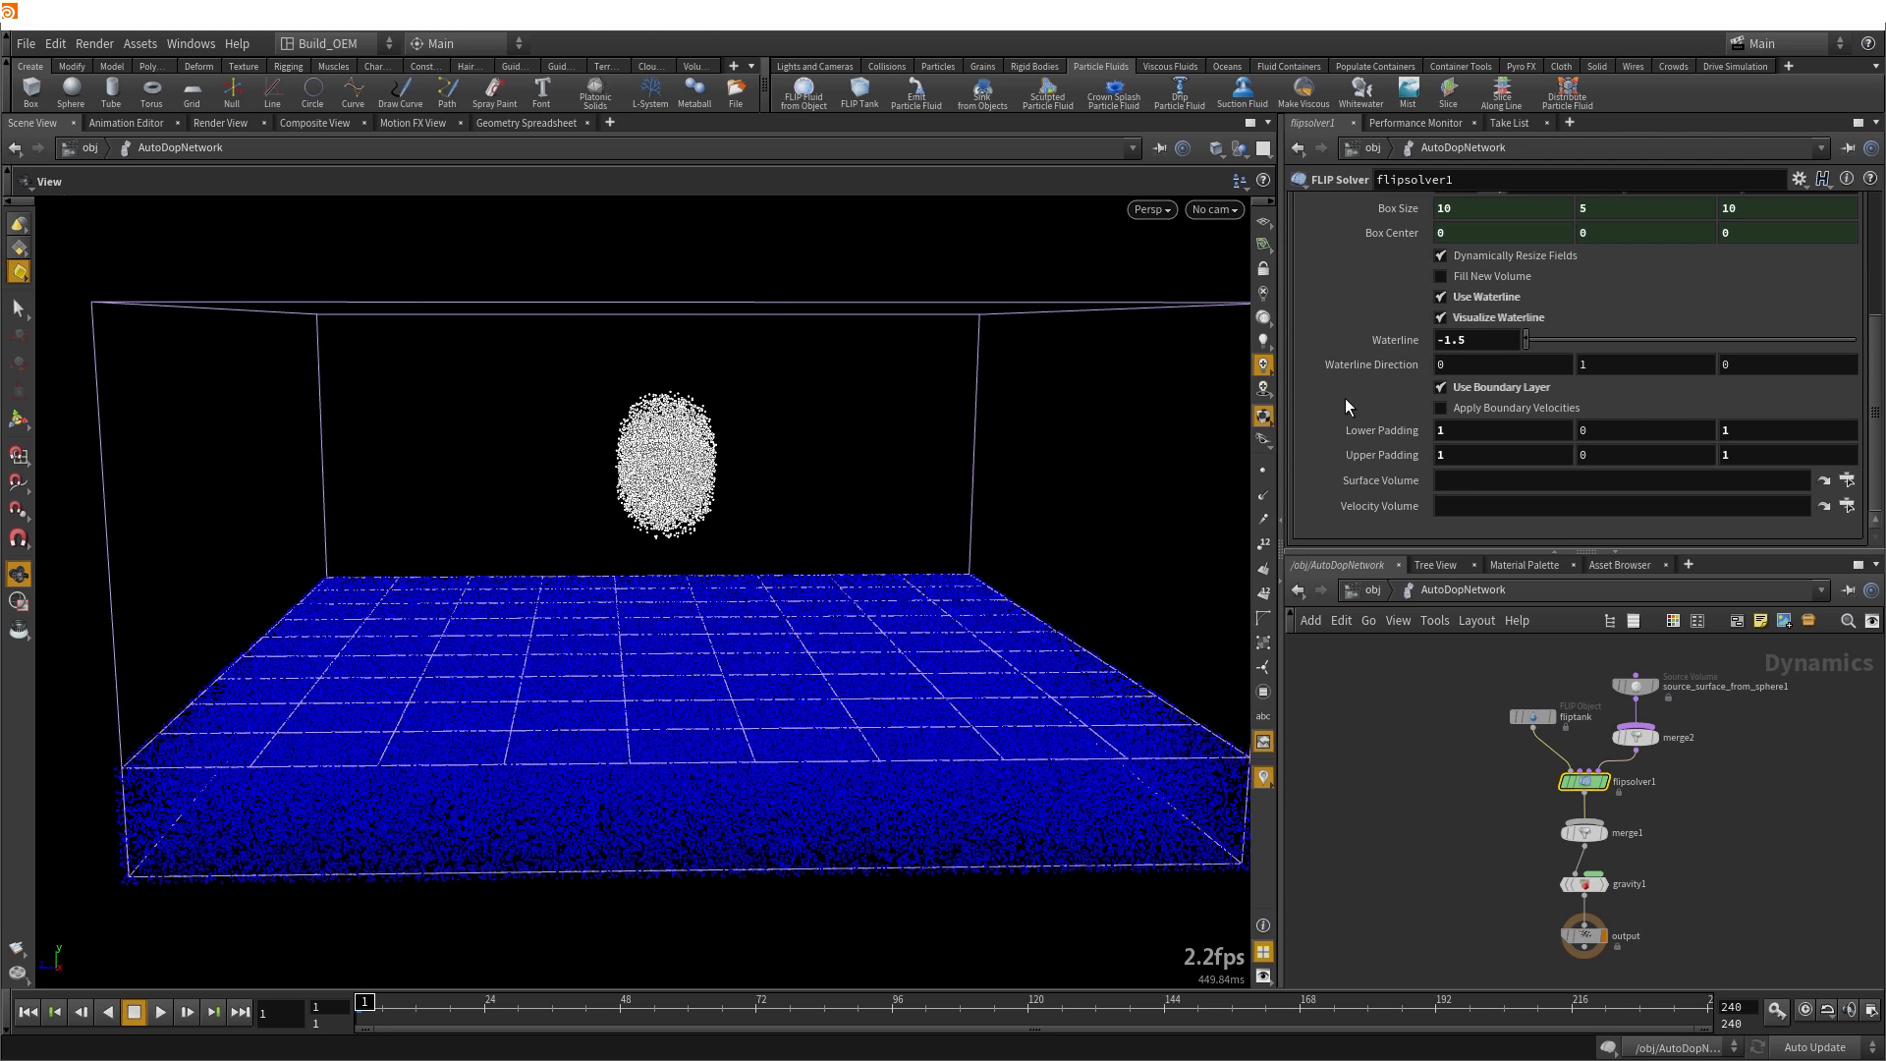
# Check the fliptank object's Closed Boundaries settings and review flipsolver1's boundary layer parameters against the tank in the viewport
pyautogui.click(1540, 715)
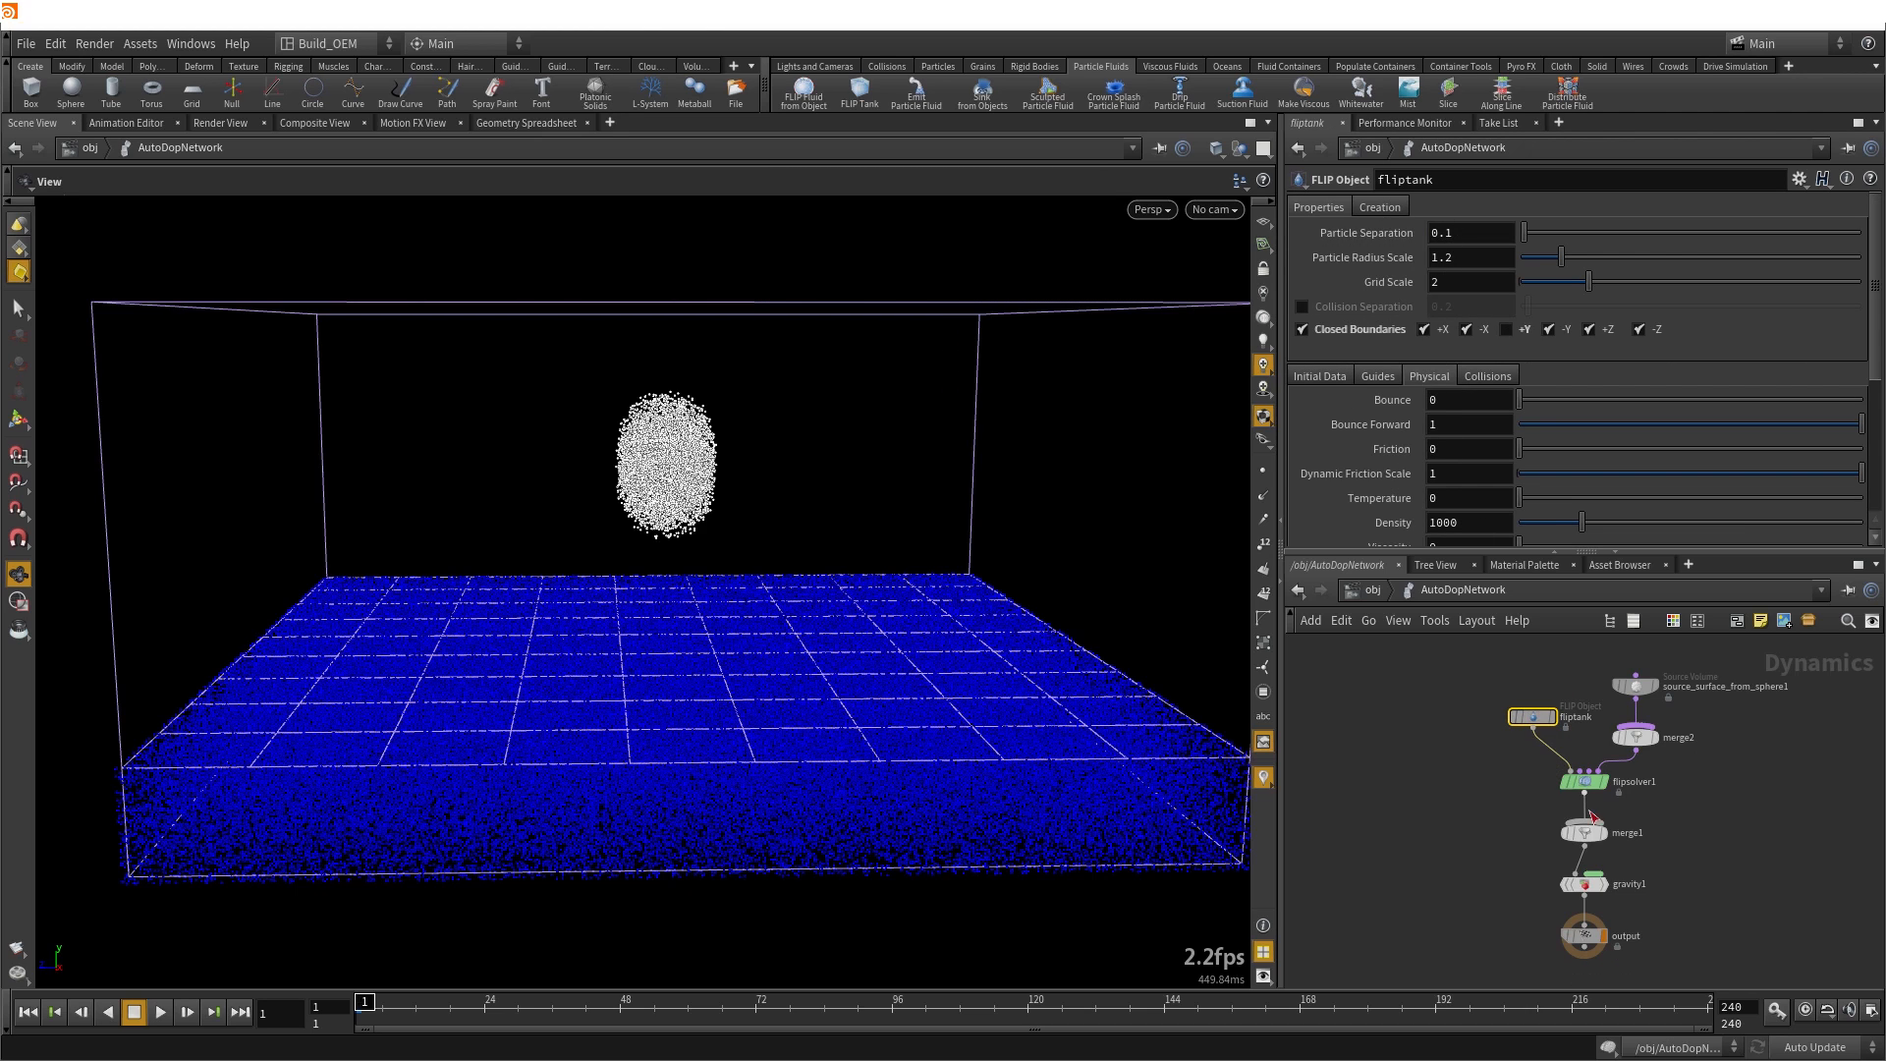
pyautogui.click(1583, 780)
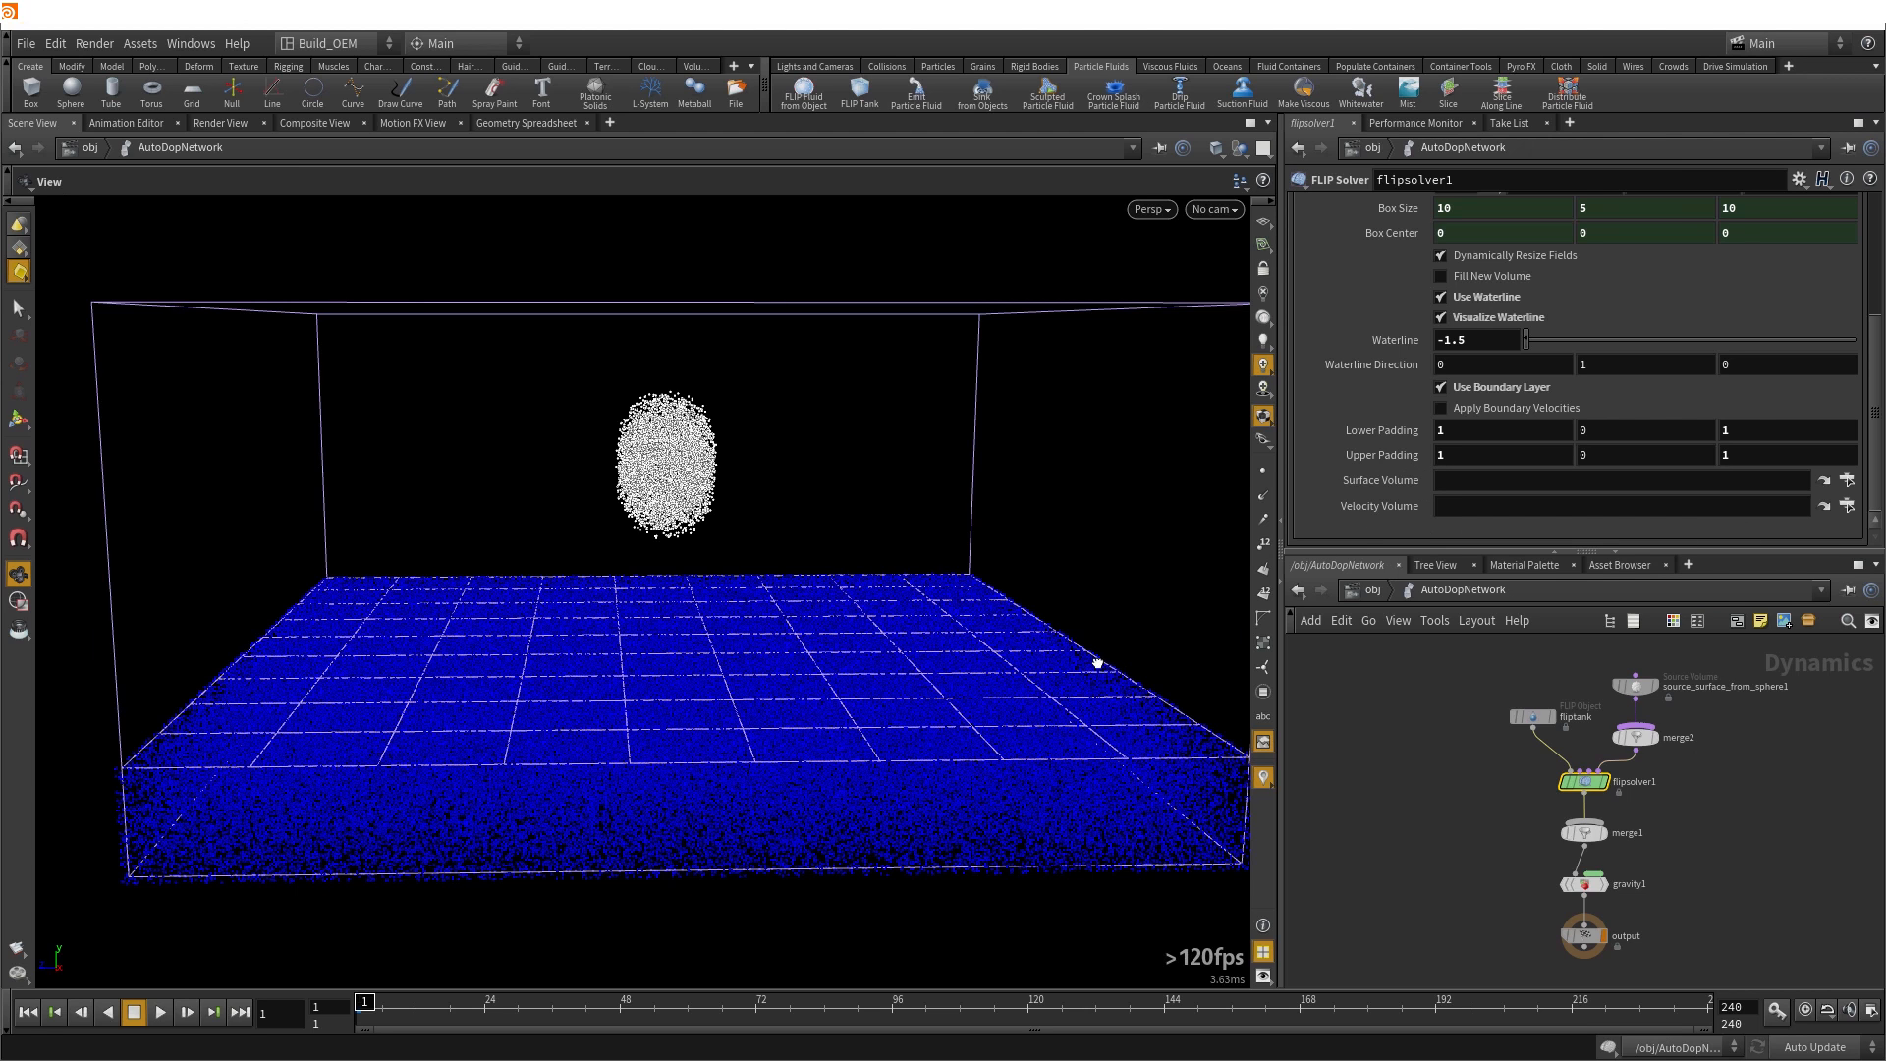
pyautogui.scroll(2, 1094, 658)
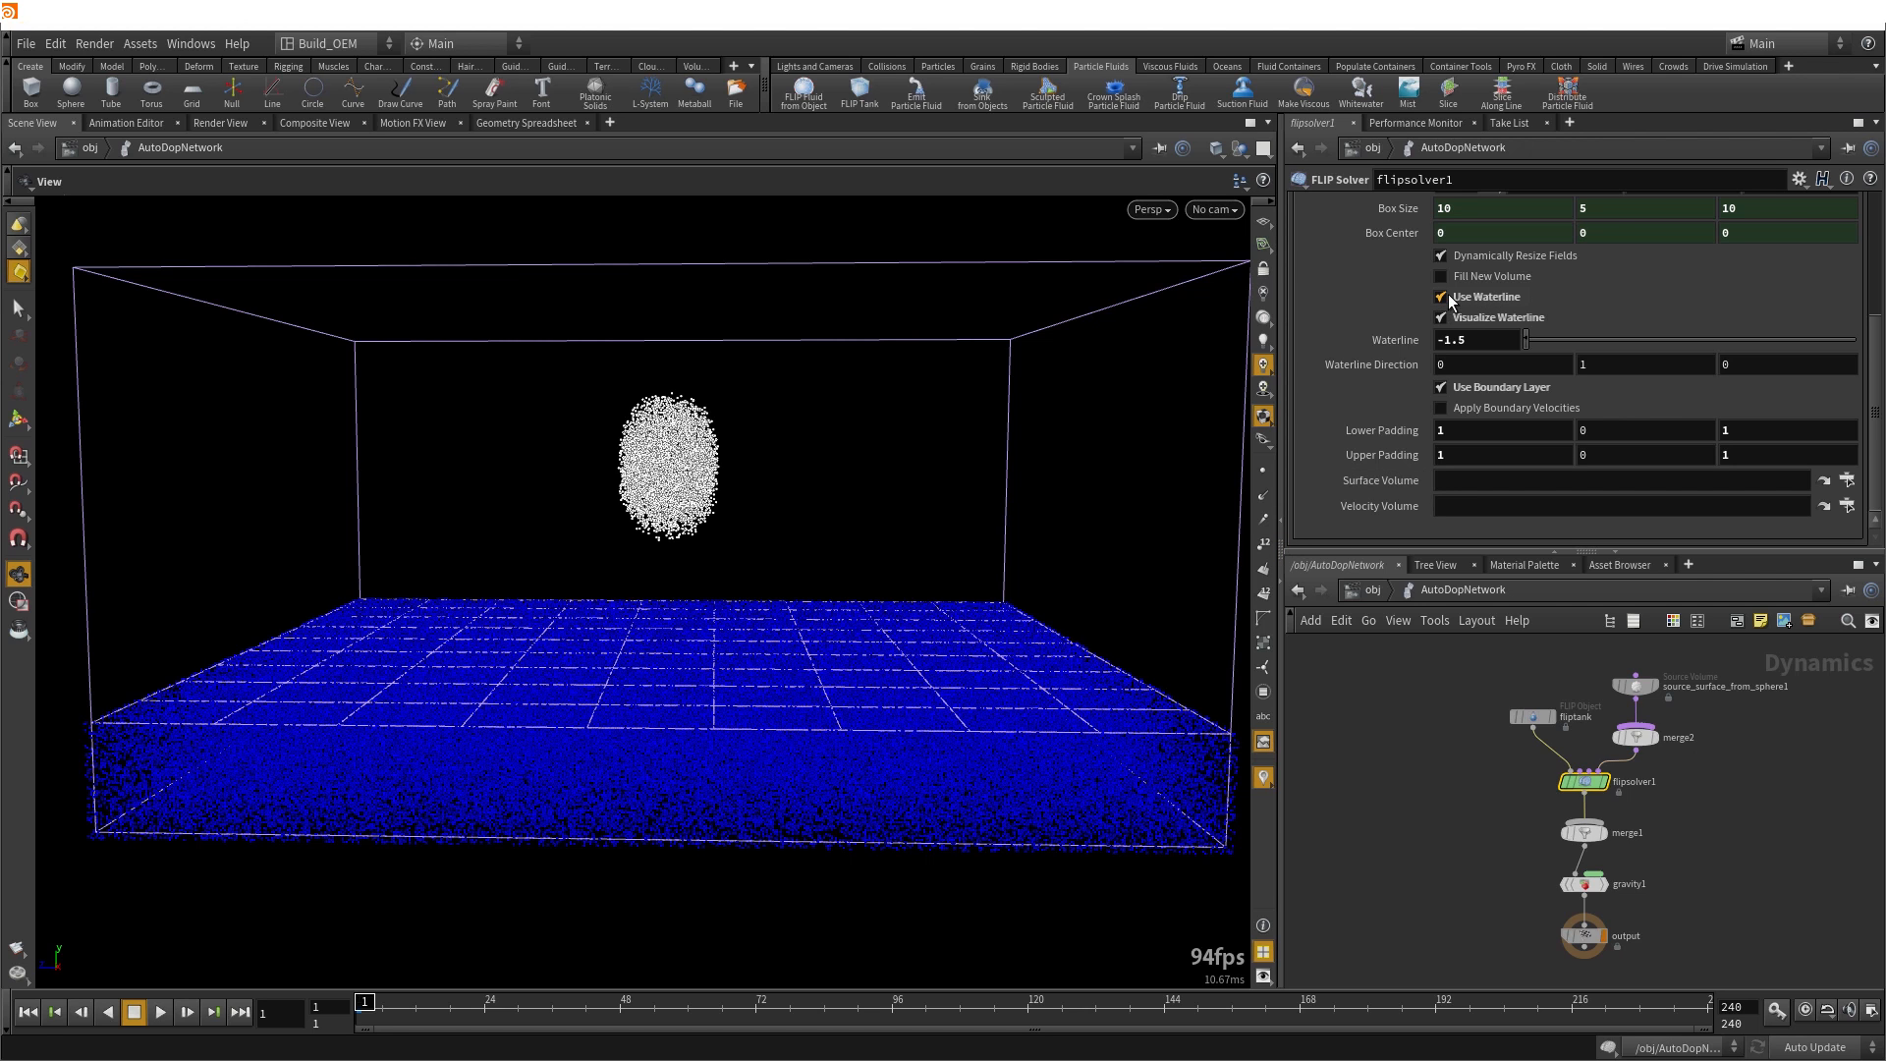
pyautogui.moveTo(1015, 728)
pyautogui.mouseDown()
pyautogui.moveTo(985, 724)
pyautogui.moveTo(1018, 762)
pyautogui.moveTo(987, 763)
pyautogui.moveTo(1002, 756)
pyautogui.mouseUp()
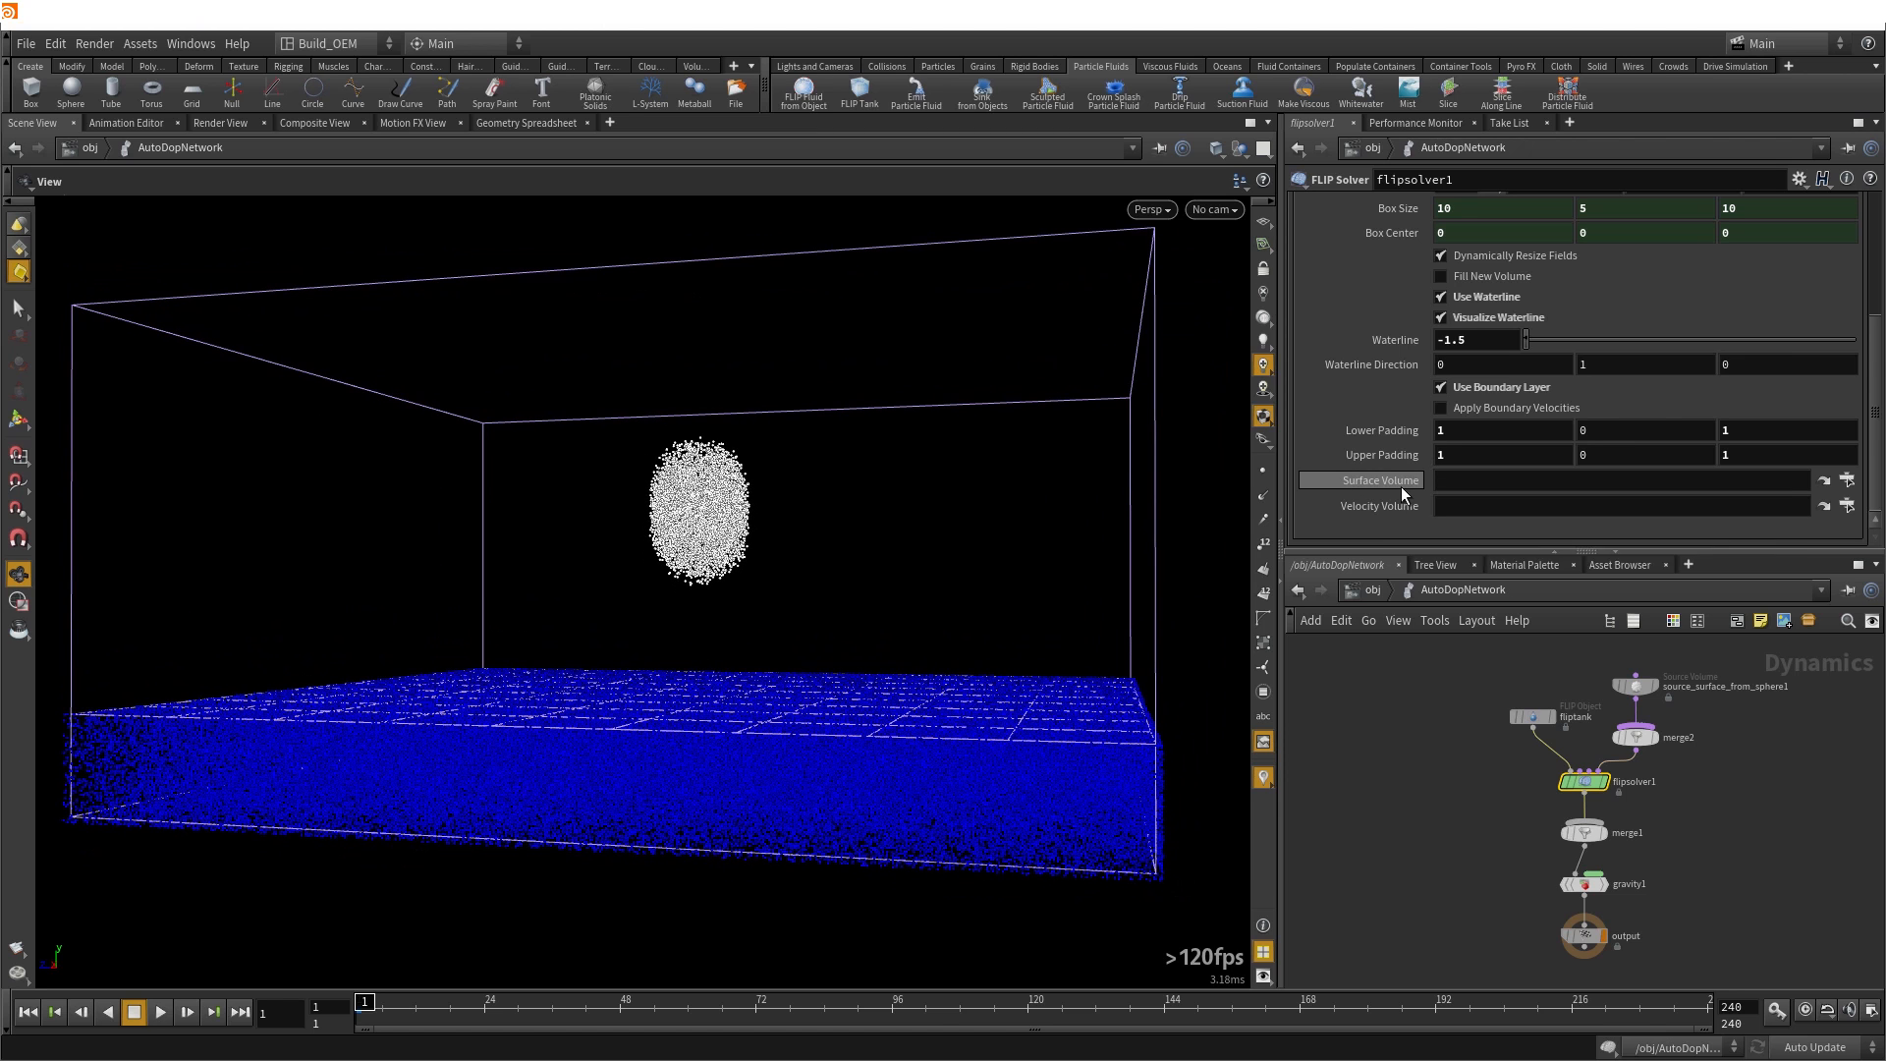
pyautogui.moveTo(1389, 487)
pyautogui.moveTo(1008, 672); pyautogui.dragTo(1039, 680)
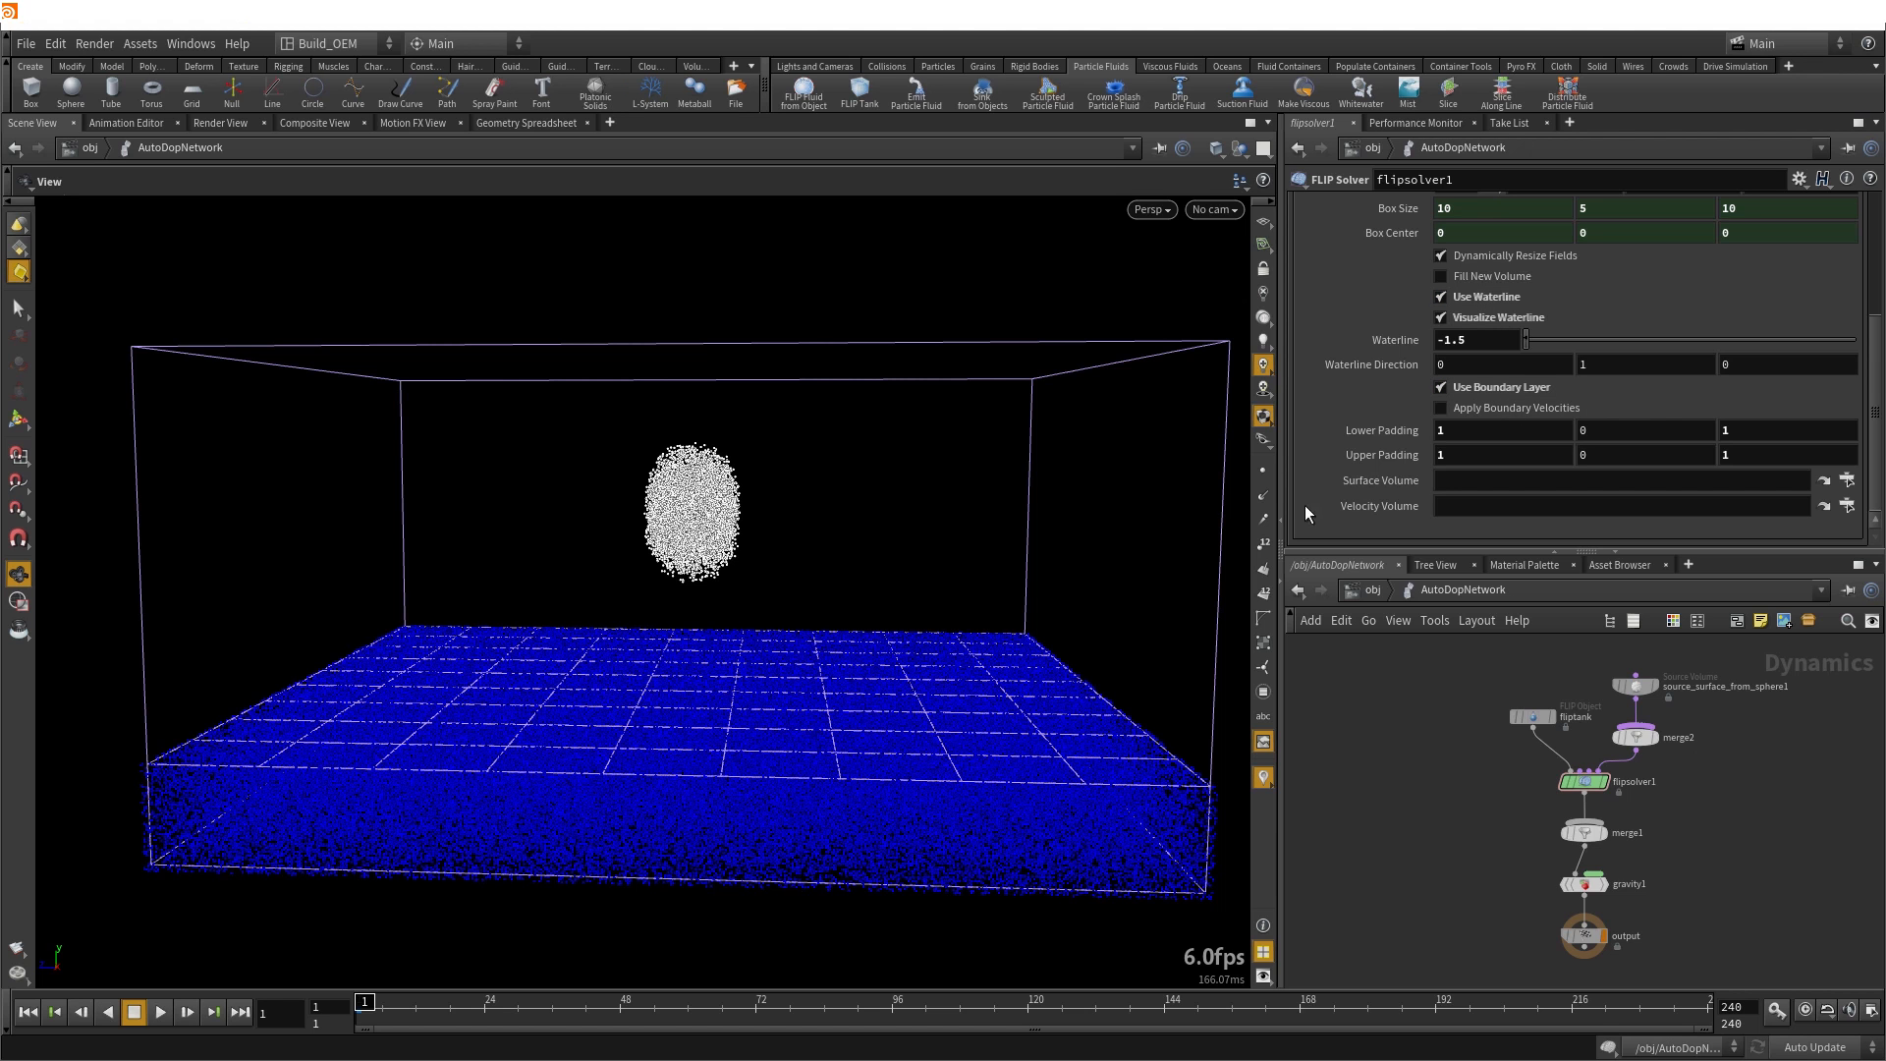
# Run the simulation with the boundary layer to frame 28 and inspect the fluid near the tank's walls against the waterline from the side
pyautogui.click(159, 1012)
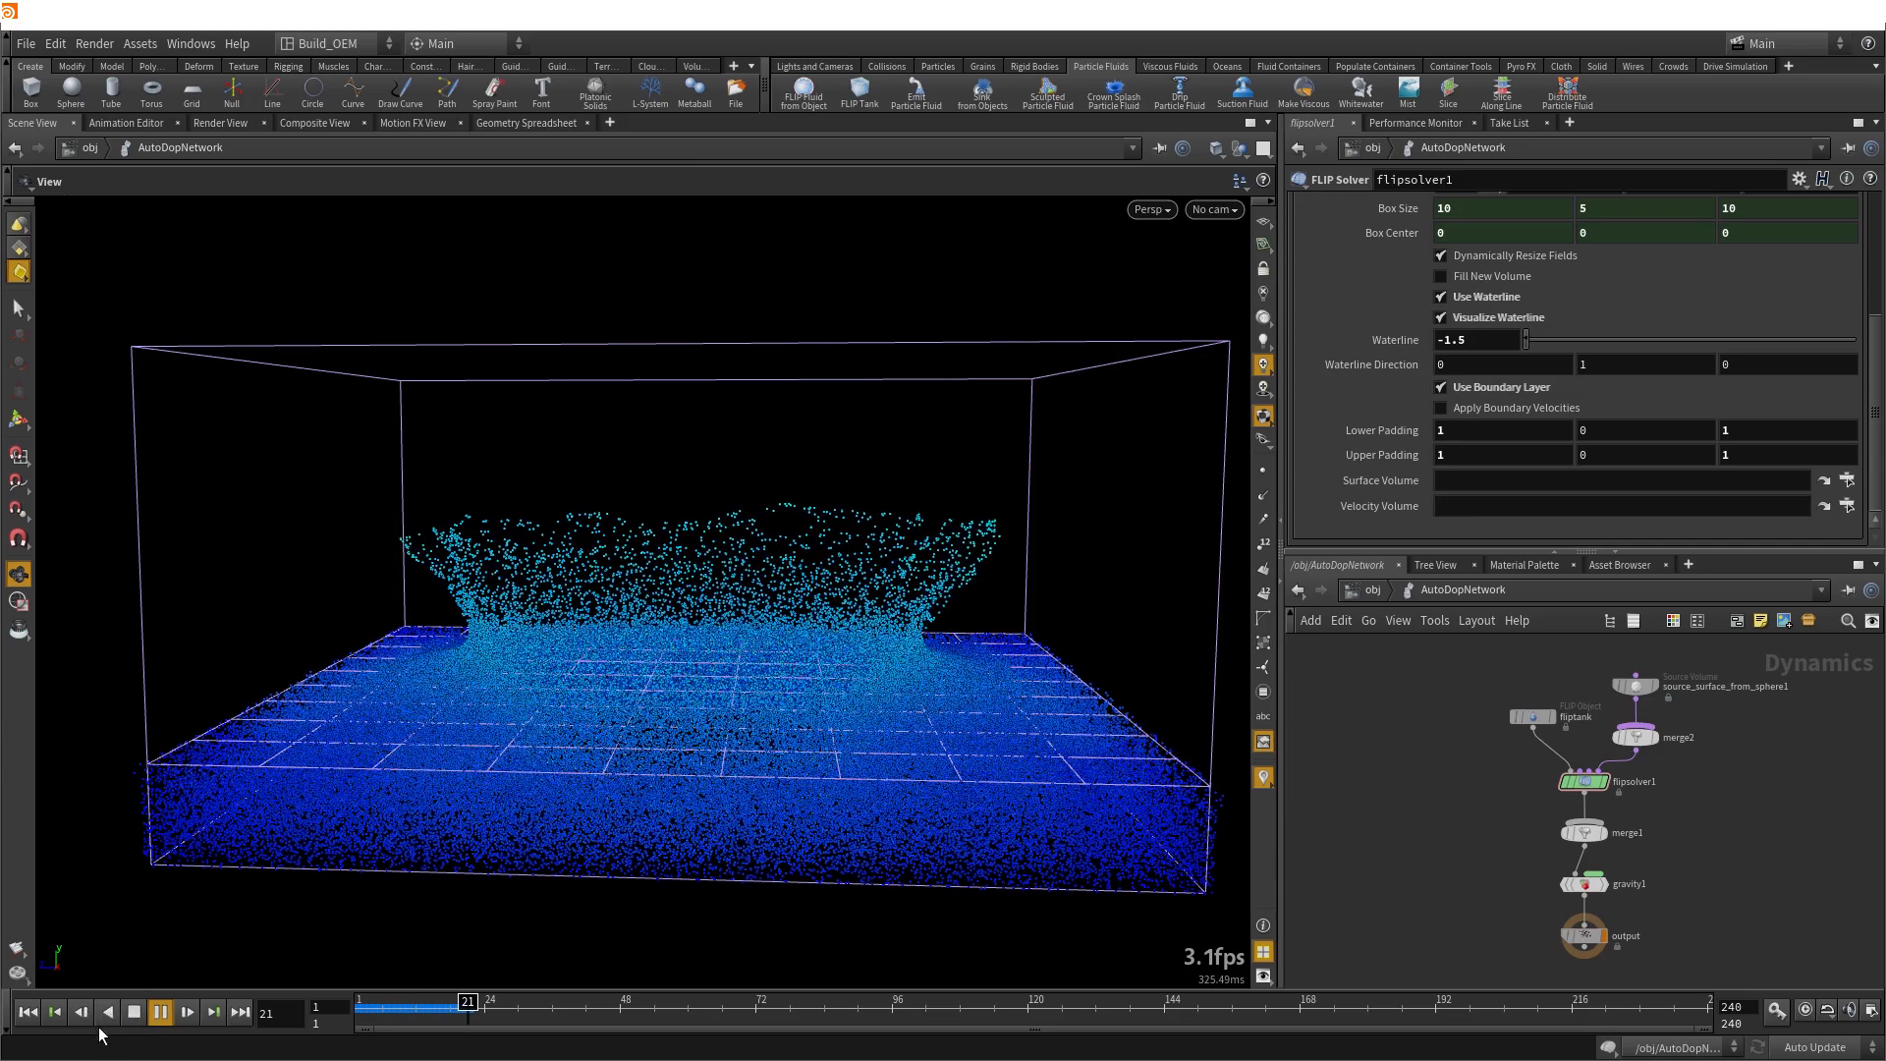
pyautogui.click(134, 1012)
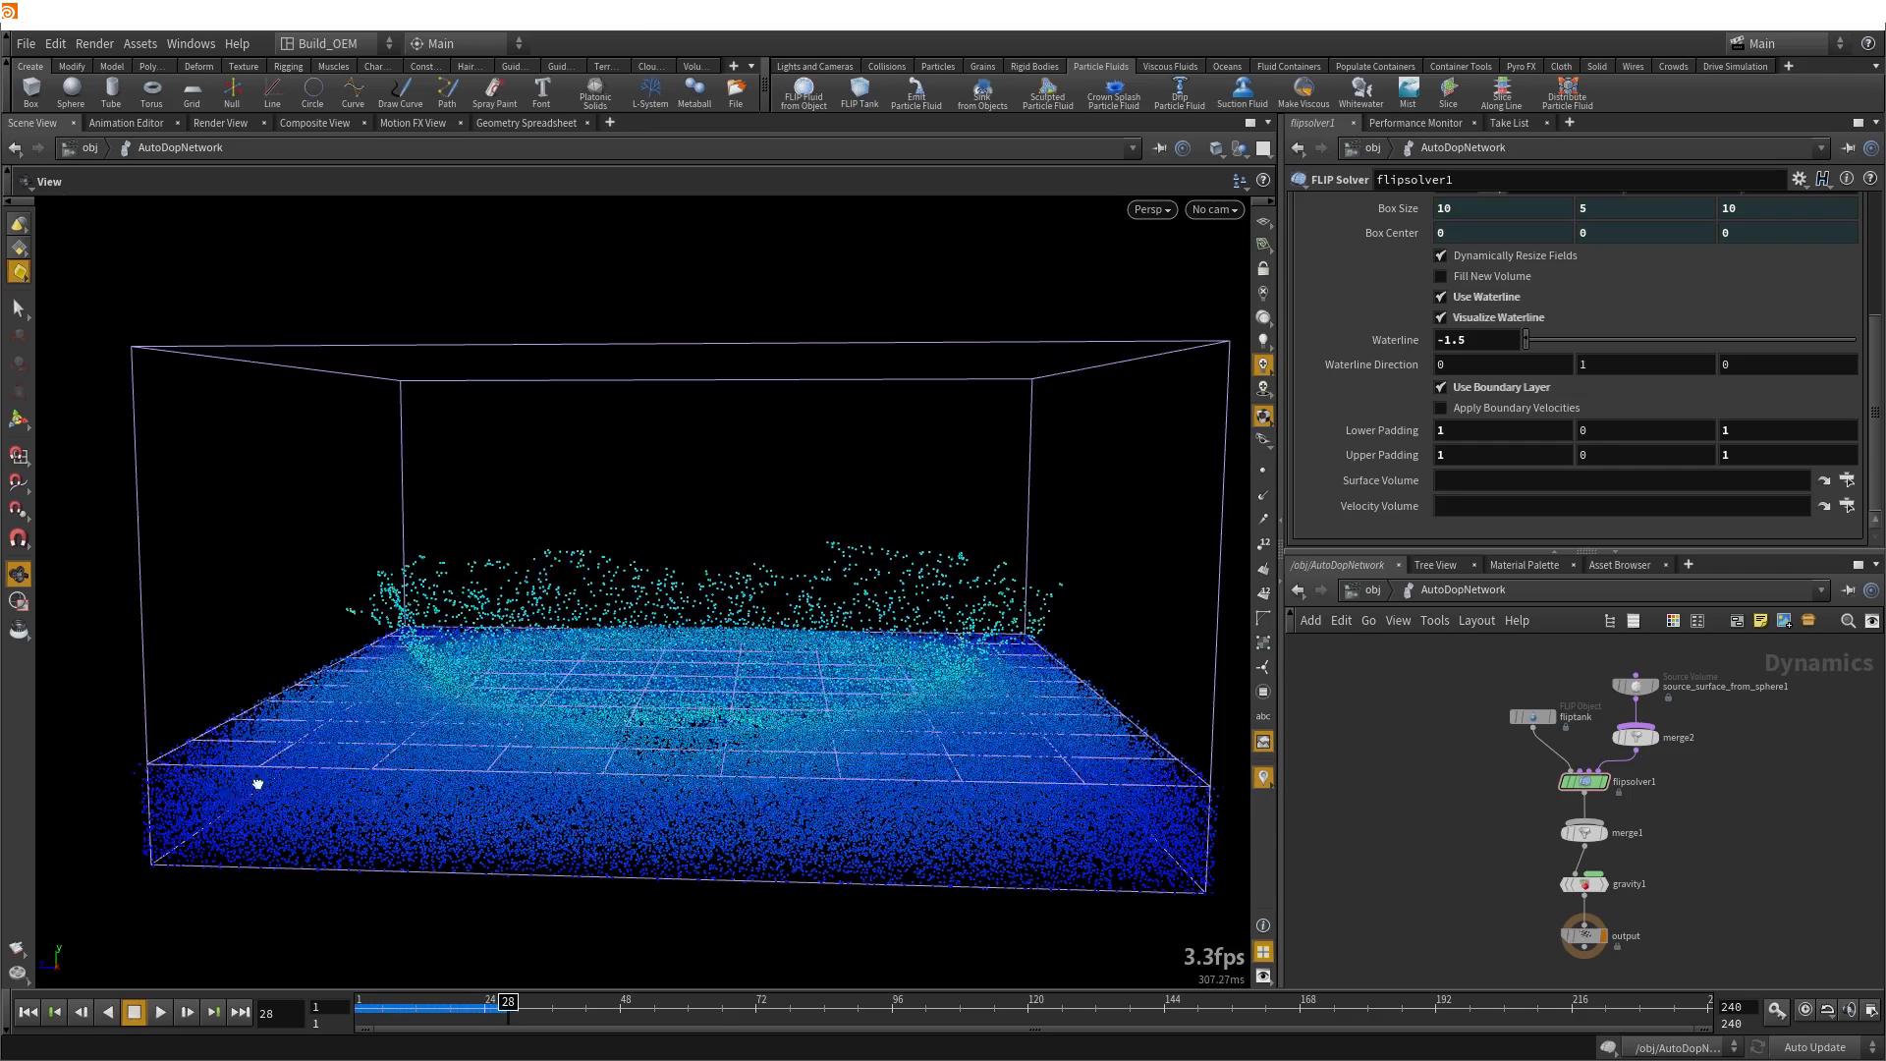
pyautogui.moveTo(257, 784); pyautogui.dragTo(303, 757)
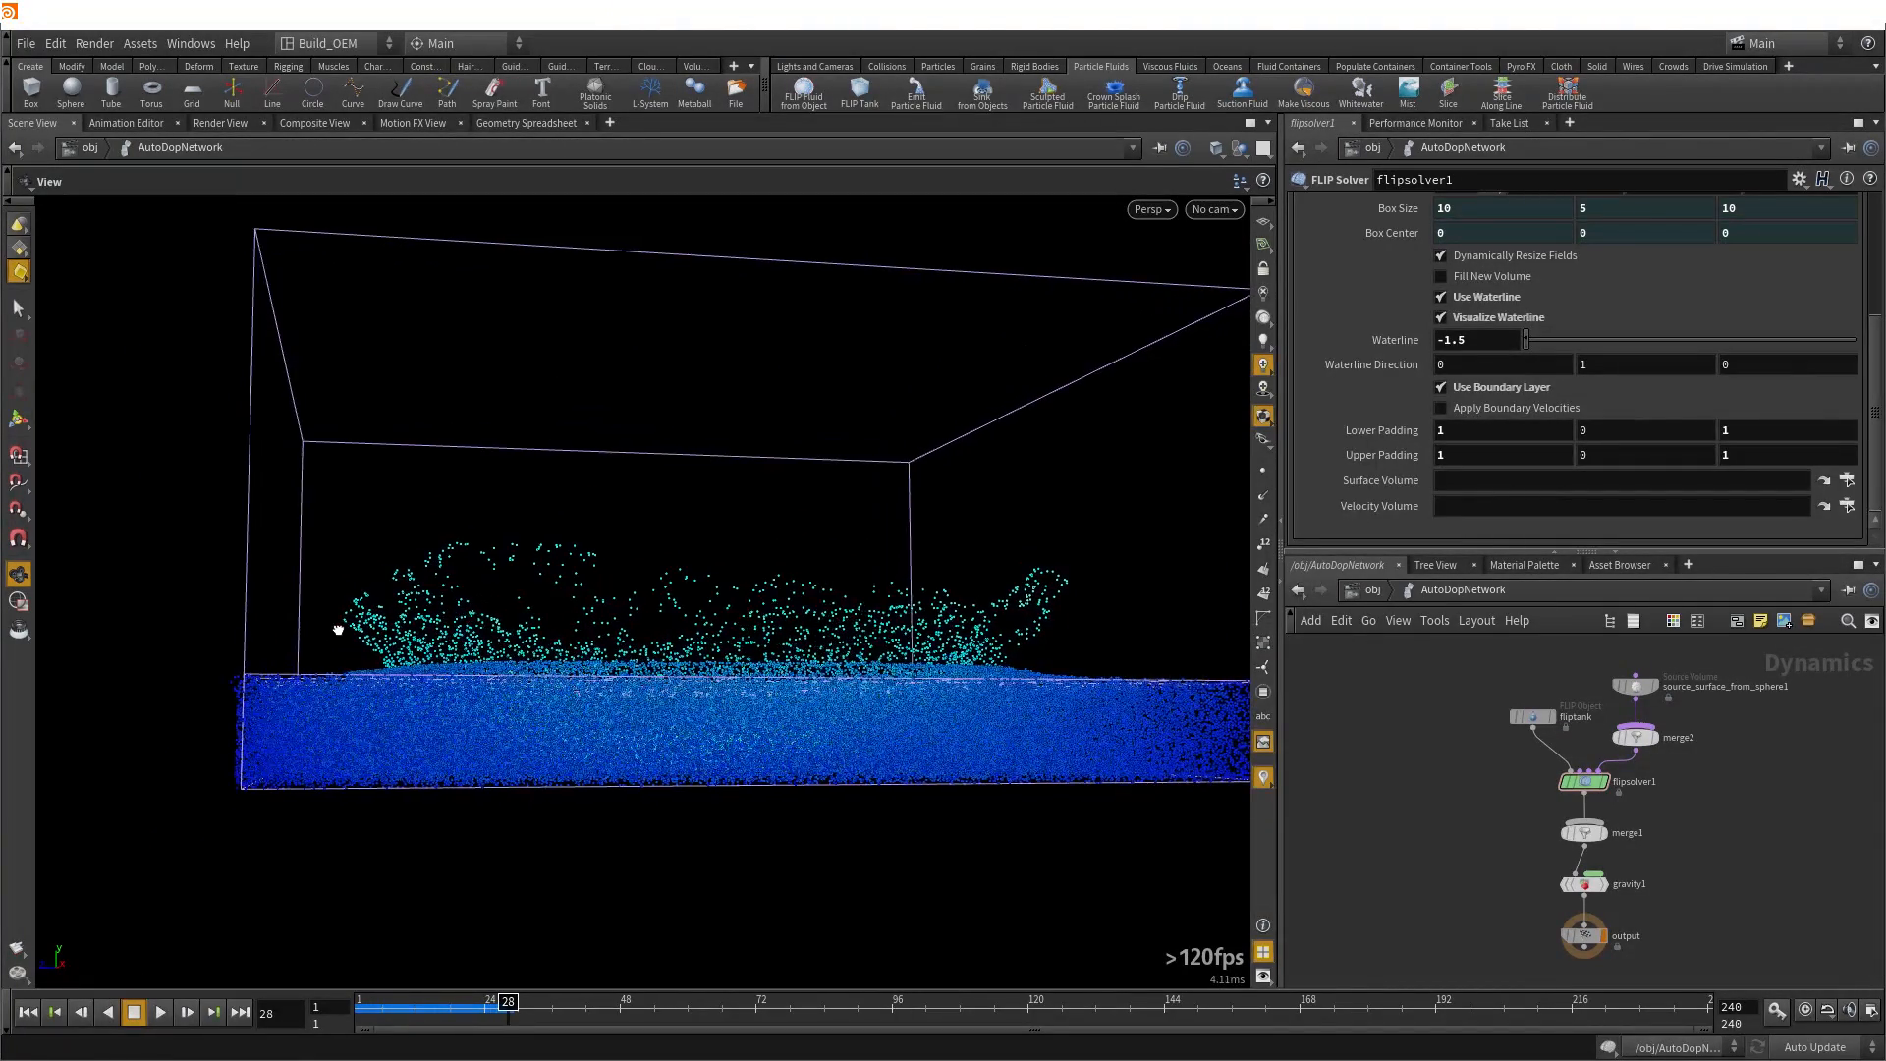
pyautogui.moveTo(338, 629); pyautogui.dragTo(354, 676)
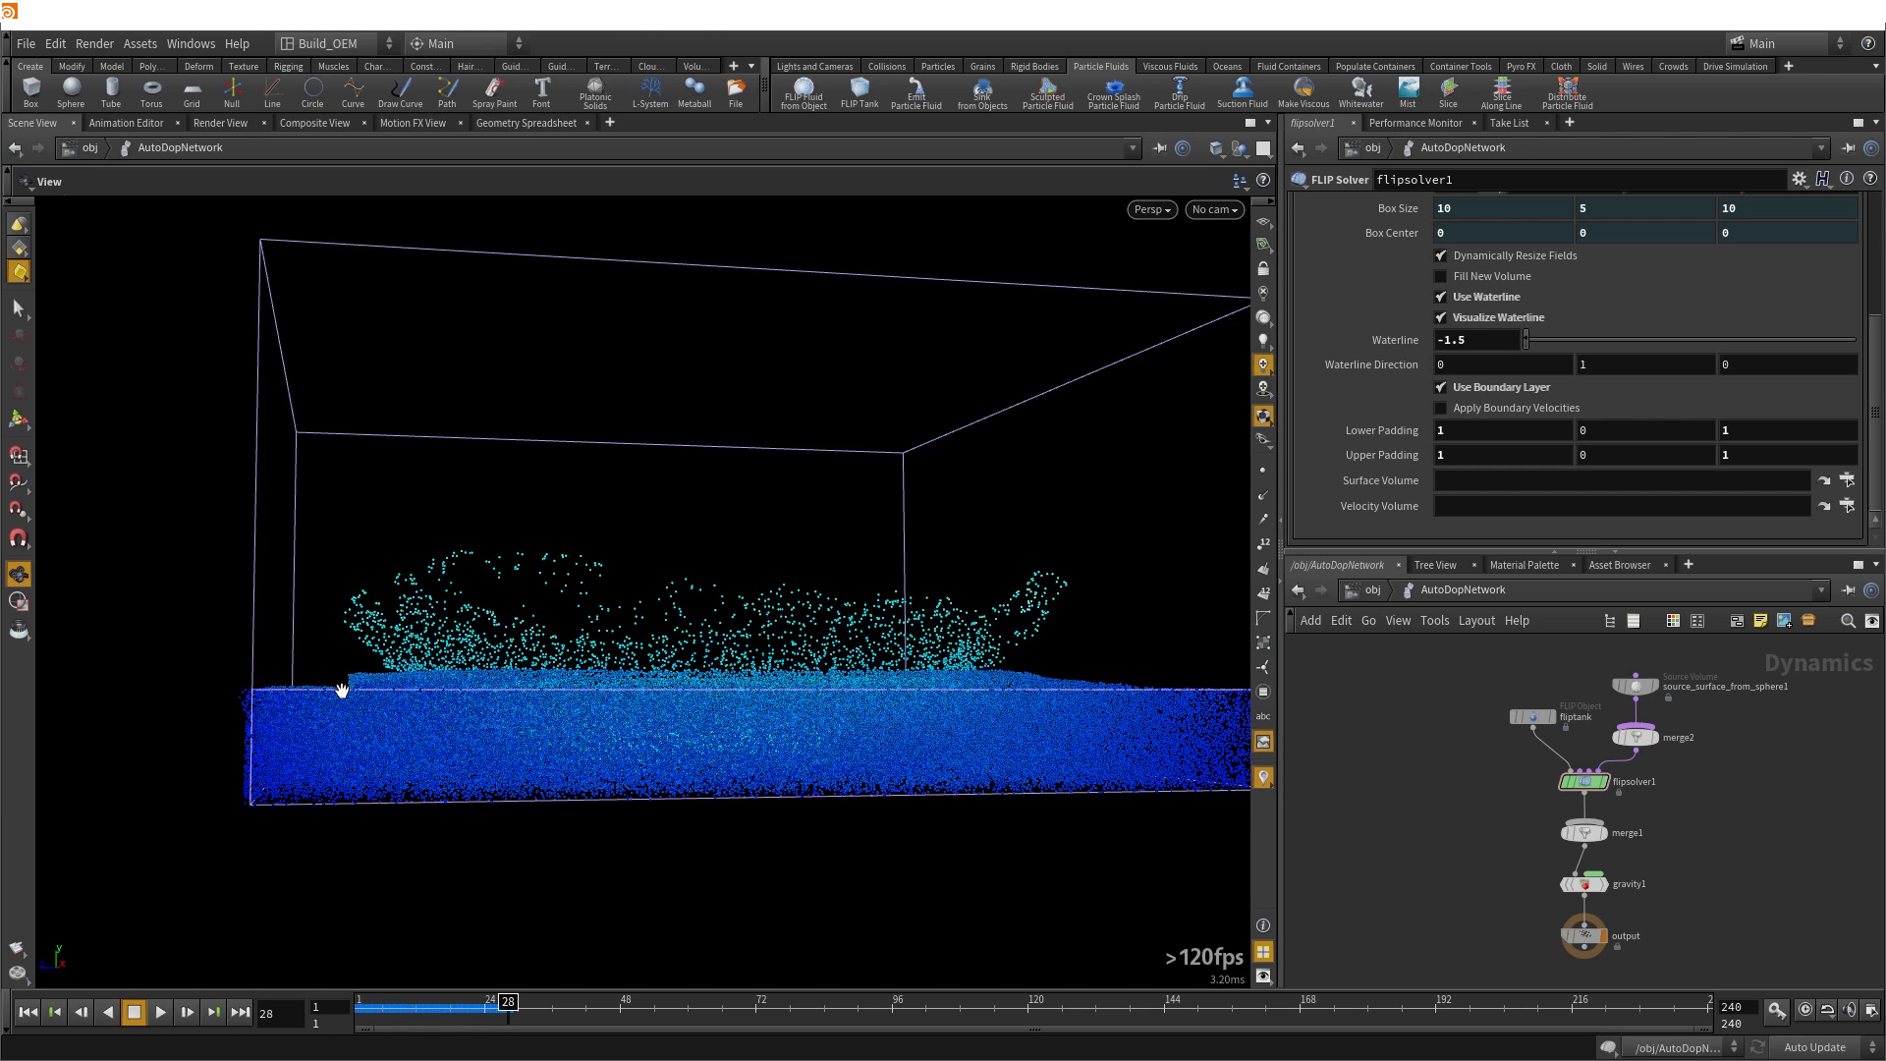
pyautogui.moveTo(341, 685); pyautogui.dragTo(347, 792)
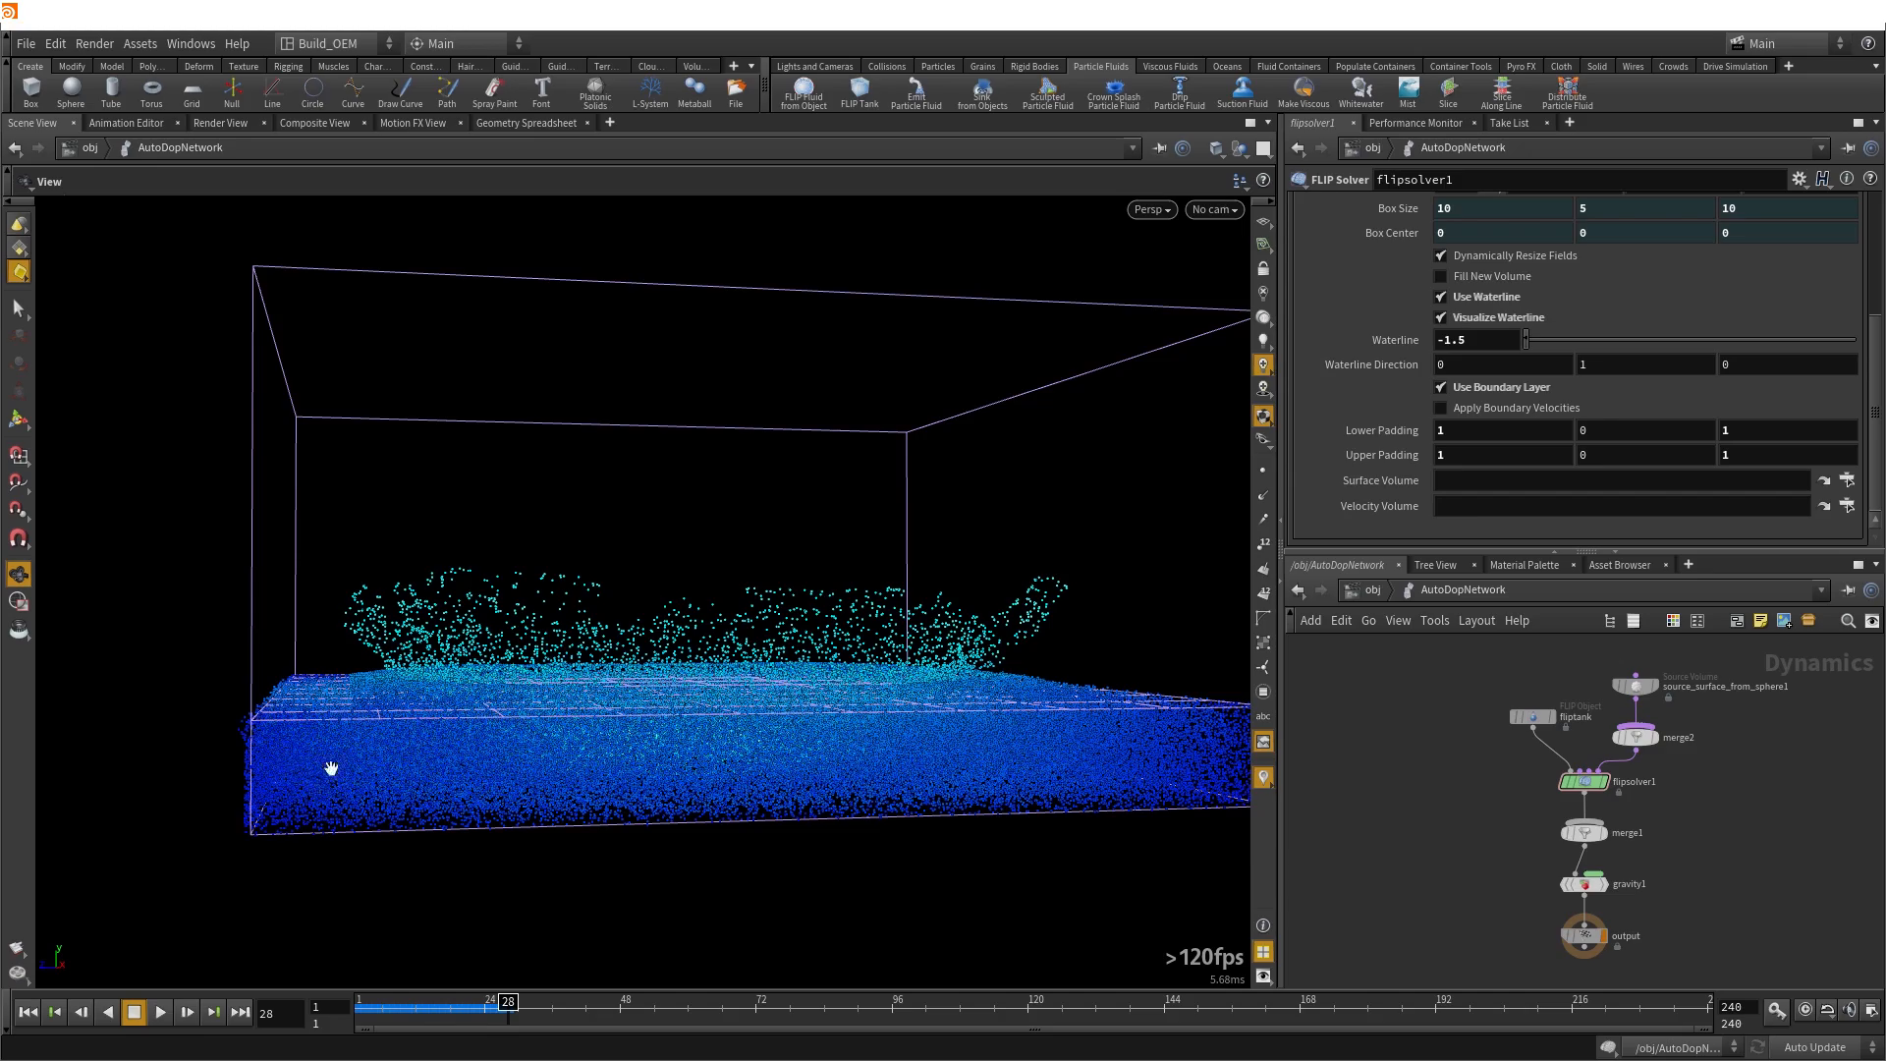
pyautogui.moveTo(339, 793); pyautogui.dragTo(313, 766)
pyautogui.scroll(-2, 350, 783)
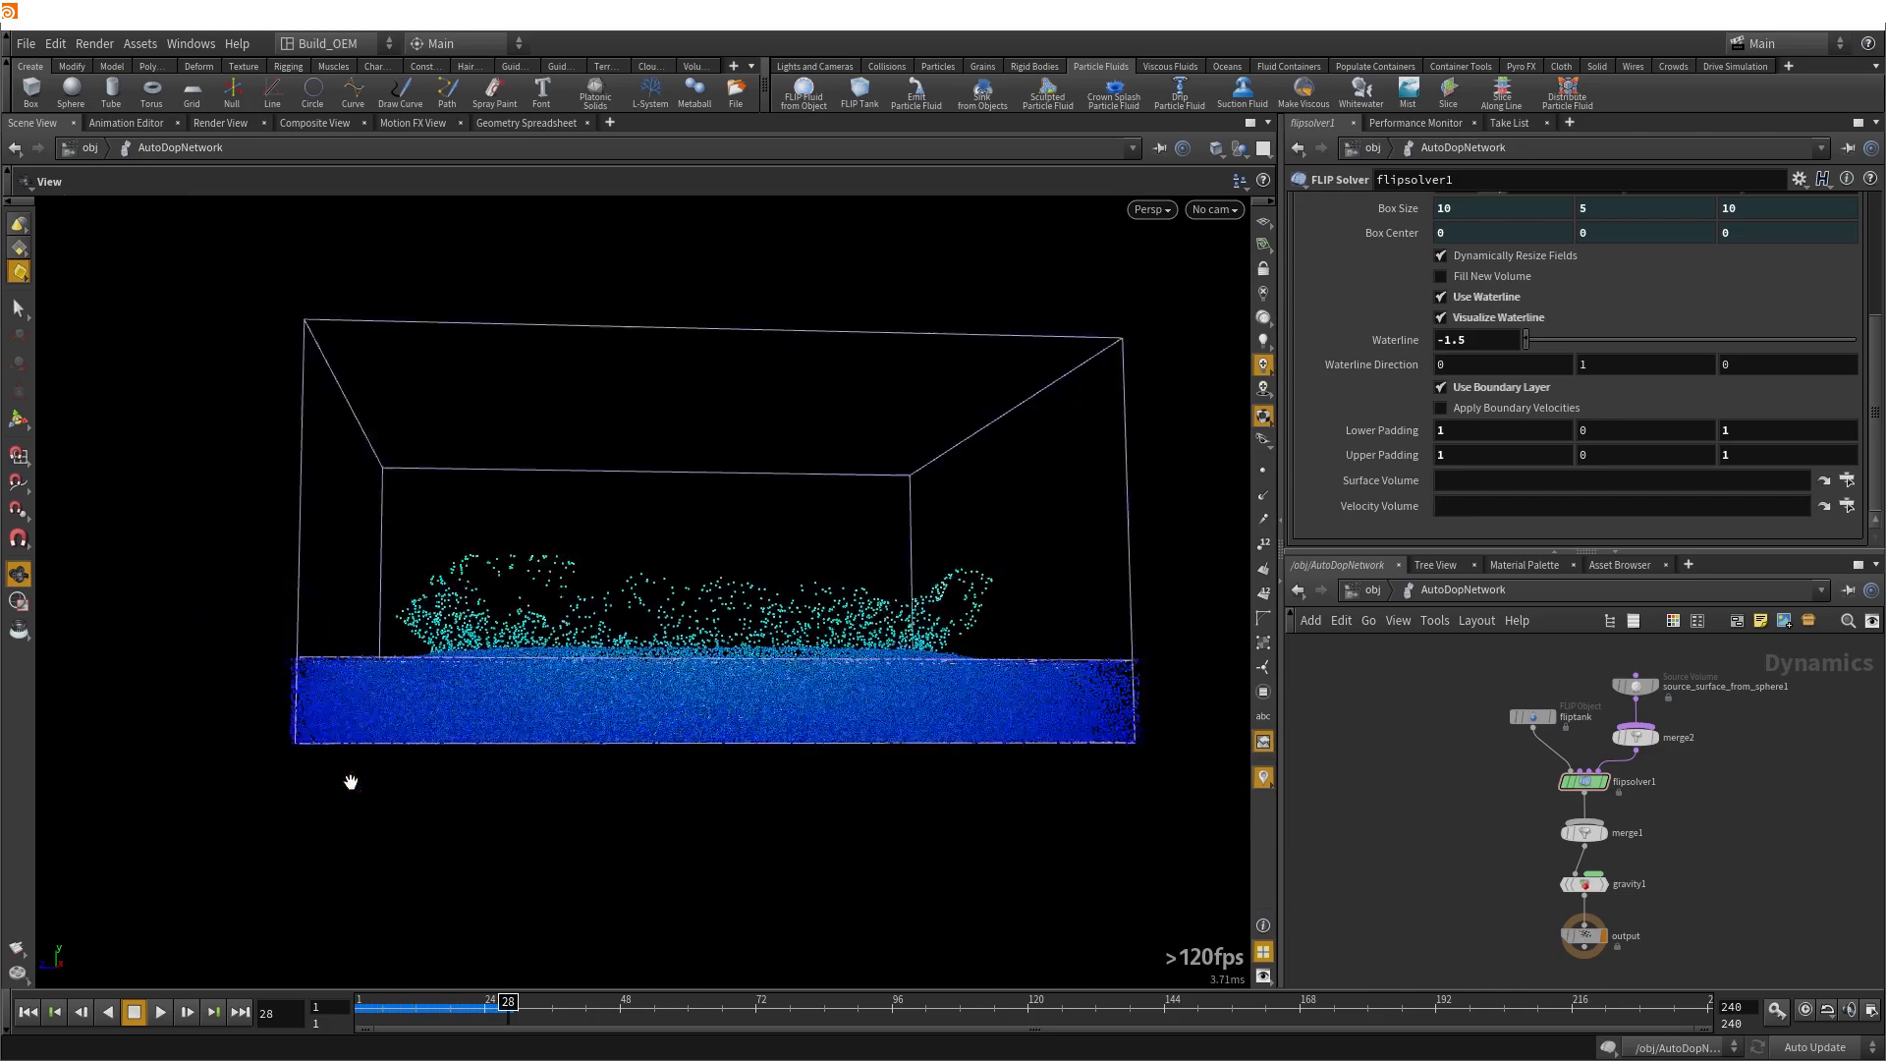
pyautogui.moveTo(480, 750)
pyautogui.mouseDown()
pyautogui.moveTo(468, 763)
pyautogui.moveTo(499, 802)
pyautogui.moveTo(481, 812)
pyautogui.moveTo(475, 770)
pyautogui.mouseUp()
pyautogui.moveTo(396, 692); pyautogui.dragTo(358, 678)
pyautogui.scroll(2, 396, 667)
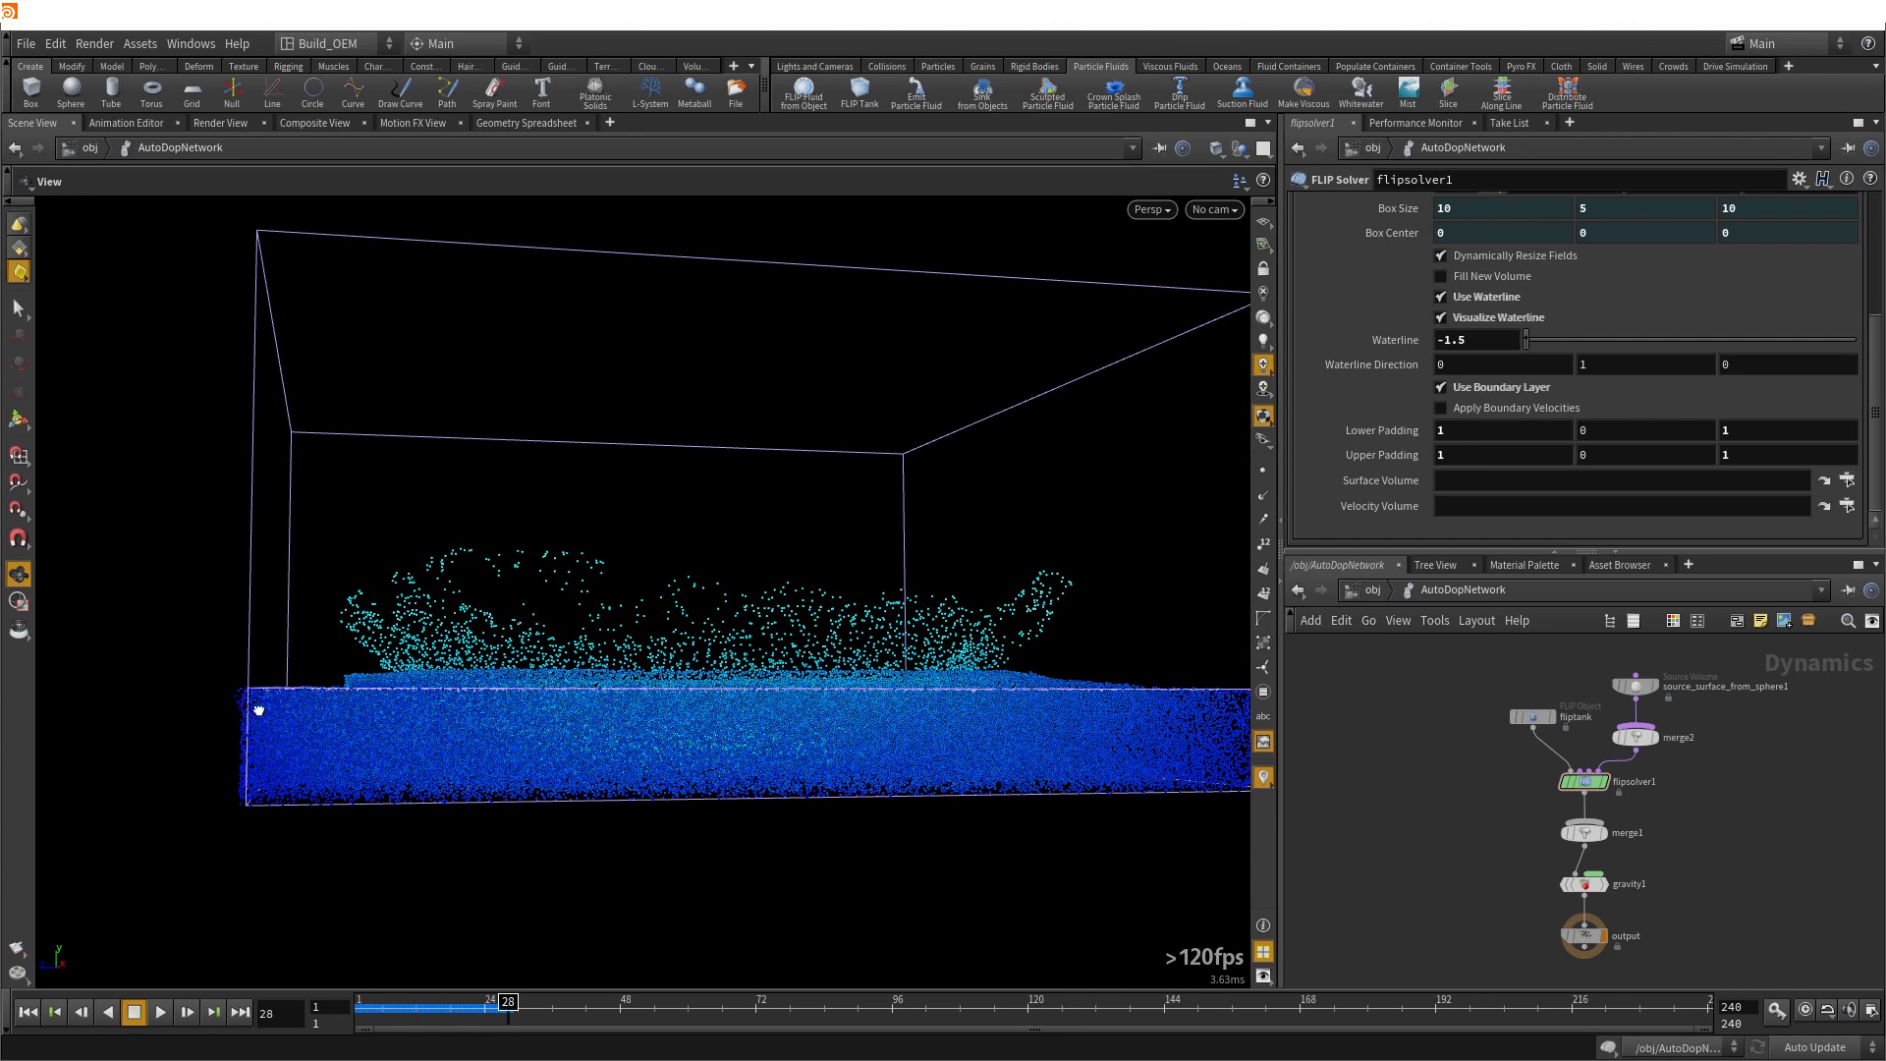
pyautogui.moveTo(256, 716); pyautogui.dragTo(305, 747)
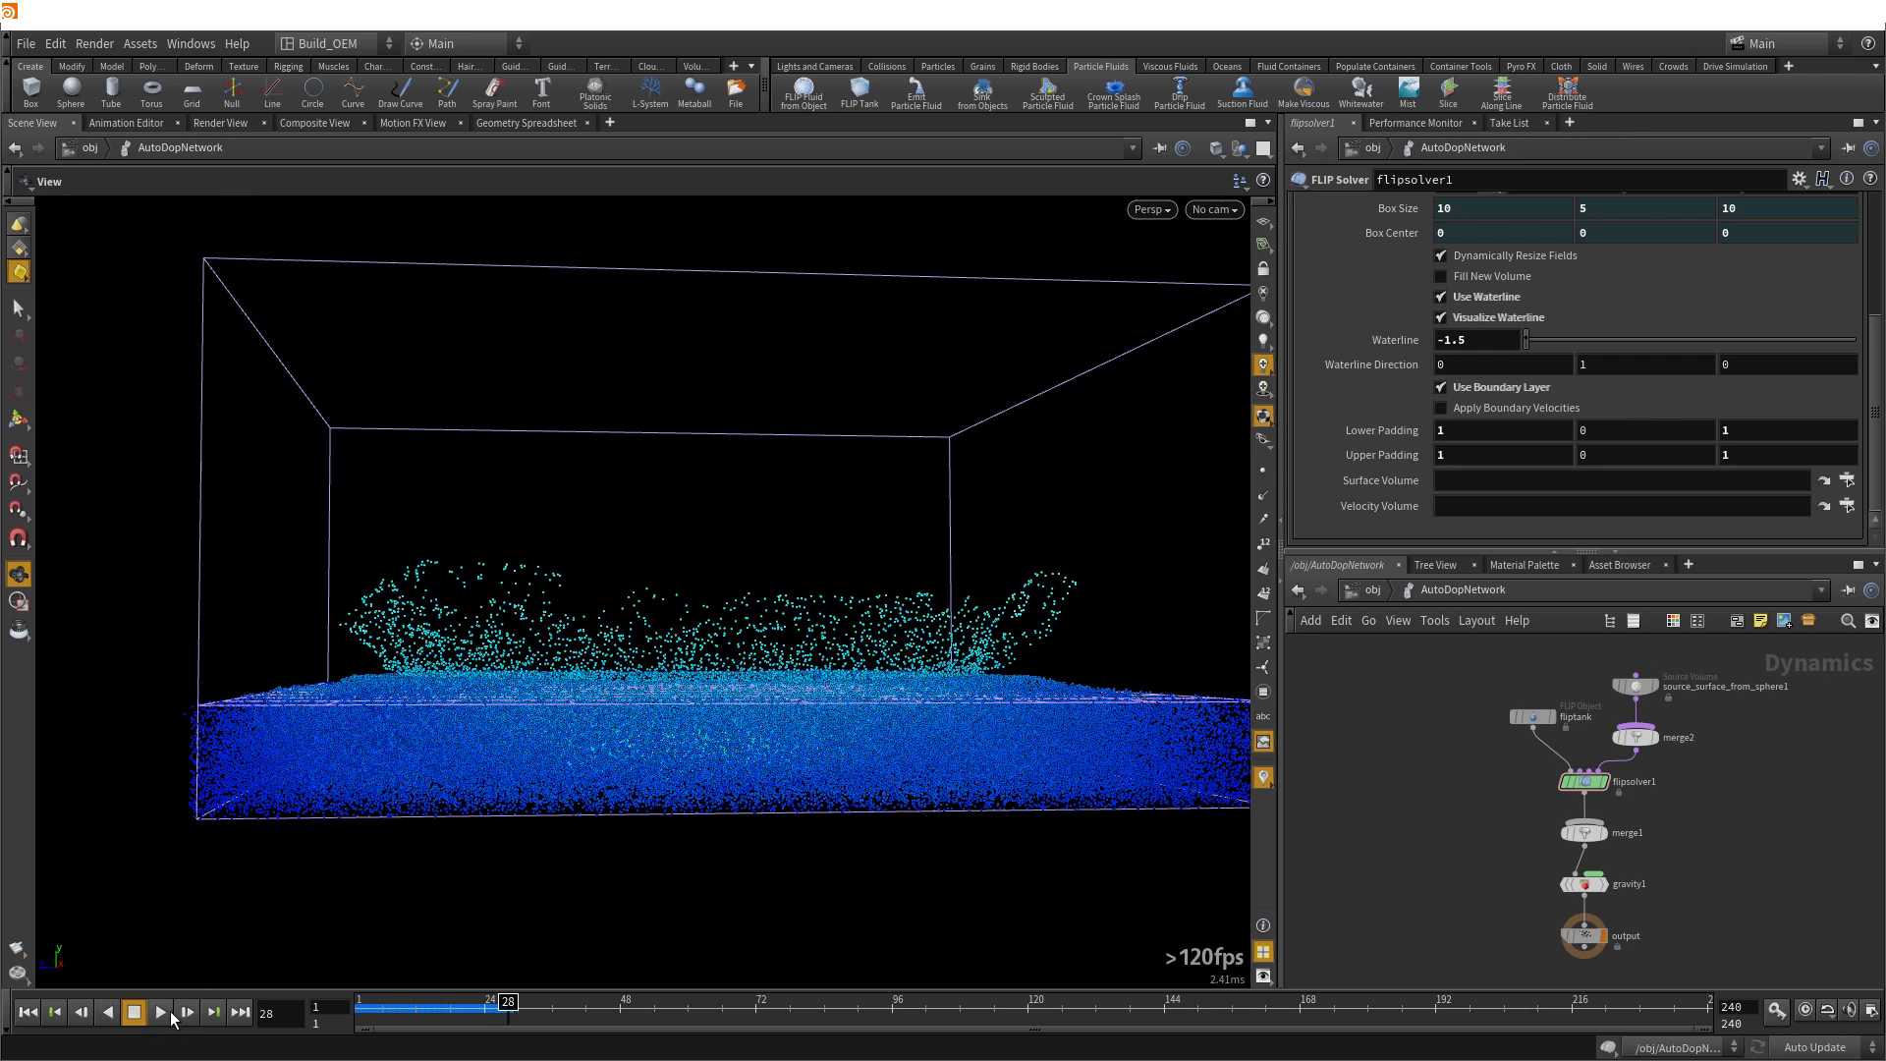
# Continue the simulation to frame 62 and examine the central splash and the waves at the tank walls from several angles
pyautogui.click(160, 1012)
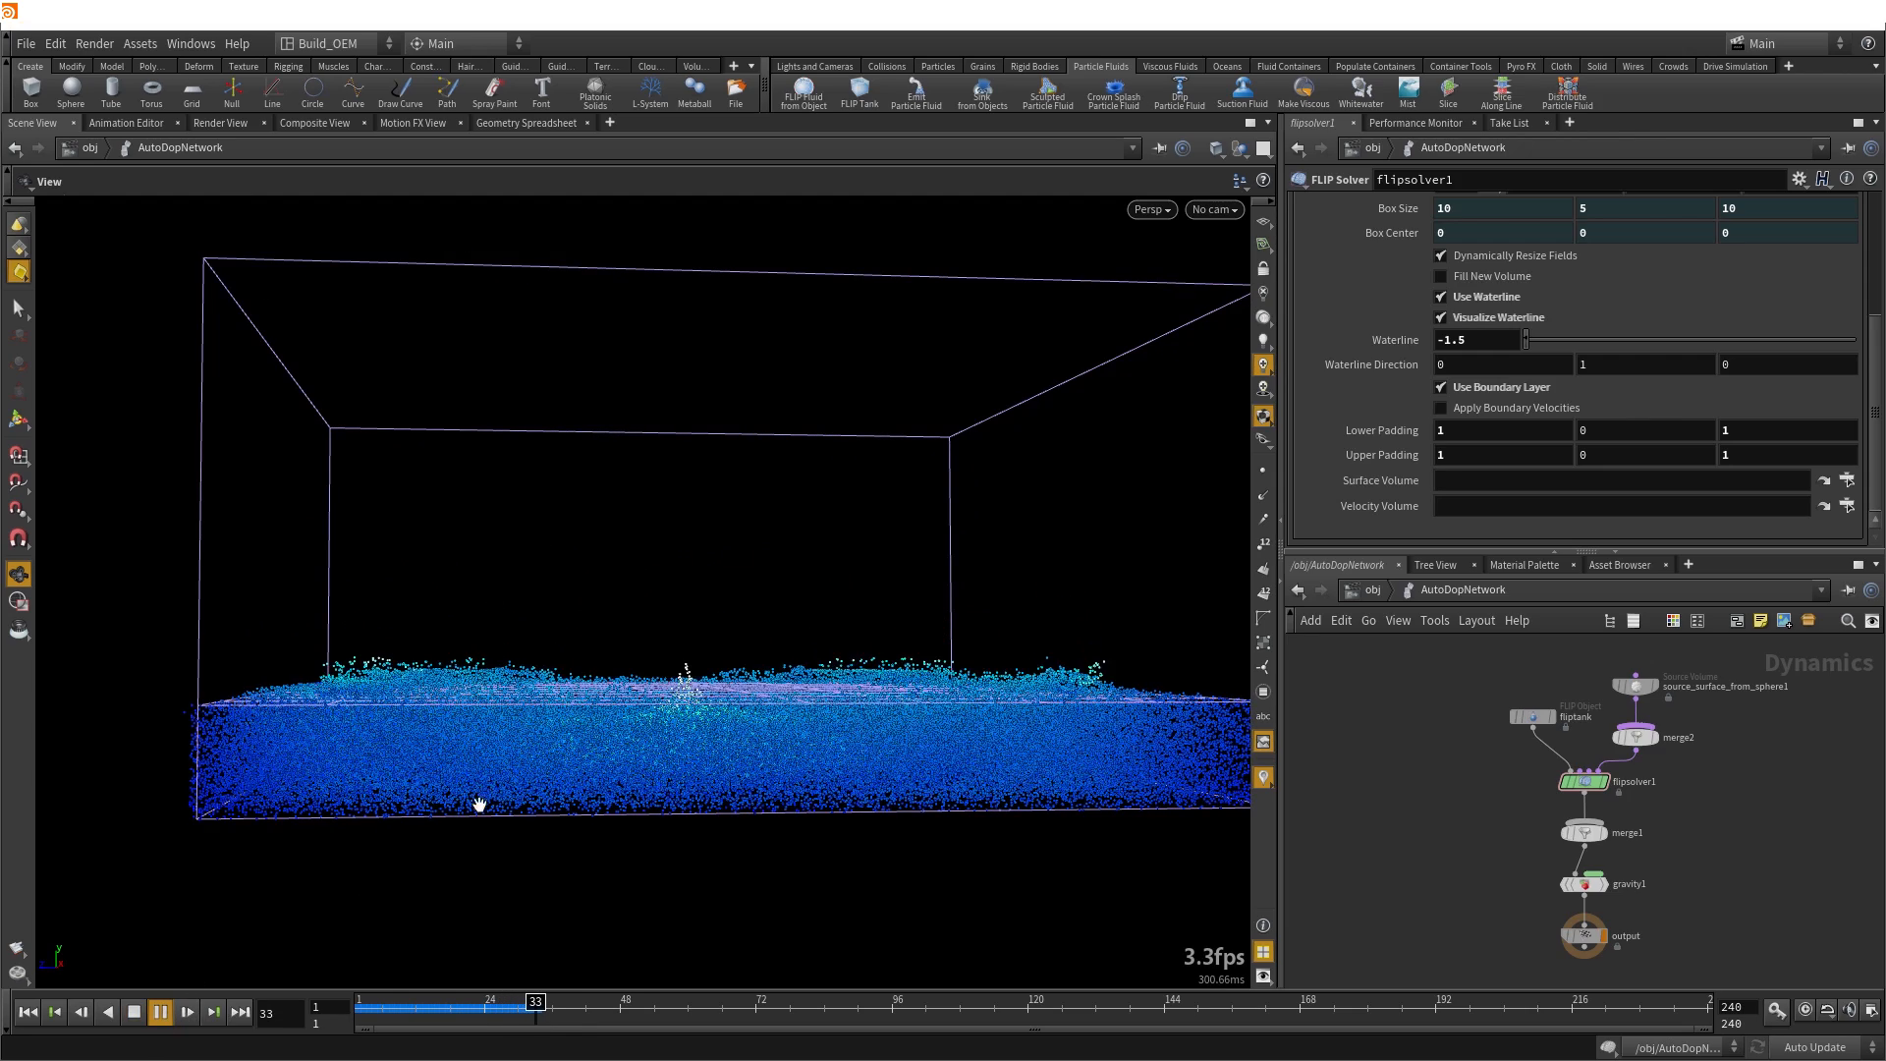
pyautogui.moveTo(498, 829); pyautogui.dragTo(494, 841)
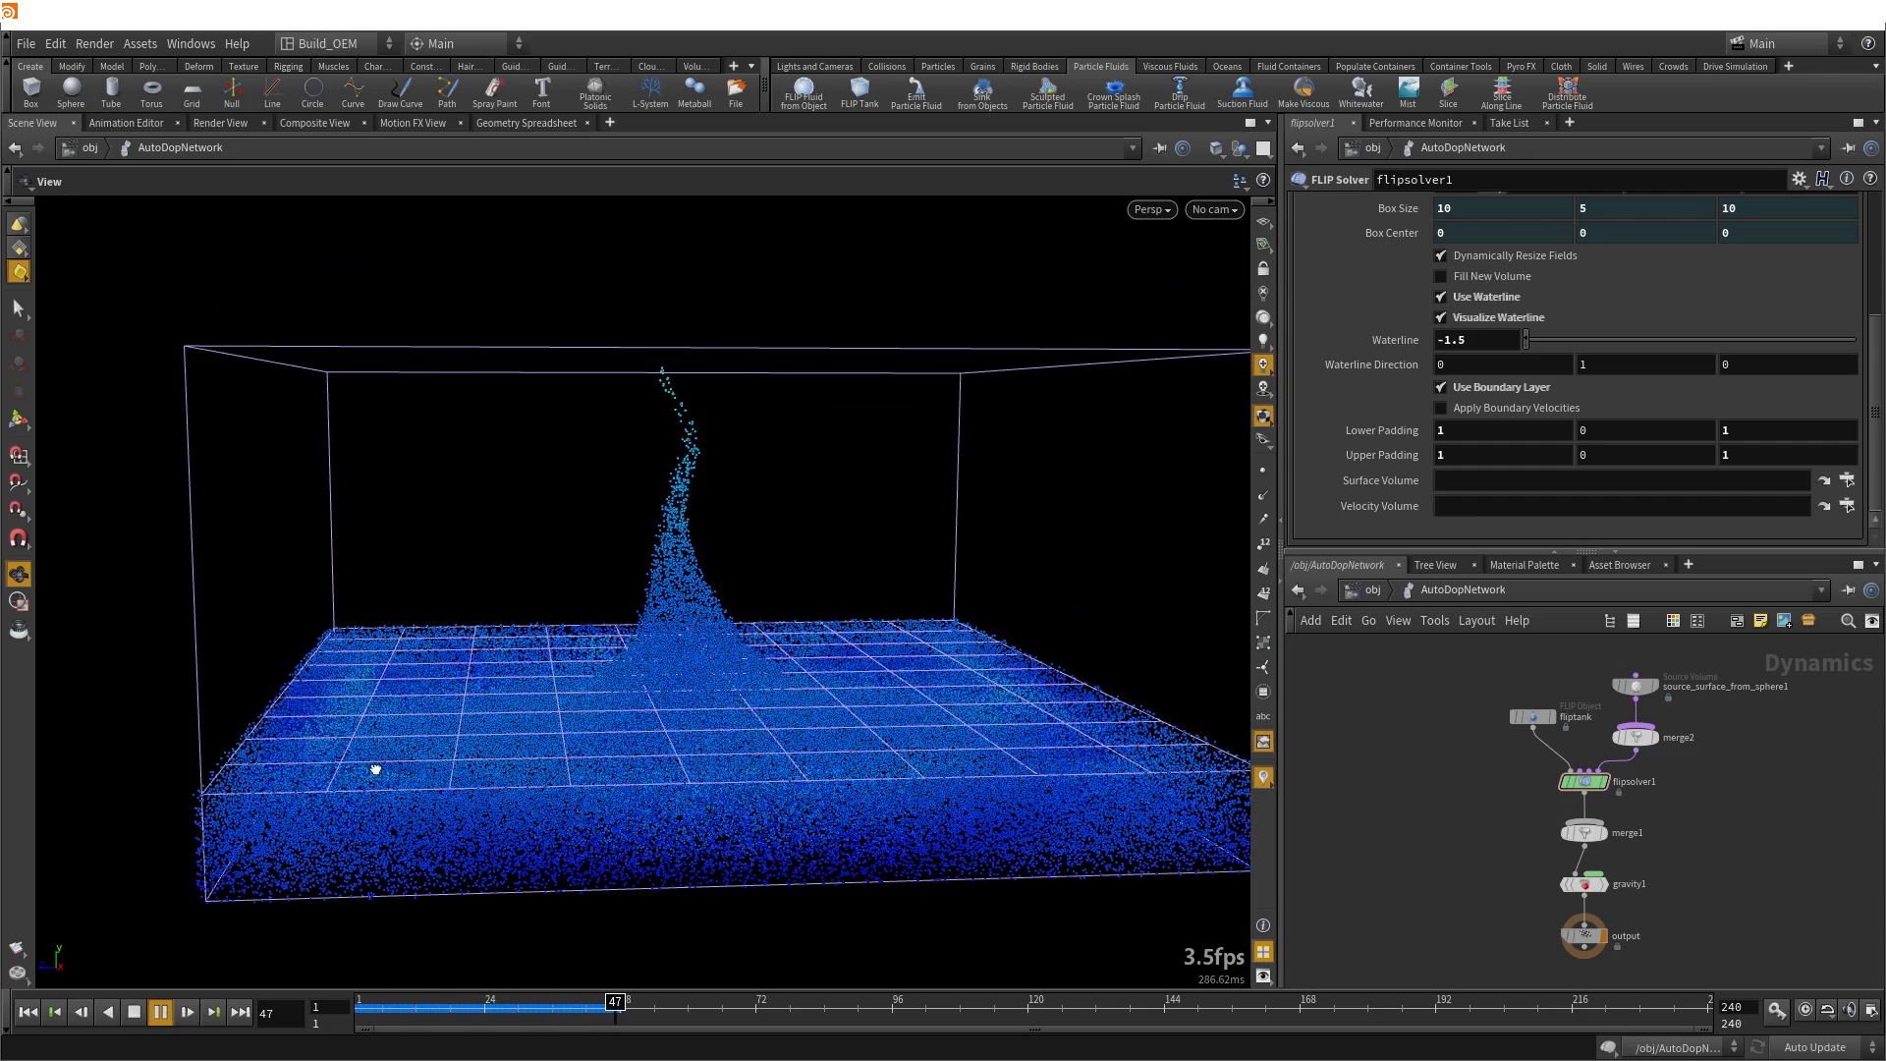
pyautogui.moveTo(374, 770); pyautogui.dragTo(378, 711)
pyautogui.moveTo(379, 725); pyautogui.dragTo(383, 750, button='right')
pyautogui.moveTo(384, 751); pyautogui.dragTo(371, 829)
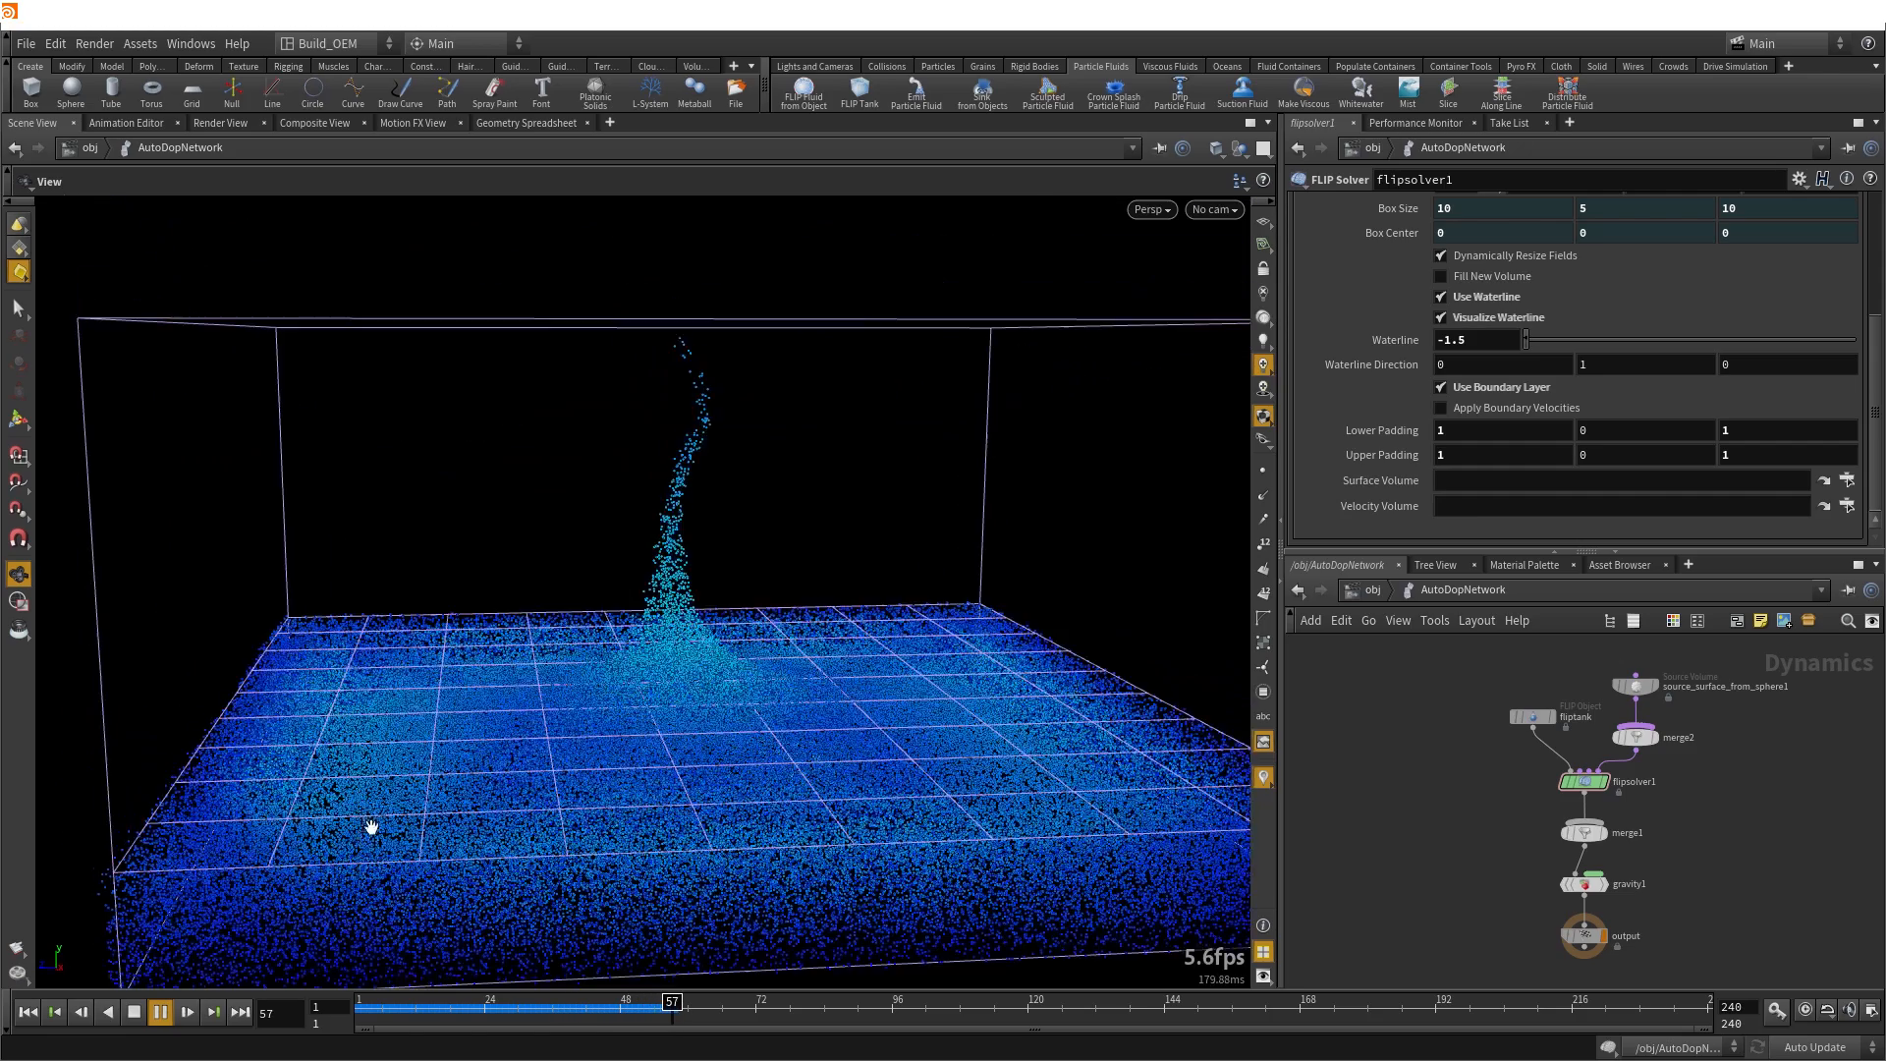
pyautogui.click(136, 1012)
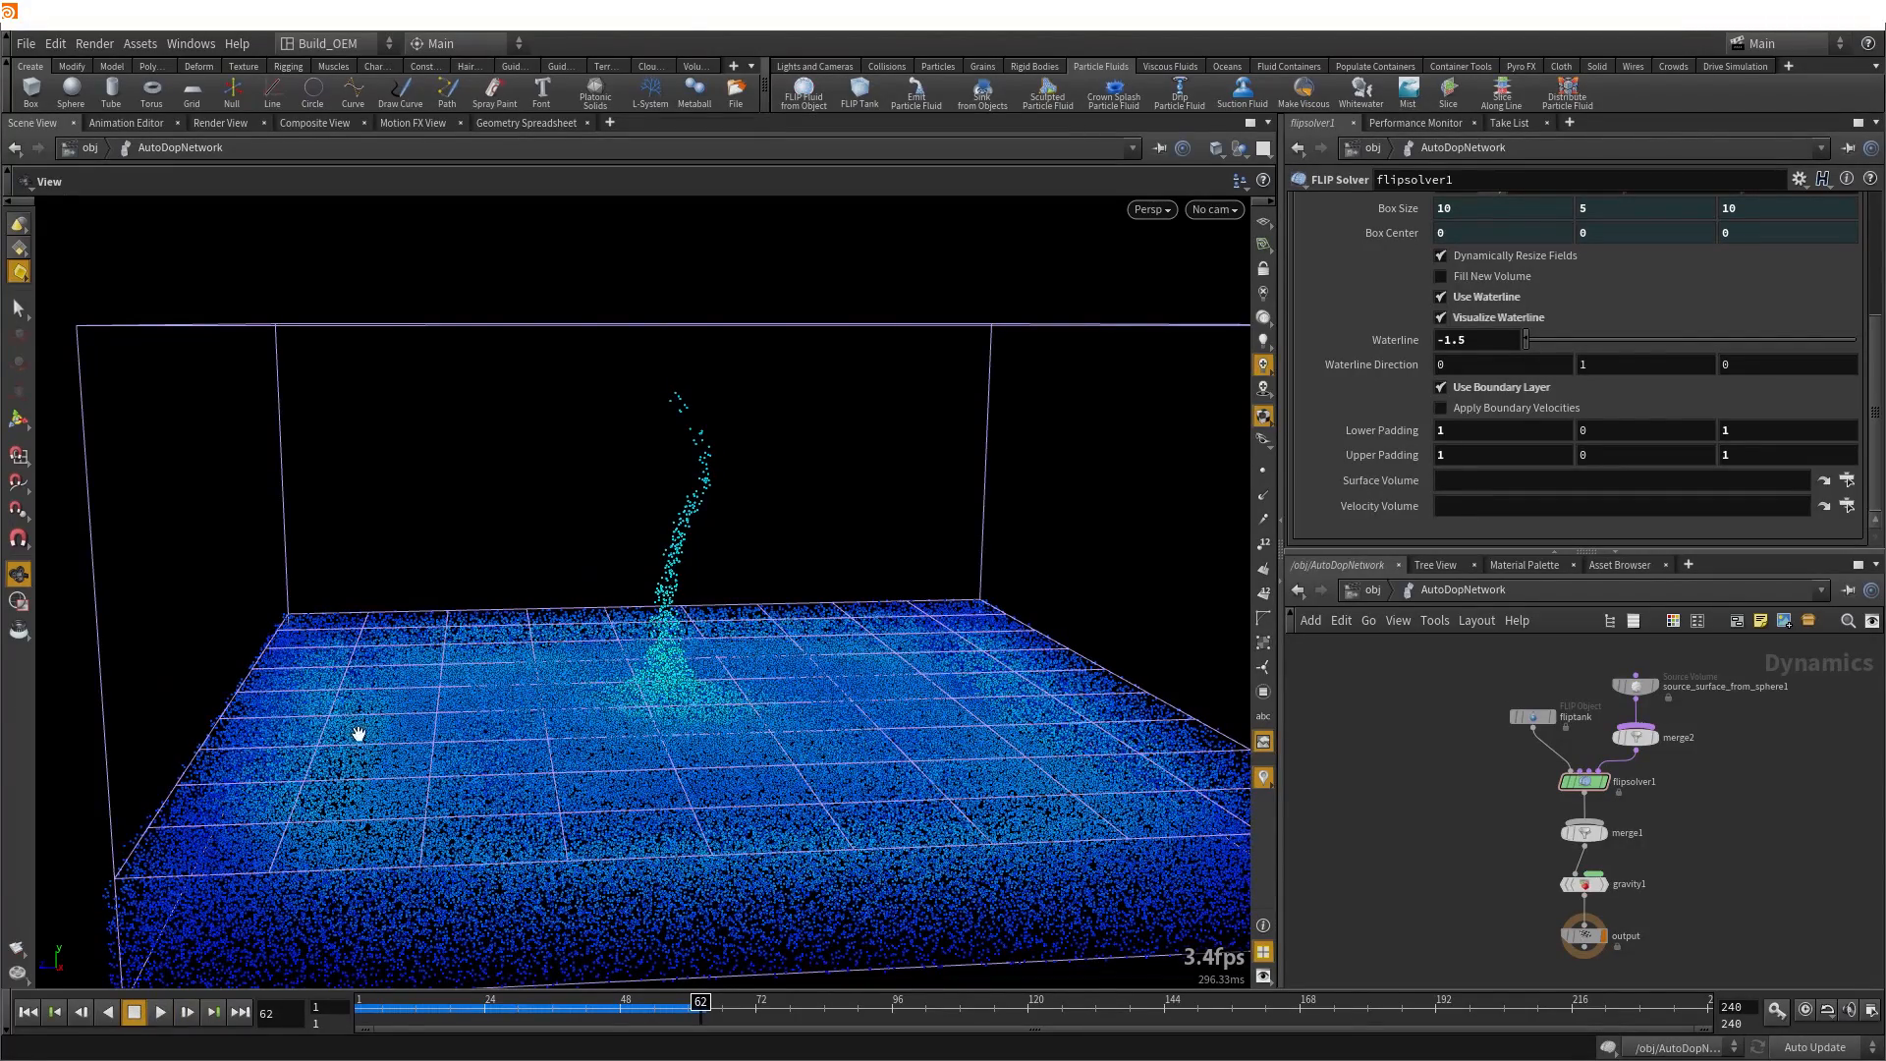
pyautogui.moveTo(320, 785); pyautogui.dragTo(573, 865)
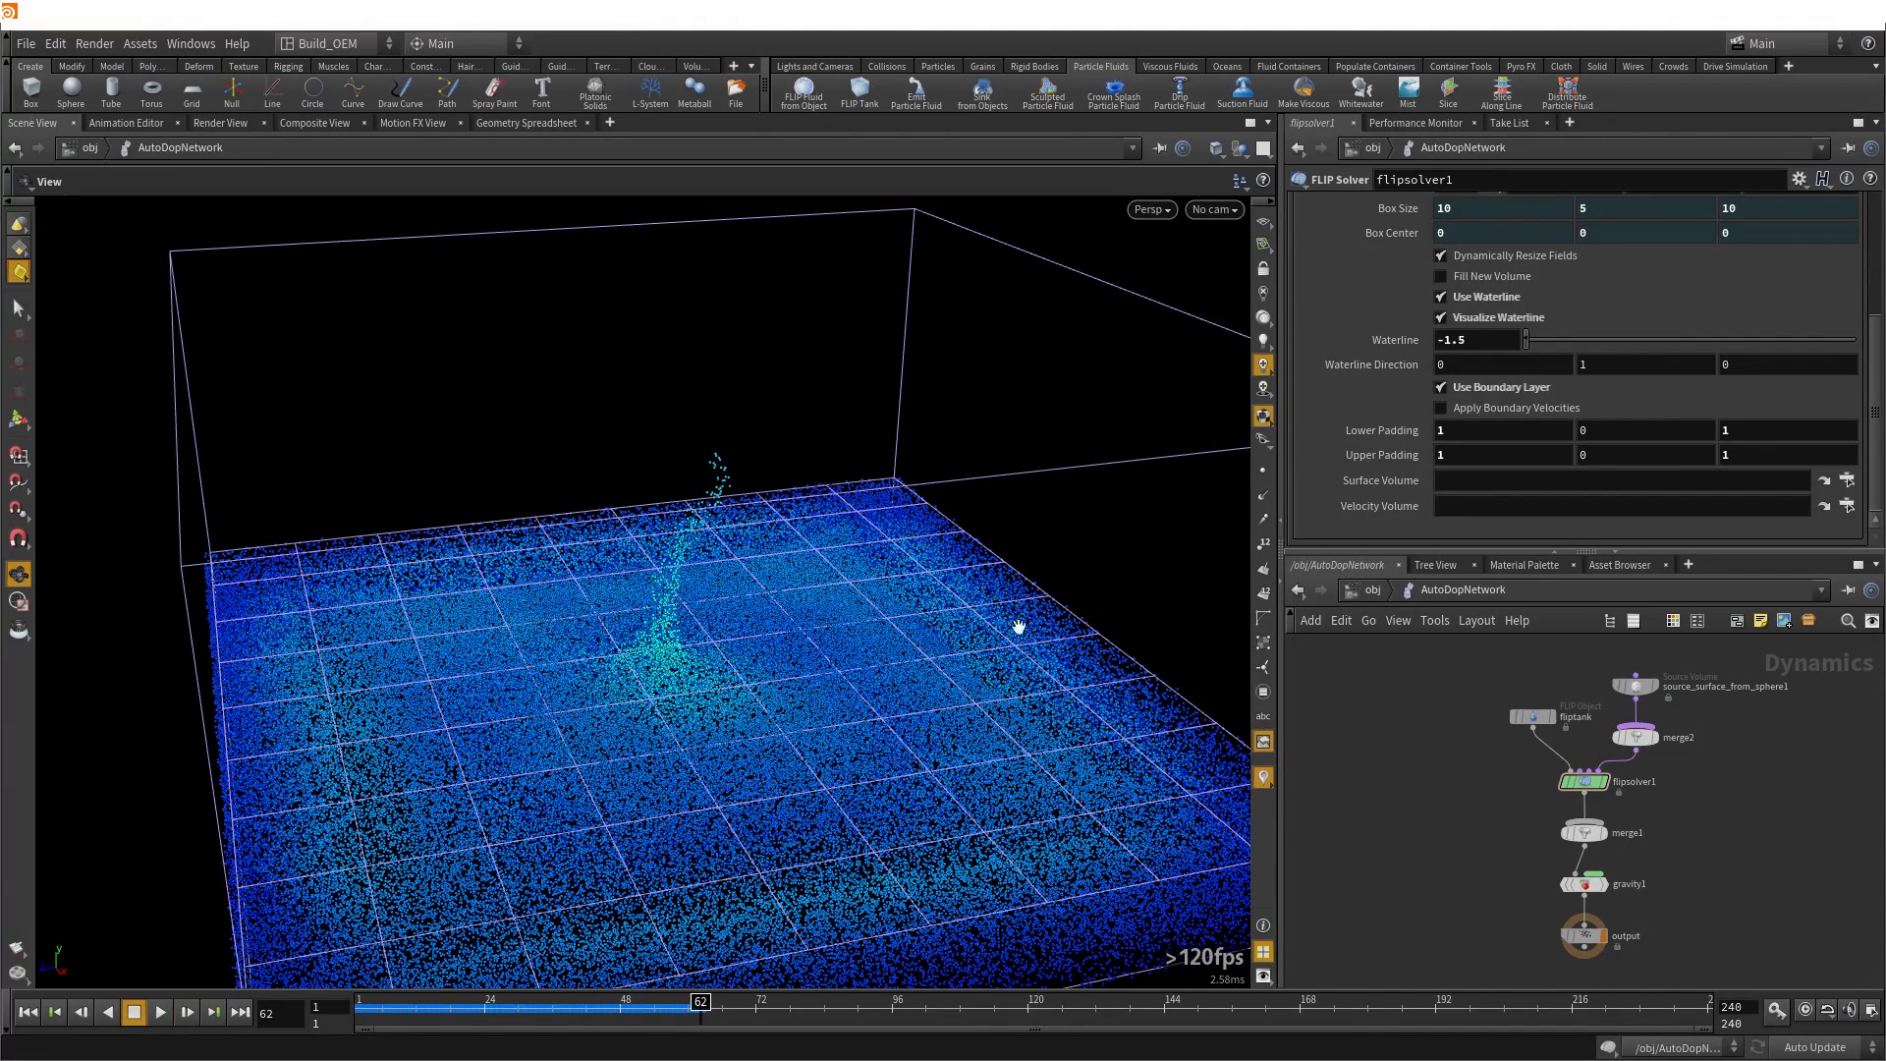
pyautogui.moveTo(1057, 648); pyautogui.dragTo(501, 796)
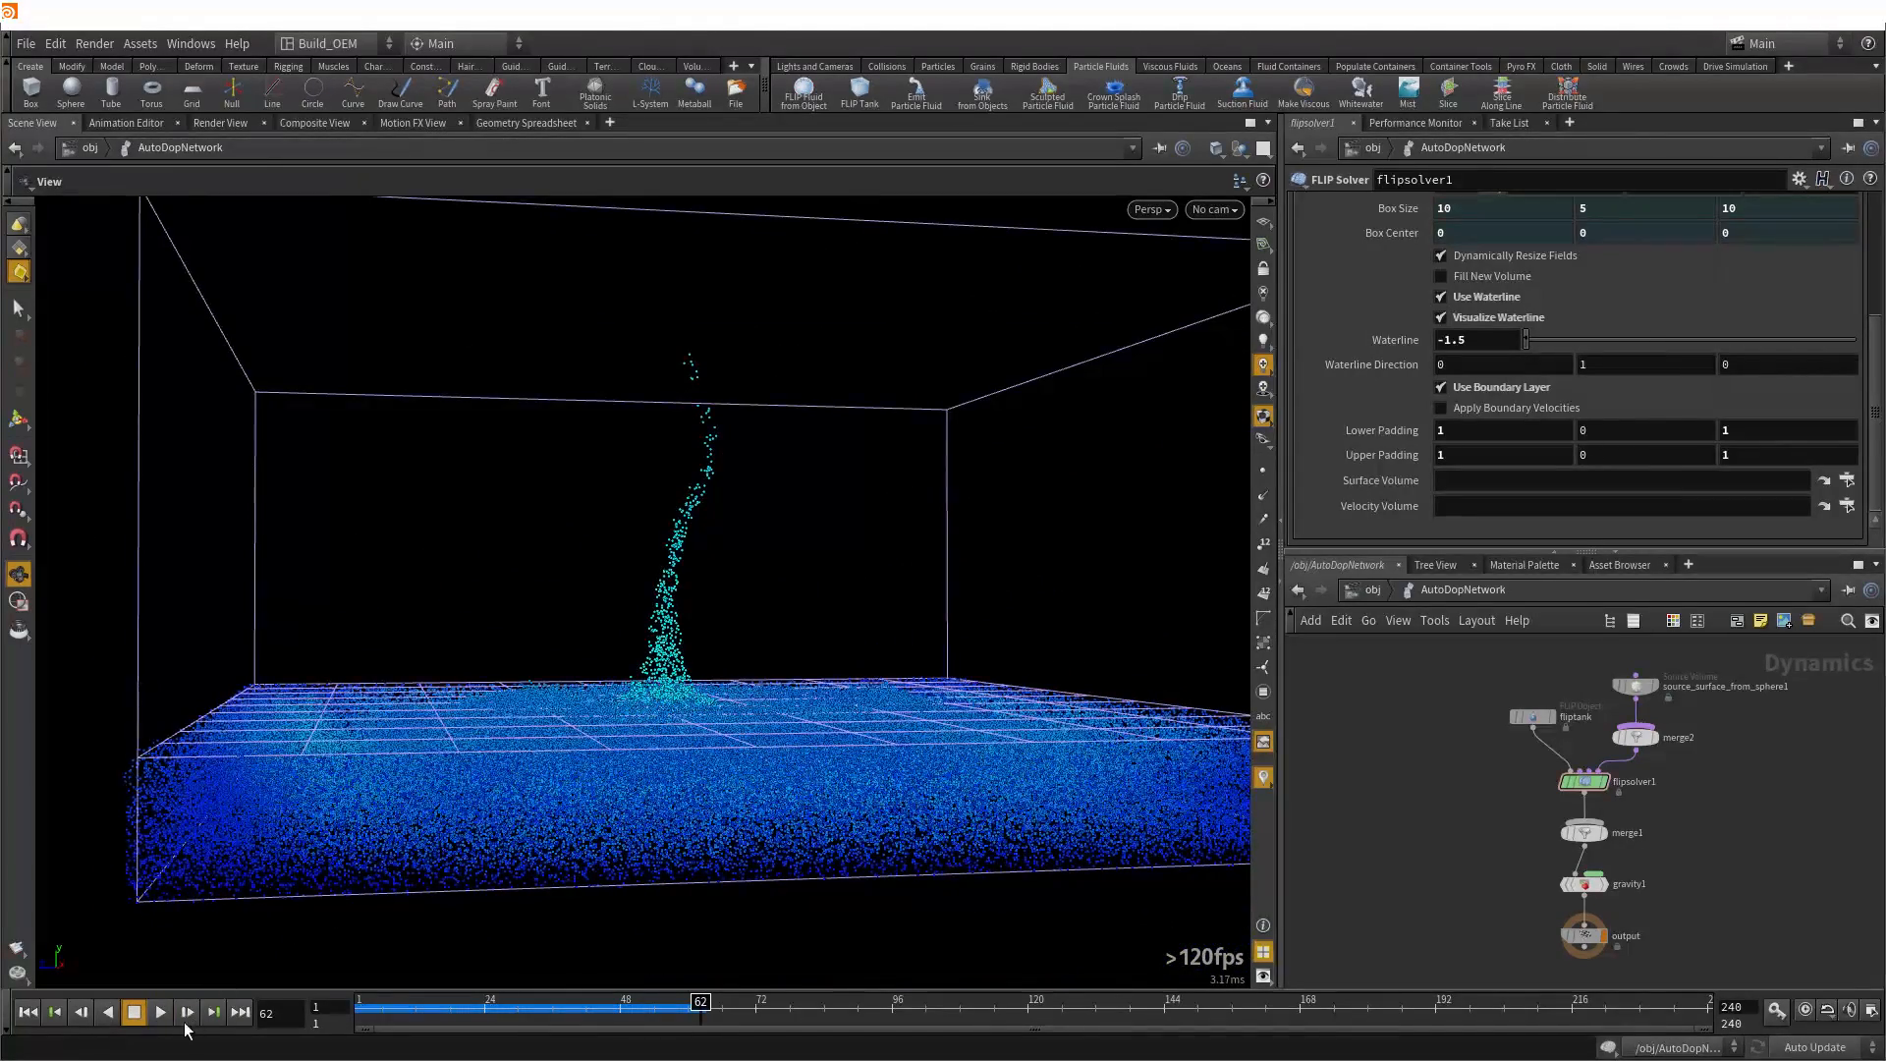
# Continue the simulation to frame 147, replay it from the first frame with a pause at frame 105, and stop at frame 154
pyautogui.click(162, 1013)
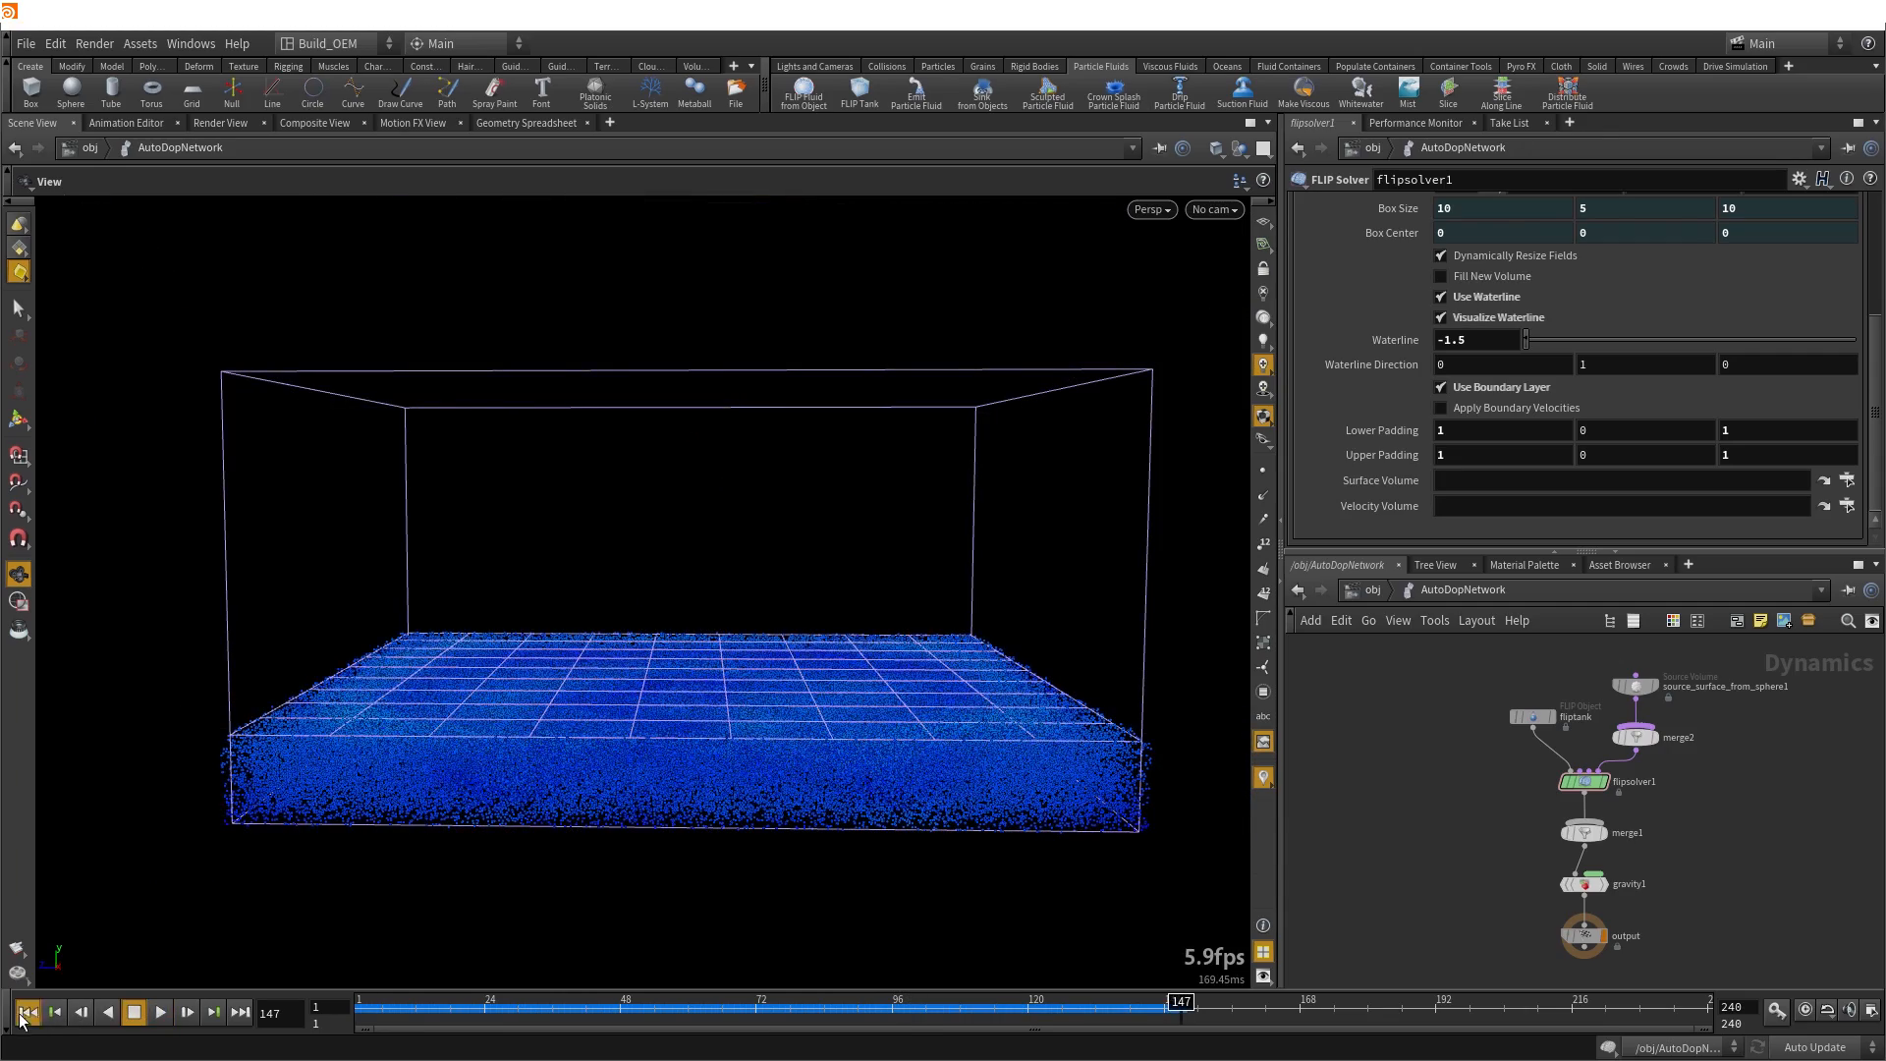
pyautogui.click(28, 1011)
pyautogui.click(157, 1016)
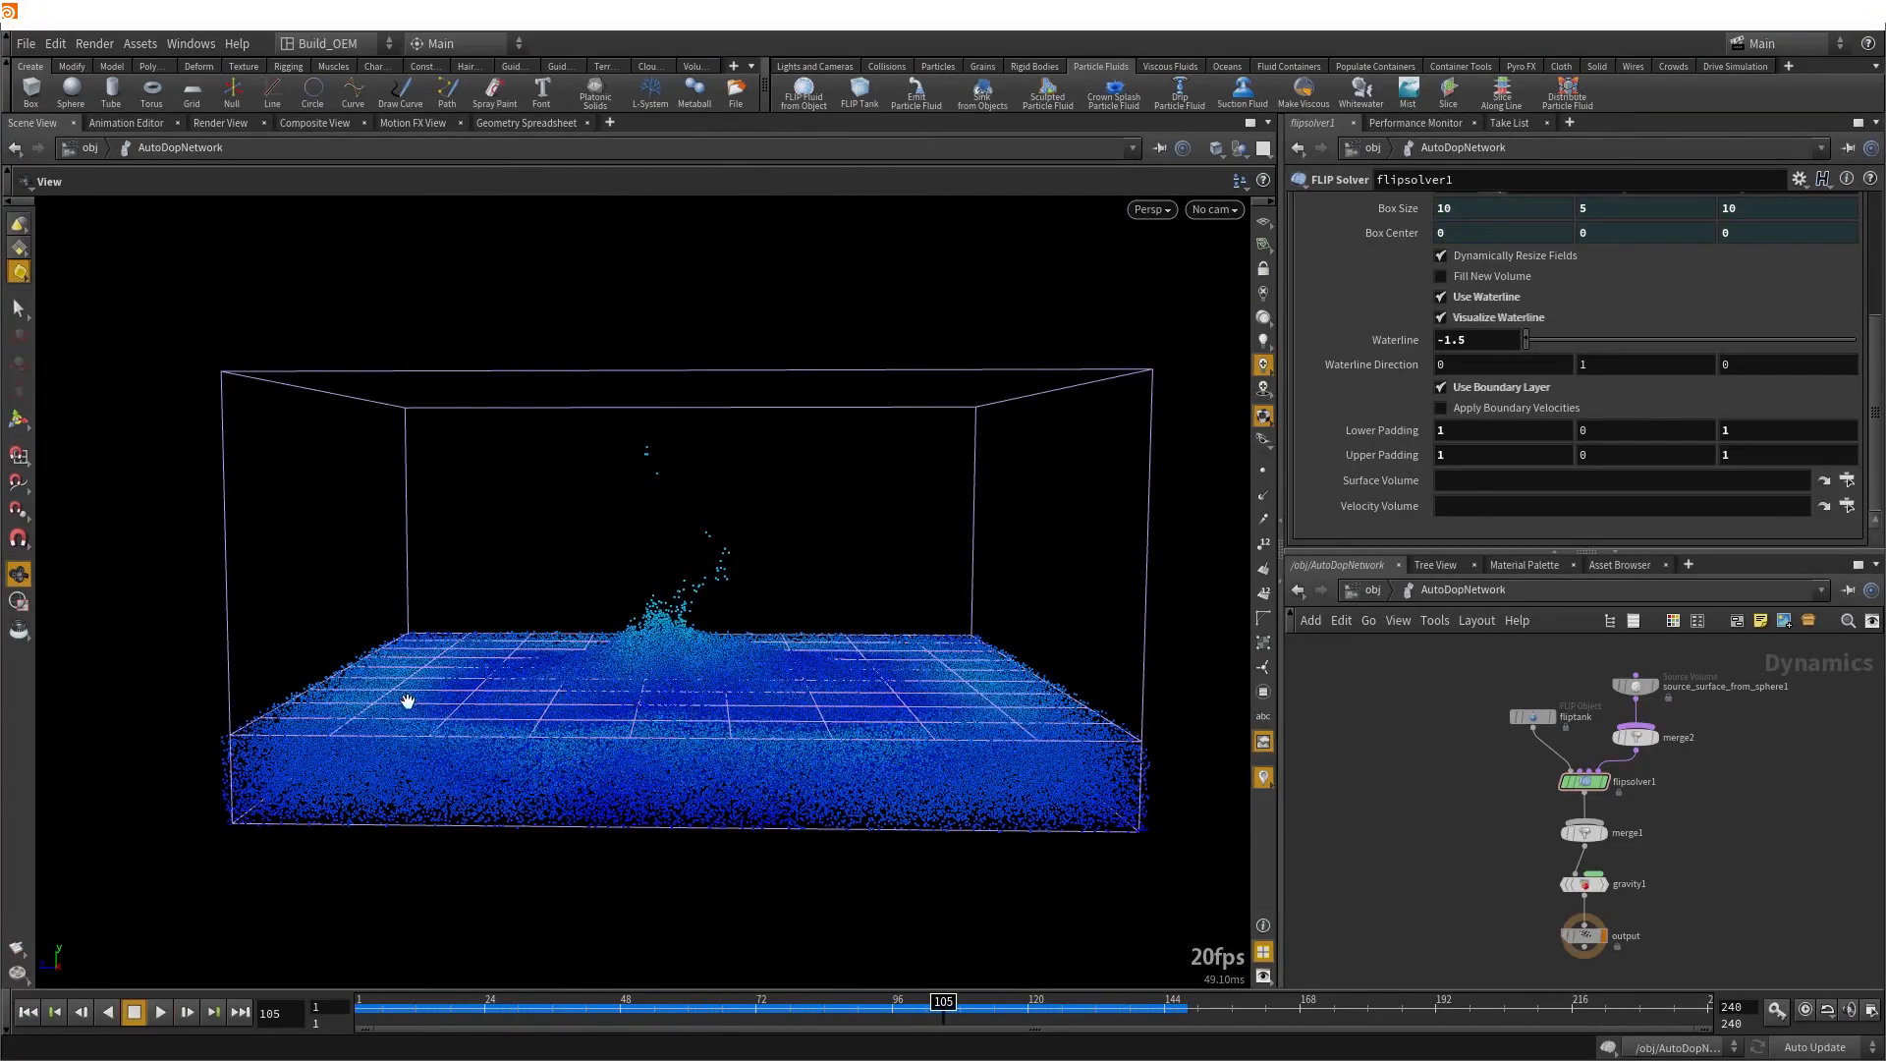
pyautogui.moveTo(526, 704); pyautogui.dragTo(321, 901)
pyautogui.click(163, 1012)
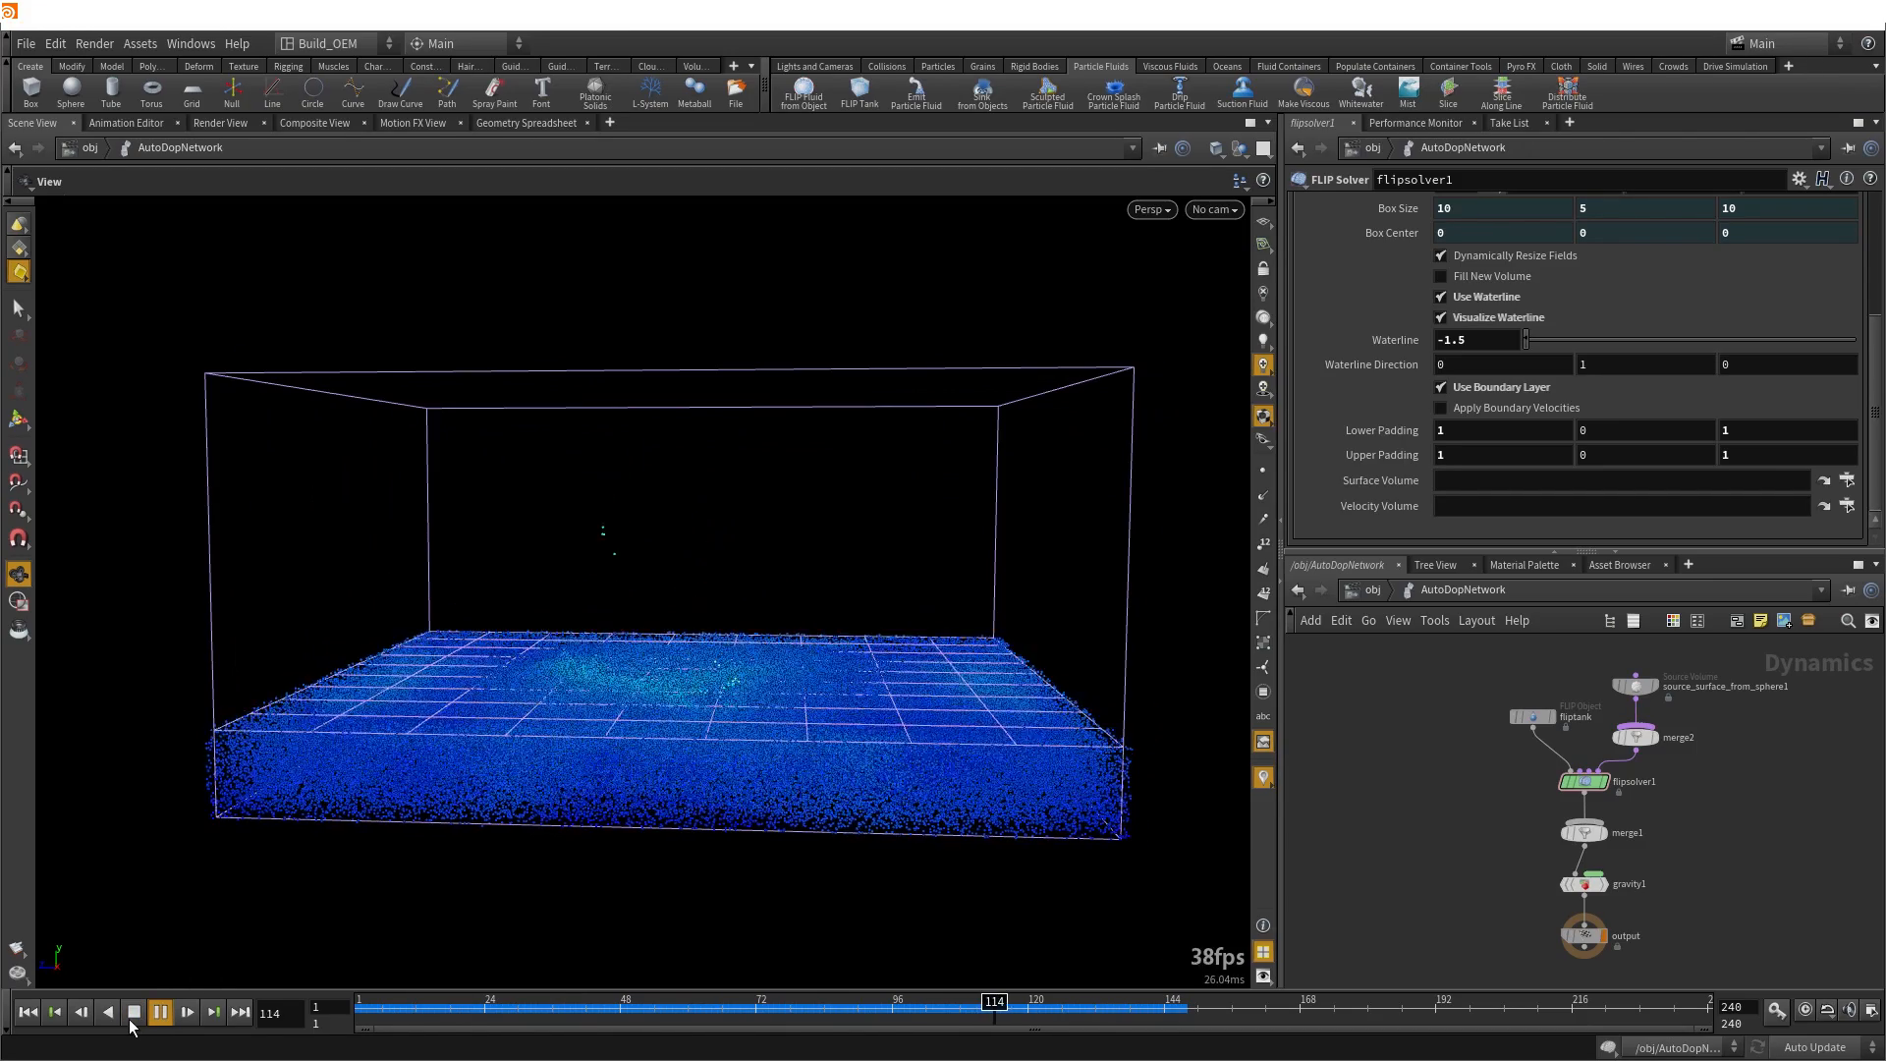
pyautogui.click(134, 1013)
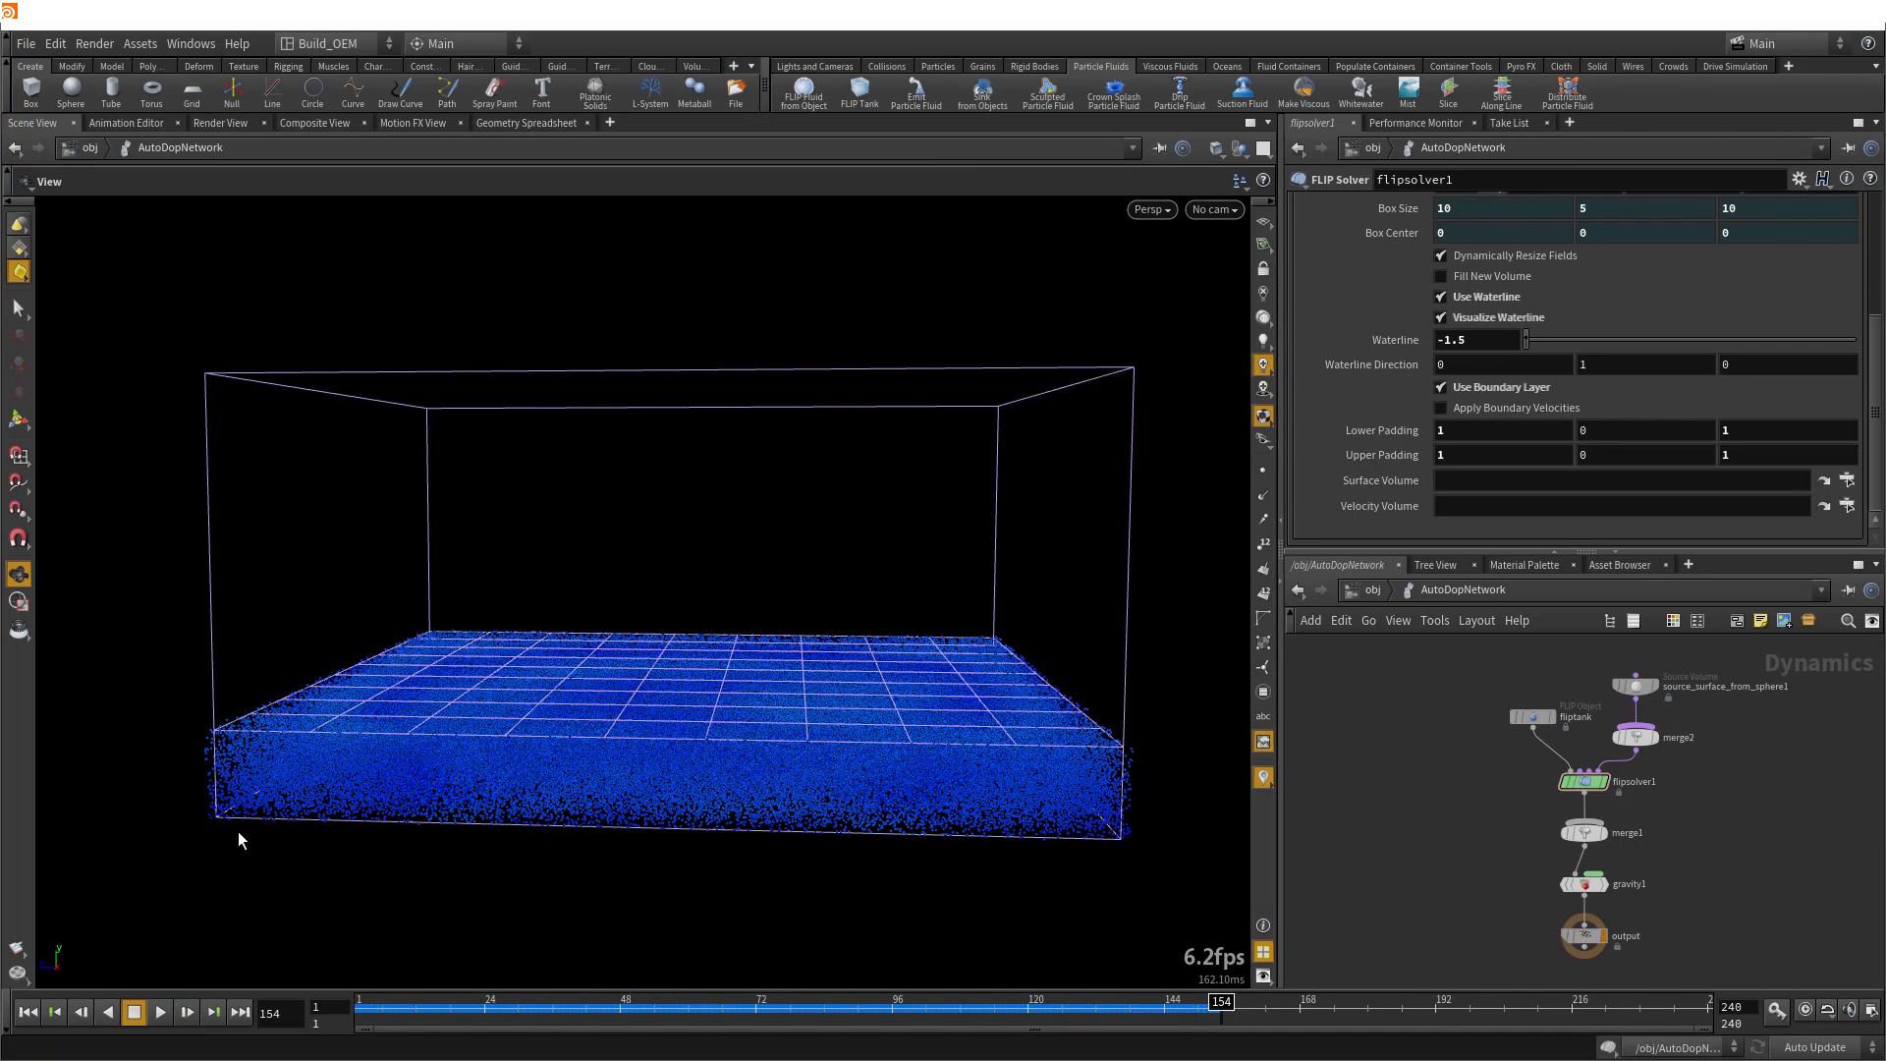
# Examine the fluid surface and tank edges at frame 154 against the waterline plane from above and from the side
pyautogui.moveTo(417, 746); pyautogui.dragTo(460, 743)
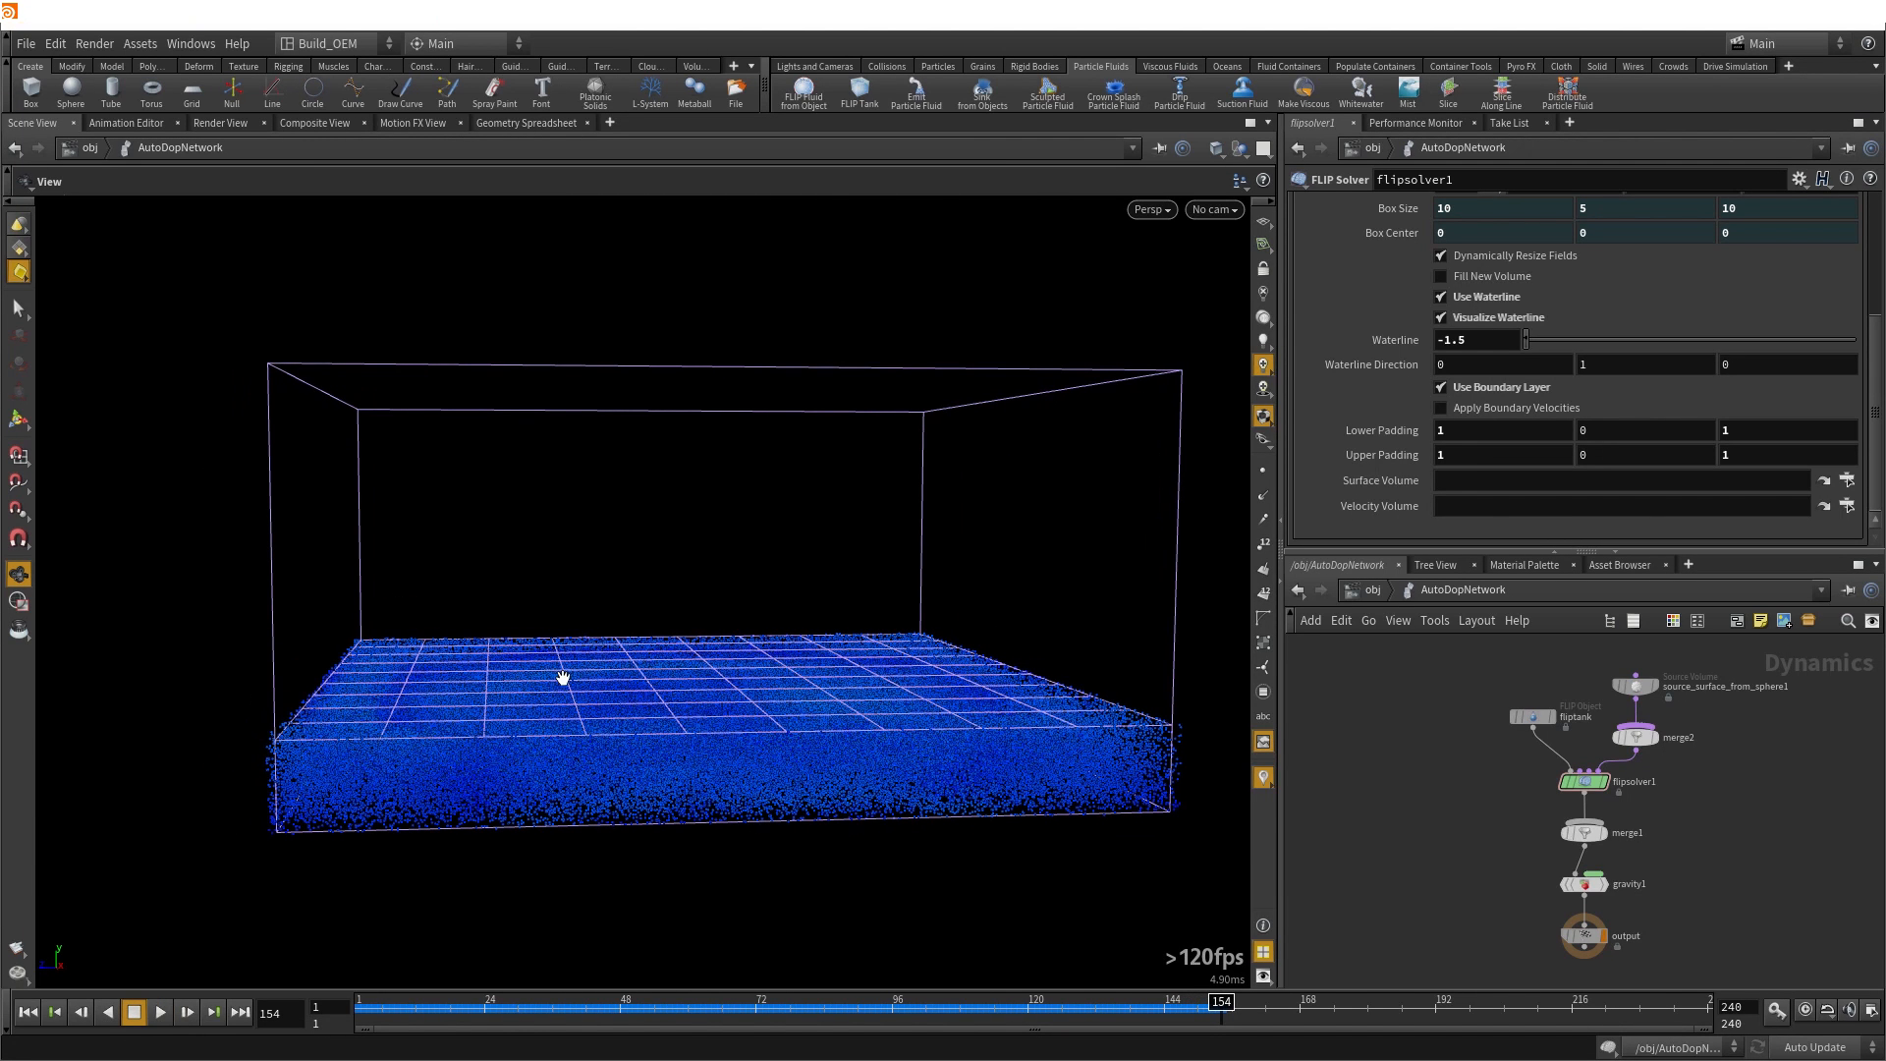
pyautogui.moveTo(622, 678); pyautogui.dragTo(337, 698)
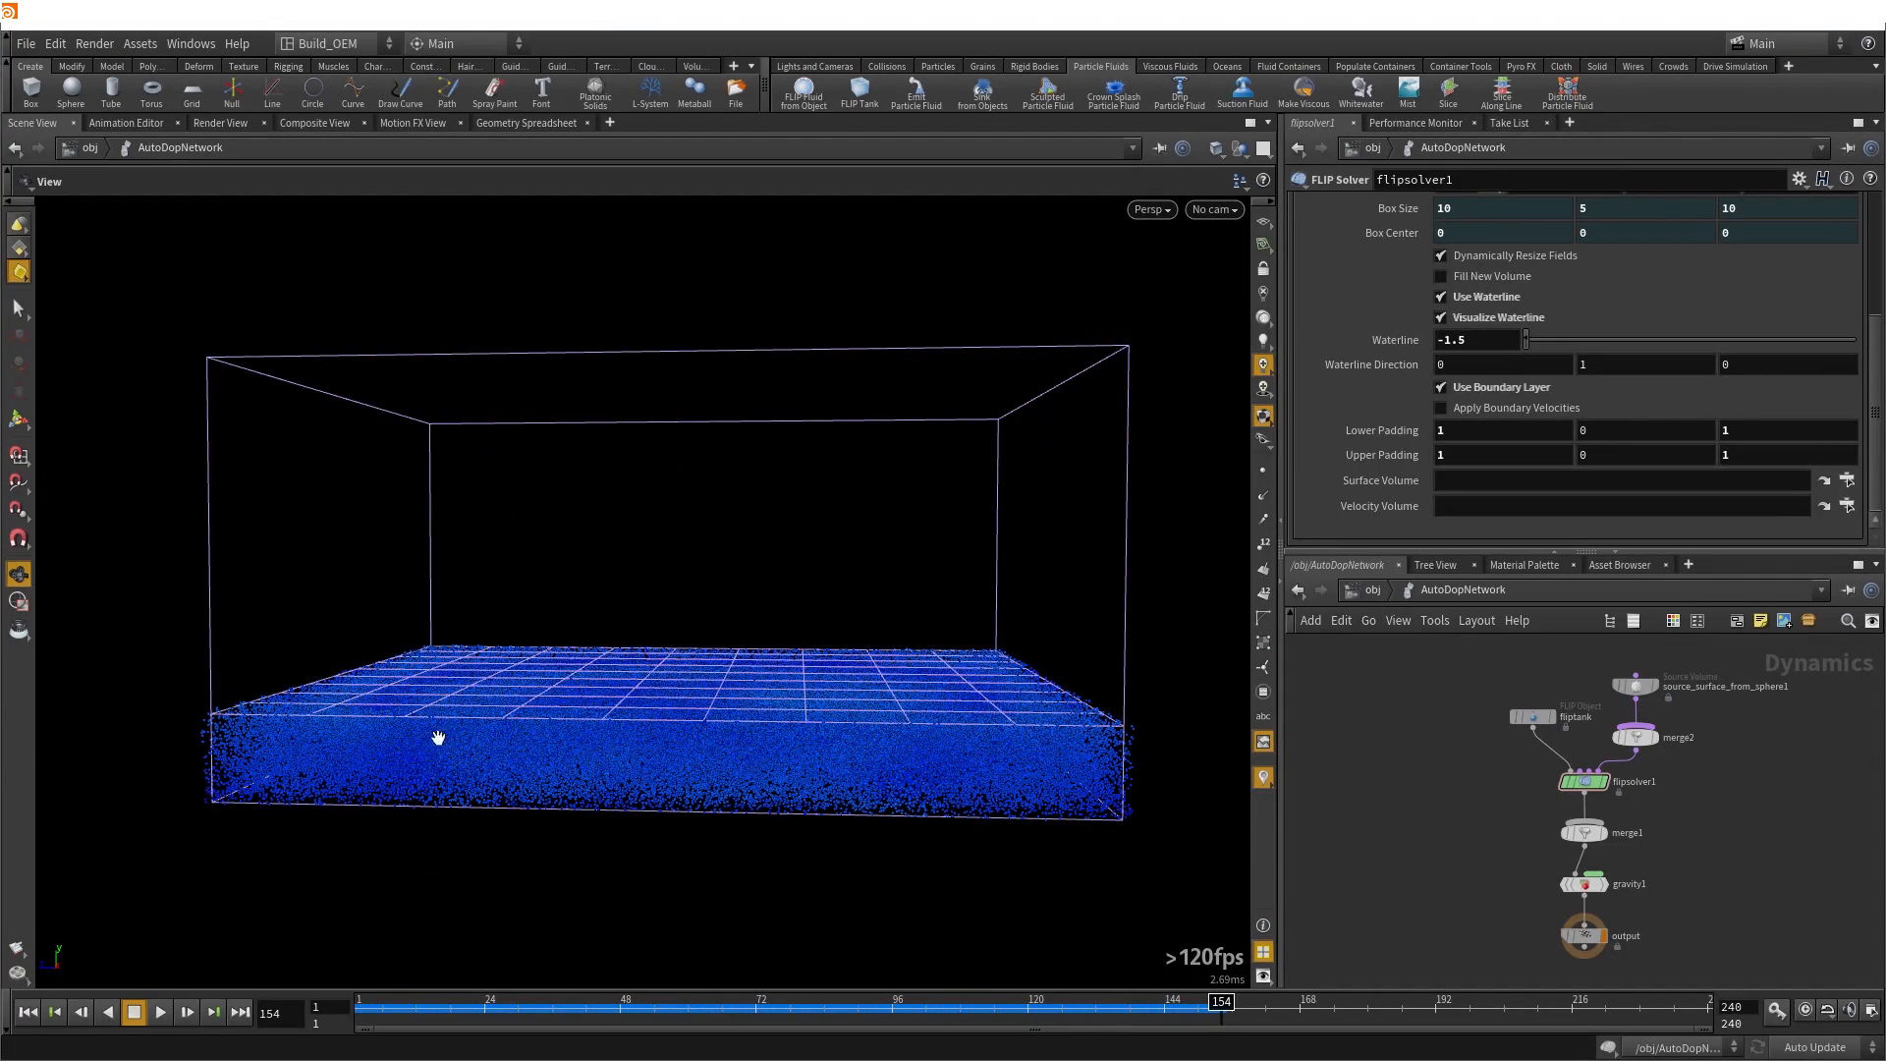
pyautogui.moveTo(383, 724); pyautogui.dragTo(337, 737)
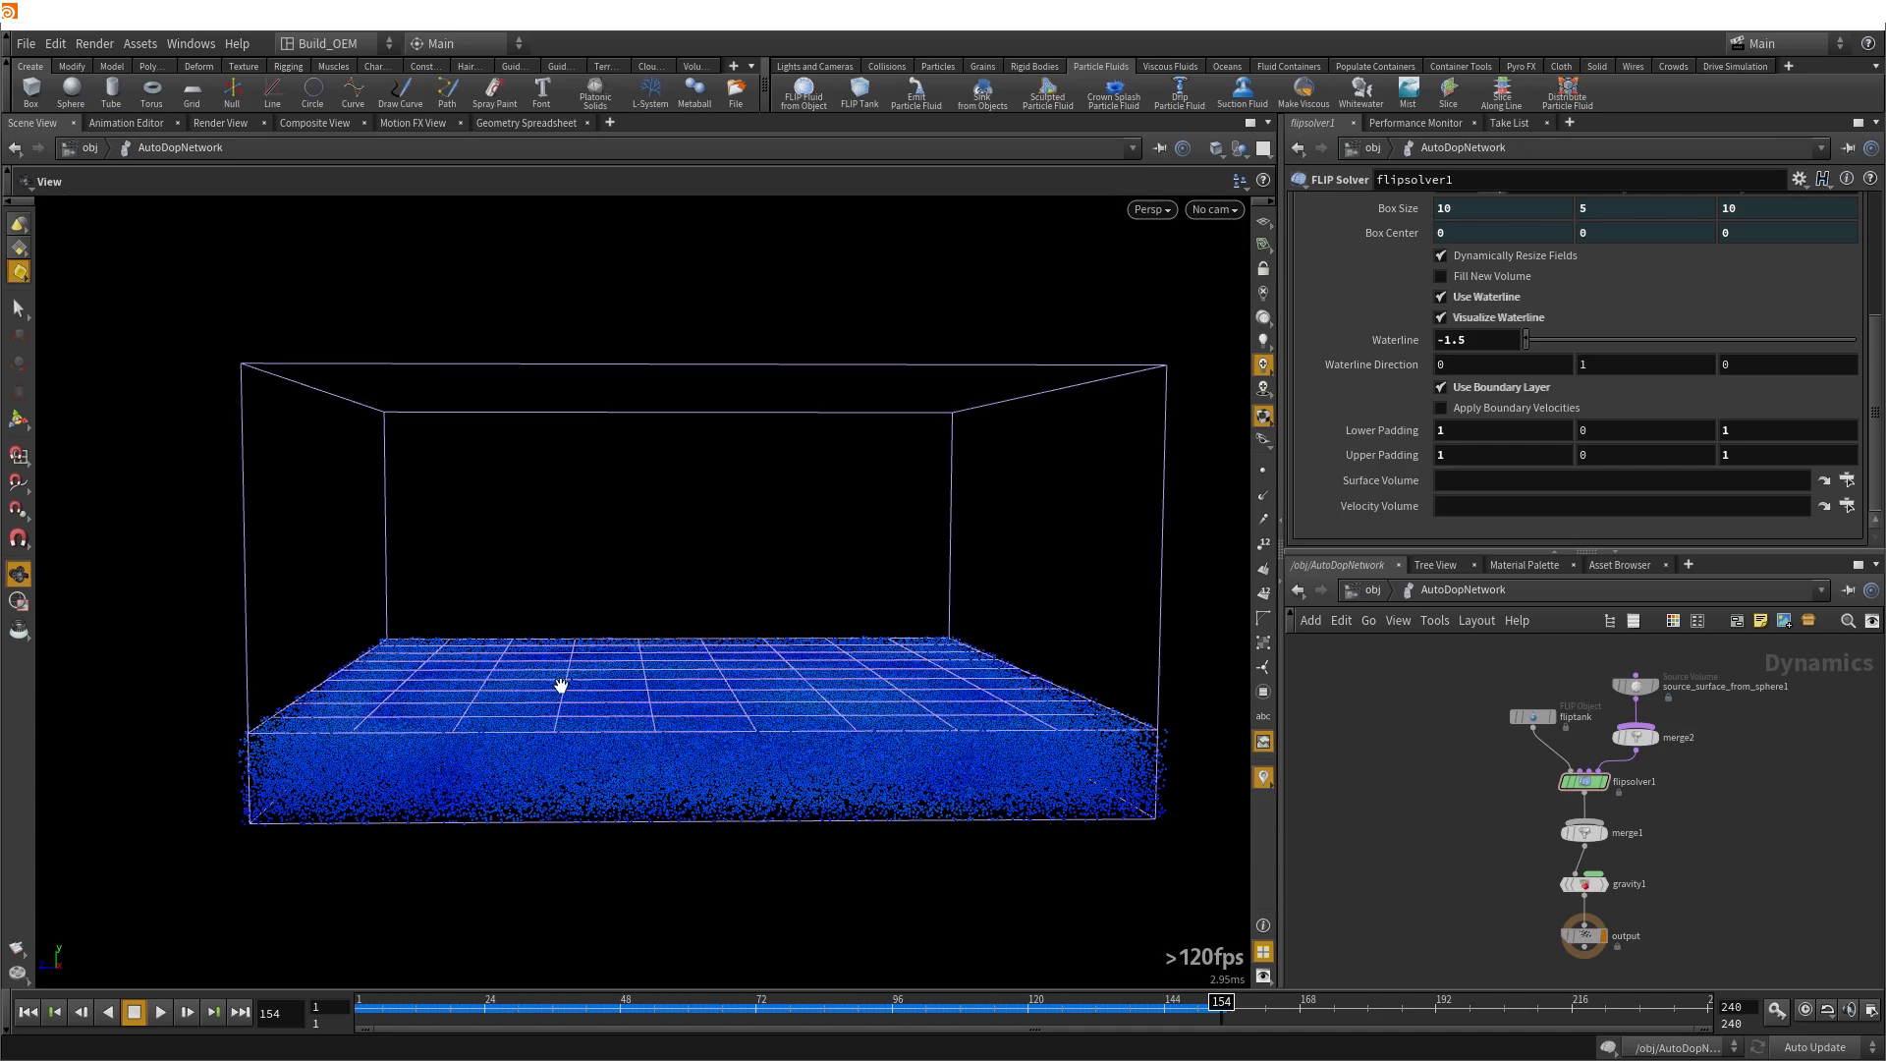
pyautogui.moveTo(562, 682); pyautogui.dragTo(522, 724)
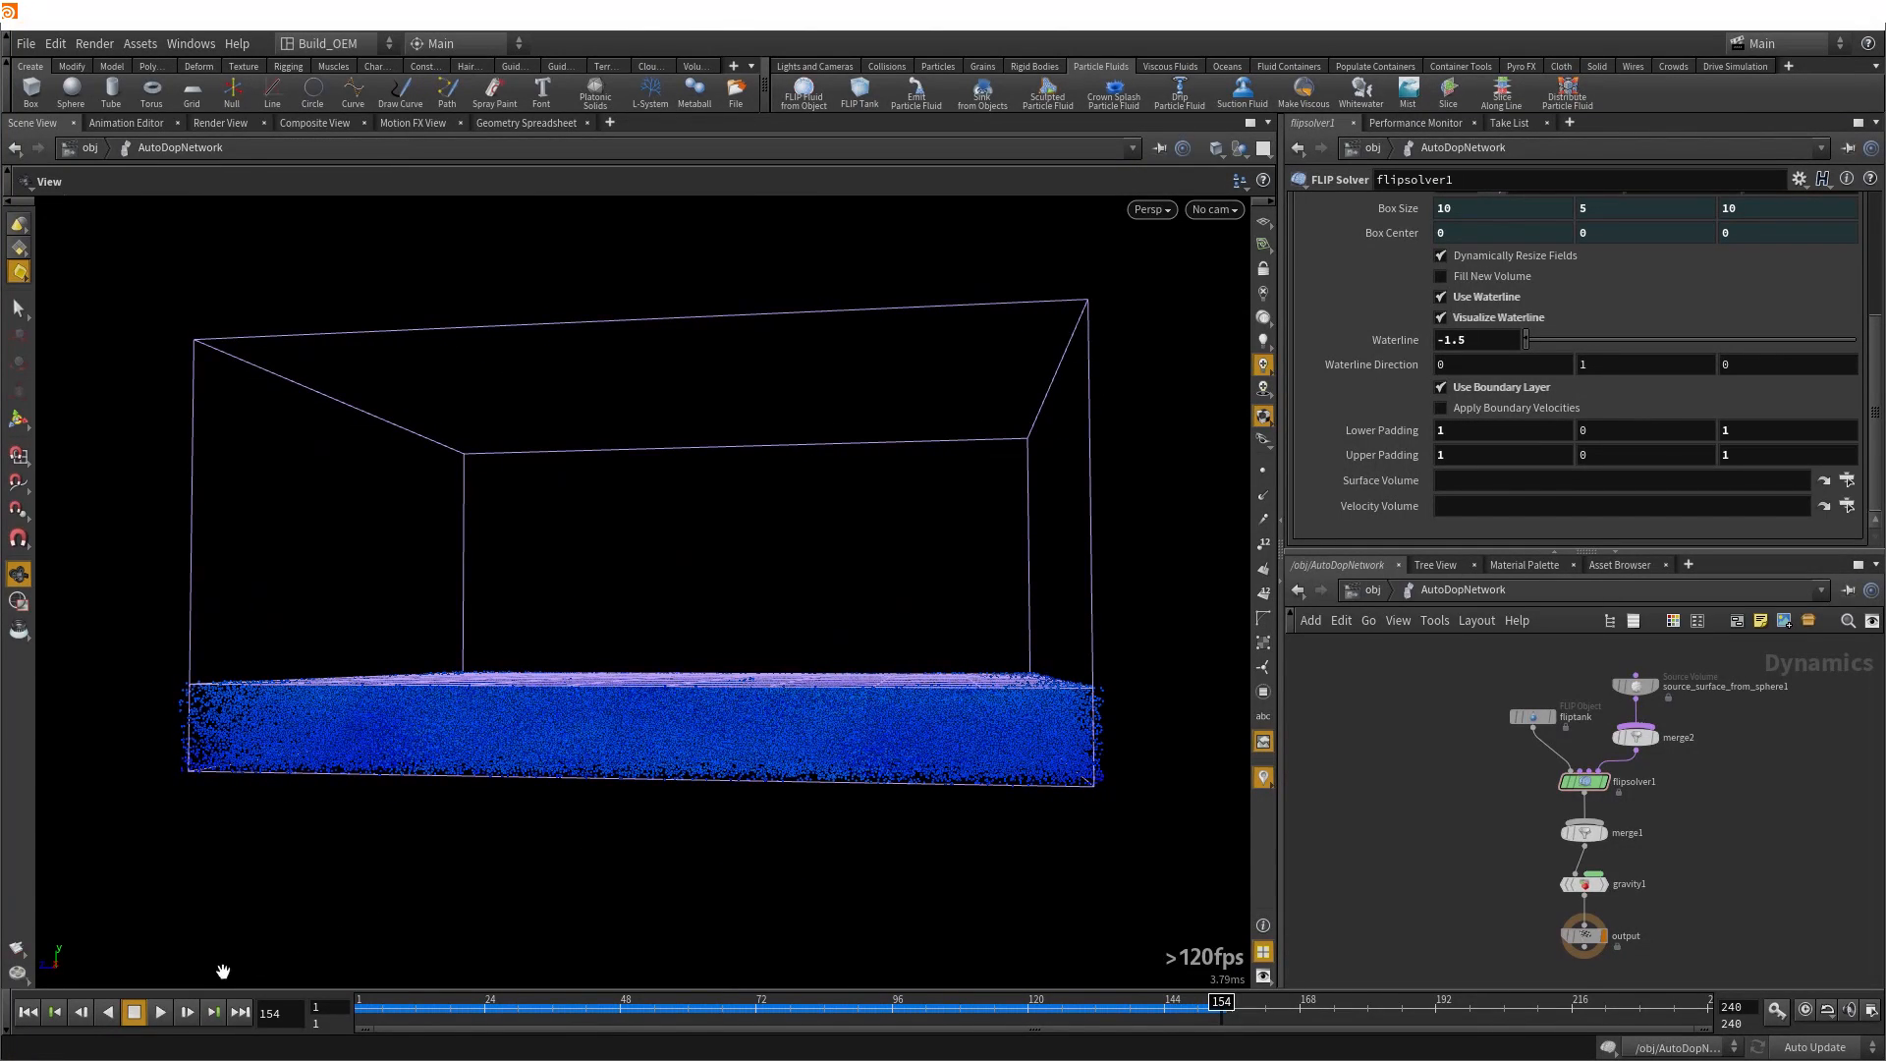
# Run the simulation to frame 179 and return to frame 29 to inspect the spreading splash near the tank walls
pyautogui.click(162, 1013)
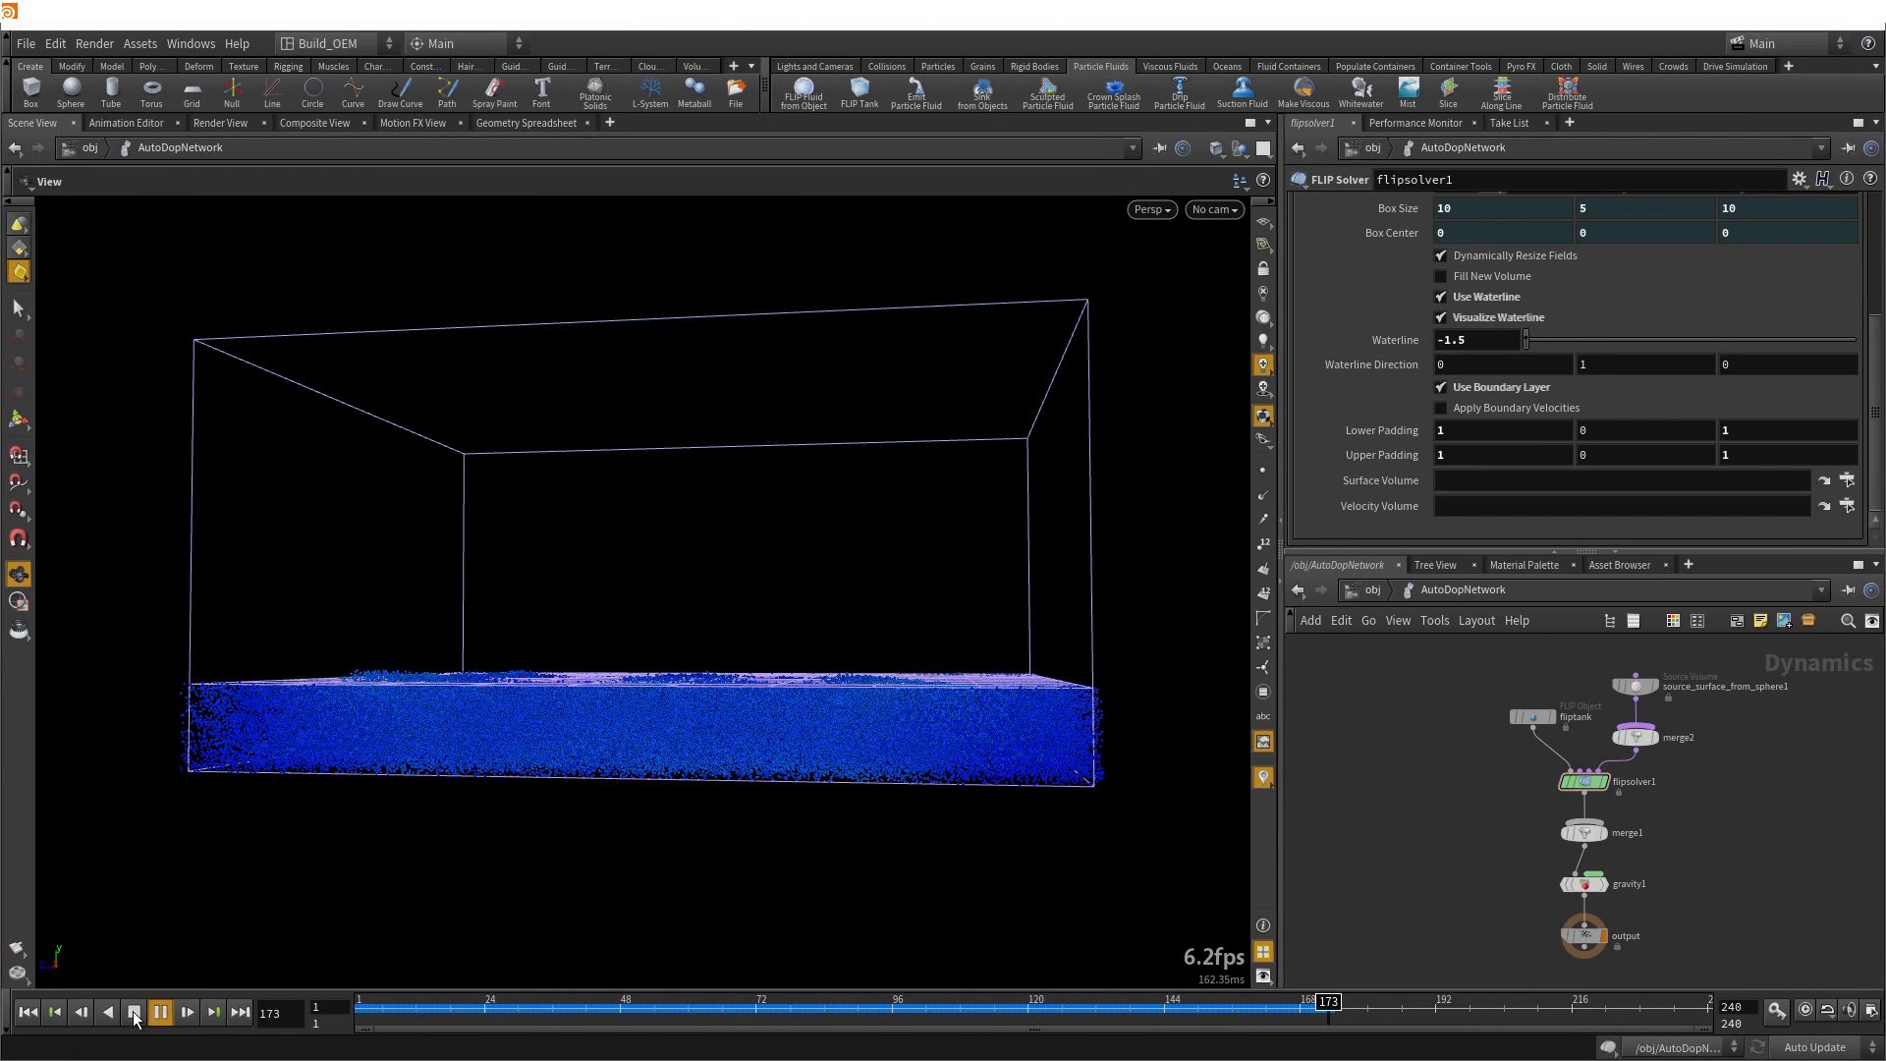
pyautogui.click(140, 1017)
pyautogui.moveTo(285, 756); pyautogui.dragTo(370, 750)
pyautogui.scroll(3, 352, 780)
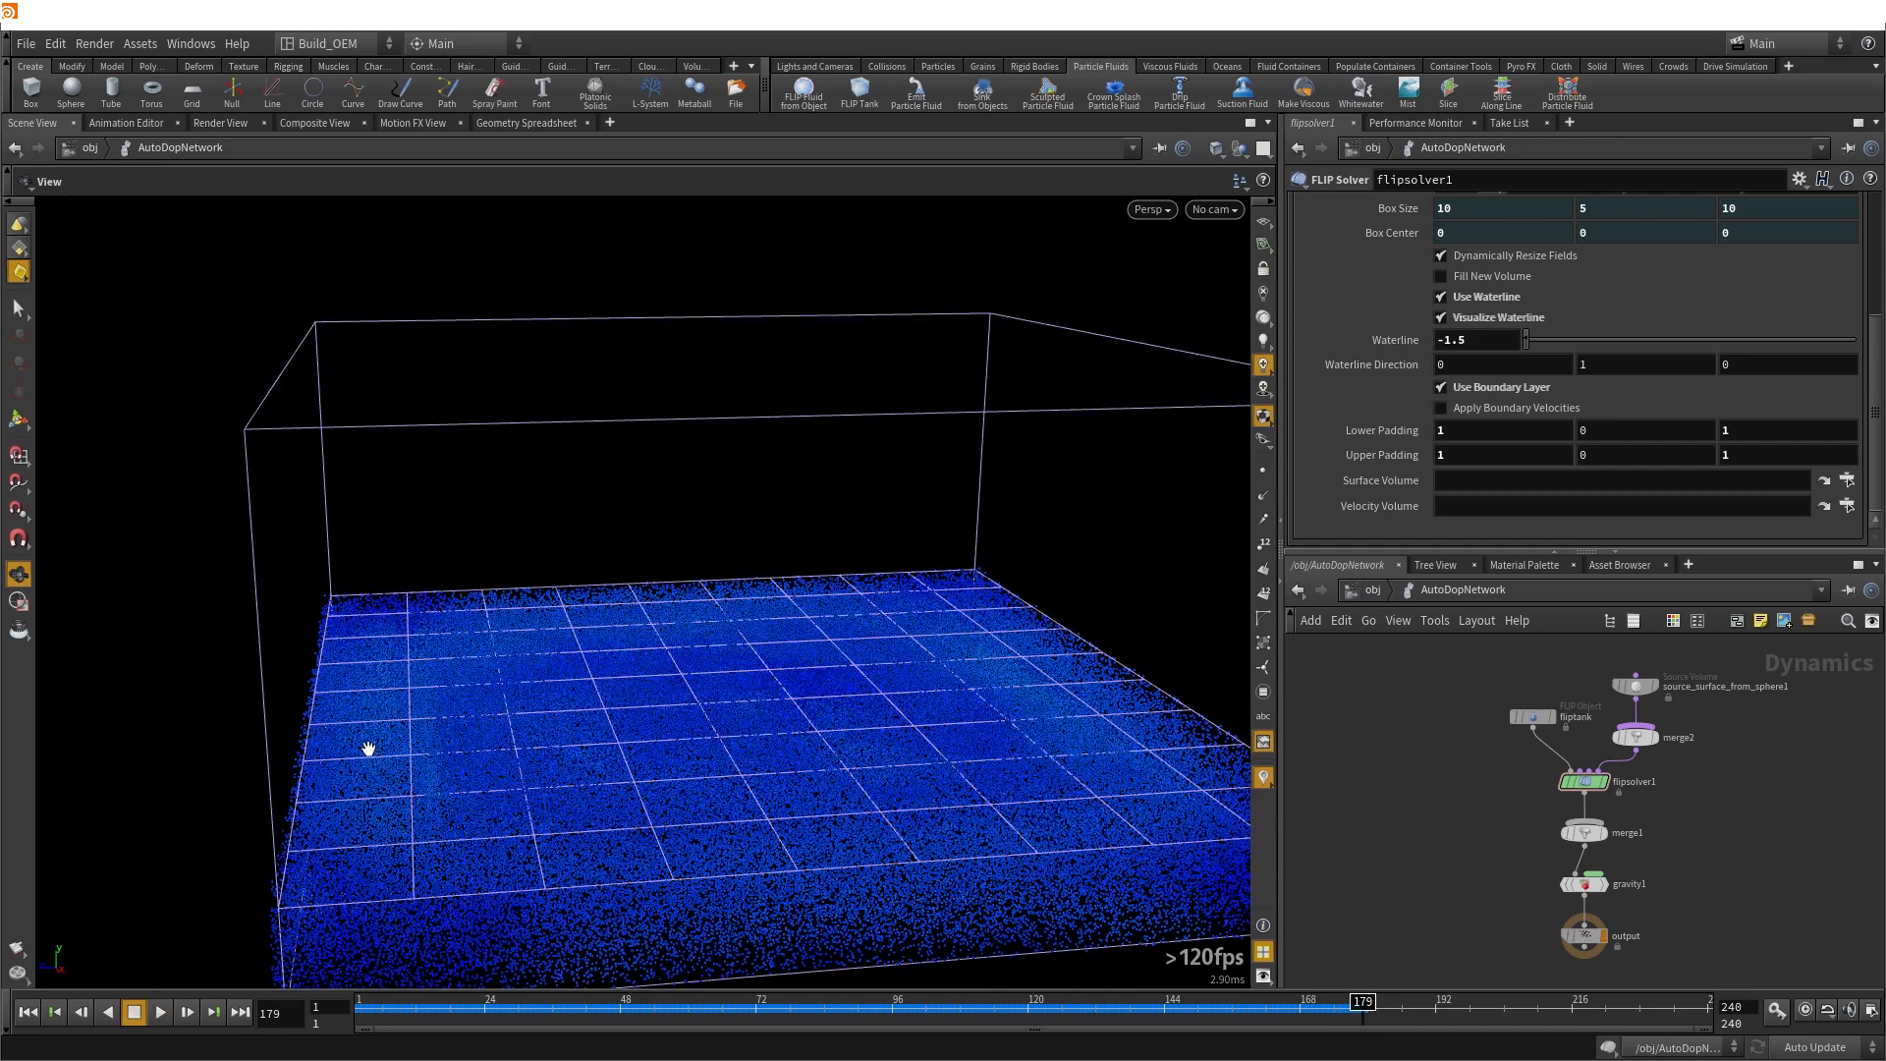
pyautogui.moveTo(512, 1009)
pyautogui.mouseDown()
pyautogui.moveTo(422, 1009)
pyautogui.moveTo(512, 1009)
pyautogui.mouseUp()
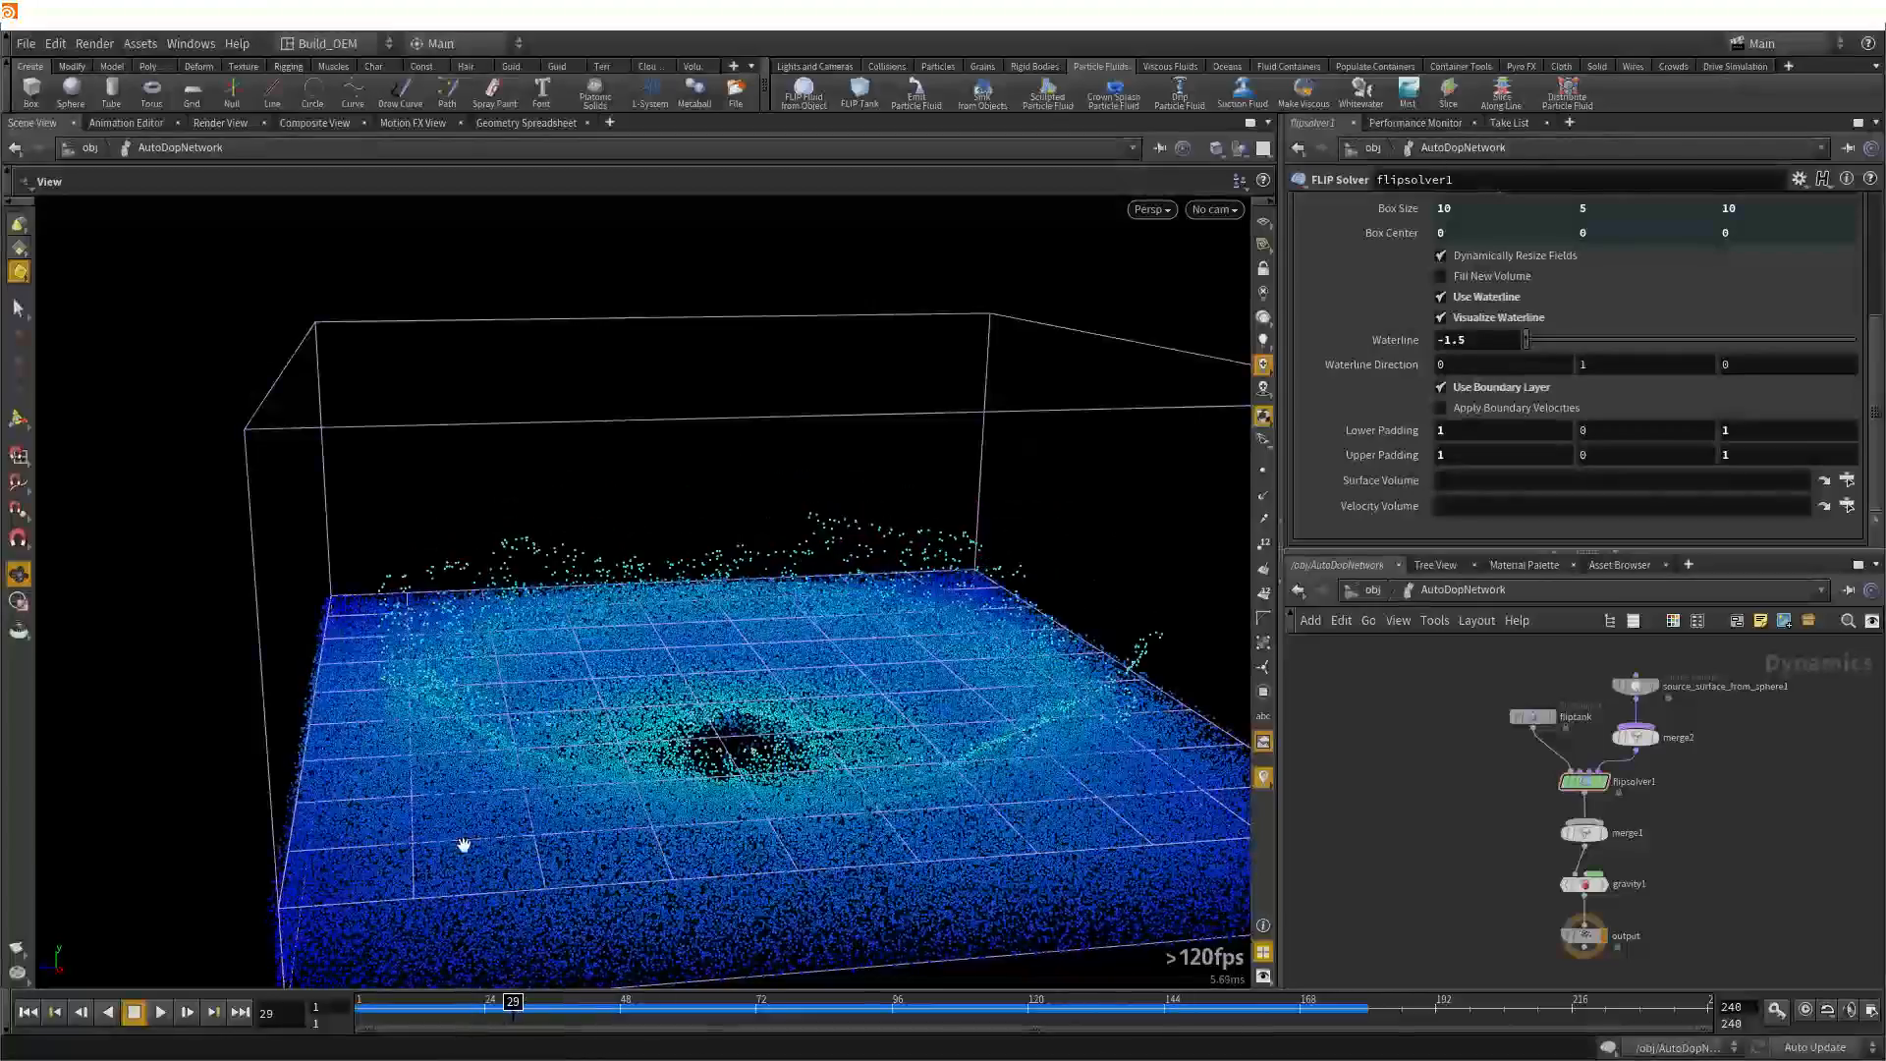
pyautogui.moveTo(463, 842); pyautogui.dragTo(455, 787)
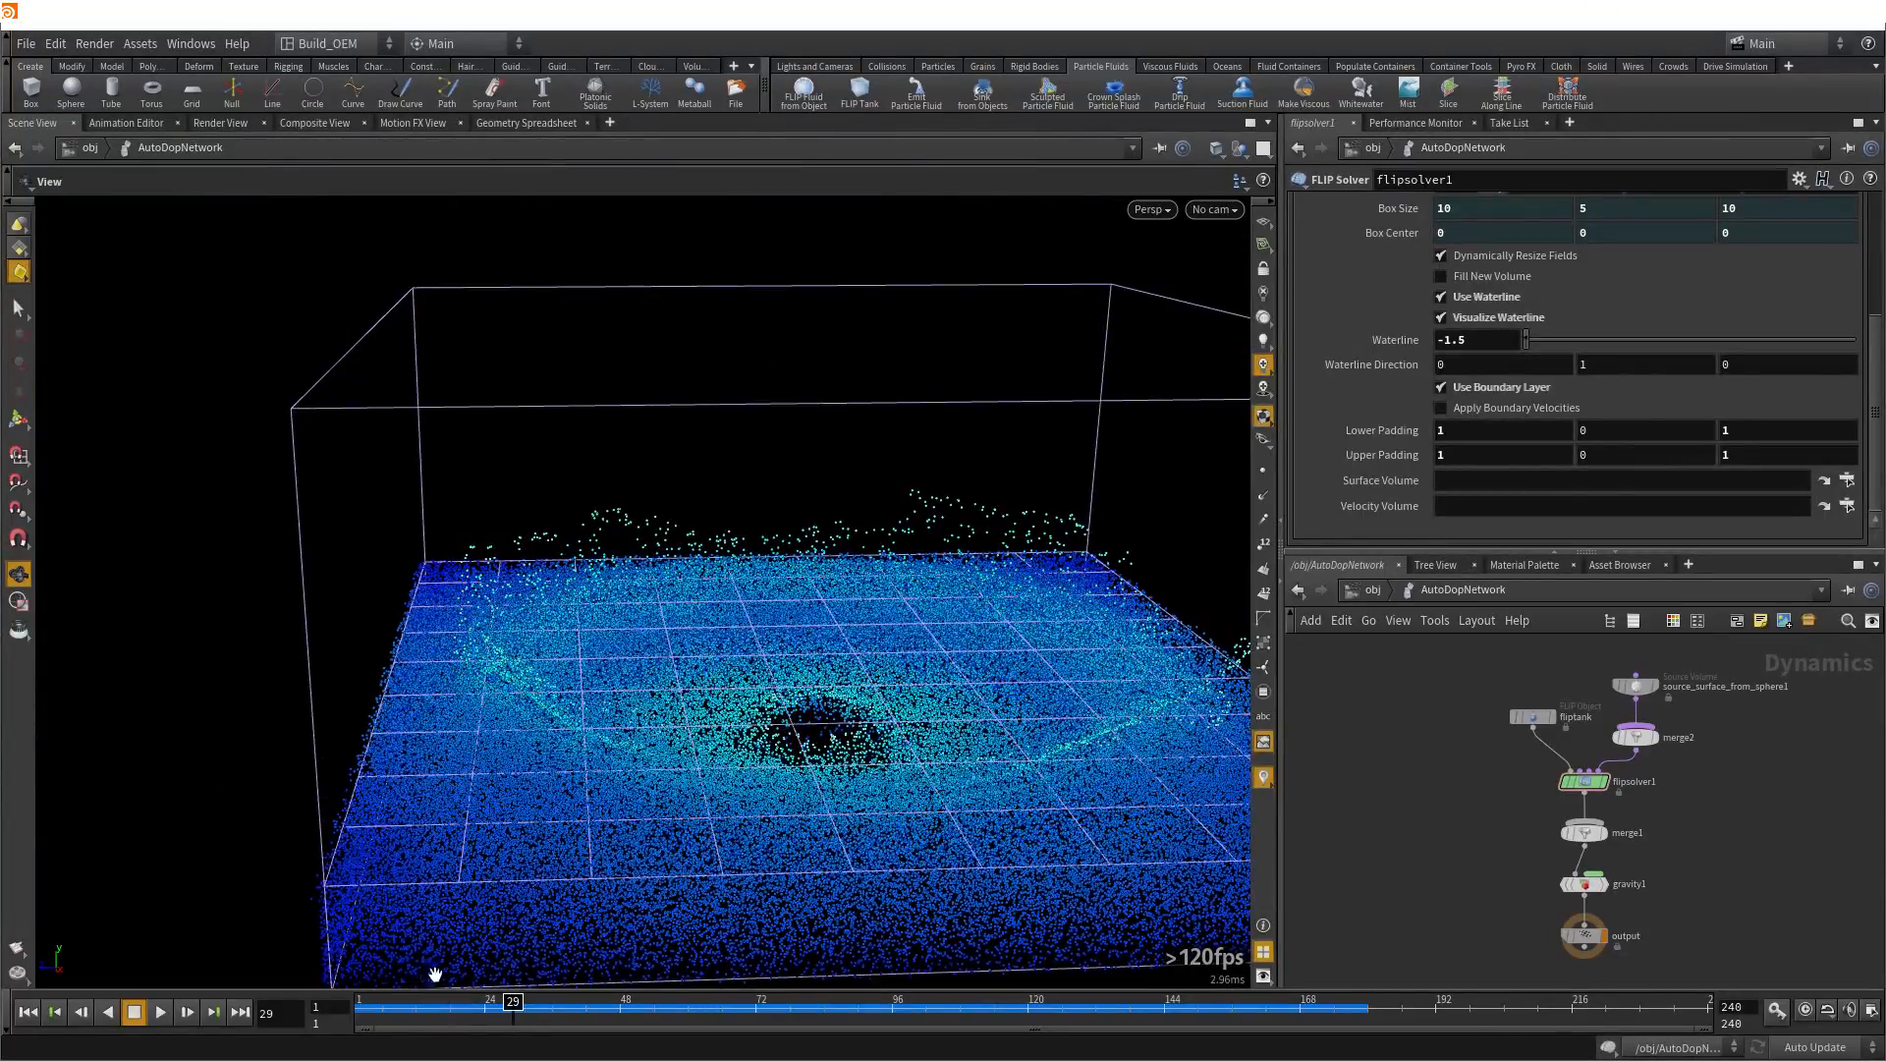
# Play the simulation to frame 156, return to frame 44 and inspect the central splash against the waterline plane
pyautogui.click(160, 1013)
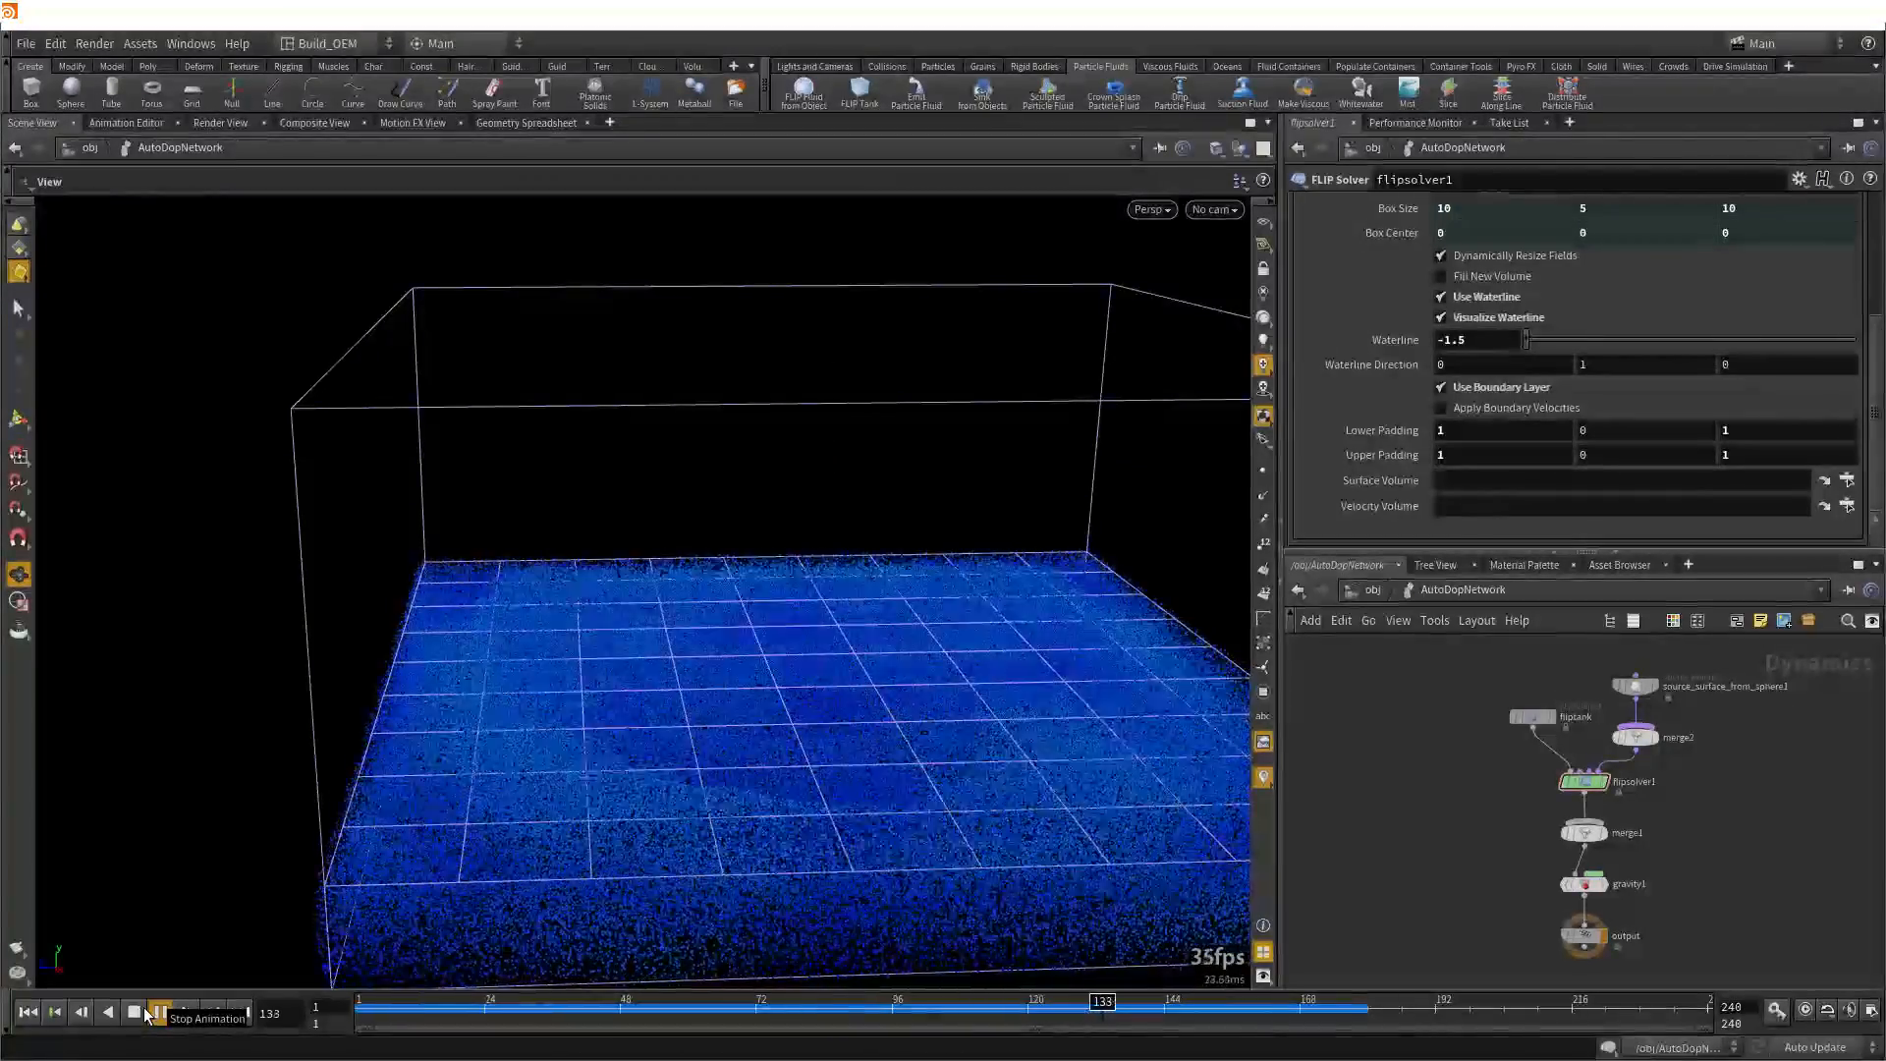
pyautogui.click(147, 1012)
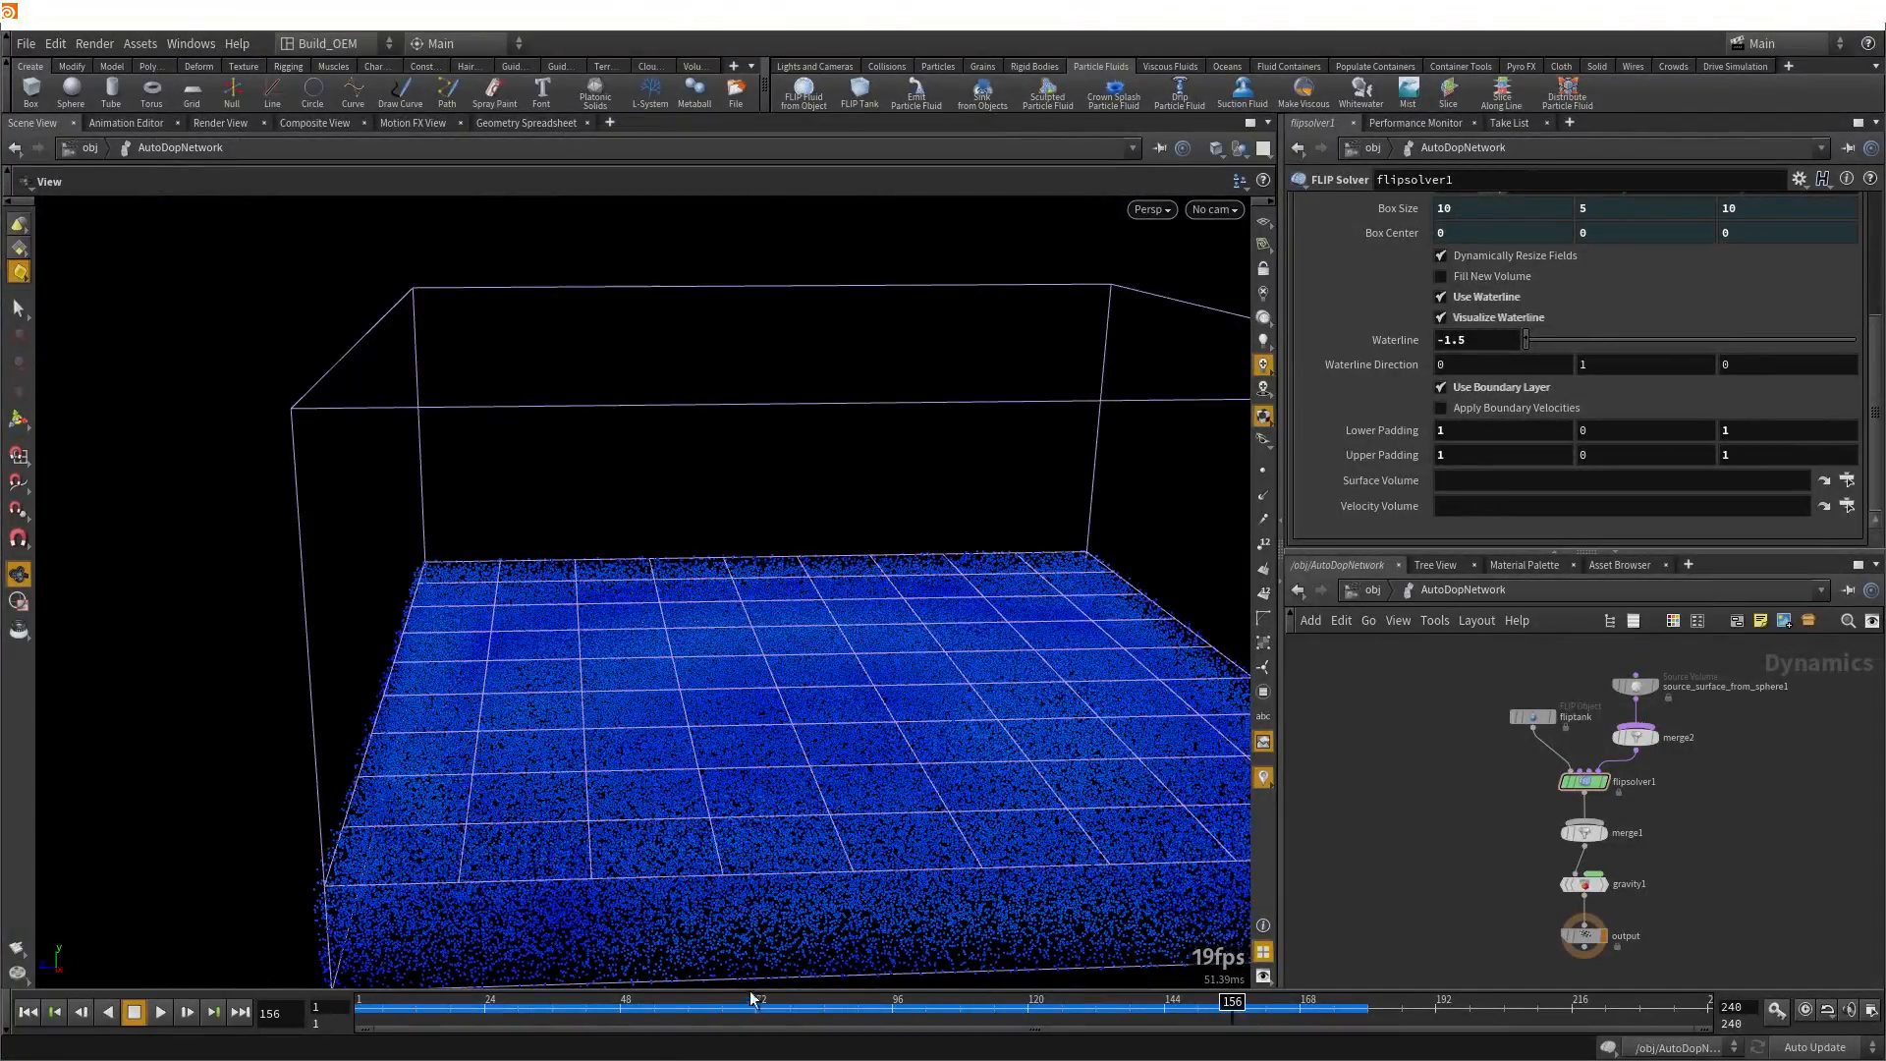
pyautogui.moveTo(751, 1022); pyautogui.dragTo(598, 1027)
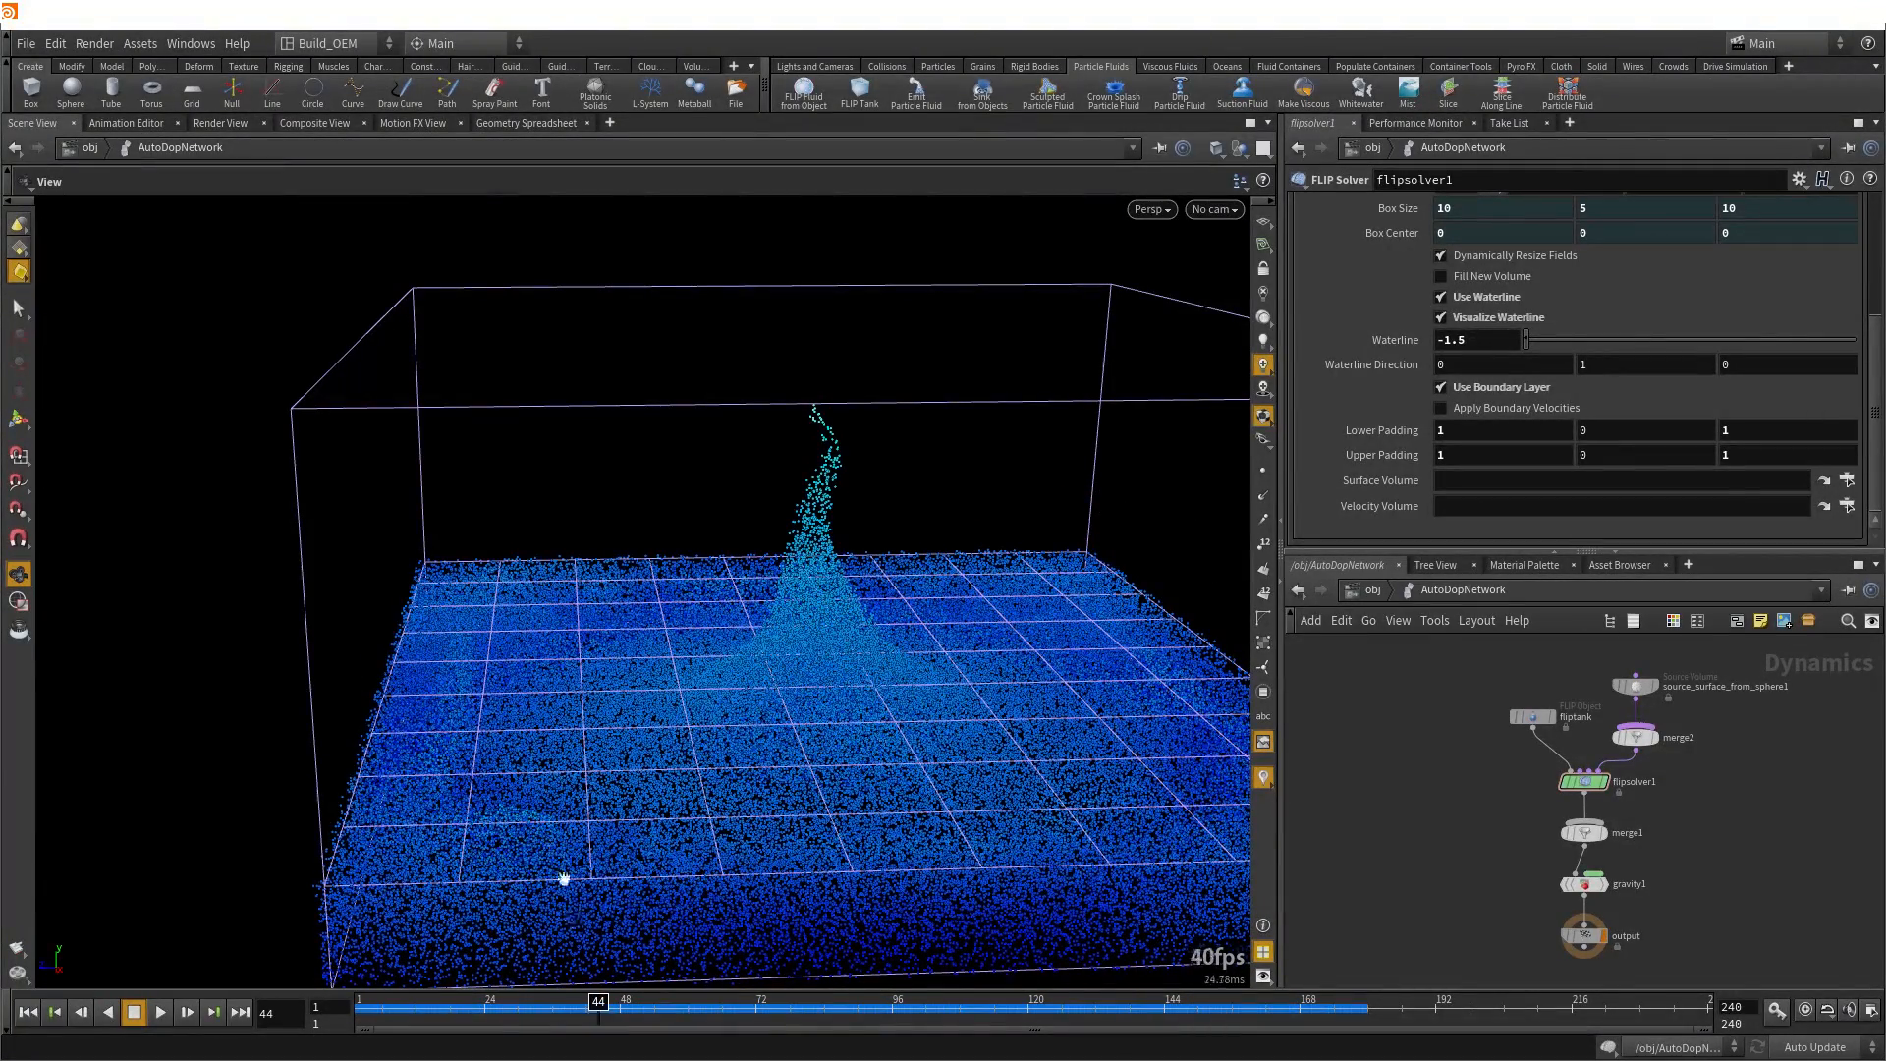
pyautogui.moveTo(465, 584); pyautogui.dragTo(426, 717)
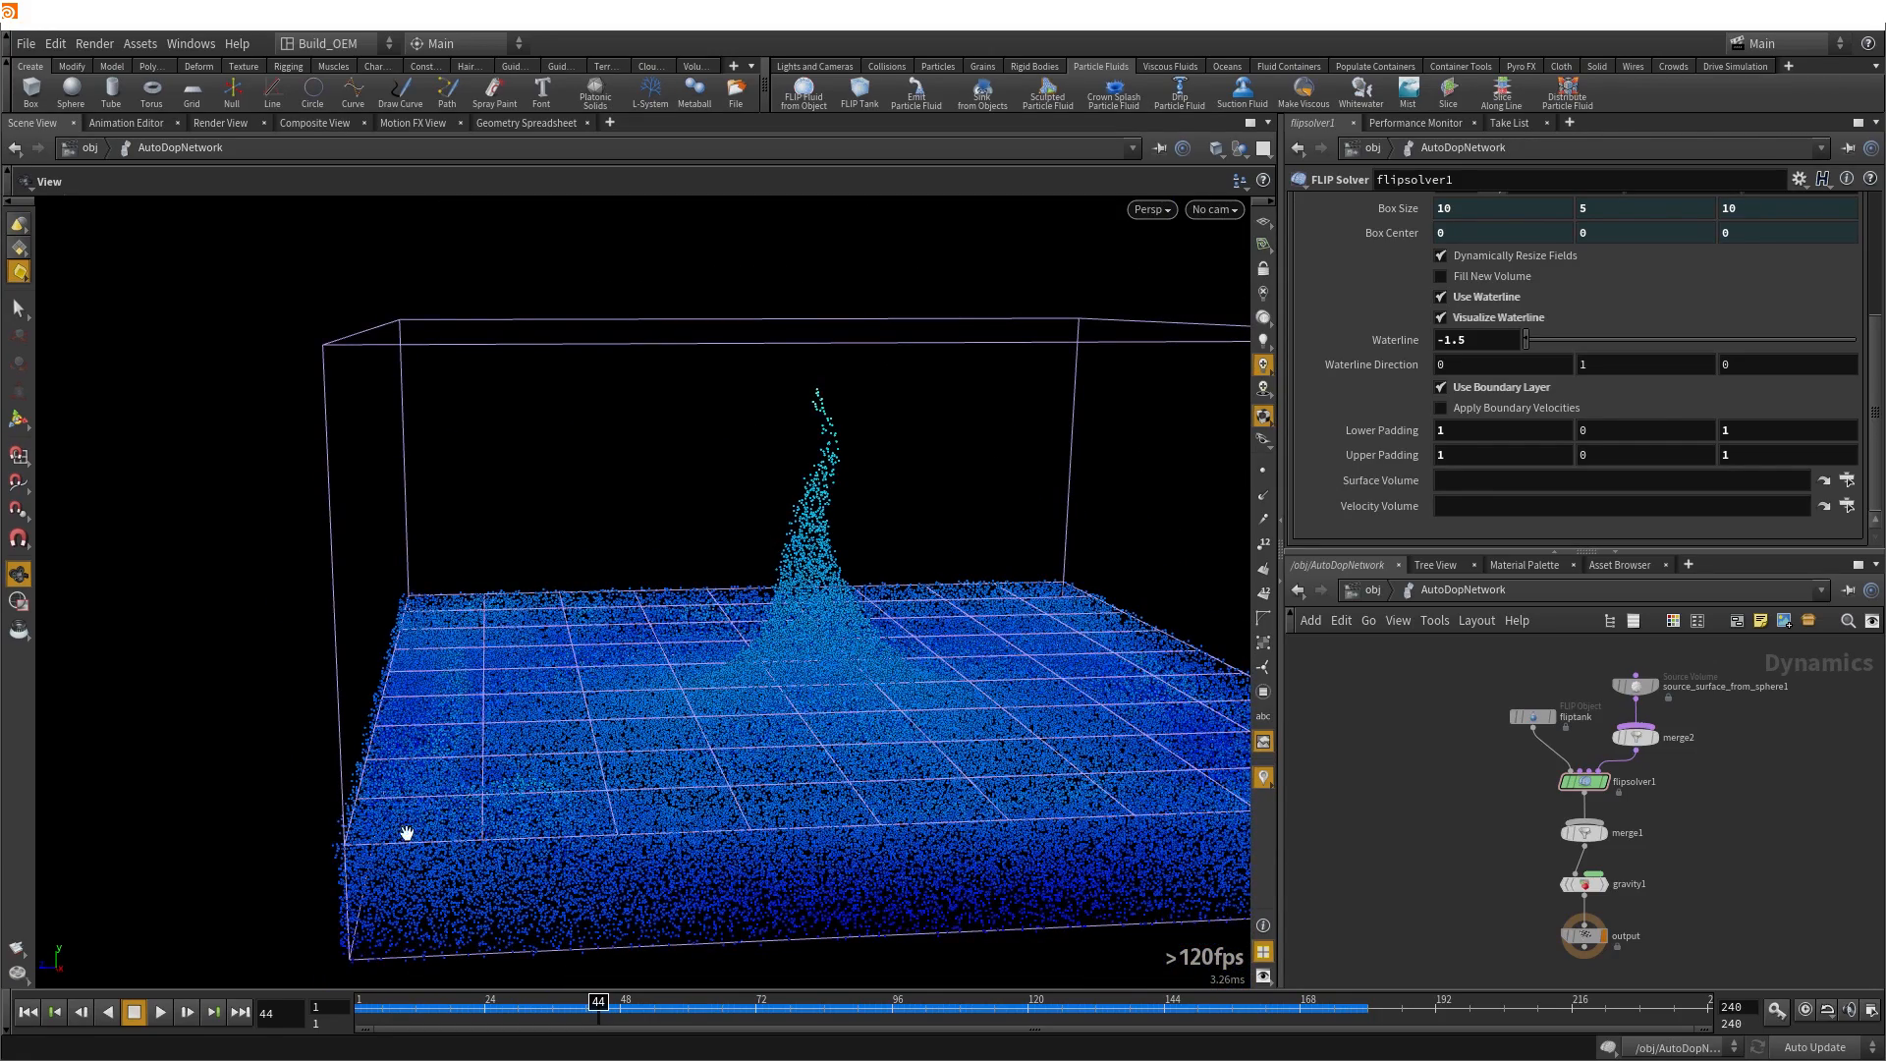
pyautogui.moveTo(407, 833); pyautogui.dragTo(407, 758)
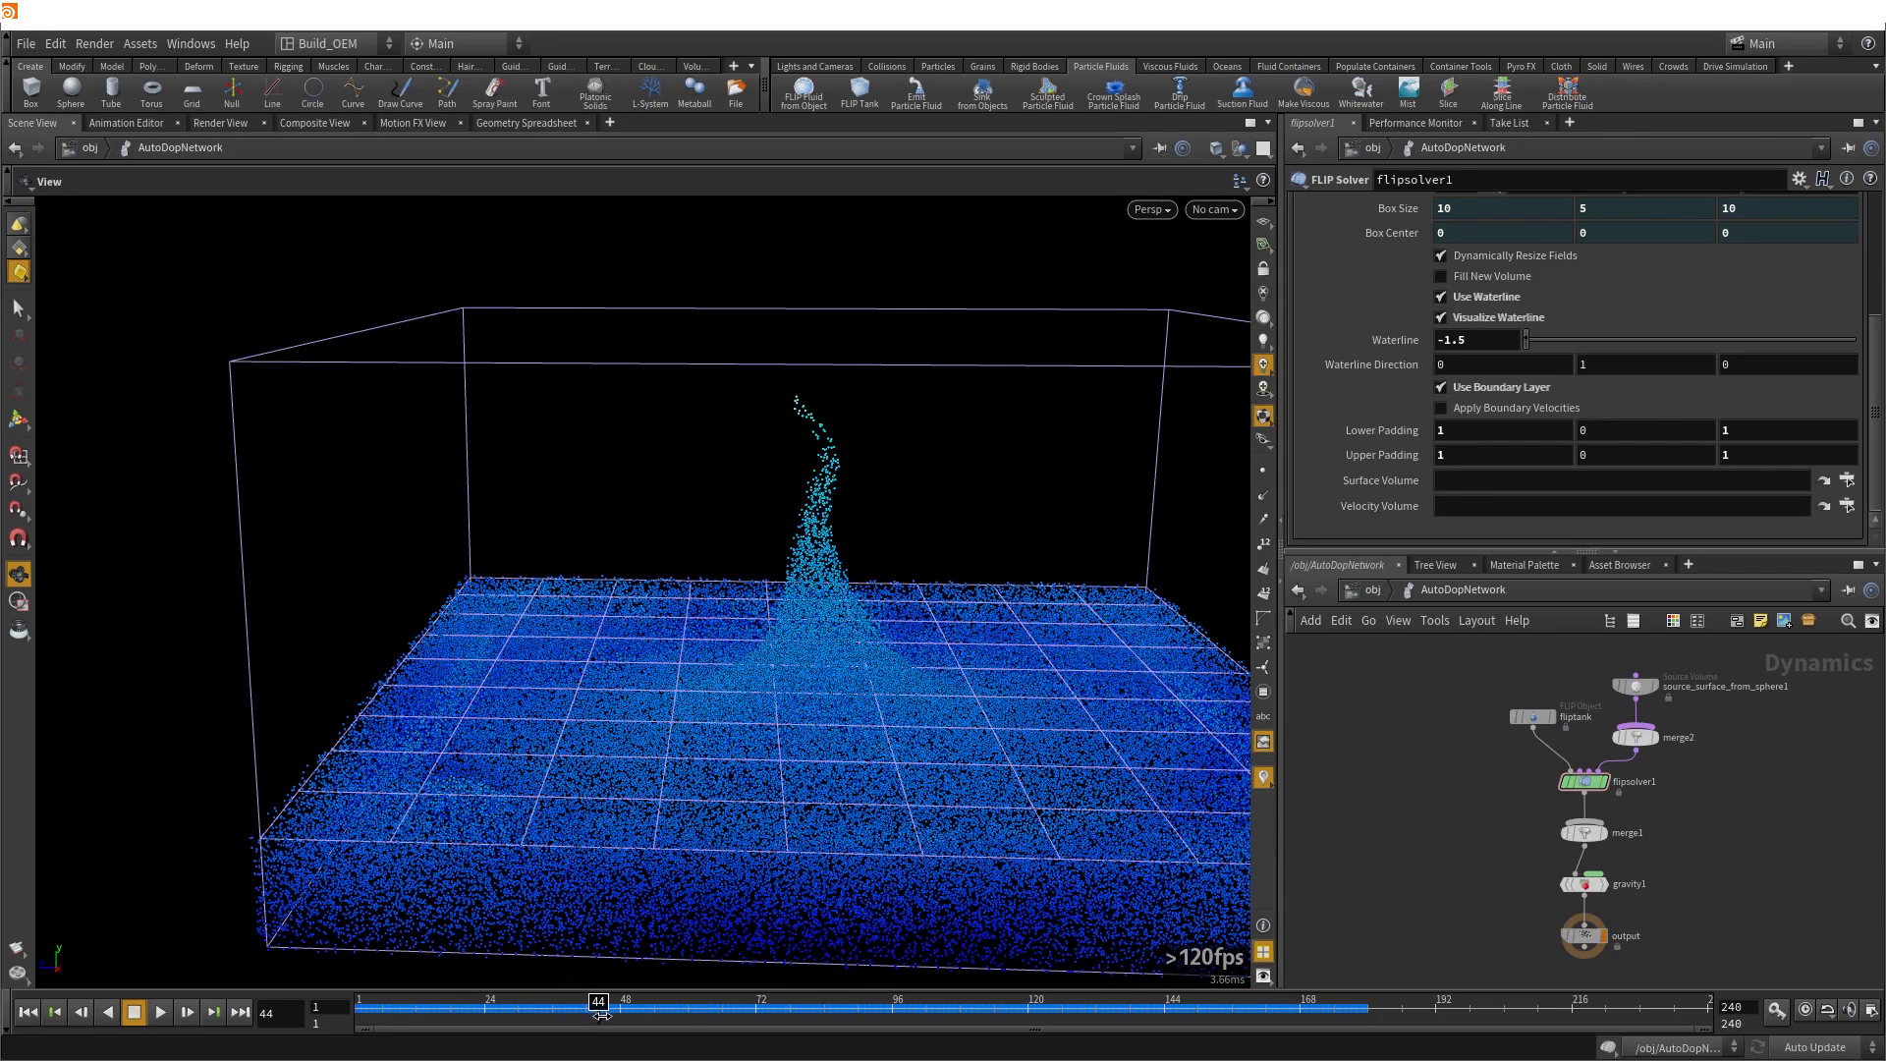
# Scrub the cached frames back and forth between about frame 45 and frame 171 to compare the splash with the calmer surface
pyautogui.moveTo(602, 1015)
pyautogui.mouseDown()
pyautogui.moveTo(746, 1002)
pyautogui.moveTo(658, 943)
pyautogui.mouseUp()
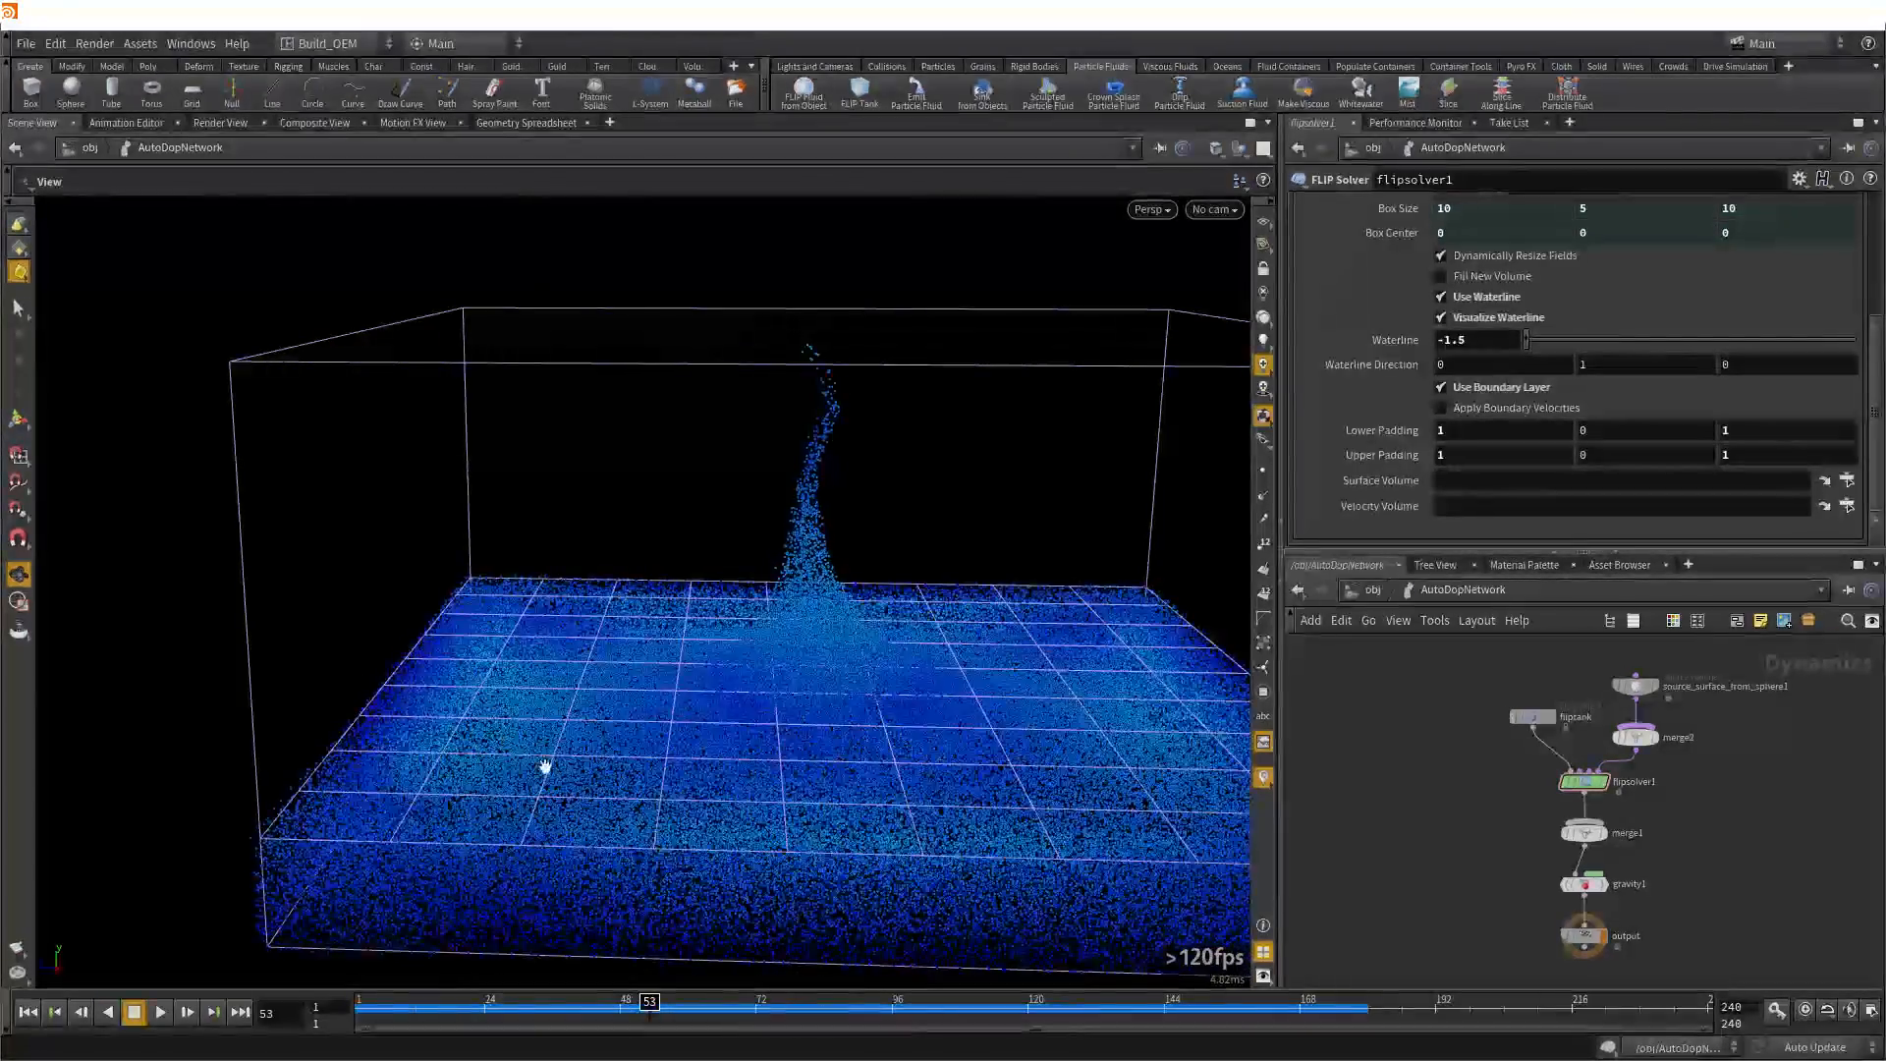
pyautogui.moveTo(663, 1018); pyautogui.dragTo(817, 998)
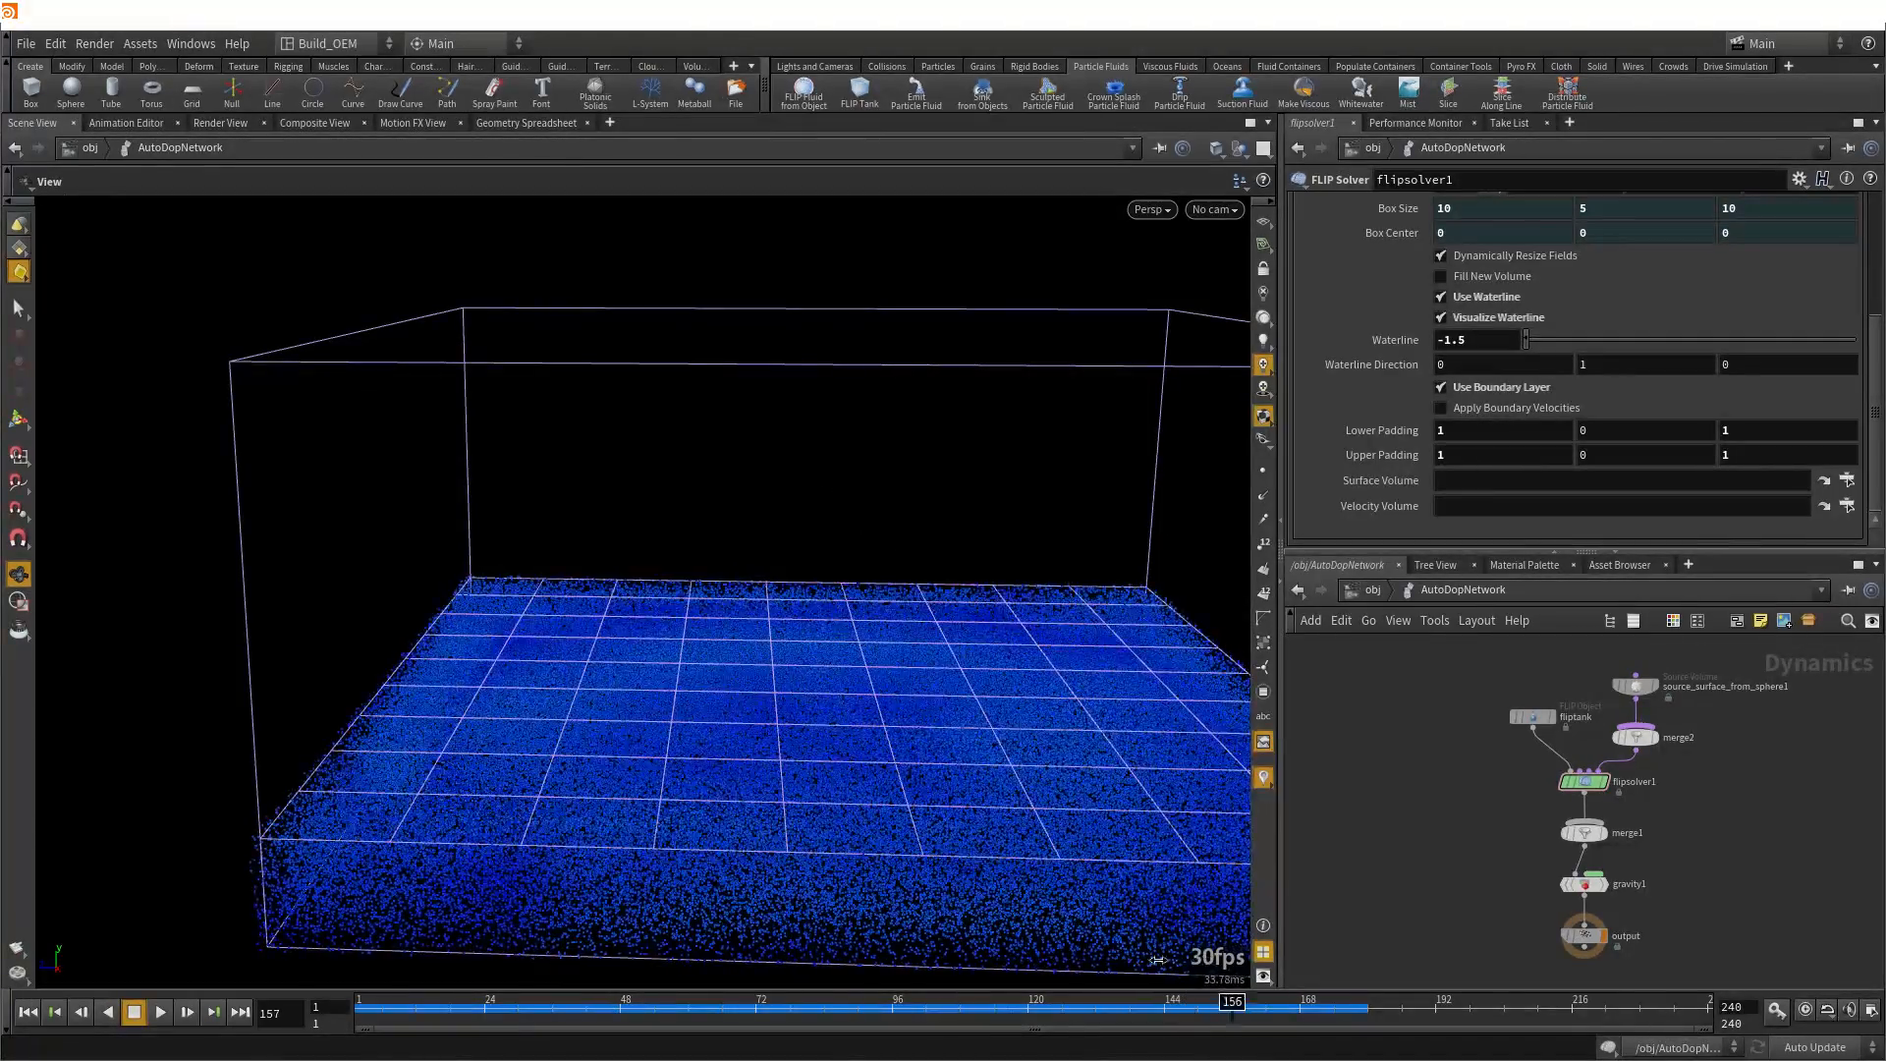
pyautogui.moveTo(1159, 959); pyautogui.dragTo(609, 973)
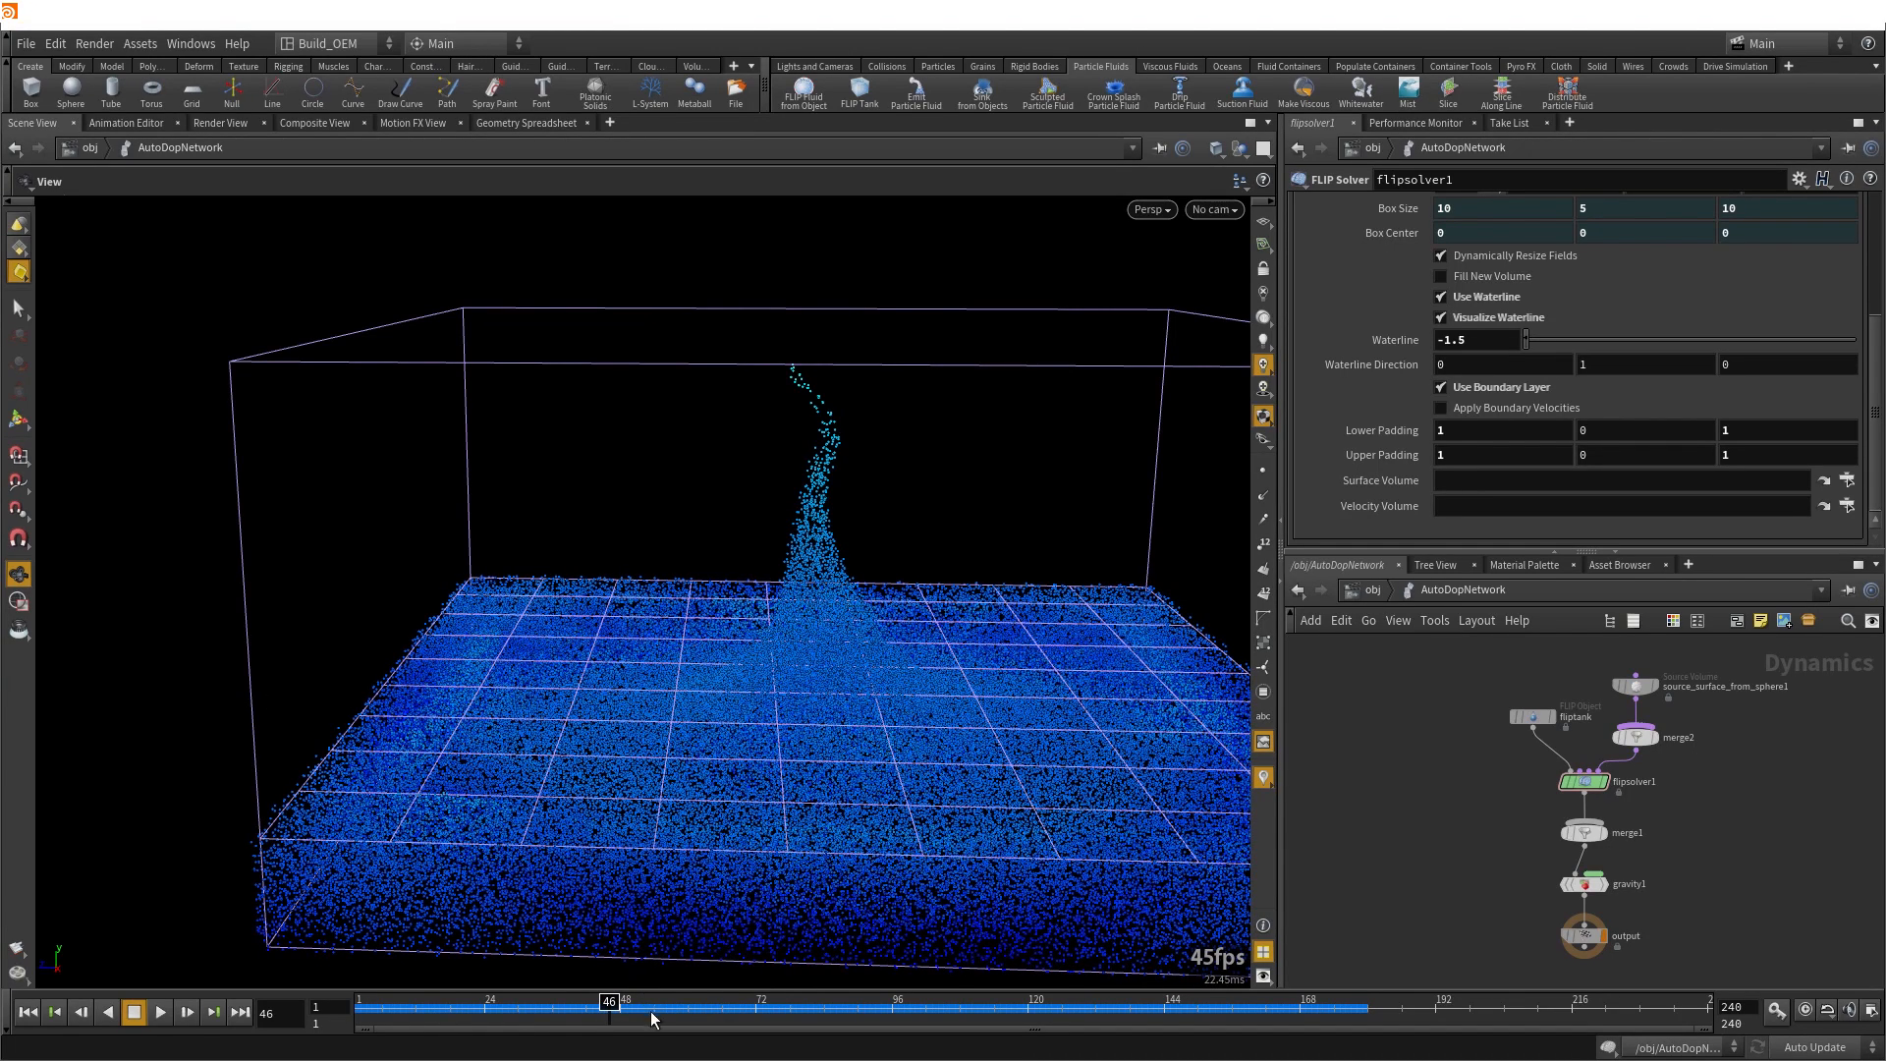
pyautogui.moveTo(652, 1015); pyautogui.dragTo(615, 1003)
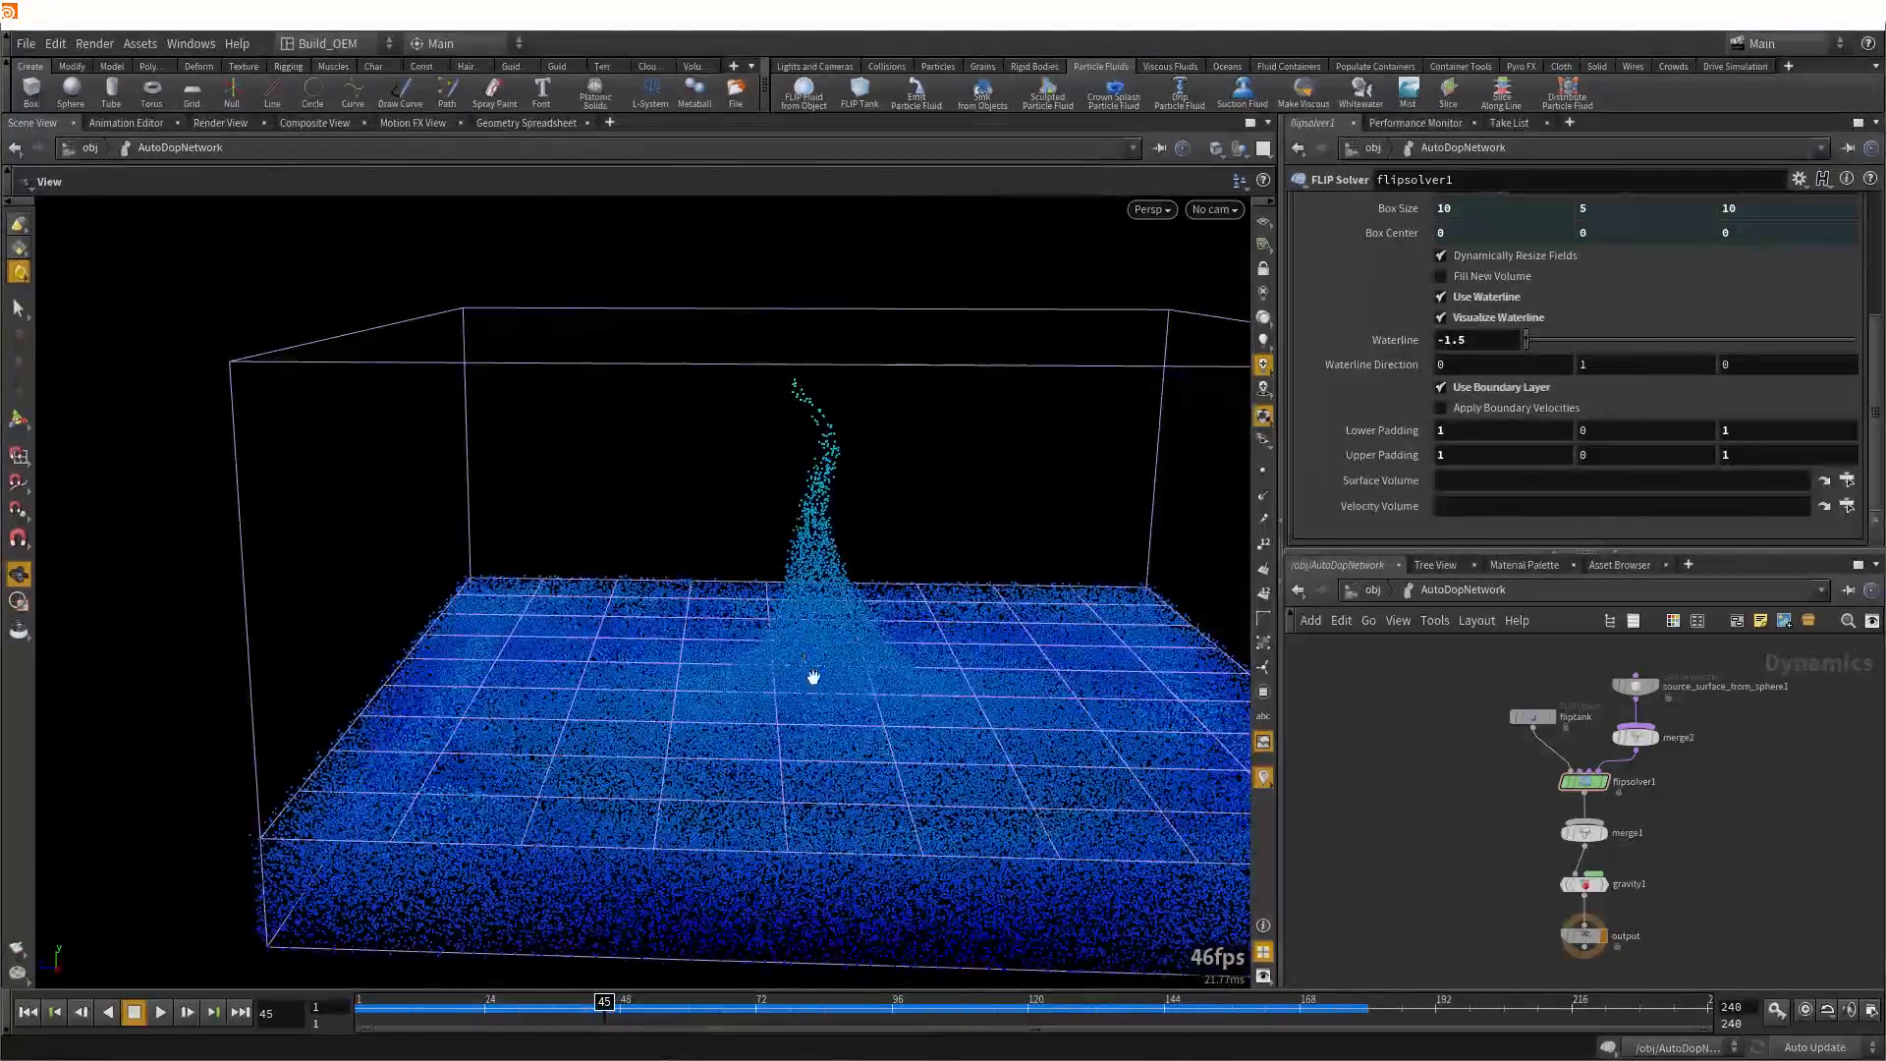
pyautogui.moveTo(496, 1006); pyautogui.dragTo(1235, 959)
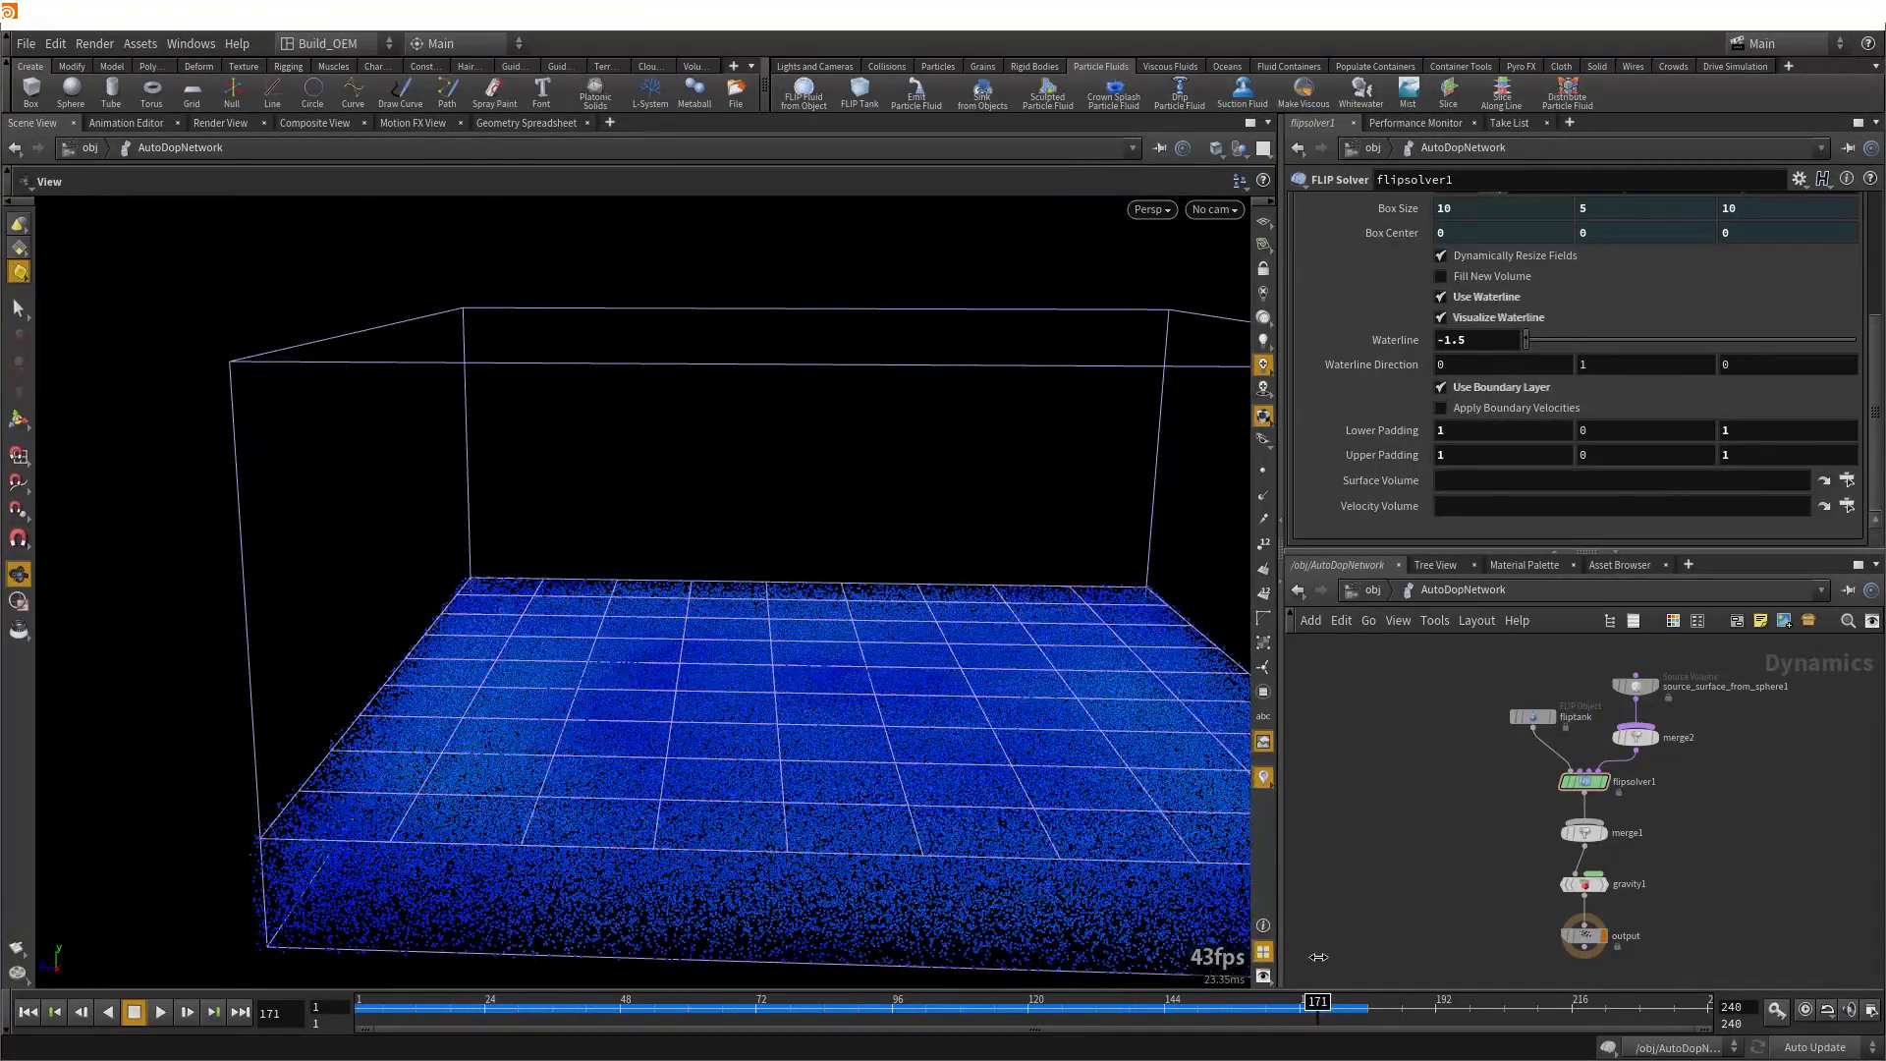
# Examine the fluid surface and tank walls at frame 172 from low and raised viewpoints
pyautogui.moveTo(800, 851); pyautogui.dragTo(772, 799)
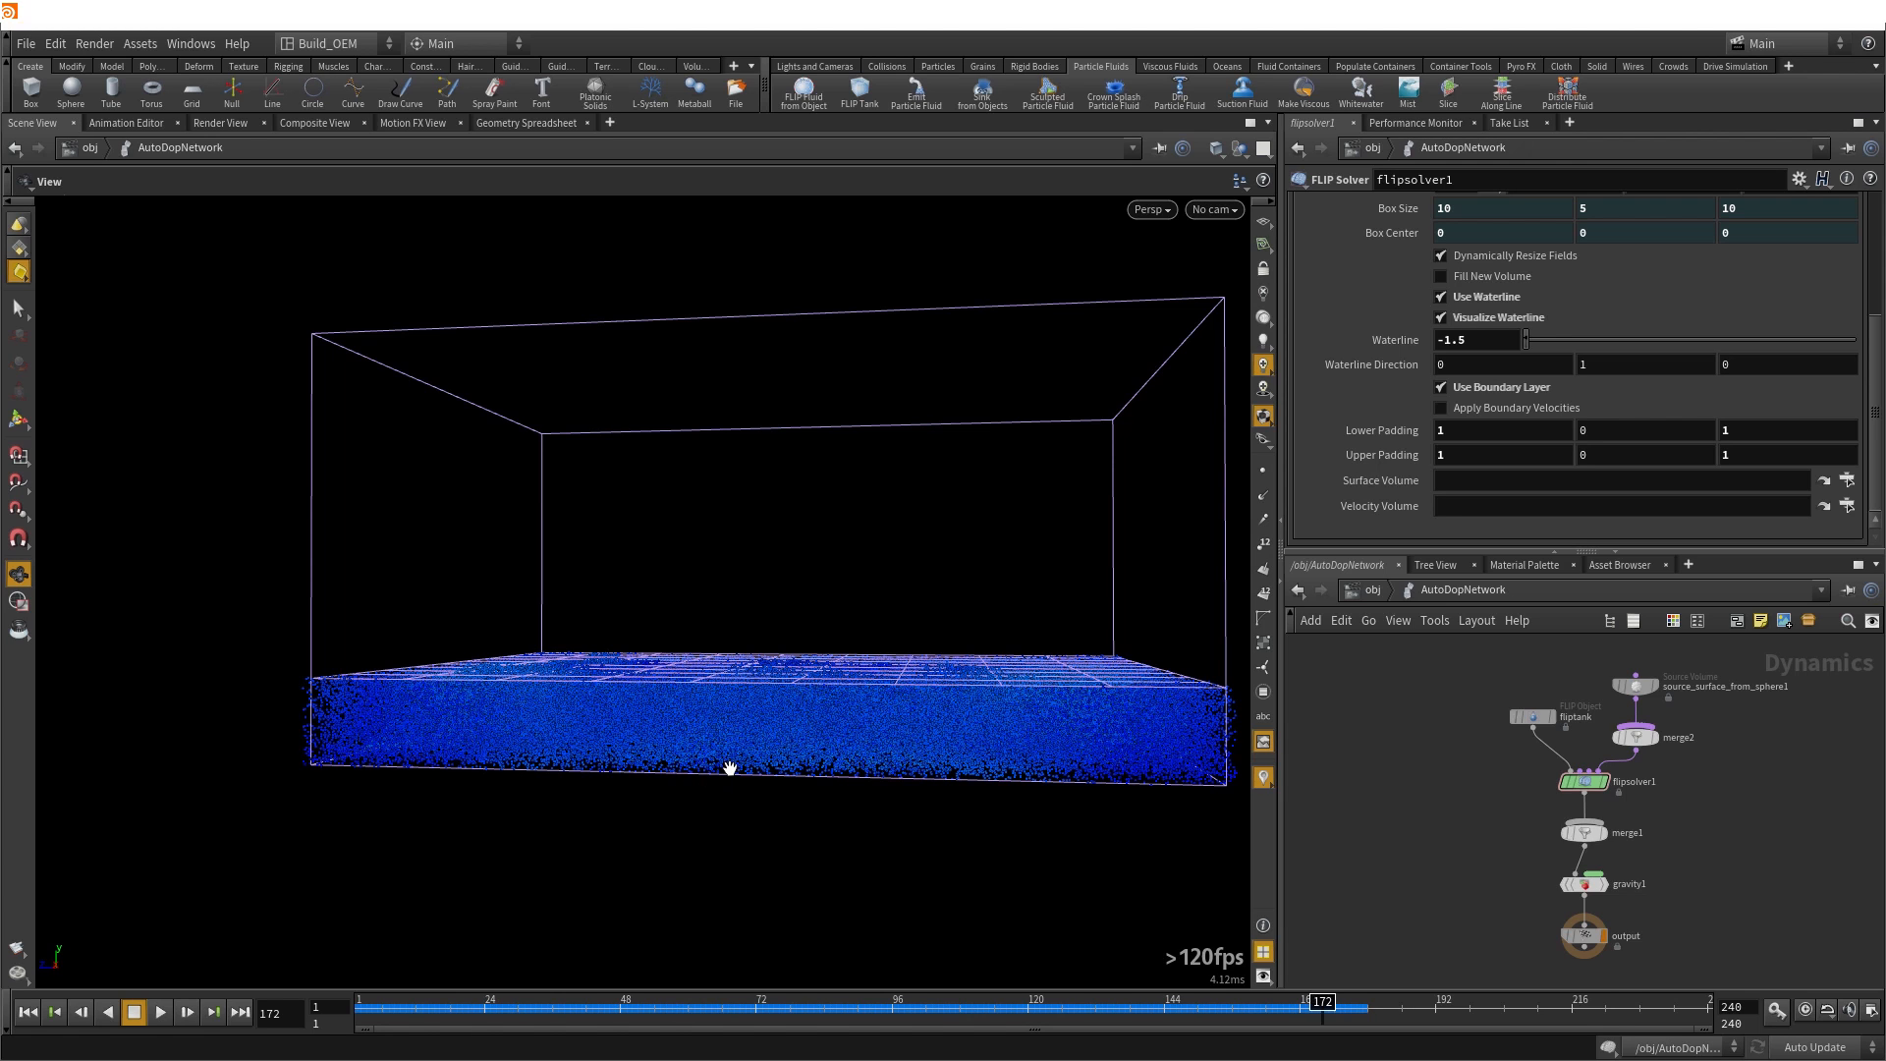
pyautogui.moveTo(770, 727); pyautogui.dragTo(747, 759)
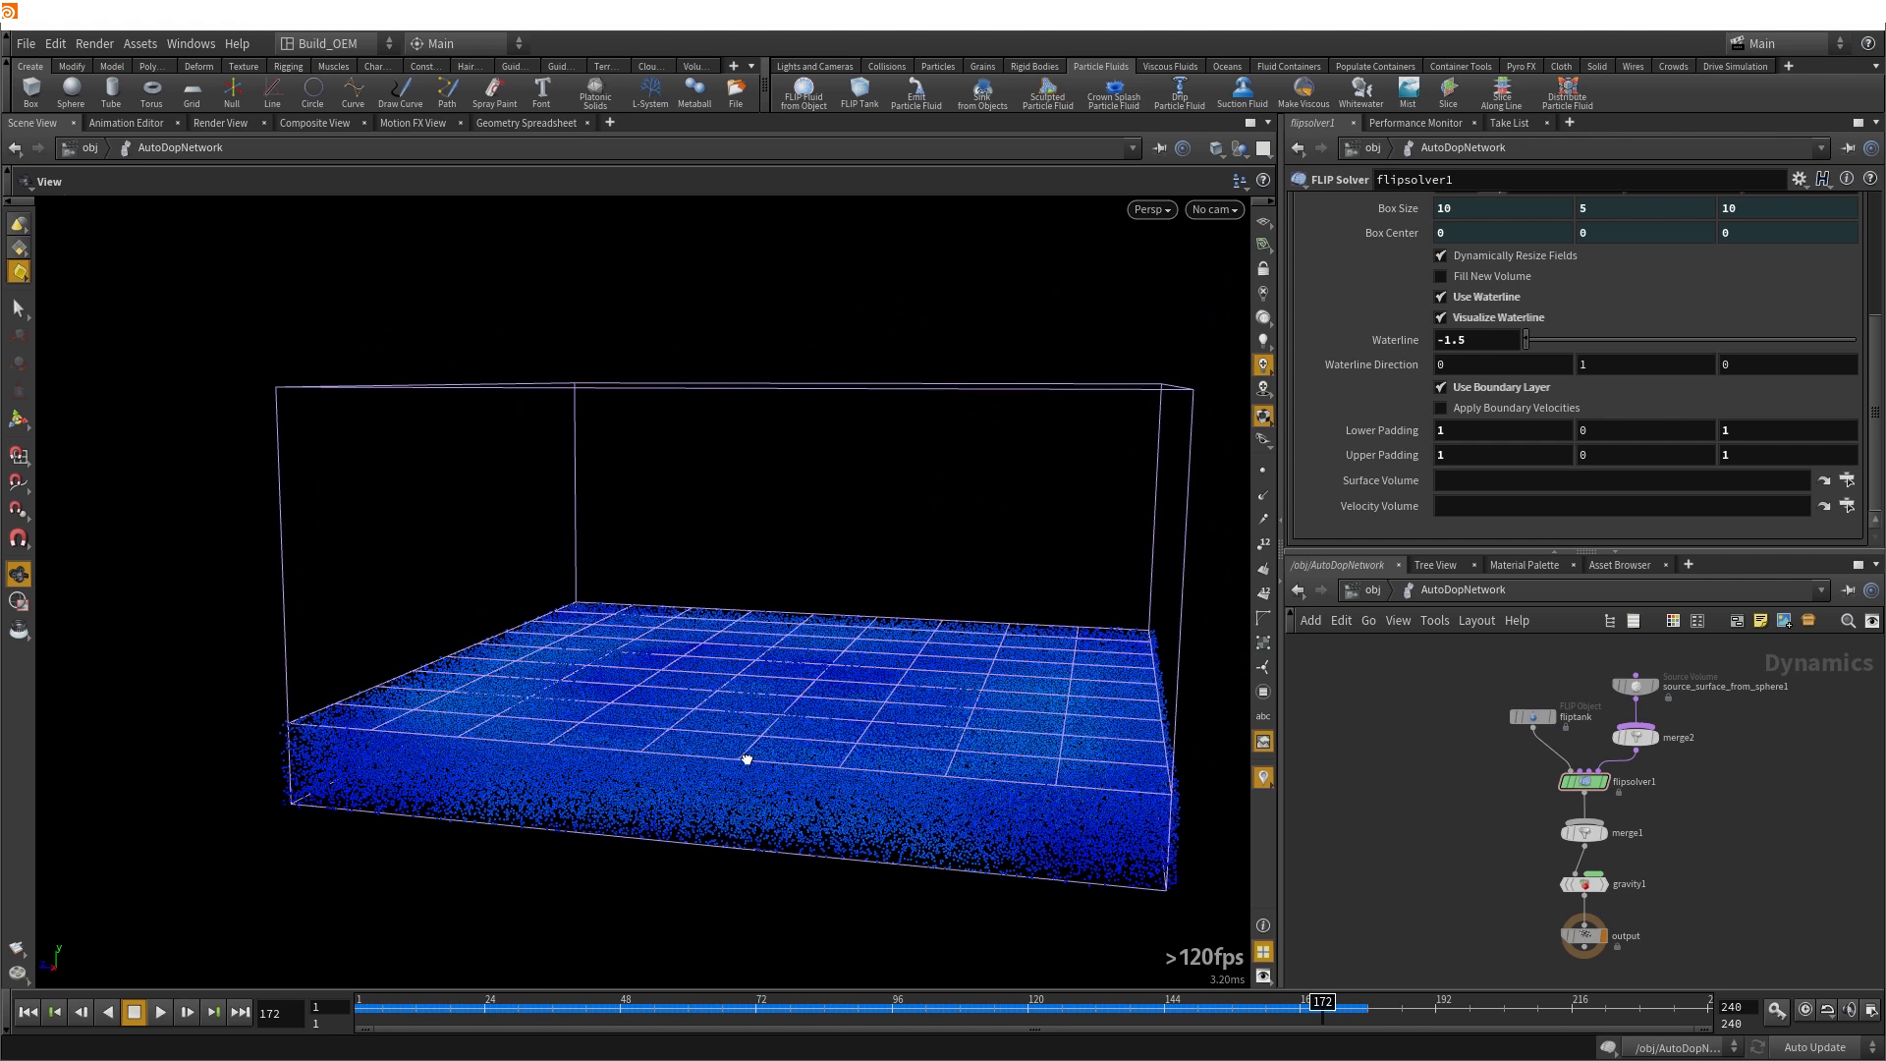
pyautogui.moveTo(747, 760); pyautogui.dragTo(780, 734)
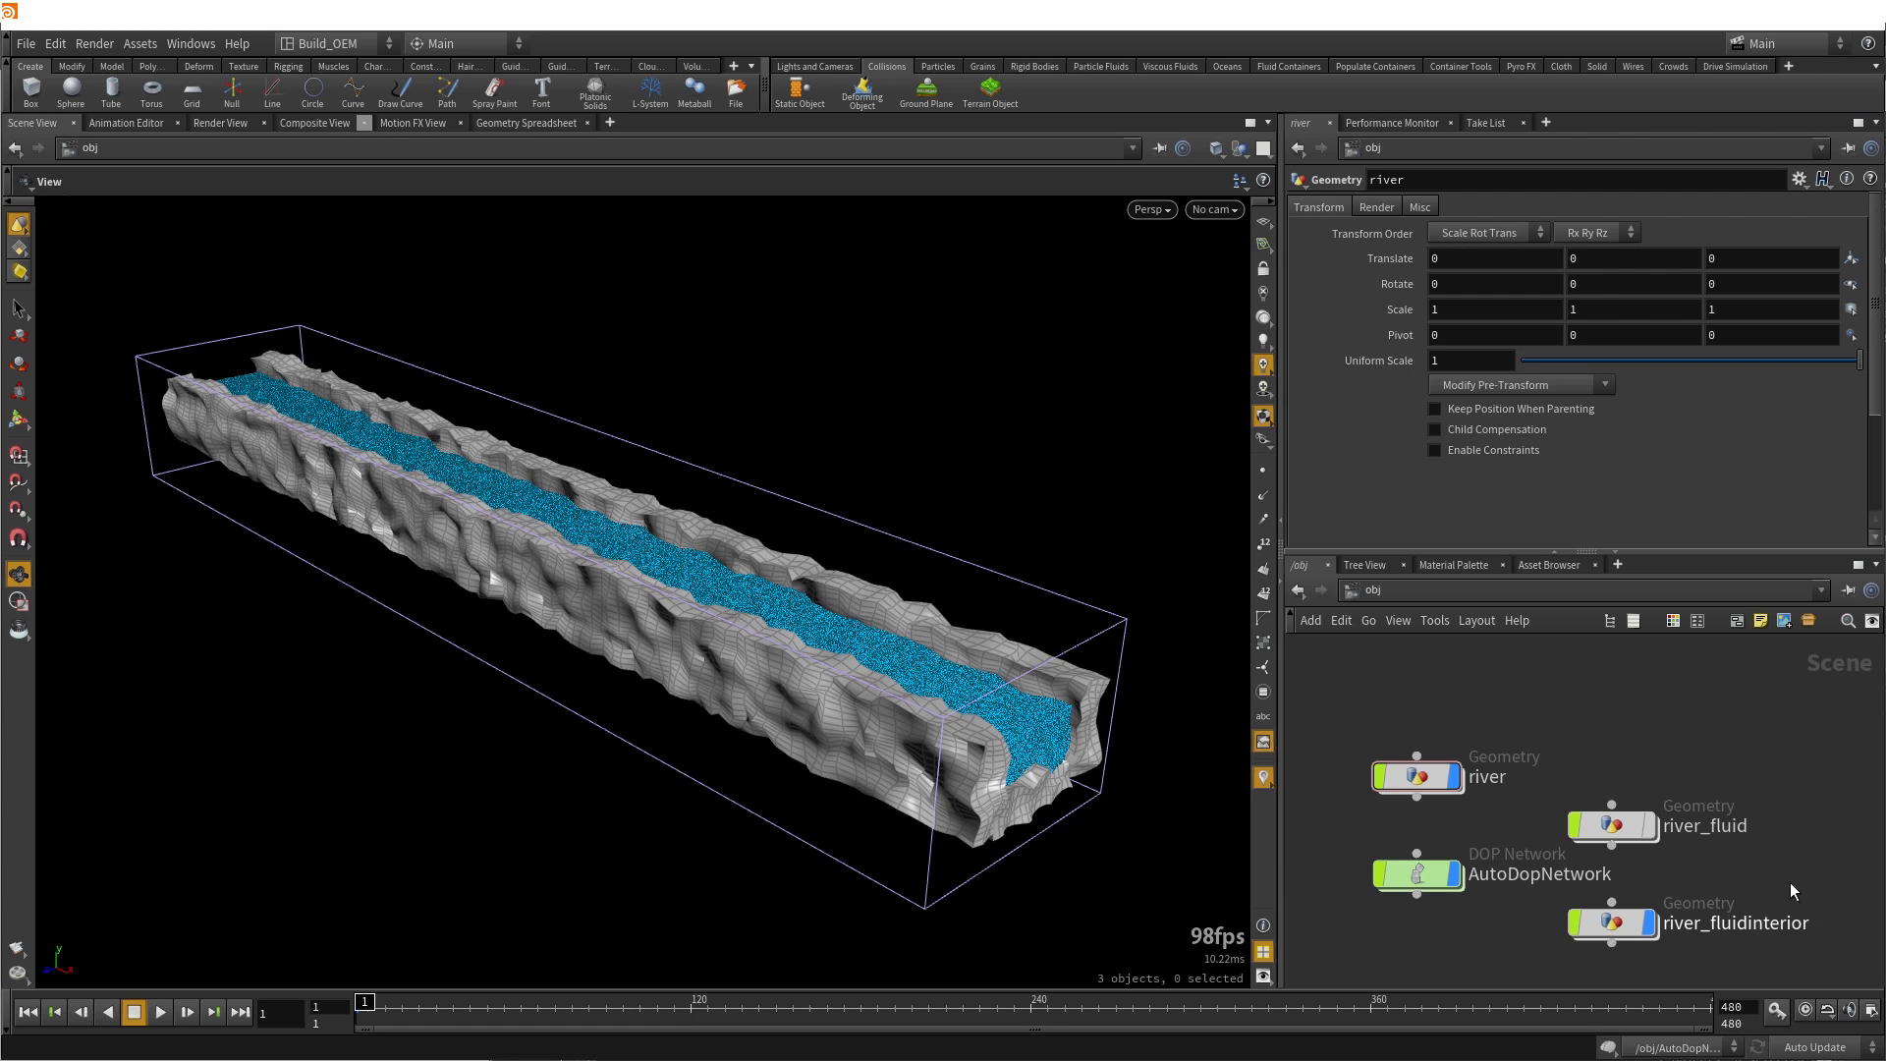
# Hide the AutoDopNetwork display in the river scene and open the river geometry network to view the riverbed mesh
pyautogui.doubleClick(1418, 778)
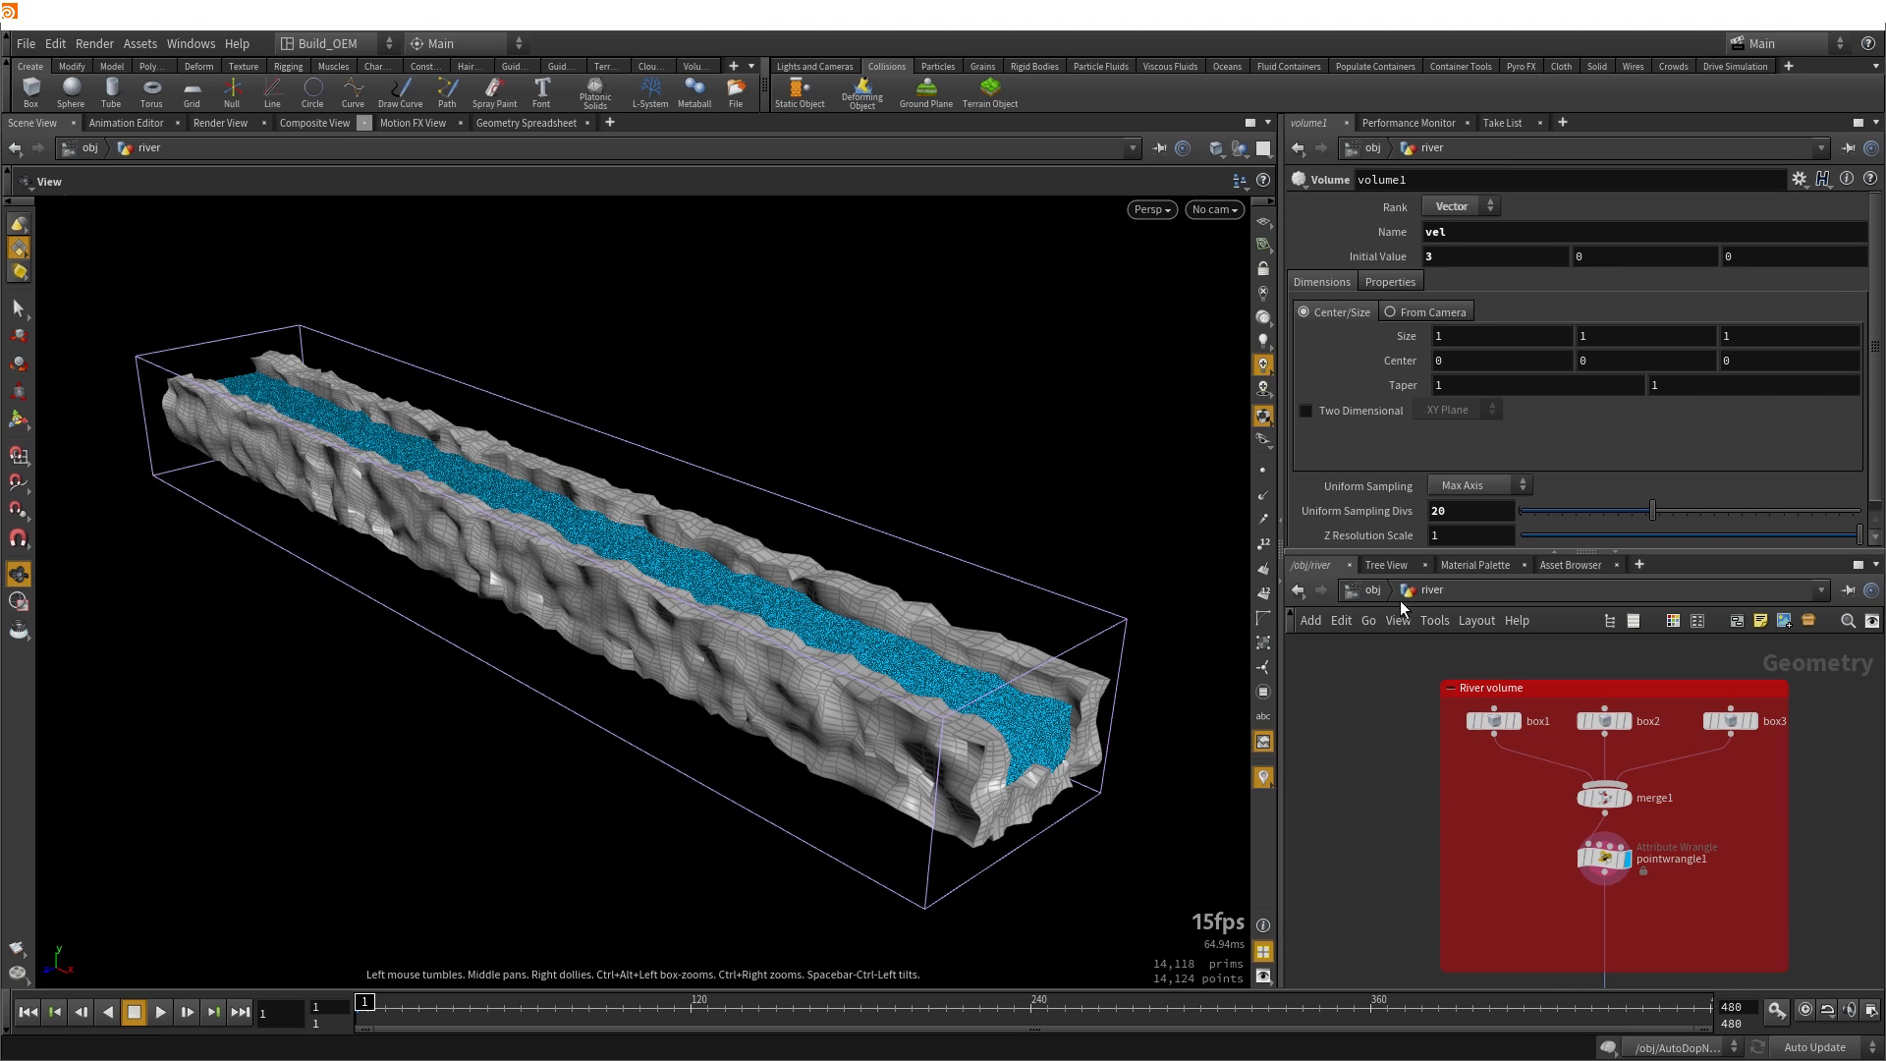
pyautogui.click(1359, 592)
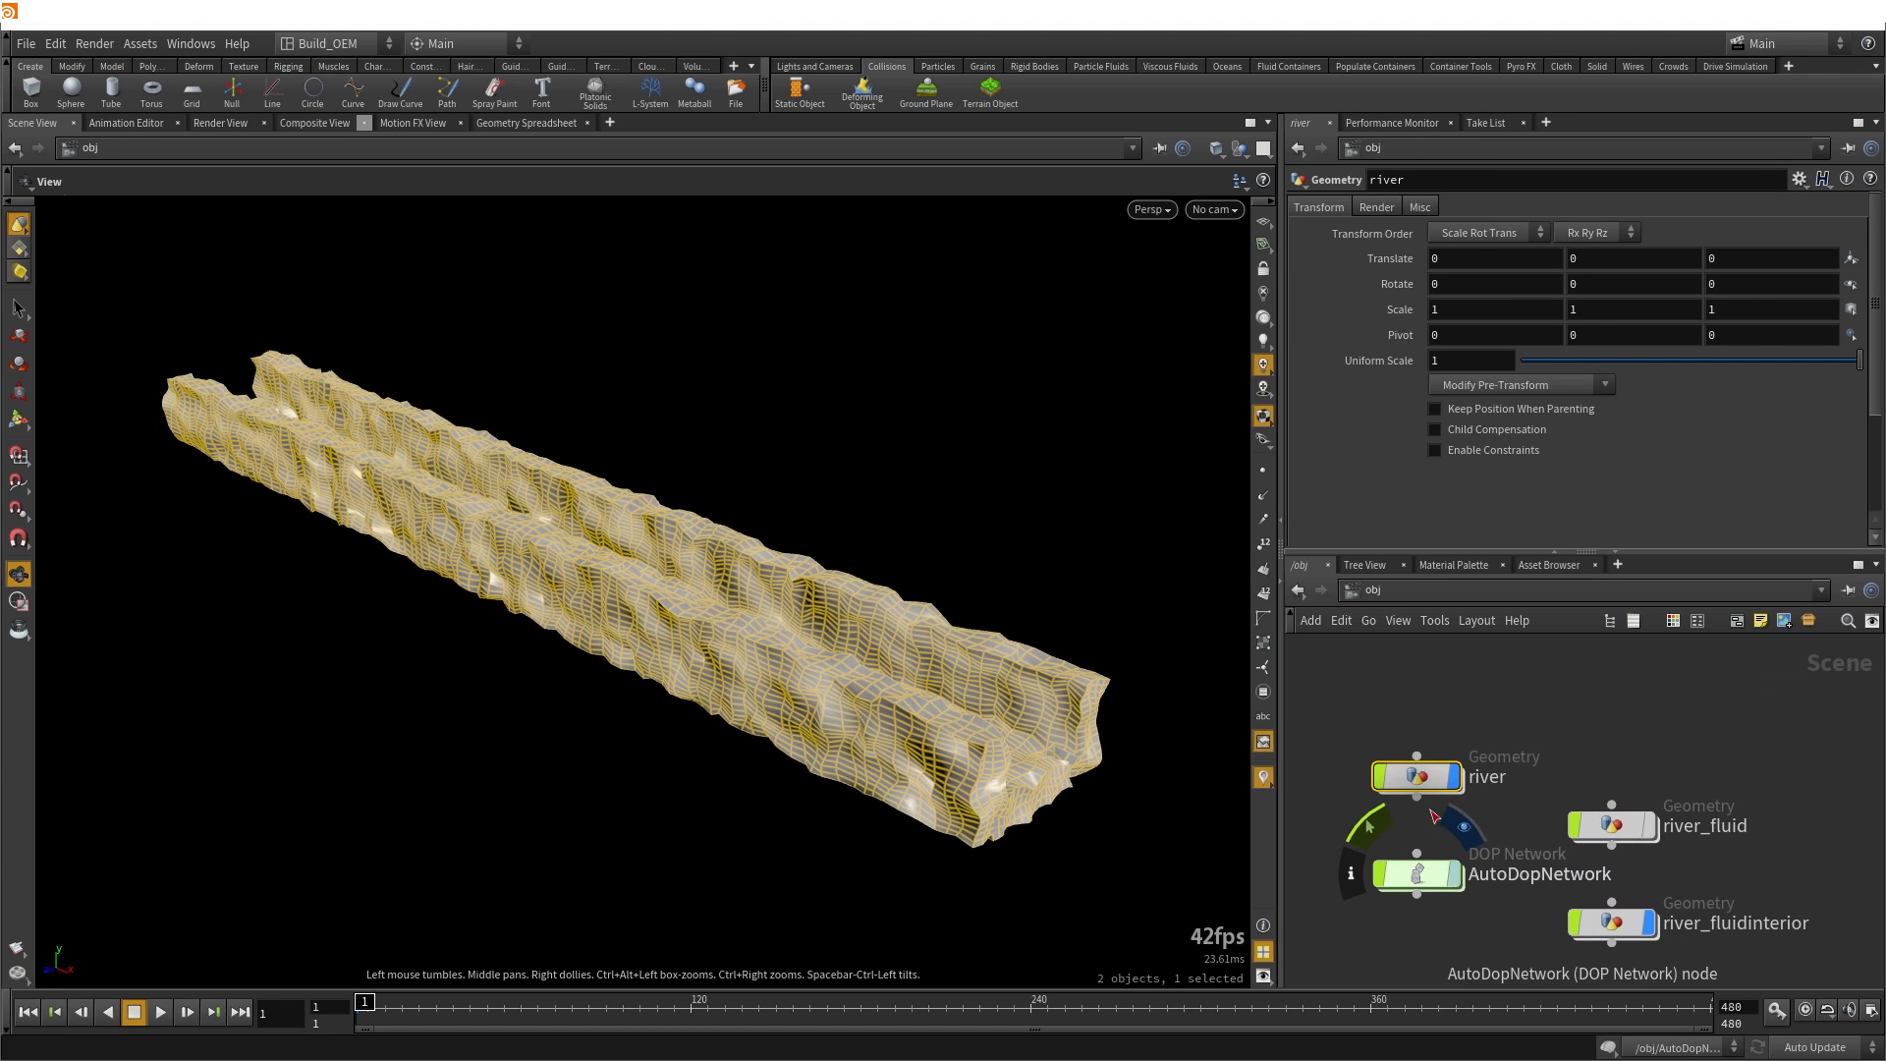
pyautogui.doubleClick(1417, 776)
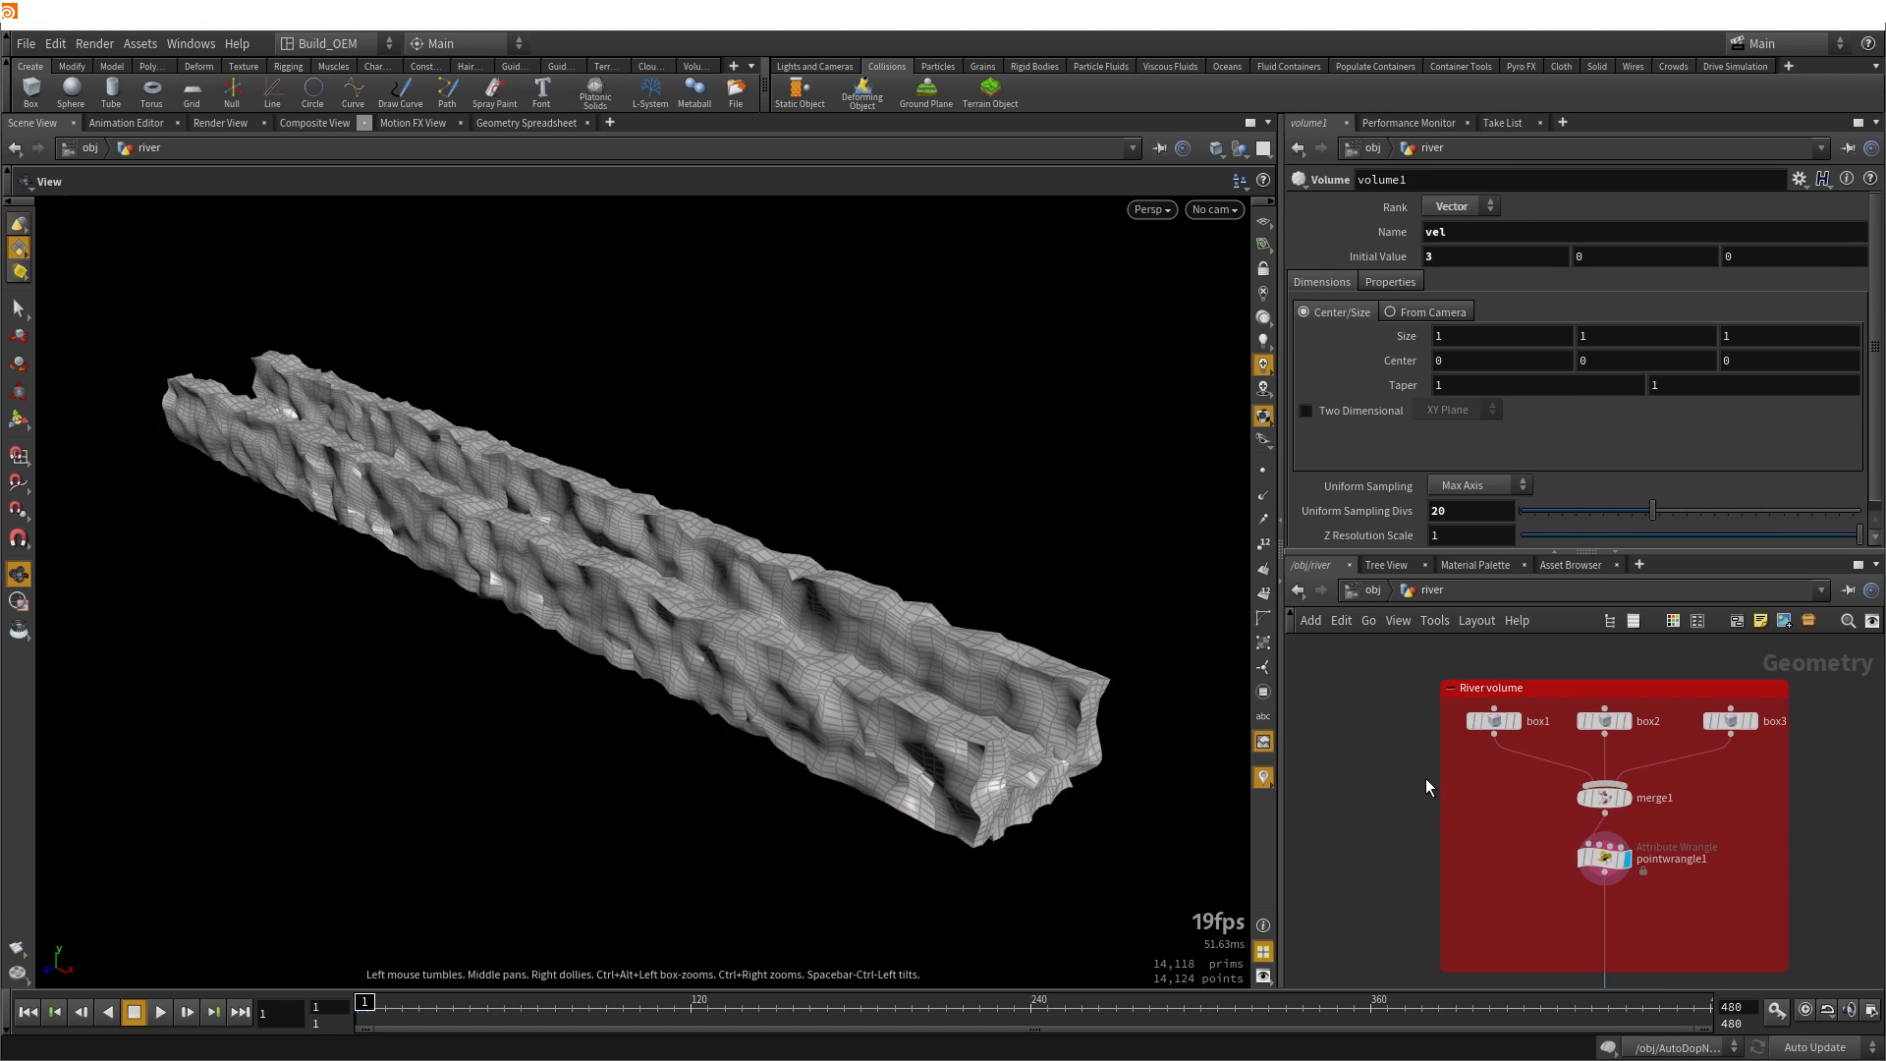
pyautogui.moveTo(1049, 757); pyautogui.dragTo(973, 775)
# Display the riverbed output of the River collision object group and inspect its collision volume
pyautogui.scroll(-4, 1350, 815)
pyautogui.moveTo(1344, 835); pyautogui.dragTo(1394, 703, button='middle')
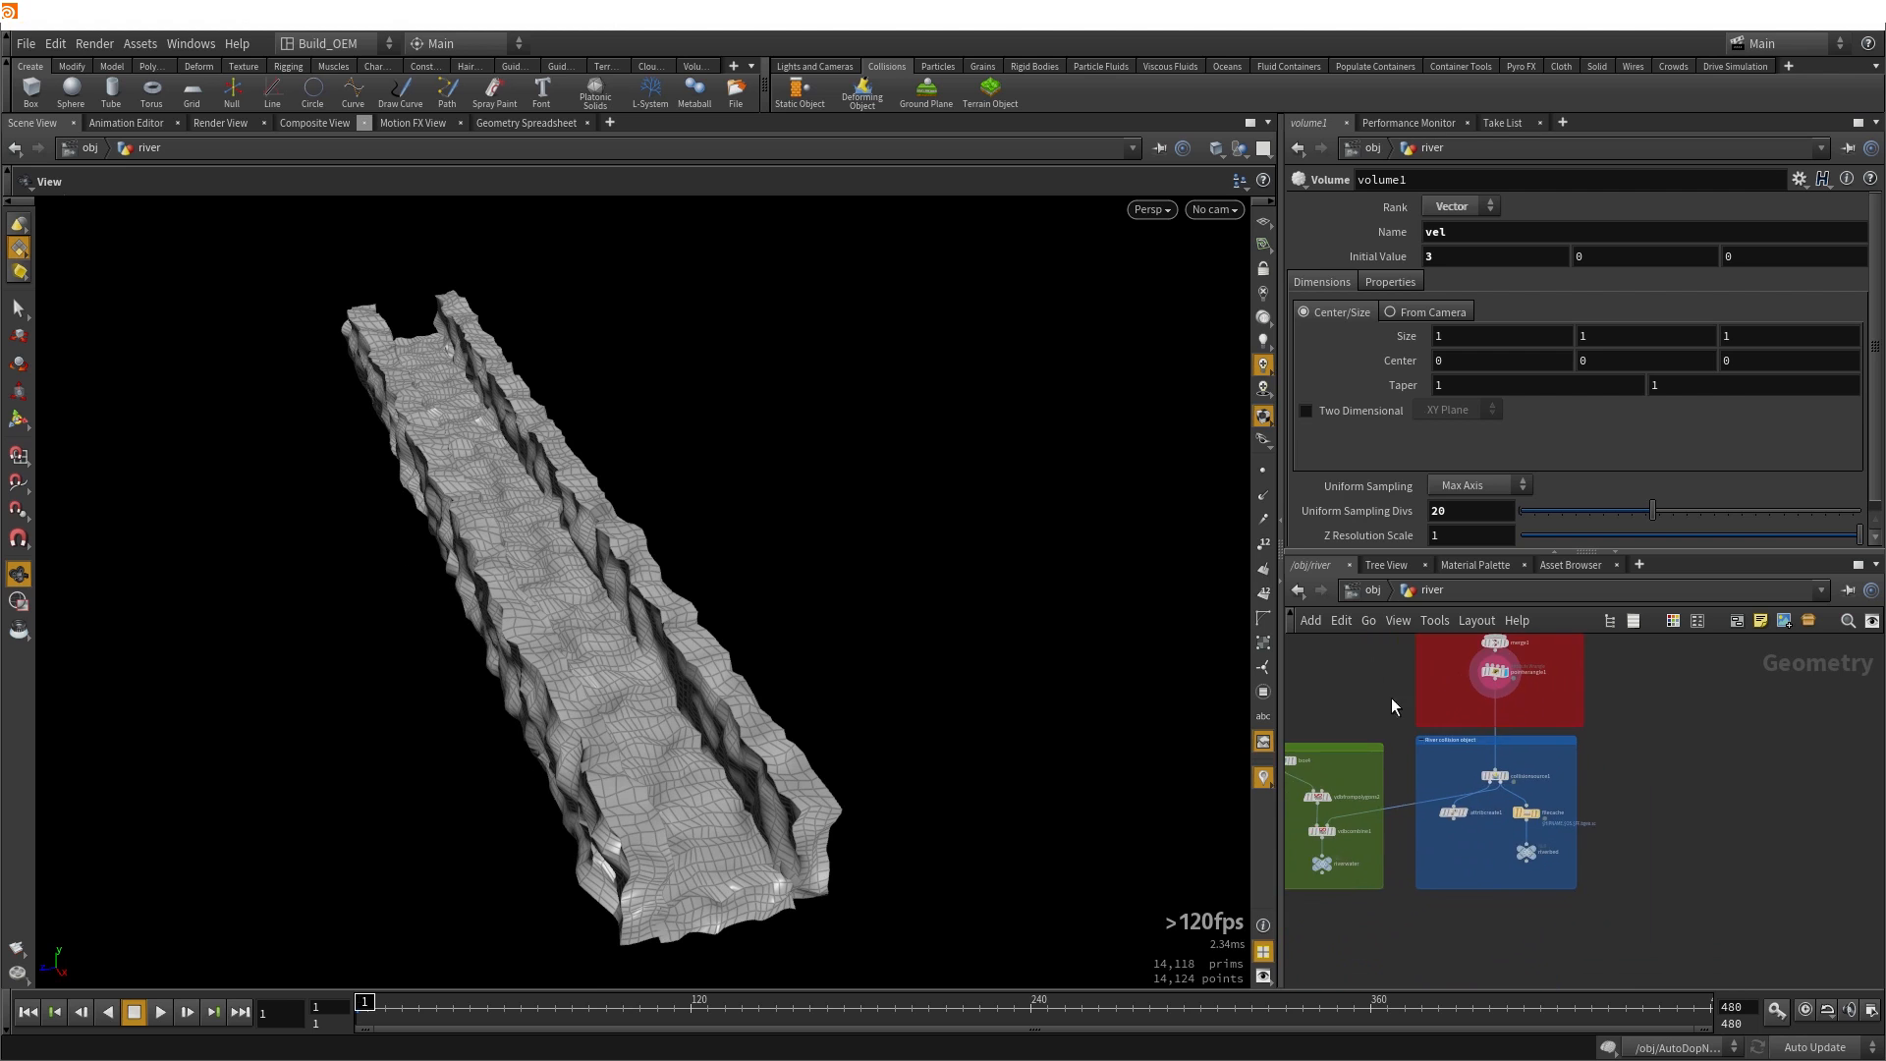
pyautogui.scroll(5, 1531, 837)
pyautogui.click(1538, 865)
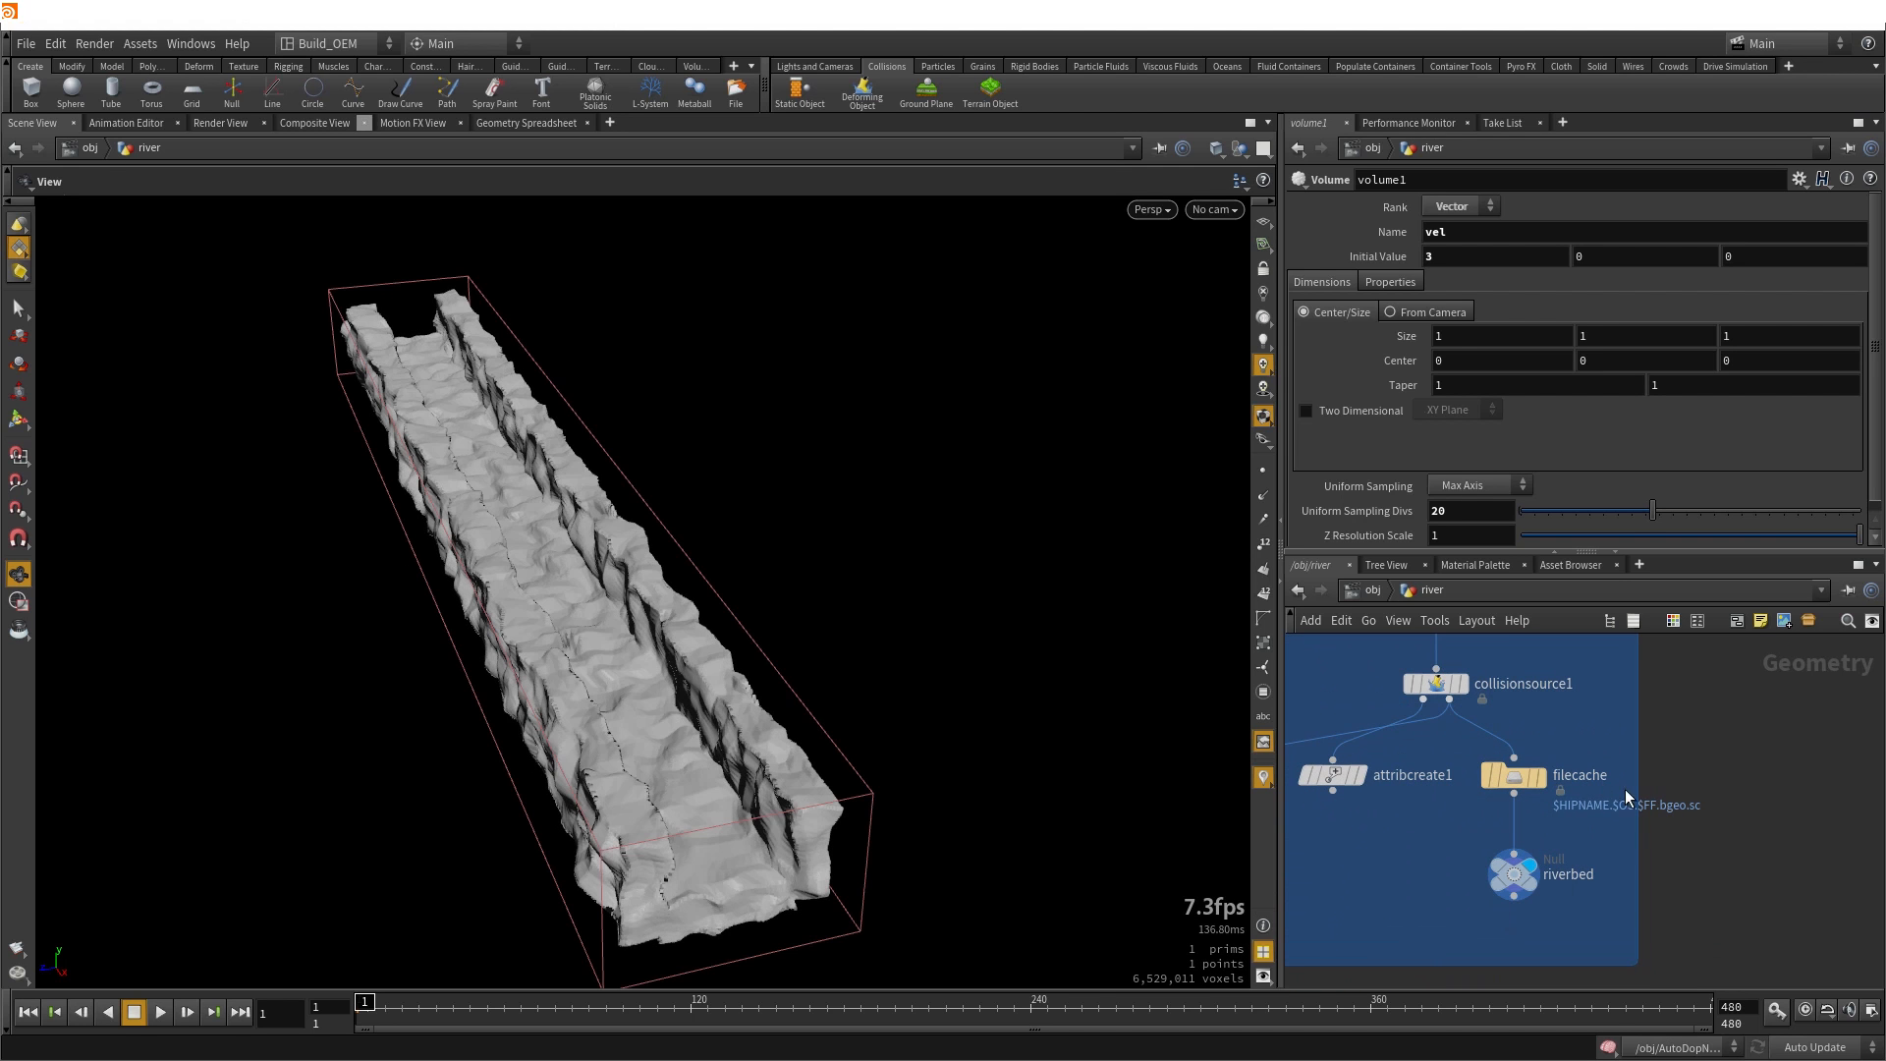
pyautogui.moveTo(1303, 734); pyautogui.dragTo(1501, 753, button='middle')
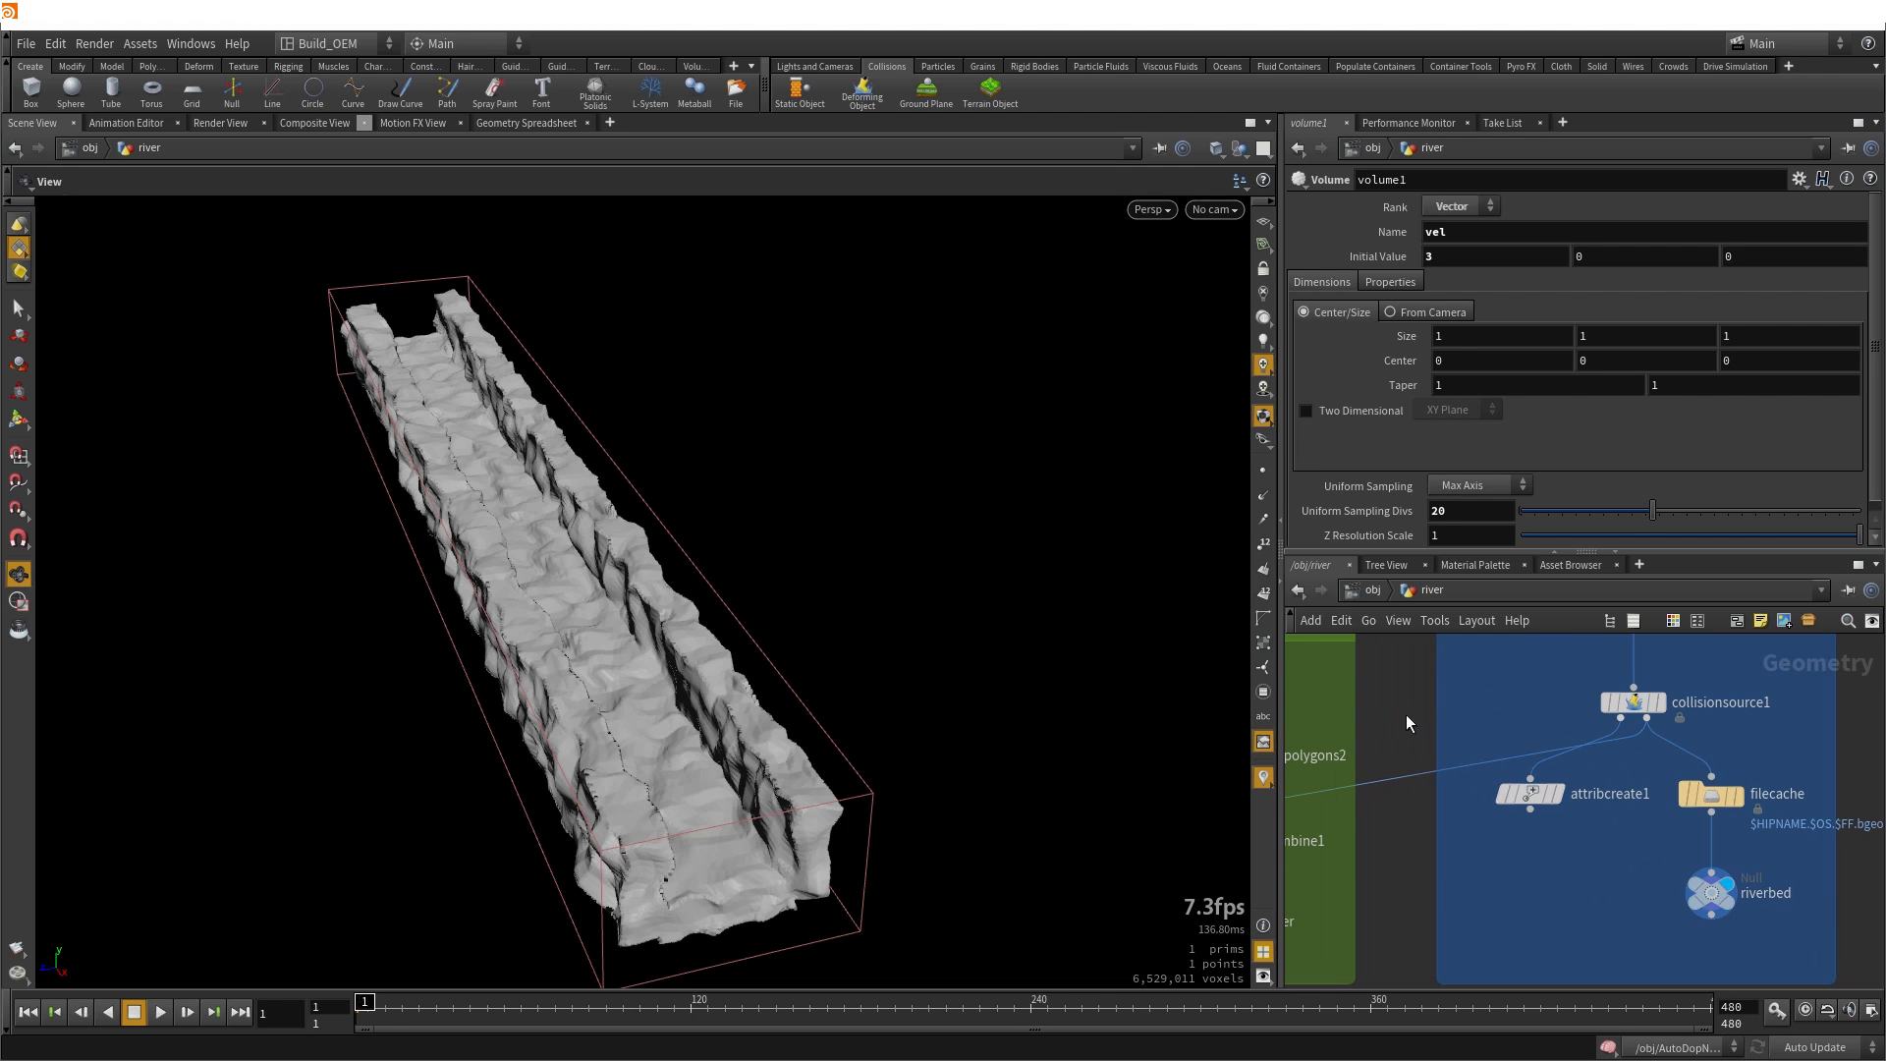
pyautogui.moveTo(650, 800); pyautogui.dragTo(668, 758)
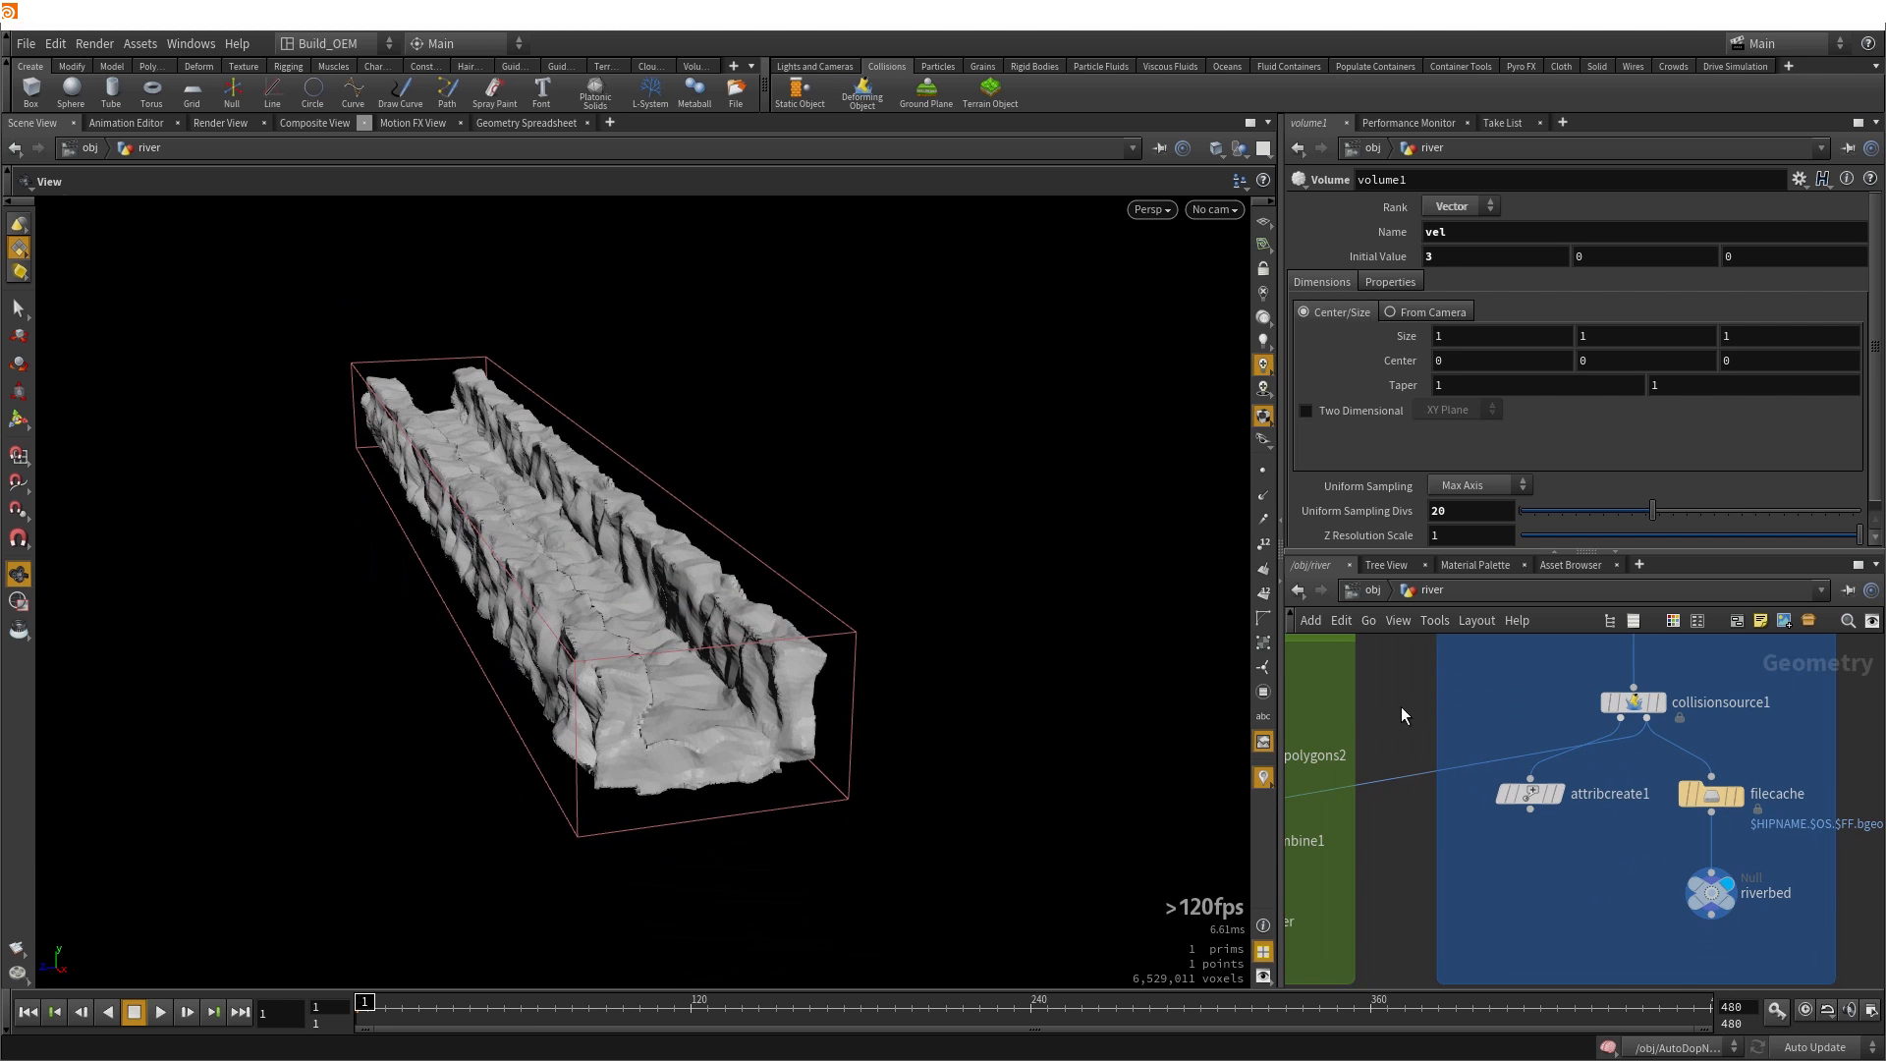
# Display the box4 node of the Boundary layer volumes group in the viewport
pyautogui.moveTo(1402, 709); pyautogui.dragTo(1738, 732, button='middle')
pyautogui.moveTo(551, 548); pyautogui.dragTo(500, 464)
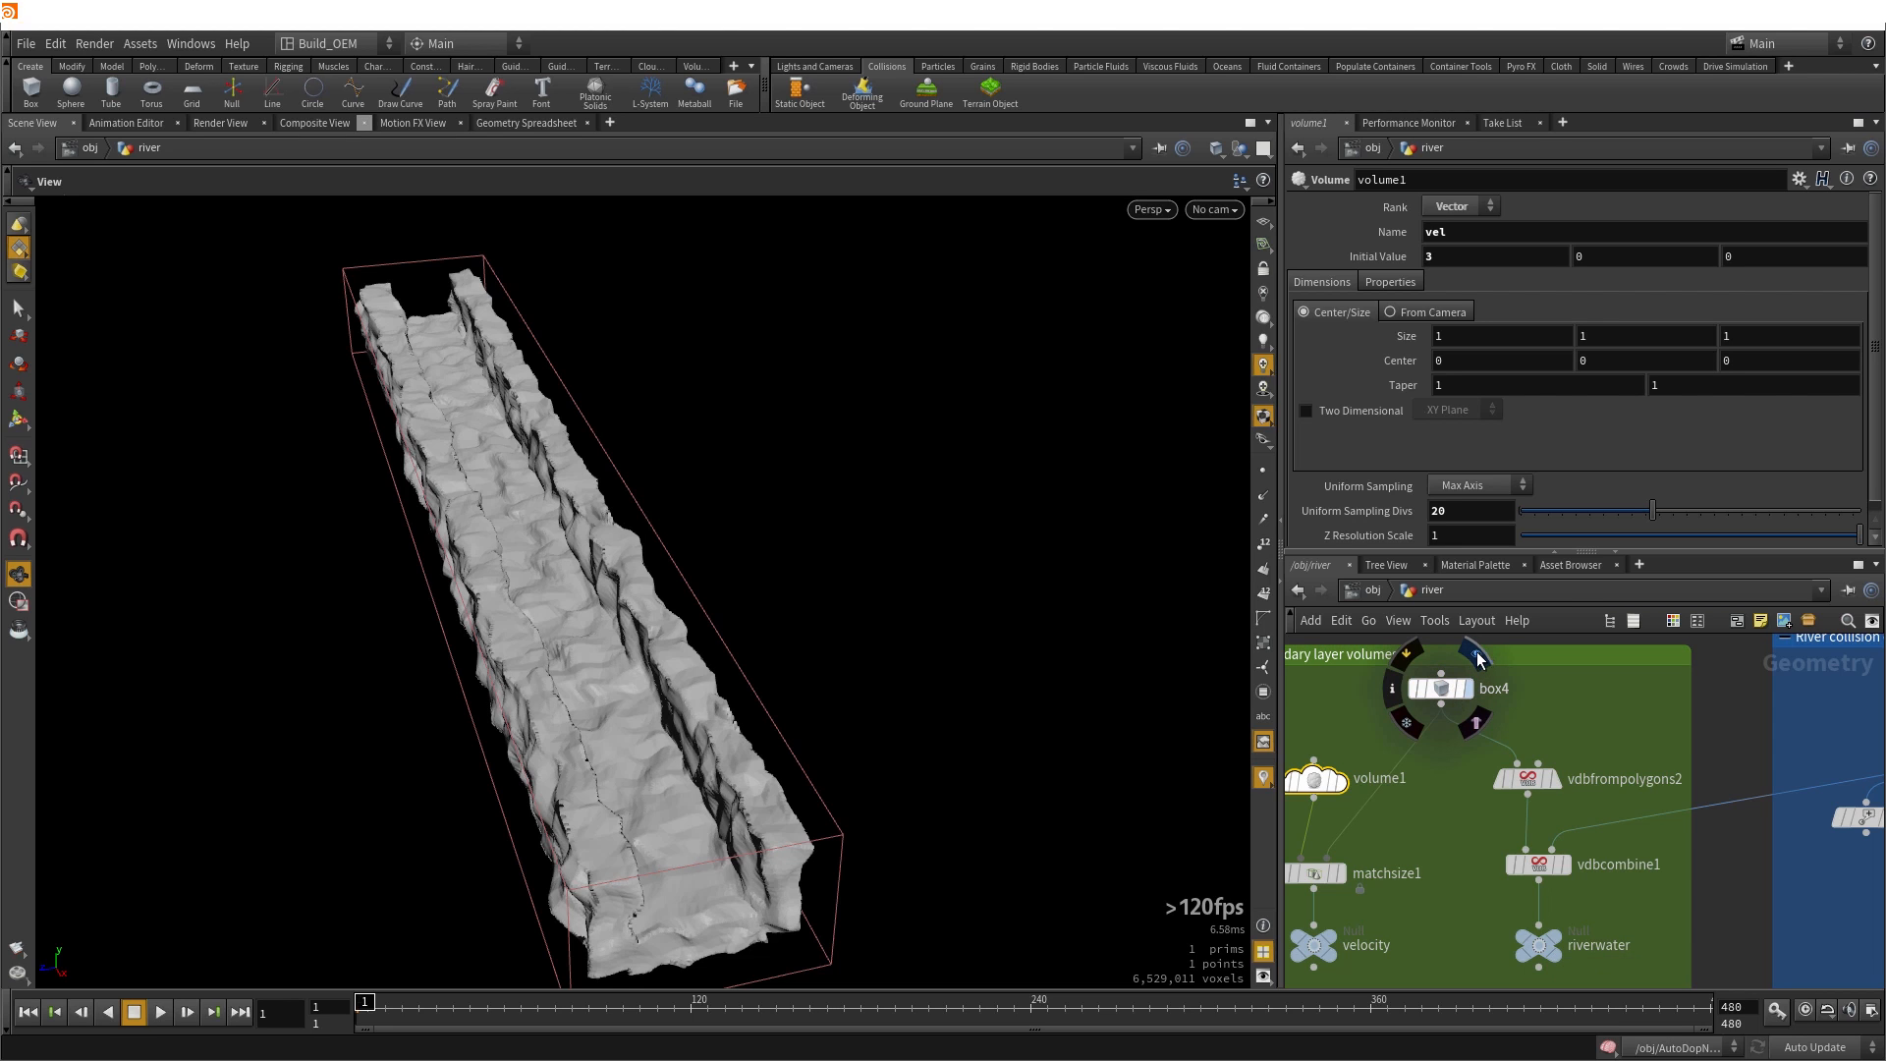
pyautogui.click(1468, 688)
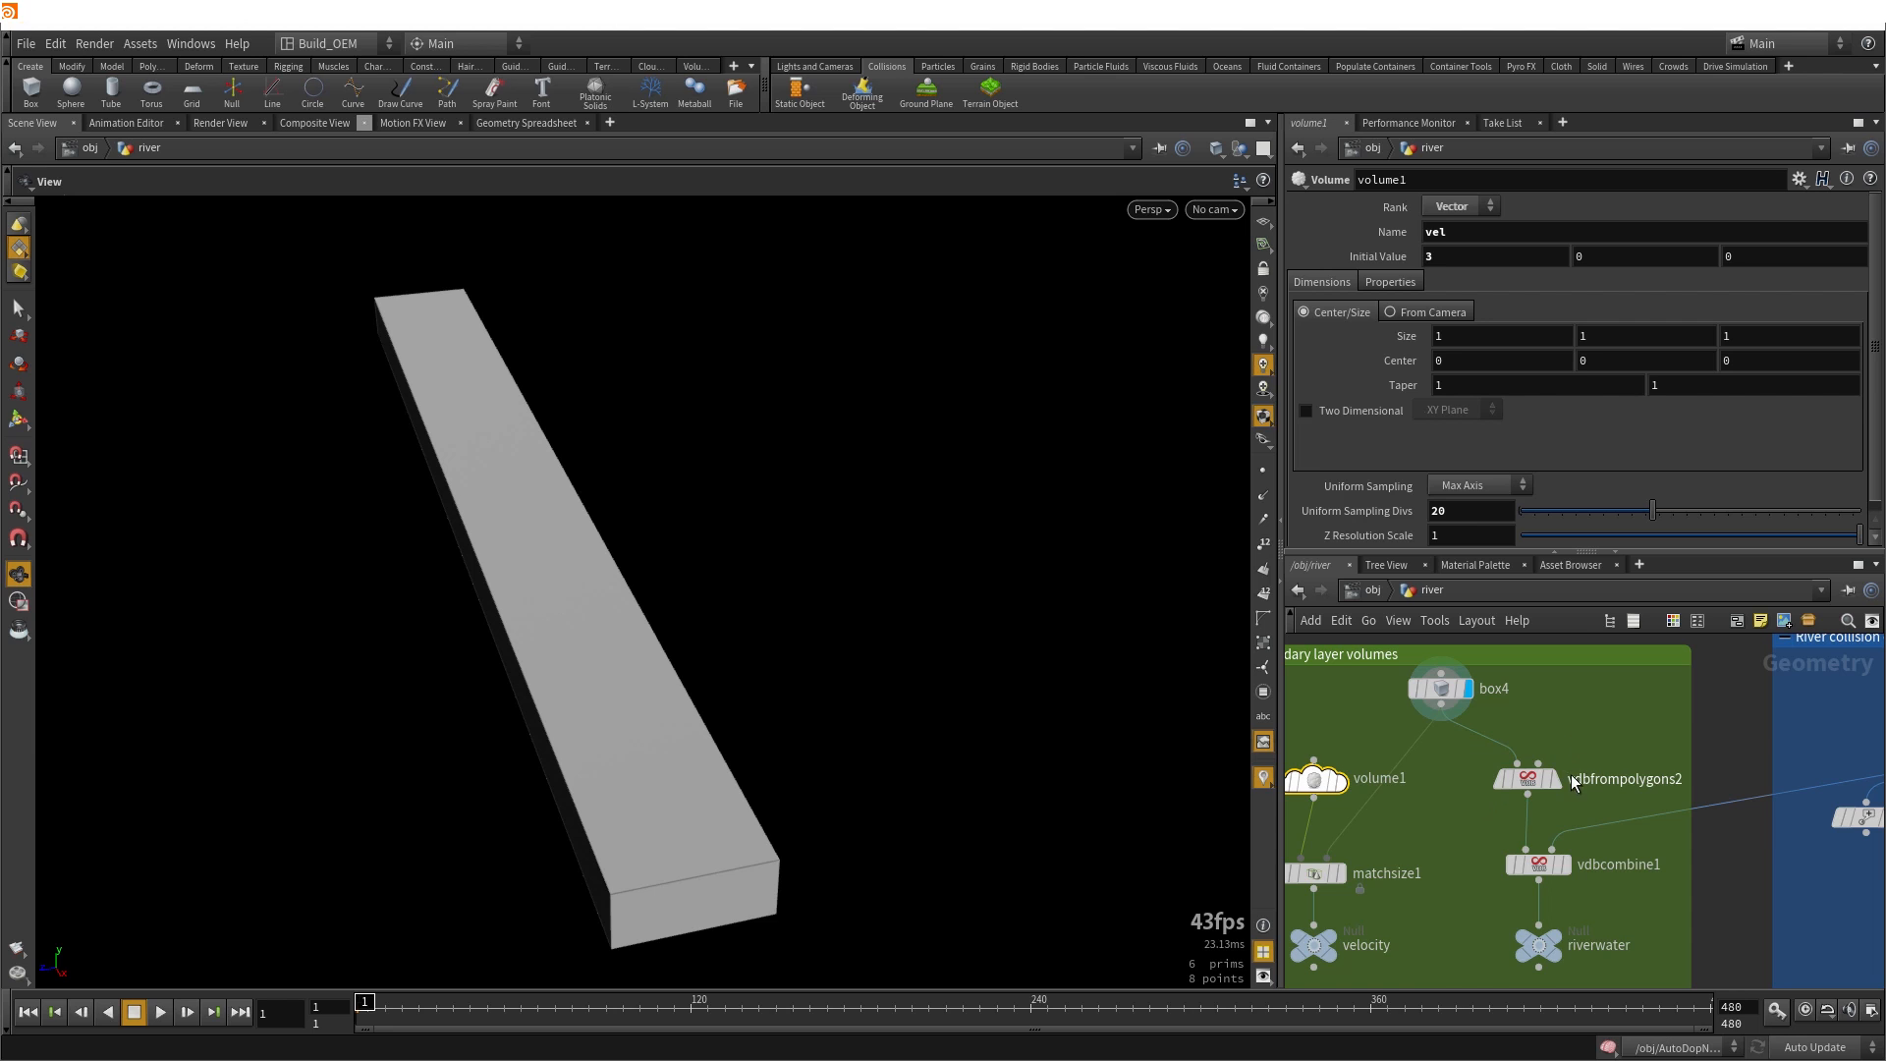
# Review the vdbfrompolygons2 and vdbcombine1 settings and display the river-shaped water volume through to the riverwater output
pyautogui.click(1535, 781)
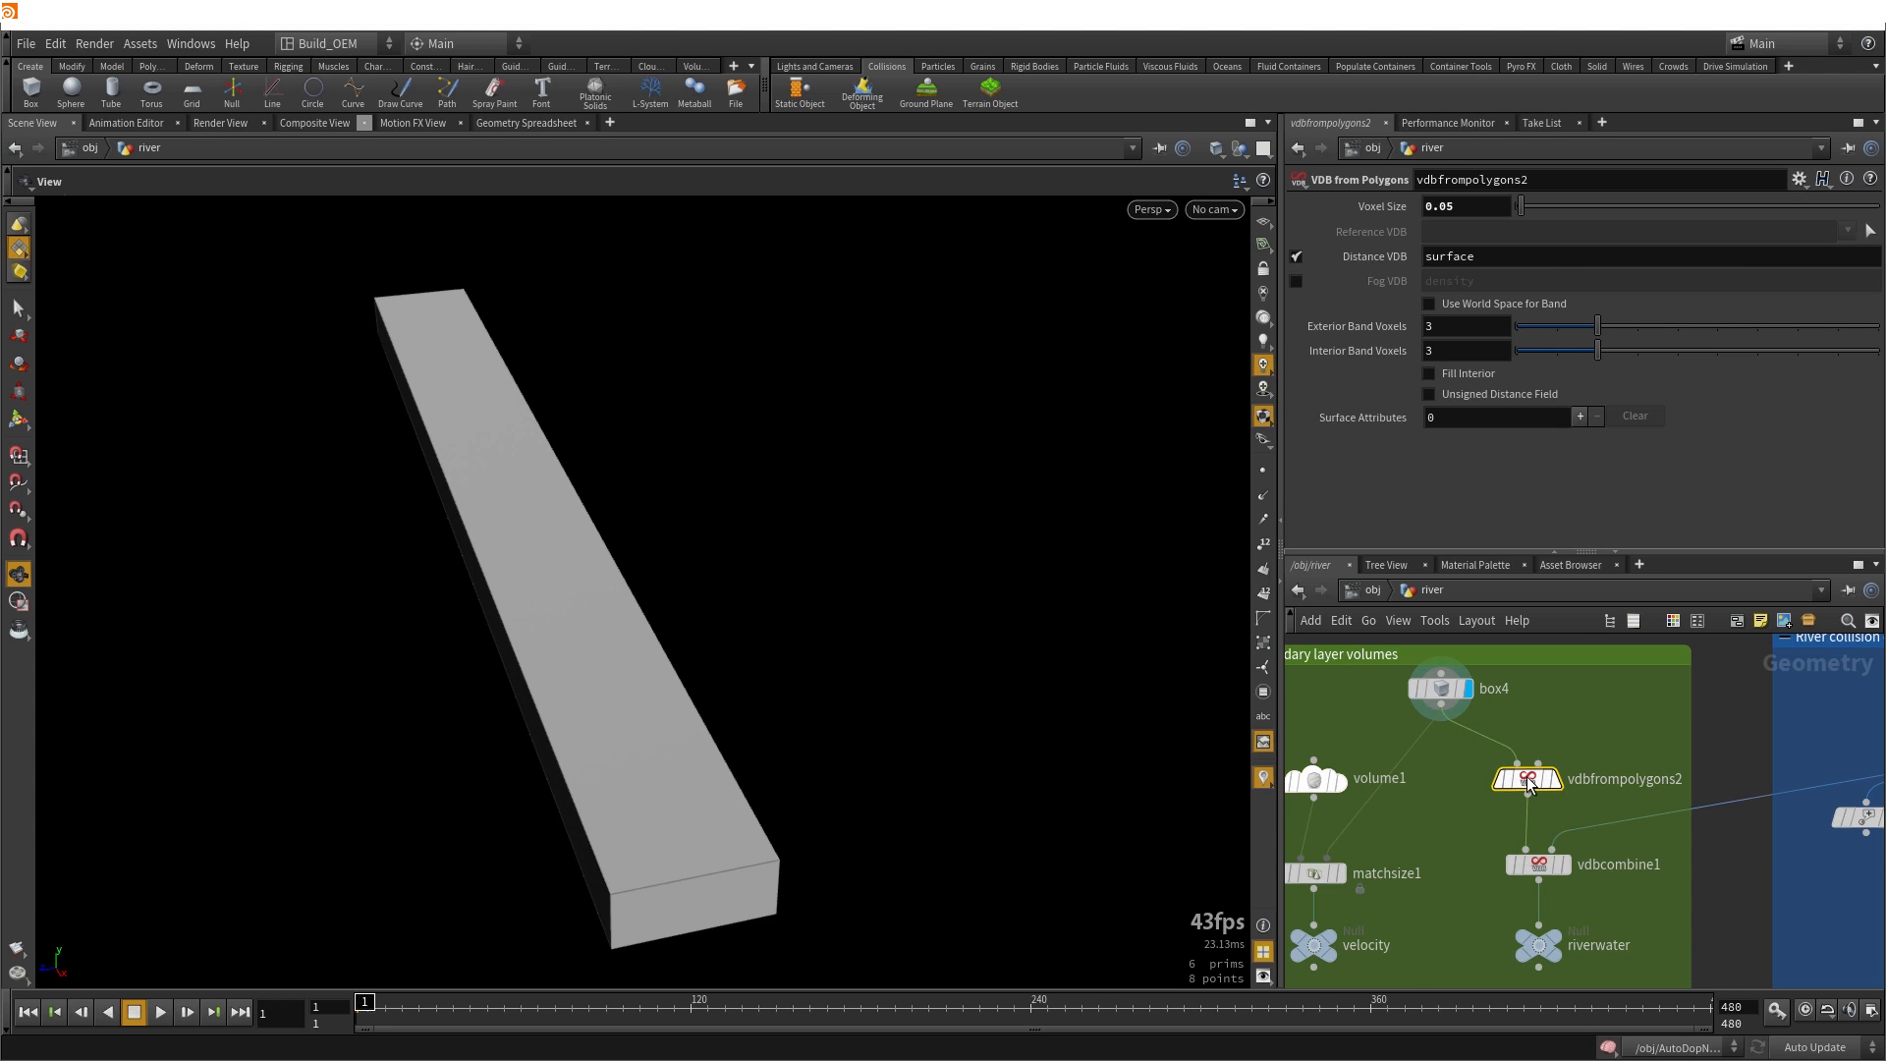
pyautogui.click(1539, 874)
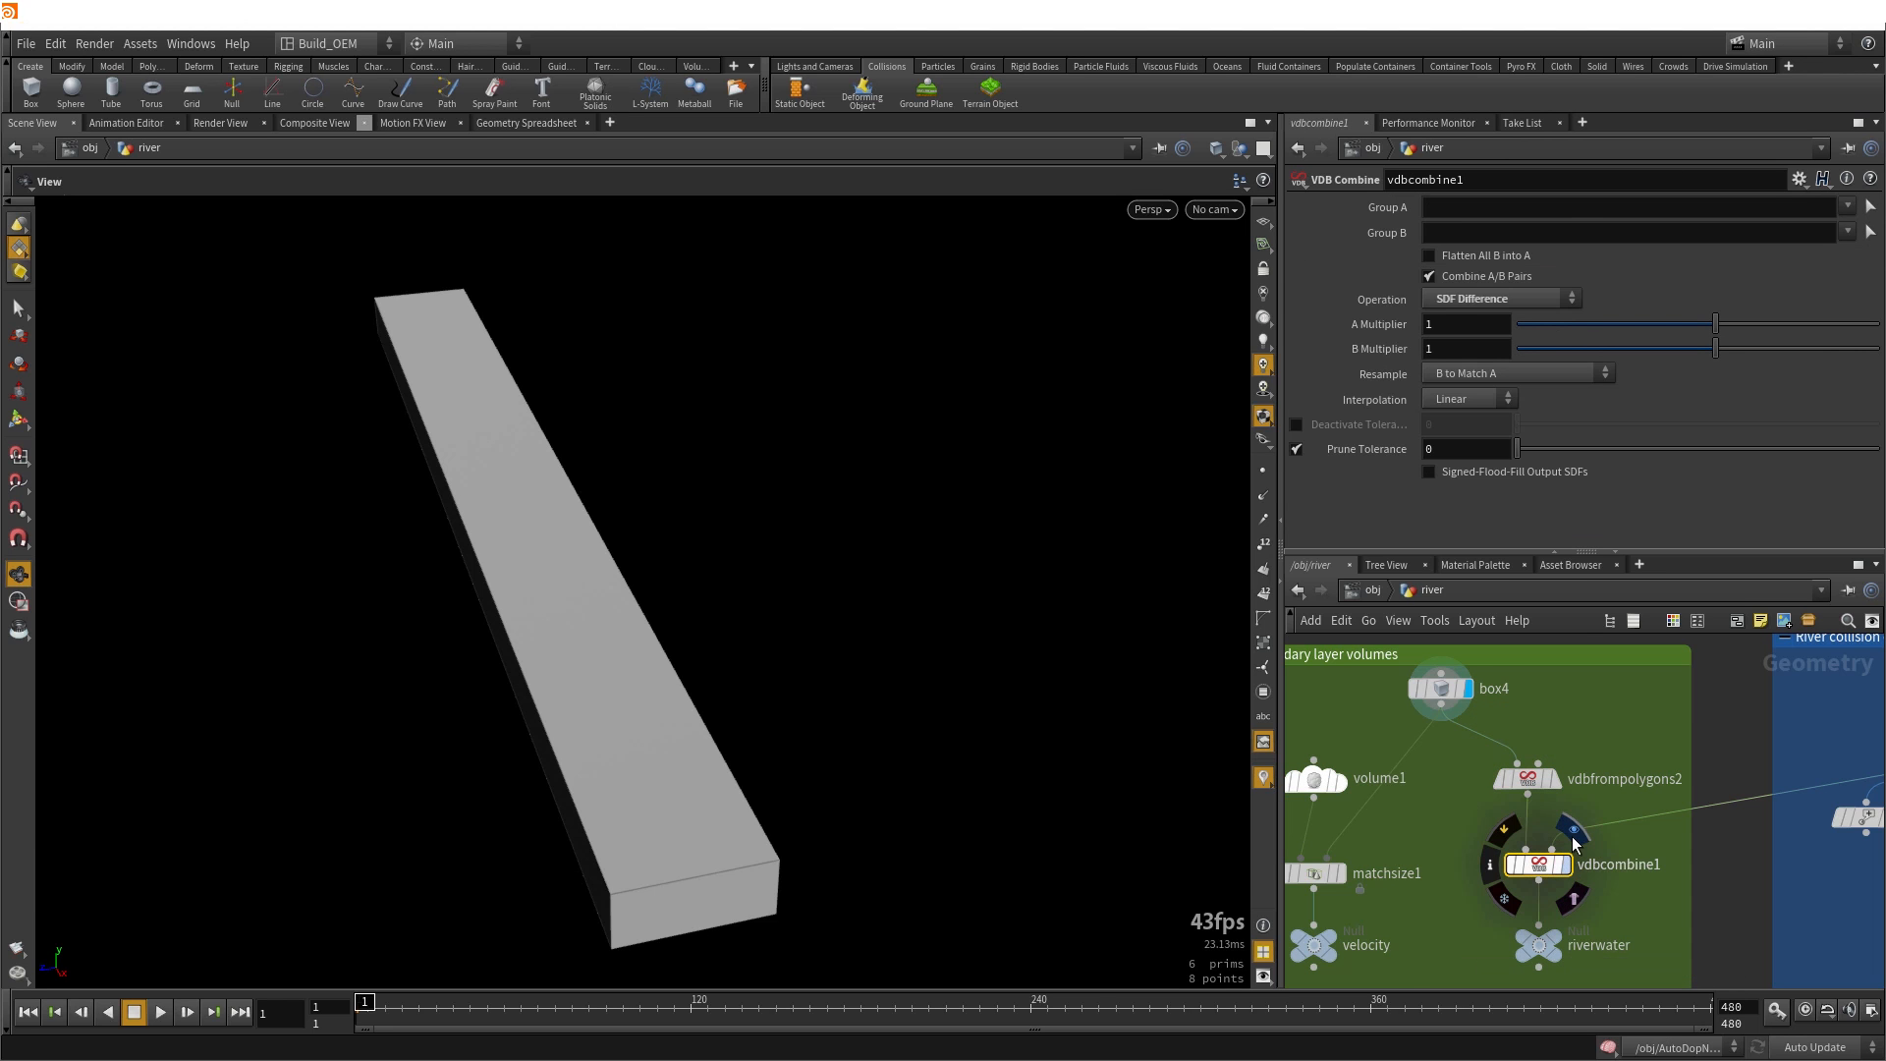
pyautogui.click(1564, 864)
pyautogui.moveTo(674, 872); pyautogui.dragTo(717, 843)
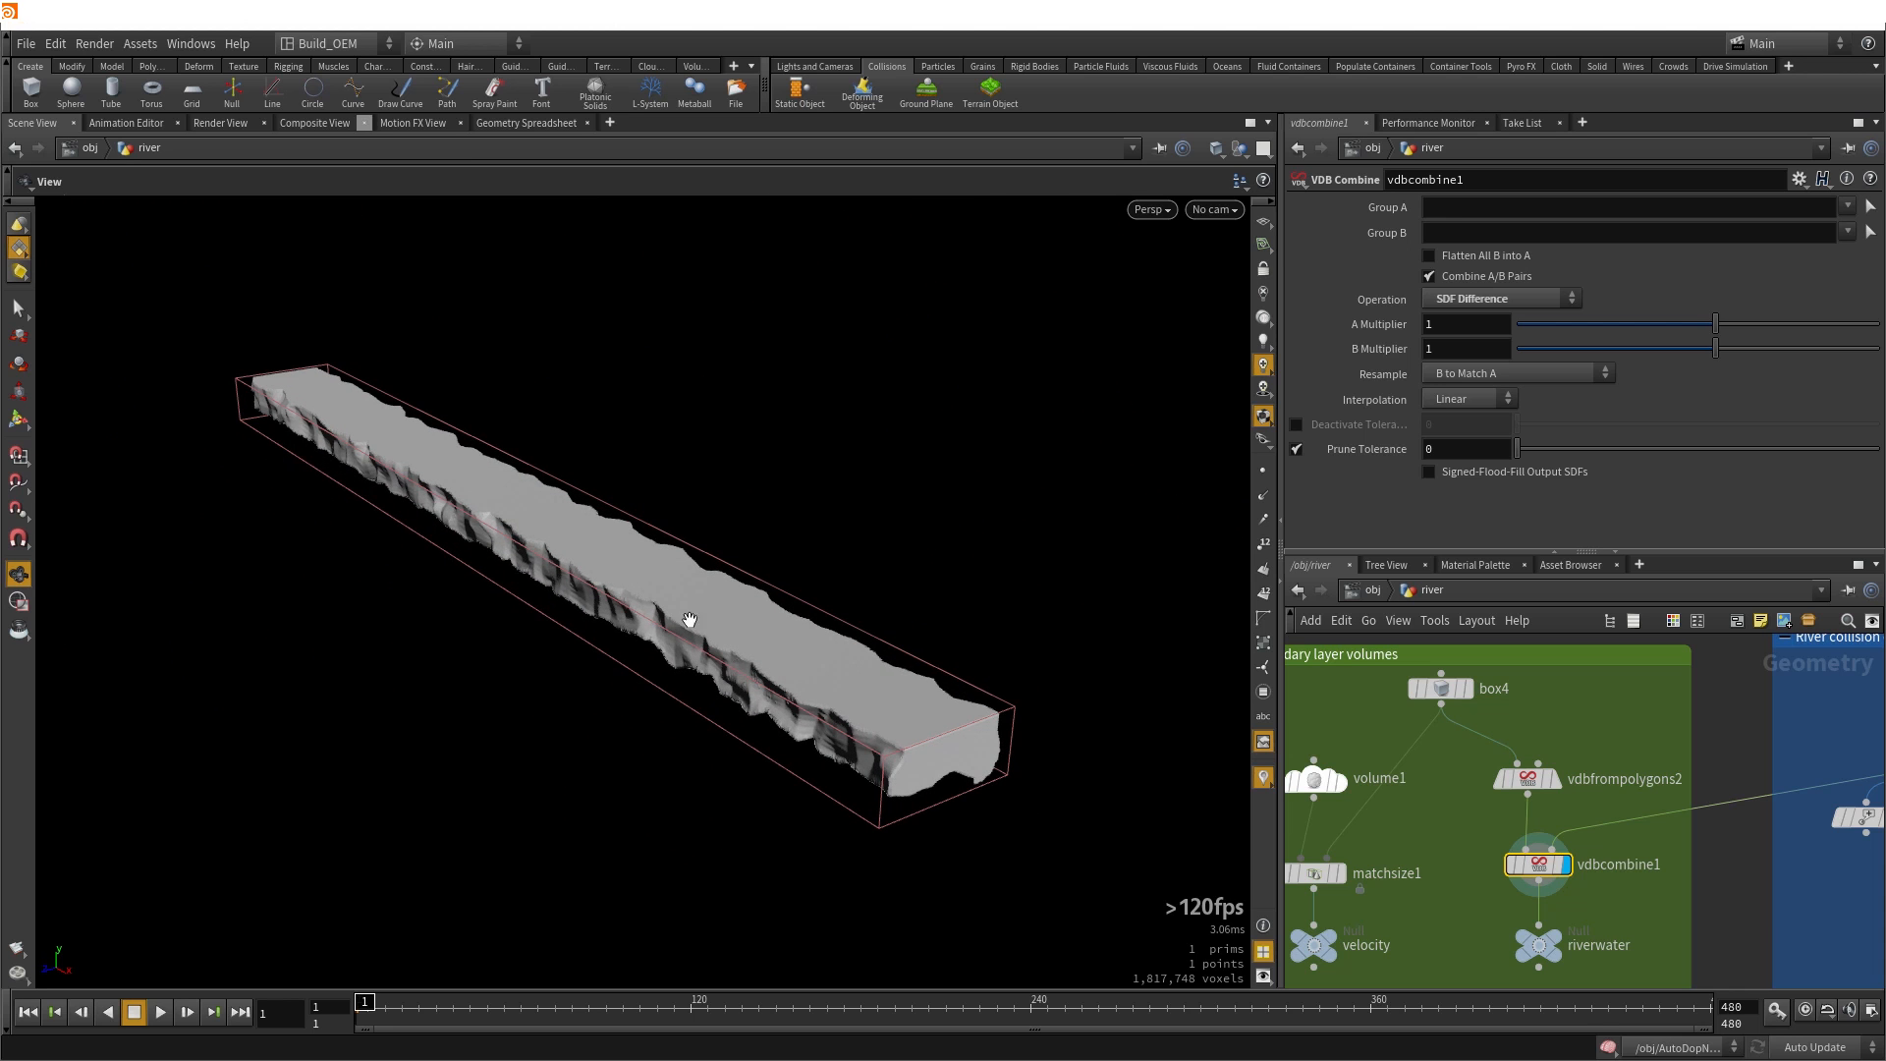
pyautogui.click(1569, 945)
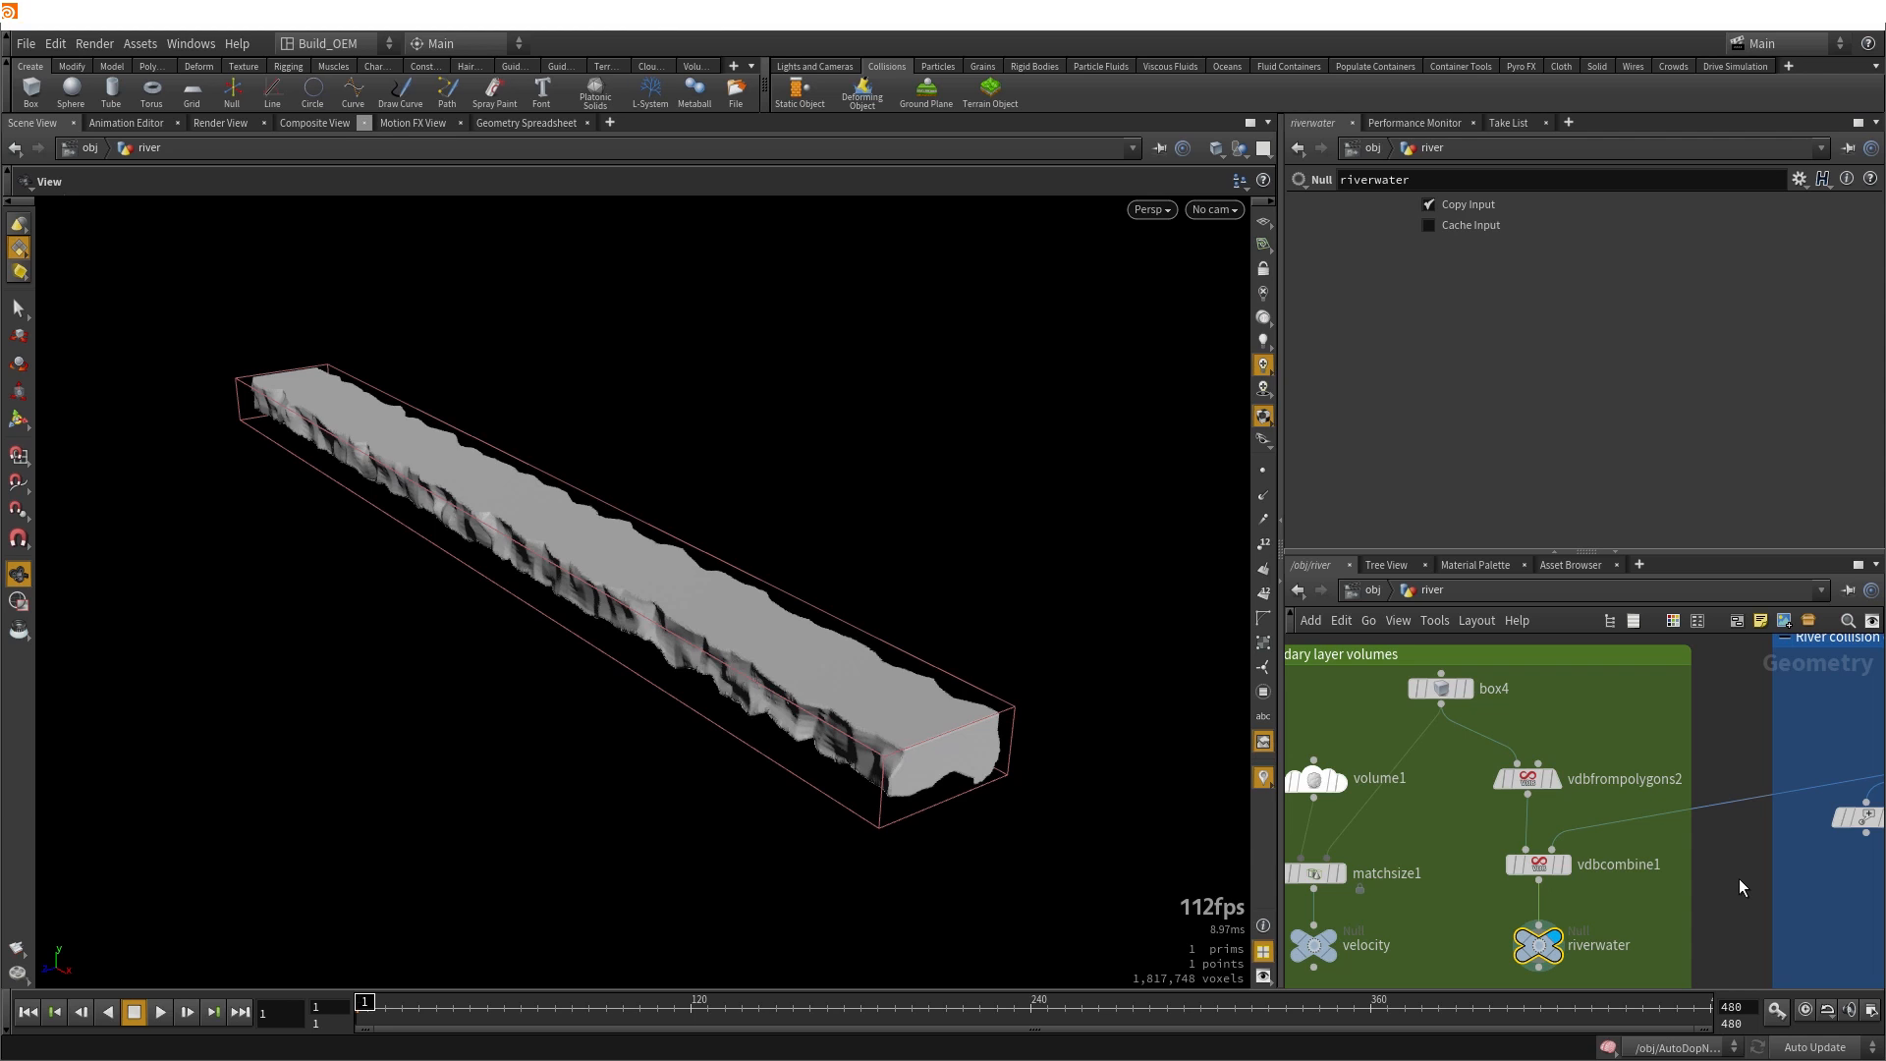
# Inspect the velocity output and the volume1 node feeding it in the Boundary layer volumes group
pyautogui.moveTo(1738, 877); pyautogui.dragTo(1754, 858, button='middle')
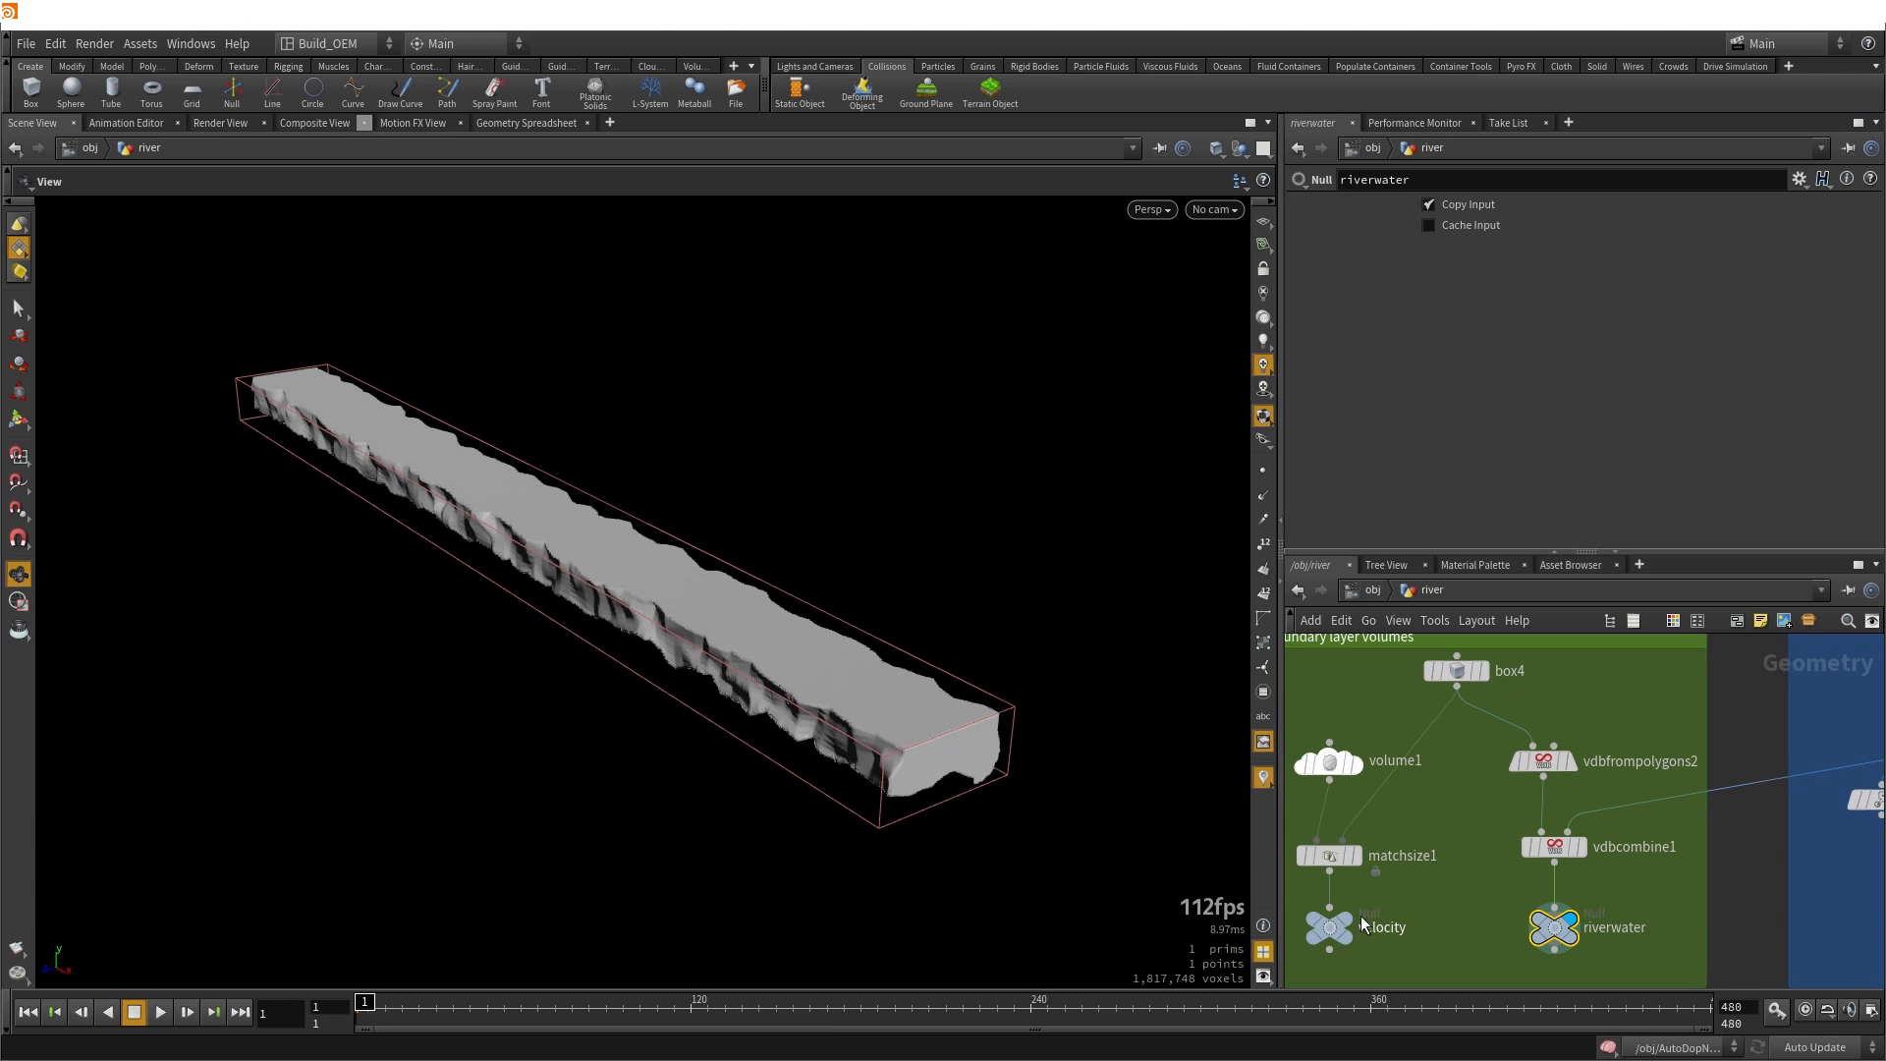
pyautogui.click(1326, 930)
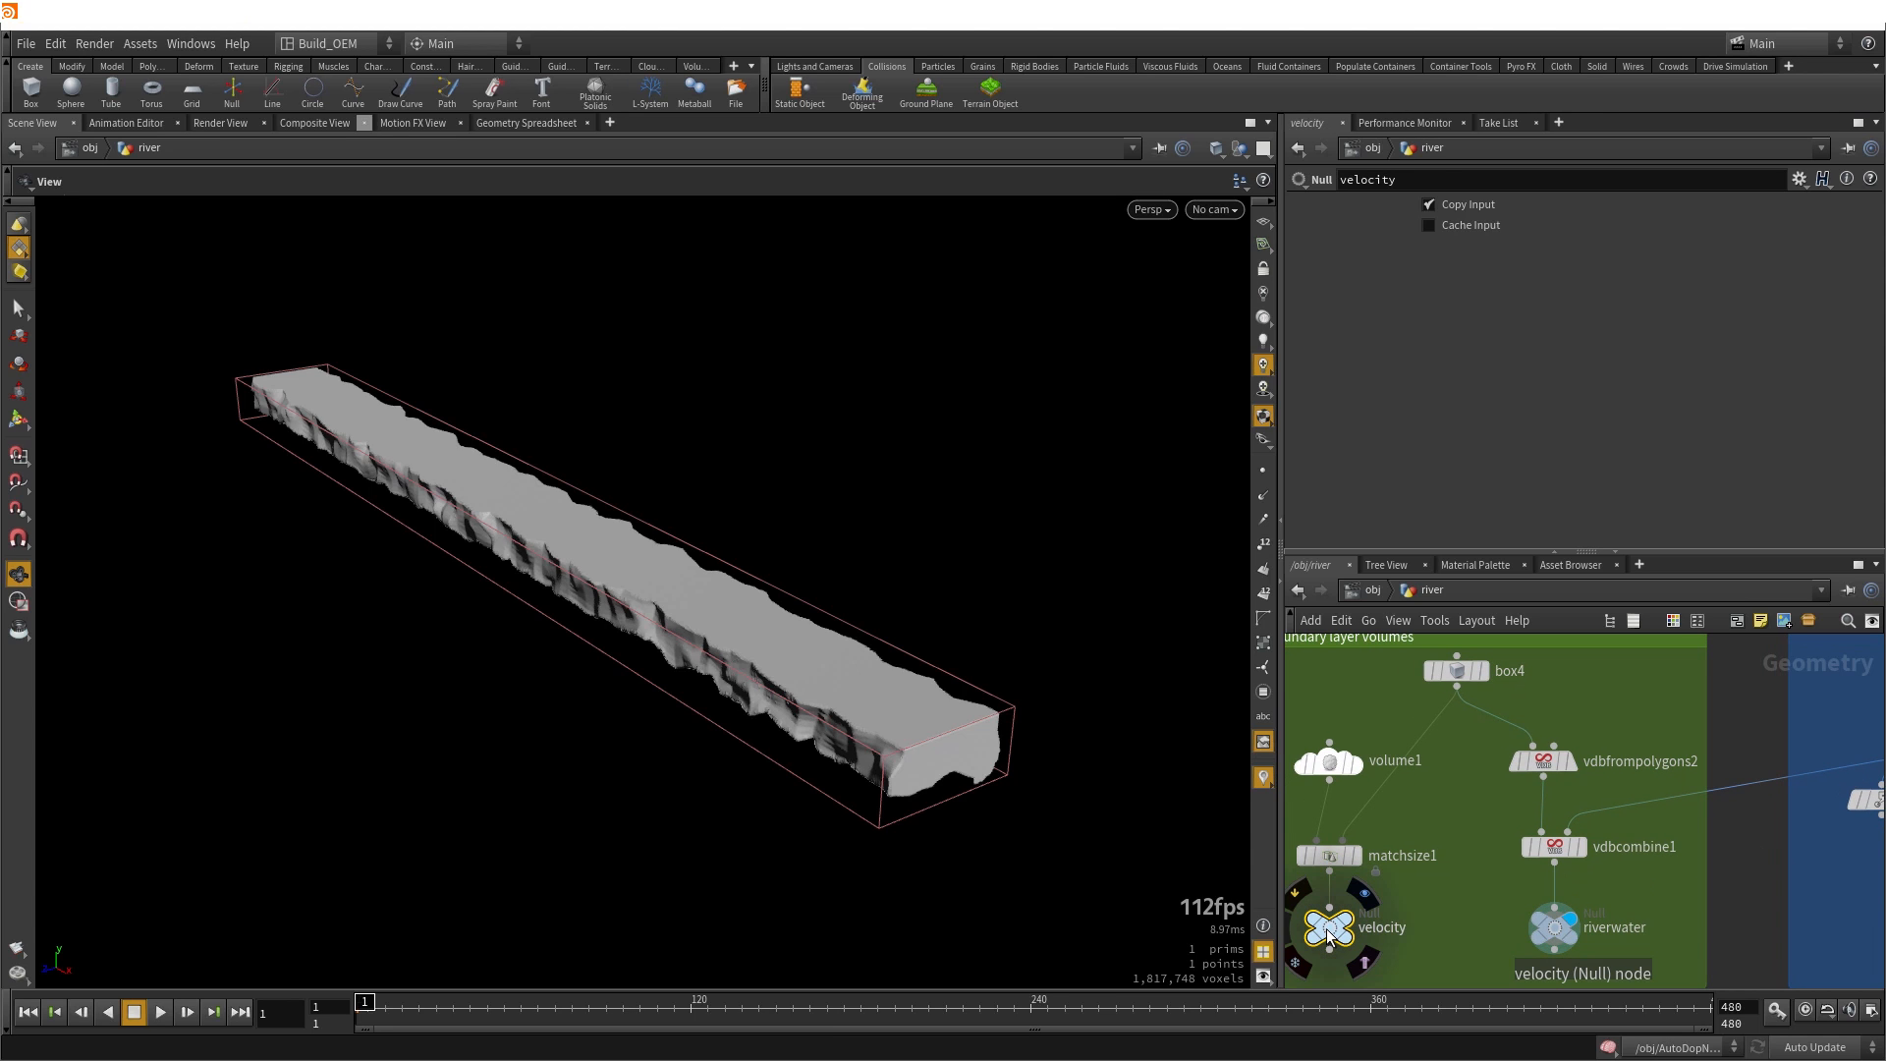
pyautogui.moveTo(1739, 868); pyautogui.dragTo(1815, 876, button='middle')
pyautogui.click(1389, 774)
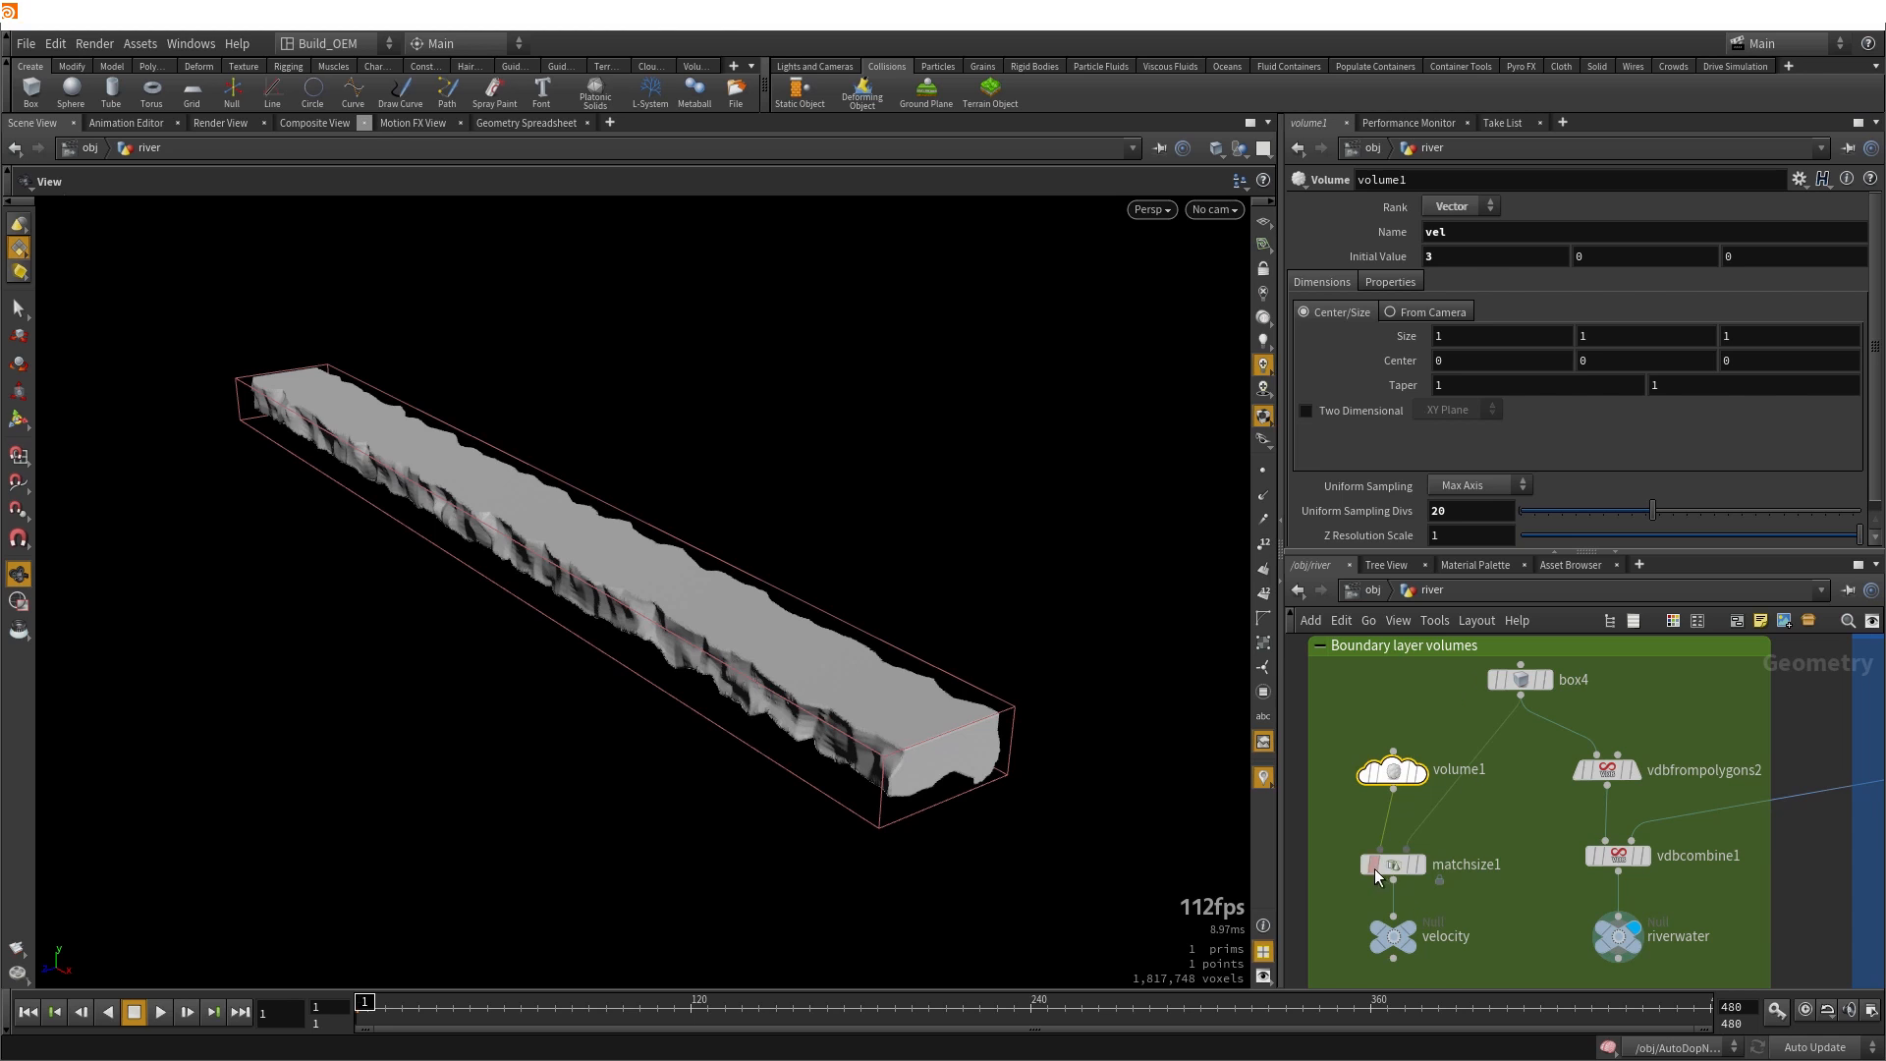
pyautogui.moveTo(1389, 862)
pyautogui.moveTo(1520, 686)
pyautogui.click(1403, 931)
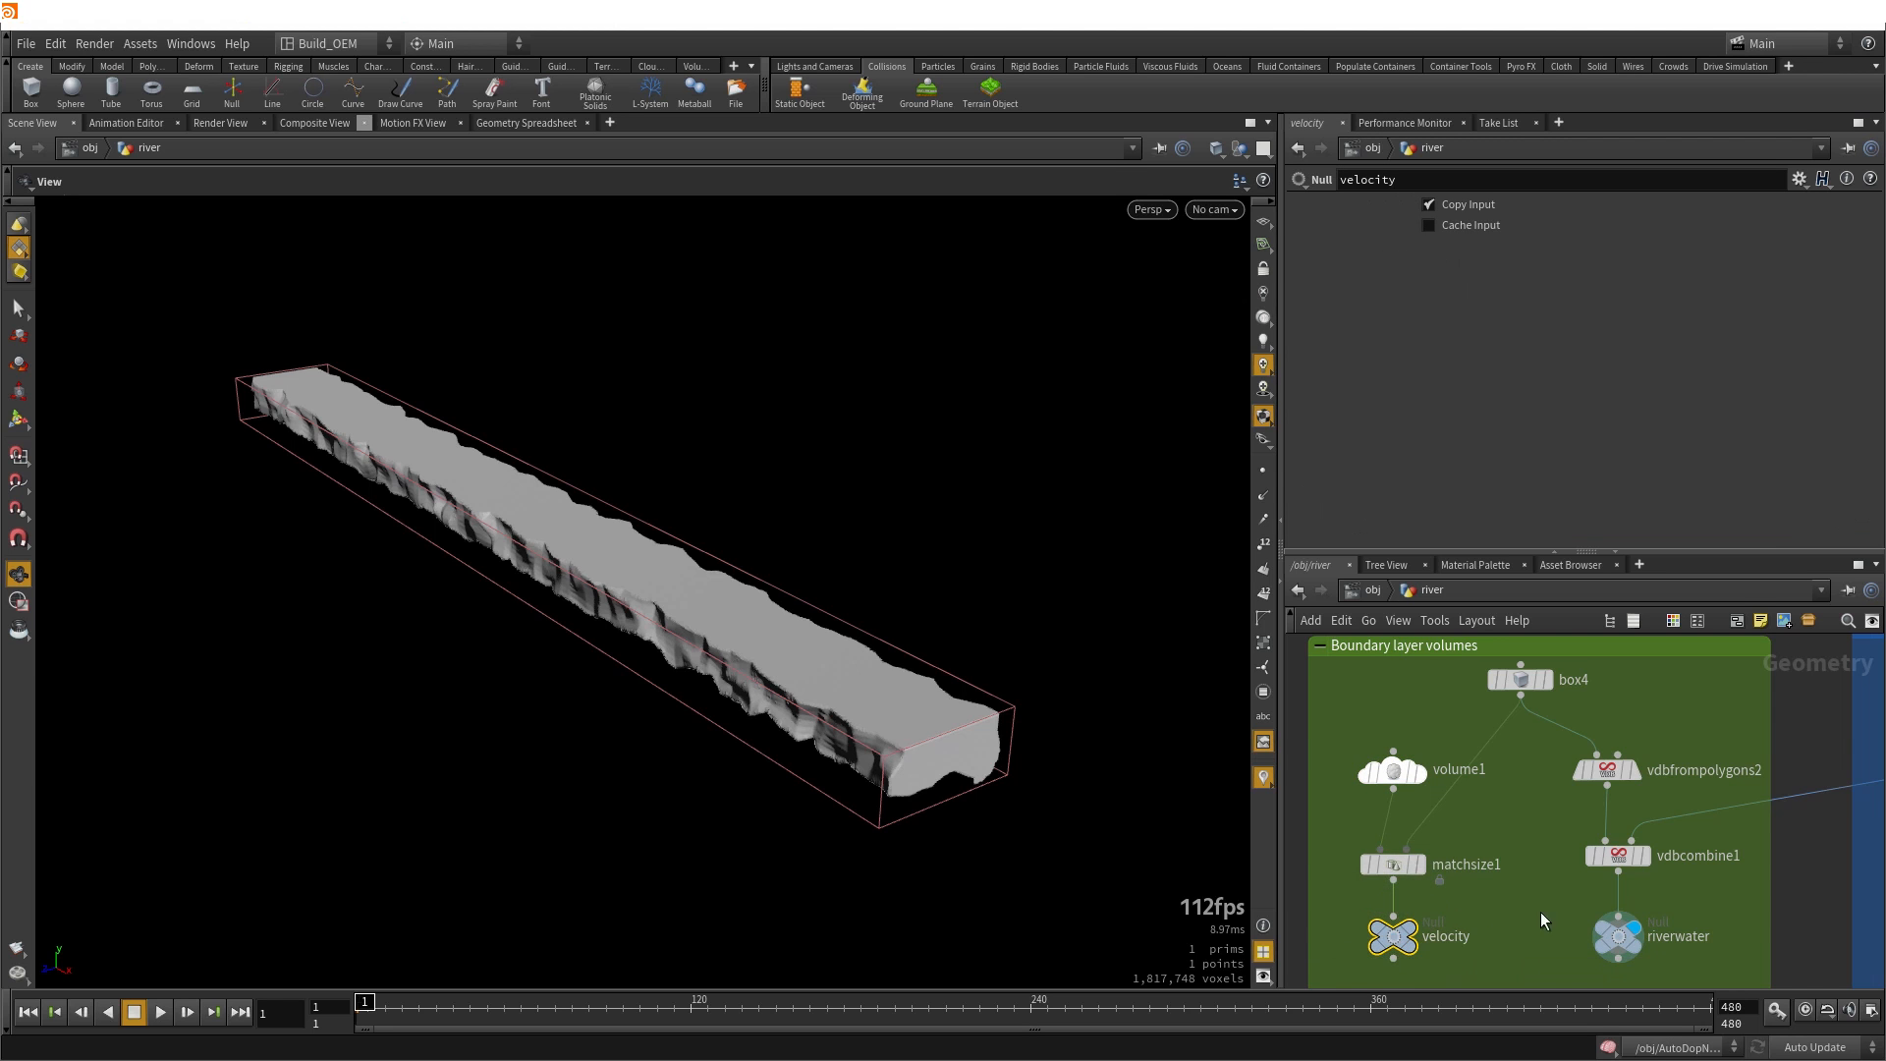
# Display pointwrangle1 again in the river network and open AutoDopNetwork
pyautogui.scroll(-1, 1745, 865)
pyautogui.moveTo(1798, 657); pyautogui.dragTo(1542, 934, button='middle')
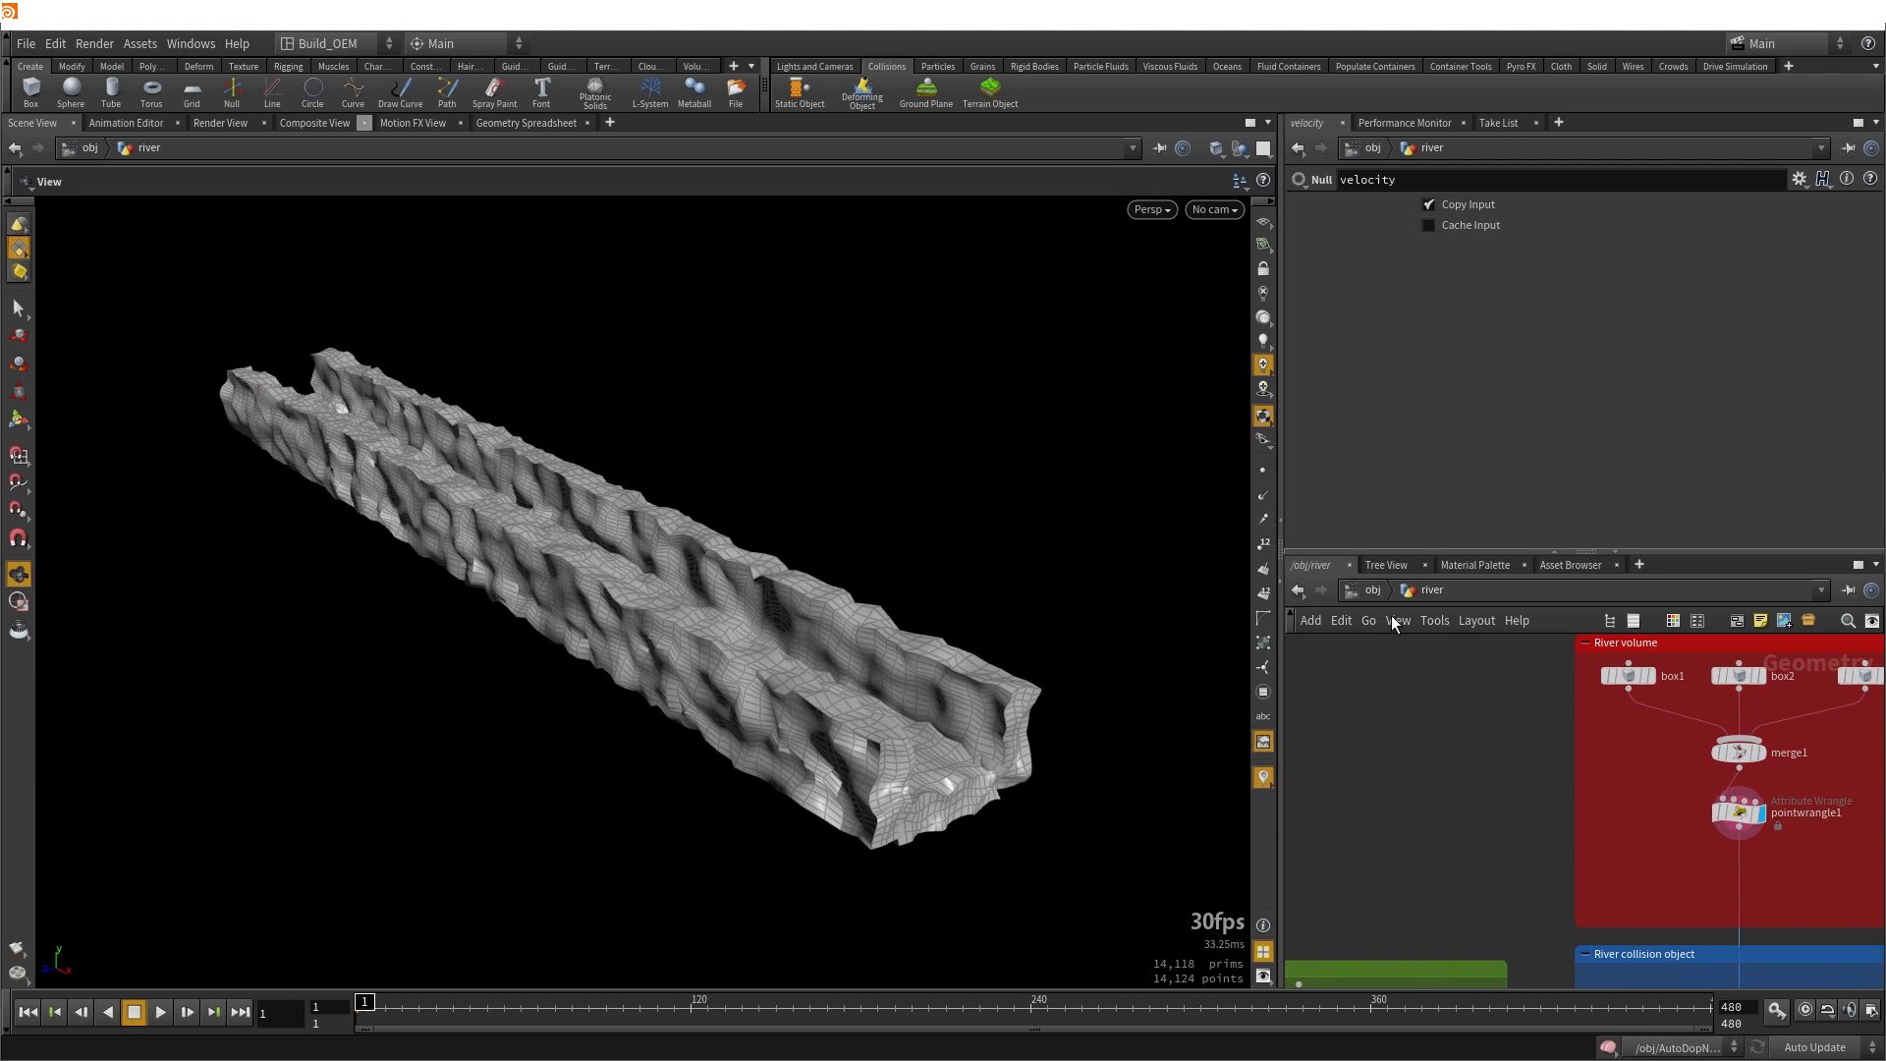
pyautogui.click(1374, 589)
pyautogui.doubleClick(1434, 871)
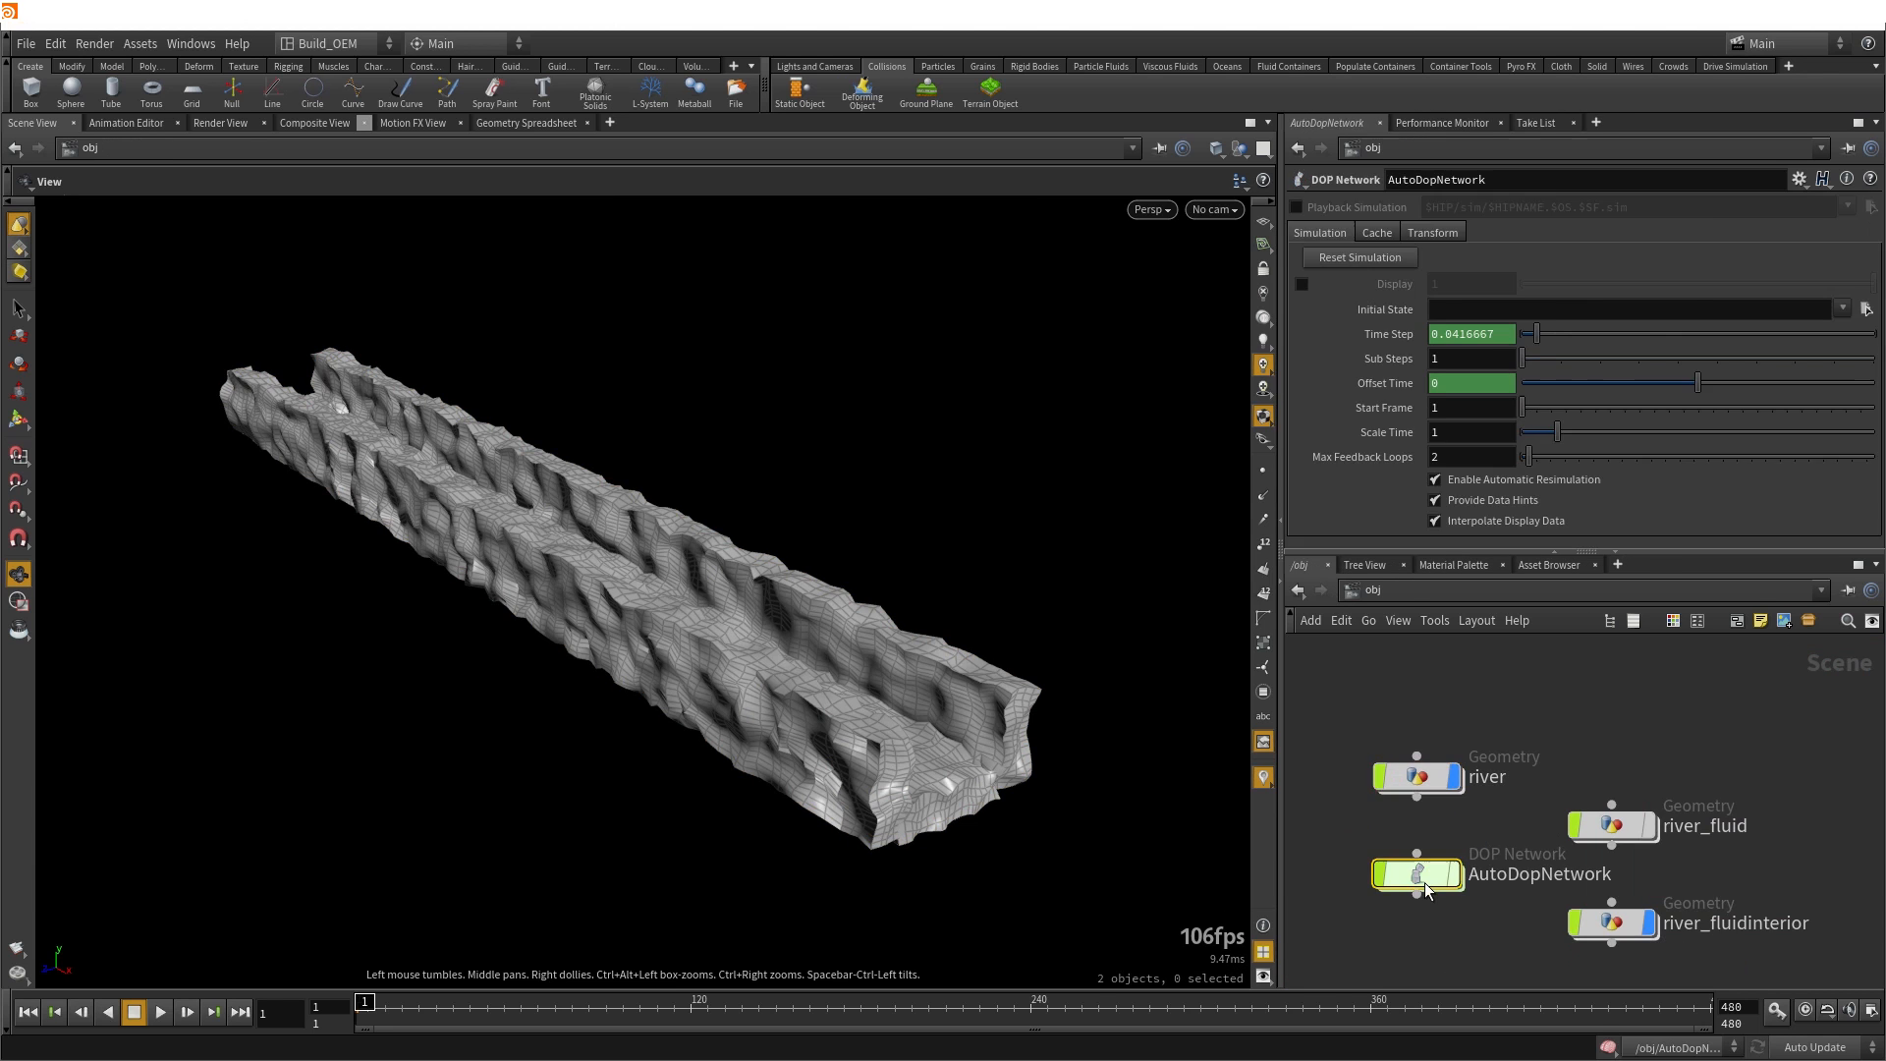
# Select flipsolver1 and review its volume limits, boundary layer padding, and surface and velocity volume settings
pyautogui.click(1645, 799)
pyautogui.scroll(-4, 1397, 297)
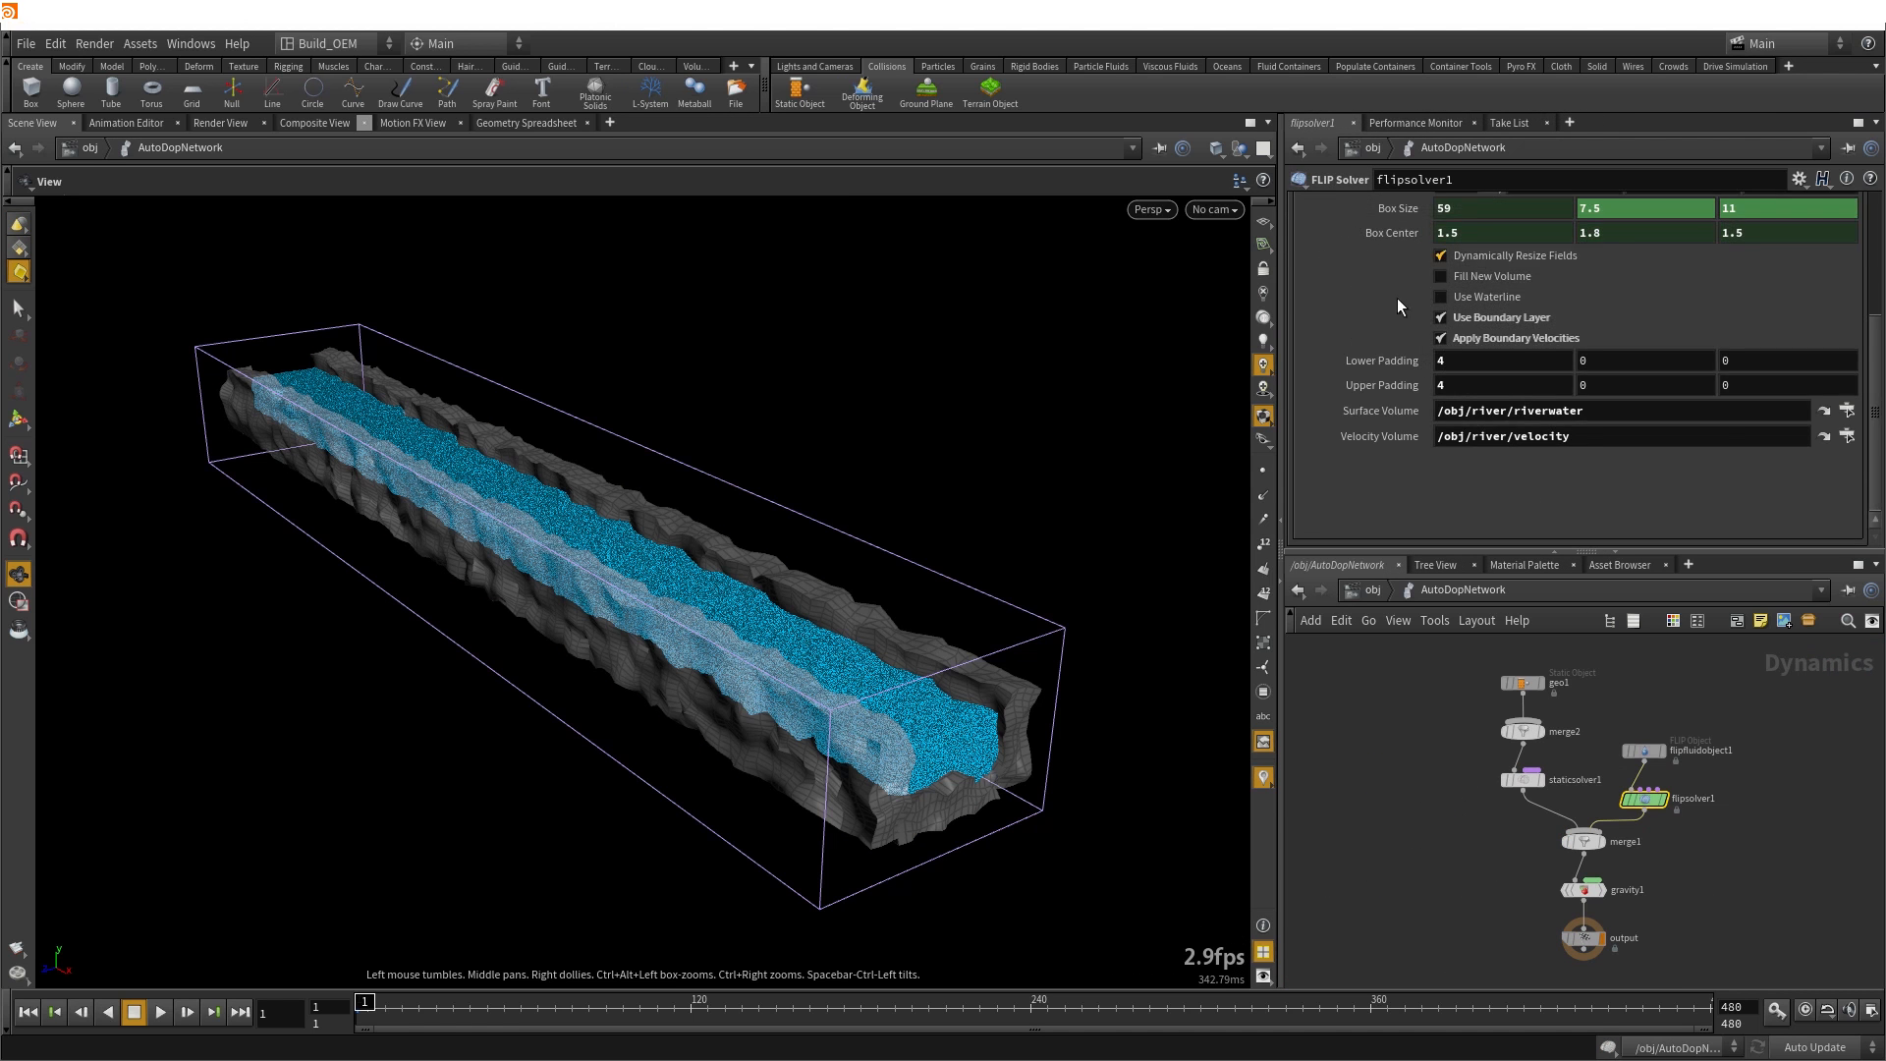
pyautogui.scroll(2, 1397, 298)
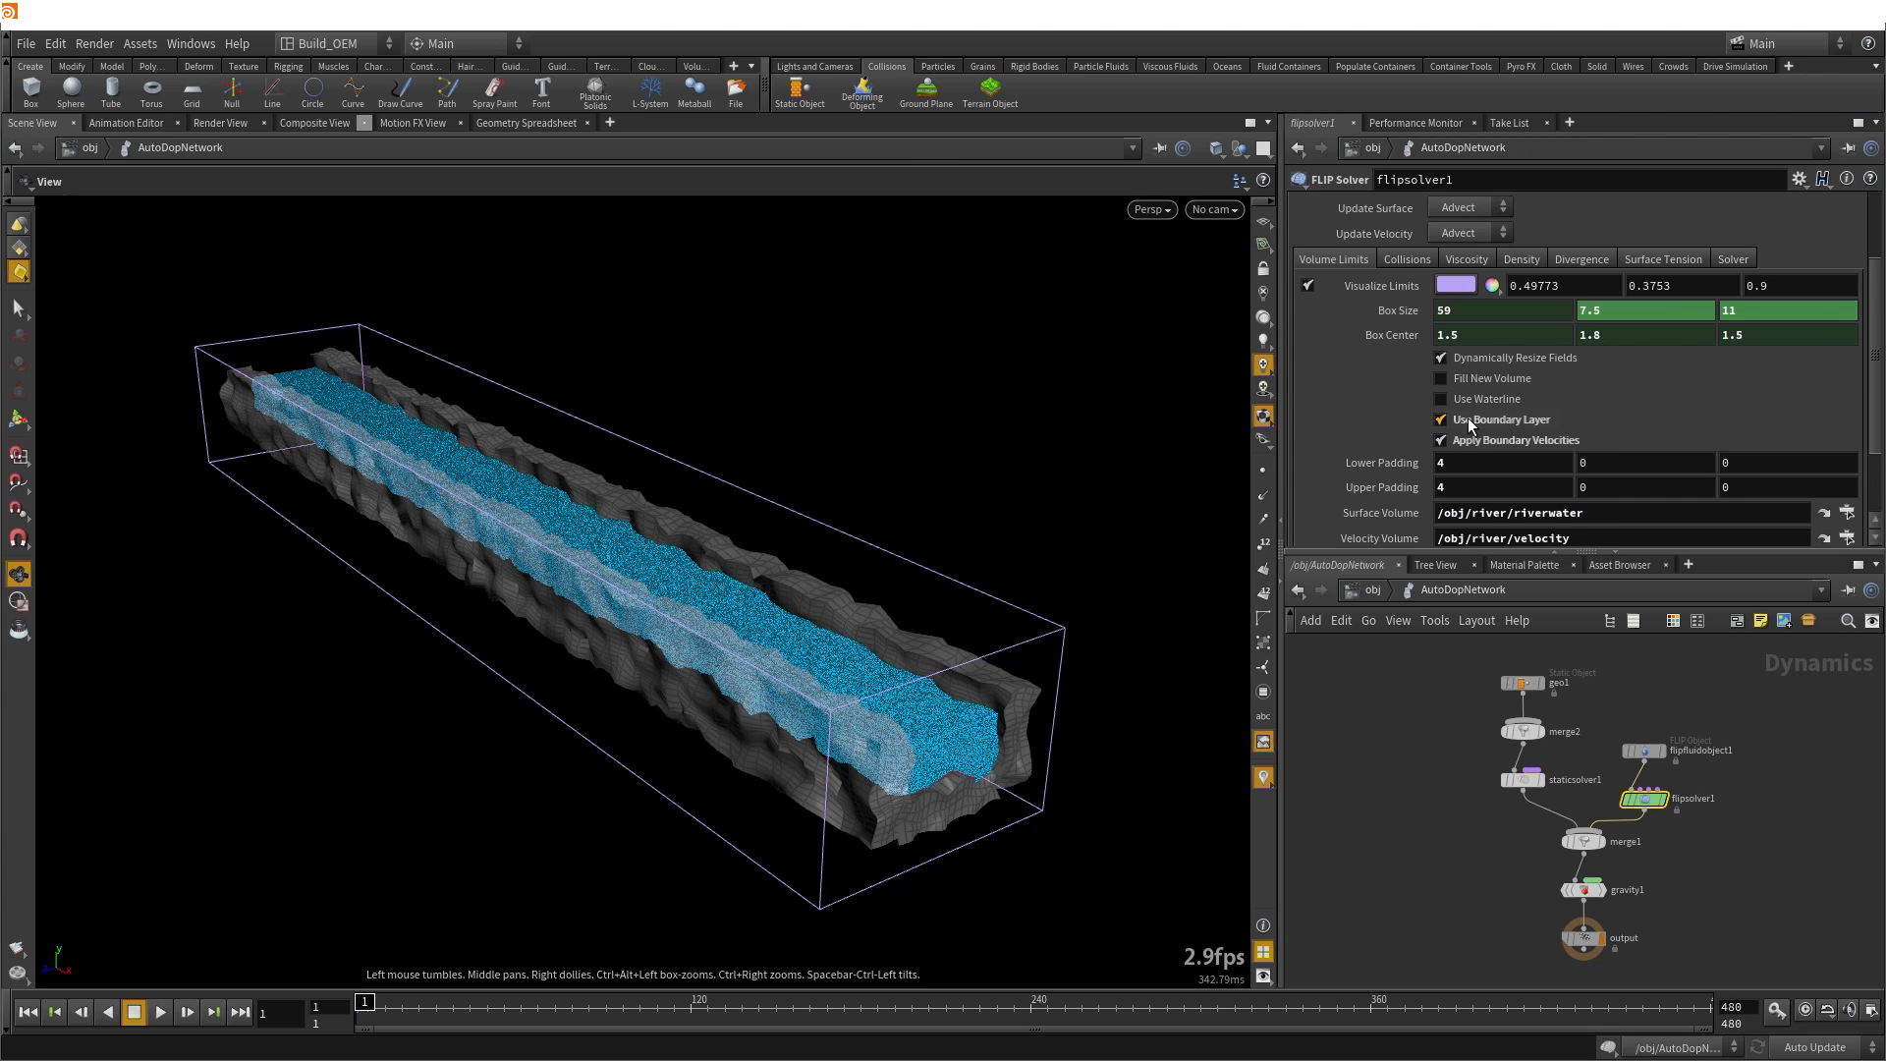
pyautogui.scroll(-1, 1381, 391)
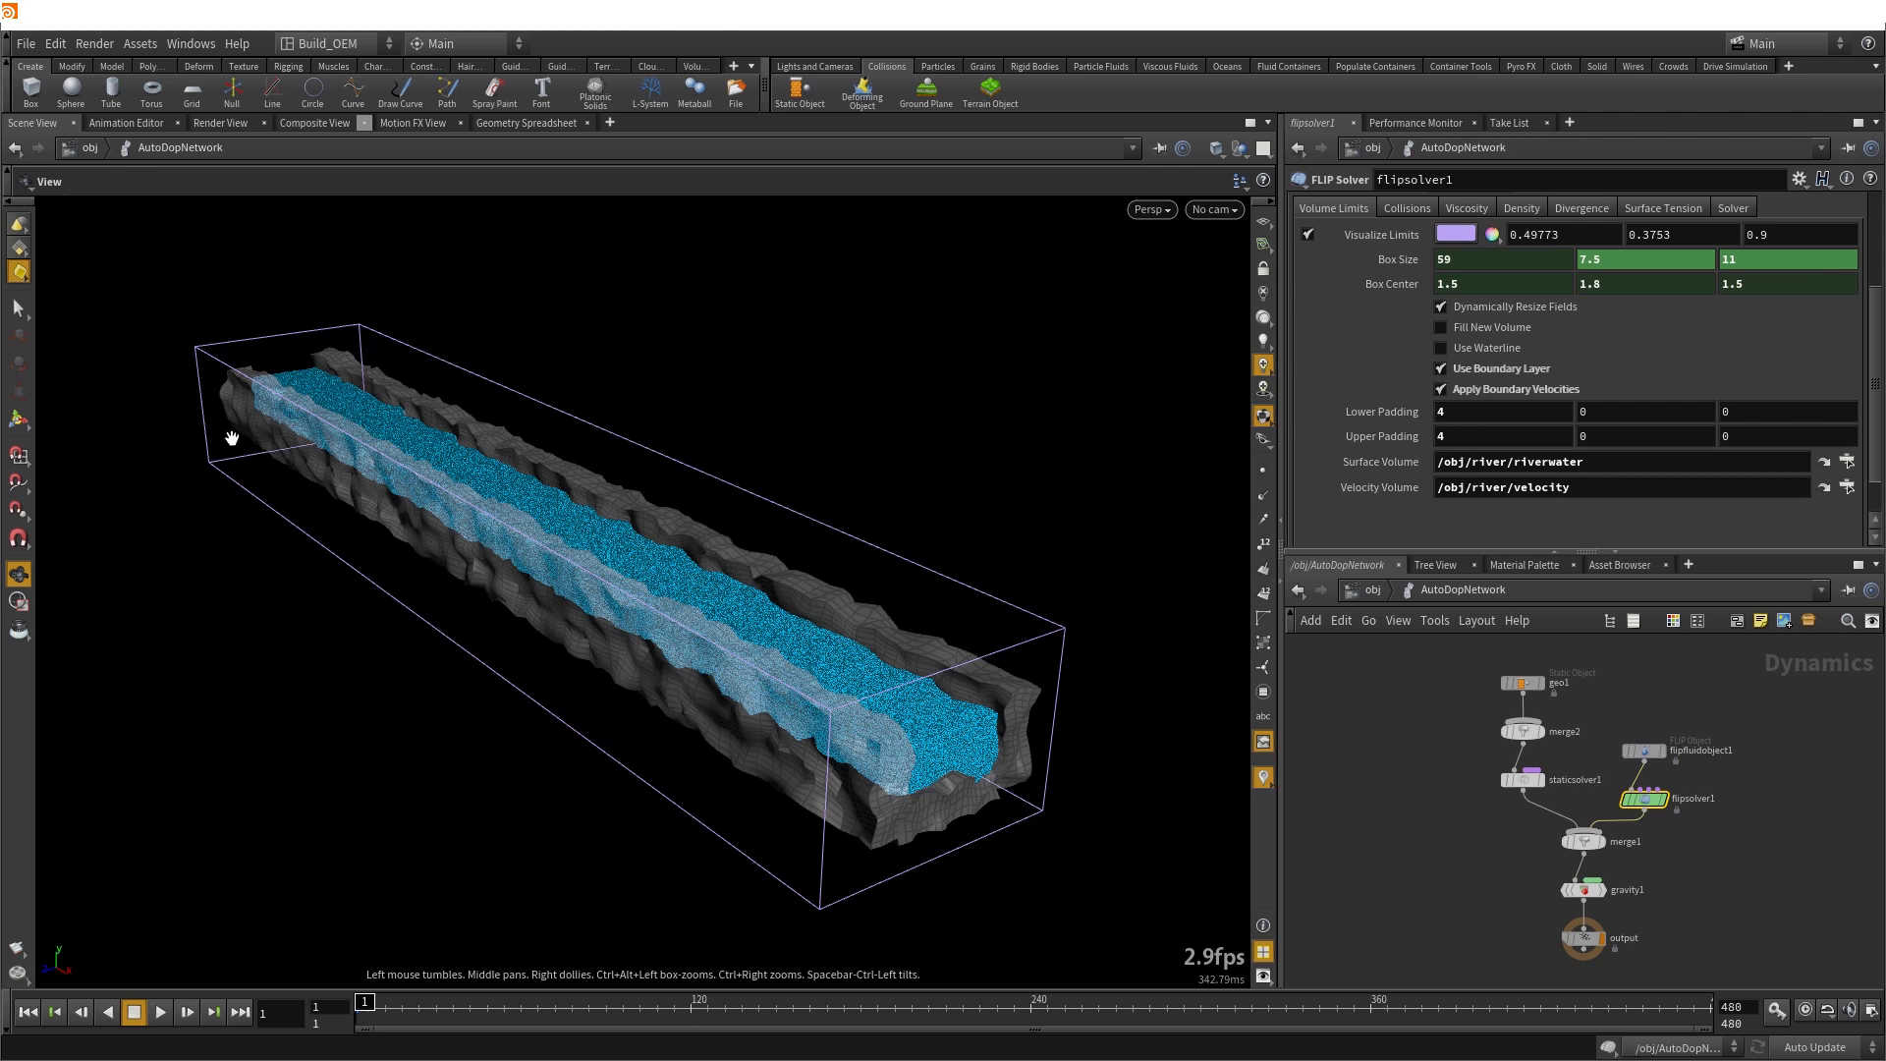
# Examine the river particles and the surrounding volume limits box from the side, the end and above
pyautogui.moveTo(371, 437); pyautogui.dragTo(367, 441)
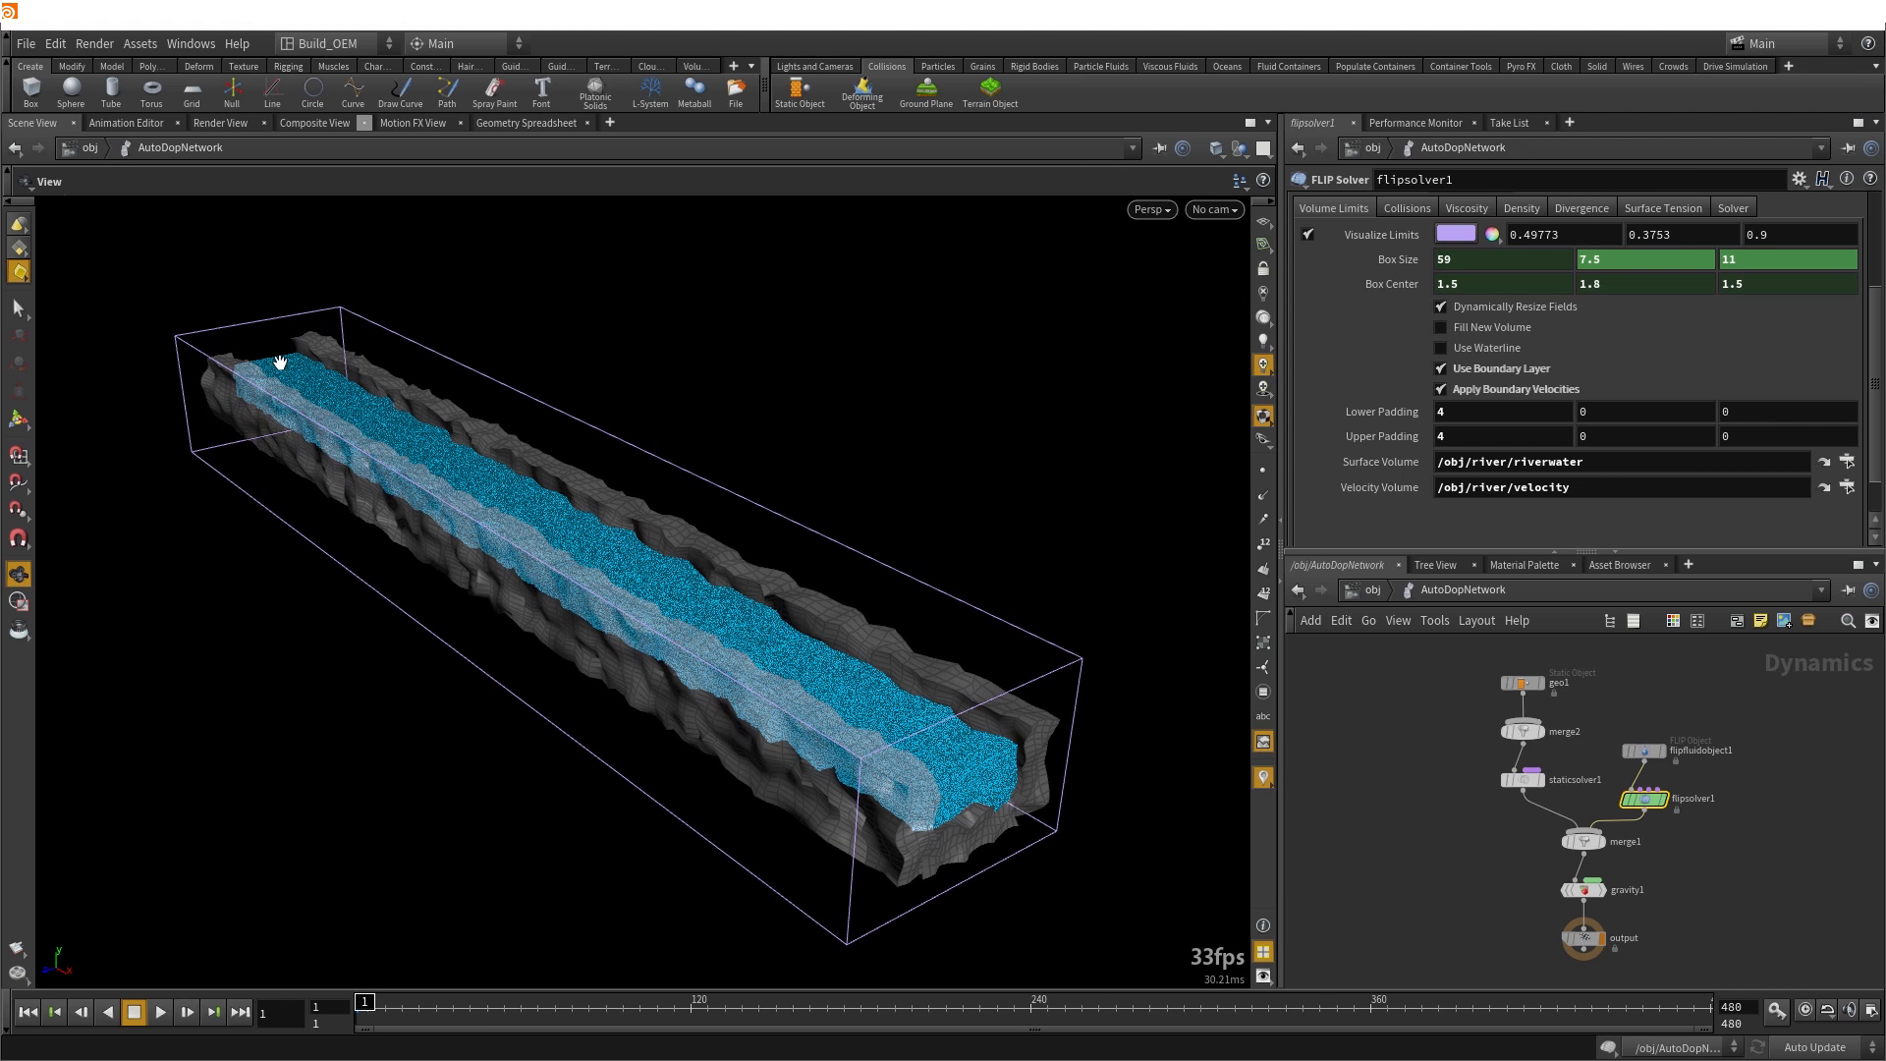
pyautogui.moveTo(398, 516)
pyautogui.mouseDown()
pyautogui.moveTo(307, 454)
pyautogui.moveTo(436, 522)
pyautogui.moveTo(413, 498)
pyautogui.mouseUp()
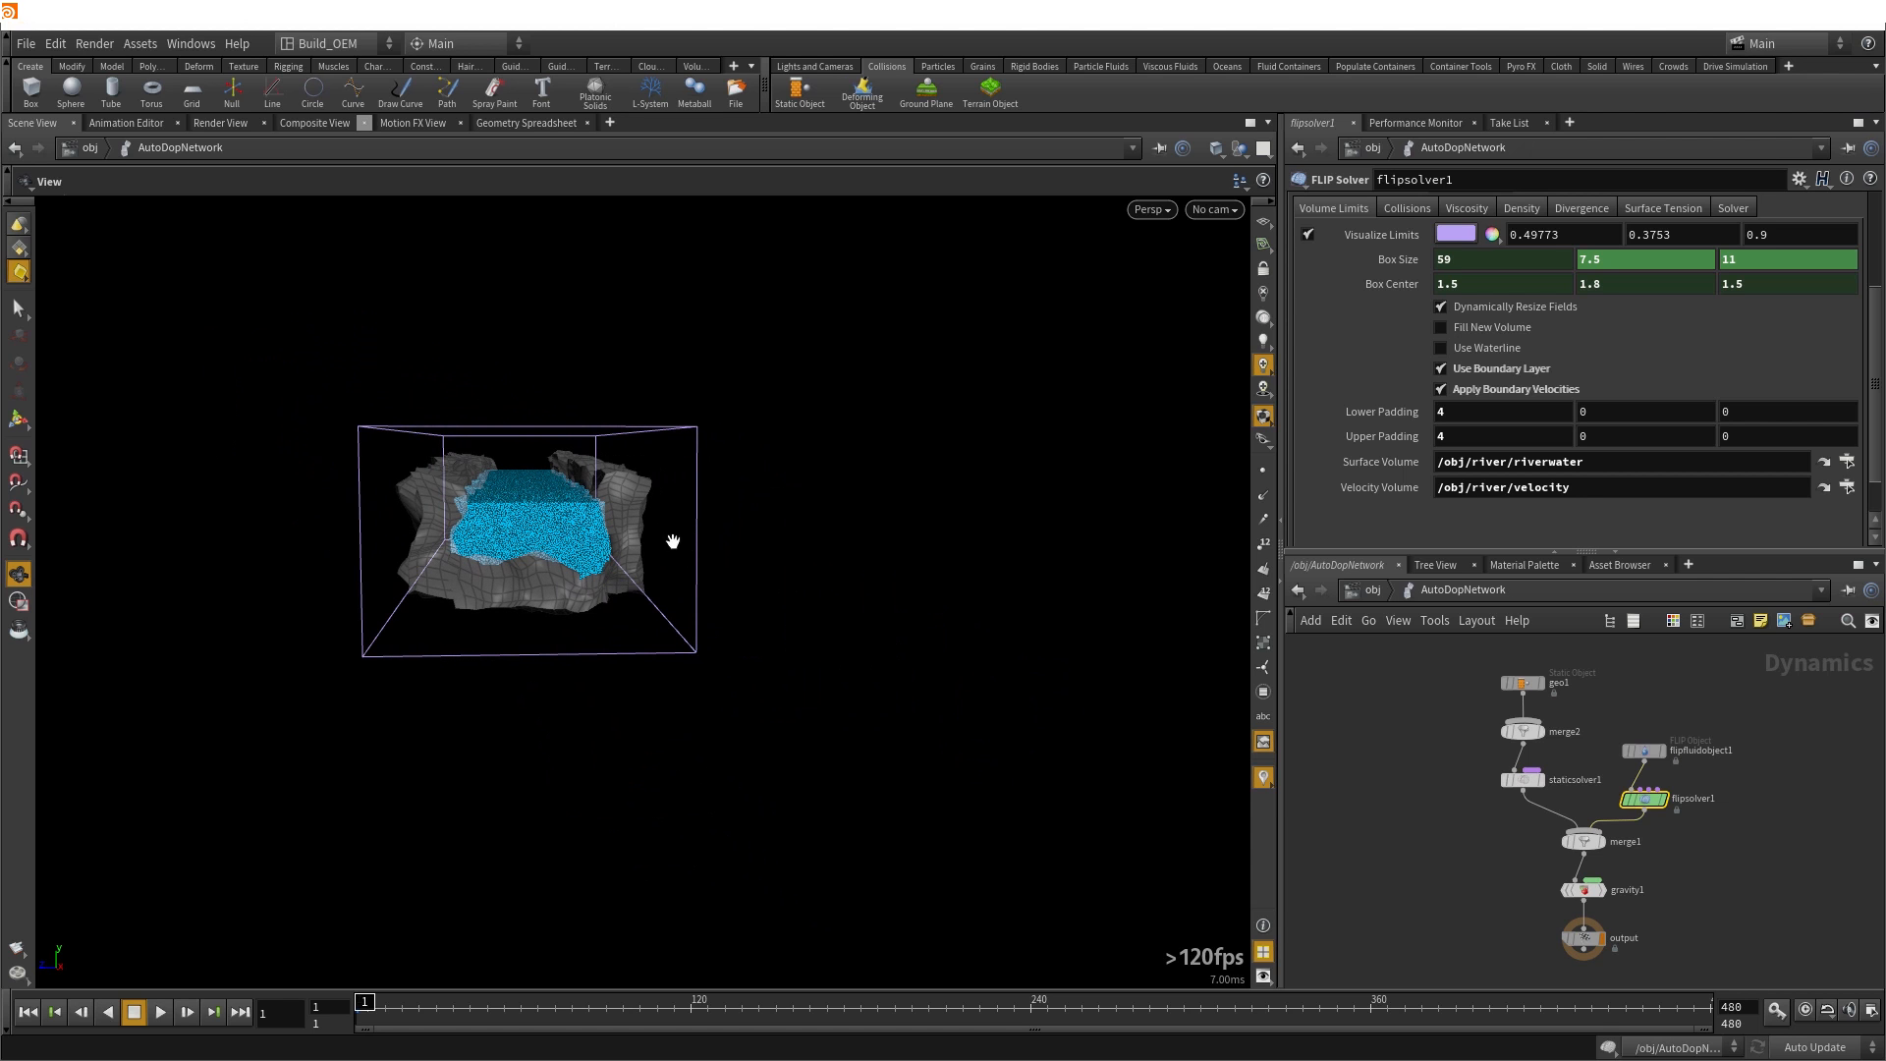
pyautogui.moveTo(656, 515); pyautogui.dragTo(731, 533)
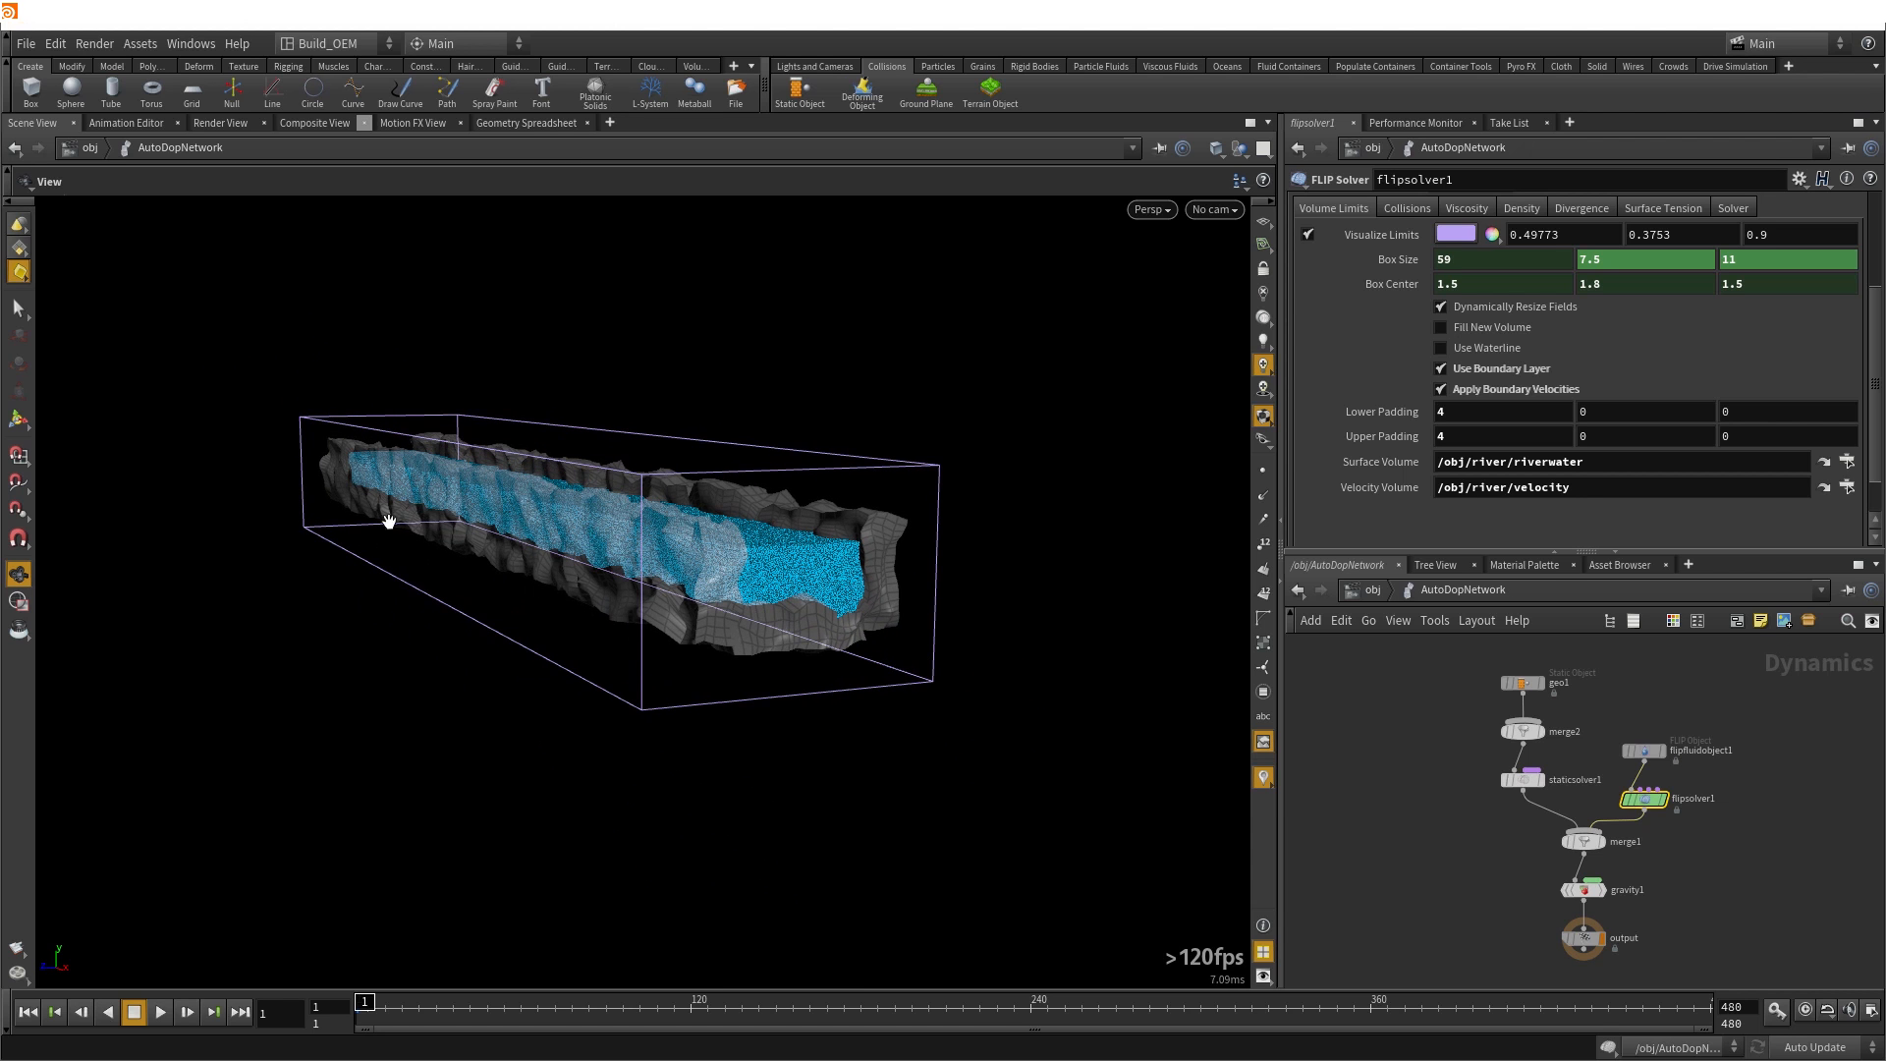
pyautogui.moveTo(480, 533); pyautogui.dragTo(496, 575)
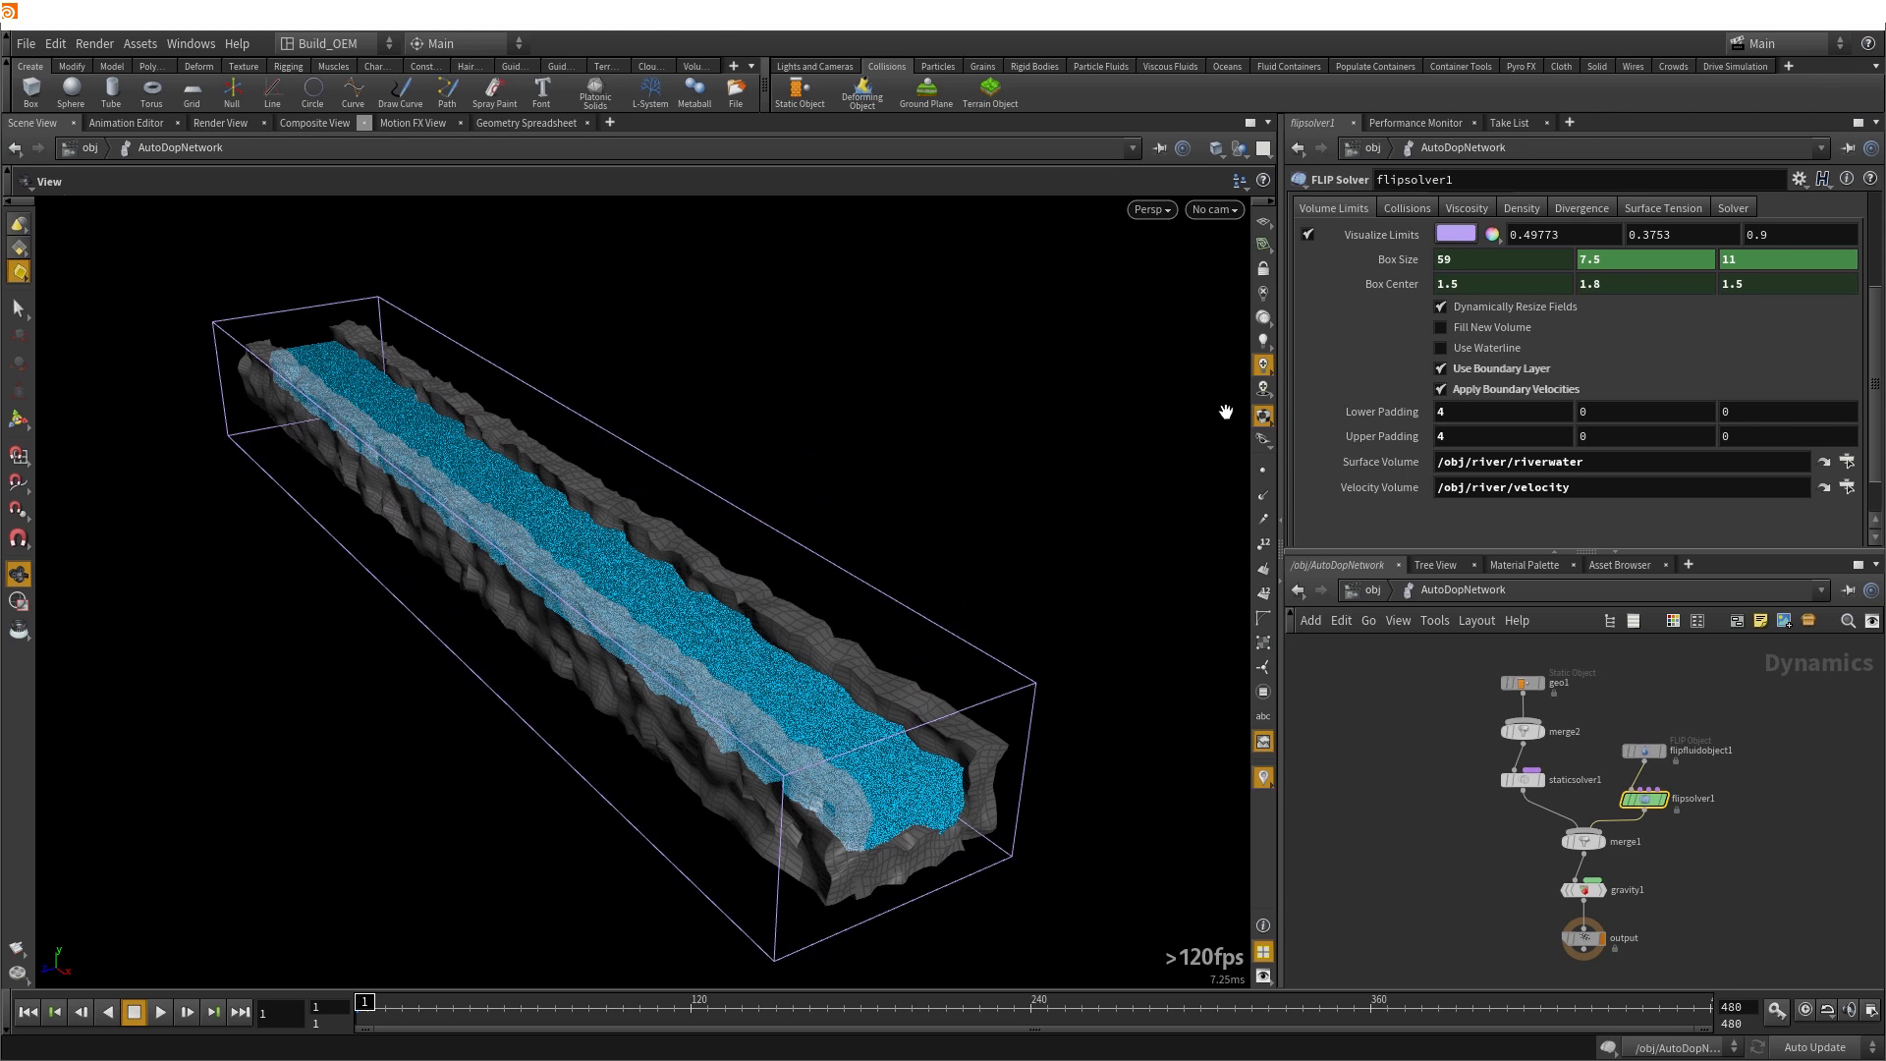
# Review flipsolver1's upper padding and its surface and velocity volume paths, /obj/river/riverwater and /obj/river/velocity, including the Velocity Volume help
pyautogui.click(1435, 436)
pyautogui.click(1494, 528)
pyautogui.click(1523, 472)
pyautogui.moveTo(1522, 473); pyautogui.dragTo(1435, 474)
pyautogui.moveTo(1608, 460); pyautogui.dragTo(1435, 470)
pyautogui.click(1526, 462)
pyautogui.click(1466, 487)
pyautogui.moveTo(1600, 489); pyautogui.dragTo(1455, 514)
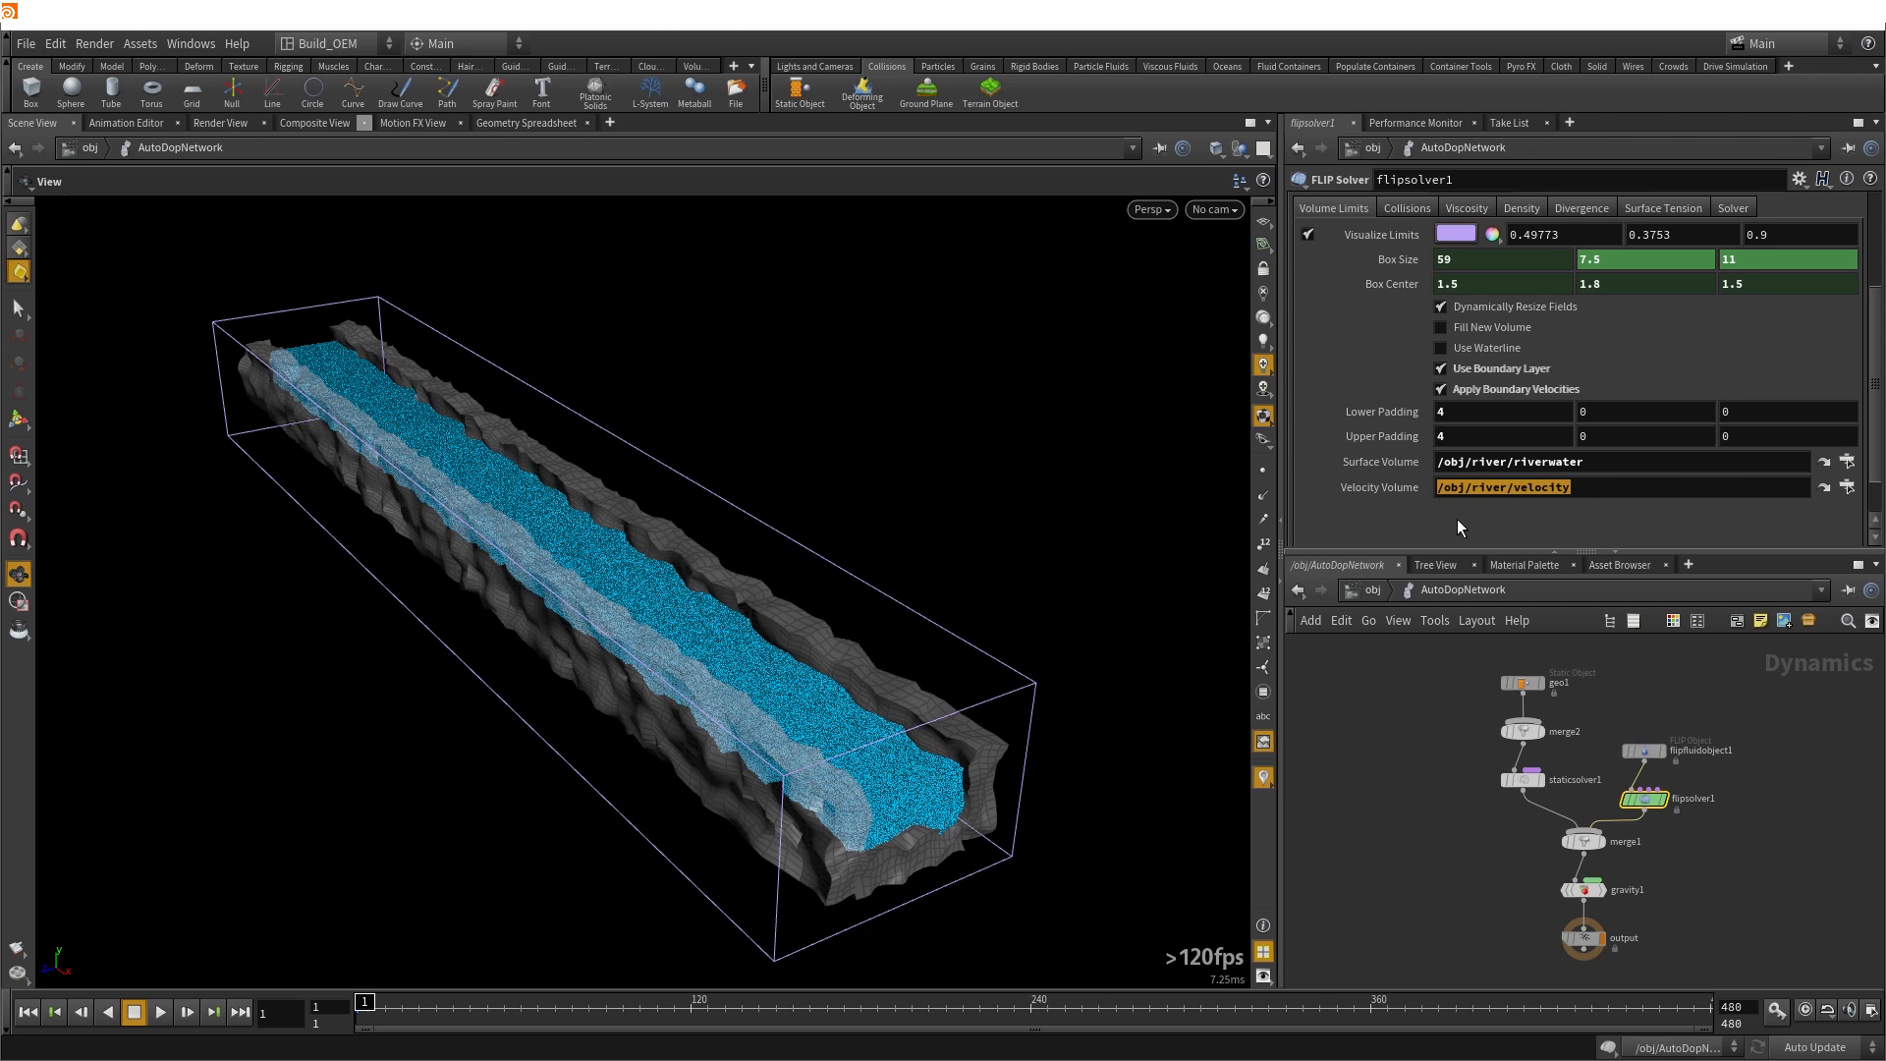
pyautogui.click(1461, 521)
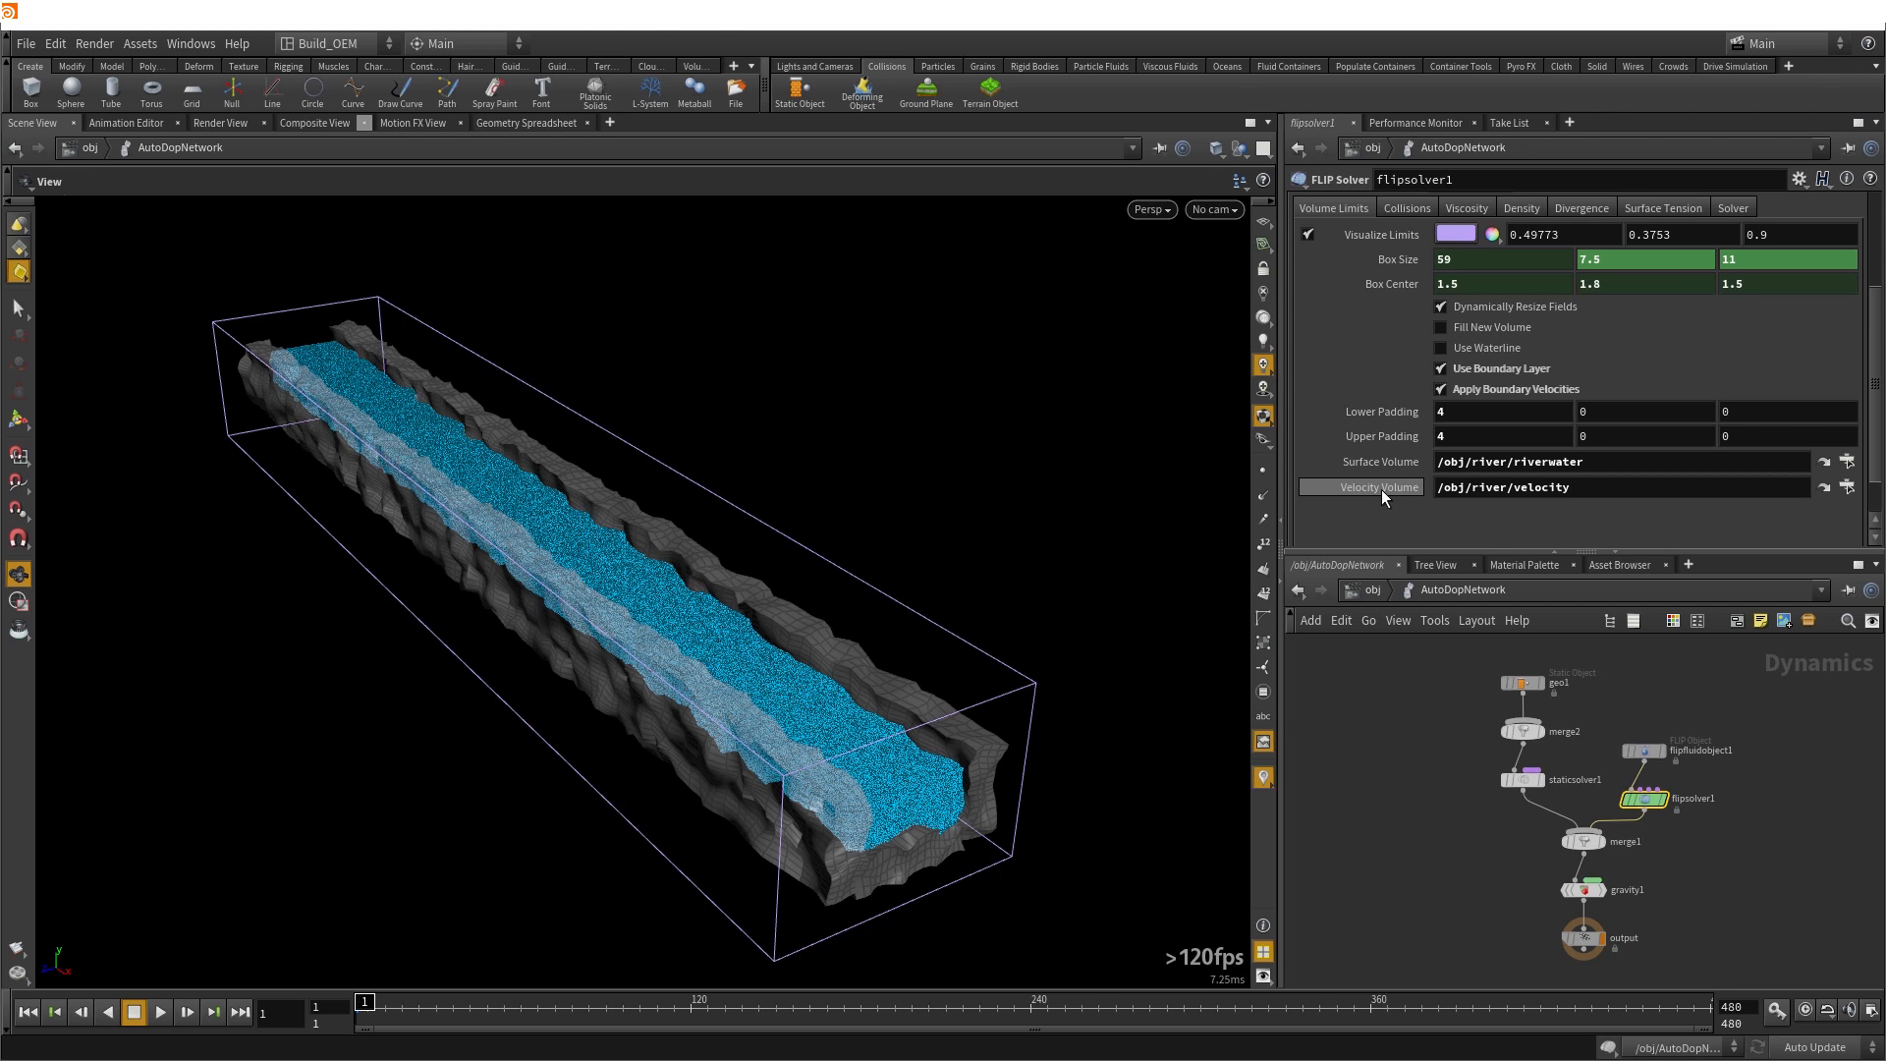
pyautogui.moveTo(1376, 498)
pyautogui.moveTo(1365, 499)
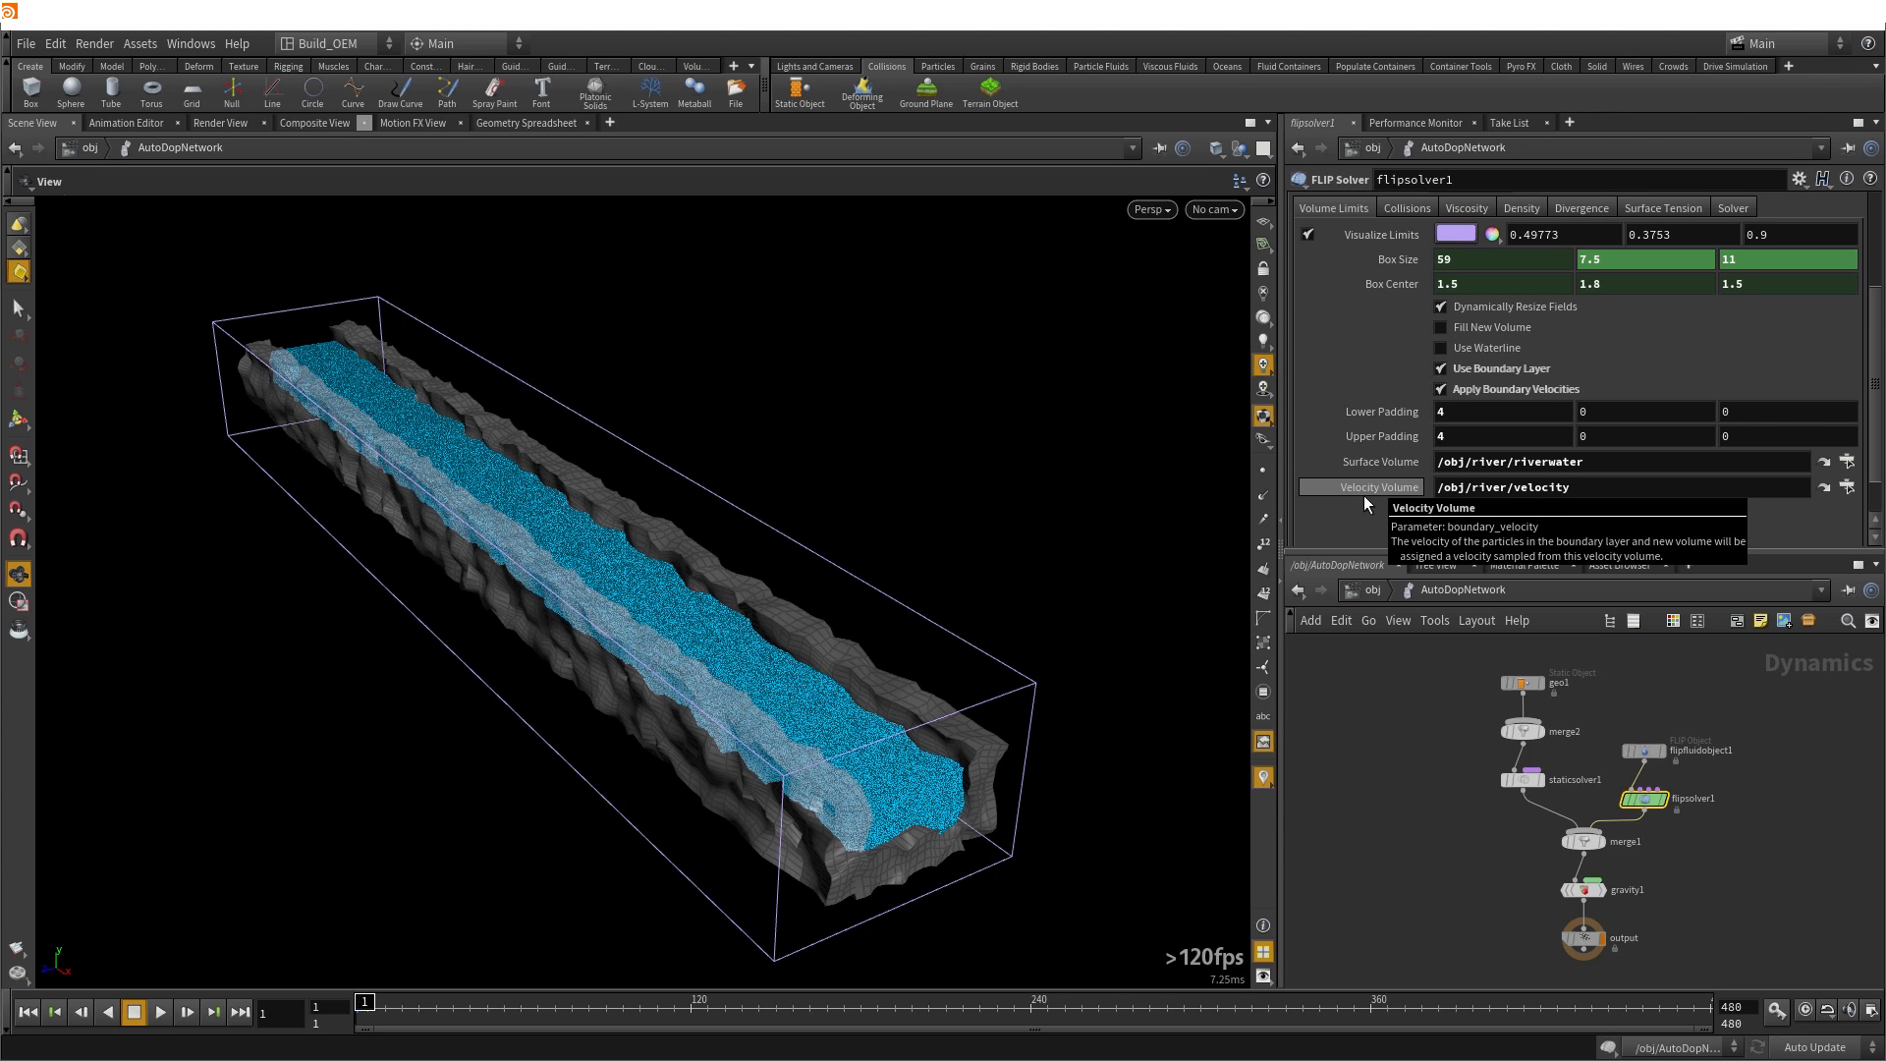
pyautogui.moveTo(1474, 391)
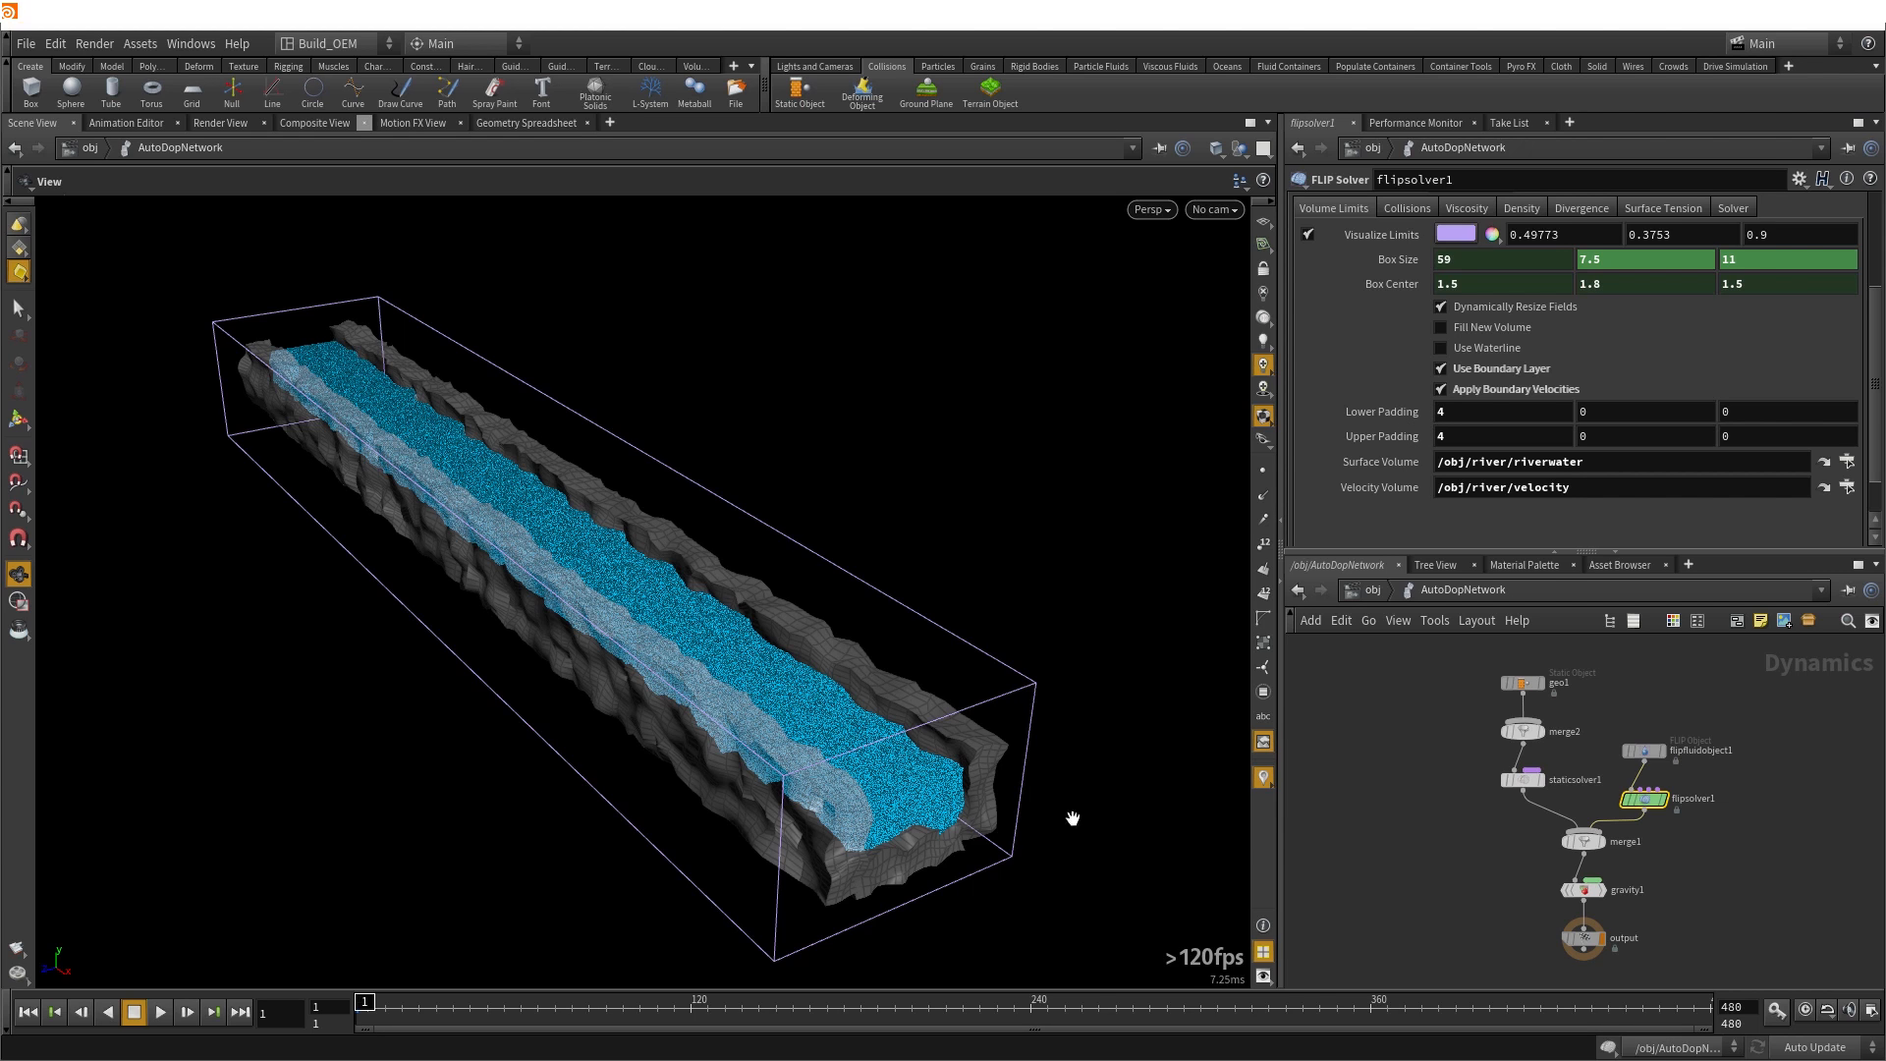
# Select flipfluidobject1 and review its initial data settings and the available input types, keeping Surface SOP
pyautogui.click(1645, 752)
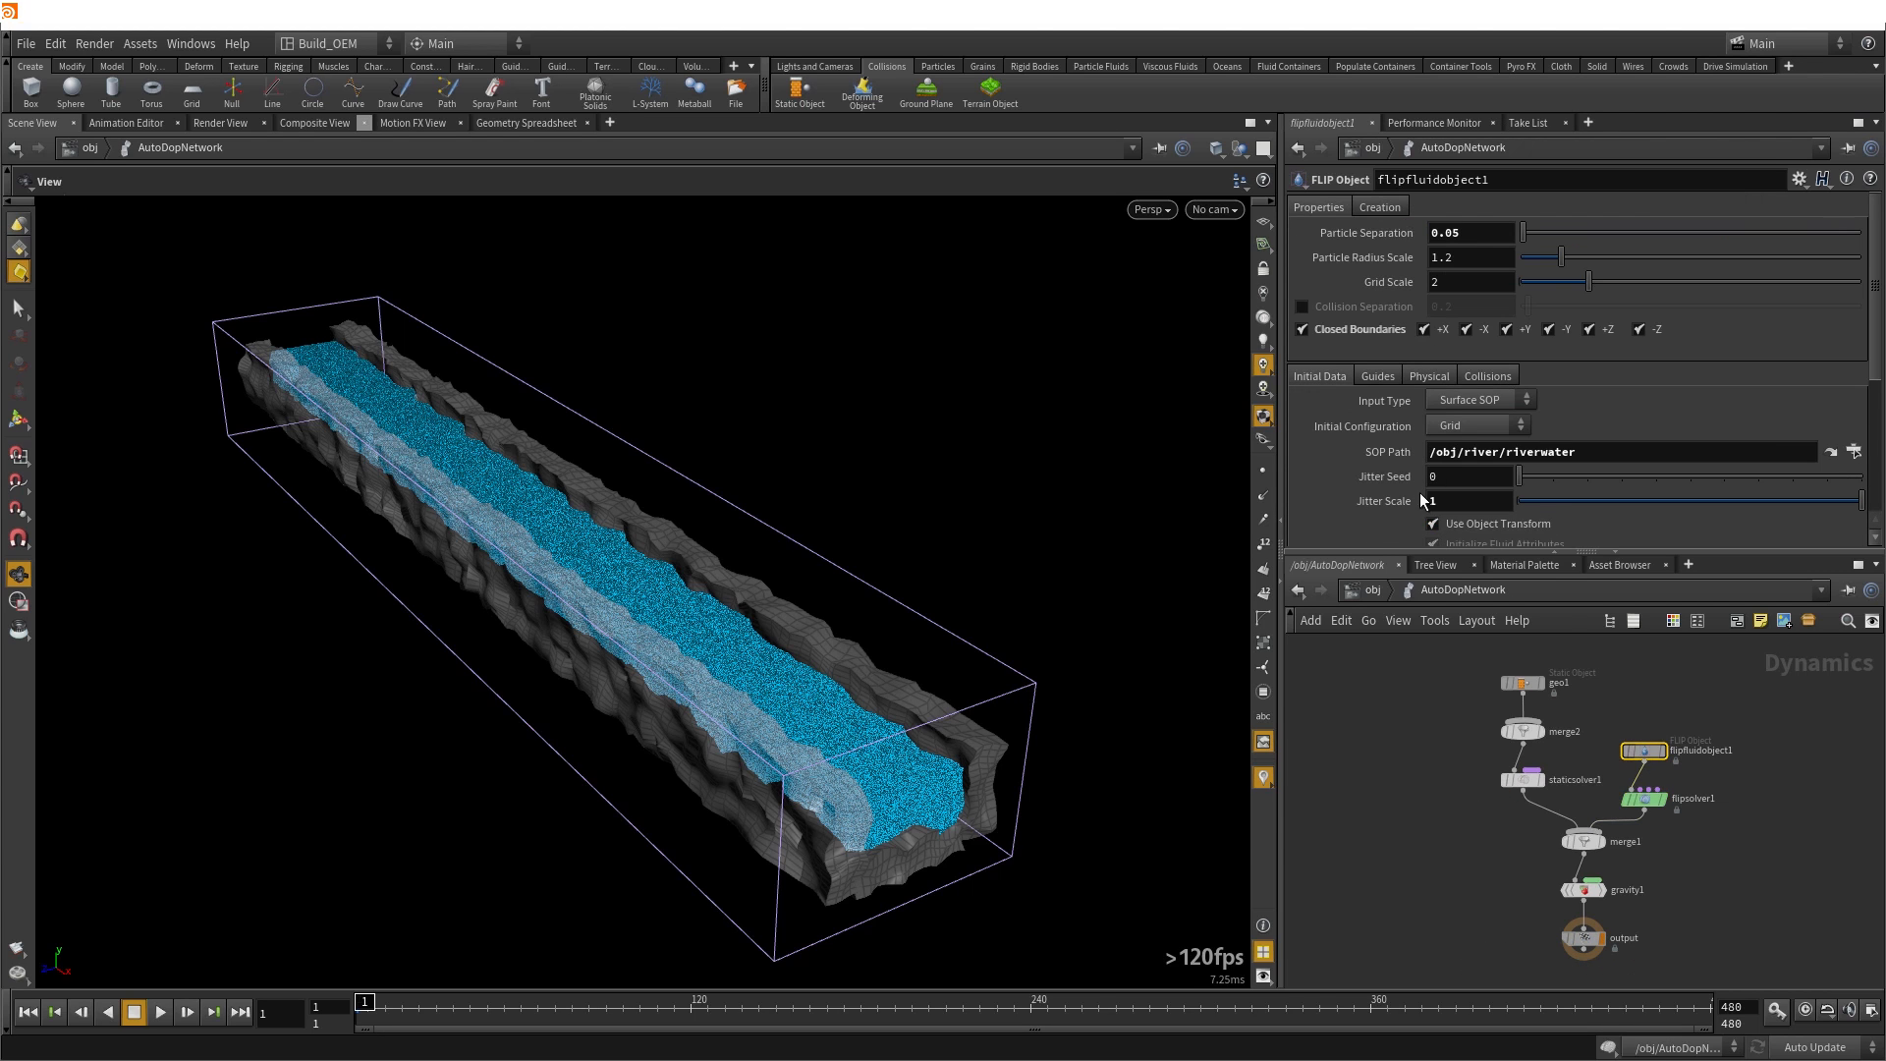
pyautogui.scroll(-5, 1366, 375)
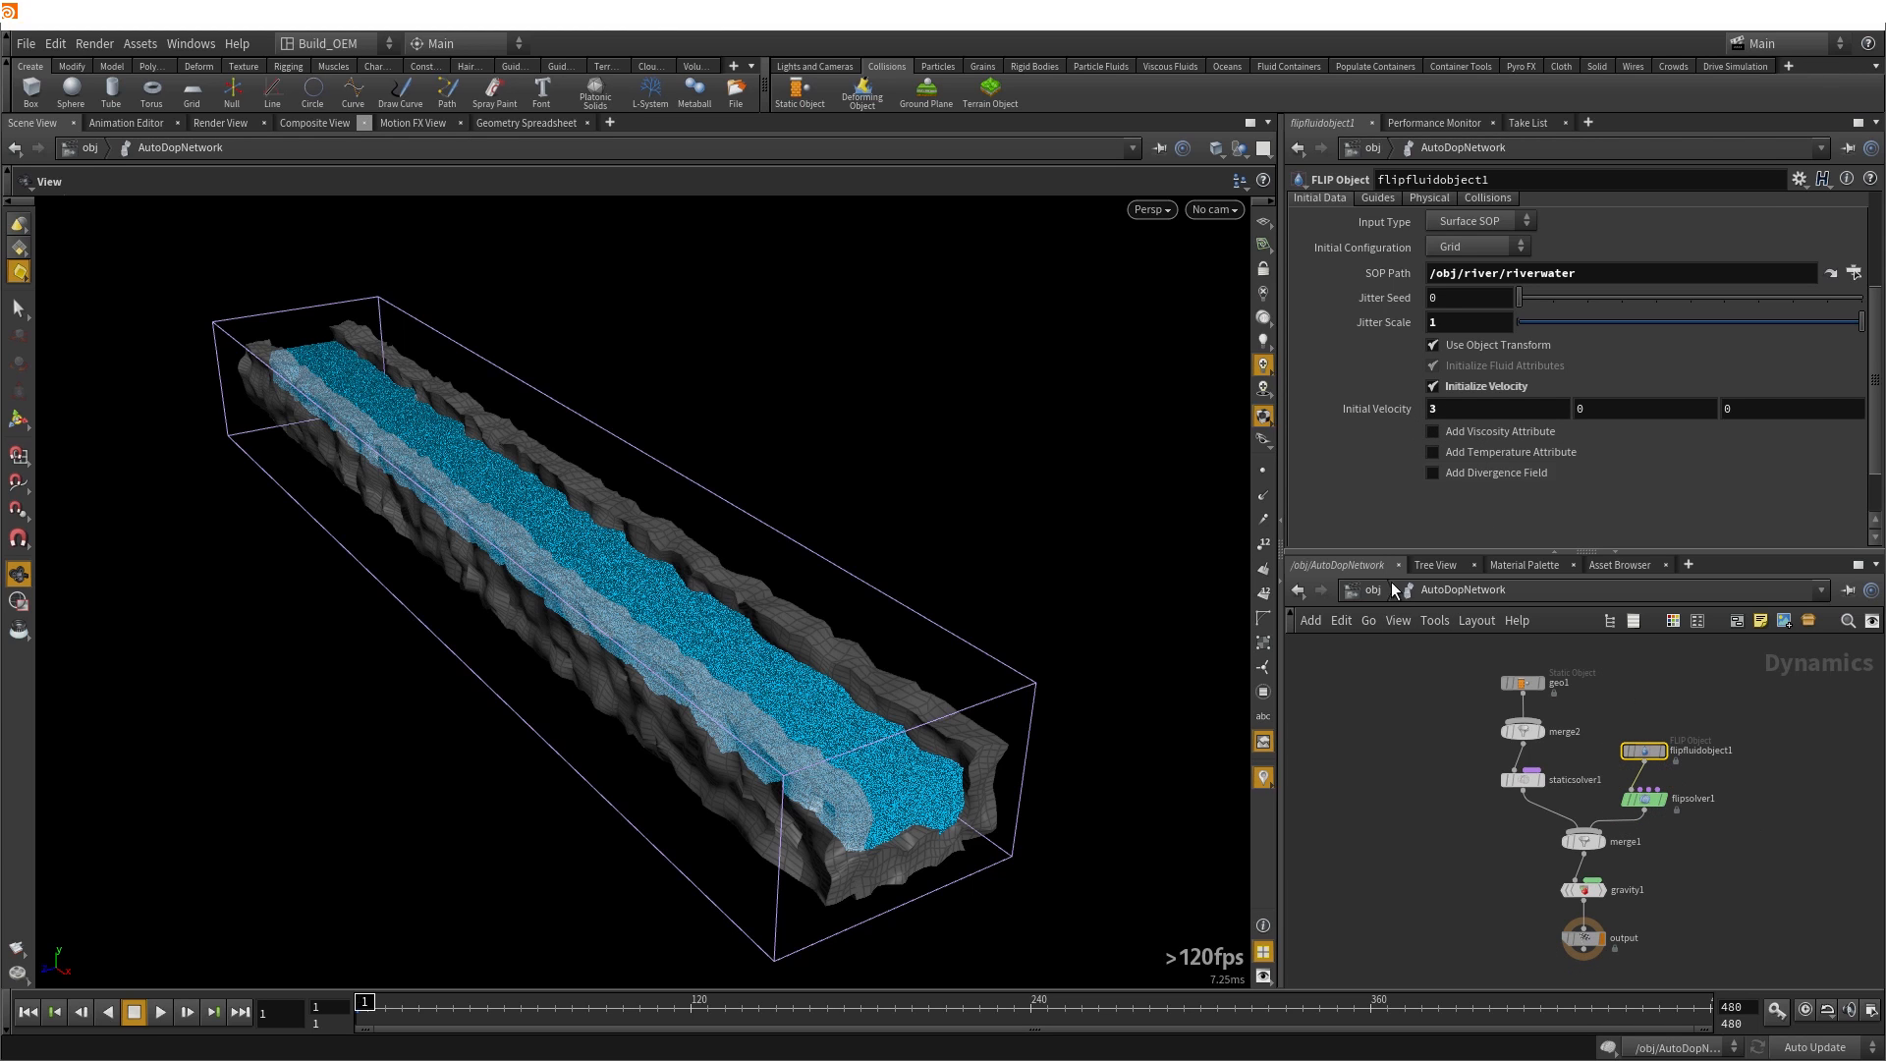
pyautogui.click(1476, 220)
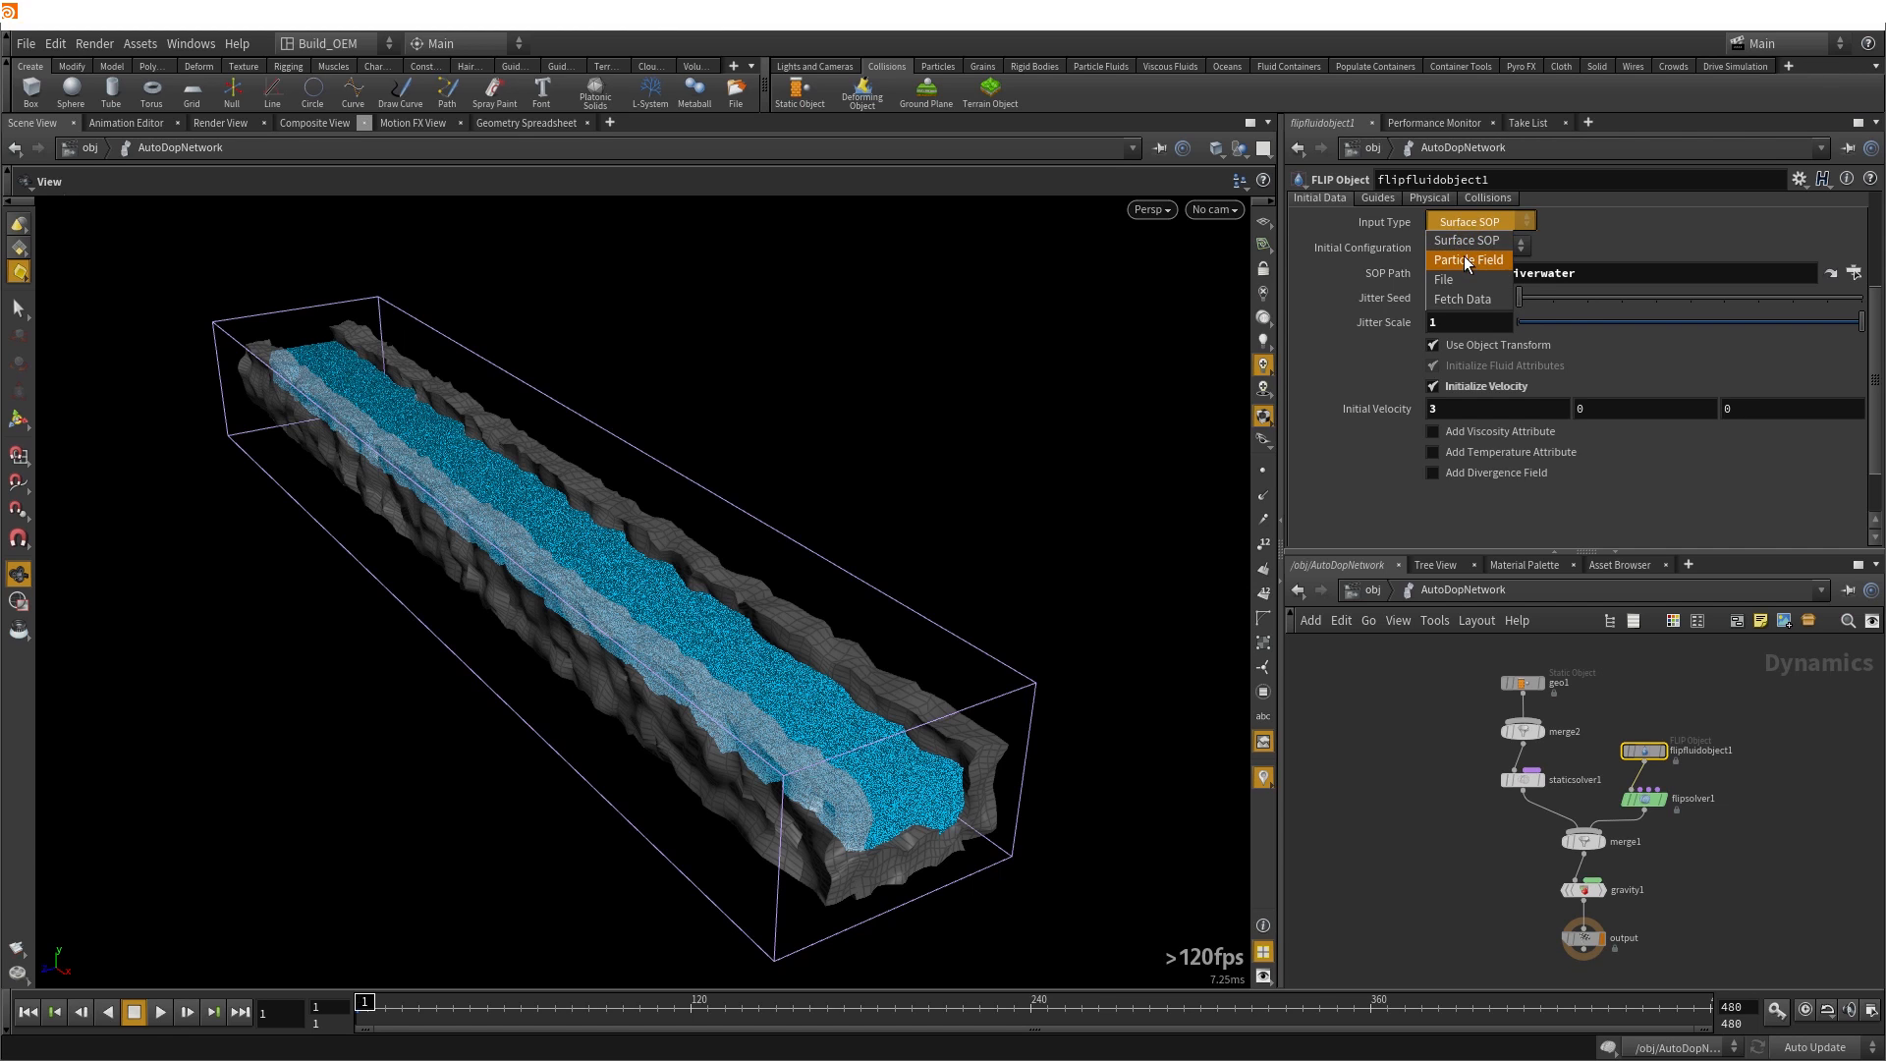
pyautogui.click(1457, 220)
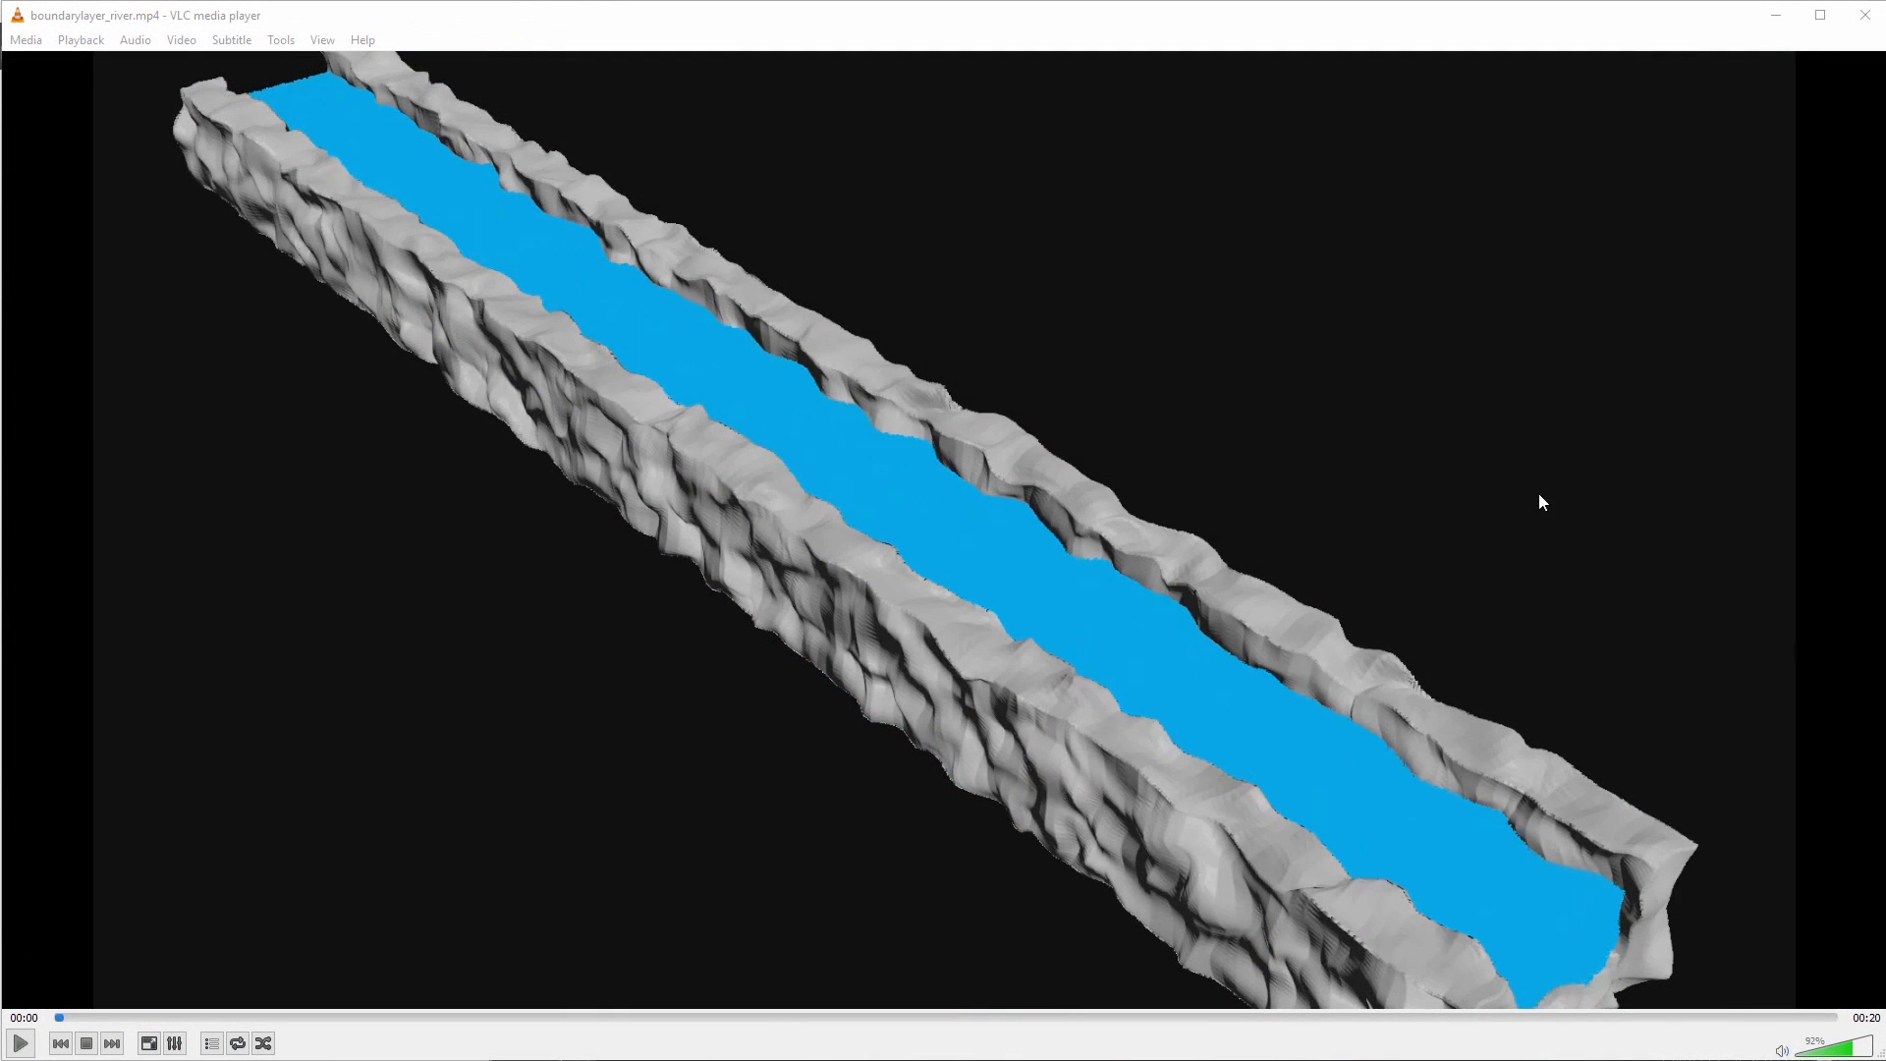
# Switch to VLC media player and play boundarylayer_river.mp4 to examine the river simulation result
pyautogui.click(18, 1045)
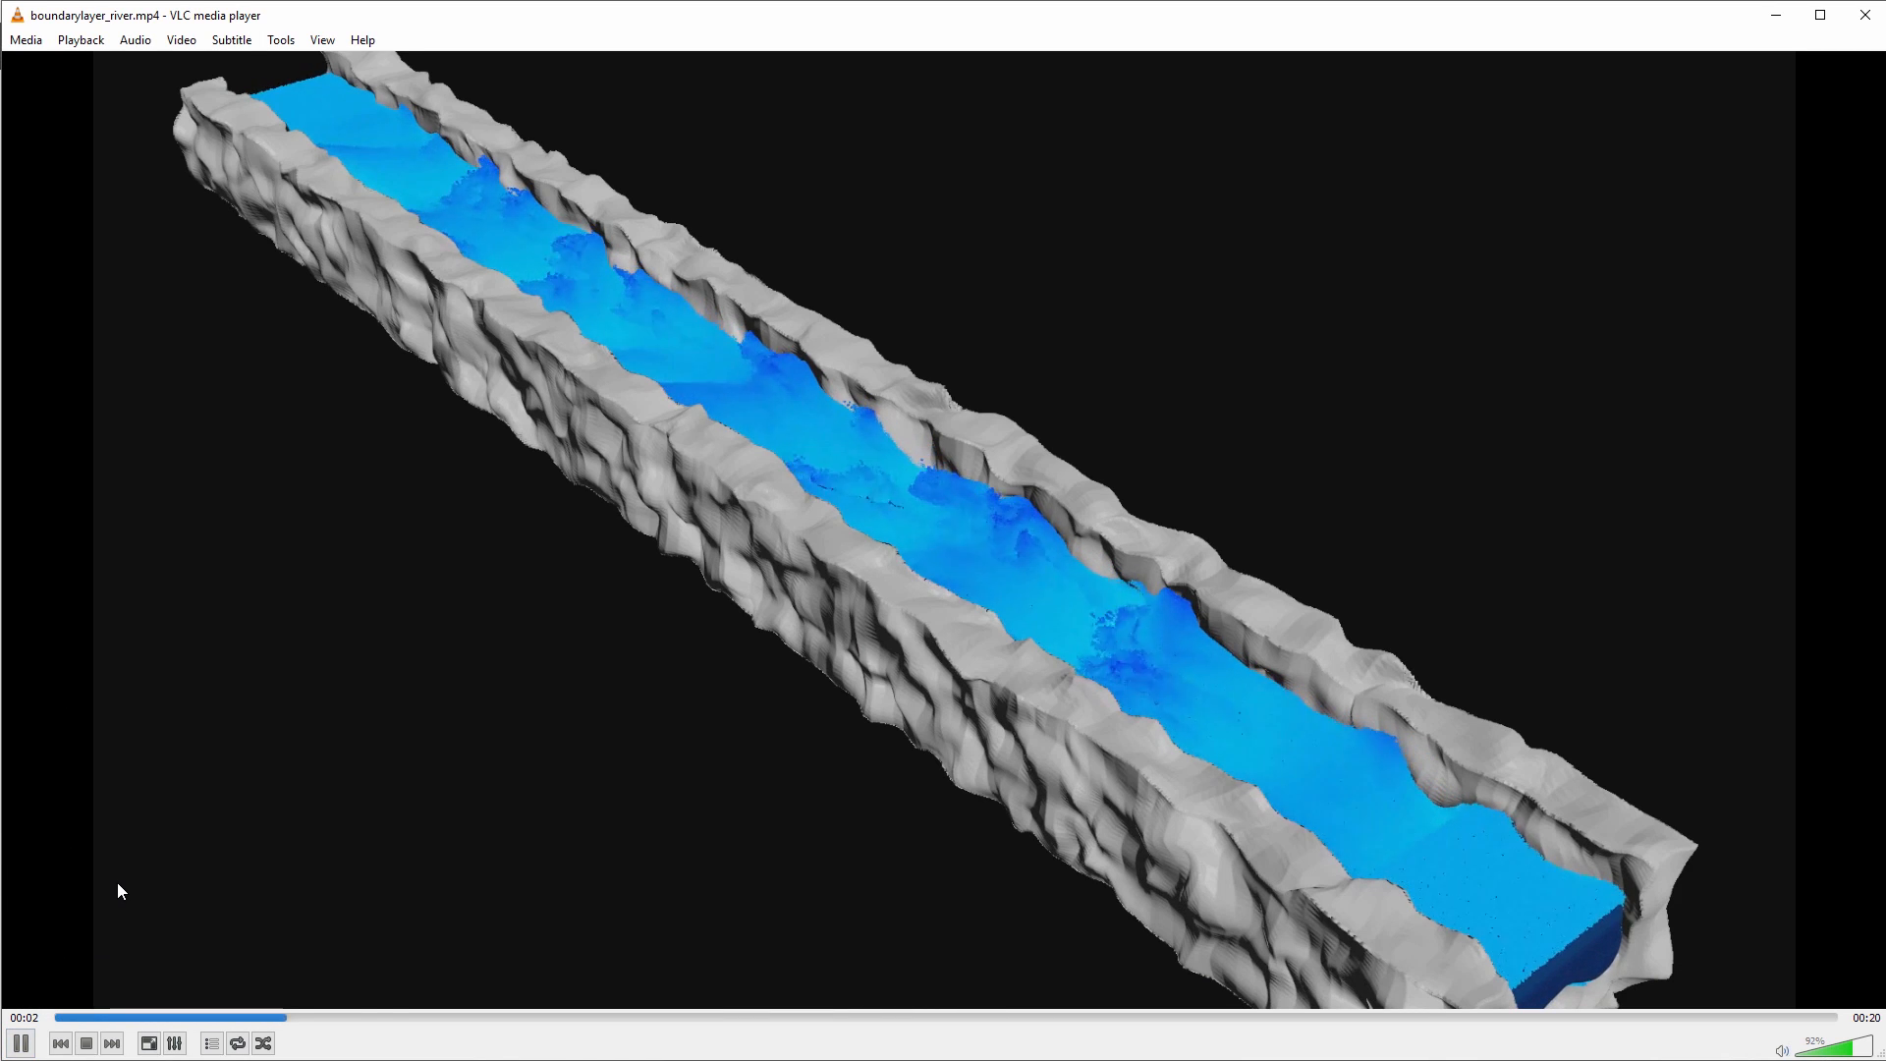
pyautogui.click(21, 1044)
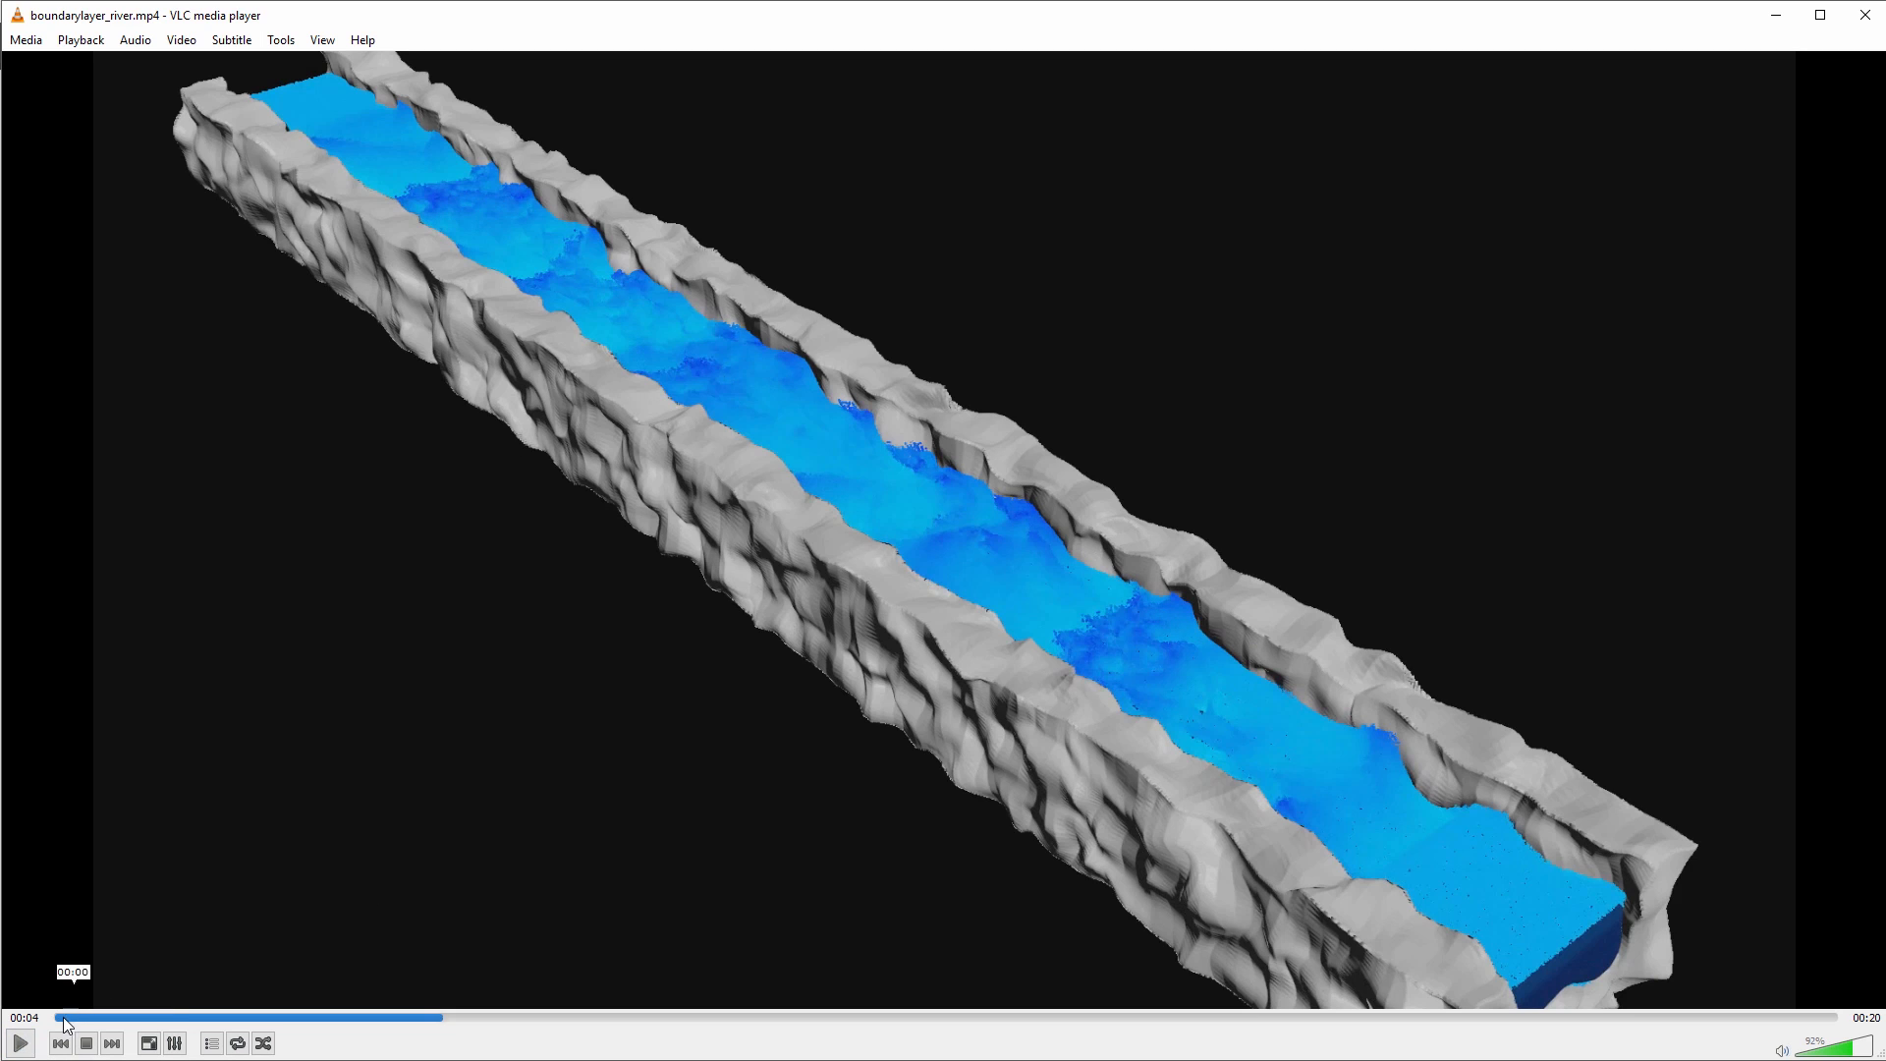
pyautogui.click(19, 1043)
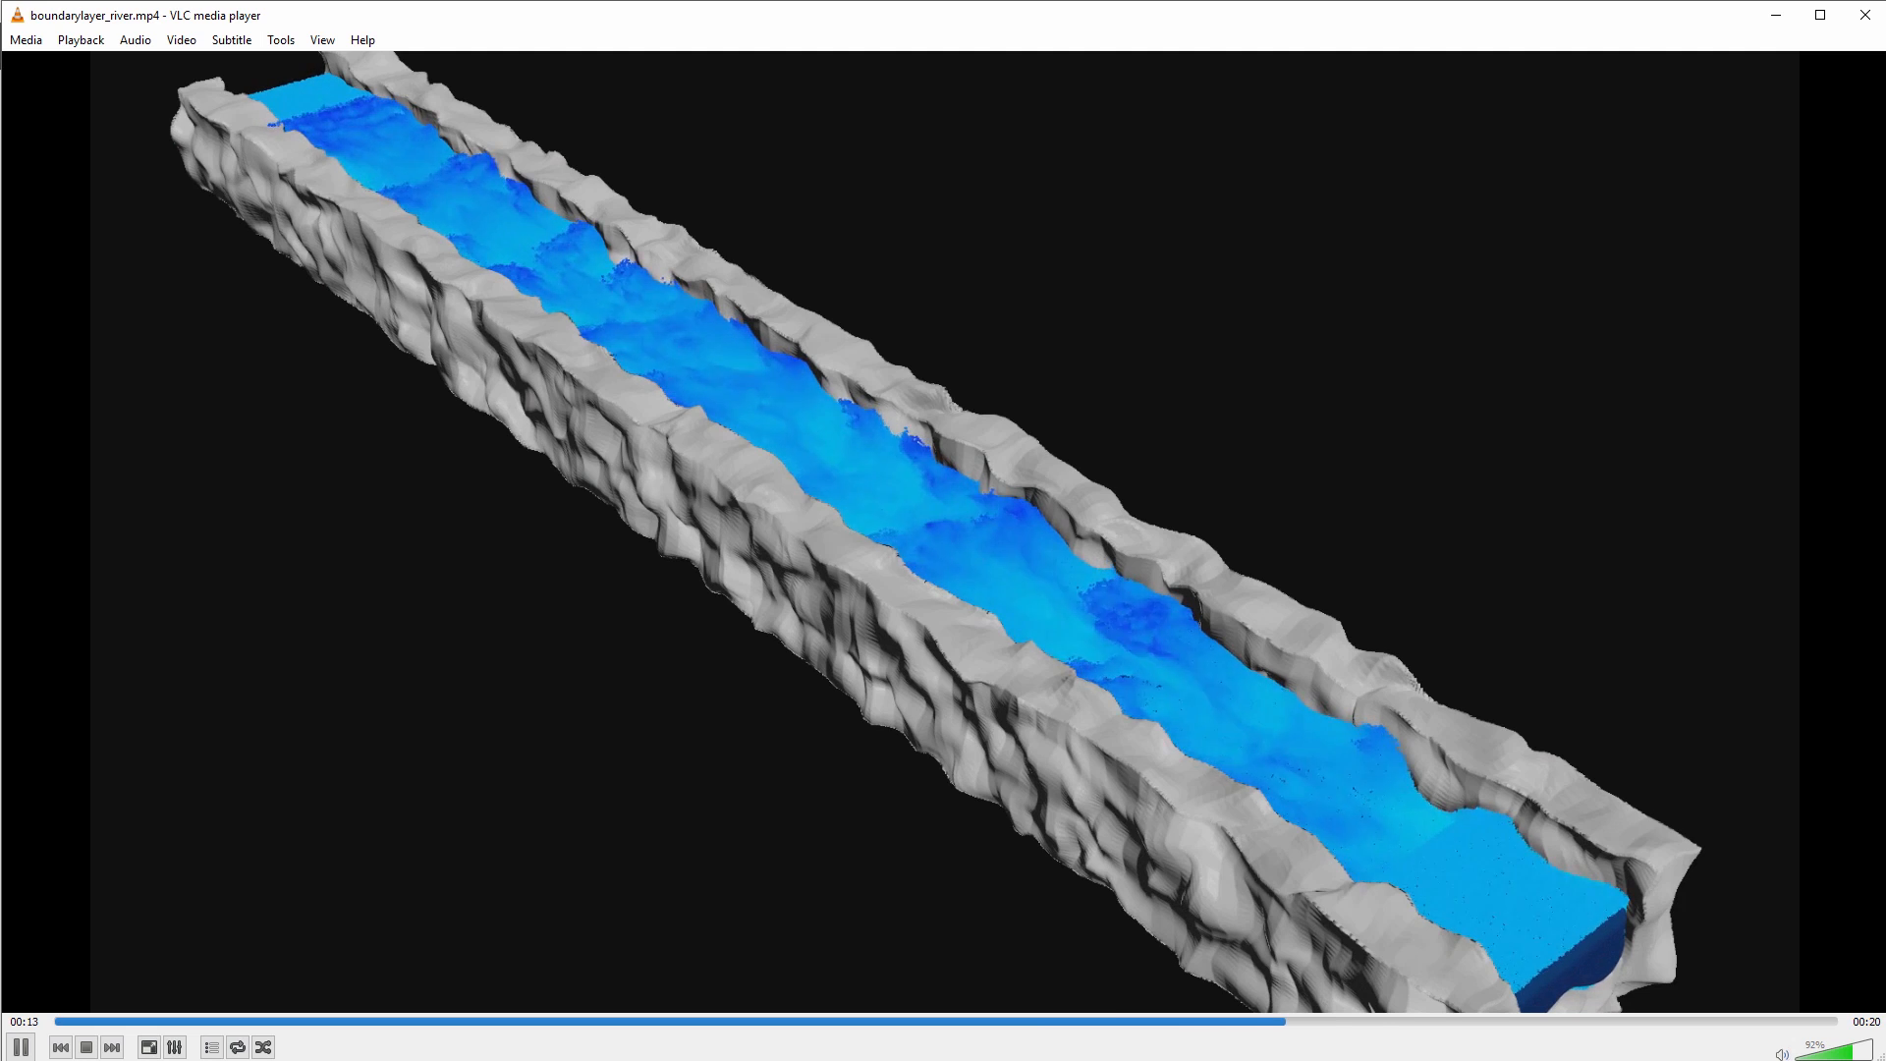
pyautogui.press('space')
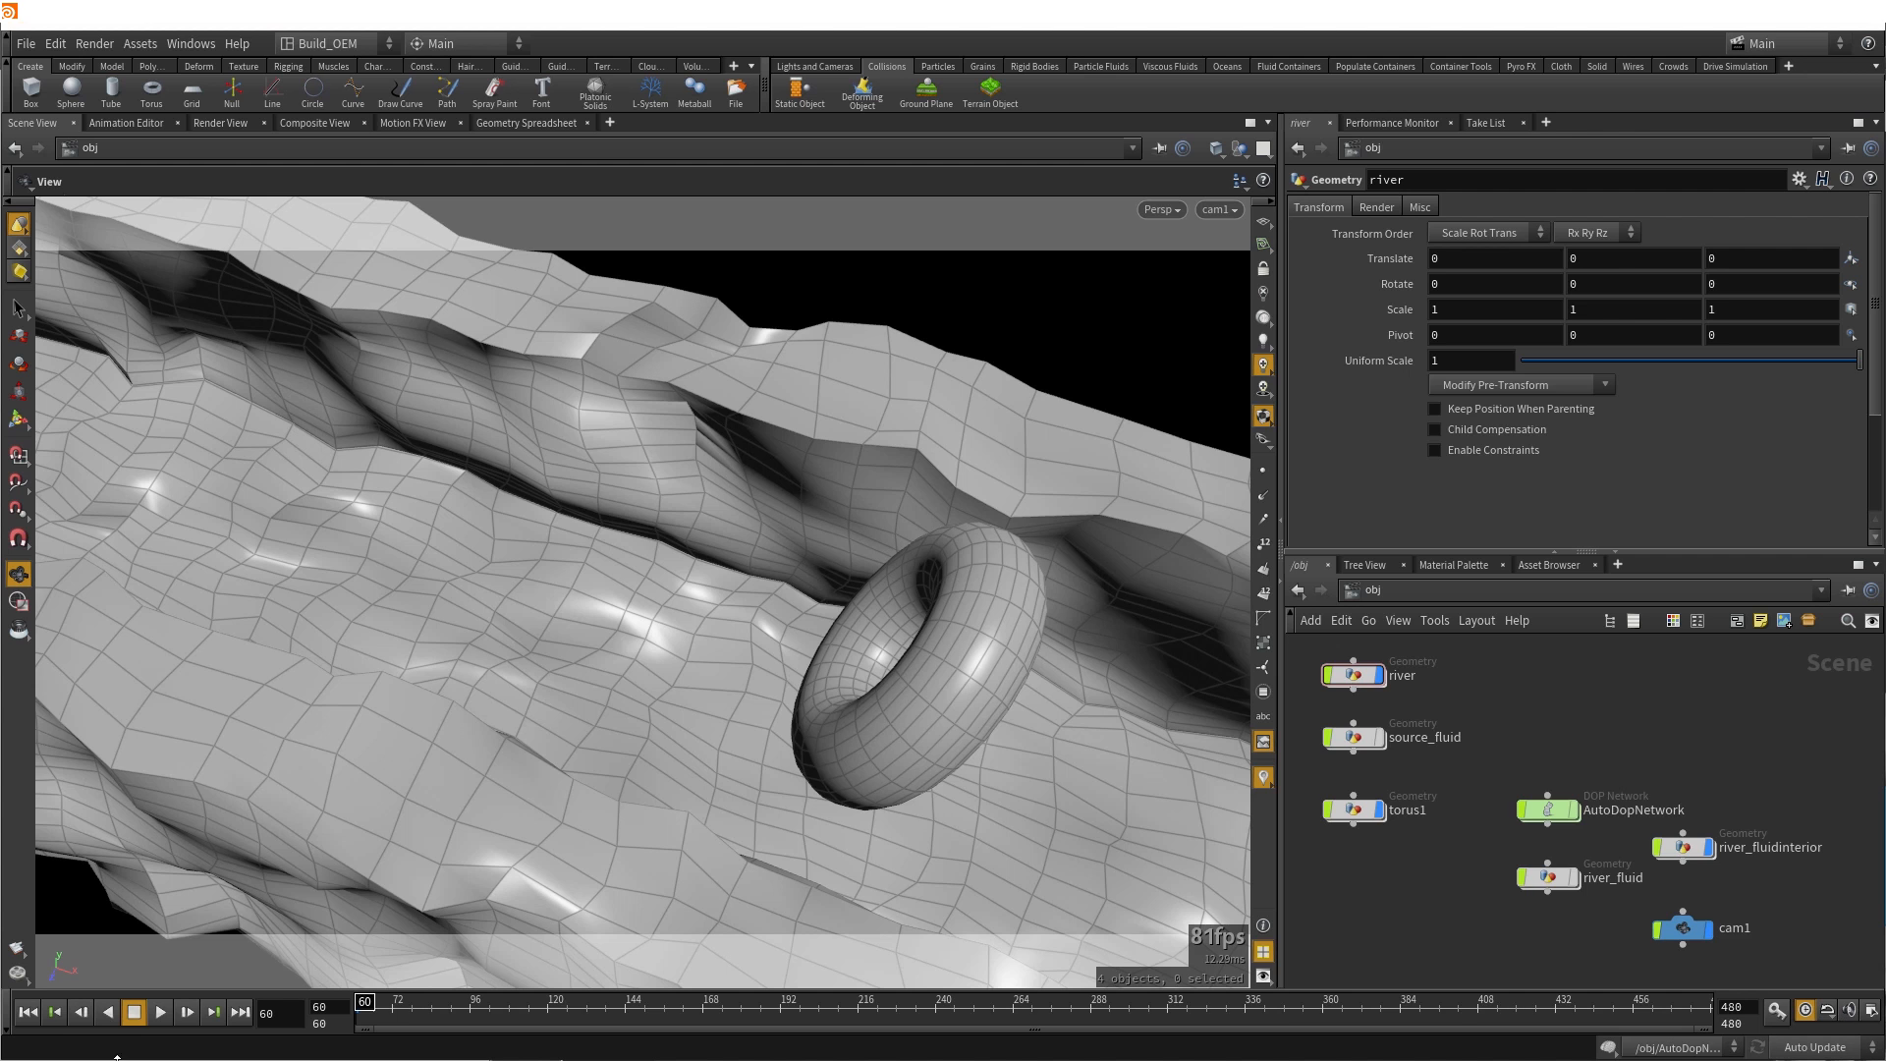
# In the Houdini torus scene, preview the torus animation from frame 60, view the whole riverbed, and look through cam1 again
pyautogui.moveTo(367, 1002); pyautogui.dragTo(1542, 957)
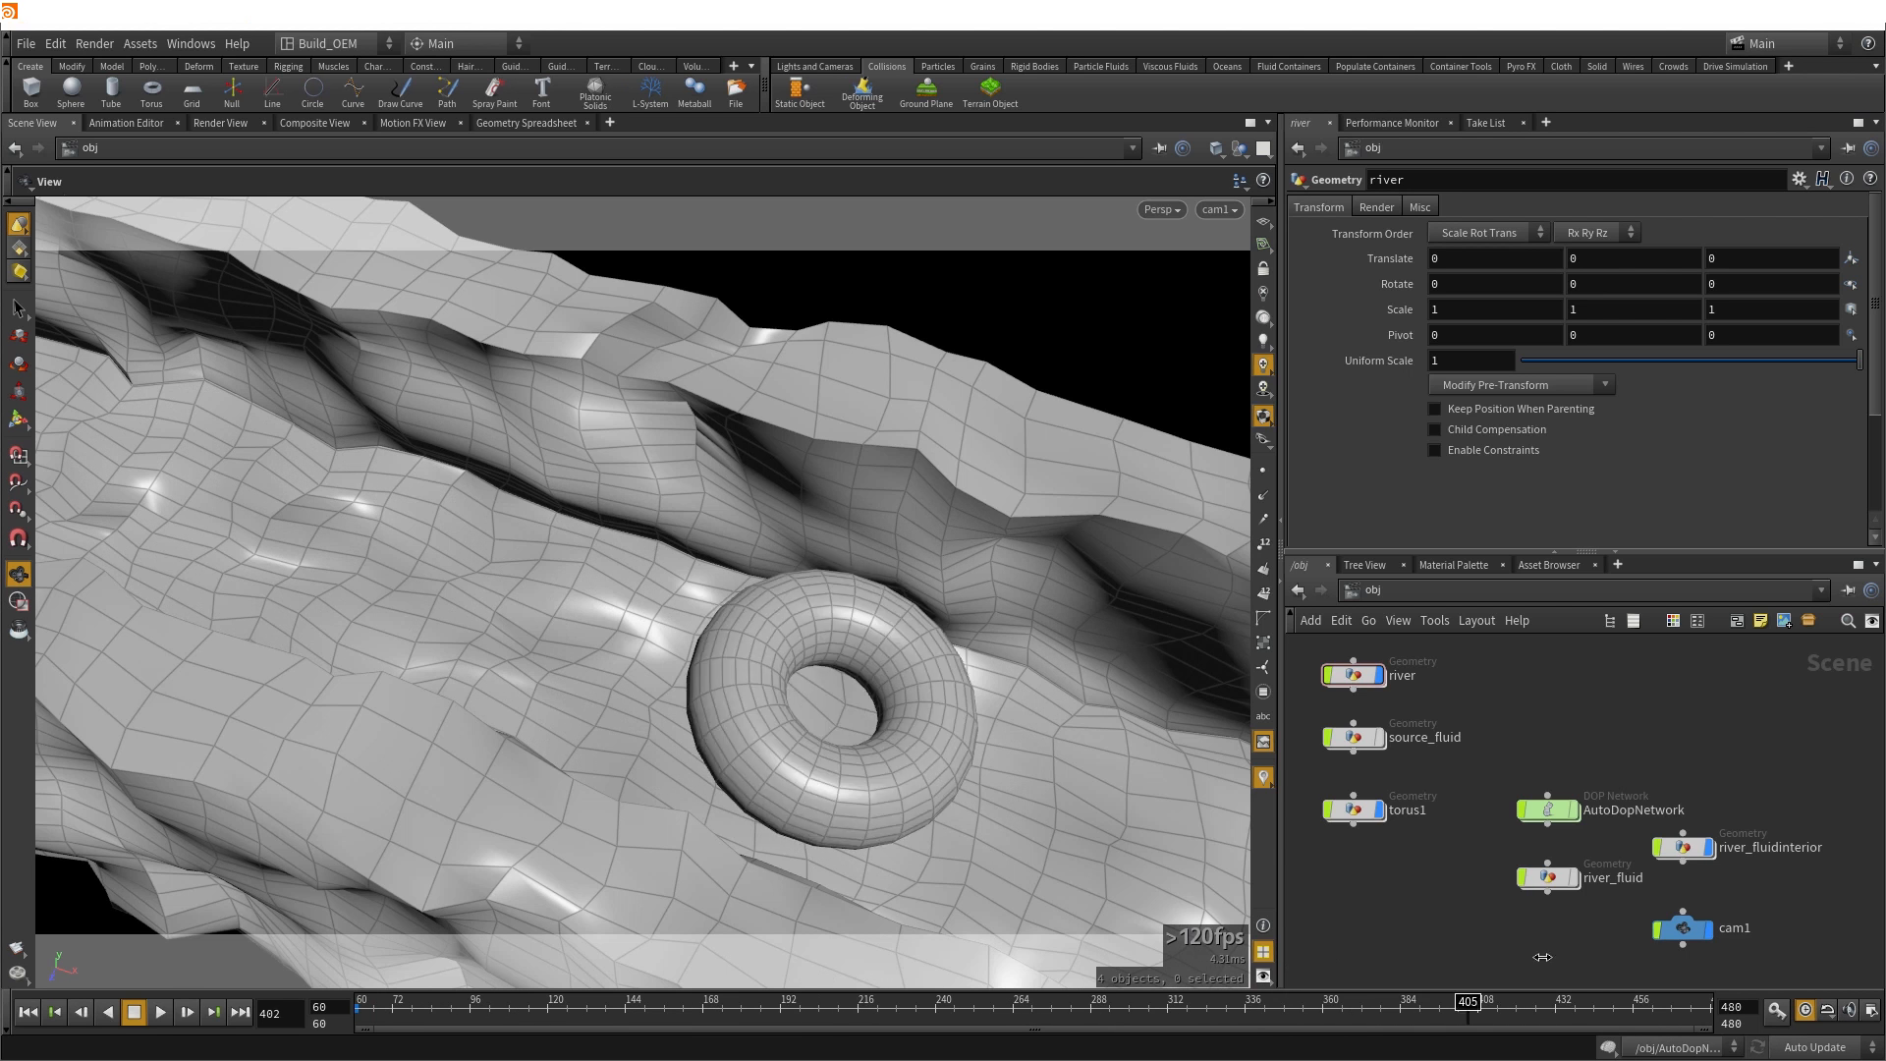
pyautogui.click(363, 1002)
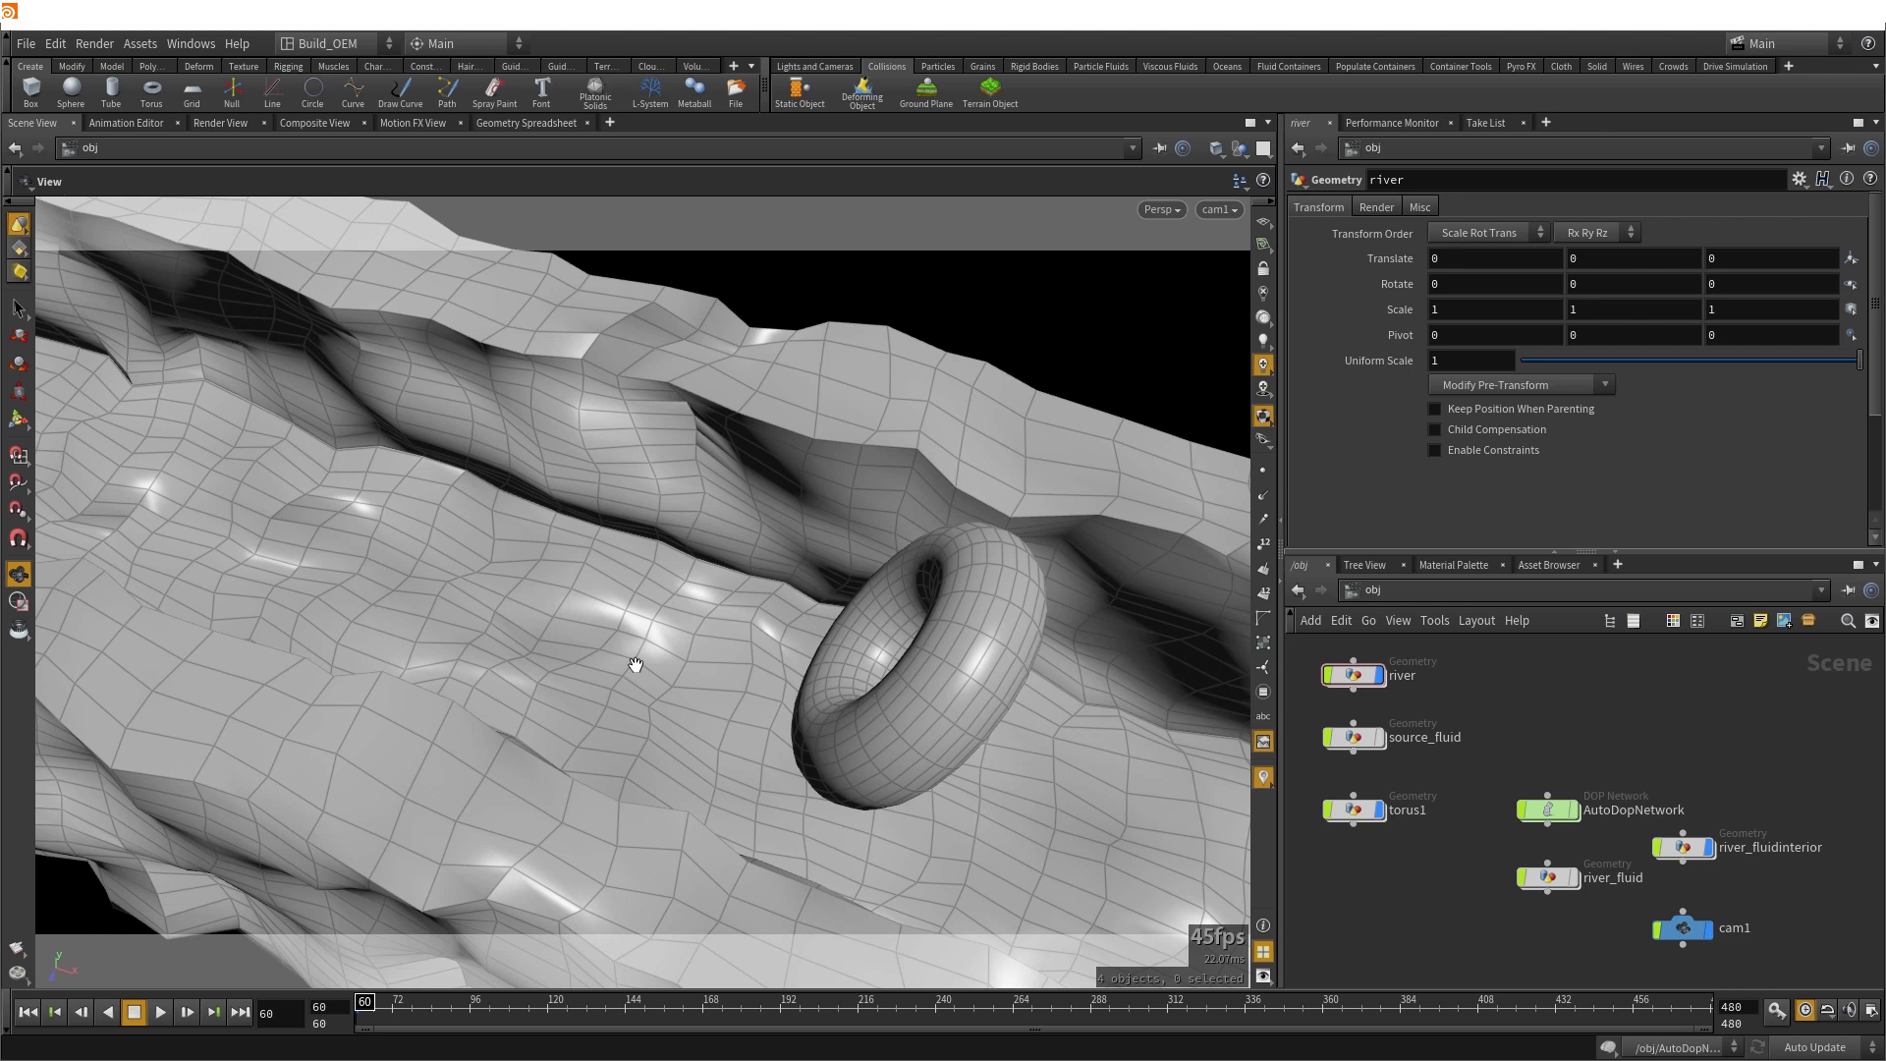
pyautogui.scroll(-15, 635, 665)
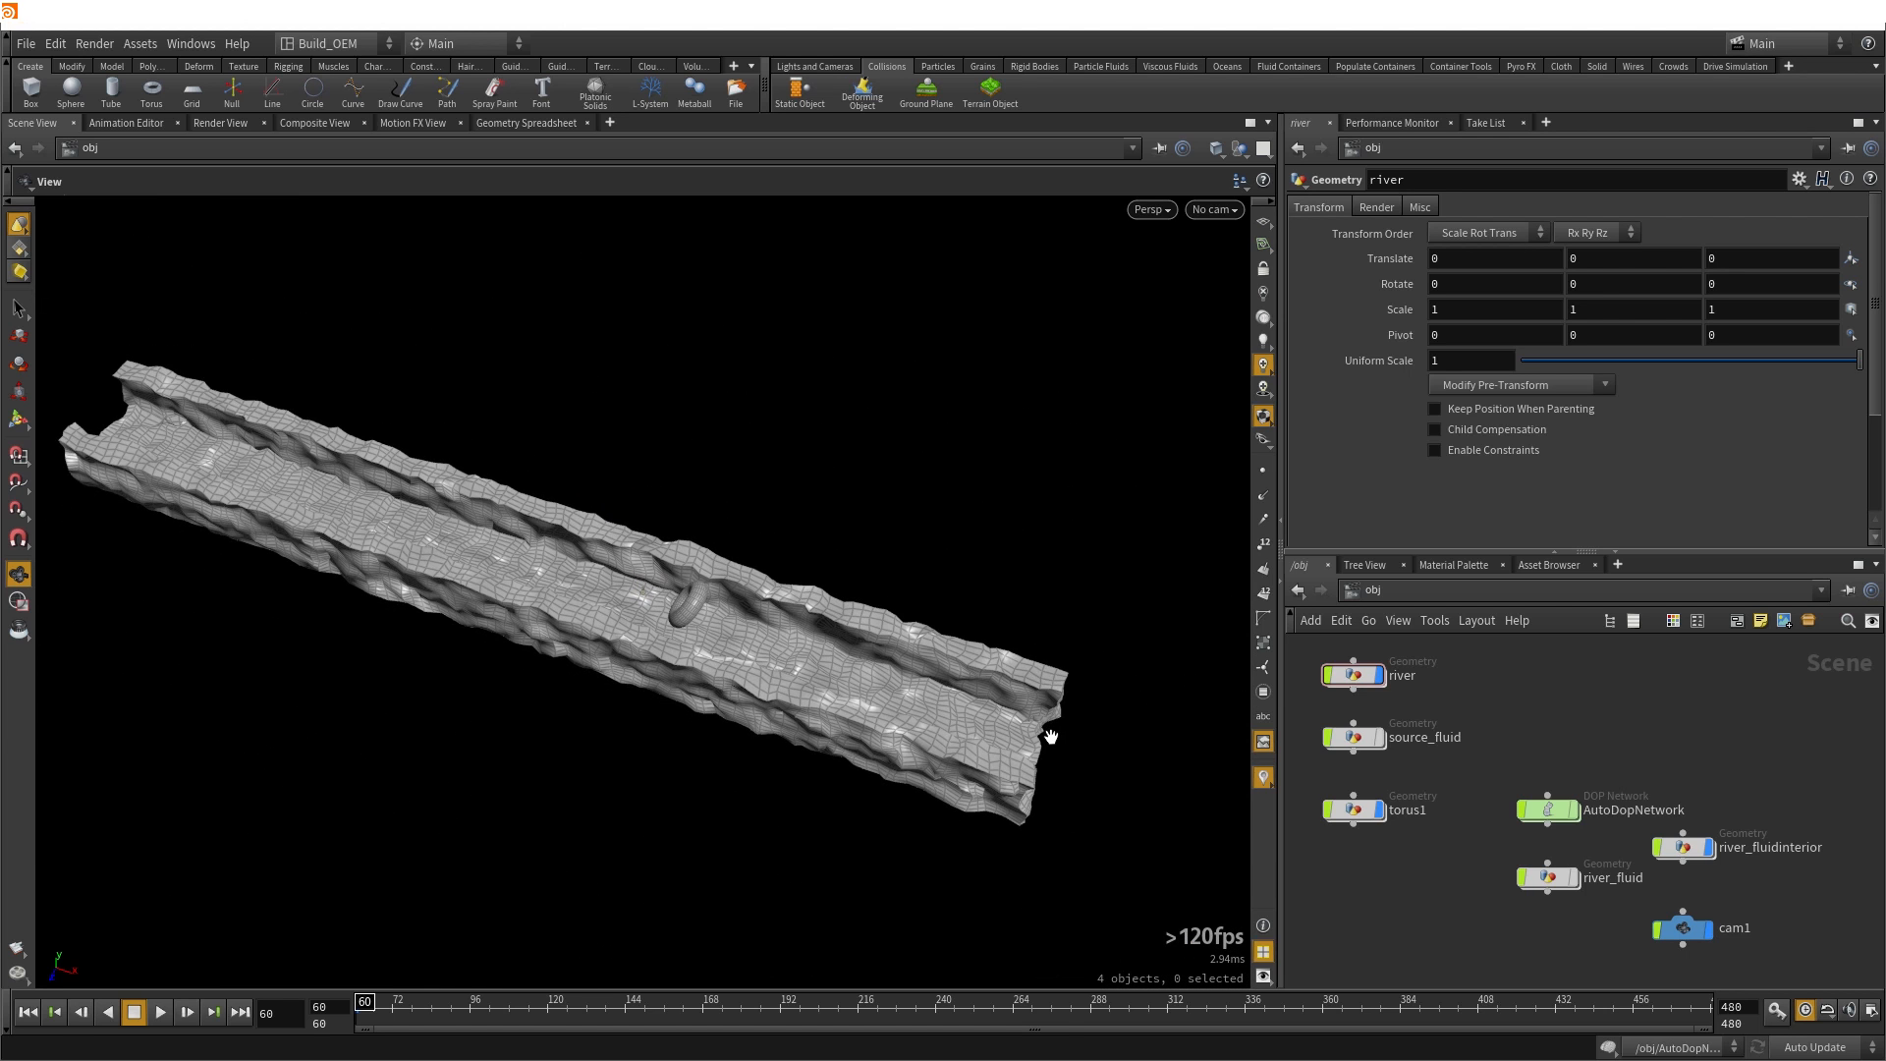
pyautogui.click(1222, 213)
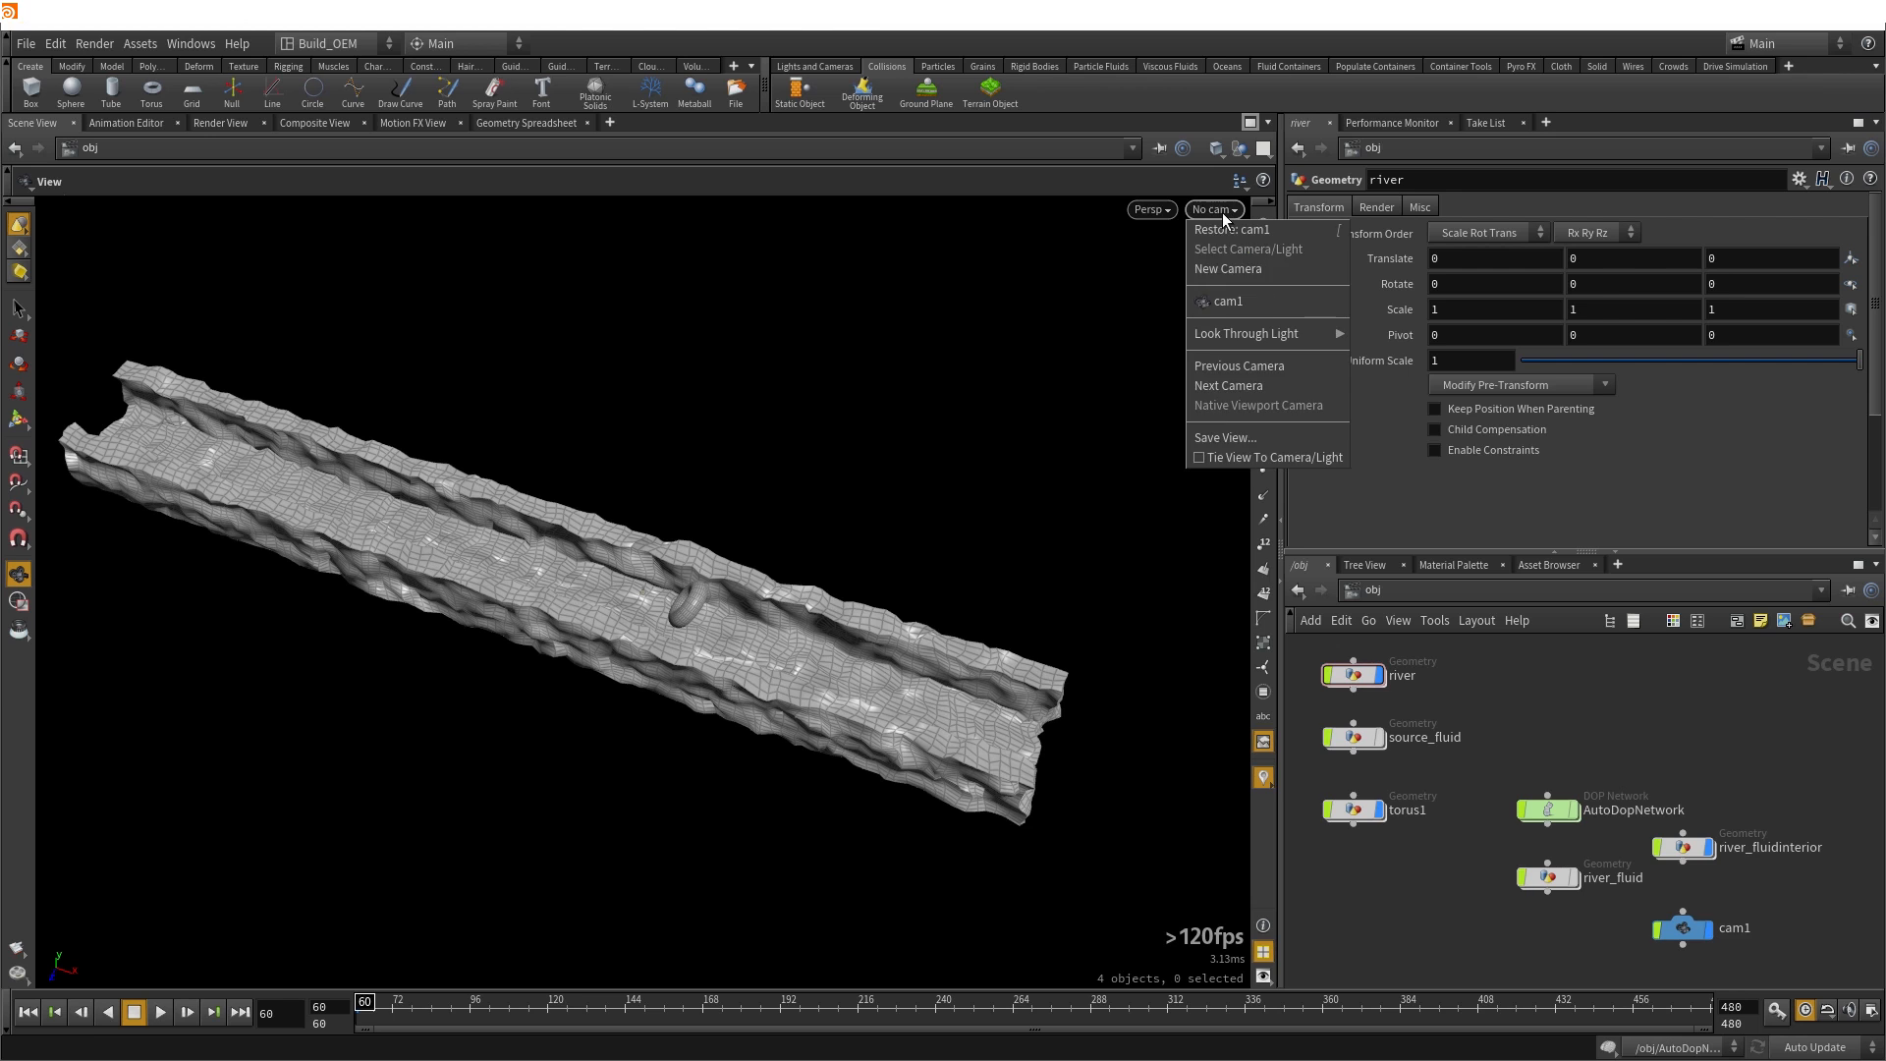
pyautogui.click(1229, 298)
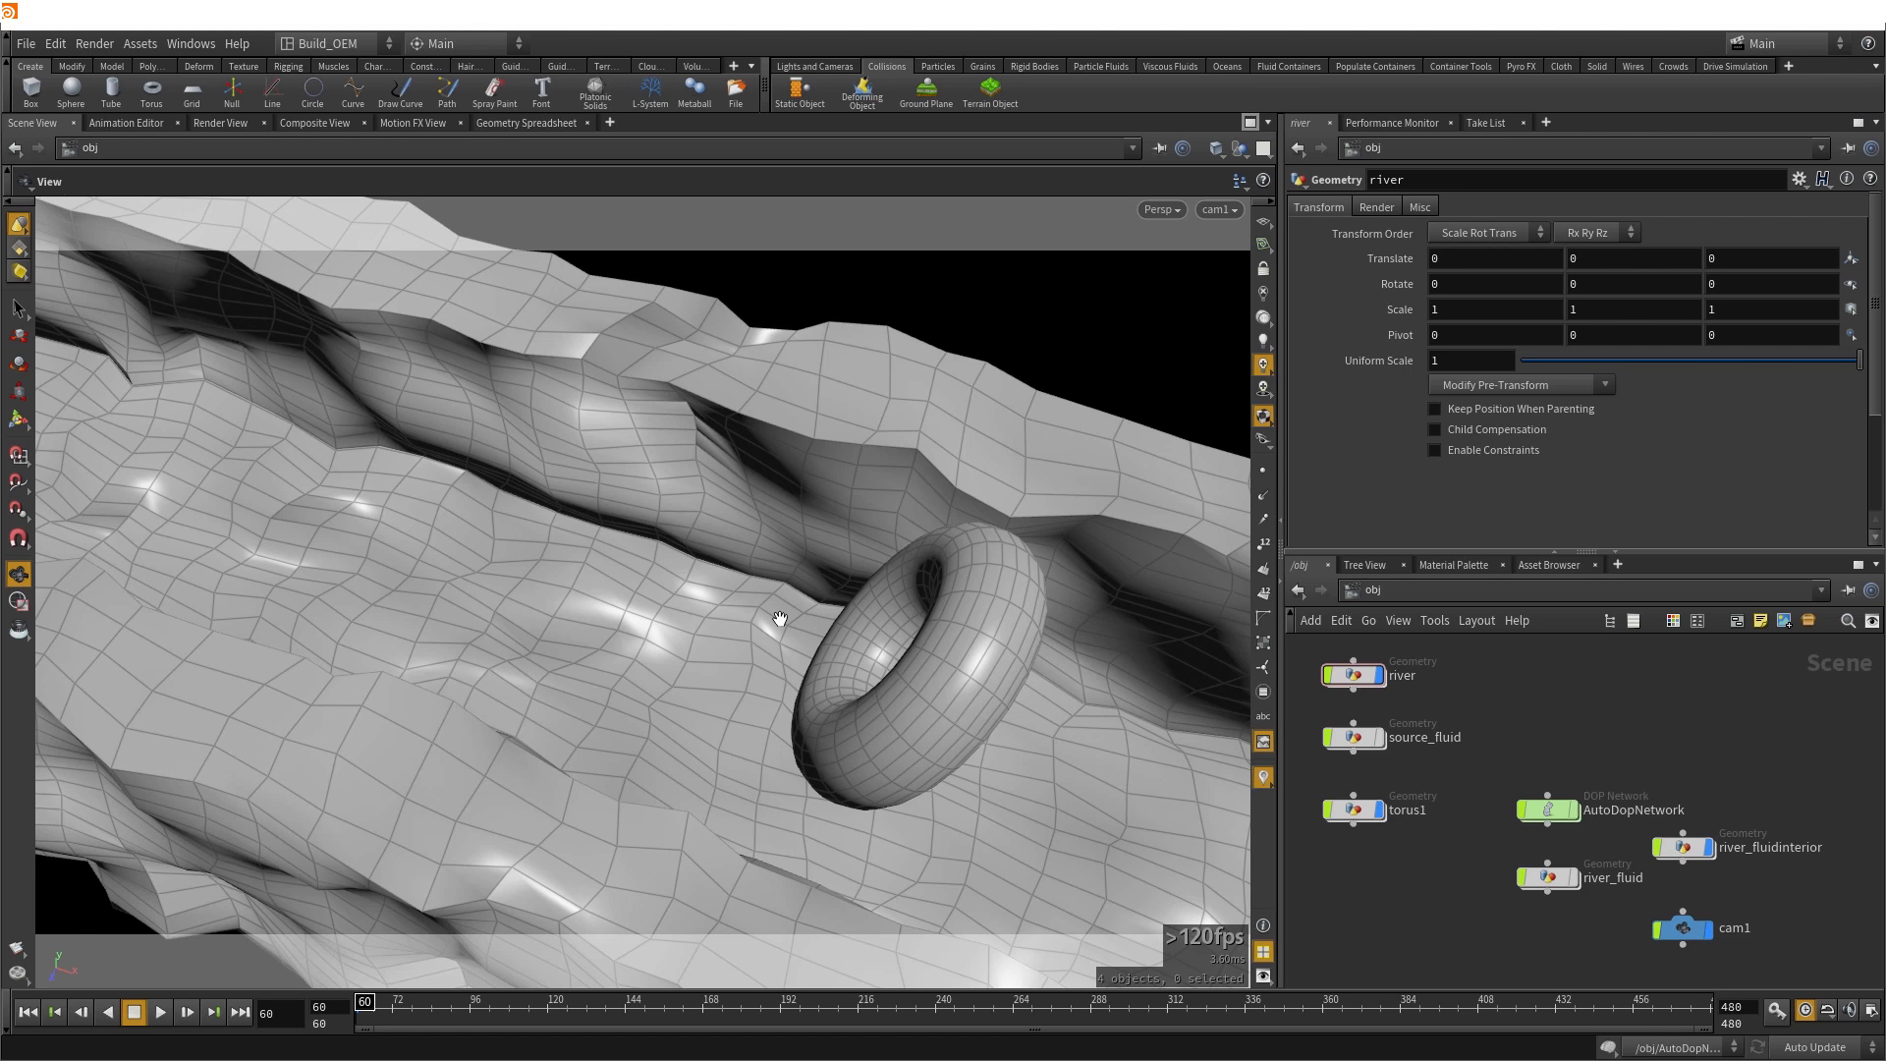
# Open the source_fluid network and inspect its imported file, the reference_surface and reference_velocity outputs, and the Initial particles group
pyautogui.doubleClick(1357, 735)
pyautogui.scroll(3, 1454, 718)
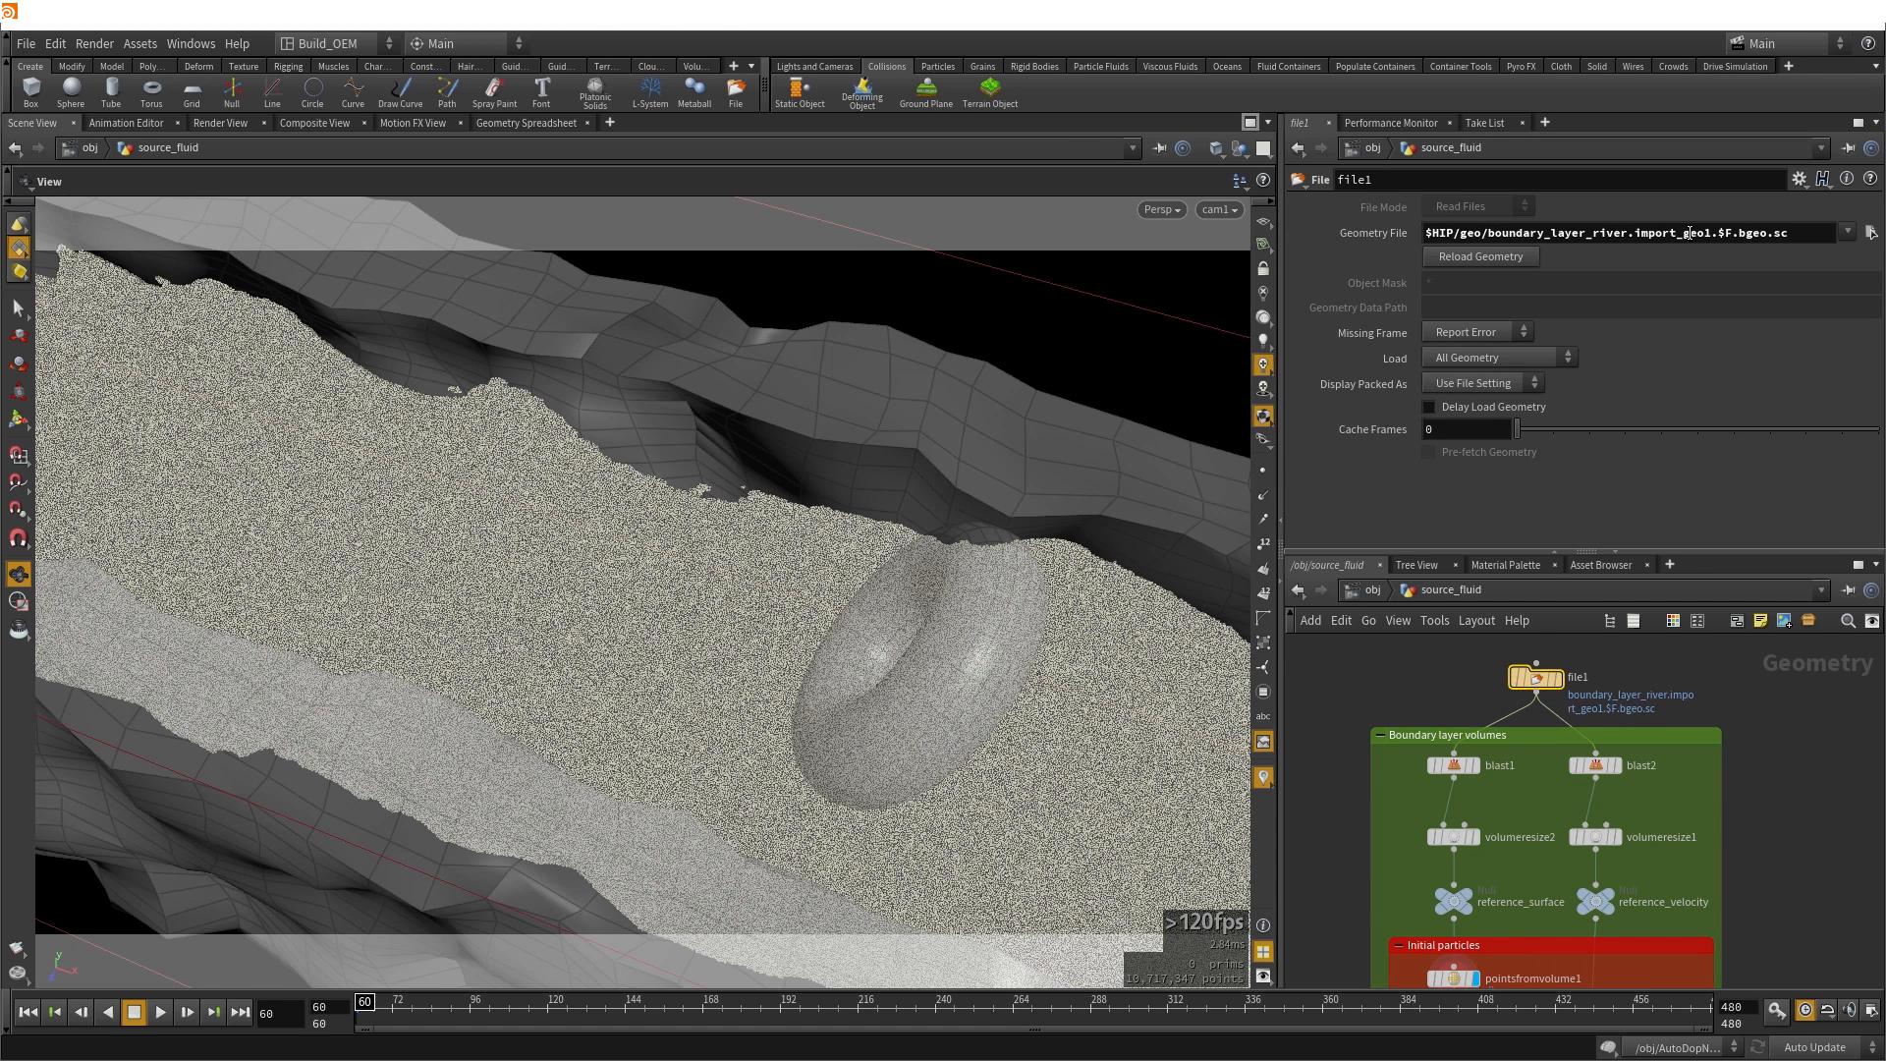
pyautogui.moveTo(1334, 857); pyautogui.dragTo(1326, 805, button='middle')
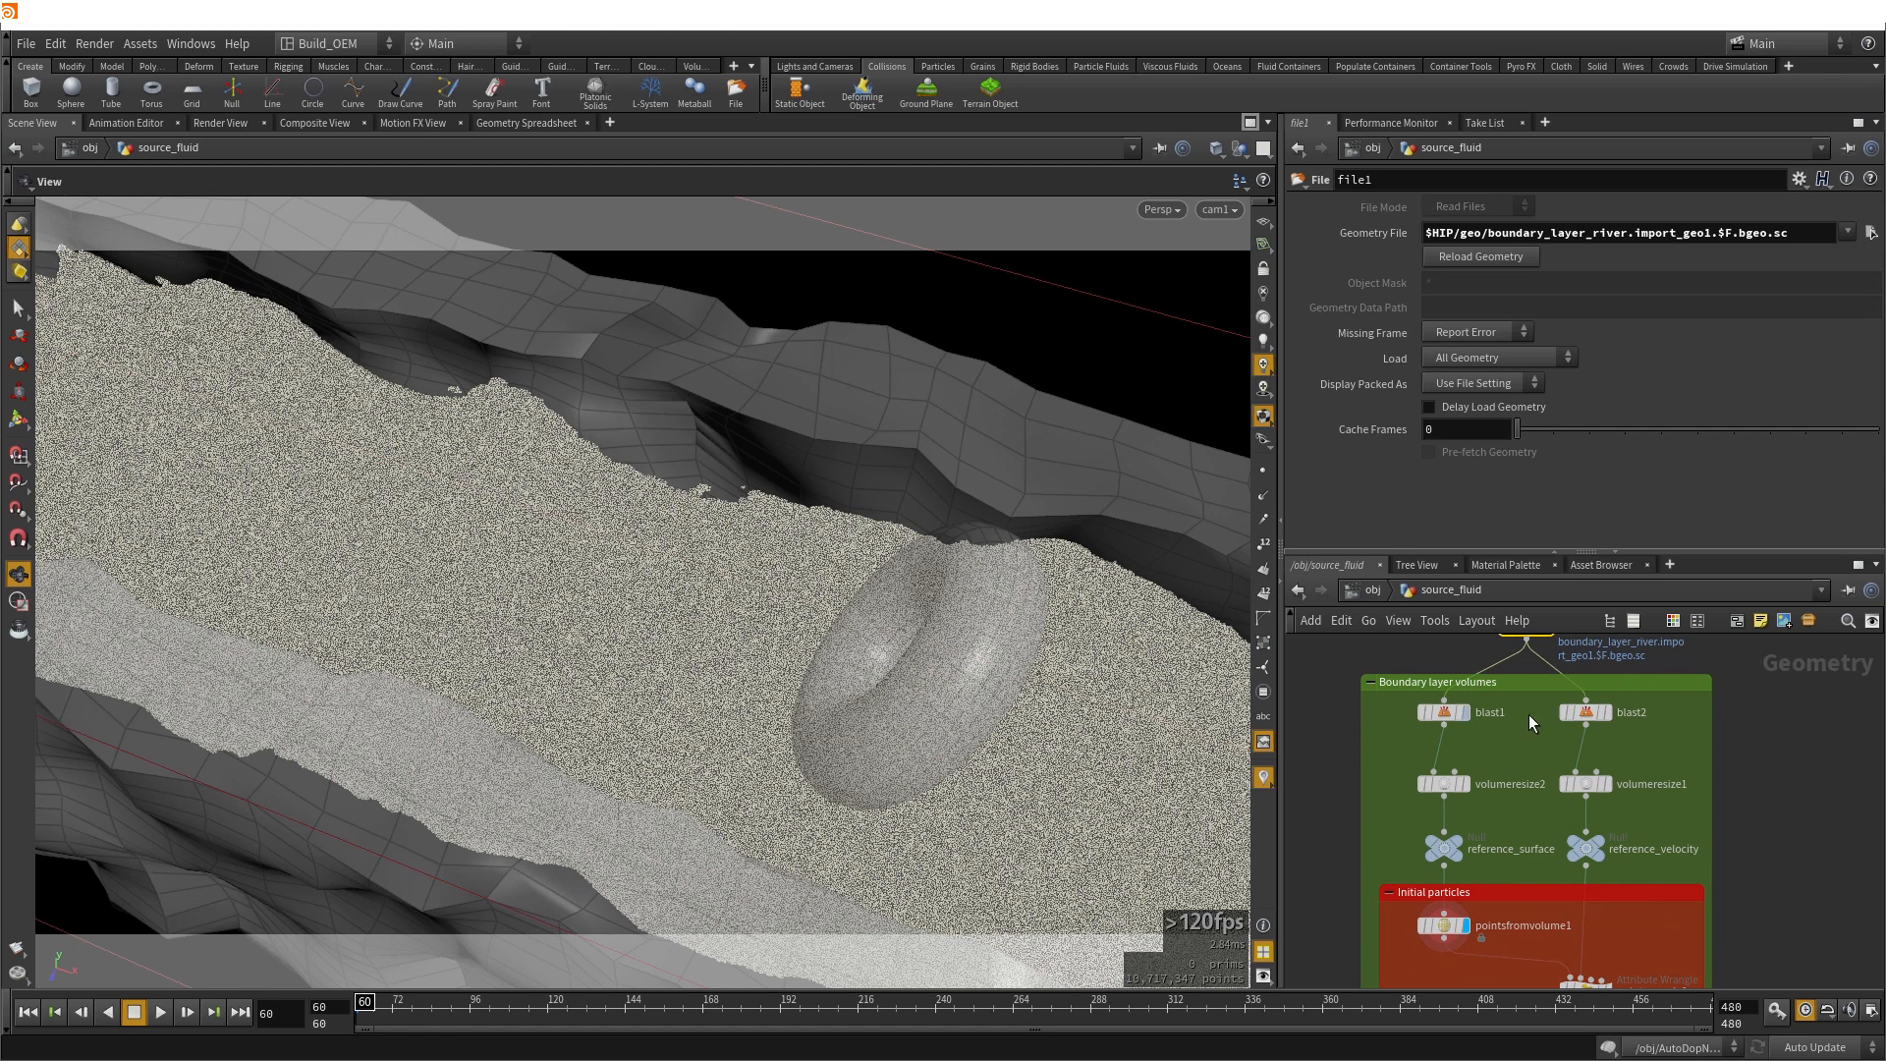
pyautogui.middleClick(1442, 849)
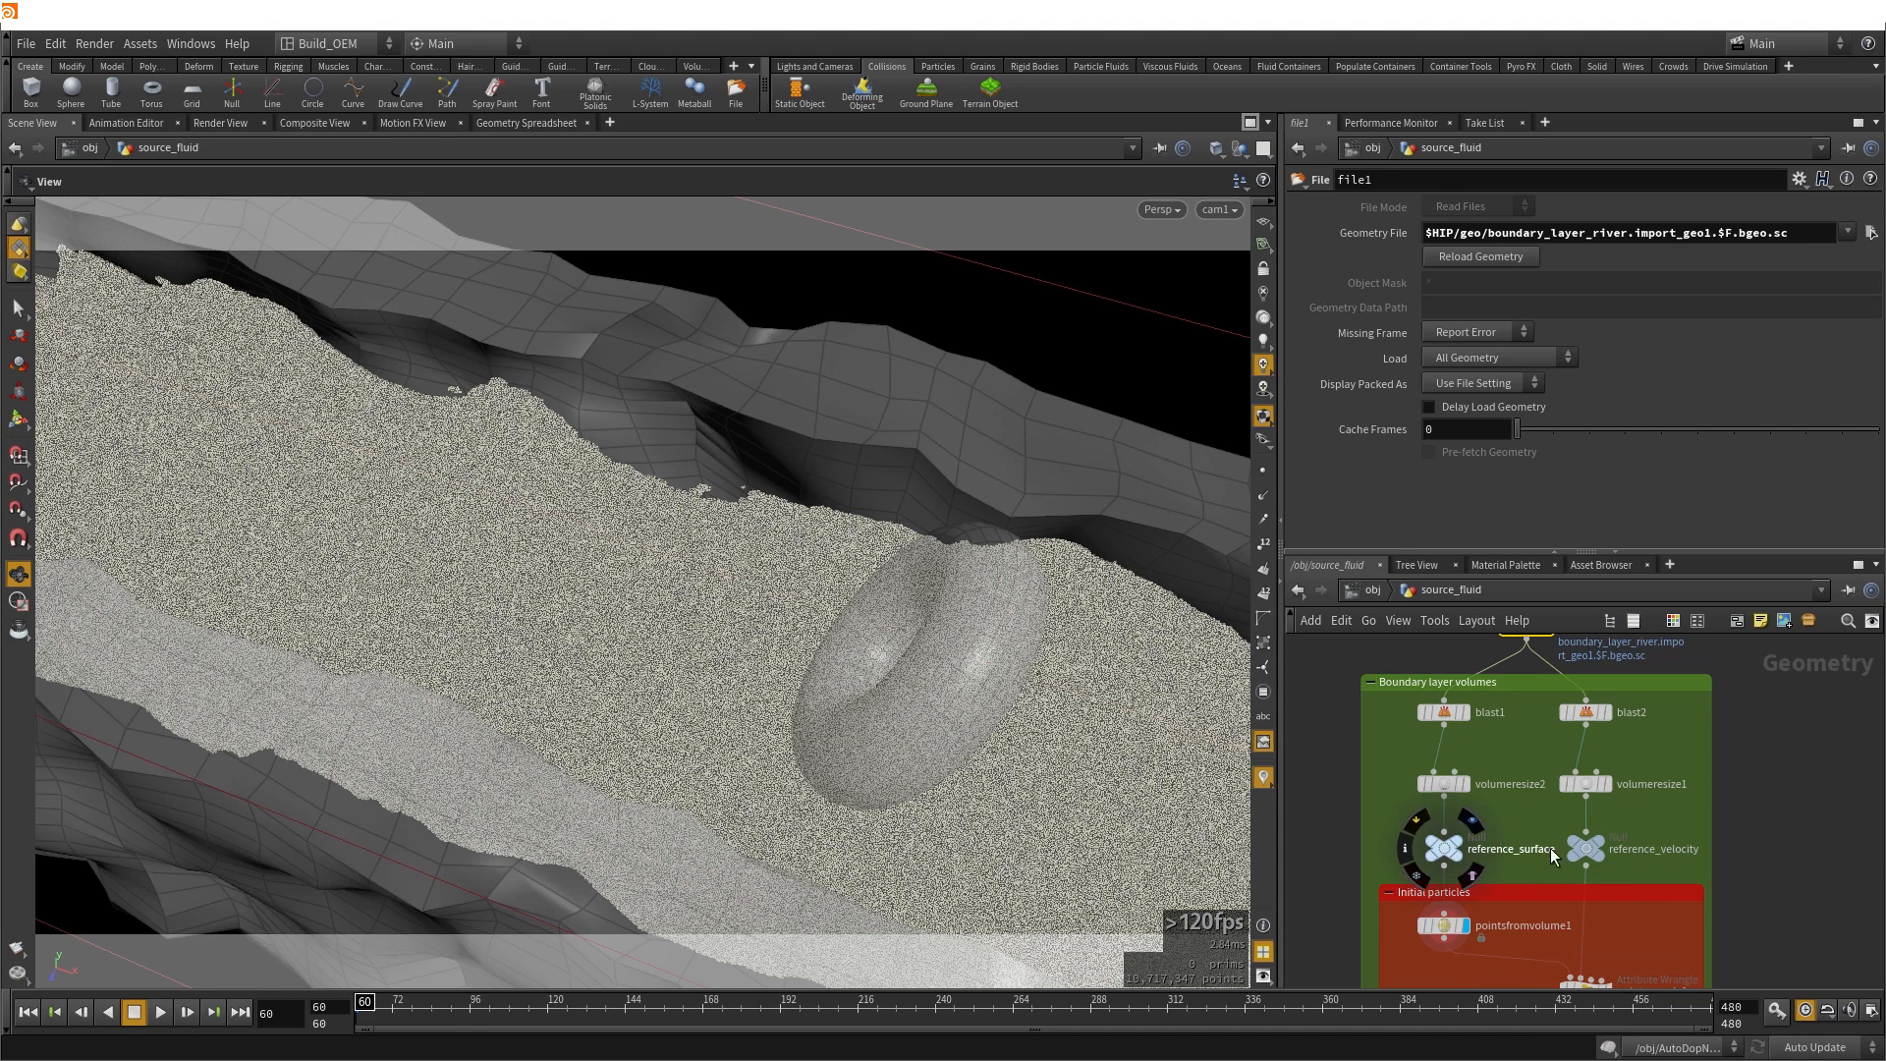
pyautogui.middleClick(1594, 847)
pyautogui.moveTo(1443, 857)
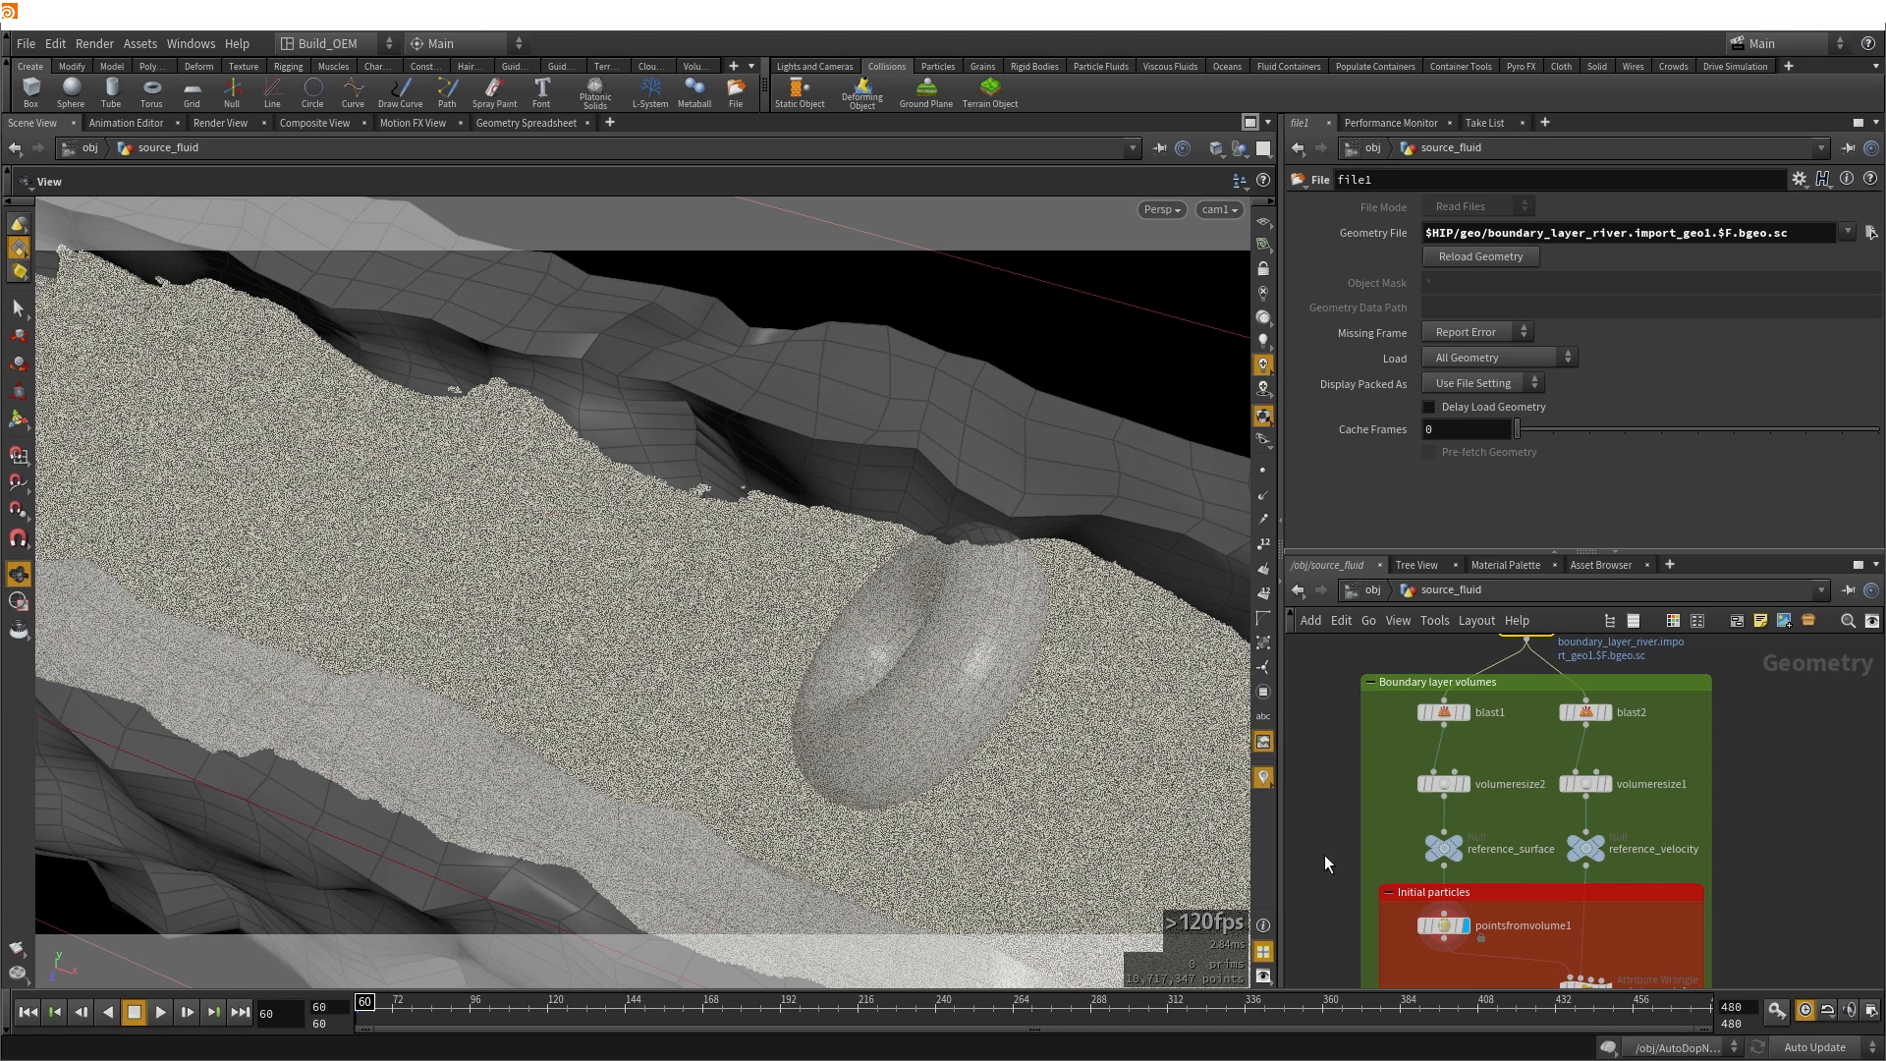
pyautogui.moveTo(1325, 823); pyautogui.dragTo(1324, 737, button='middle')
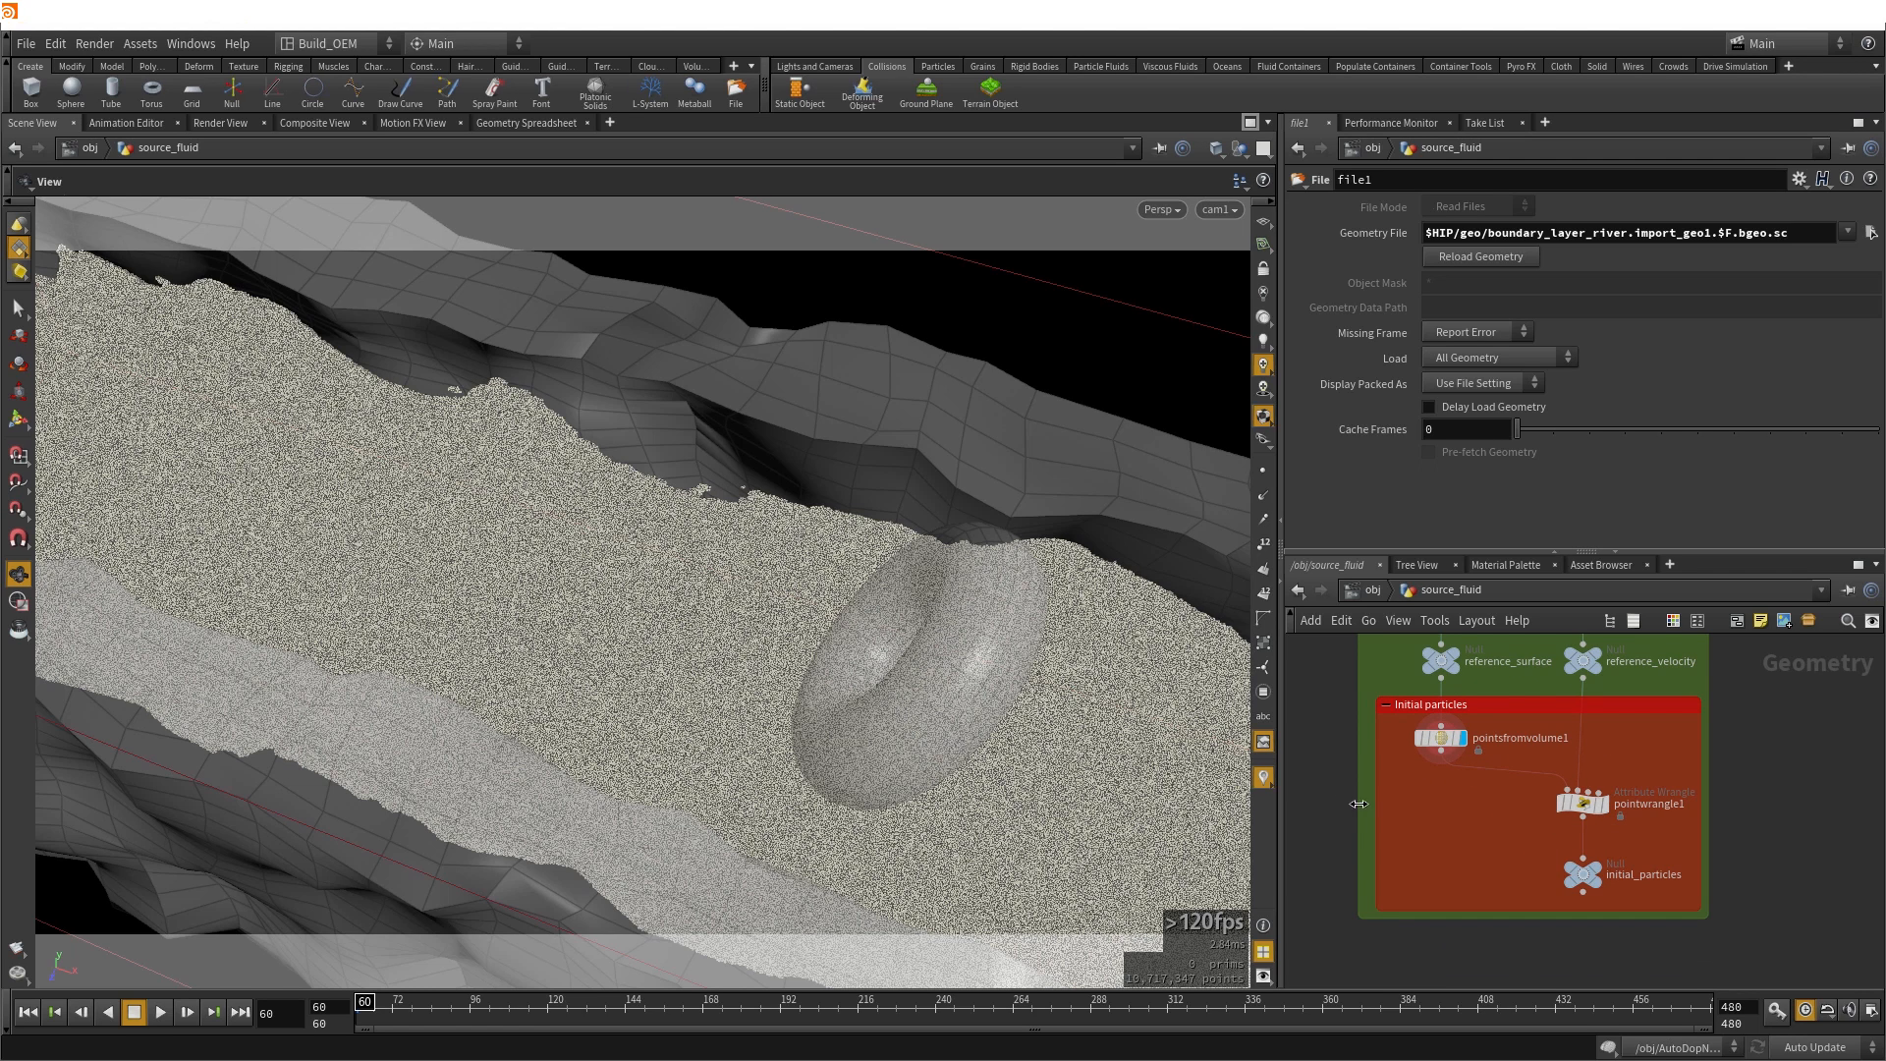
pyautogui.moveTo(1579, 875)
pyautogui.moveTo(1575, 798)
# Open AutoDopNetwork, review flipfluidobject1's Particle Field input settings, and select flipsolver1
pyautogui.click(1372, 591)
pyautogui.click(1552, 811)
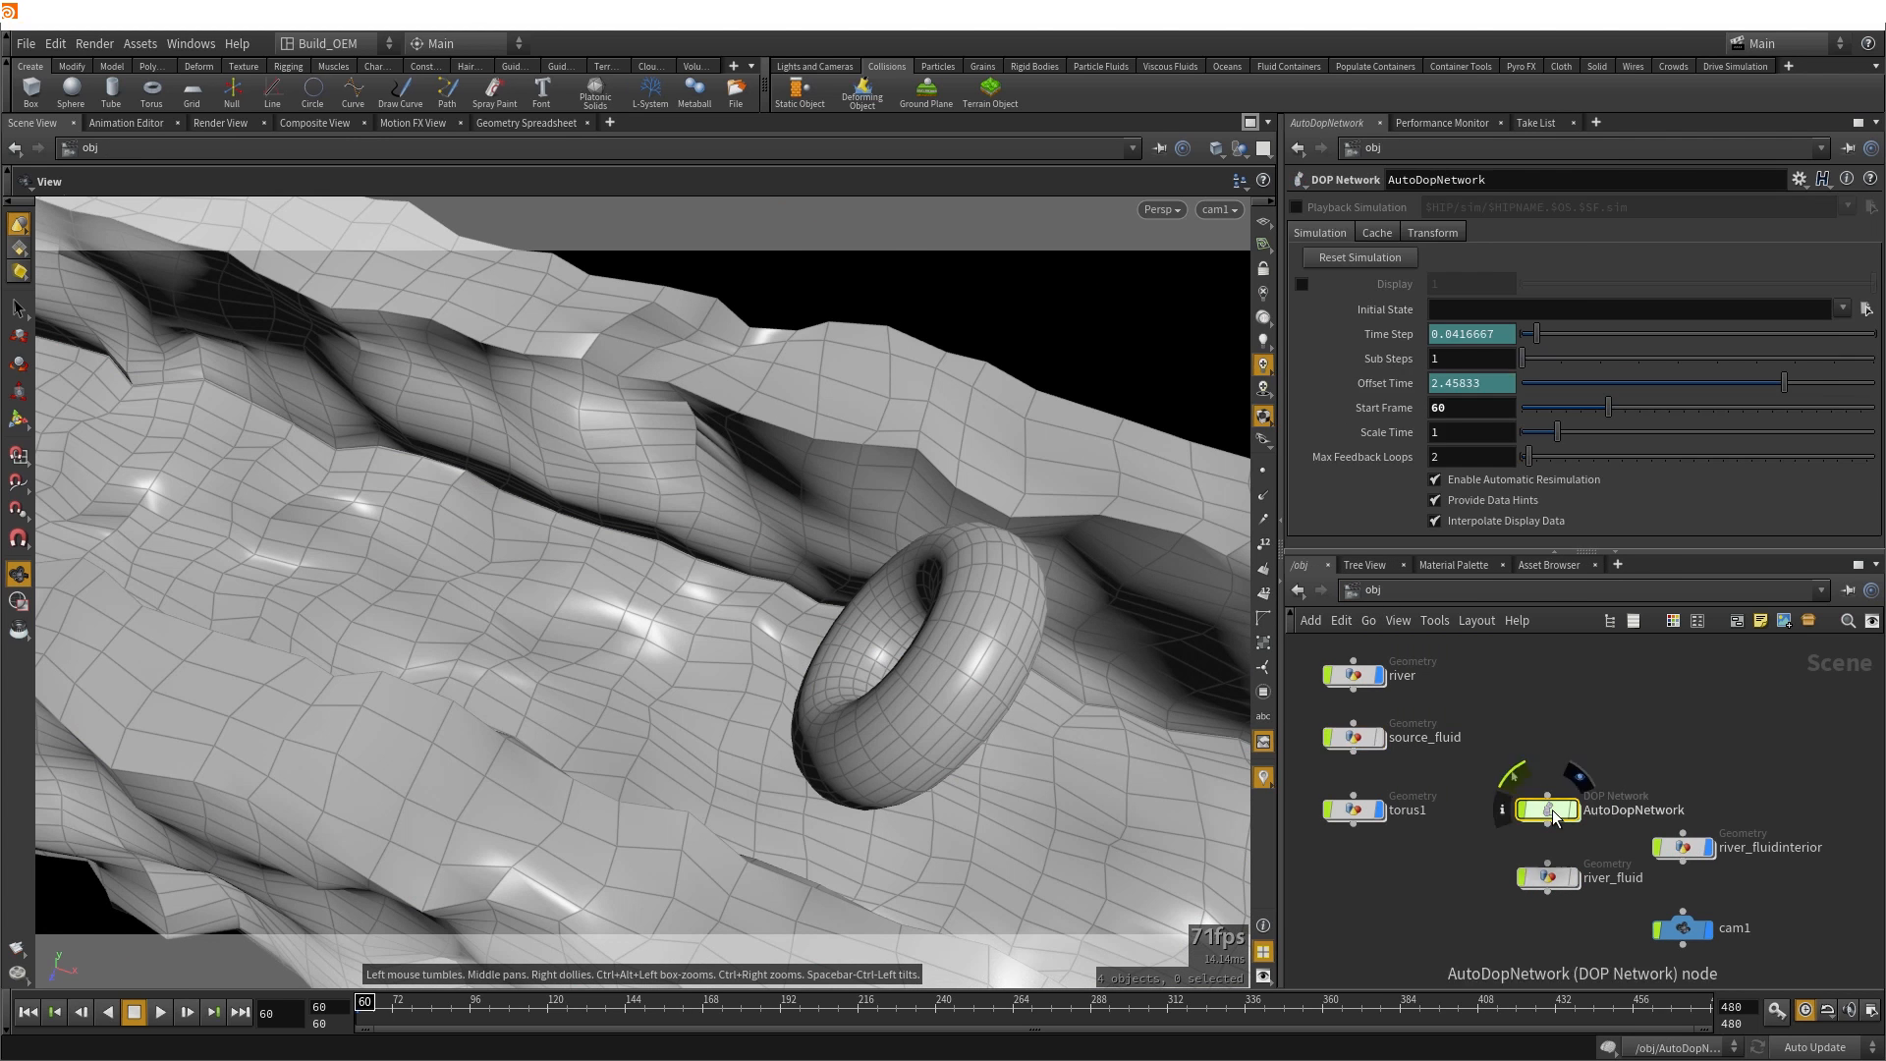
pyautogui.doubleClick(1552, 811)
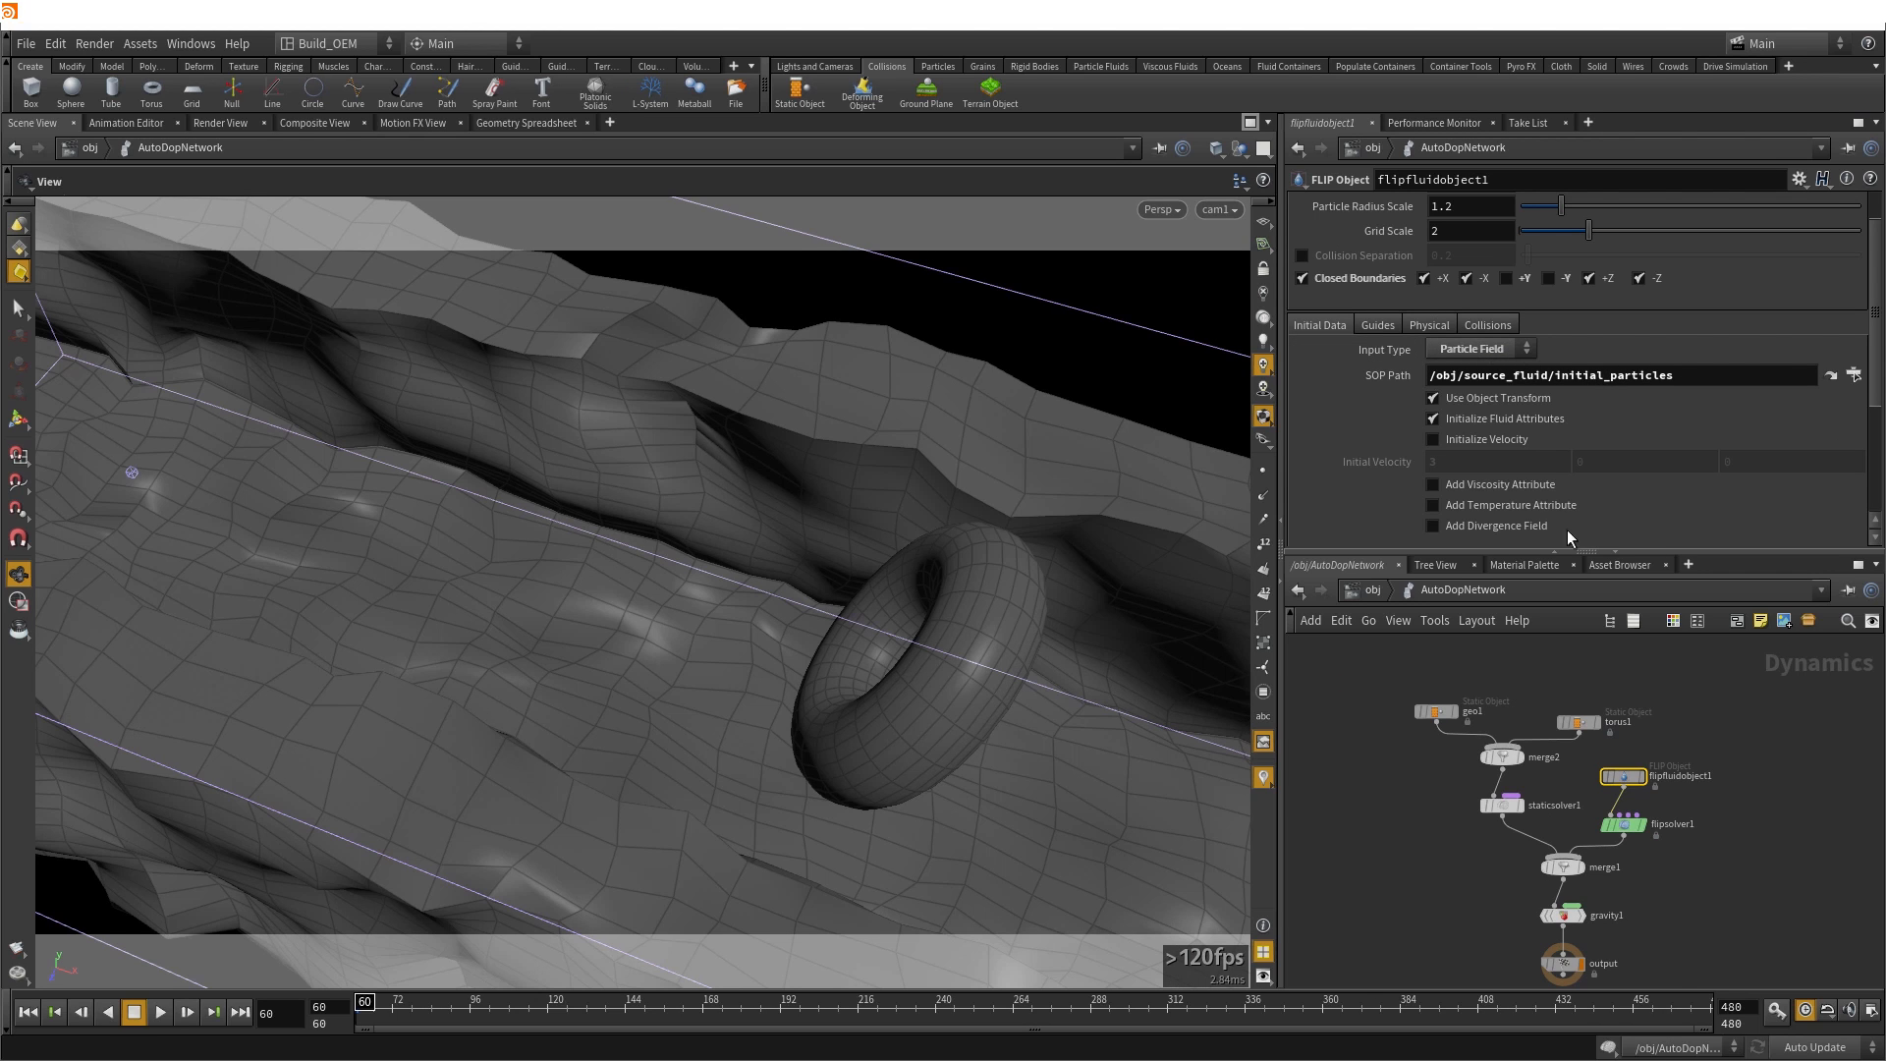
pyautogui.moveTo(1632, 826)
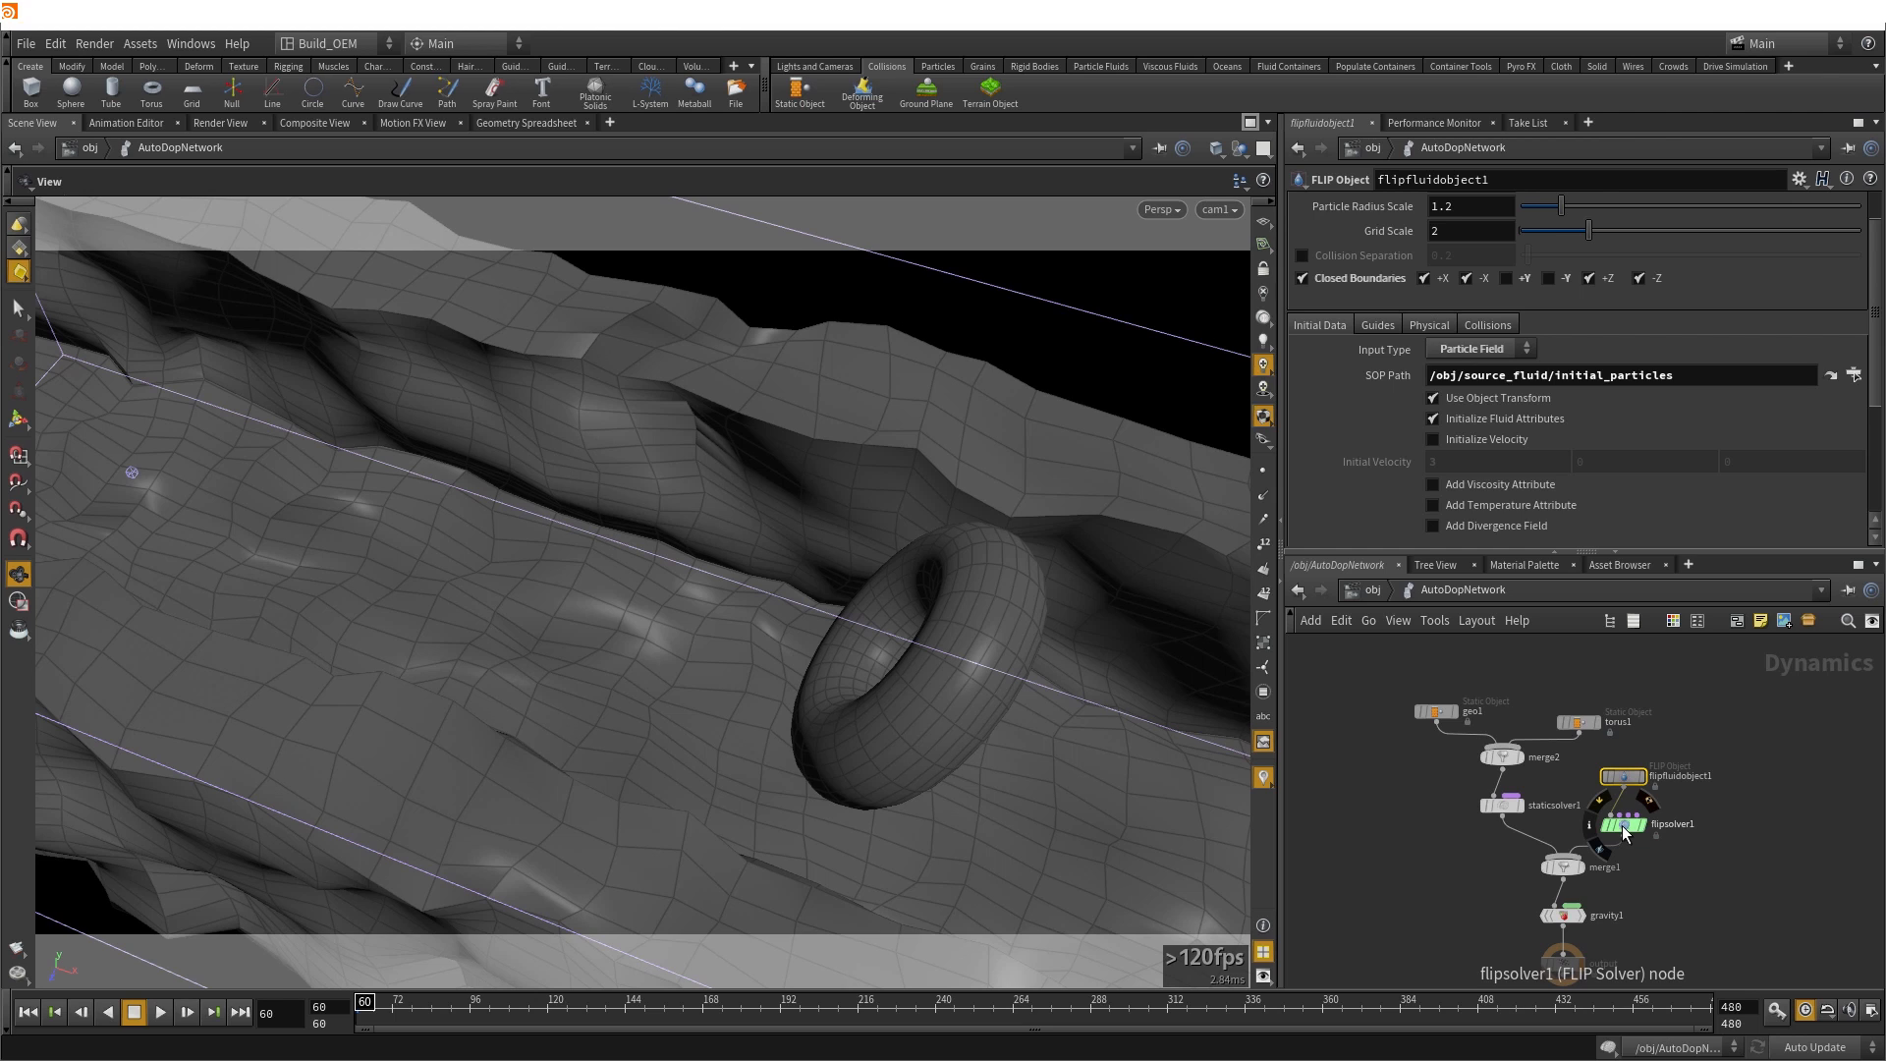
pyautogui.click(1623, 827)
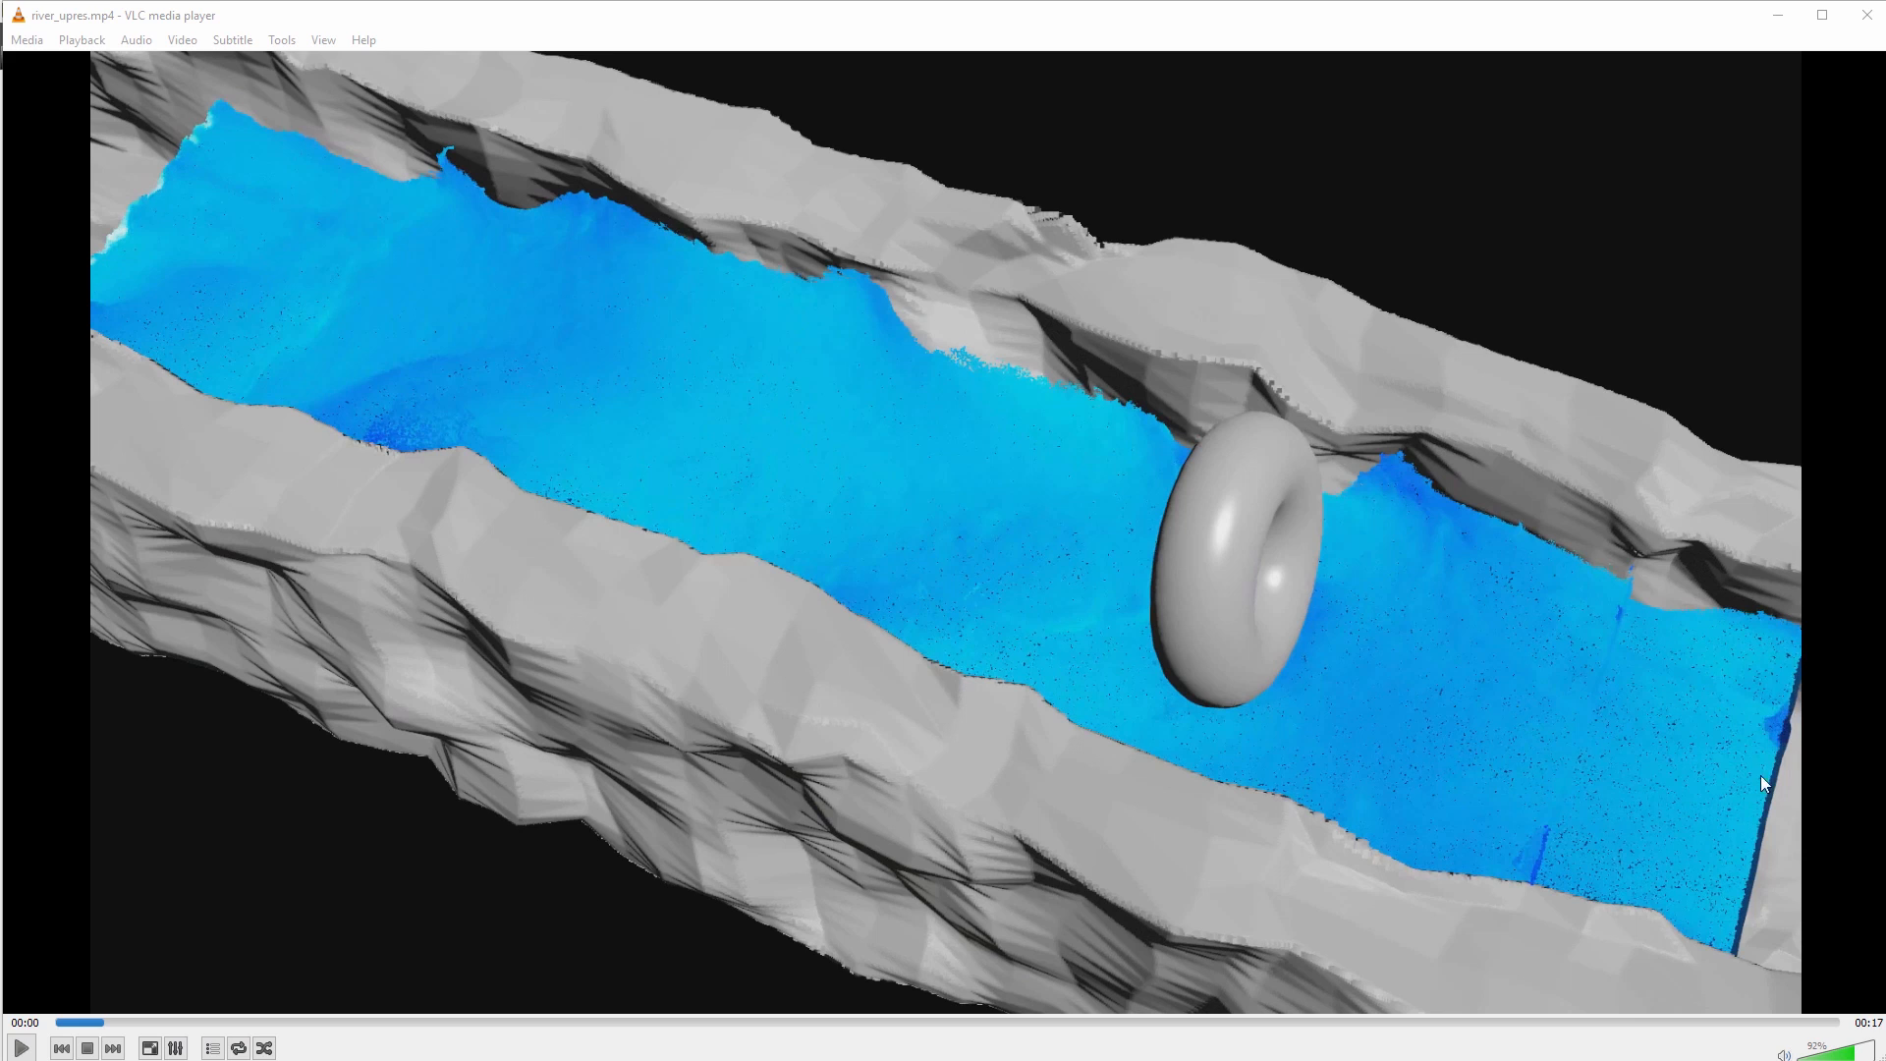
# Switch to VLC media player, play river_upres.mp4 from the start, and replay it from about 5 seconds
pyautogui.click(49, 1021)
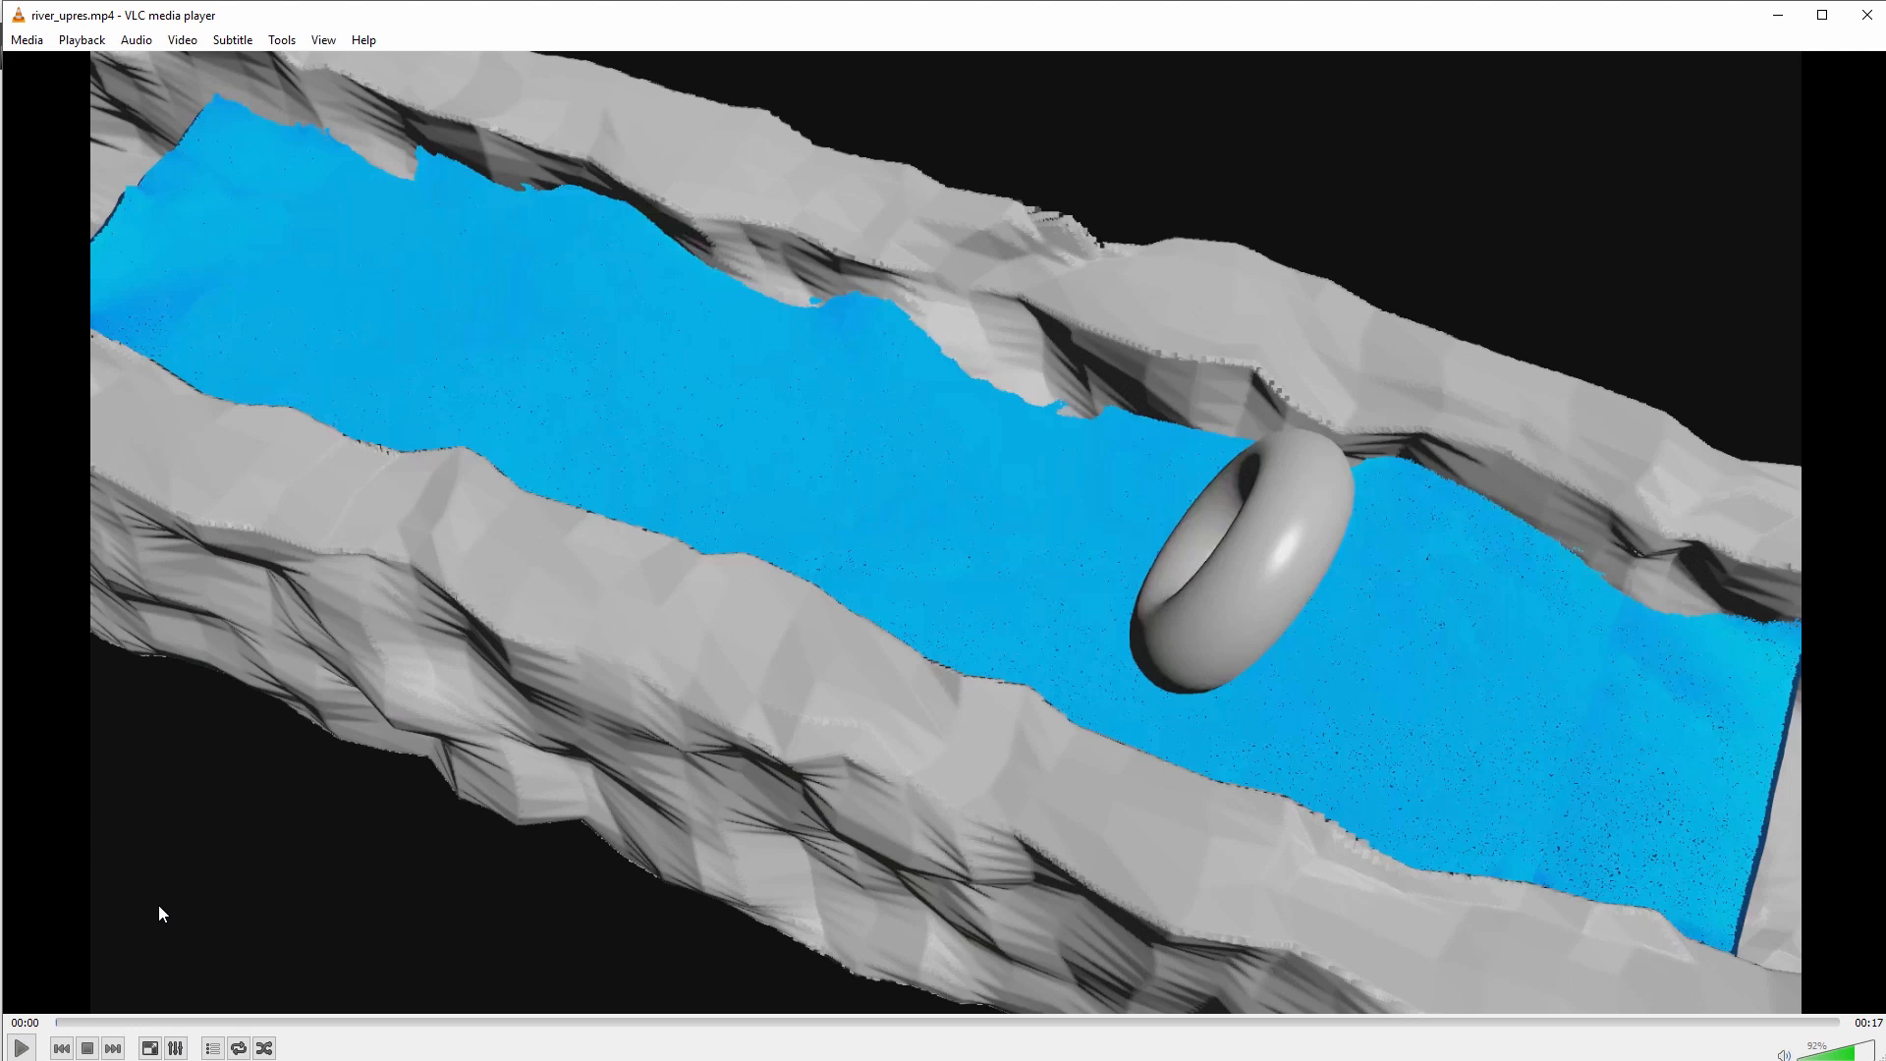
pyautogui.click(22, 1049)
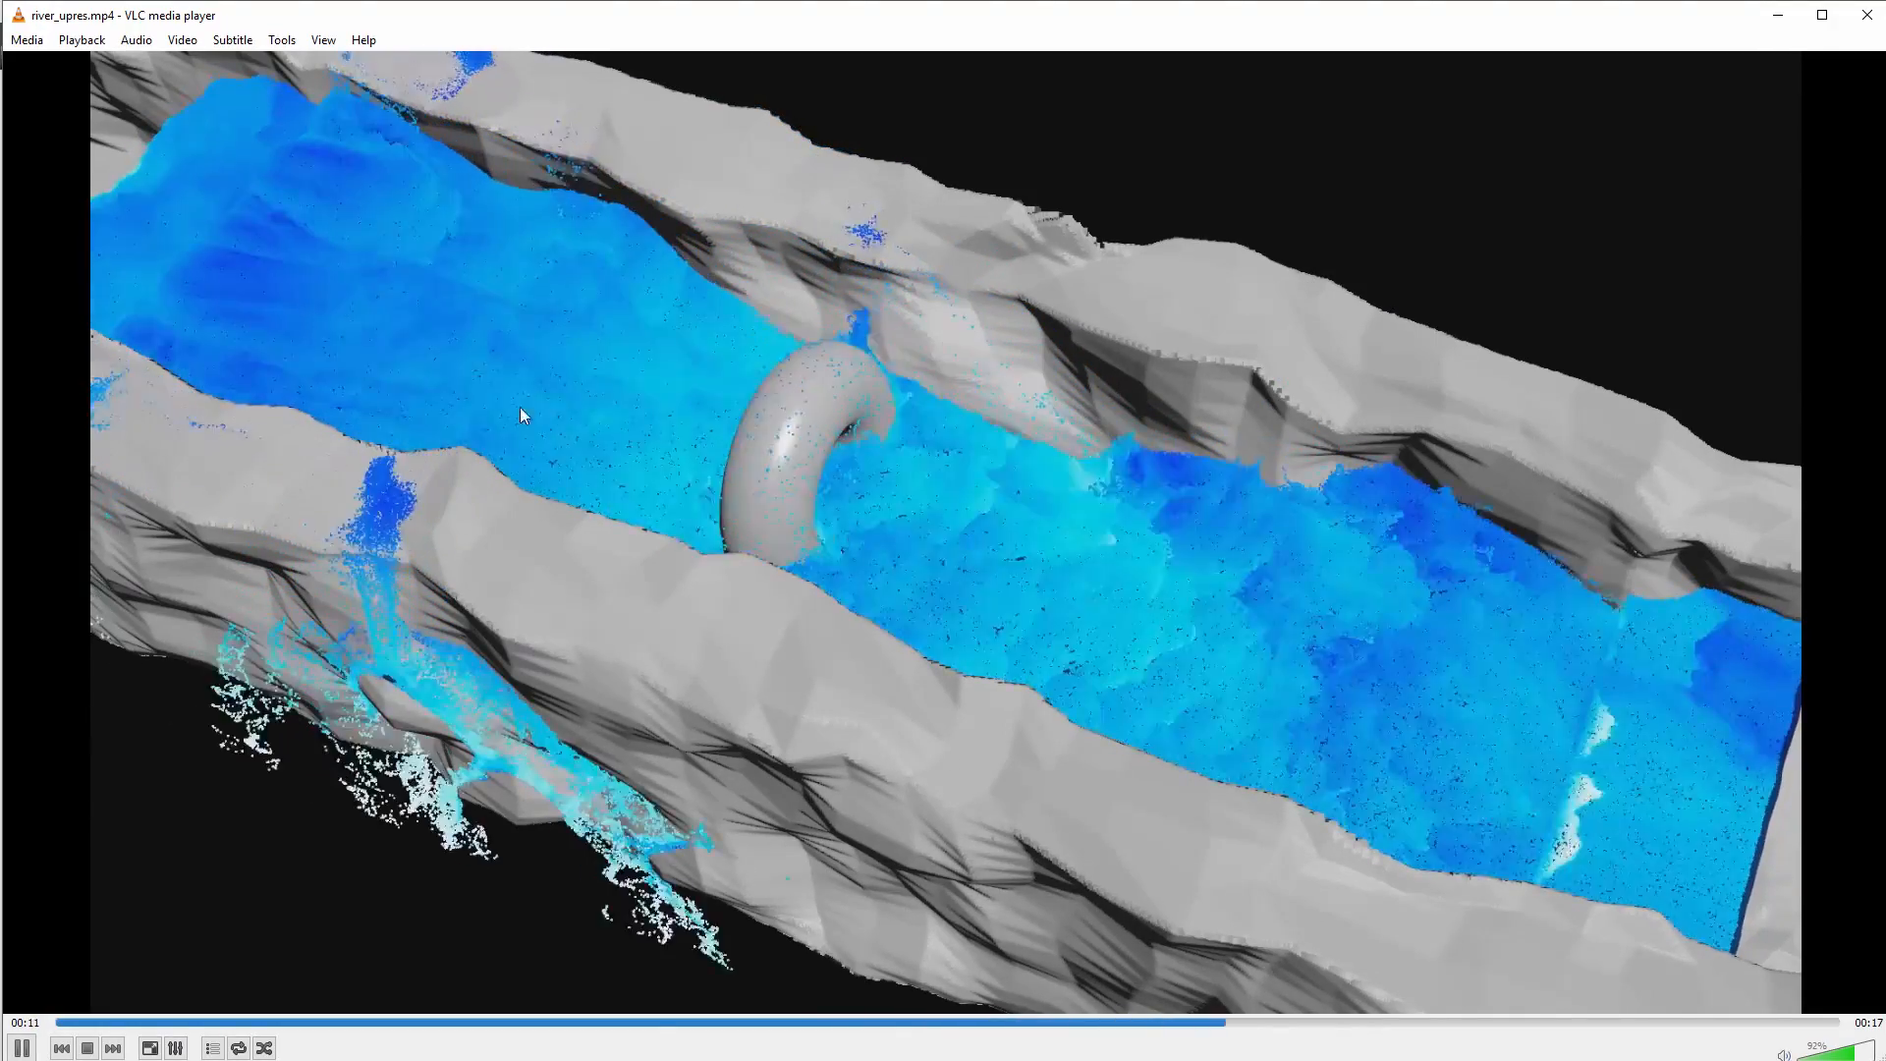
pyautogui.click(20, 1049)
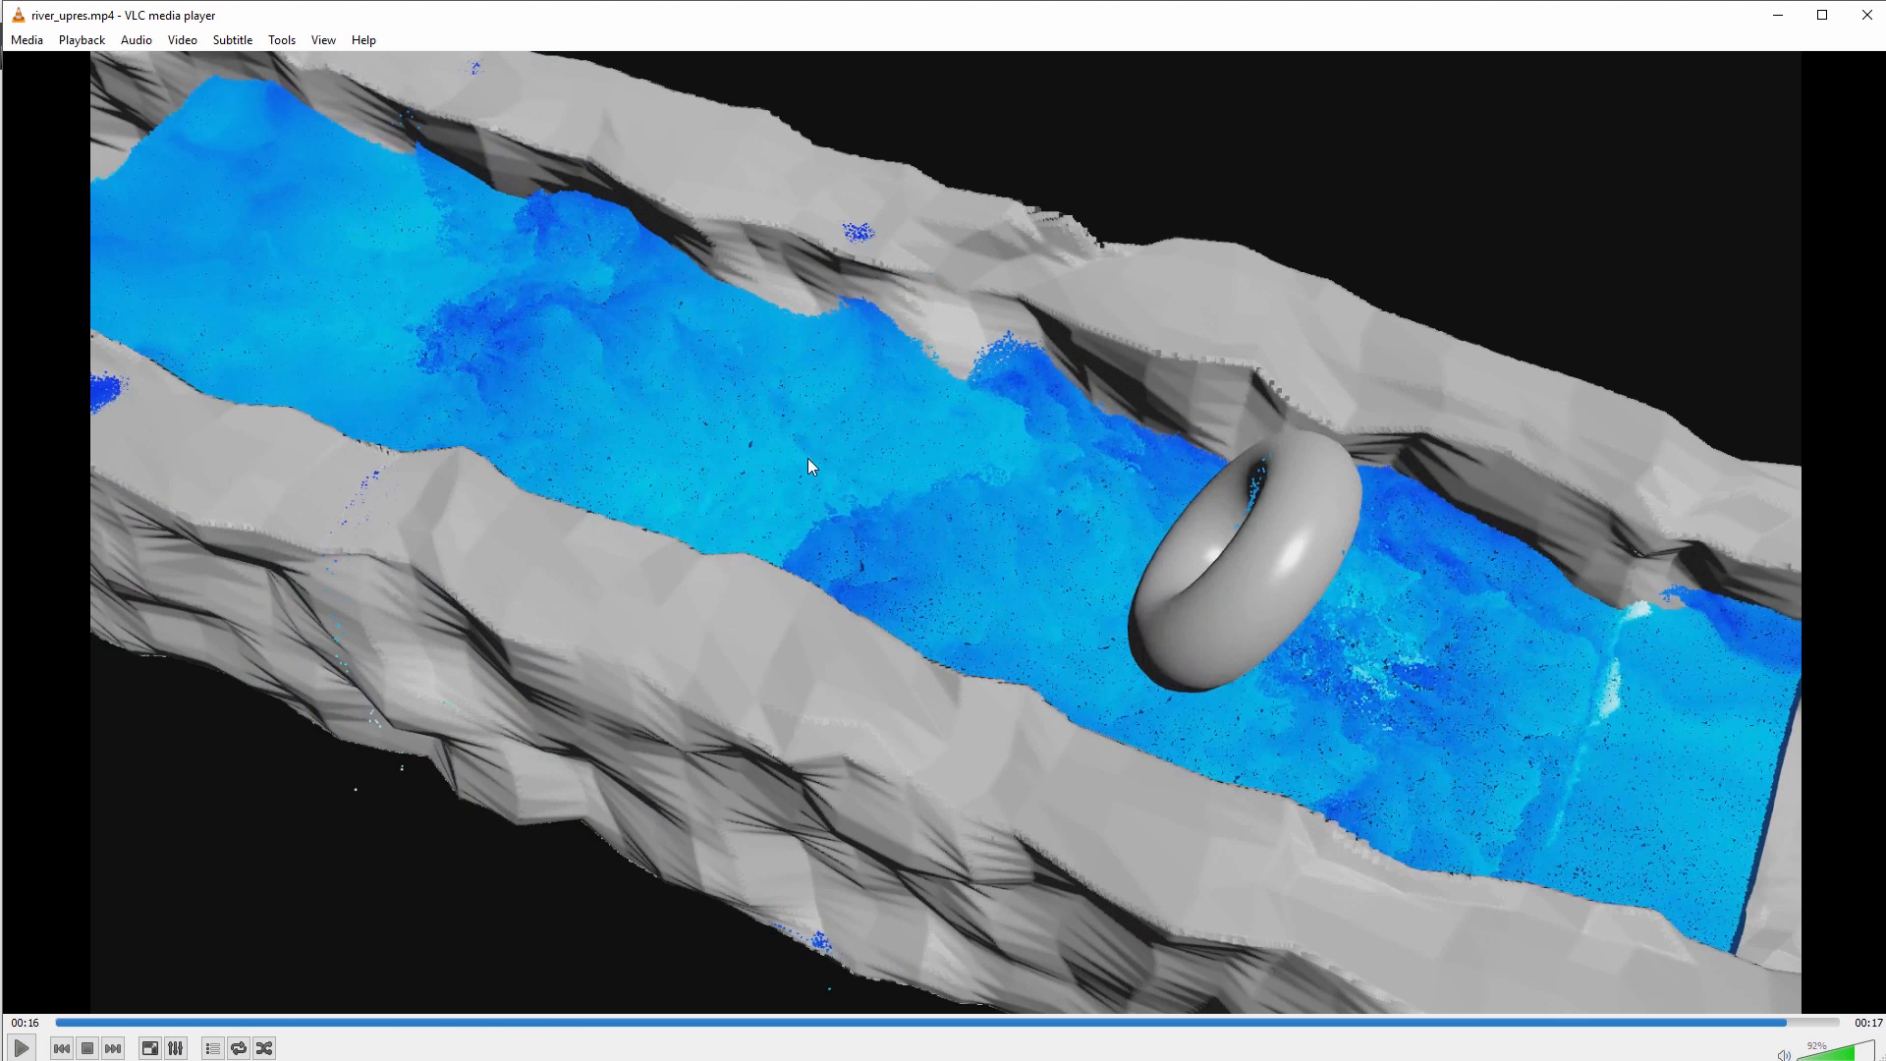
pyautogui.click(214, 1026)
pyautogui.moveTo(214, 1027); pyautogui.dragTo(577, 1027)
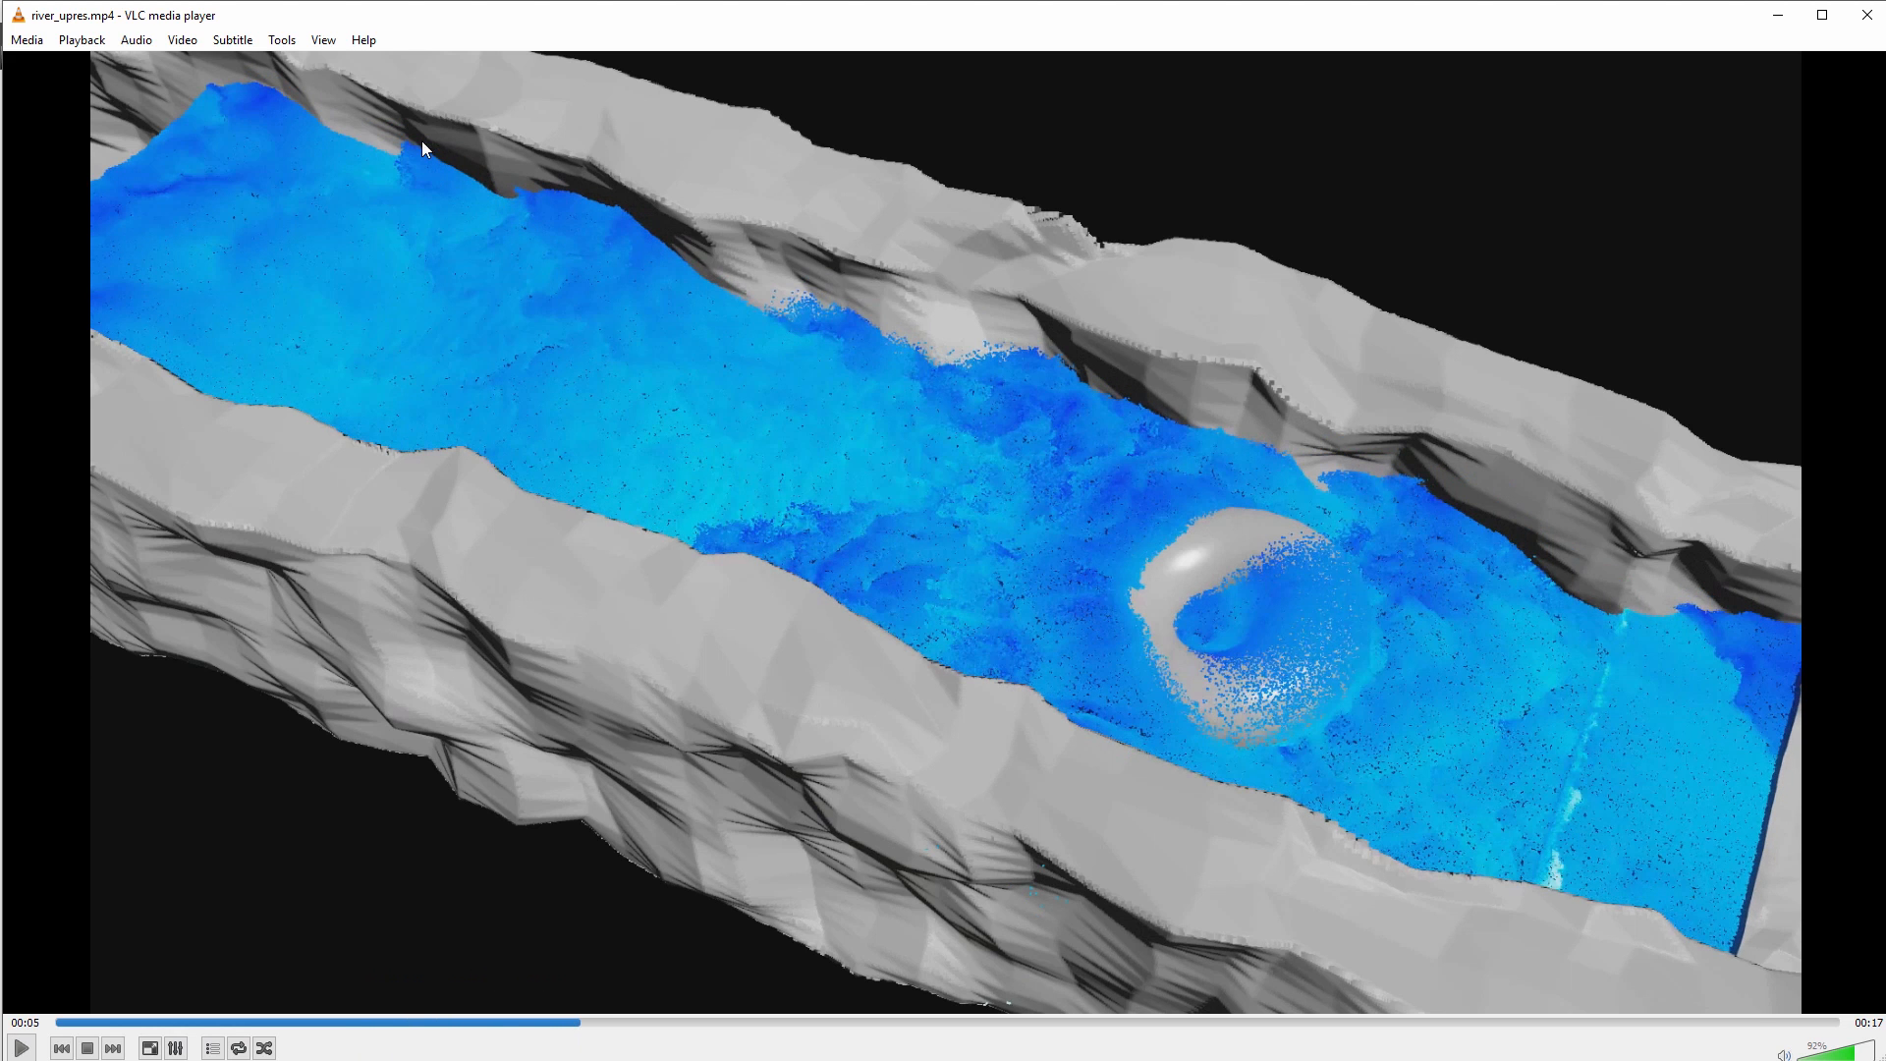
pyautogui.click(22, 1049)
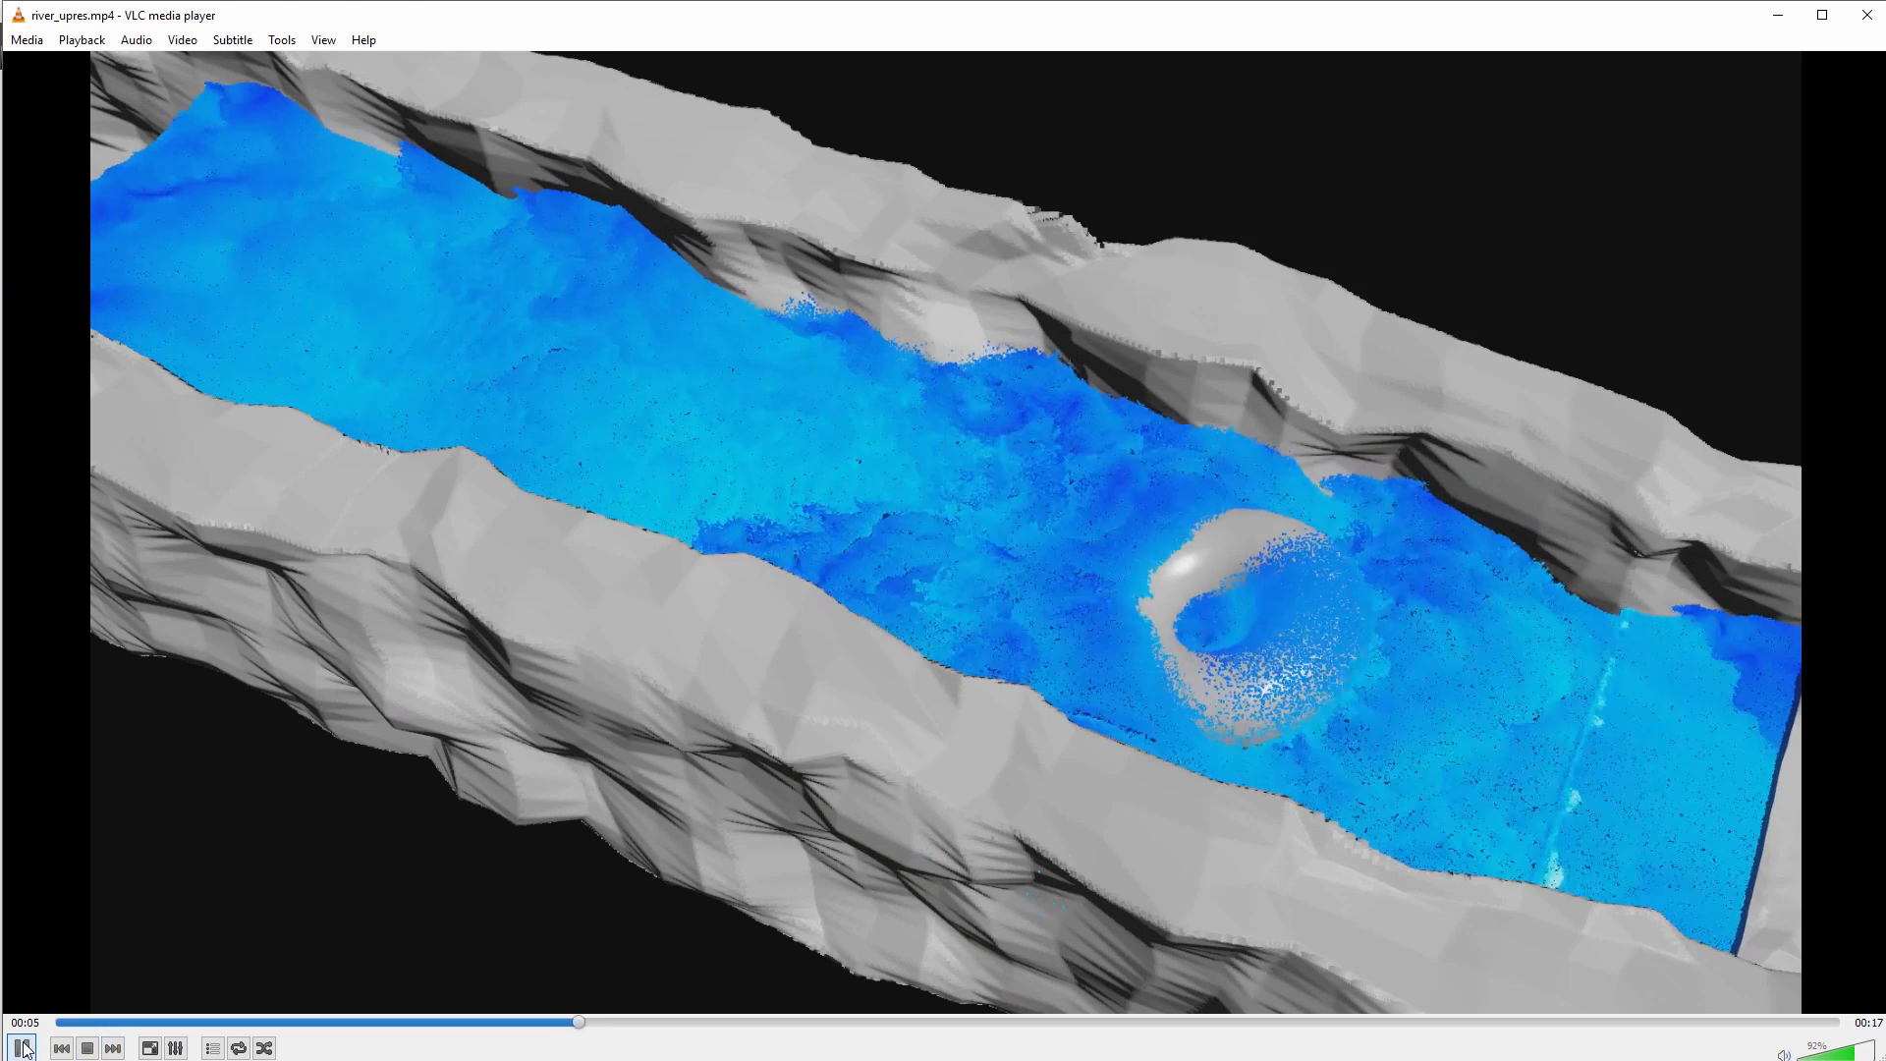
# Play river_upres.mp4 from about 5 seconds to the end, pausing at about 6, 8 and 9 seconds to examine the water around the torus
pyautogui.press('space')
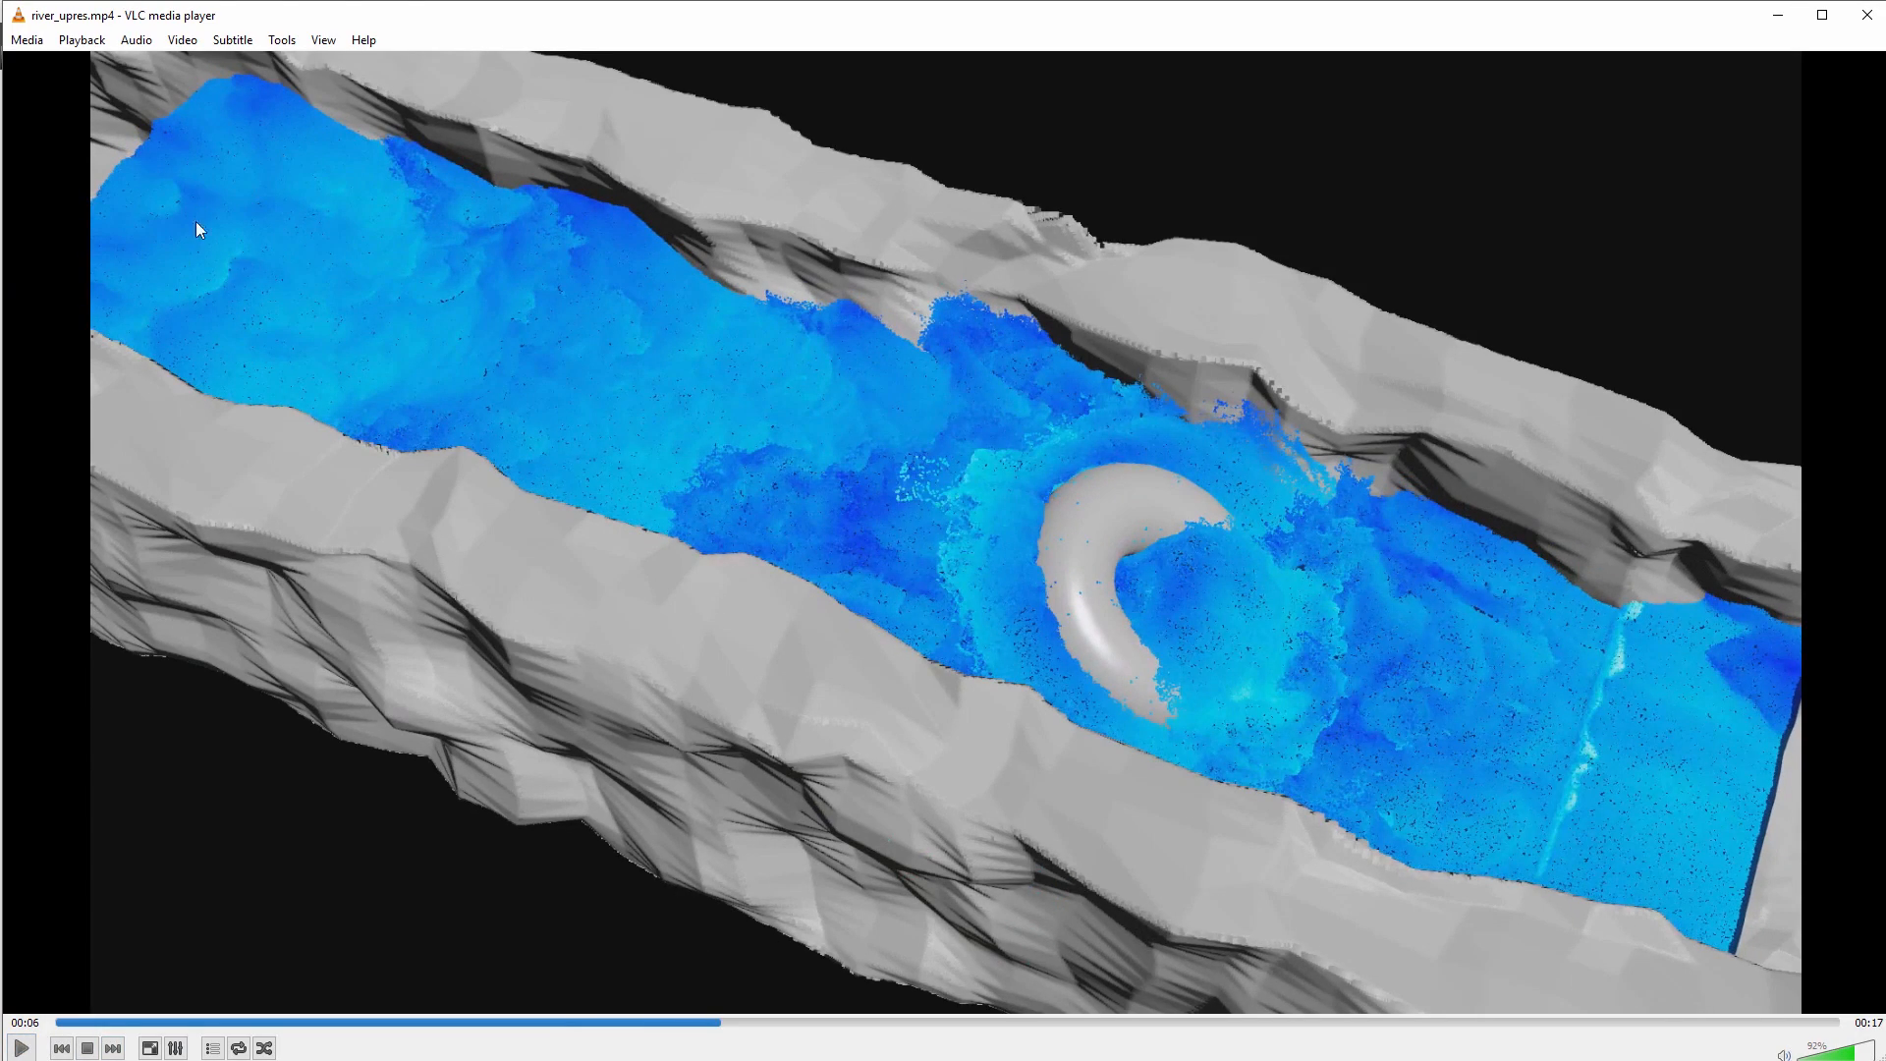
pyautogui.click(22, 1048)
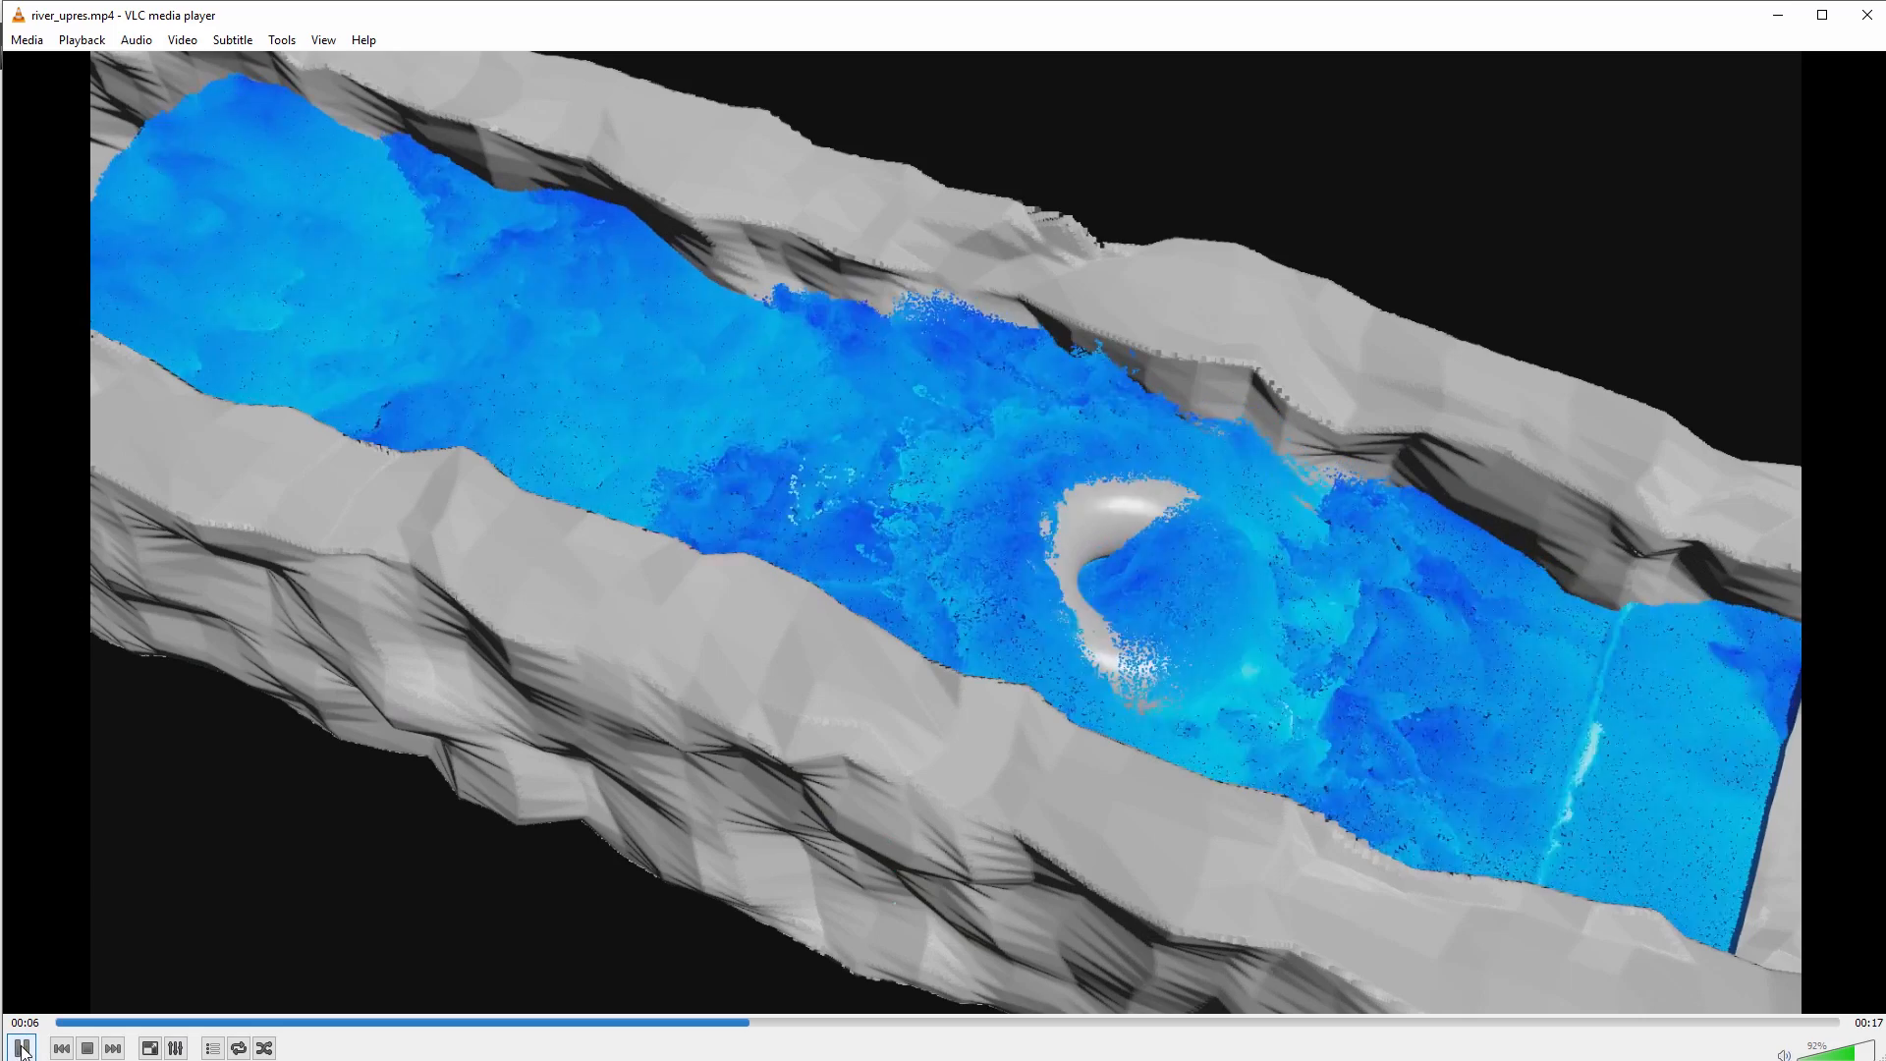
pyautogui.click(22, 1048)
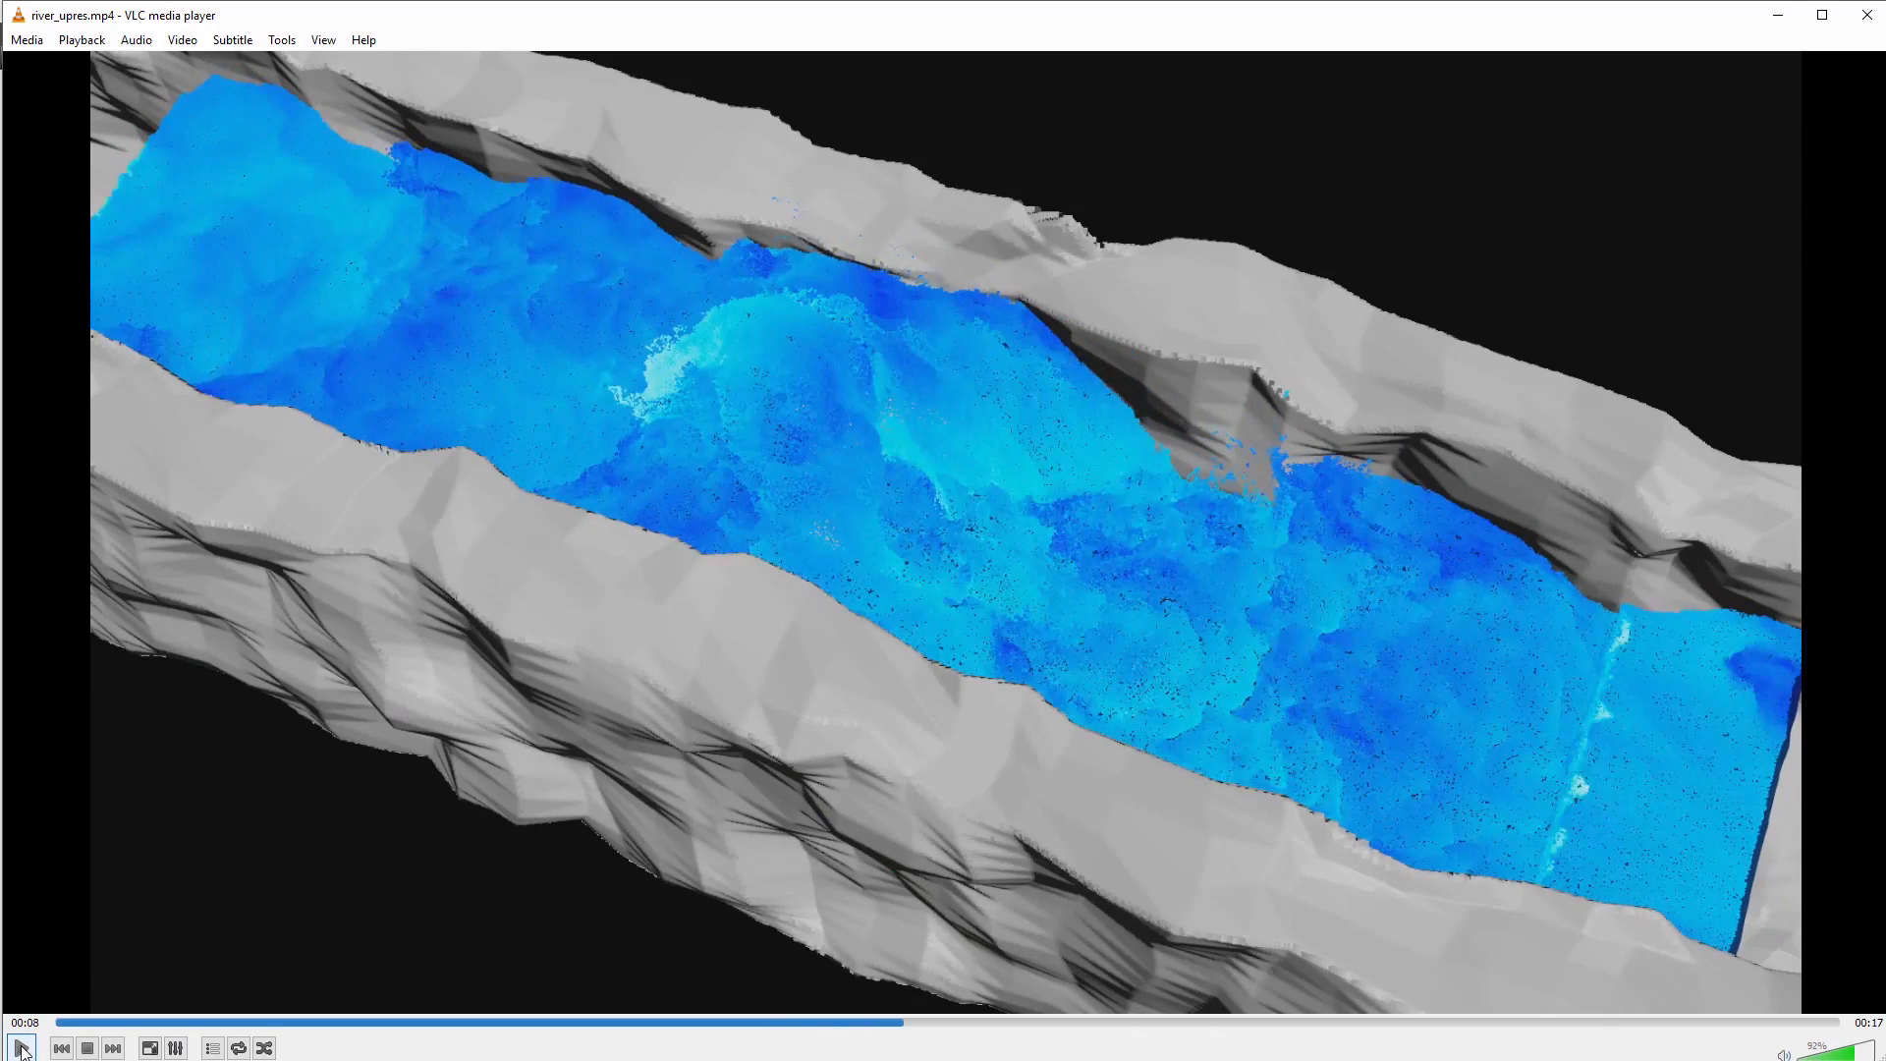
pyautogui.click(22, 1048)
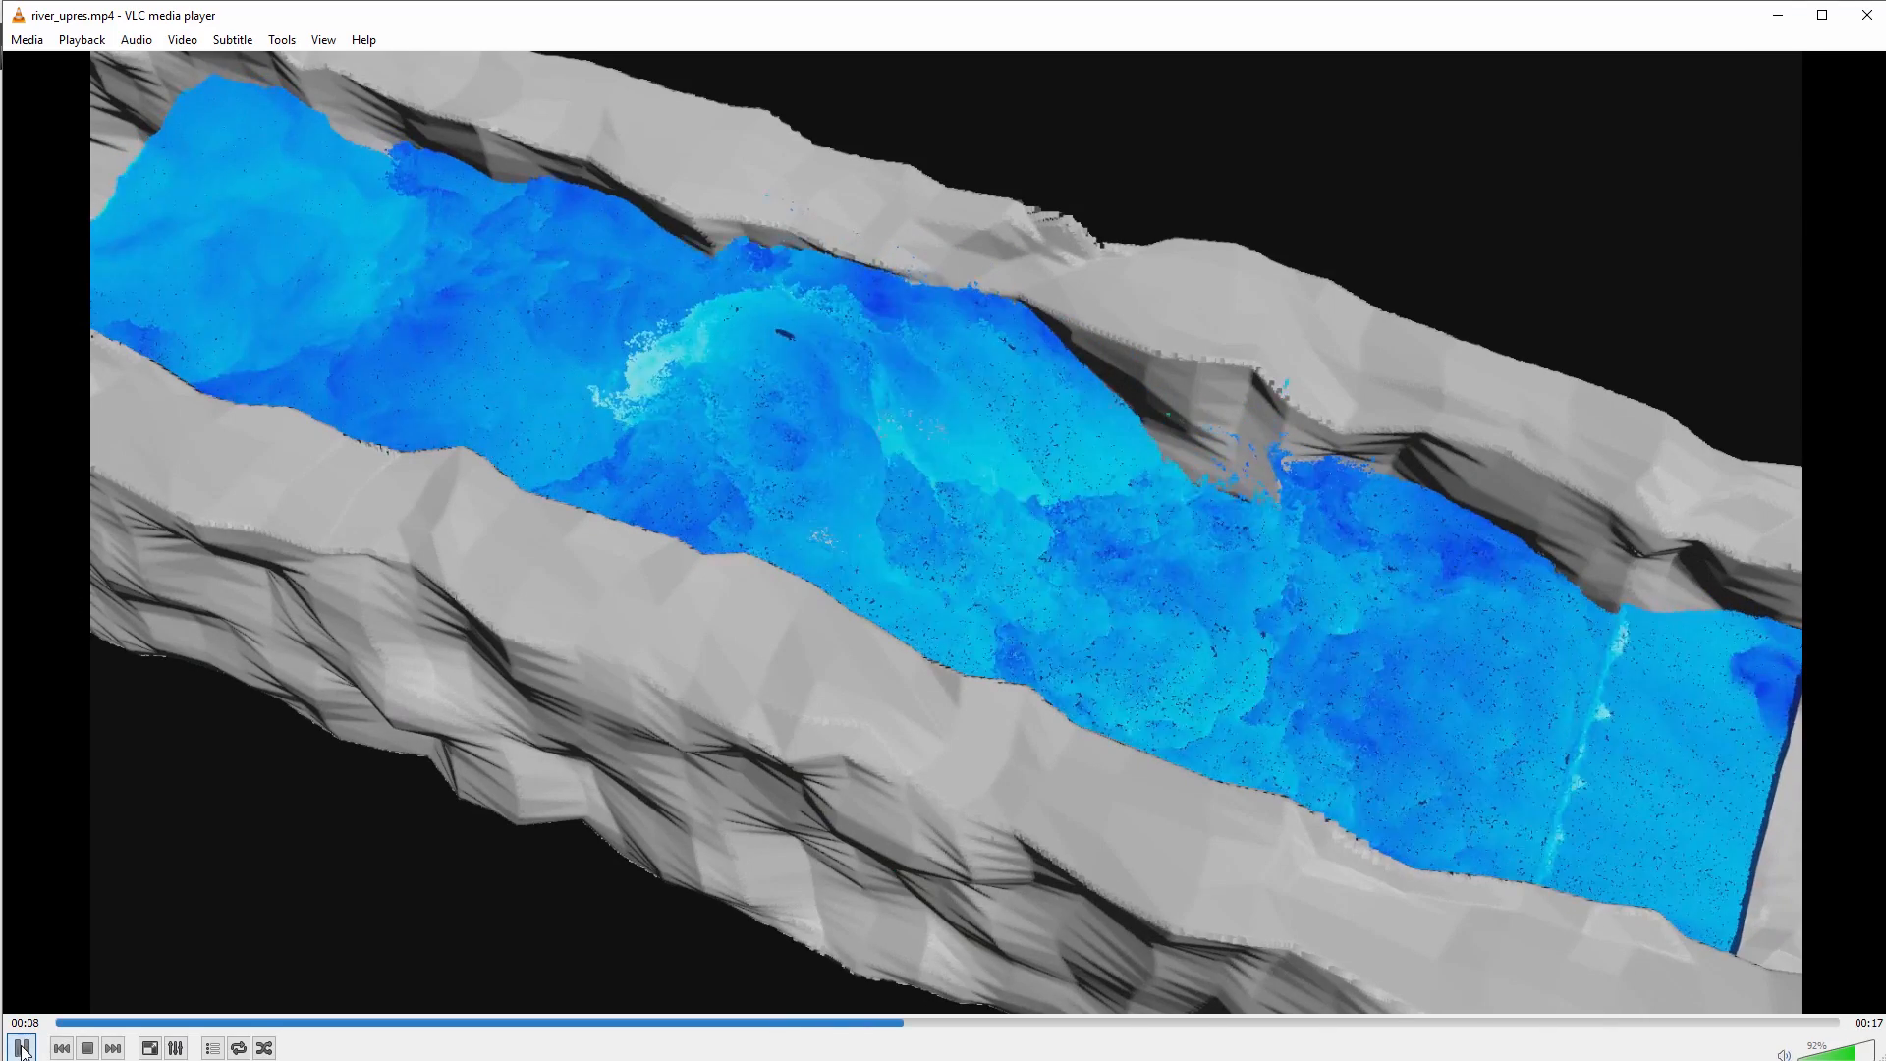
pyautogui.press('space')
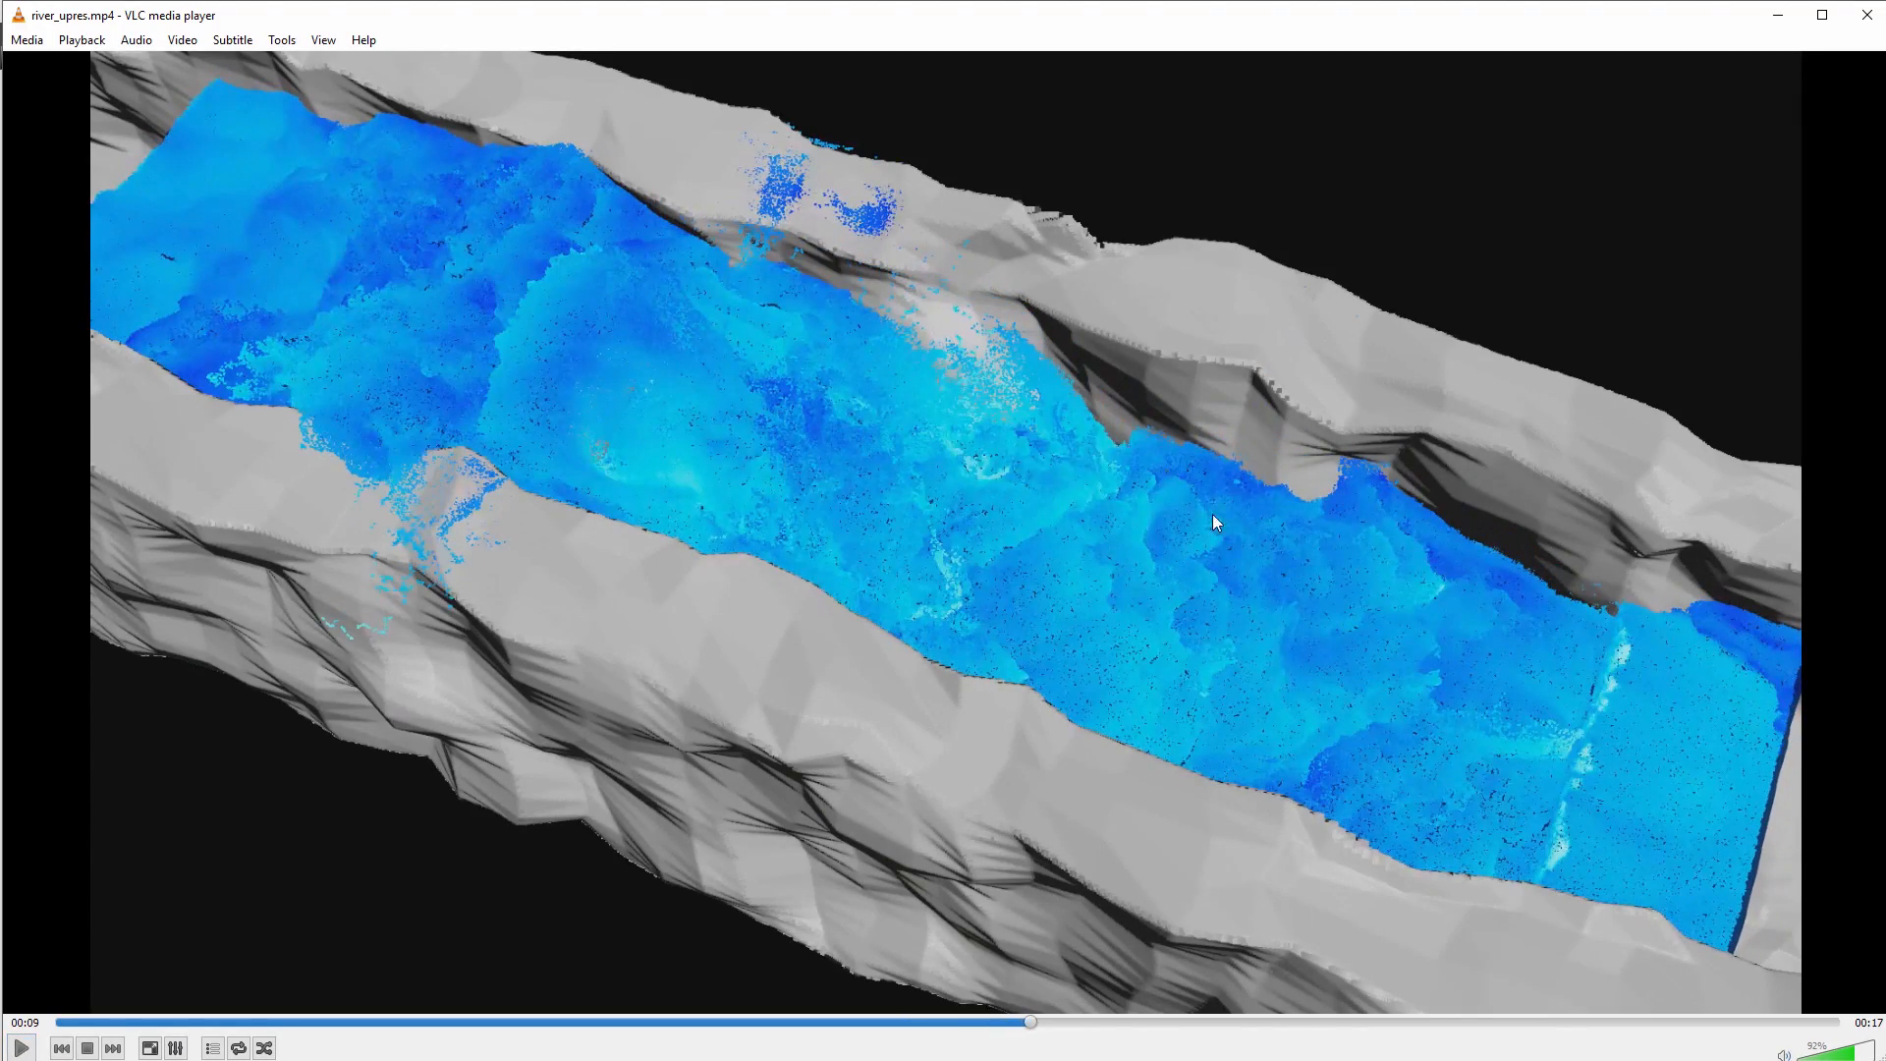
pyautogui.click(21, 1048)
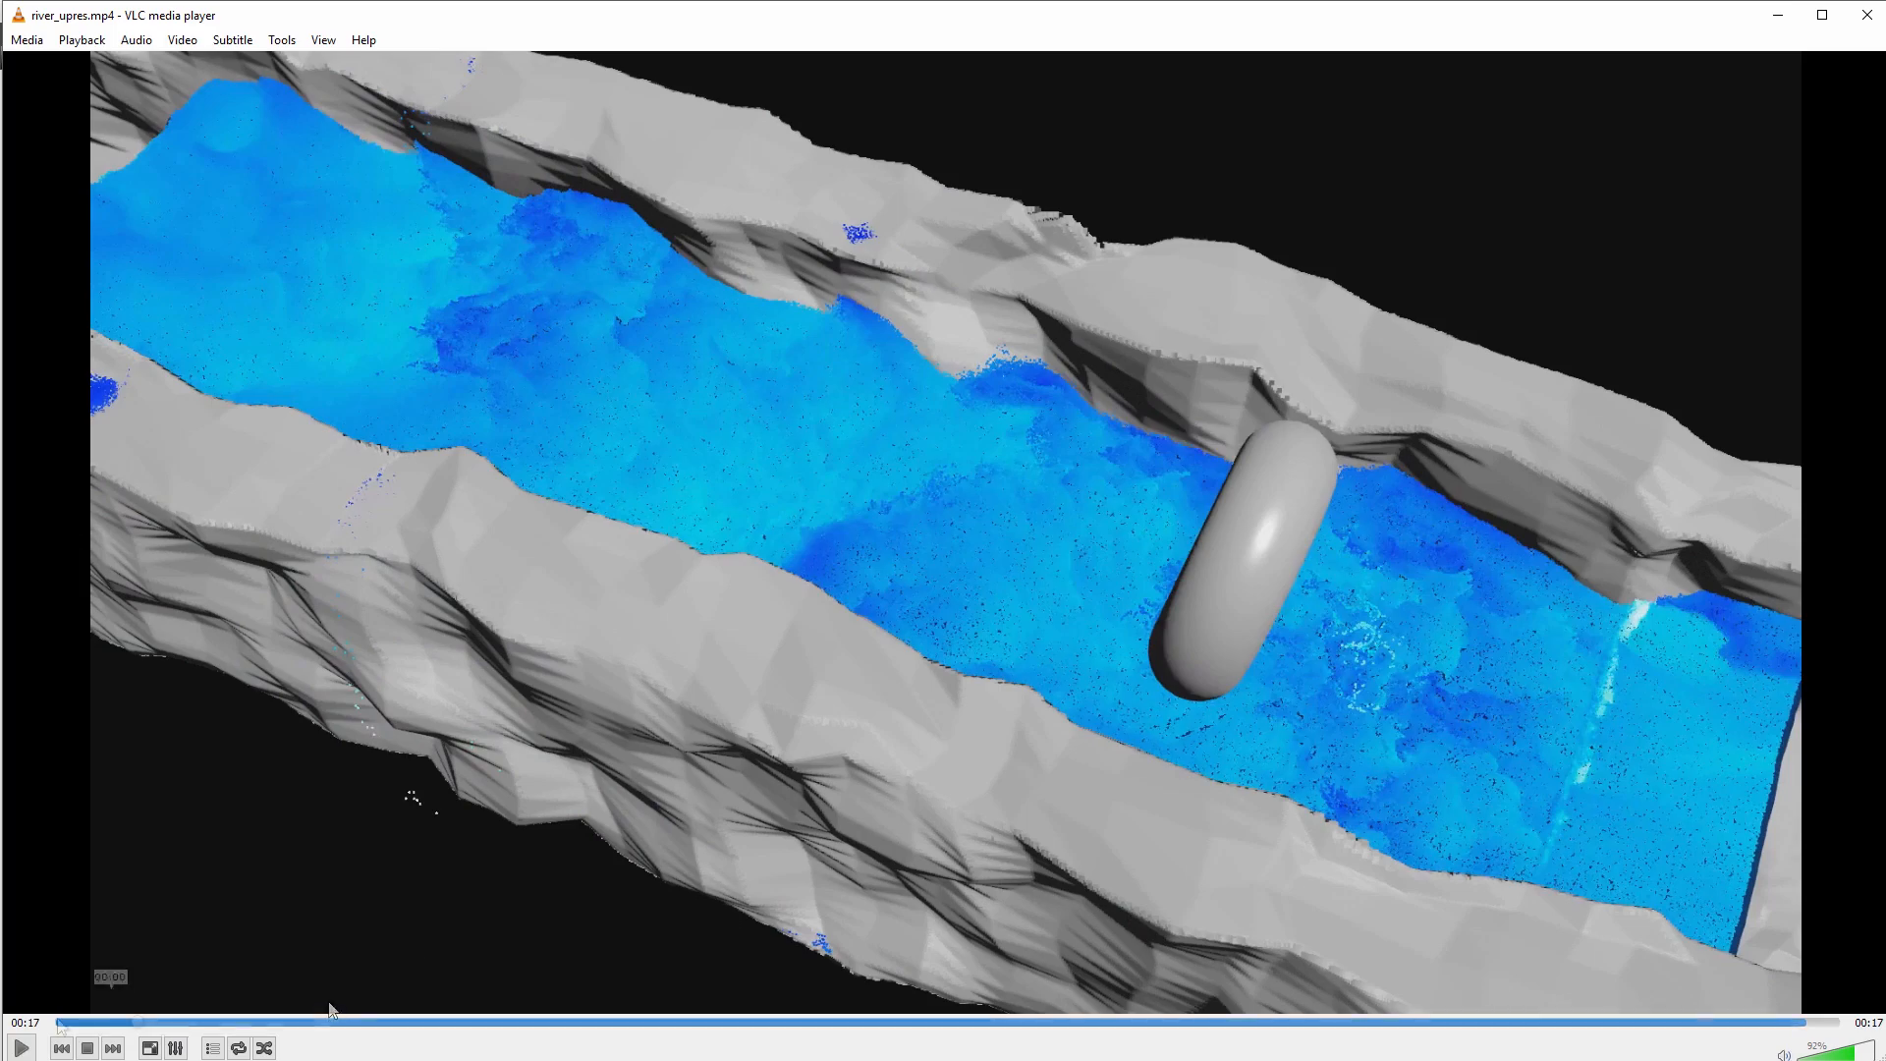
pyautogui.click(20, 1047)
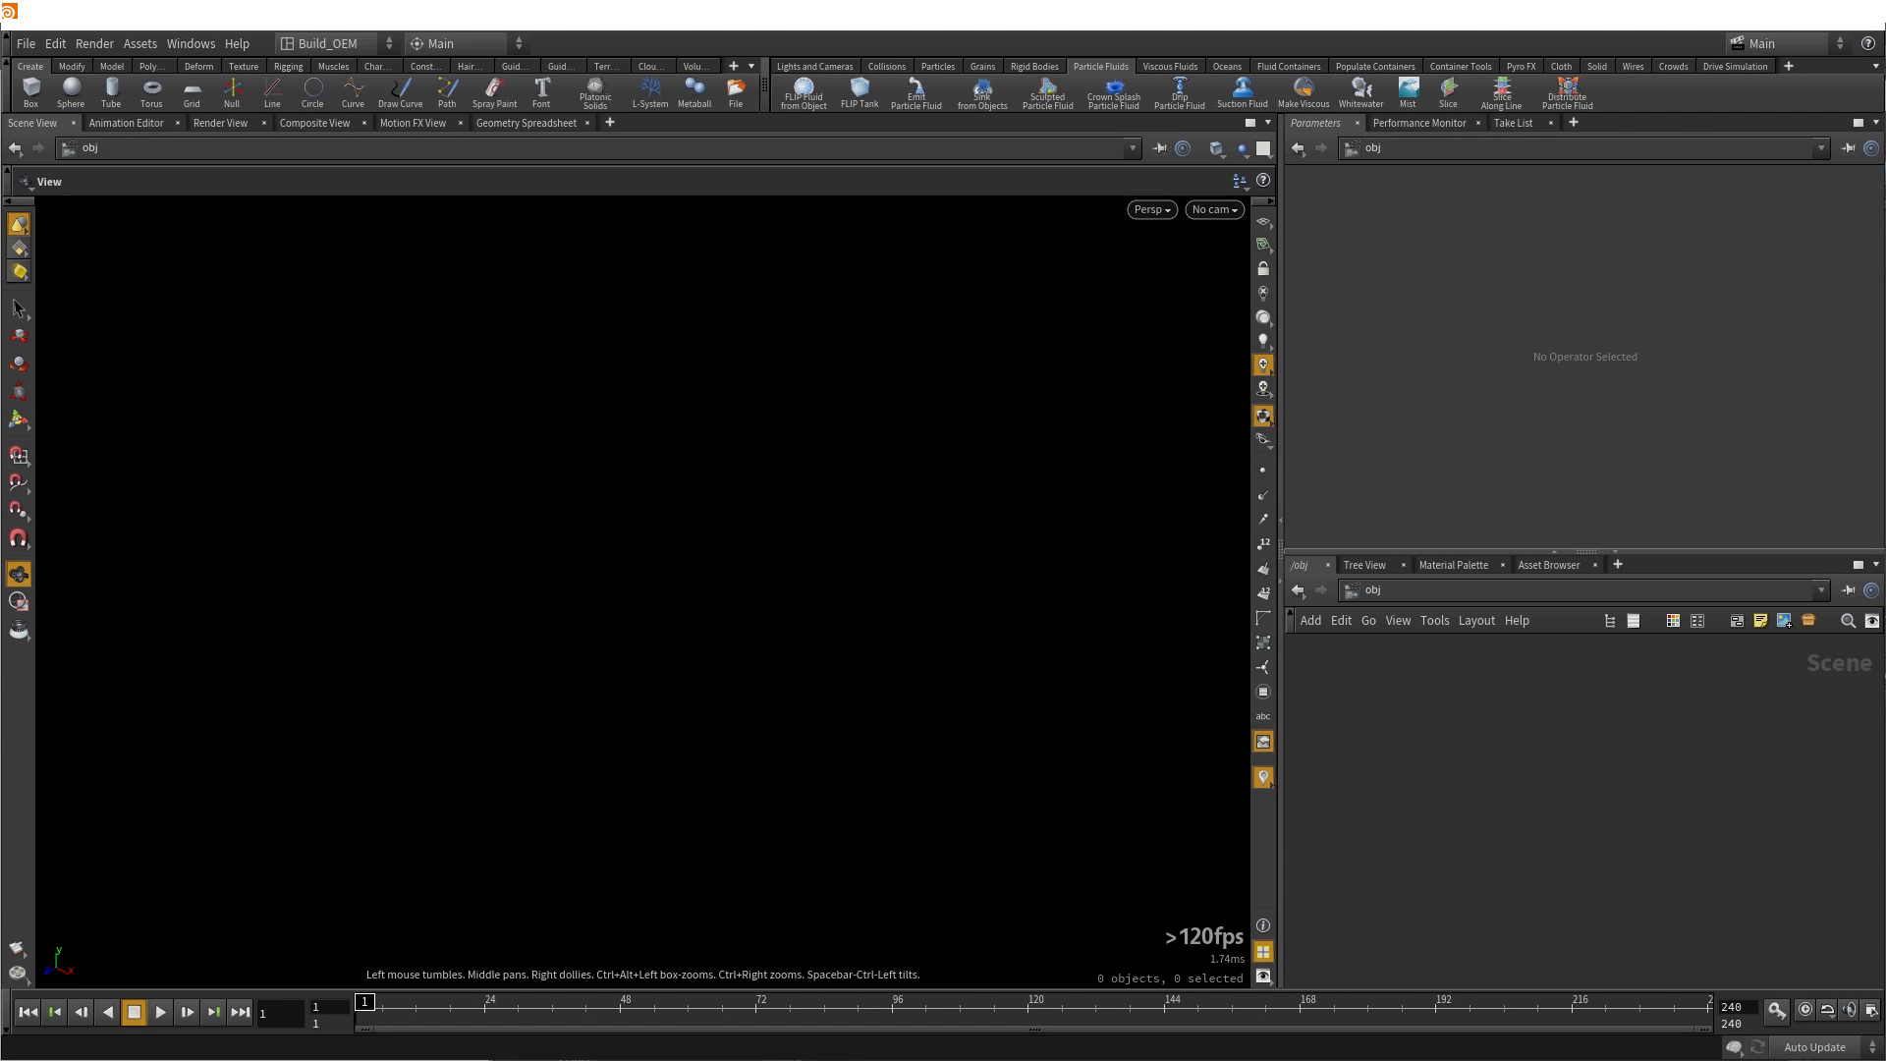
# In the Houdini scene, add a box geometry object at the object level and place it in the network
pyautogui.press('Tab')
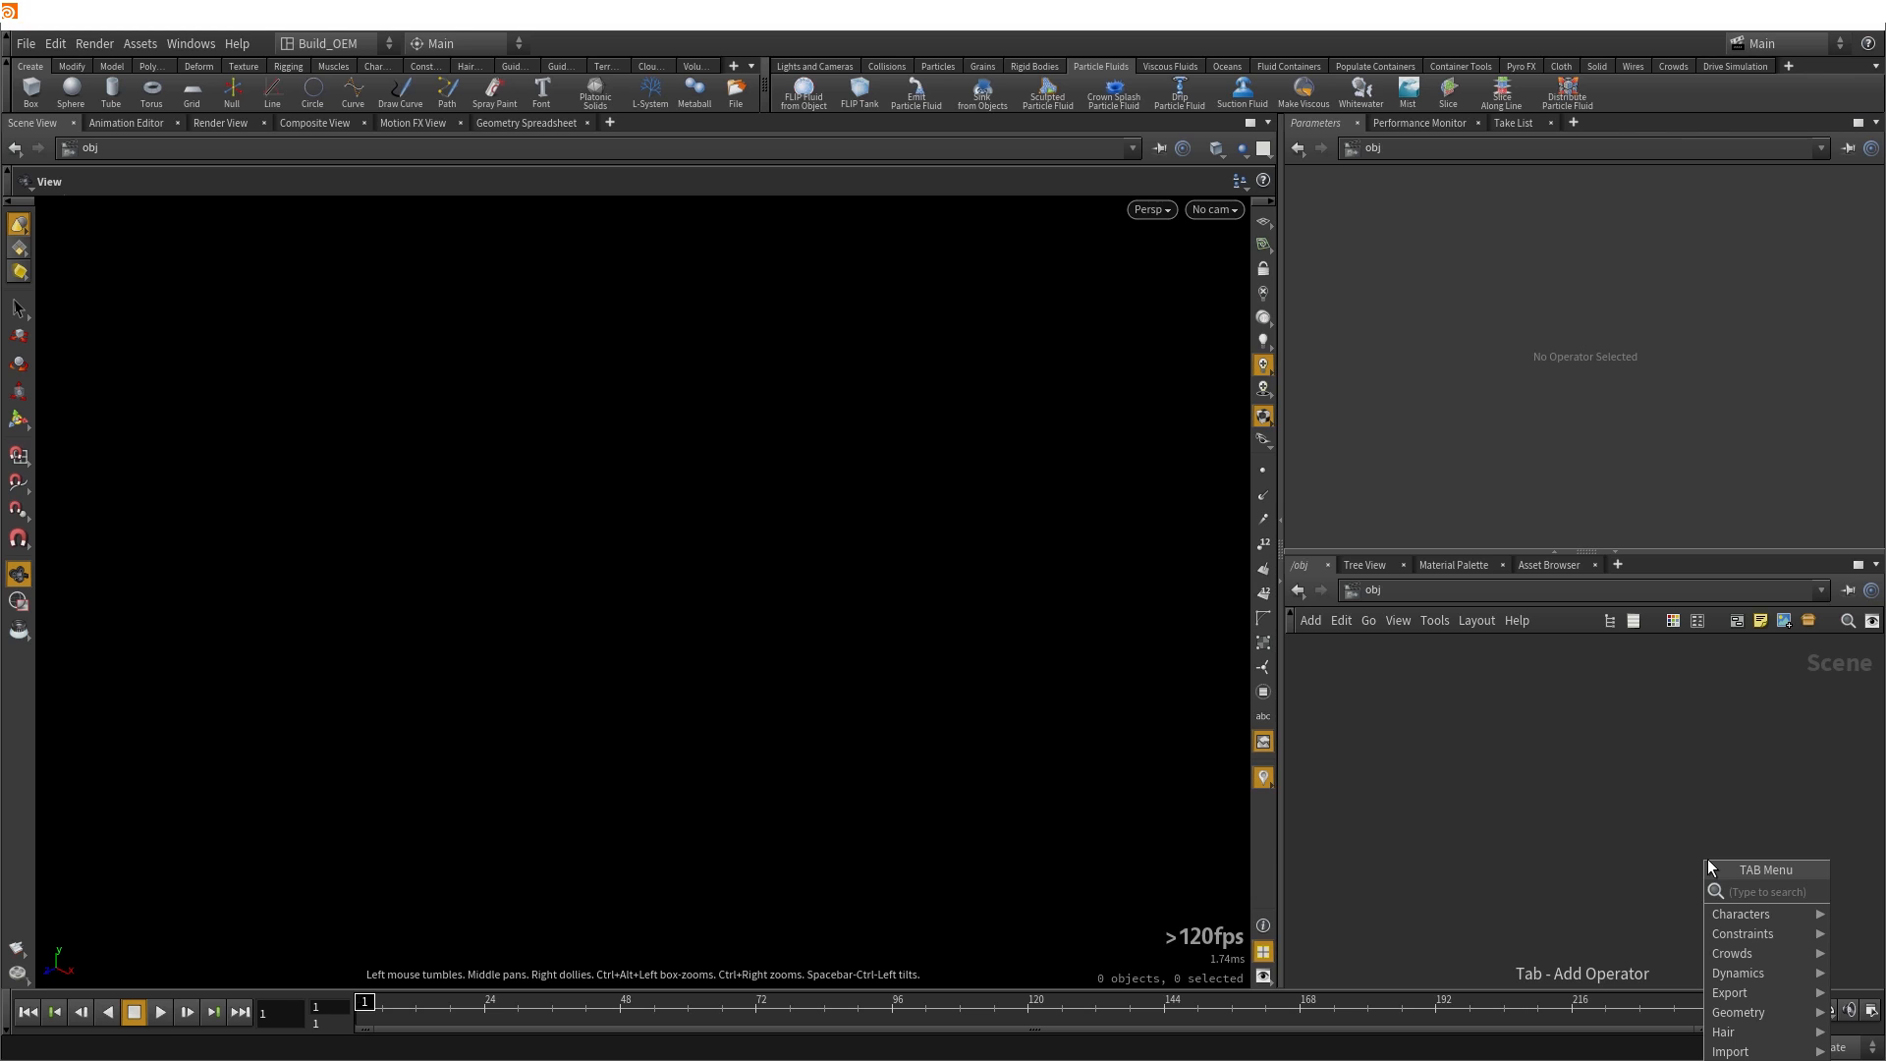
pyautogui.write('geo')
pyautogui.press('Return')
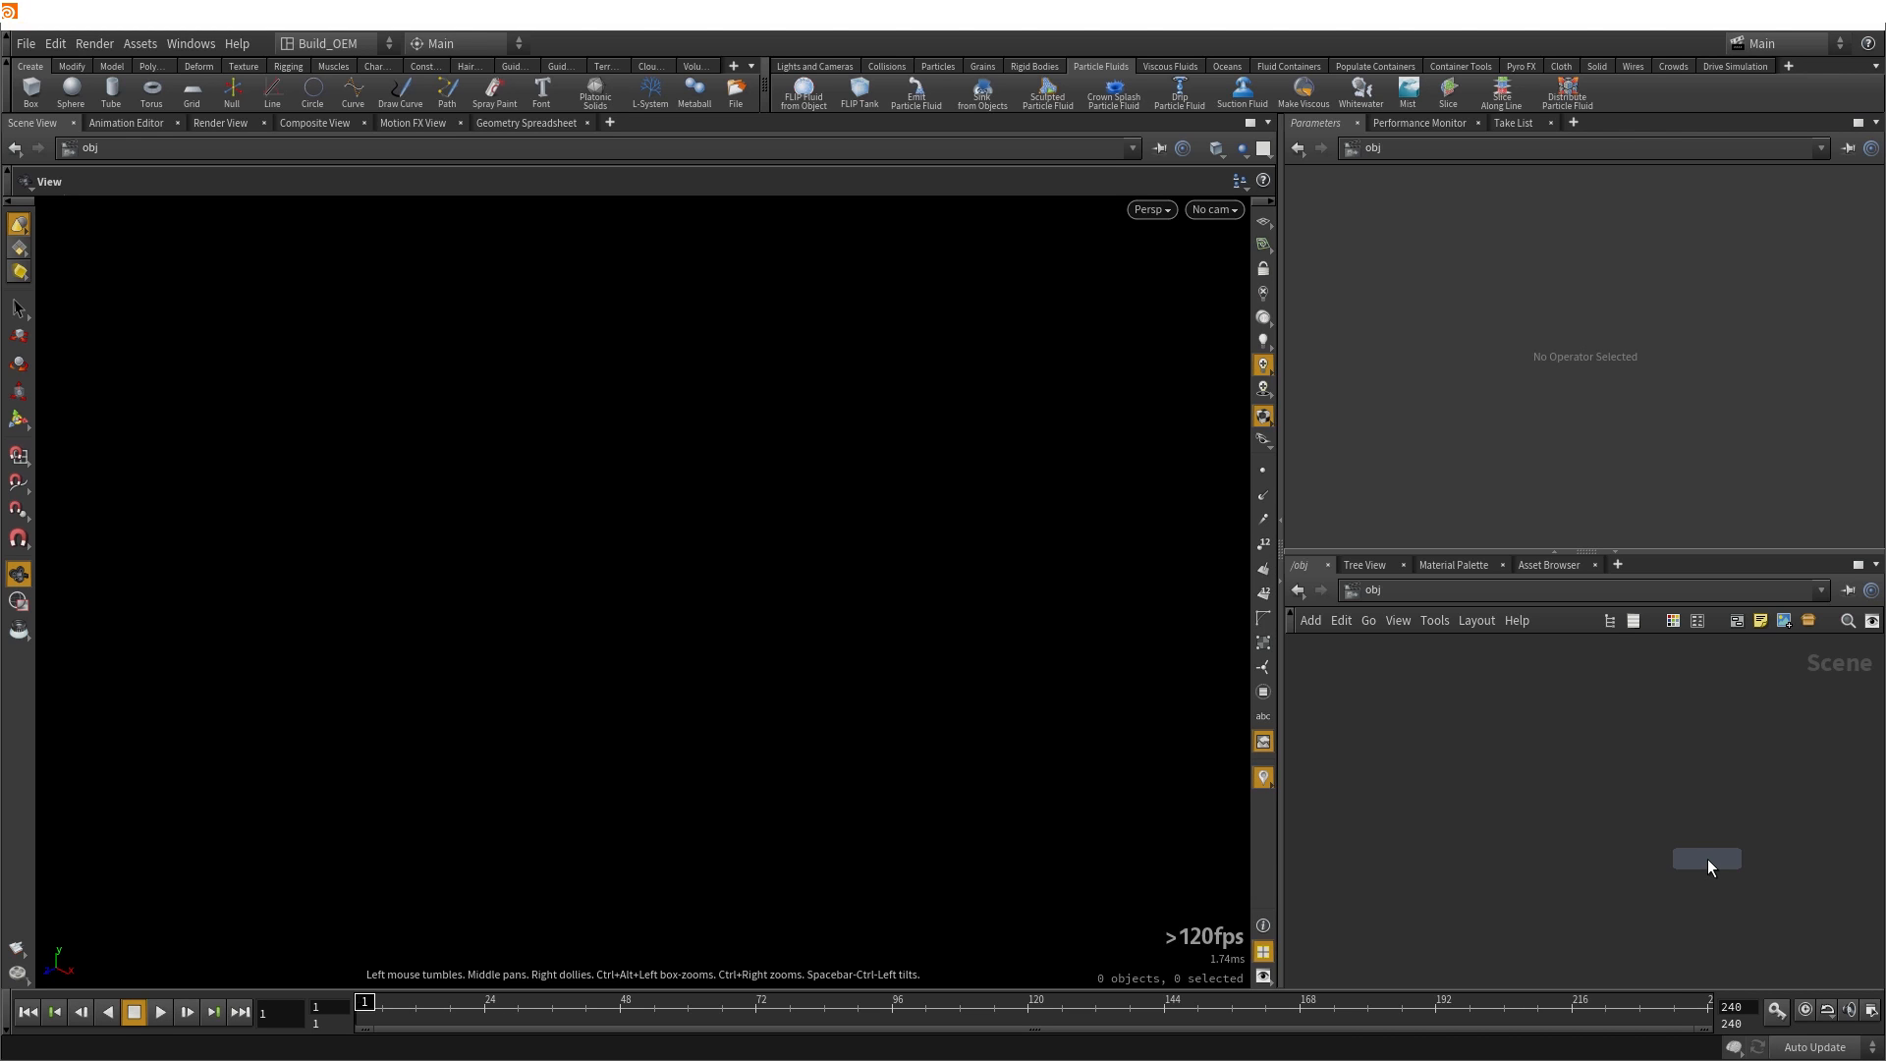
pyautogui.click(1548, 799)
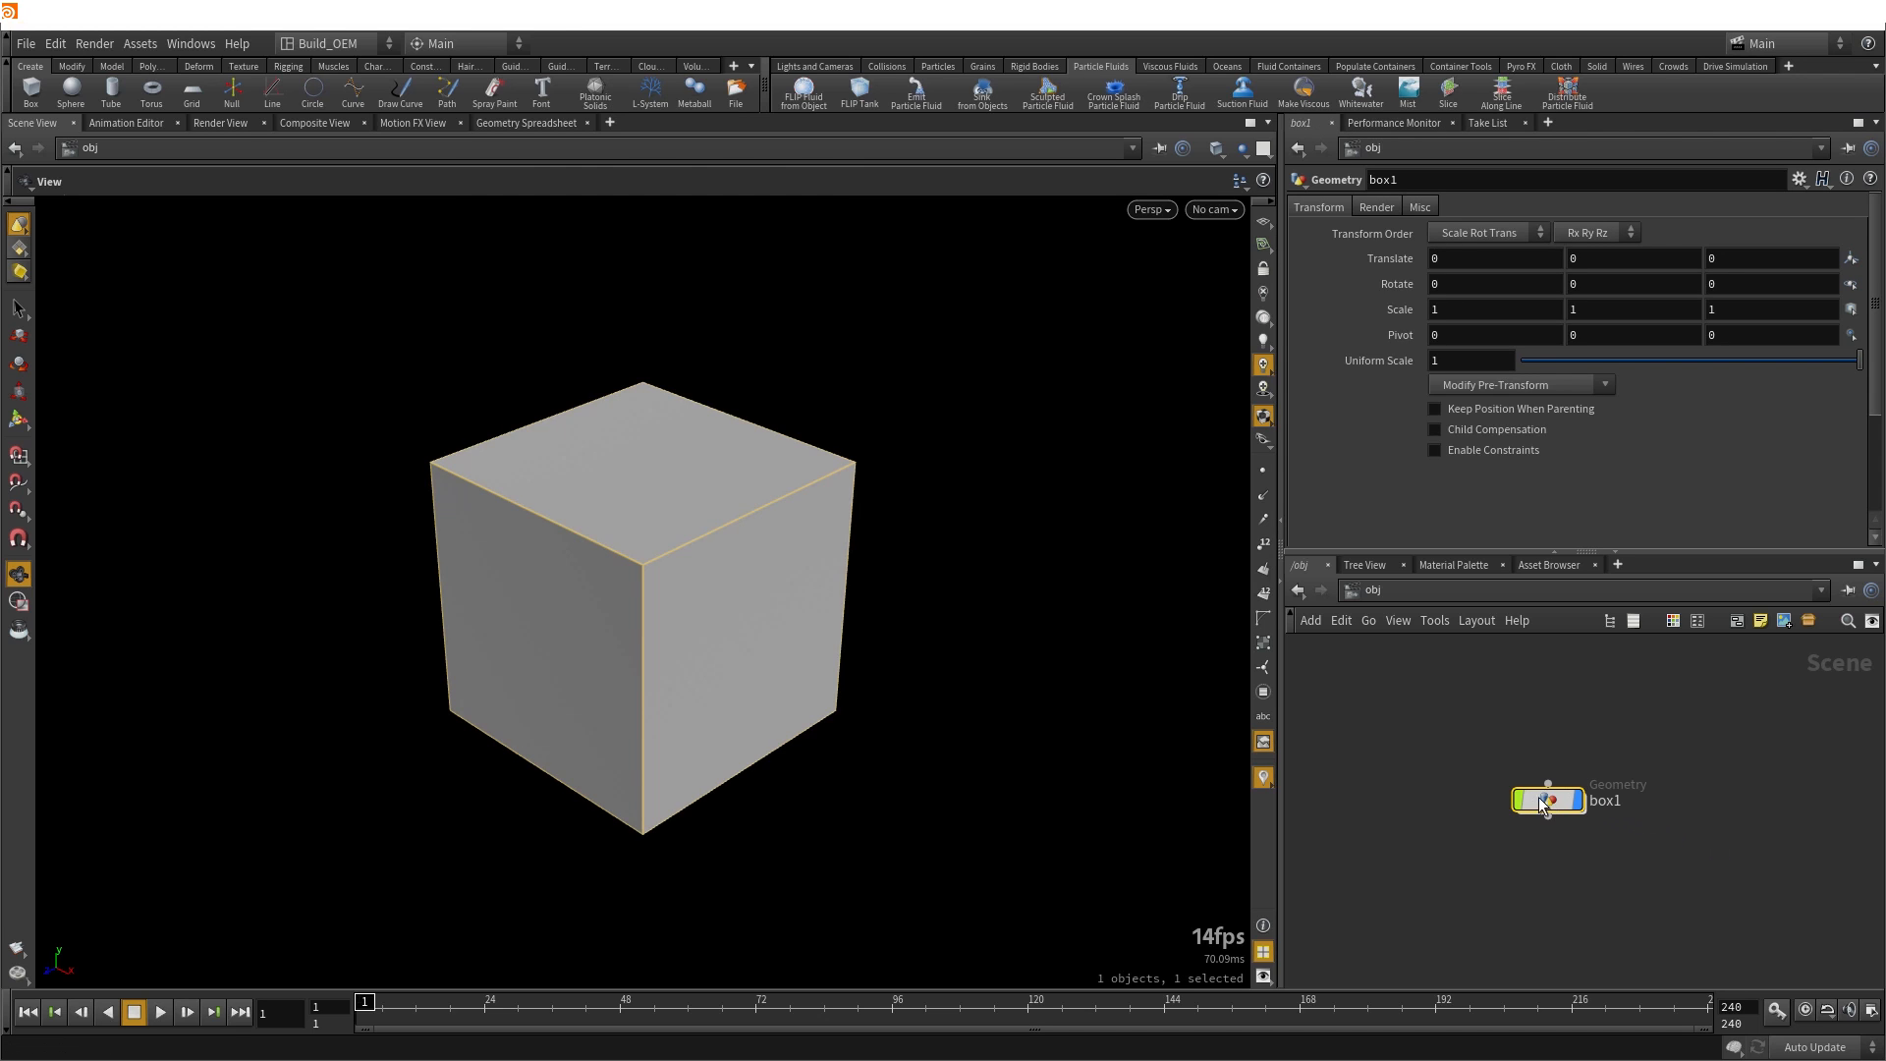
# Select box1, turn it into a FLIP fluid with FLIP Fluid from Object, and set the particle separation to 0.05
pyautogui.click(1439, 732)
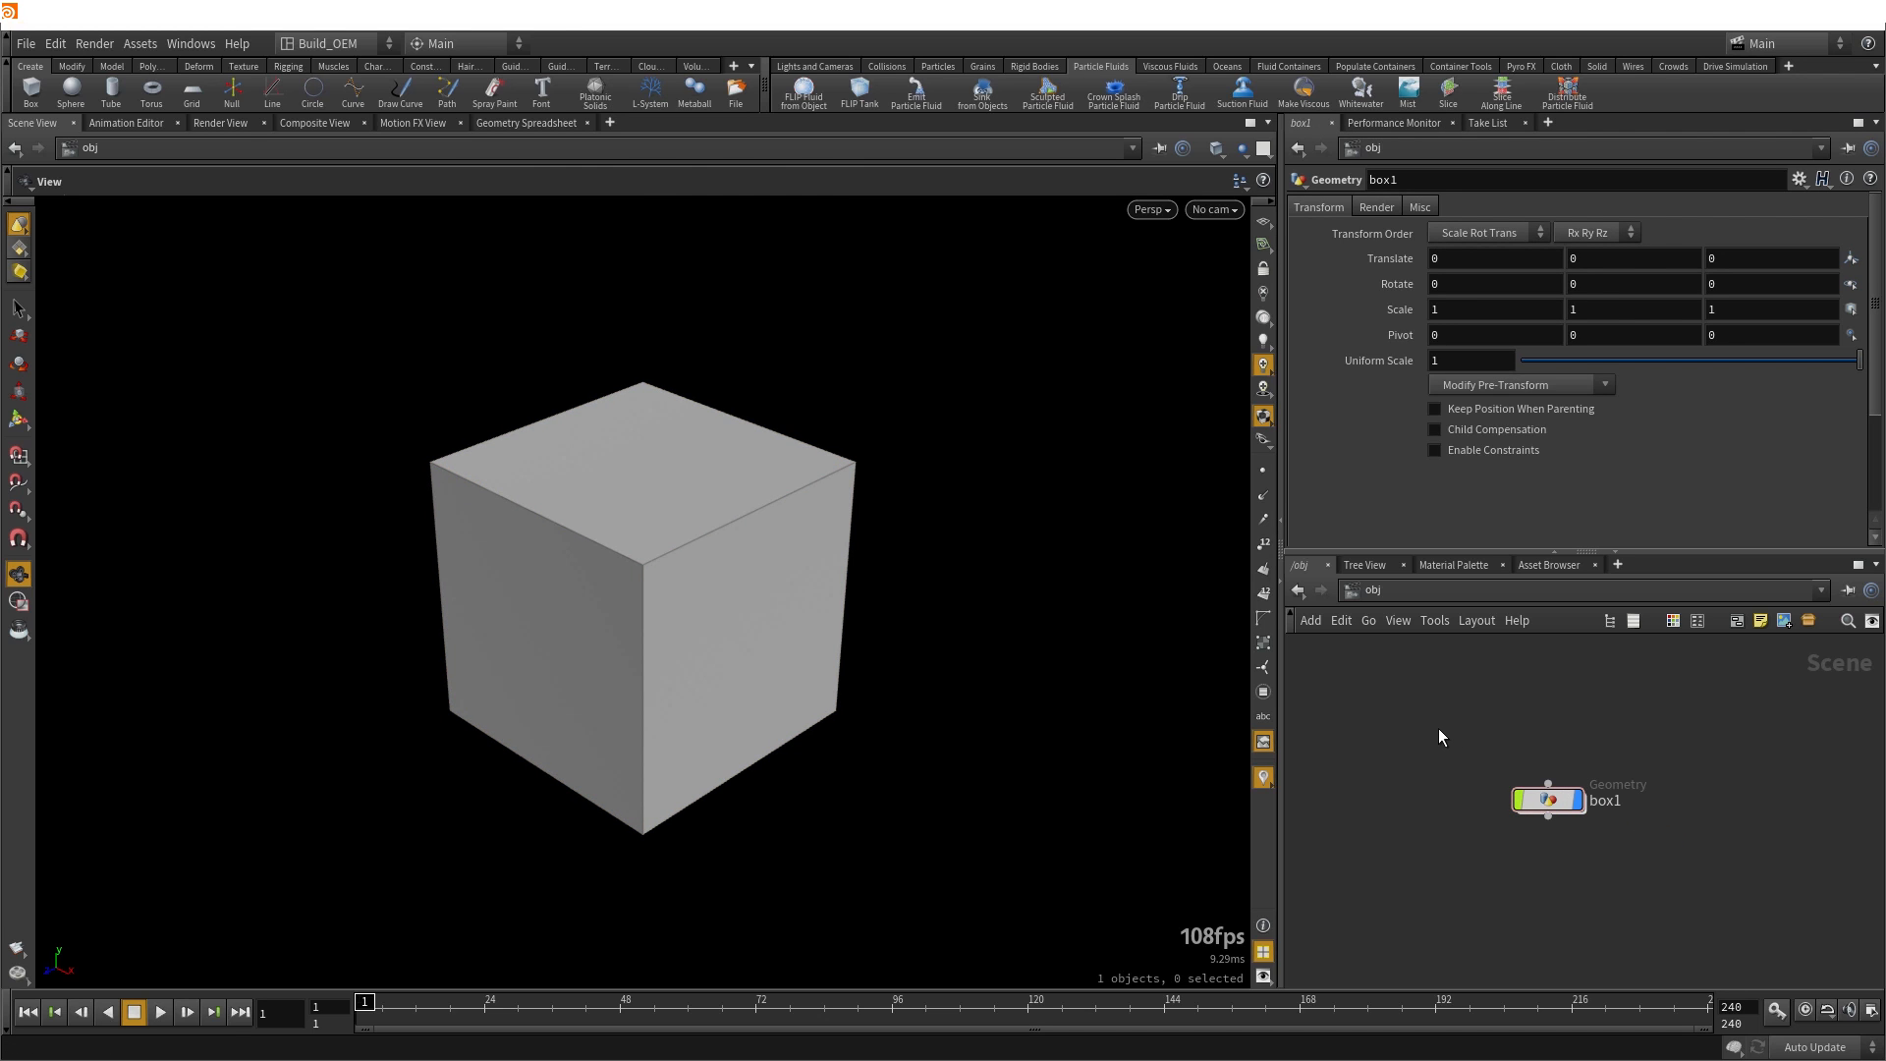
pyautogui.moveTo(1434, 717); pyautogui.dragTo(1611, 831)
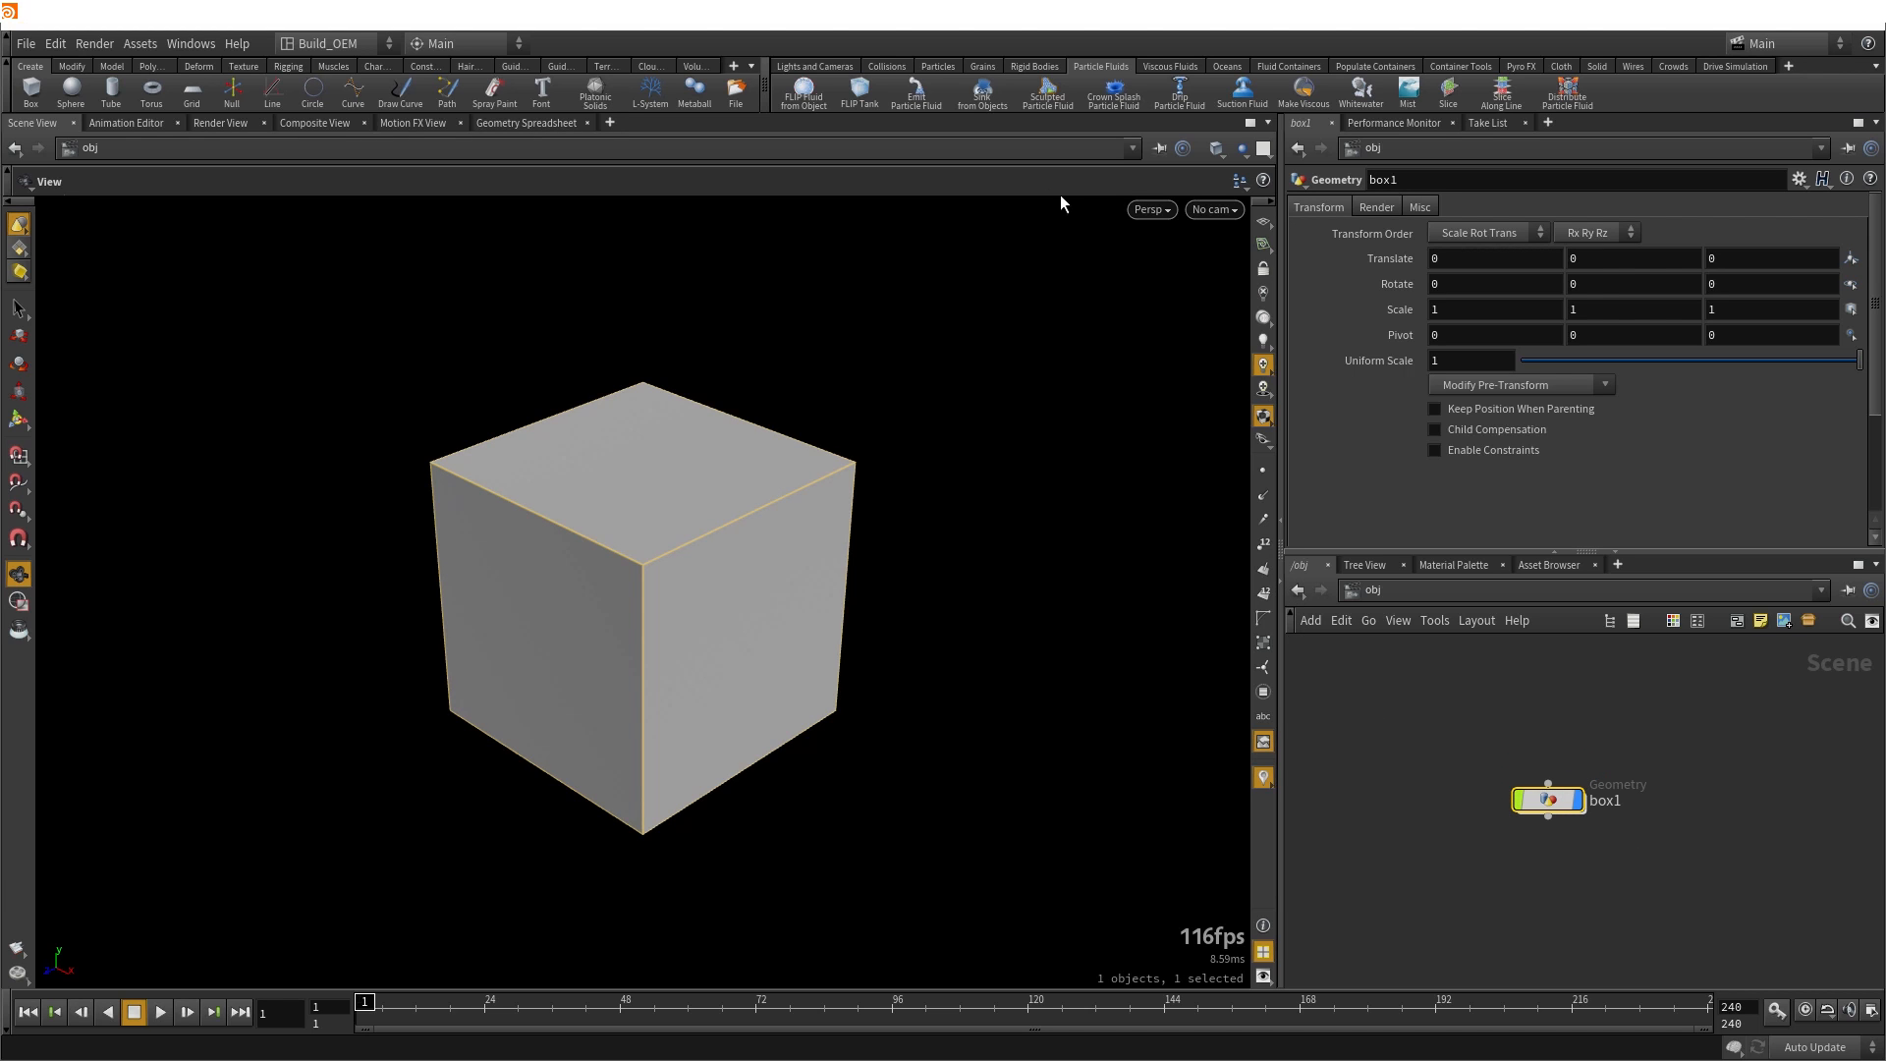
pyautogui.click(812, 89)
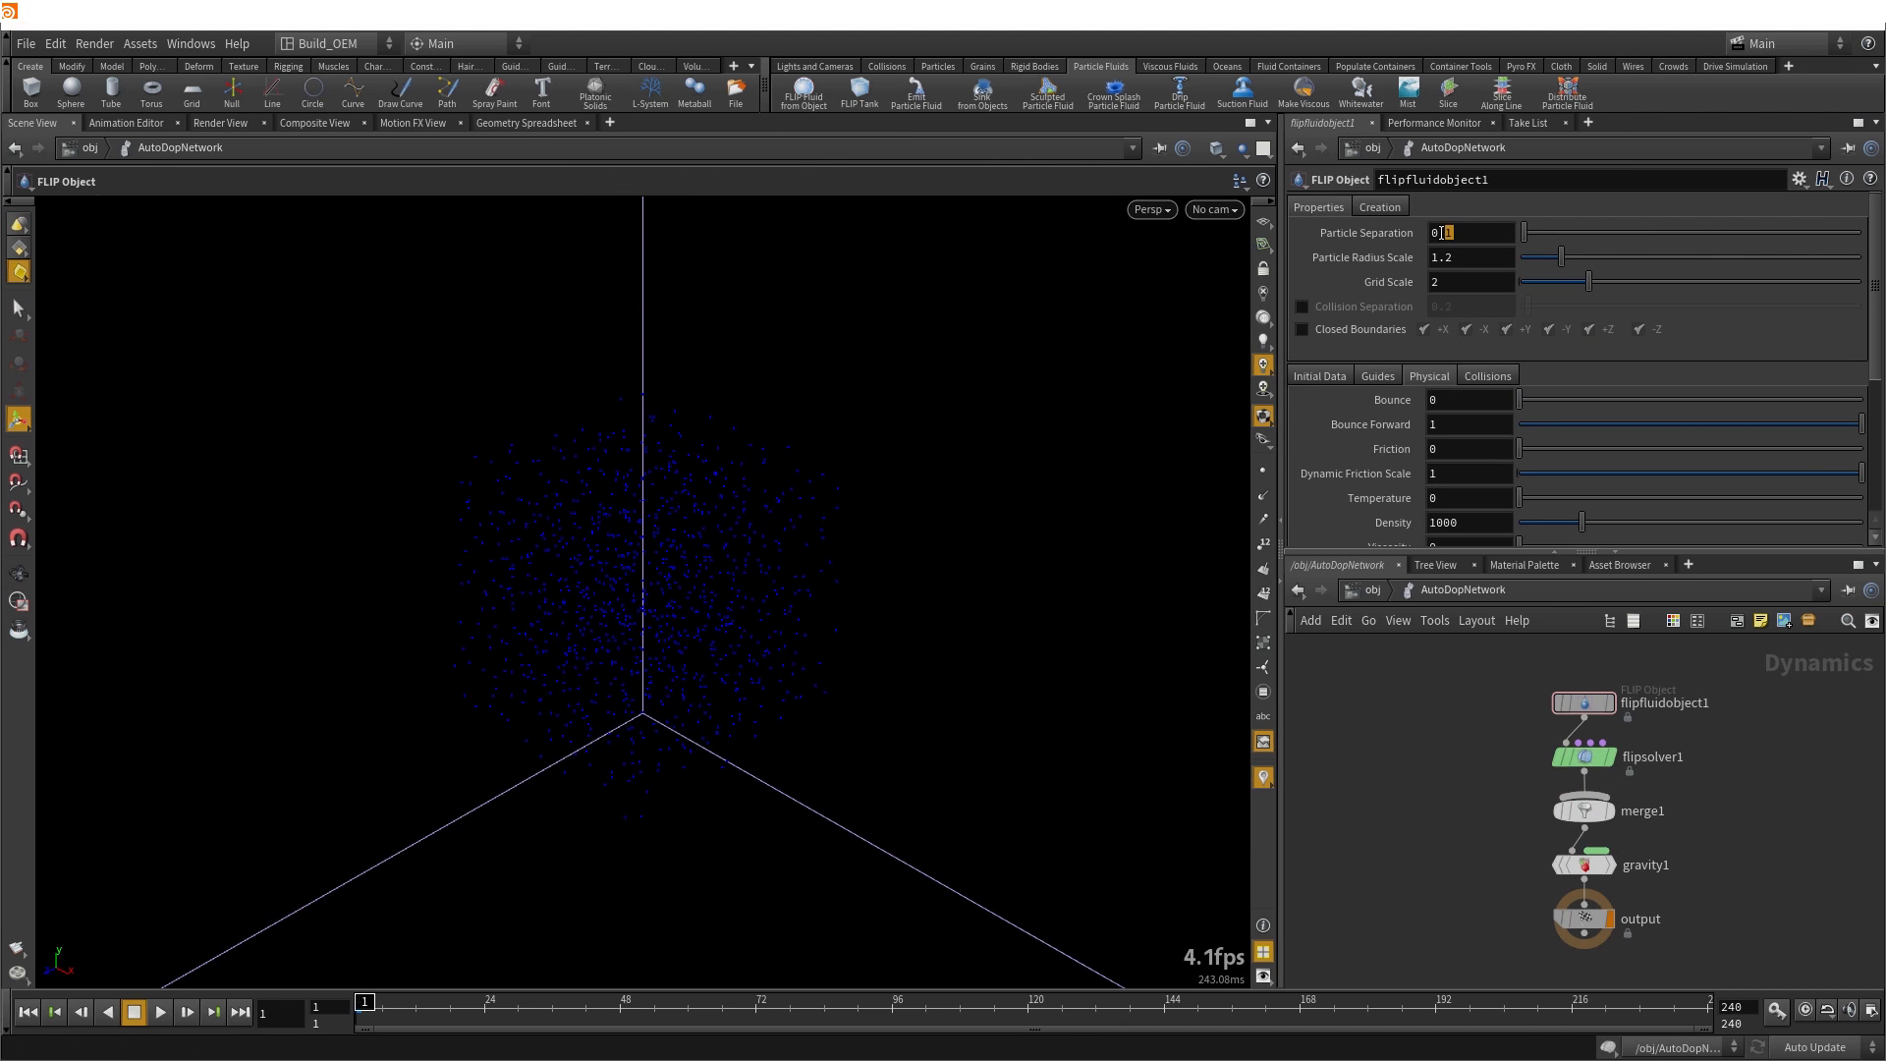
pyautogui.press('Return')
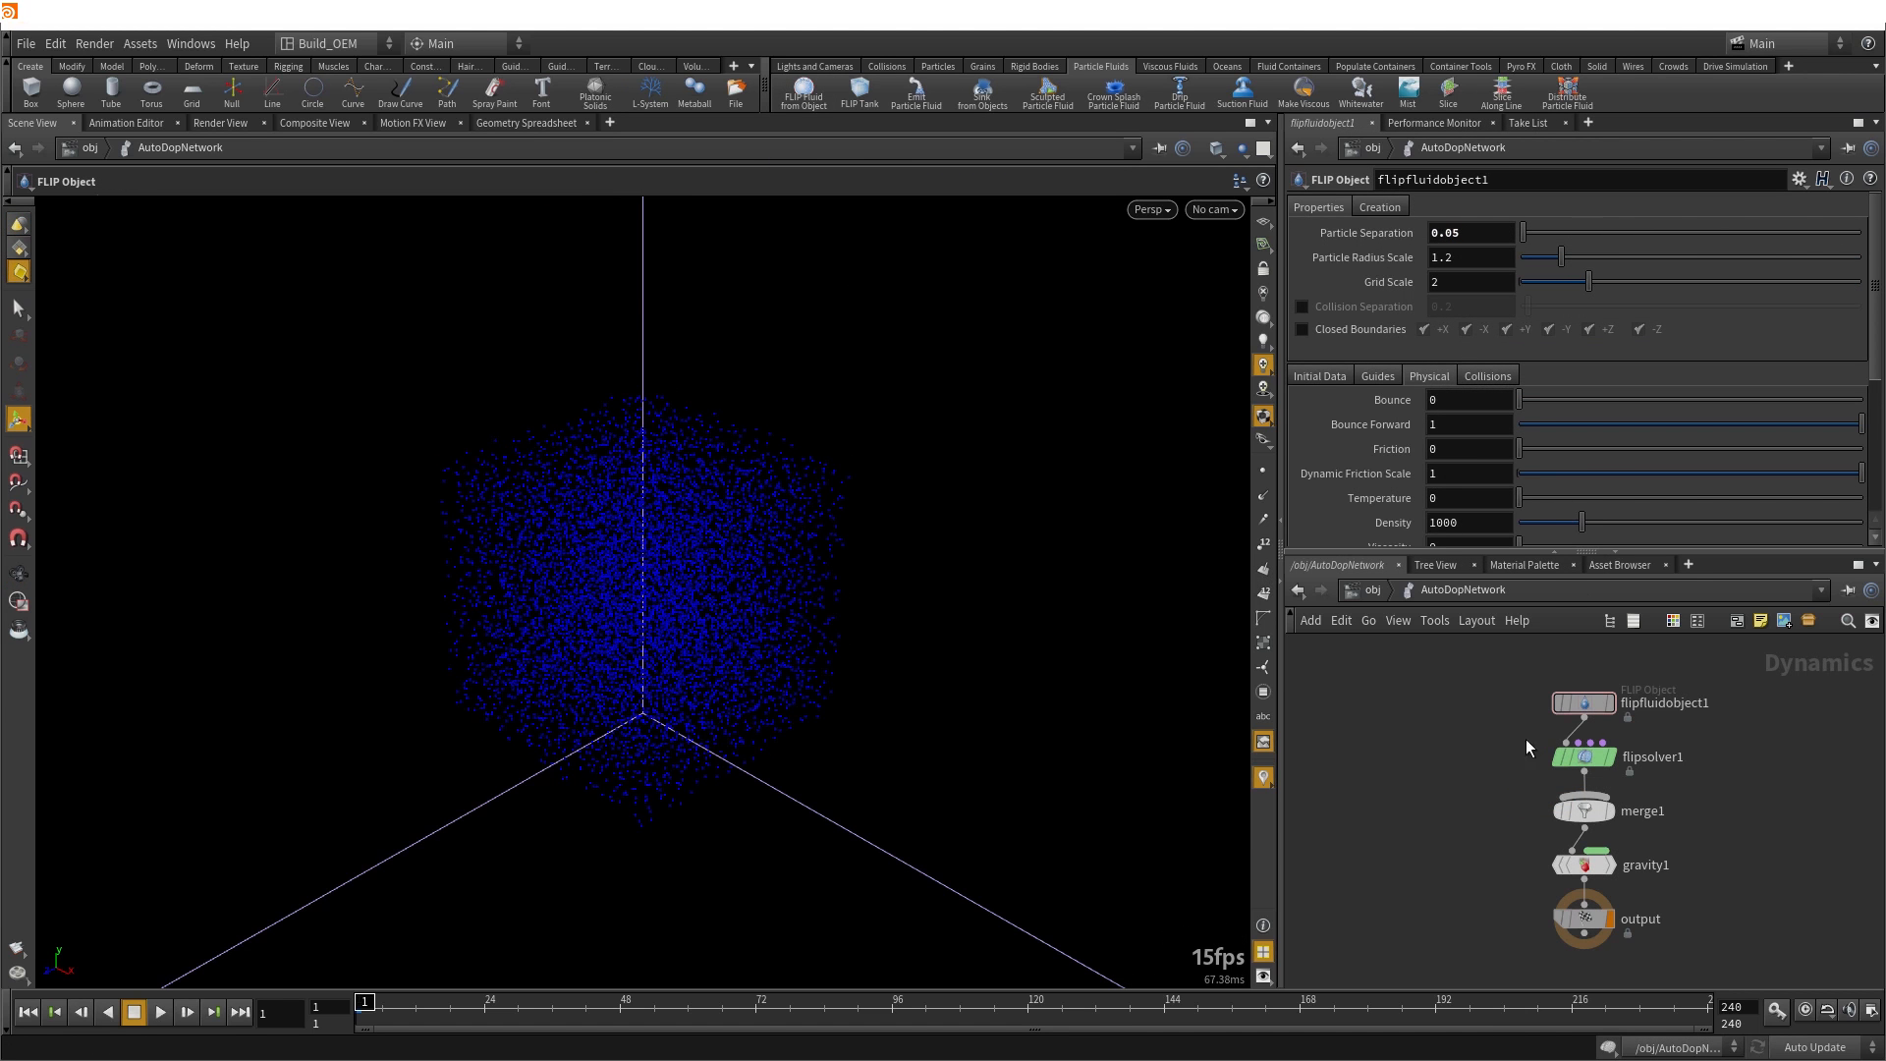
pyautogui.press('Escape')
# Bypass the gravity1 node, play the simulation to frame 18, and return to frame 1
pyautogui.moveTo(816, 646); pyautogui.dragTo(727, 577)
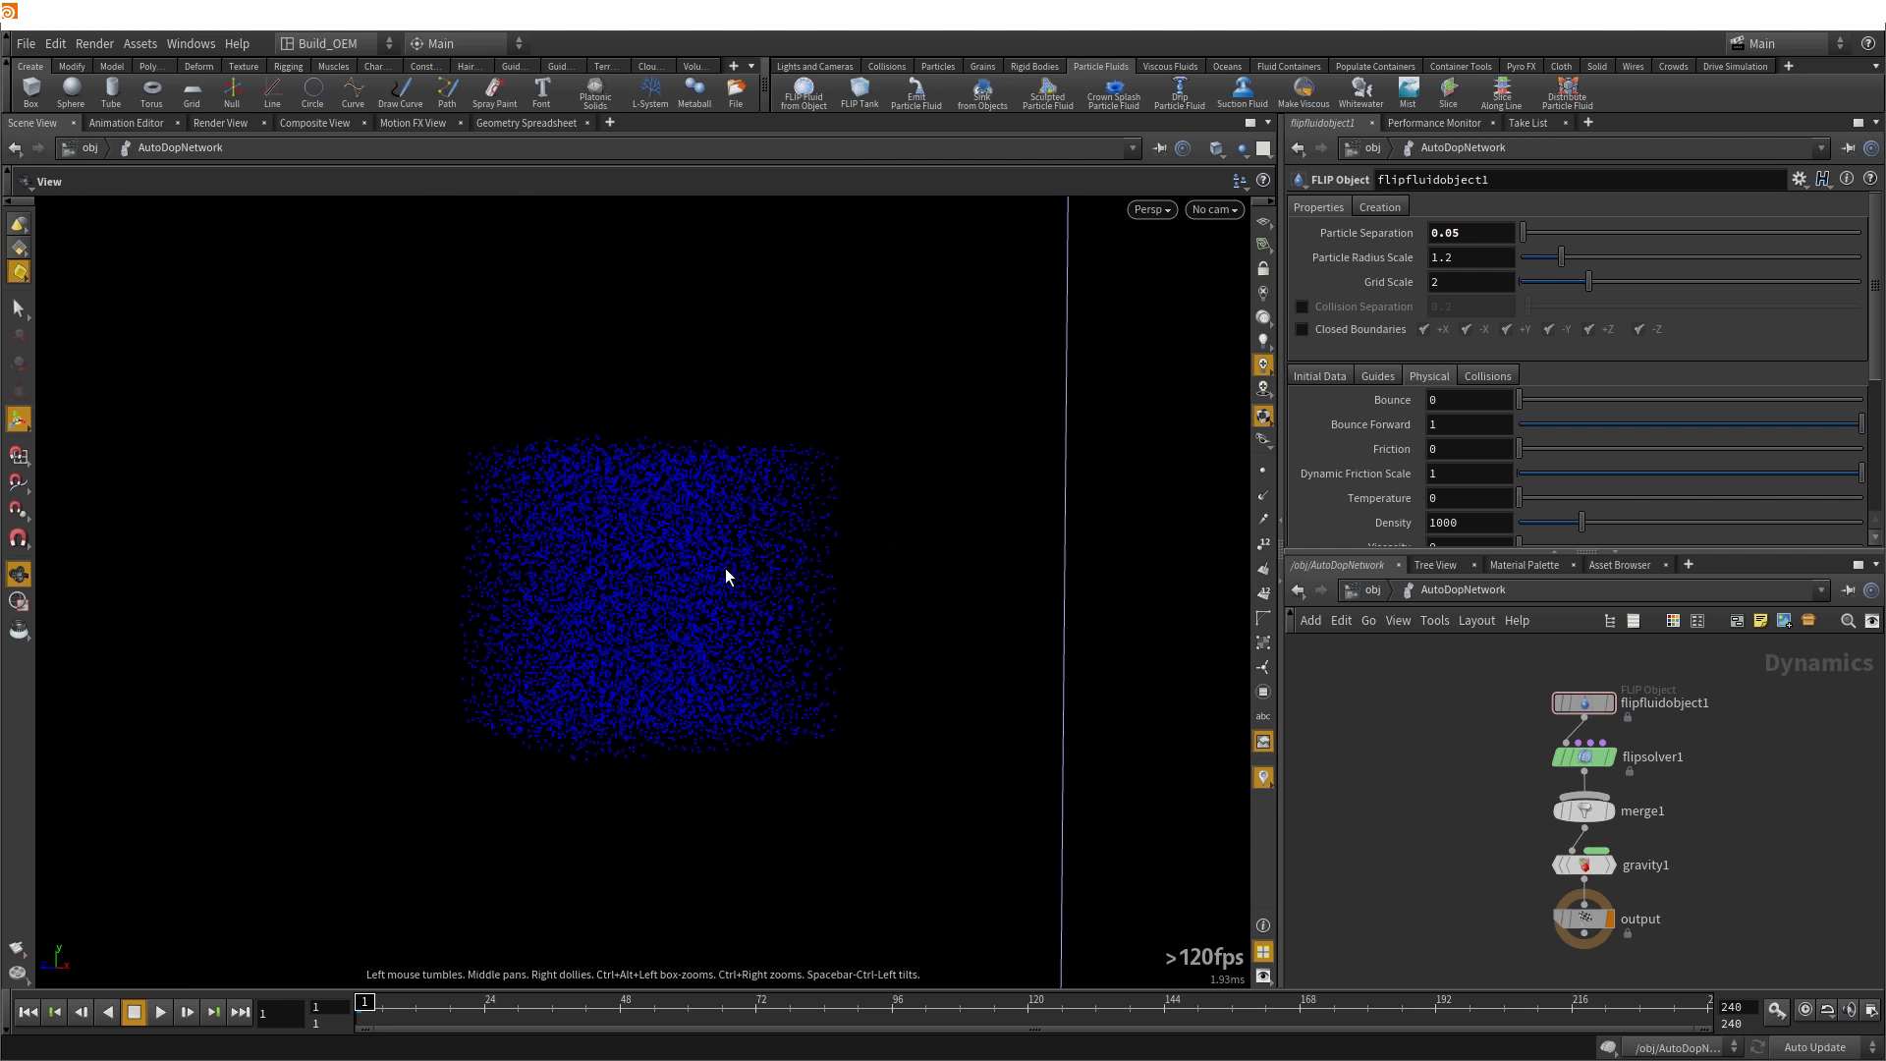
pyautogui.click(1559, 865)
pyautogui.keyDown('alt'); pyautogui.moveTo(695, 654); pyautogui.dragTo(842, 700); pyautogui.keyUp('alt')
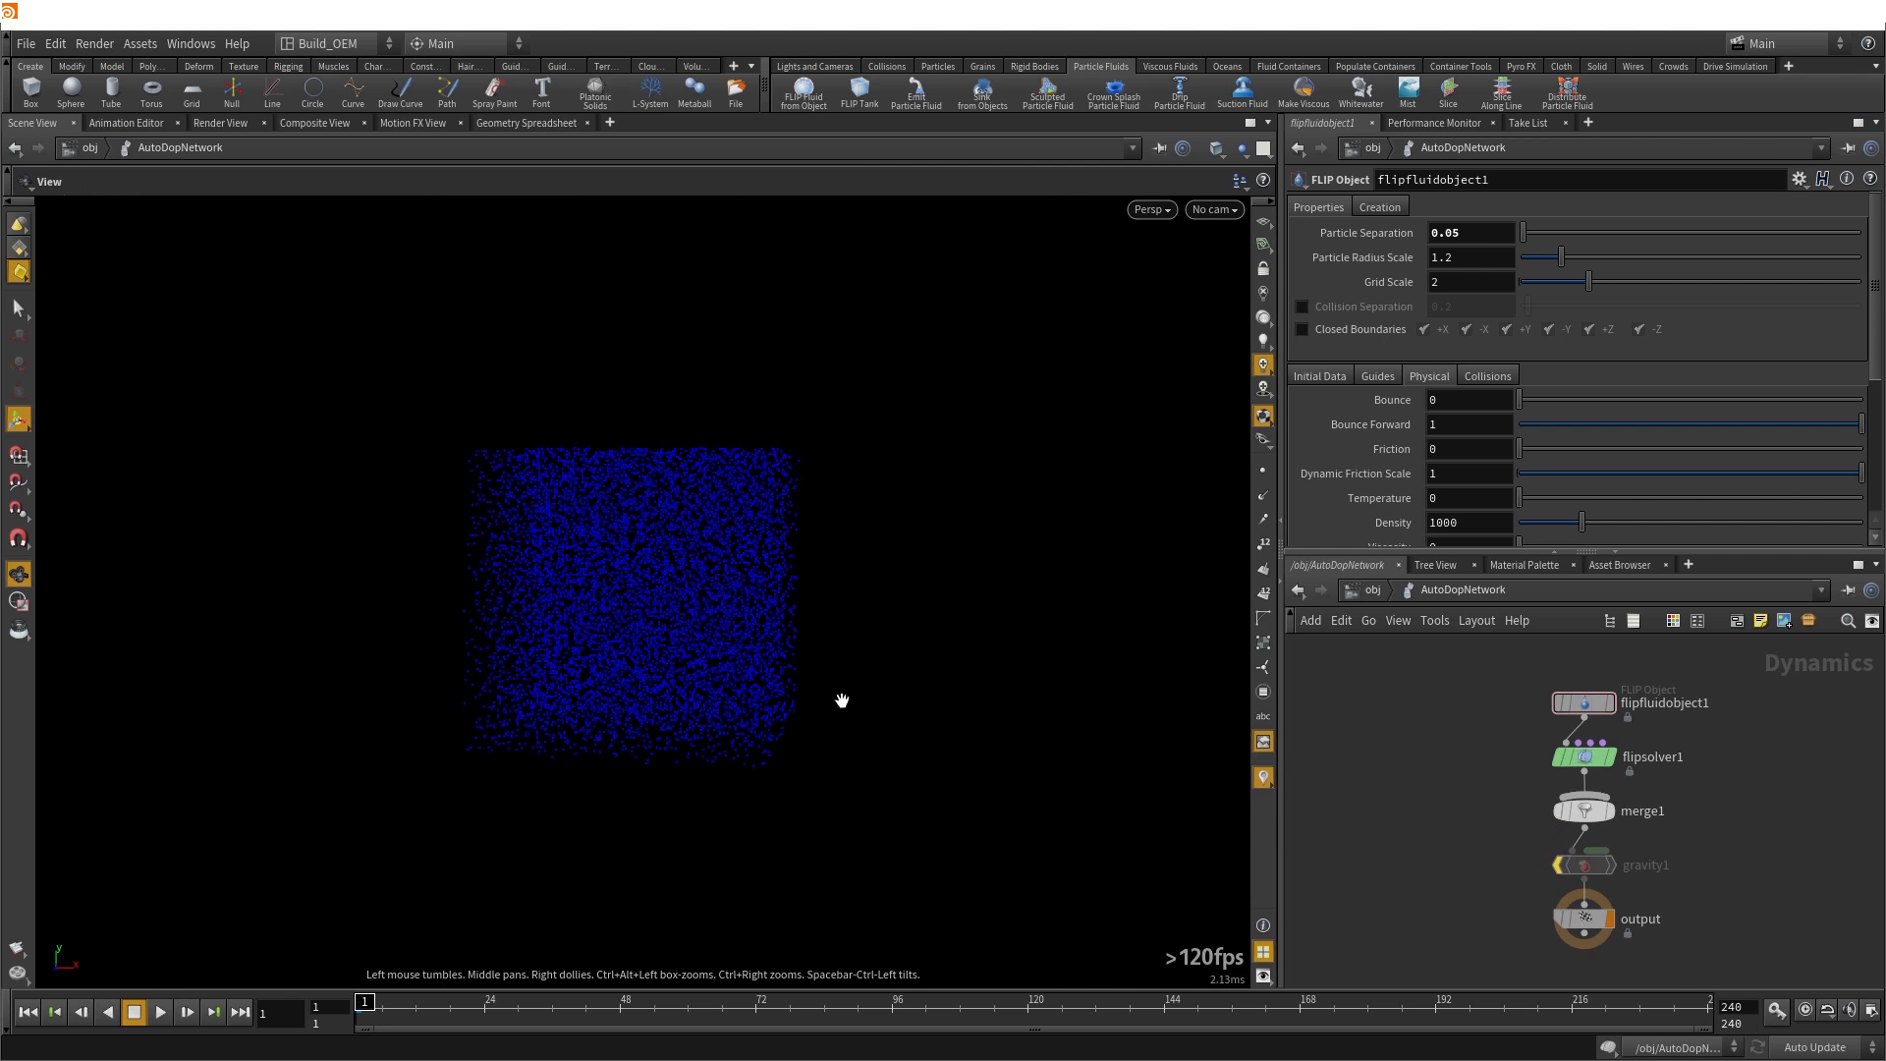
pyautogui.click(158, 1011)
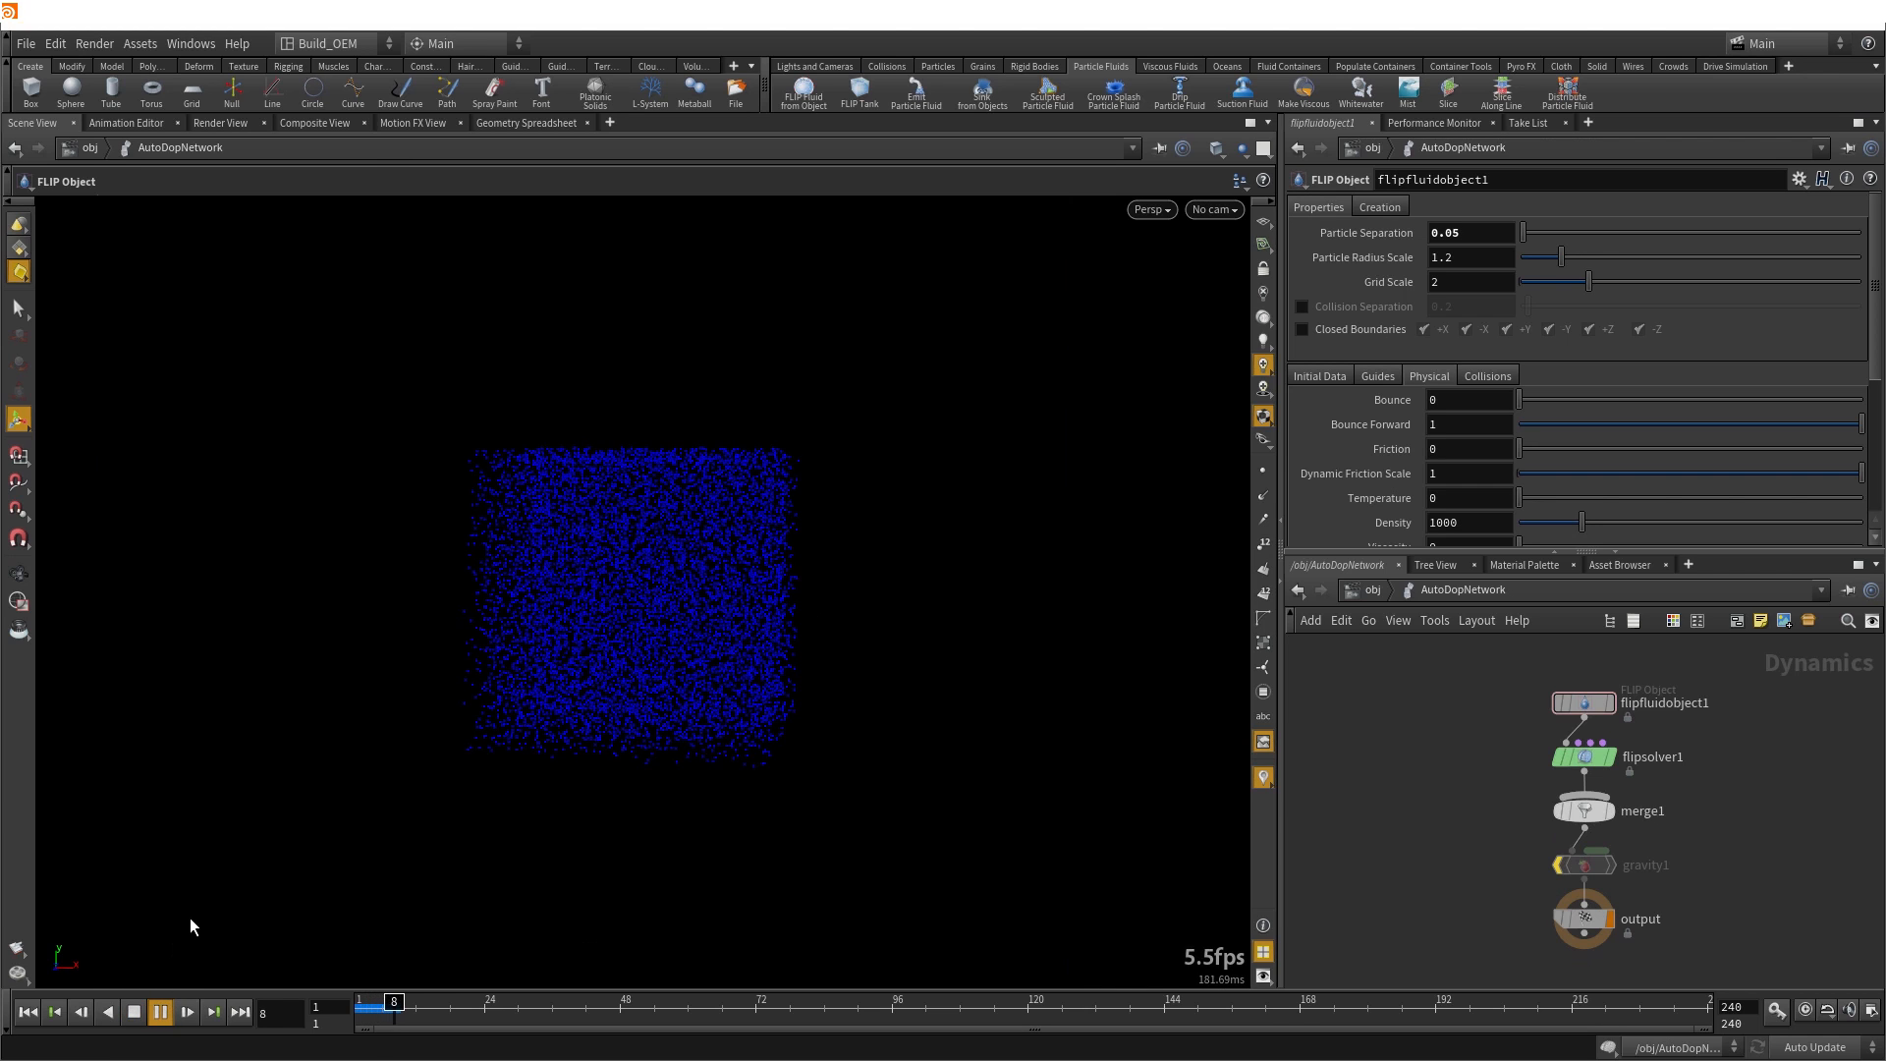
pyautogui.click(135, 1012)
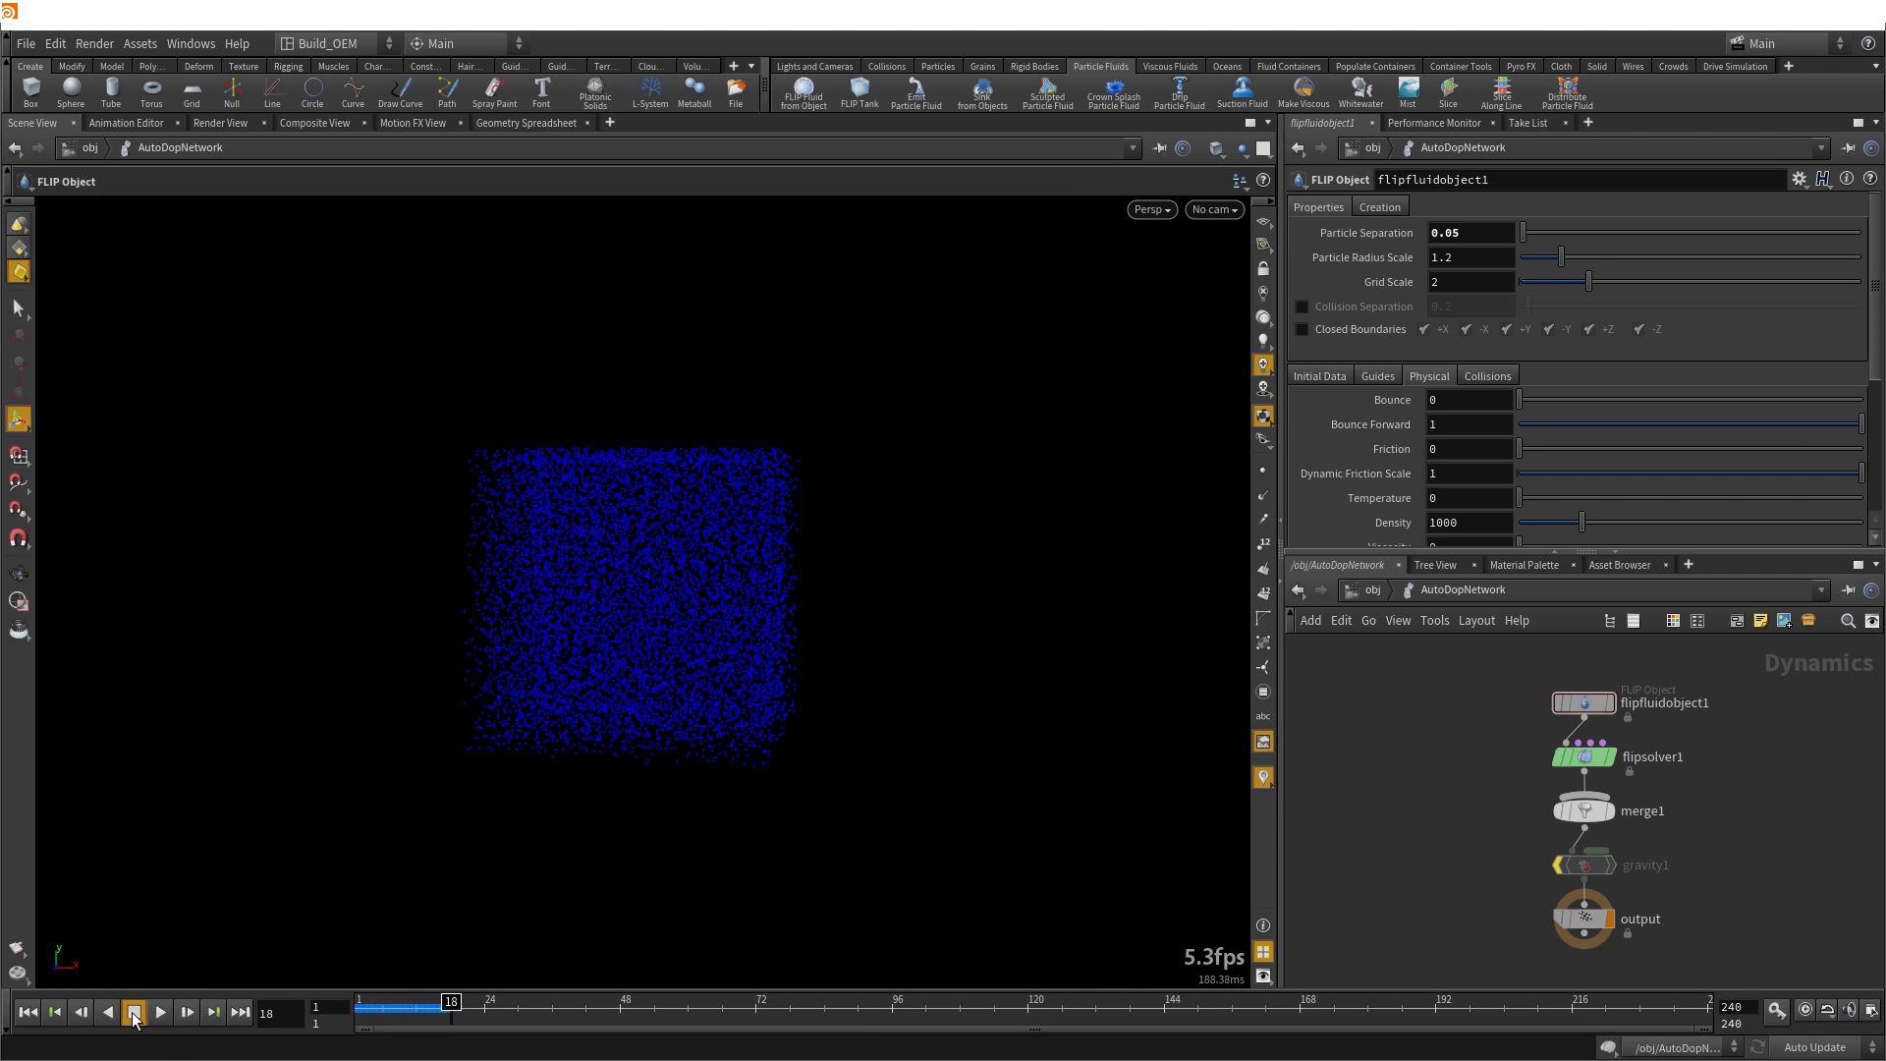
pyautogui.click(28, 1011)
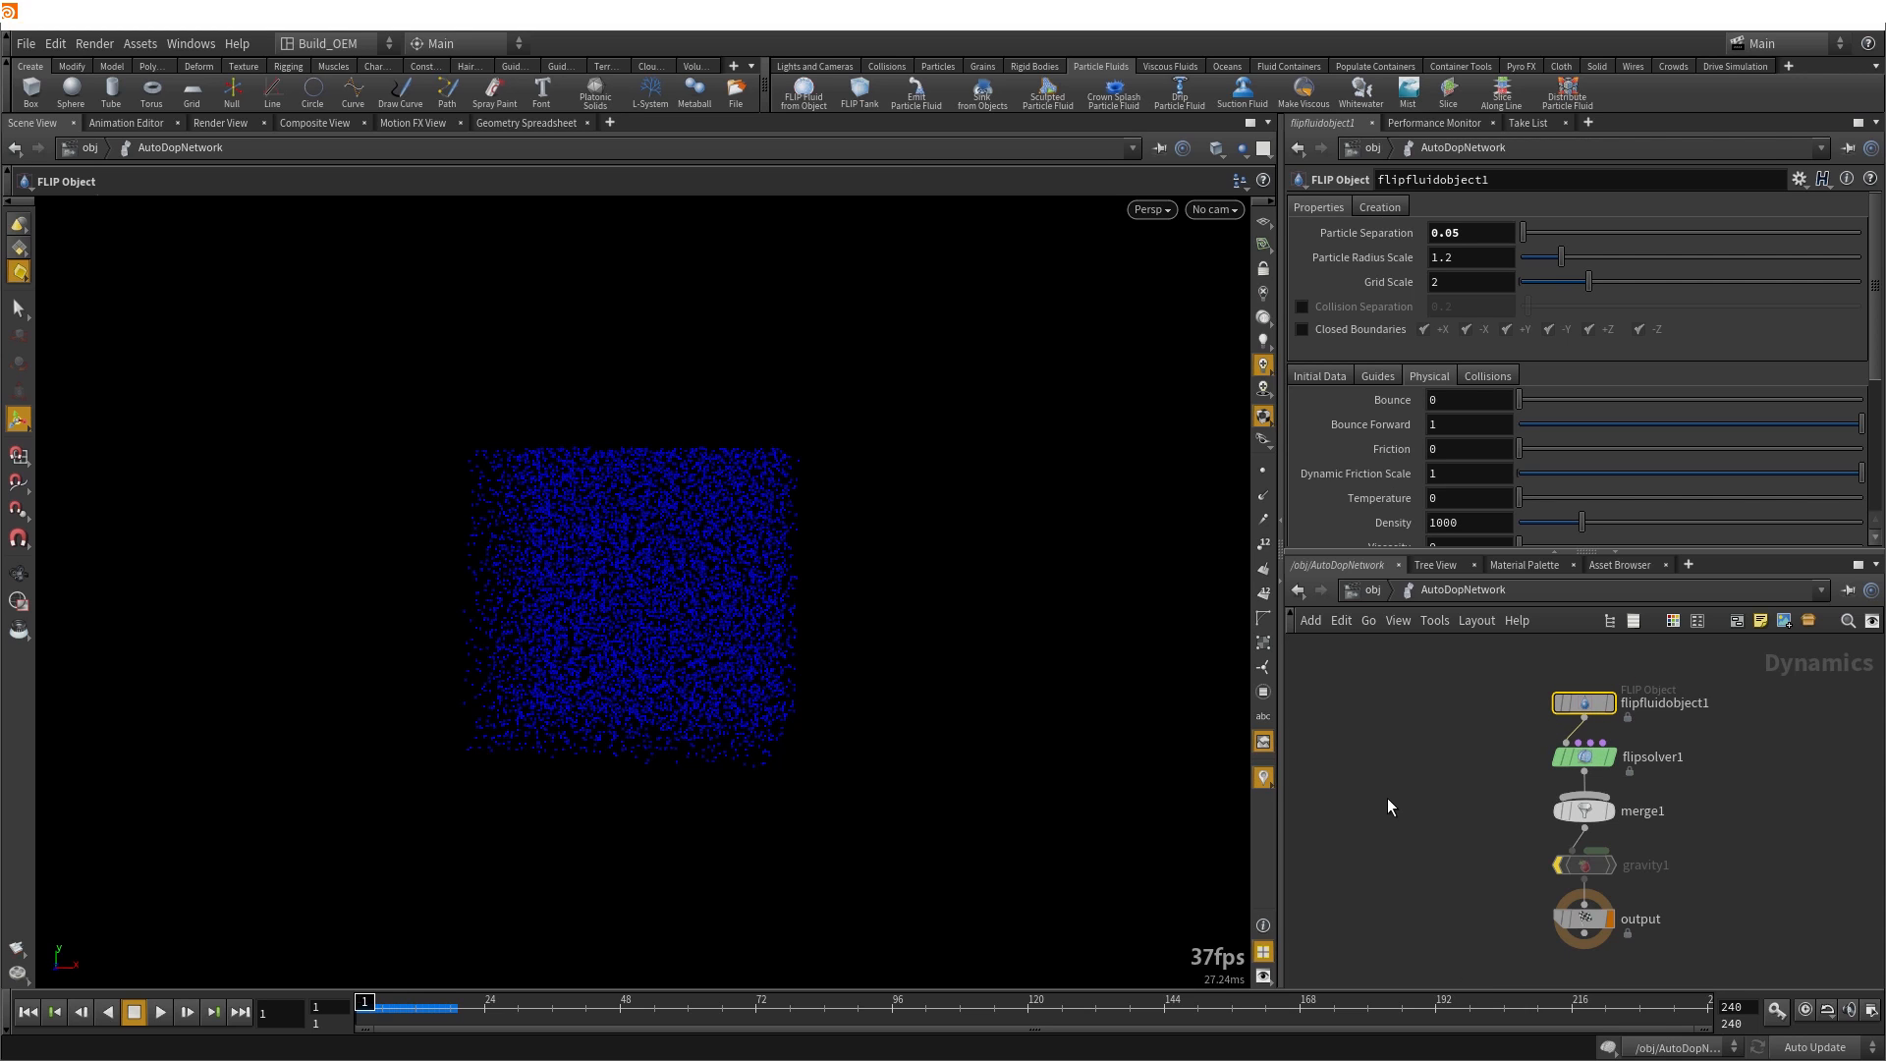
# Go up to the object level and examine the original box1 geometry
pyautogui.click(1373, 590)
pyautogui.moveTo(1370, 782); pyautogui.dragTo(1546, 839, button='middle')
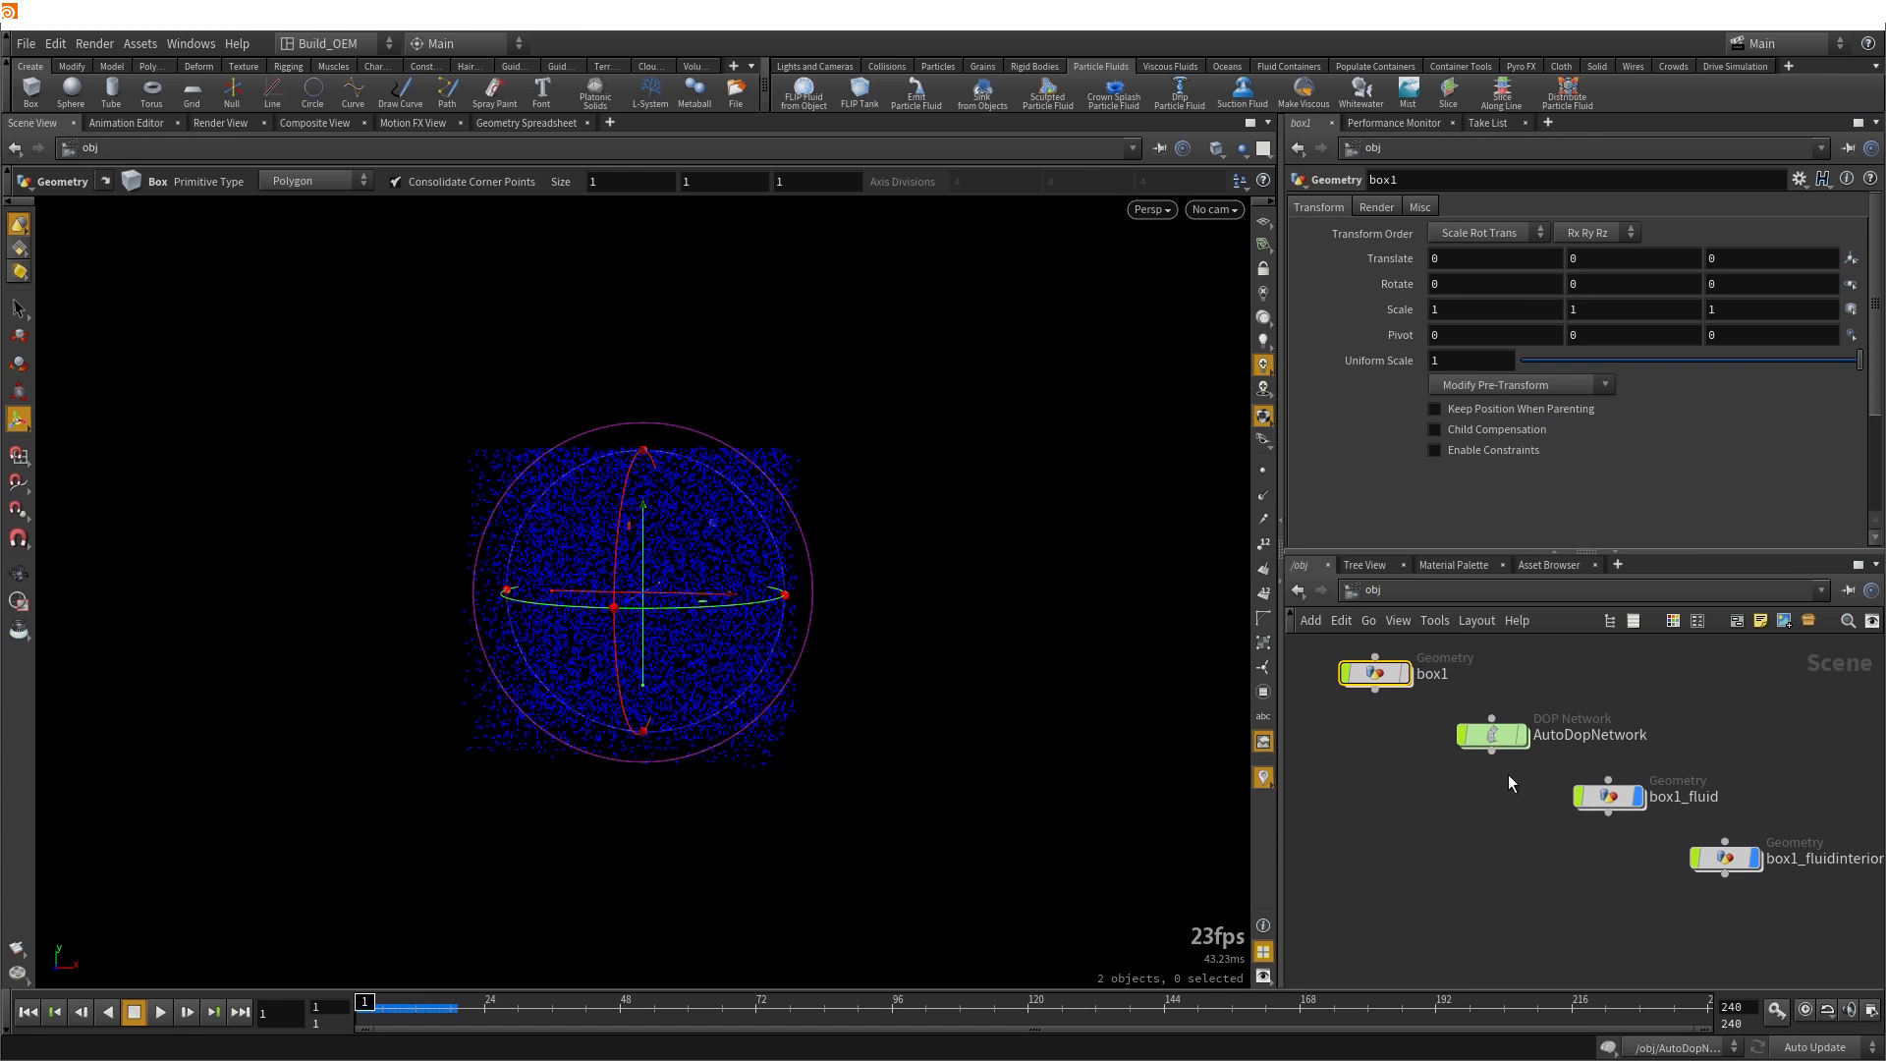
pyautogui.click(1405, 674)
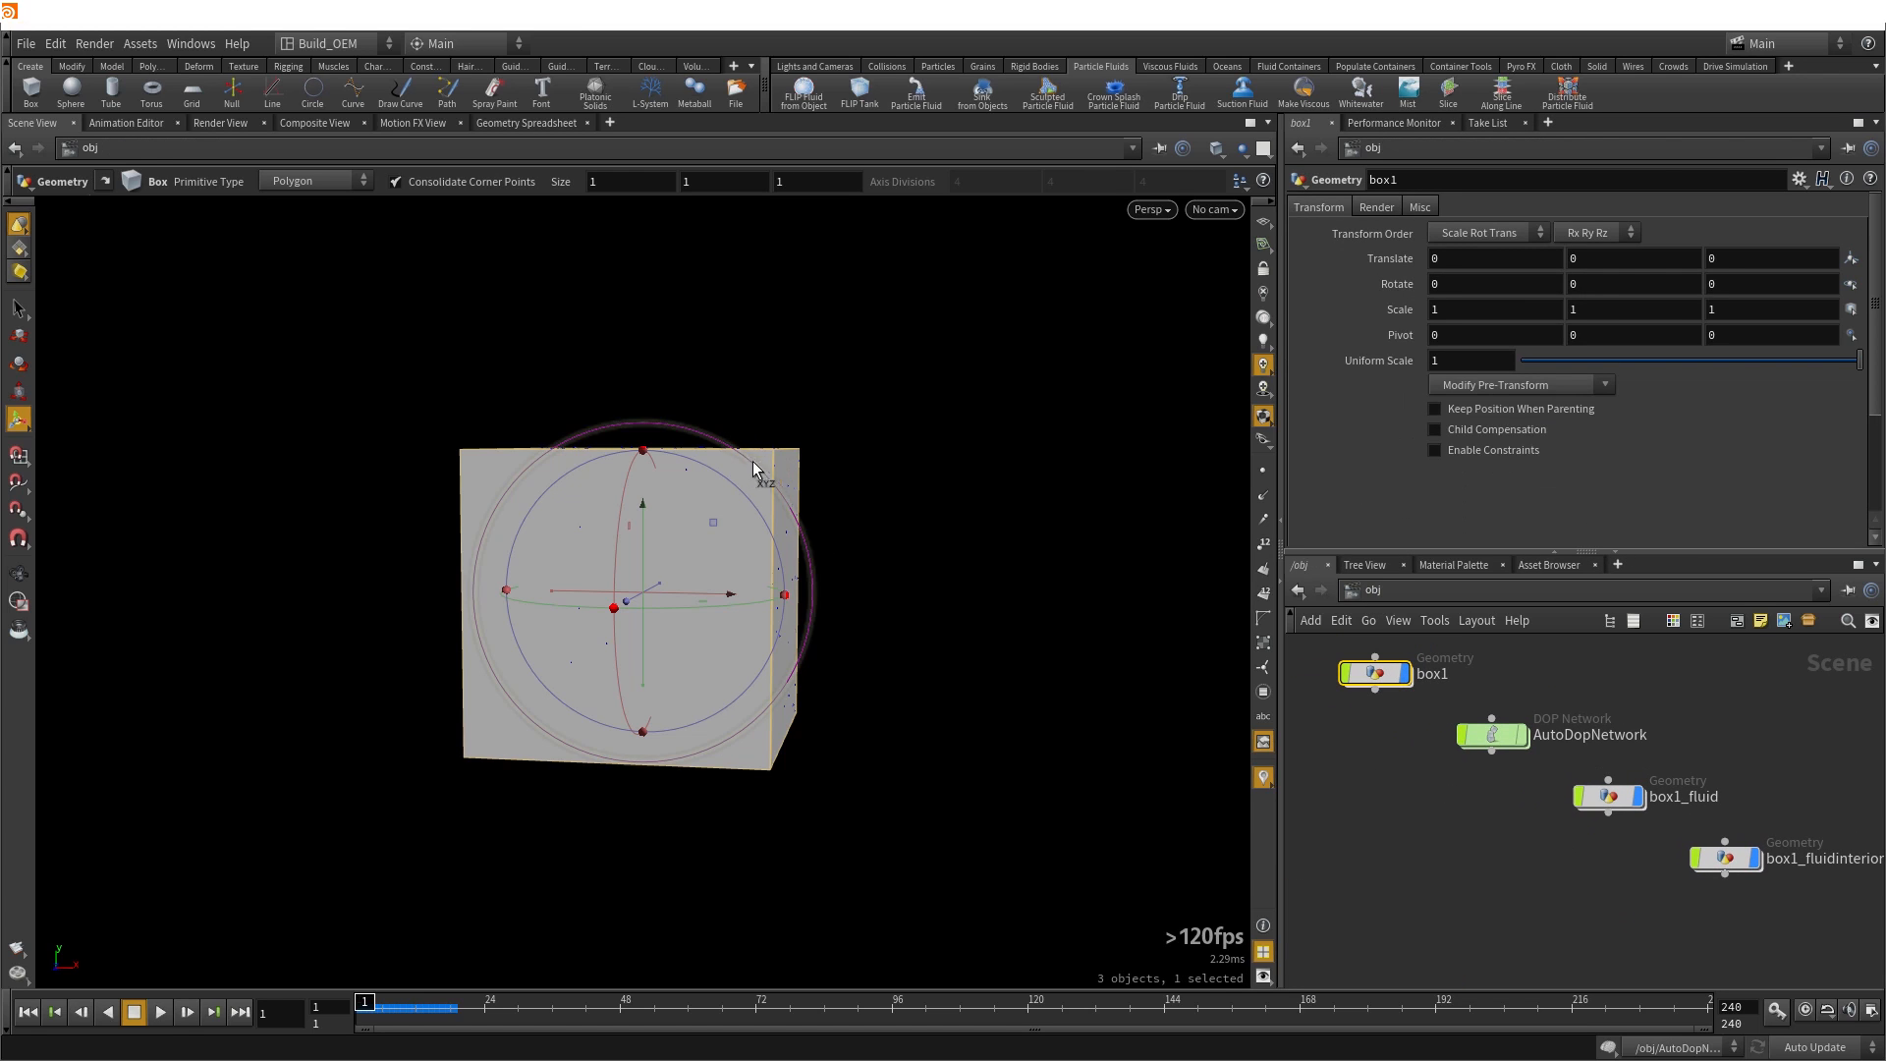
pyautogui.click(1447, 896)
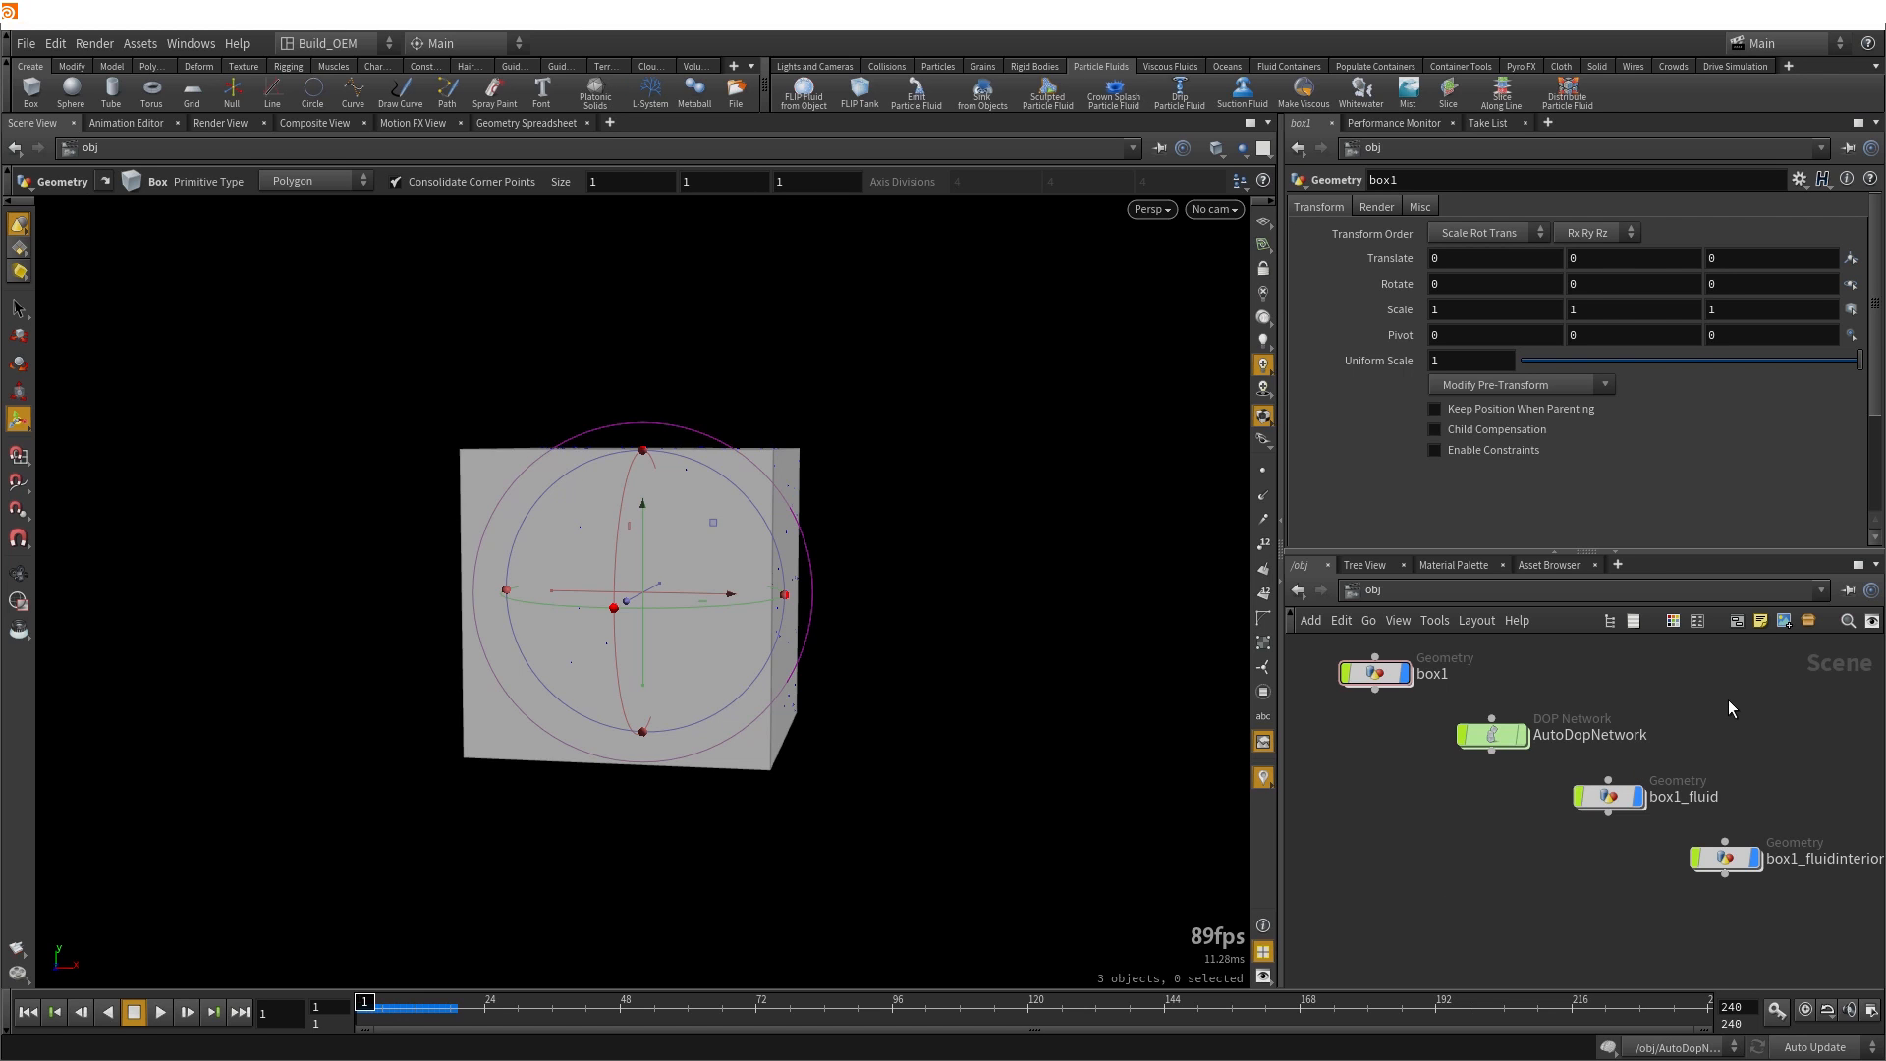
# Inside AutoDopNetwork, enable the Surface guide on flipfluidobject1 and advance to frame 2
pyautogui.doubleClick(1492, 735)
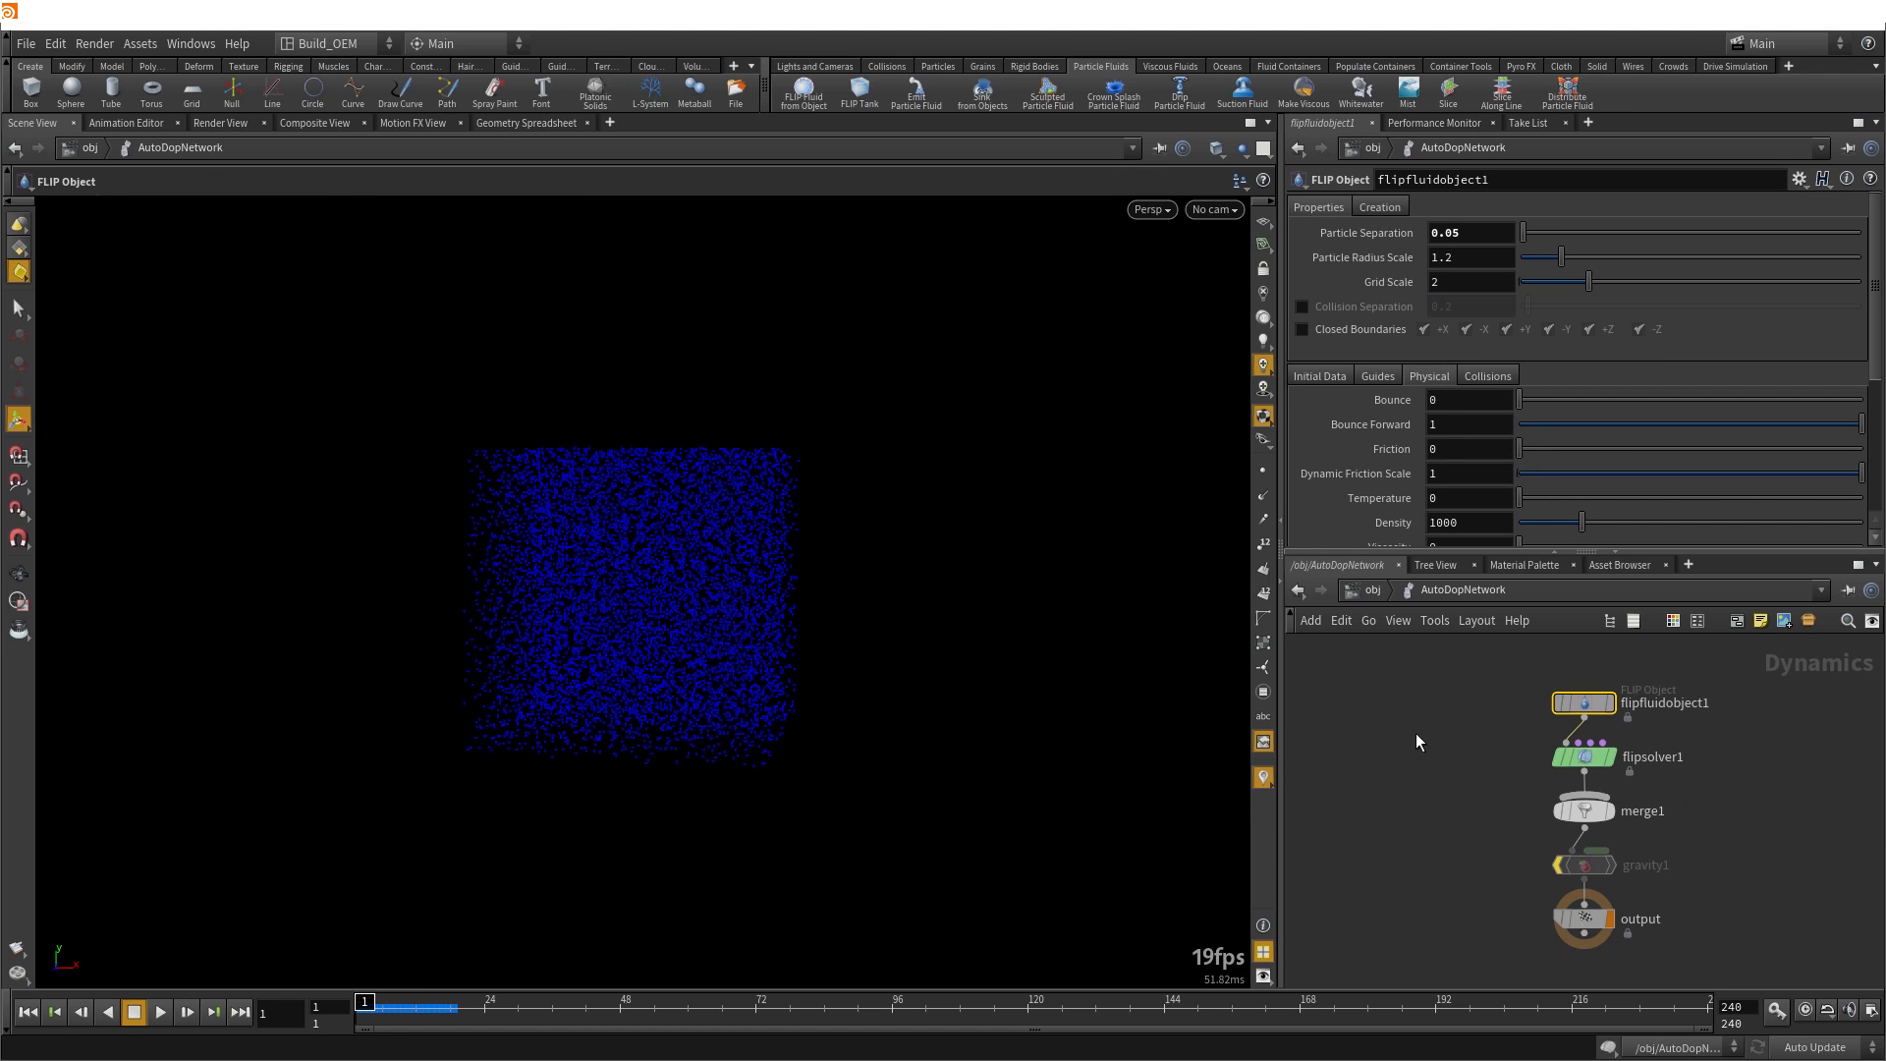
pyautogui.click(1459, 830)
pyautogui.click(1378, 376)
pyautogui.click(1304, 450)
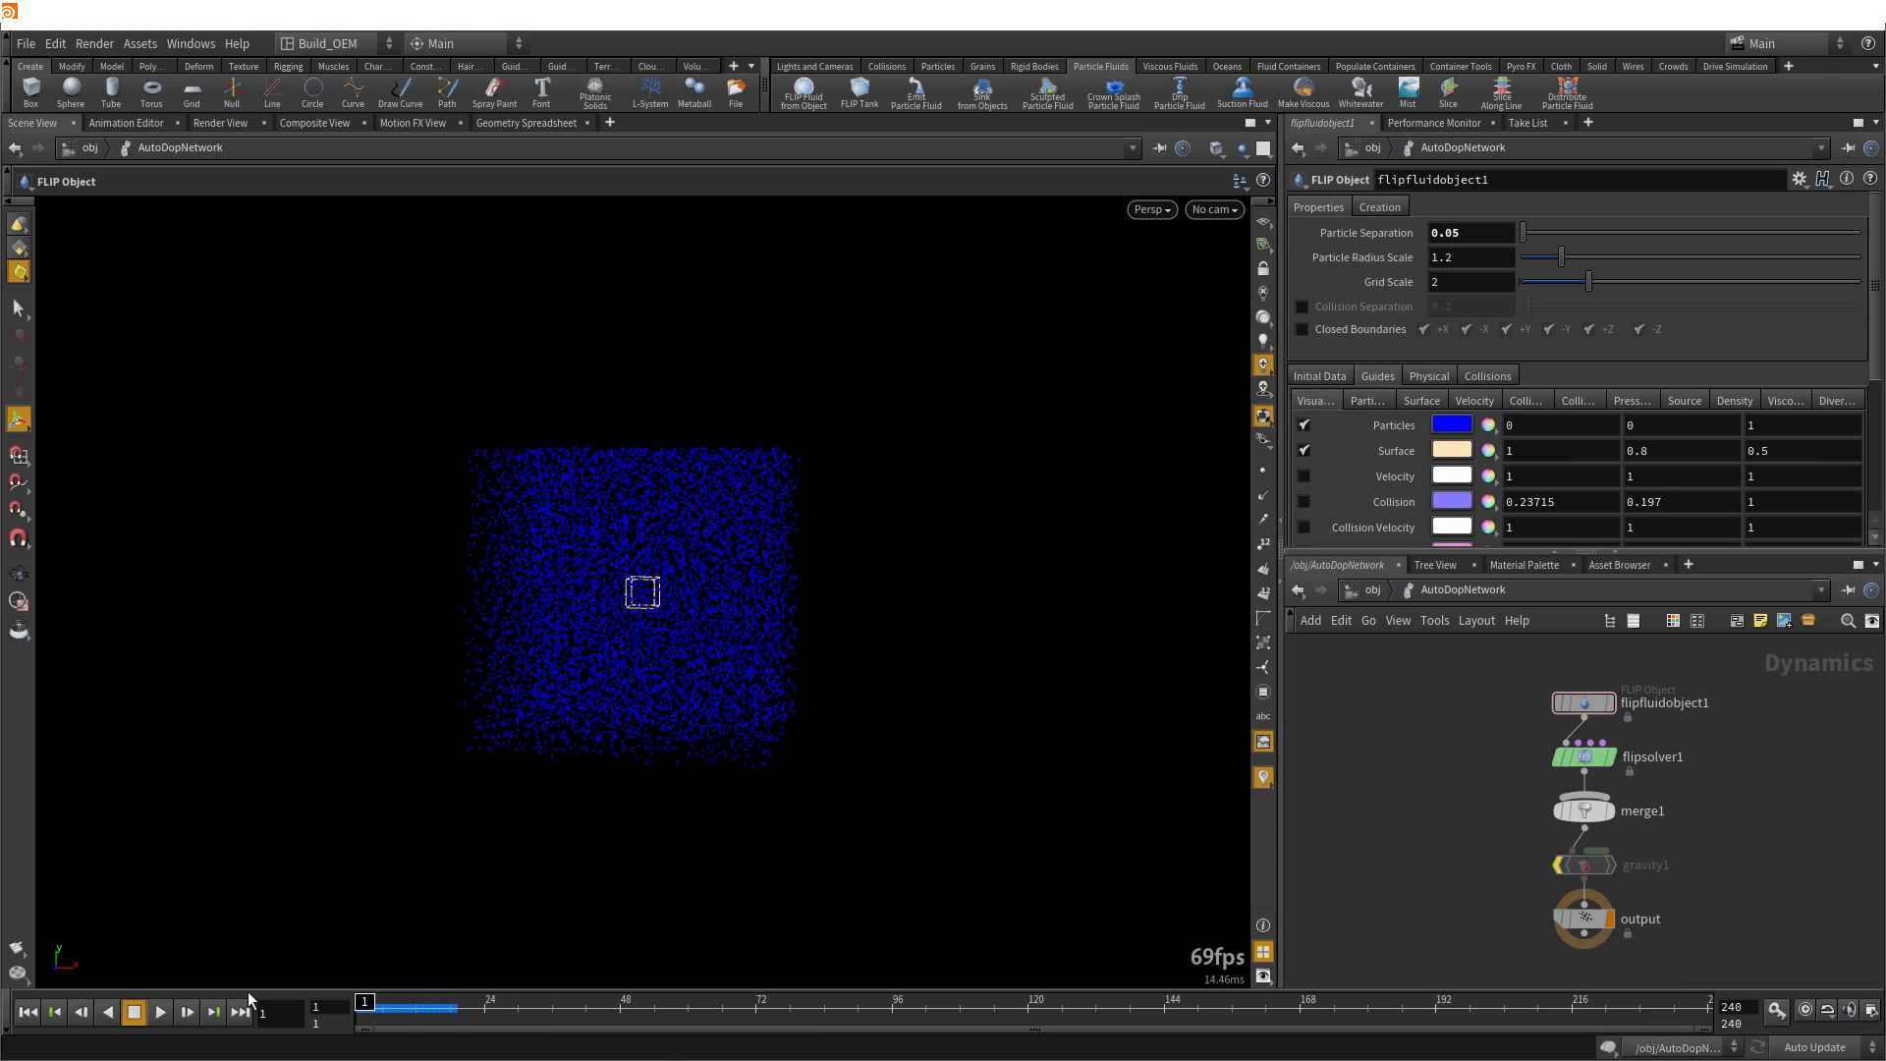
pyautogui.click(187, 1012)
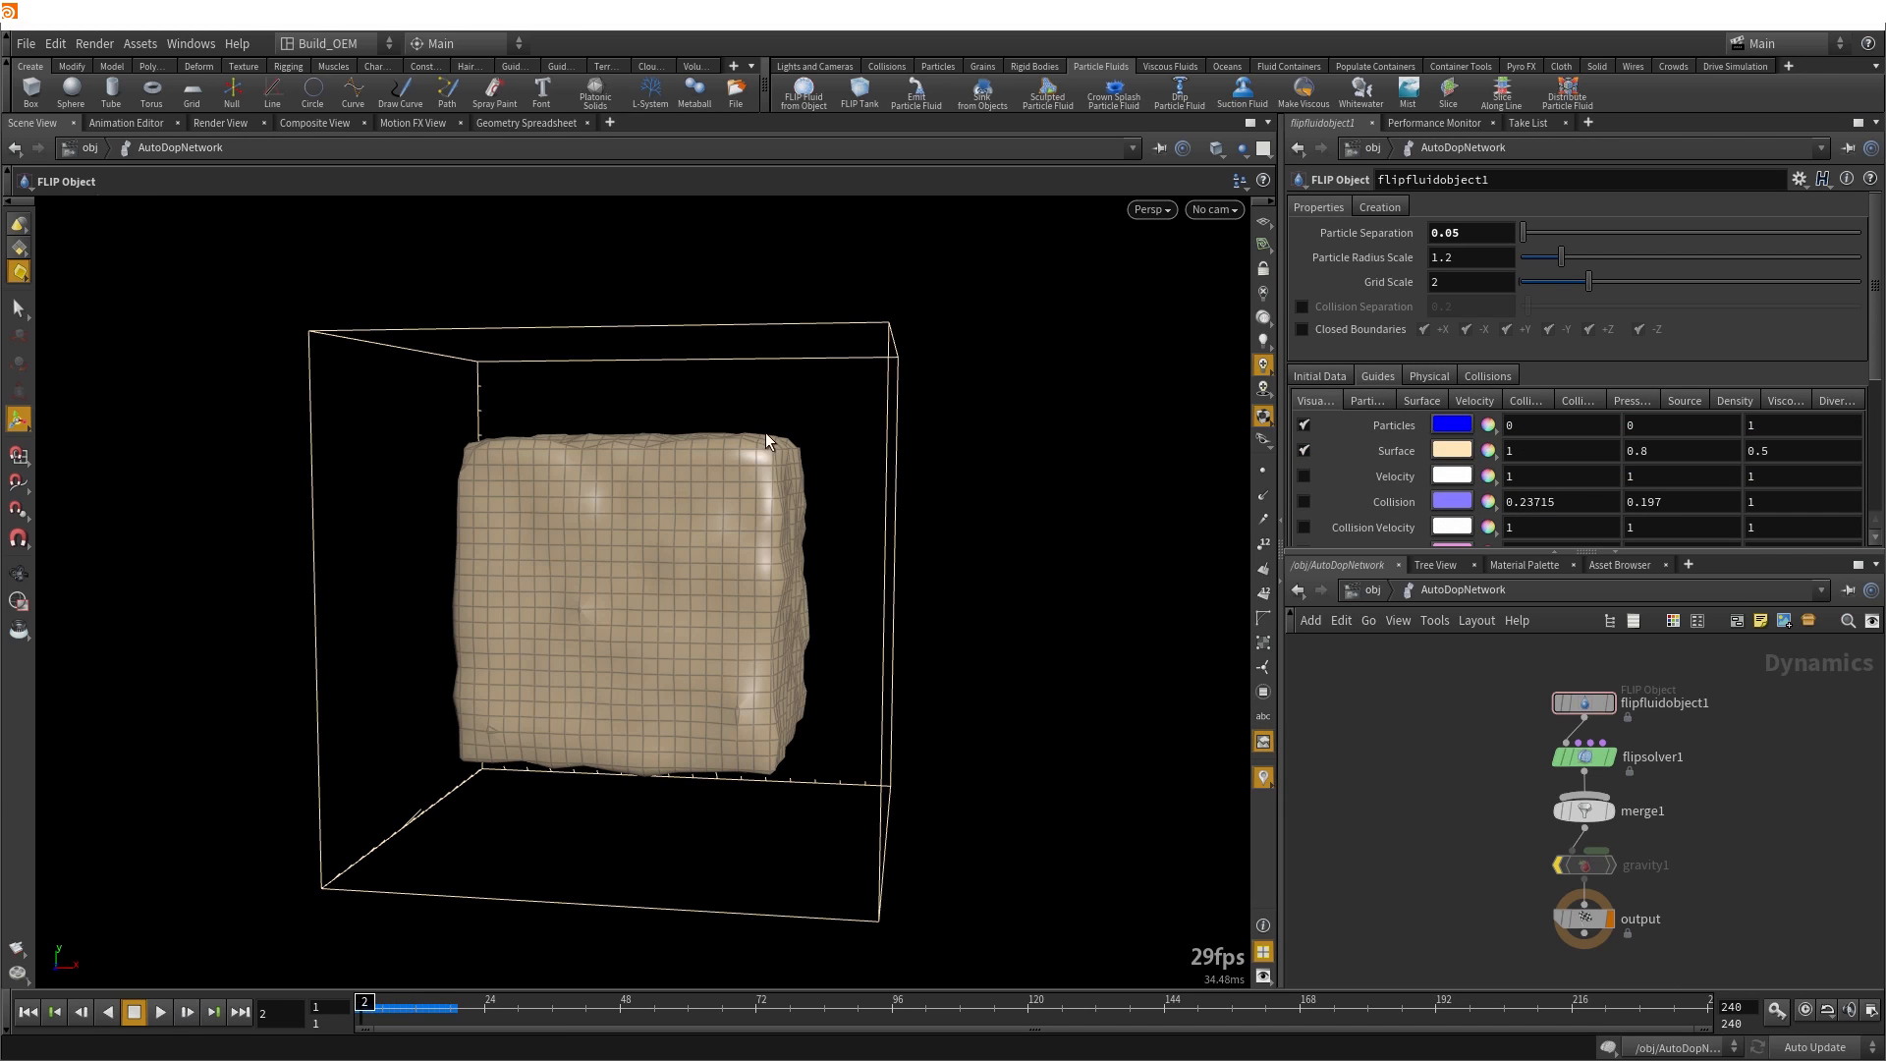
# Enable surface tension in flipsolver1's volume motion settings and set its value to 200
pyautogui.click(1592, 758)
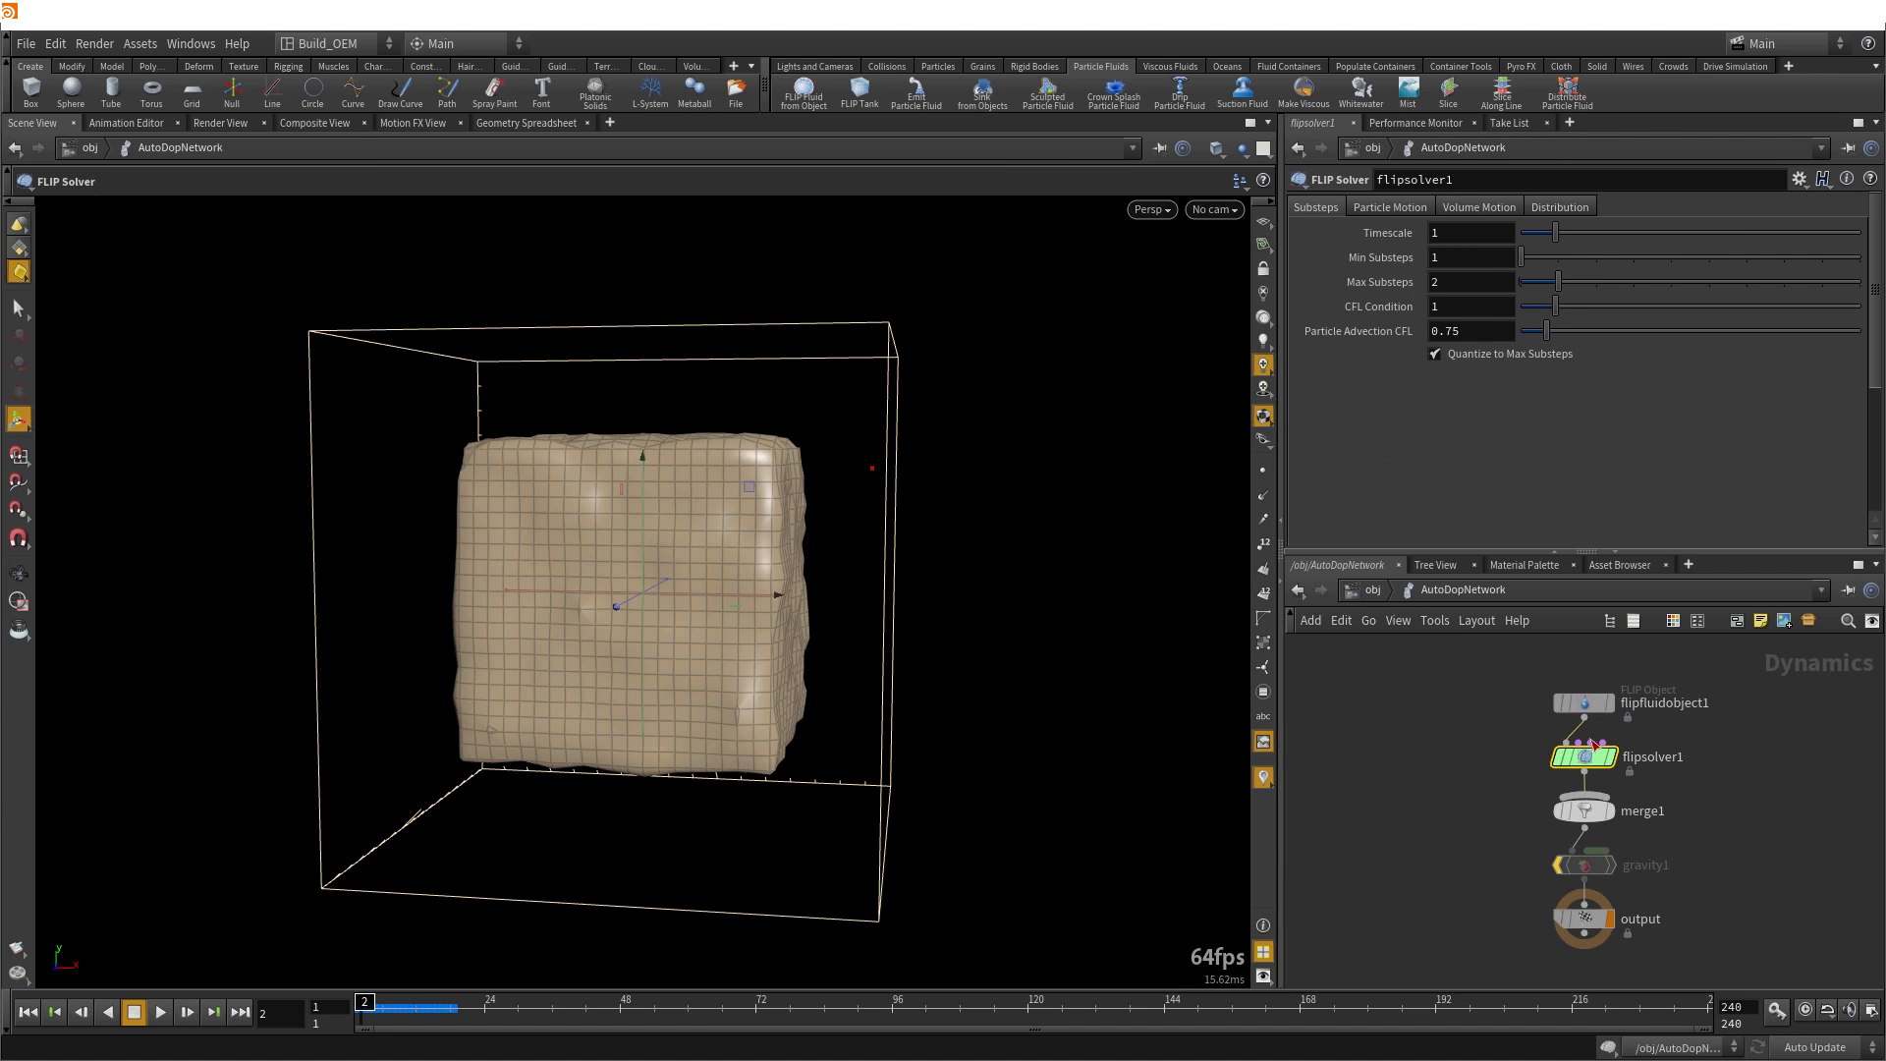
pyautogui.click(1480, 203)
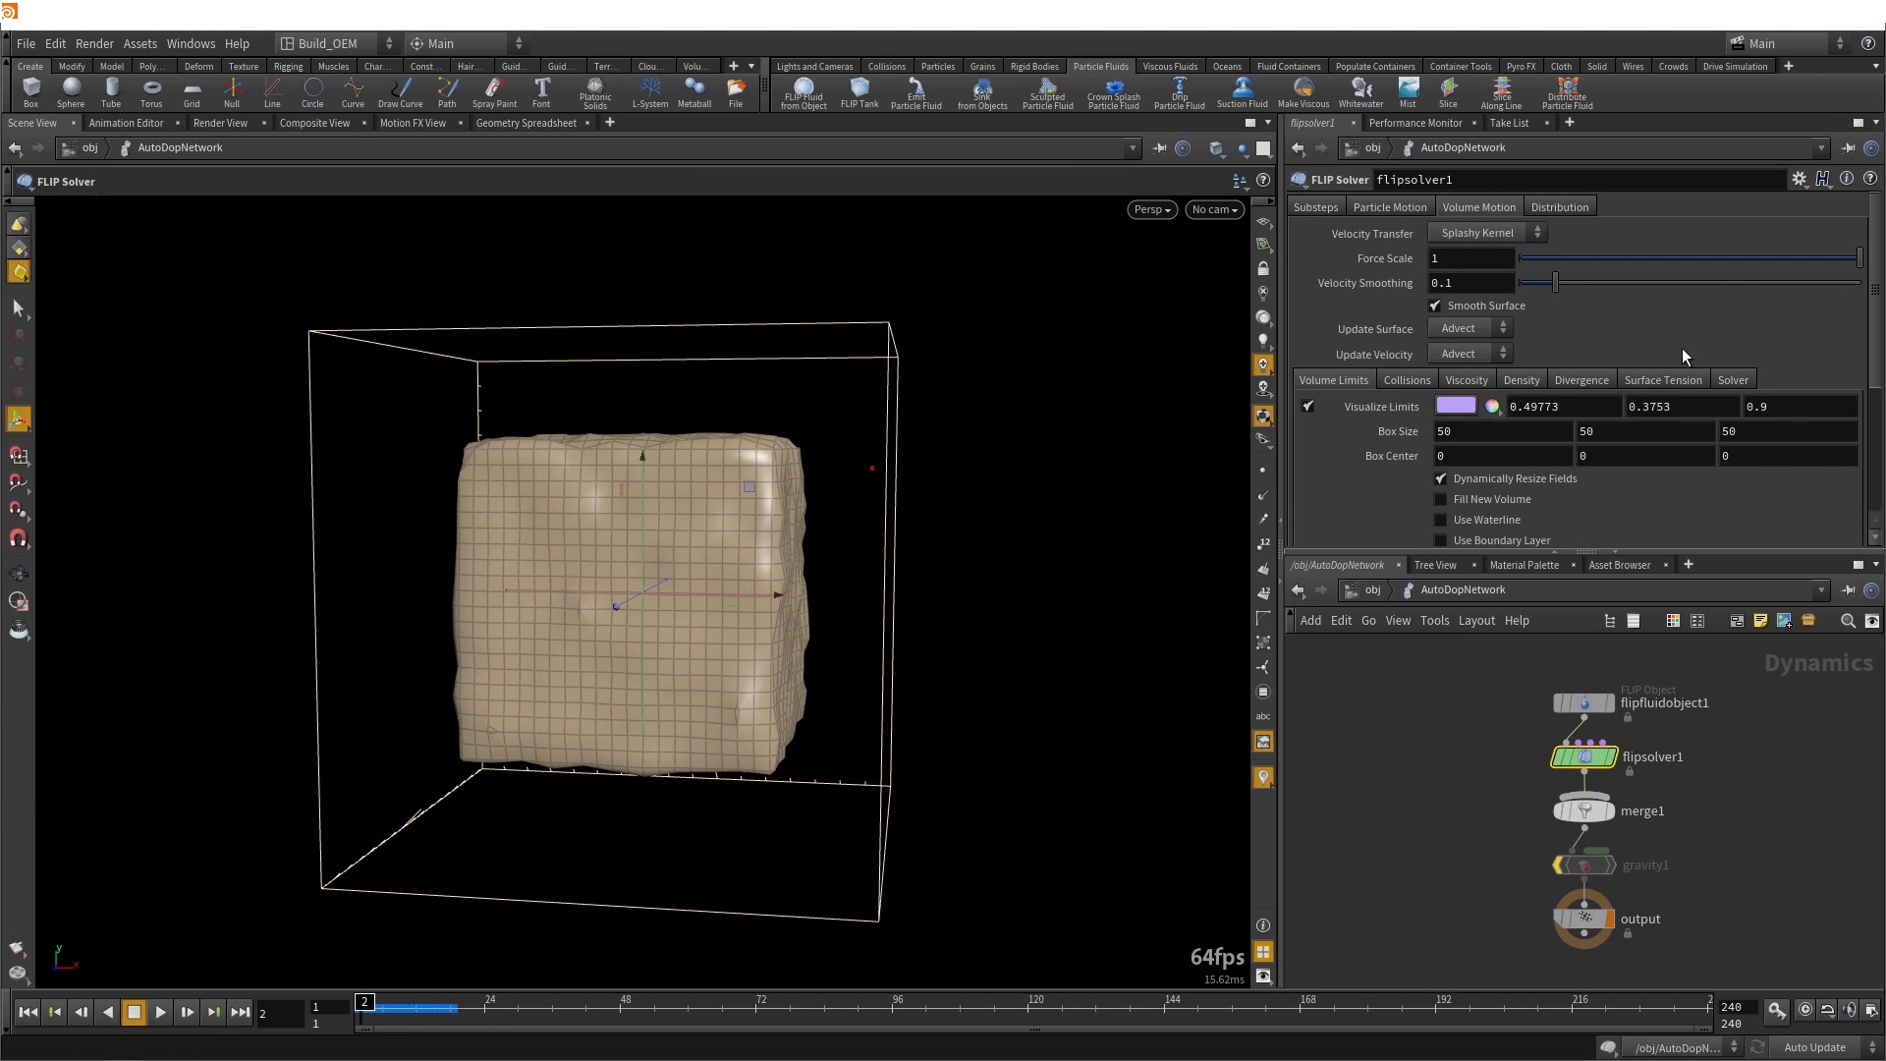
pyautogui.click(1664, 379)
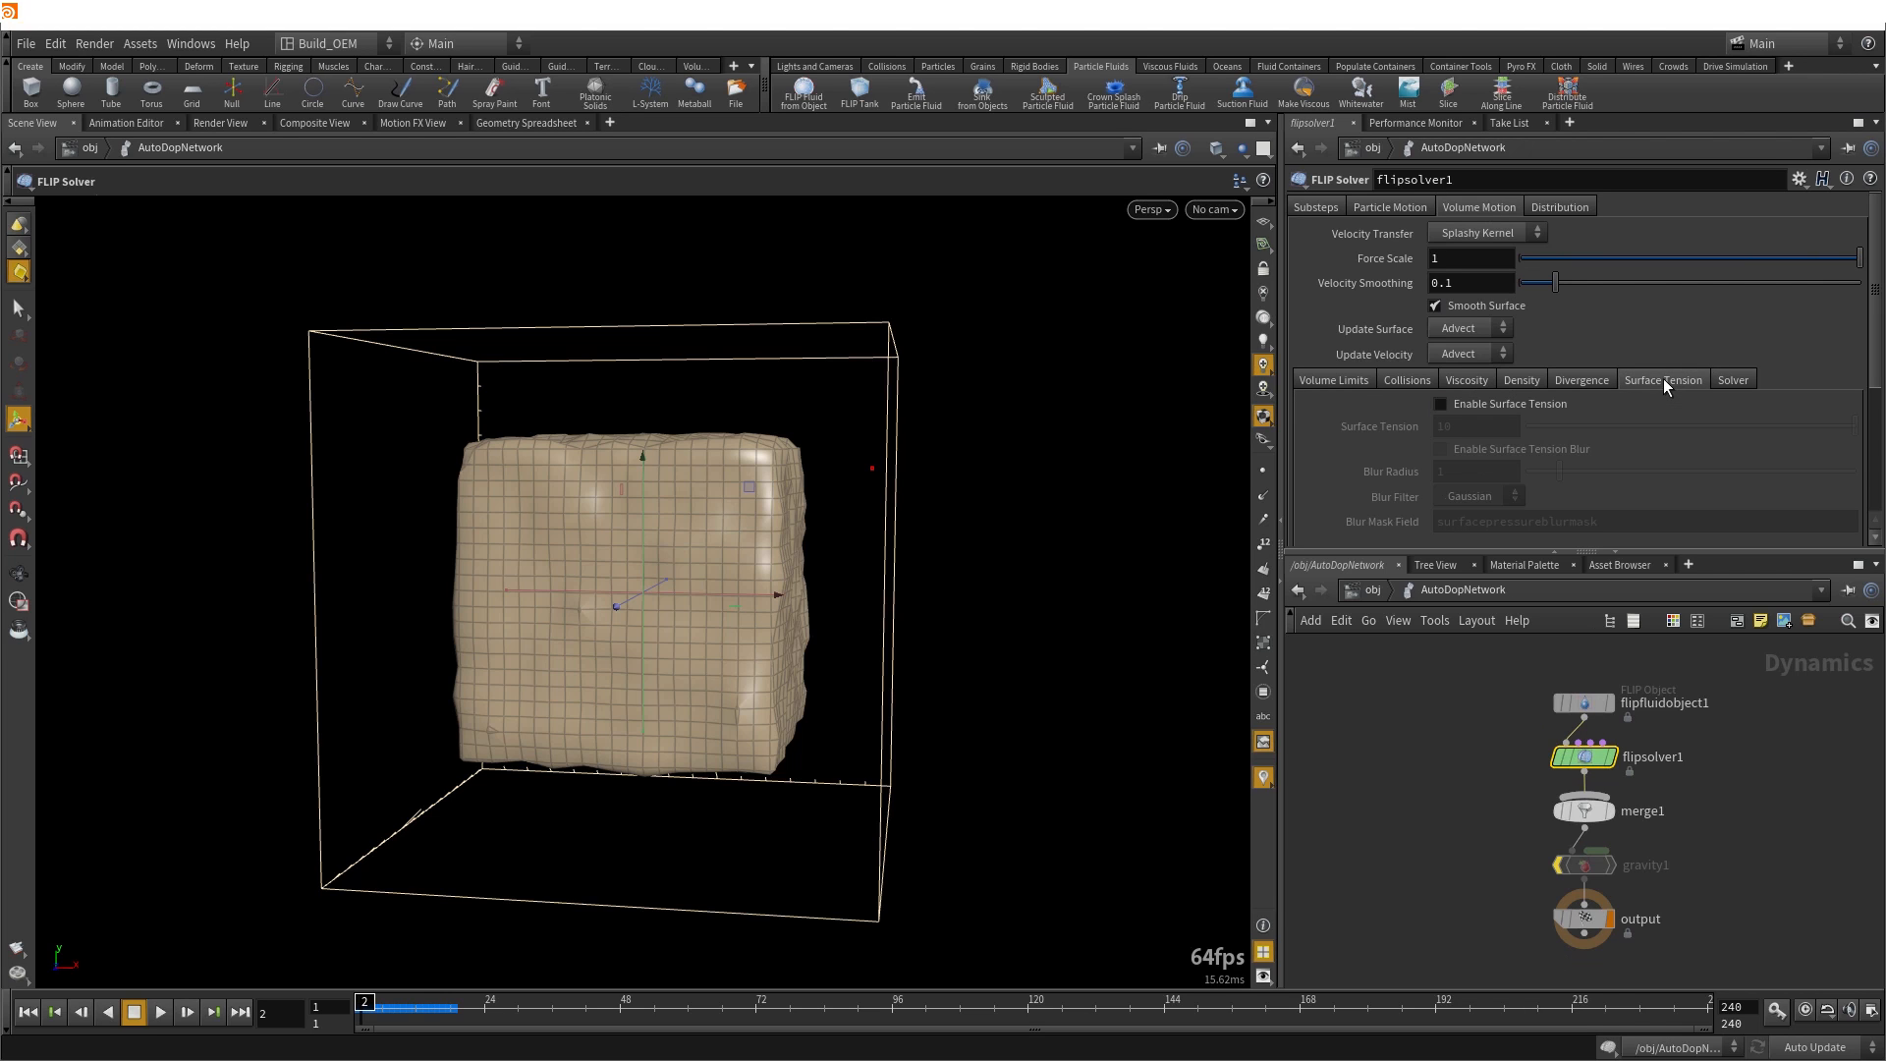
pyautogui.click(1441, 405)
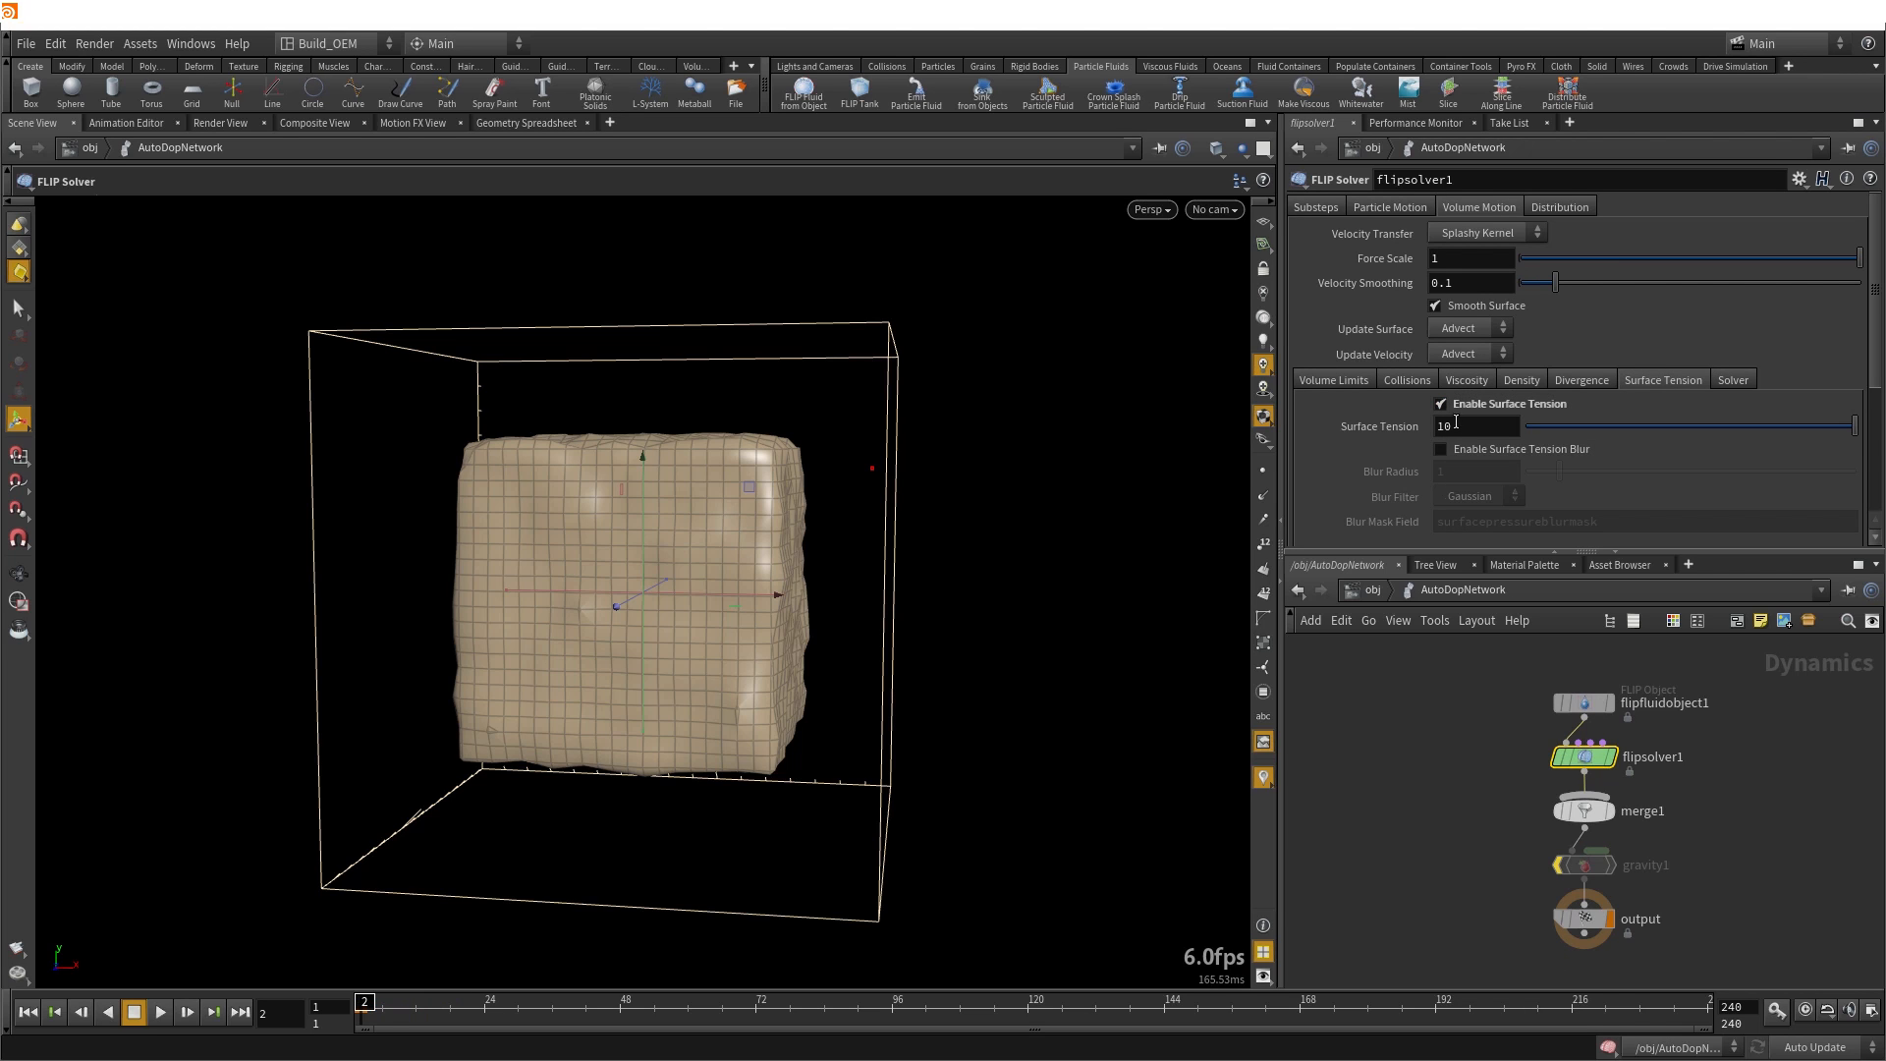
pyautogui.click(1468, 430)
pyautogui.write('200')
pyautogui.press('Return')
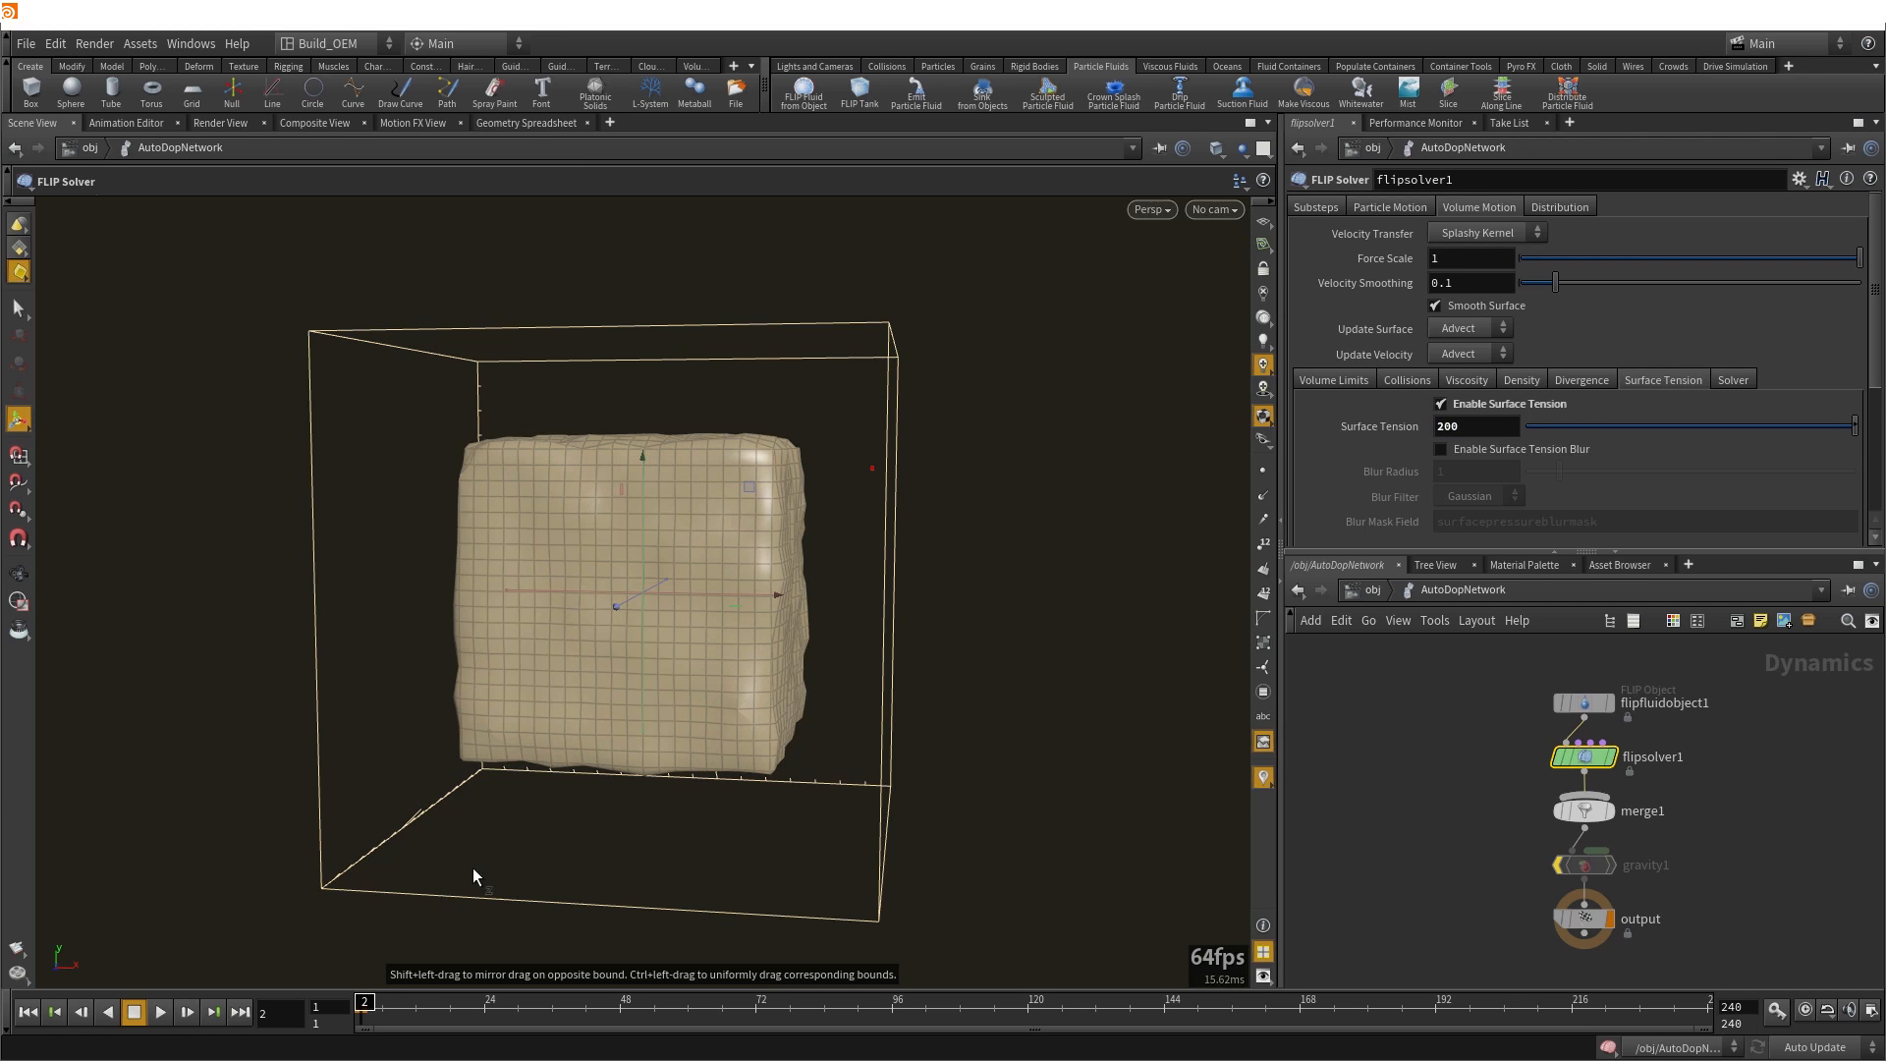
# Play the surface tension simulation past frame 24, stop it, and return to frame 1
pyautogui.click(158, 1012)
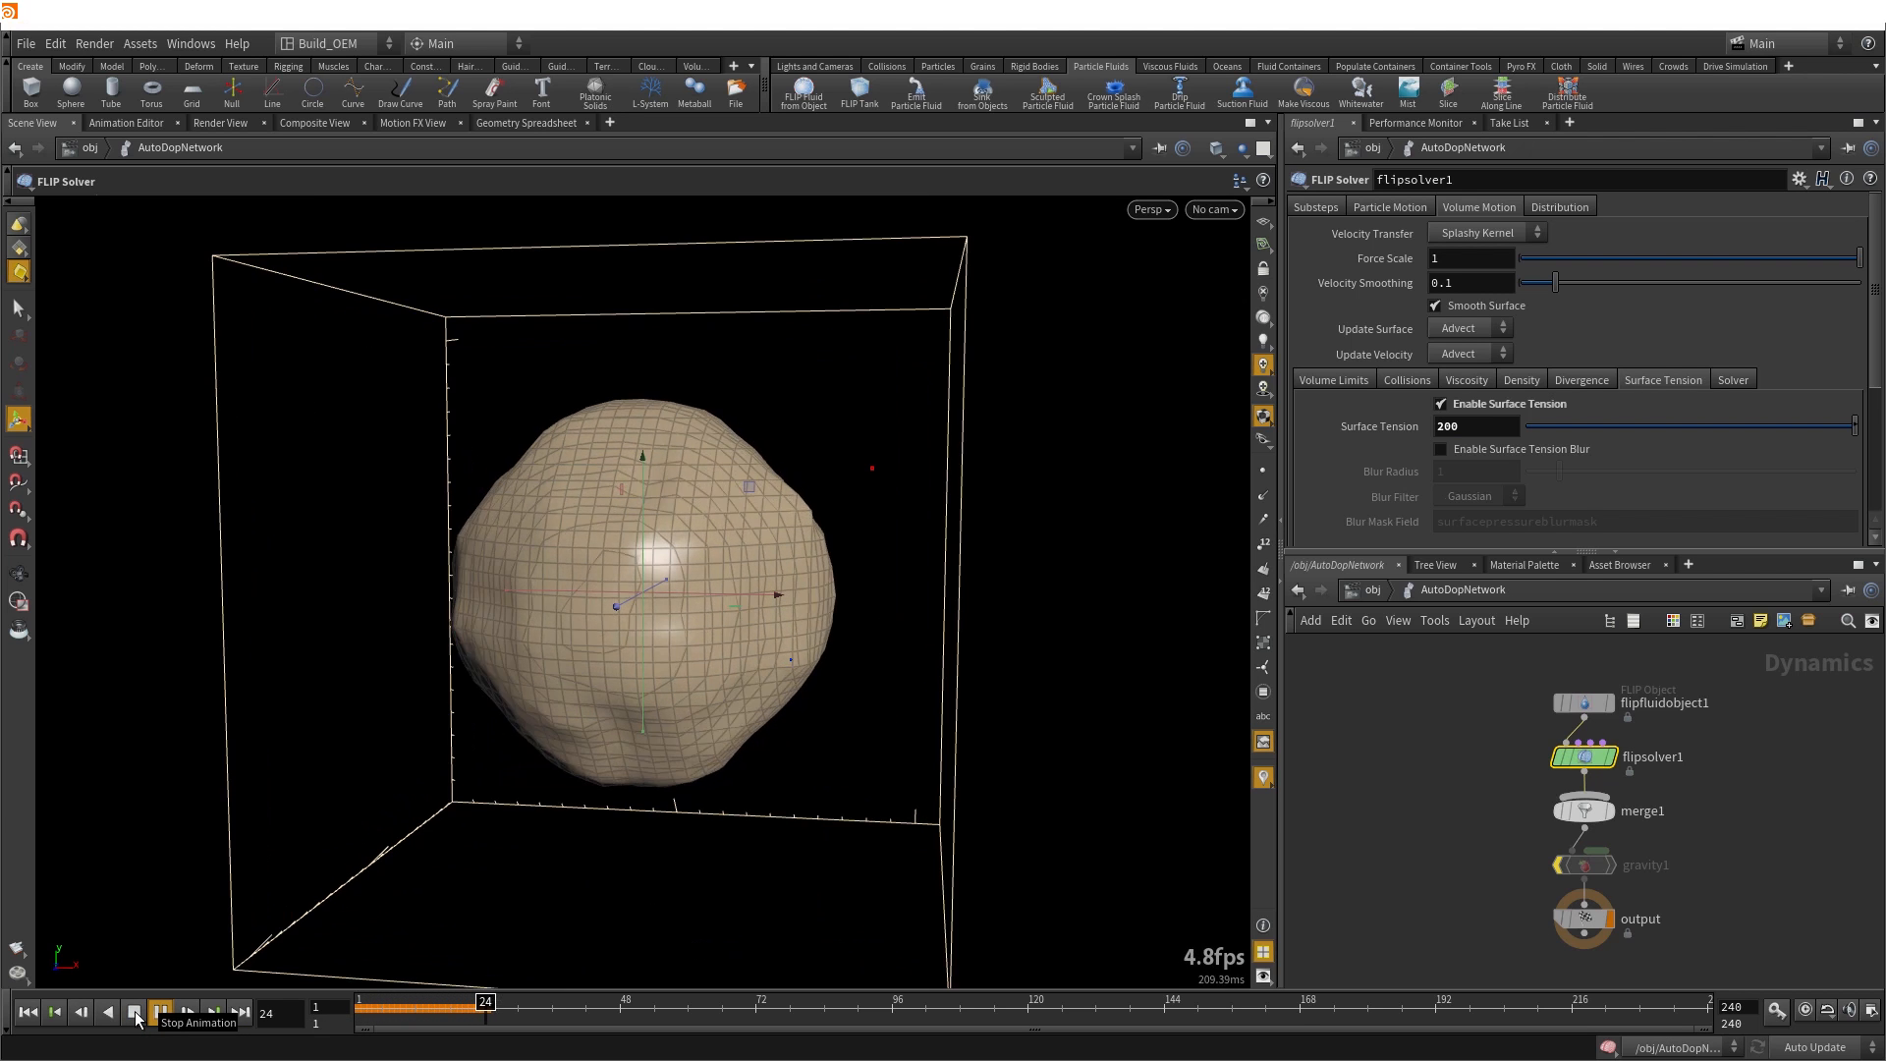
pyautogui.click(137, 1019)
pyautogui.moveTo(518, 1002); pyautogui.dragTo(347, 1021)
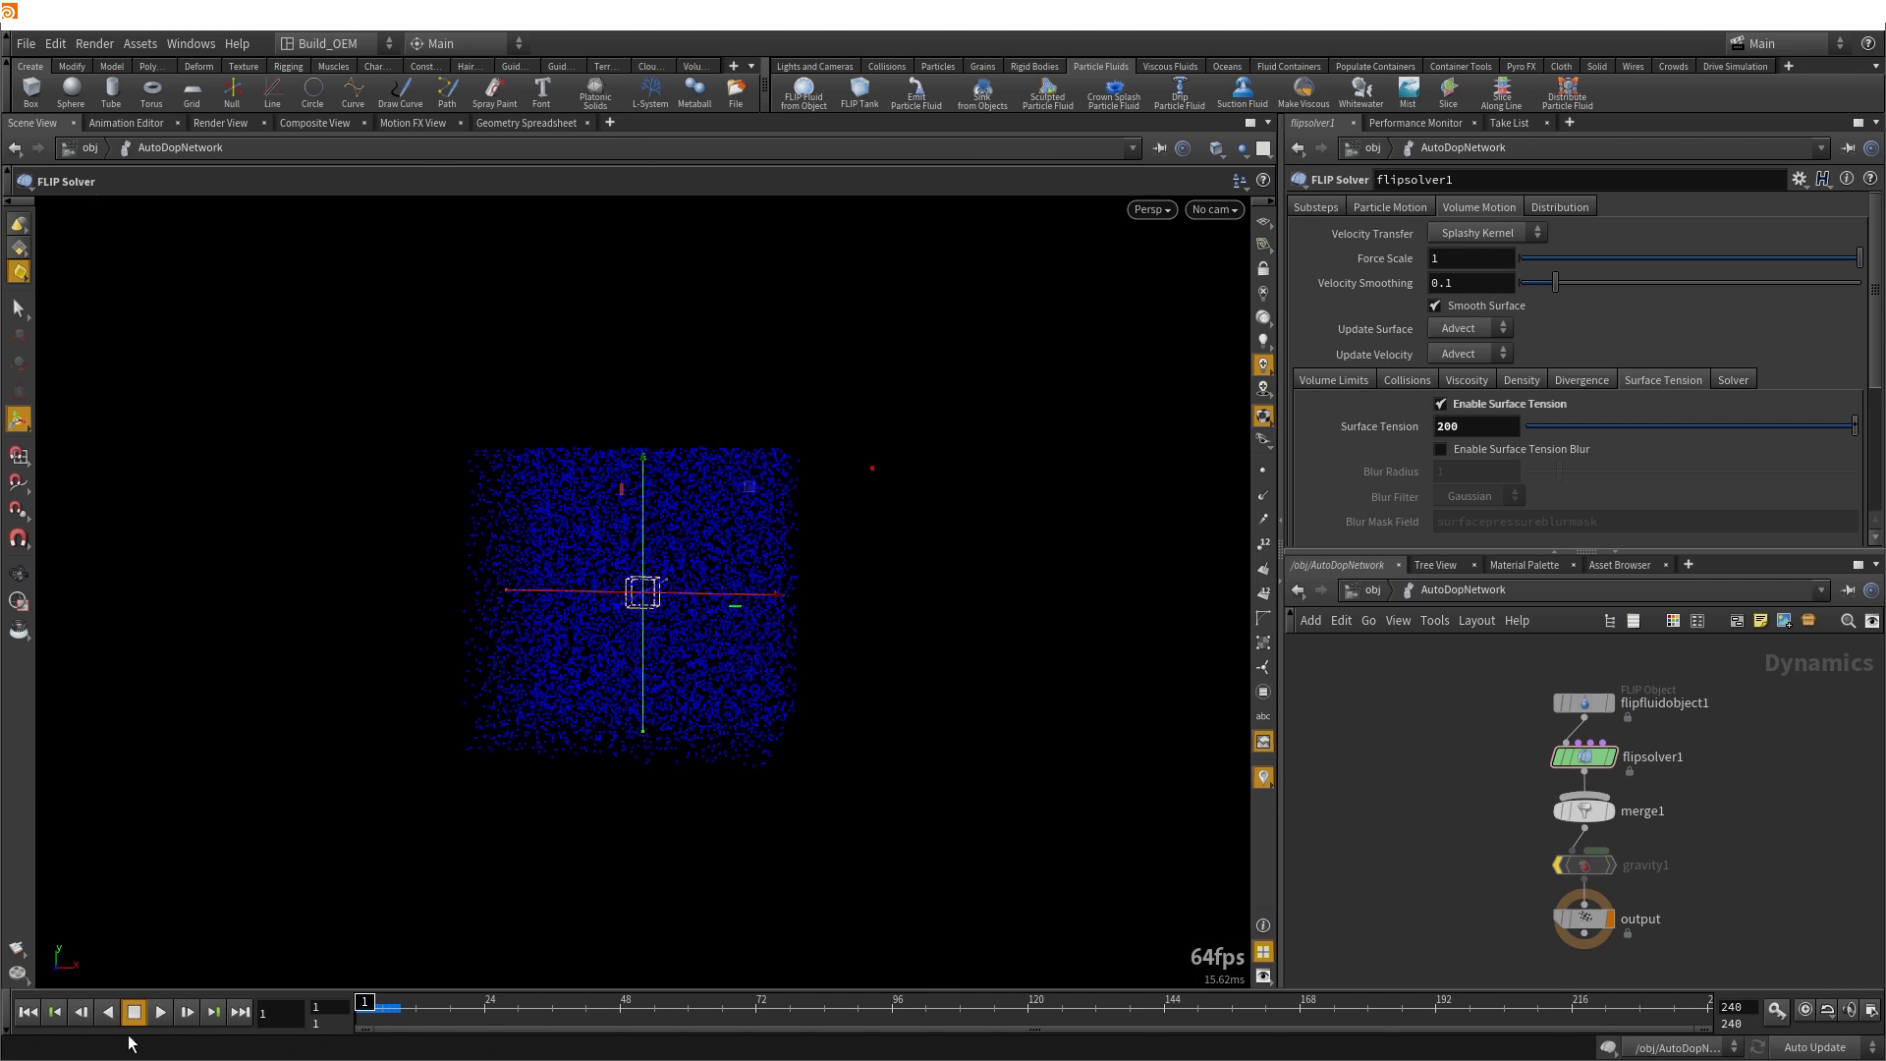
# Step the simulation frame by frame to frame 11 while viewing the fluid cube from one of its corners
pyautogui.click(188, 1009)
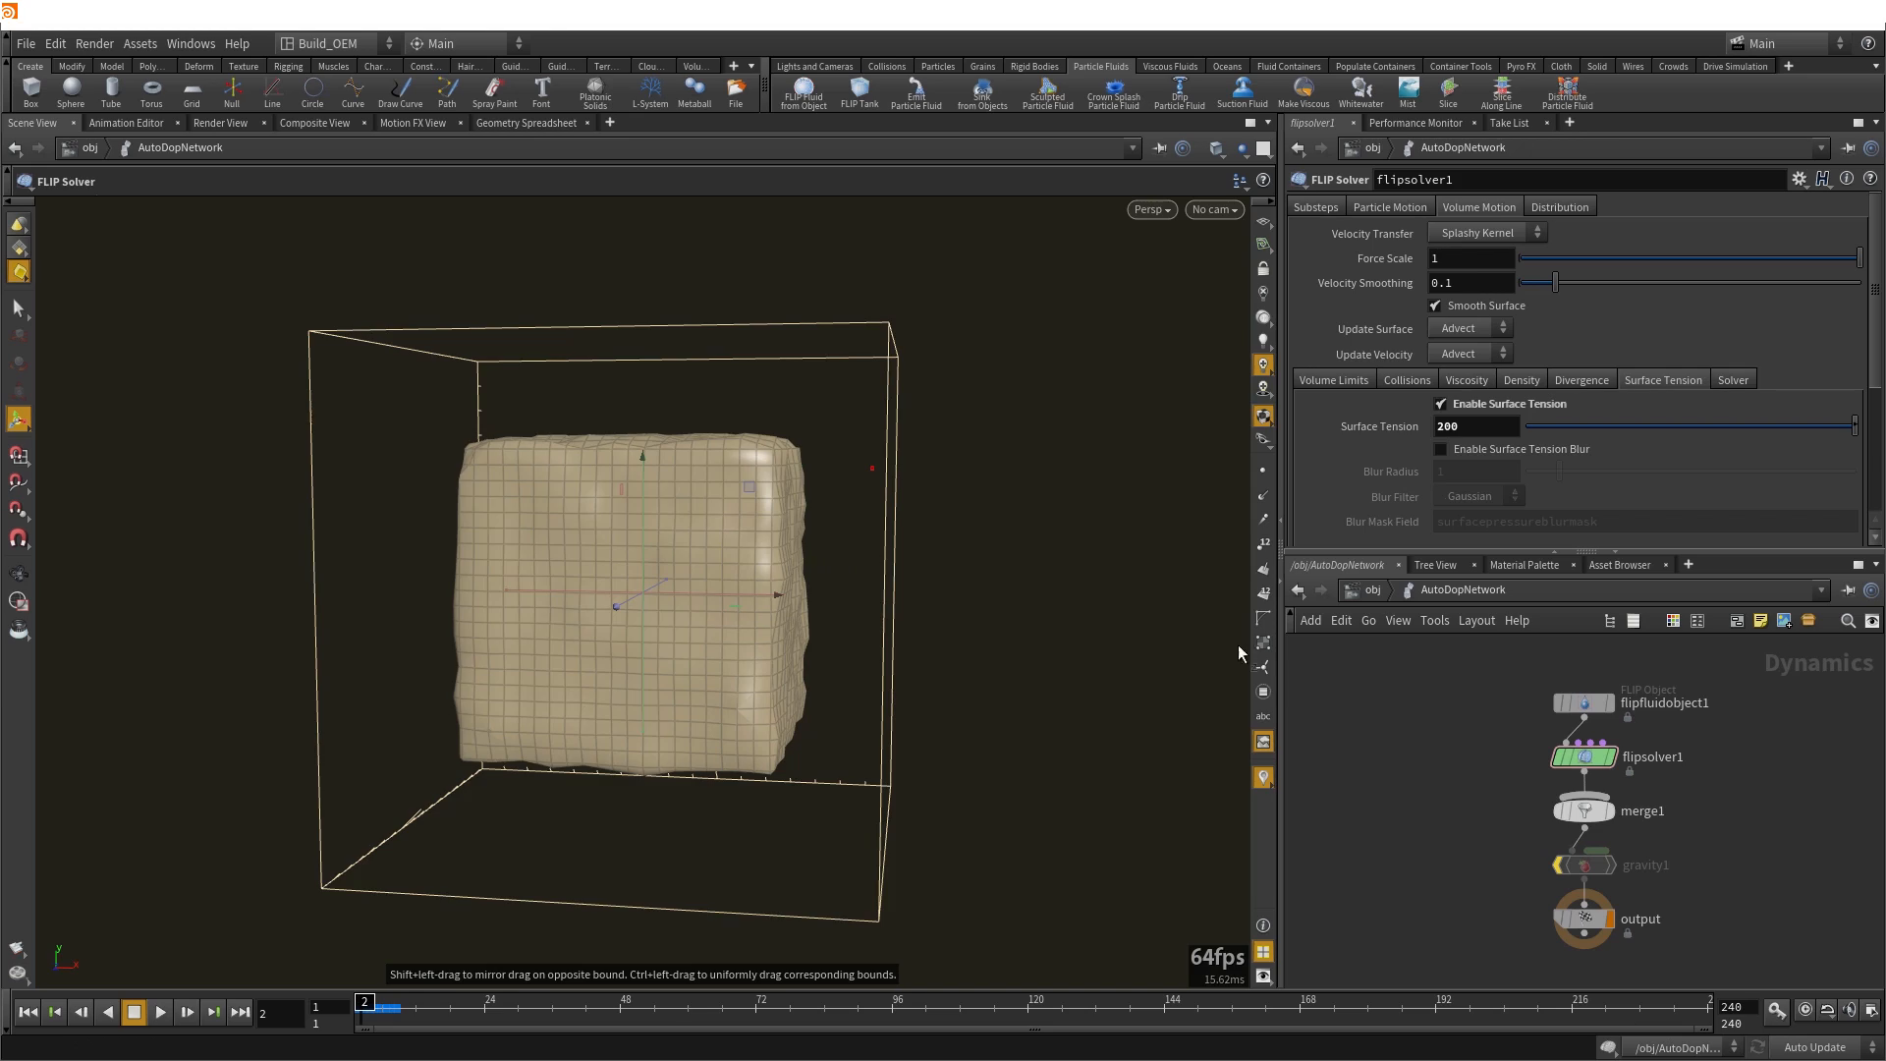
pyautogui.keyDown('alt'); pyautogui.moveTo(825, 634); pyautogui.dragTo(462, 799); pyautogui.keyUp('alt')
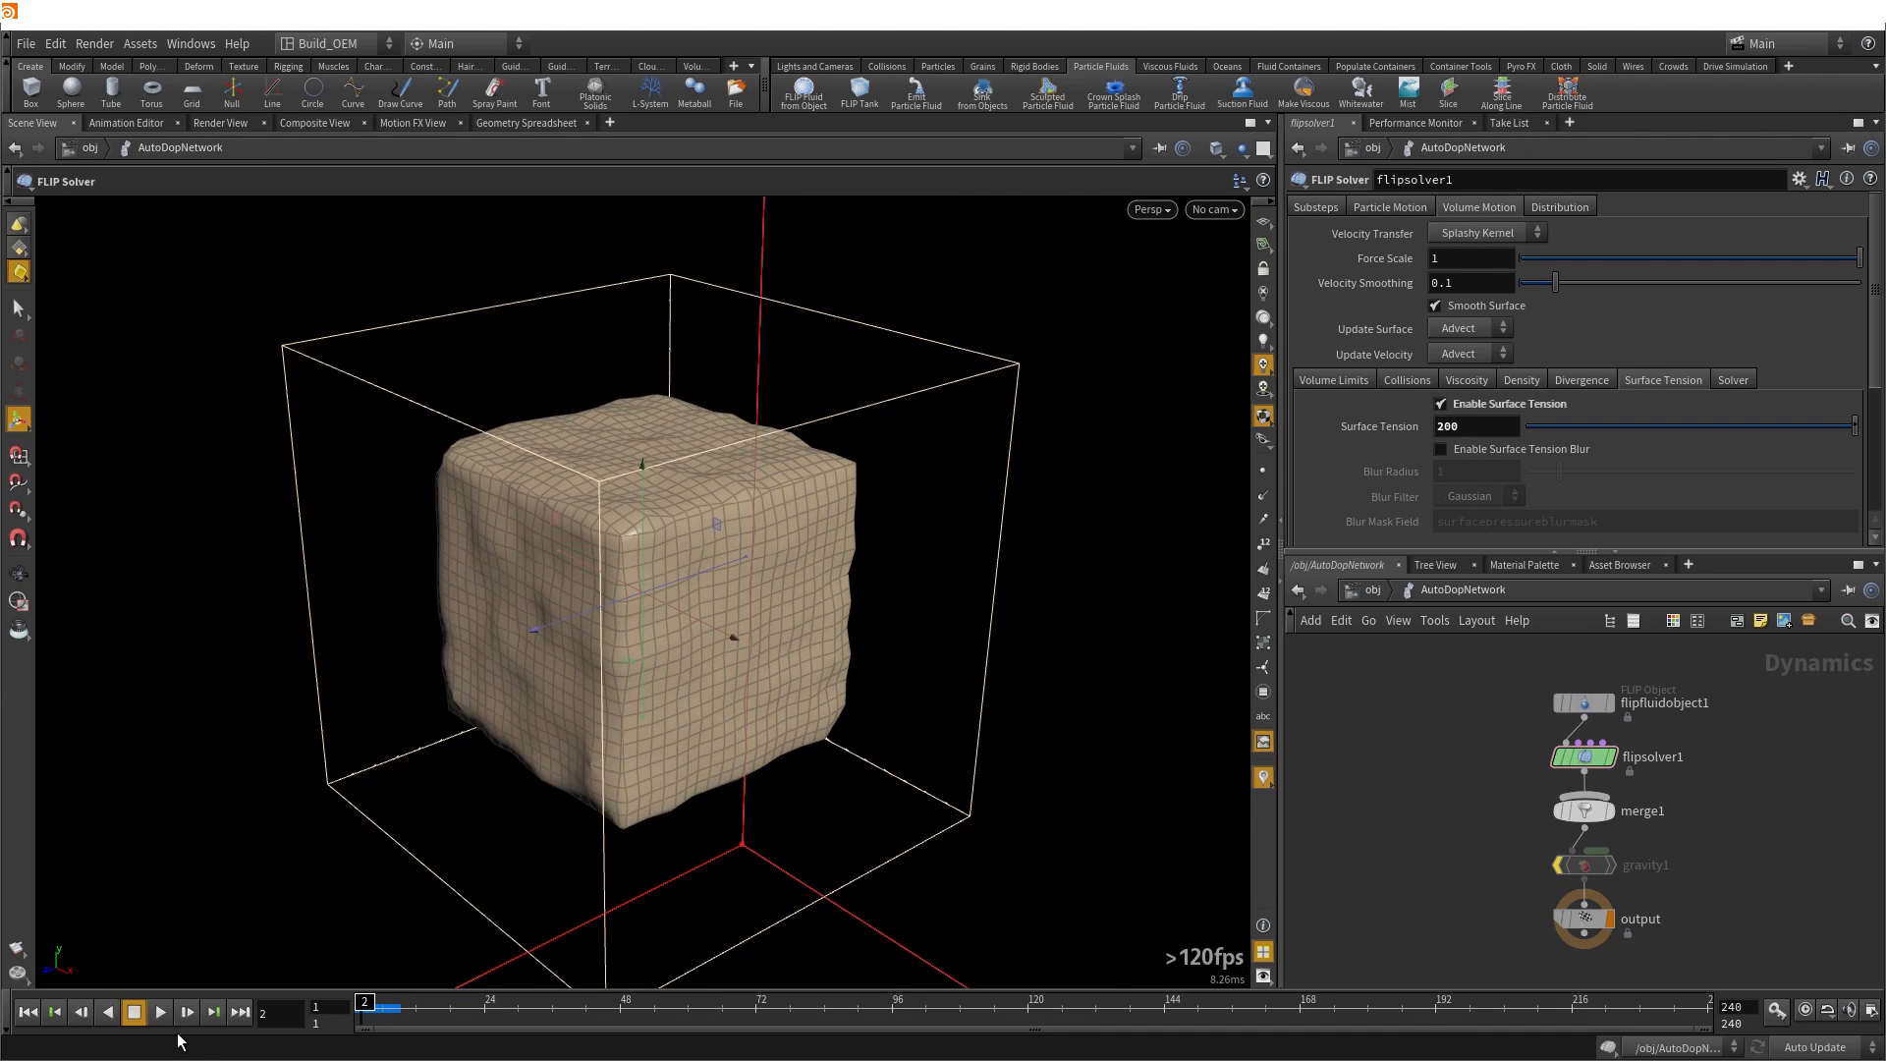
pyautogui.click(189, 1016)
pyautogui.click(188, 1016)
pyautogui.click(188, 1016)
pyautogui.click(188, 1016)
pyautogui.click(189, 1016)
pyautogui.click(189, 1016)
pyautogui.click(189, 1016)
pyautogui.click(189, 1016)
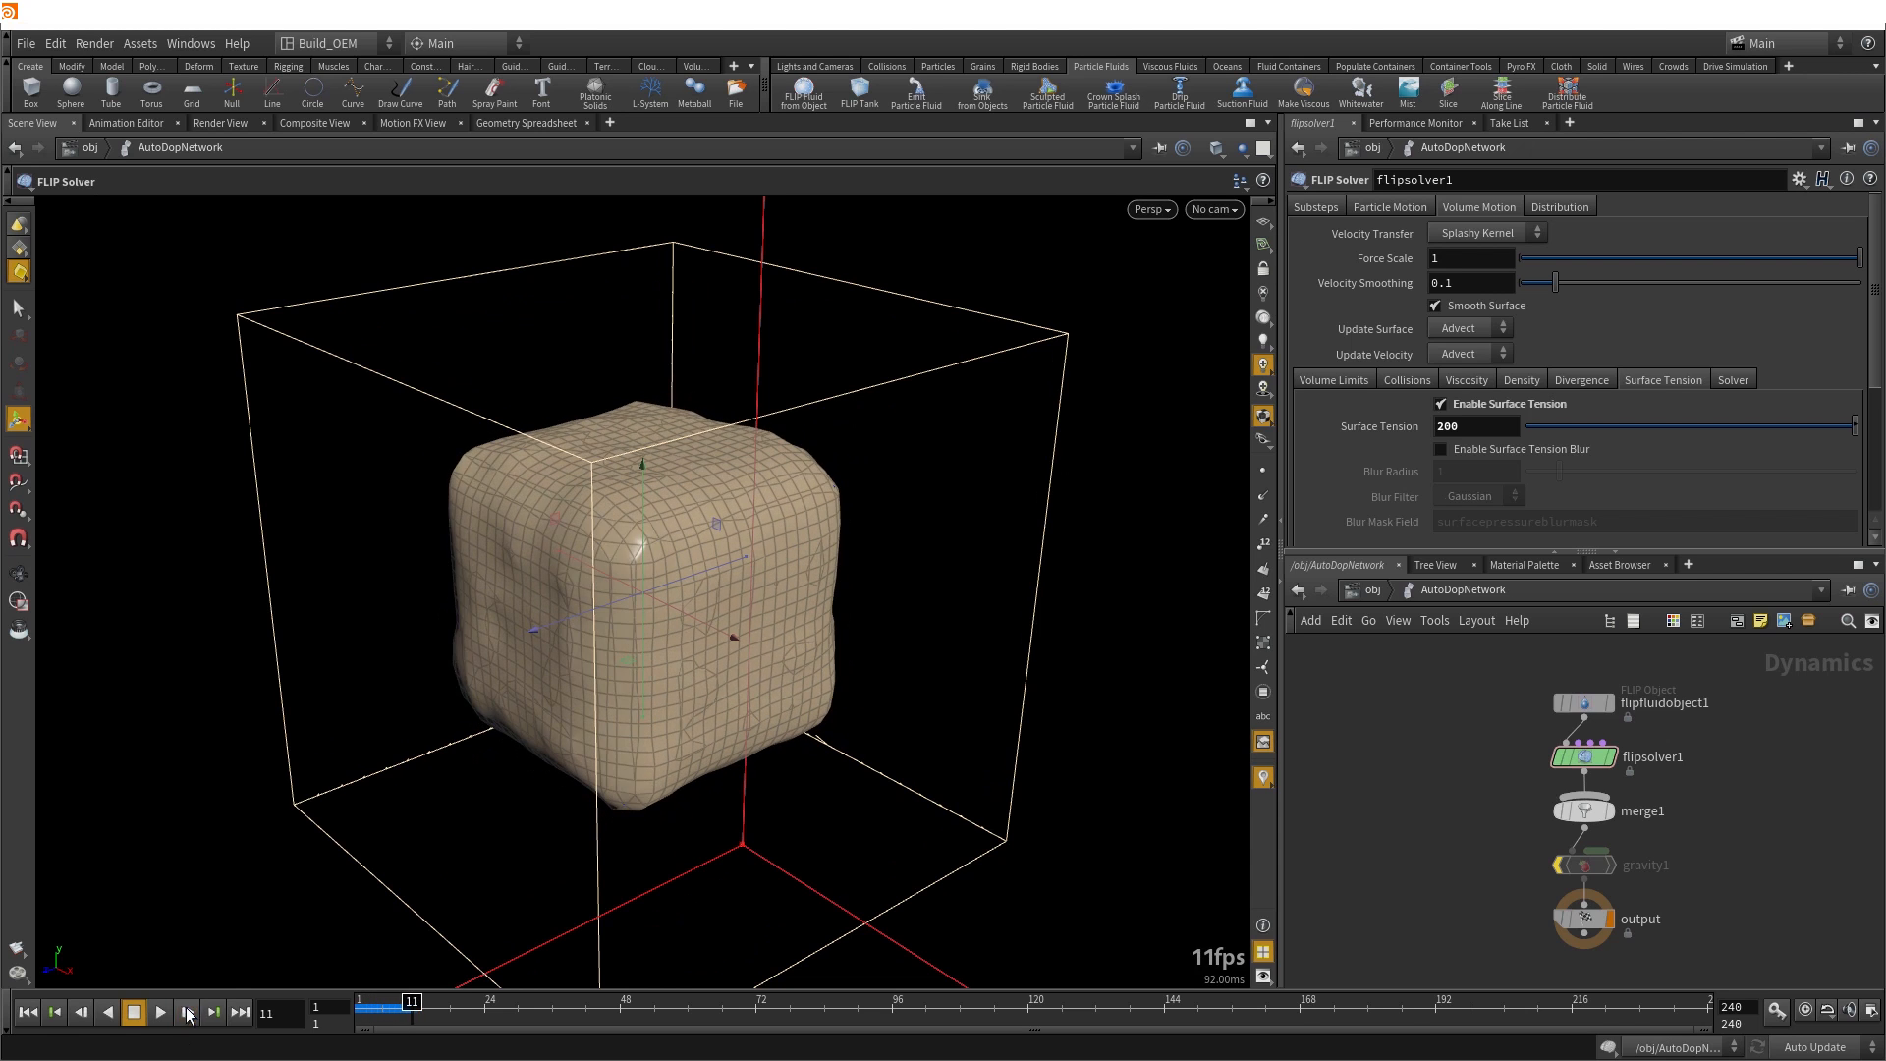
# Advance the surface tension simulation of the fluid cube frame by frame to frame 18
pyautogui.click(186, 1010)
pyautogui.click(186, 1010)
pyautogui.click(187, 1010)
pyautogui.click(186, 1010)
pyautogui.click(186, 1010)
pyautogui.click(187, 1010)
pyautogui.click(187, 1010)
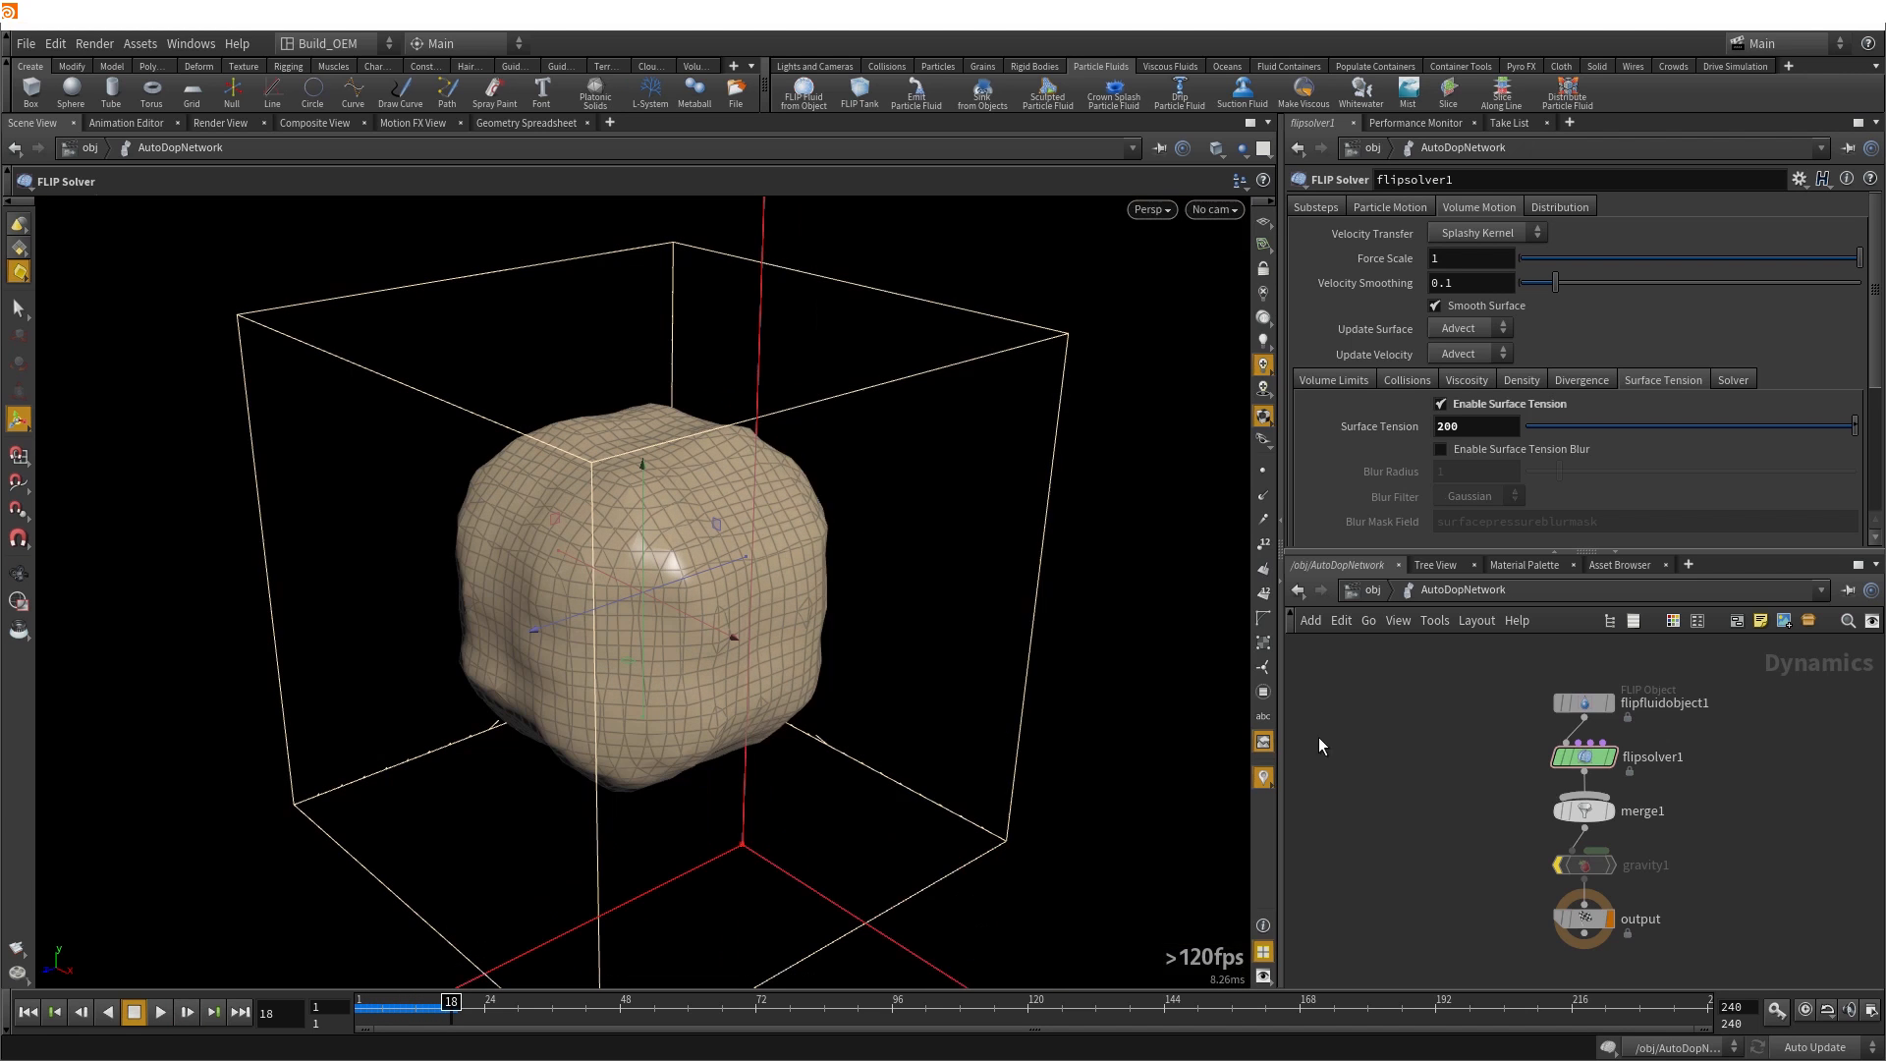
# Play the fluid cube simulation onward and stop it at frame 50
pyautogui.press('Escape')
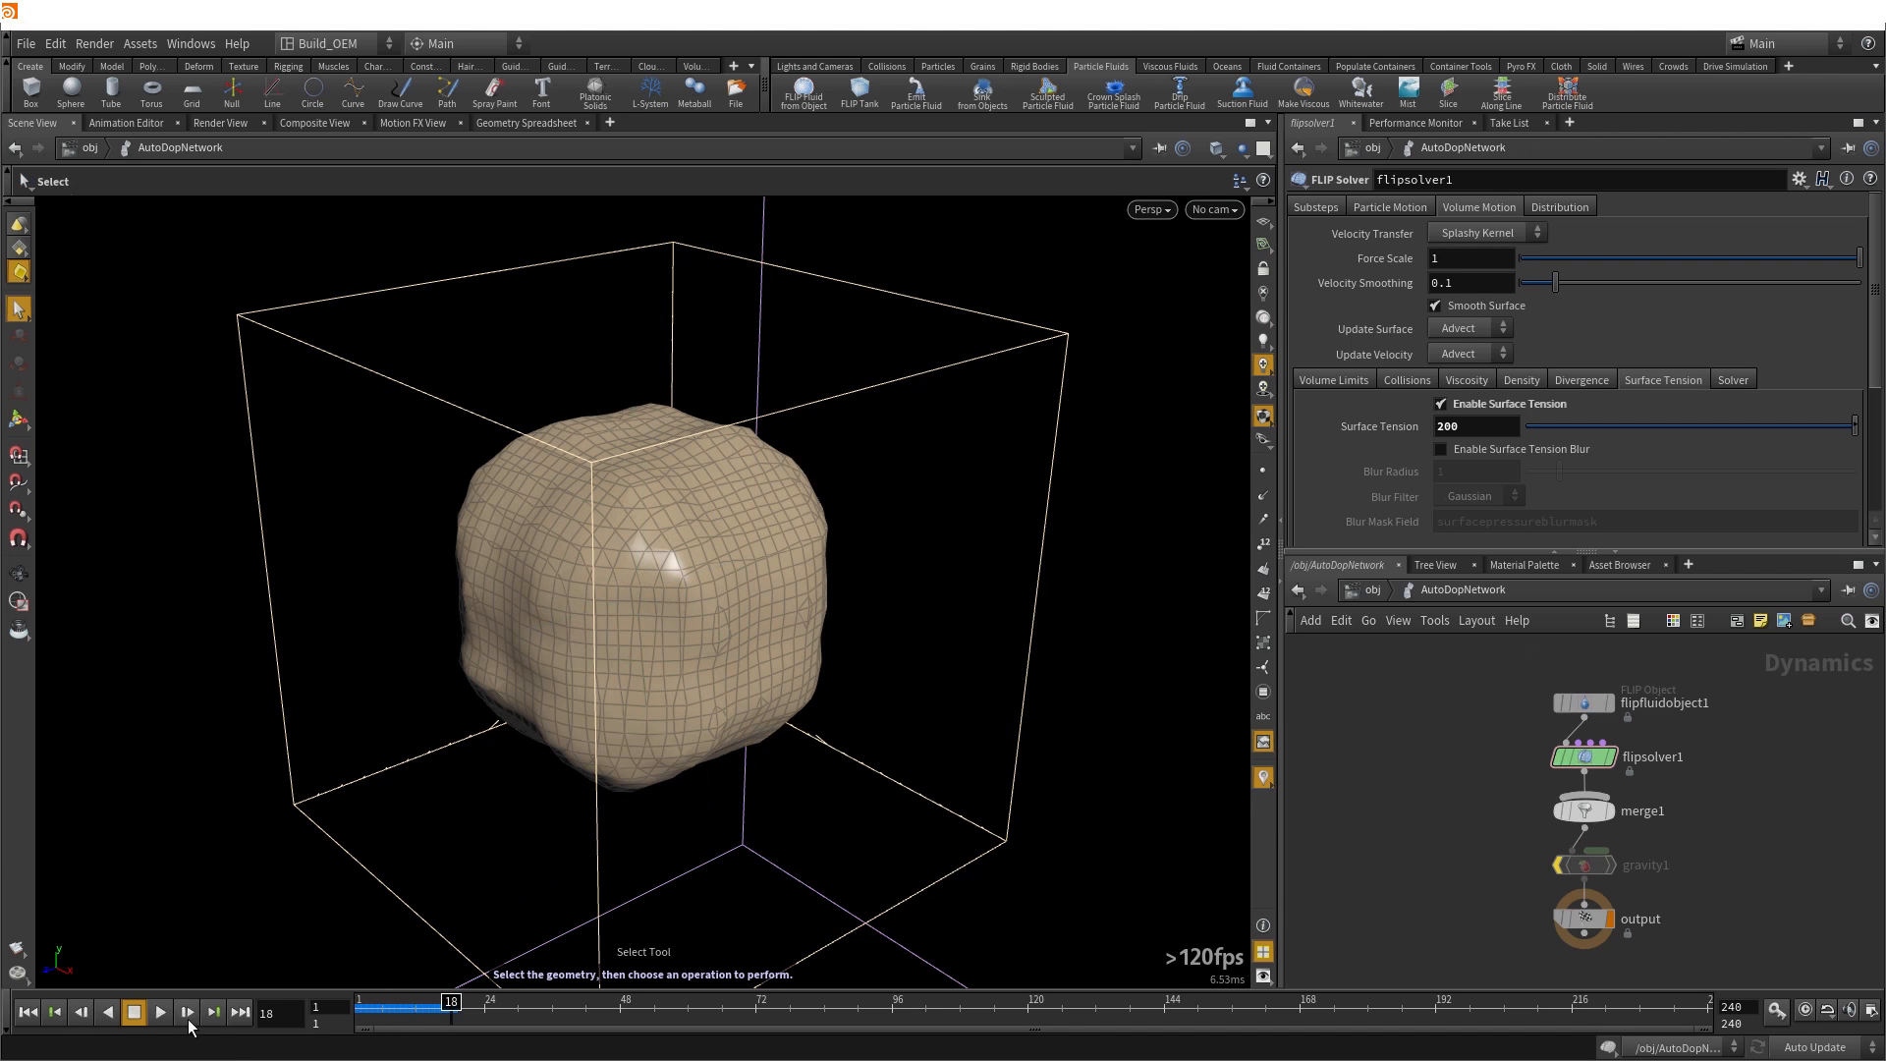
pyautogui.click(160, 1012)
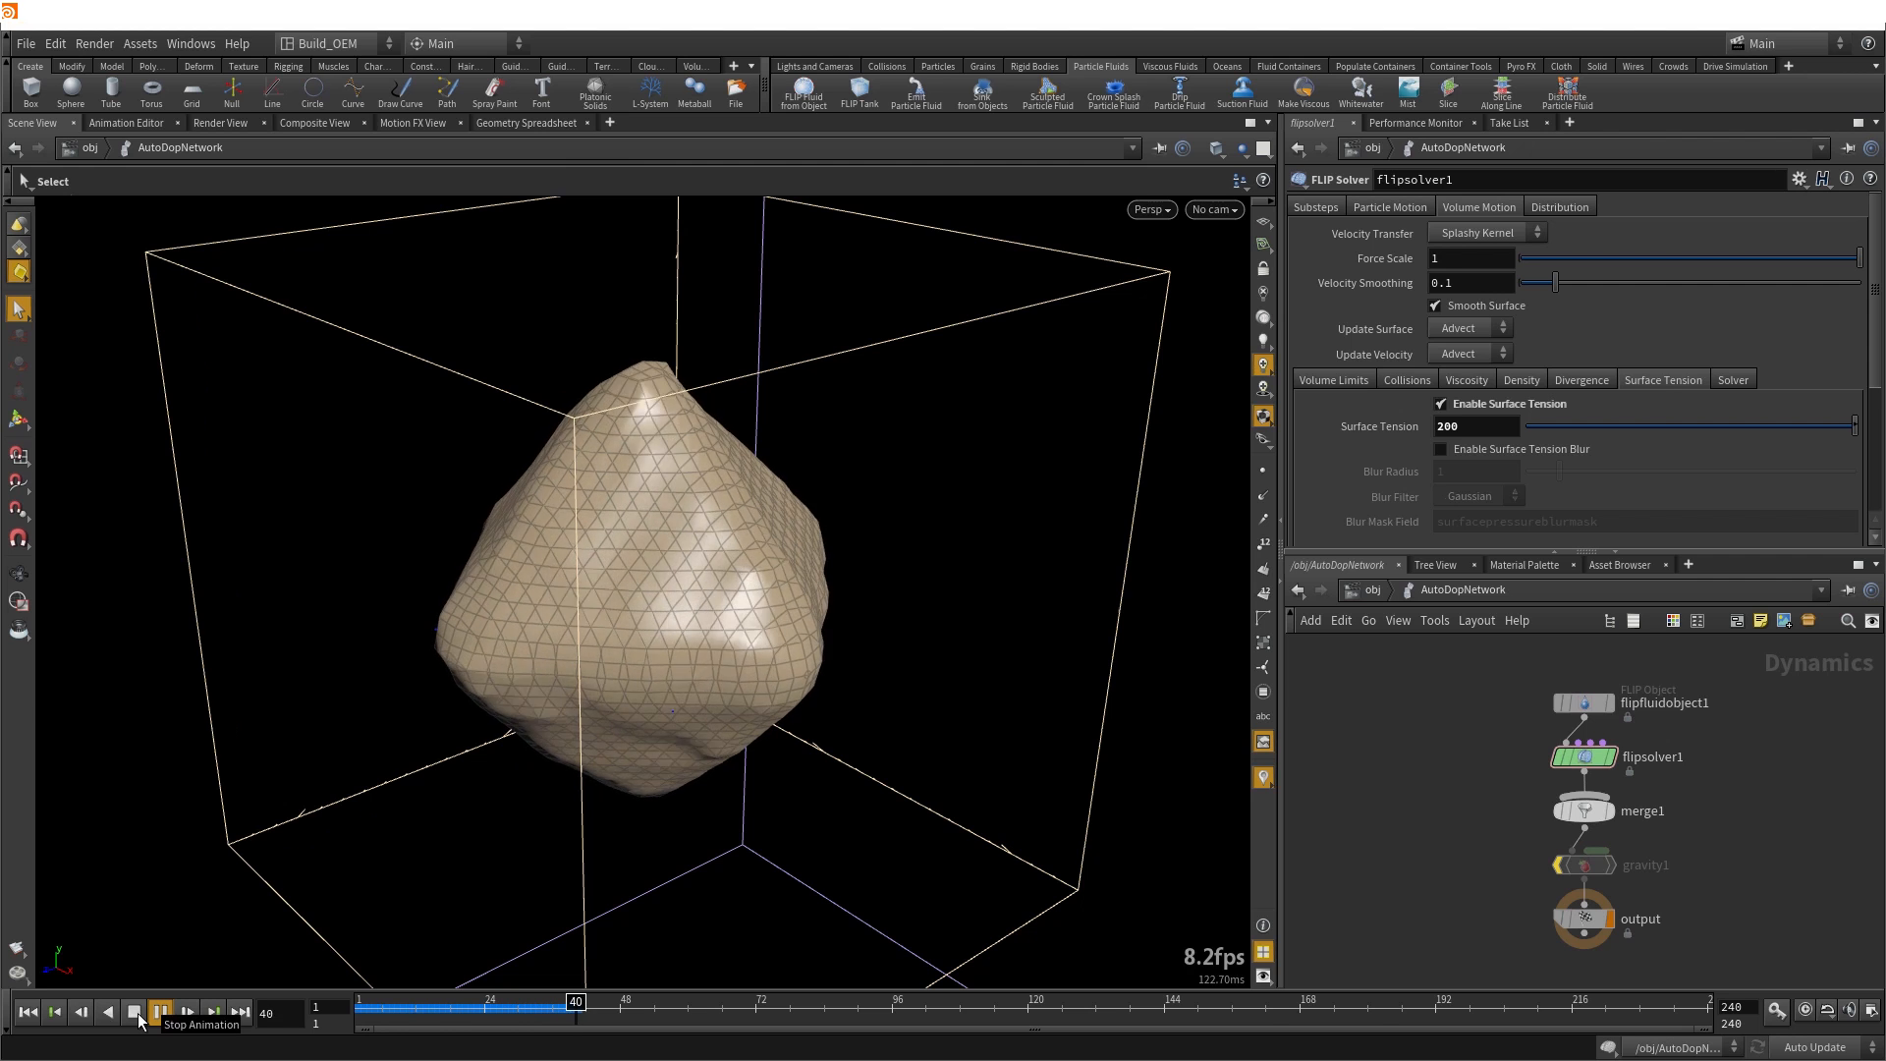
pyautogui.click(142, 1014)
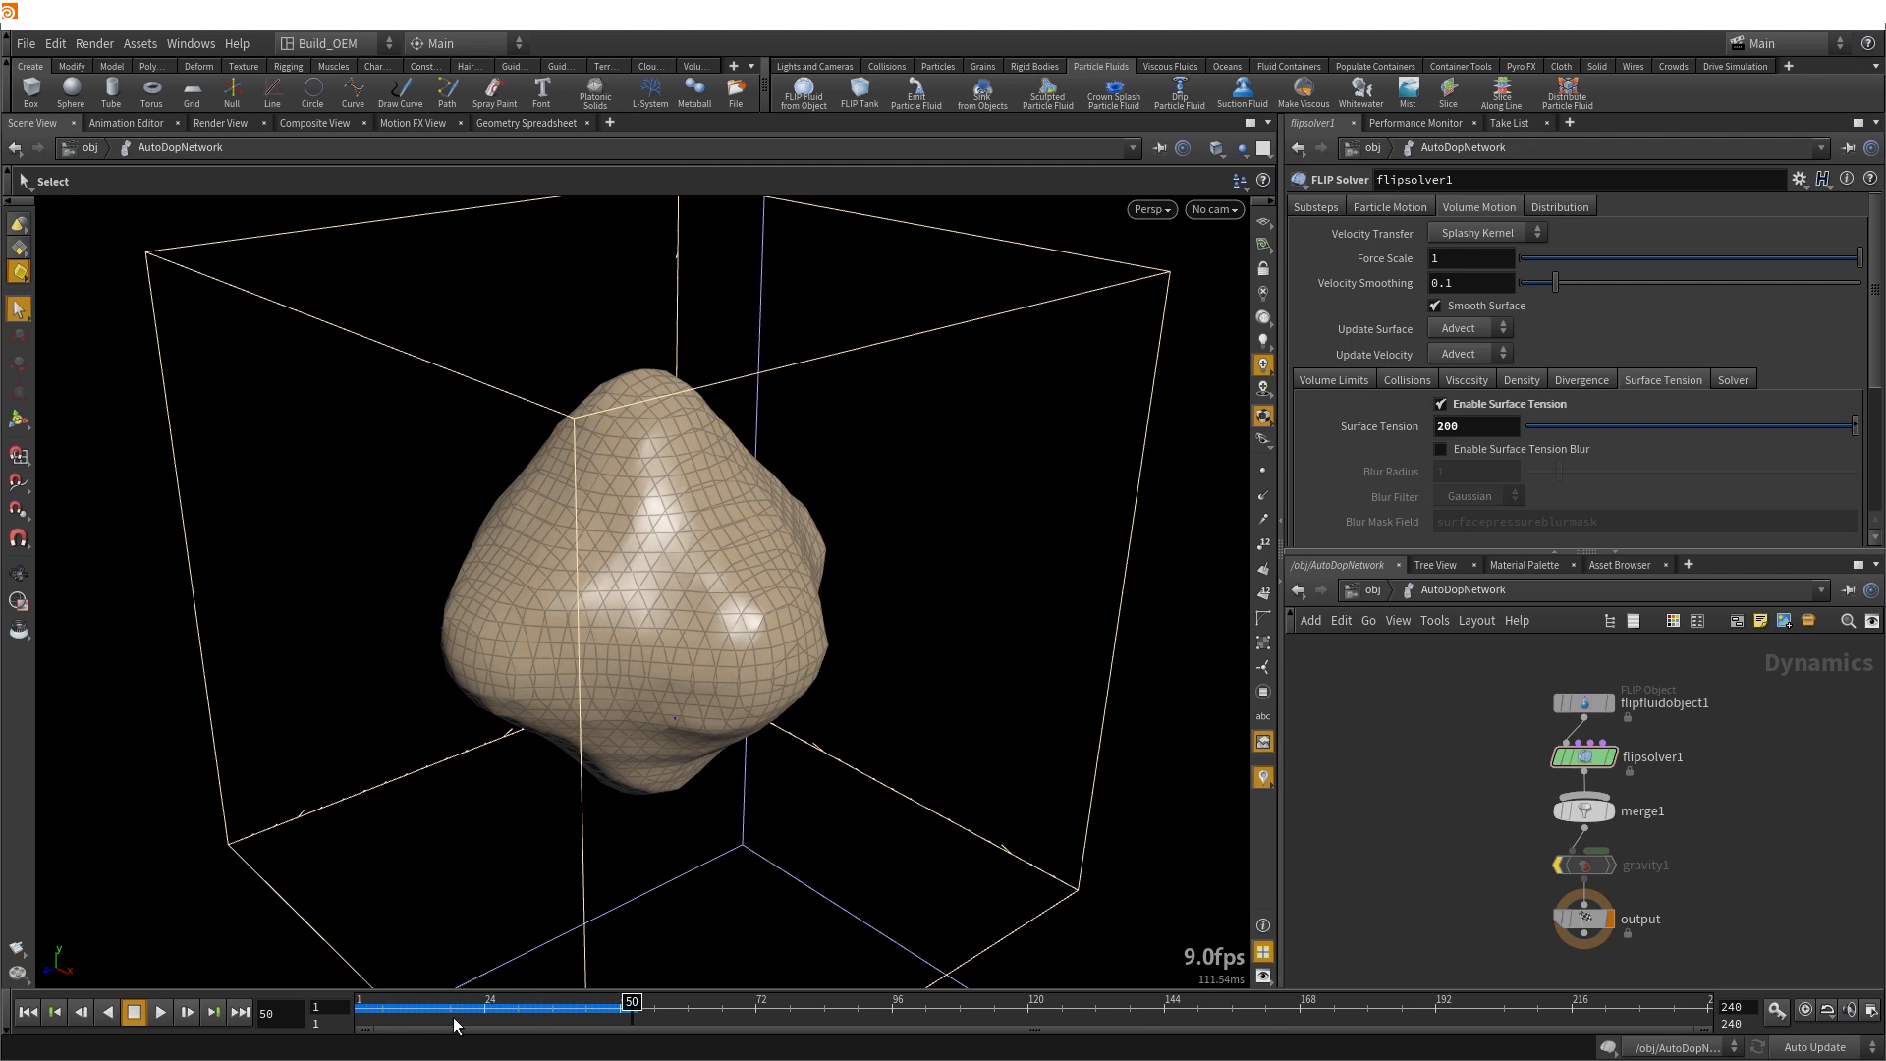
# Scrub back to frame 3, then forward through the cached simulation to frame 44
pyautogui.moveTo(458, 1027); pyautogui.dragTo(363, 1024)
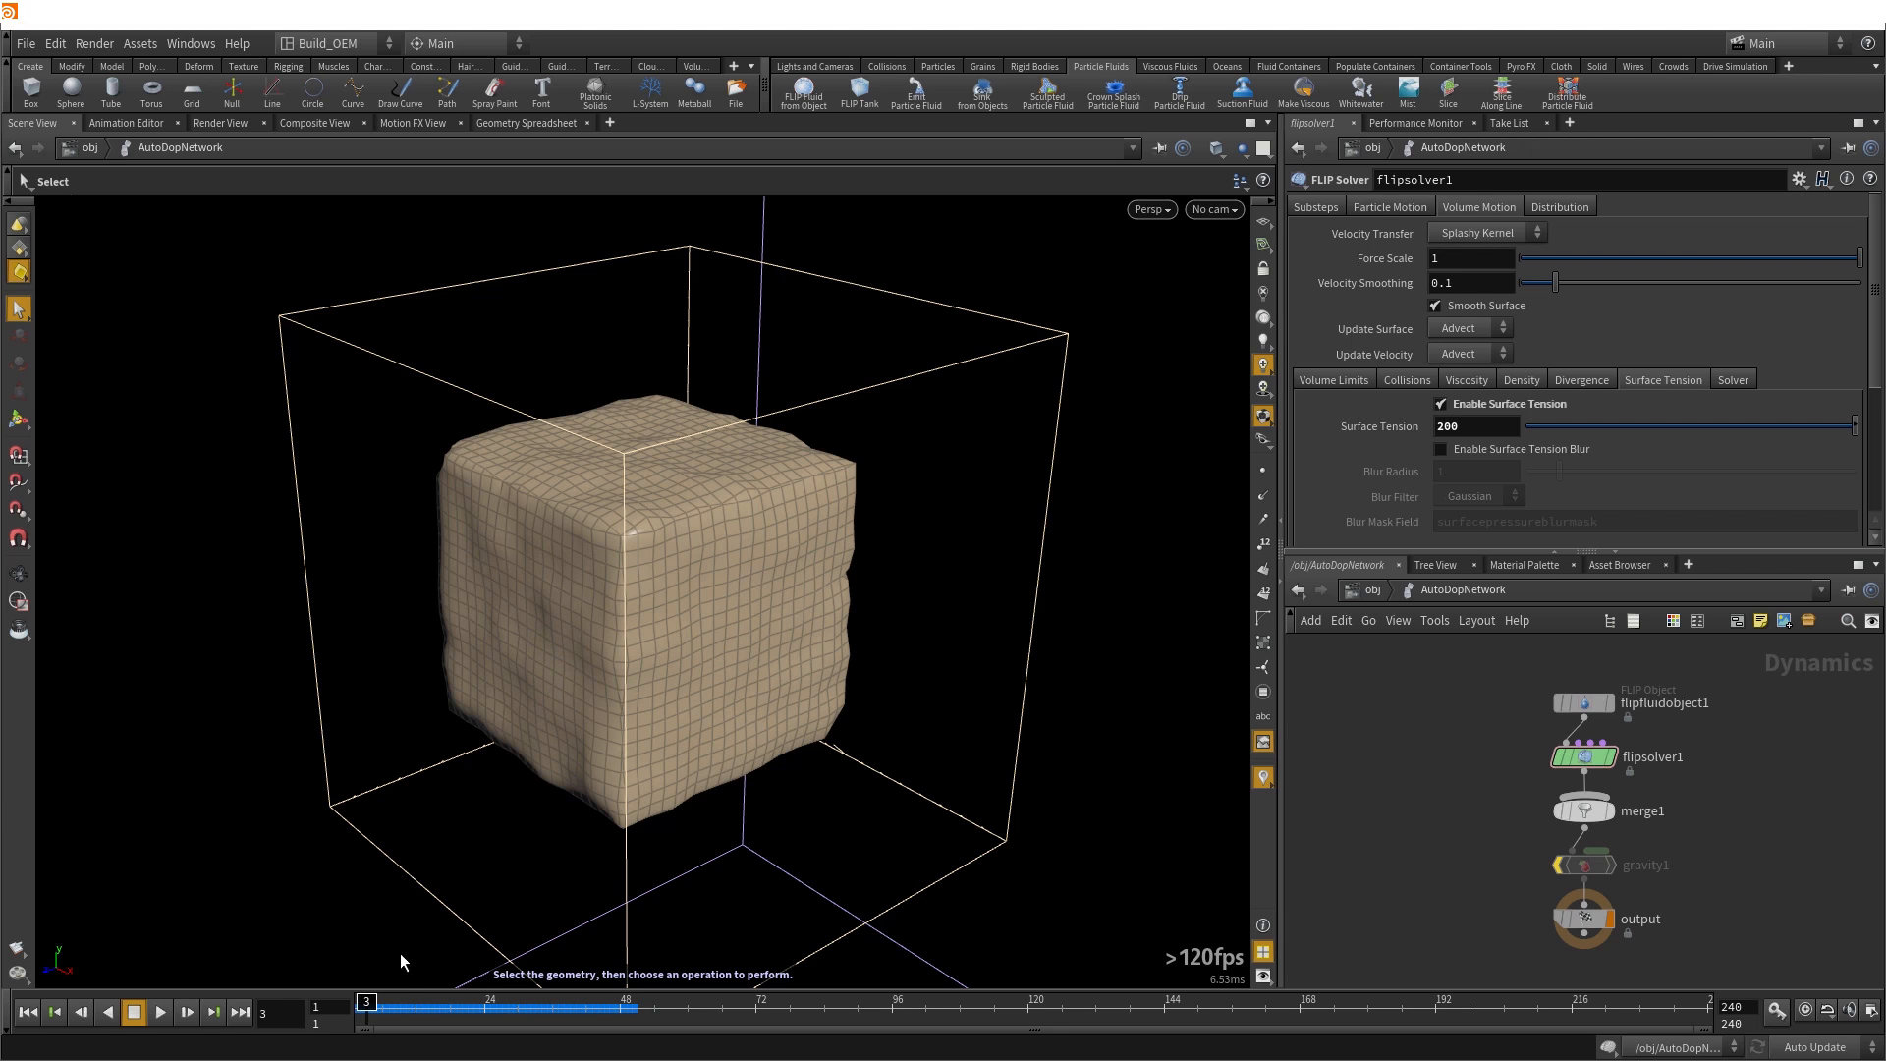
pyautogui.moveTo(383, 1011)
pyautogui.mouseDown()
pyautogui.moveTo(572, 994)
pyautogui.moveTo(400, 994)
pyautogui.mouseUp()
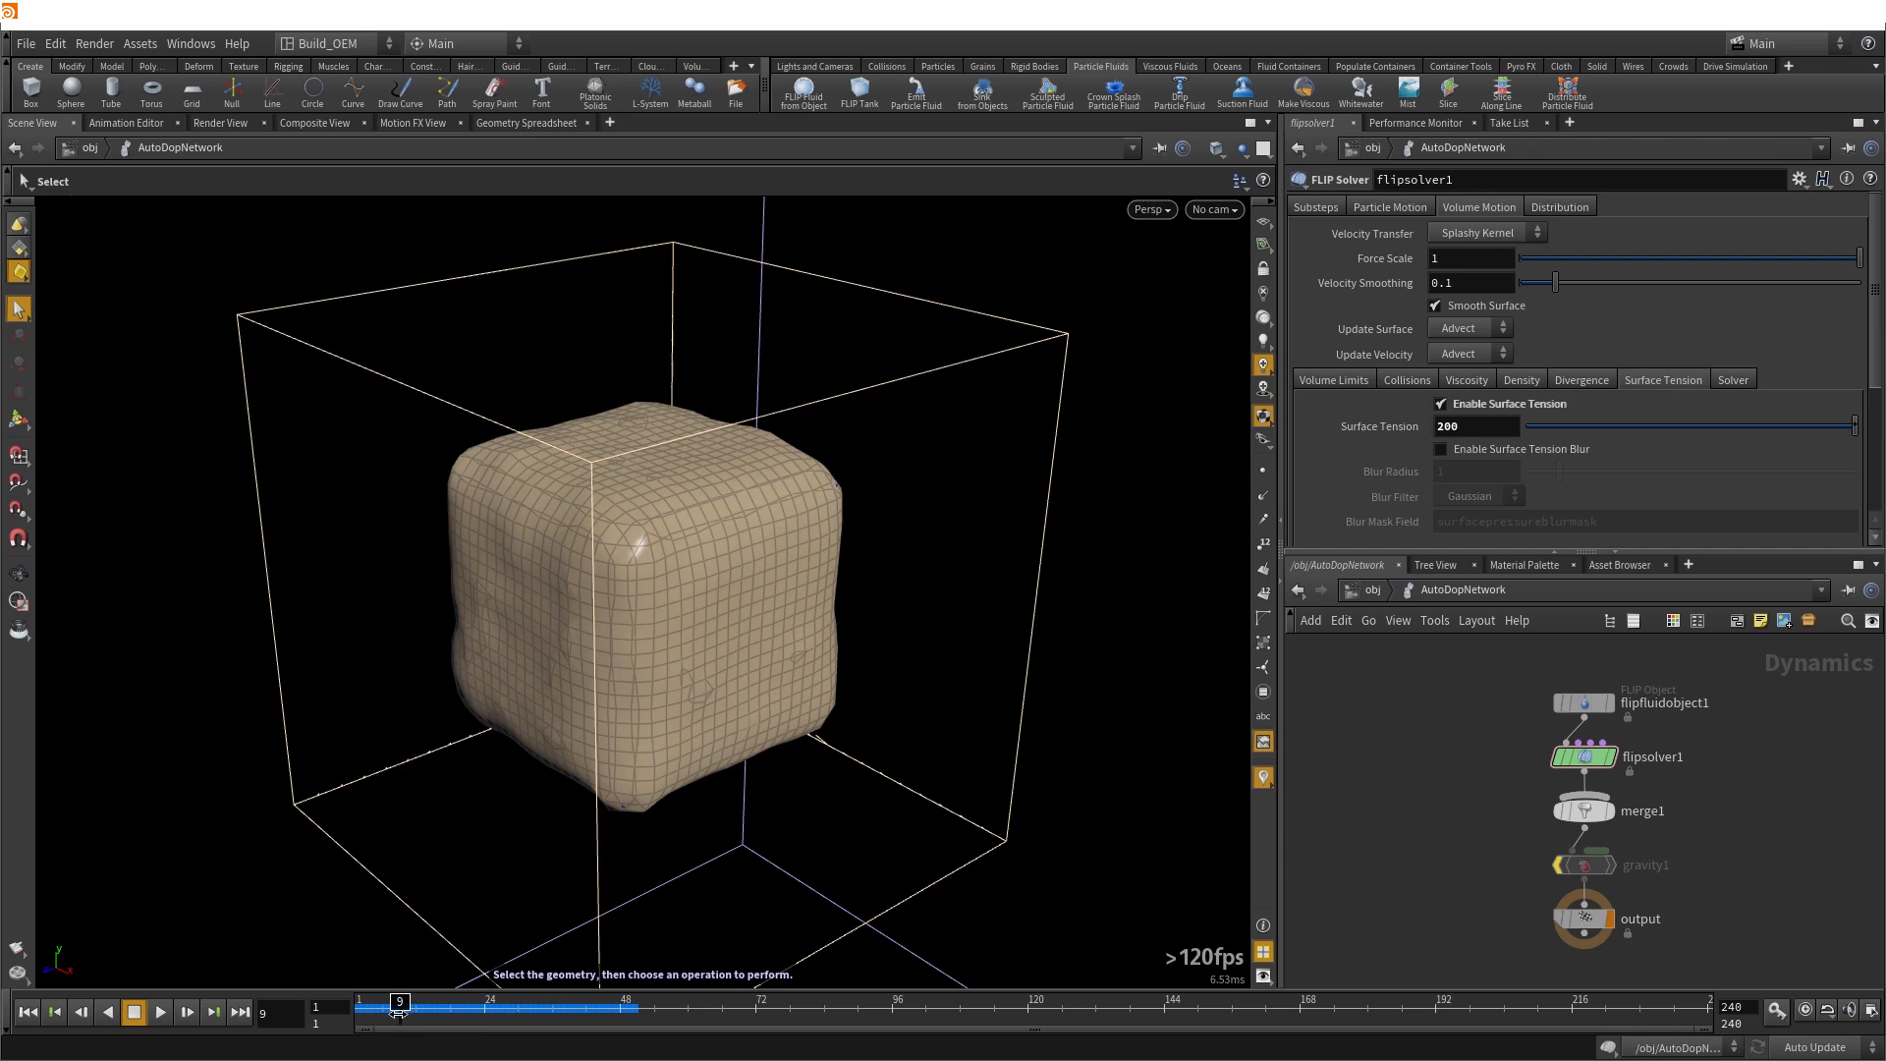
pyautogui.moveTo(399, 1012); pyautogui.dragTo(598, 1002)
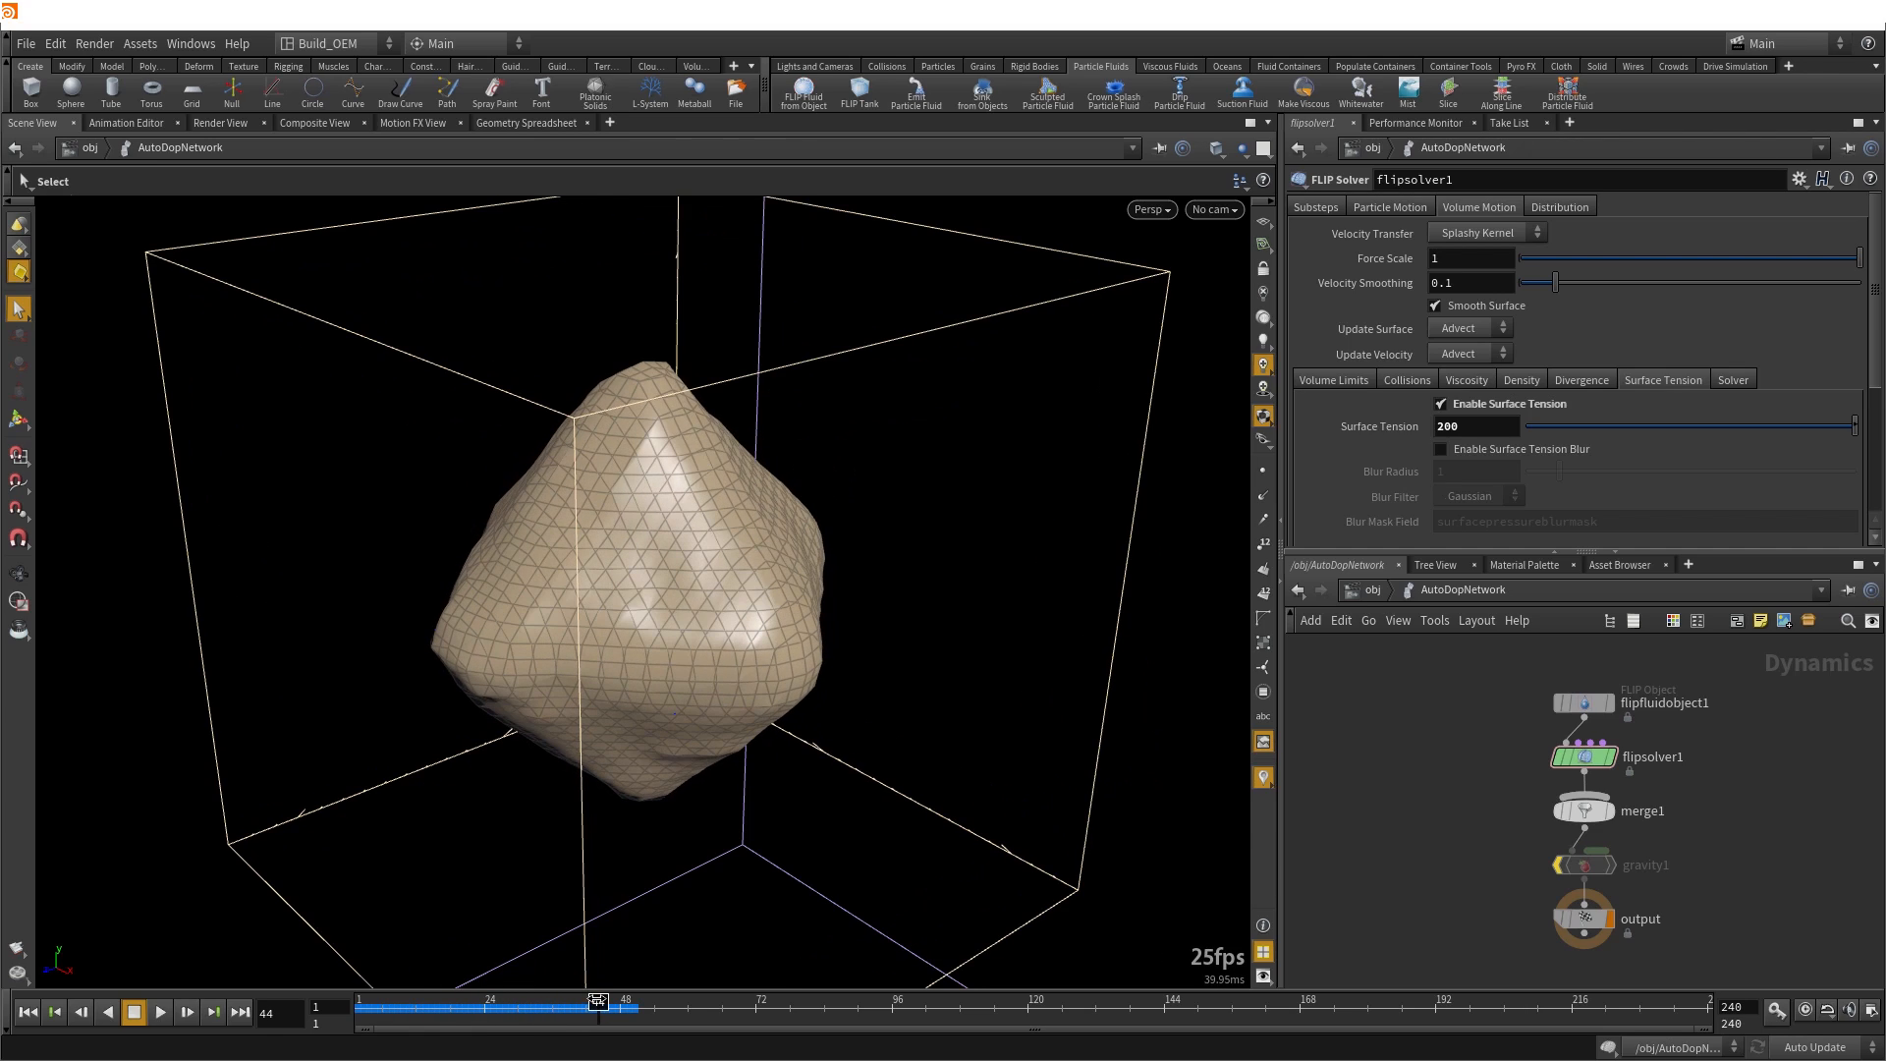
# Continue playing the simulation from frame 44, viewing the fluid from another side, and stop it at frame 142
pyautogui.press('Escape')
pyautogui.moveTo(505, 762); pyautogui.dragTo(587, 693)
pyautogui.moveTo(812, 648); pyautogui.dragTo(759, 769)
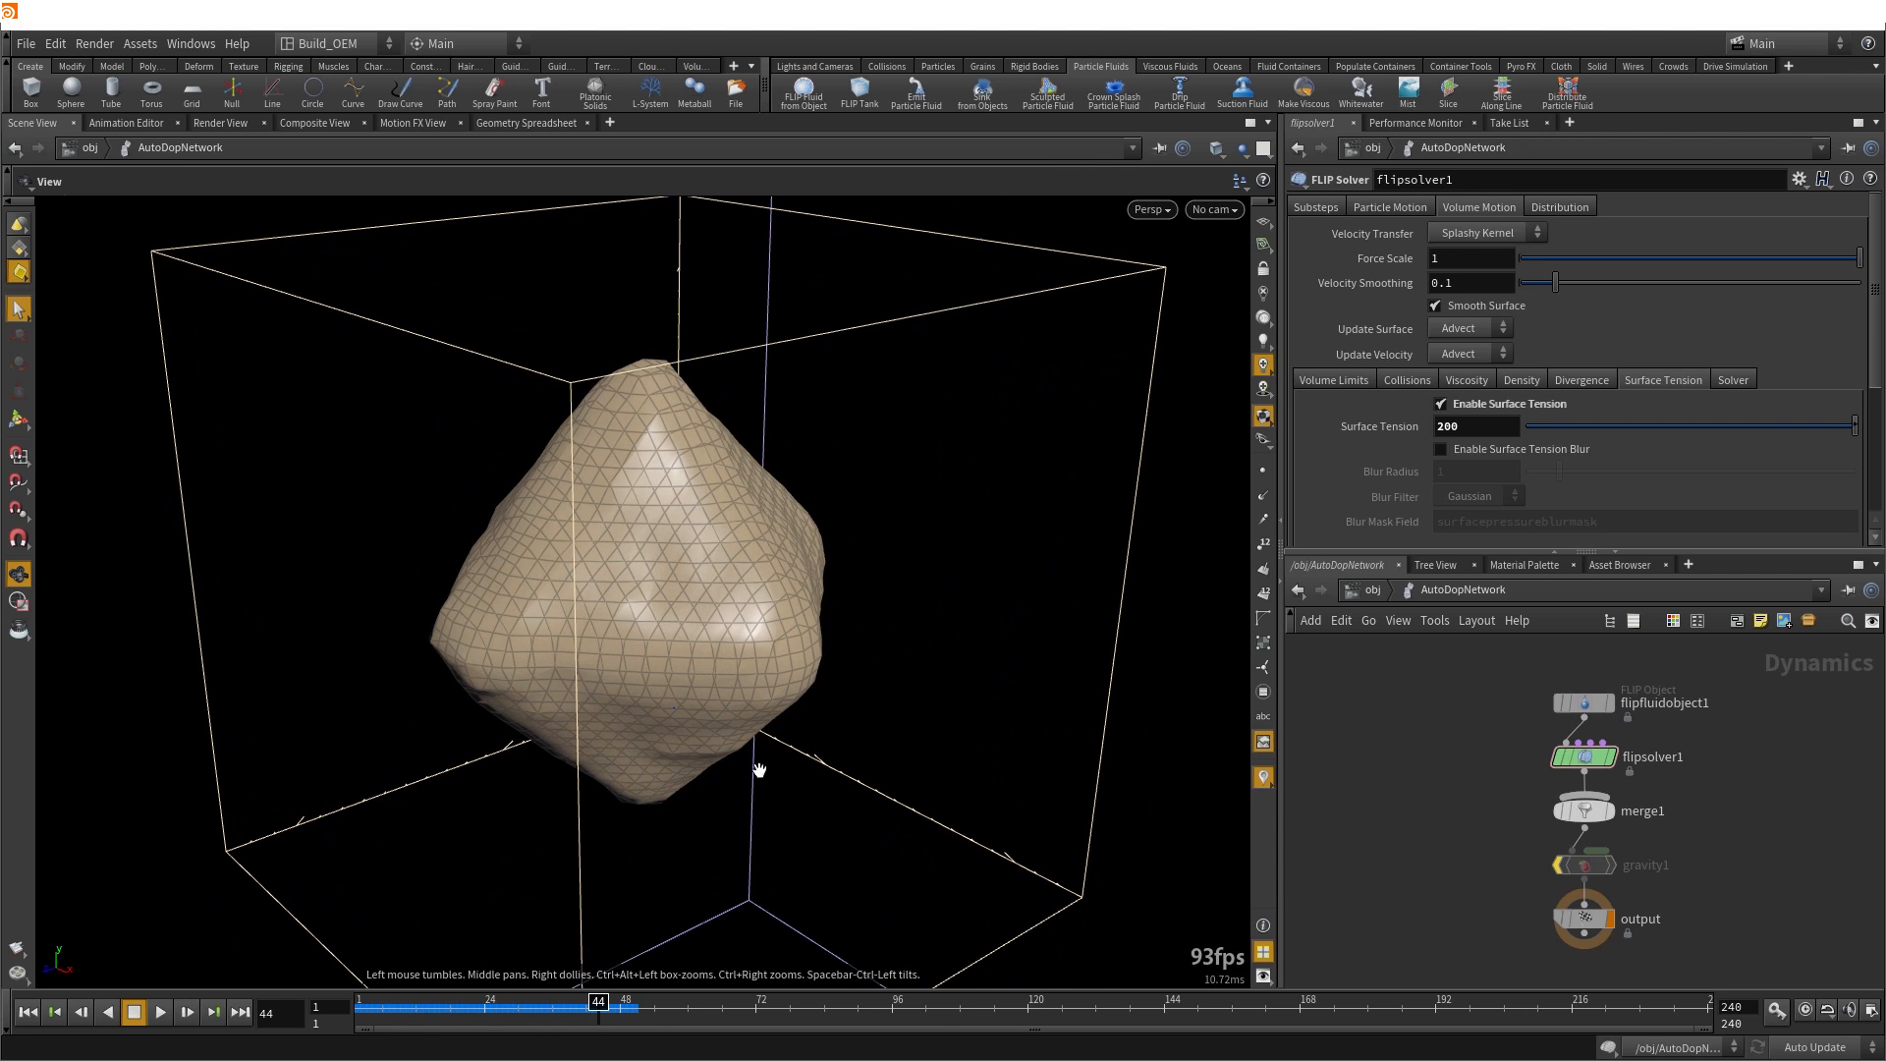
pyautogui.click(161, 1012)
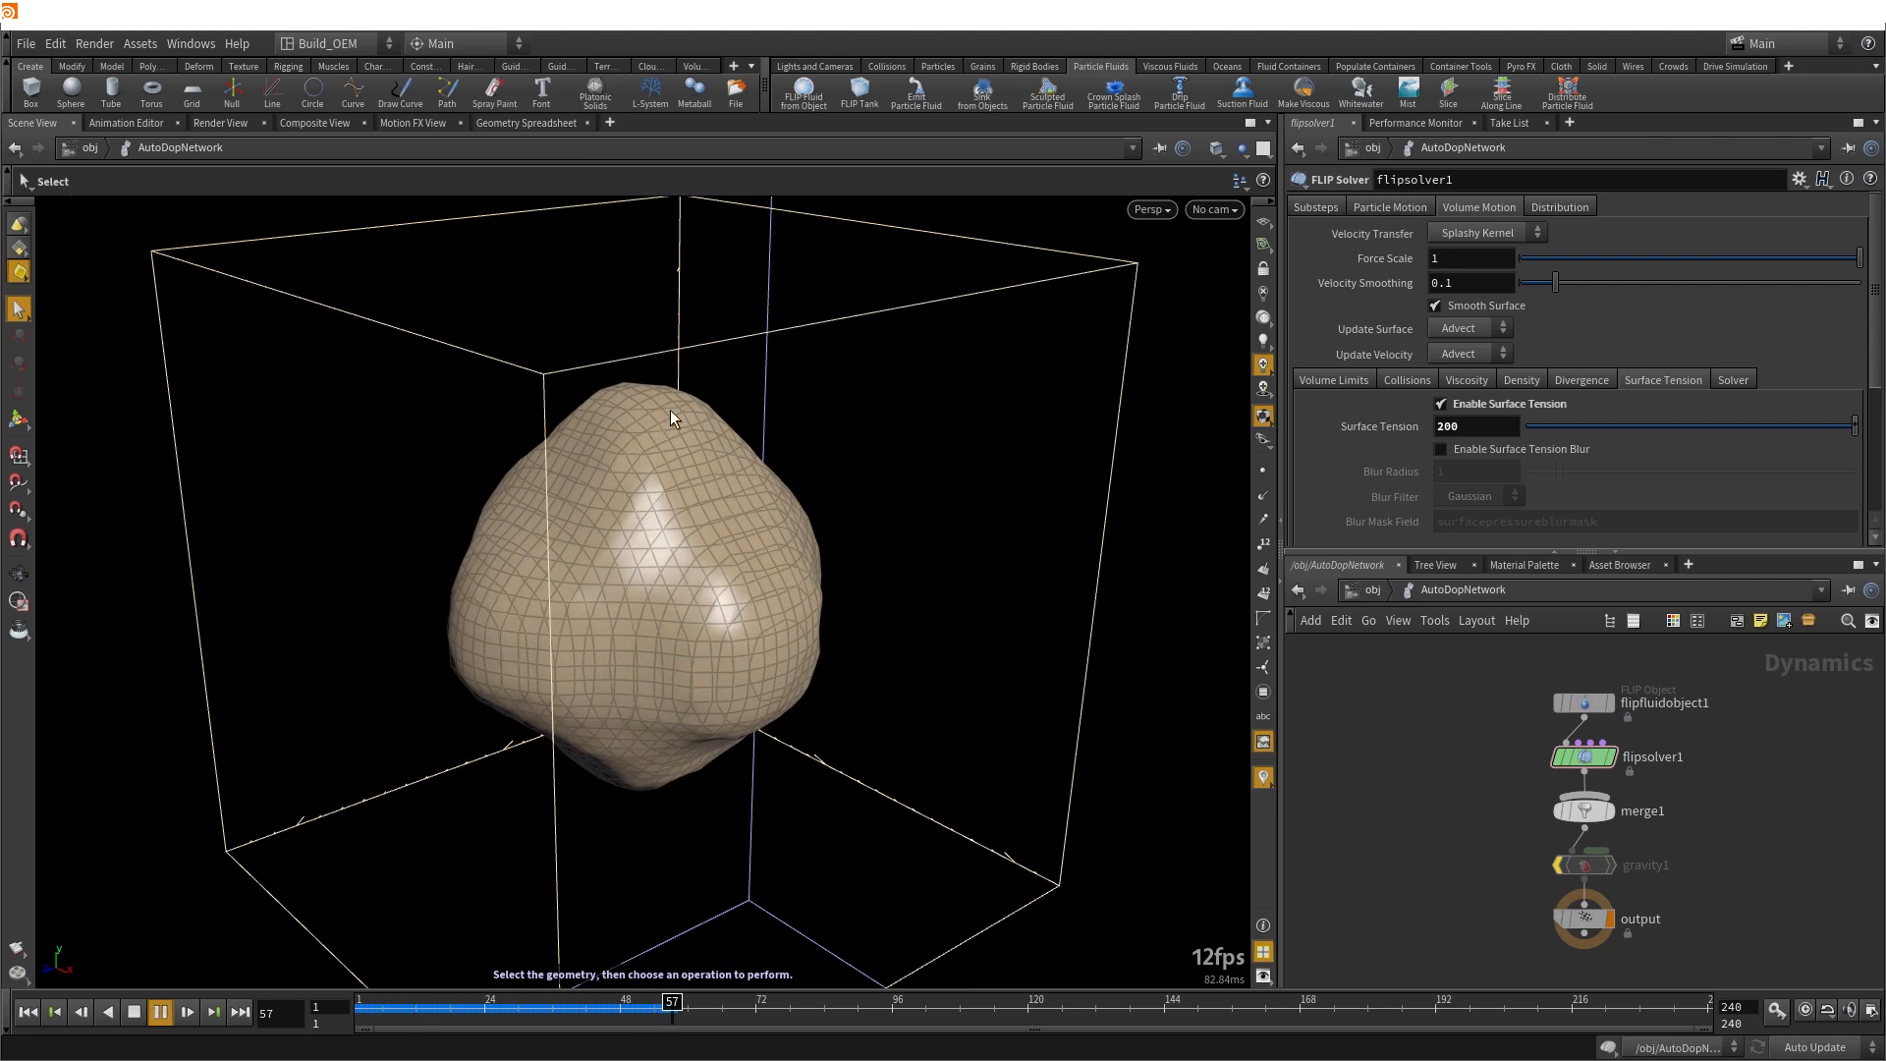
pyautogui.moveTo(656, 445); pyautogui.dragTo(633, 424)
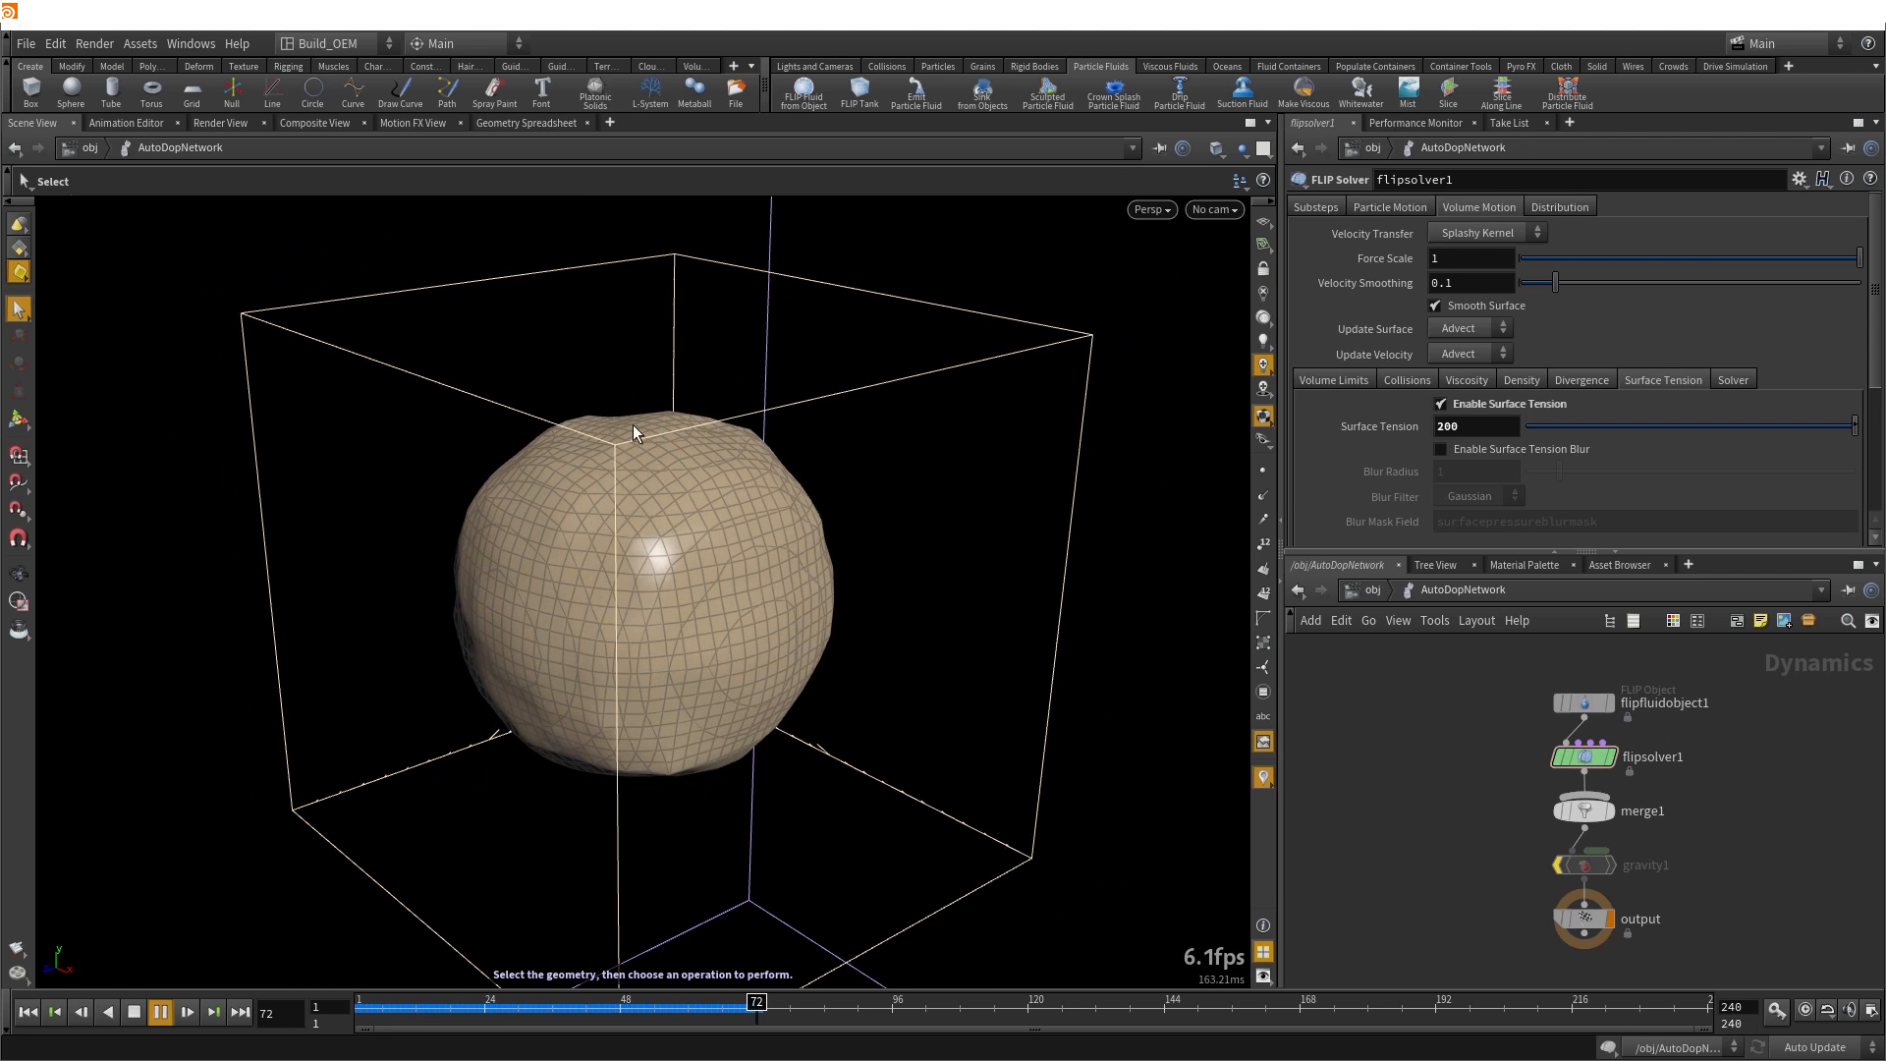
pyautogui.click(161, 1012)
pyautogui.moveTo(505, 724); pyautogui.dragTo(444, 742)
pyautogui.click(163, 1010)
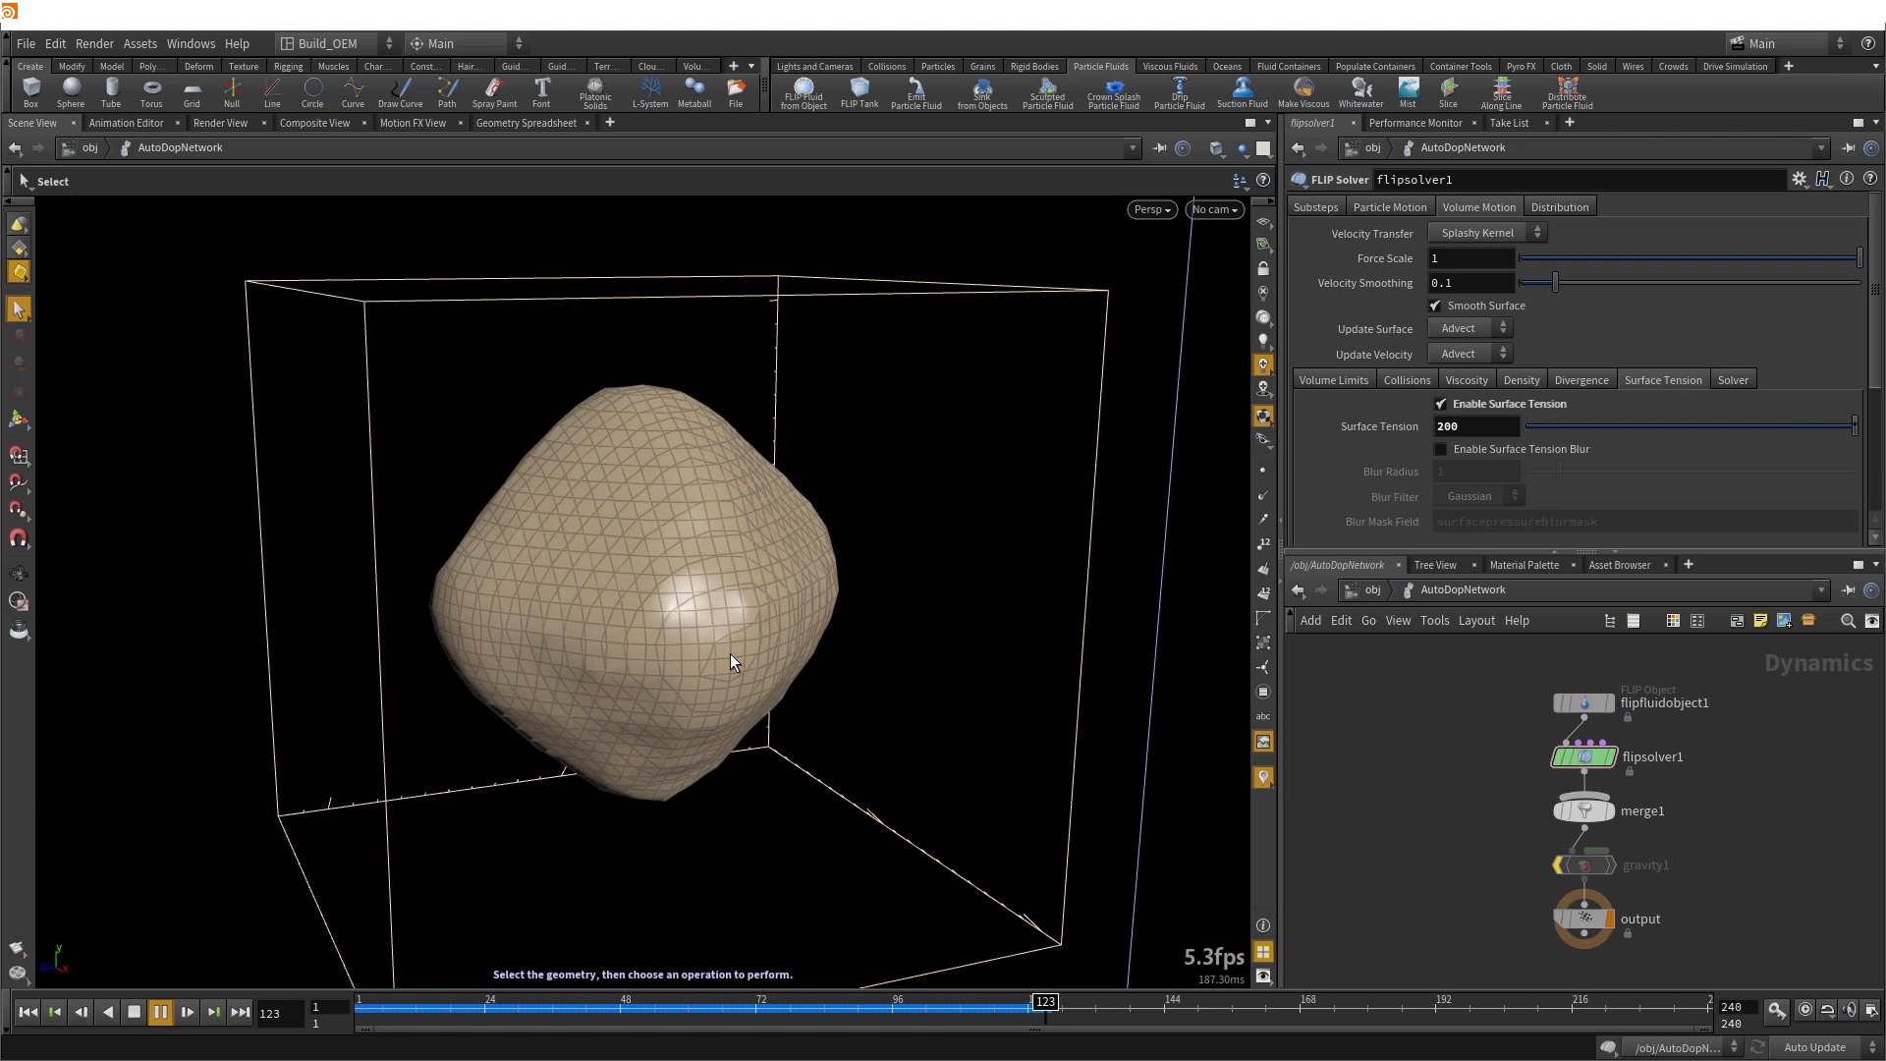
pyautogui.click(131, 1012)
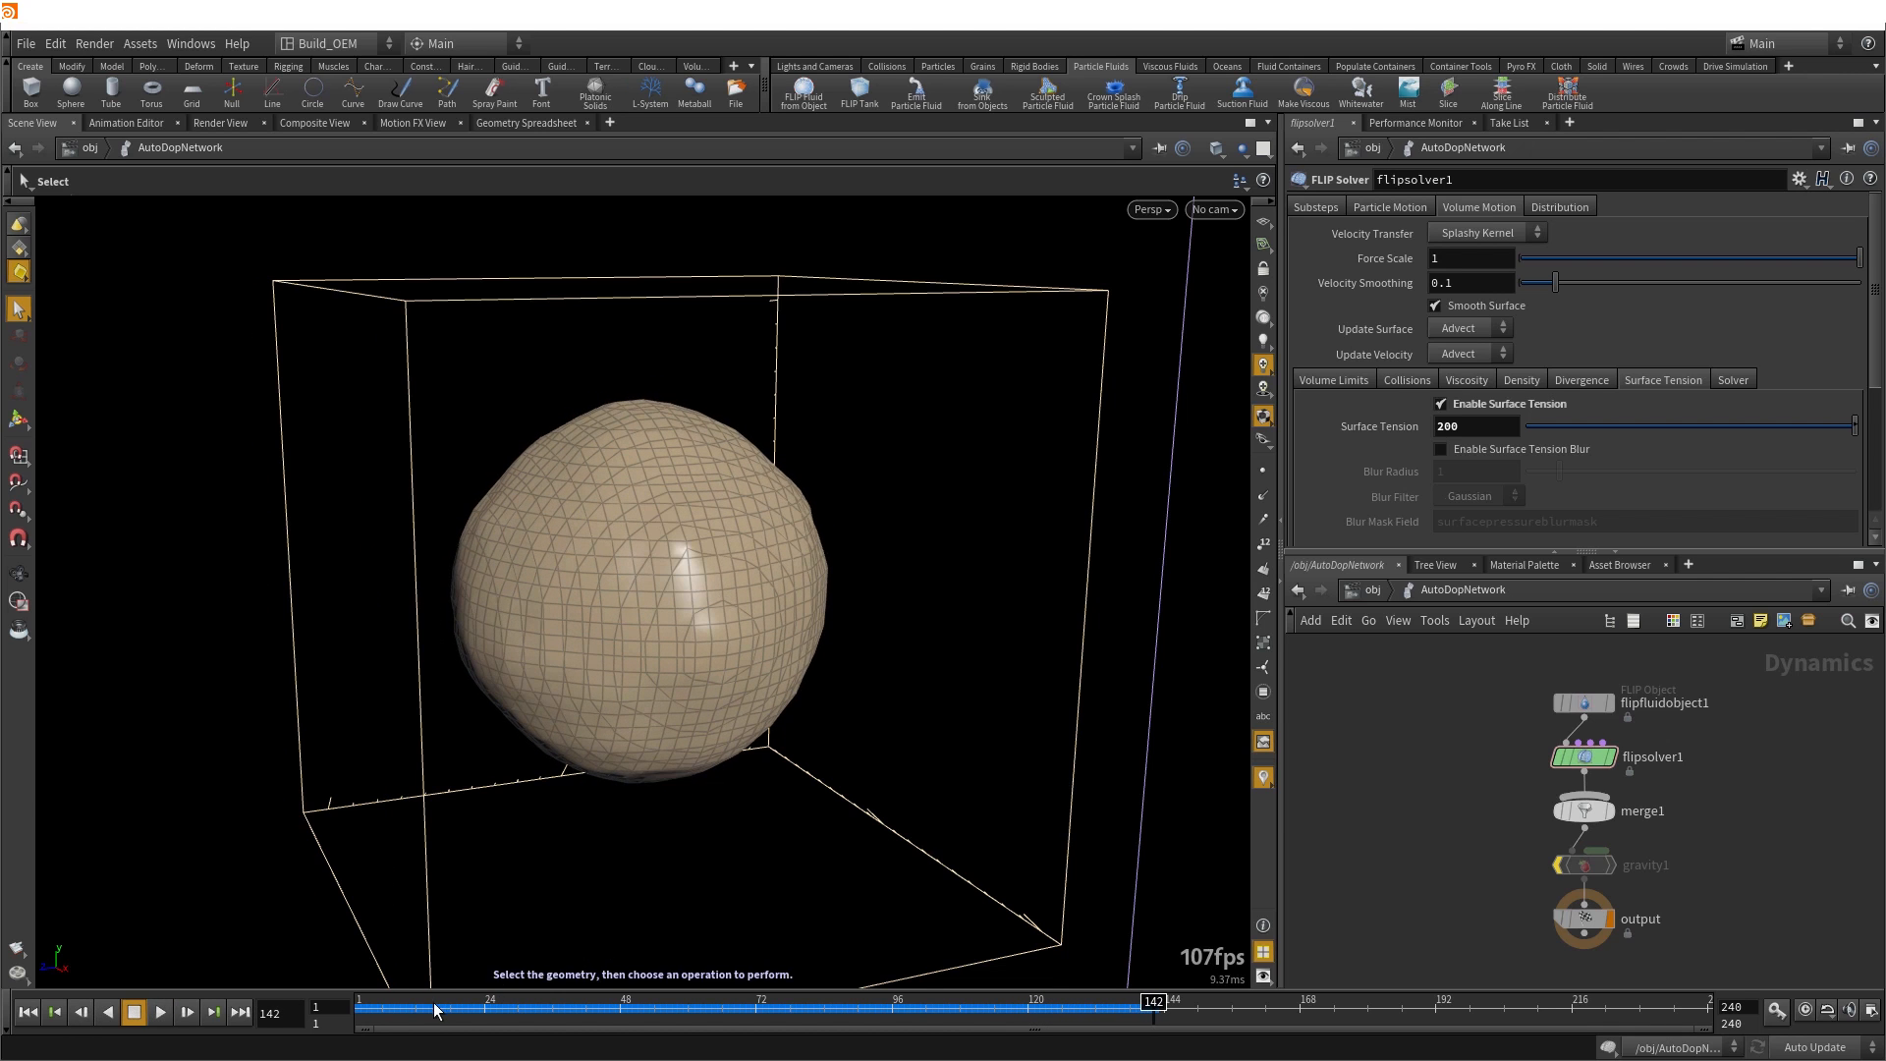
# Rewind to frame 2, replay the surface tension simulation to frame 144, and examine the fluid from another side
pyautogui.moveTo(439, 1010); pyautogui.dragTo(365, 1010)
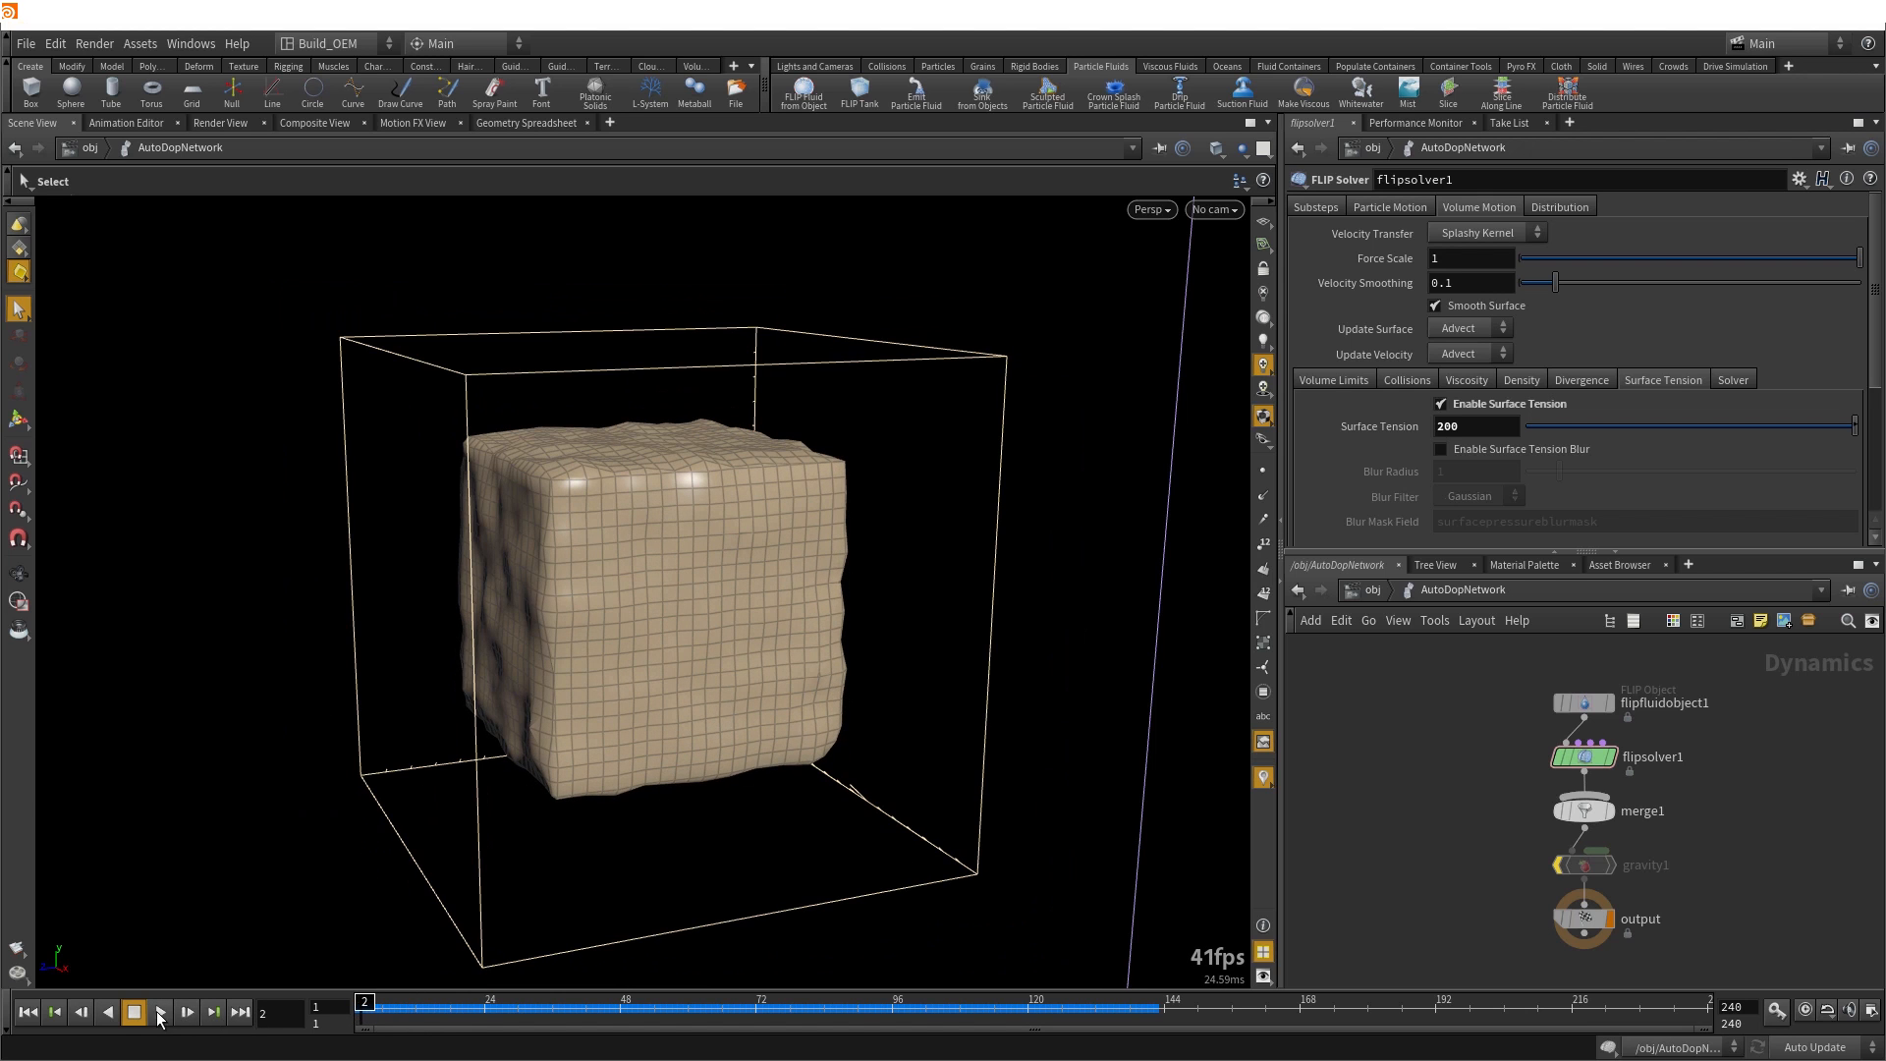
pyautogui.click(159, 1012)
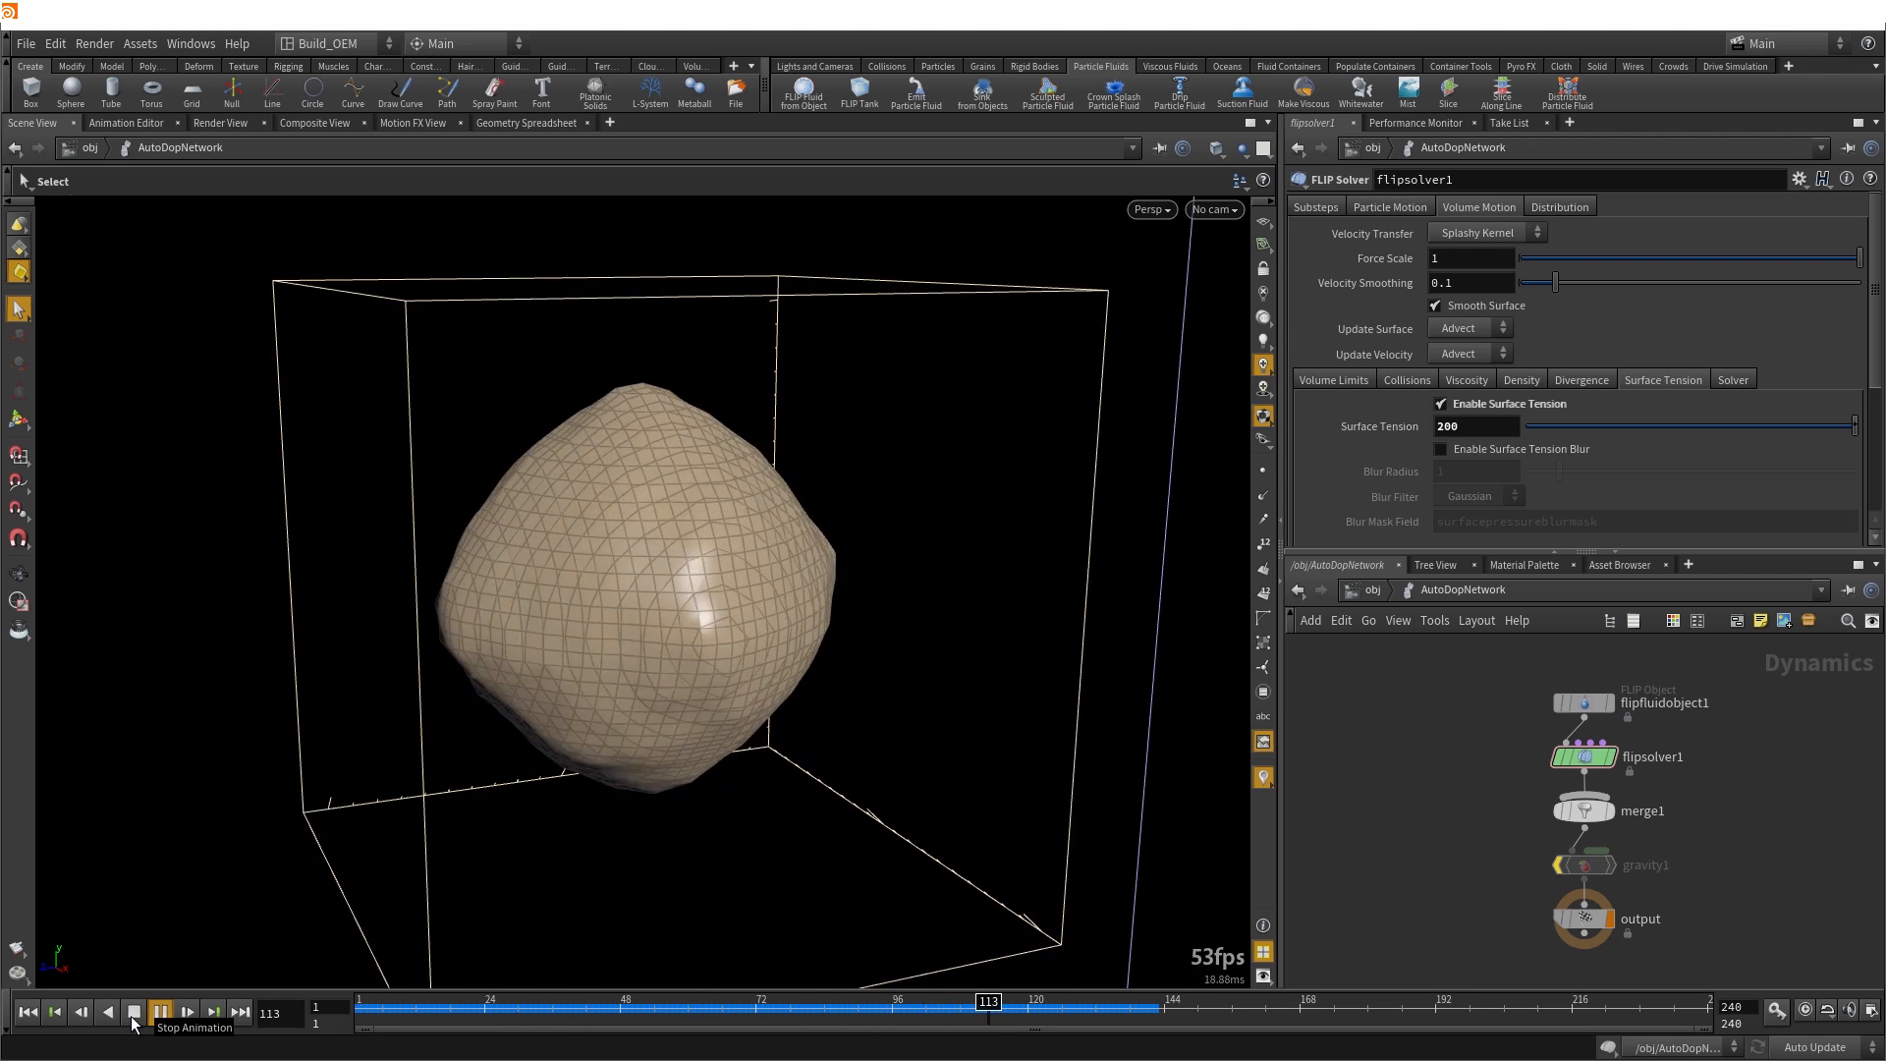
pyautogui.click(134, 1012)
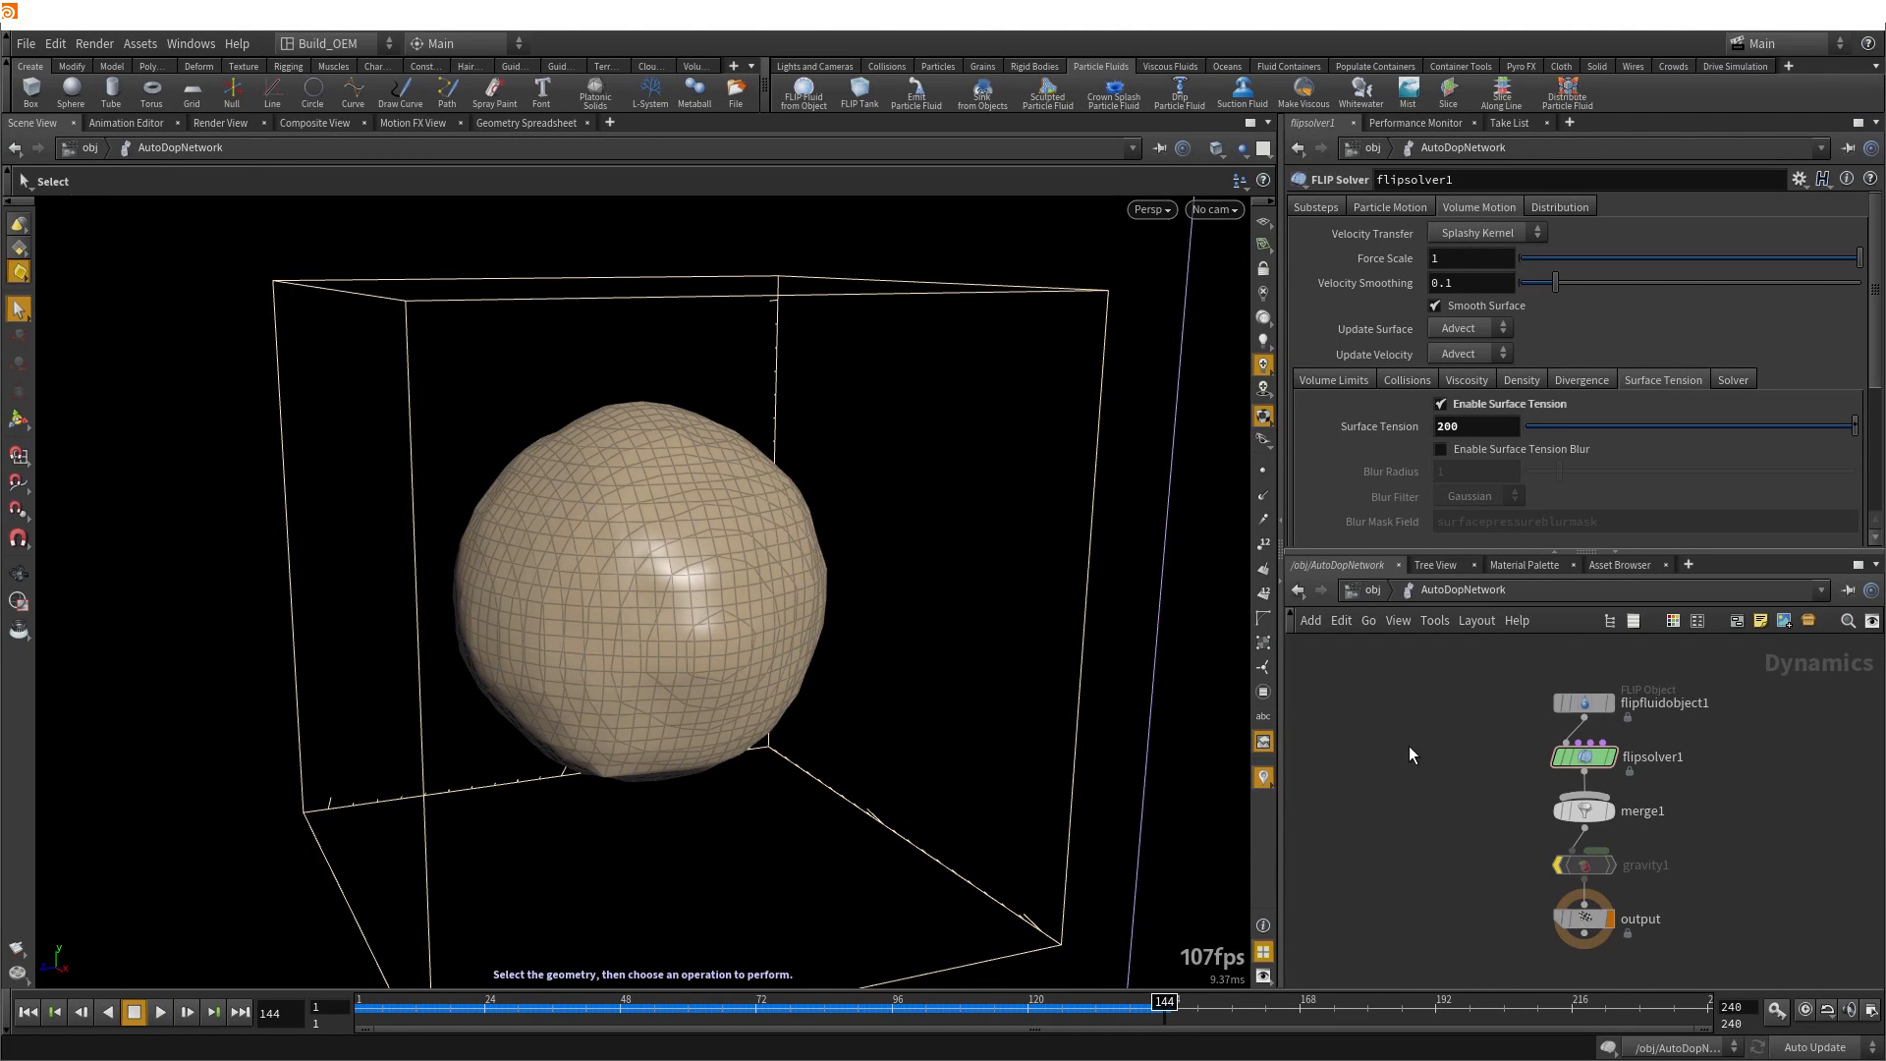
pyautogui.keyDown('alt'); pyautogui.moveTo(775, 687); pyautogui.dragTo(550, 634); pyautogui.keyUp('alt')
pyautogui.scroll(-3, 634, 628)
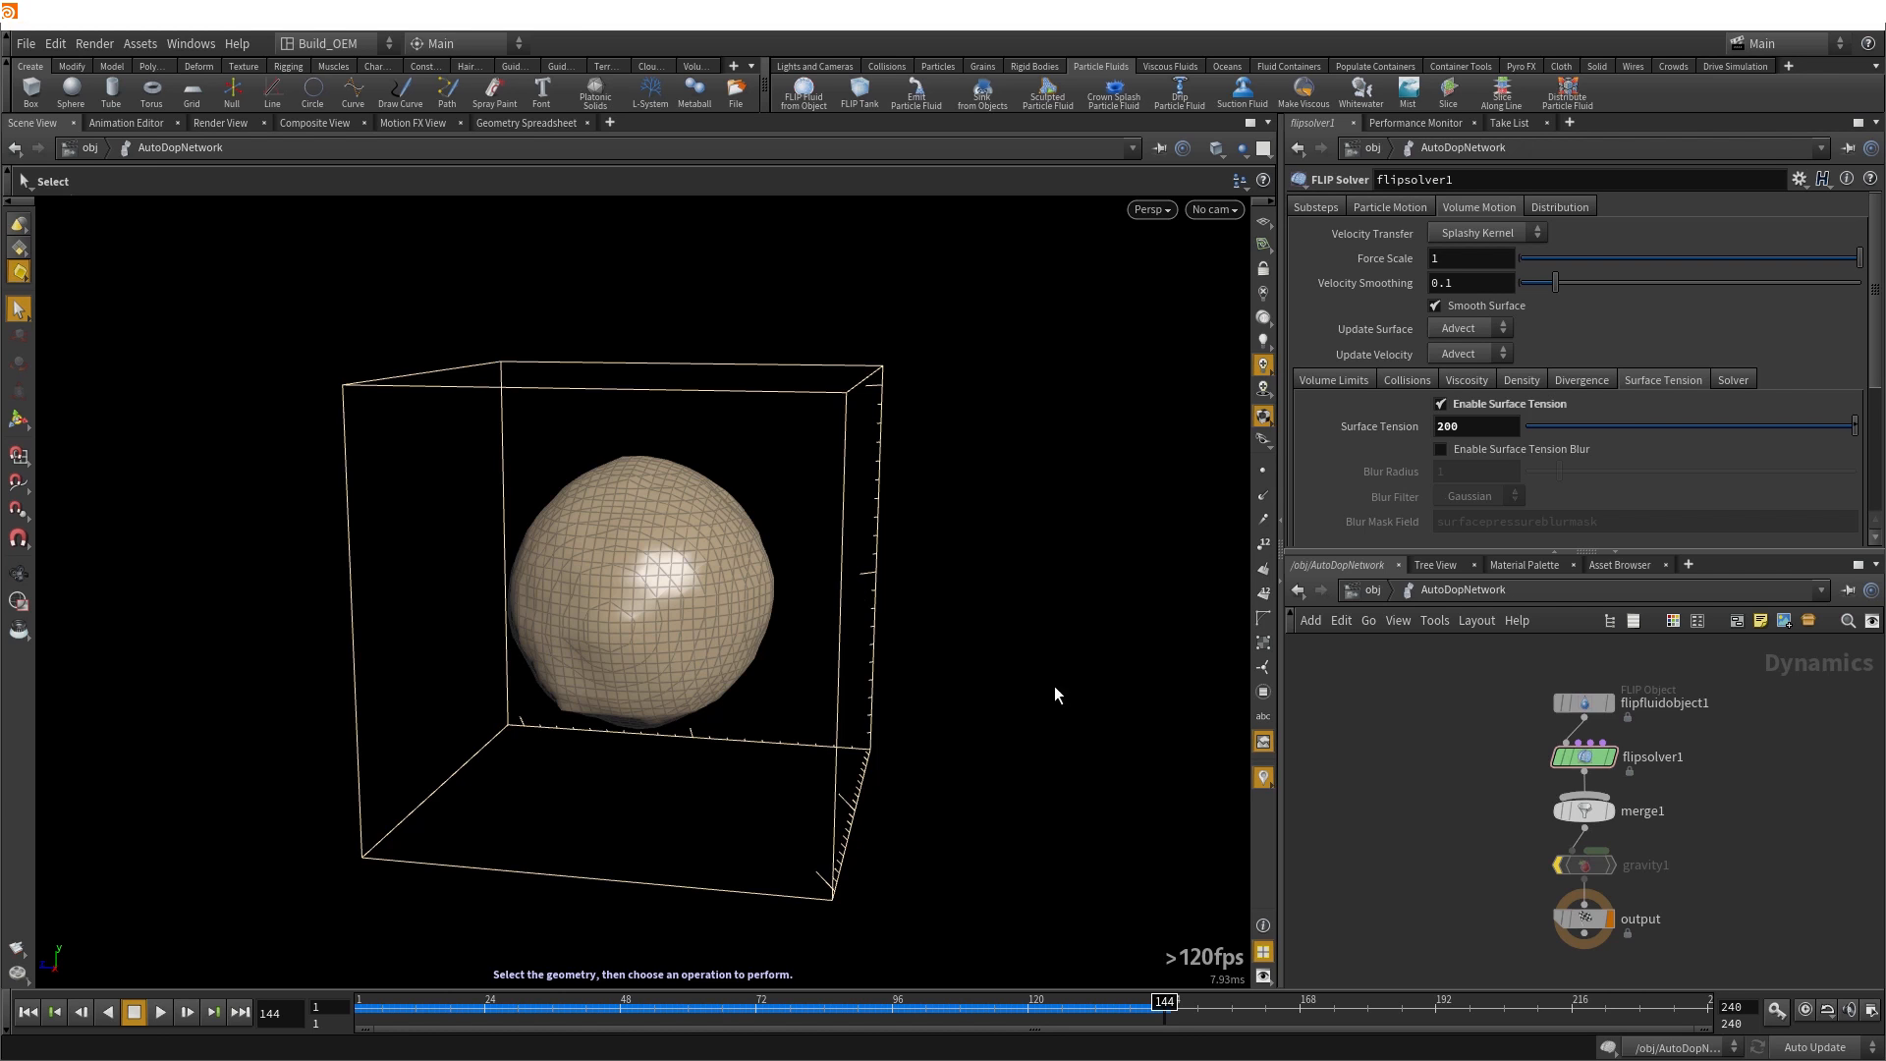
# Leave the current network, open crown_splash.hip, and go inside its AutoDopNetwork
pyautogui.click(1357, 595)
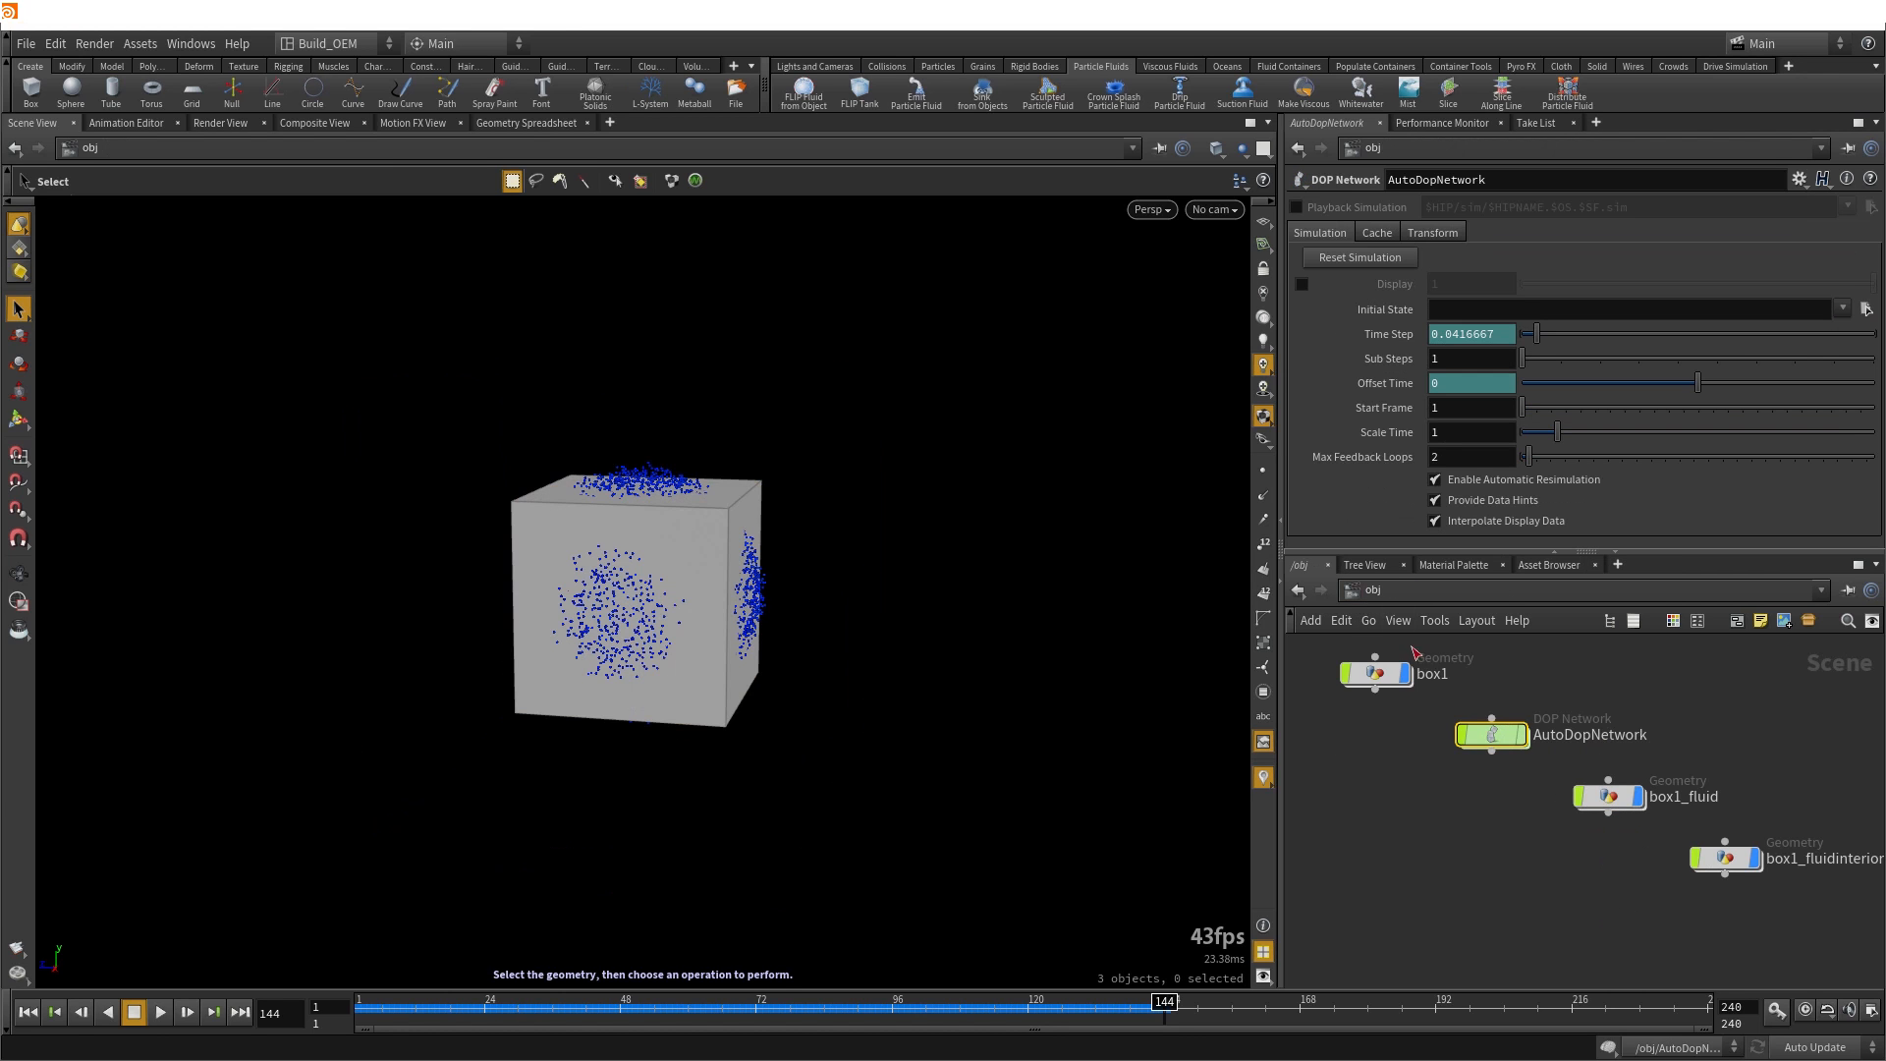
pyautogui.click(26, 44)
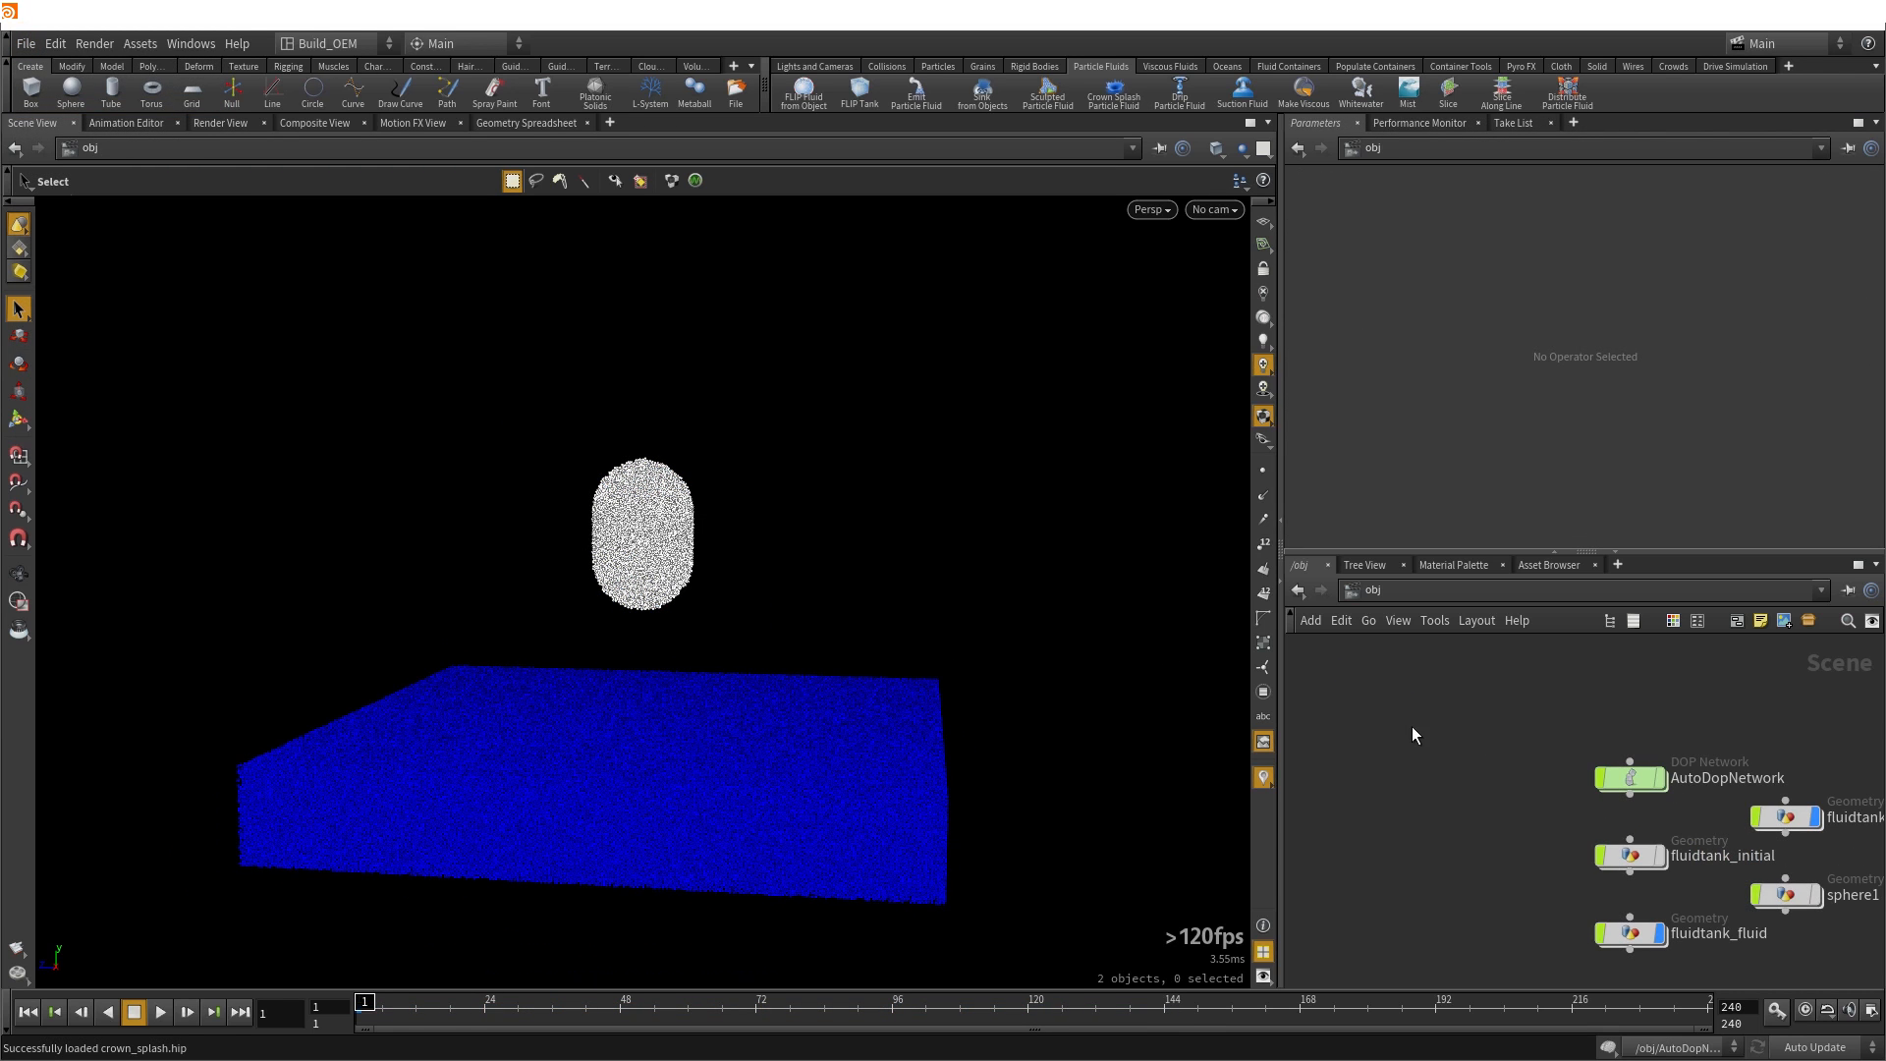
pyautogui.moveTo(1467, 757); pyautogui.dragTo(1262, 727, button='middle')
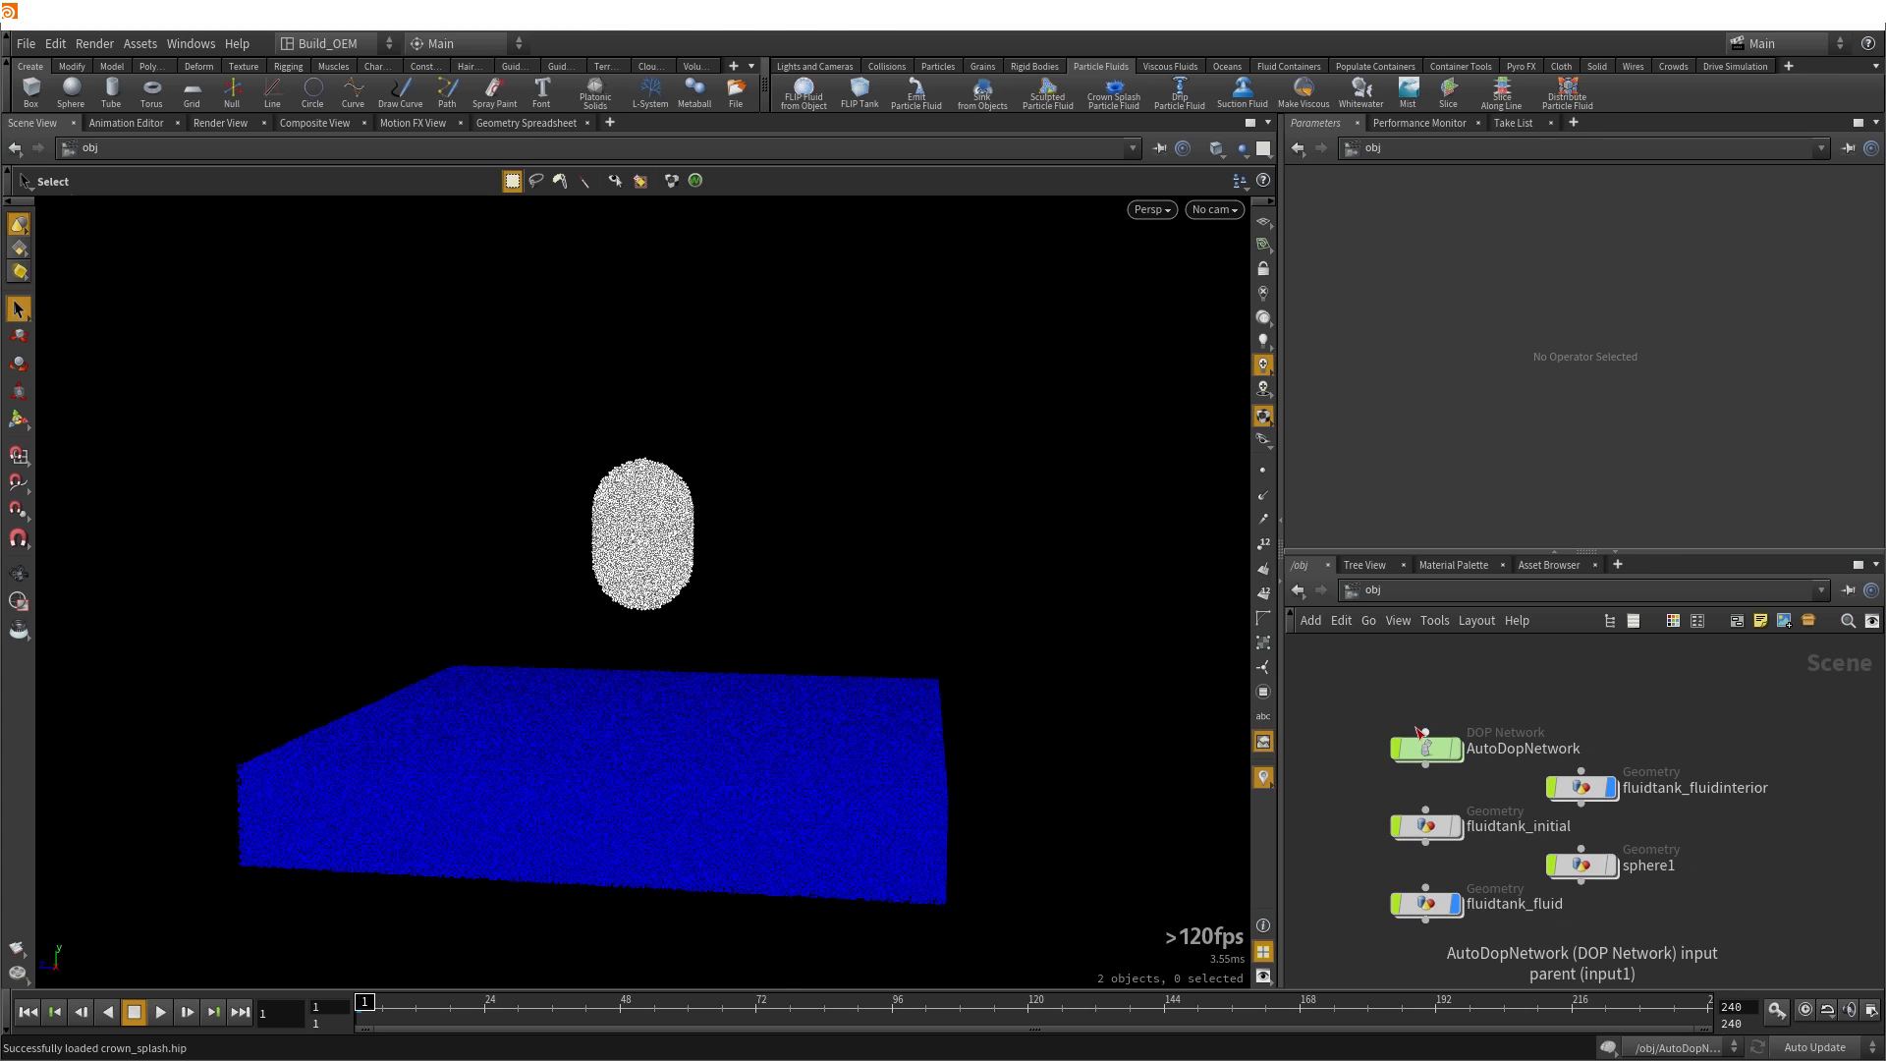
pyautogui.doubleClick(1434, 747)
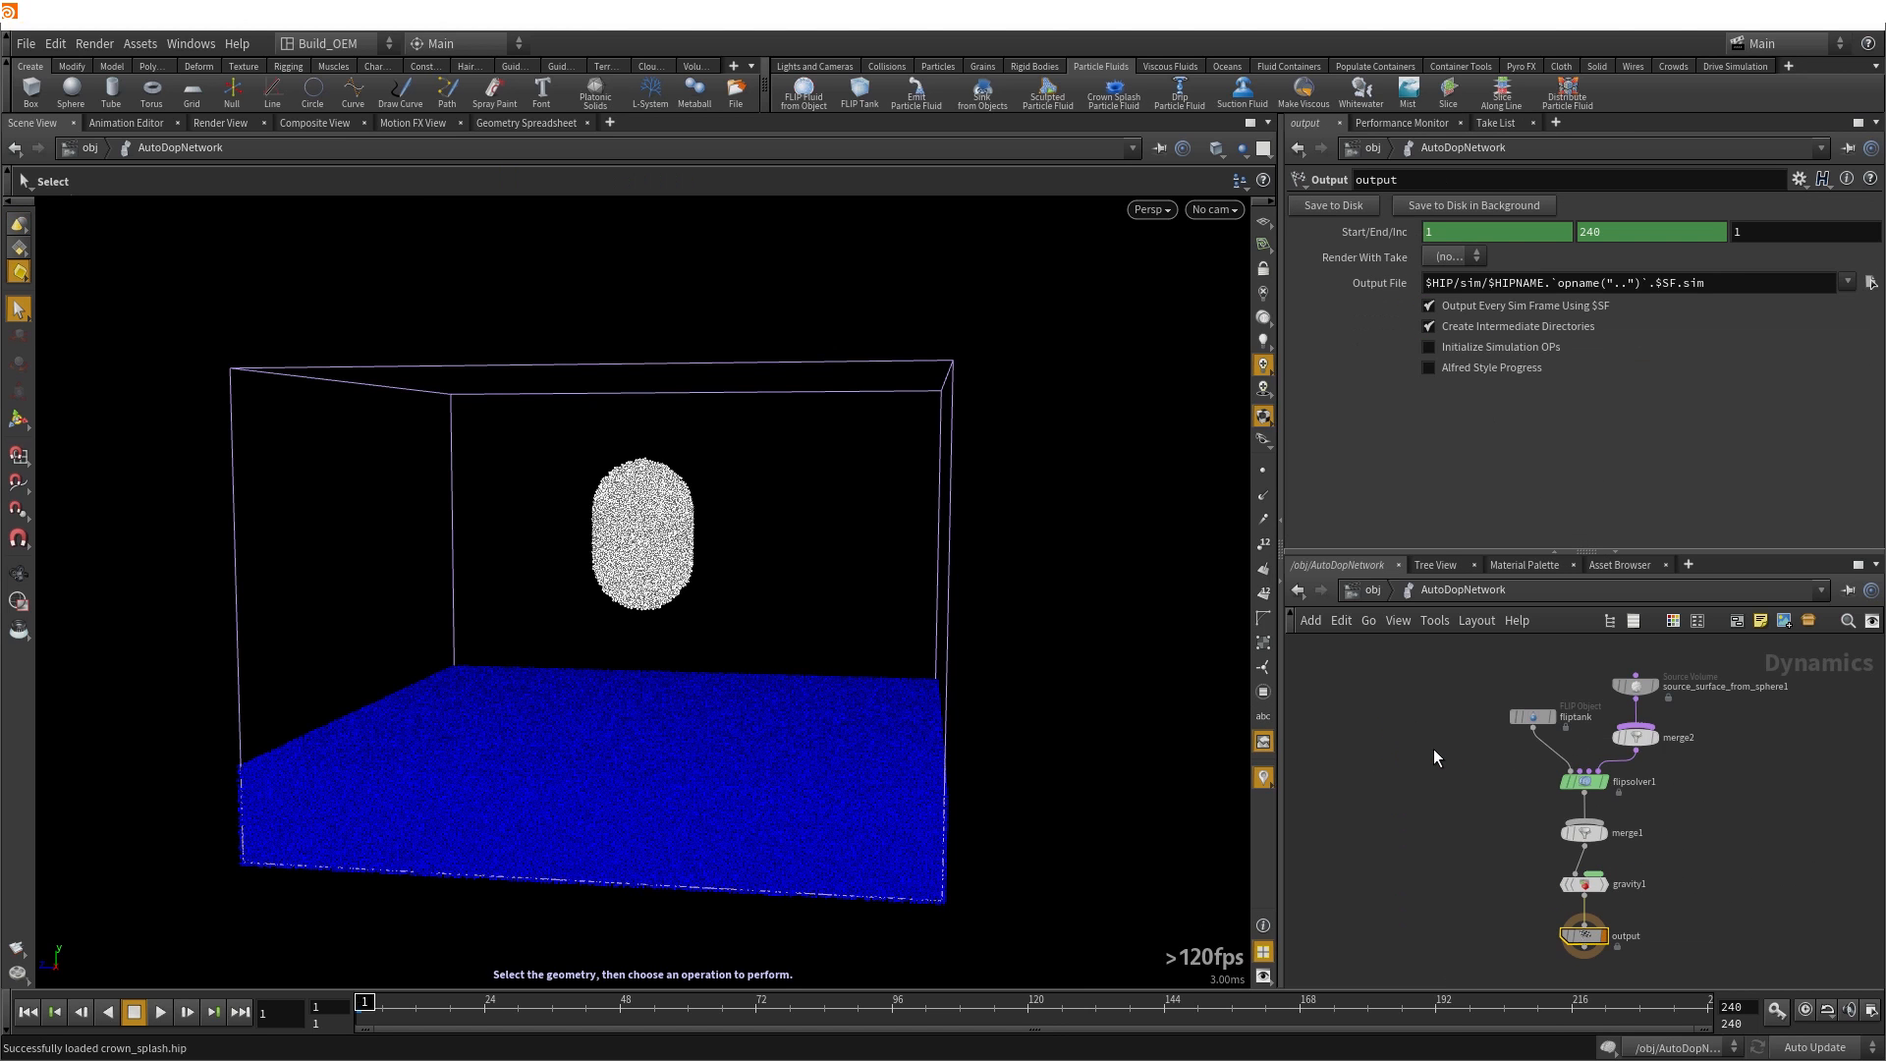
# Choose Swirly Kernel as the Velocity Transfer method in flipsolver1's volume motion settings
pyautogui.click(1584, 782)
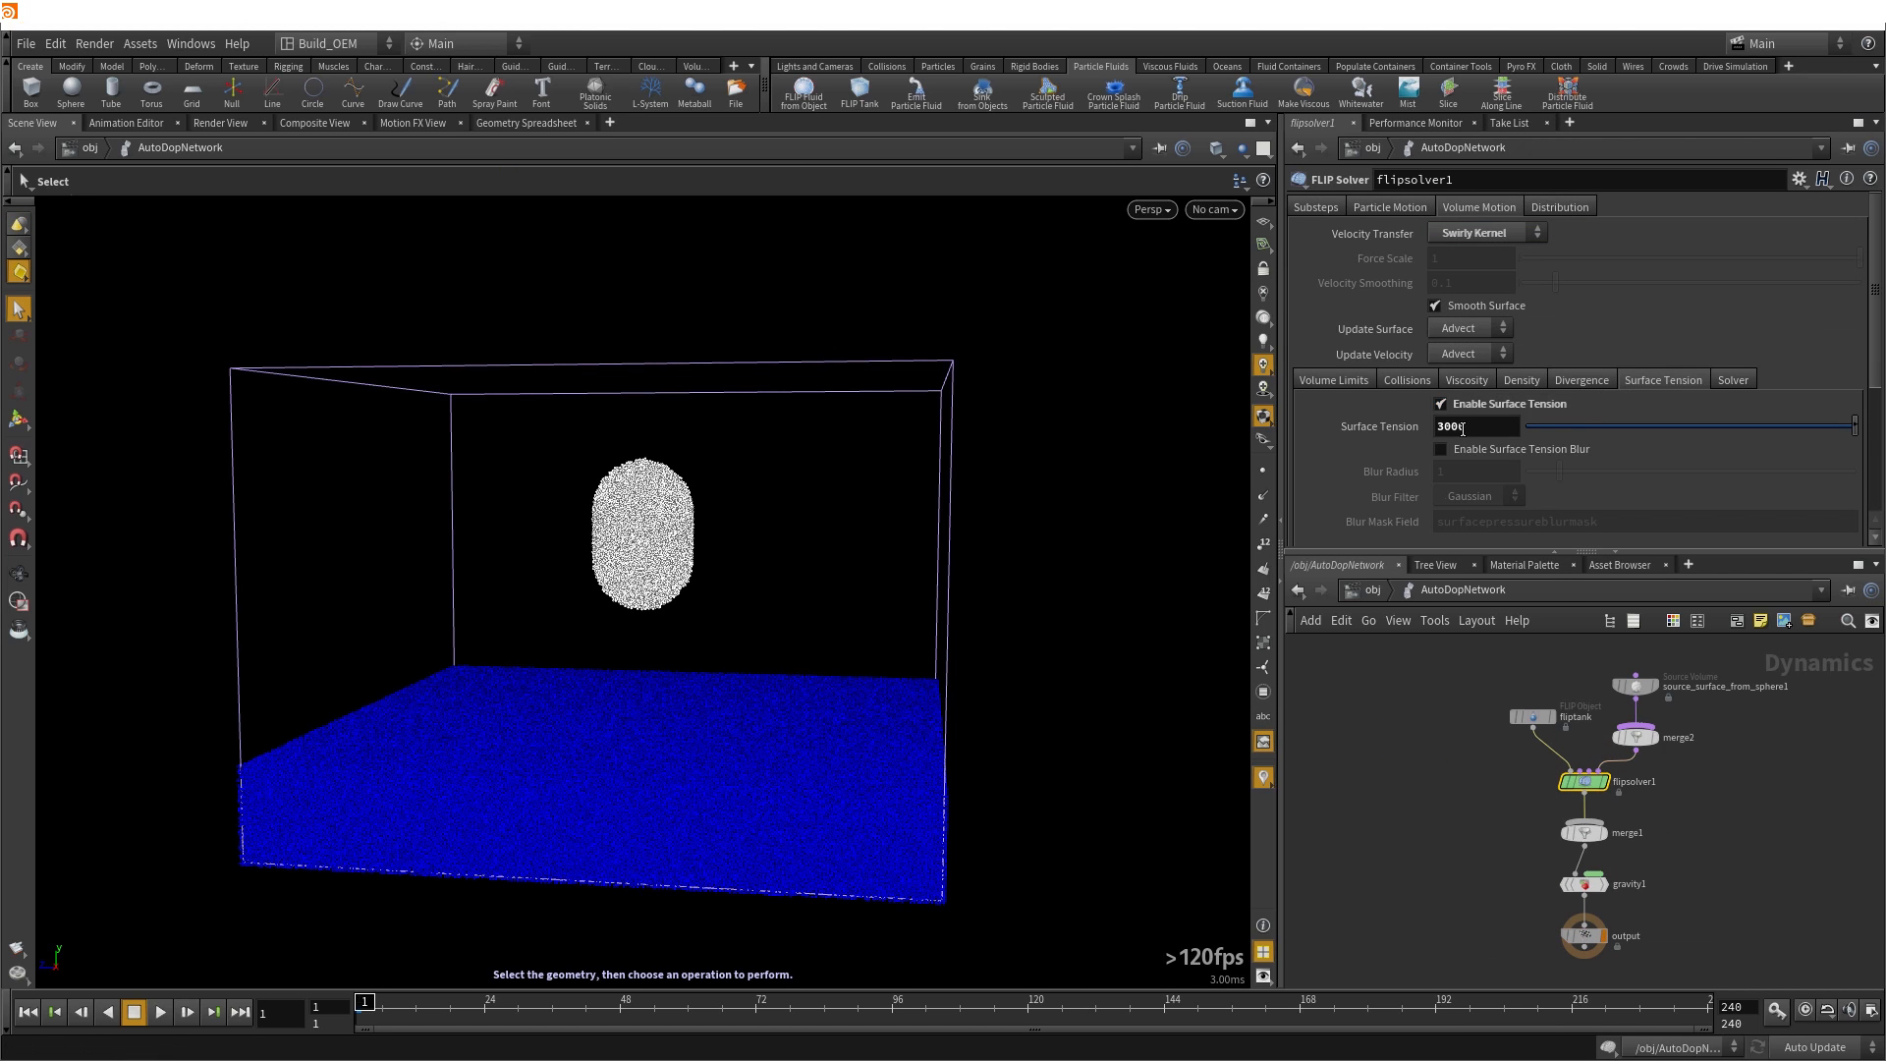
pyautogui.click(1485, 233)
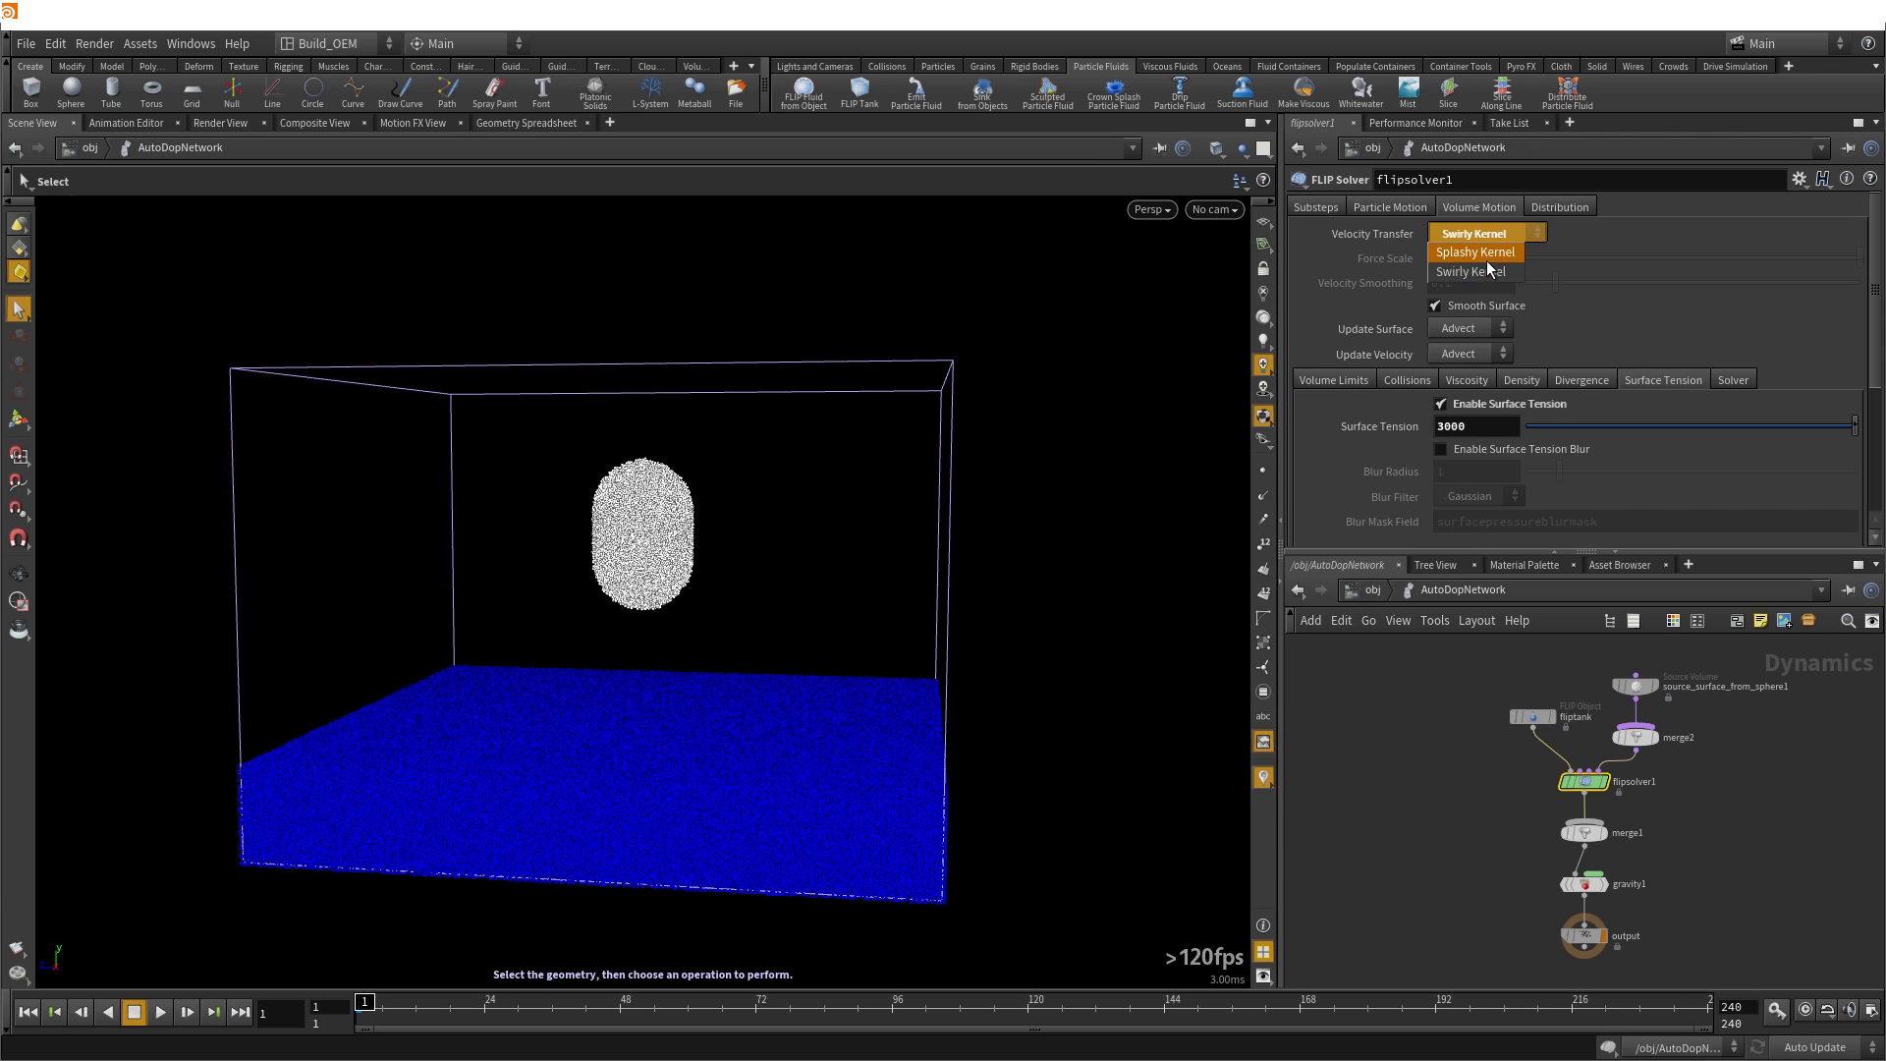
pyautogui.click(1450, 272)
# Set the Grid Scale of the fliptank FLIP object to 2
pyautogui.click(1543, 715)
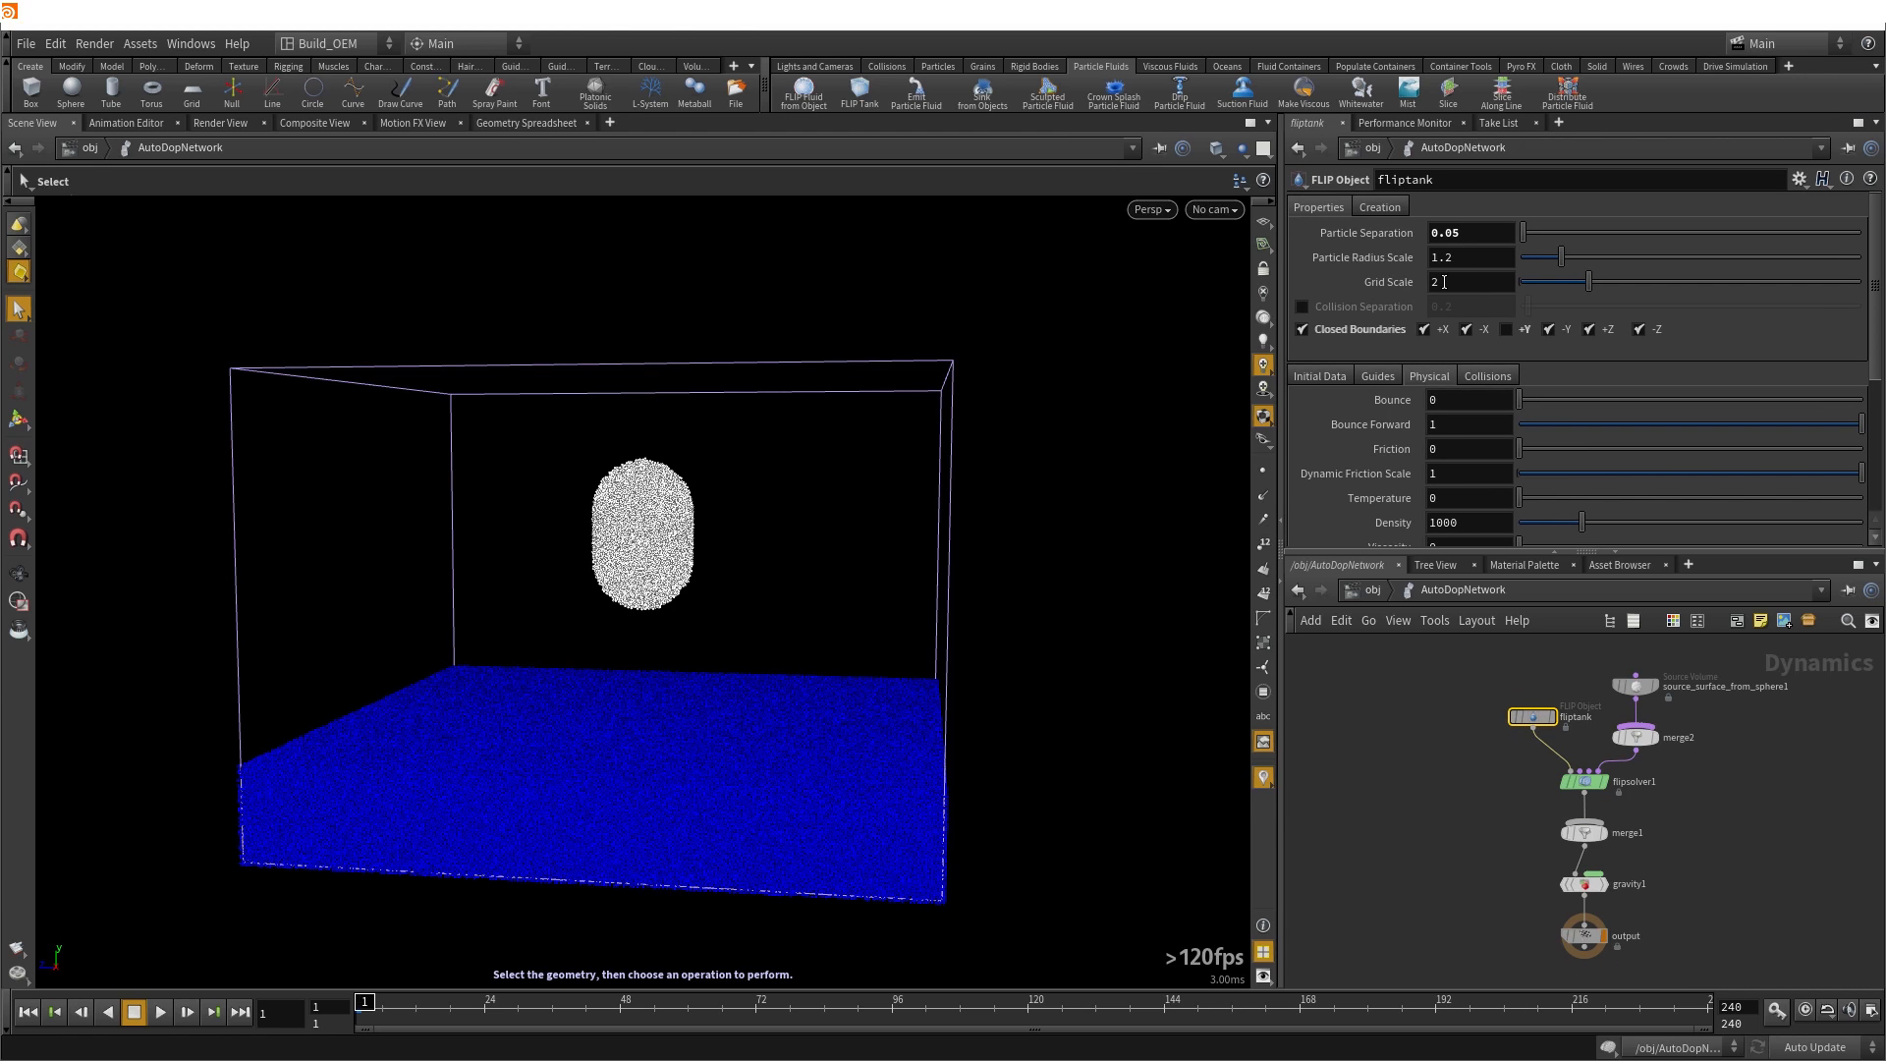
pyautogui.write('2')
pyautogui.press('Return')
# Show flipsolver1's substep settings, then play the crown splash simulation and stop it at frame 14
pyautogui.moveTo(1593, 781)
pyautogui.click(1587, 780)
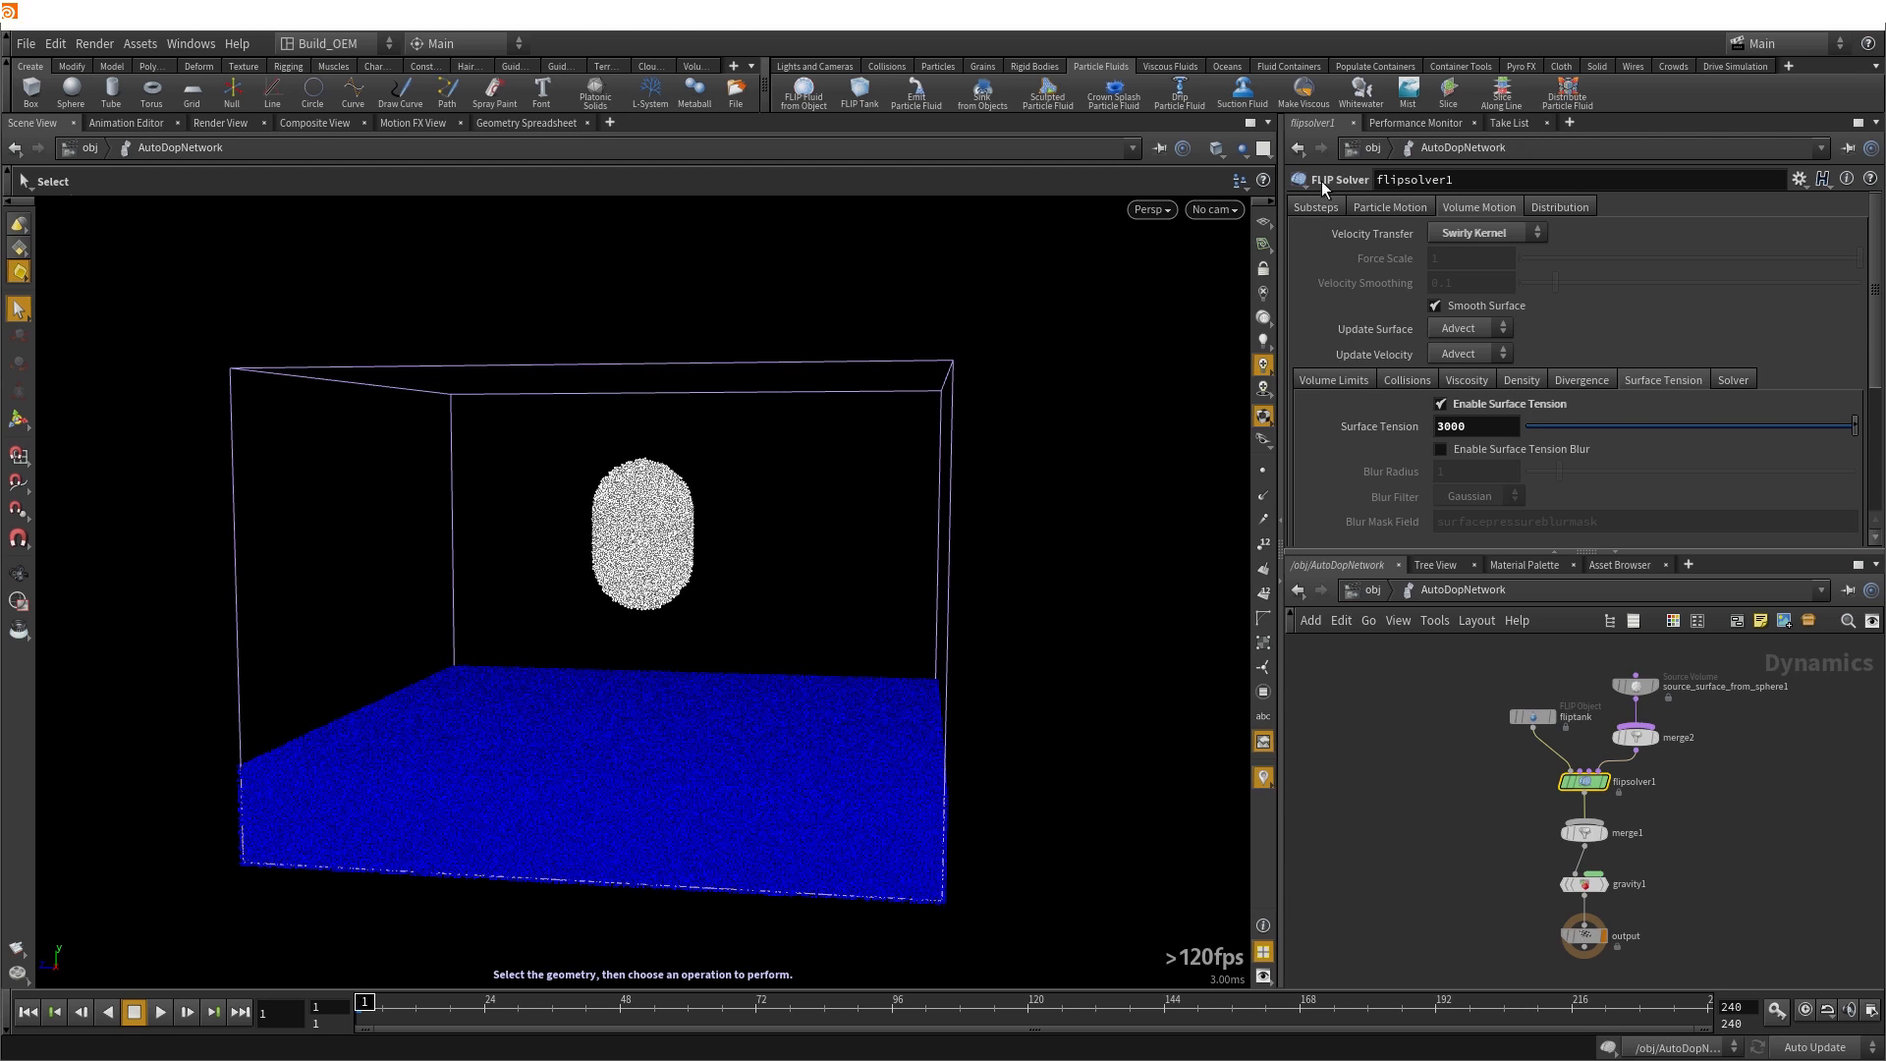
pyautogui.click(1313, 207)
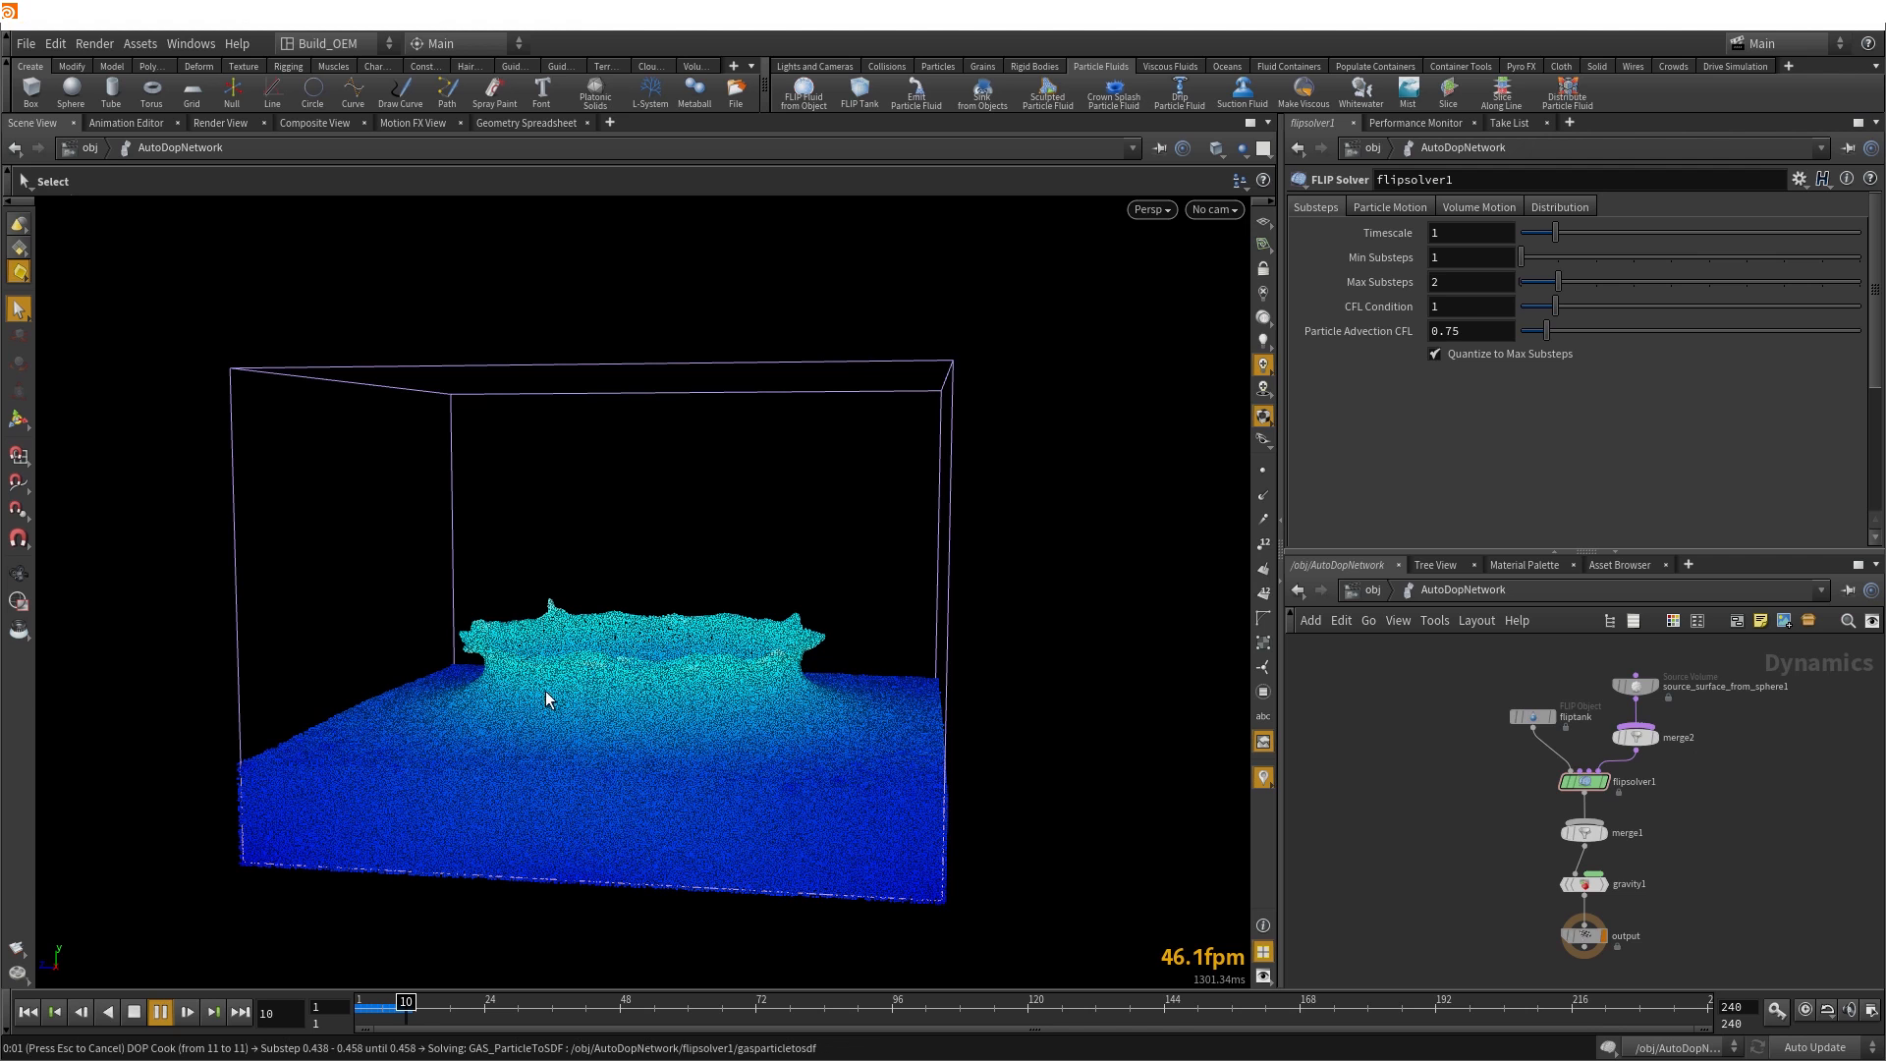
pyautogui.click(134, 1011)
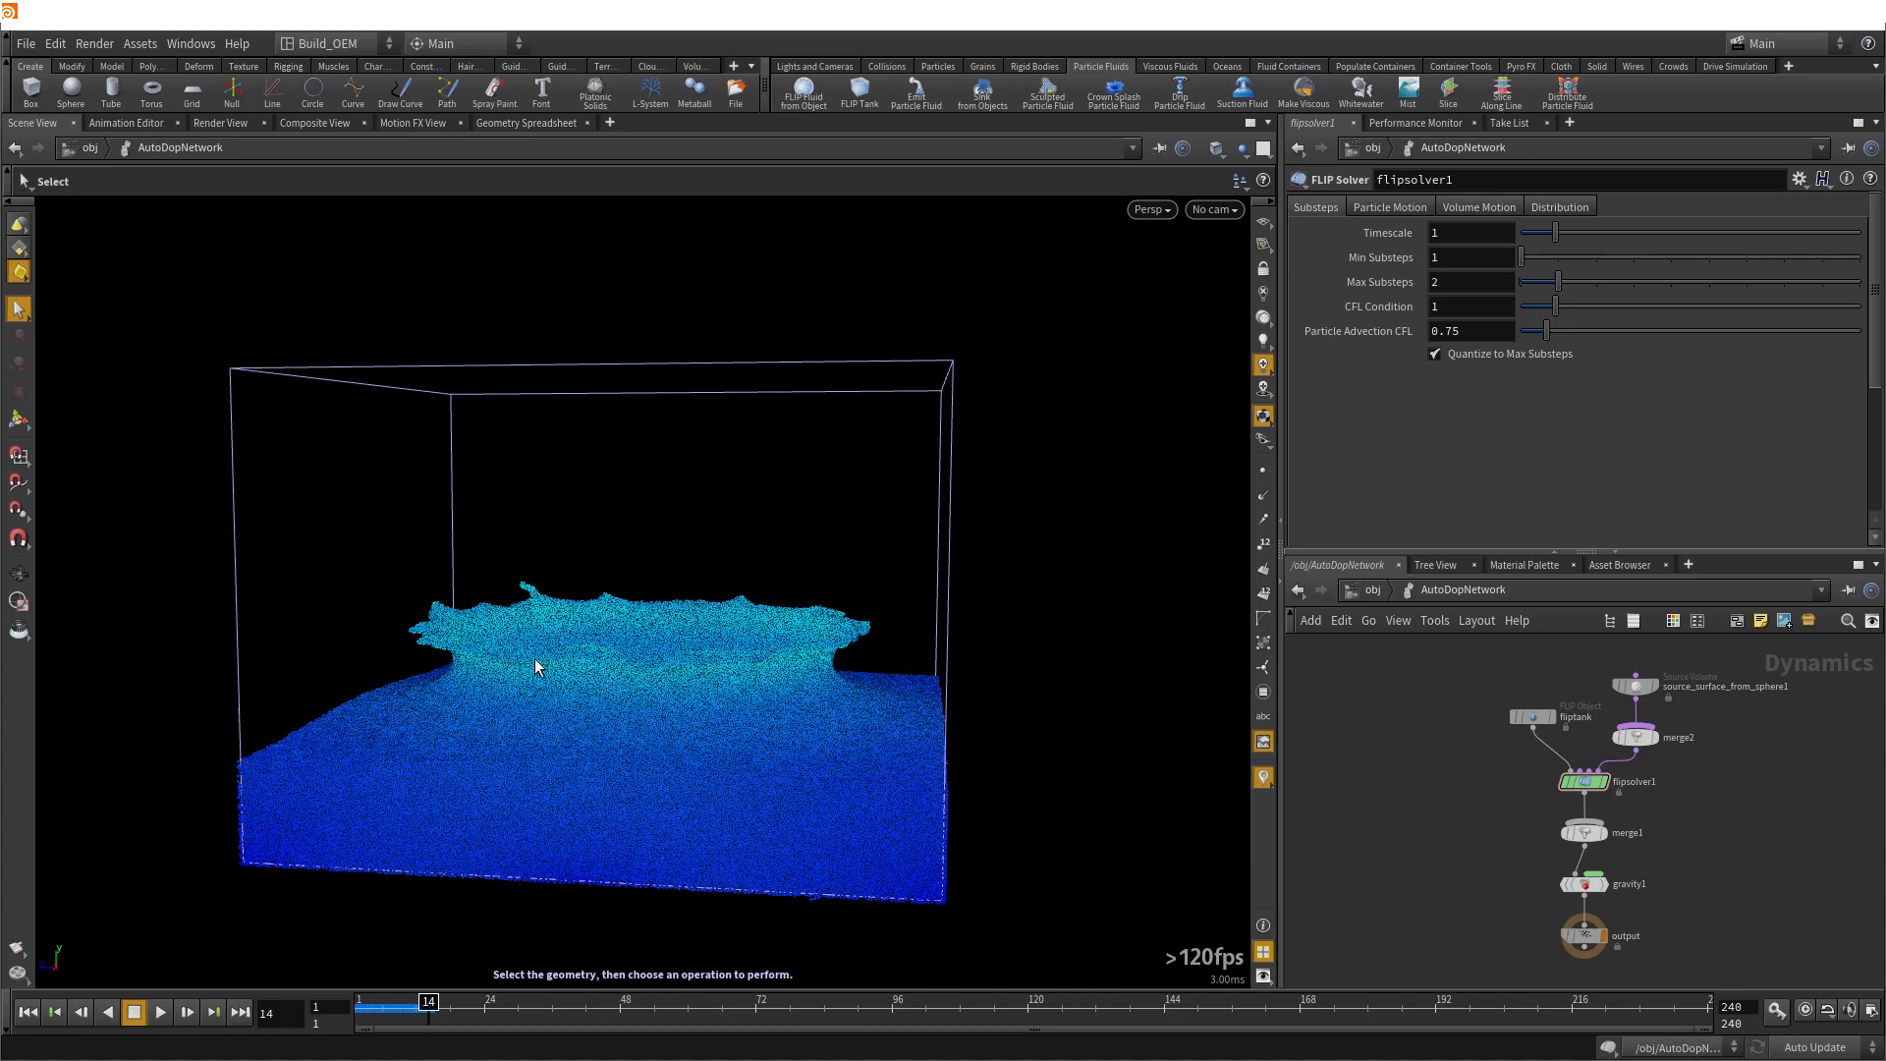
# Examine the crown splash at frame 14 from above, from the side at close range, and from the front
pyautogui.press('Escape')
pyautogui.moveTo(750, 757); pyautogui.dragTo(855, 896)
pyautogui.press('s')
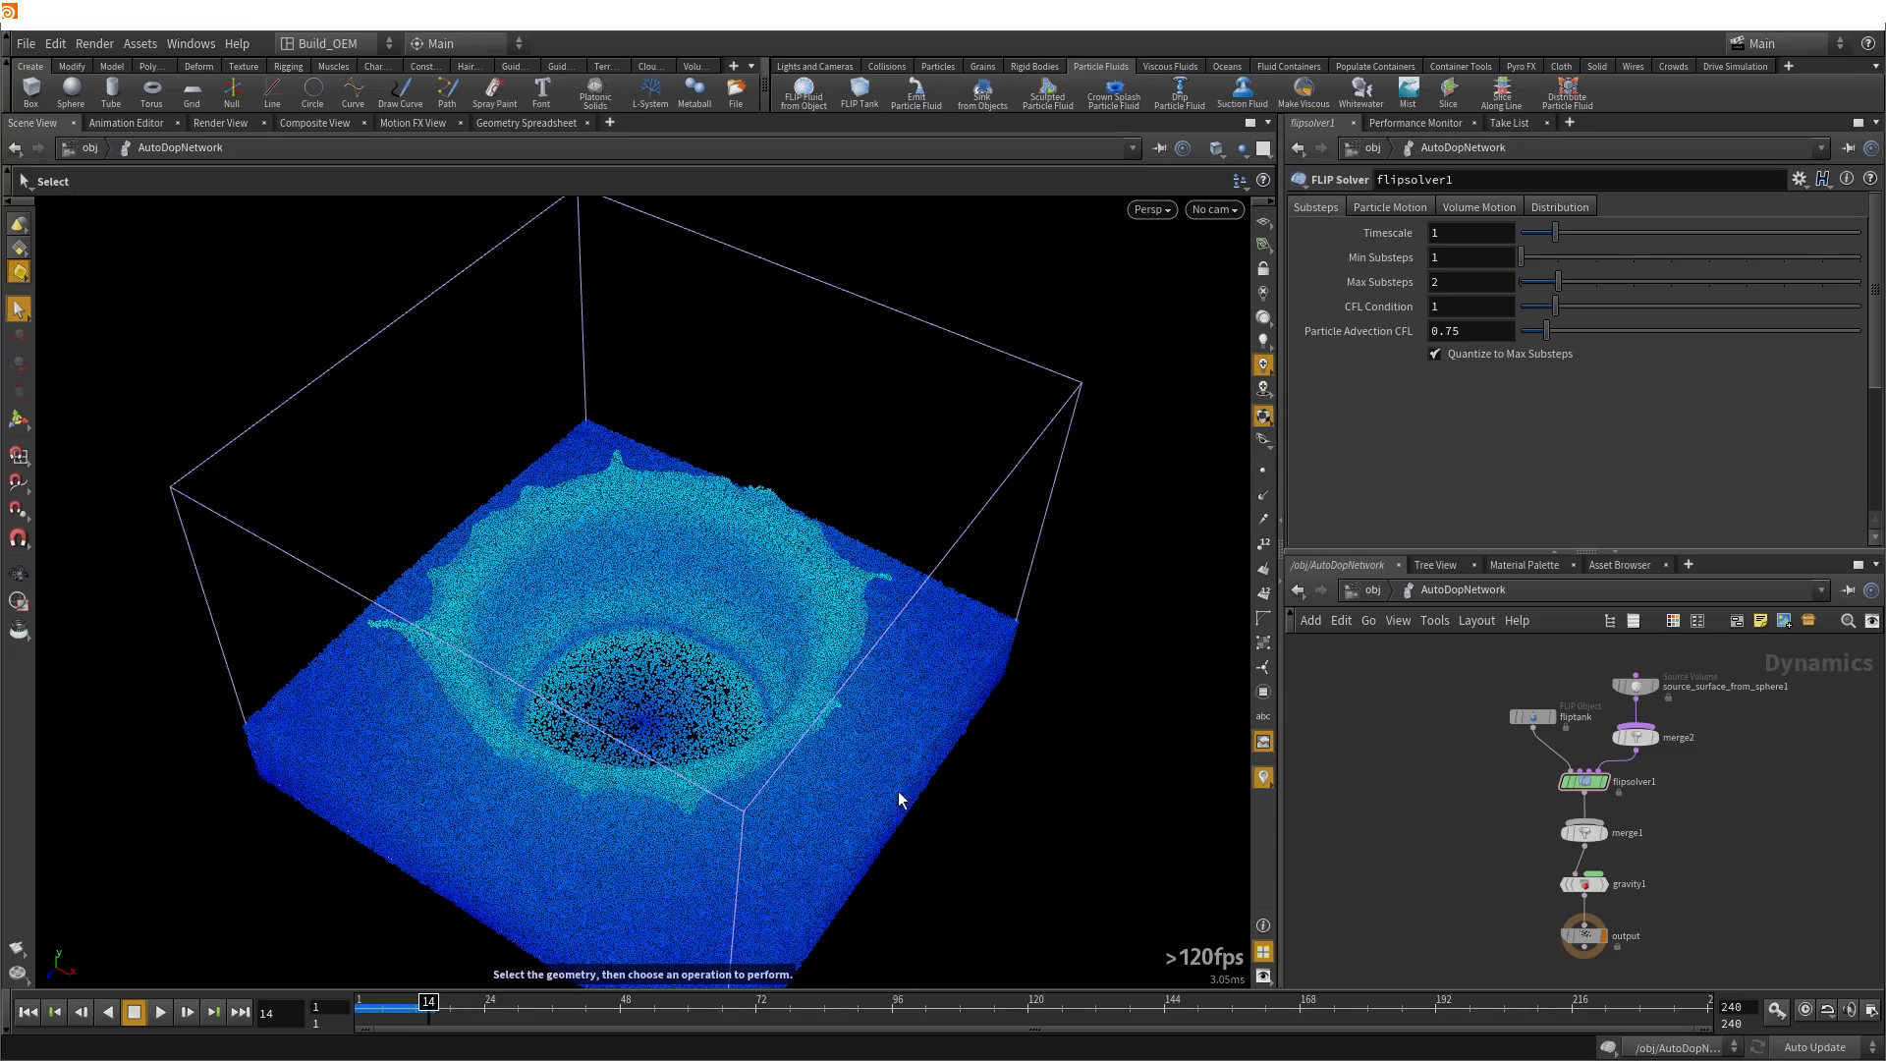
pyautogui.press('Escape')
pyautogui.moveTo(900, 779); pyautogui.dragTo(787, 716)
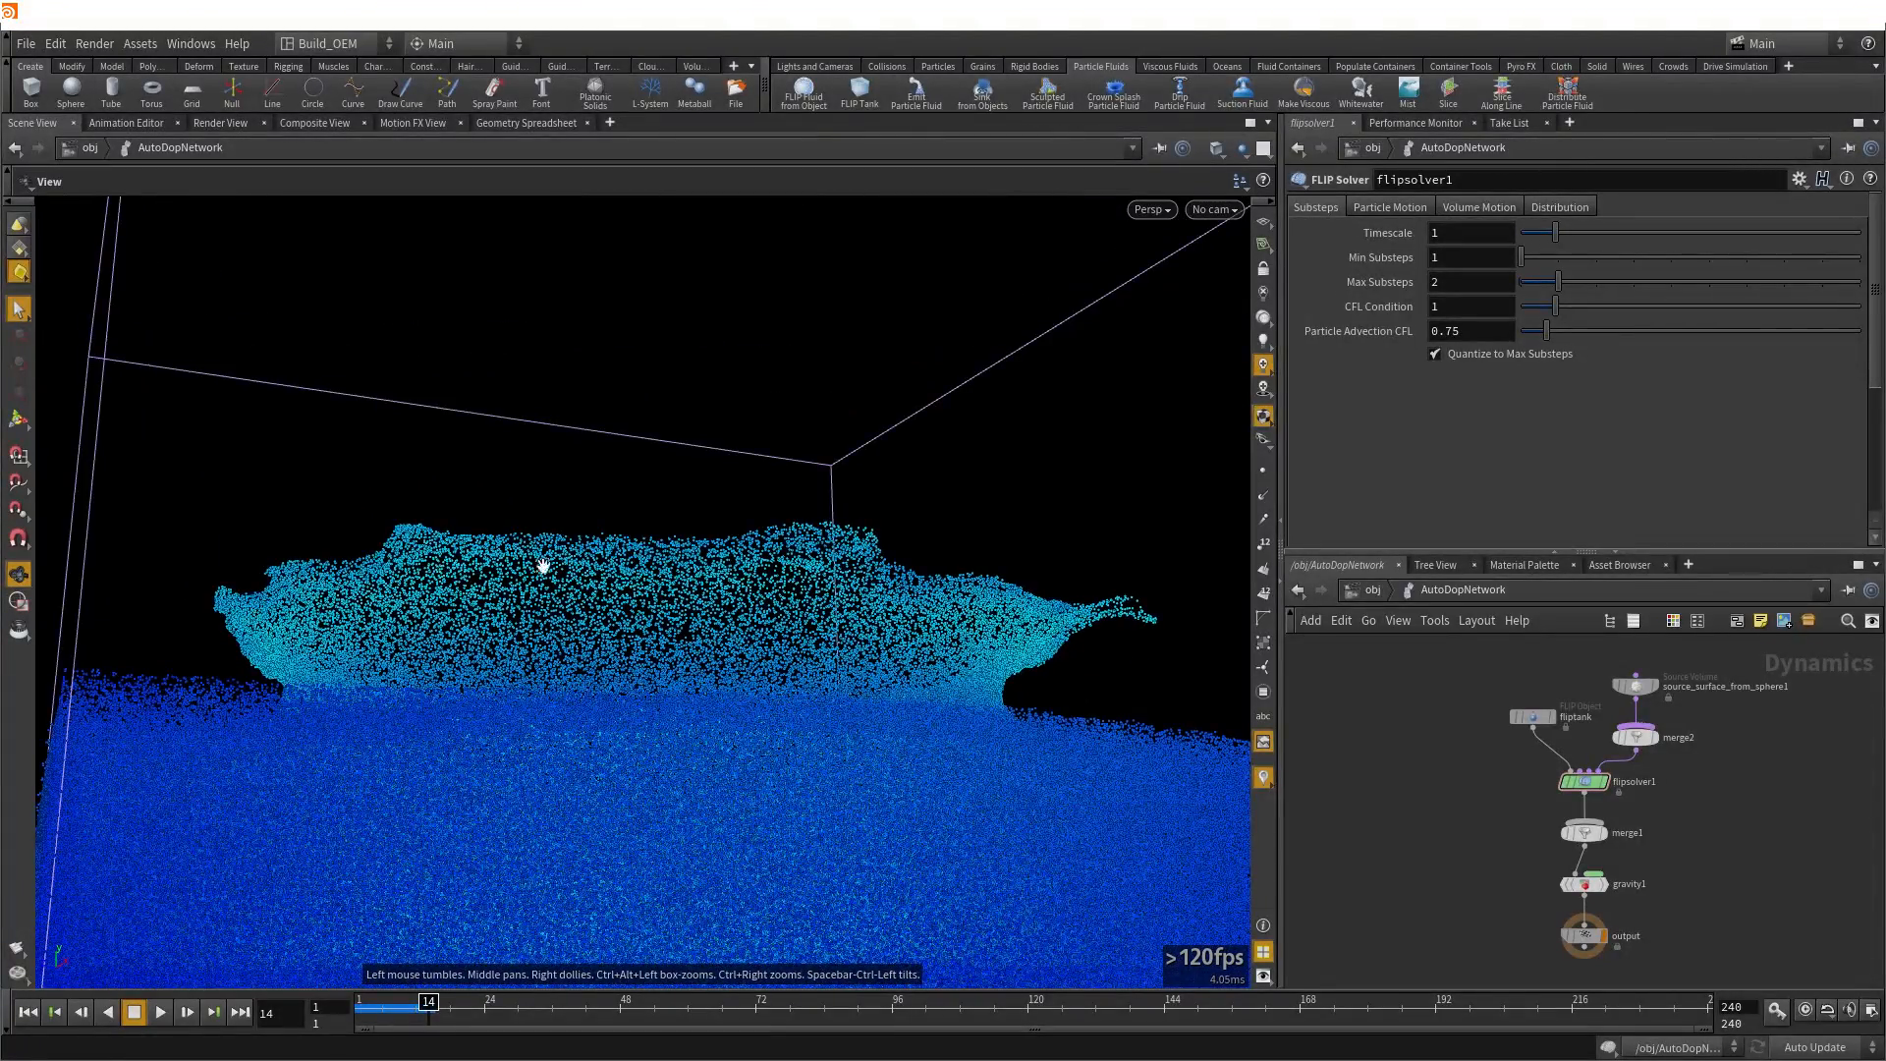
pyautogui.moveTo(1052, 603); pyautogui.dragTo(782, 770)
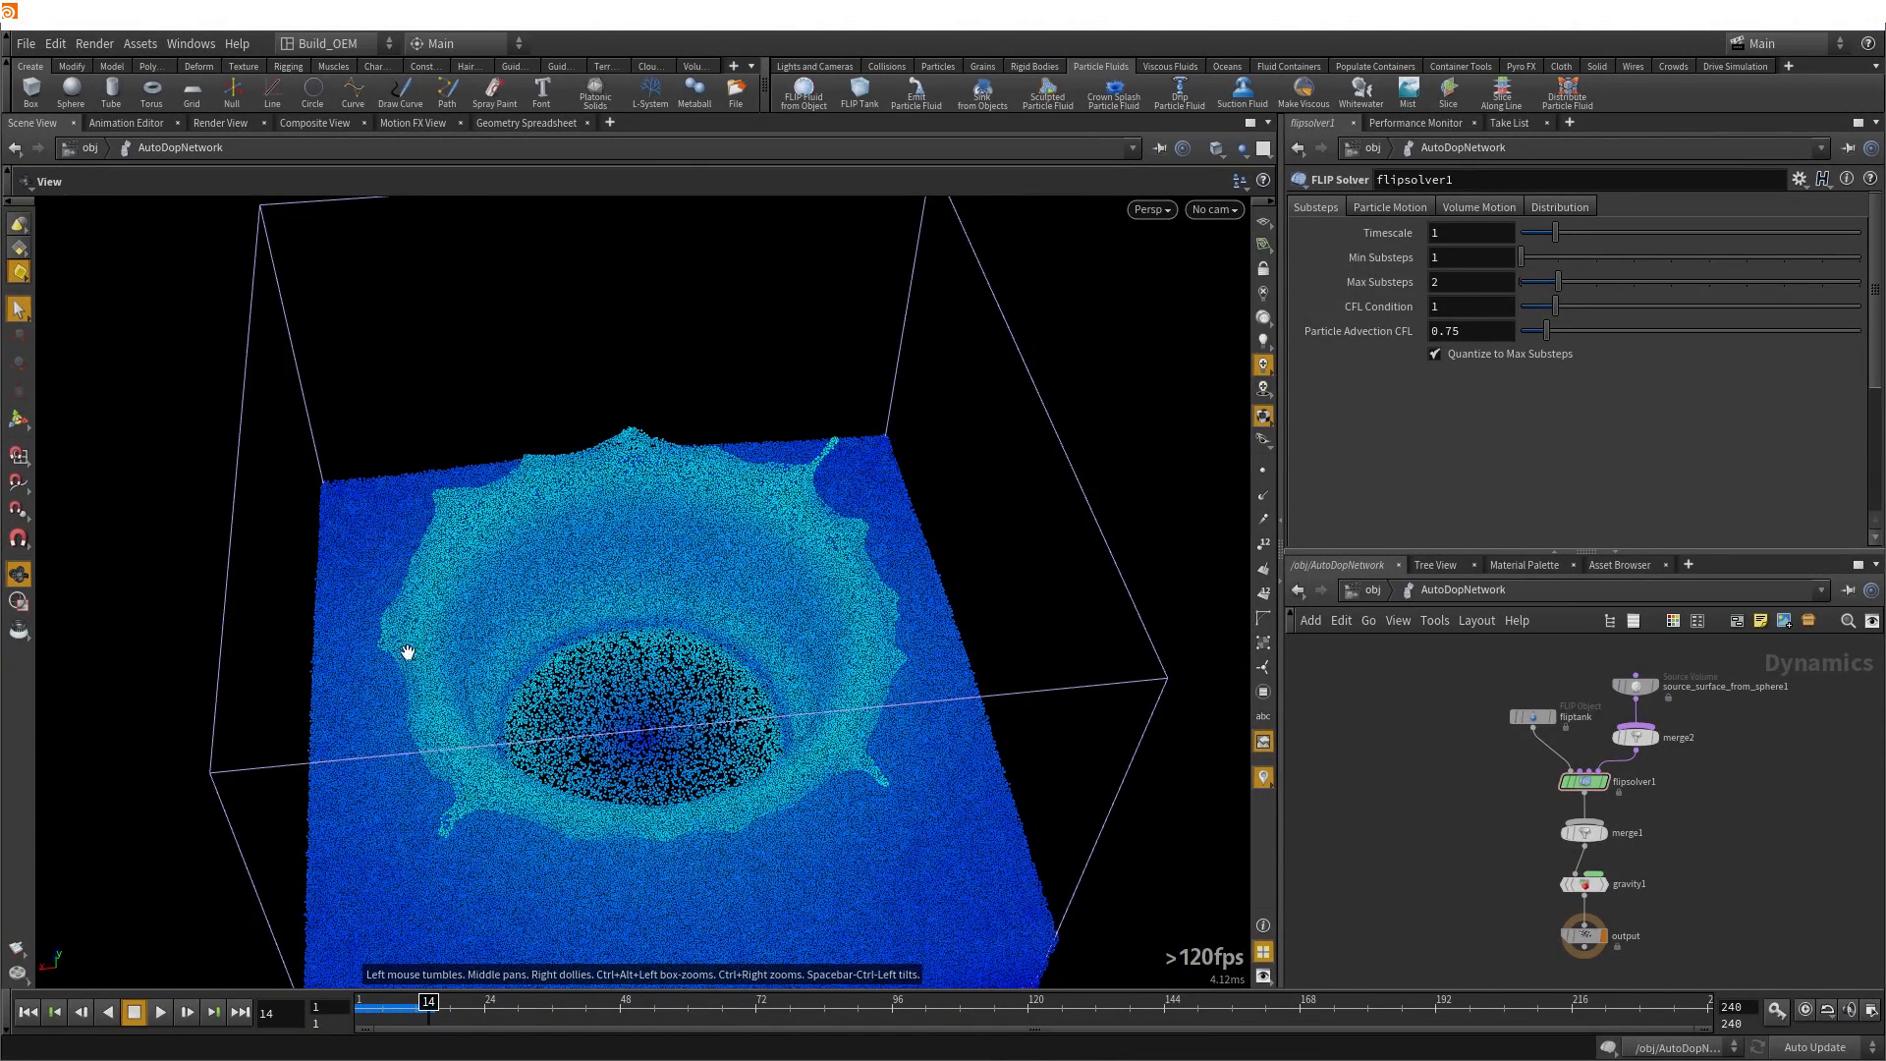
pyautogui.moveTo(408, 652); pyautogui.dragTo(939, 661)
pyautogui.moveTo(667, 663); pyautogui.dragTo(629, 732)
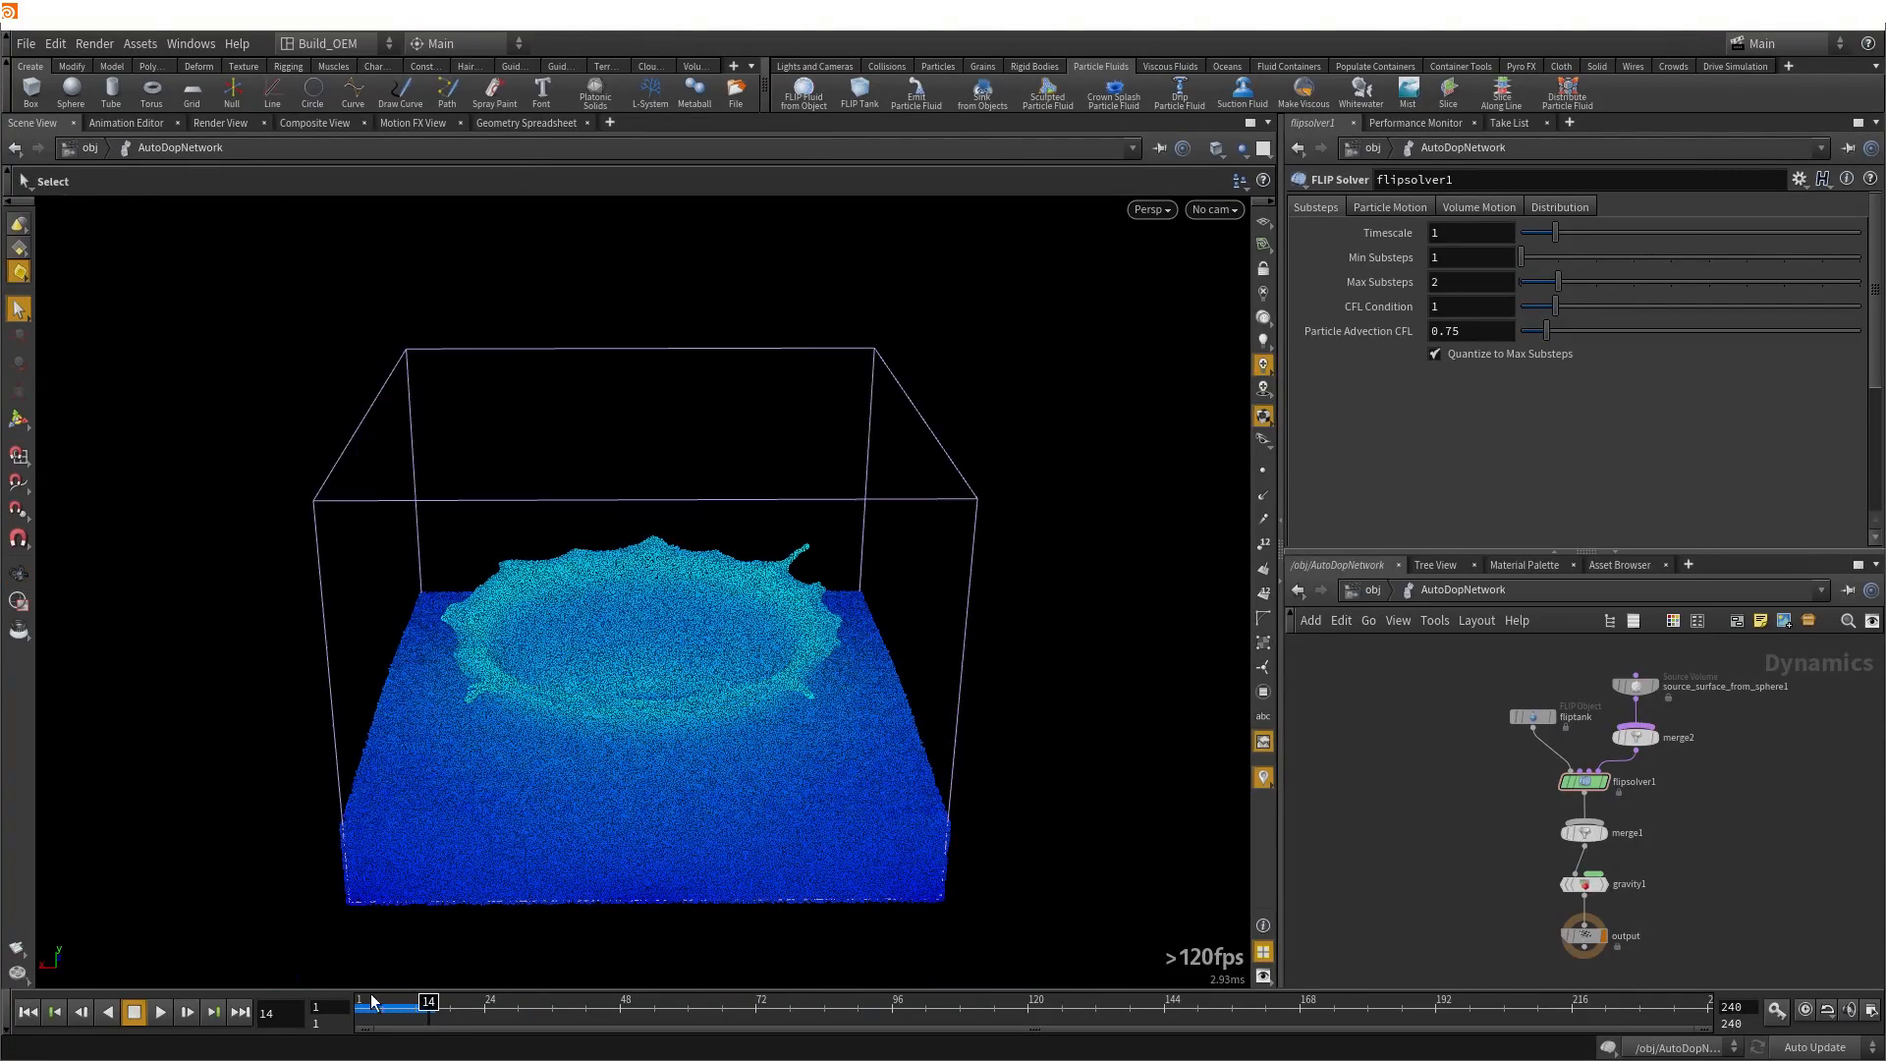
# Continue the crown splash simulation to frame 21, stop it, and inspect the crown from another angle
pyautogui.click(160, 1012)
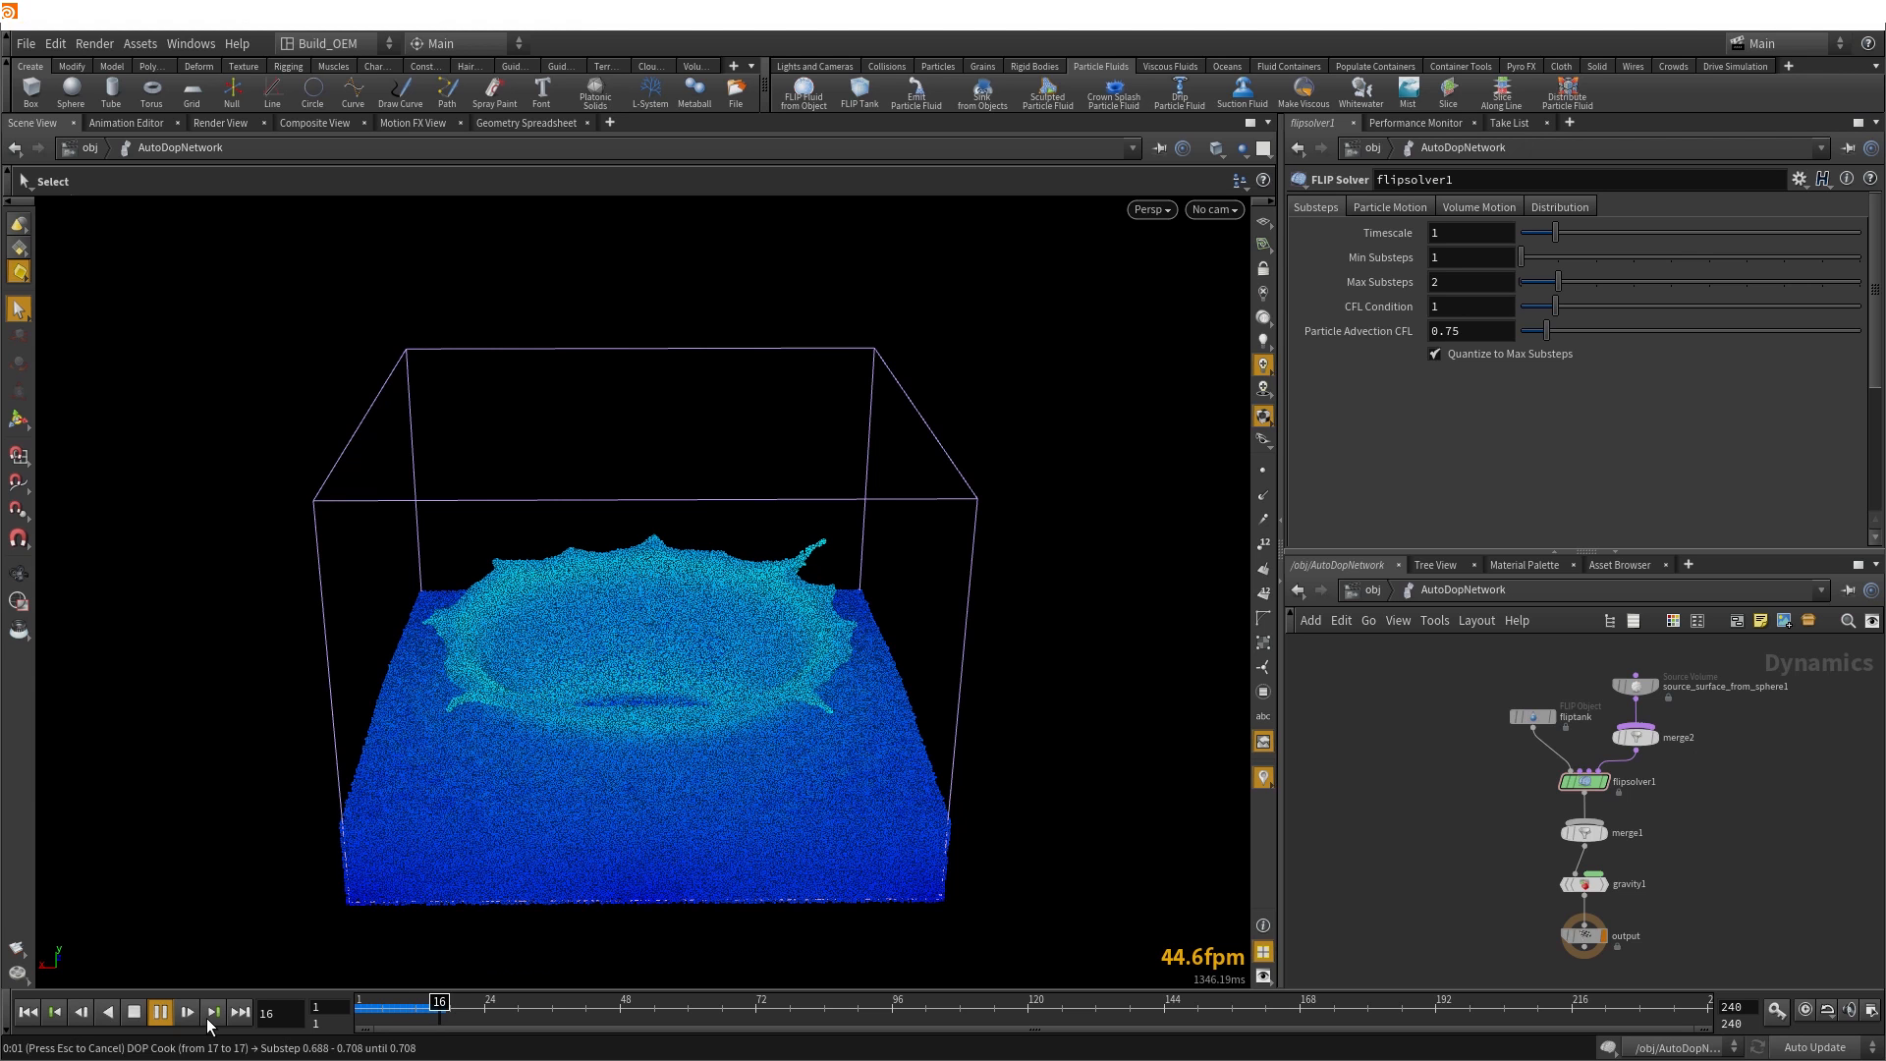
pyautogui.click(137, 1014)
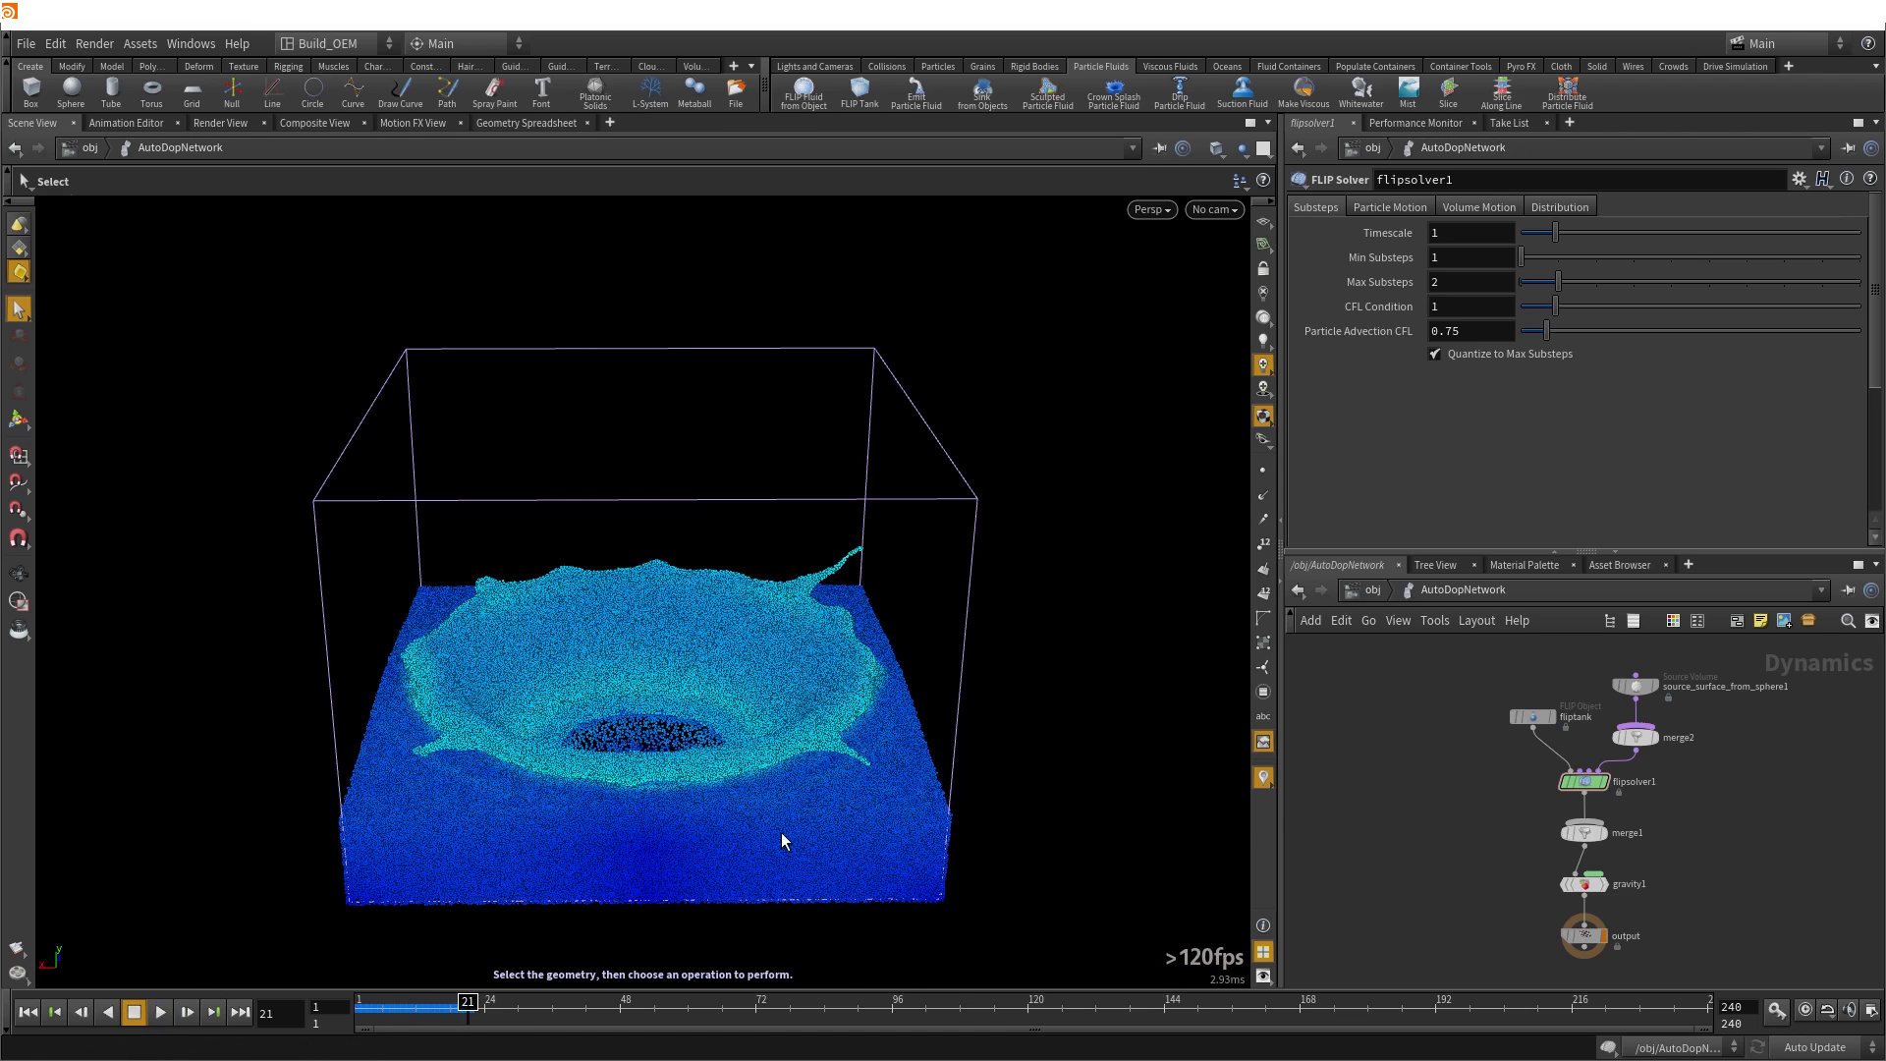
pyautogui.press('Escape')
pyautogui.moveTo(669, 795); pyautogui.dragTo(749, 825)
pyautogui.scroll(-3, 699, 736)
pyautogui.press('s')
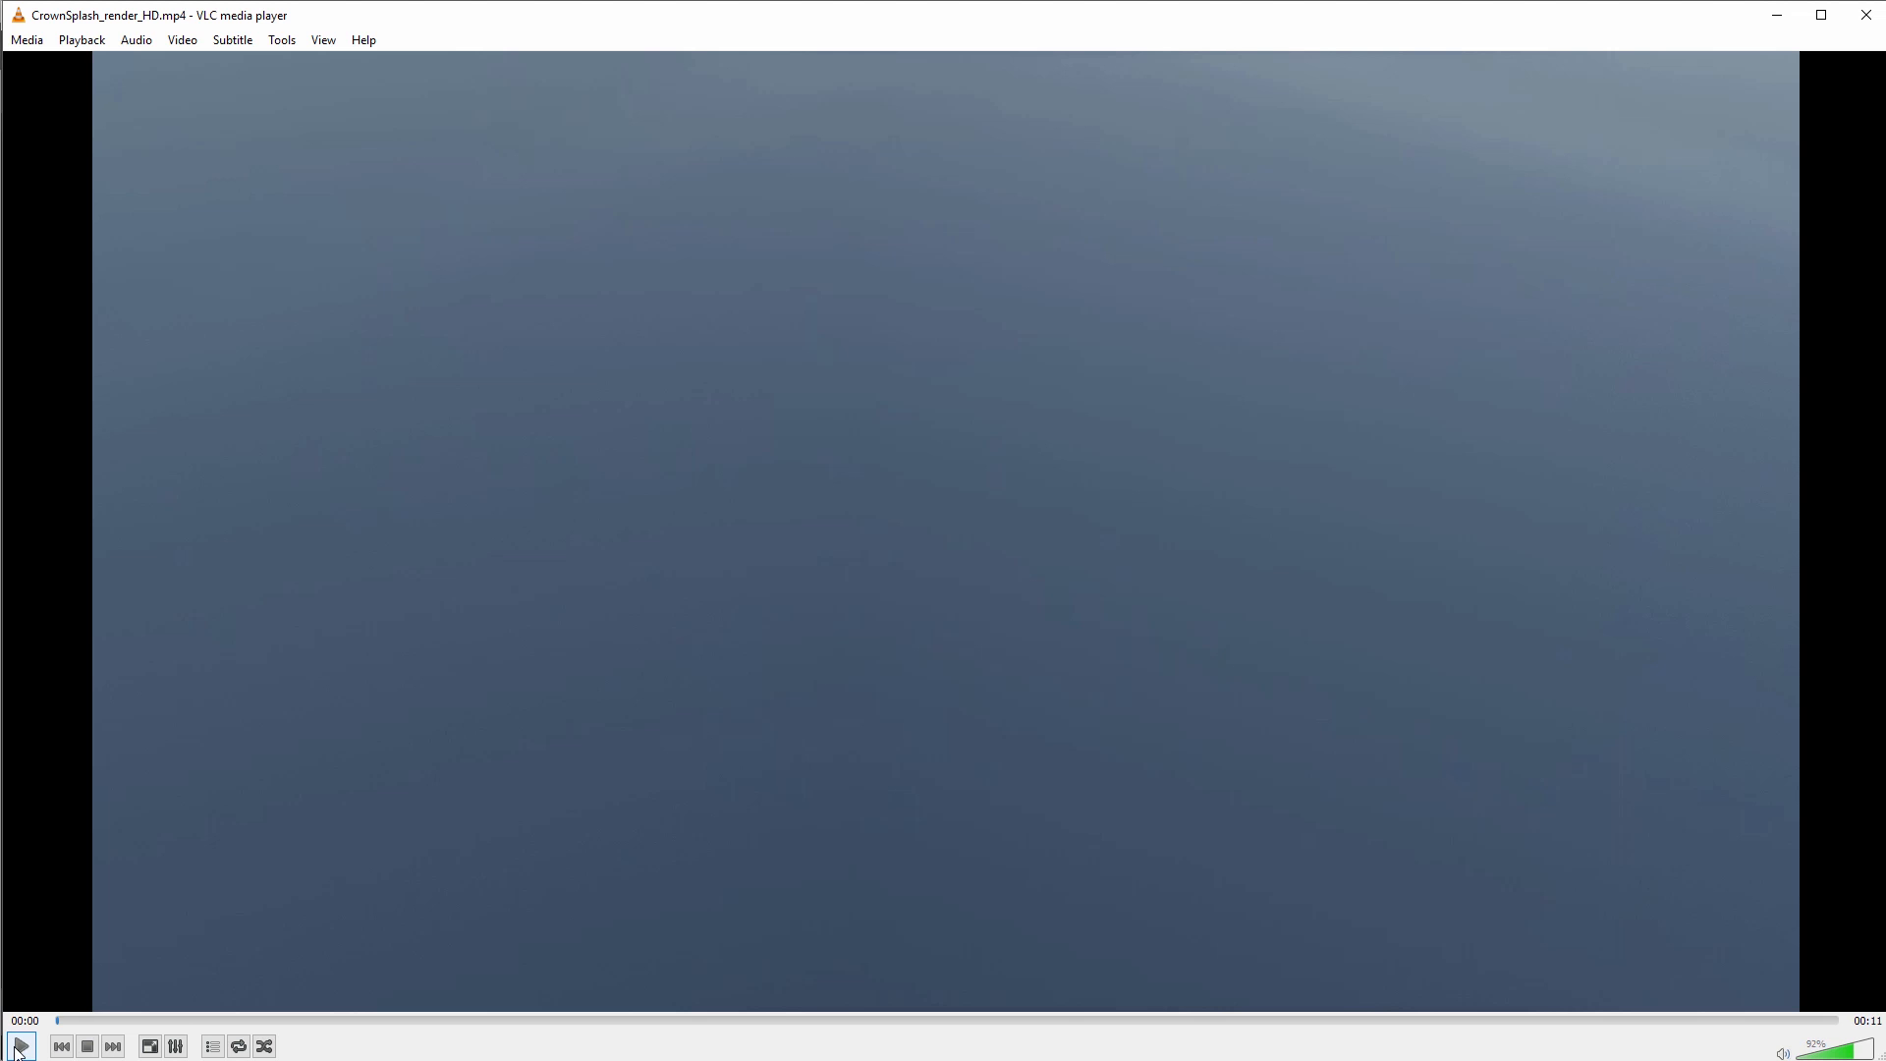
# Play the CrownSplash_render_HD.mp4 render from the start, pausing to examine the impact, crown, droplets and central jet
pyautogui.click(19, 1047)
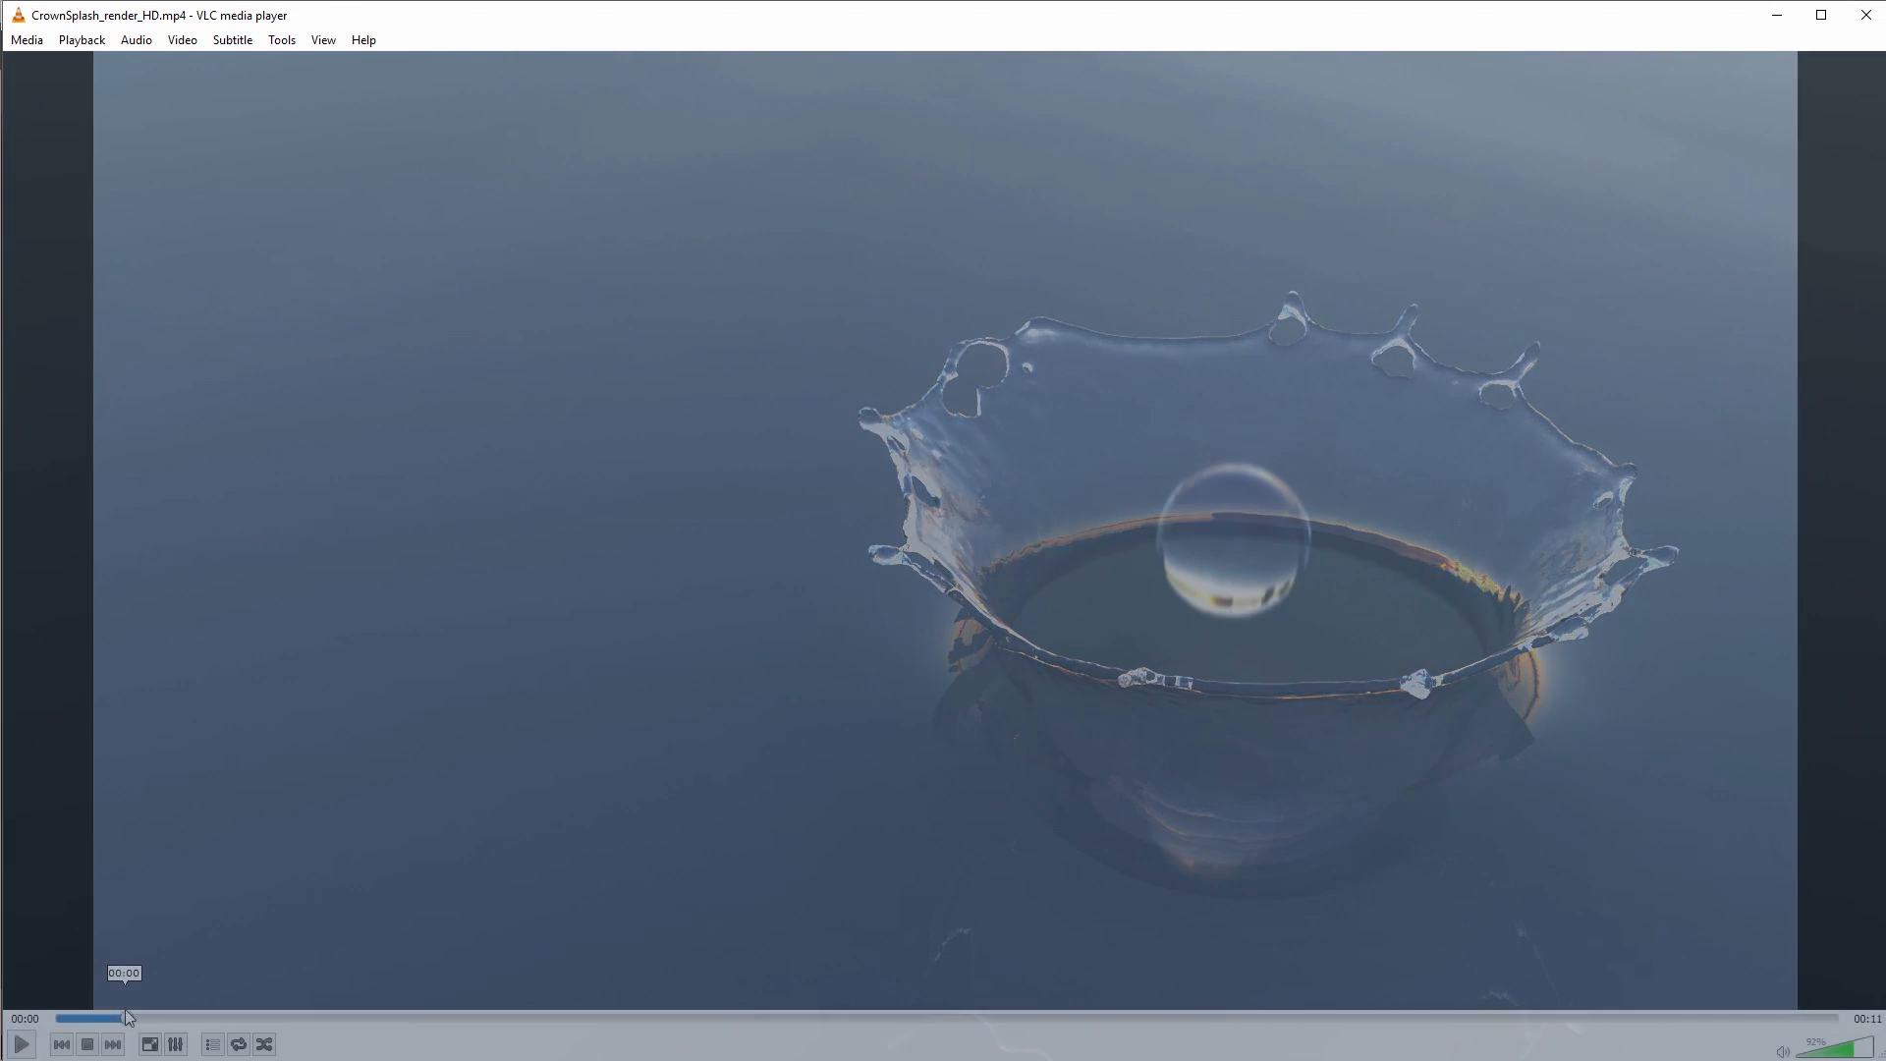
pyautogui.click(143, 1012)
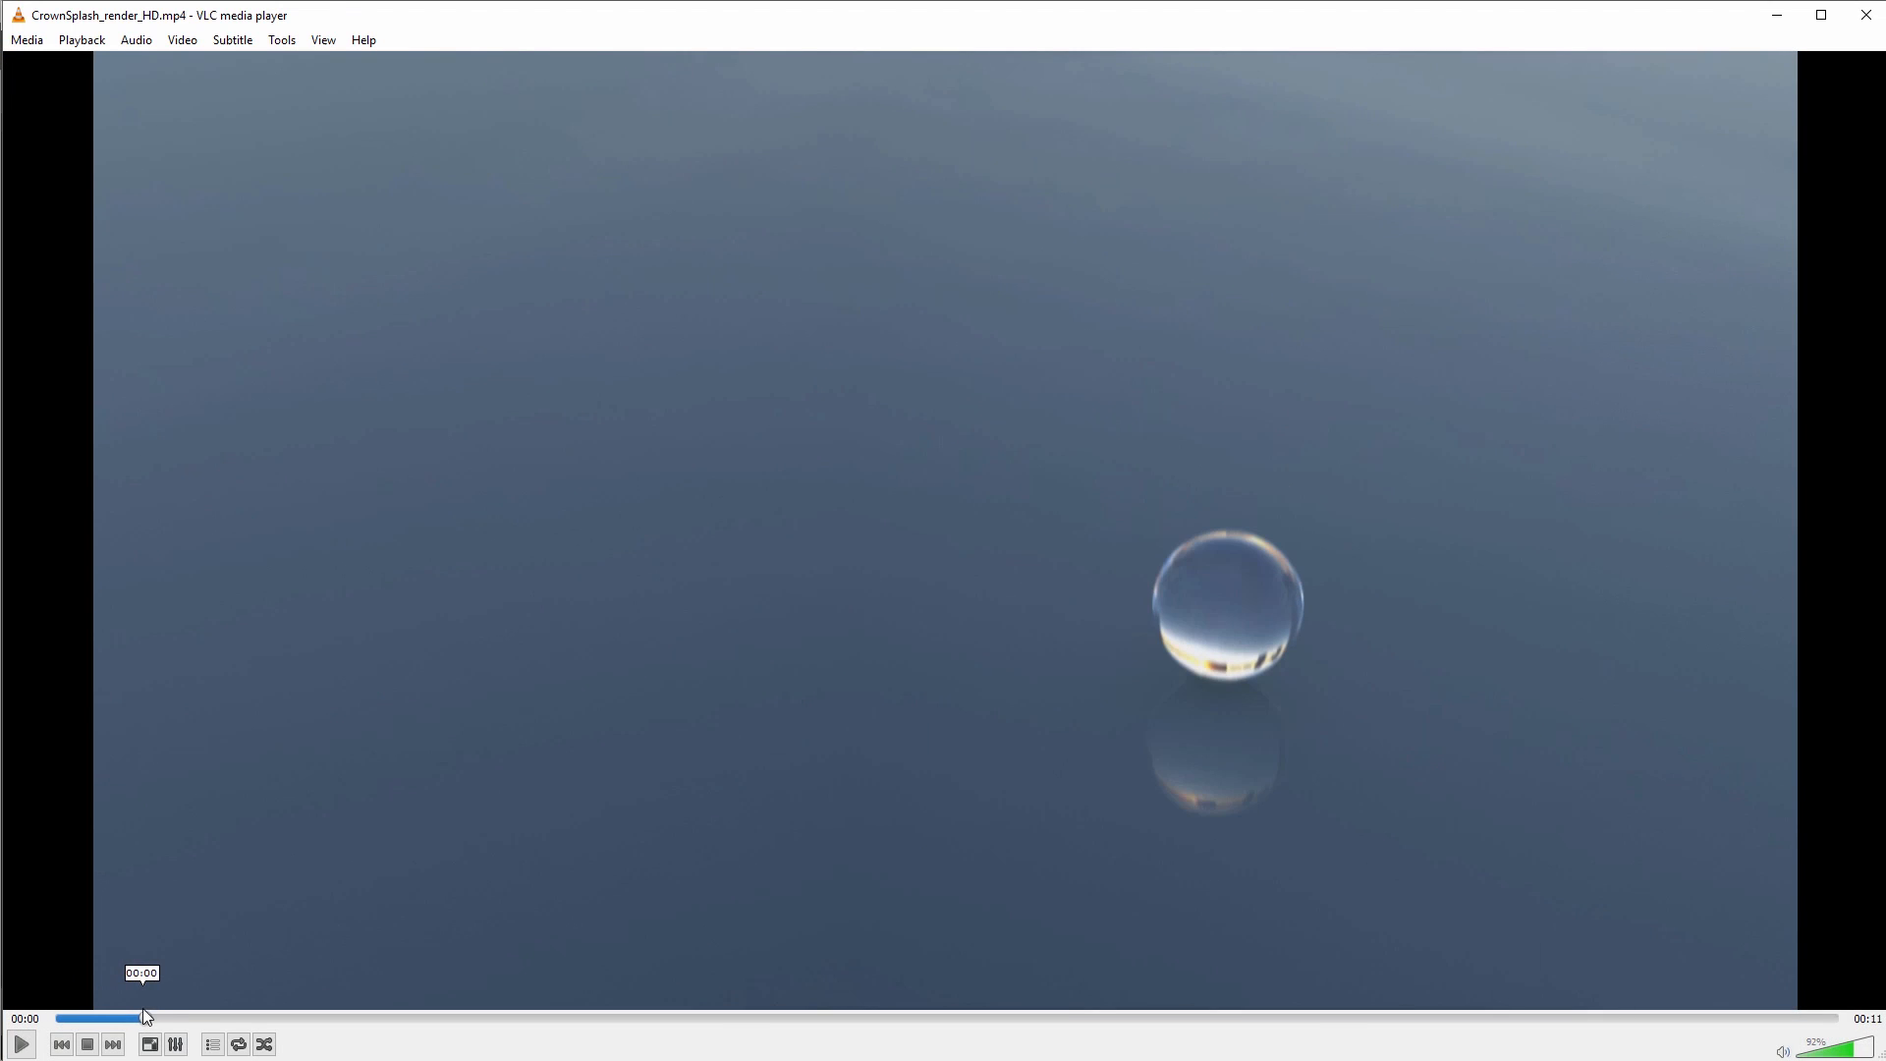
pyautogui.click(22, 1045)
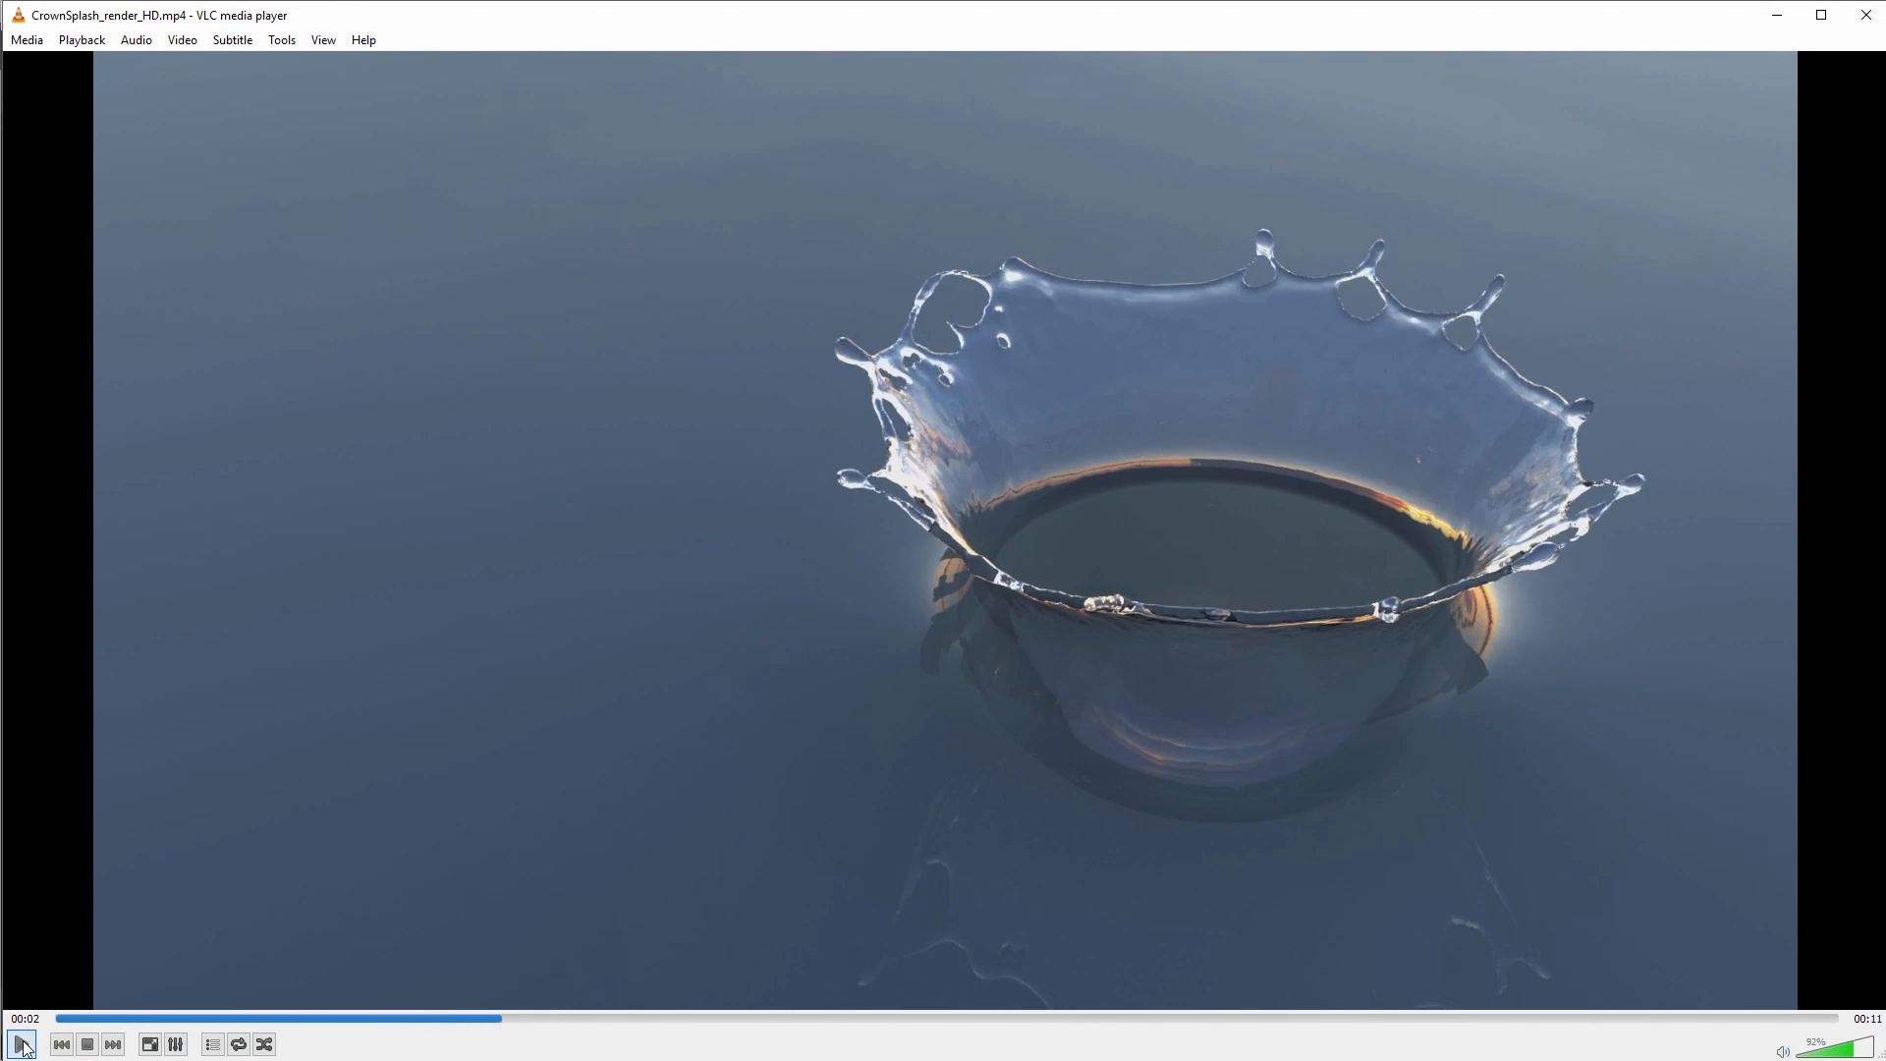
pyautogui.click(23, 1044)
pyautogui.click(22, 1044)
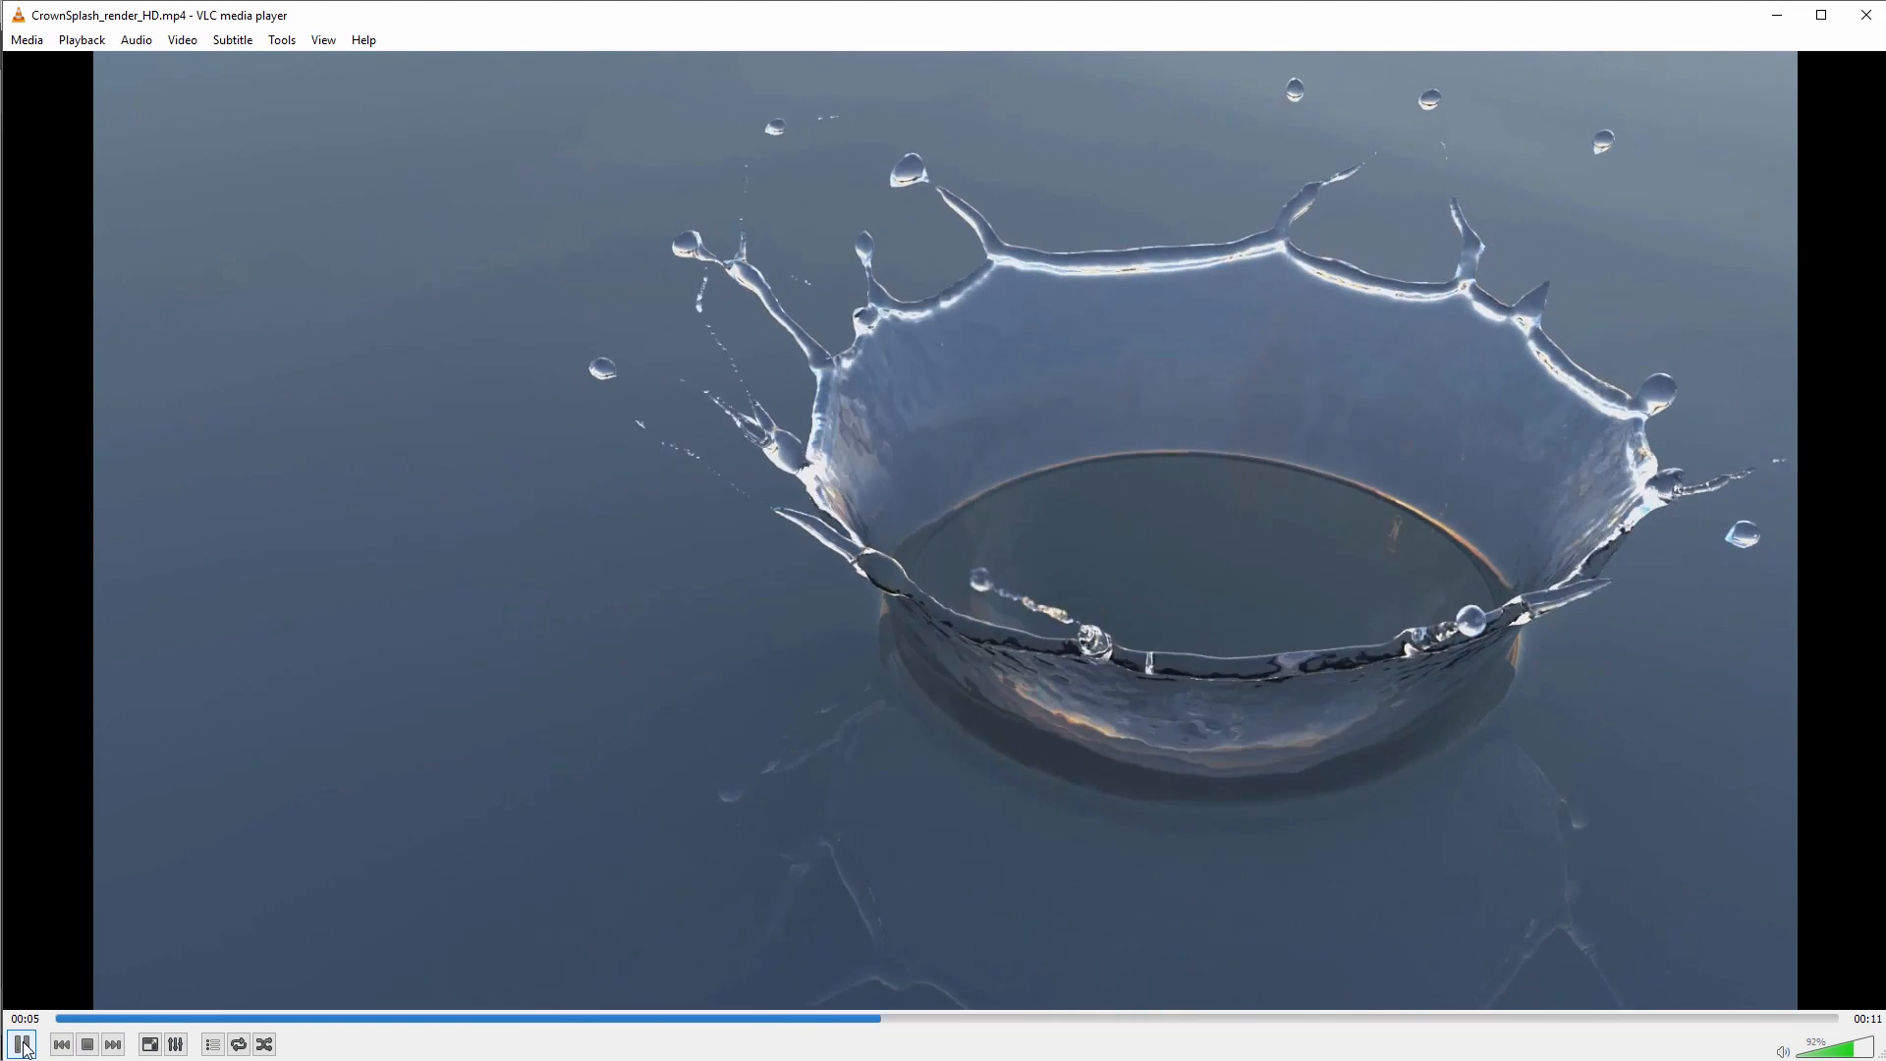
pyautogui.press('space')
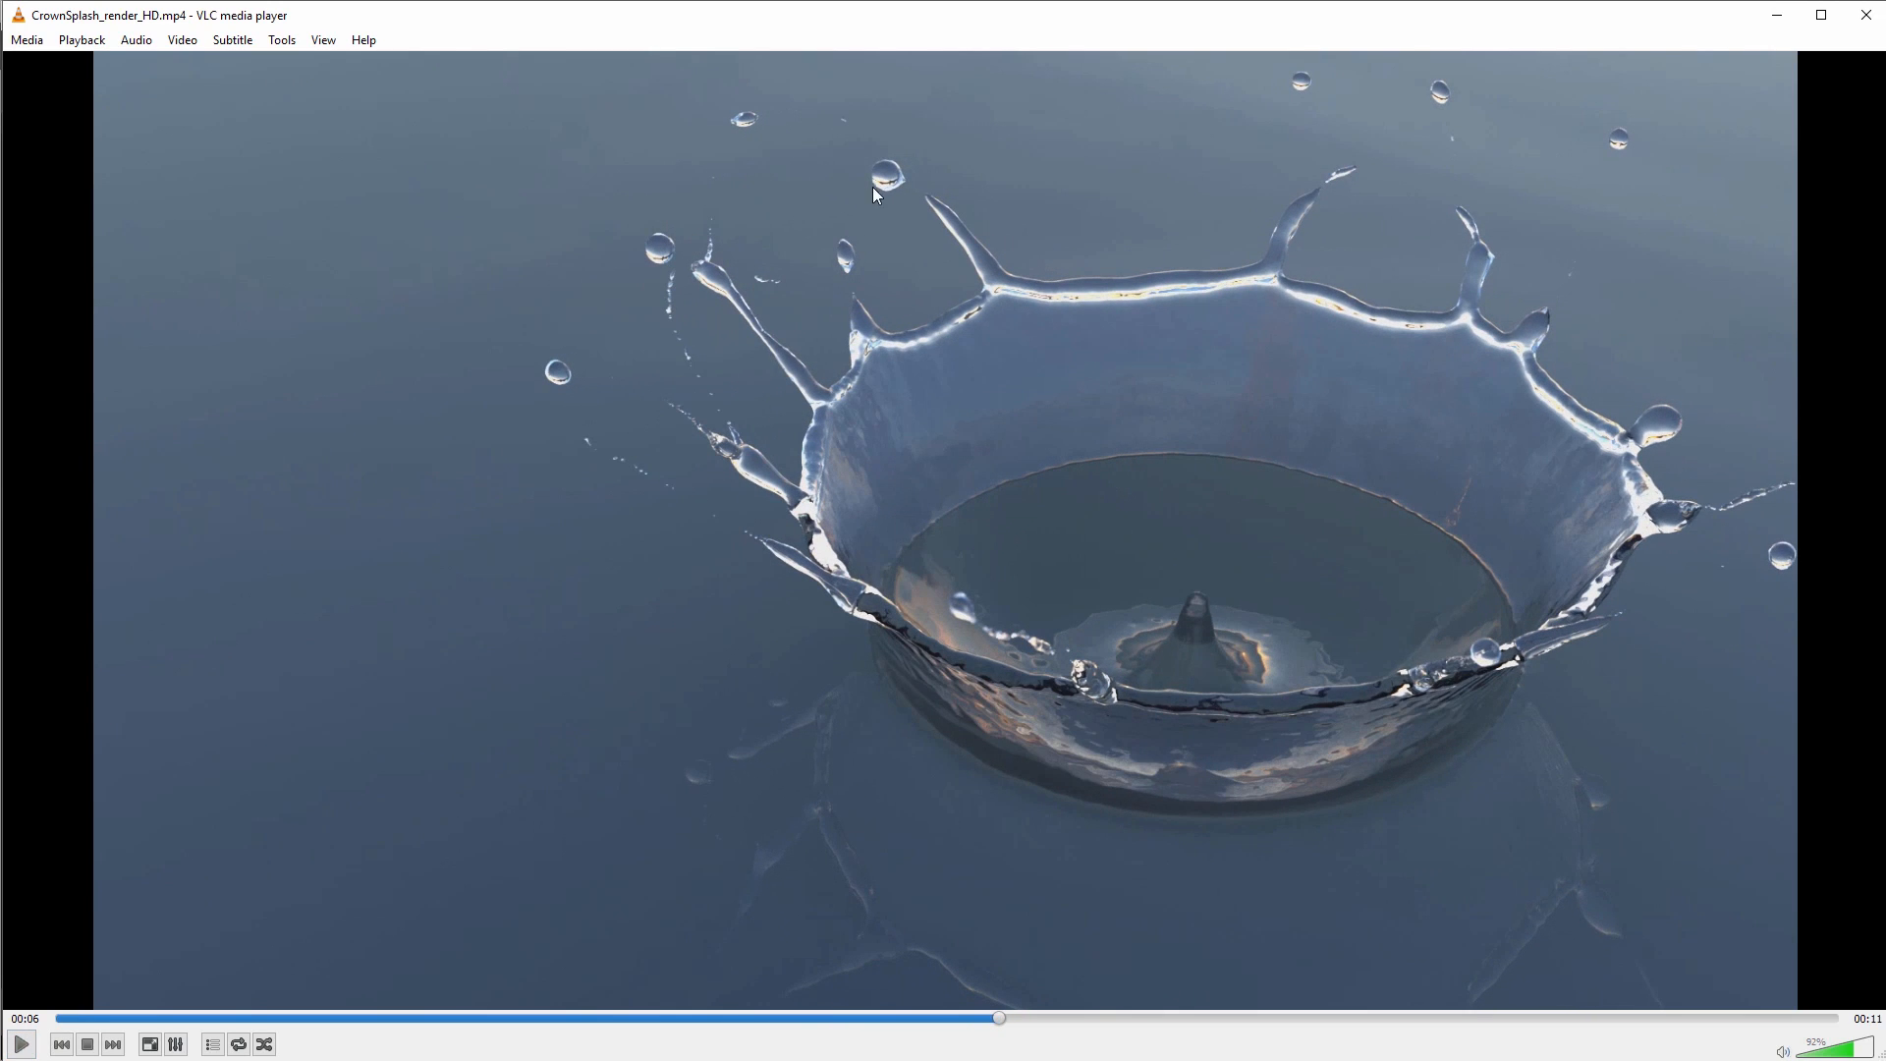
pyautogui.click(22, 1045)
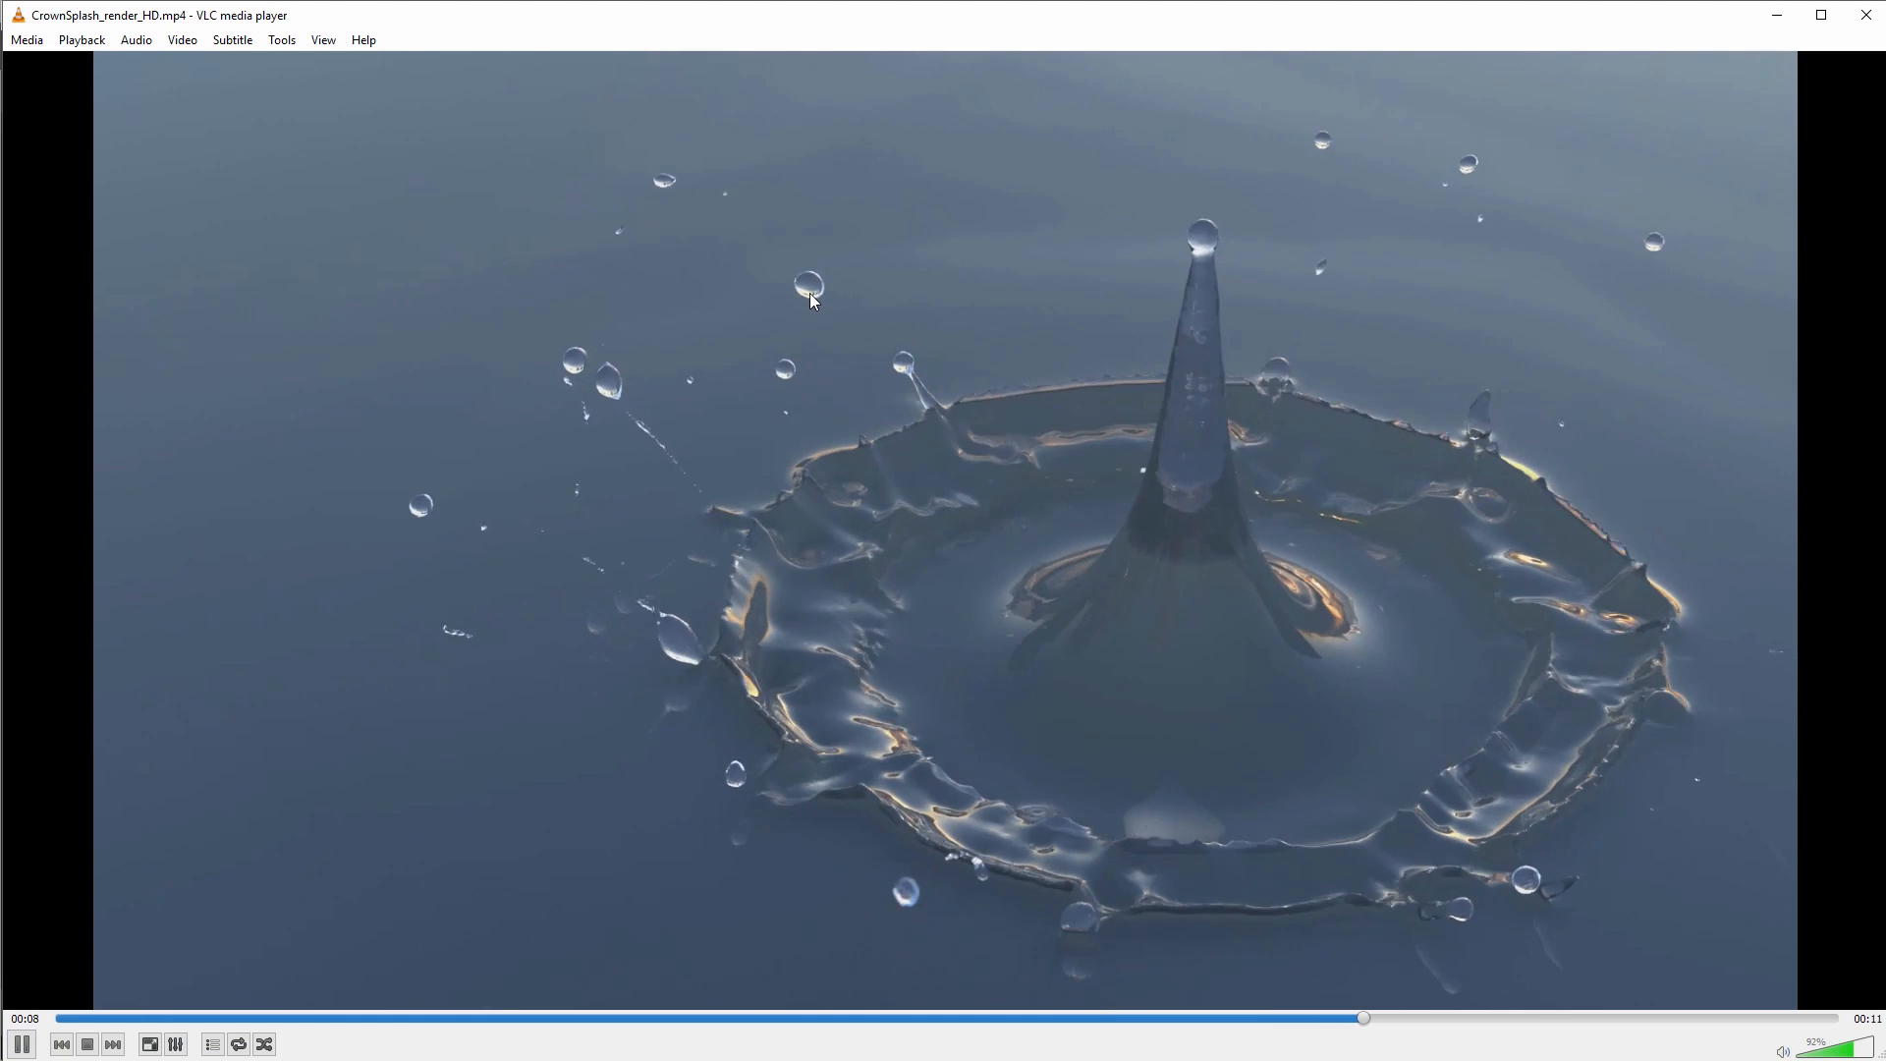
pyautogui.press('space')
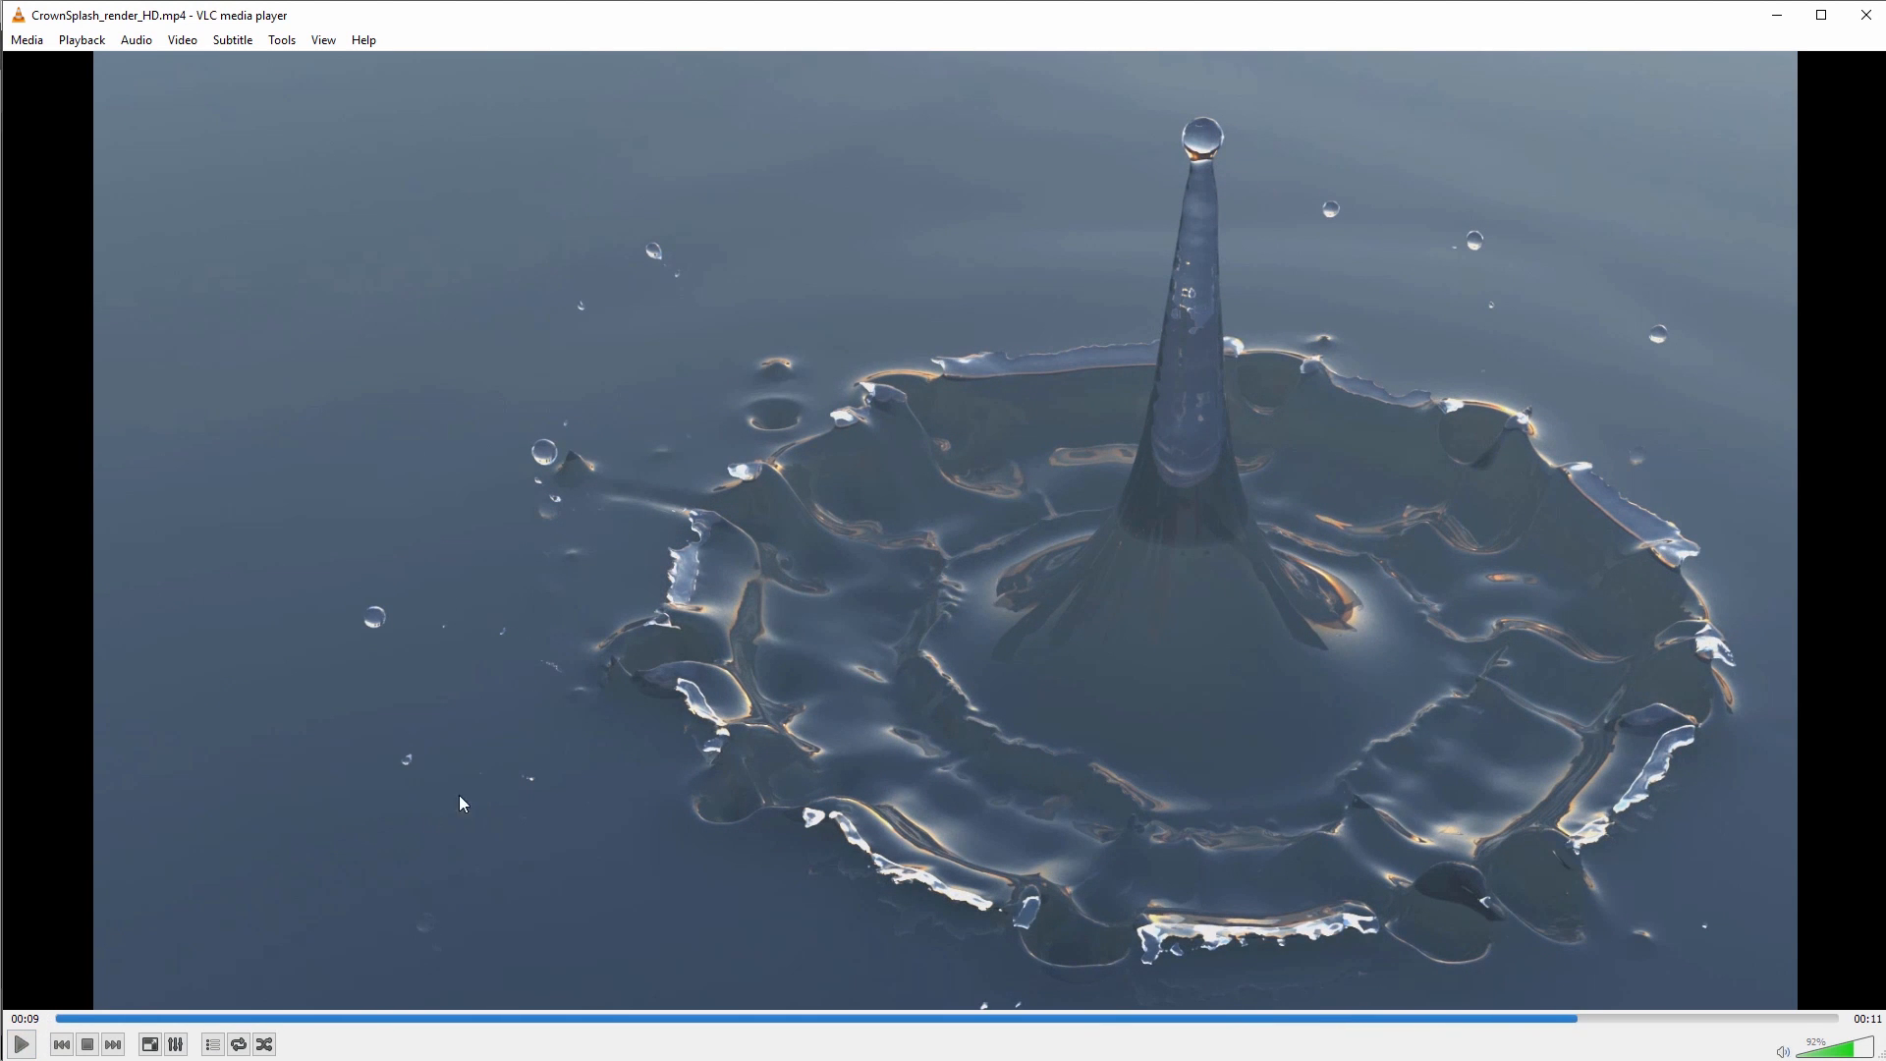
pyautogui.click(22, 1044)
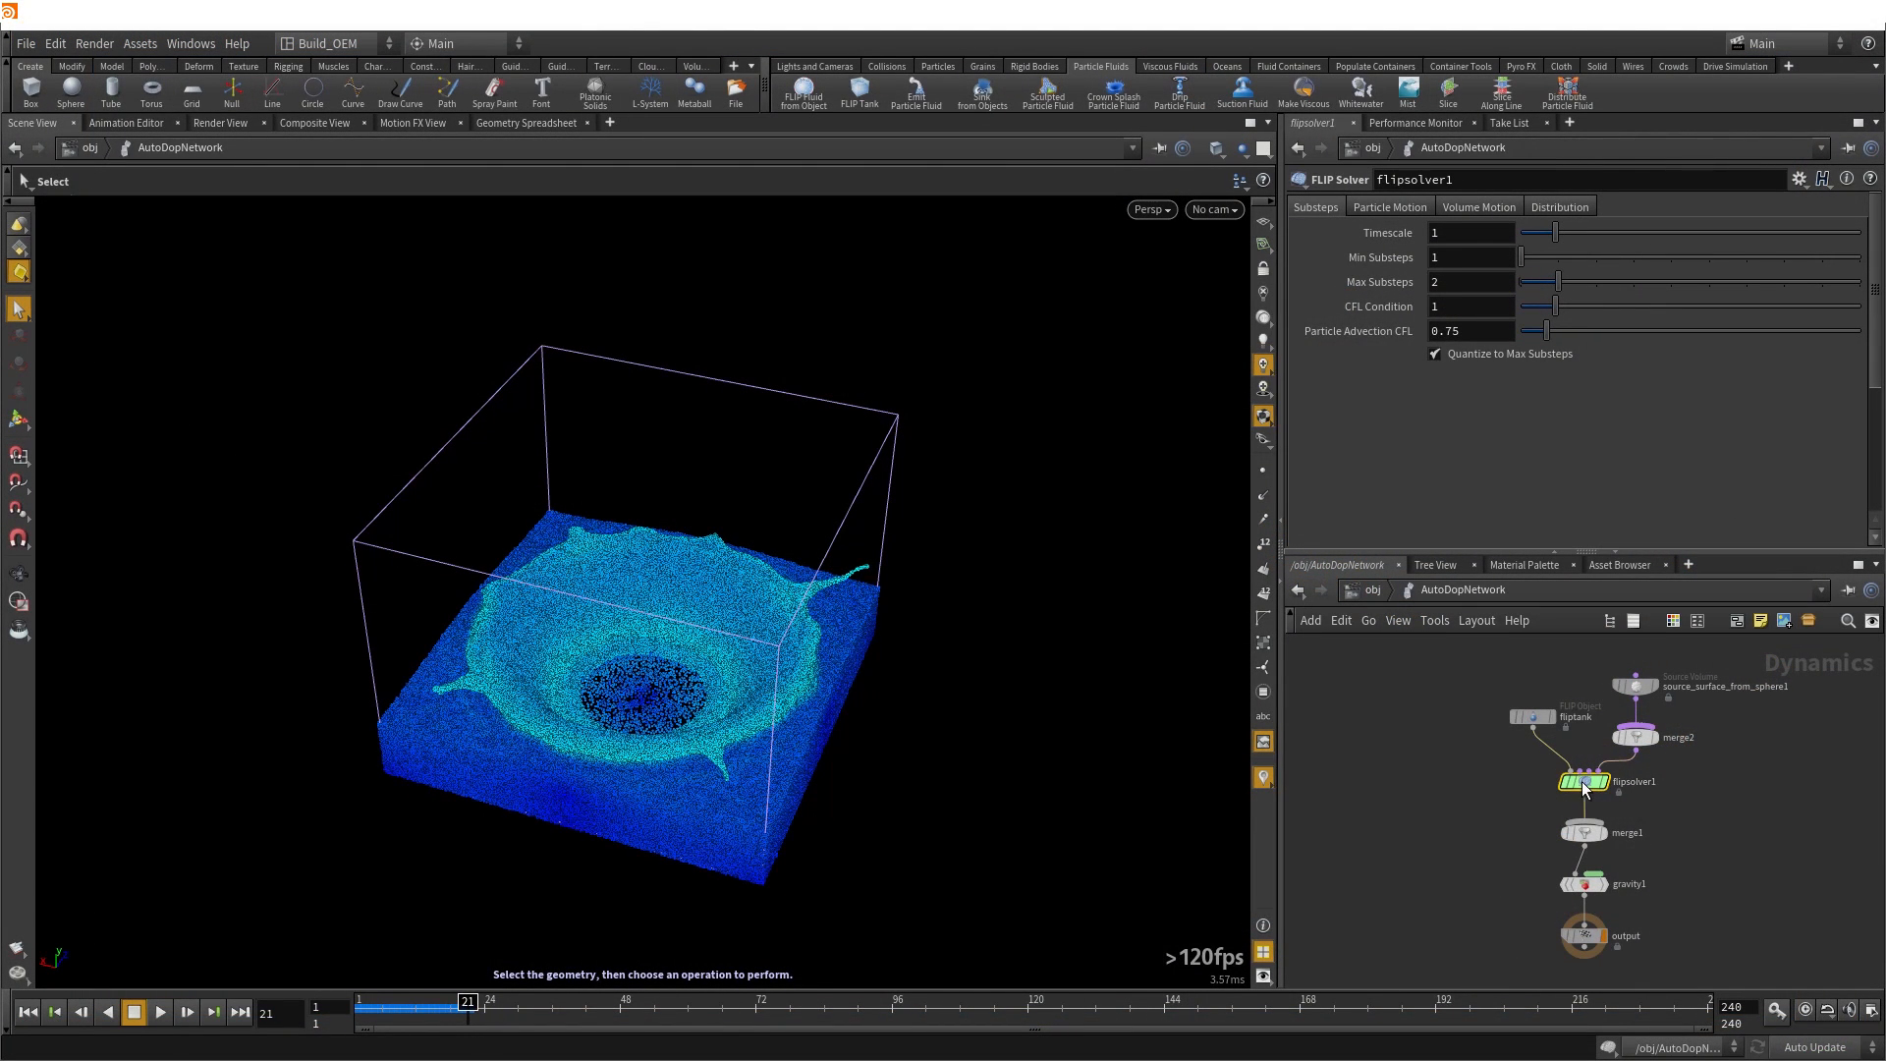
# Review the surface tension setting in flipsolver1's volume motion parameters, and return to the object level
pyautogui.click(1501, 206)
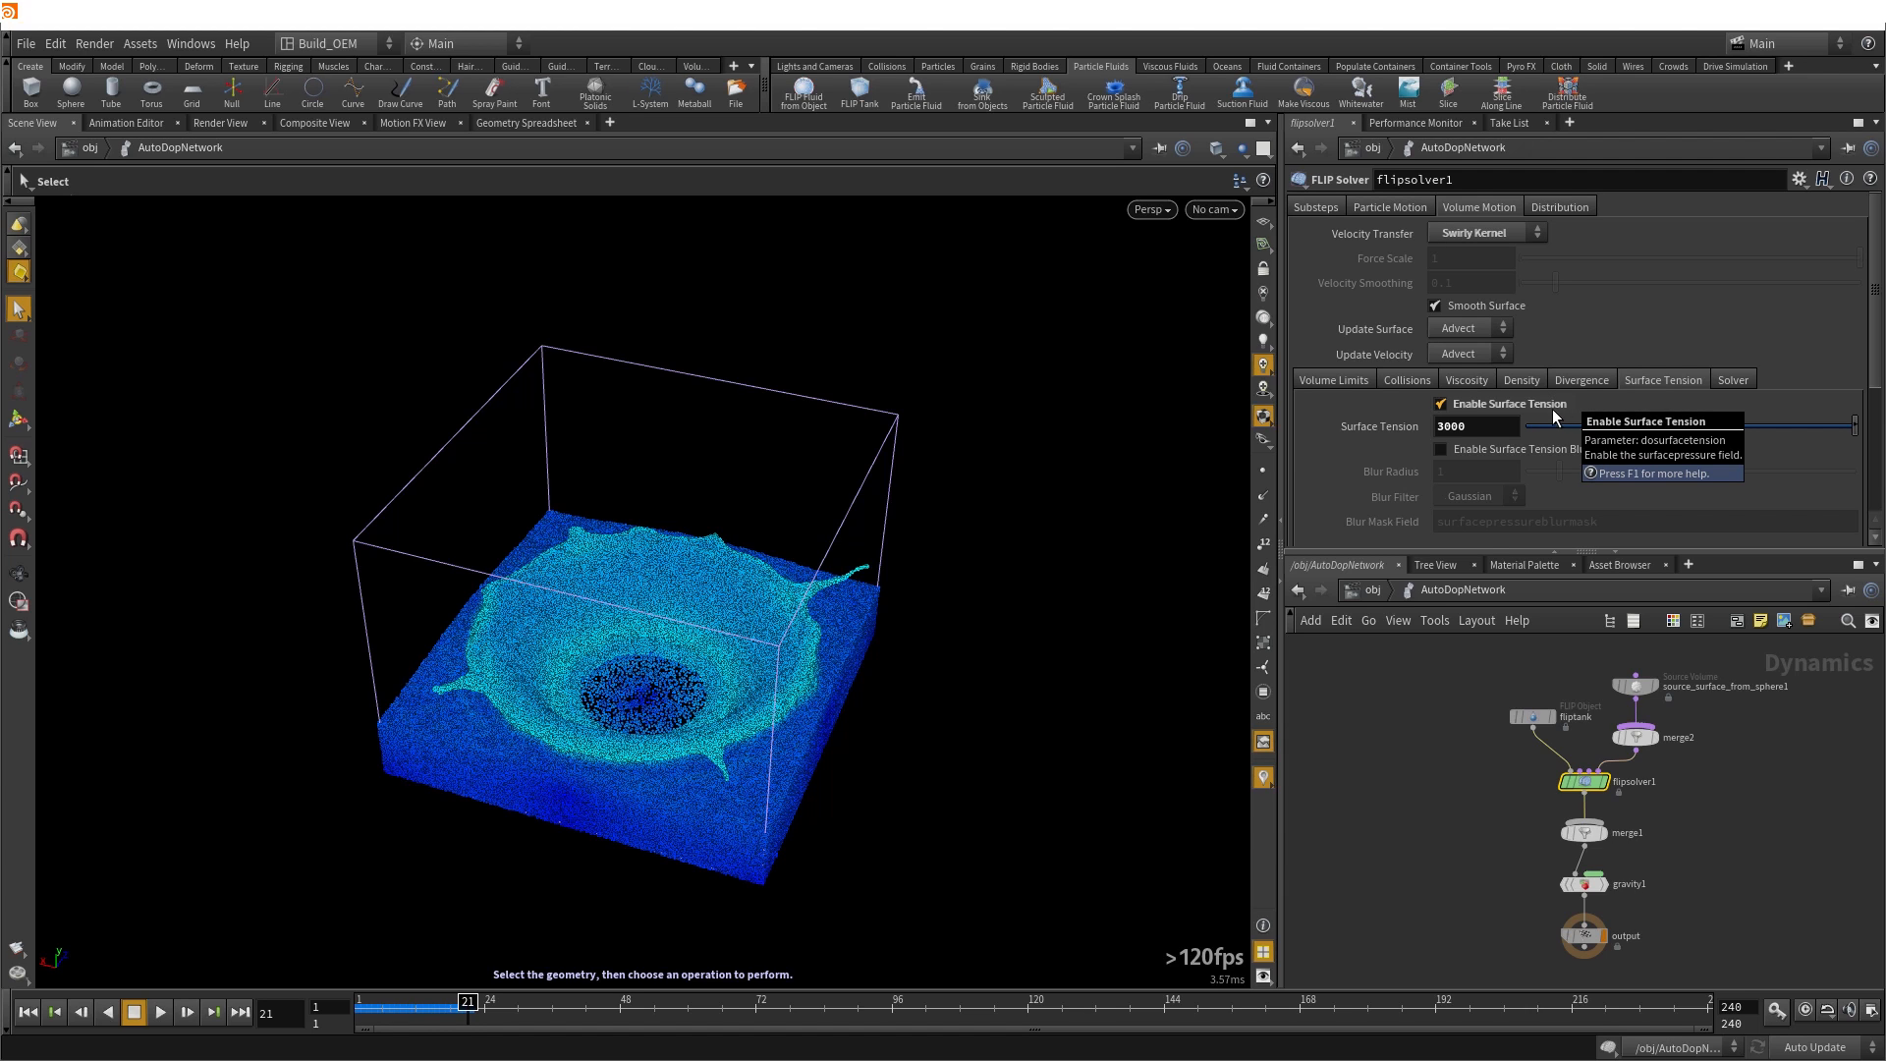
pyautogui.moveTo(1480, 425); pyautogui.dragTo(1430, 425)
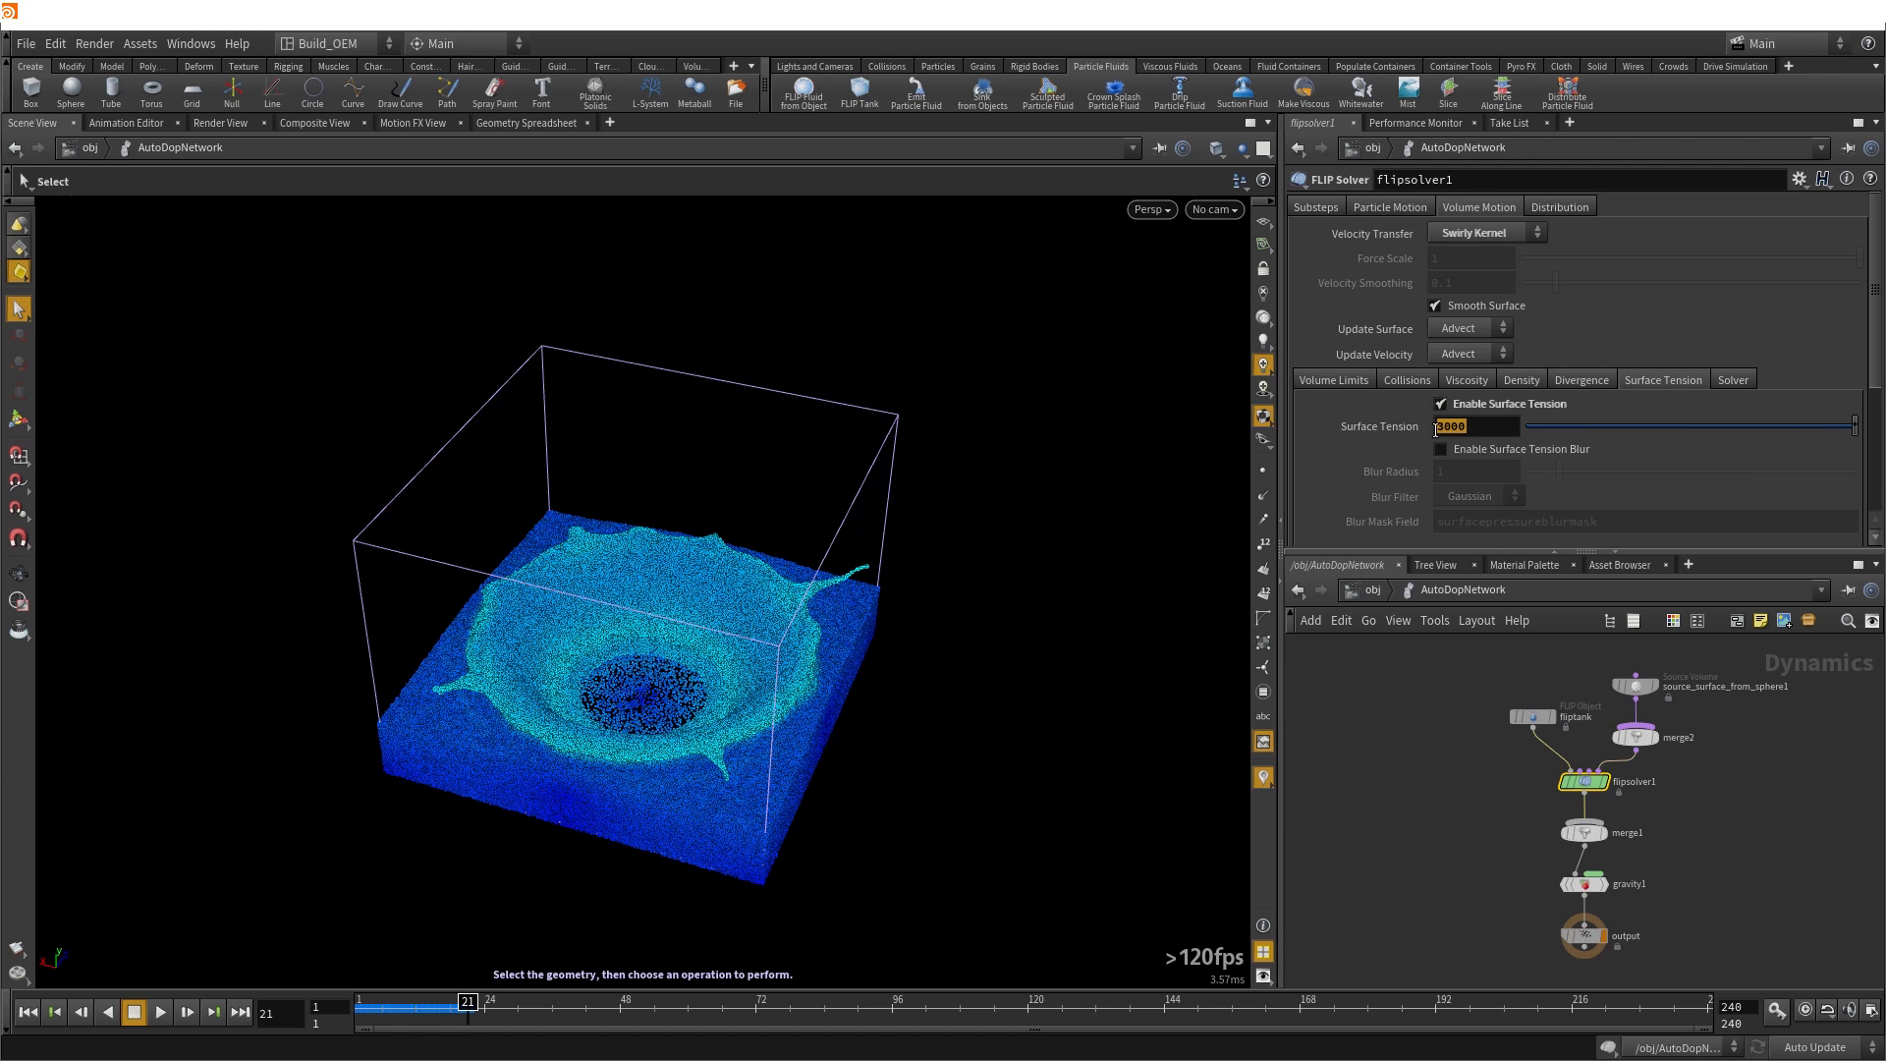
pyautogui.click(1483, 426)
pyautogui.click(1453, 793)
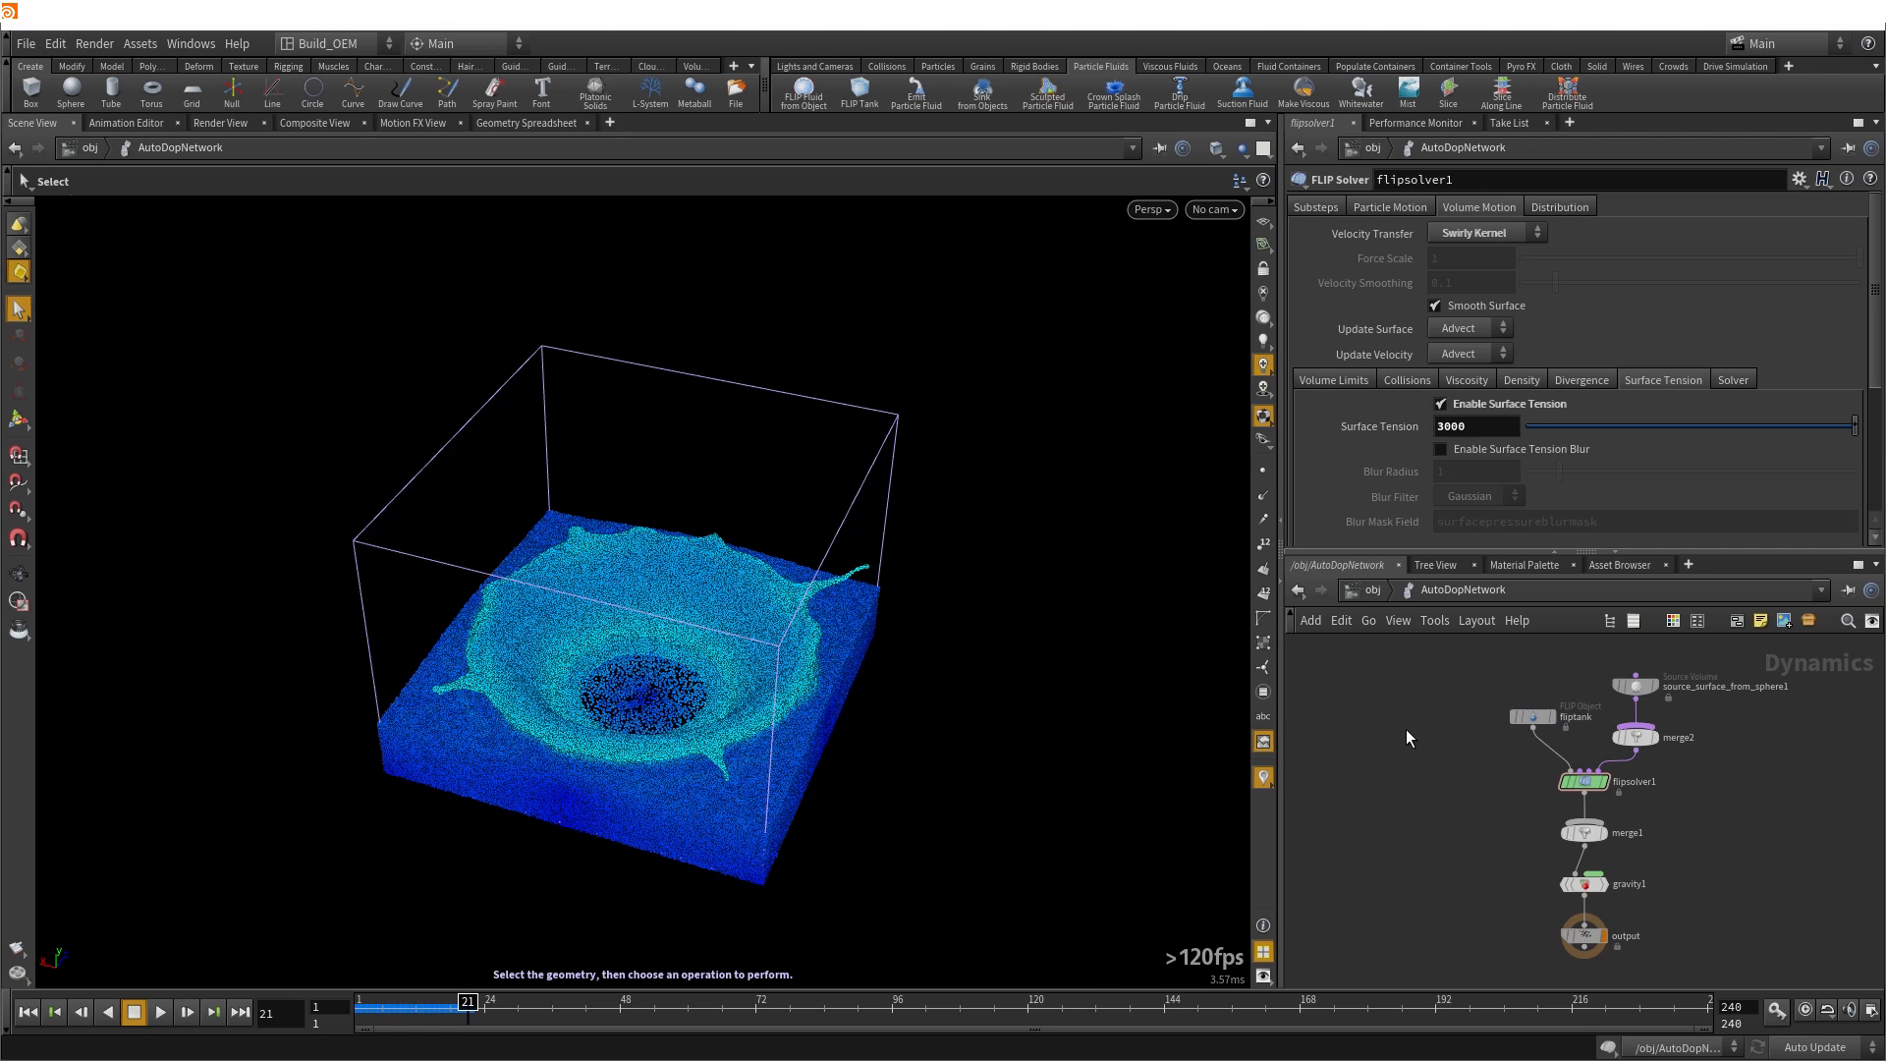
pyautogui.press('u')
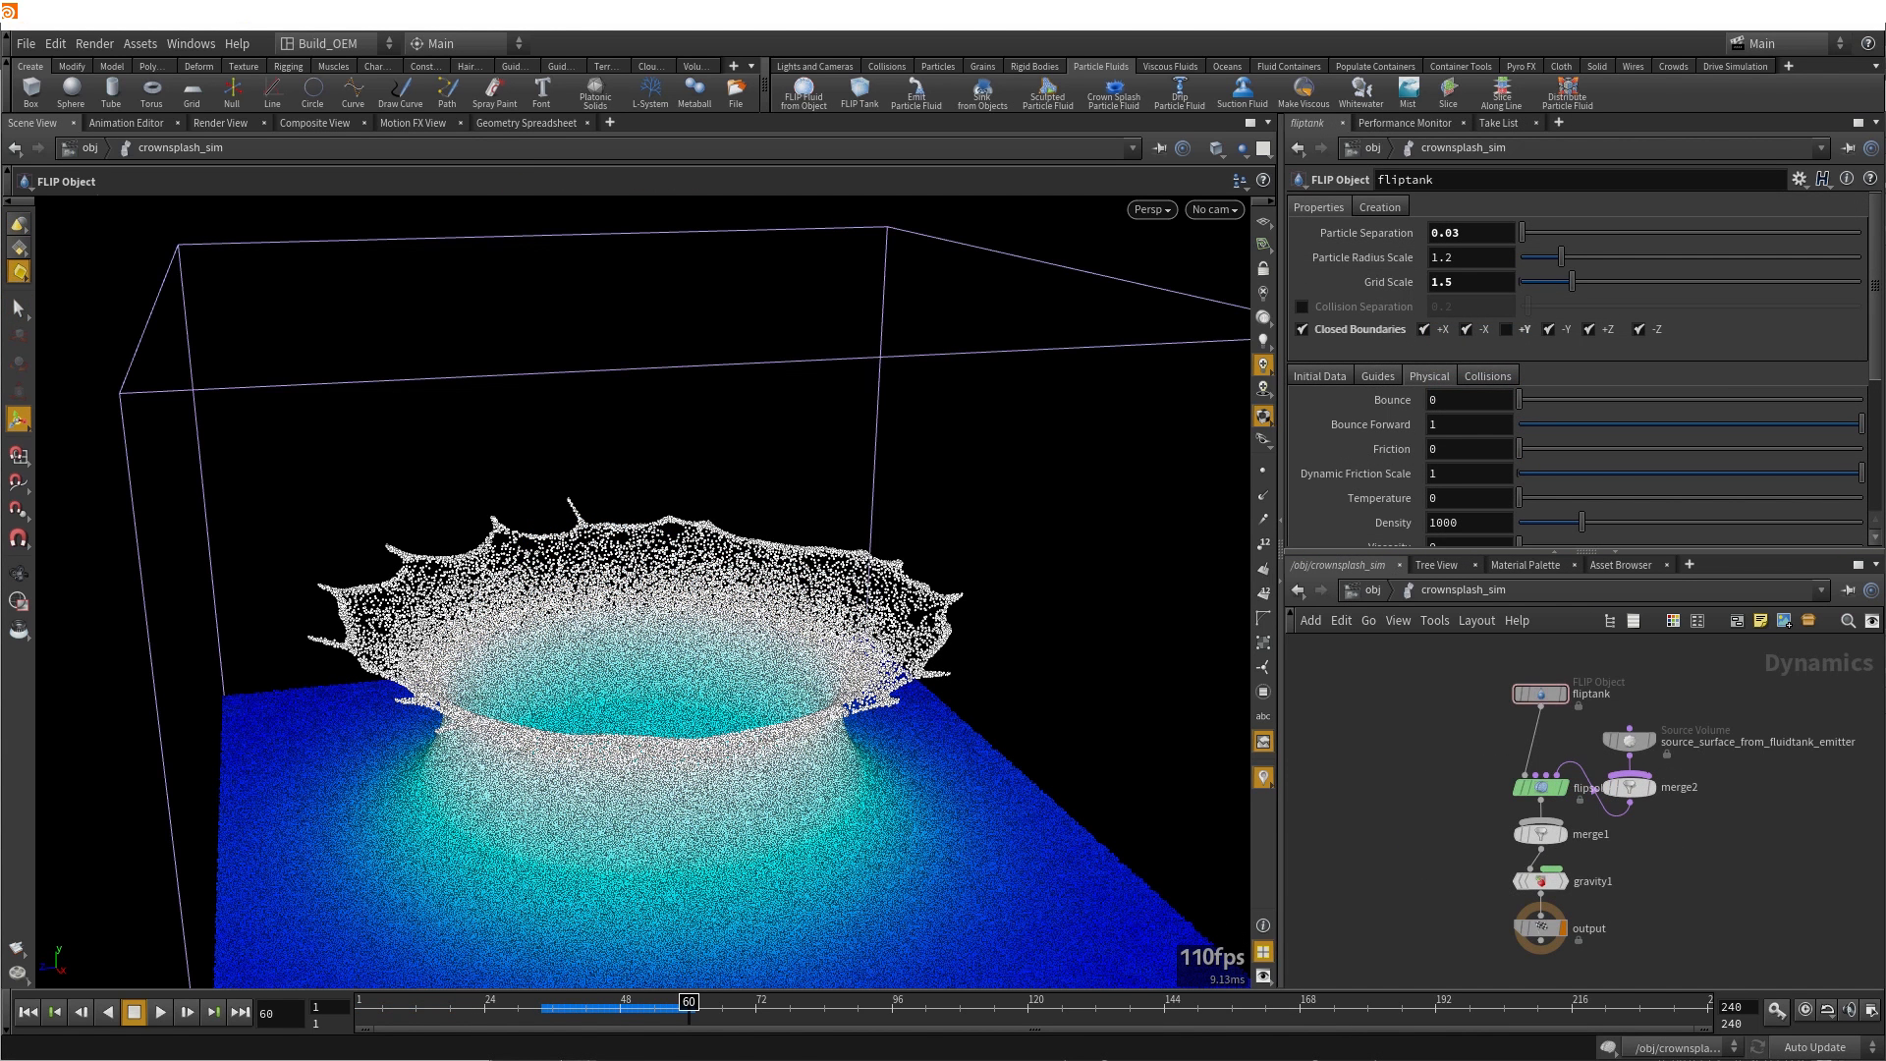
# Examine the crown splash particles at frame 60 from the side, from above and close up, checking the rim and tendrils
pyautogui.keyDown('alt'); pyautogui.moveTo(649, 820); pyautogui.dragTo(451, 728); pyautogui.keyUp('alt')
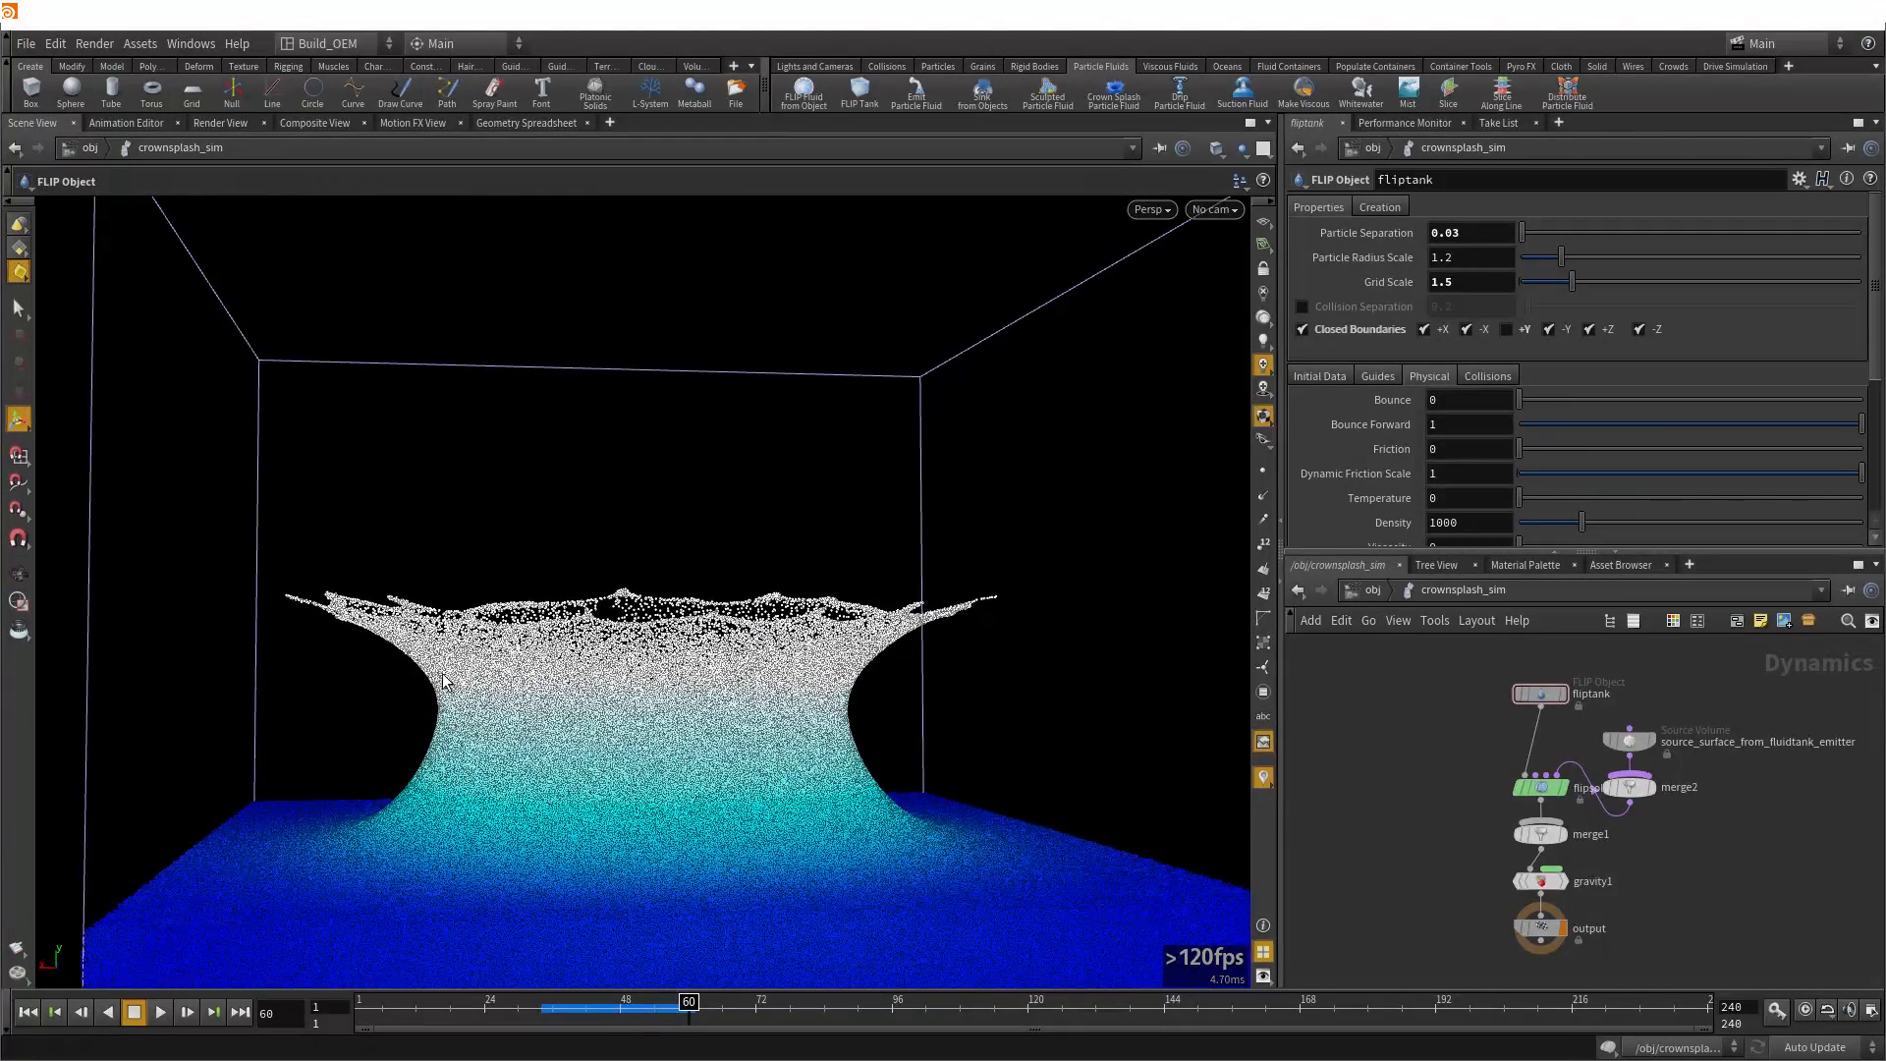
pyautogui.moveTo(585, 685); pyautogui.dragTo(261, 759)
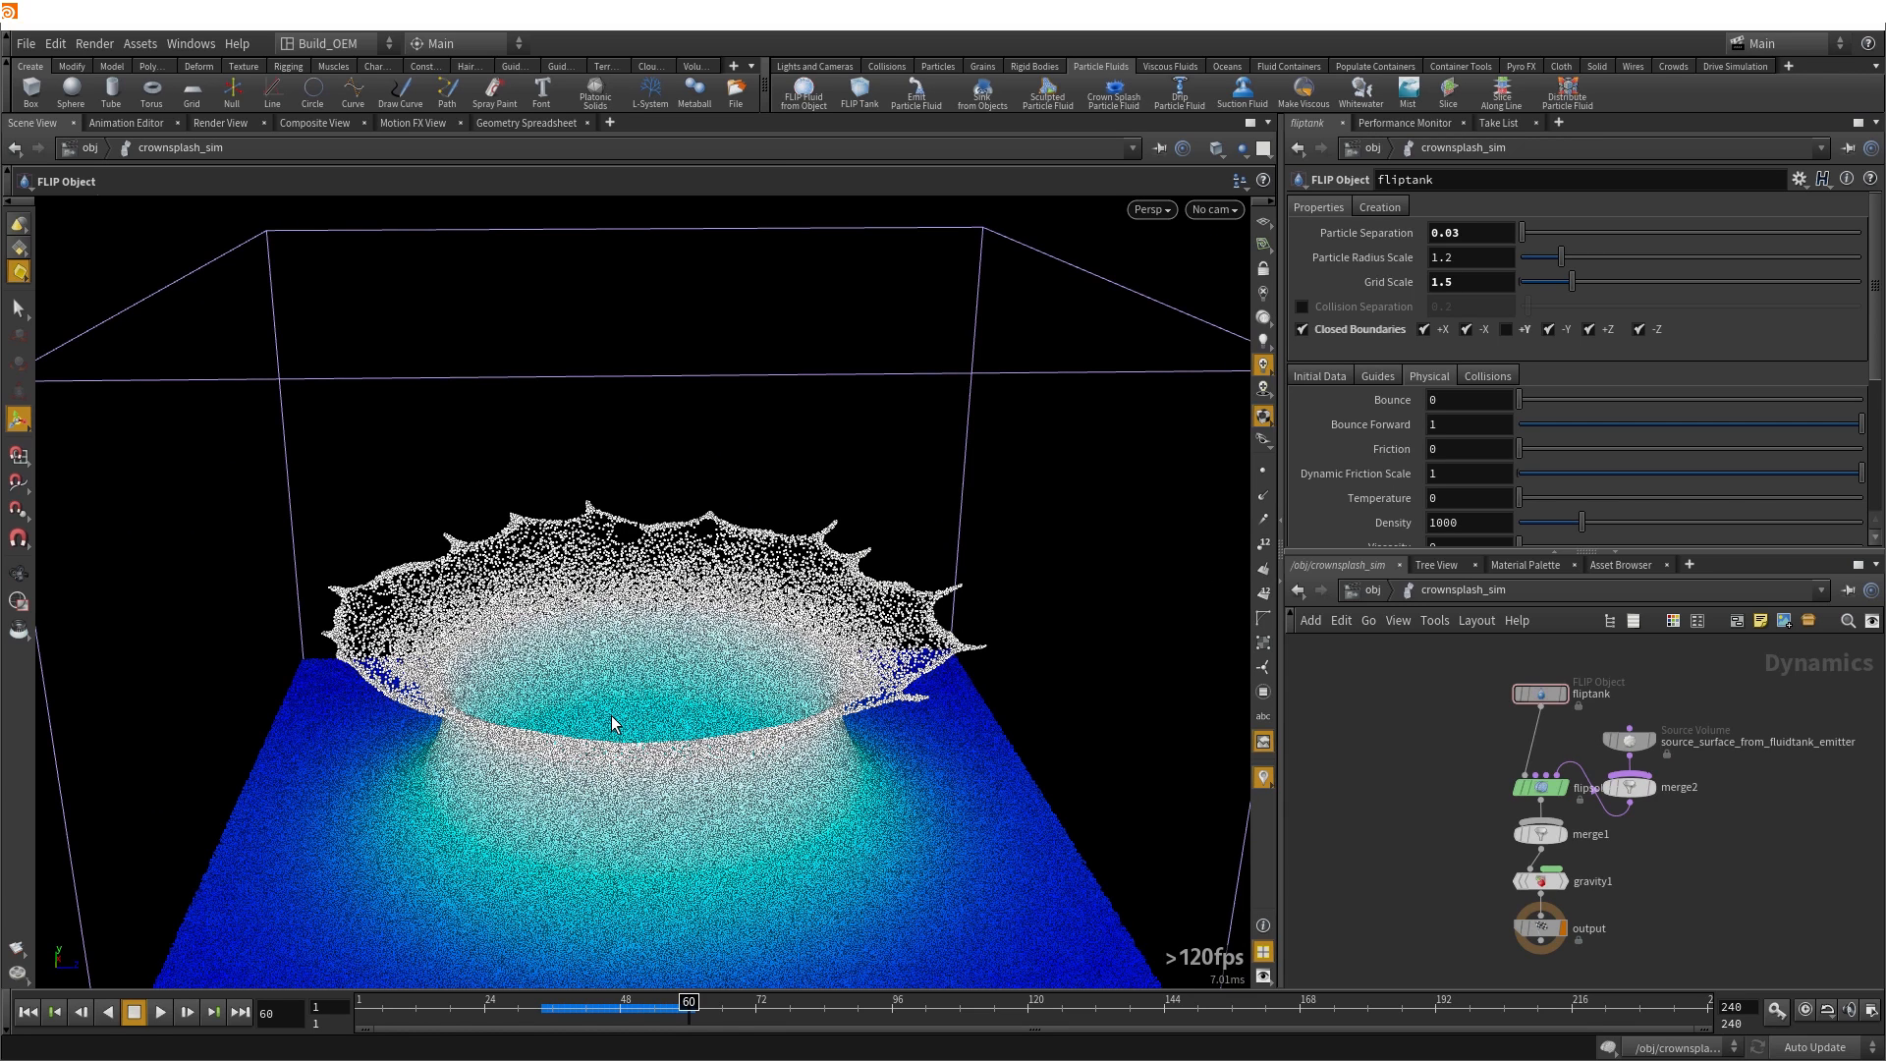
pyautogui.press('space')
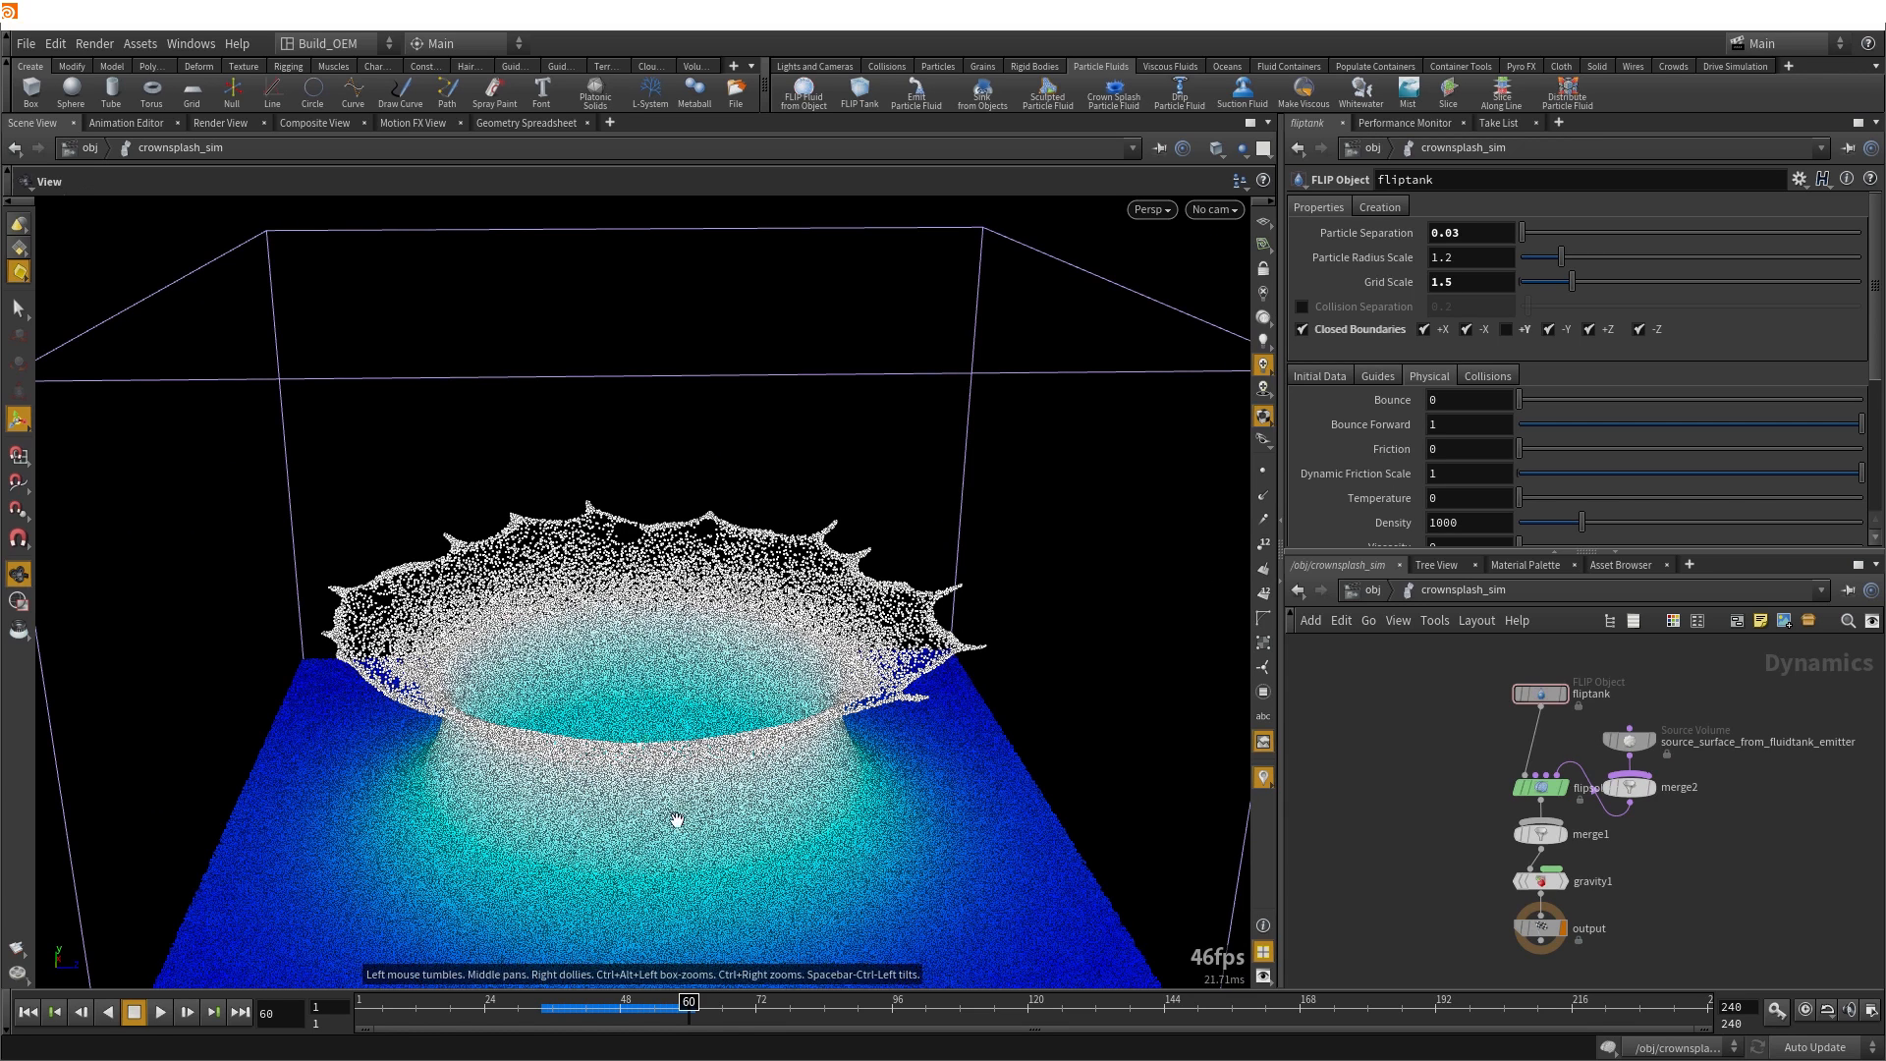
pyautogui.moveTo(664, 761); pyautogui.dragTo(664, 735)
pyautogui.moveTo(499, 856); pyautogui.dragTo(354, 840)
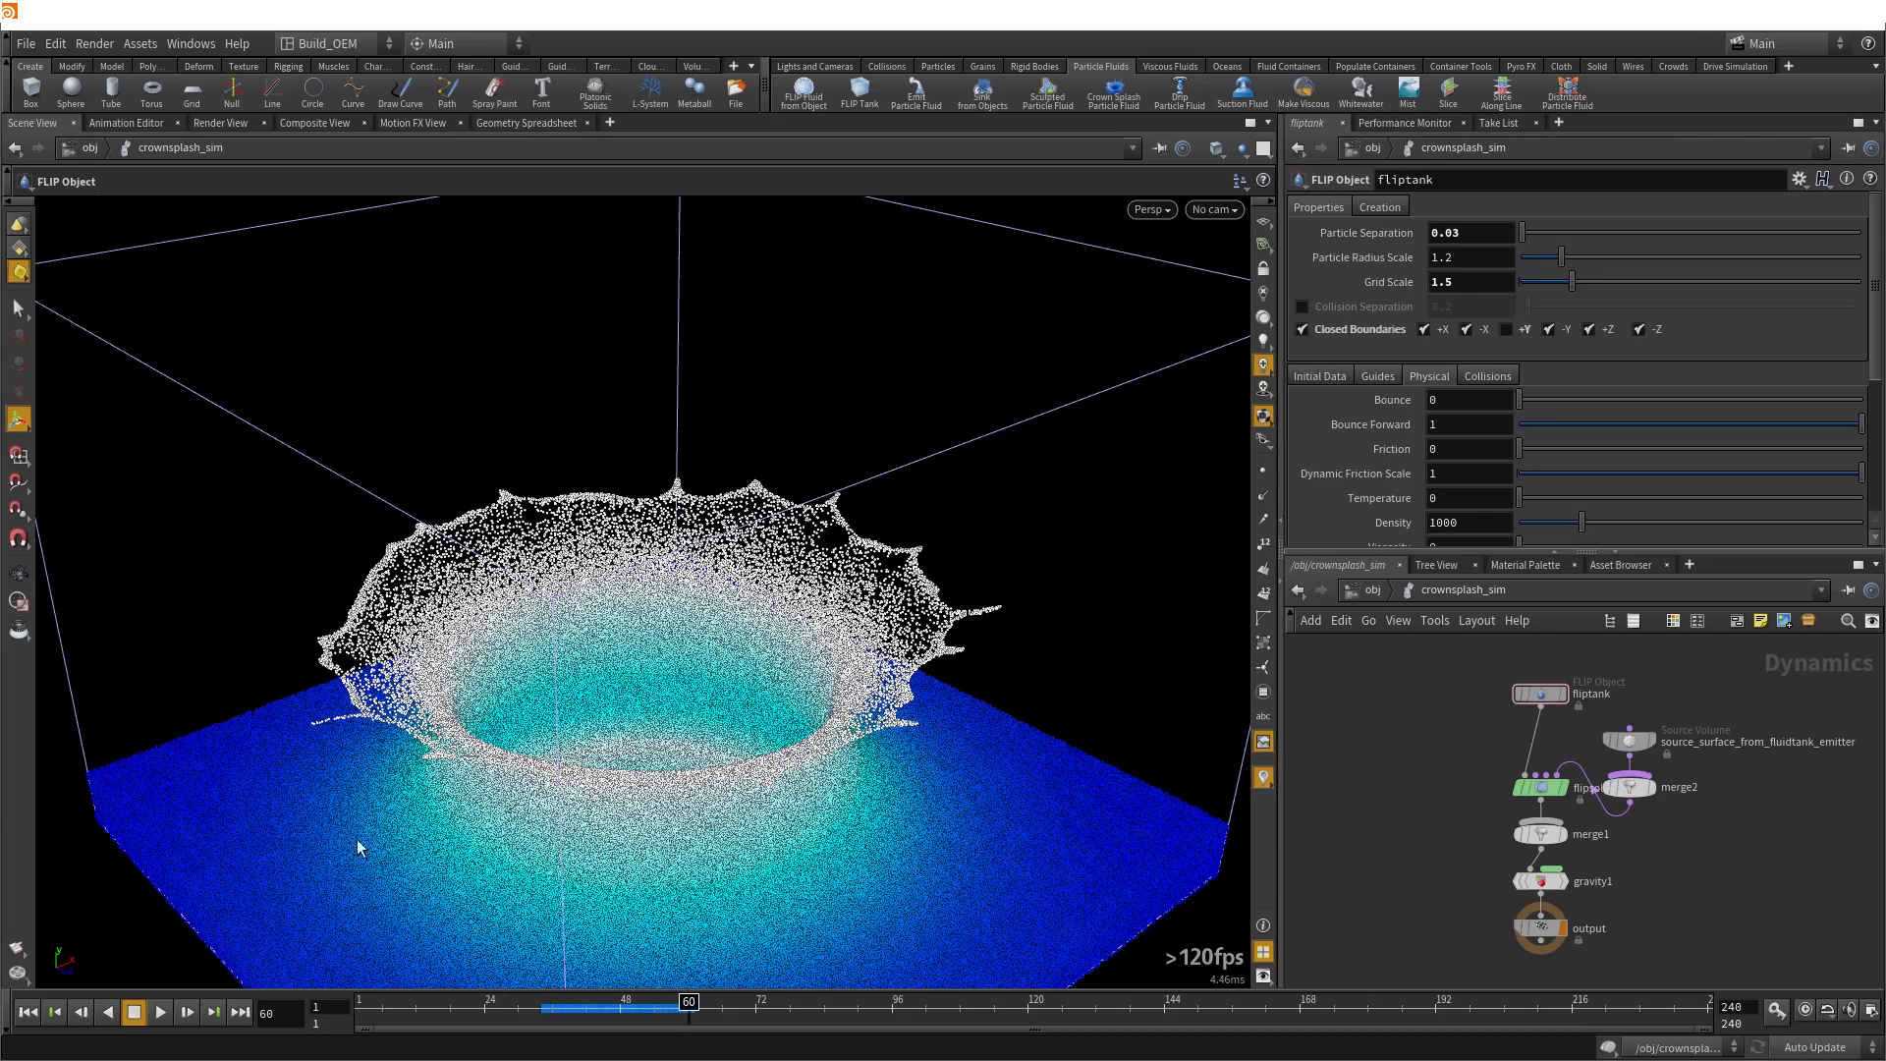
pyautogui.moveTo(446, 678); pyautogui.dragTo(750, 590)
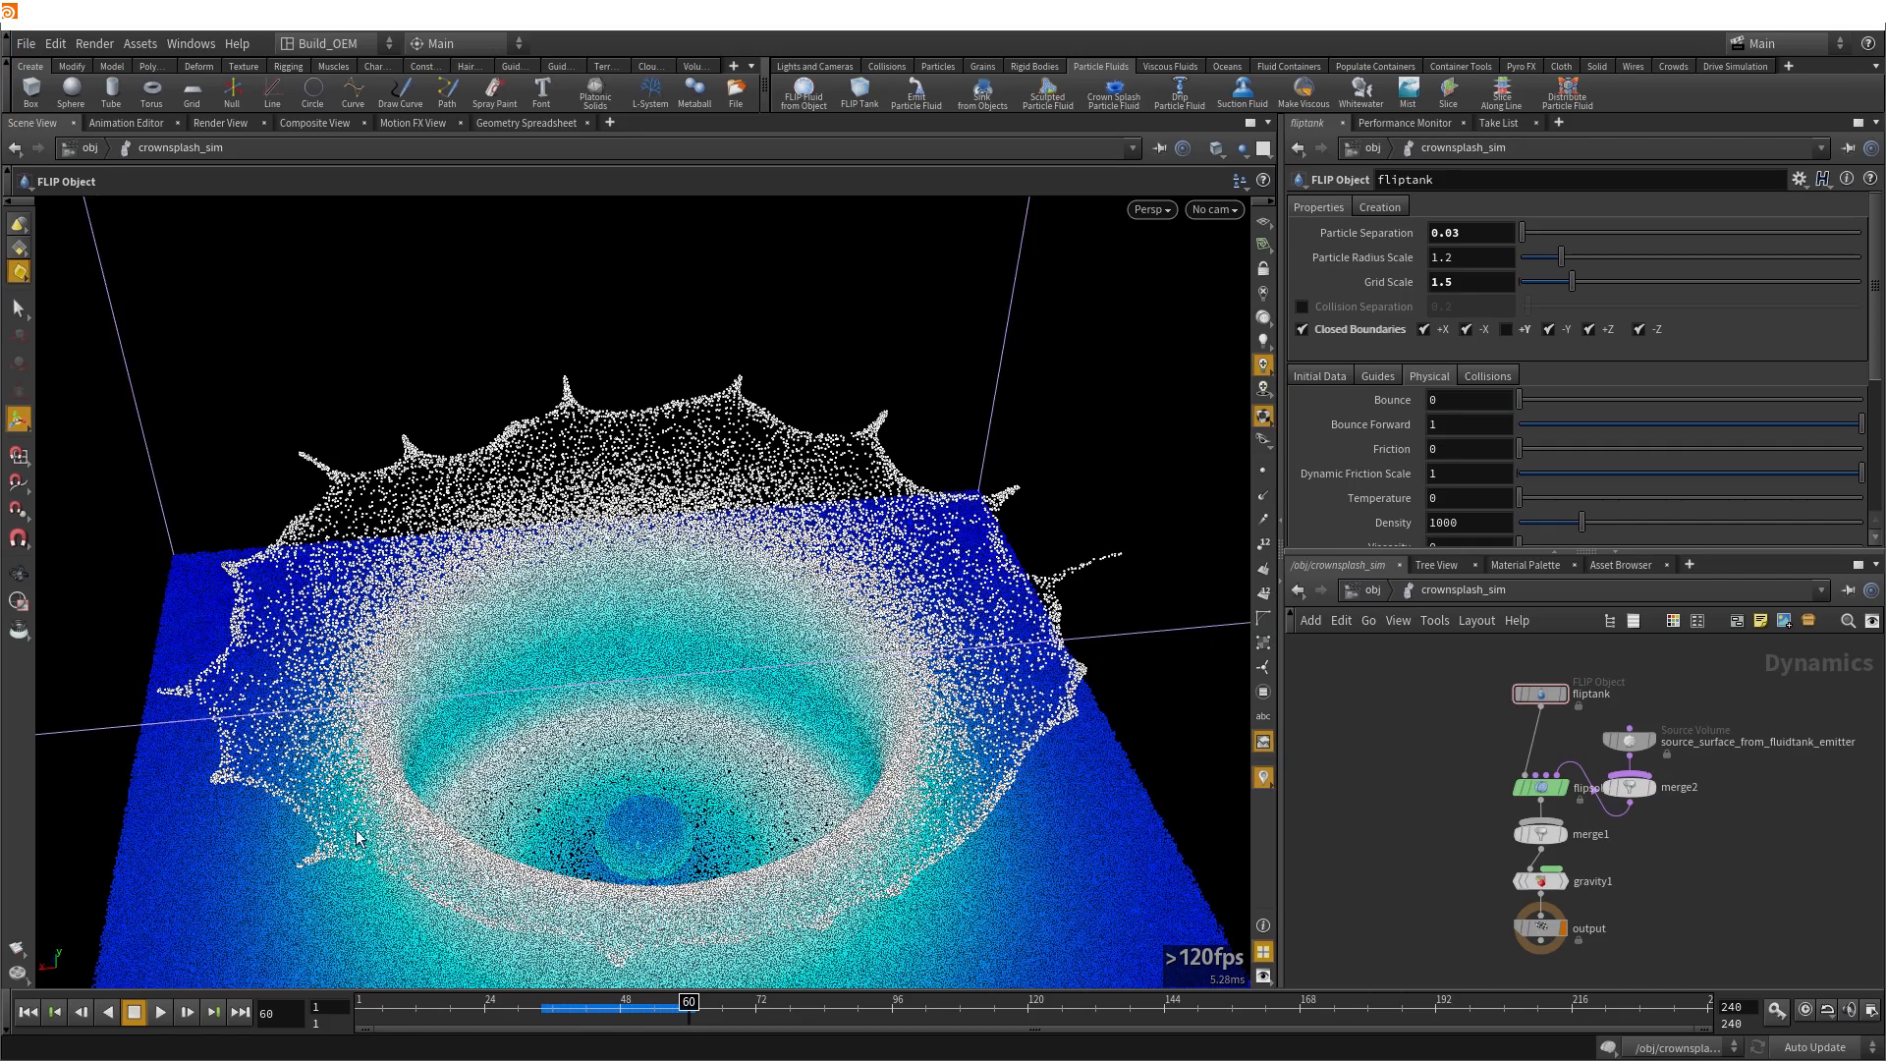
pyautogui.moveTo(660, 889); pyautogui.dragTo(521, 595)
pyautogui.scroll(-3, 521, 596)
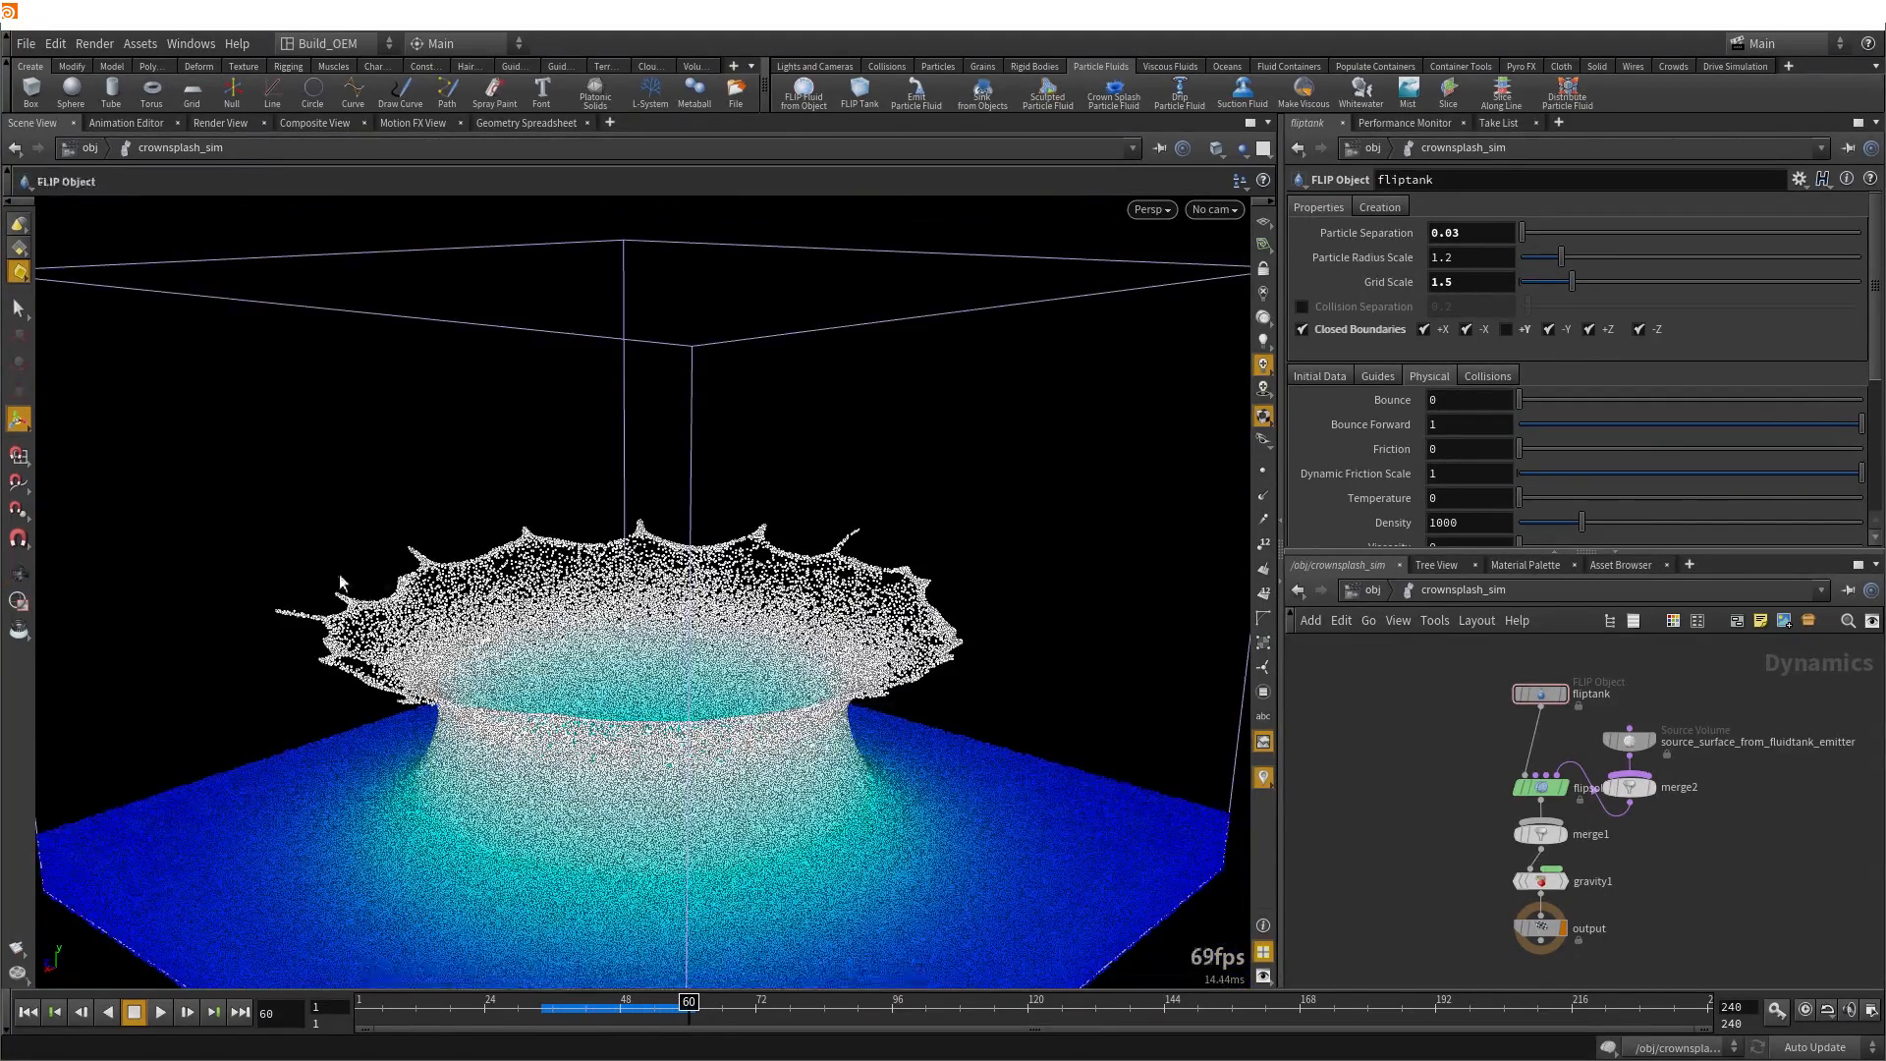
pyautogui.press('space')
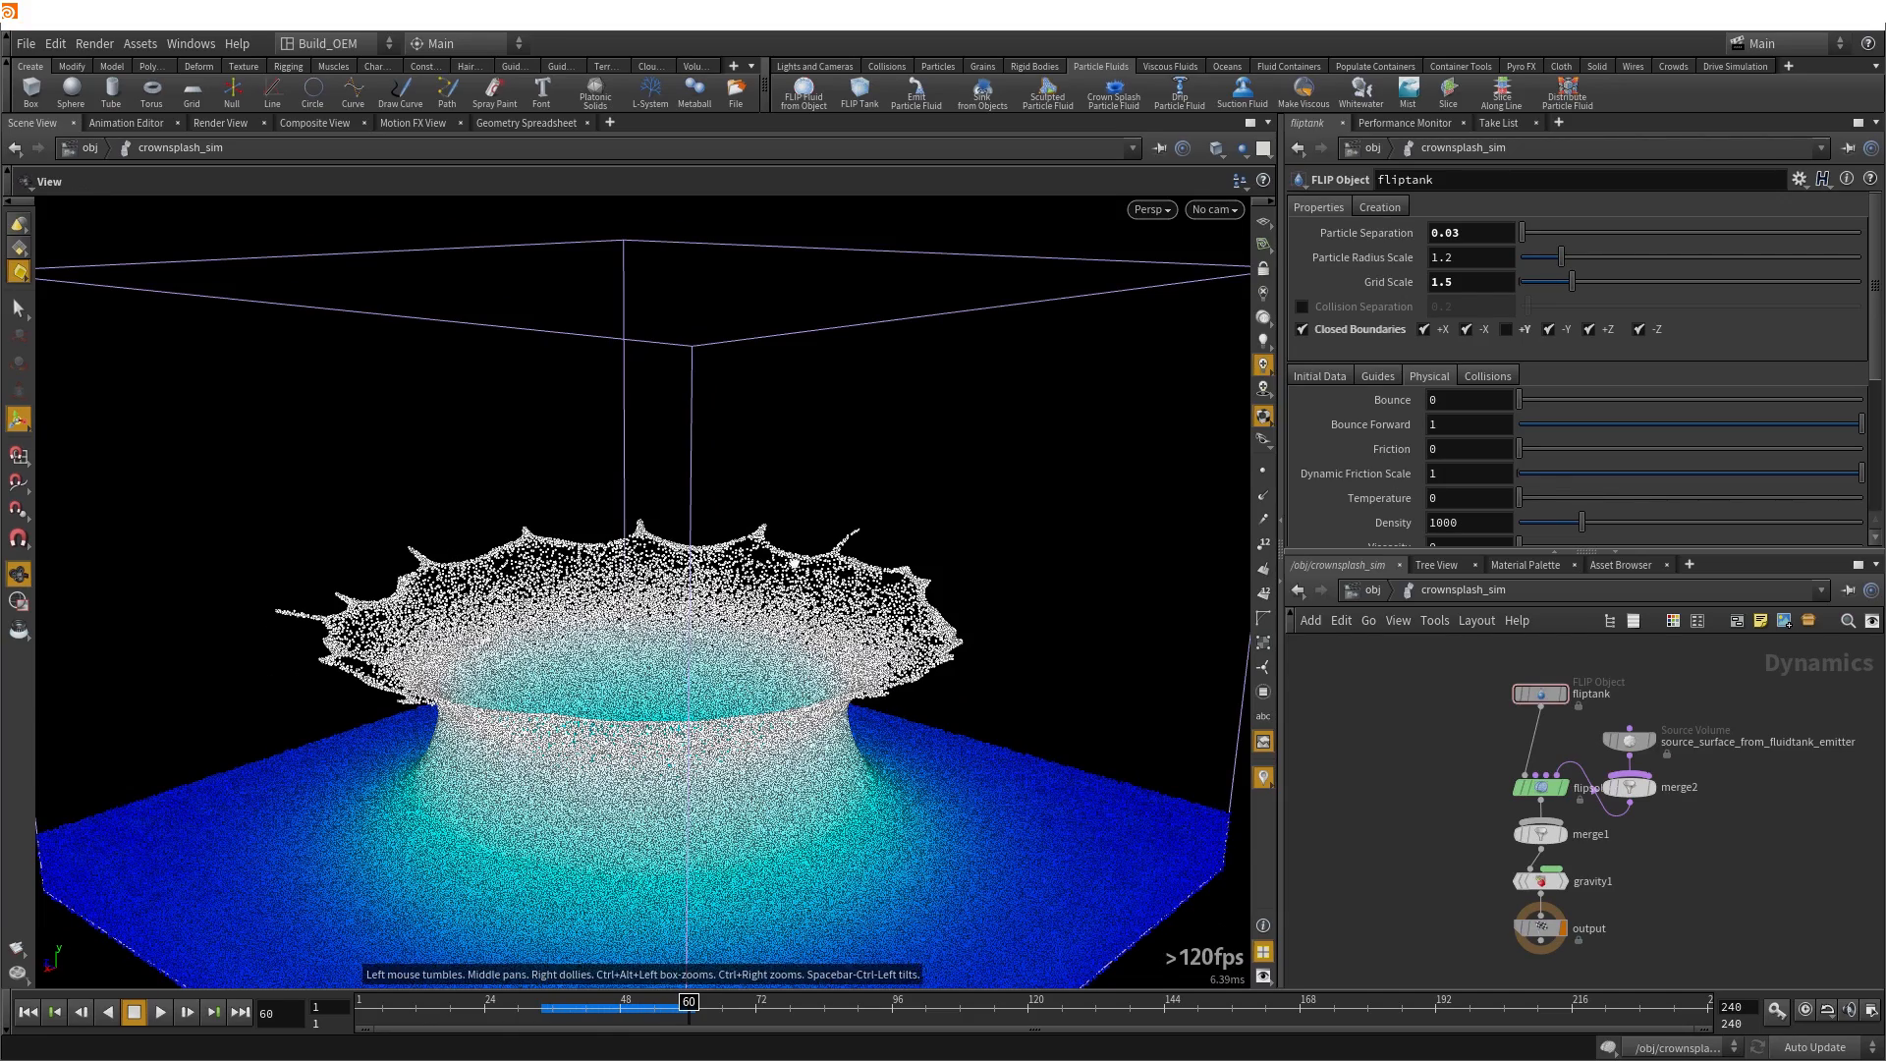
pyautogui.moveTo(794, 563); pyautogui.dragTo(599, 644)
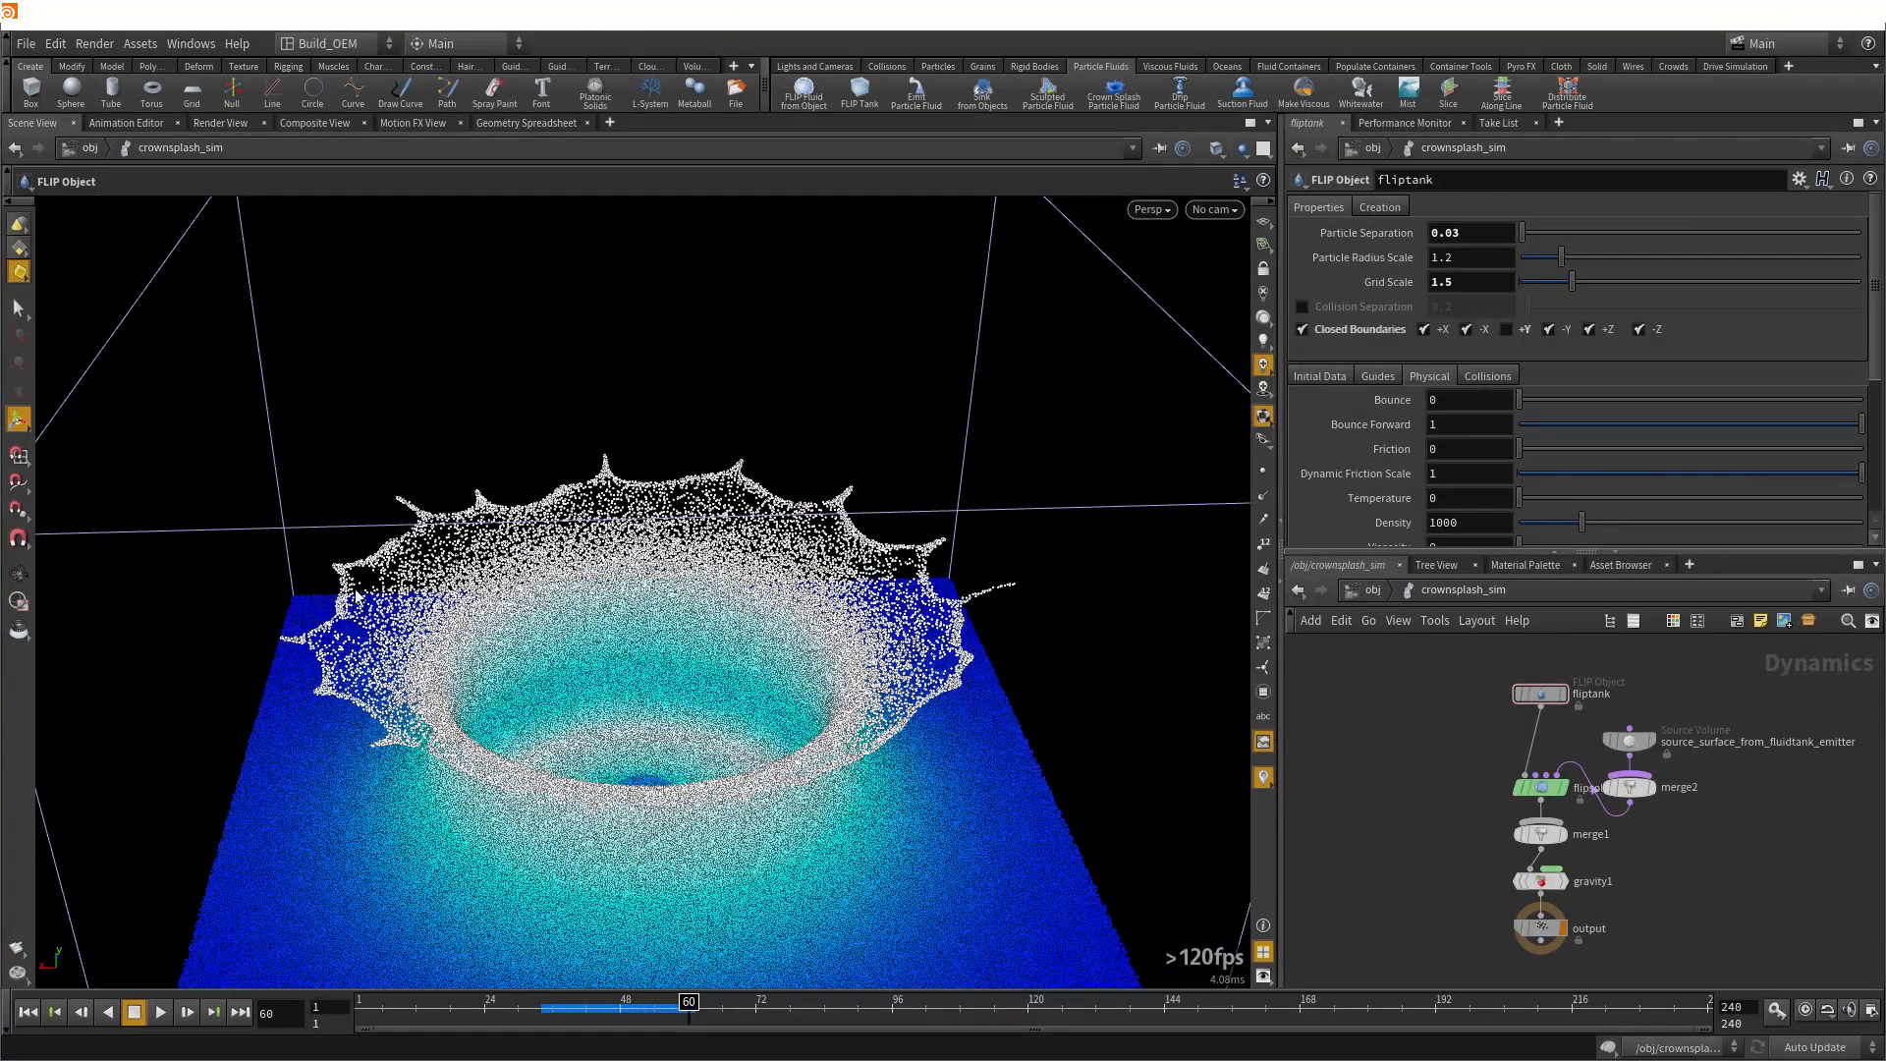
pyautogui.press('space')
pyautogui.moveTo(619, 583); pyautogui.dragTo(551, 725)
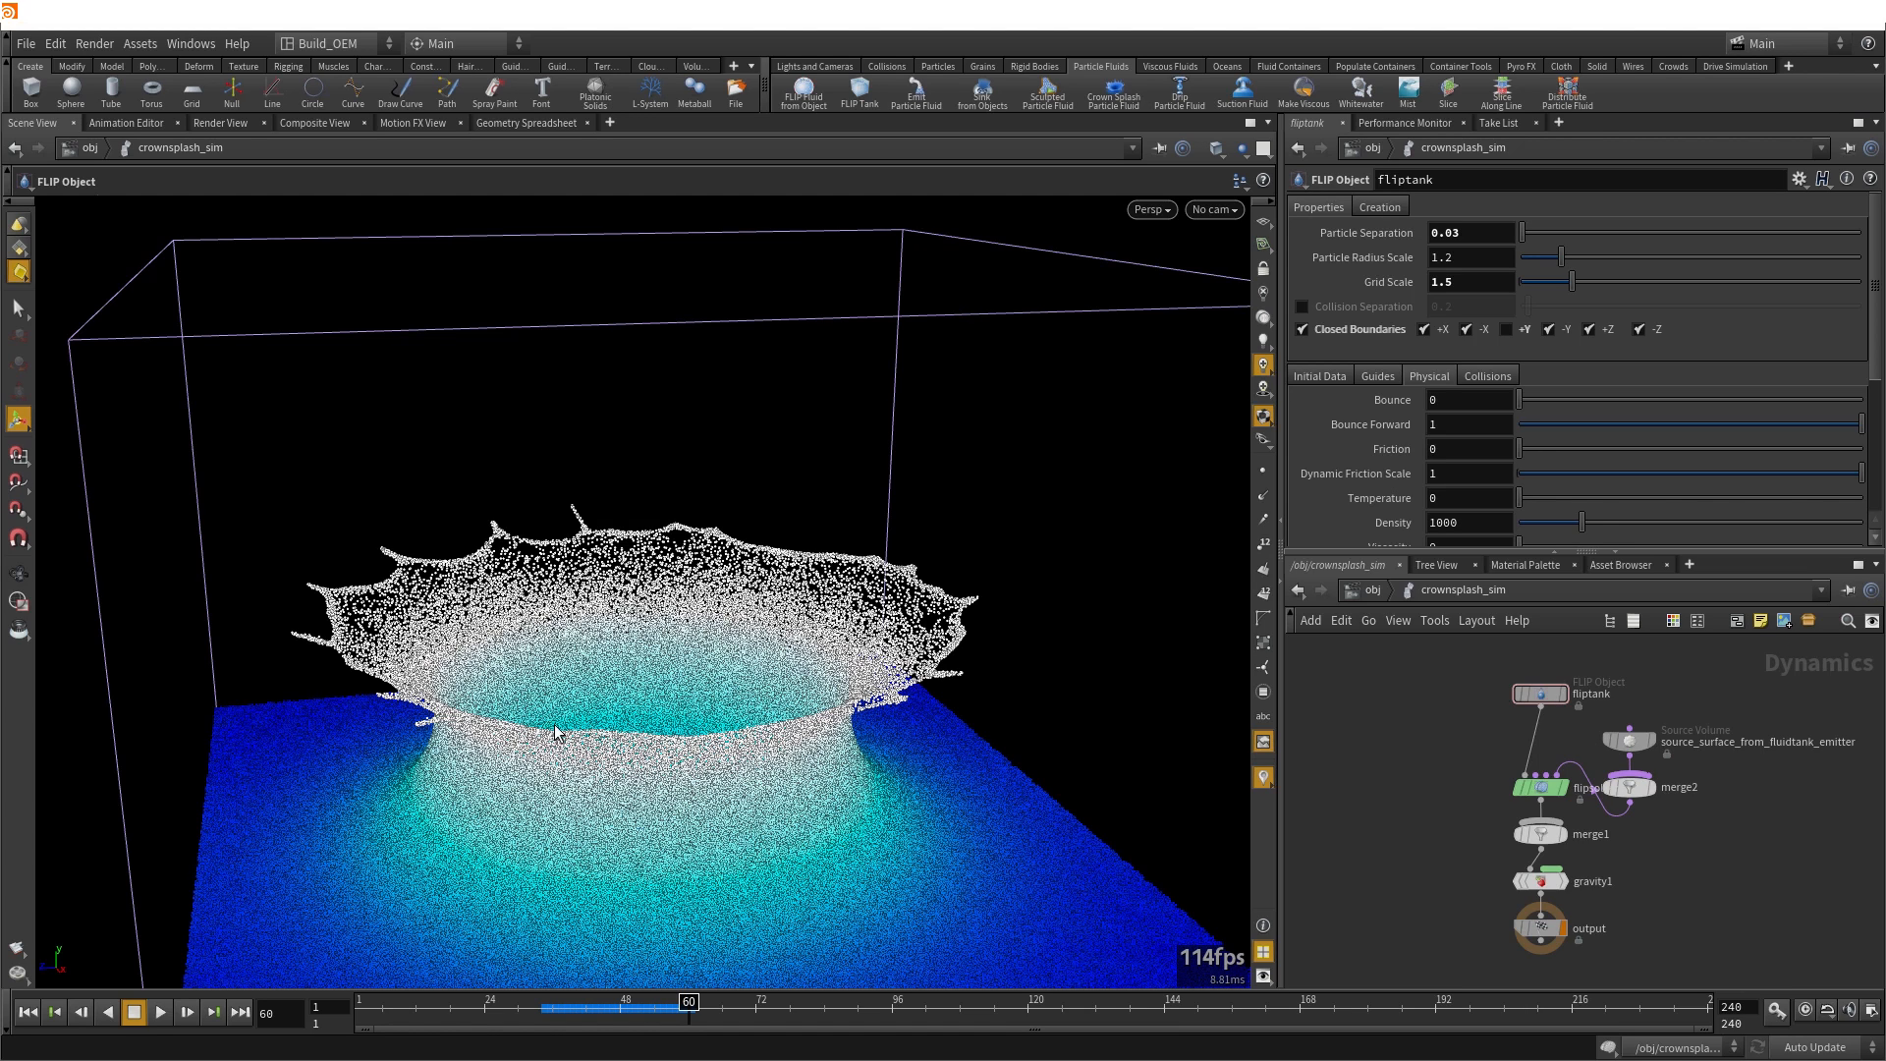
# Display the surface tension parameters of the crown splash simulation's FLIP solver and check the strength used
pyautogui.click(1544, 787)
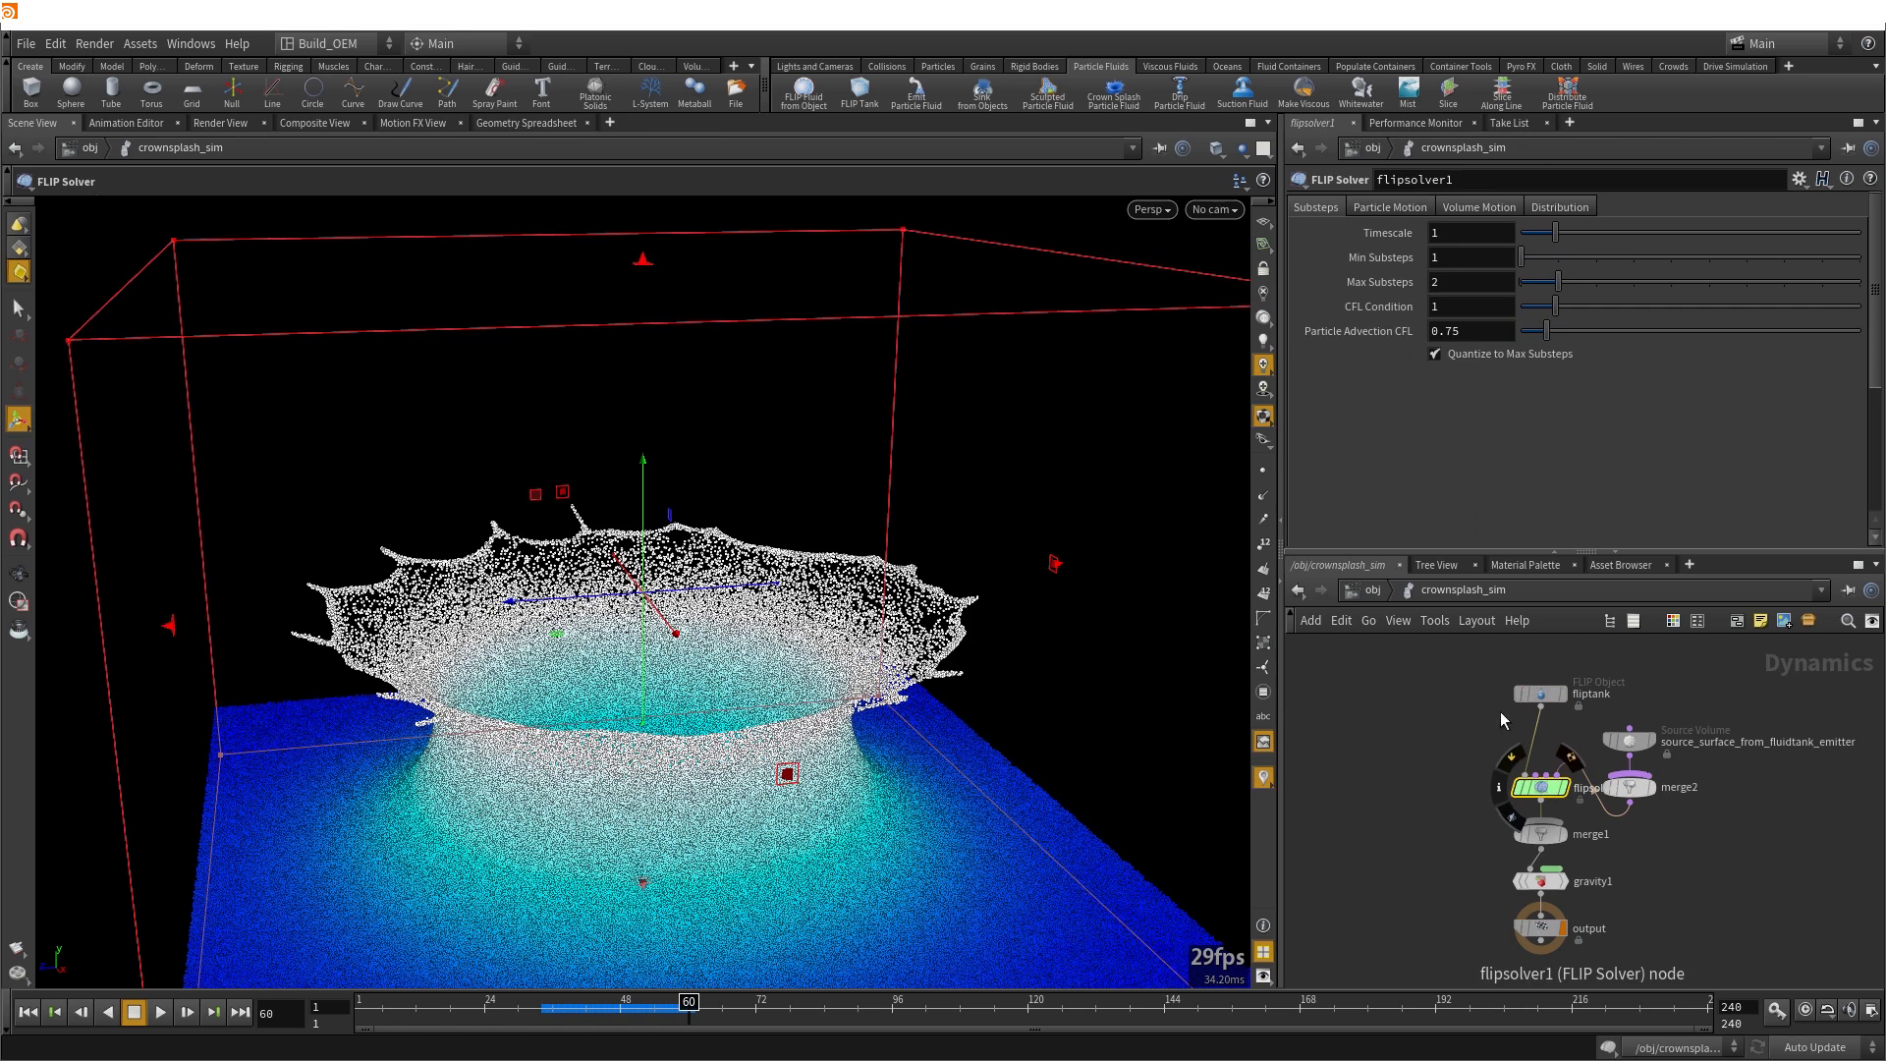
pyautogui.click(1479, 207)
pyautogui.click(1640, 382)
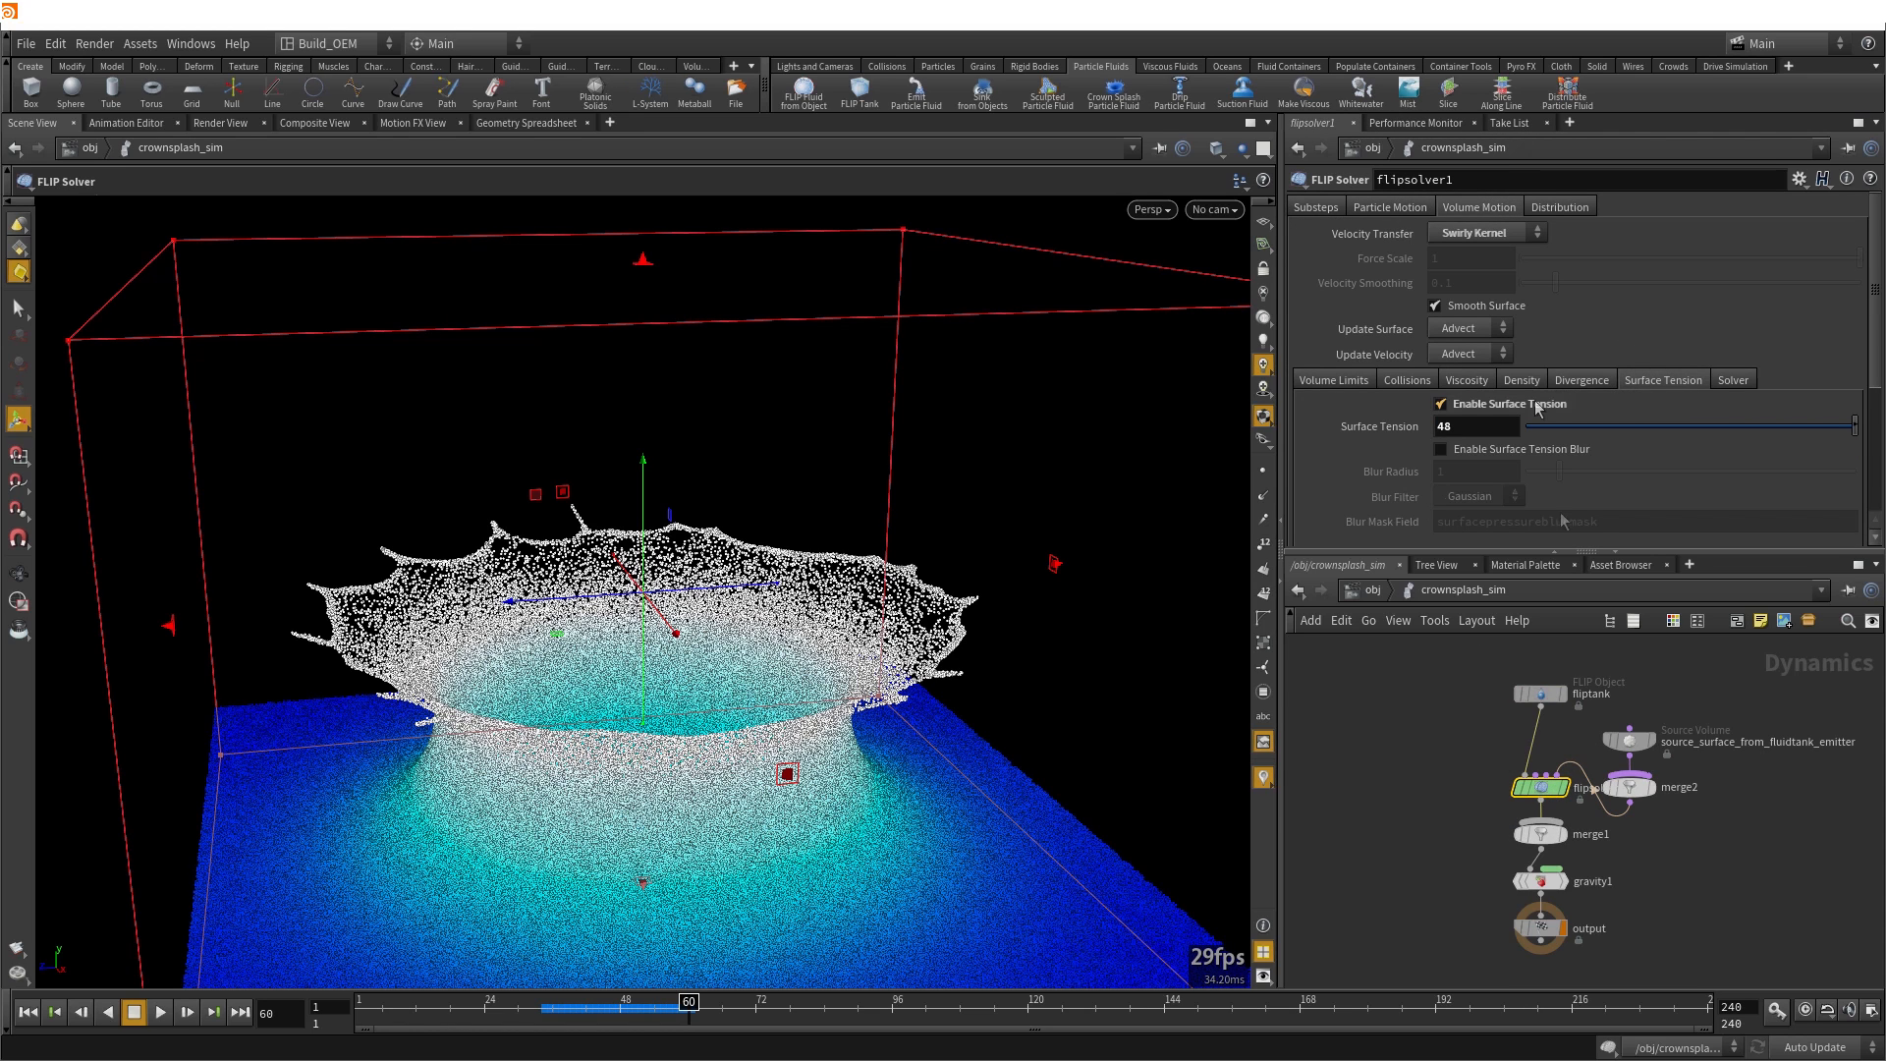
pyautogui.click(1375, 871)
pyautogui.moveTo(996, 866); pyautogui.dragTo(983, 854, button='middle')
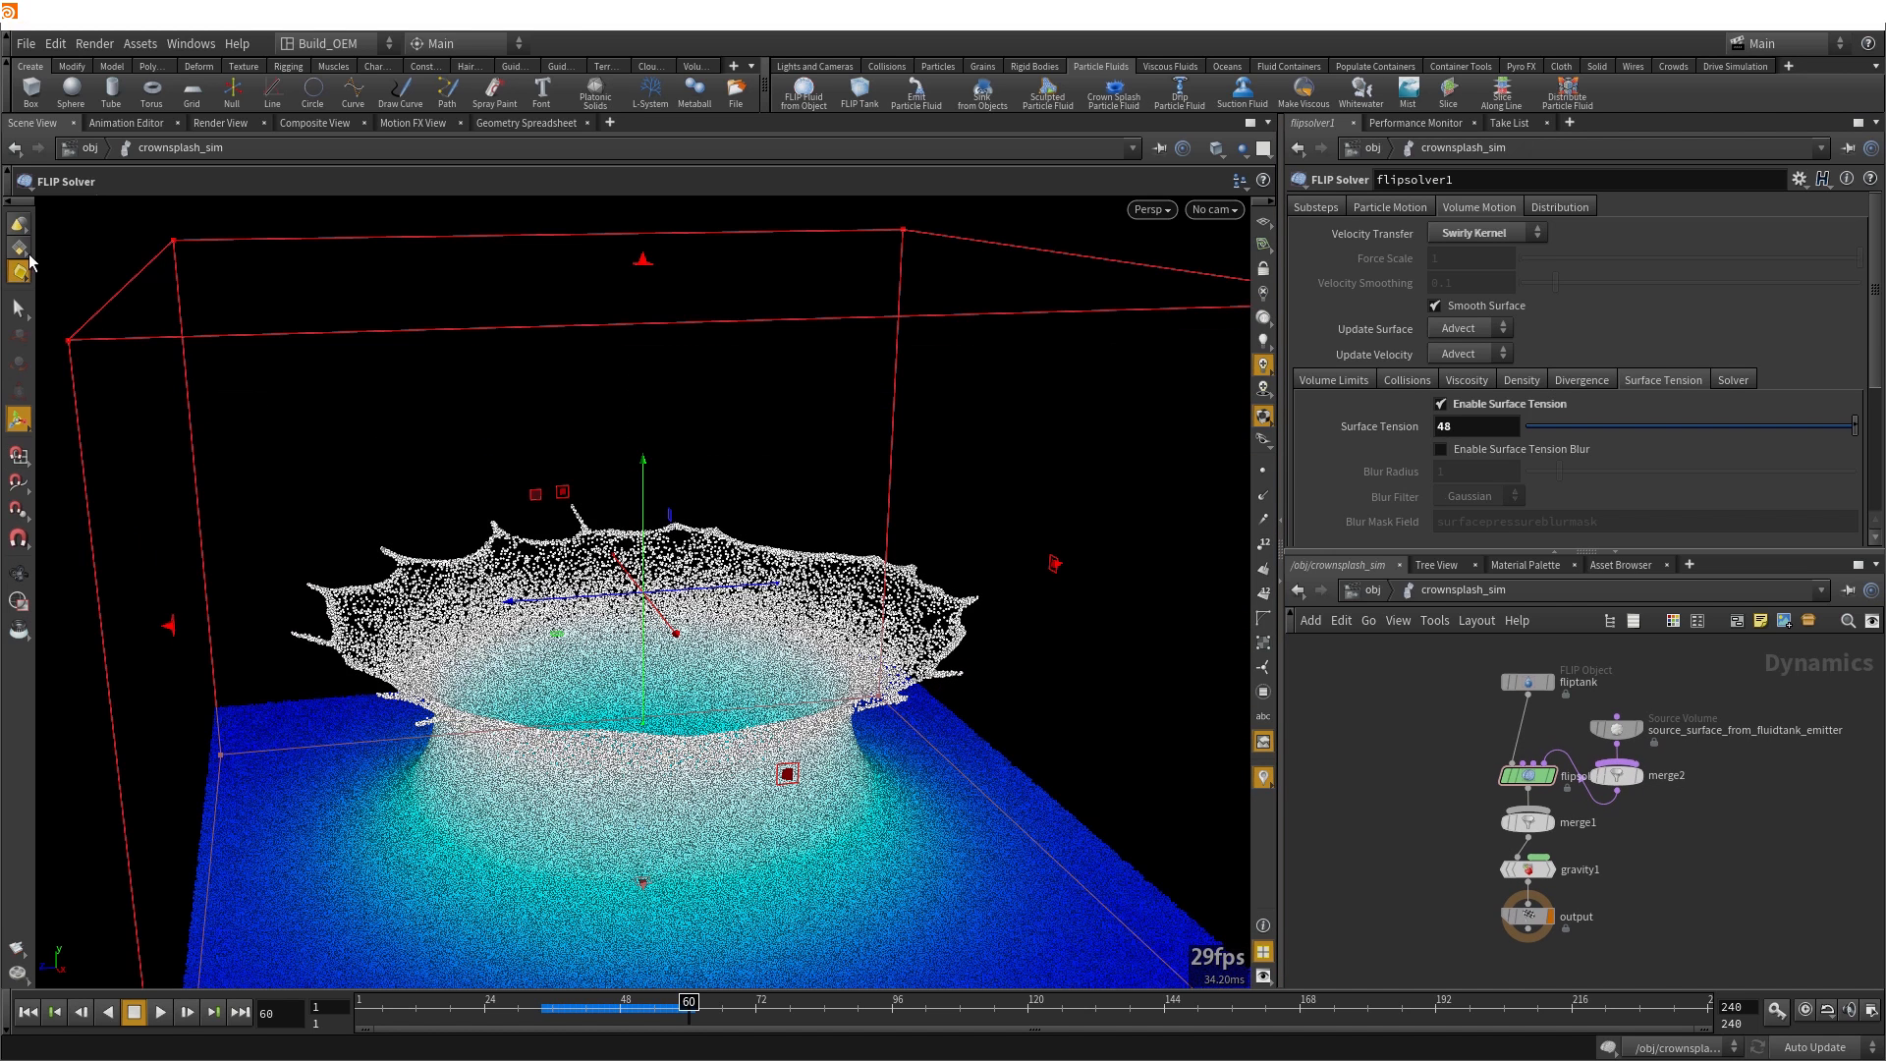
# Return to the object level and delete all five crown splash nodes, including the simulation network
pyautogui.click(18, 308)
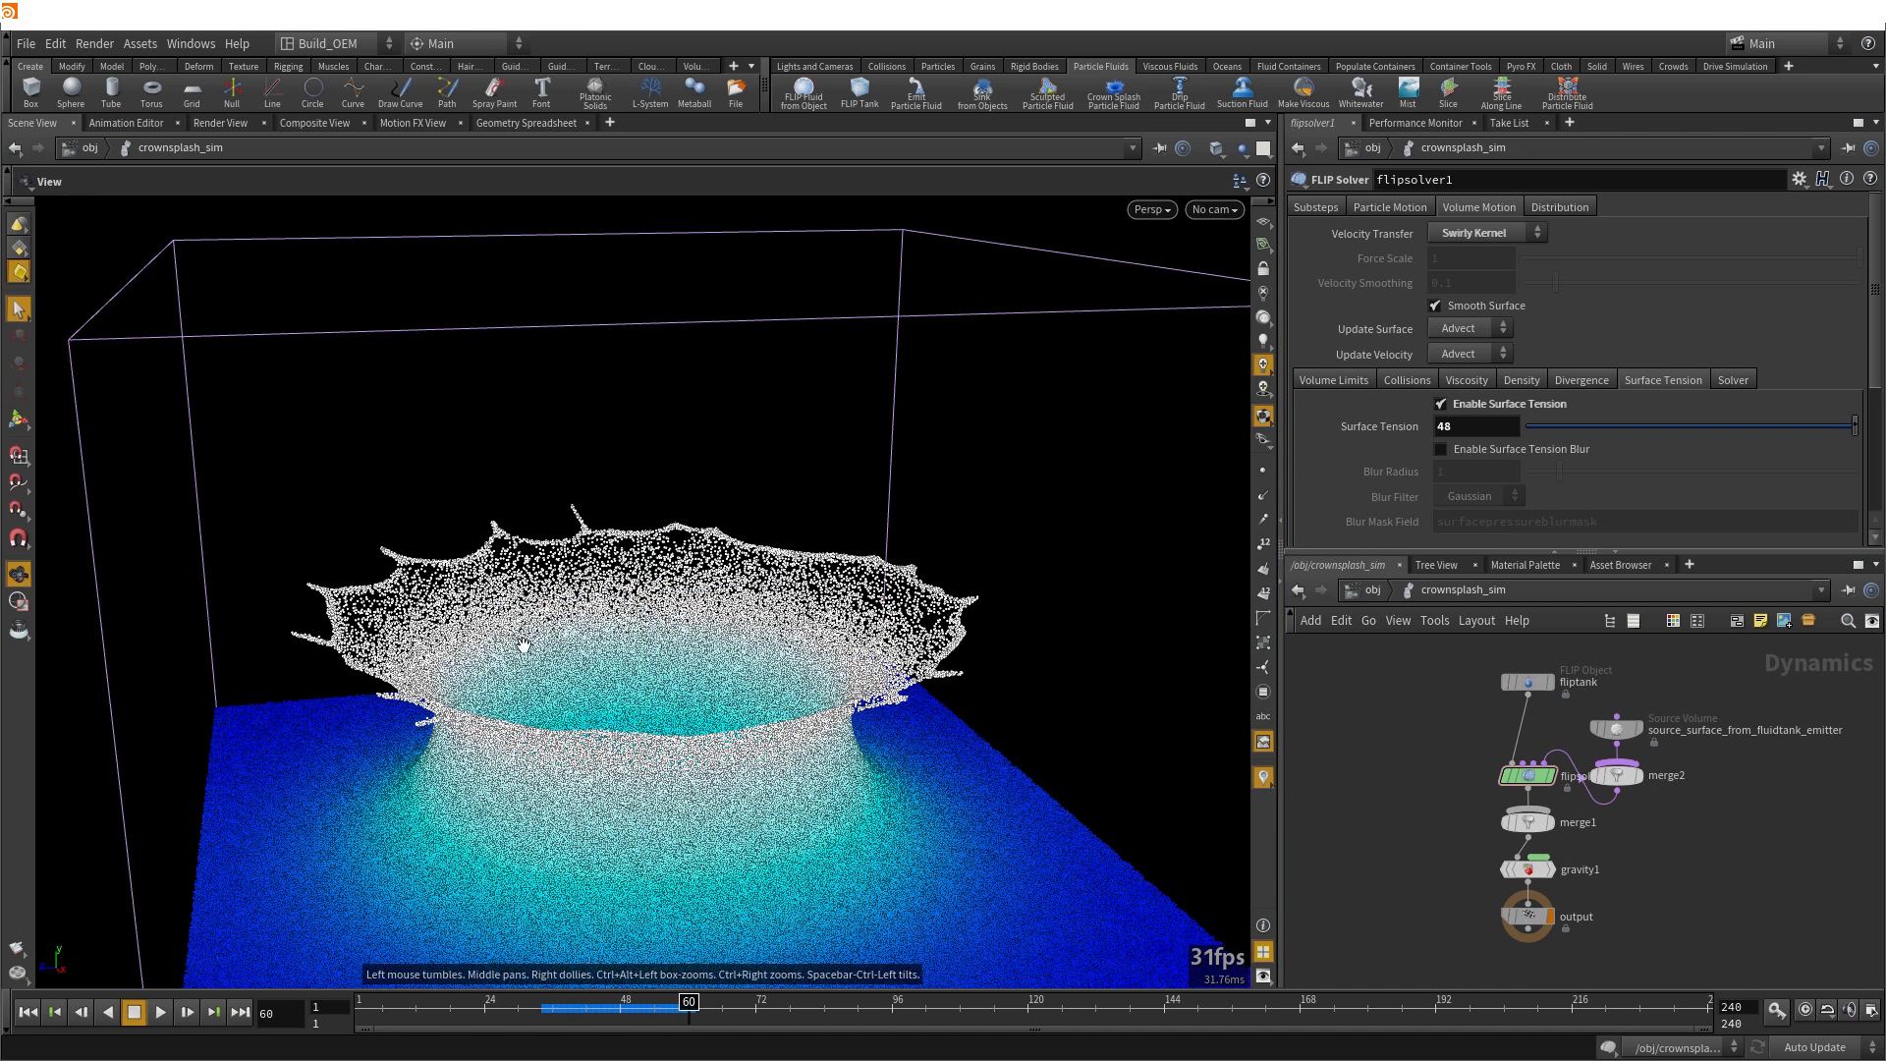
pyautogui.moveTo(524, 645); pyautogui.dragTo(423, 746)
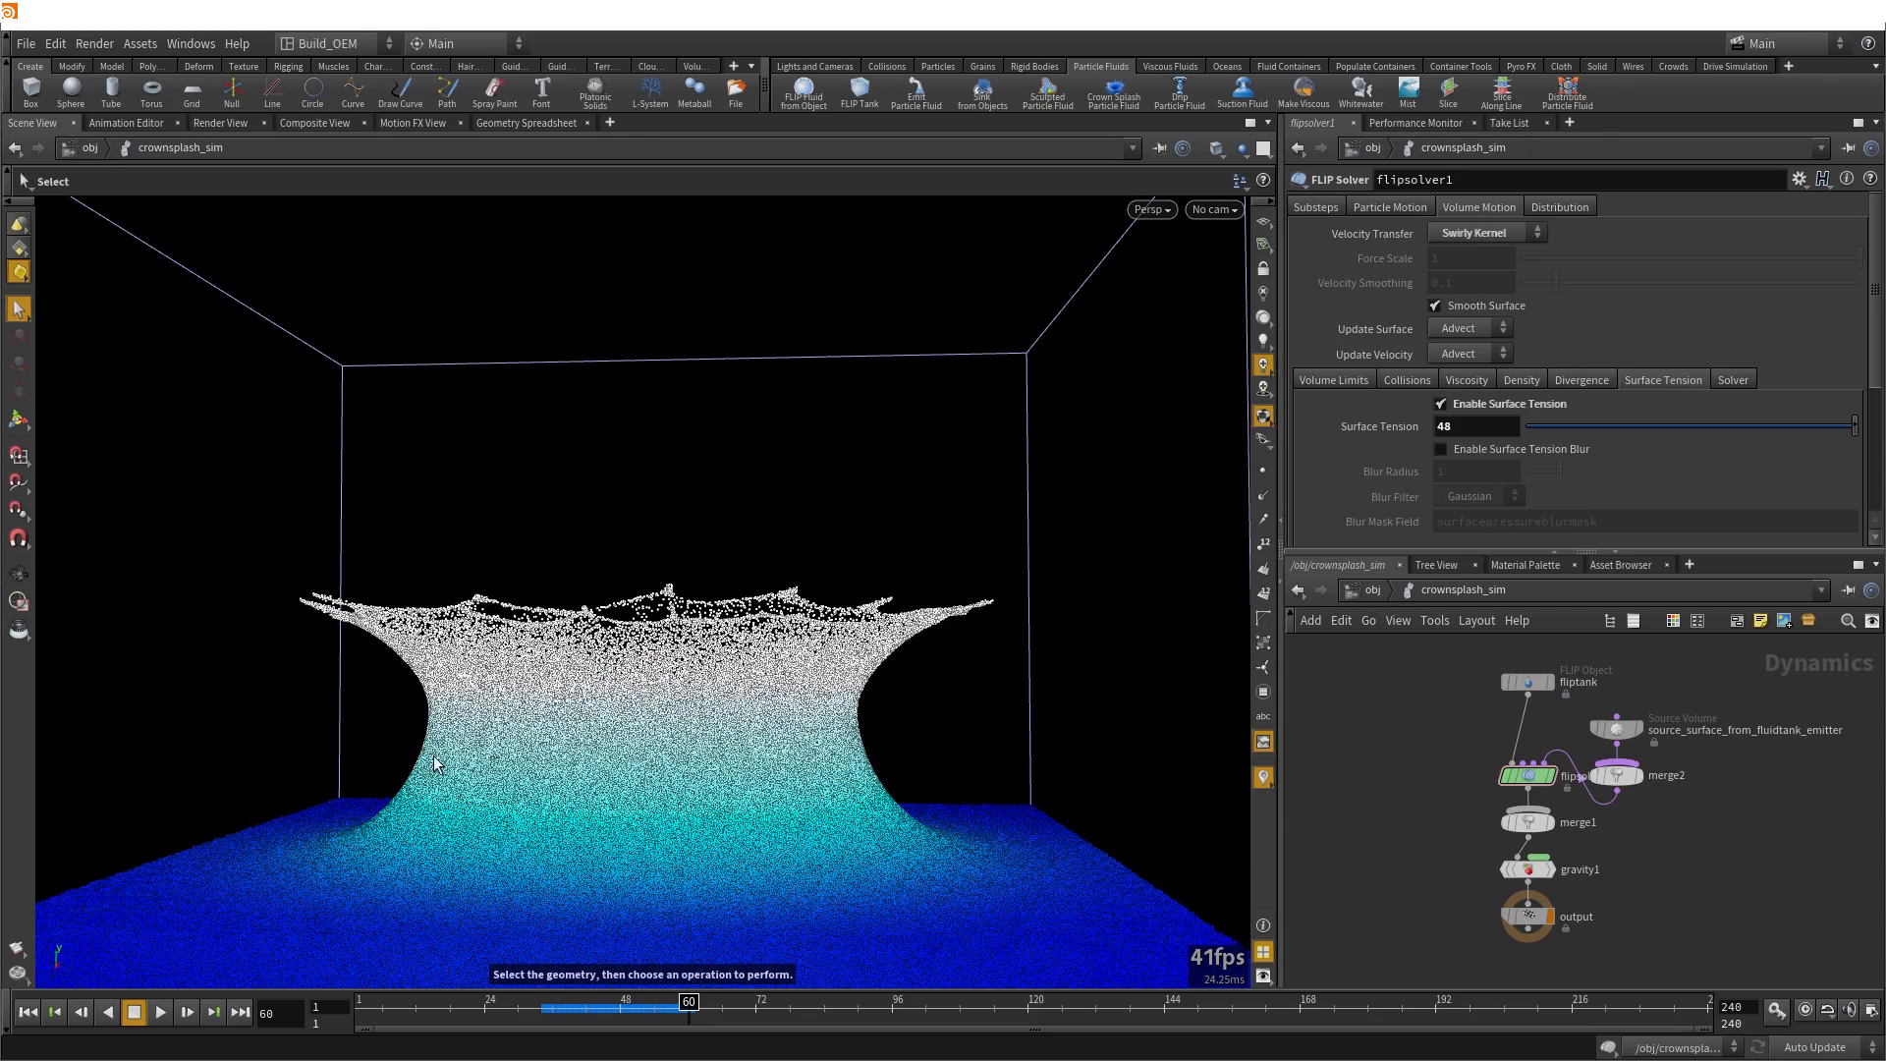
pyautogui.press('space')
pyautogui.moveTo(850, 776); pyautogui.dragTo(833, 795)
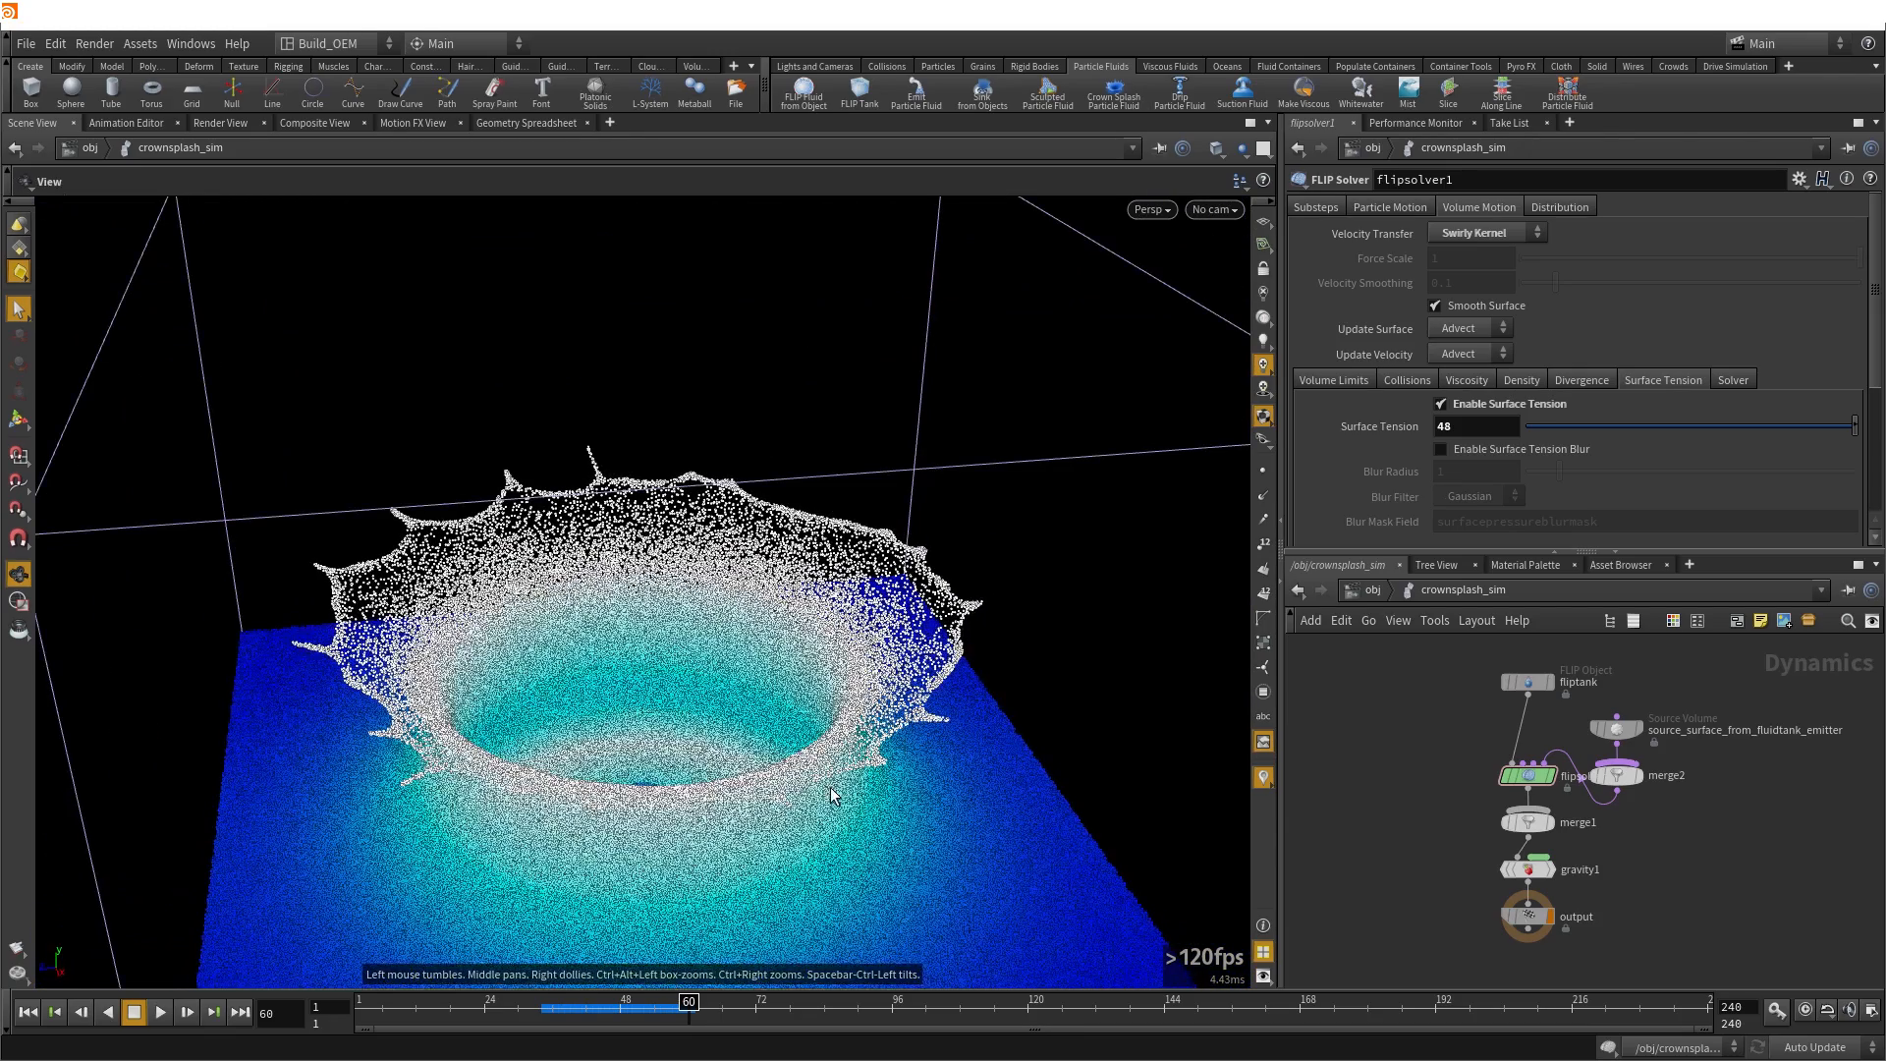
pyautogui.click(1347, 590)
pyautogui.moveTo(1395, 670); pyautogui.dragTo(1837, 951)
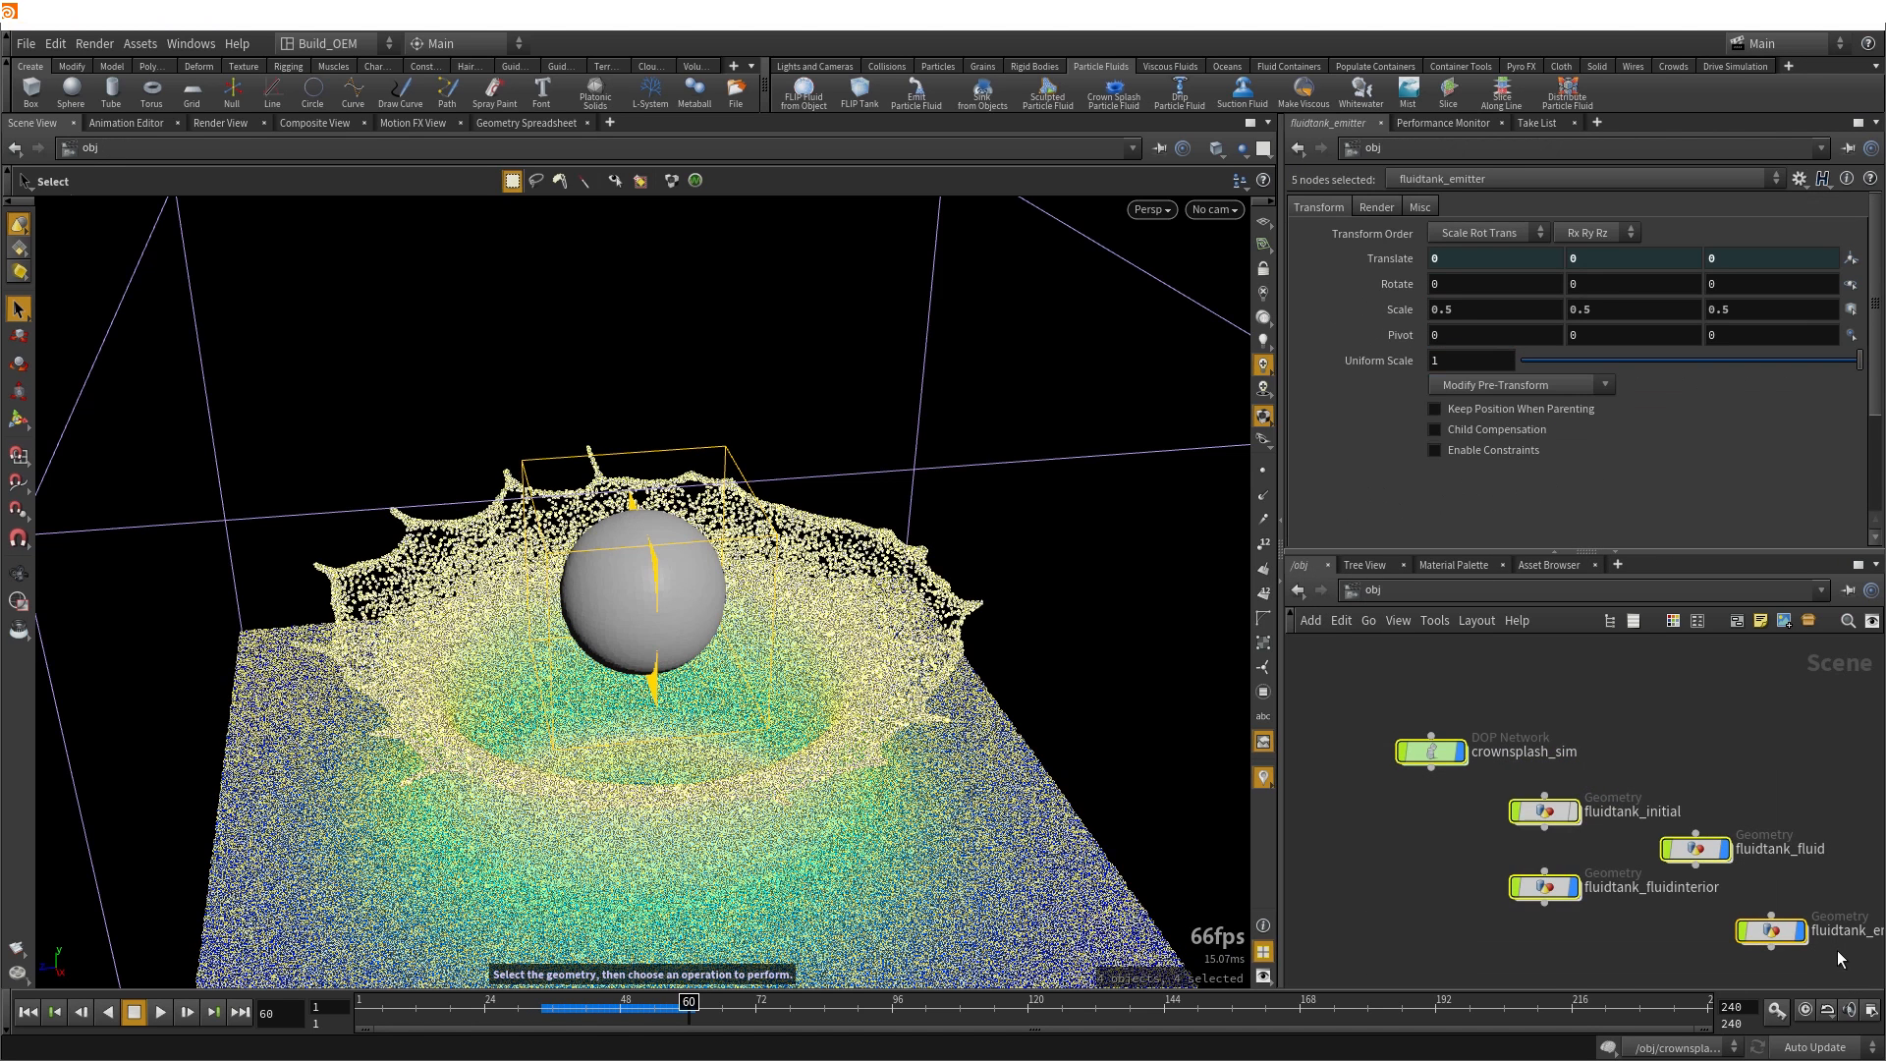
pyautogui.press('Delete')
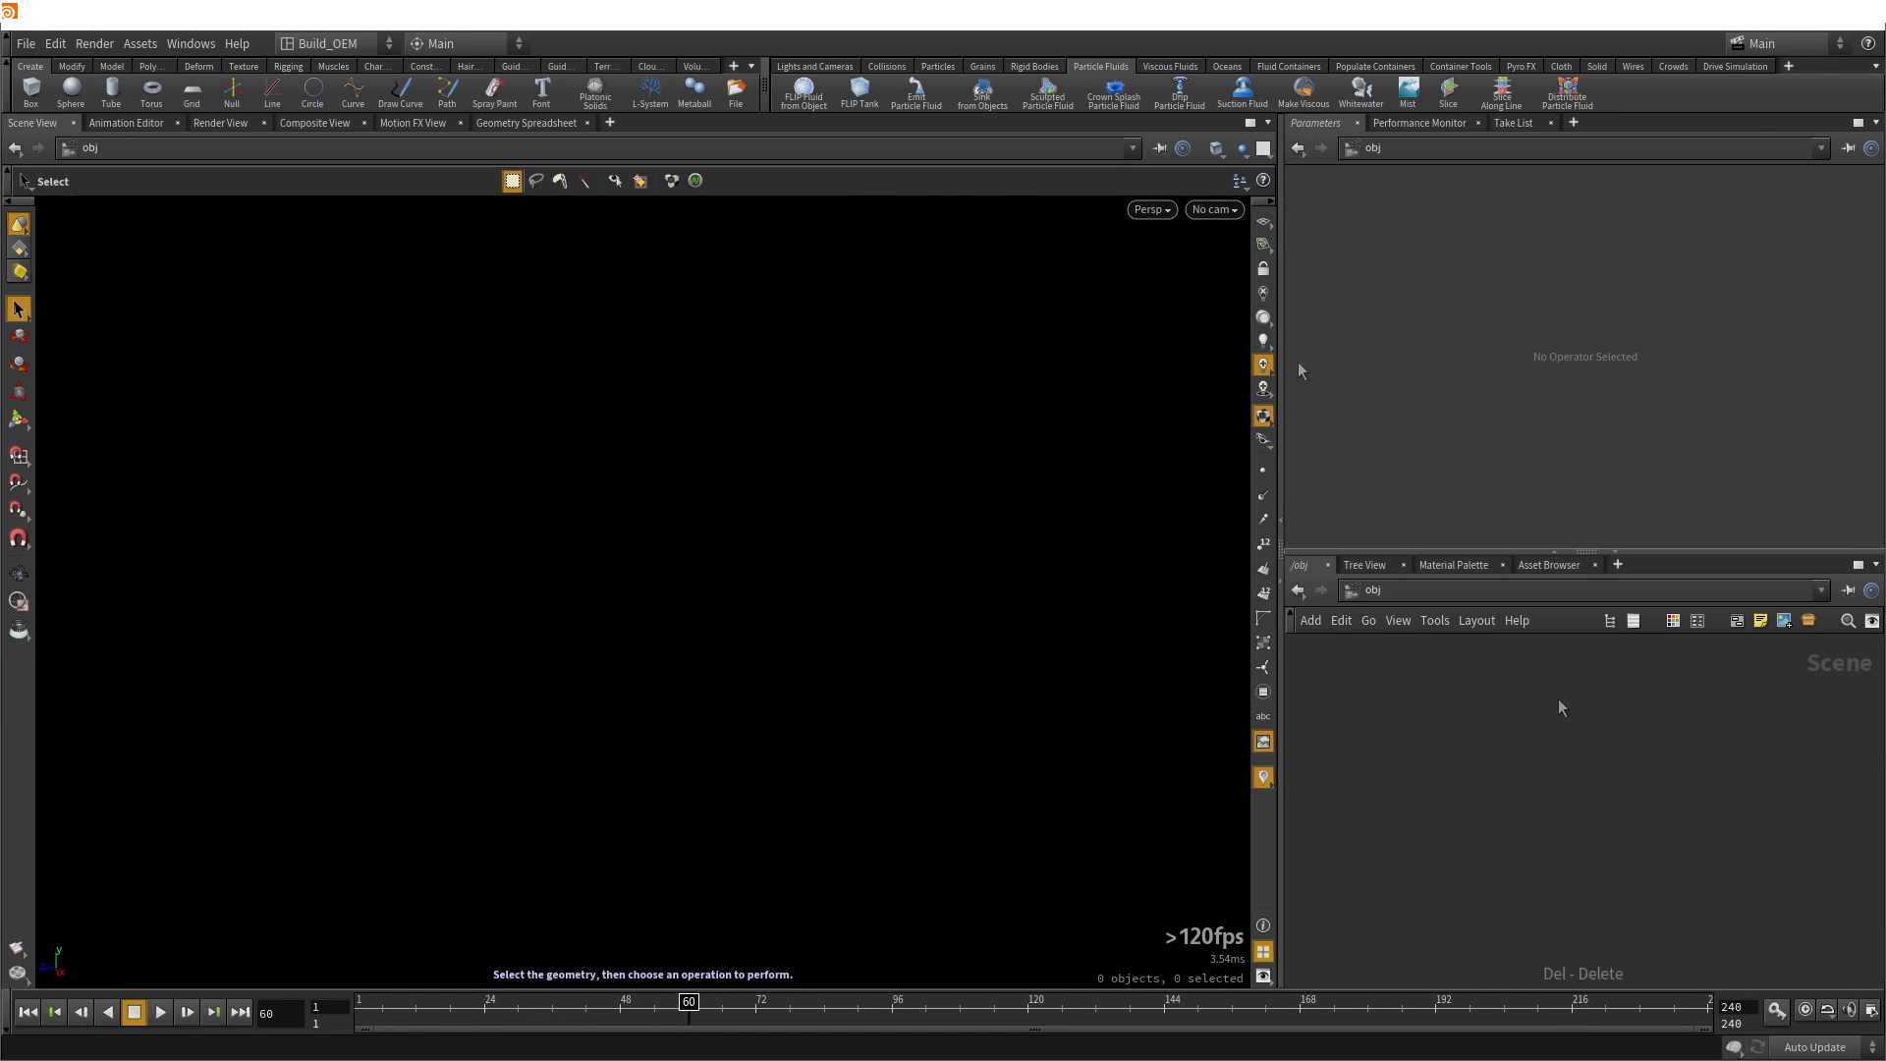
# Create a Drip Particle Fluid setup and play its simulation with the droplet and its container in view
pyautogui.click(1181, 95)
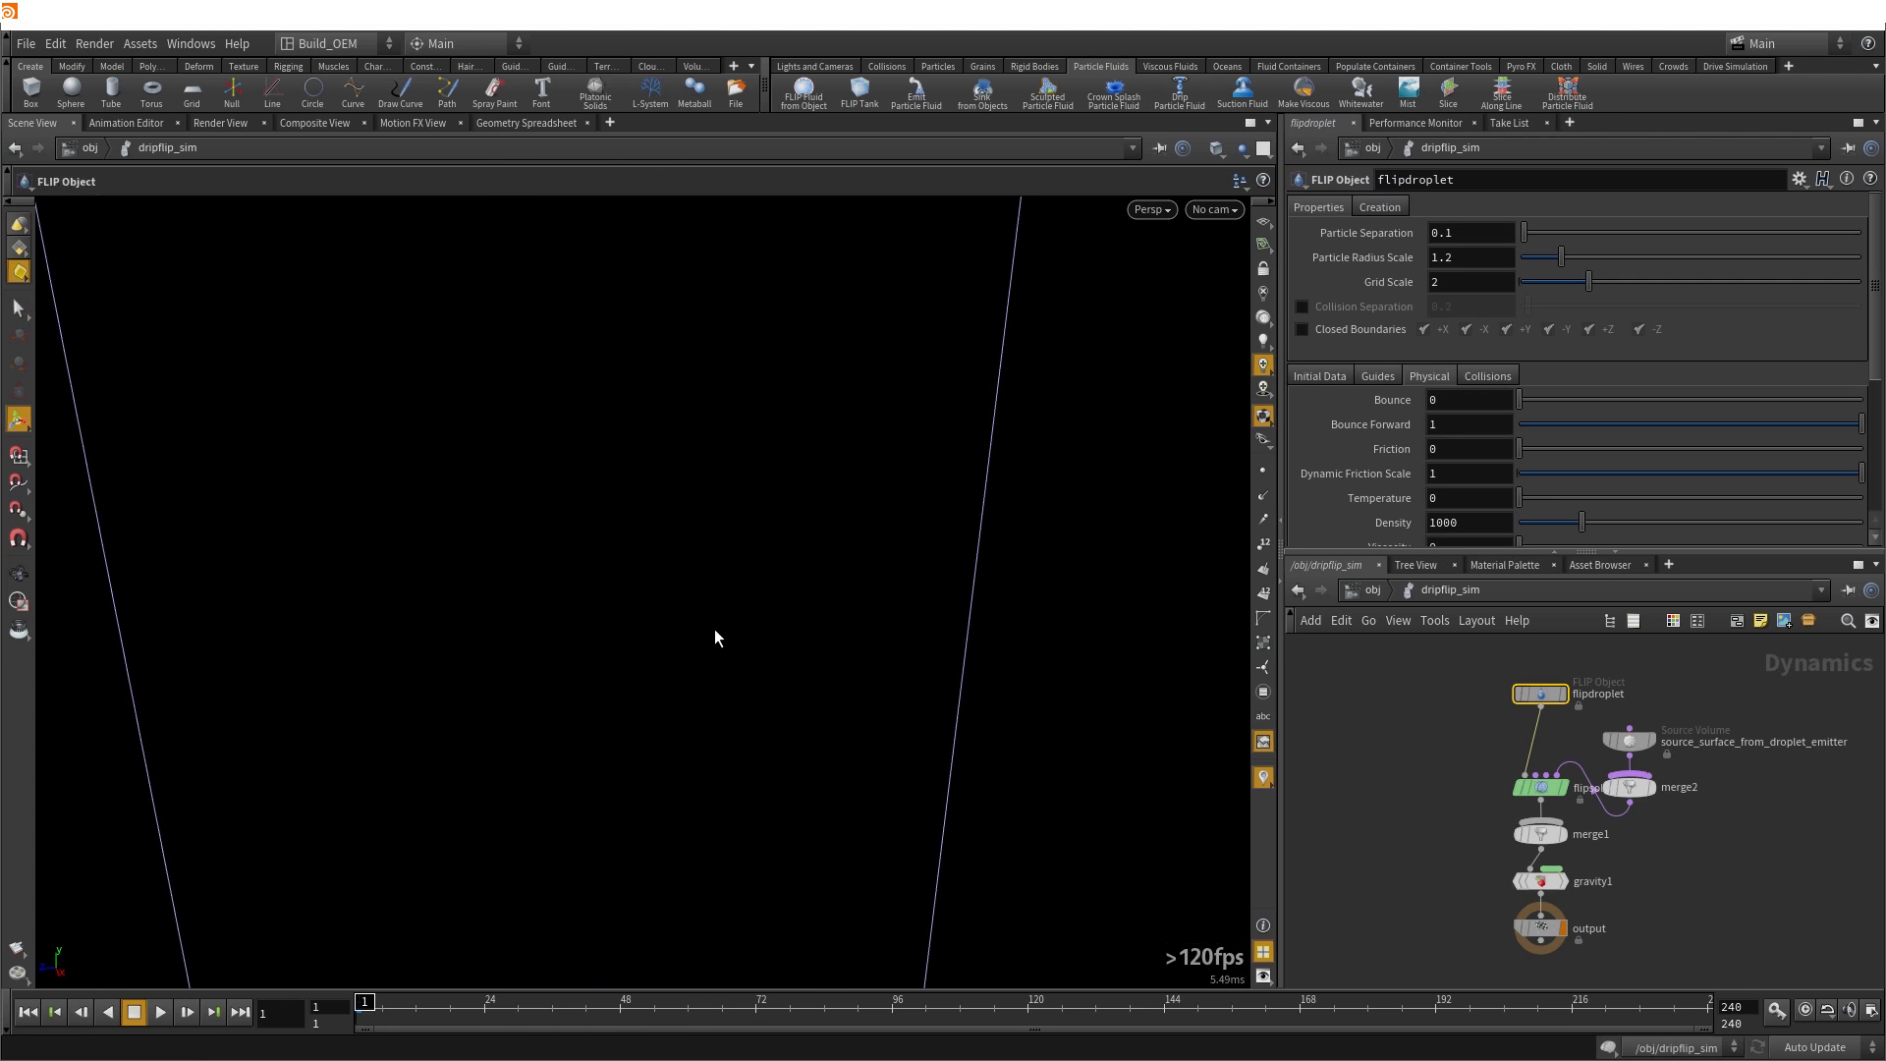
pyautogui.keyDown('alt'); pyautogui.moveTo(715, 628); pyautogui.dragTo(716, 505); pyautogui.keyUp('alt')
pyautogui.keyDown('alt'); pyautogui.moveTo(716, 505); pyautogui.dragTo(707, 392, button='right'); pyautogui.keyUp('alt')
pyautogui.keyDown('alt'); pyautogui.moveTo(673, 295); pyautogui.dragTo(650, 454, button='middle'); pyautogui.keyUp('alt')
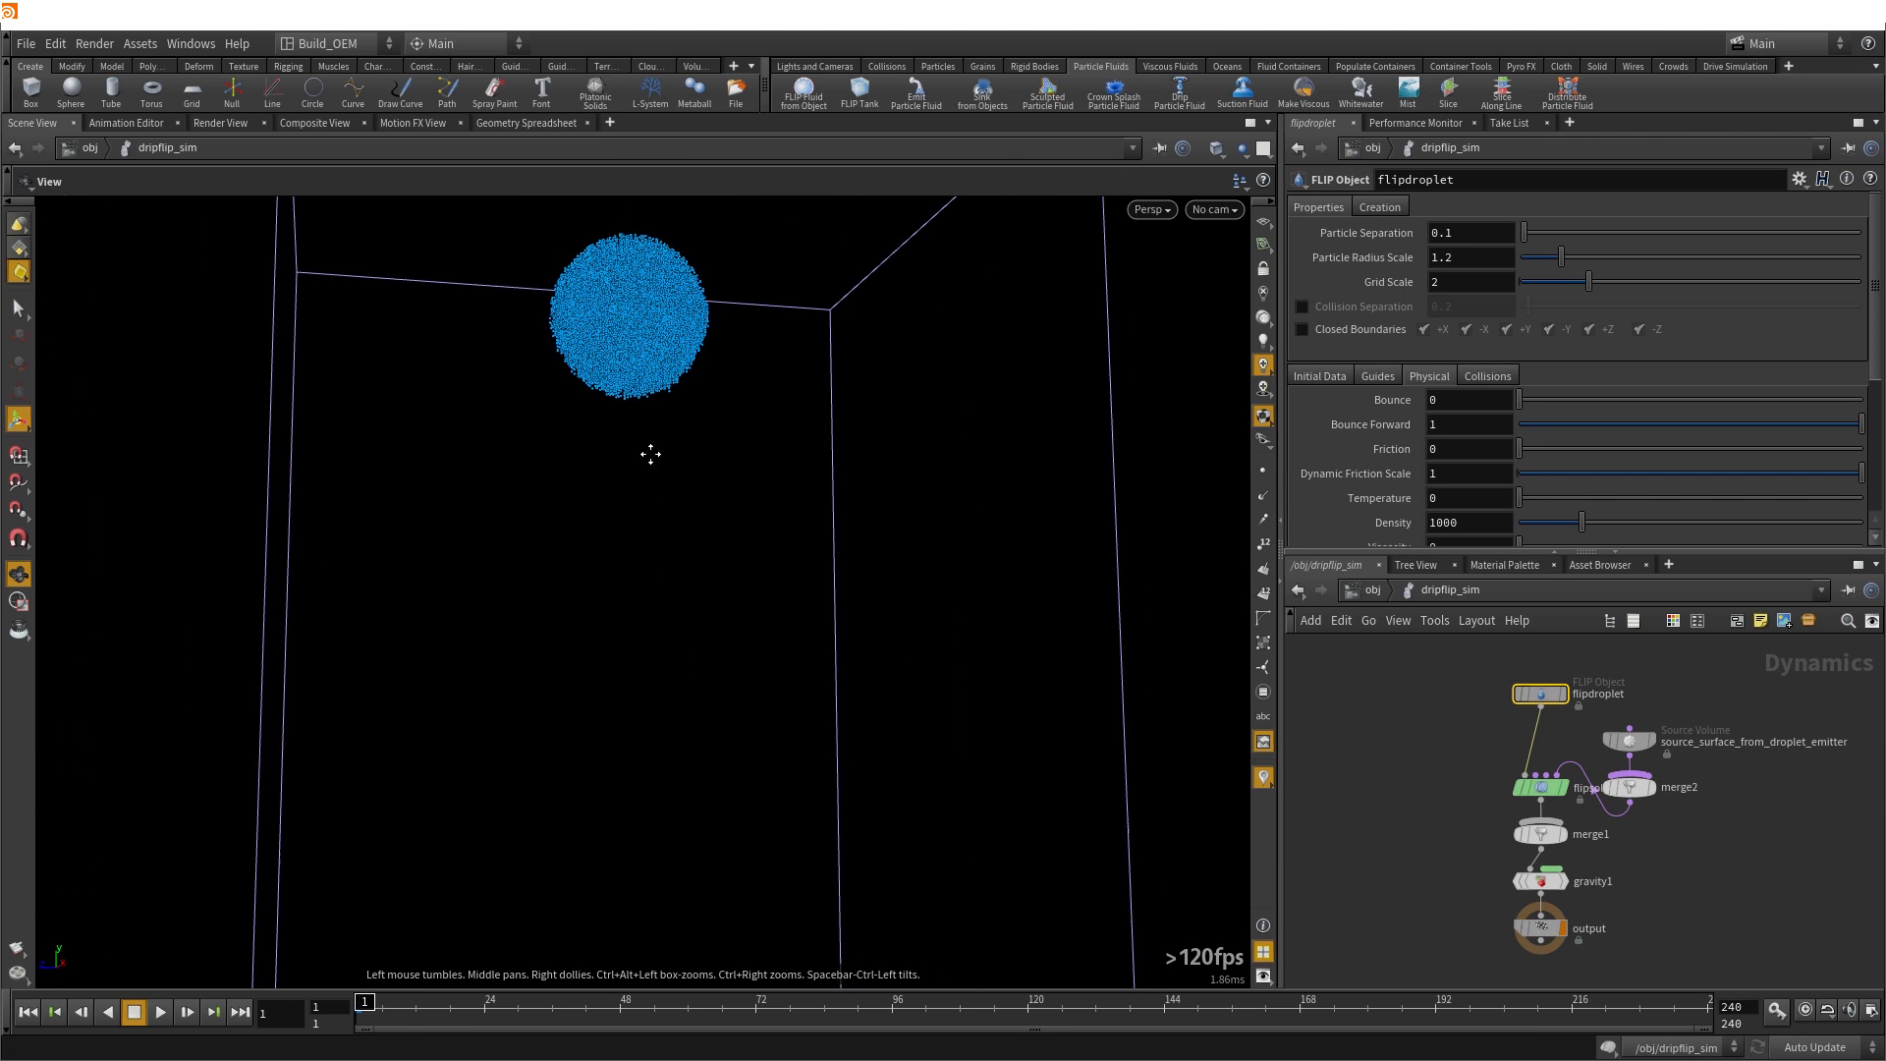
pyautogui.keyDown('alt'); pyautogui.moveTo(650, 454); pyautogui.dragTo(527, 644); pyautogui.keyUp('alt')
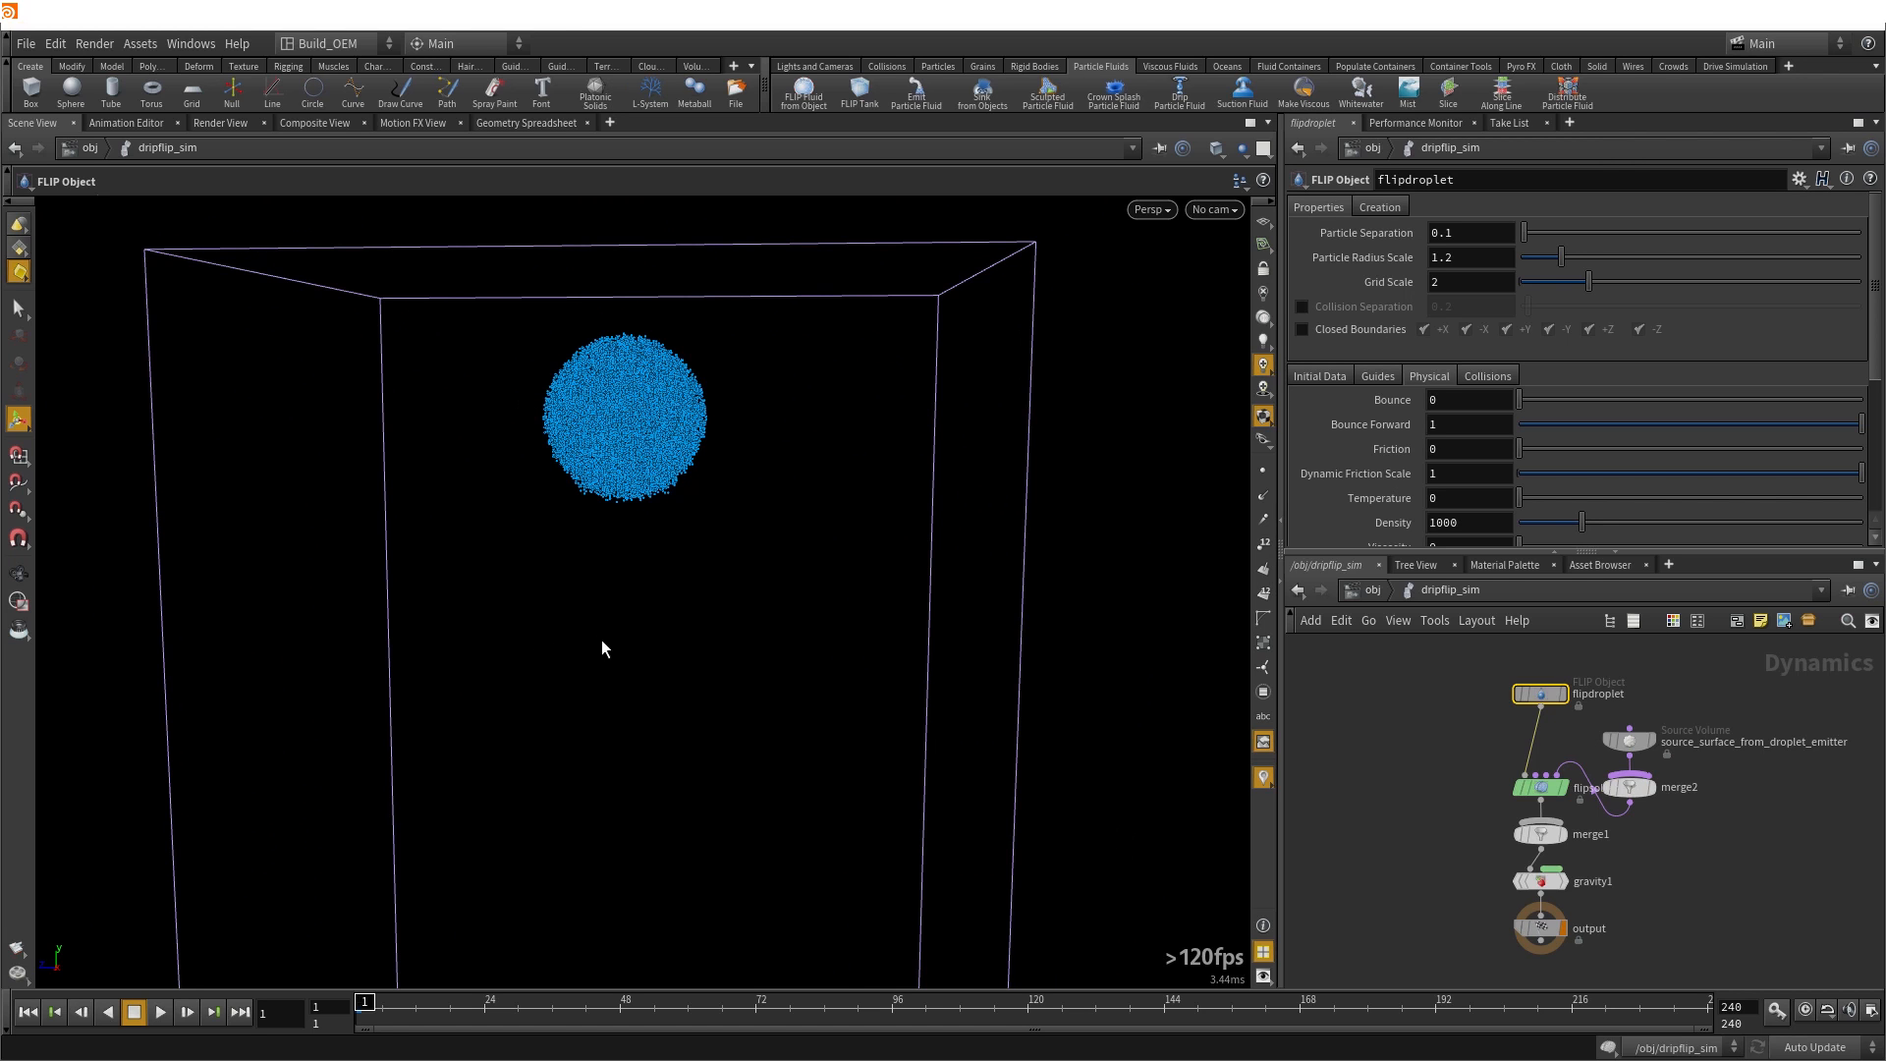
pyautogui.keyDown('alt'); pyautogui.moveTo(611, 656); pyautogui.dragTo(676, 521, button='middle'); pyautogui.keyUp('alt')
pyautogui.keyDown('alt'); pyautogui.moveTo(675, 520); pyautogui.dragTo(643, 432, button='right'); pyautogui.keyUp('alt')
pyautogui.click(159, 1010)
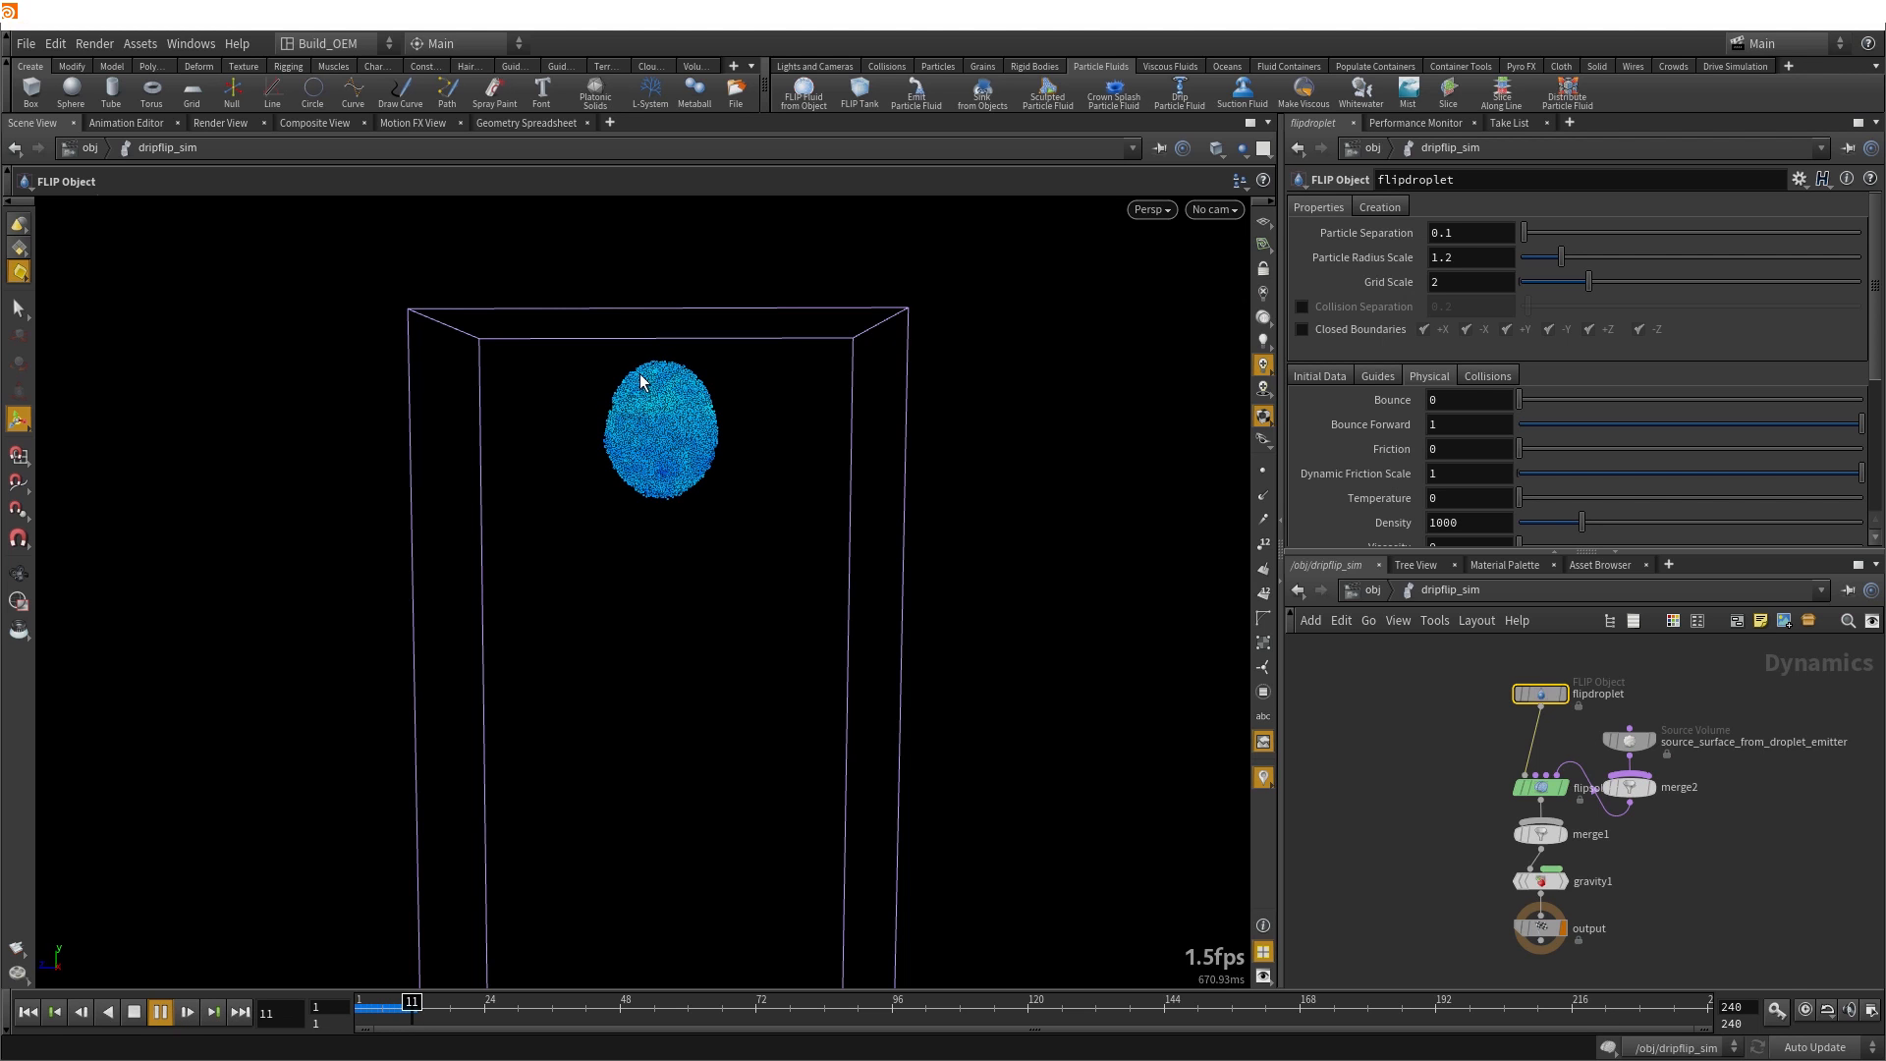
# Display the surface tension parameters of the drip simulation's FLIP solver while it plays
pyautogui.click(1544, 785)
pyautogui.click(1488, 207)
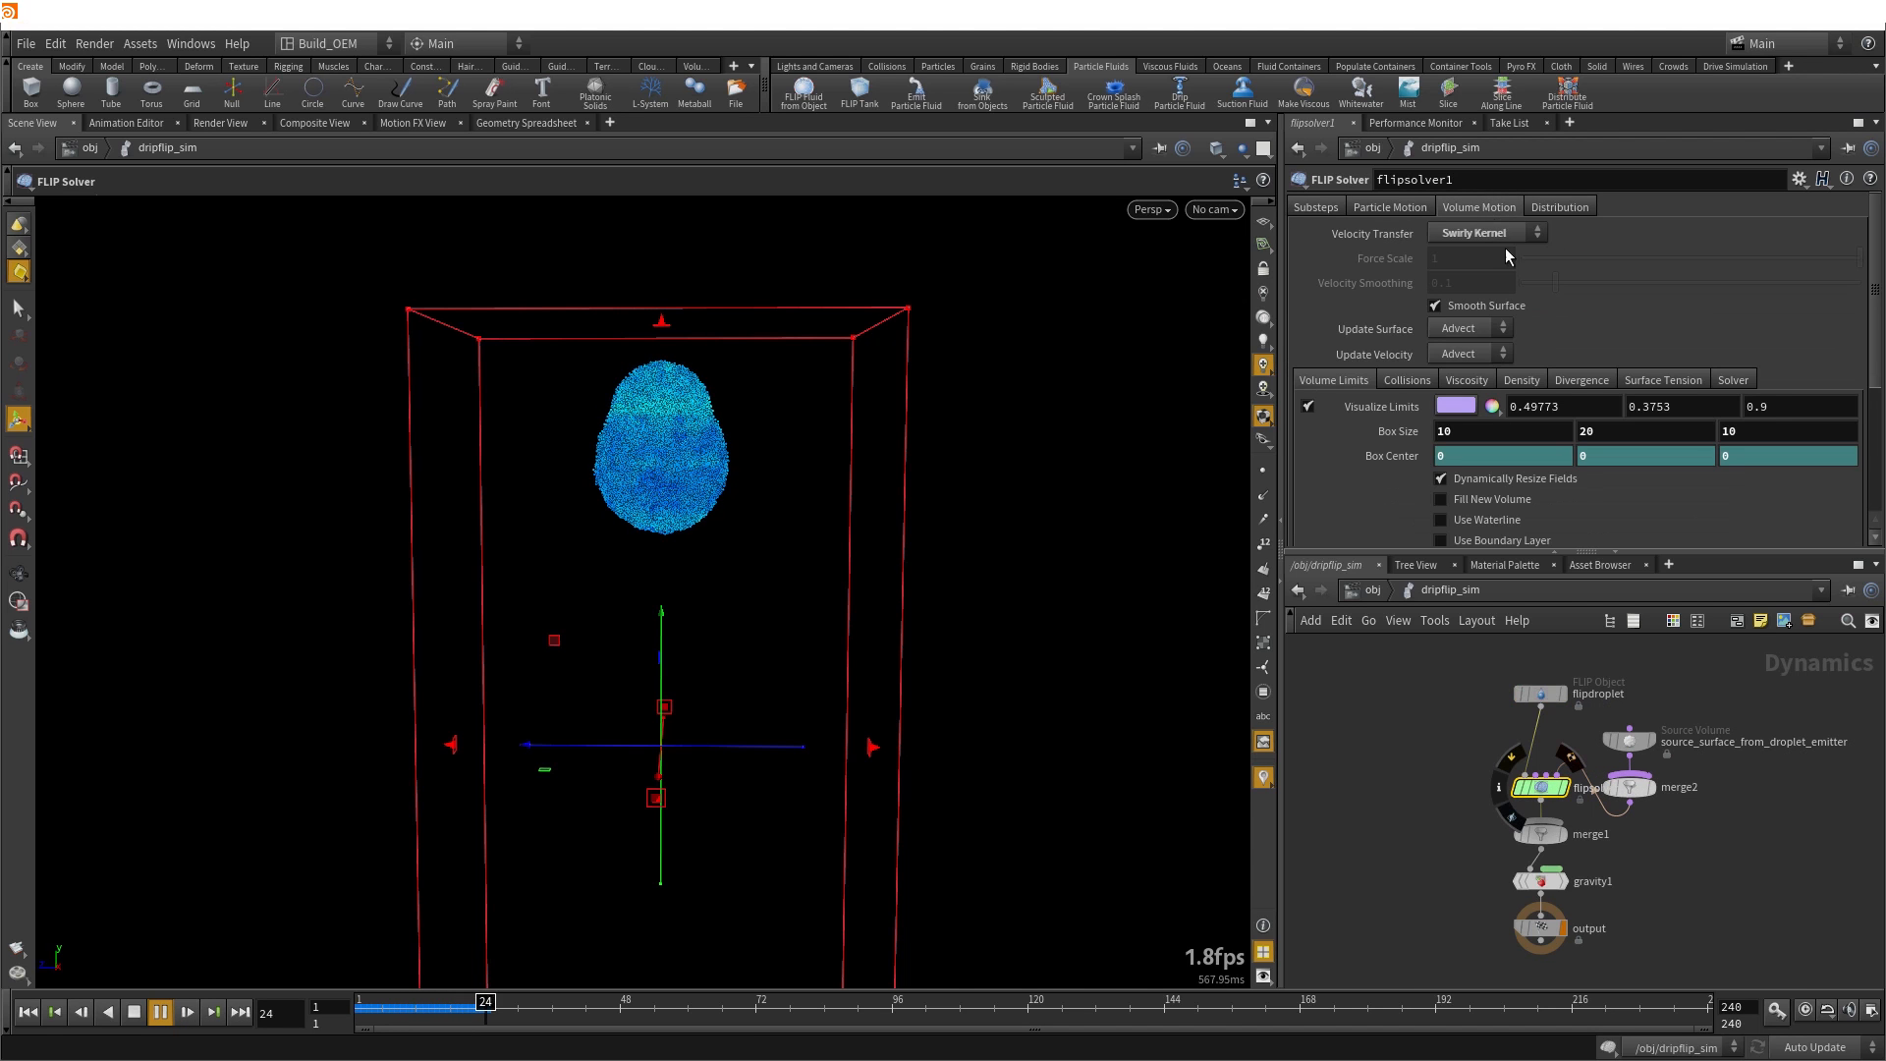
pyautogui.click(1653, 379)
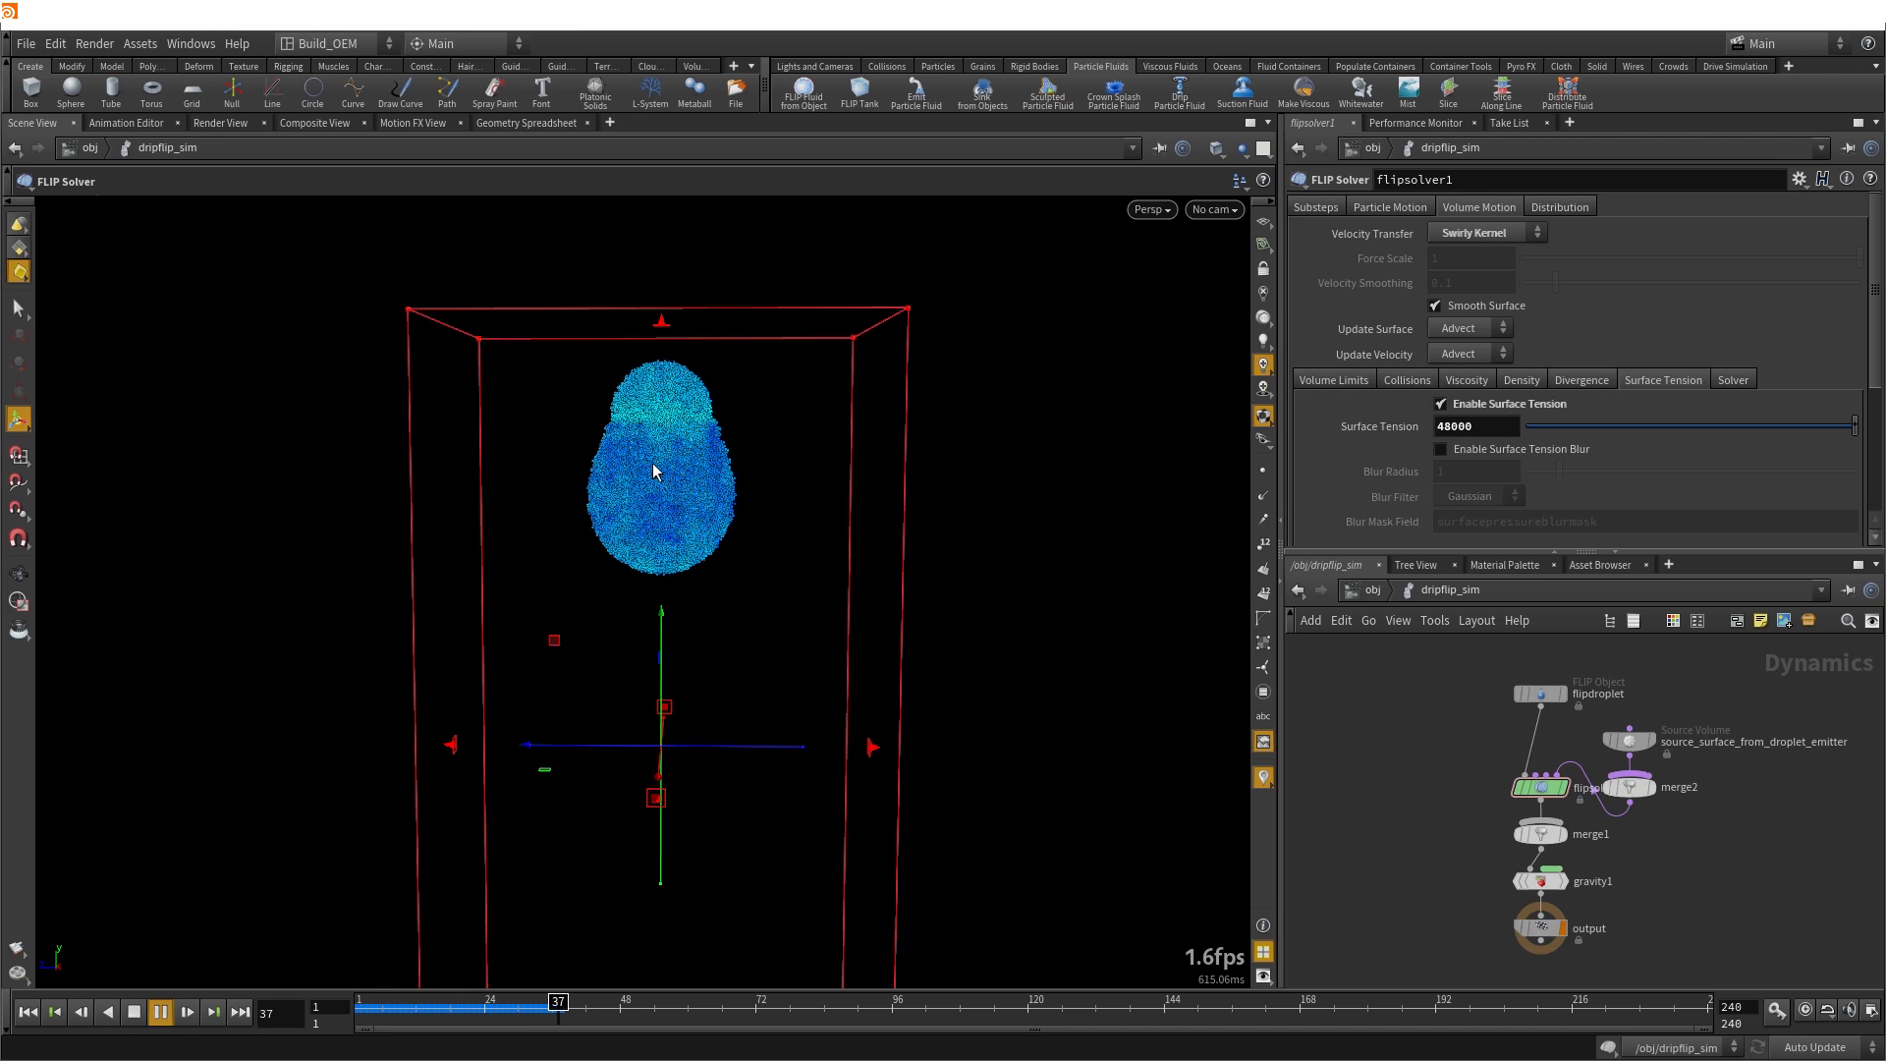
# Run the drip simulation to frame 160 with the whole fluid container in view
pyautogui.press('s')
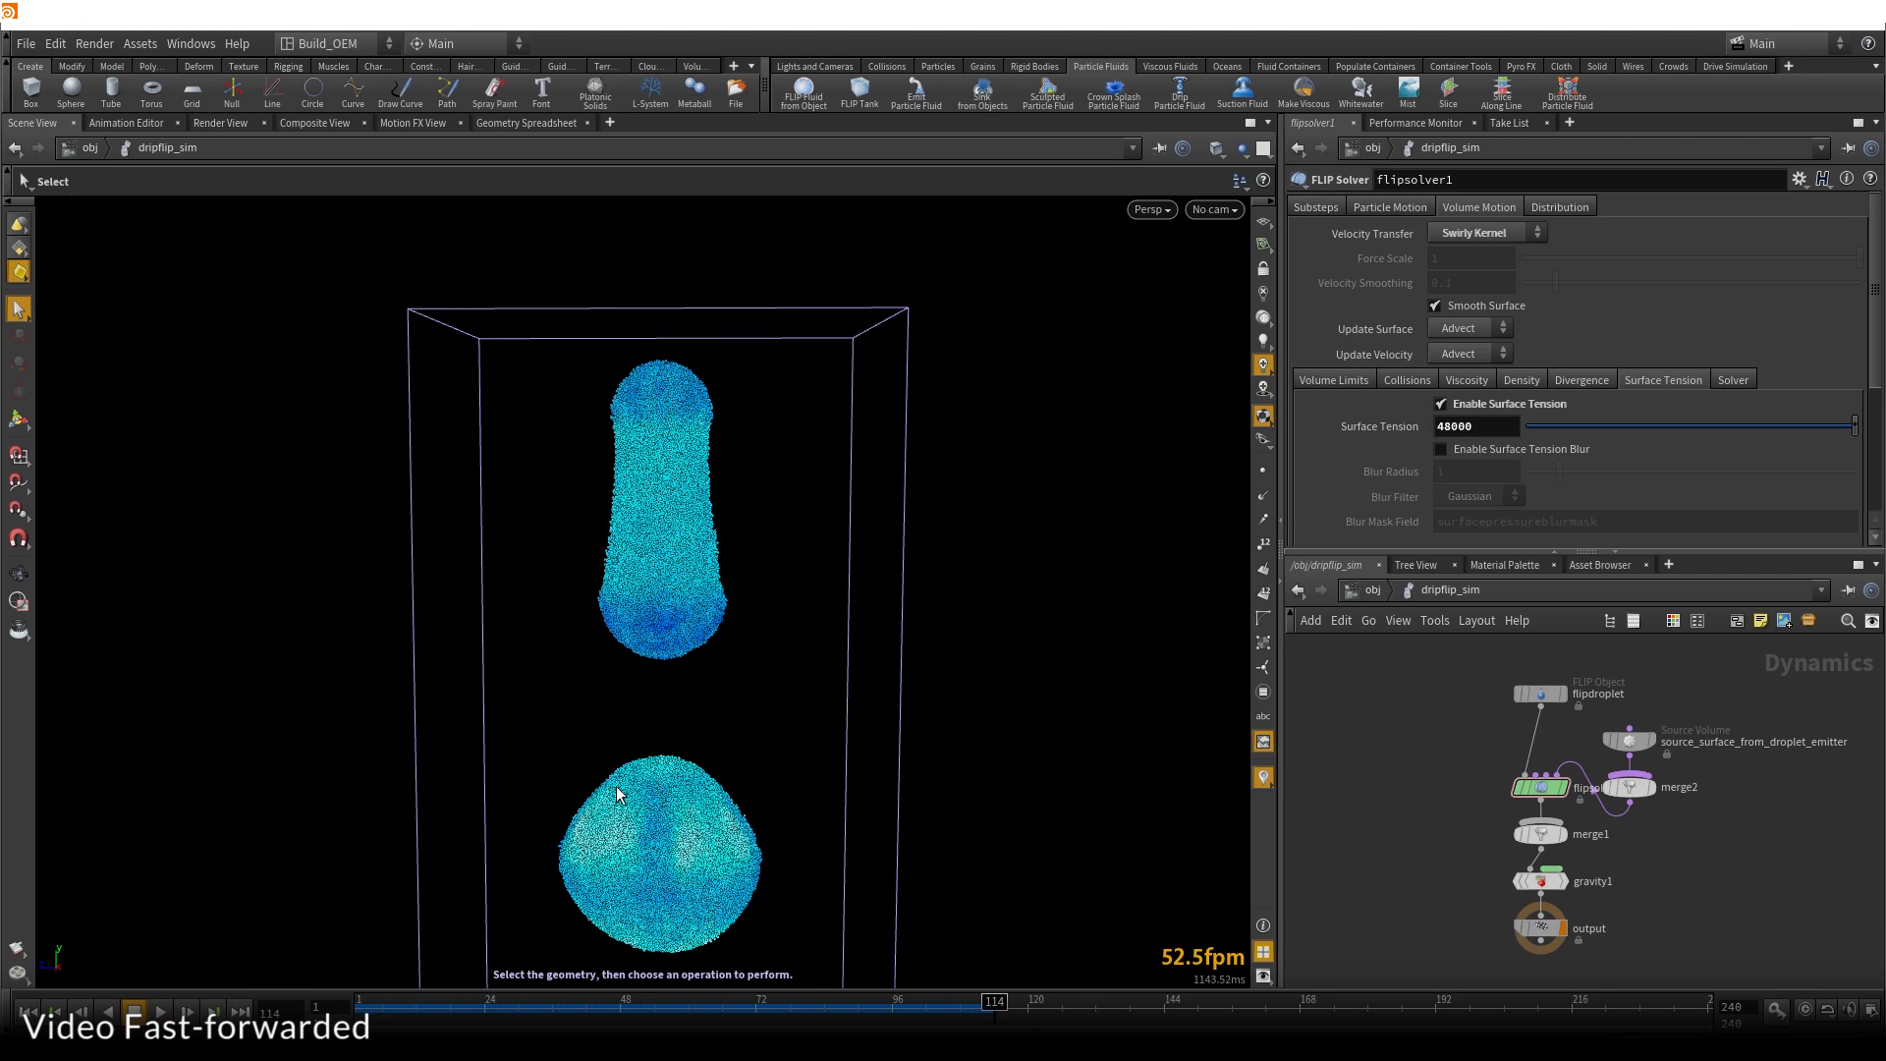
pyautogui.press('Escape')
pyautogui.moveTo(674, 746); pyautogui.dragTo(720, 519, button='middle')
pyautogui.keyDown('alt'); pyautogui.scroll(-2, 720, 519); pyautogui.keyUp('alt')
pyautogui.keyDown('alt'); pyautogui.moveTo(694, 573); pyautogui.dragTo(701, 565); pyautogui.keyUp('alt')
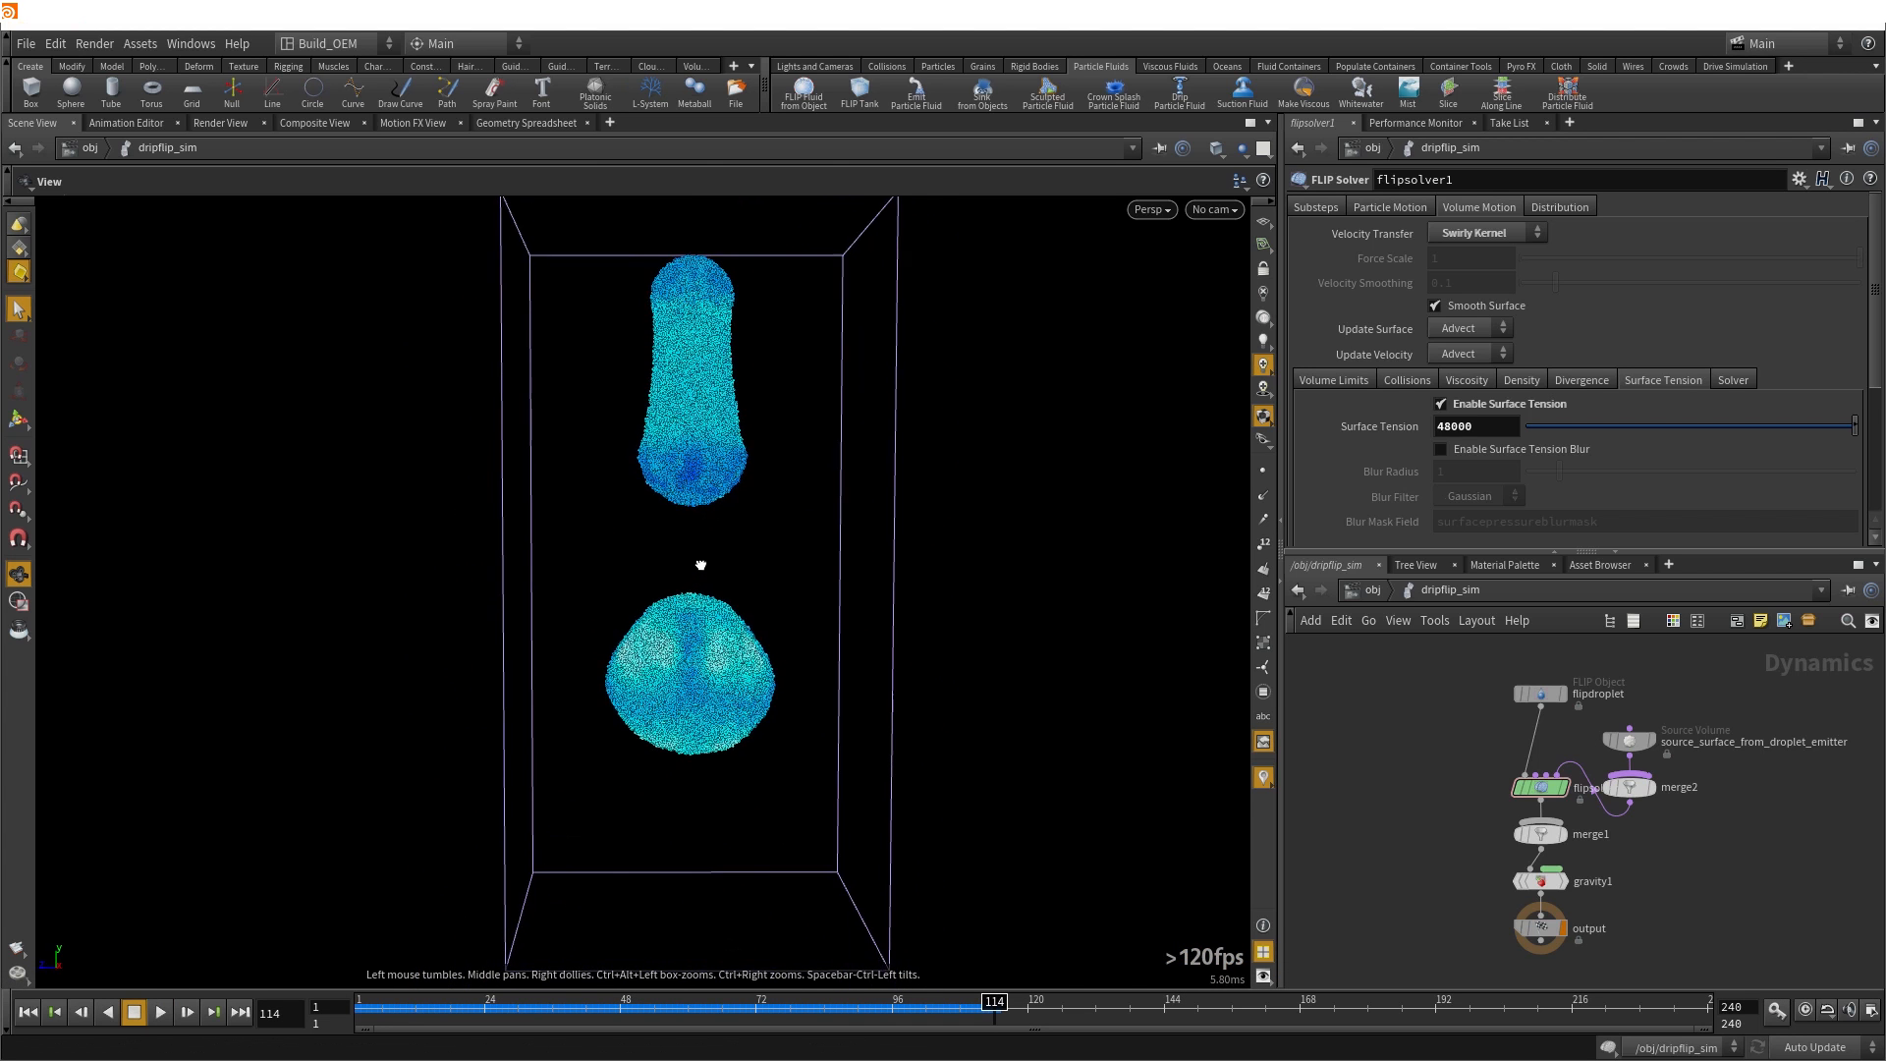
pyautogui.click(167, 1005)
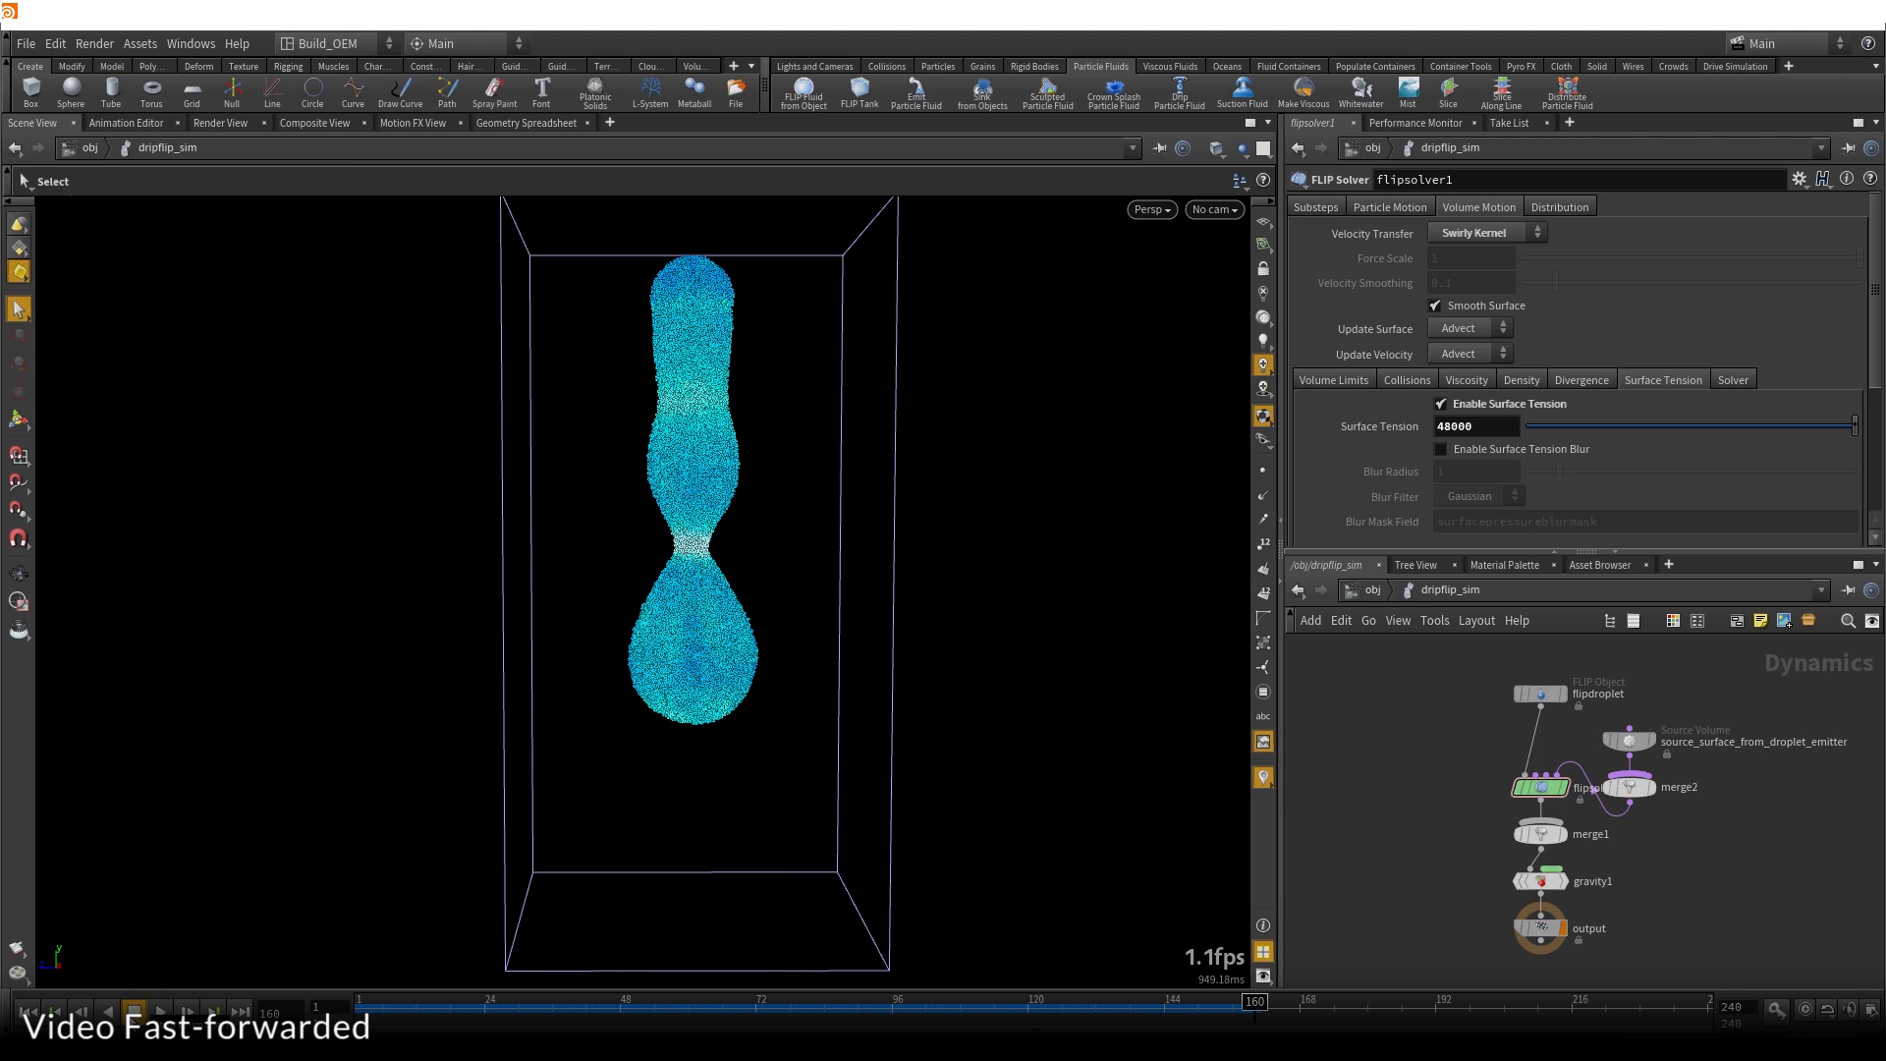
pyautogui.click(131, 1018)
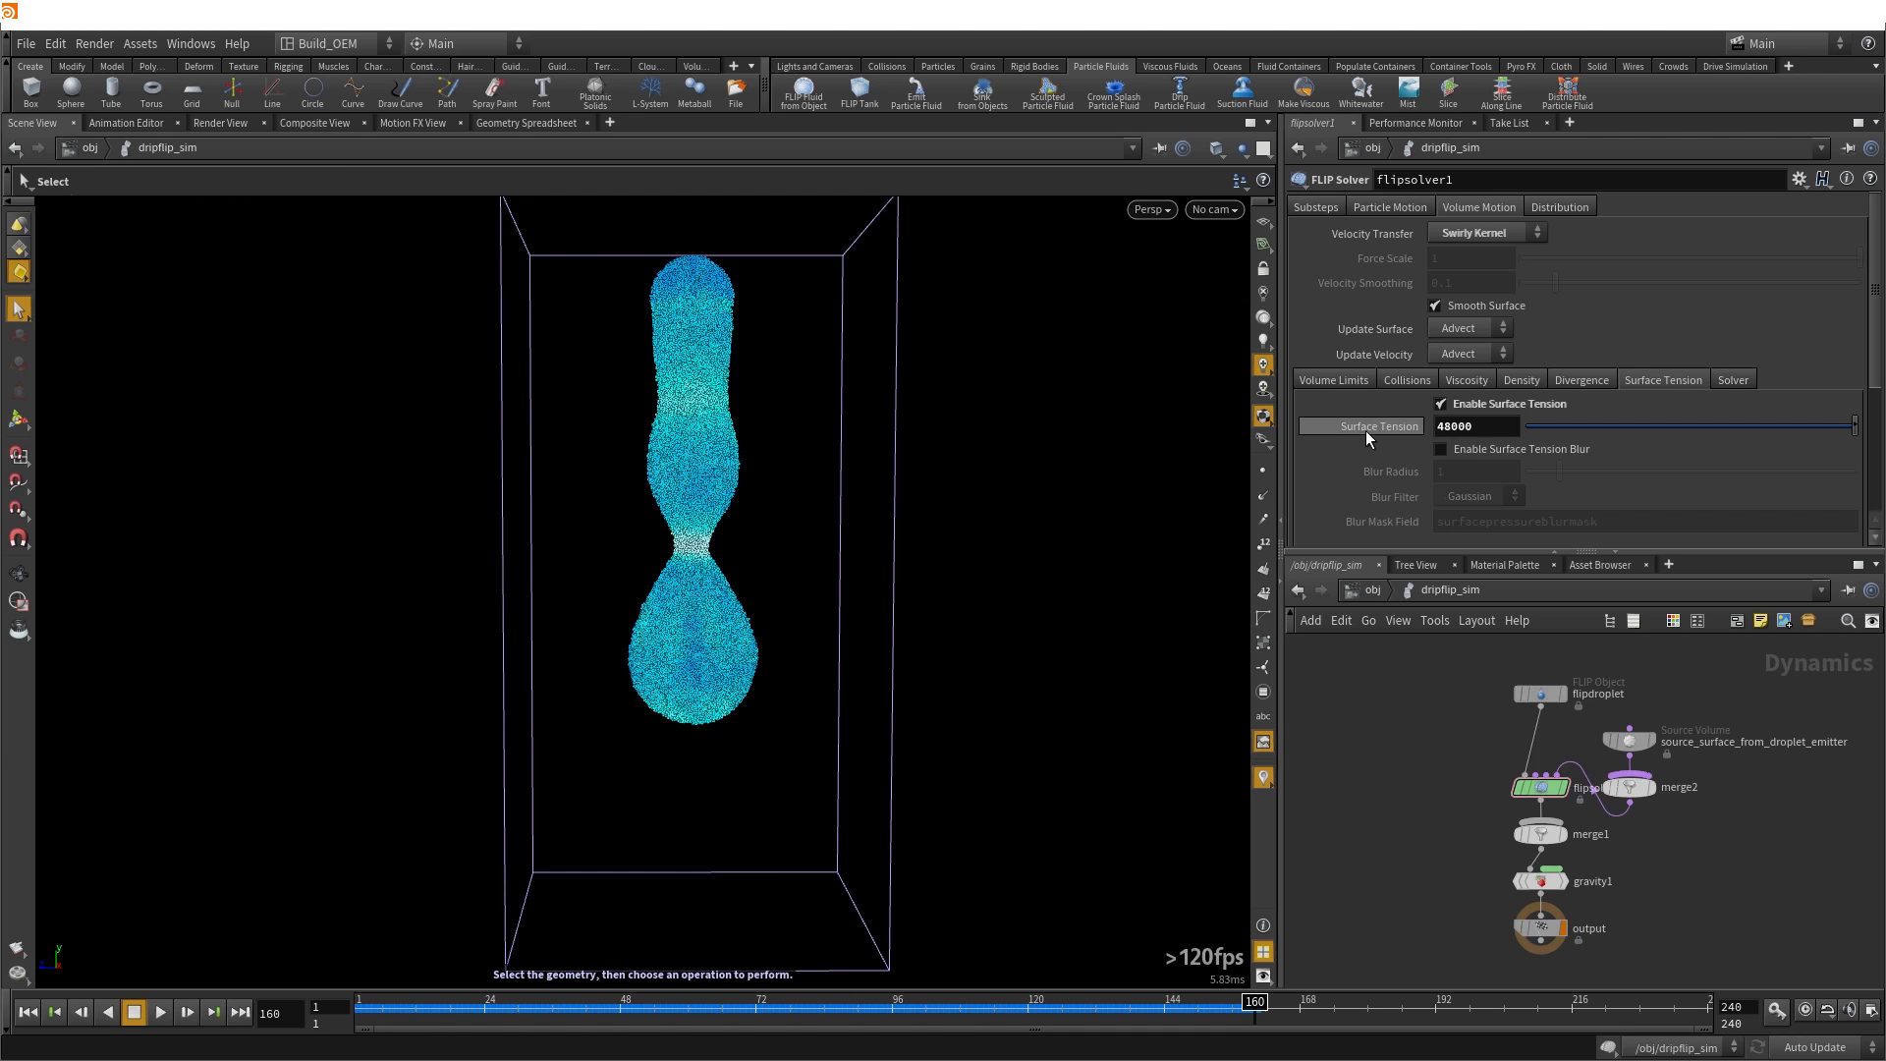
# Review the parameters of the flipdroplet object and gravity1 node, and automatically lay out the drip simulation's network
pyautogui.moveTo(1367, 433)
pyautogui.click(1538, 694)
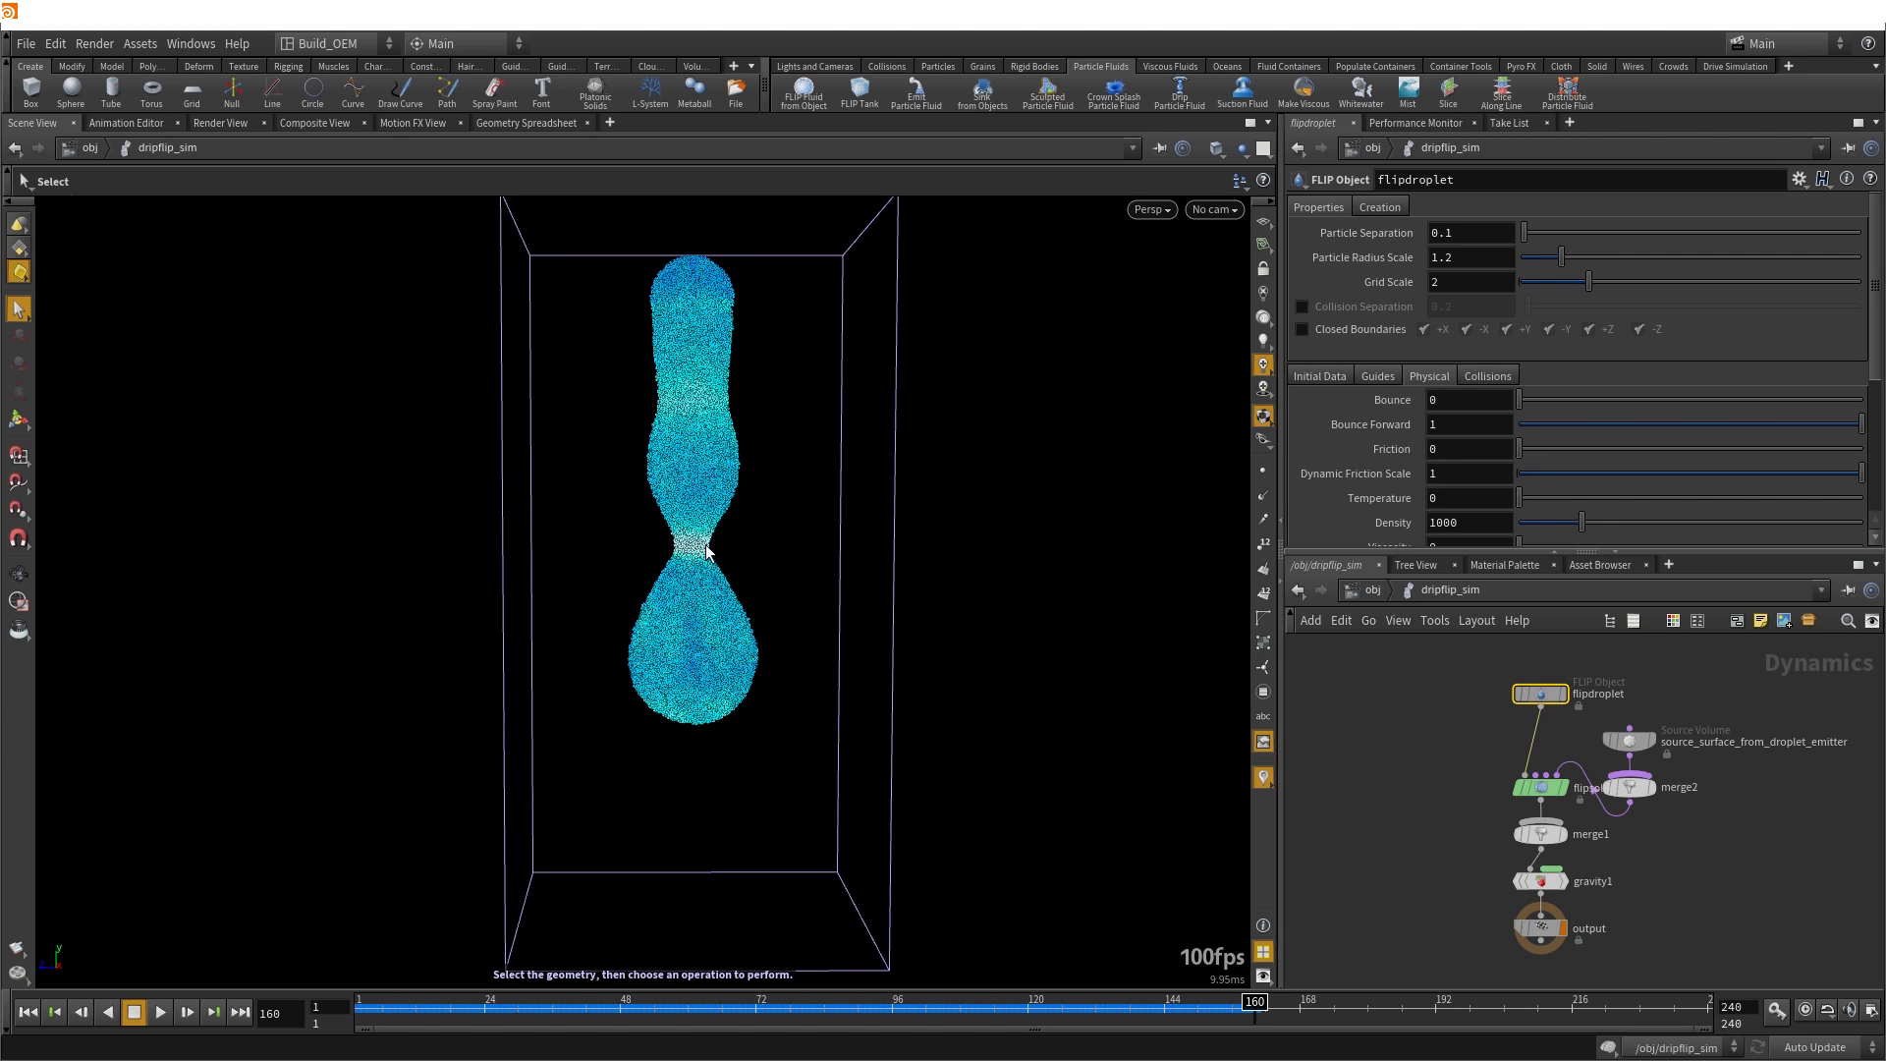
pyautogui.click(1397, 726)
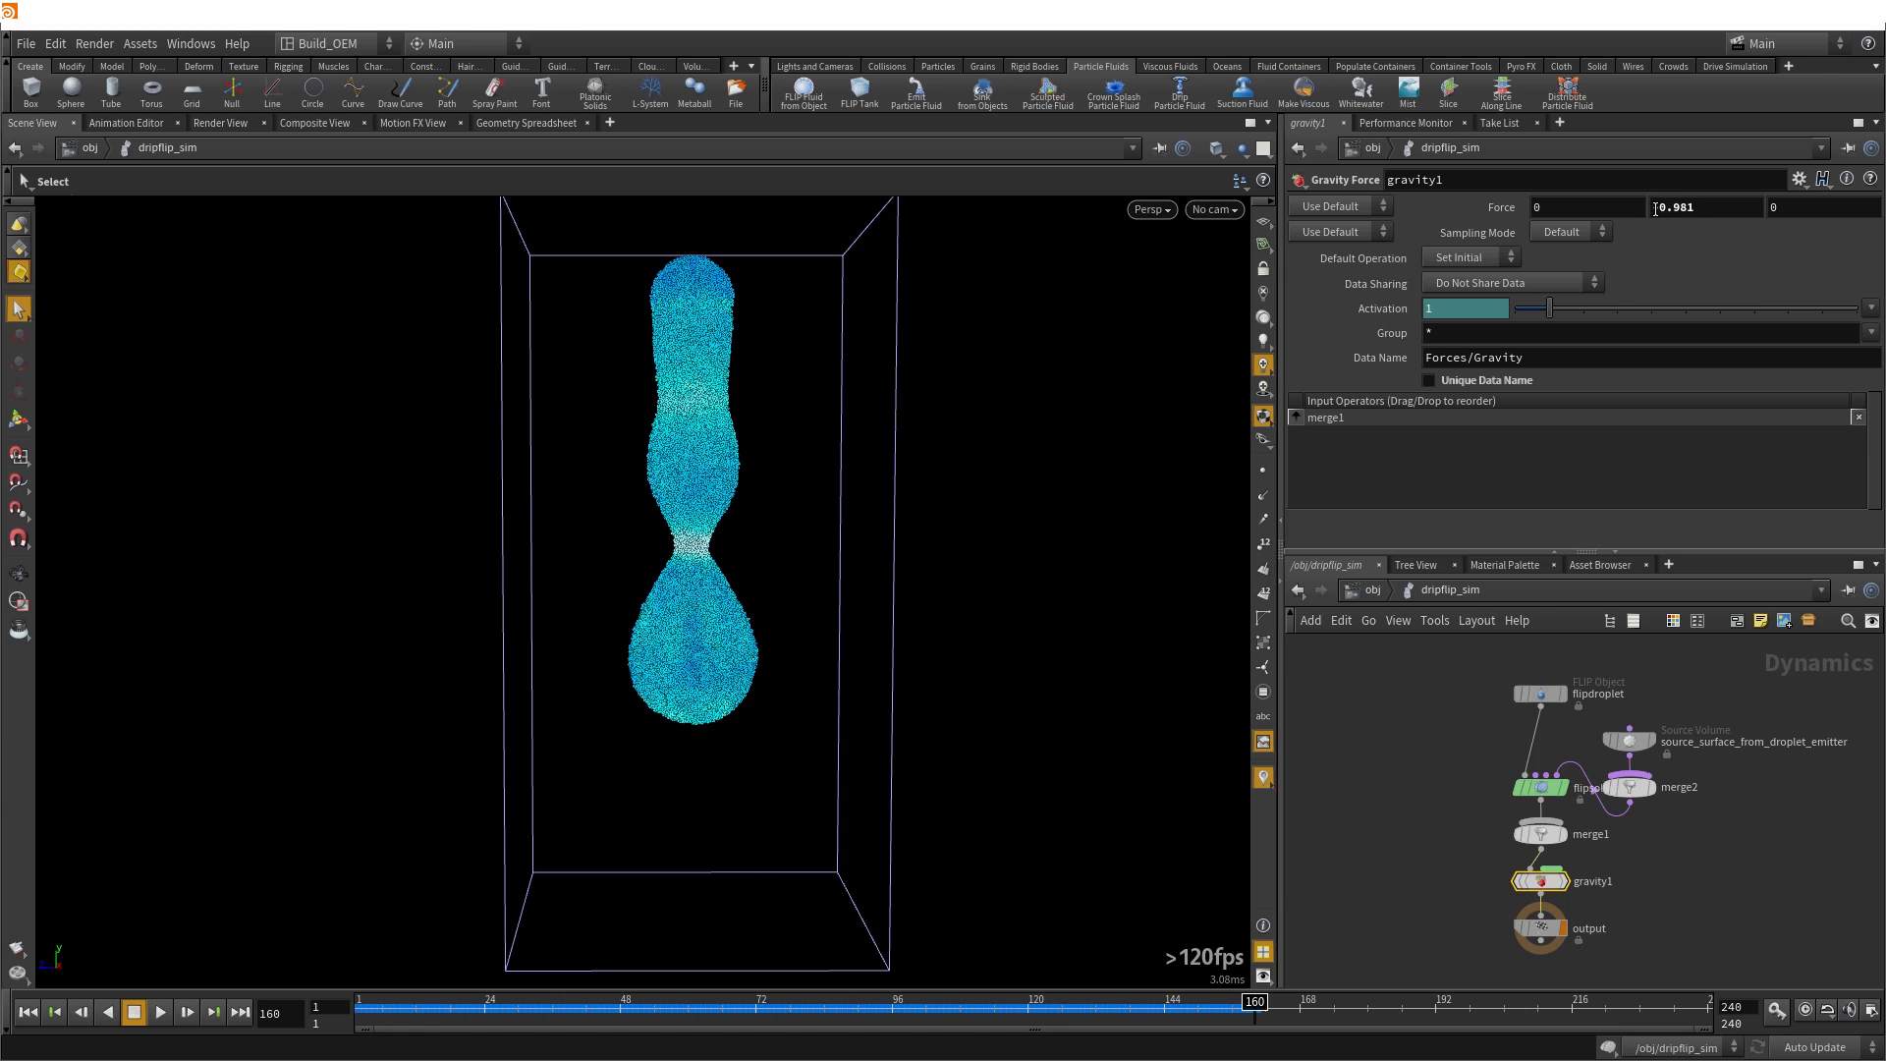
pyautogui.press('l')
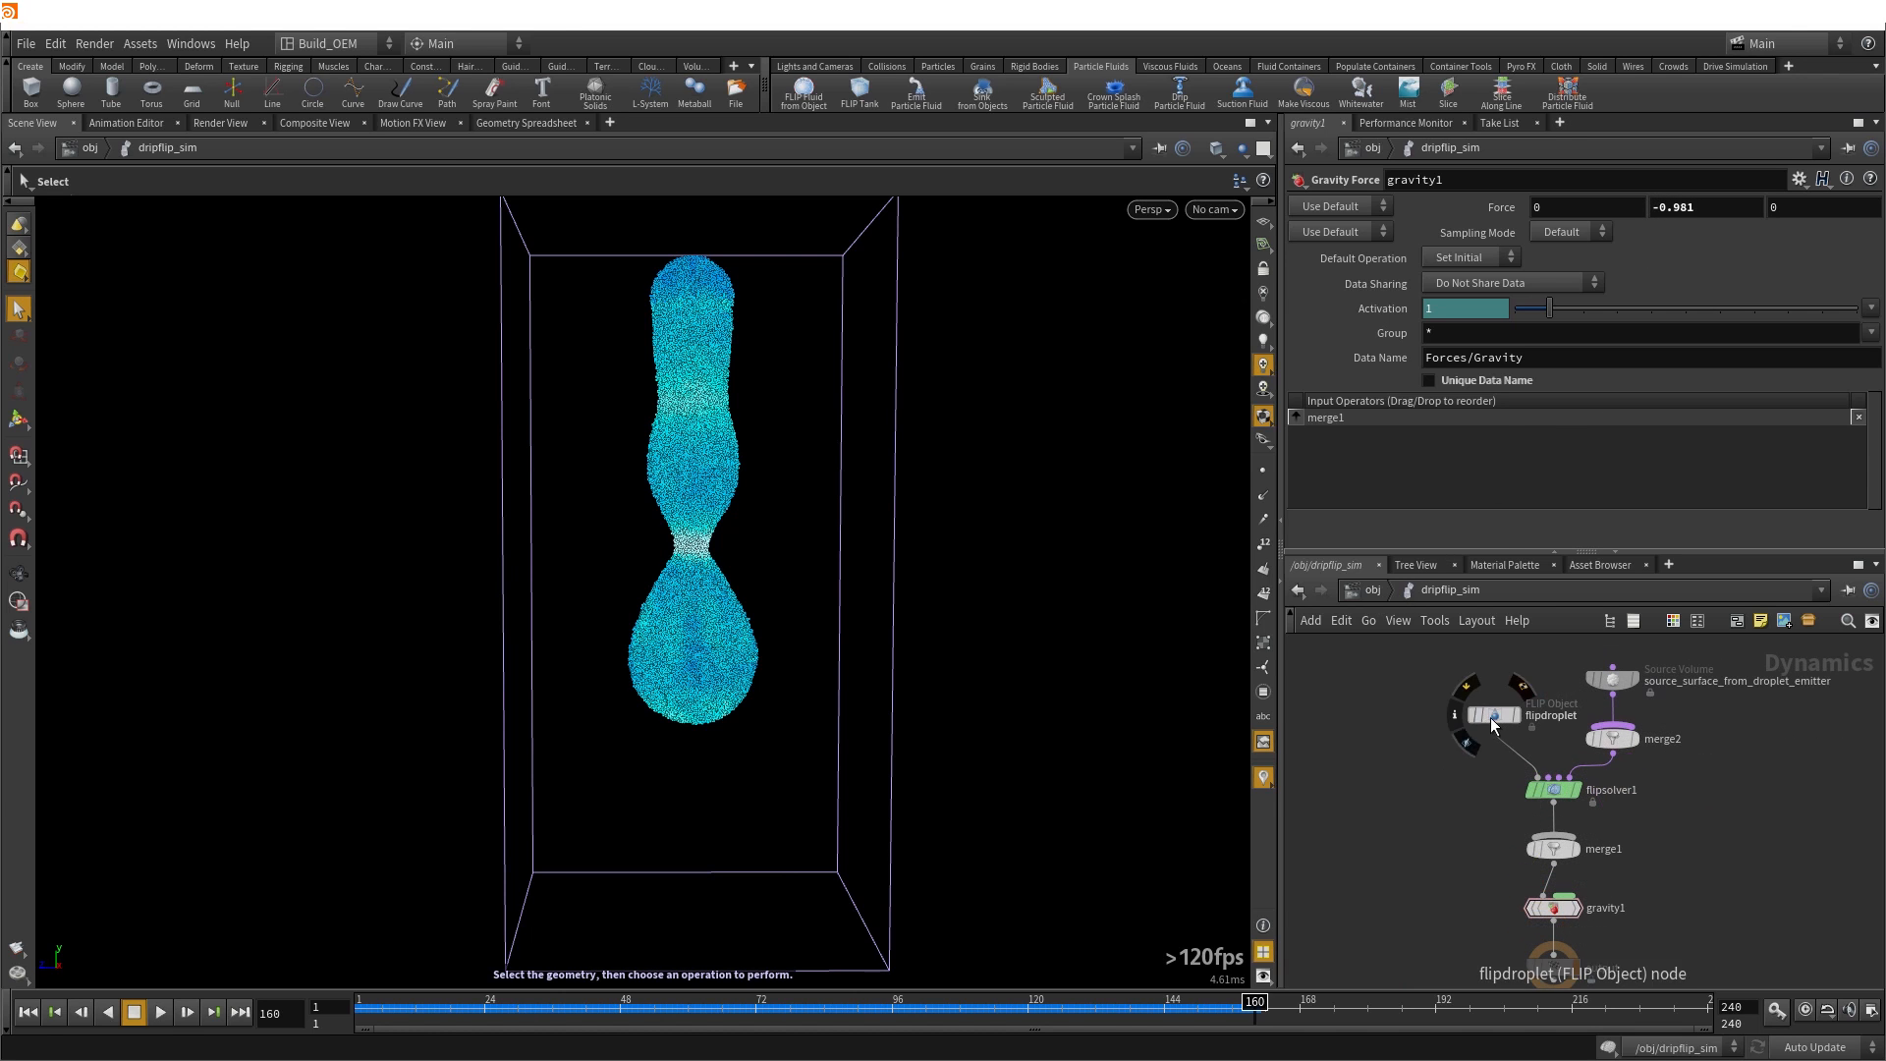
# Examine the flipdroplet properties and the minimum and maximum substeps of the drip simulation's FLIP solver
pyautogui.click(1492, 716)
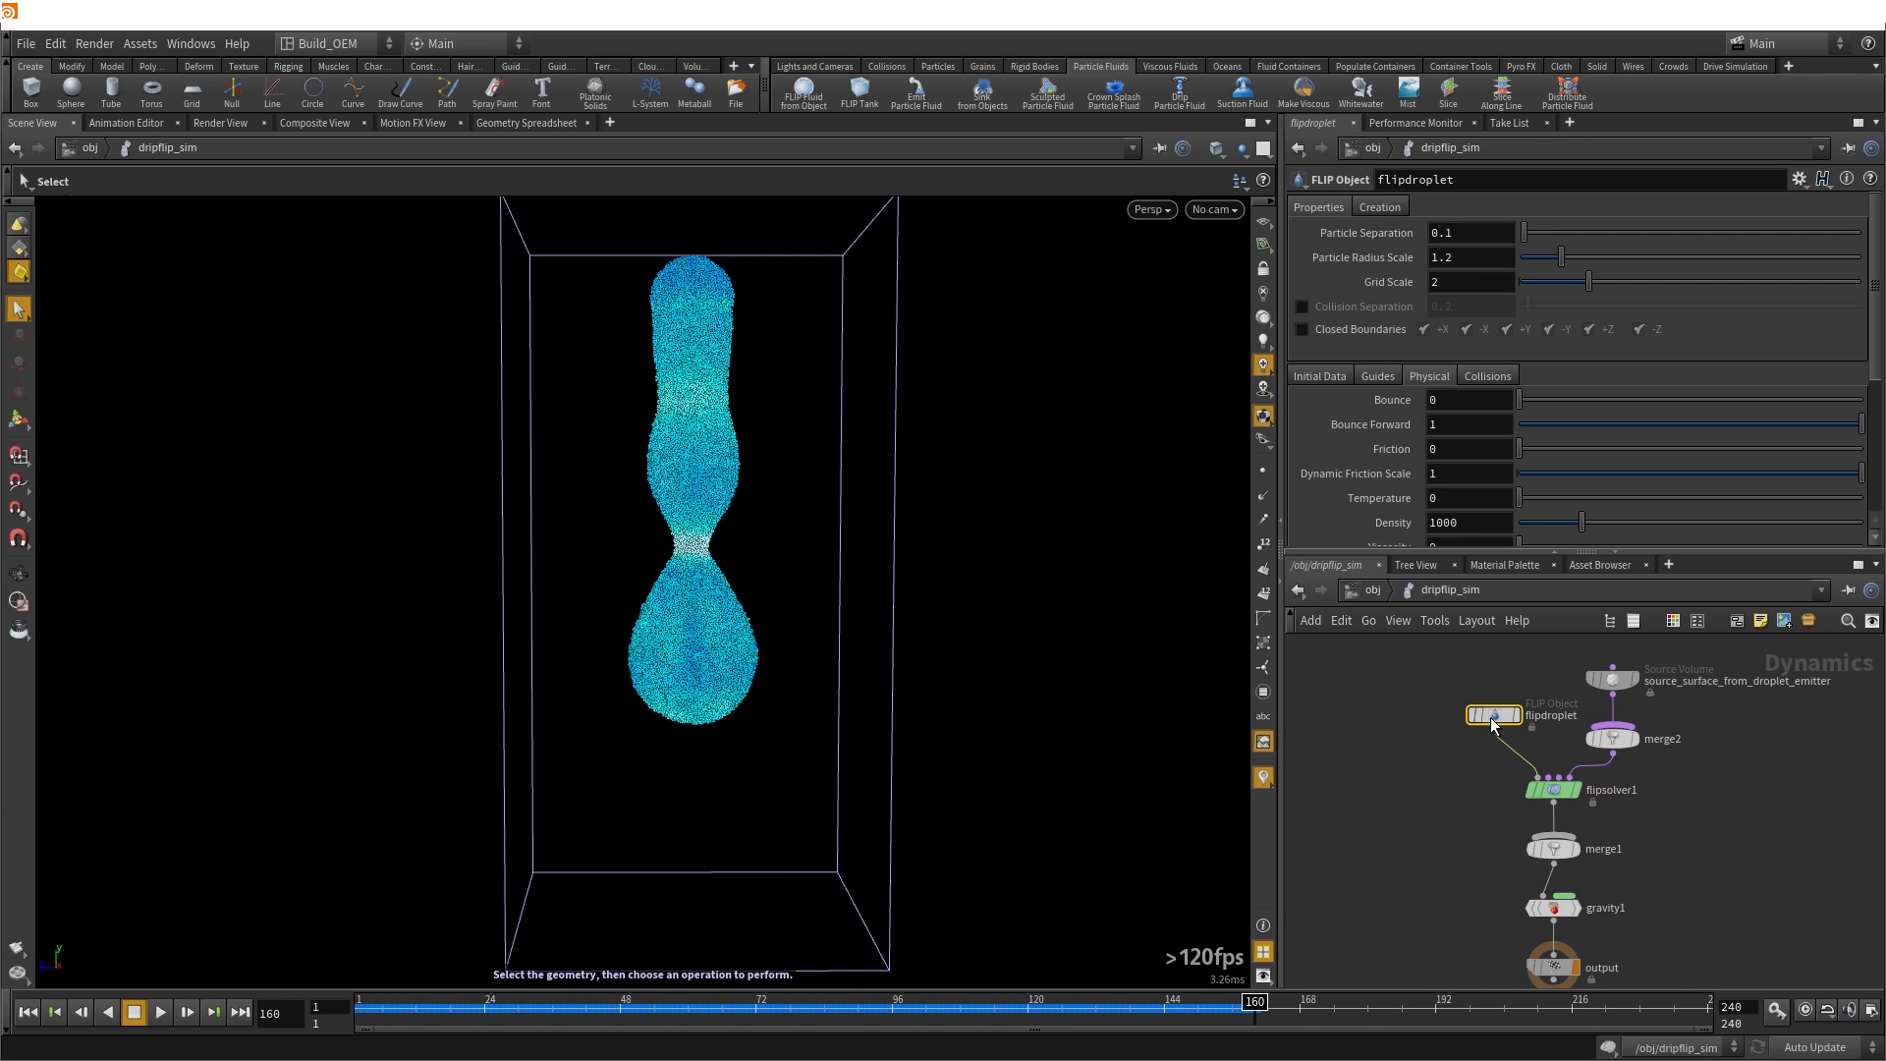
pyautogui.click(1554, 792)
pyautogui.click(1317, 206)
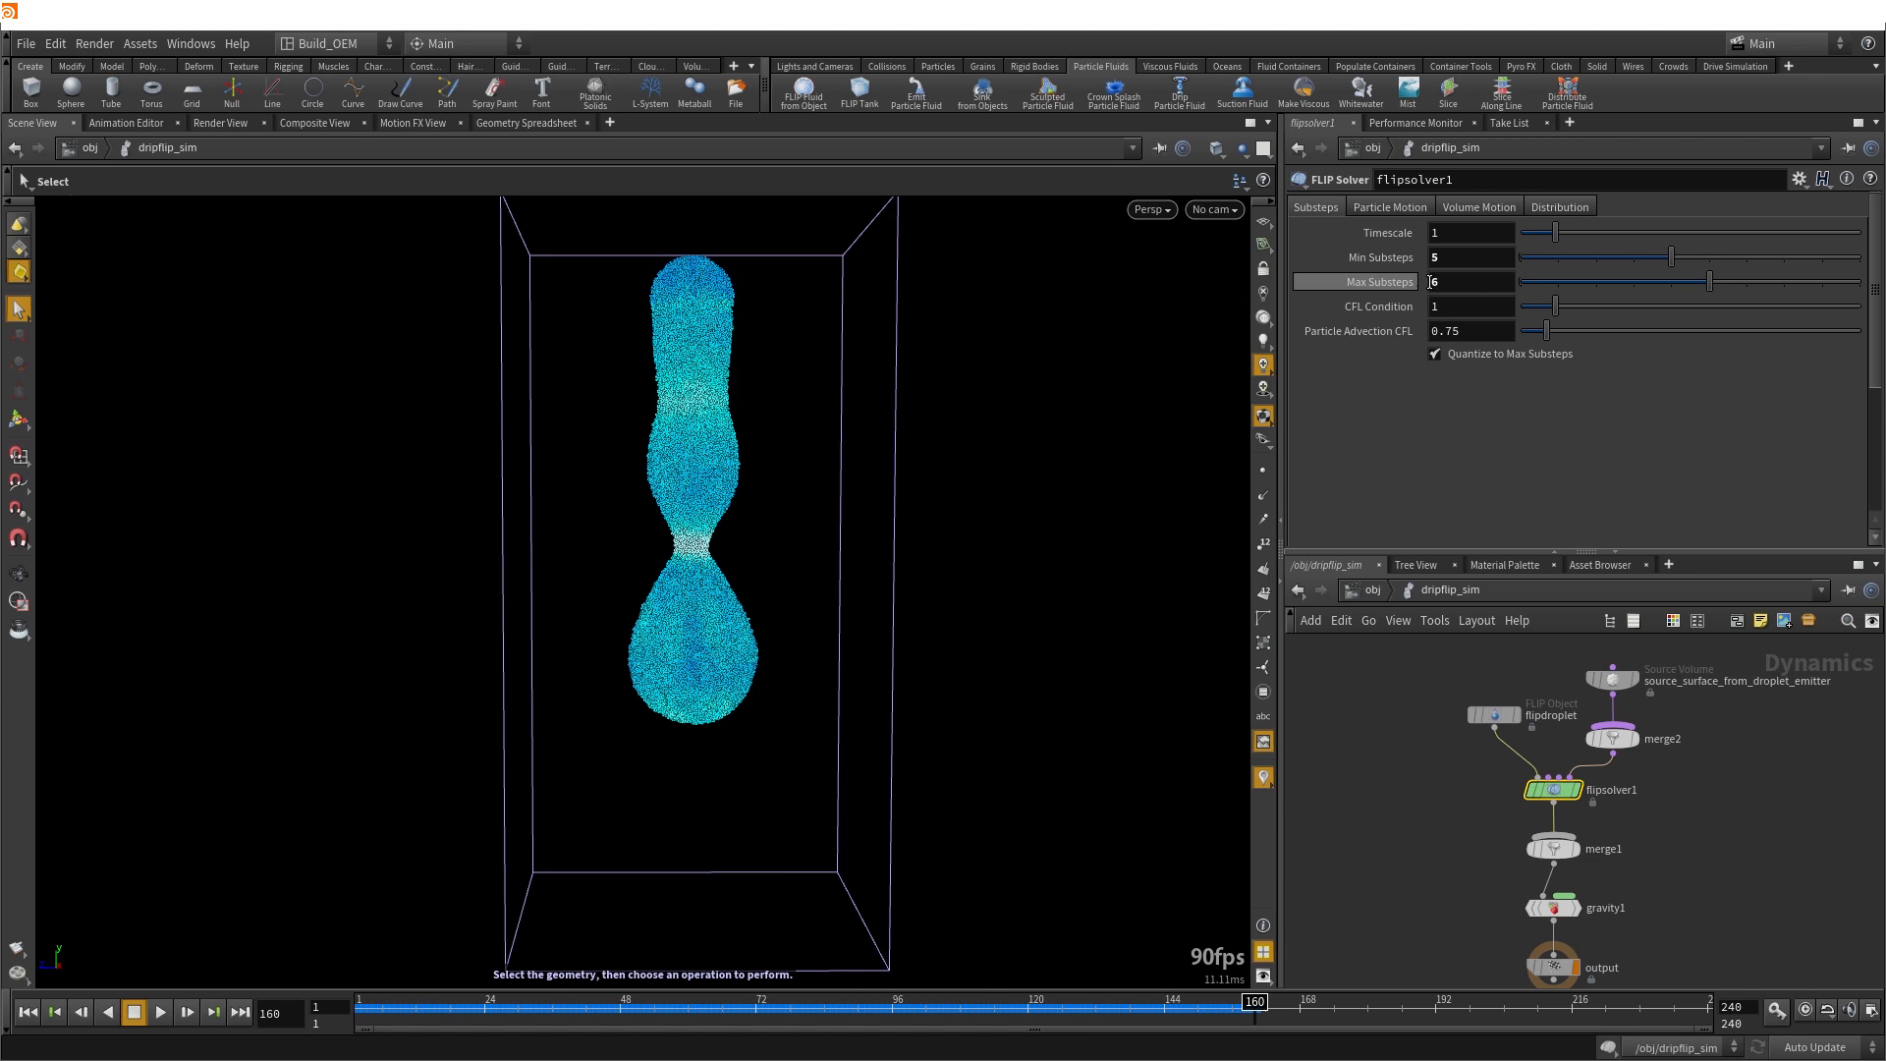
pyautogui.click(1391, 726)
# Replay the drip simulation from the first frame and stop it at frame 108
pyautogui.click(27, 1013)
pyautogui.click(160, 1020)
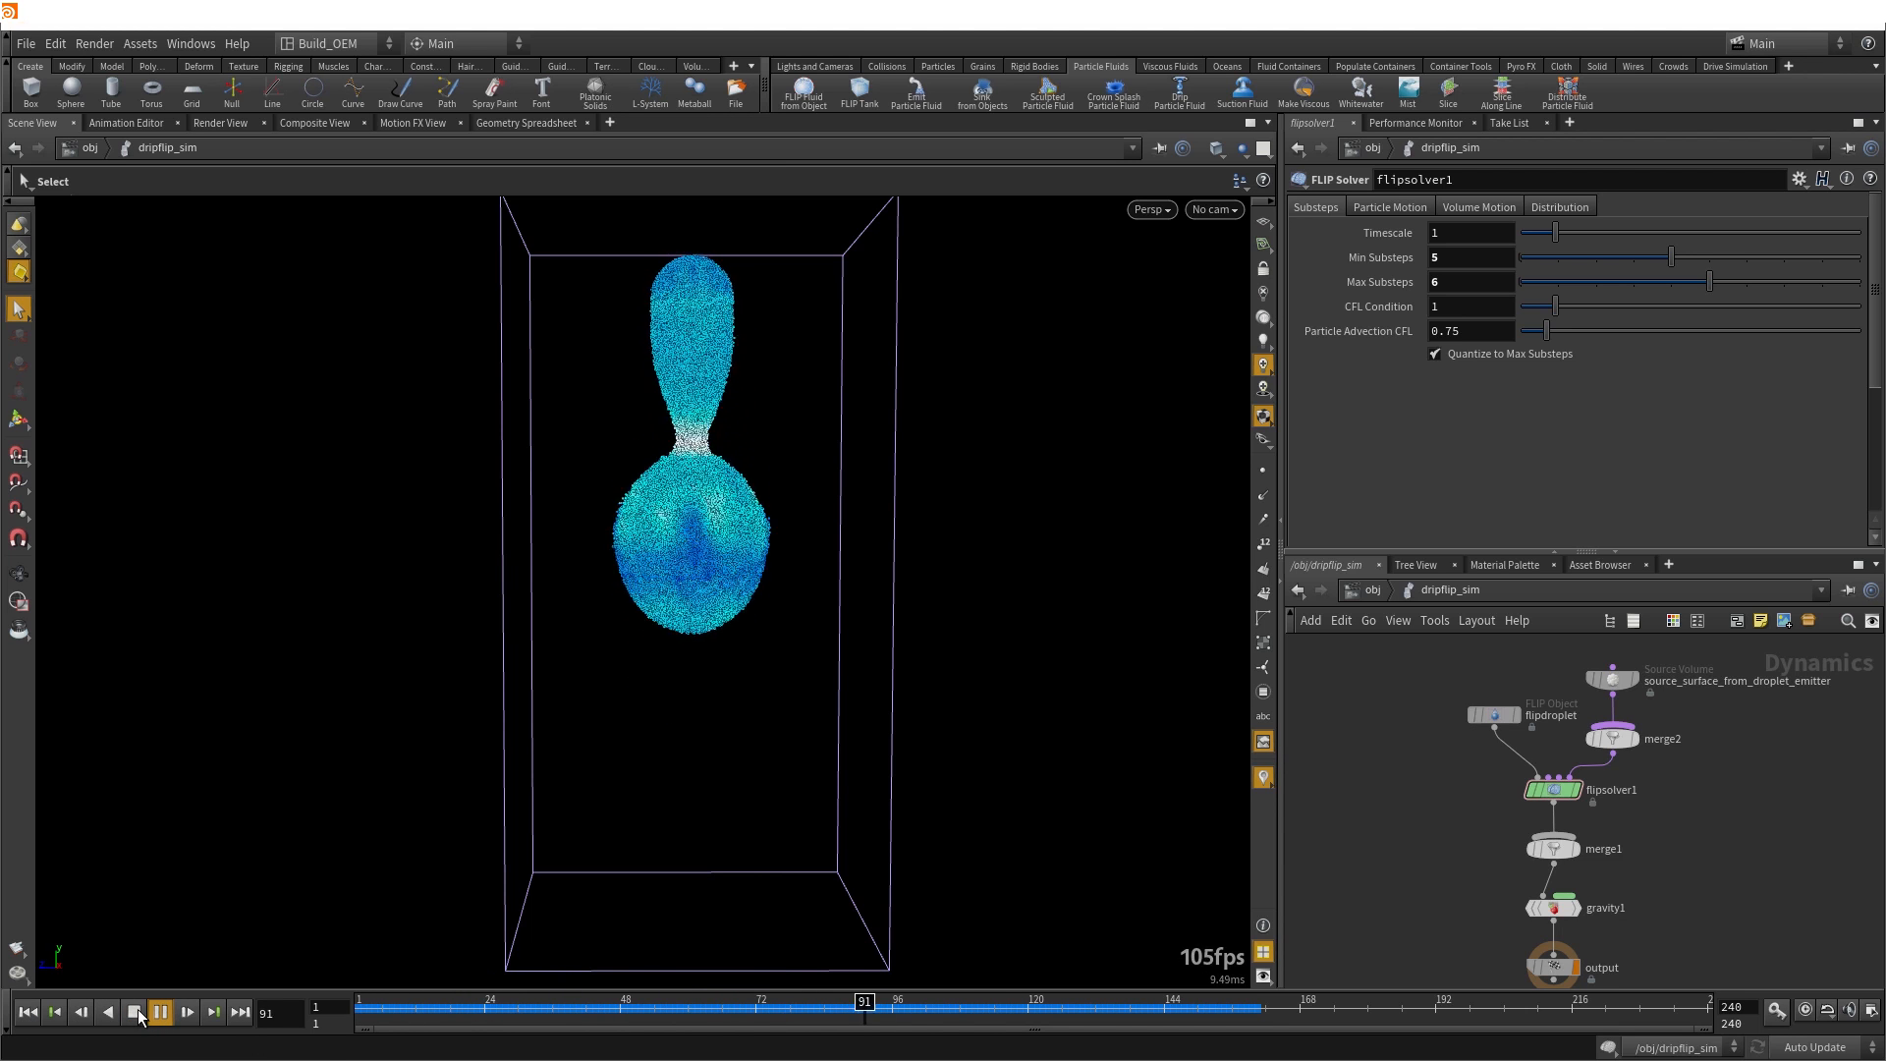
pyautogui.click(136, 1013)
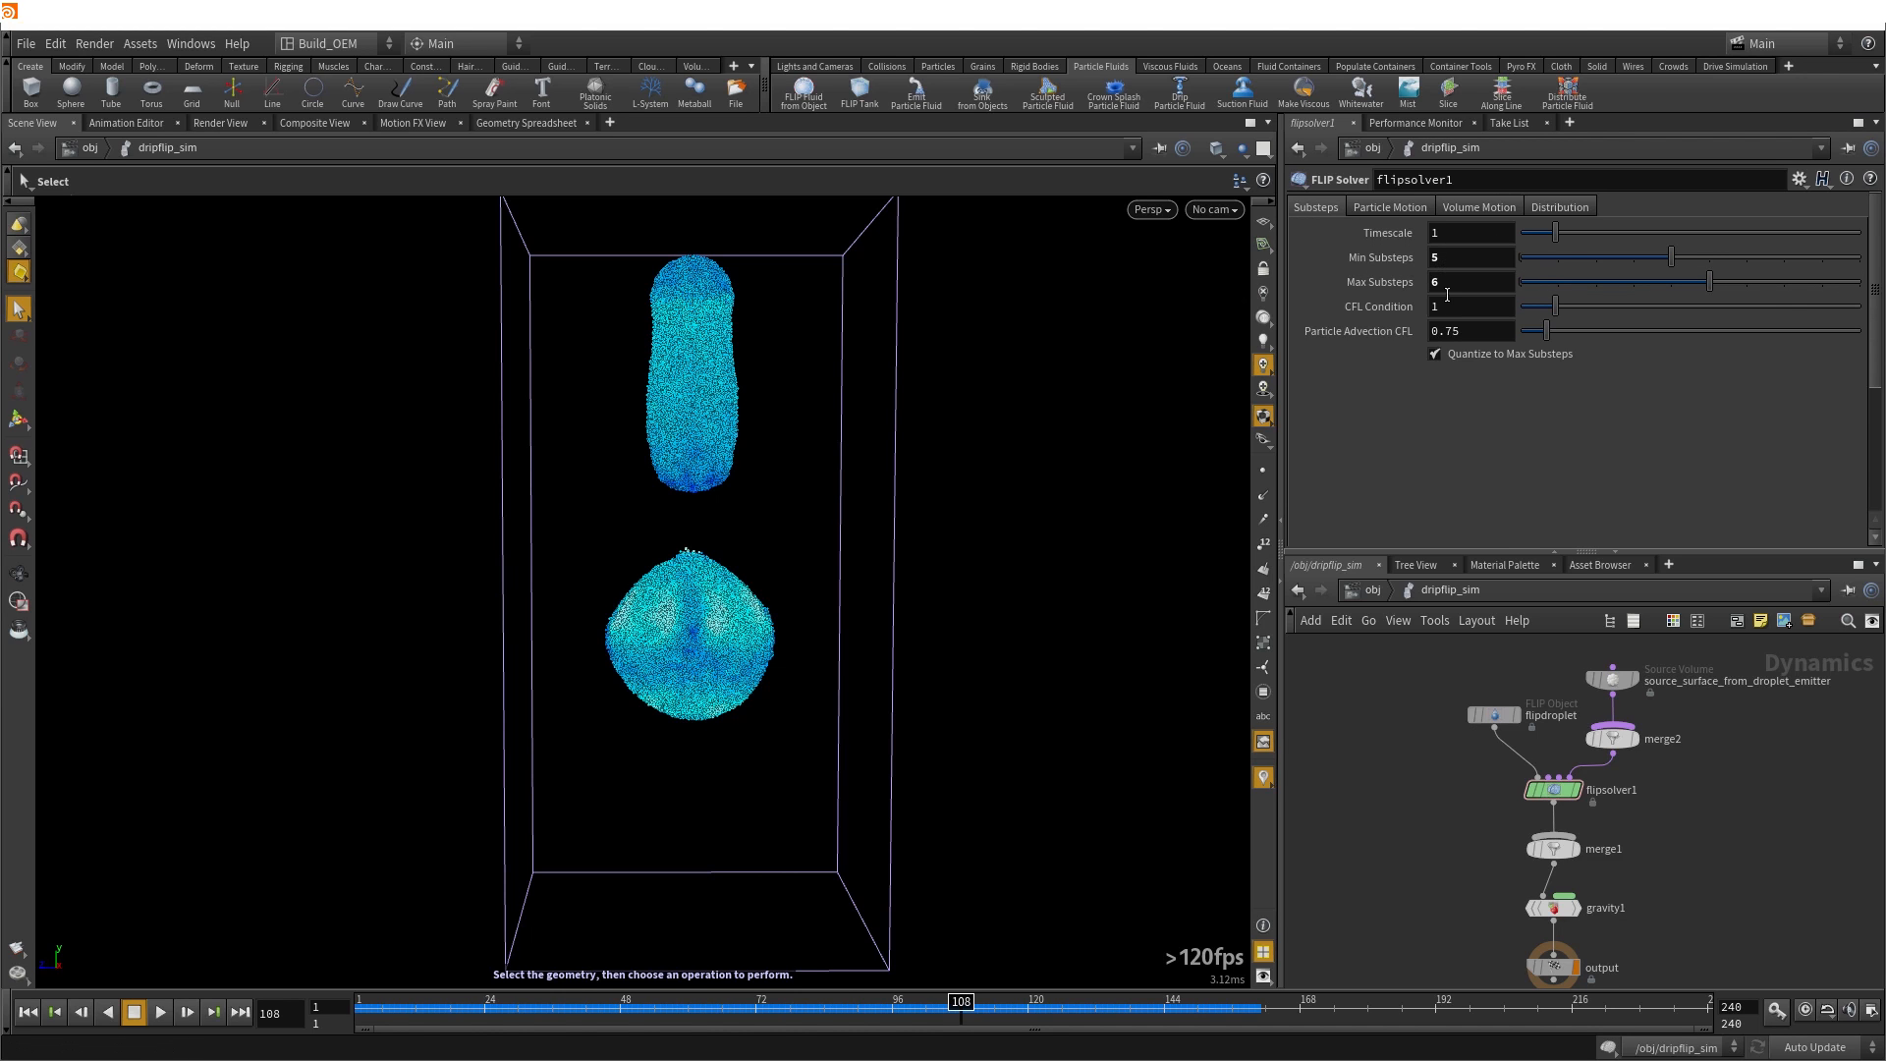
# Compare the droplet object's particle separation with the substep settings of the FLIP solver
pyautogui.click(1496, 716)
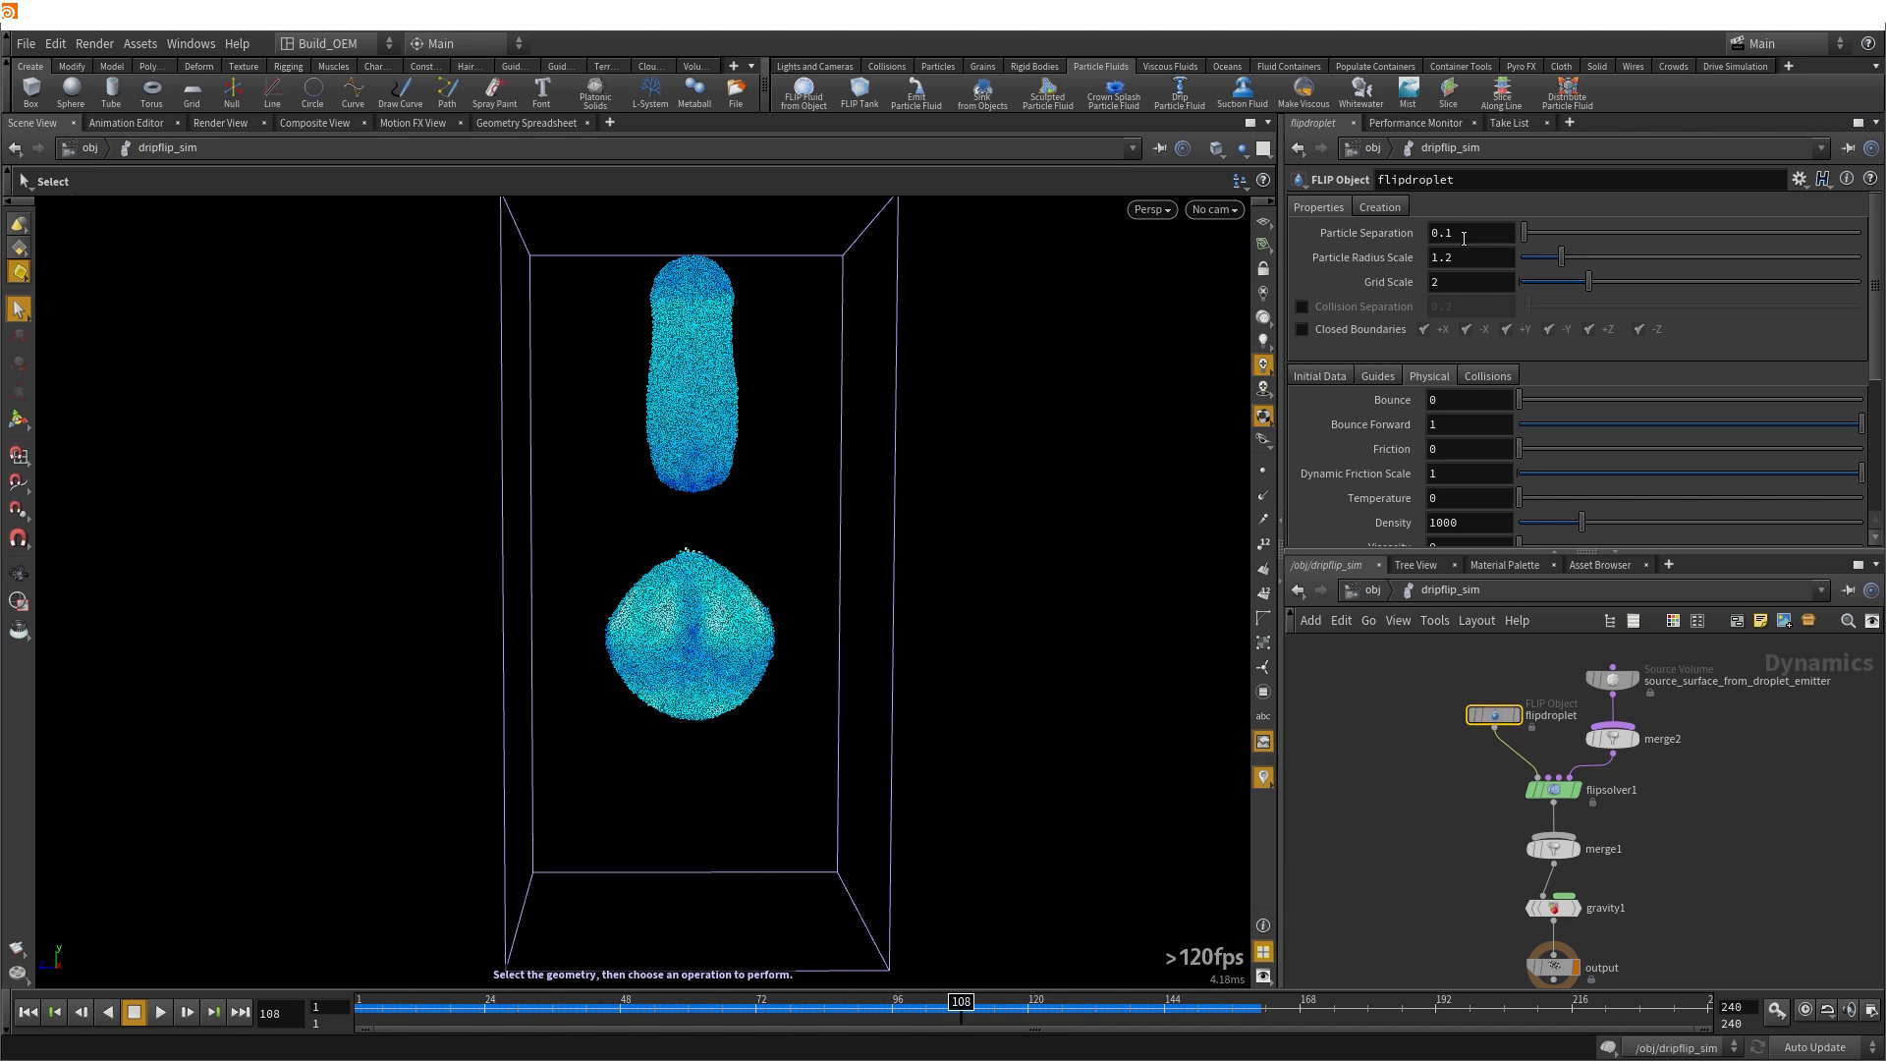
pyautogui.click(1556, 792)
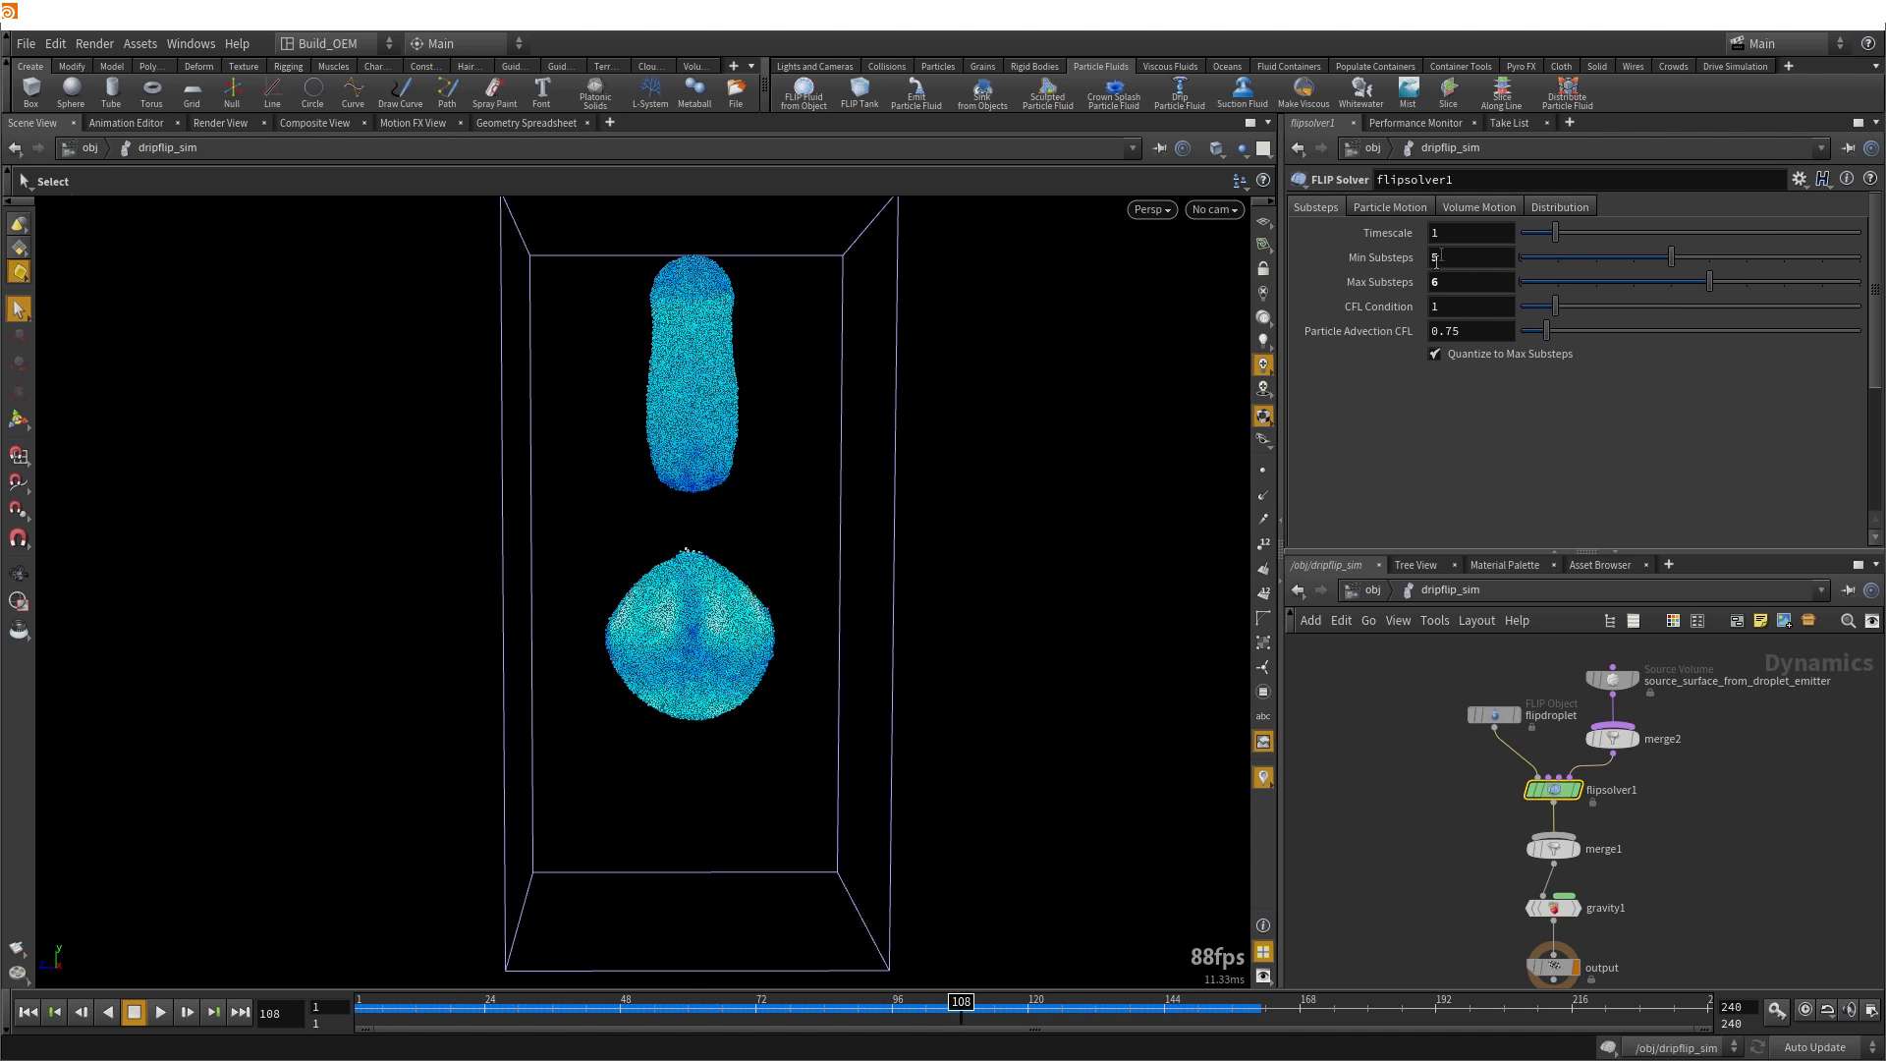
pyautogui.click(1403, 690)
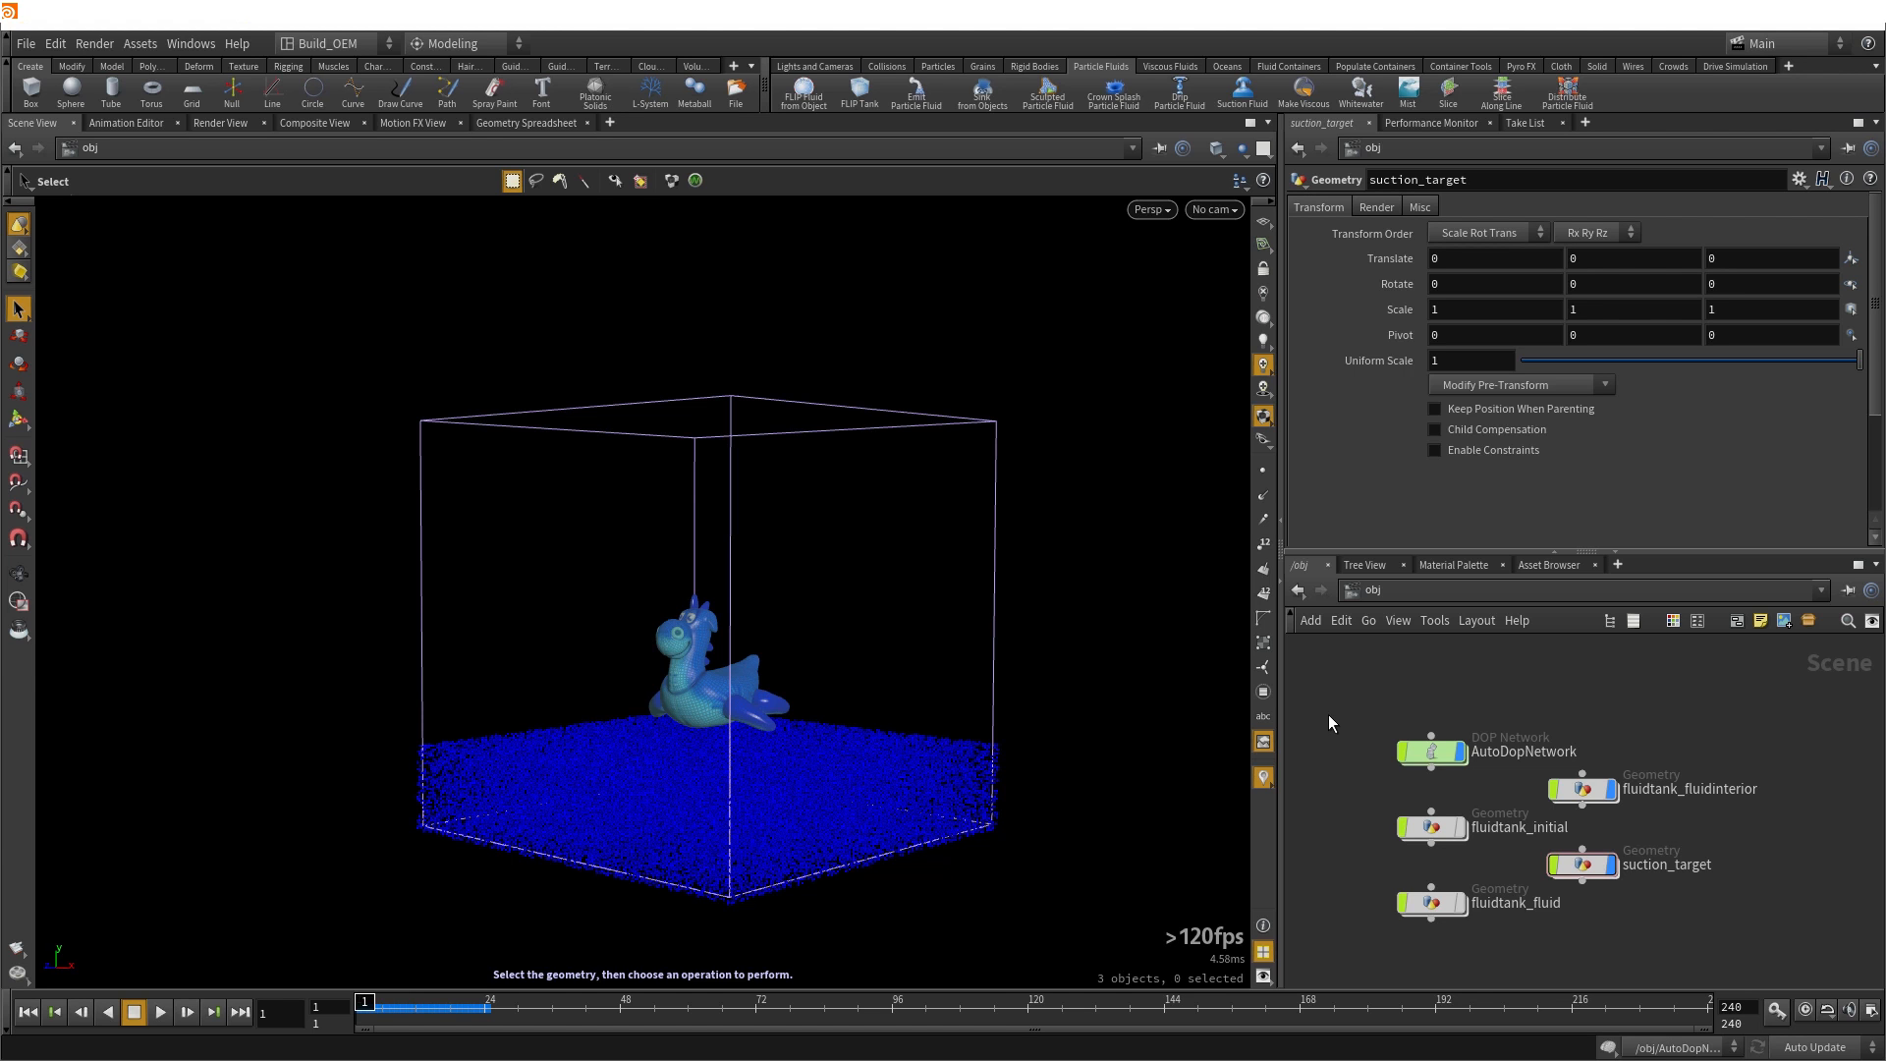
# Examine the fluid tank and the toy suction target above the water from several angles
pyautogui.press('Escape')
pyautogui.moveTo(261, 682); pyautogui.dragTo(867, 720)
pyautogui.press('s')
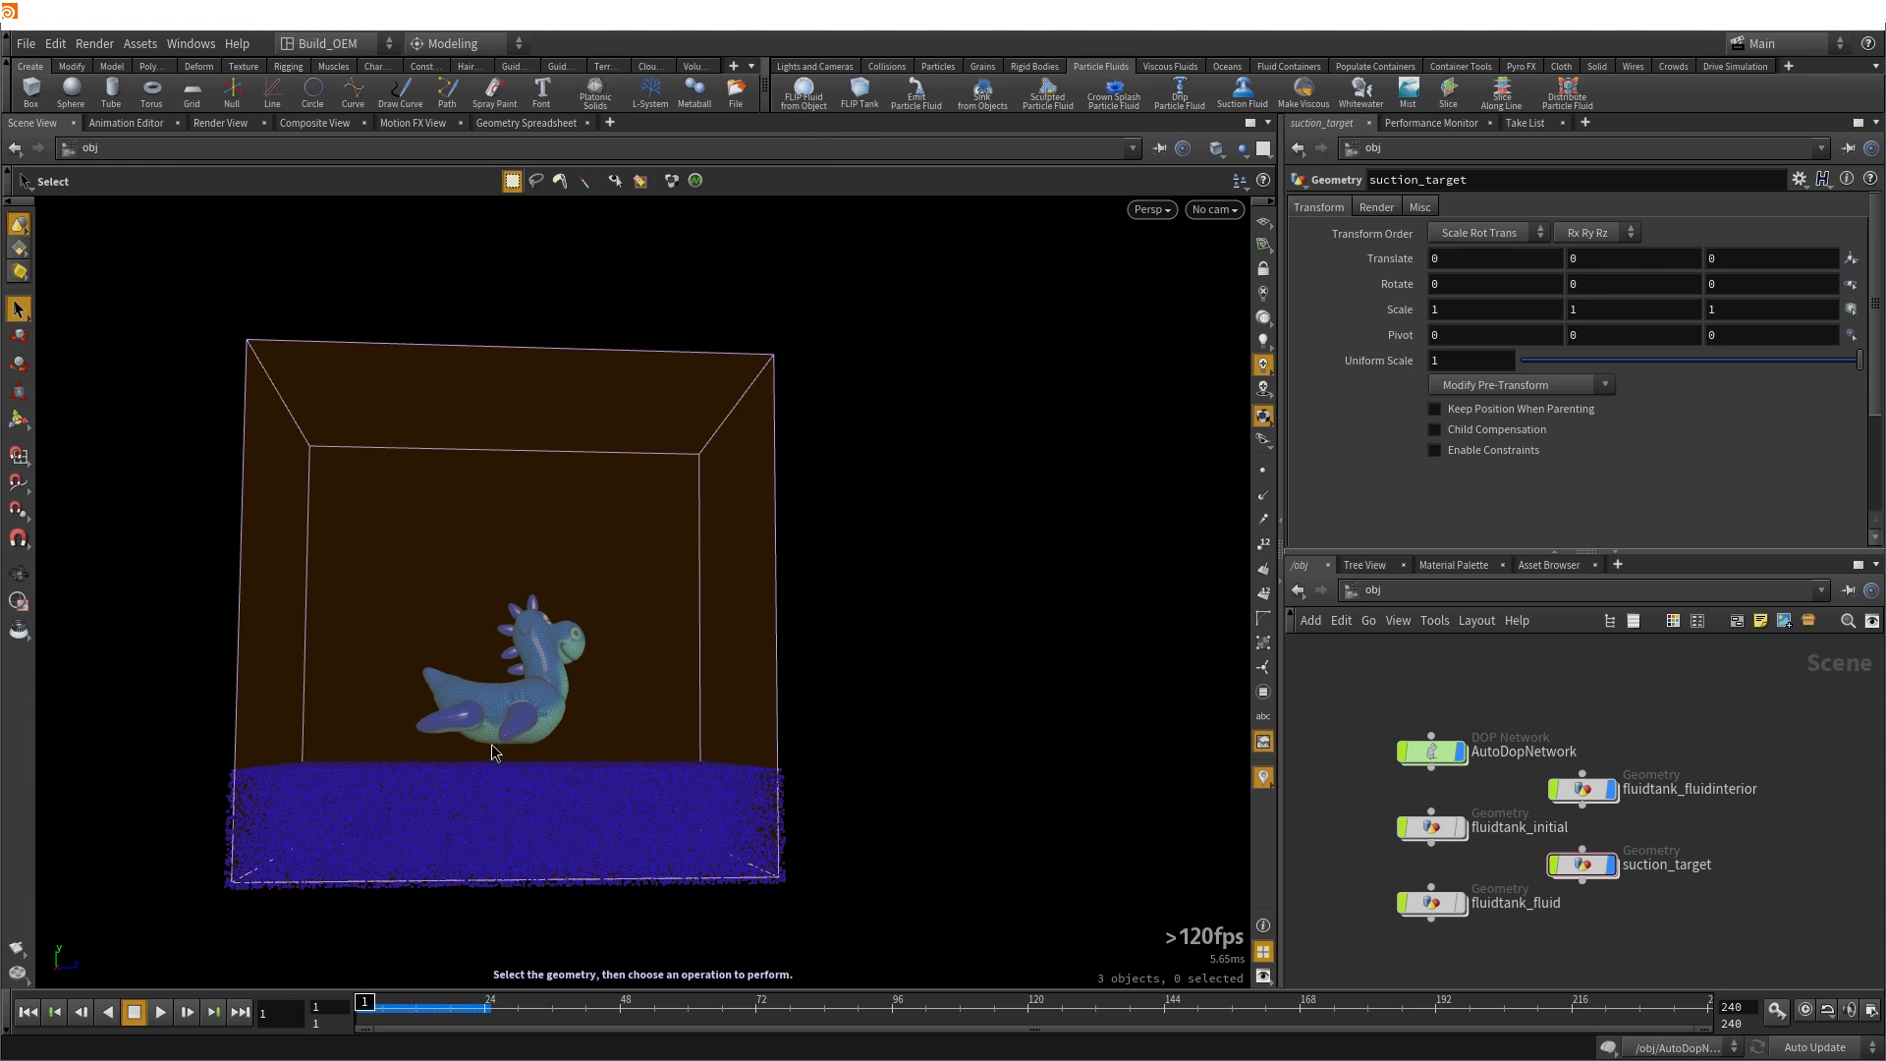
pyautogui.press('Escape')
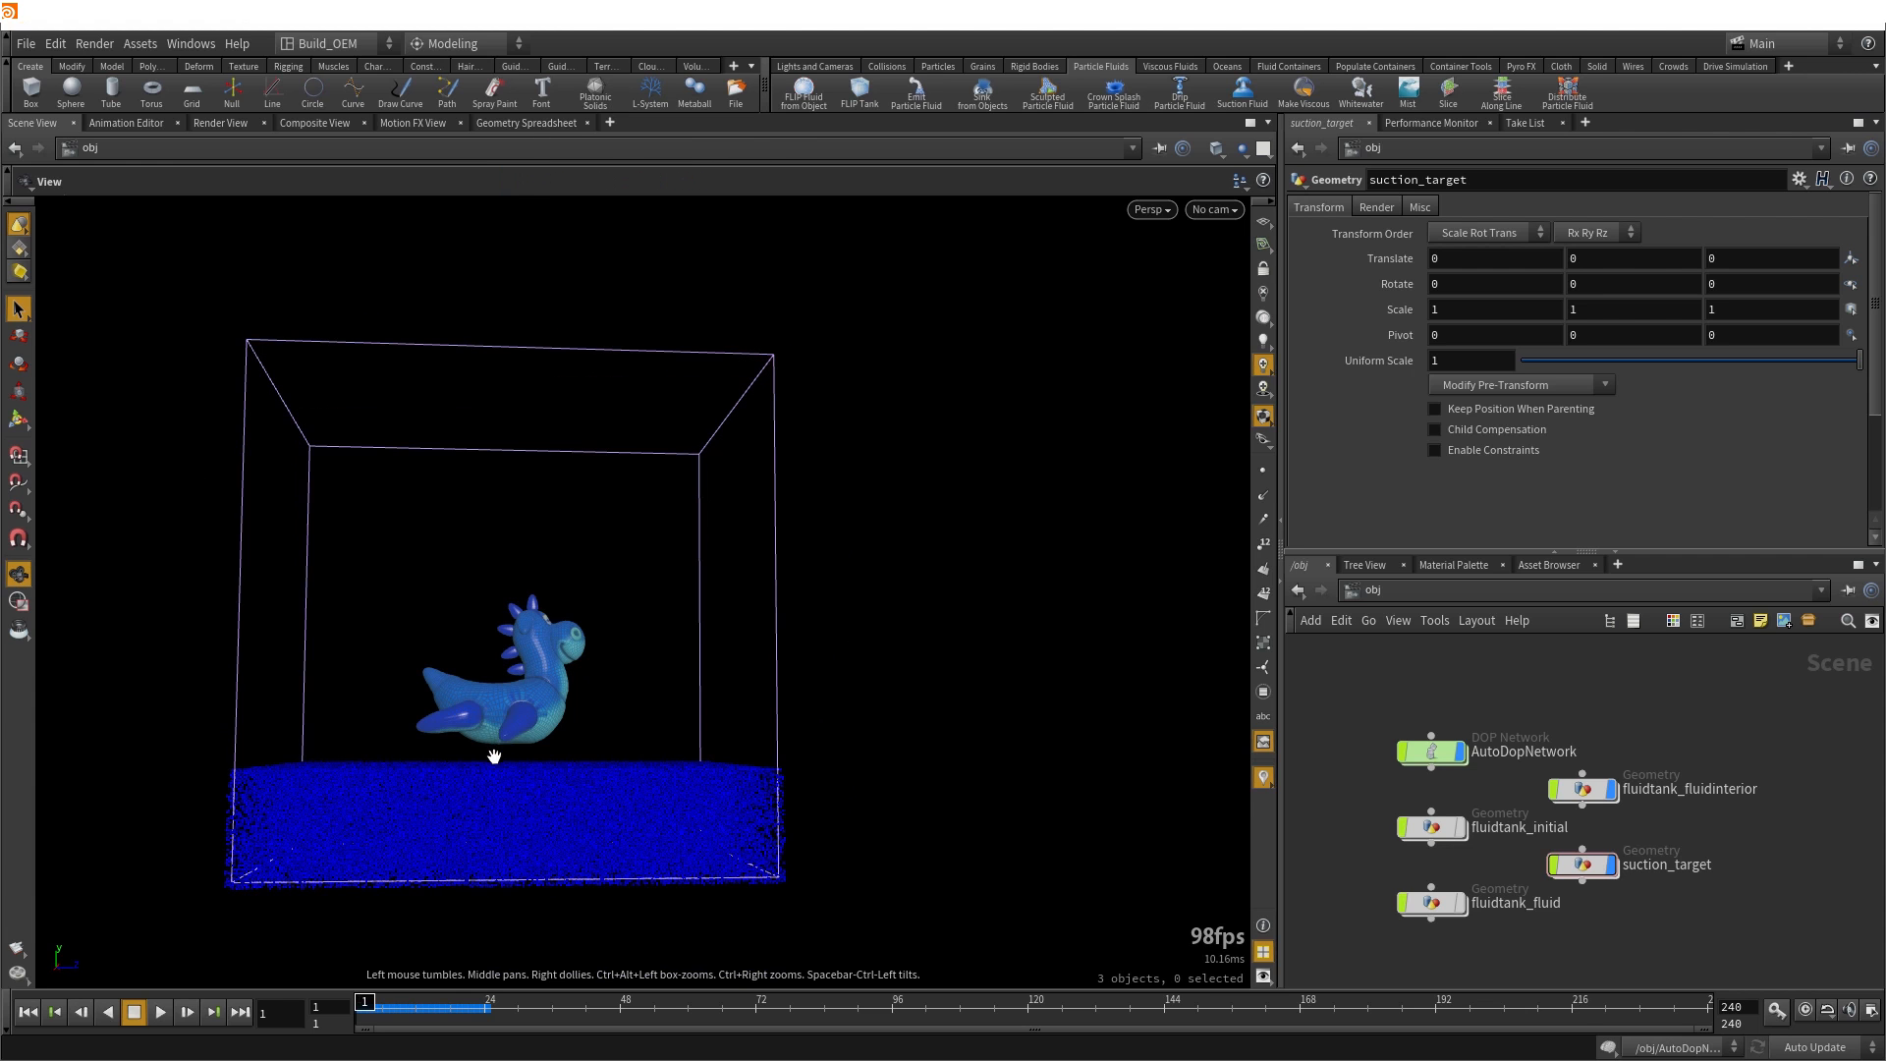
pyautogui.press('s')
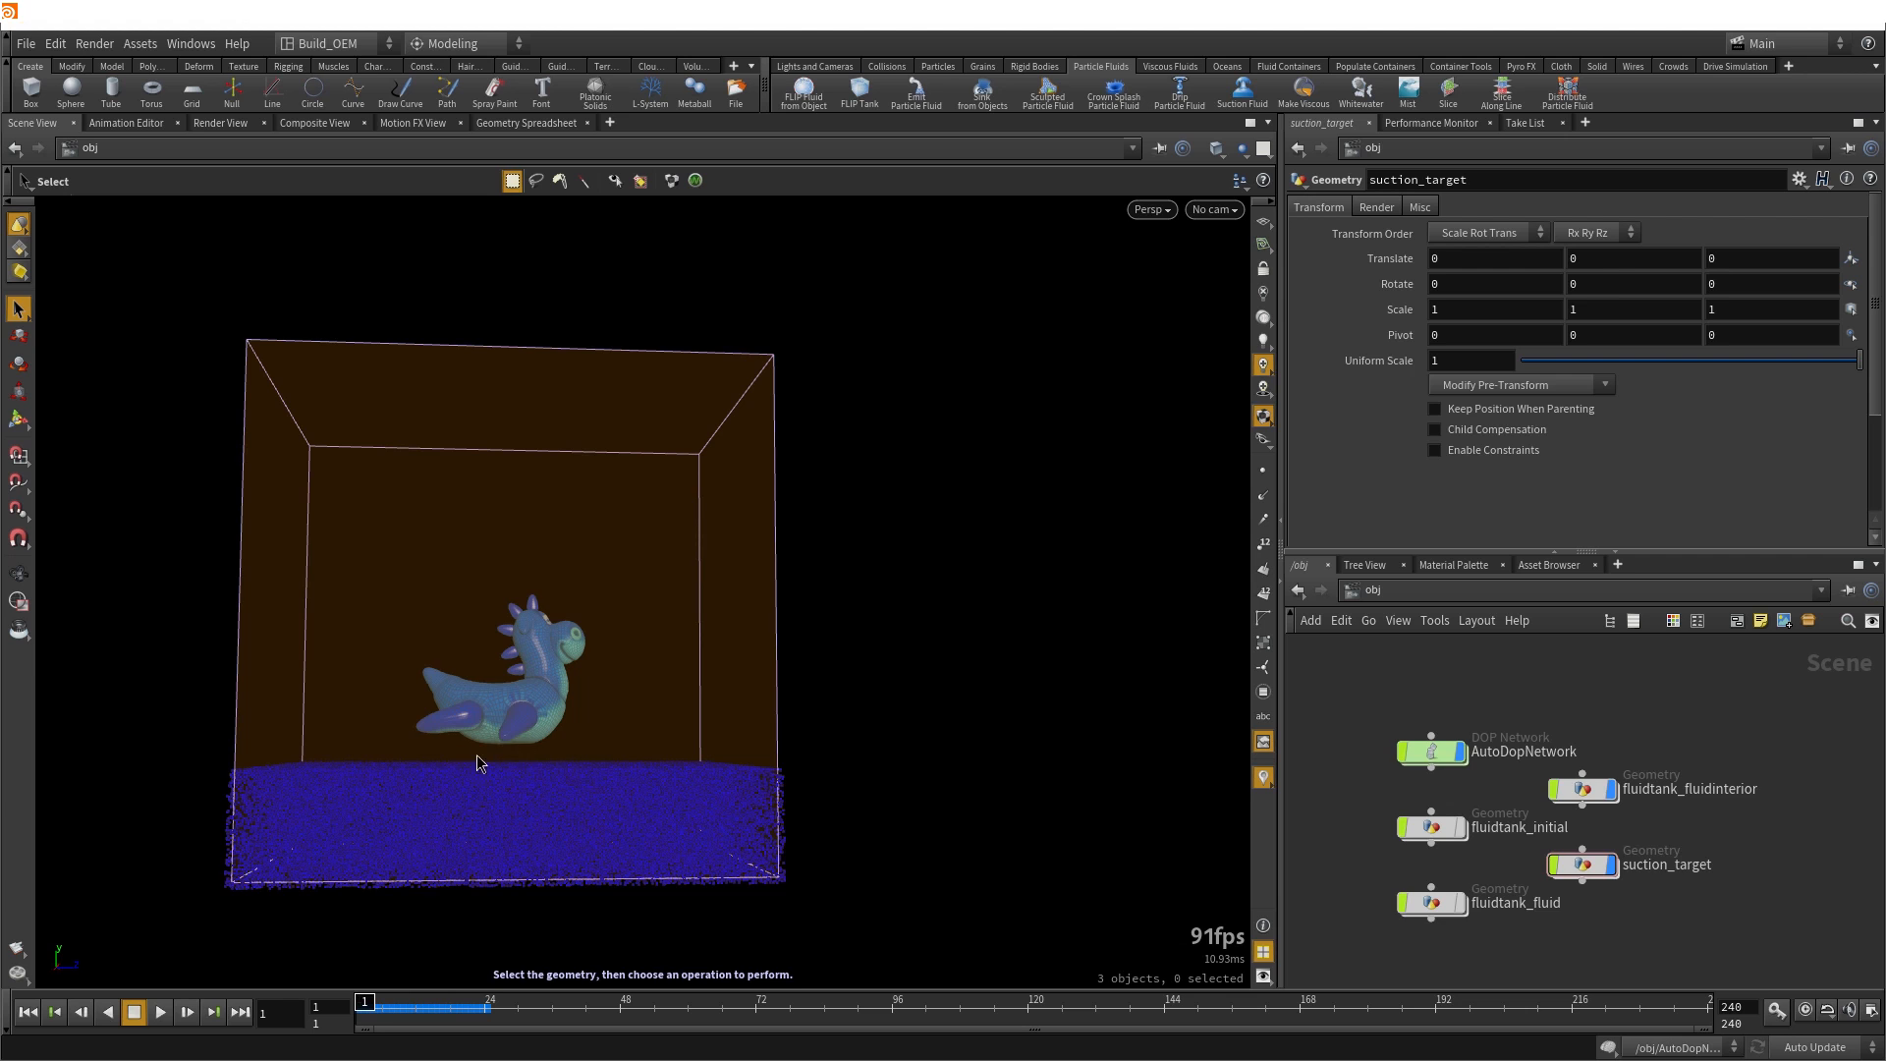
pyautogui.moveTo(1419, 690); pyautogui.dragTo(1500, 688, button='middle')
pyautogui.press('Escape')
pyautogui.moveTo(809, 631); pyautogui.dragTo(497, 623)
pyautogui.press('s')
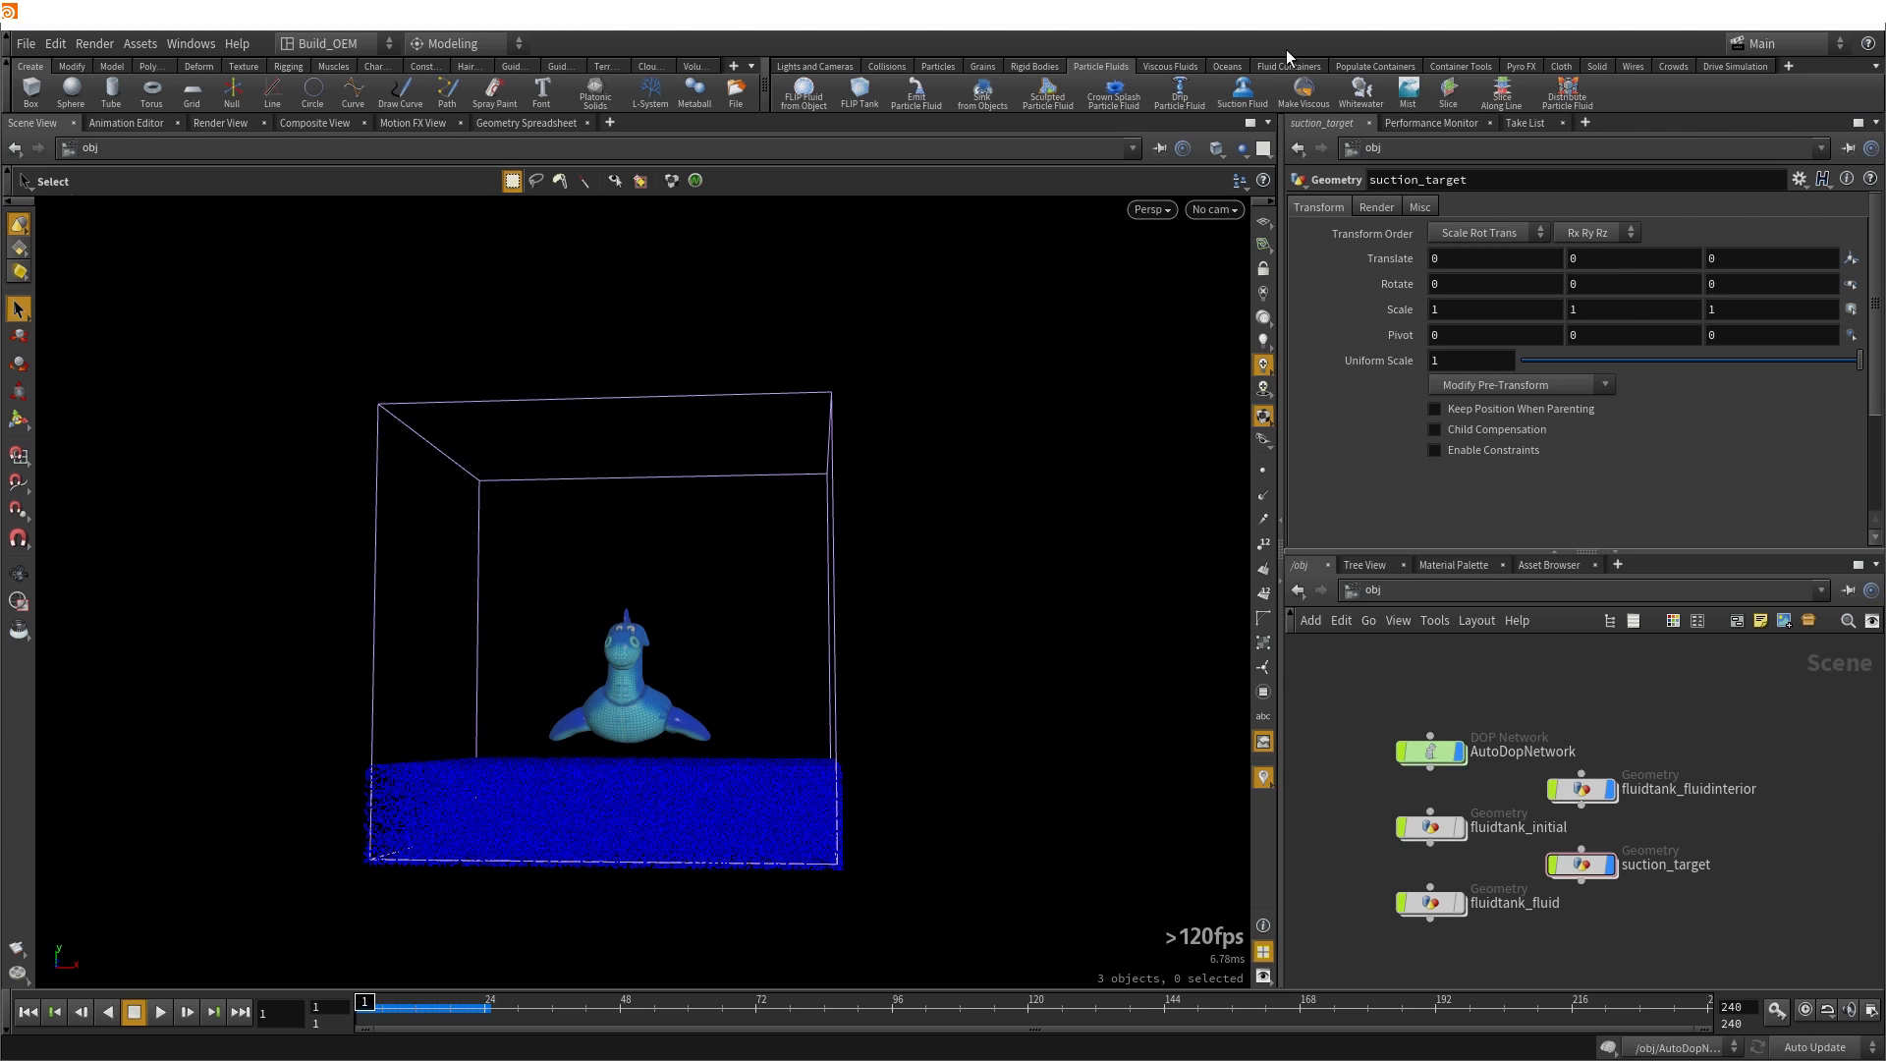
# Apply a Suction Fluid force using the toy as the target and the tank's FLIP fluid as the affected fluid
pyautogui.click(1242, 87)
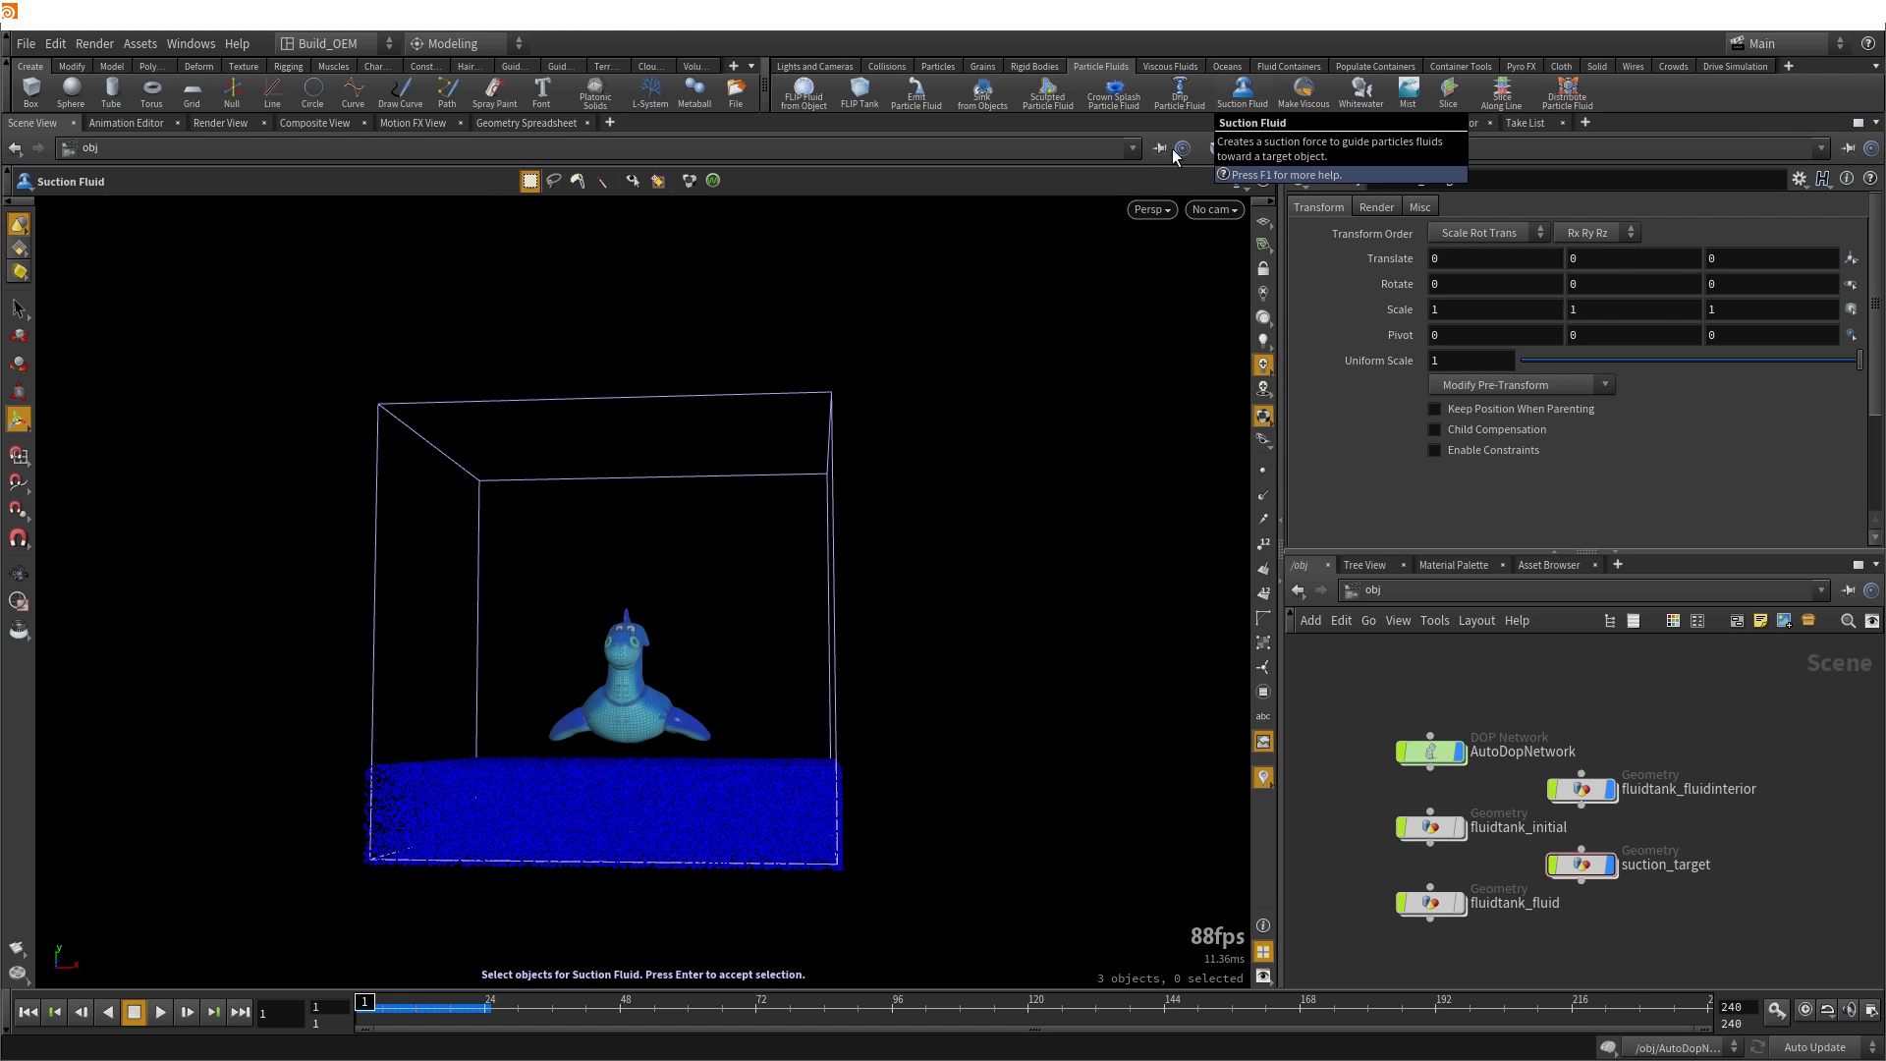
pyautogui.click(645, 707)
pyautogui.press('Return')
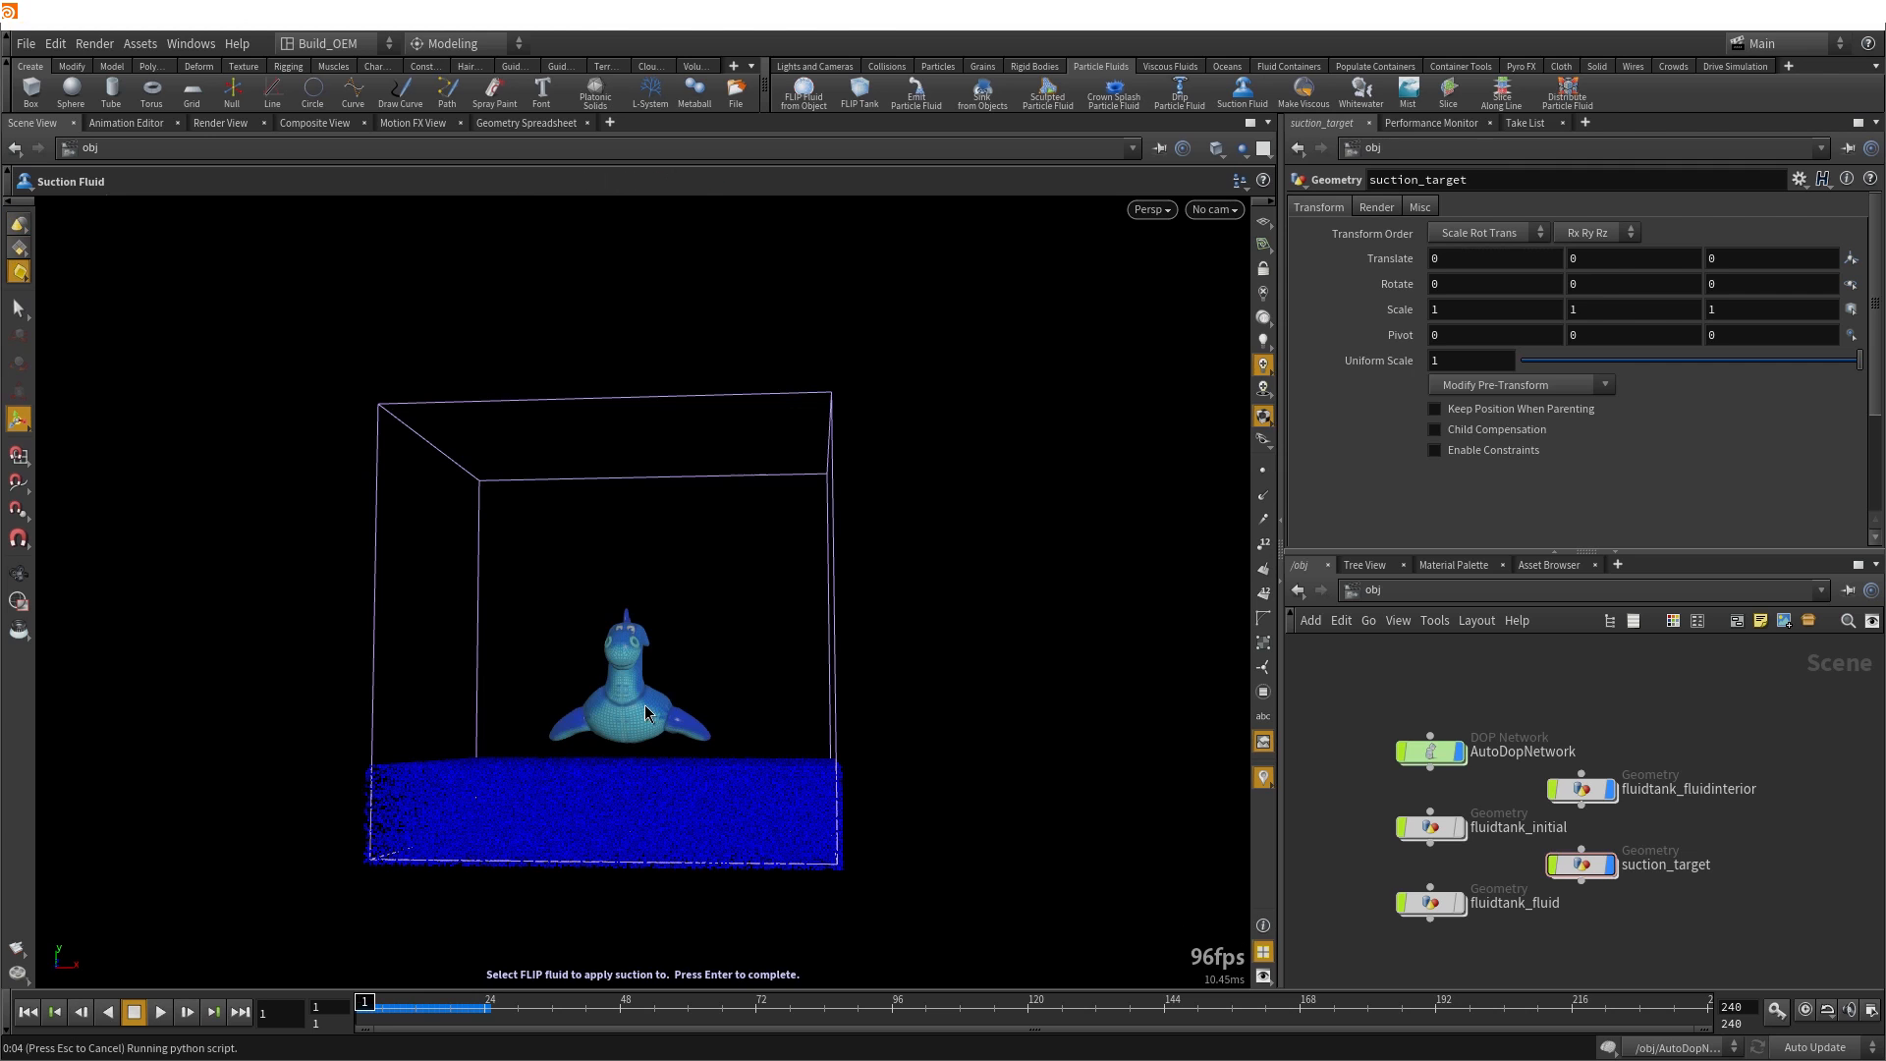
pyautogui.click(622, 810)
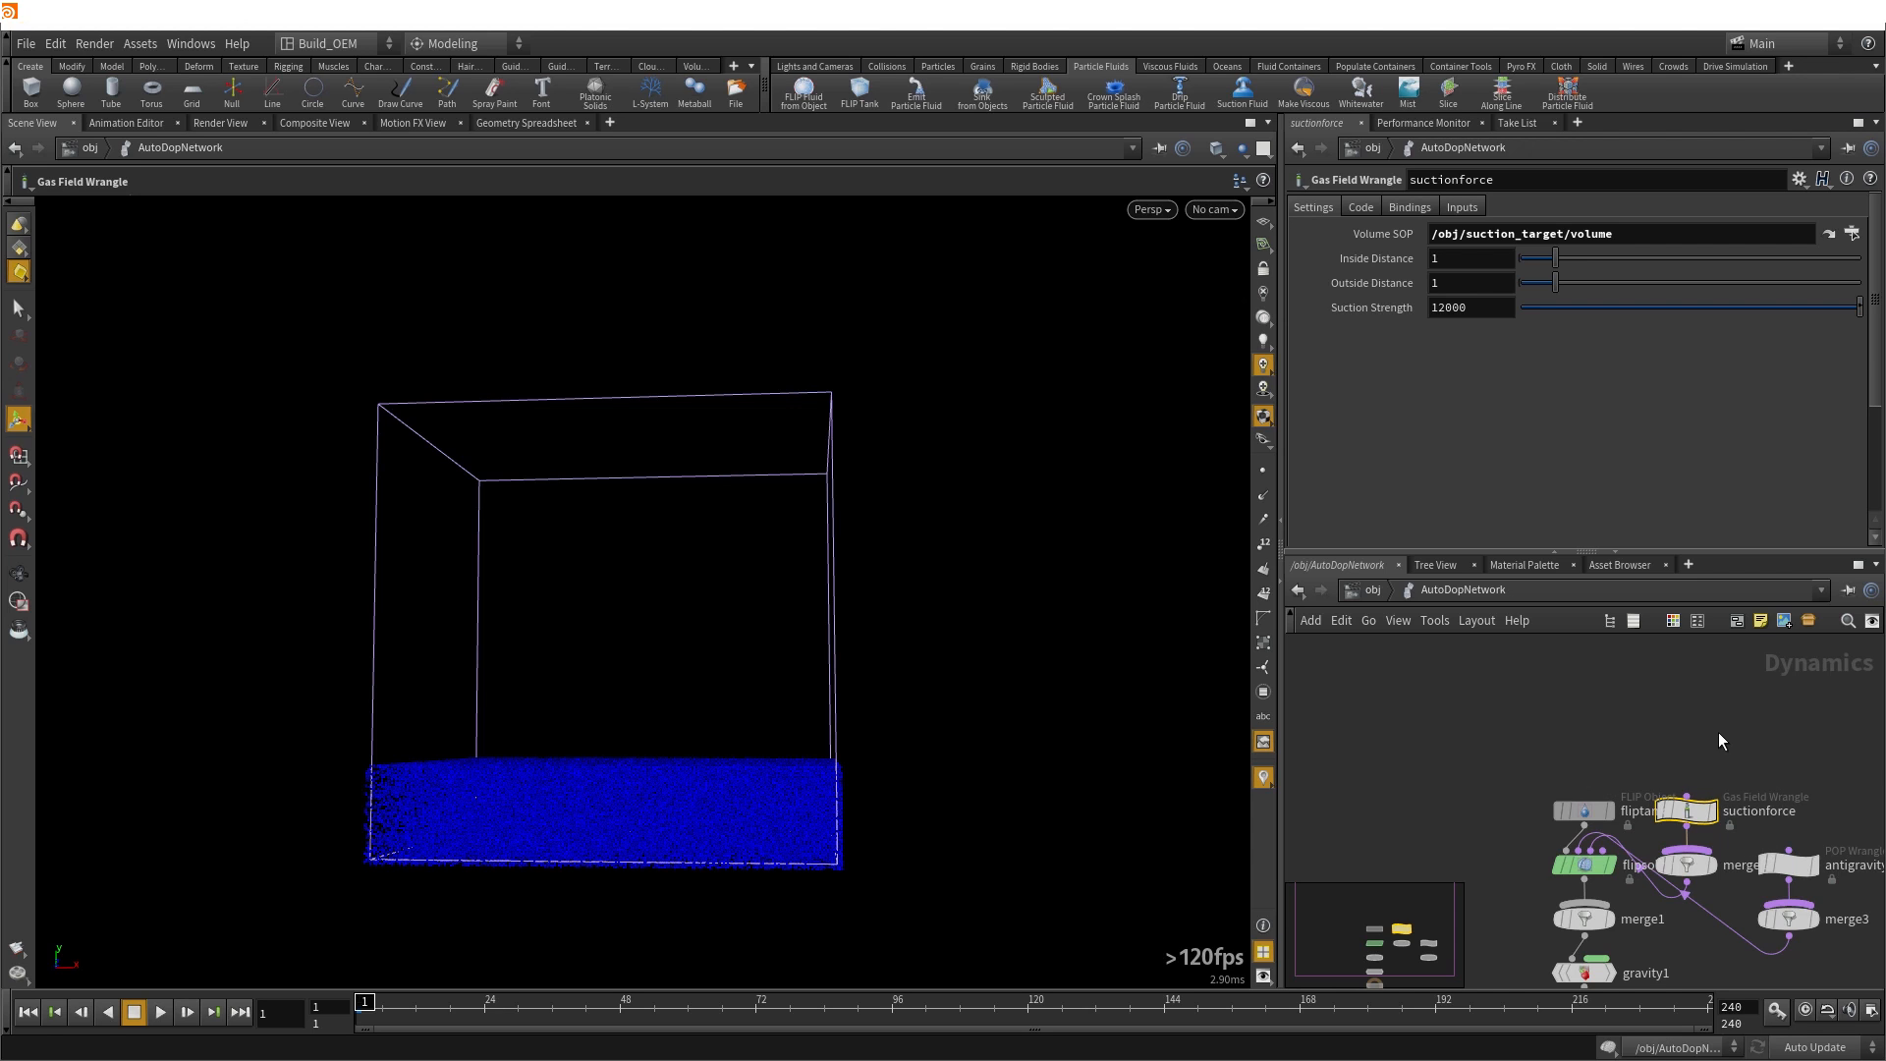
# Automatically lay out the suction simulation's network and display the parameters of the antigravity POP Wrangle
pyautogui.press('l')
pyautogui.moveTo(1532, 714)
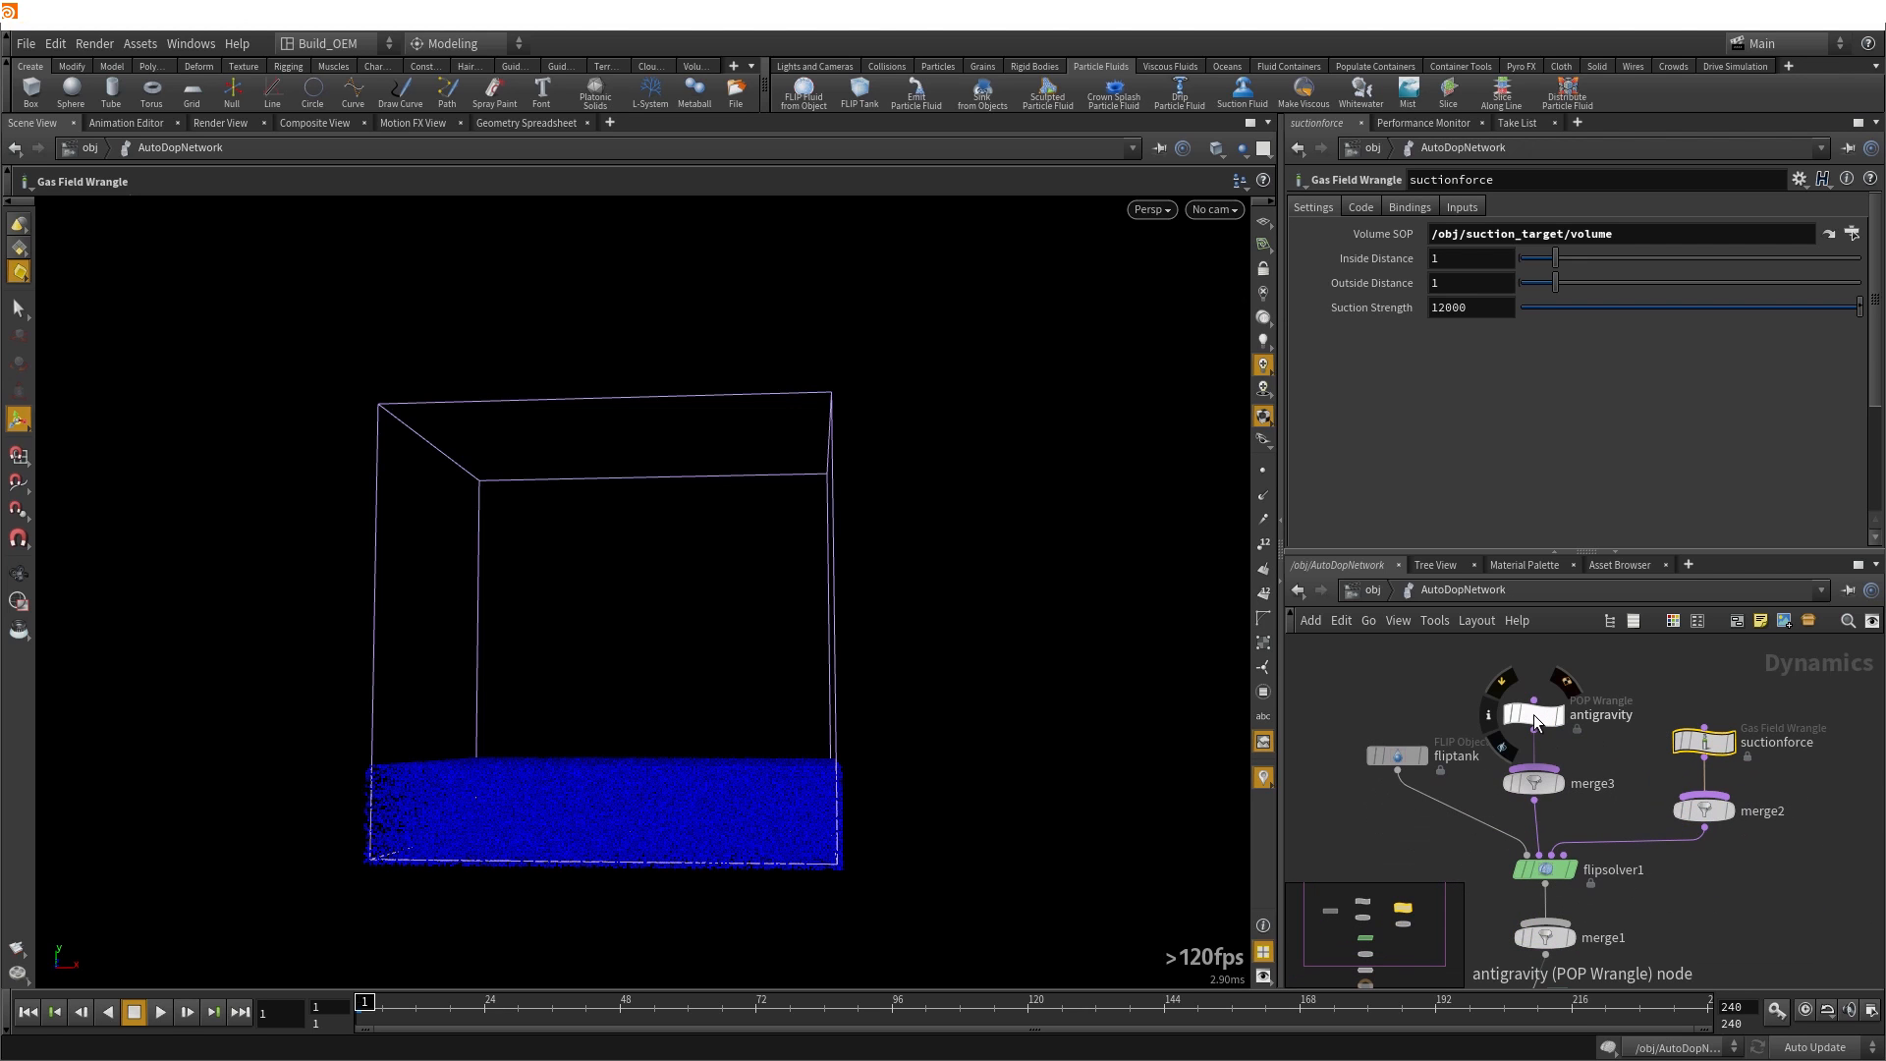
pyautogui.click(1535, 715)
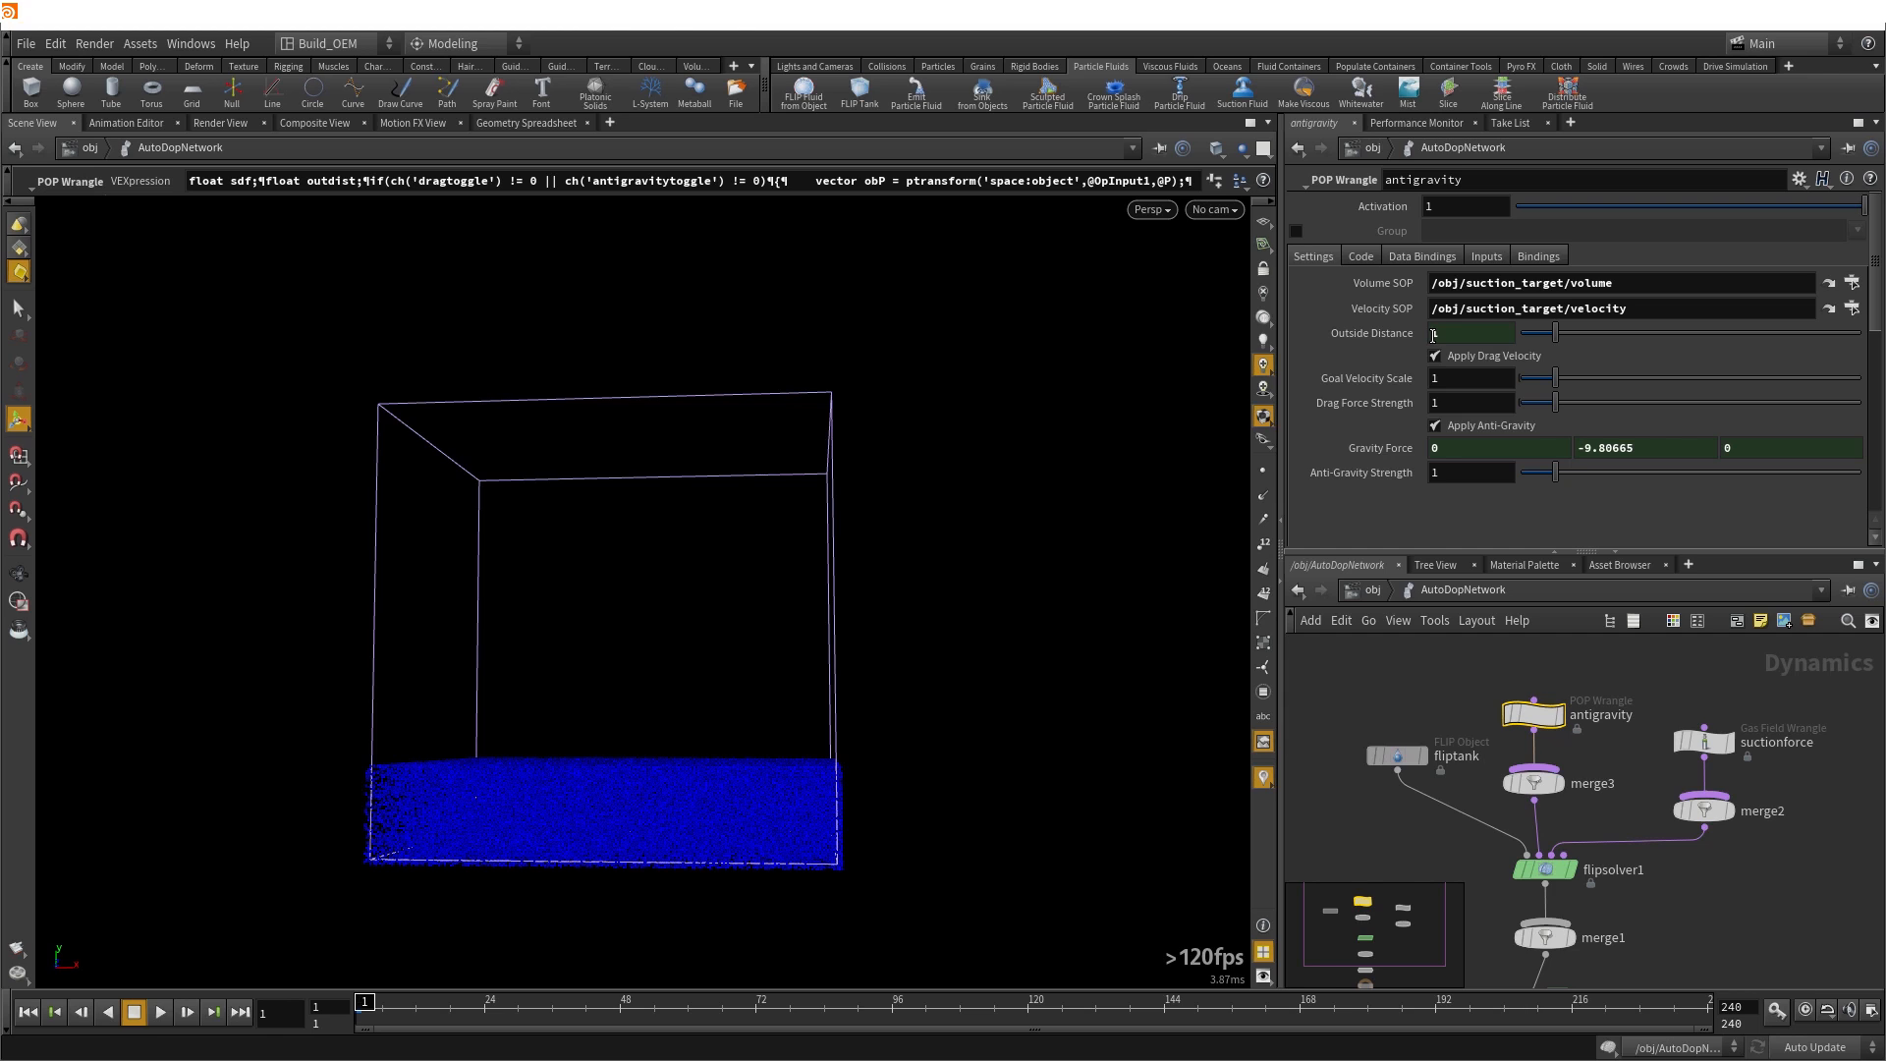
# Ghost the other objects in the viewport while inside the simulation network
pyautogui.click(1239, 150)
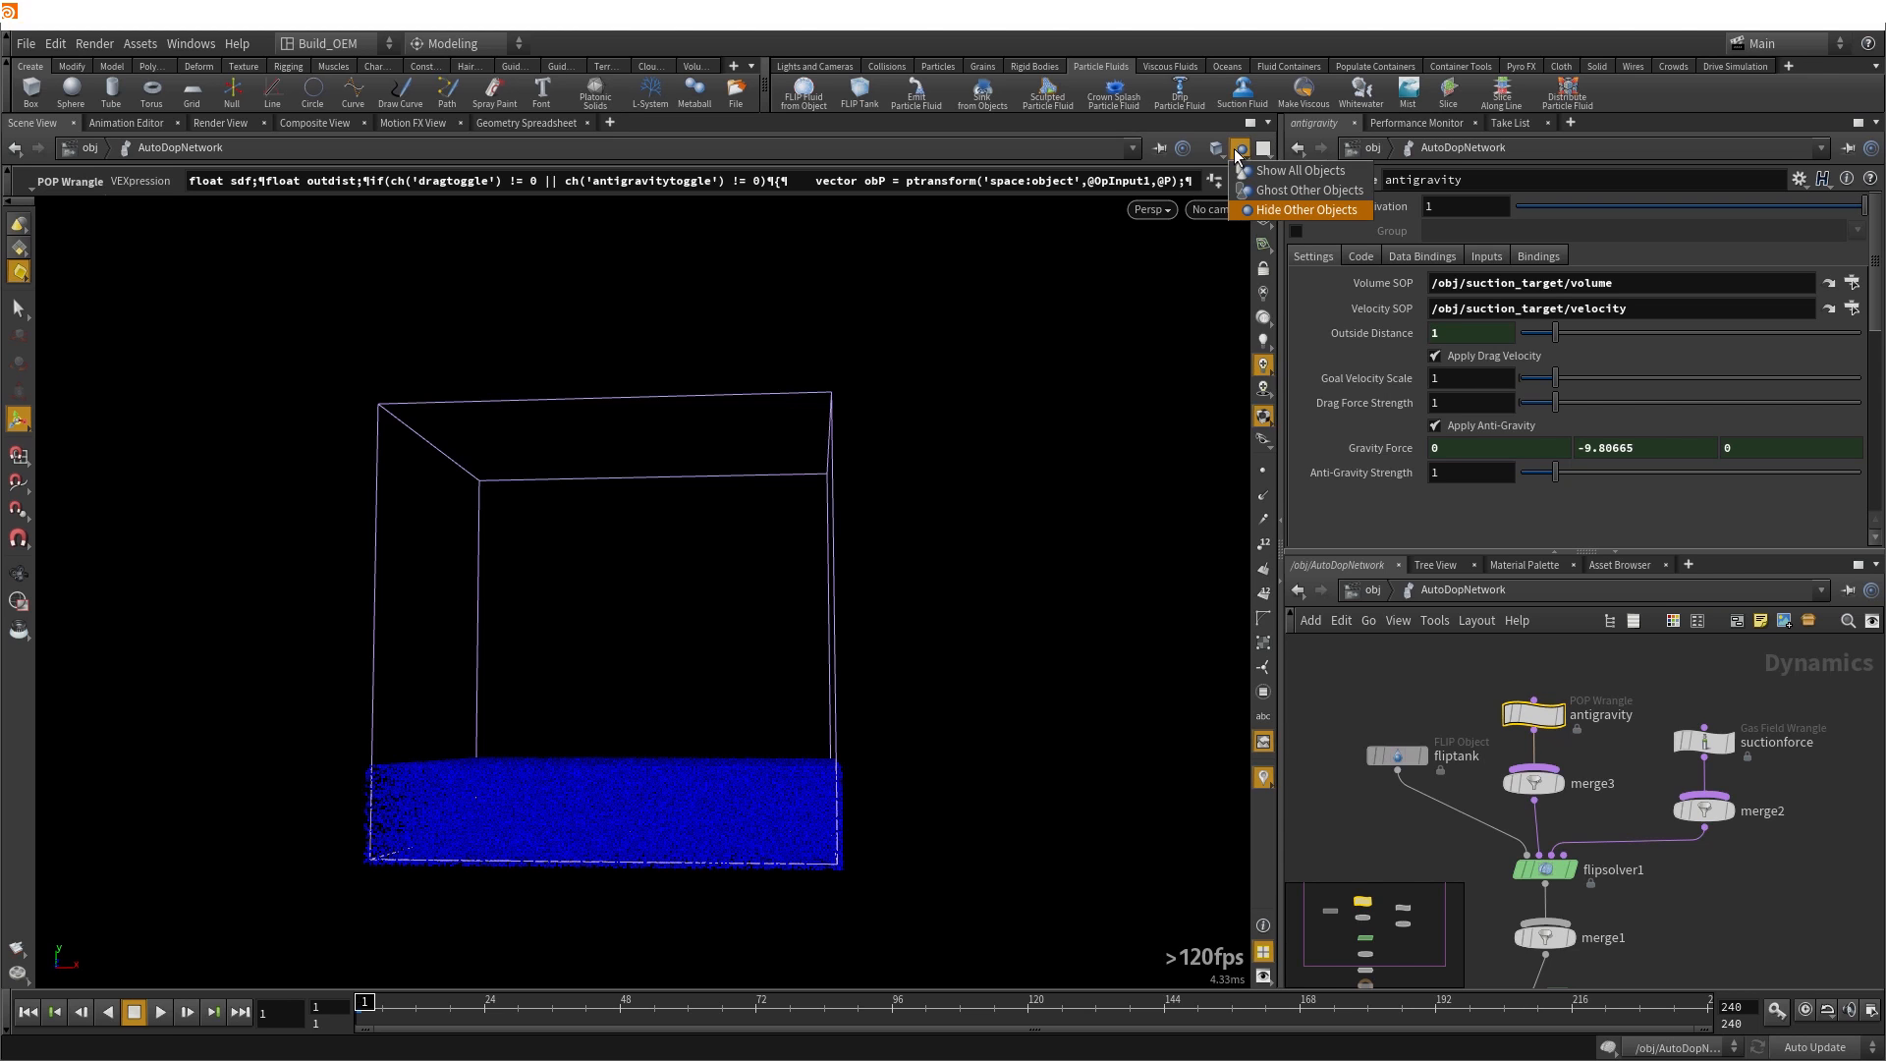
pyautogui.click(1261, 196)
pyautogui.click(1416, 665)
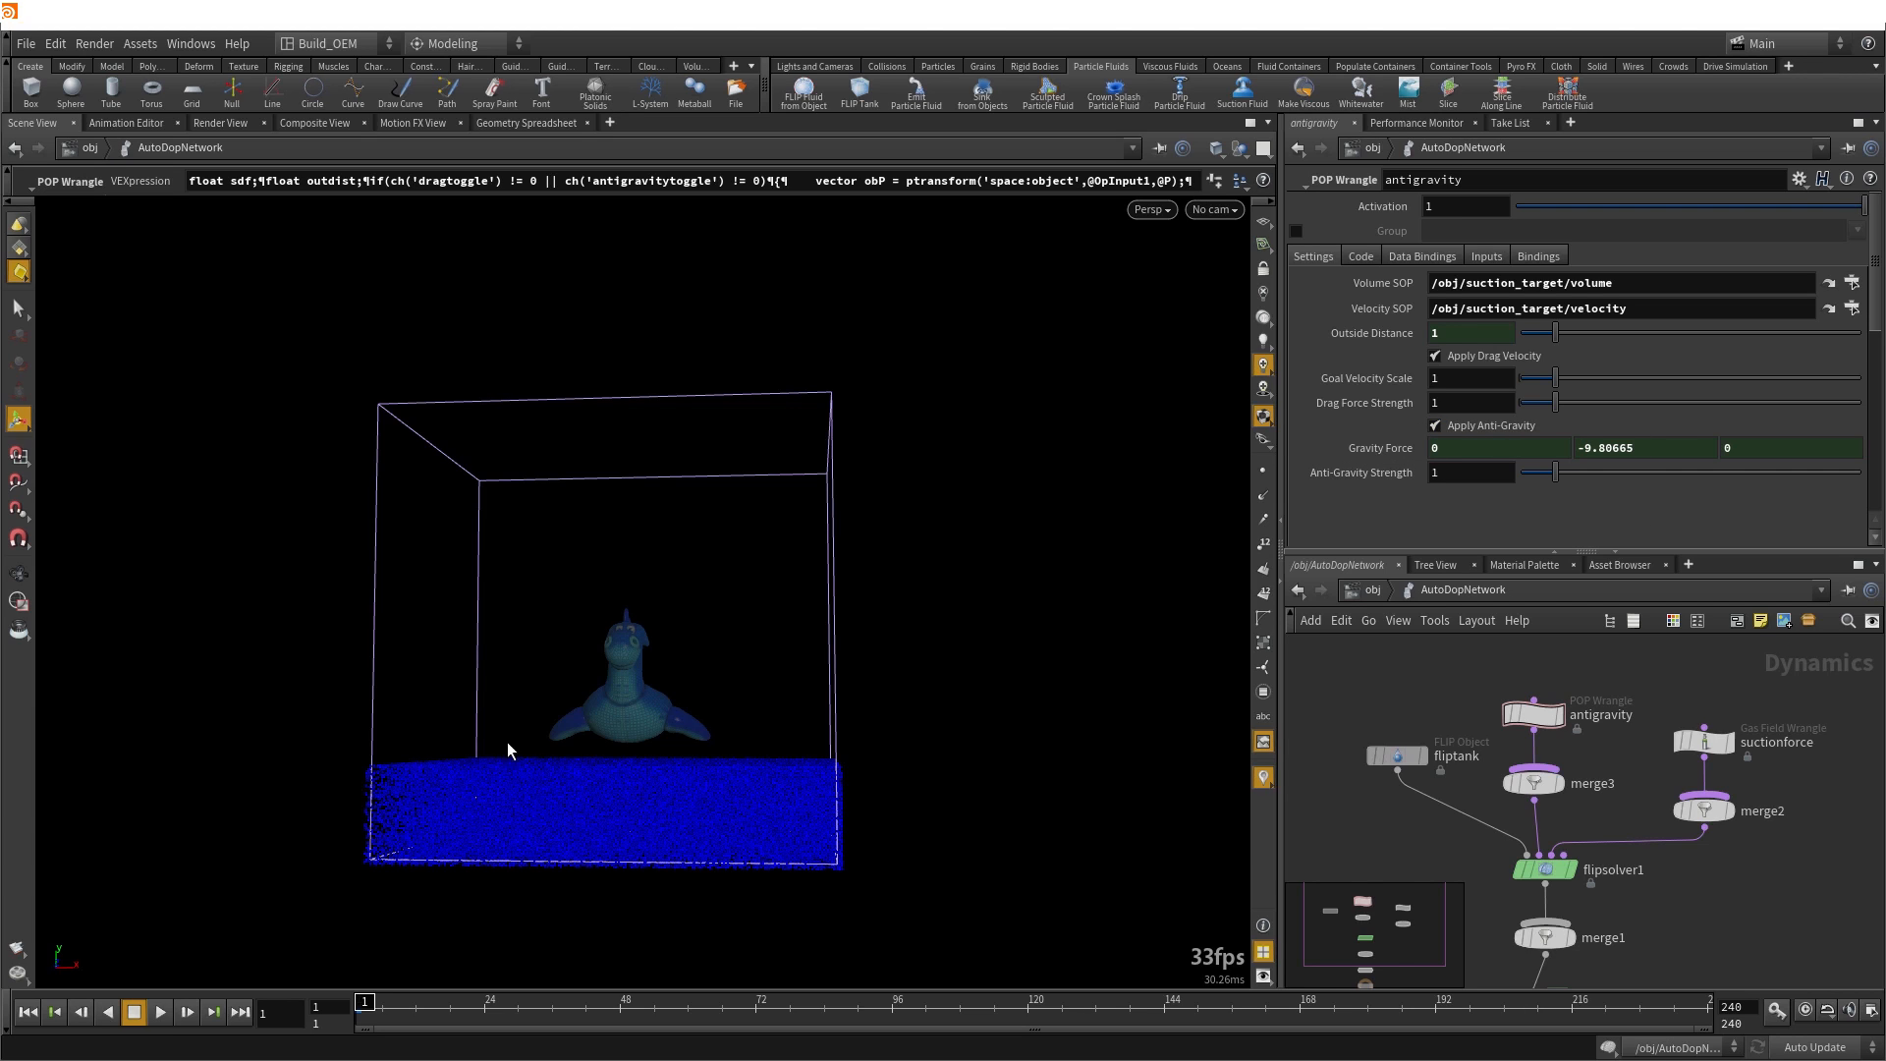
# Examine the antigravity POP Wrangle's VEX code, its Velocity SOP path and its drag and anti-gravity settings
pyautogui.click(1357, 255)
pyautogui.scroll(-5, 1538, 449)
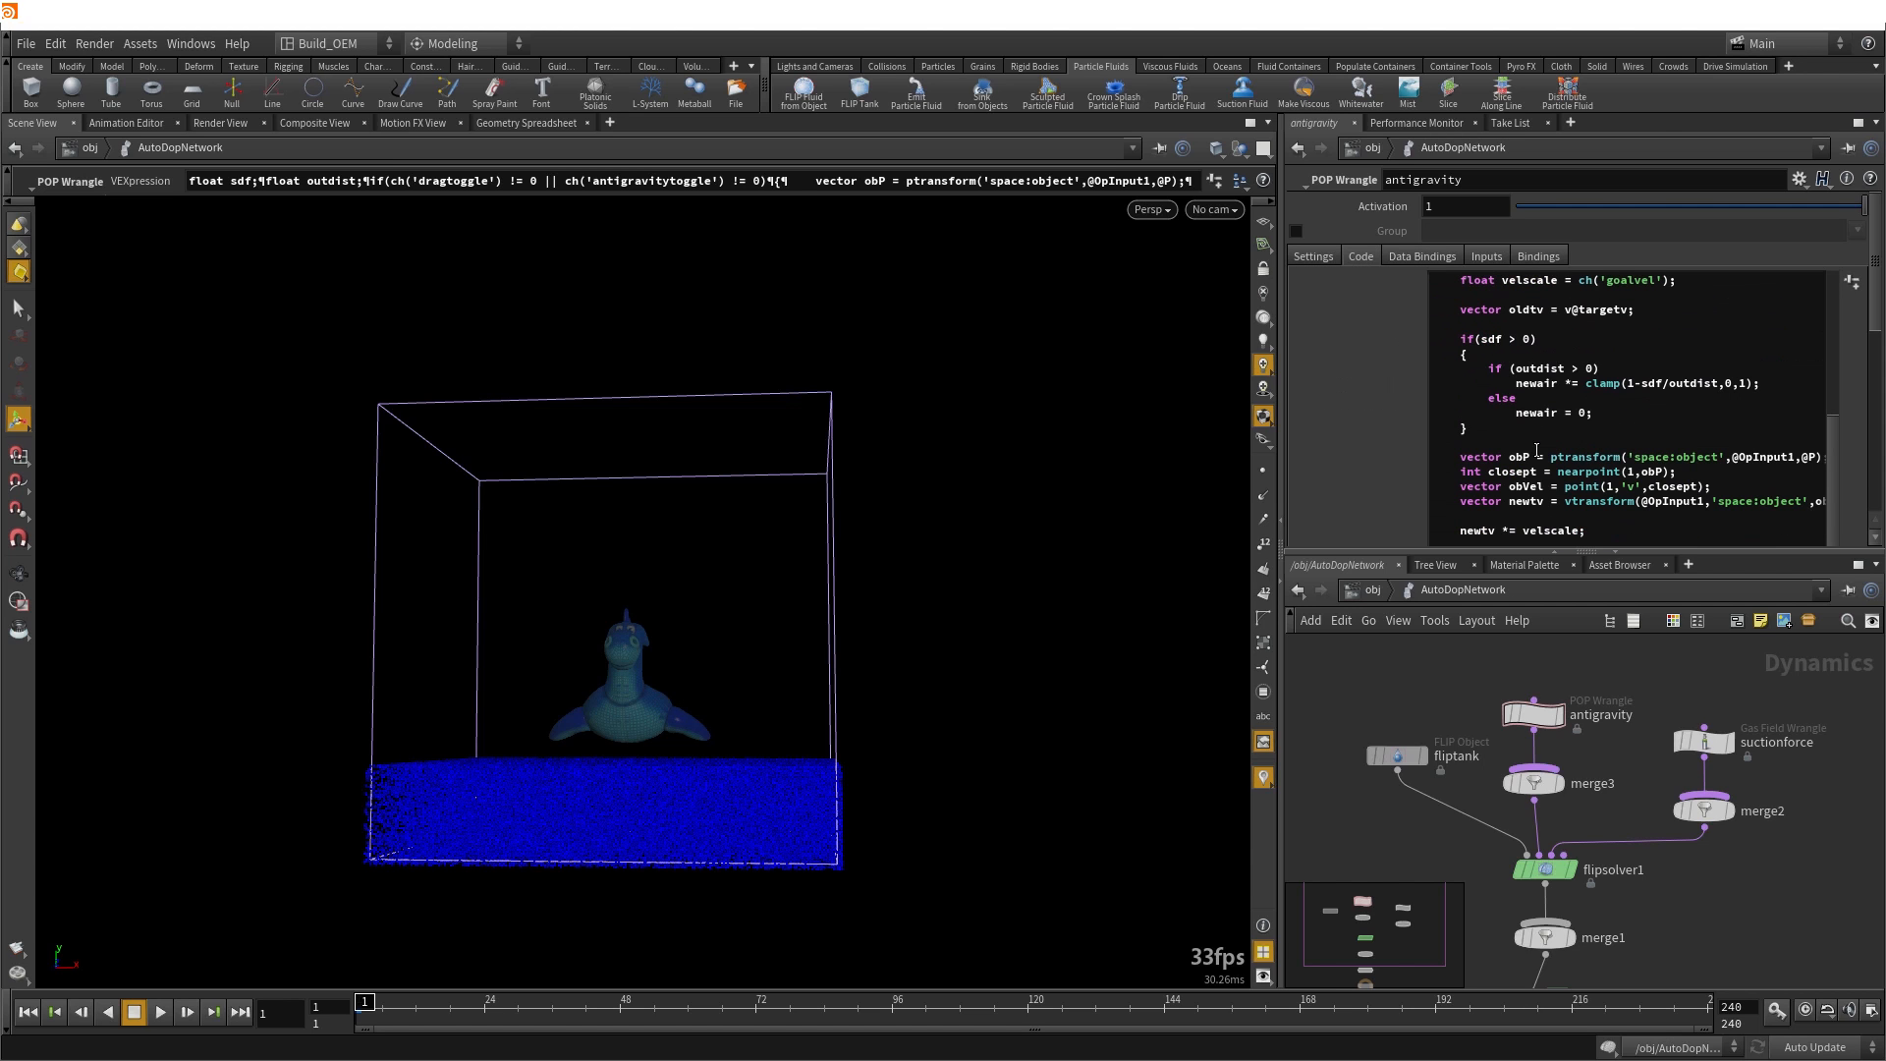
pyautogui.scroll(5, 1448, 373)
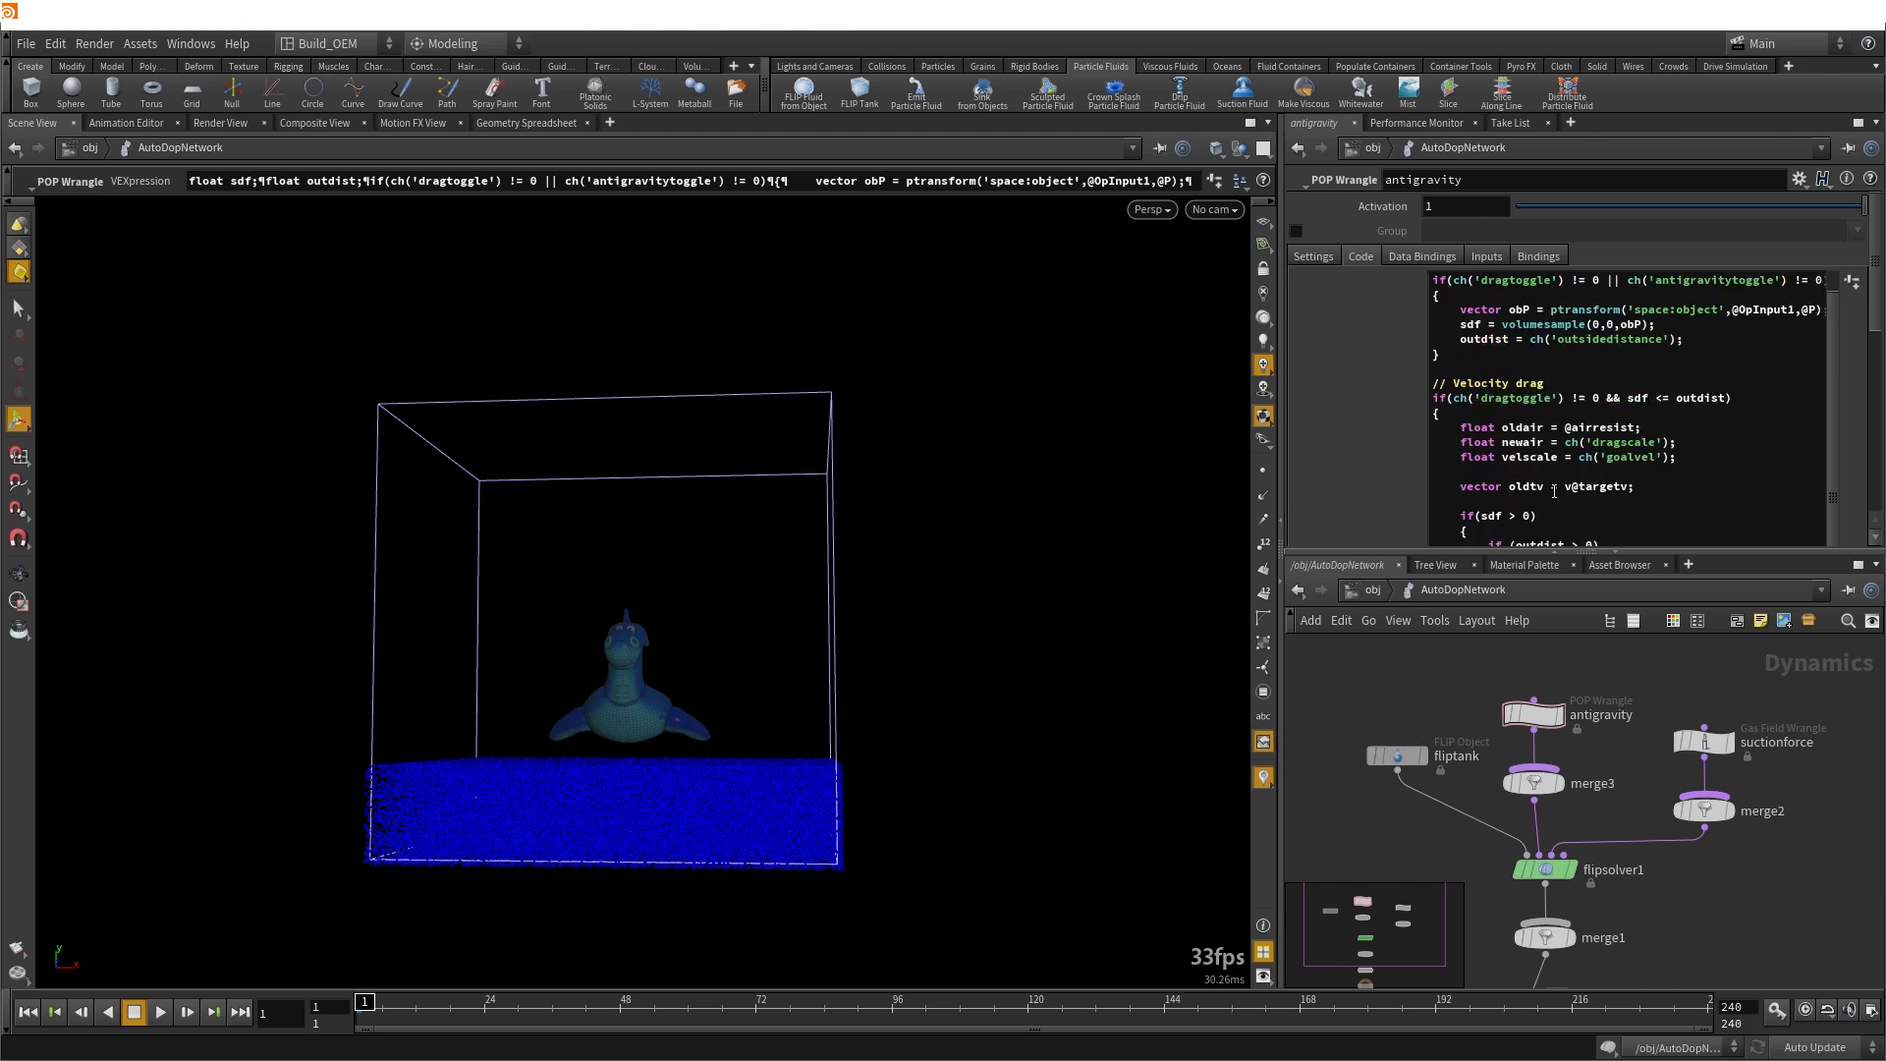
pyautogui.click(1314, 255)
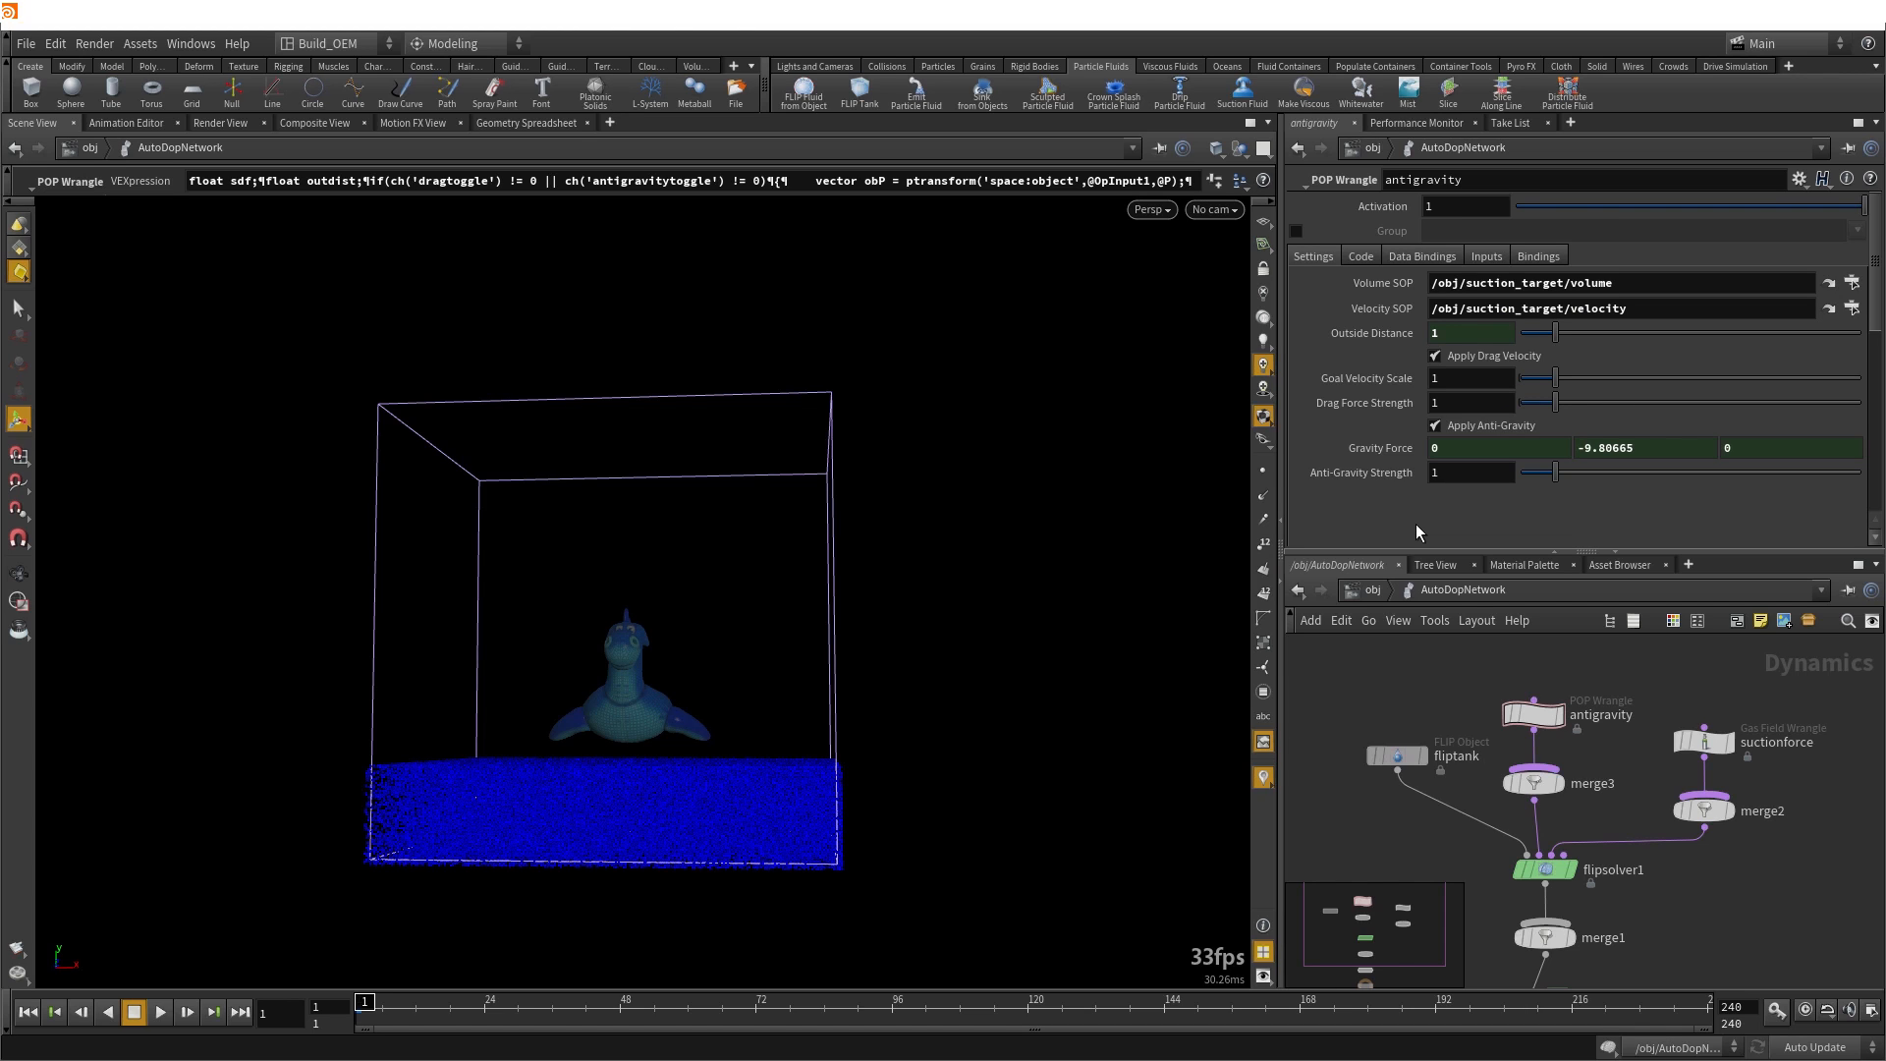
pyautogui.doubleClick(1648, 307)
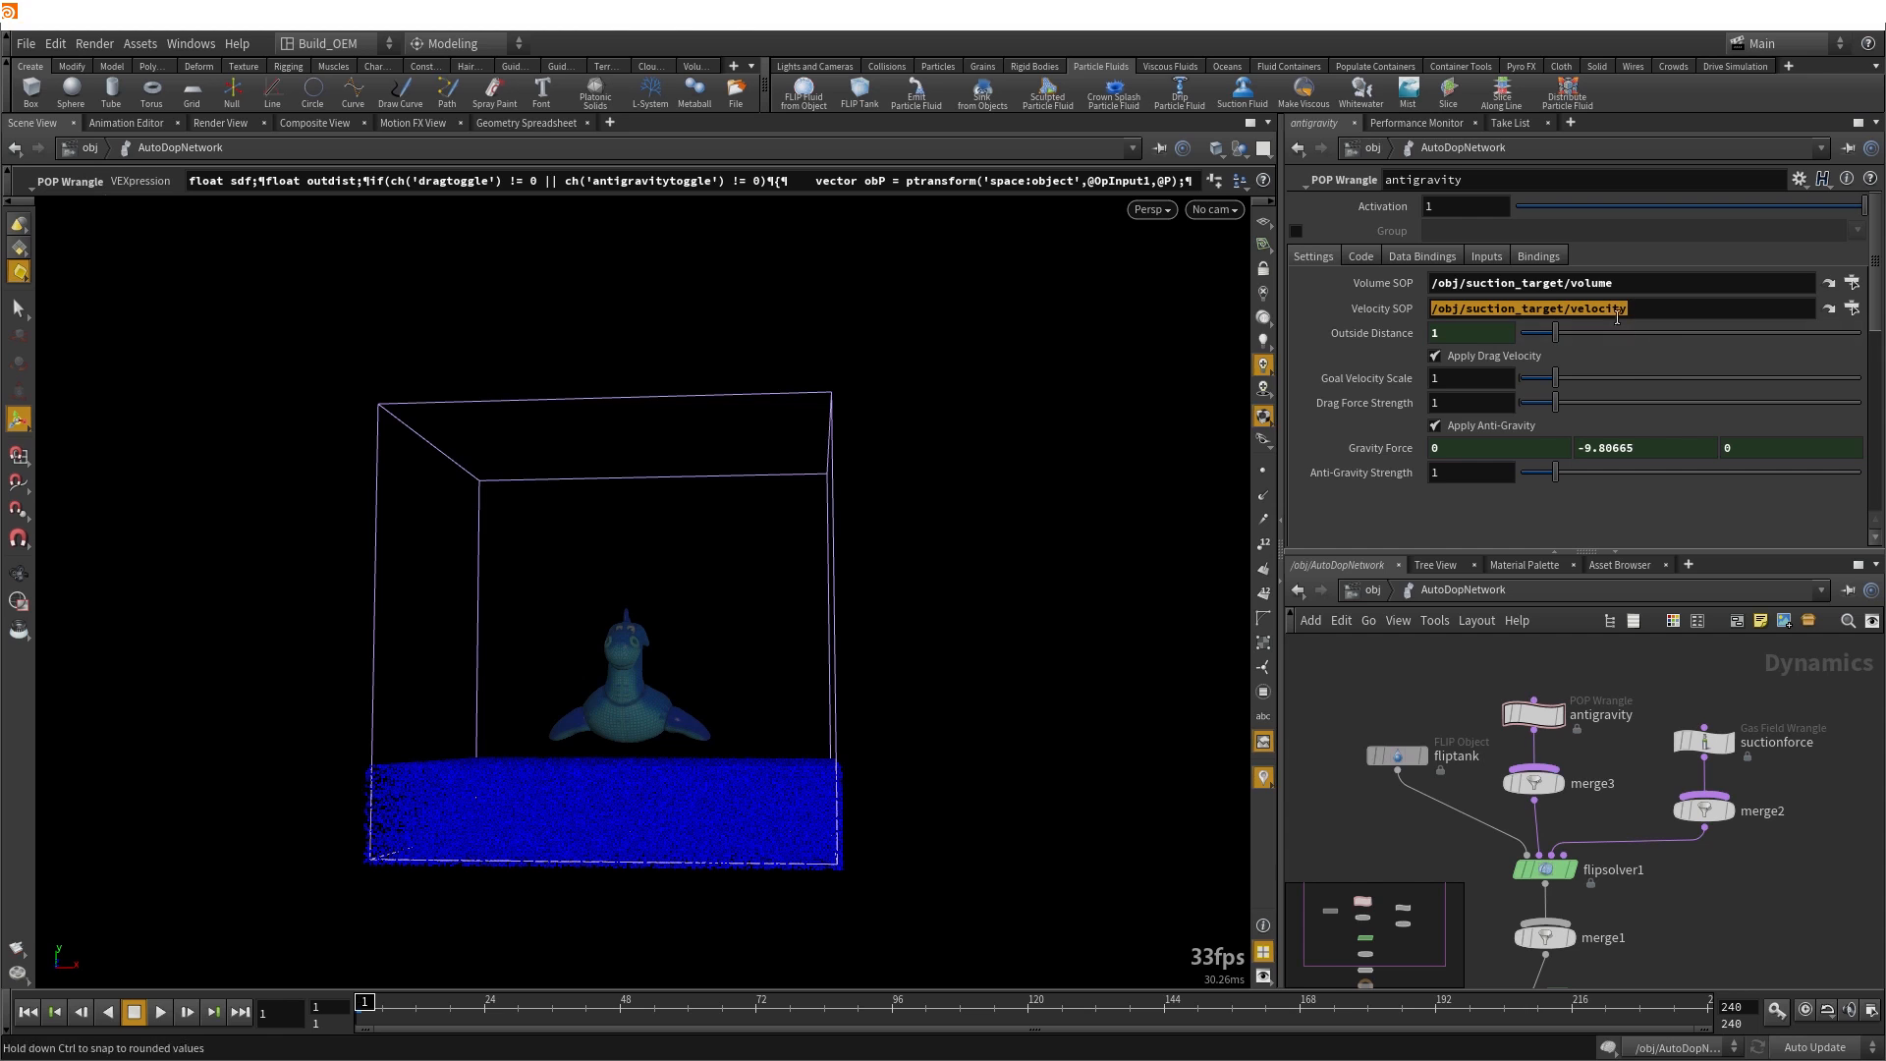
pyautogui.click(1394, 504)
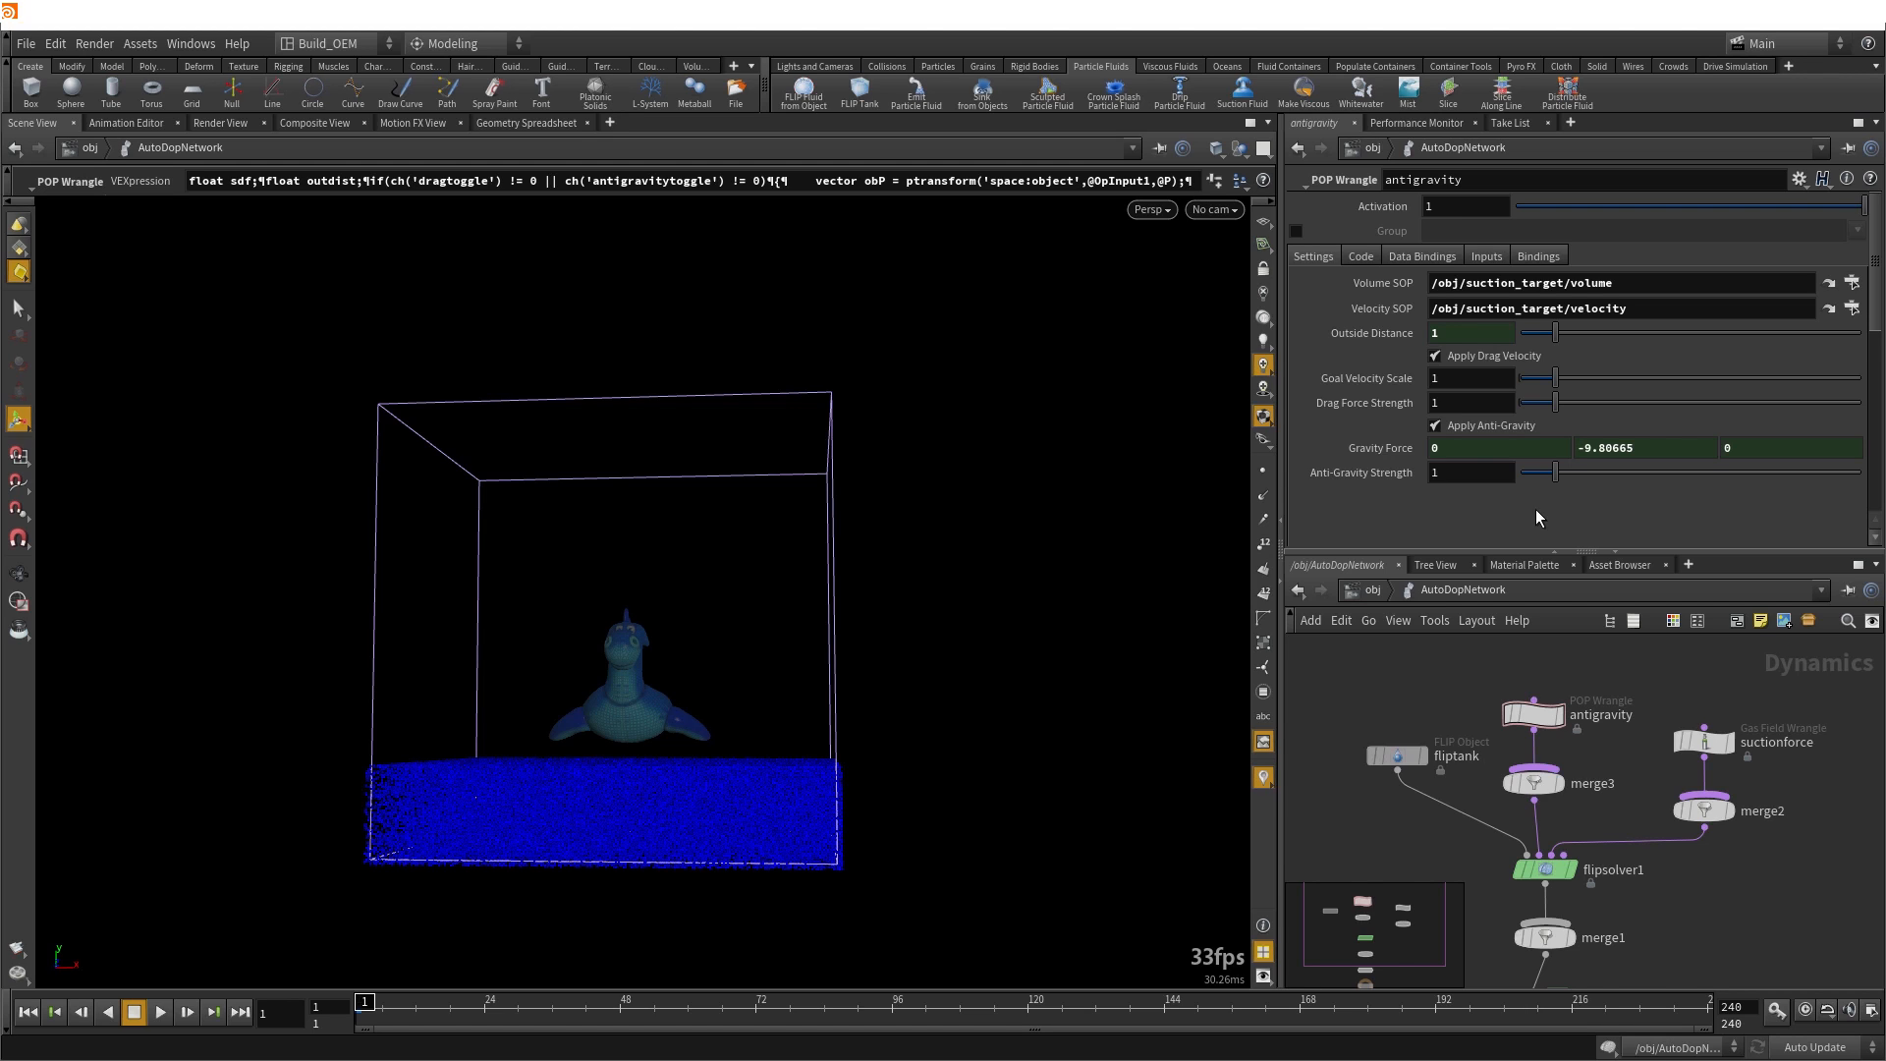
# Examine the suctionforce Gas Field Wrangle's VEX code, outside distance and suction strength
pyautogui.click(1704, 743)
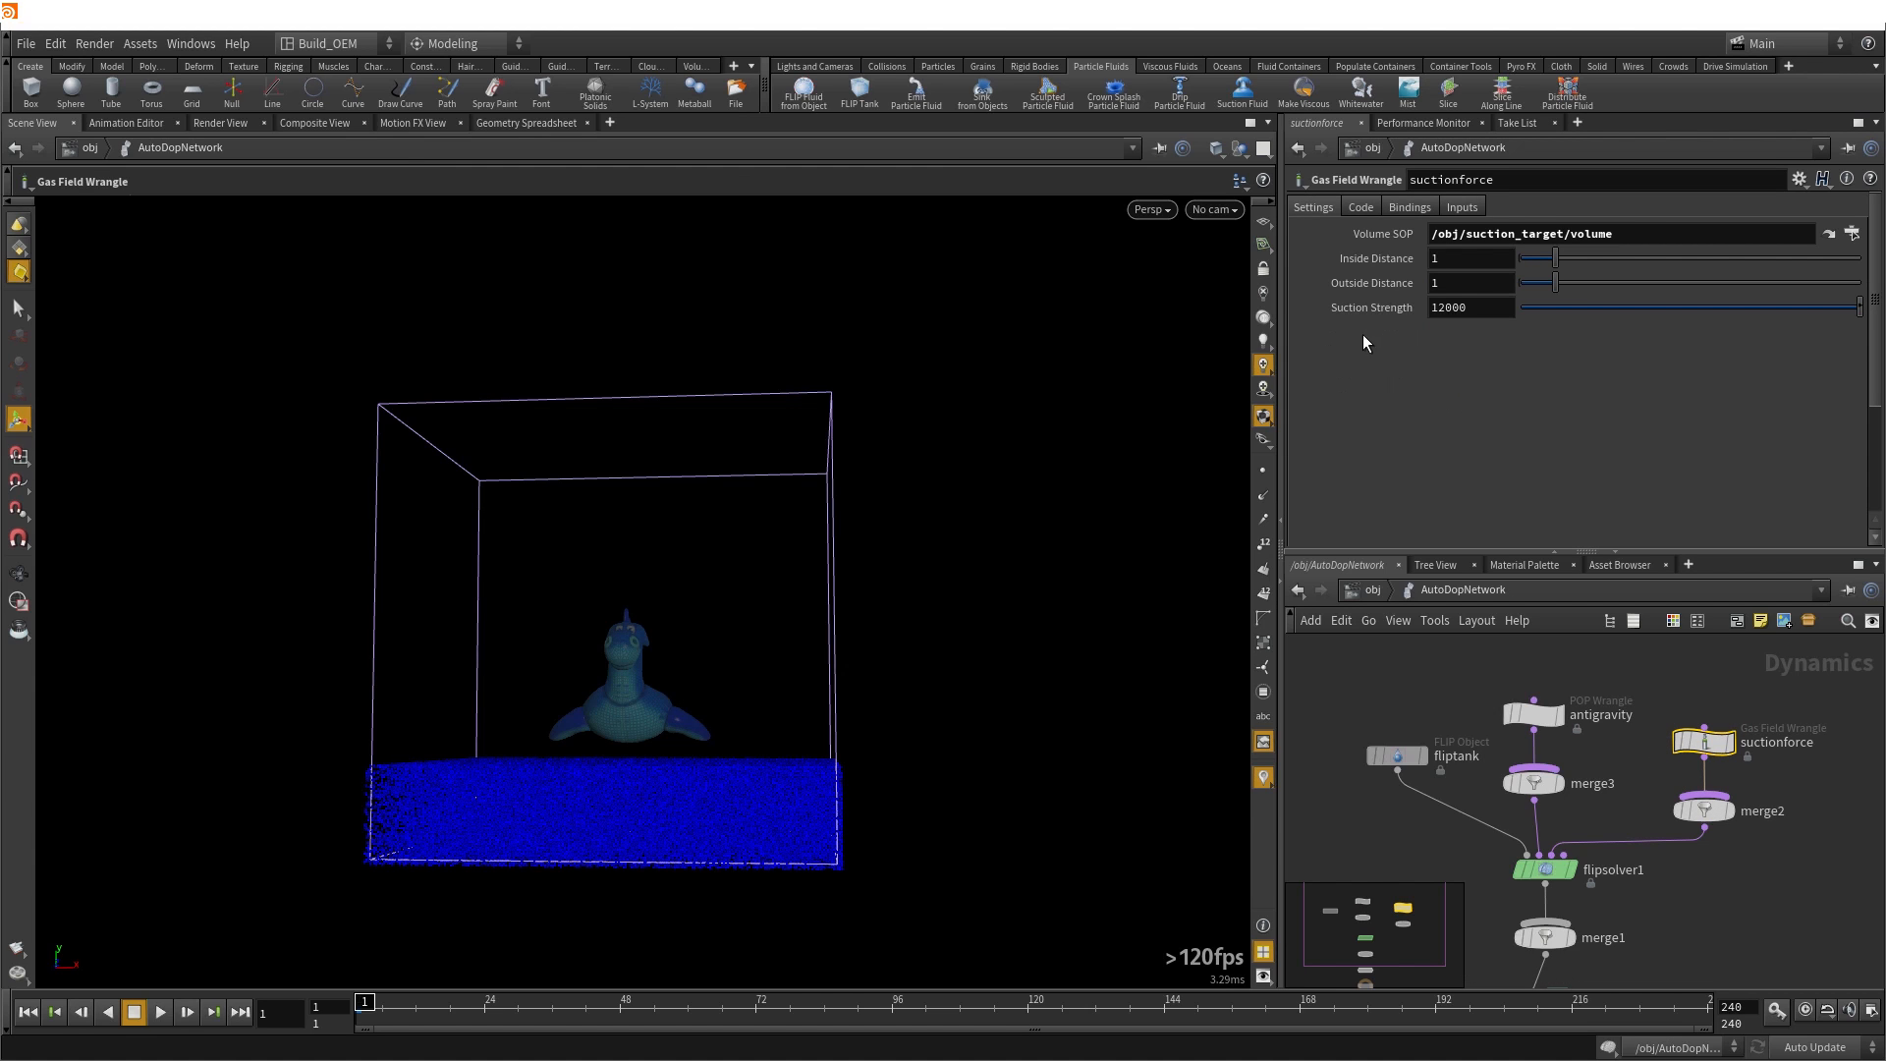
pyautogui.click(1361, 208)
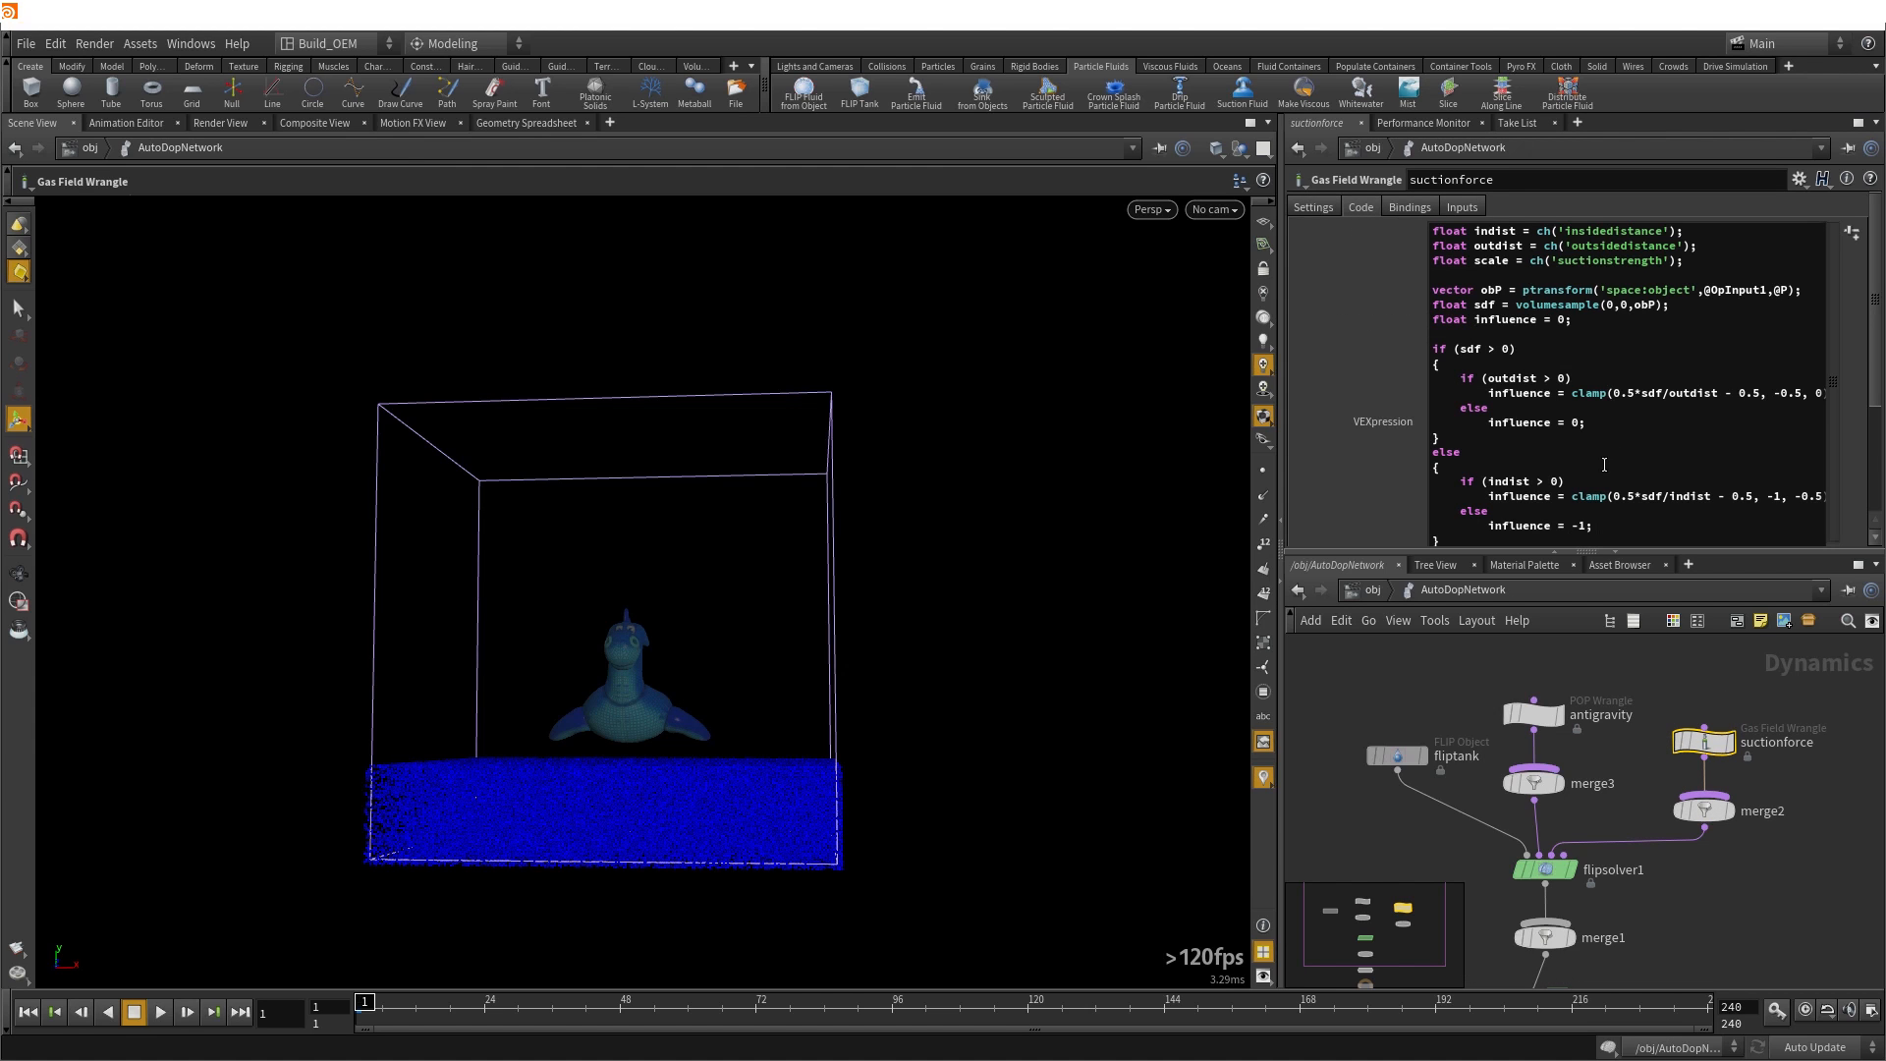
pyautogui.click(1309, 208)
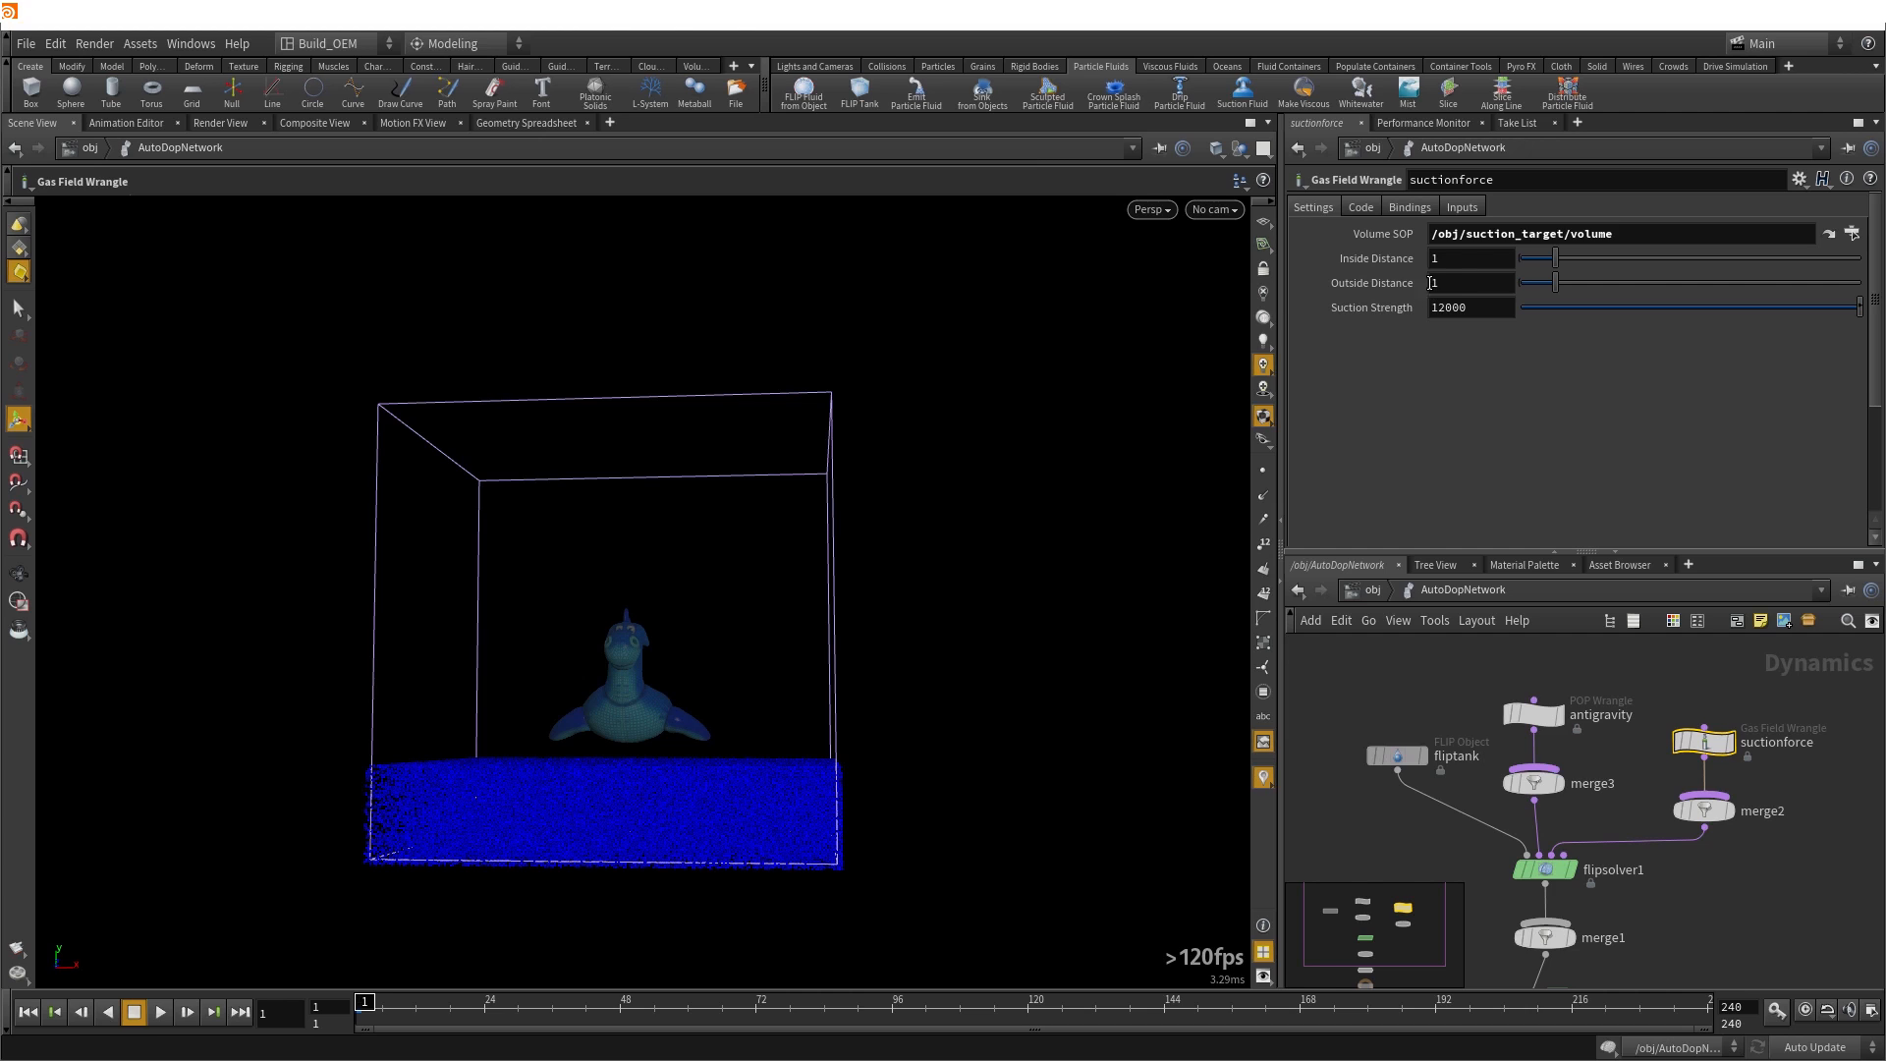
pyautogui.moveTo(1454, 284); pyautogui.dragTo(1427, 283)
pyautogui.click(1436, 390)
pyautogui.moveTo(1468, 310); pyautogui.dragTo(1424, 321)
pyautogui.click(1391, 696)
# Return from the simulation network to the object level
pyautogui.moveTo(724, 749); pyautogui.dragTo(538, 760)
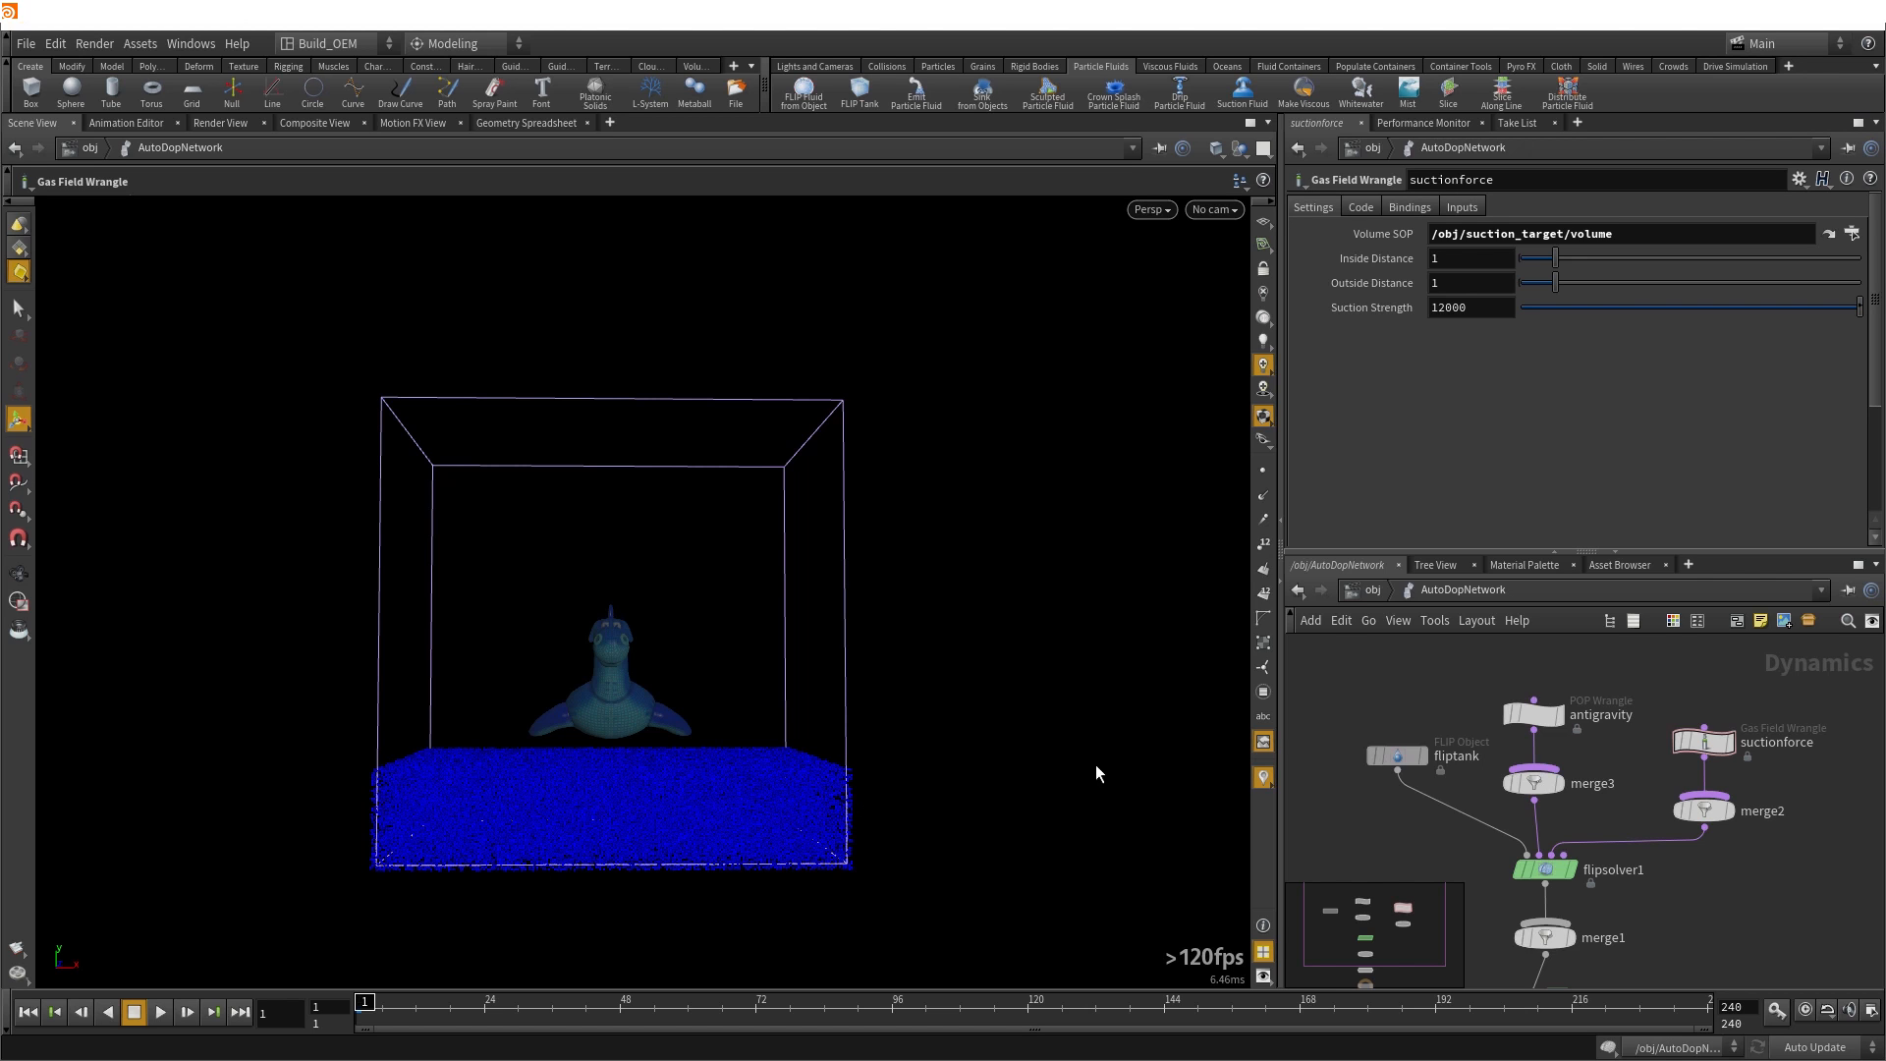
pyautogui.click(1360, 593)
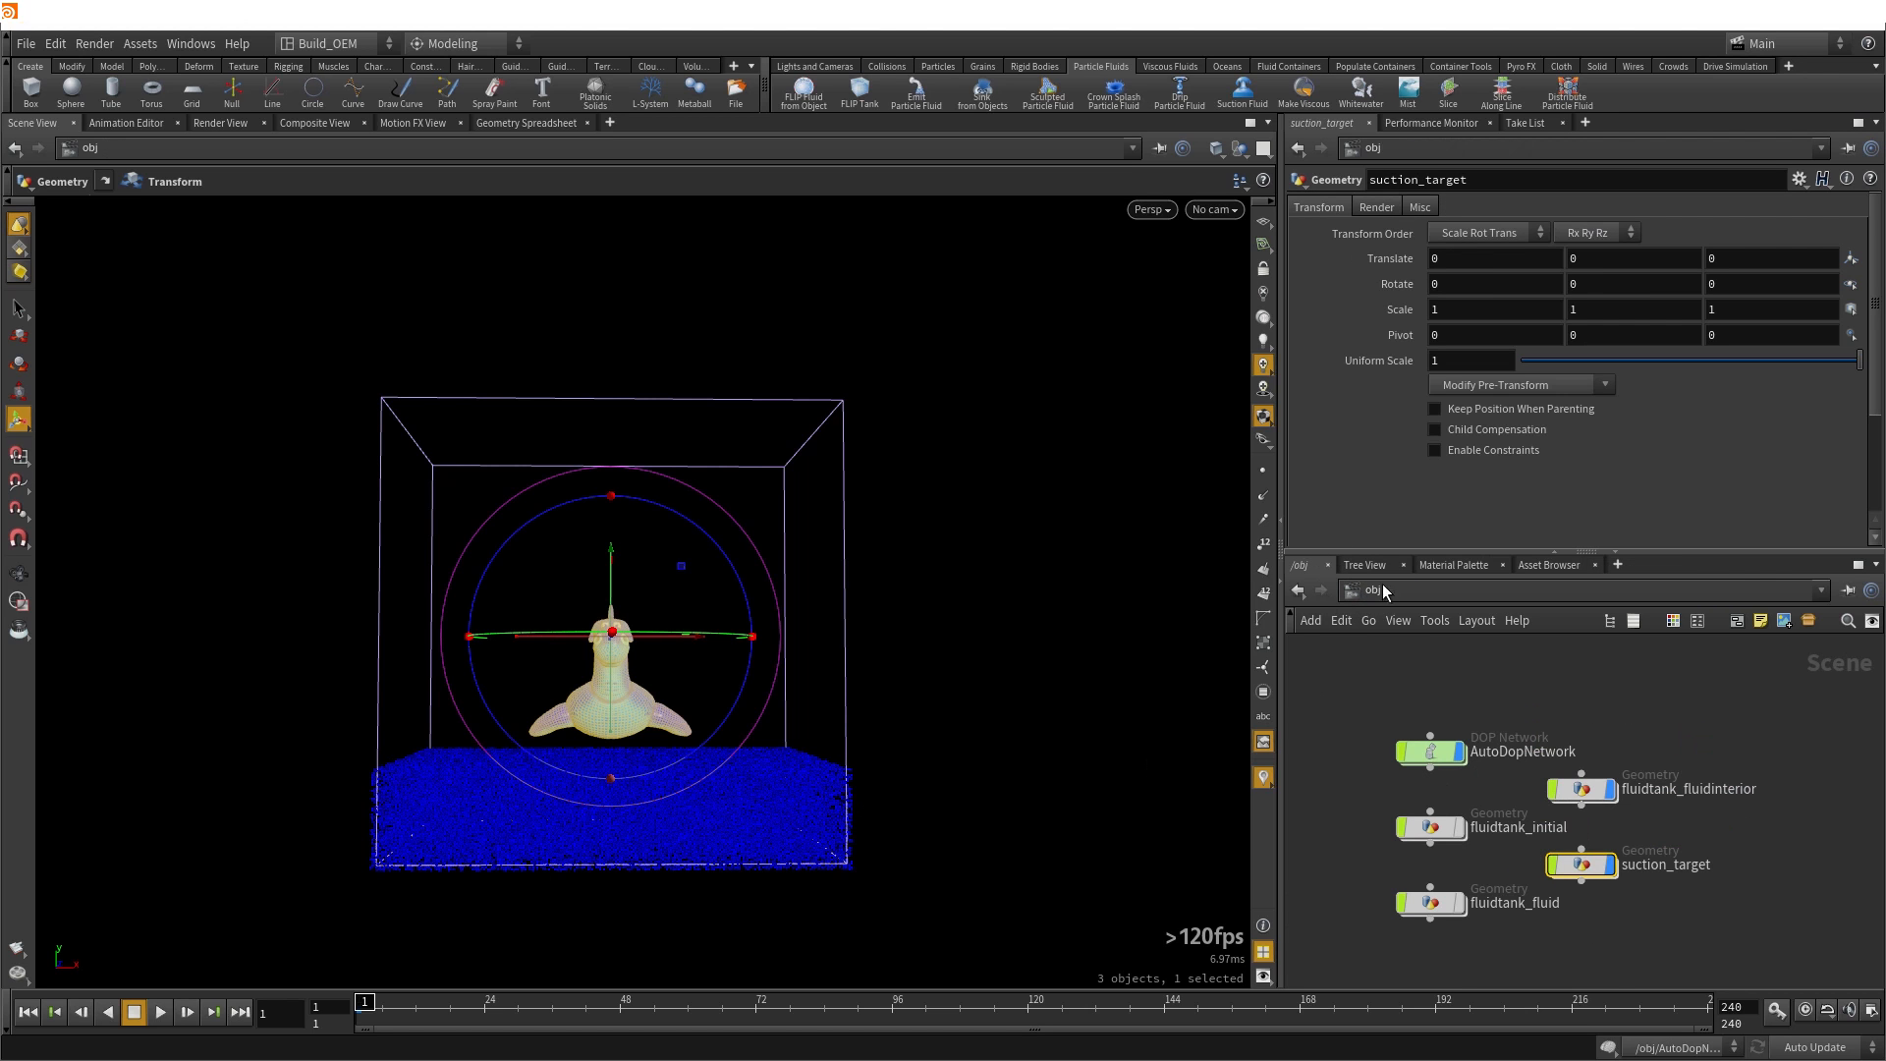
# Check the transform1 settings inside suction_target, return to the object level, scrub the first frames and go back to frame 1
pyautogui.click(1288, 694)
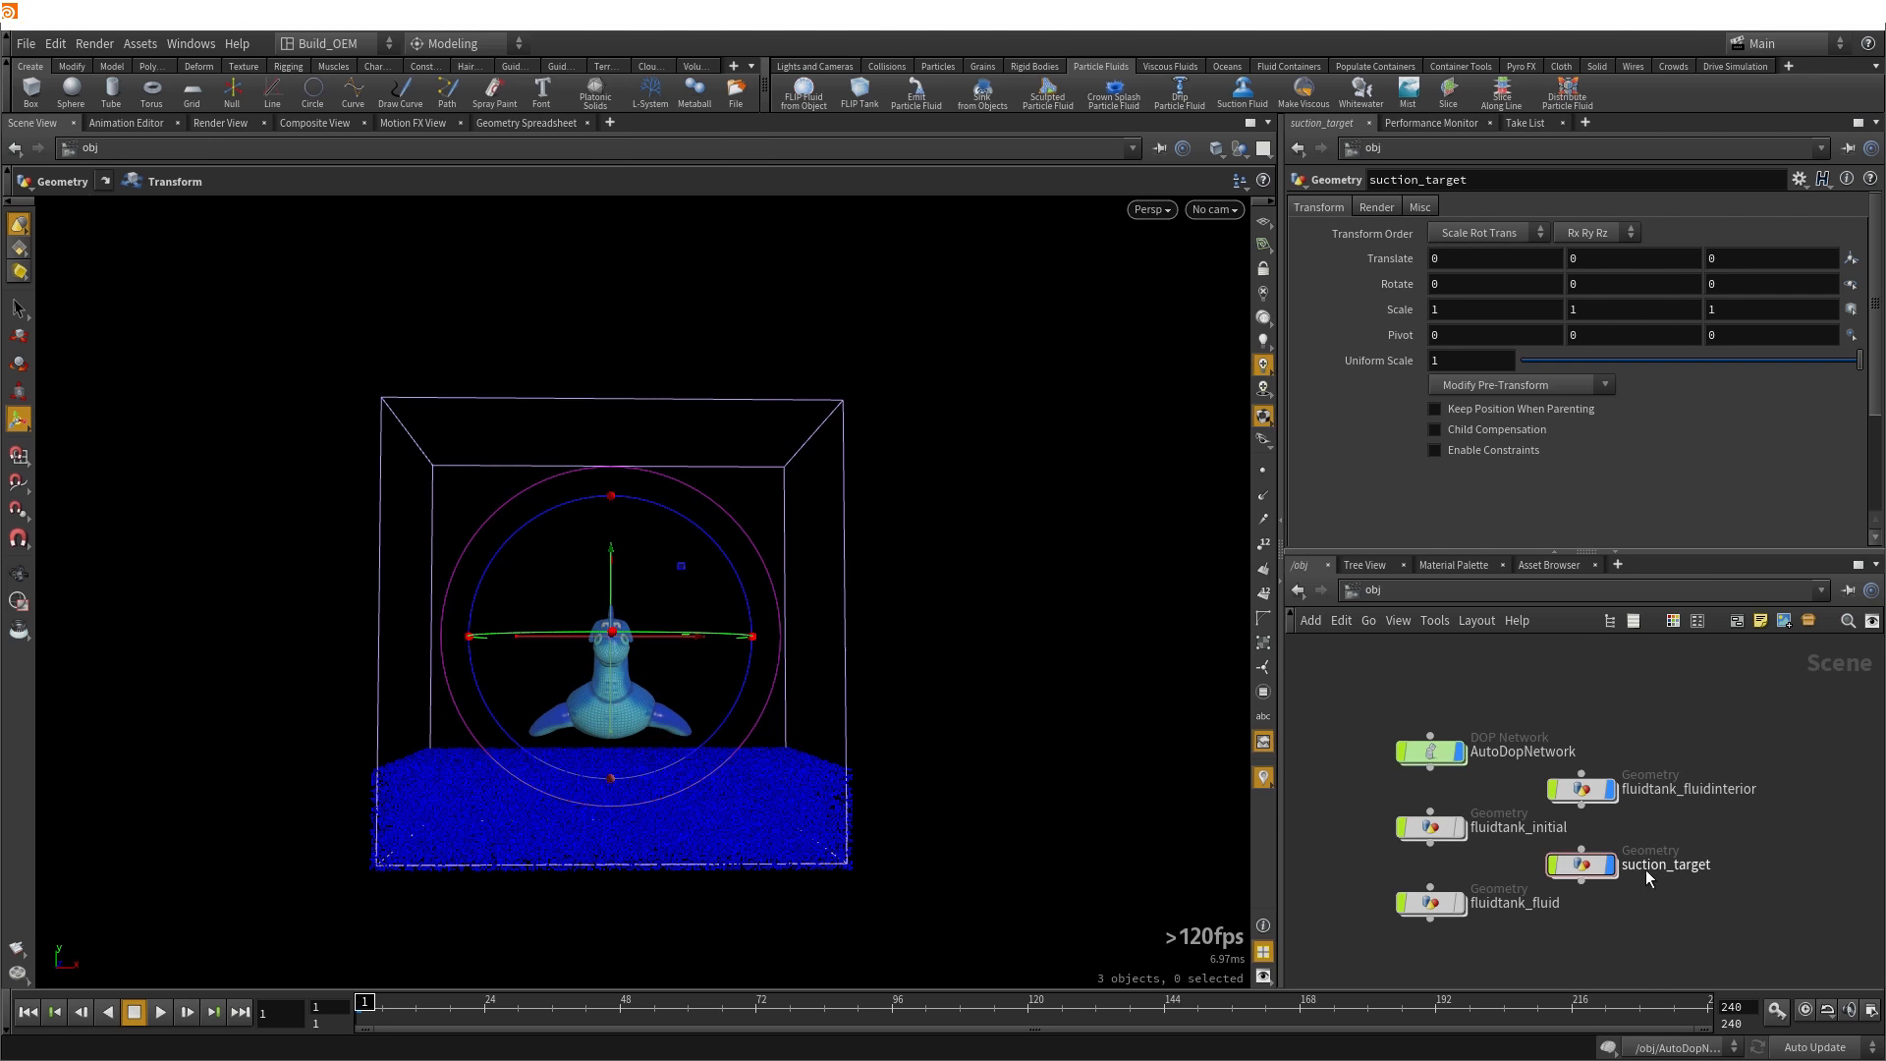
pyautogui.doubleClick(1582, 864)
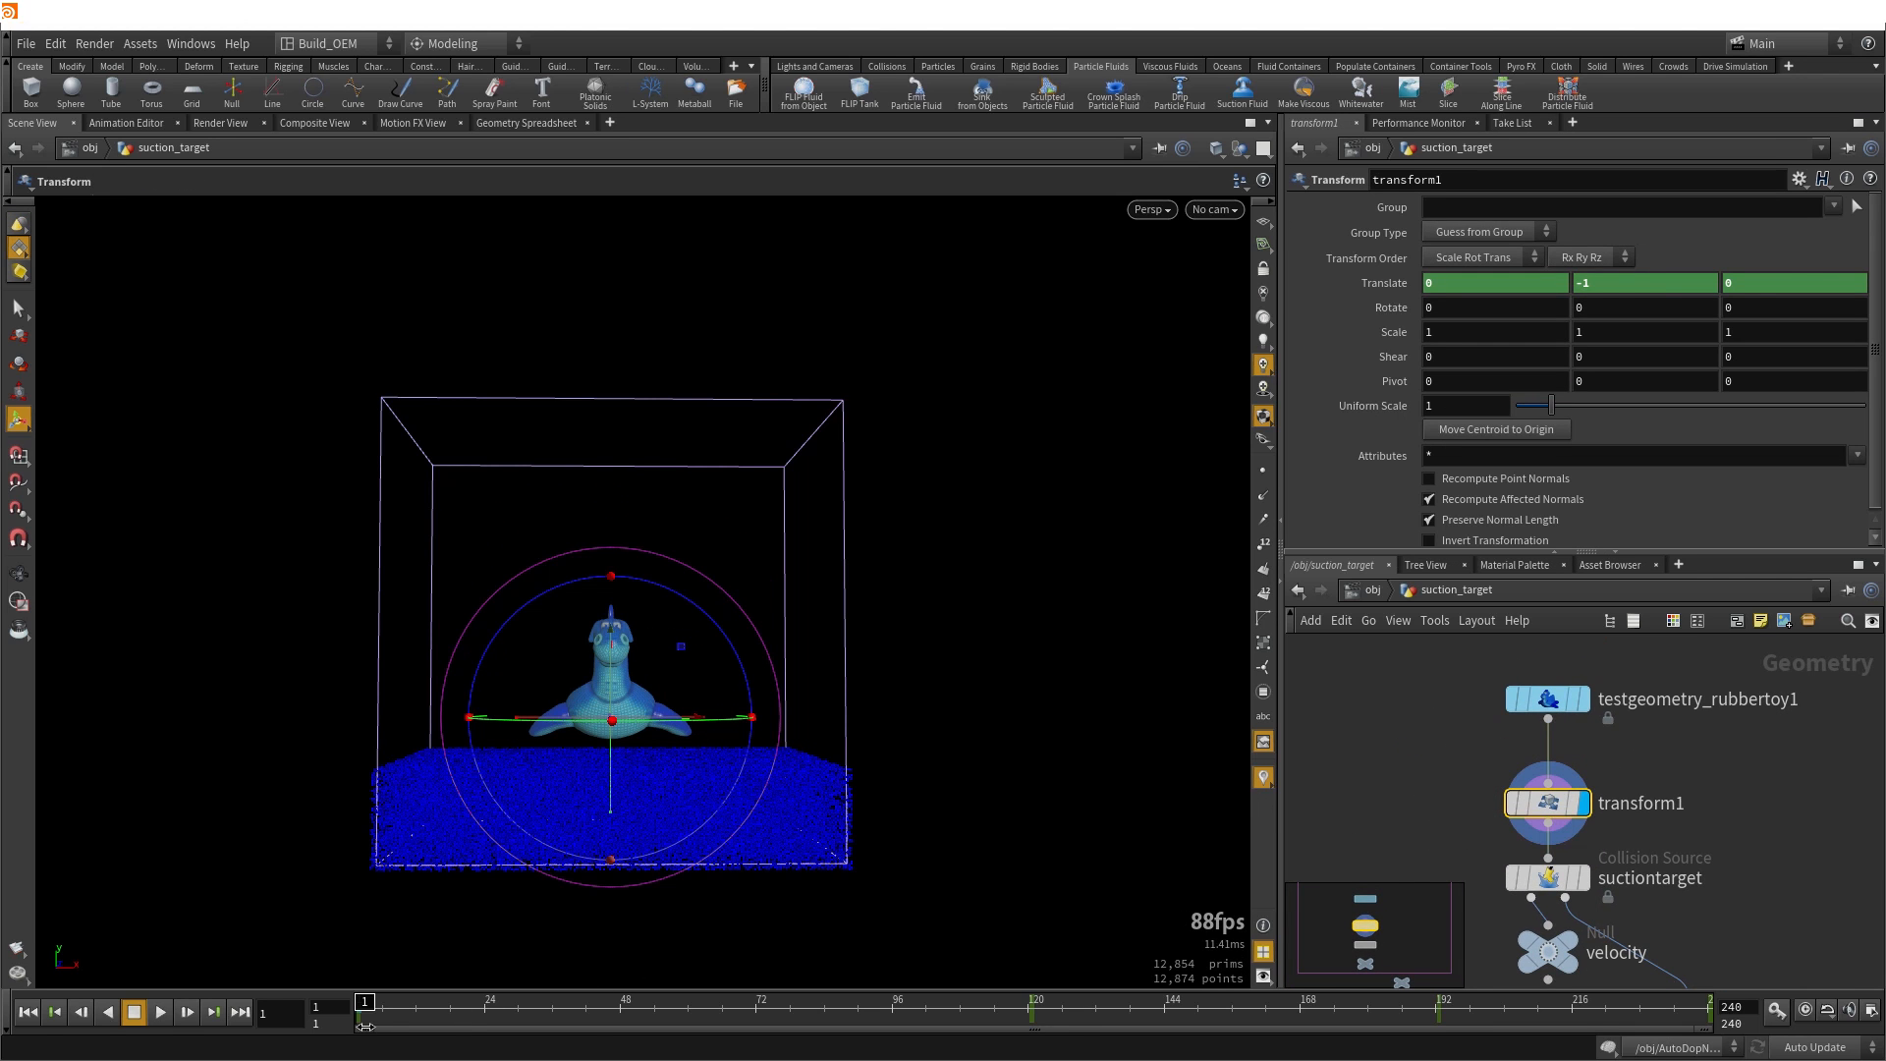
pyautogui.click(1363, 593)
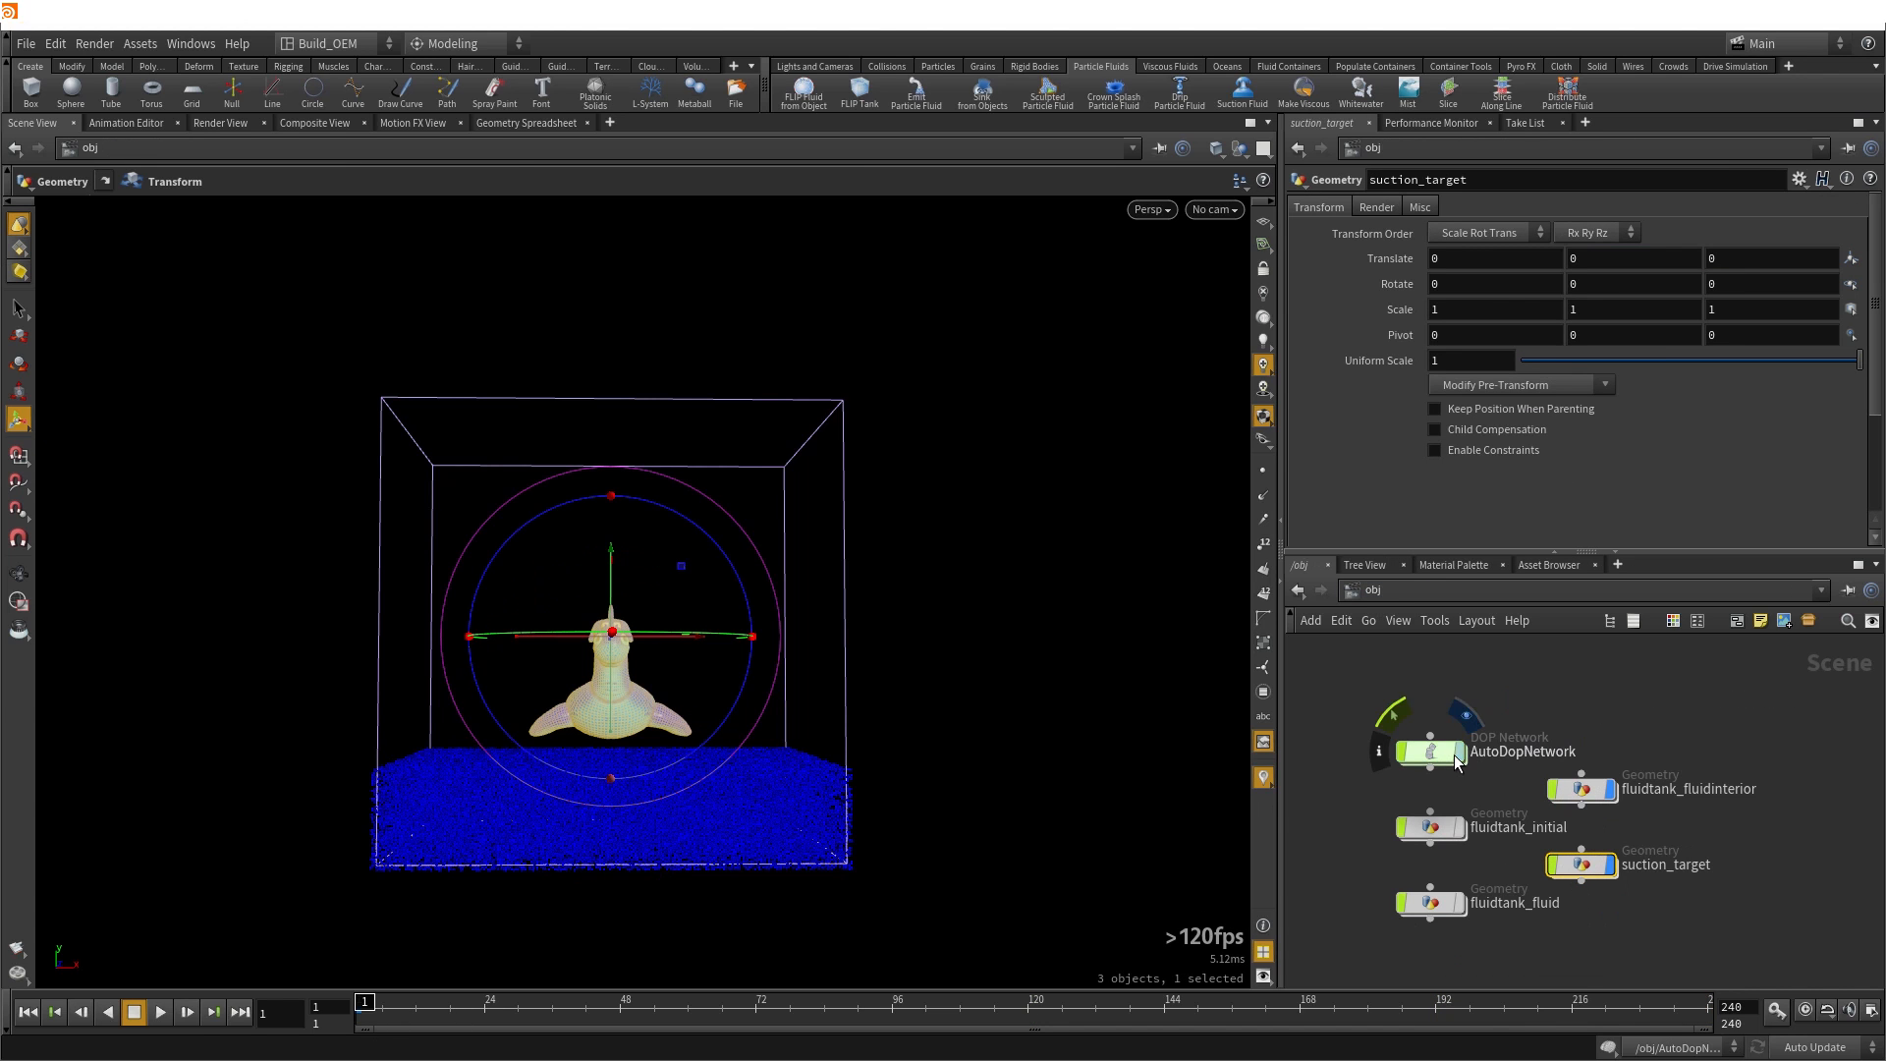
pyautogui.moveTo(496, 1014)
pyautogui.mouseDown()
pyautogui.moveTo(1641, 982)
pyautogui.moveTo(664, 978)
pyautogui.moveTo(378, 1002)
pyautogui.moveTo(1697, 1001)
pyautogui.moveTo(366, 1001)
pyautogui.mouseUp()
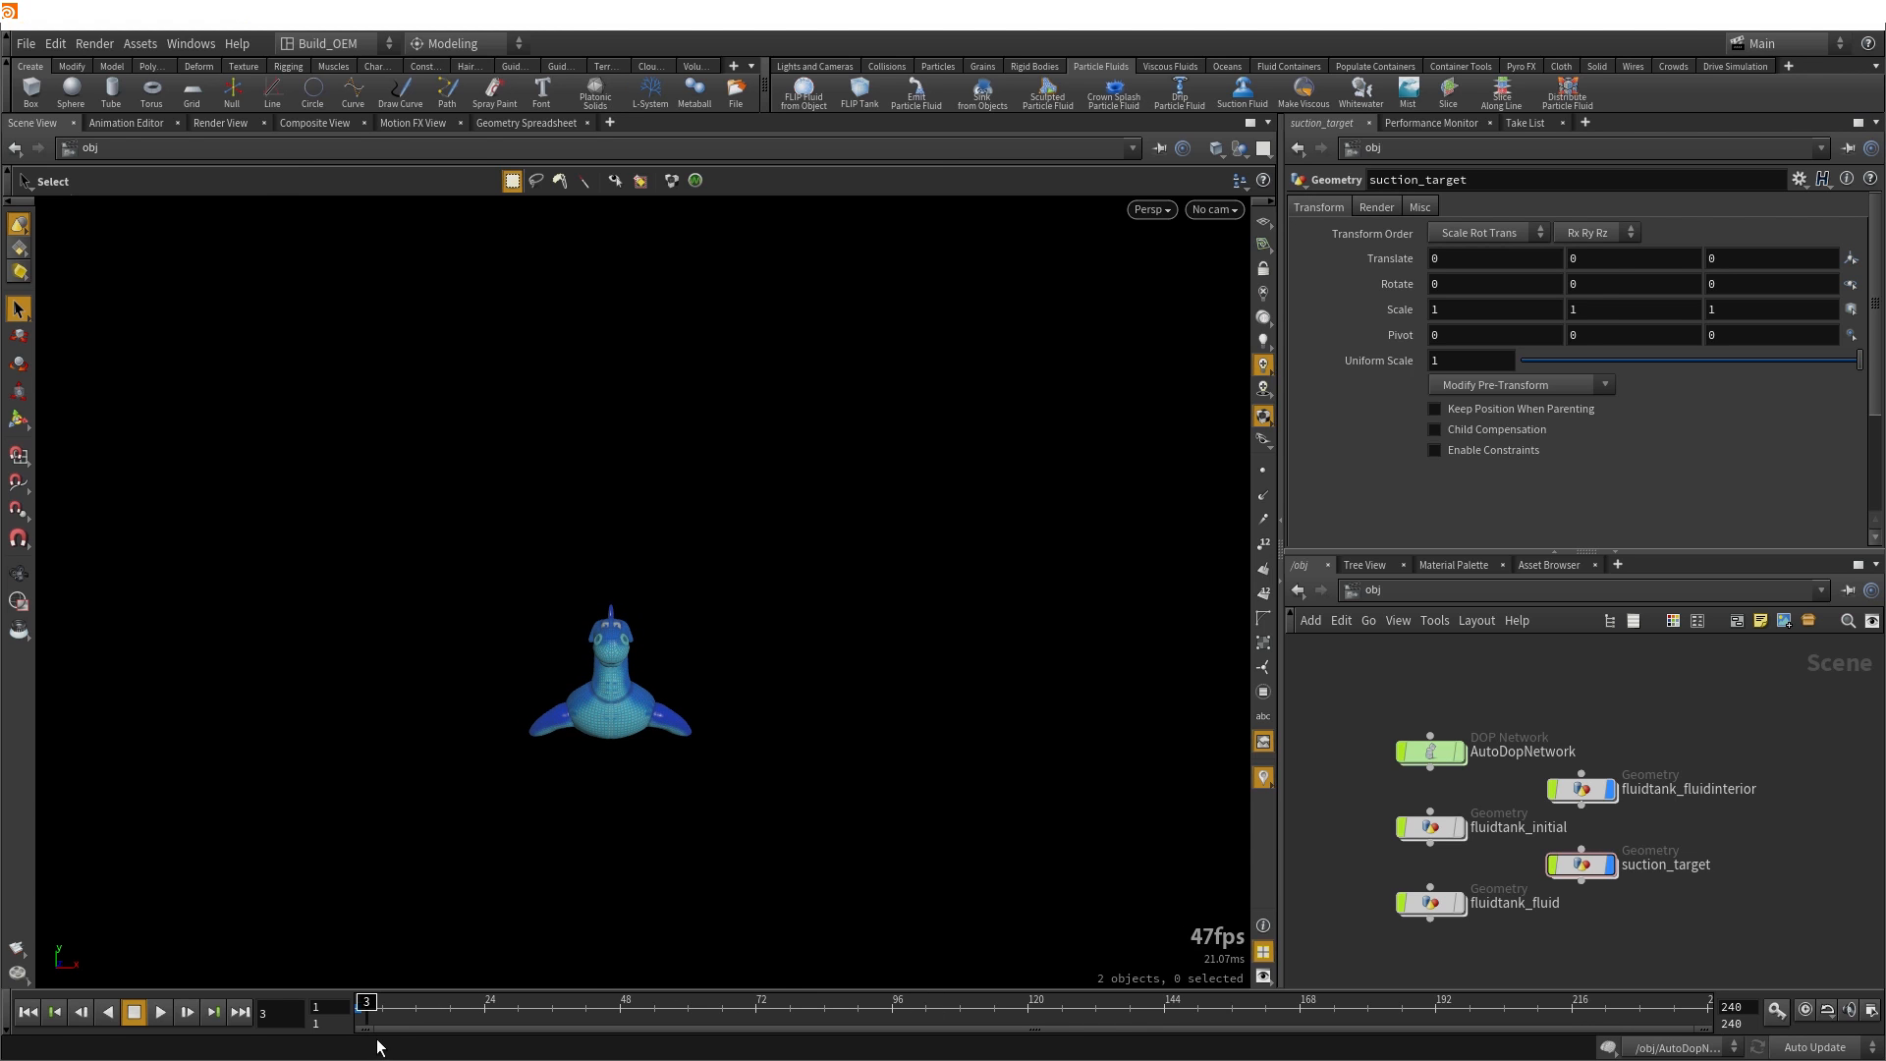
pyautogui.click(26, 1012)
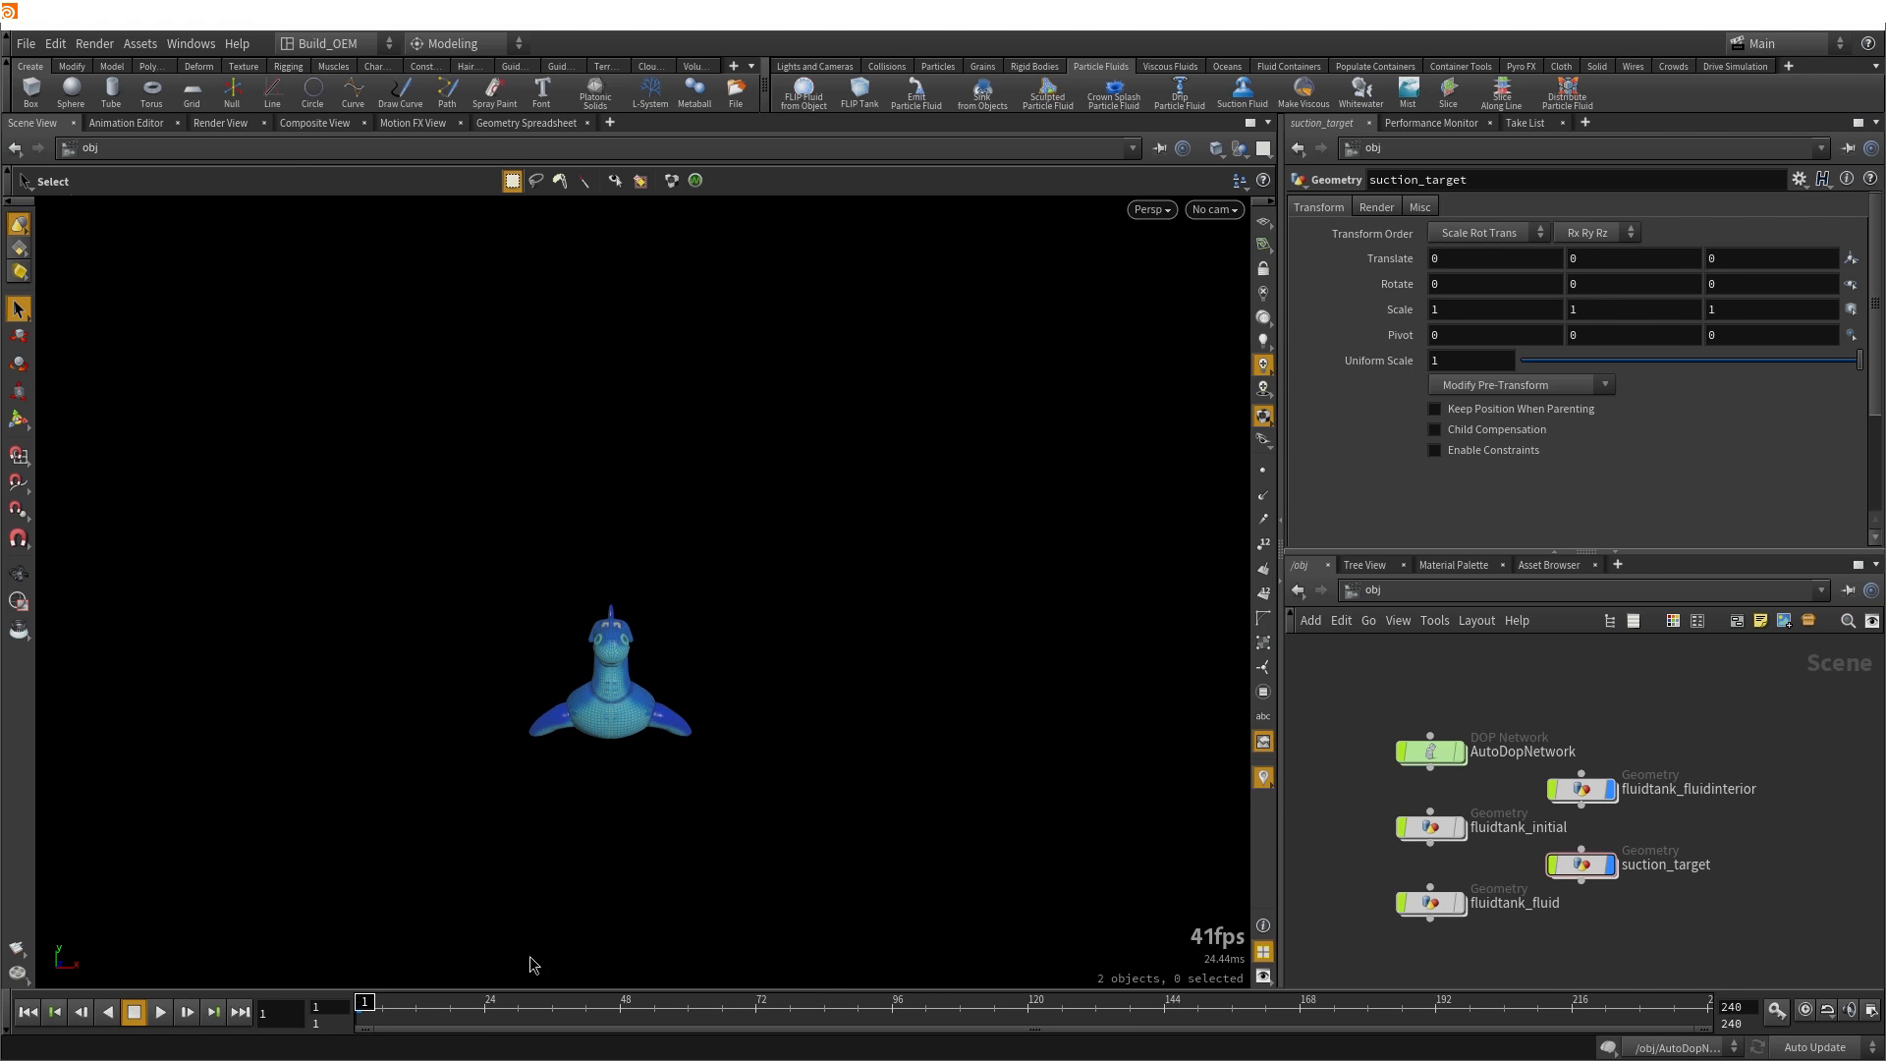
# Examine the geometry and volume settings of the suctiontarget Collision Source node inside suction_target
pyautogui.doubleClick(1582, 864)
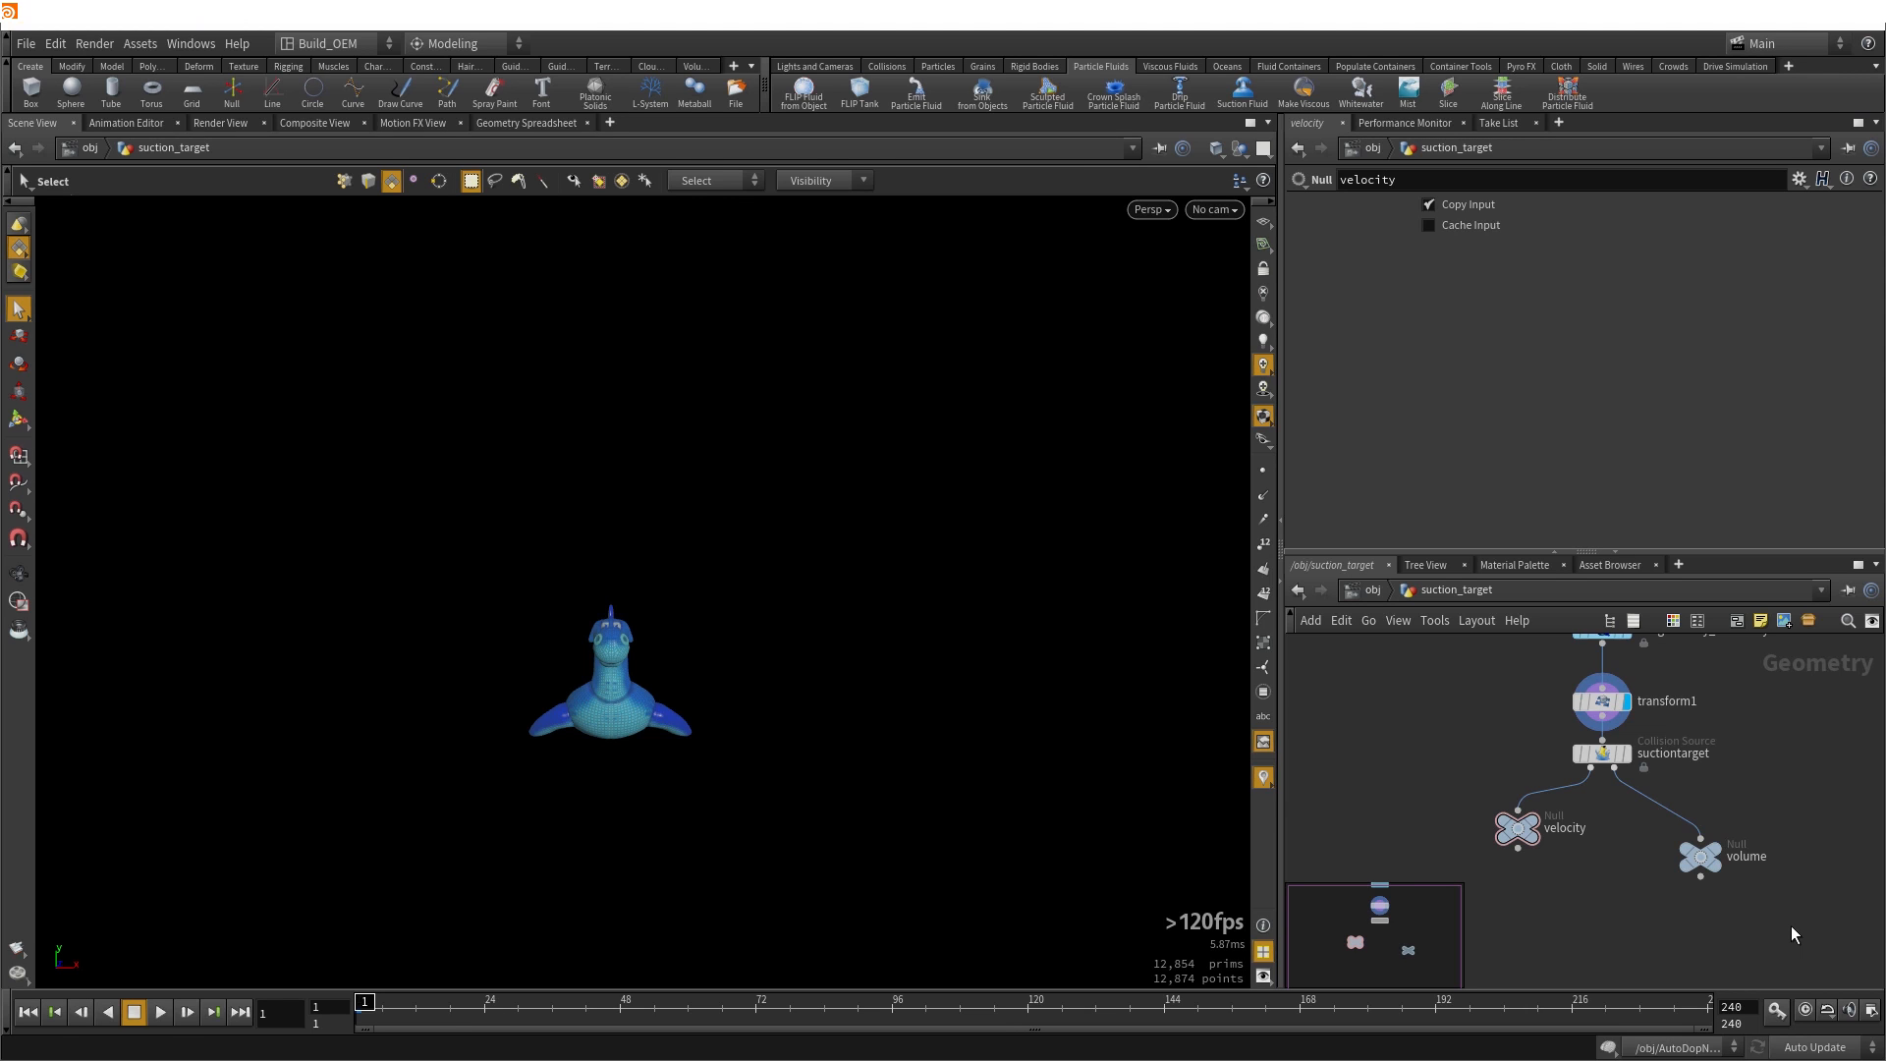
pyautogui.moveTo(1810, 783); pyautogui.dragTo(1790, 811, button='middle')
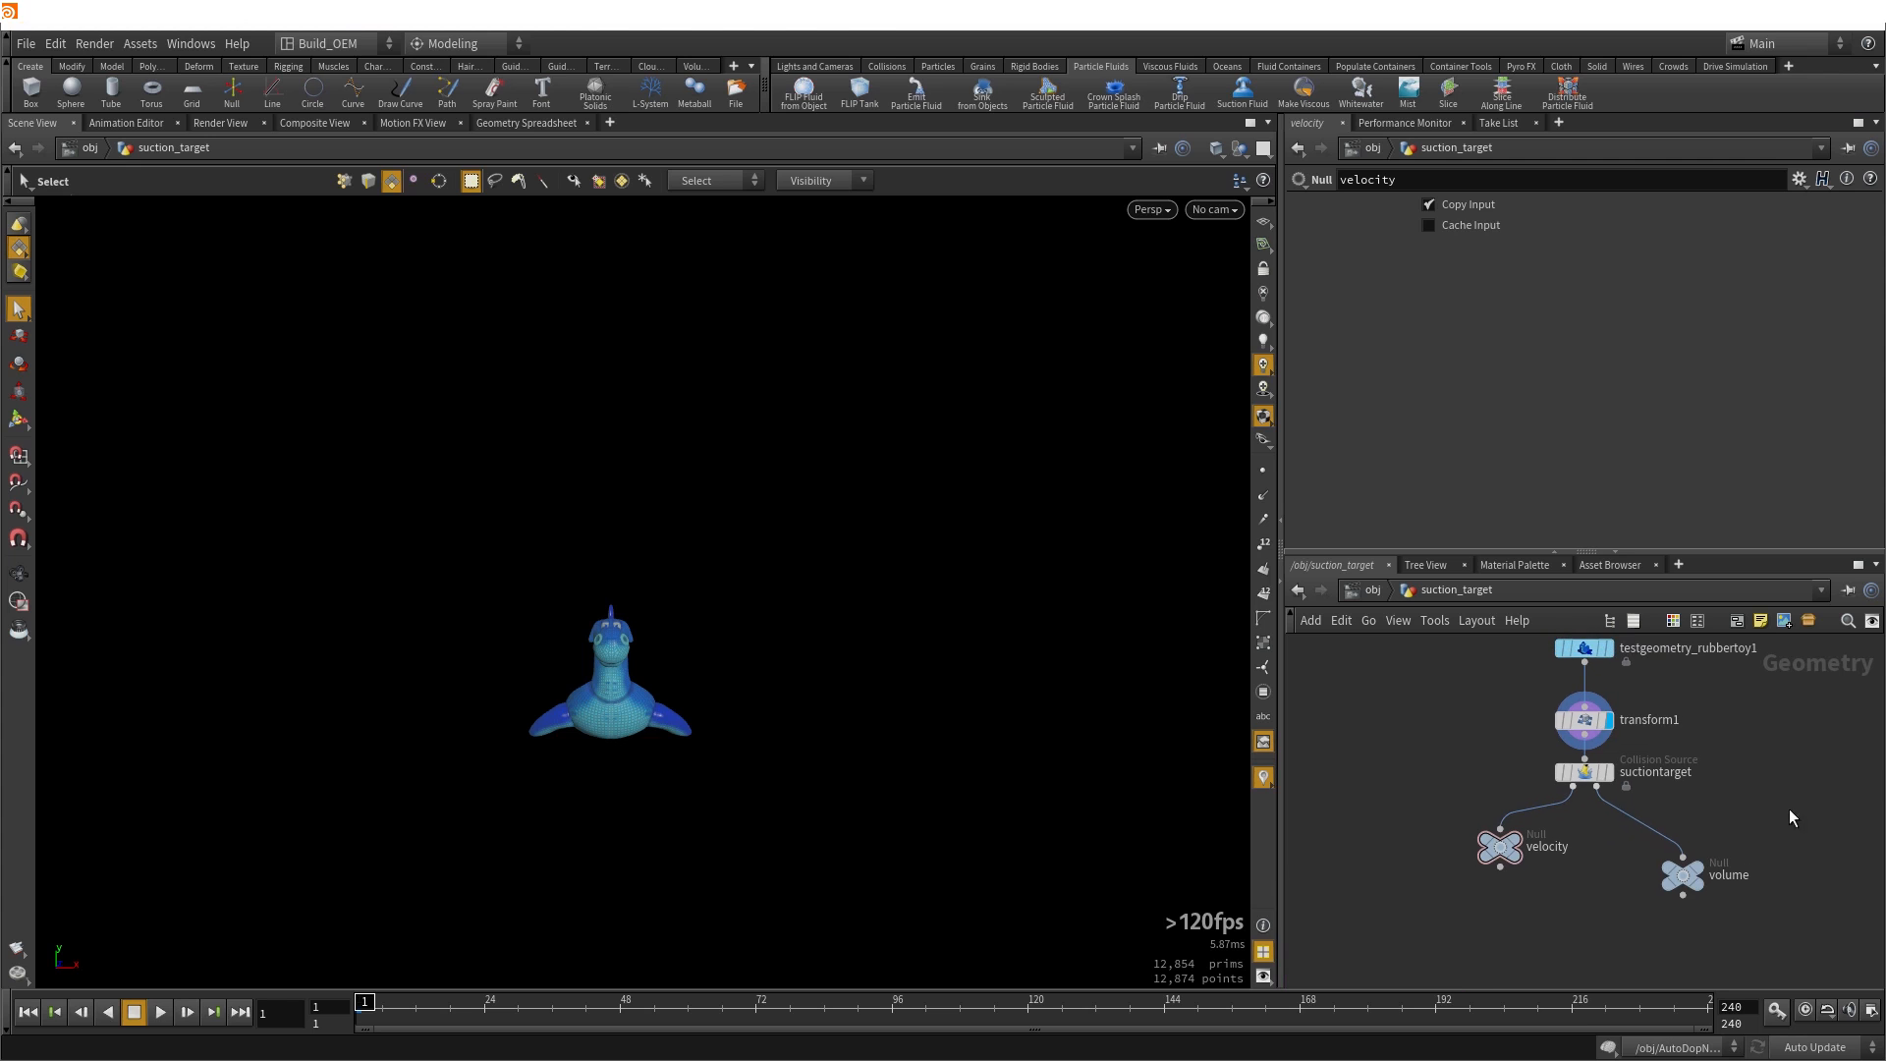
pyautogui.click(1584, 773)
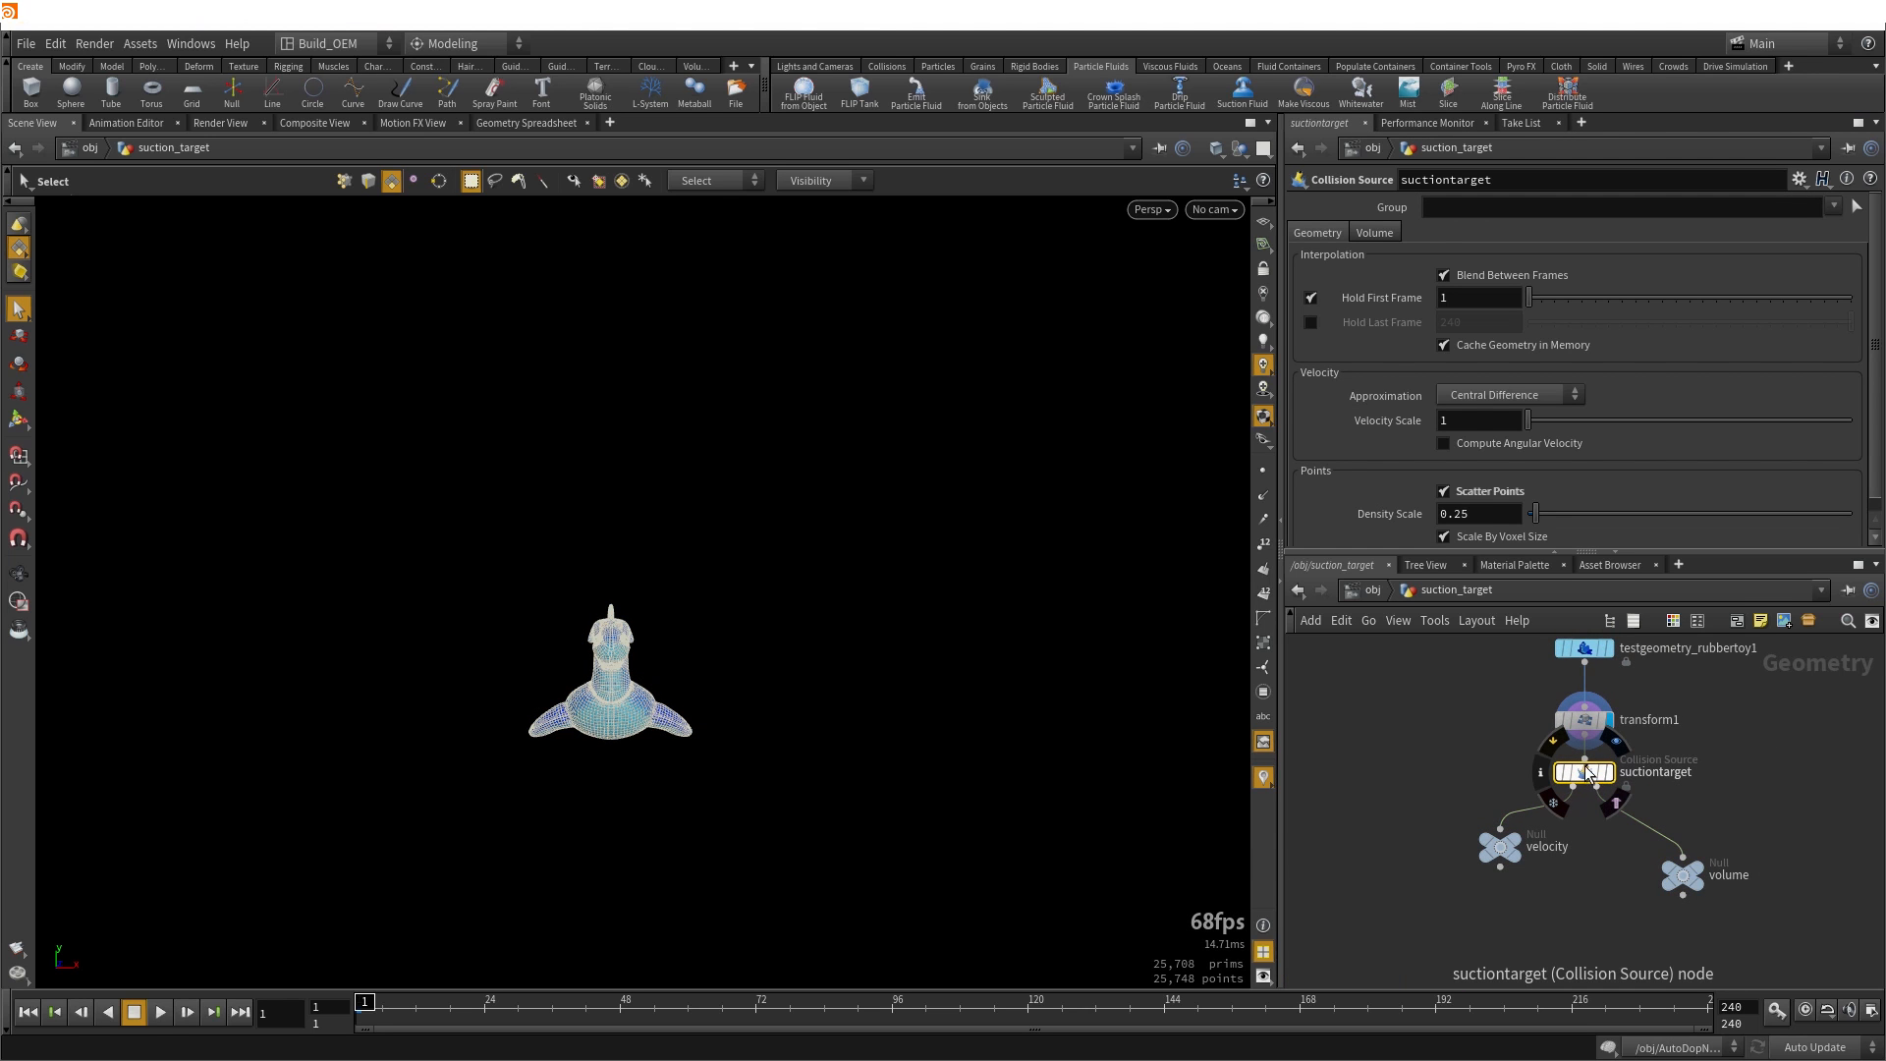
pyautogui.click(1373, 232)
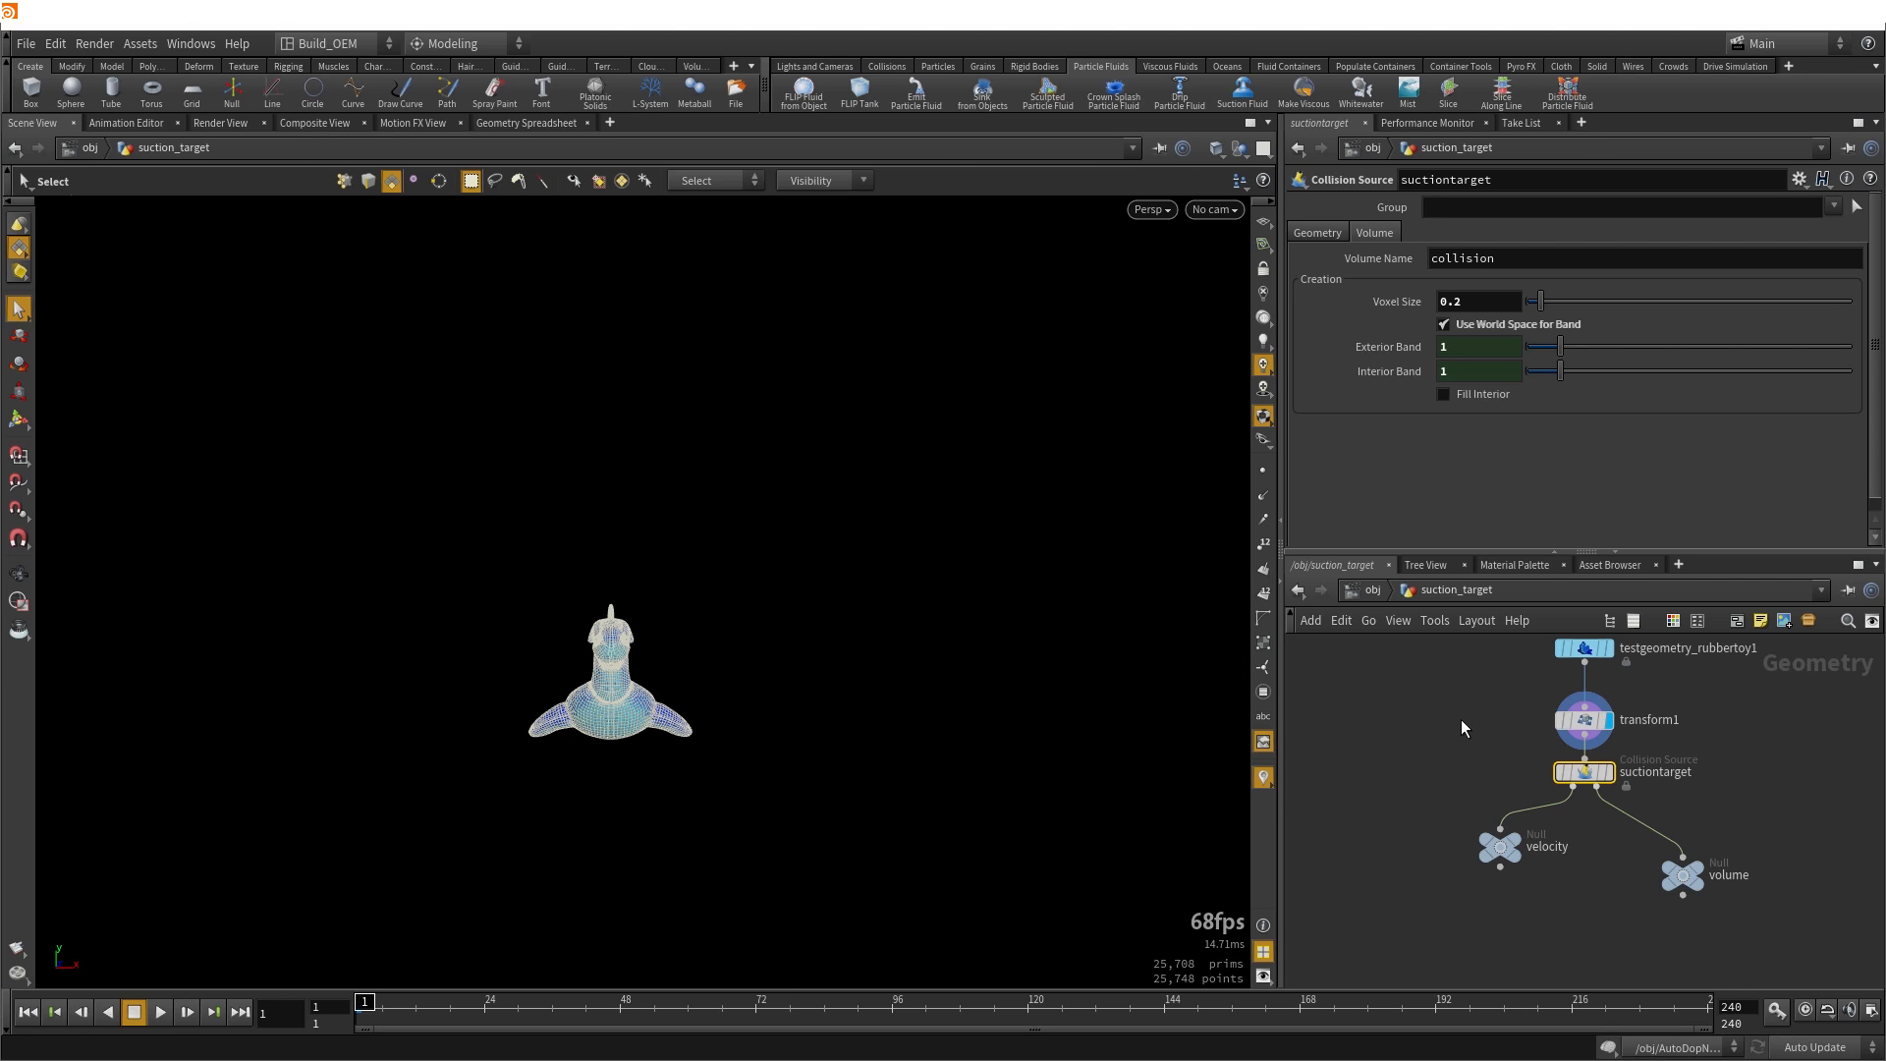
# Display the output of the volume null in suction_target and inspect its voxel shape from another angle
pyautogui.click(1697, 873)
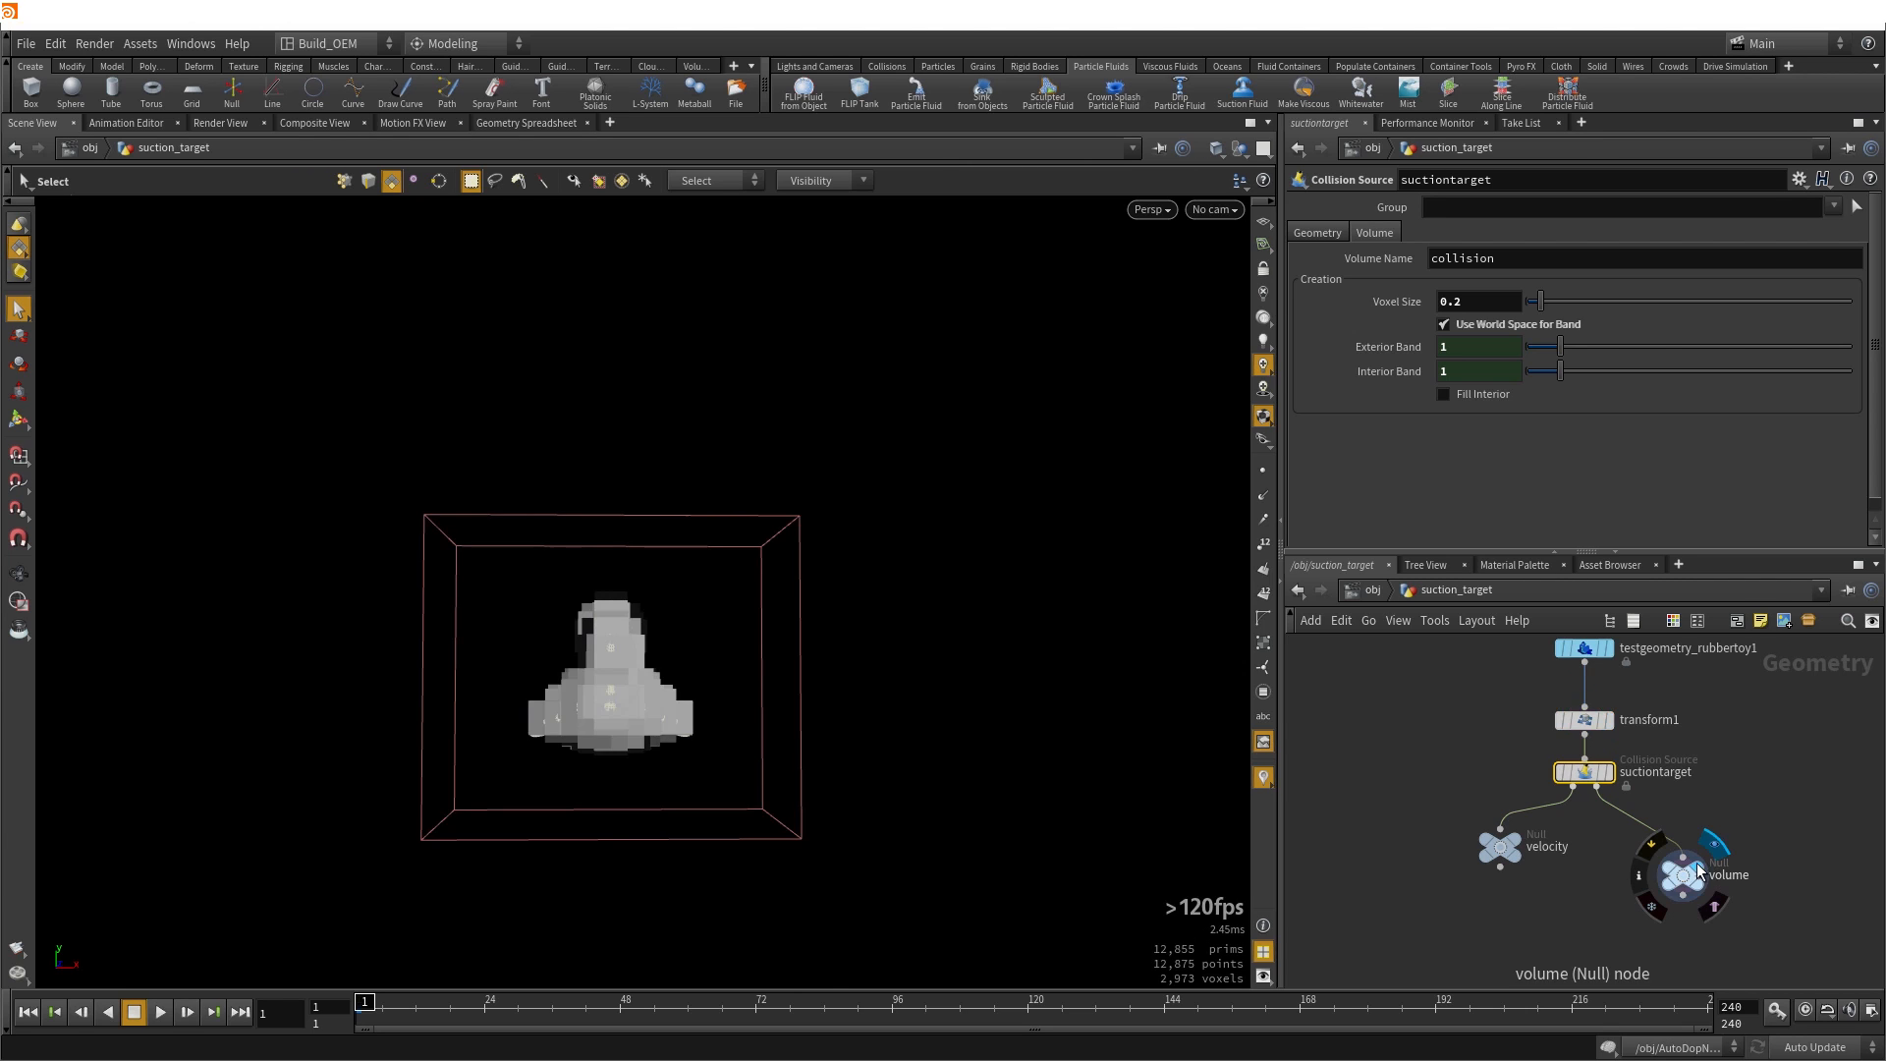
pyautogui.press('Escape')
pyautogui.moveTo(657, 731); pyautogui.dragTo(610, 739)
pyautogui.press('s')
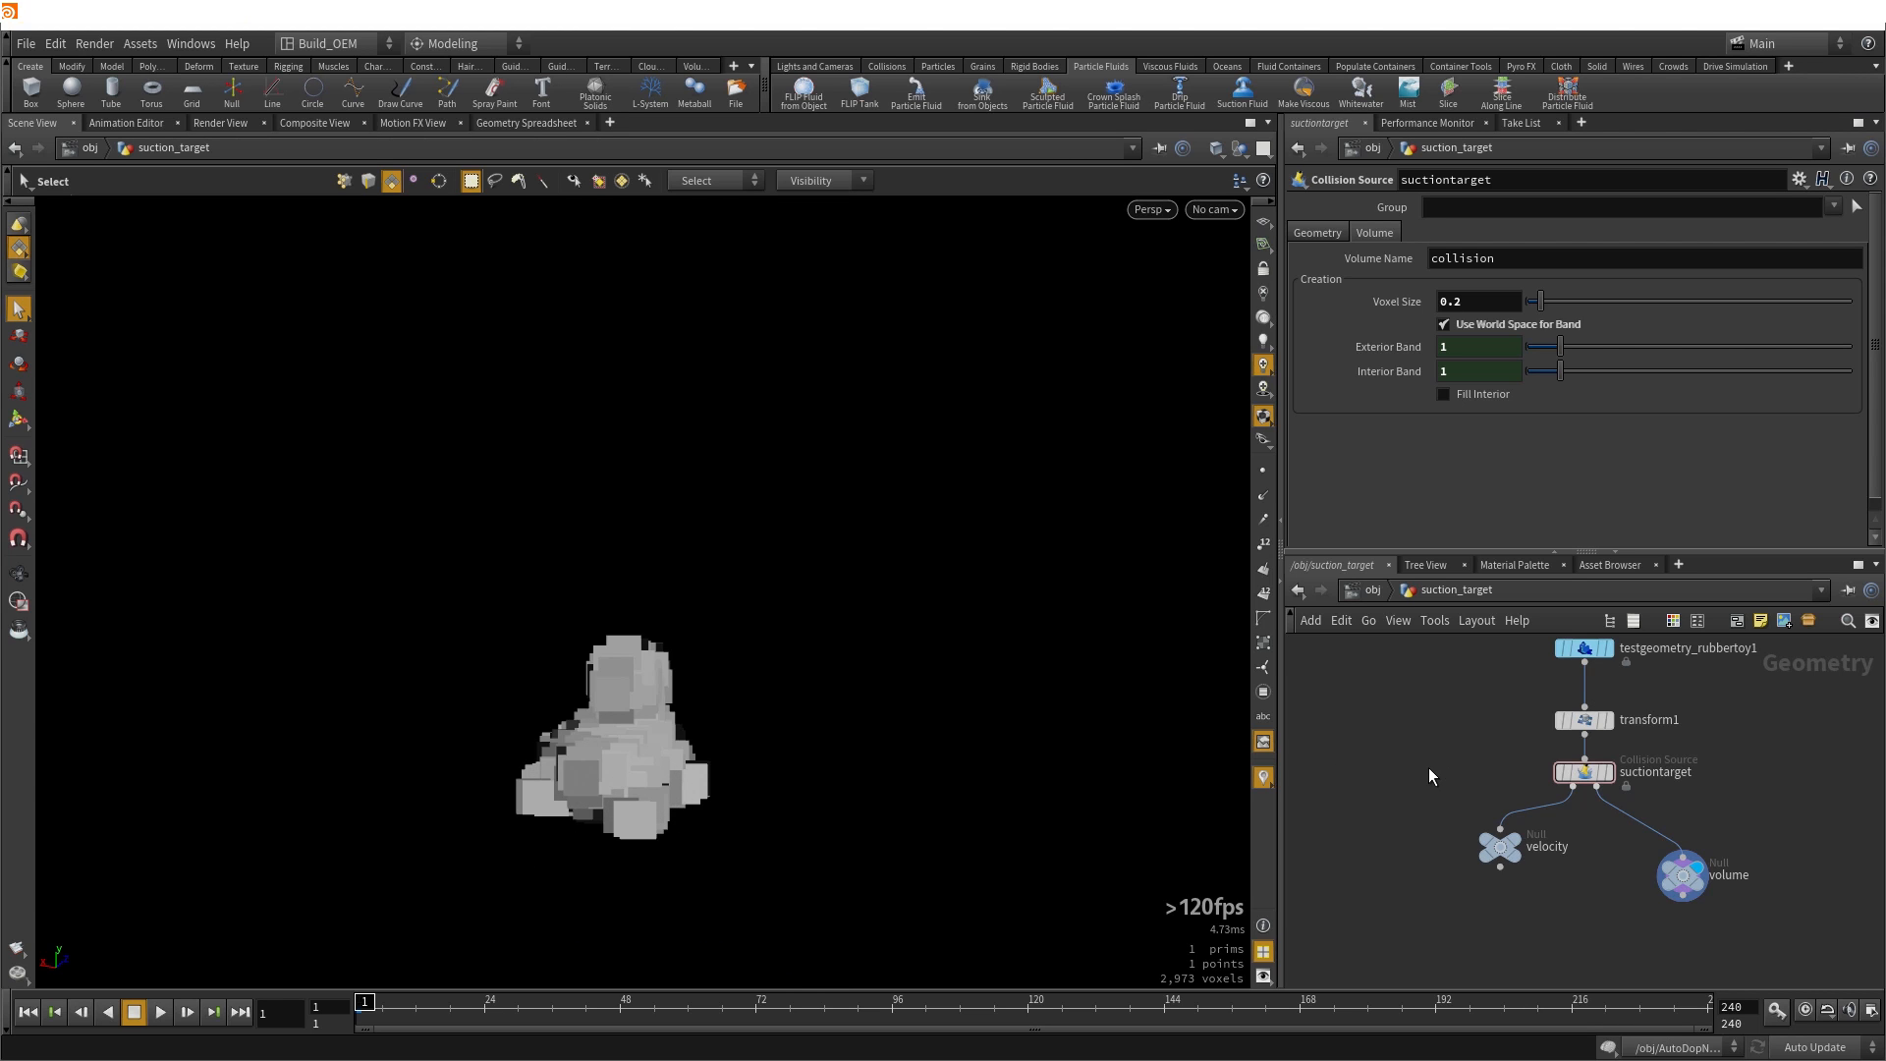
# Check the expressions driving the Exterior Band and Interior Band of suctiontarget, and switch both back to their evaluated values
pyautogui.click(1391, 346)
pyautogui.click(1391, 370)
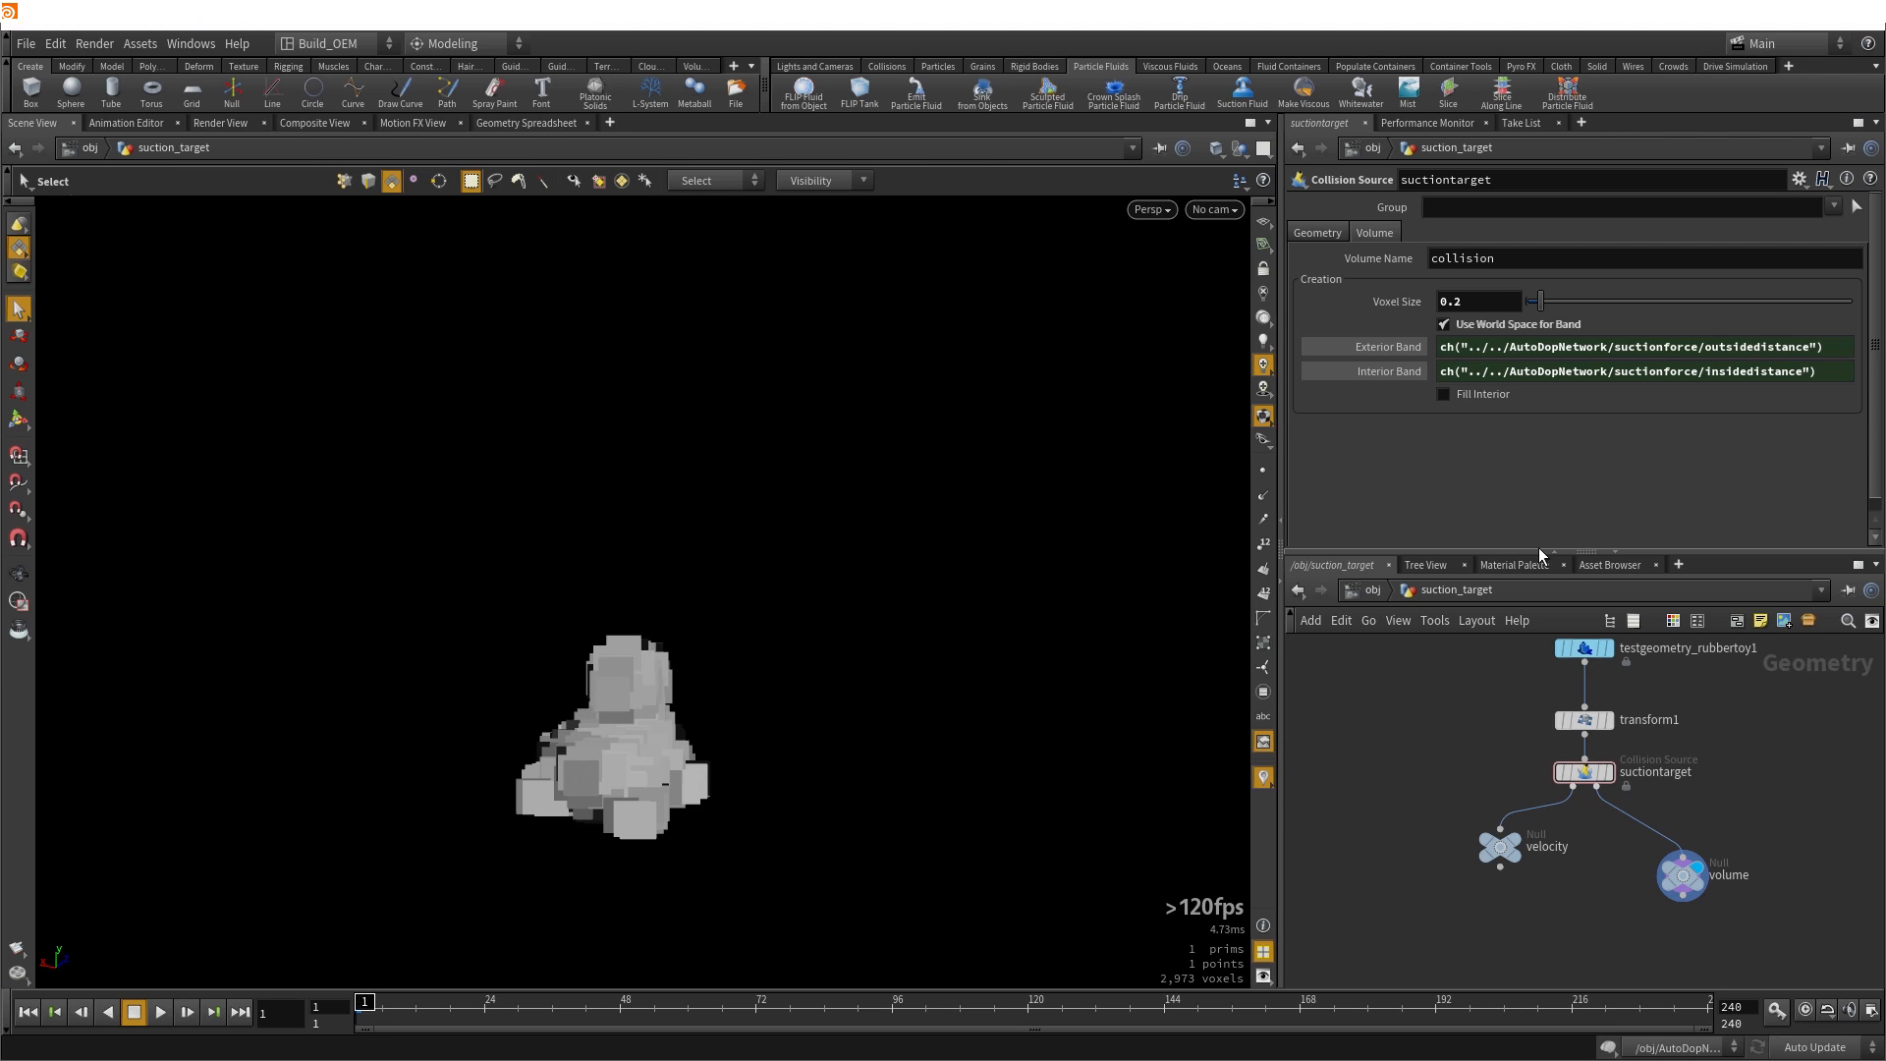
pyautogui.click(1383, 348)
pyautogui.click(1381, 370)
# Enter AutoDopNetwork and play the suction simulation up to frame 28
pyautogui.click(1371, 588)
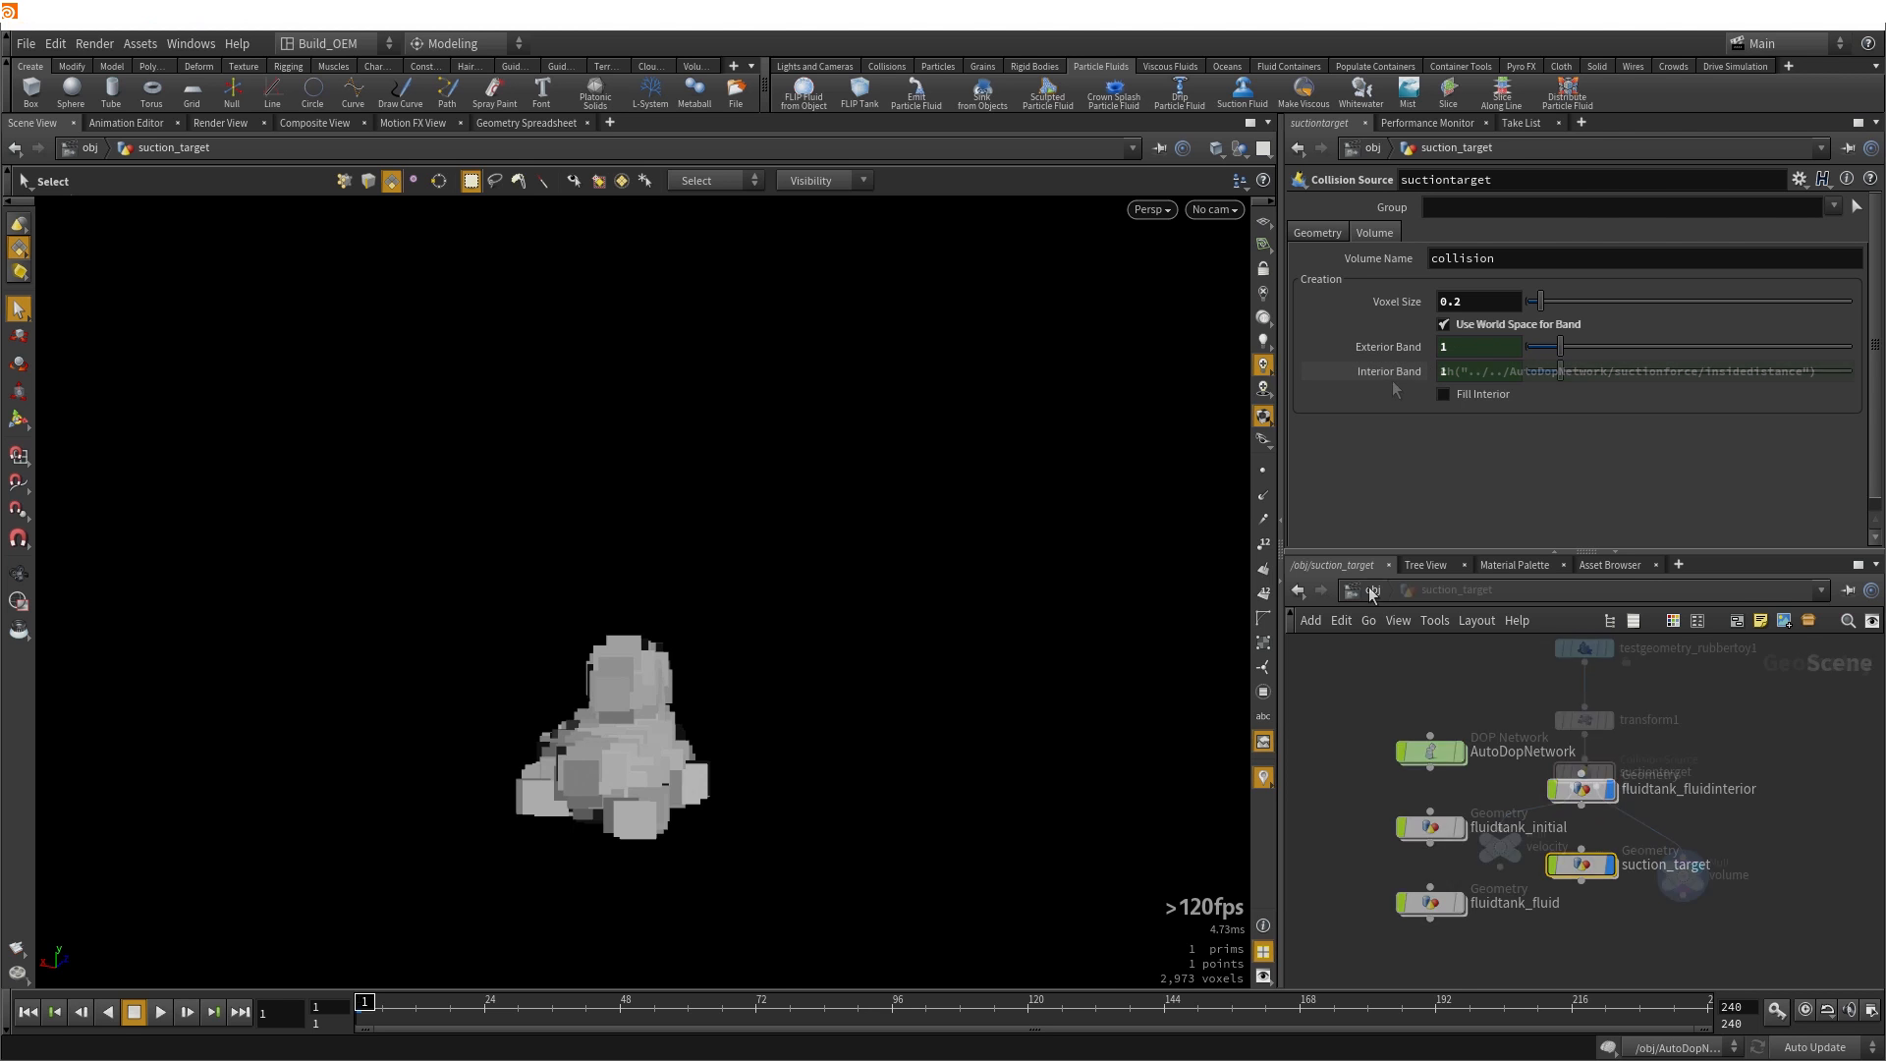
pyautogui.doubleClick(1432, 756)
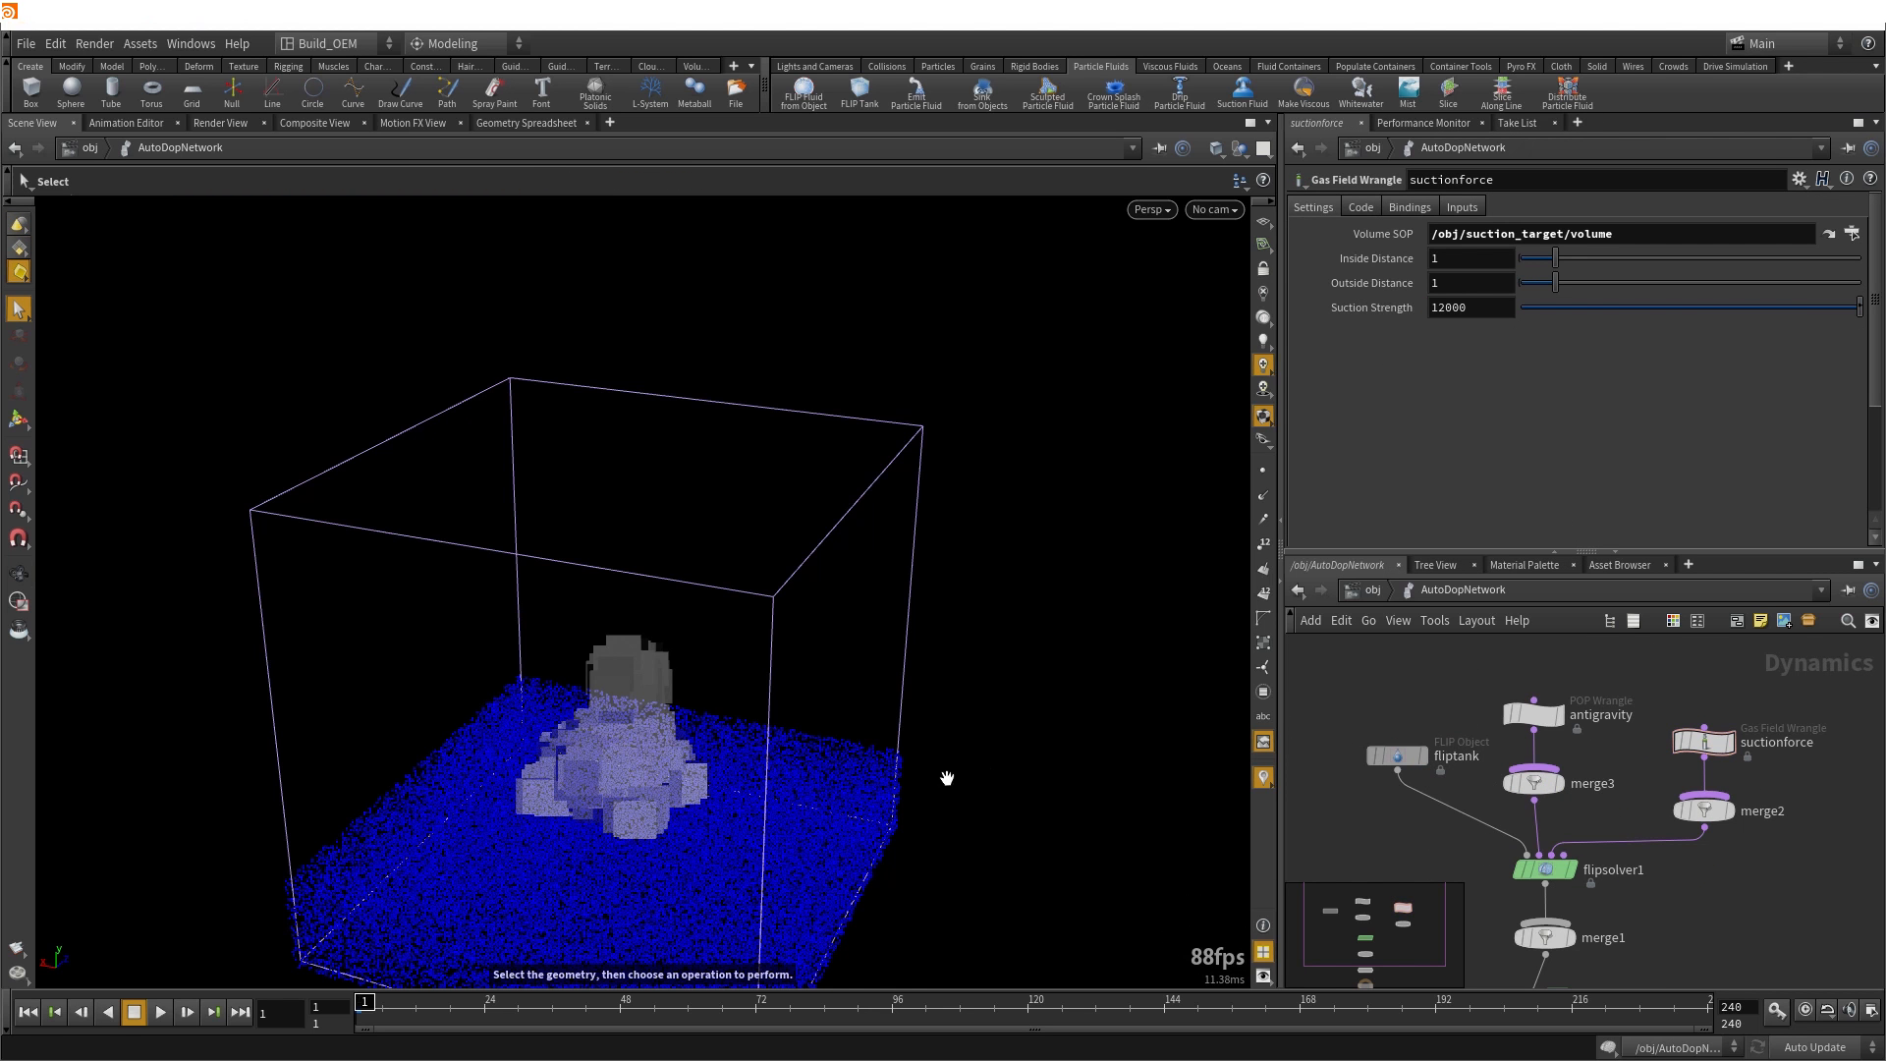
pyautogui.keyDown('alt'); pyautogui.moveTo(947, 775); pyautogui.dragTo(383, 892); pyautogui.keyUp('alt')
pyautogui.click(160, 1012)
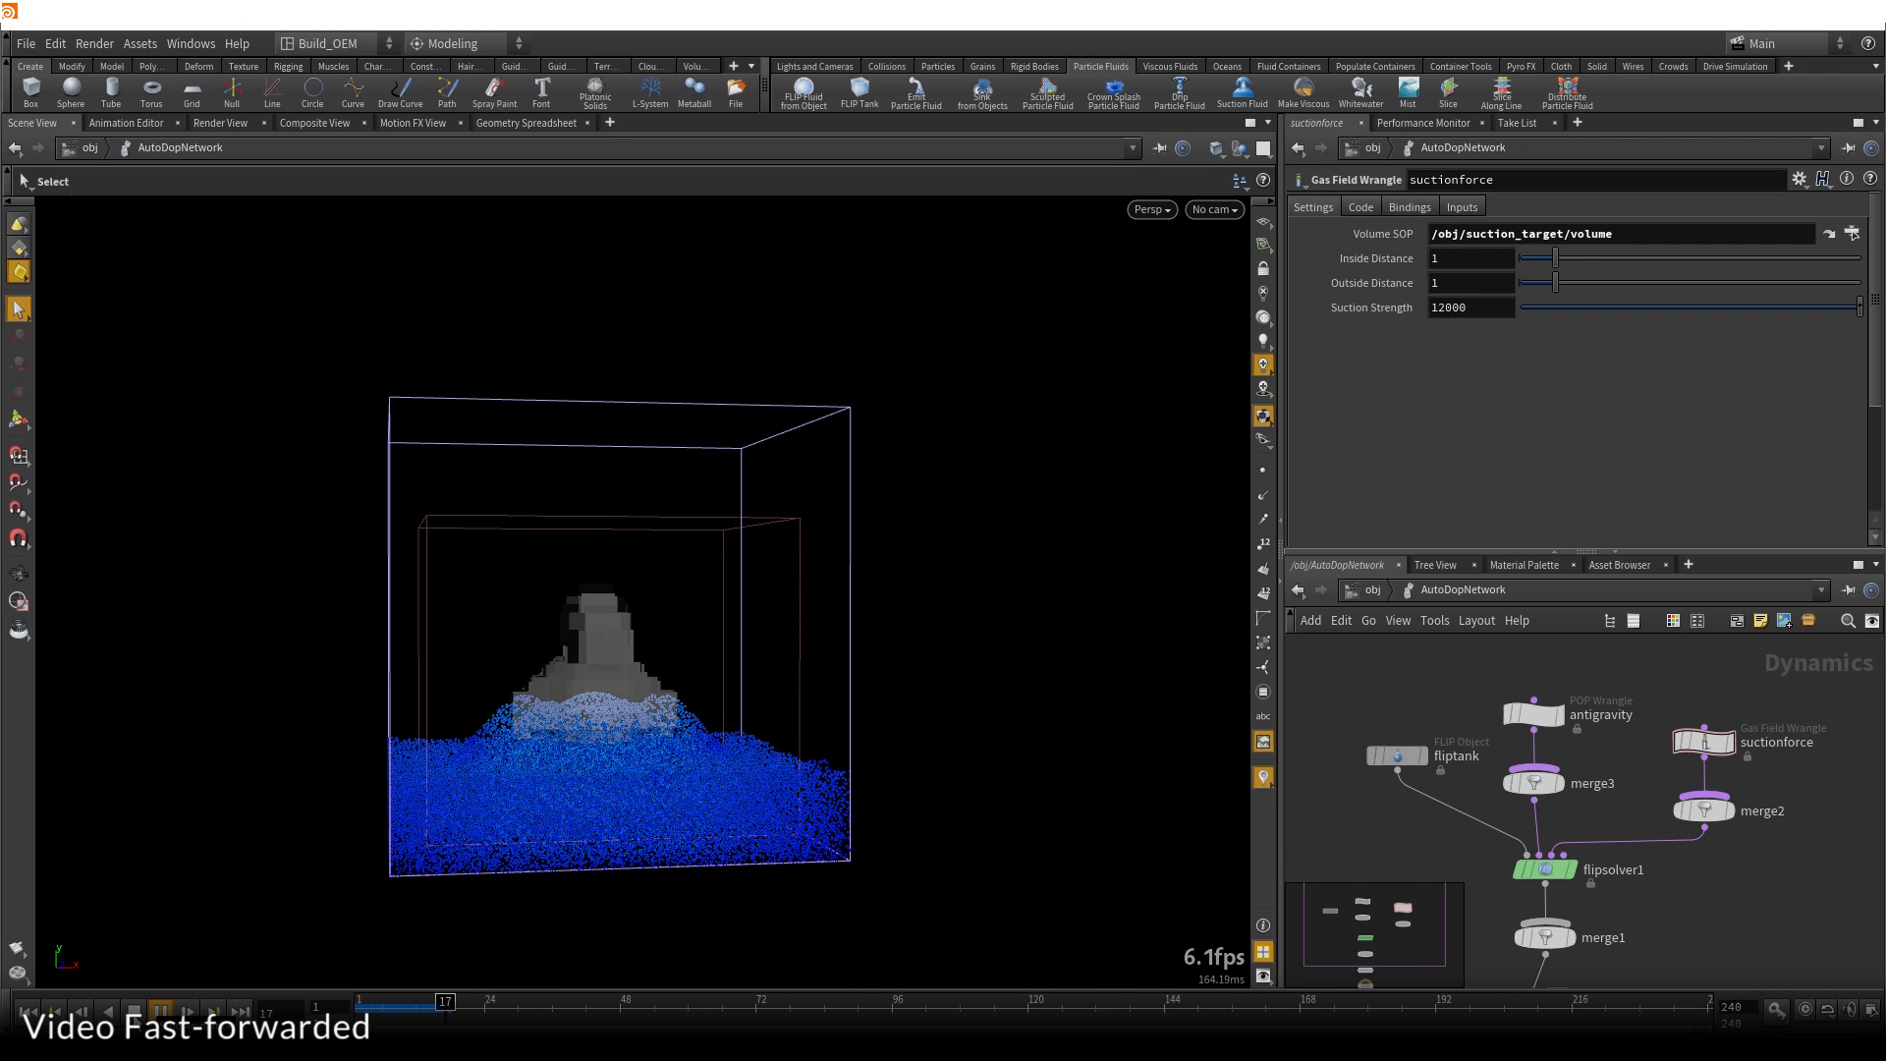
pyautogui.click(139, 1010)
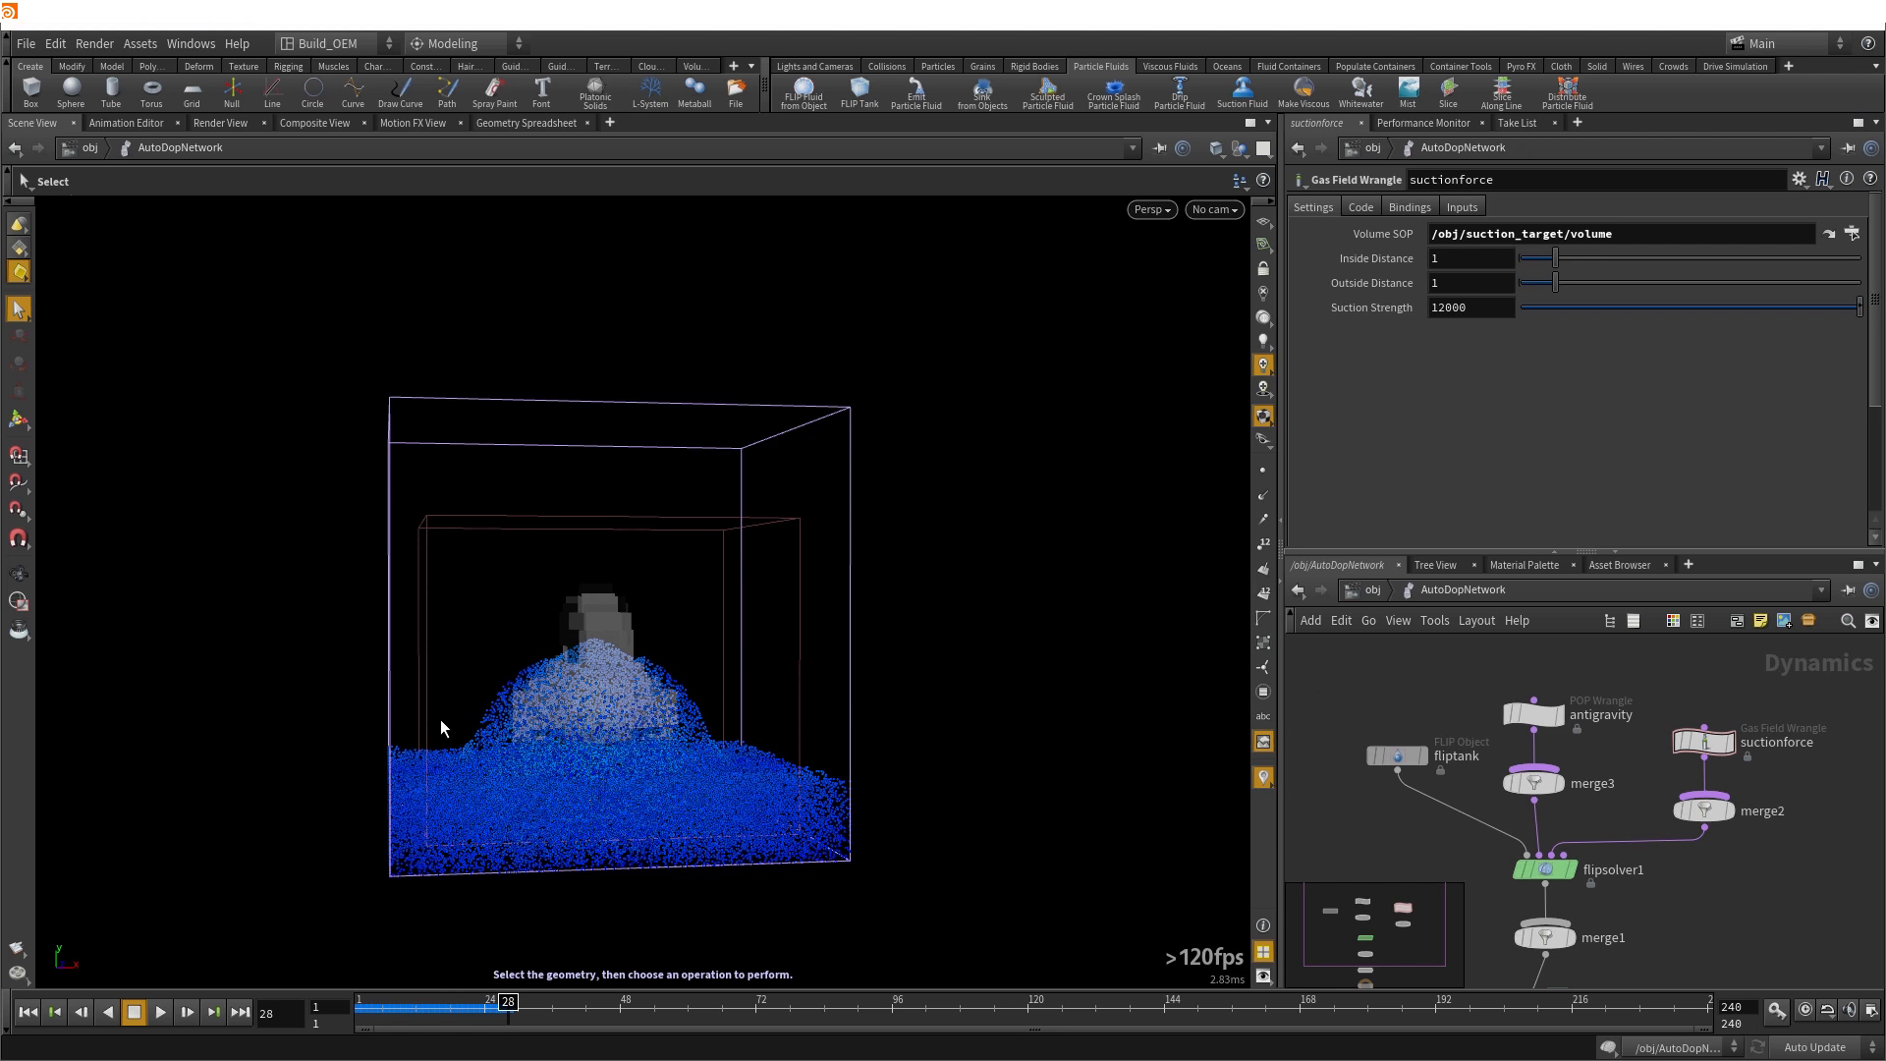
# Resume the suction simulation to frame 71 and inspect the fluid around the target from the side and above
pyautogui.keyDown('alt'); pyautogui.moveTo(441, 721); pyautogui.dragTo(764, 725); pyautogui.keyUp('alt')
pyautogui.click(161, 1012)
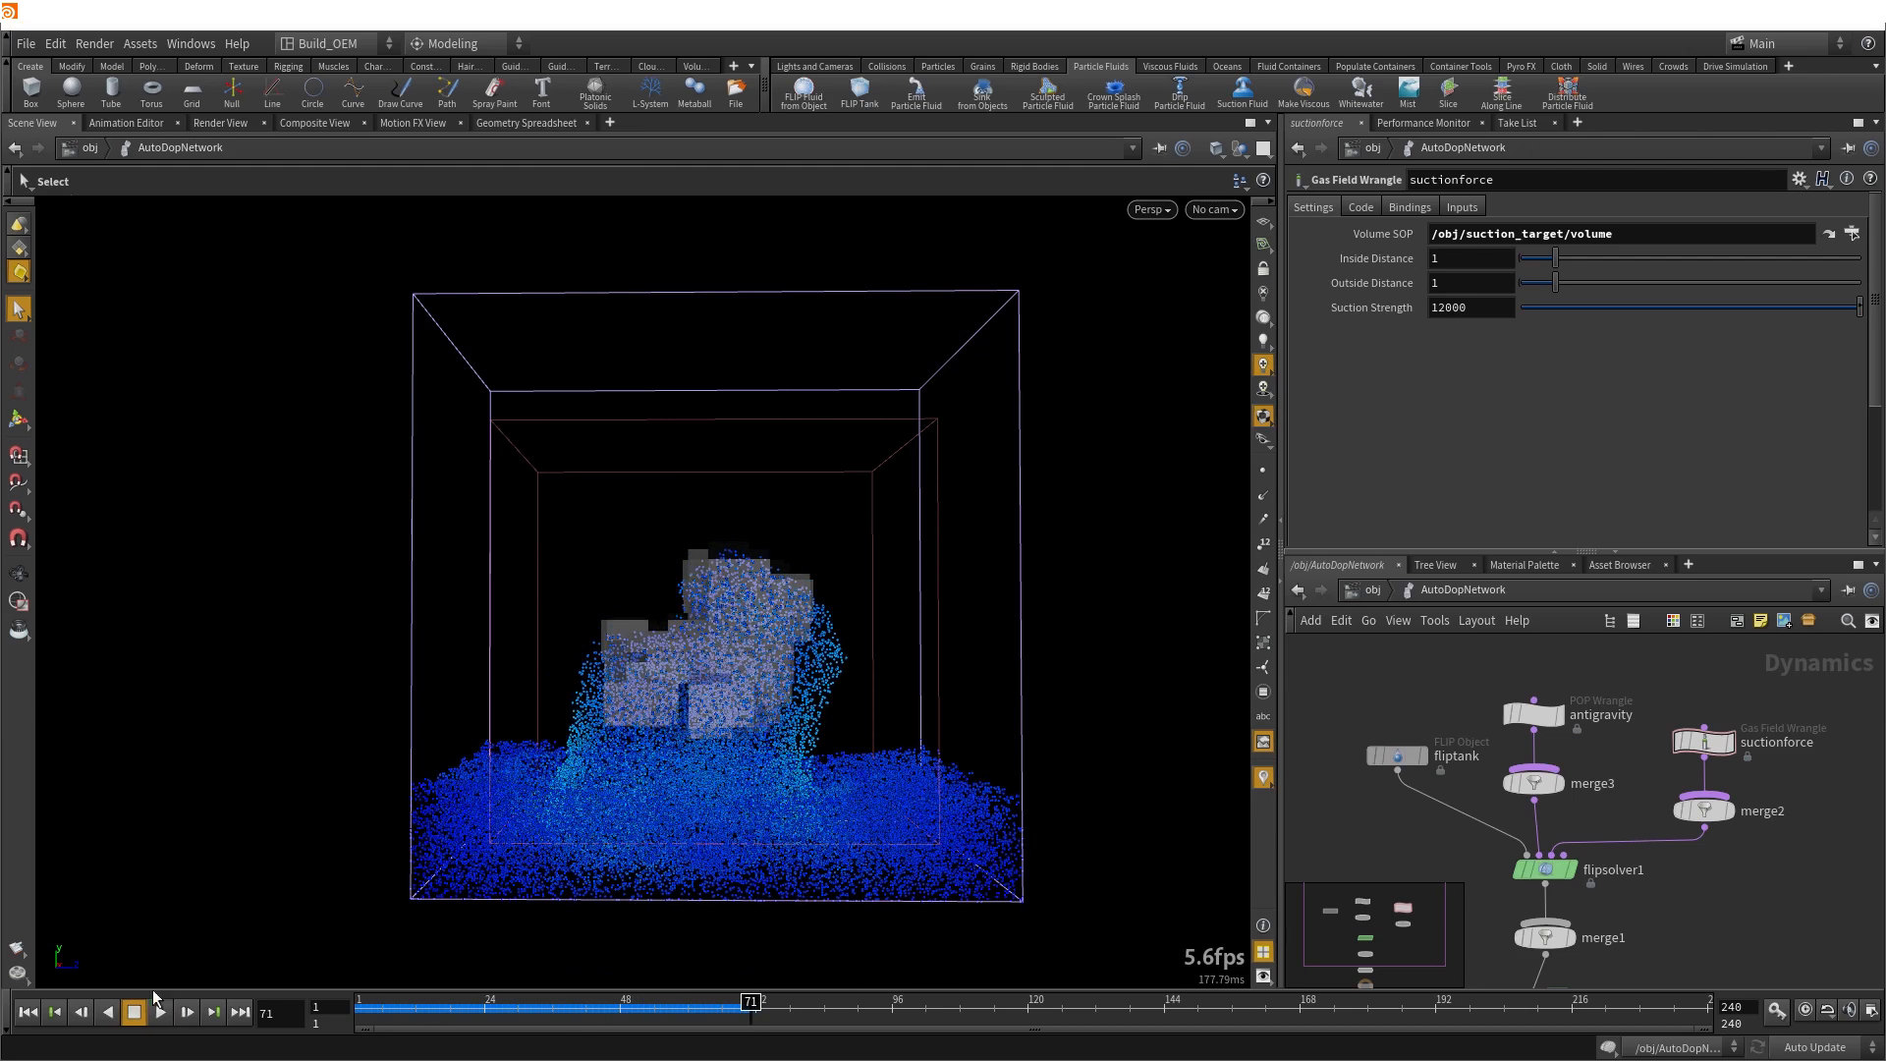
pyautogui.click(161, 1012)
pyautogui.press('Escape')
pyautogui.moveTo(539, 685); pyautogui.dragTo(906, 722)
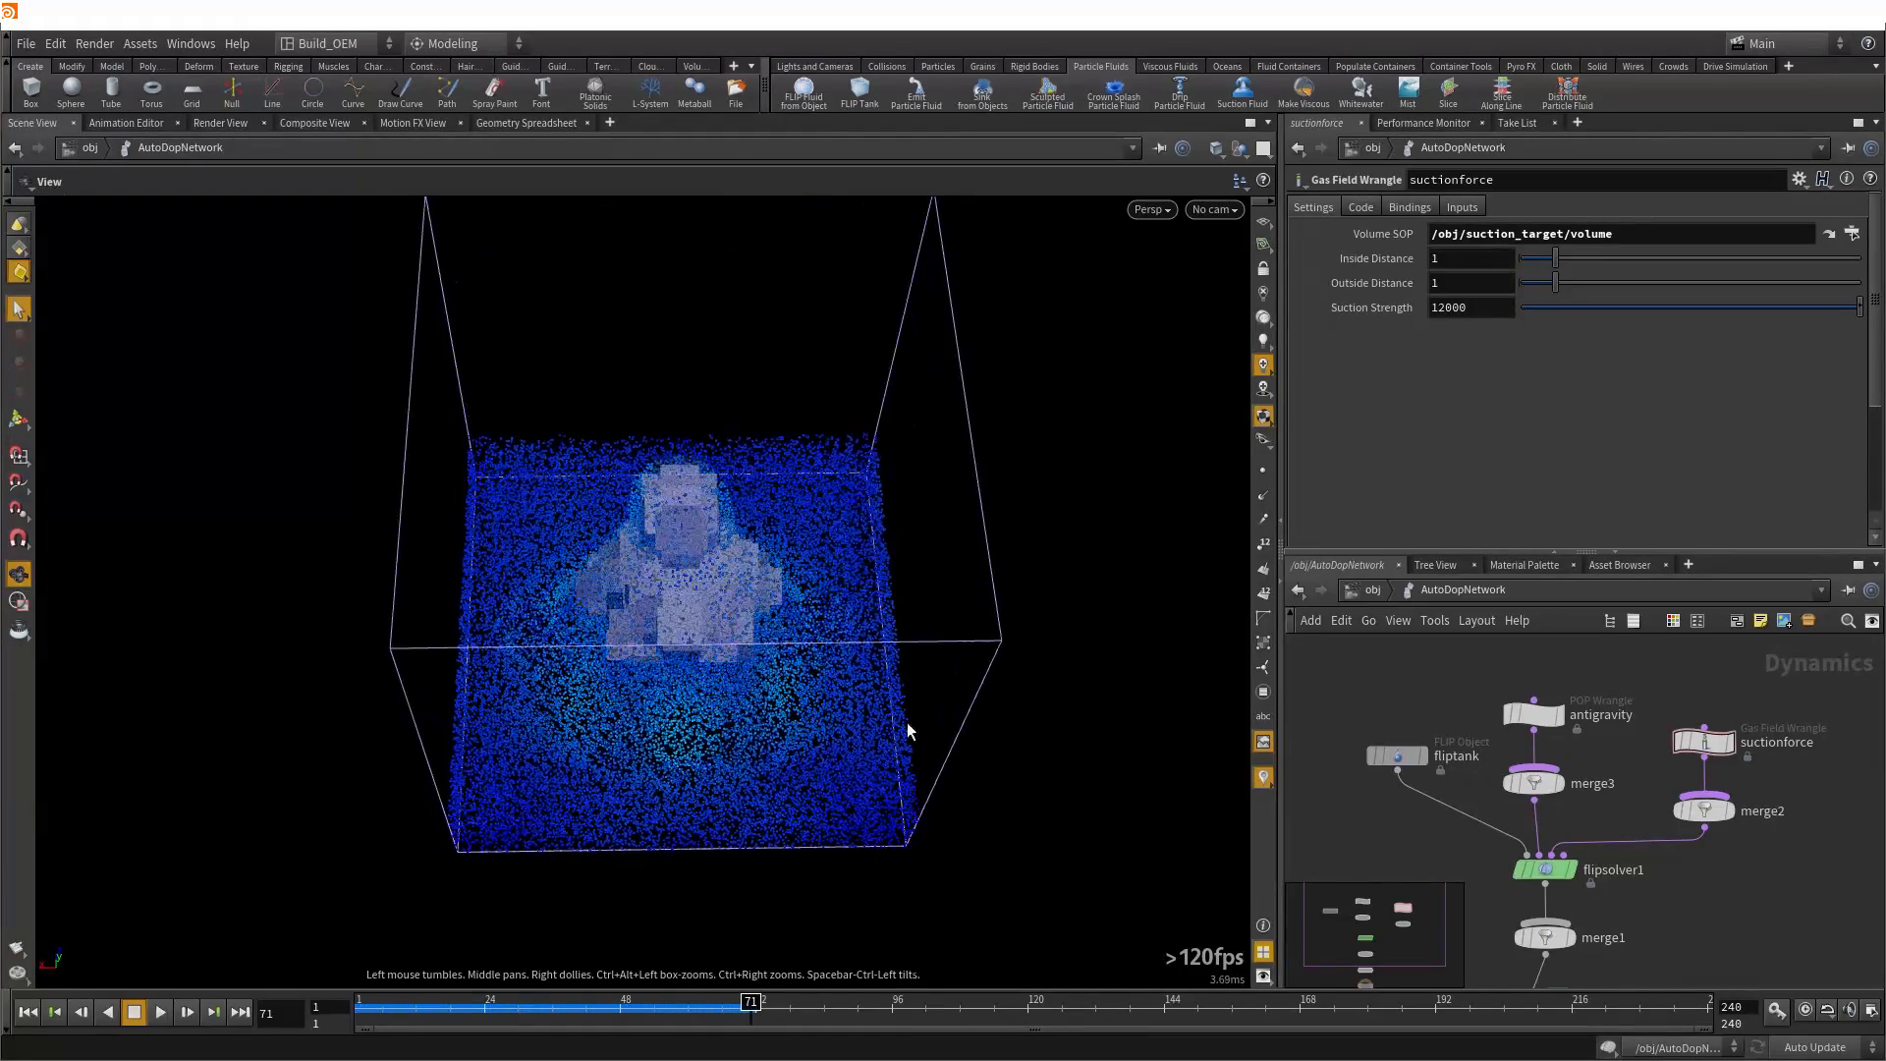
# Turn on the Surface guide geometry for the fliptank FLIP object
pyautogui.click(1414, 756)
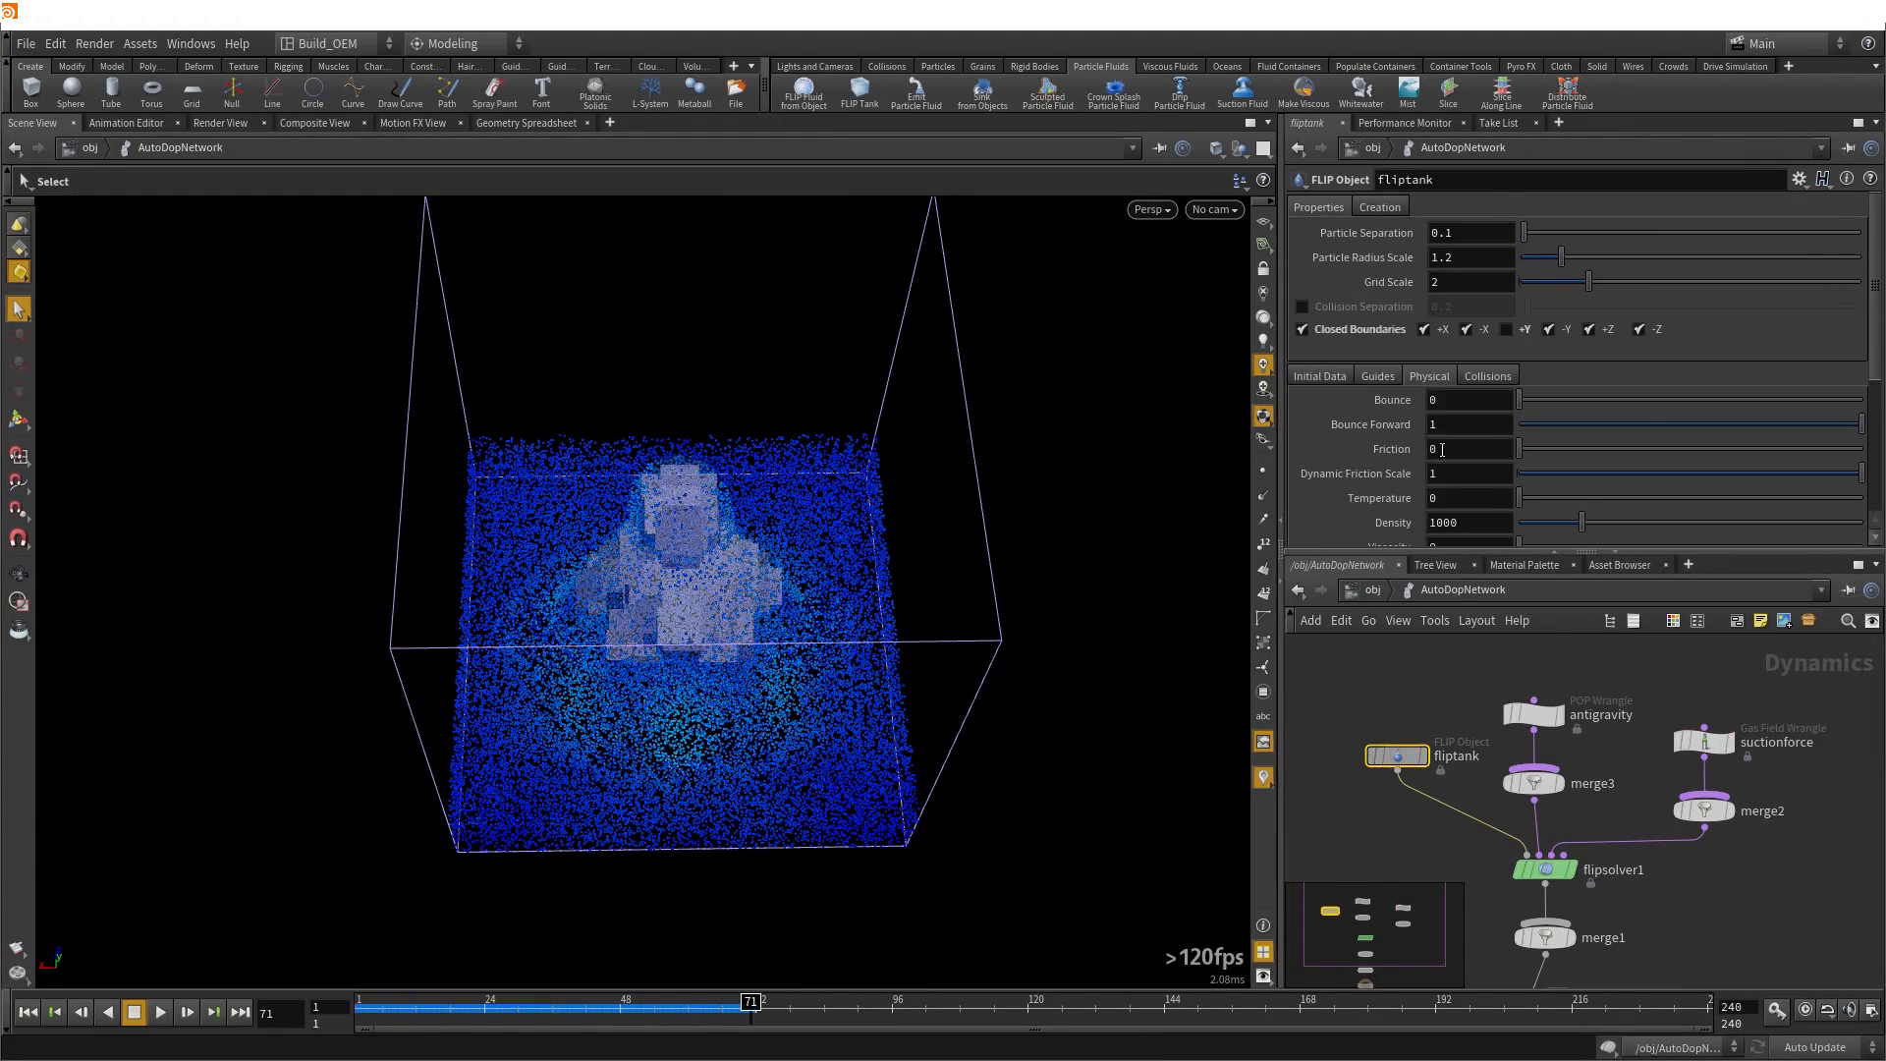
pyautogui.click(1379, 377)
pyautogui.click(1304, 450)
pyautogui.press('Escape')
pyautogui.moveTo(746, 687); pyautogui.dragTo(580, 590)
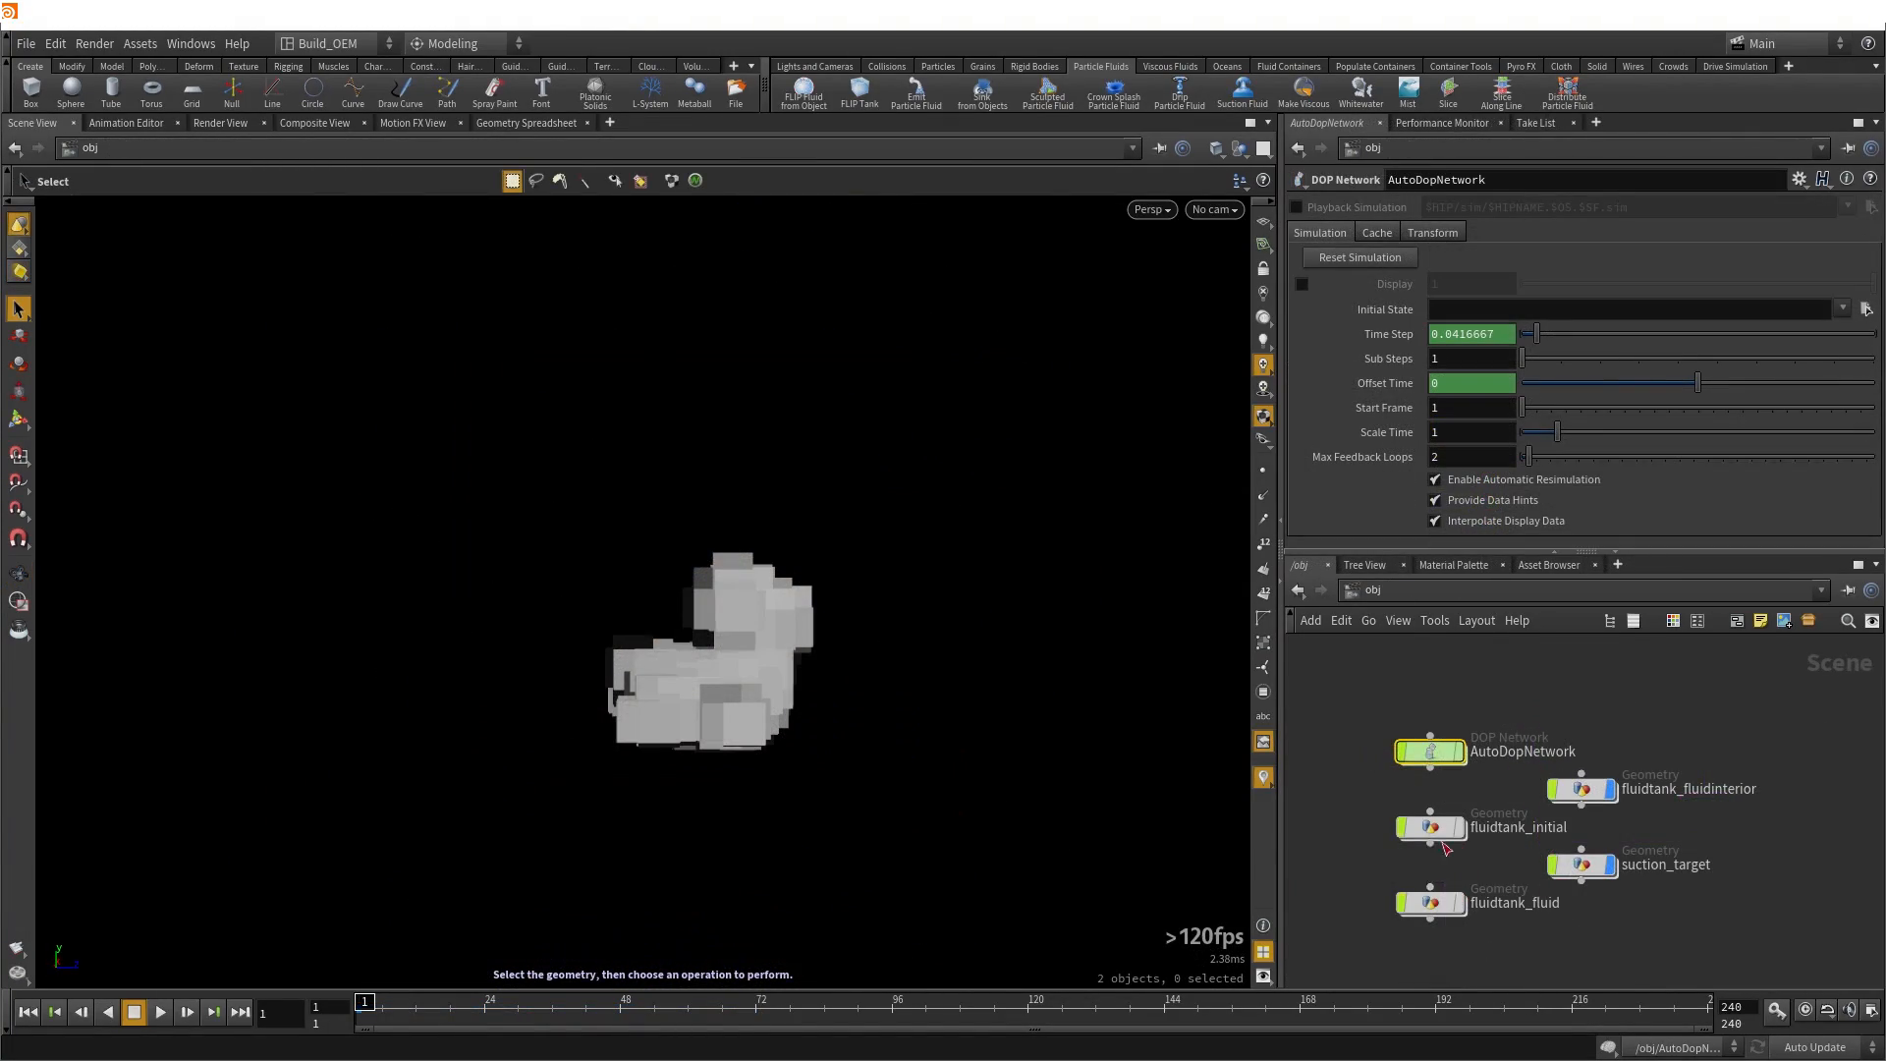
# Make transform1 the displayed node inside suction_target and return to the object level
pyautogui.doubleClick(1583, 864)
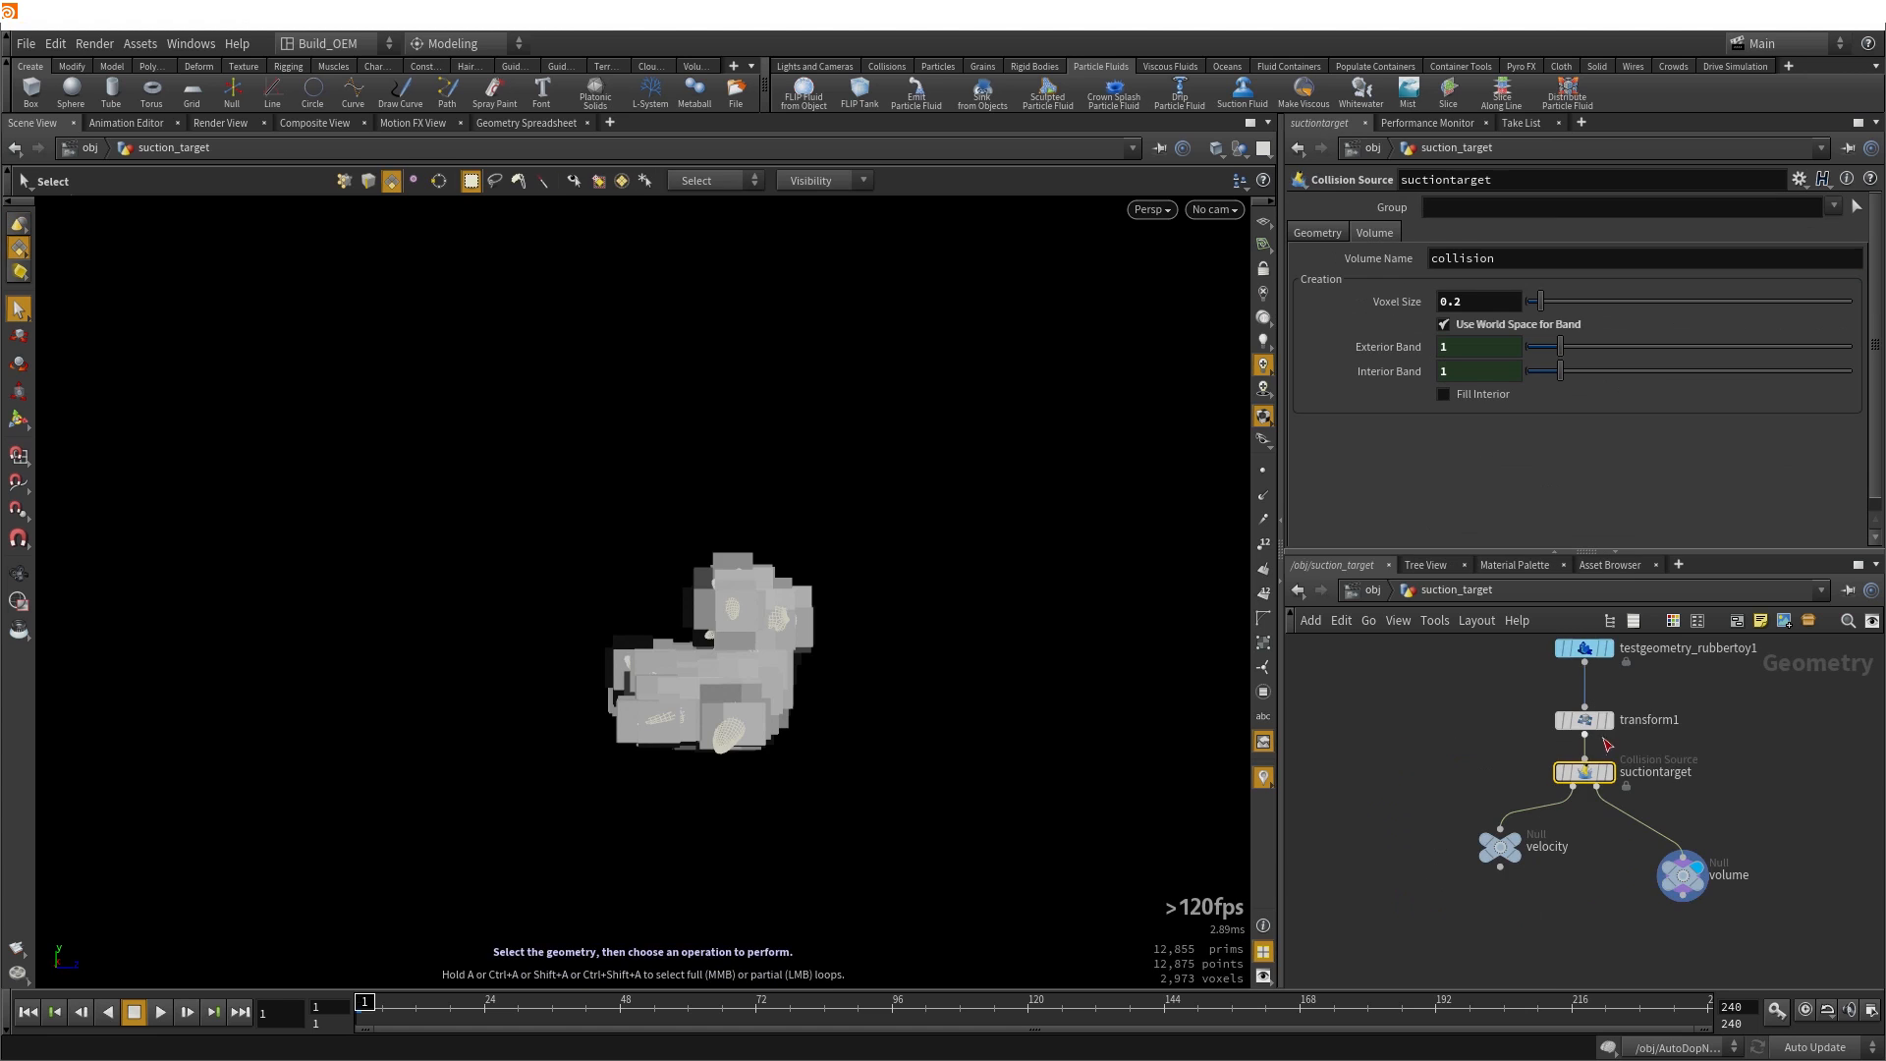
pyautogui.click(1608, 720)
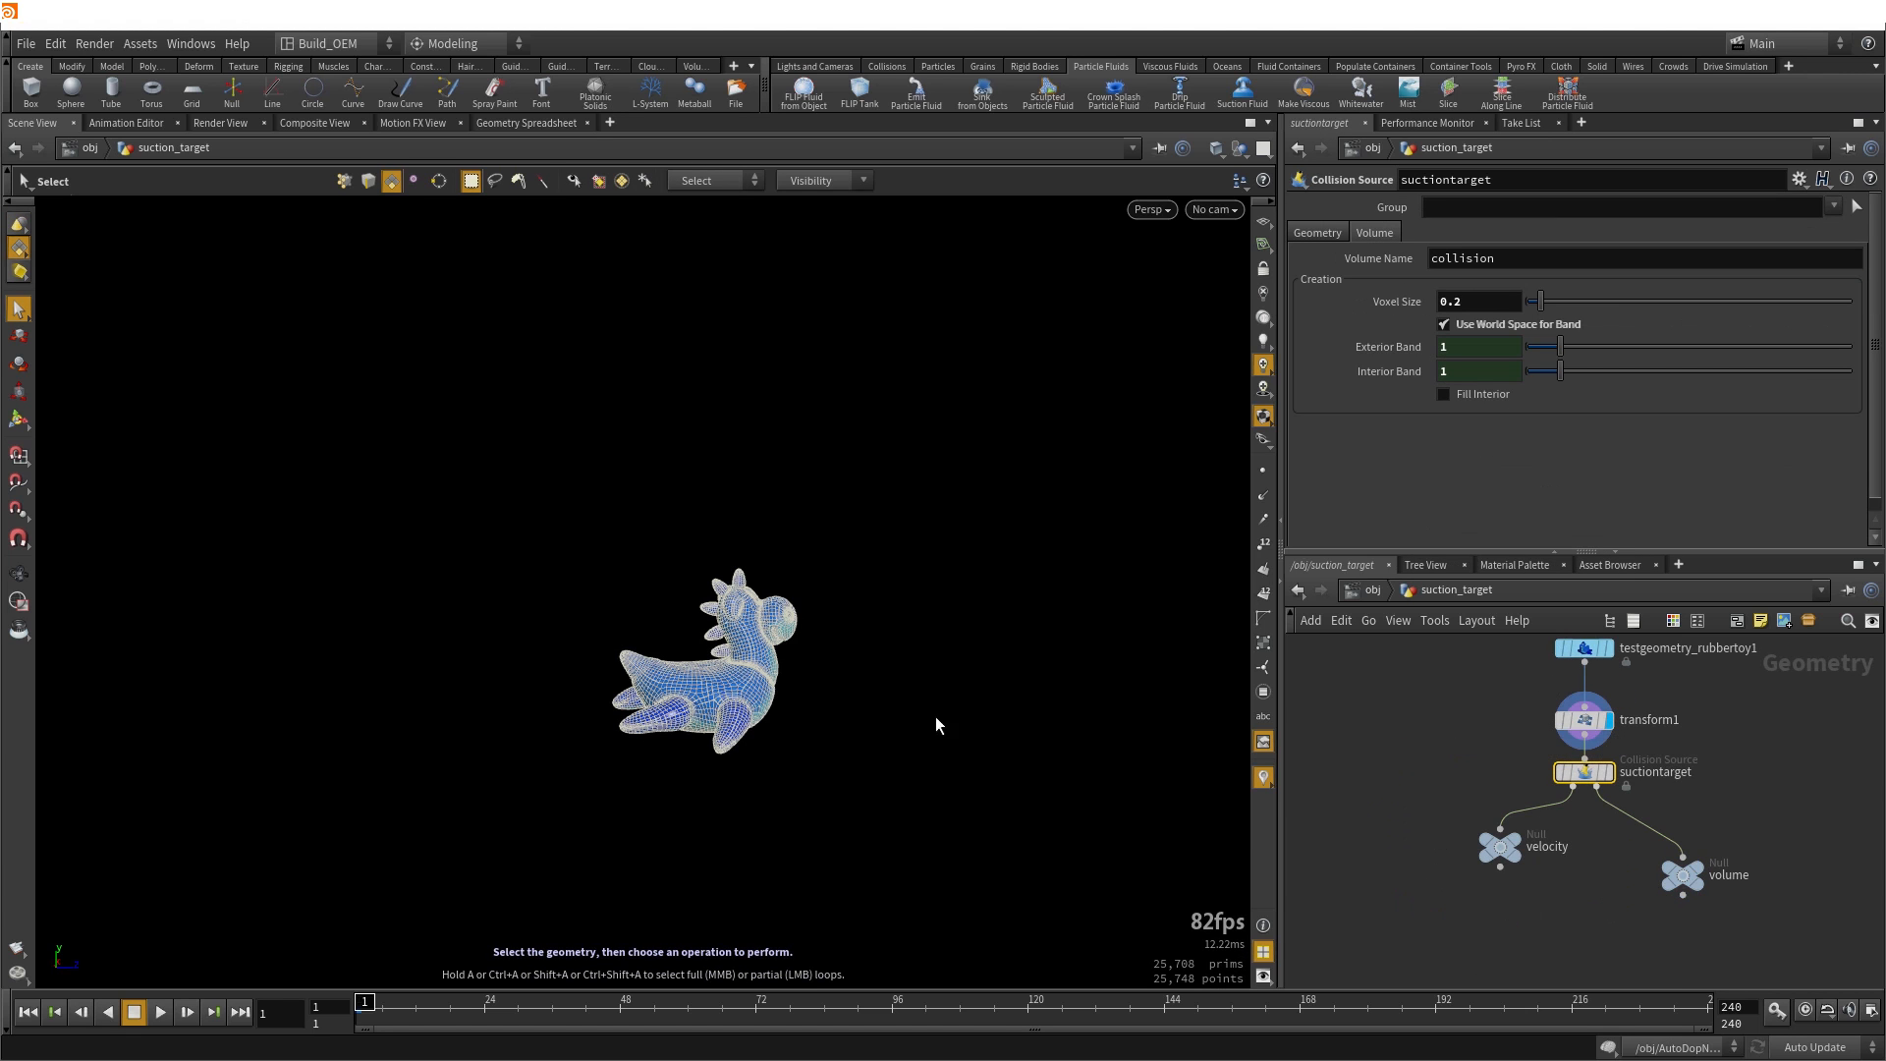
pyautogui.click(1365, 592)
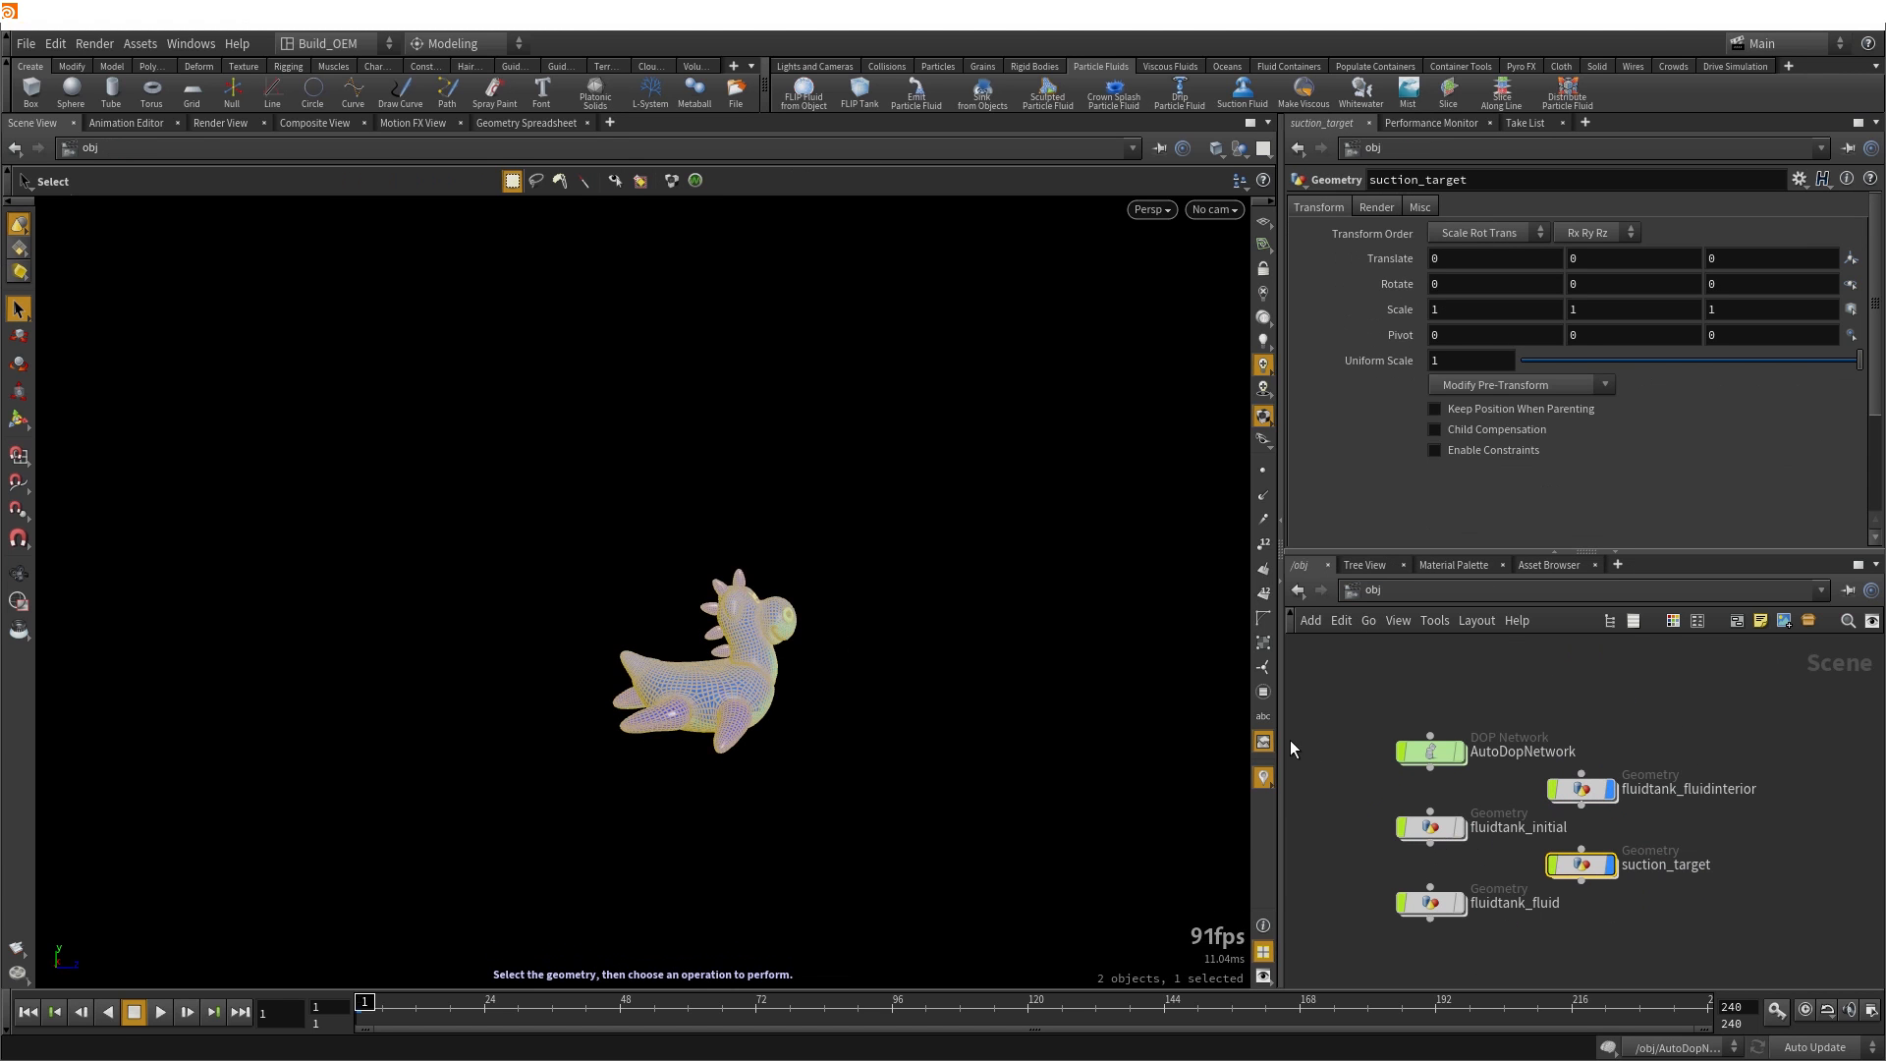
# Play the simulation in AutoDopNetwork to frame 29 with the surface guide shown and inspect the raised fluid surface
pyautogui.doubleClick(1430, 754)
pyautogui.keyDown('alt'); pyautogui.moveTo(871, 719); pyautogui.dragTo(594, 663); pyautogui.keyUp('alt')
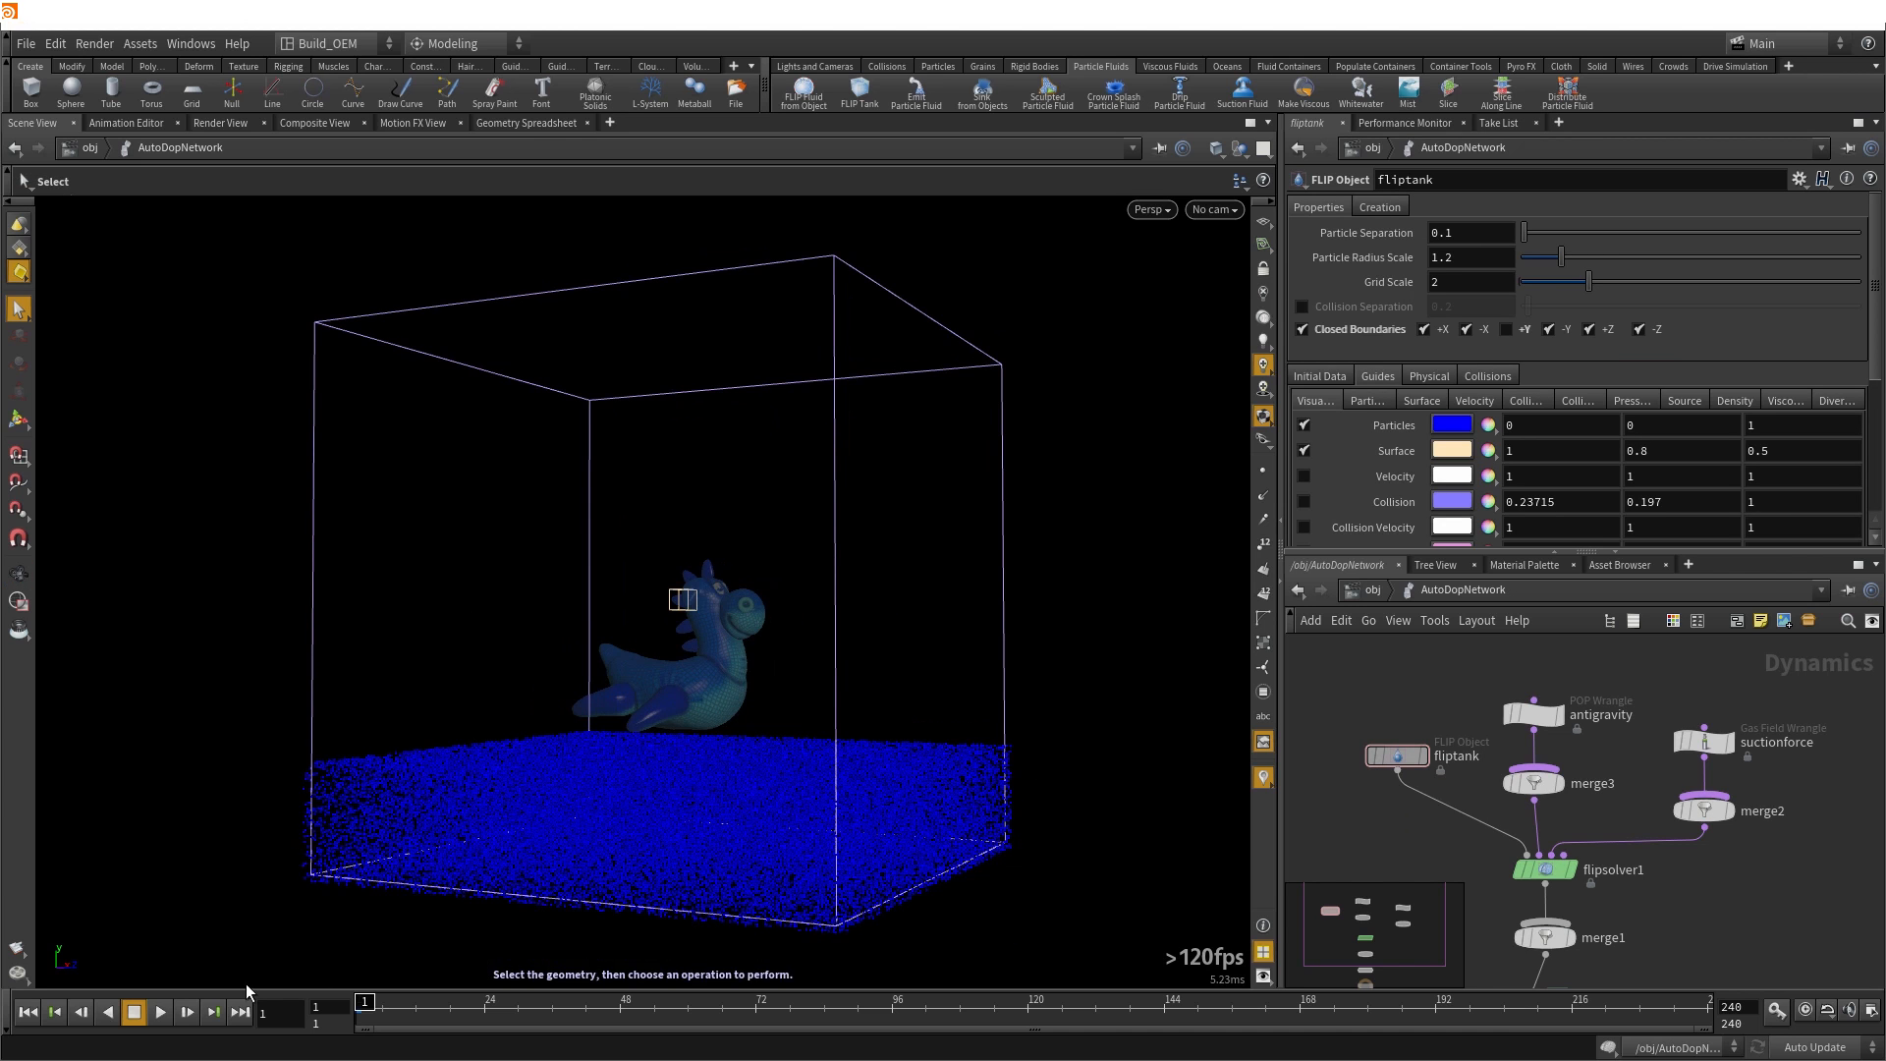
pyautogui.click(160, 1012)
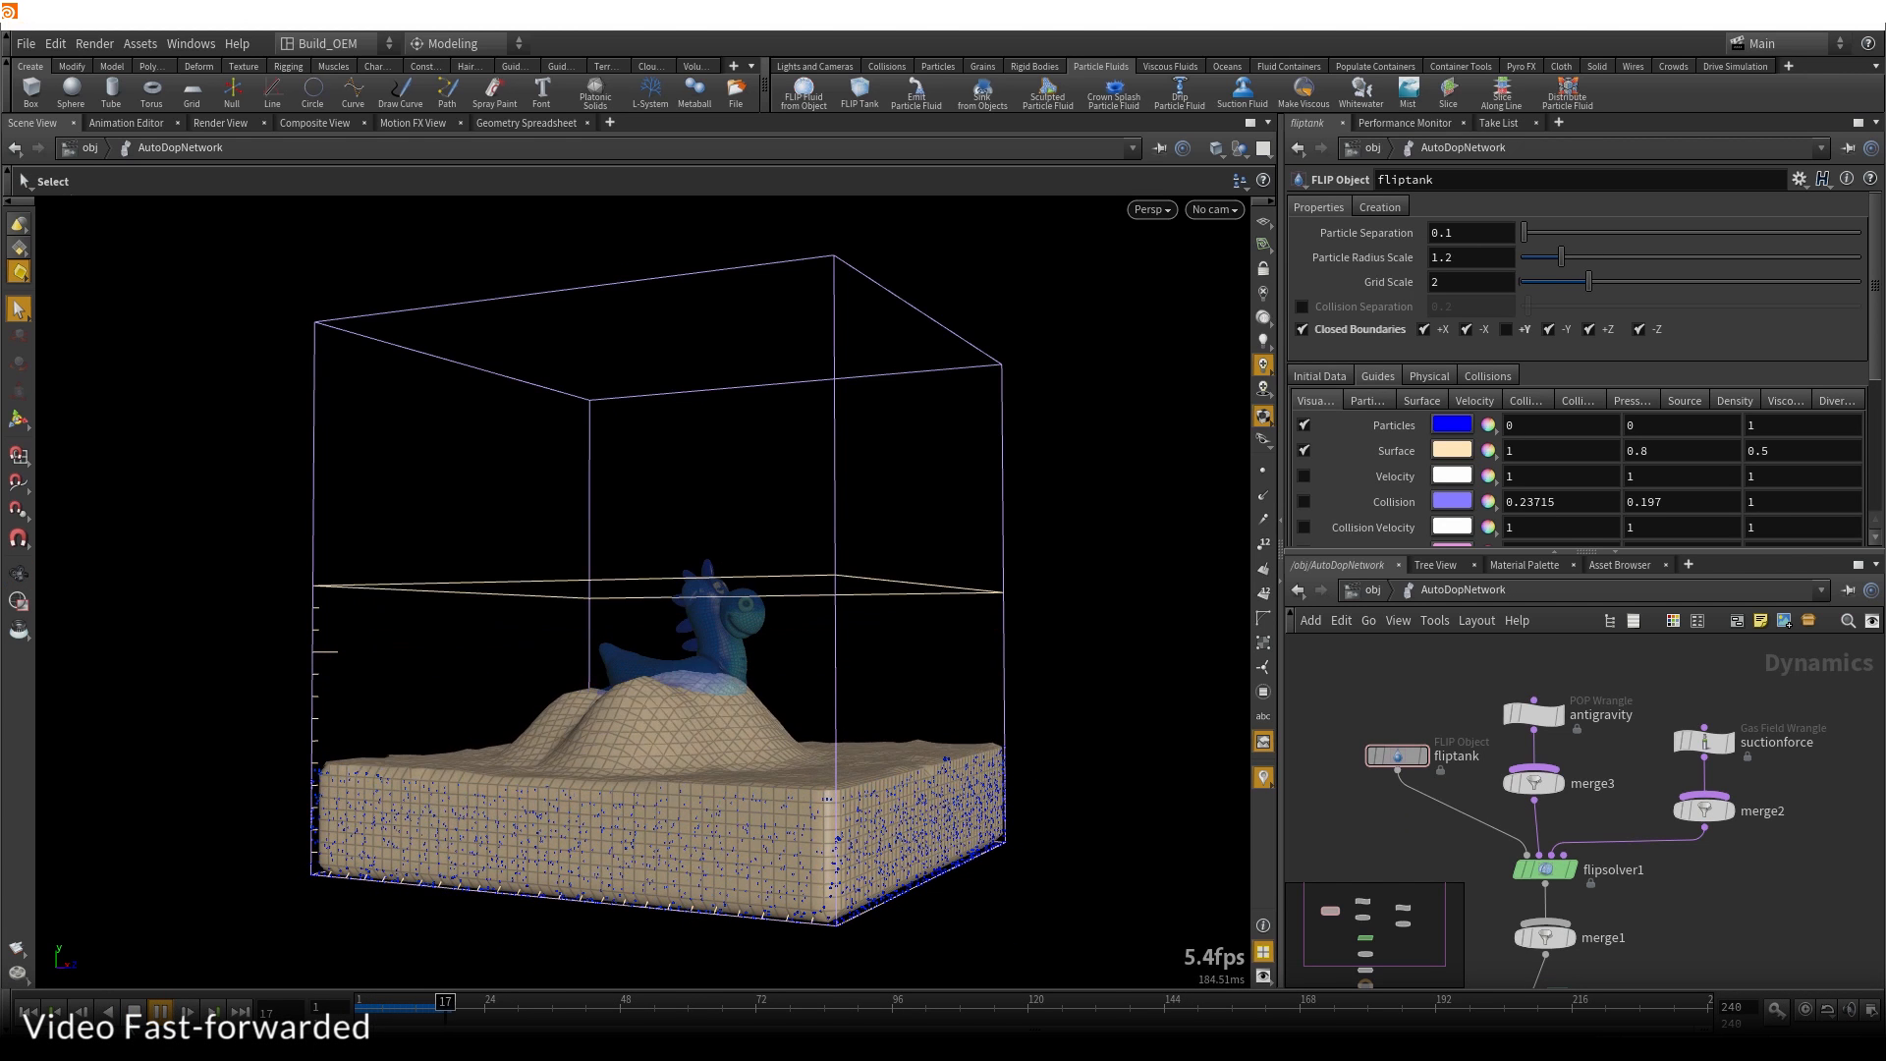
pyautogui.click(160, 1011)
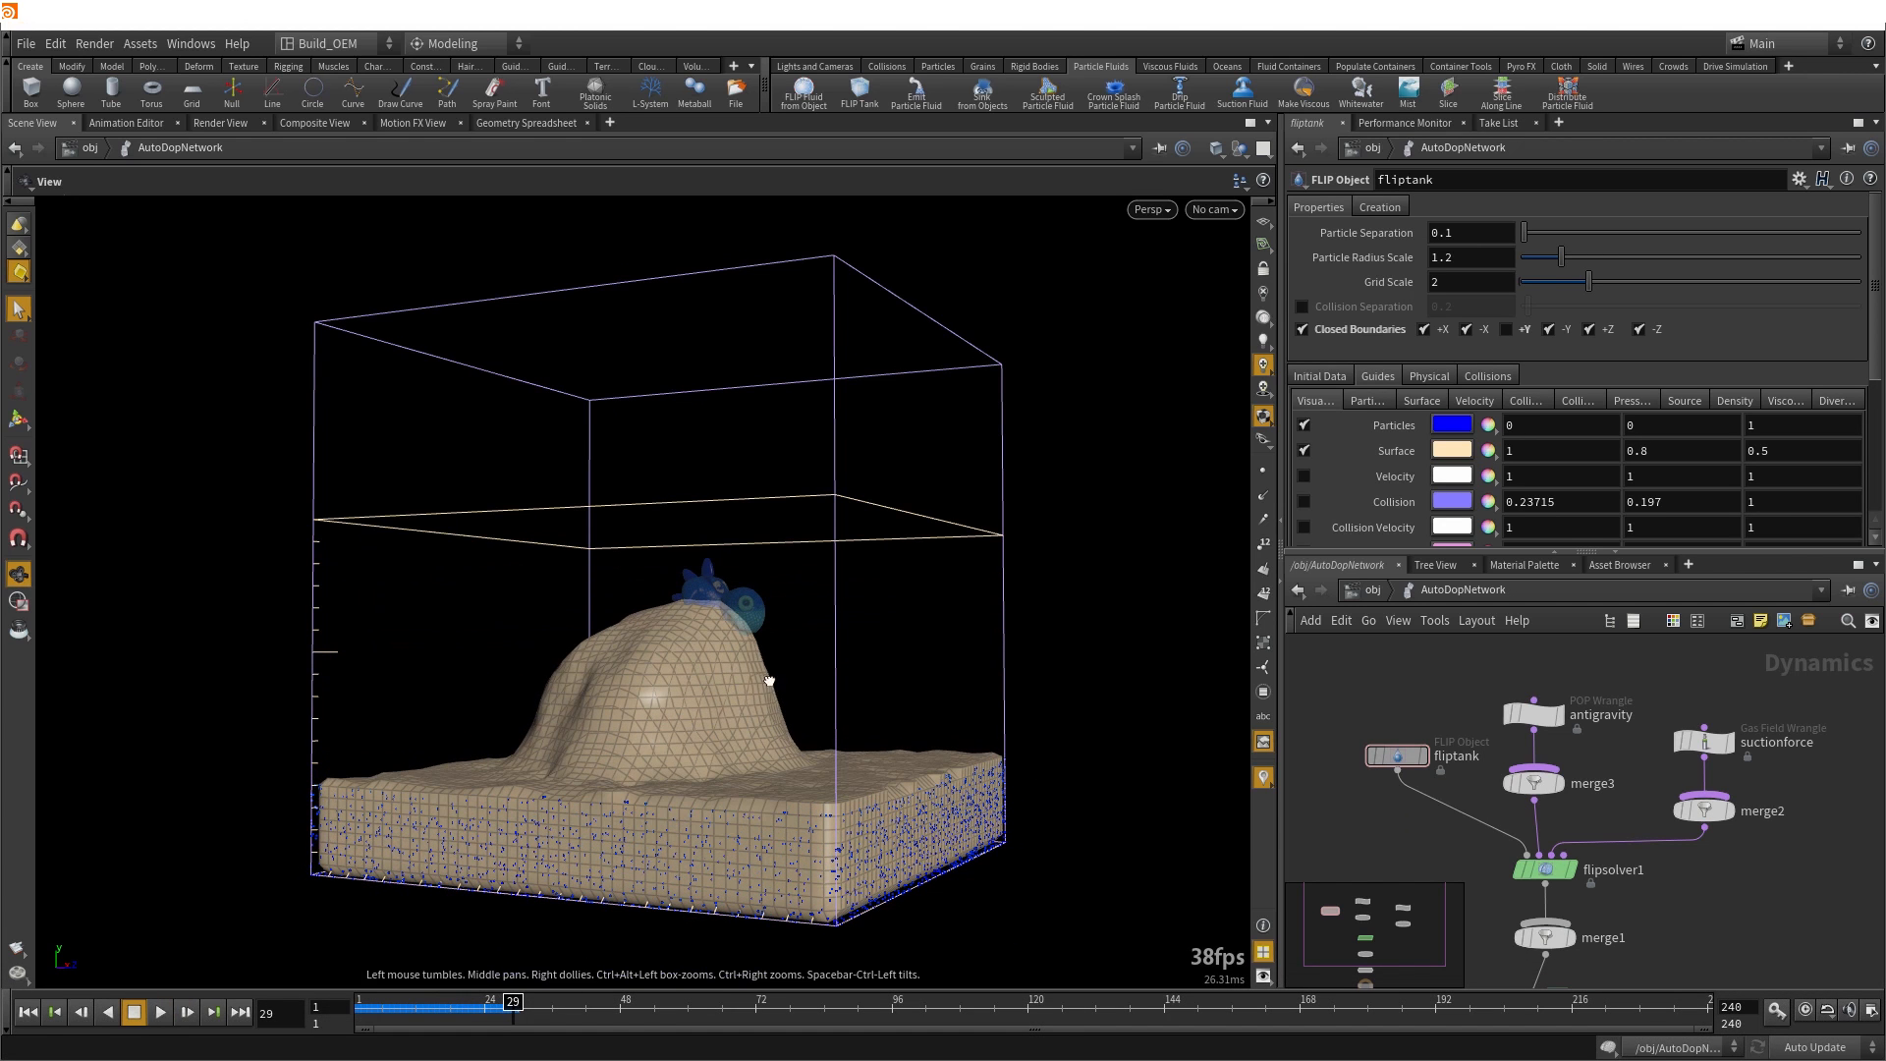
pyautogui.moveTo(769, 681); pyautogui.dragTo(469, 692)
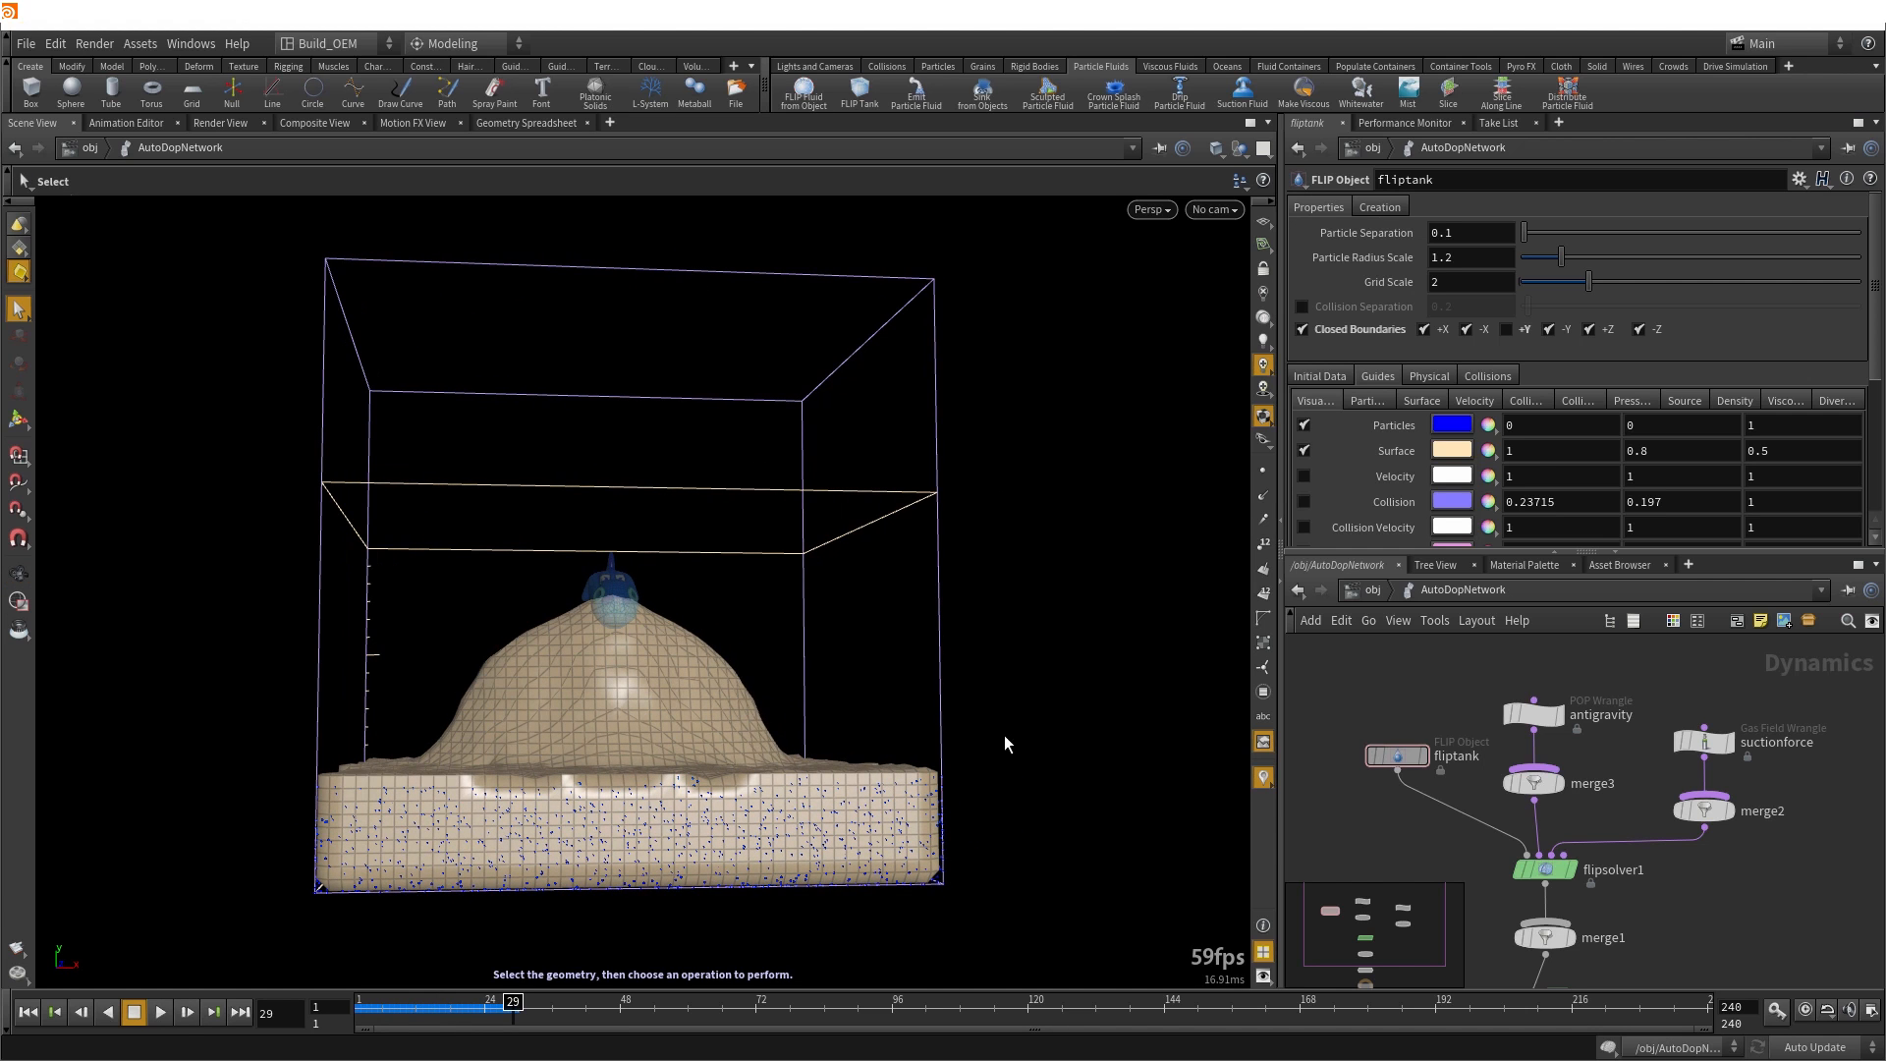
# Turn off the Surface guide geometry of fliptank and inspect the raw particles around the rubber toy
pyautogui.click(1305, 451)
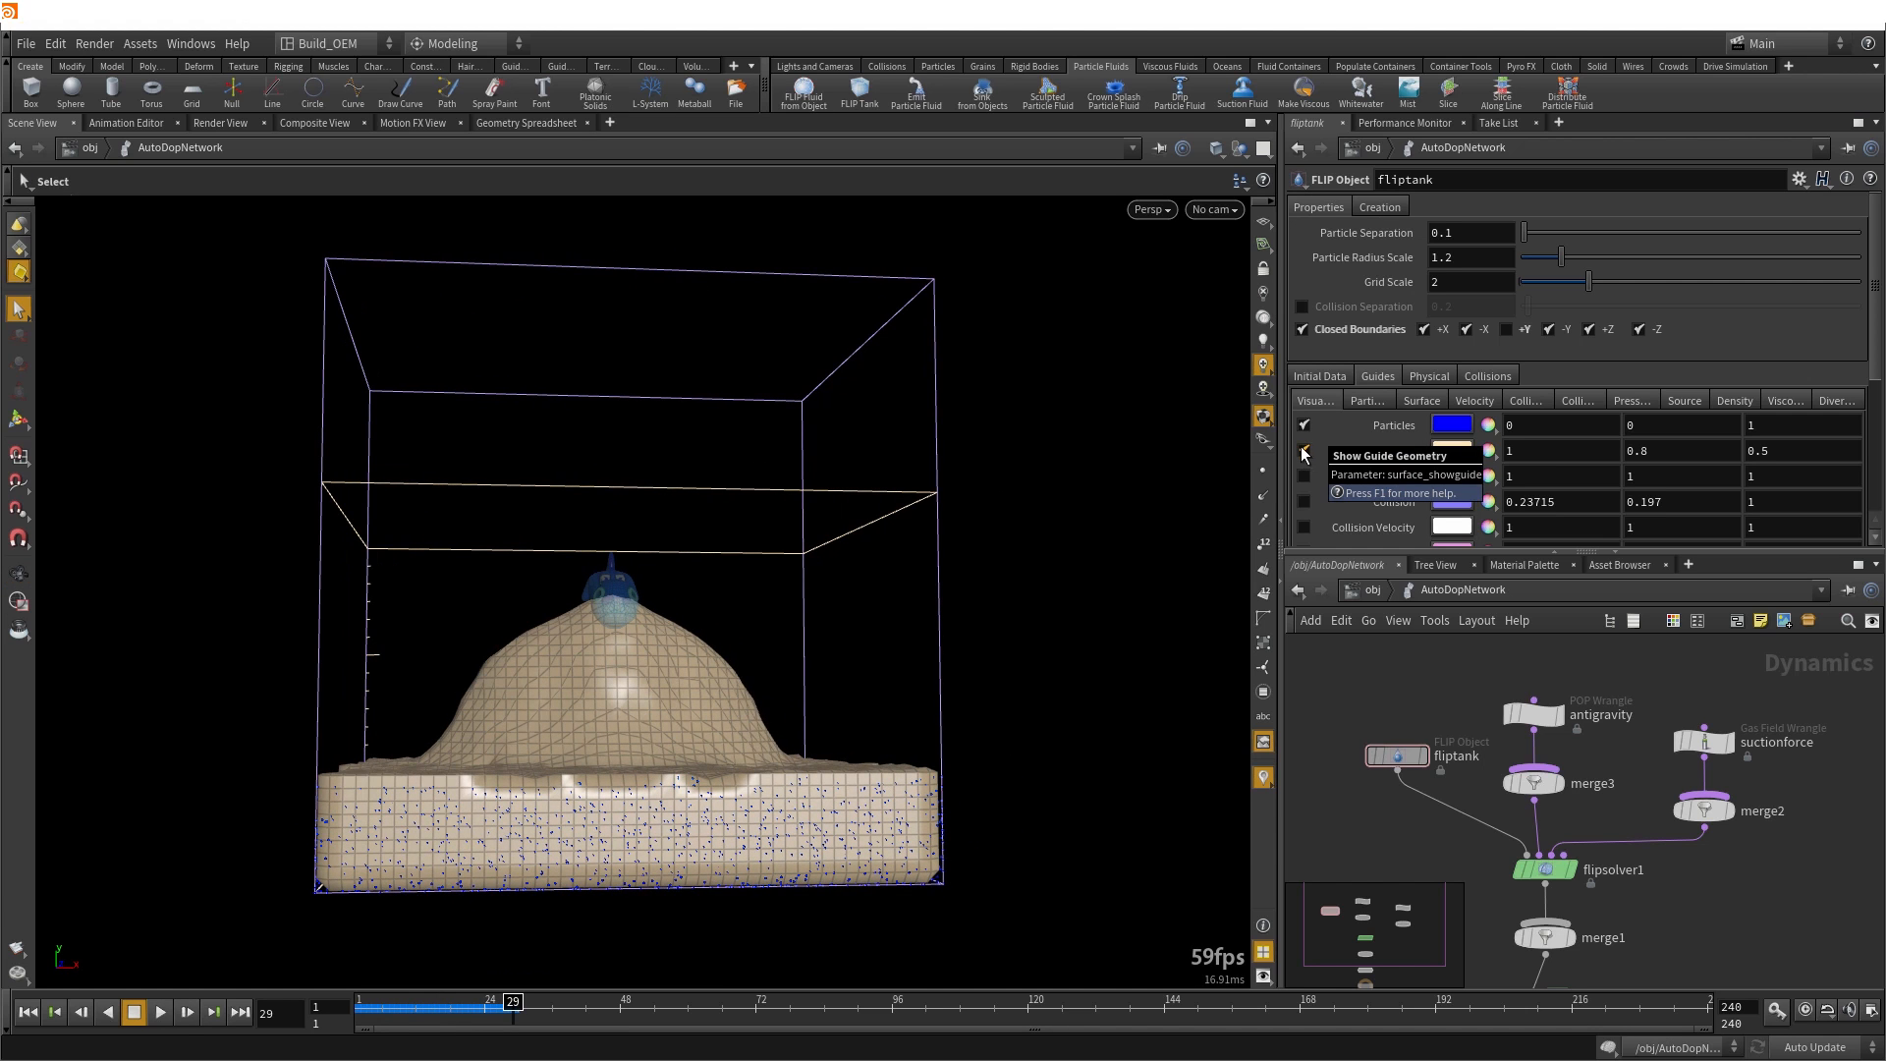
pyautogui.press('space')
pyautogui.moveTo(528, 721); pyautogui.dragTo(482, 731)
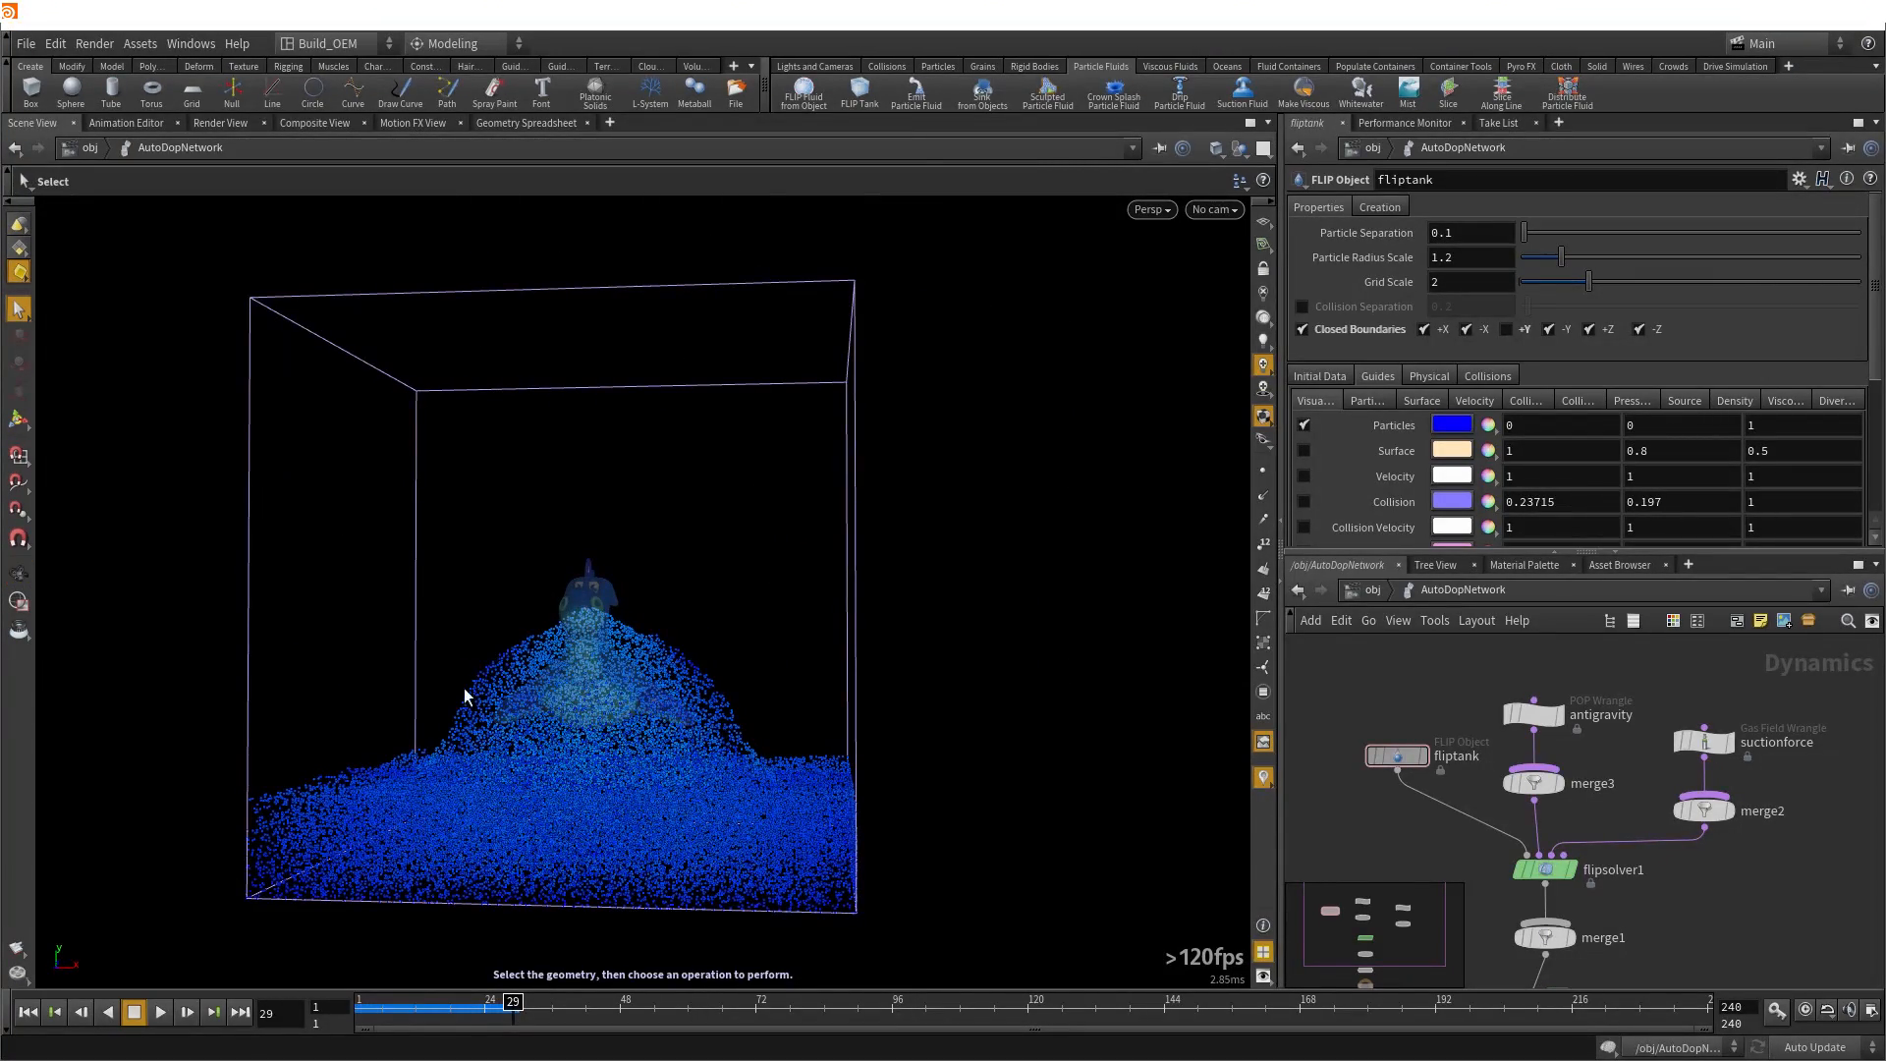
pyautogui.keyDown('alt'); pyautogui.moveTo(733, 759); pyautogui.dragTo(660, 748, button='right'); pyautogui.keyUp('alt')
pyautogui.moveTo(659, 749); pyautogui.dragTo(971, 742)
pyautogui.moveTo(669, 740); pyautogui.dragTo(709, 747, button='right')
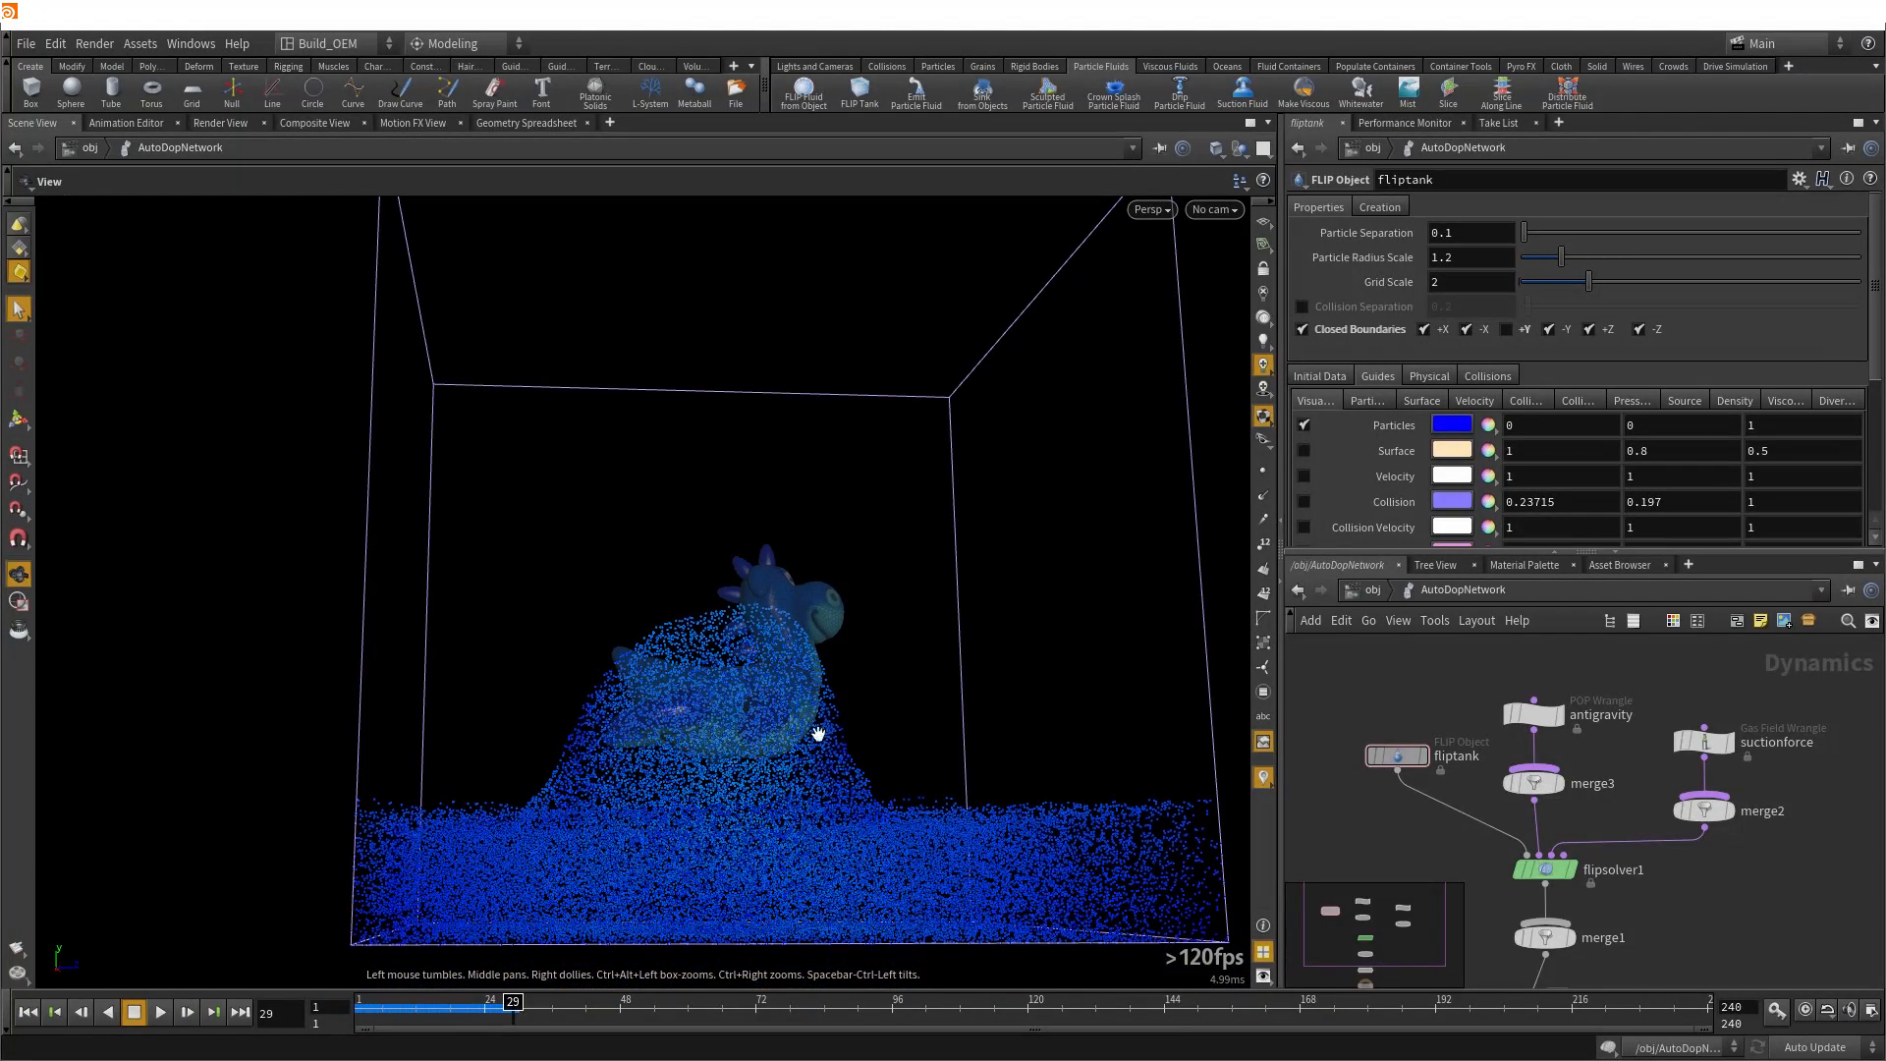
# Review the distance and strength settings of suctionforce while inspecting the particles around the target from different angles
pyautogui.click(1705, 744)
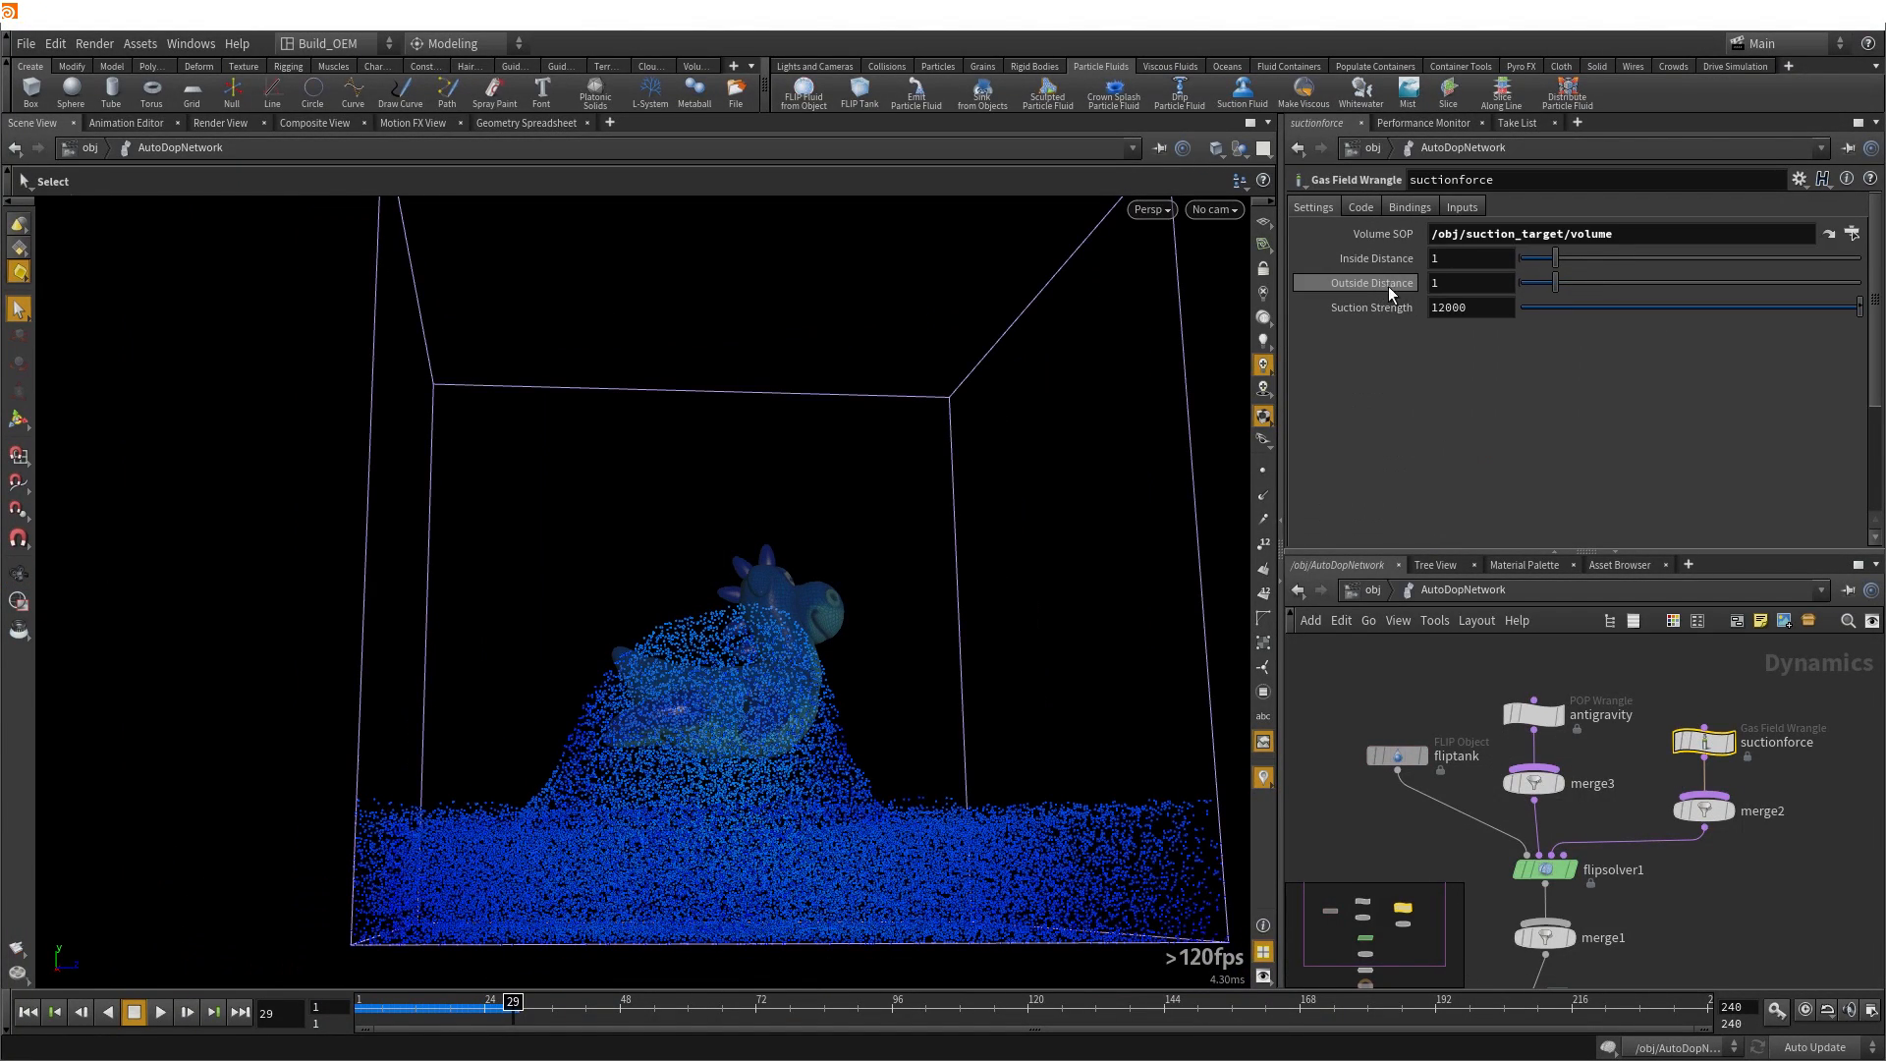
pyautogui.press('Escape')
pyautogui.moveTo(798, 654); pyautogui.dragTo(476, 686)
pyautogui.moveTo(475, 687); pyautogui.dragTo(535, 695, button='right')
pyautogui.moveTo(535, 695)
pyautogui.mouseDown()
pyautogui.moveTo(580, 699)
pyautogui.moveTo(590, 770)
pyautogui.moveTo(821, 736)
pyautogui.moveTo(714, 704)
pyautogui.moveTo(544, 694)
pyautogui.mouseUp()
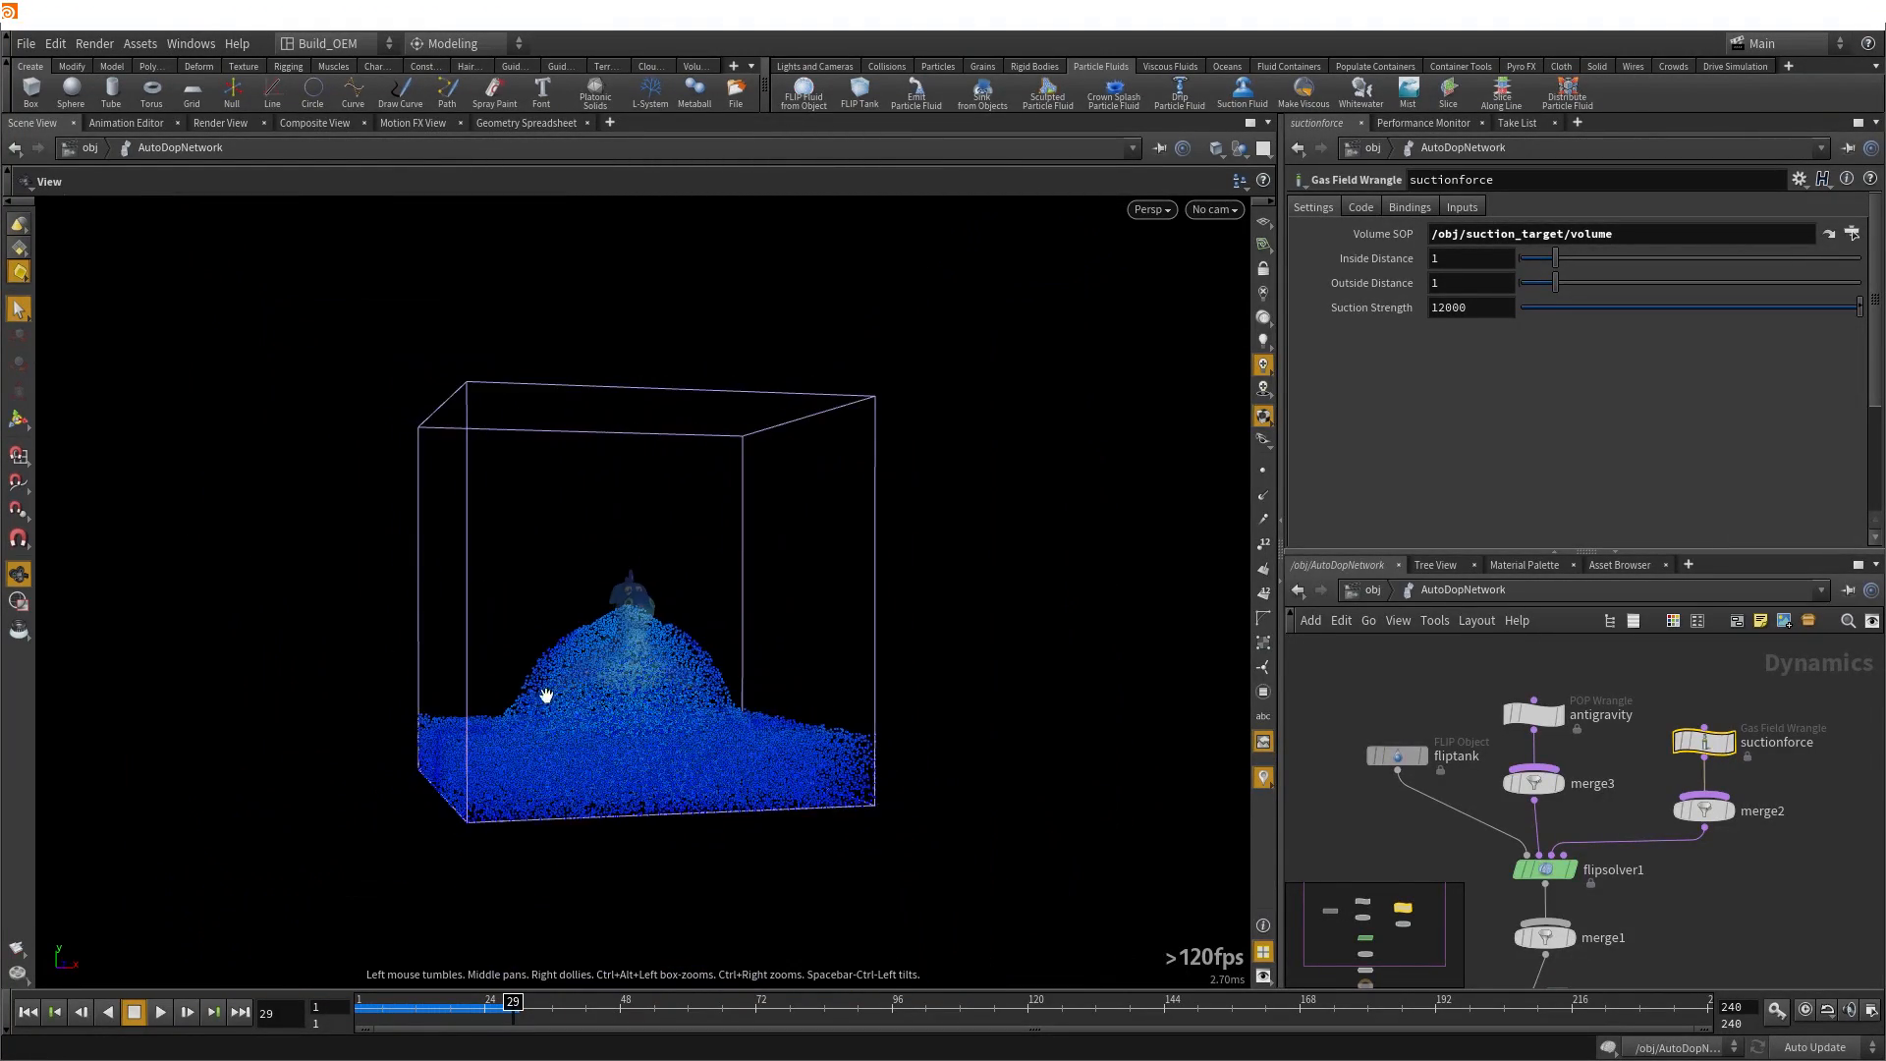
pyautogui.keyDown('alt'); pyautogui.moveTo(592, 719); pyautogui.dragTo(631, 724, button='right'); pyautogui.keyUp('alt')
pyautogui.keyDown('alt'); pyautogui.moveTo(632, 724); pyautogui.dragTo(618, 725); pyautogui.keyUp('alt')
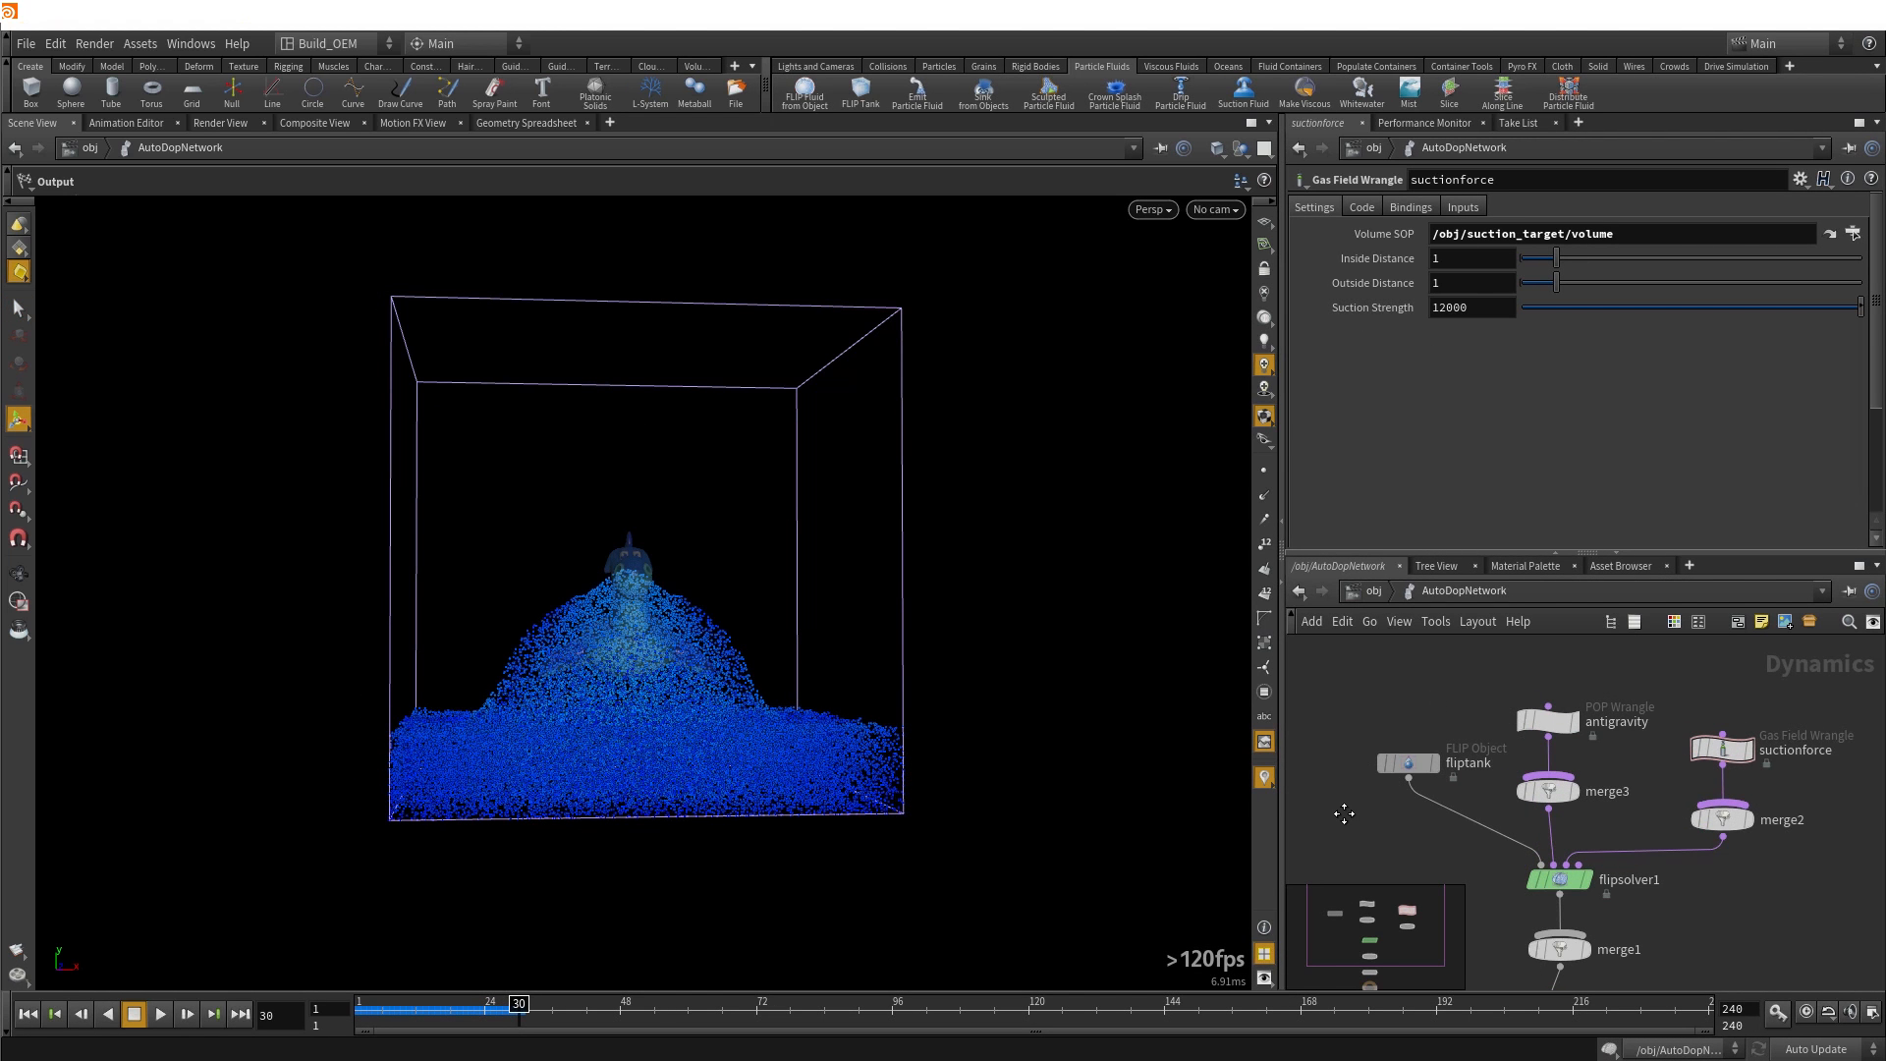
# Return to frame 1 and set a keyframe on the Outside Distance of suctionforce at value 1
pyautogui.click(34, 1012)
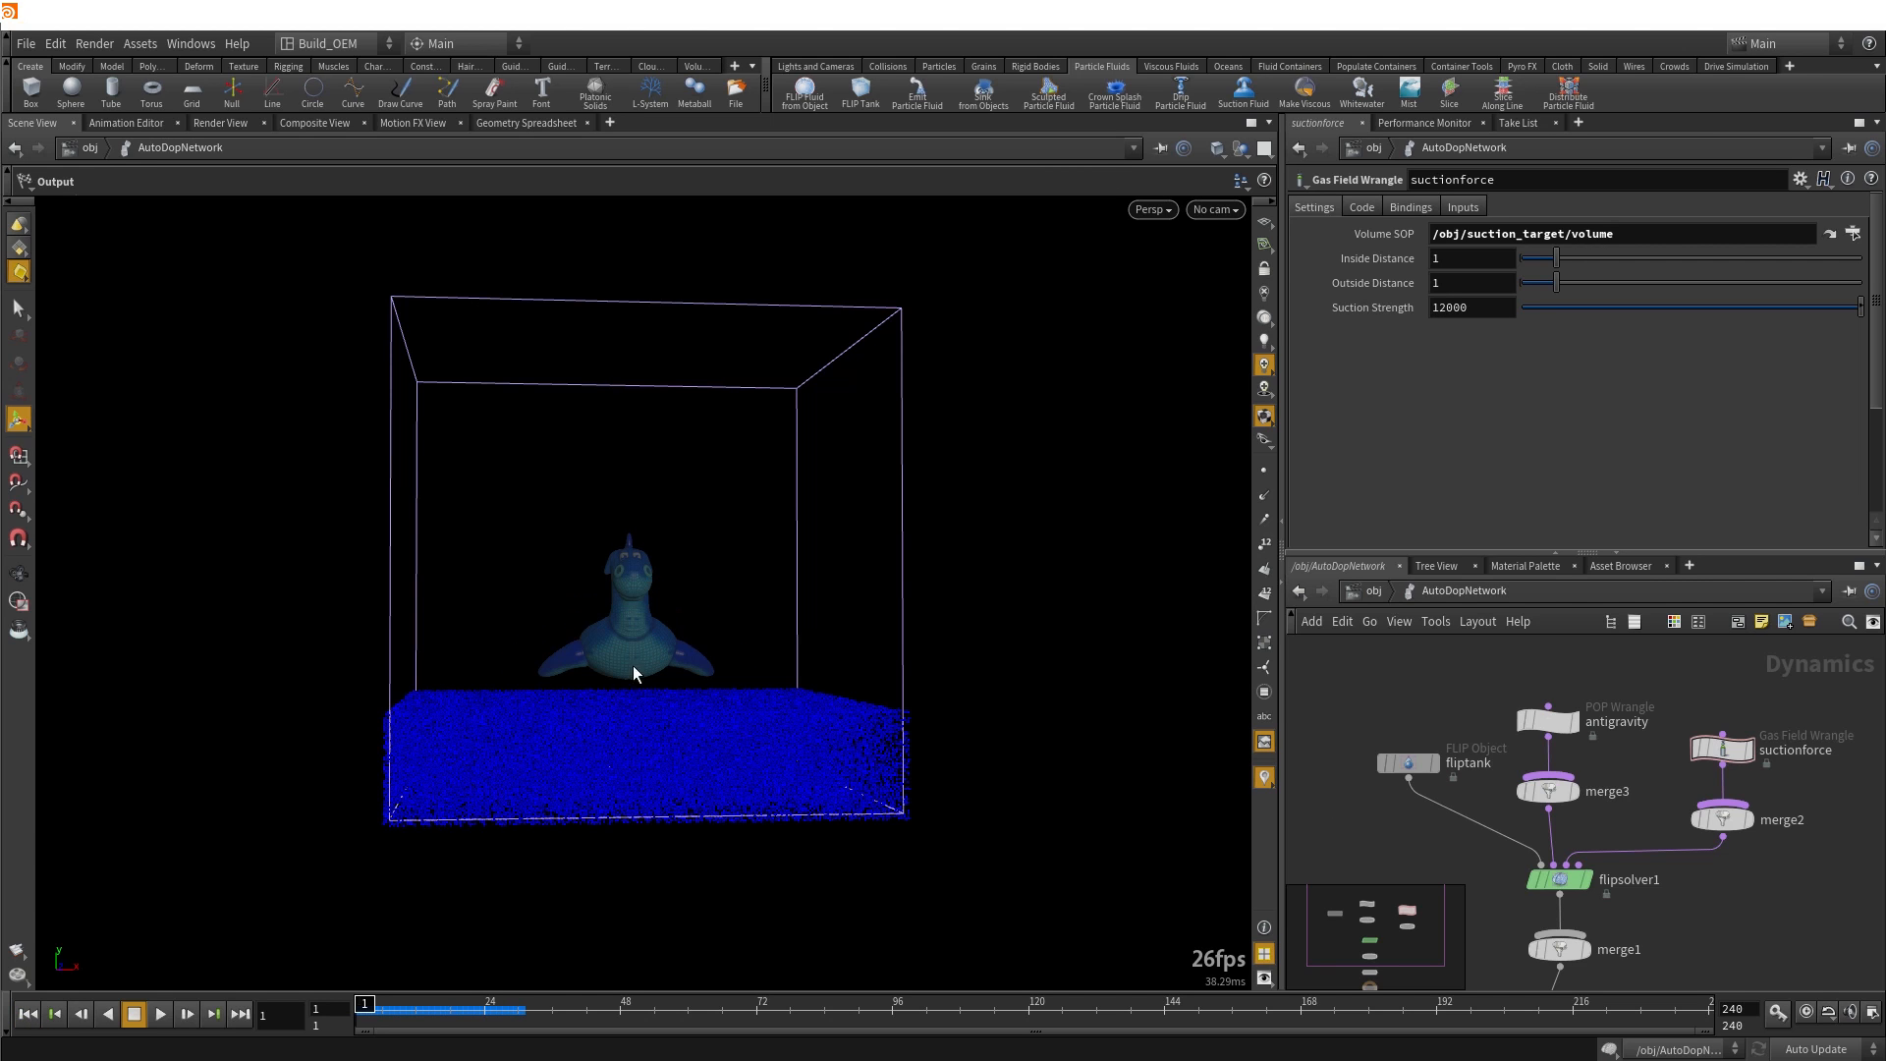
pyautogui.keyDown('alt'); pyautogui.click(1373, 283); pyautogui.keyUp('alt')
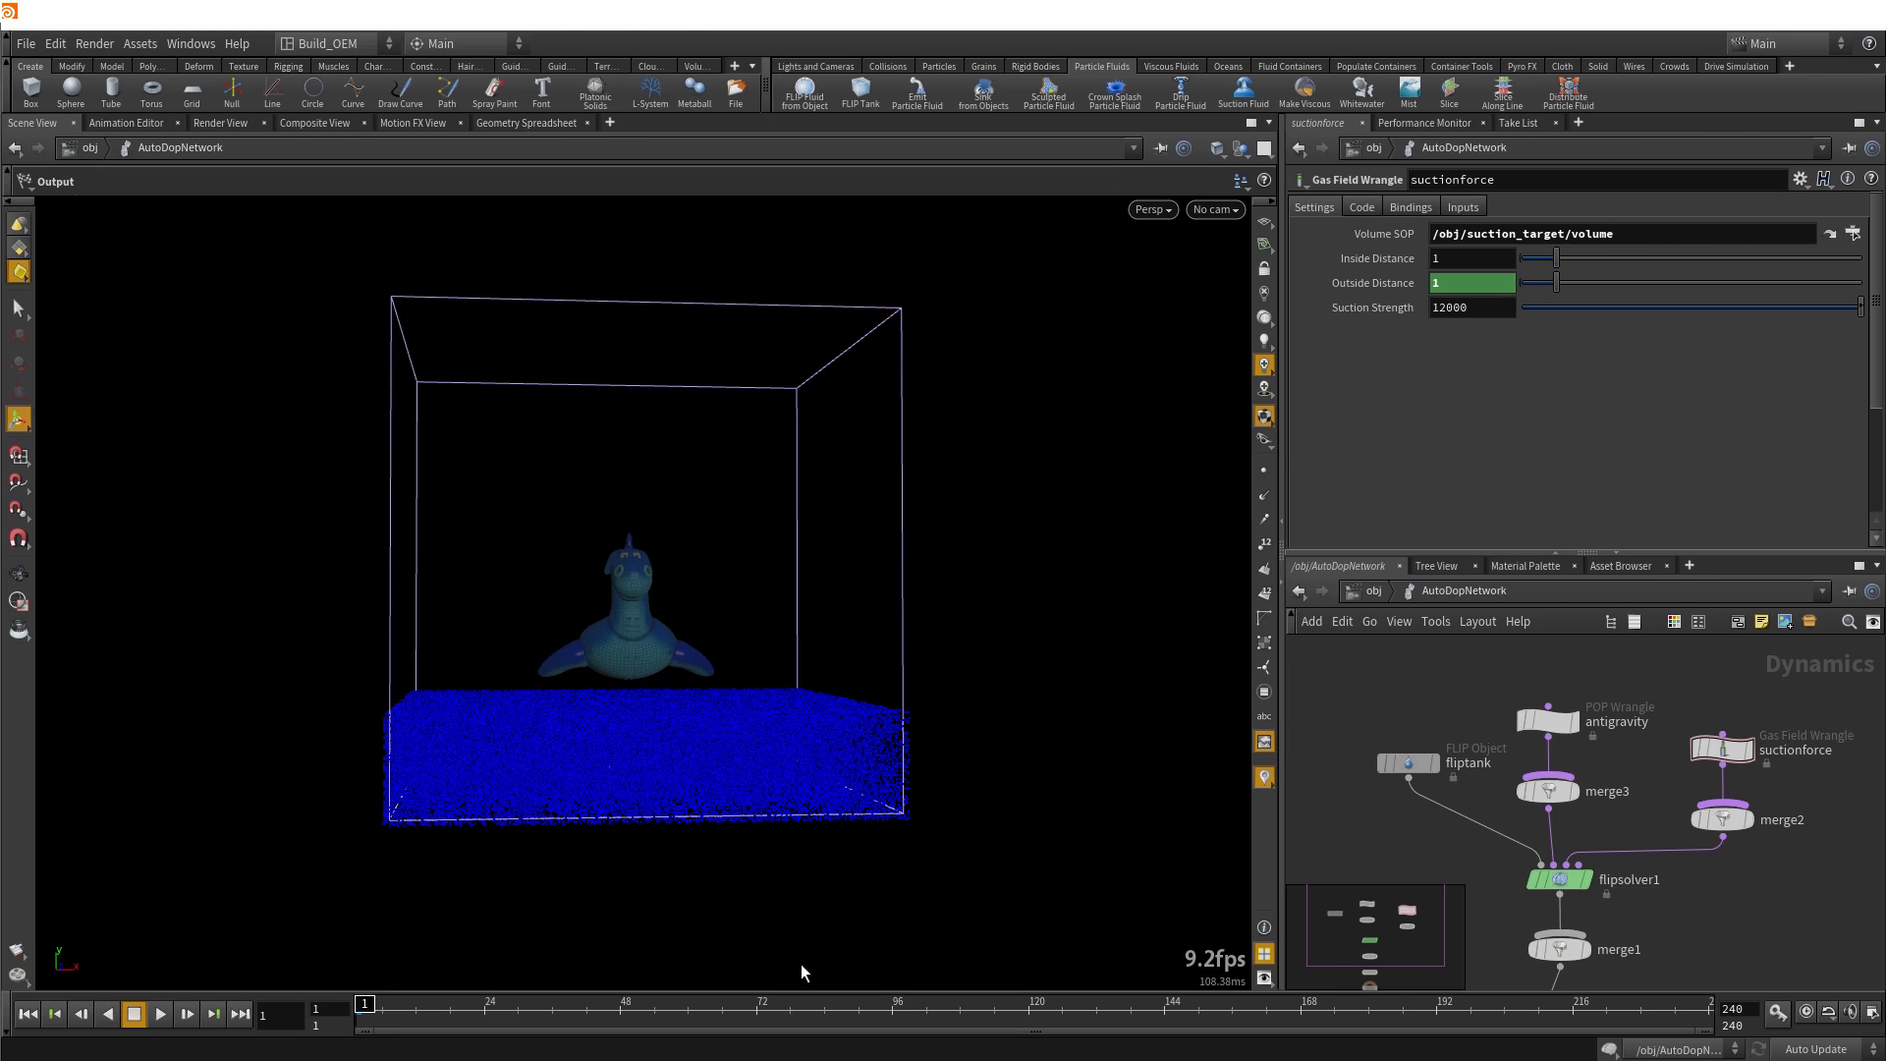
# At frame 120, set a keyframe on the Outside Distance of suctionforce with the value 0.3
pyautogui.click(1030, 1012)
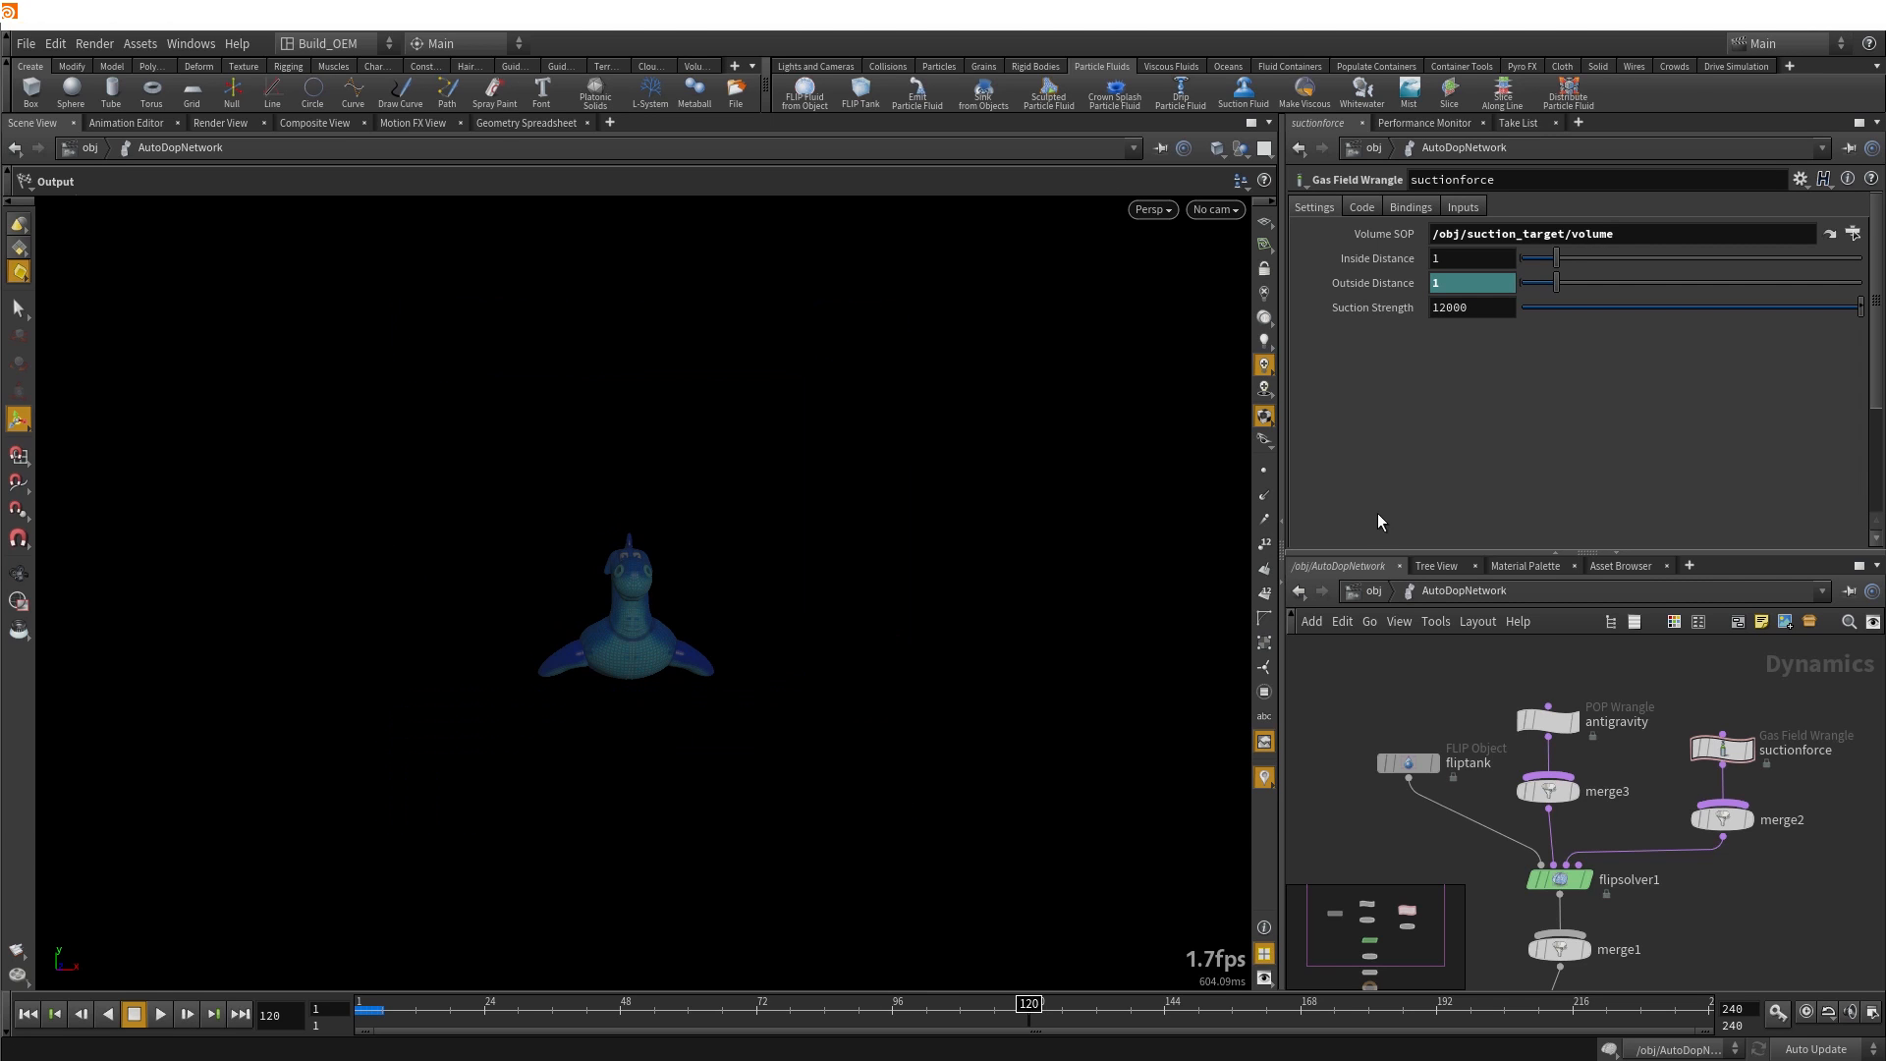
pyautogui.keyDown('alt'); pyautogui.click(1387, 285); pyautogui.keyUp('alt')
pyautogui.moveTo(1454, 280); pyautogui.dragTo(1420, 283)
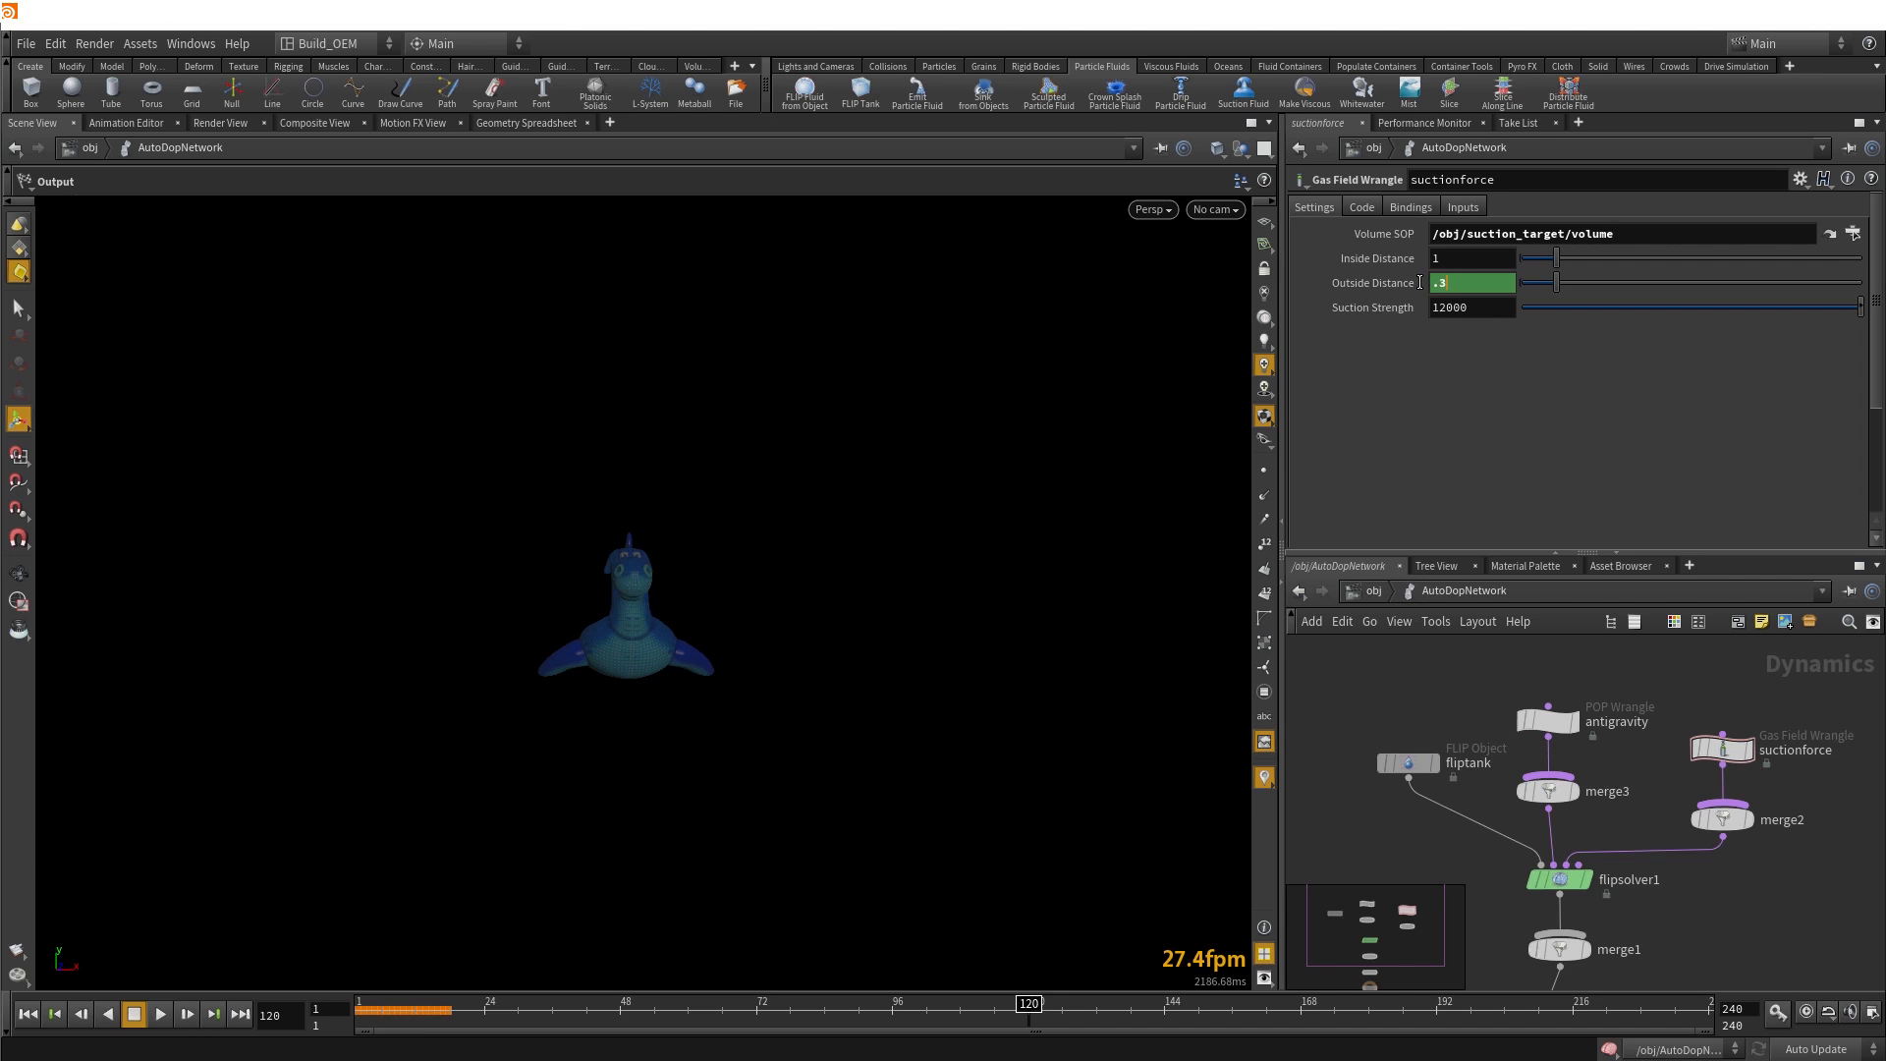
pyautogui.write('.3')
pyautogui.press('Return')
# Return to frame 1 and set a keyframe on the Suction Strength of suctionforce at 12000
pyautogui.click(1413, 763)
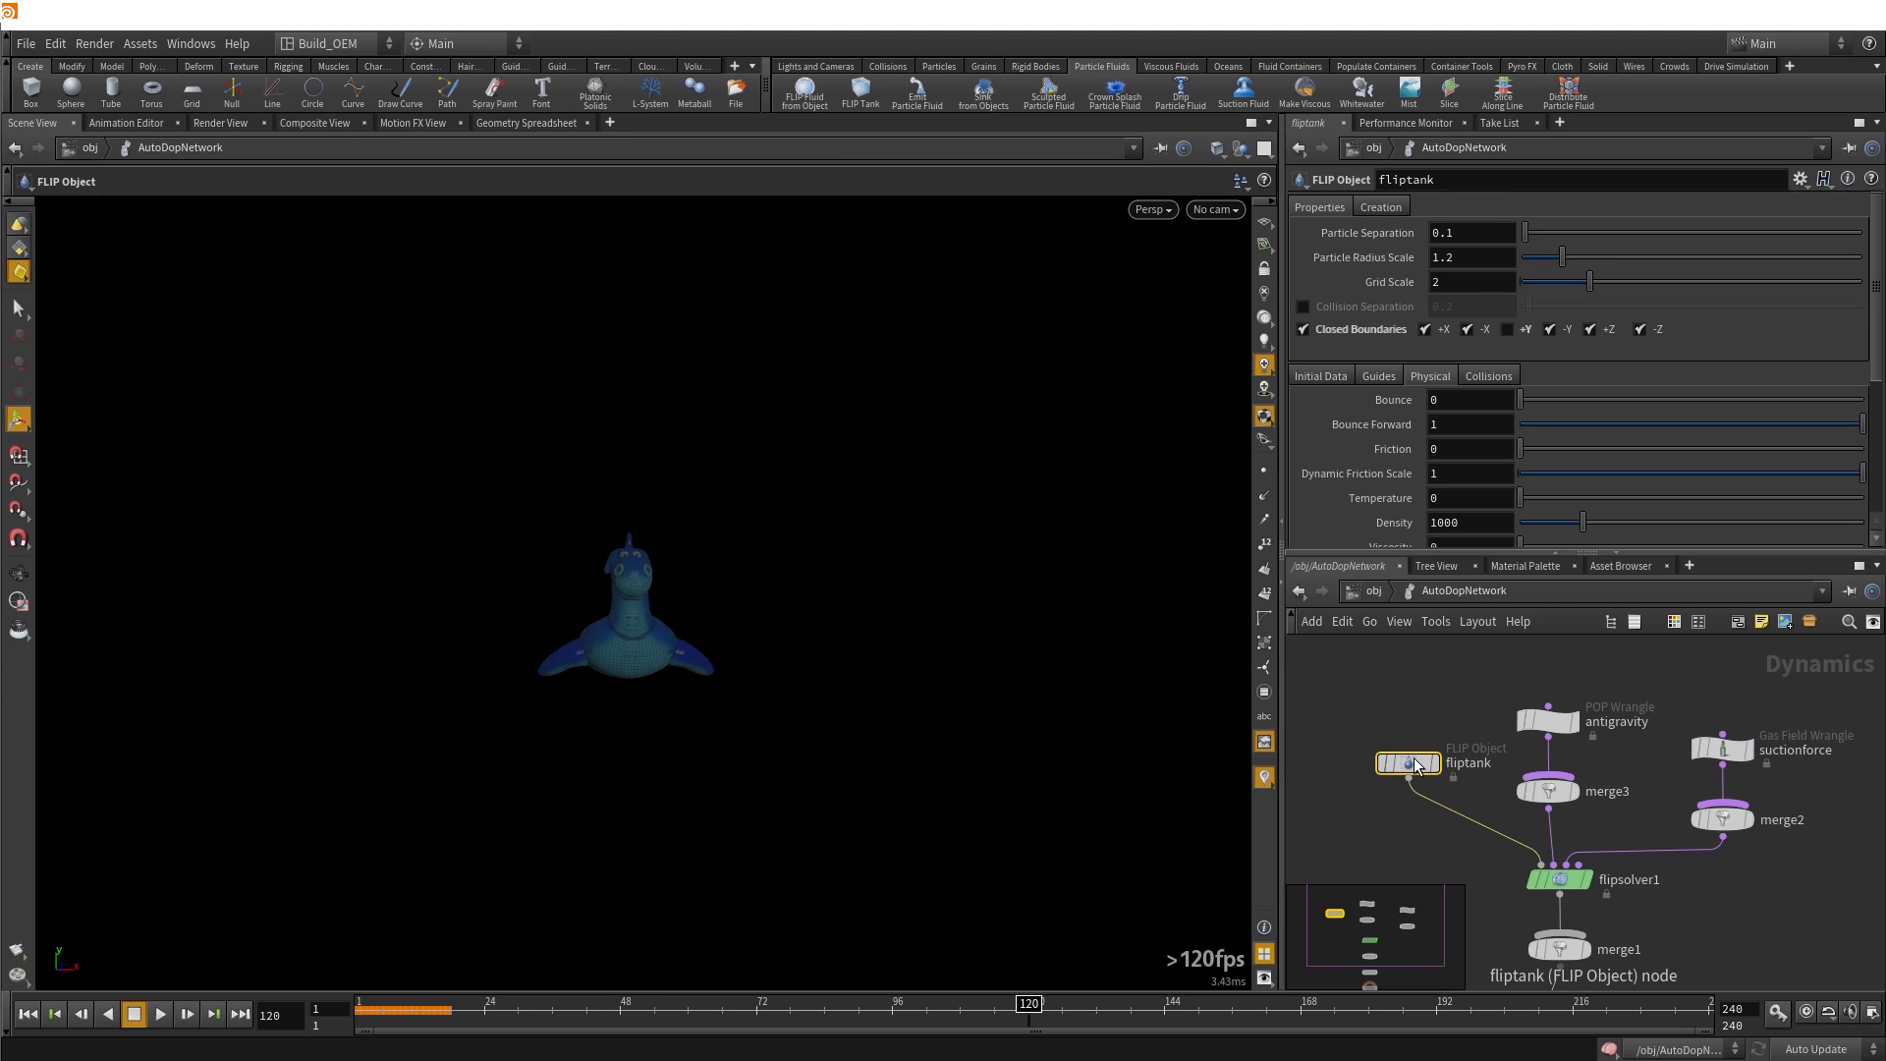
pyautogui.click(1726, 751)
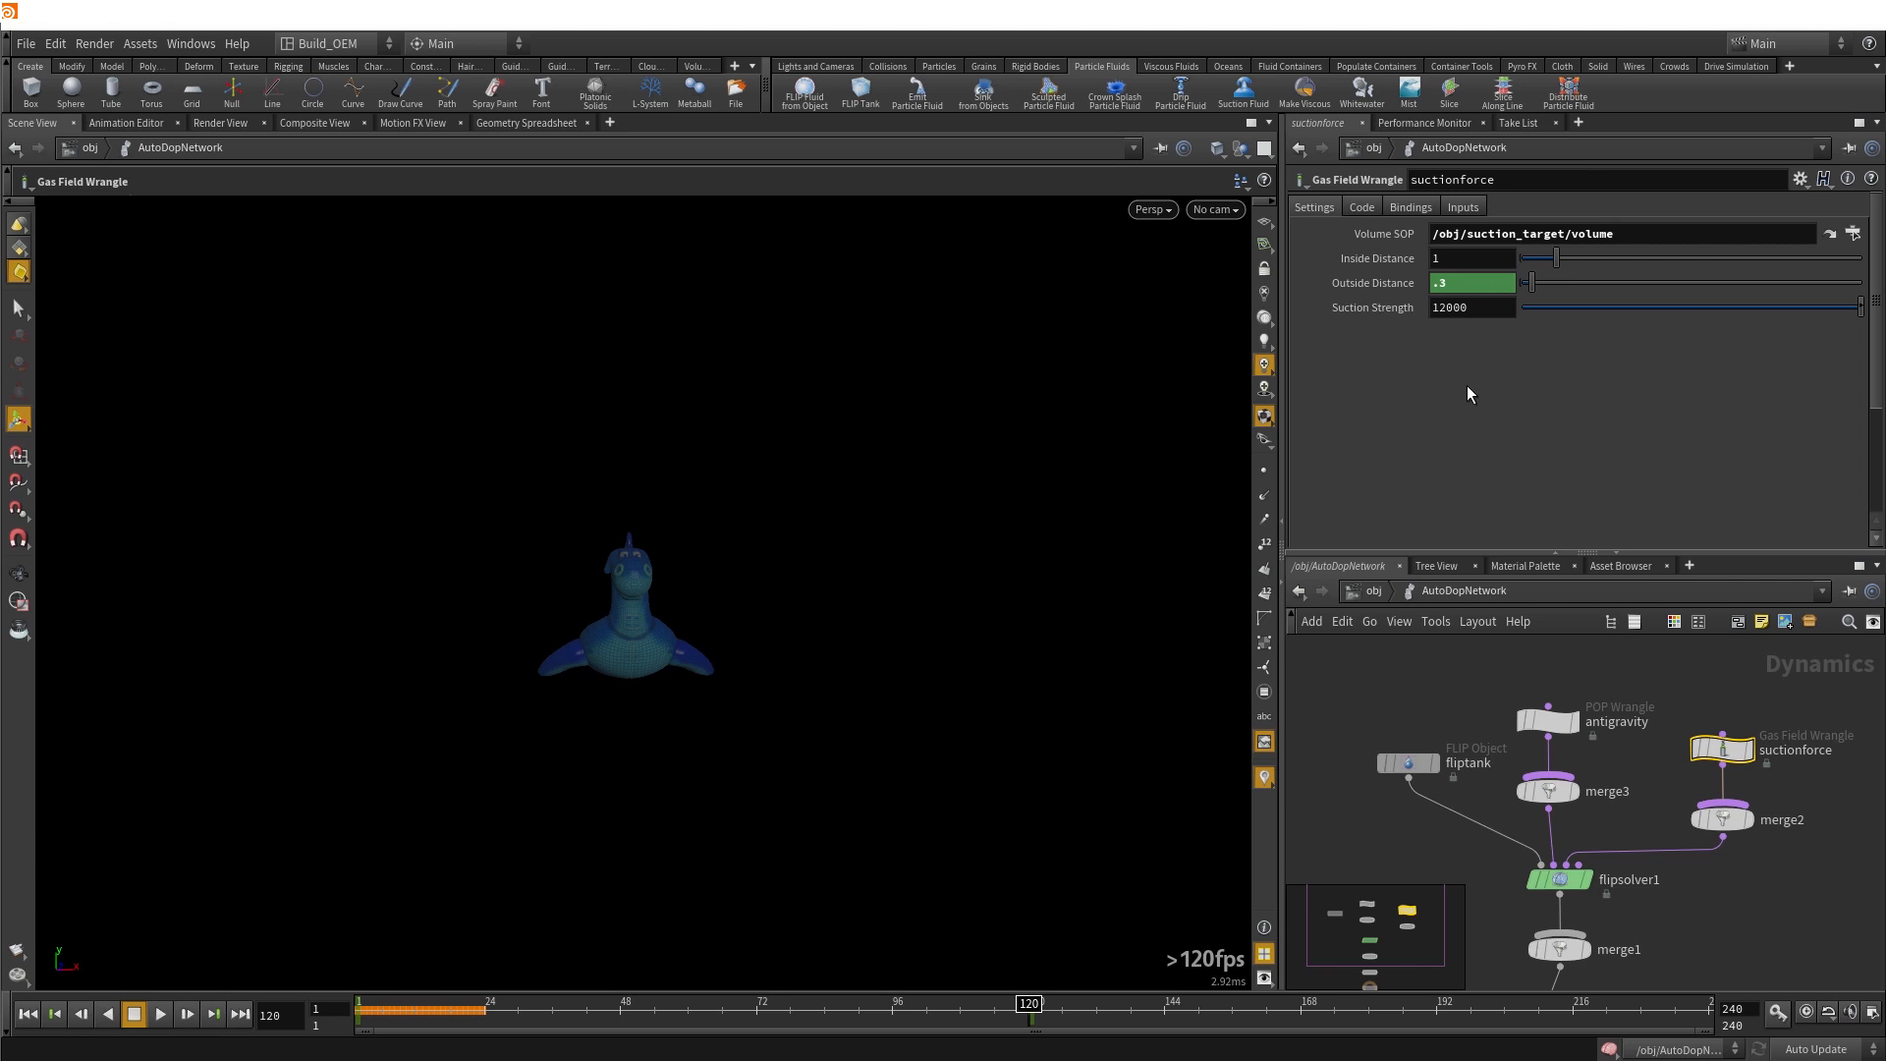
pyautogui.click(30, 1019)
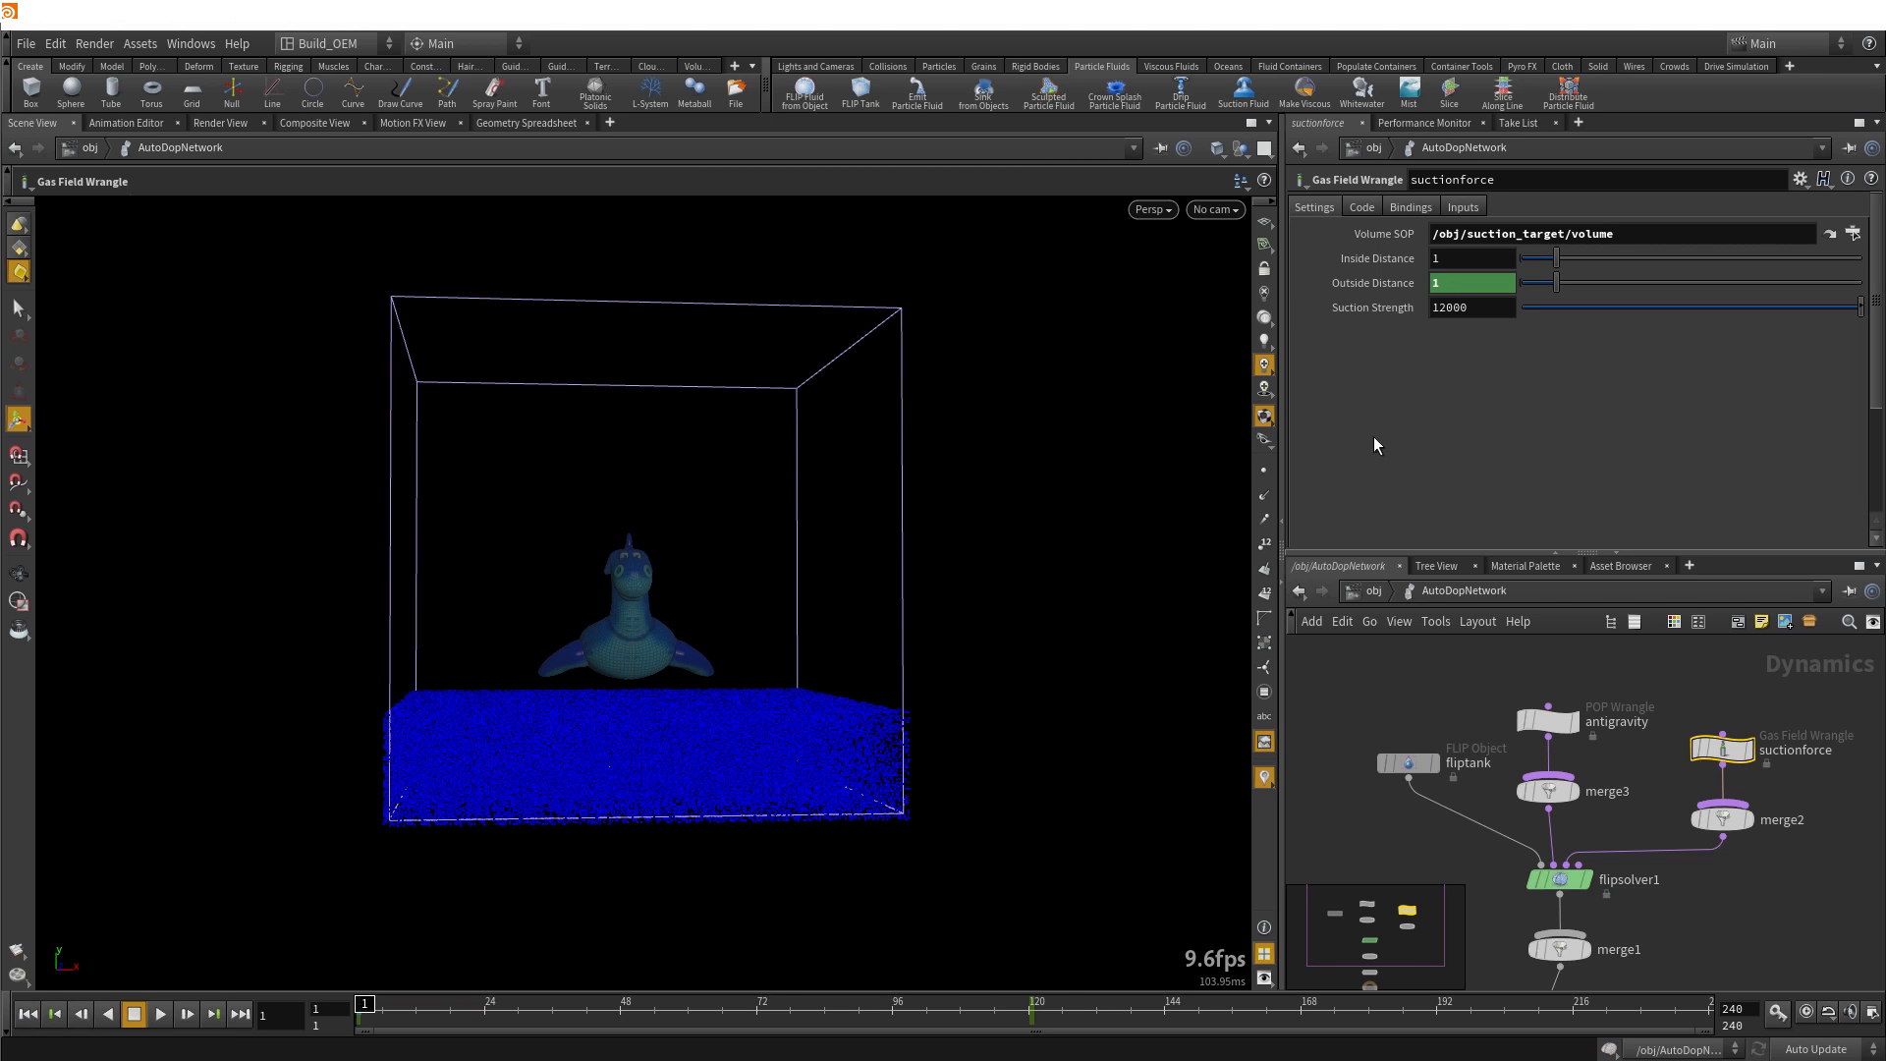
pyautogui.keyDown('alt'); pyautogui.click(1376, 307); pyautogui.keyUp('alt')
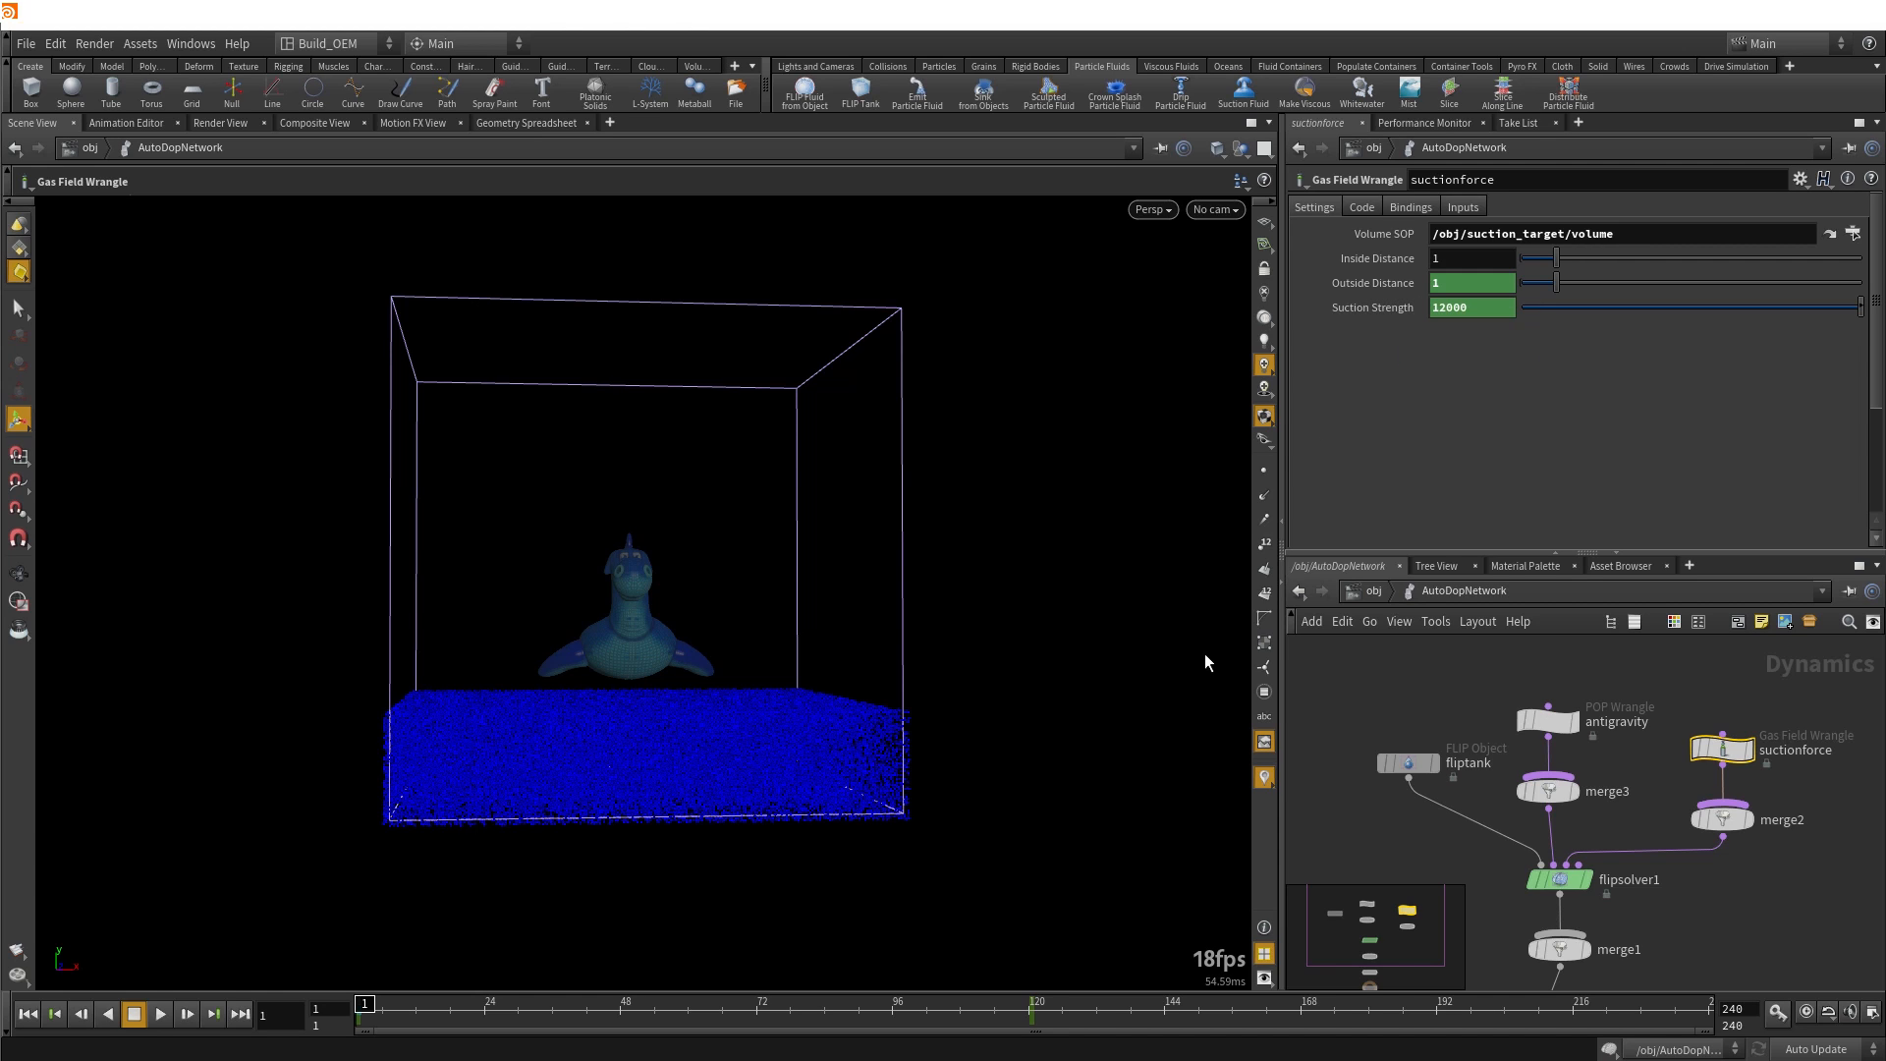
# At frame 120, set a keyframe on the Suction Strength of suctionforce with the value 48000
pyautogui.click(1034, 1012)
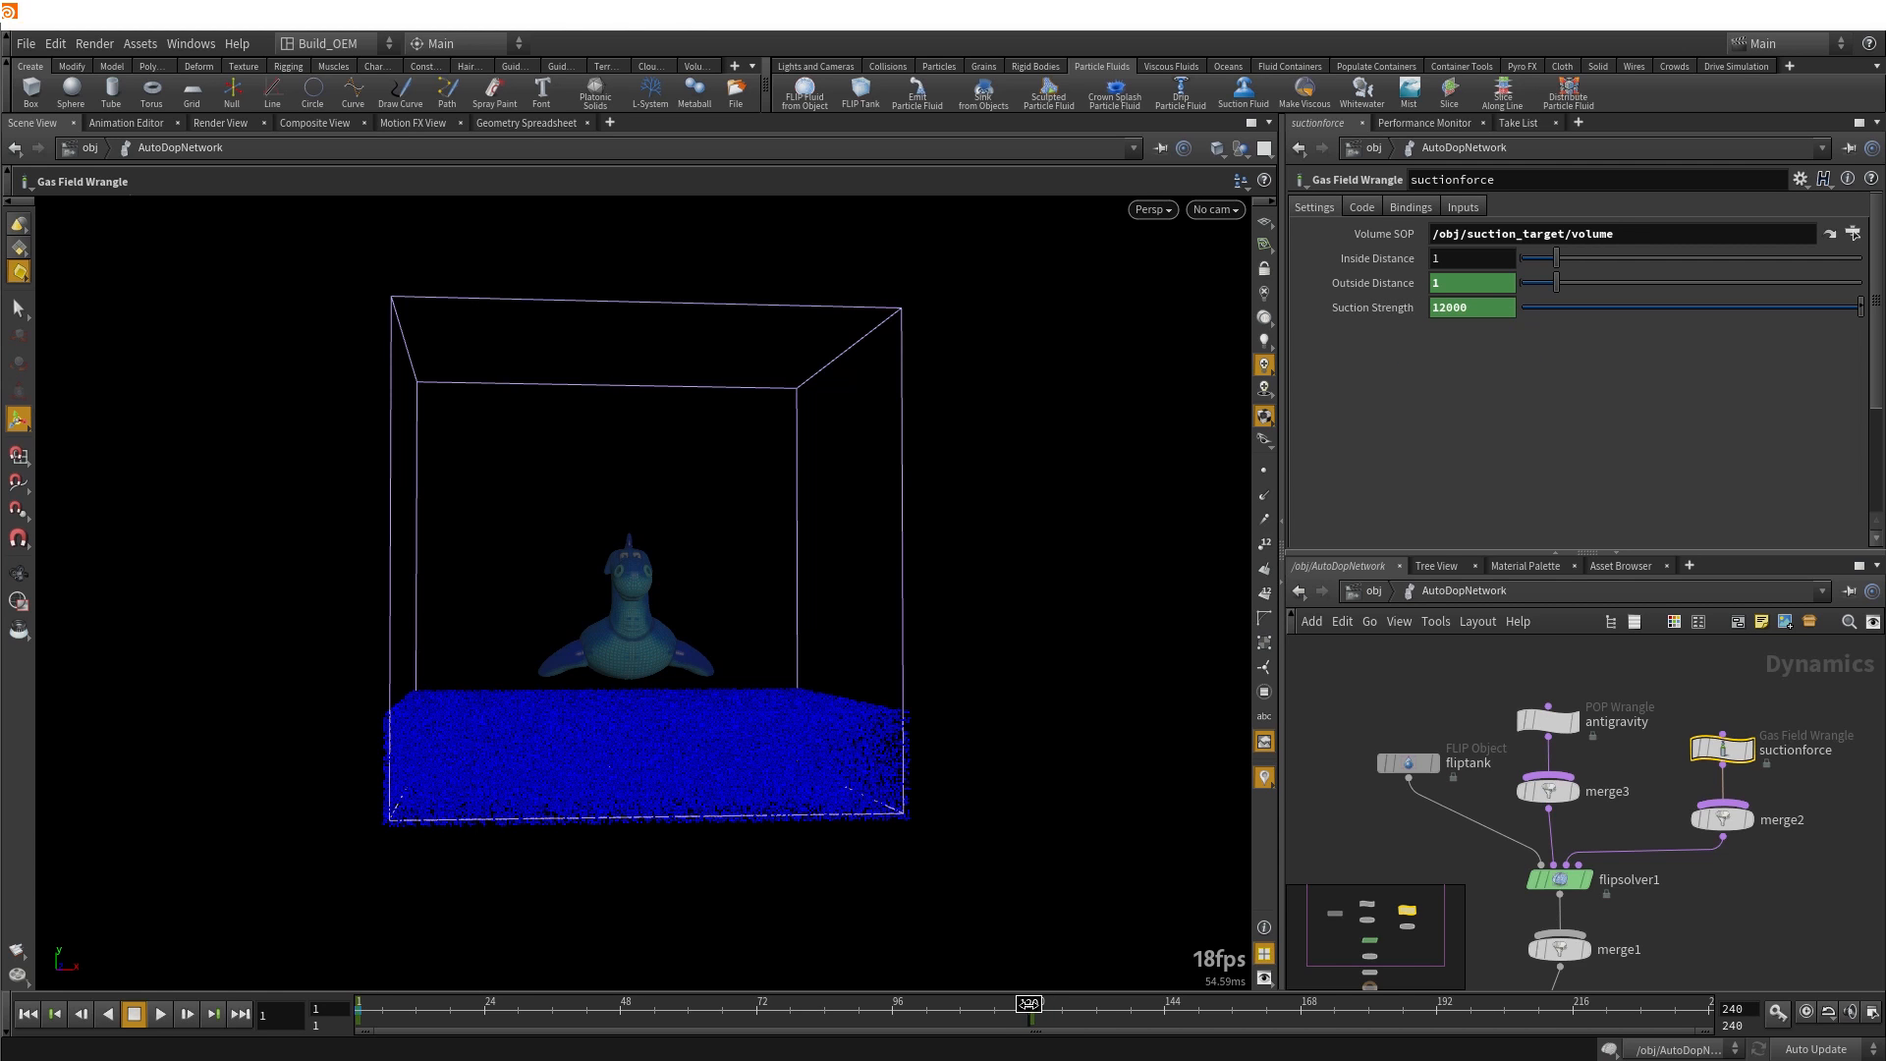
pyautogui.keyDown('alt'); pyautogui.click(1464, 308); pyautogui.keyUp('alt')
pyautogui.moveTo(1476, 311); pyautogui.dragTo(1420, 321)
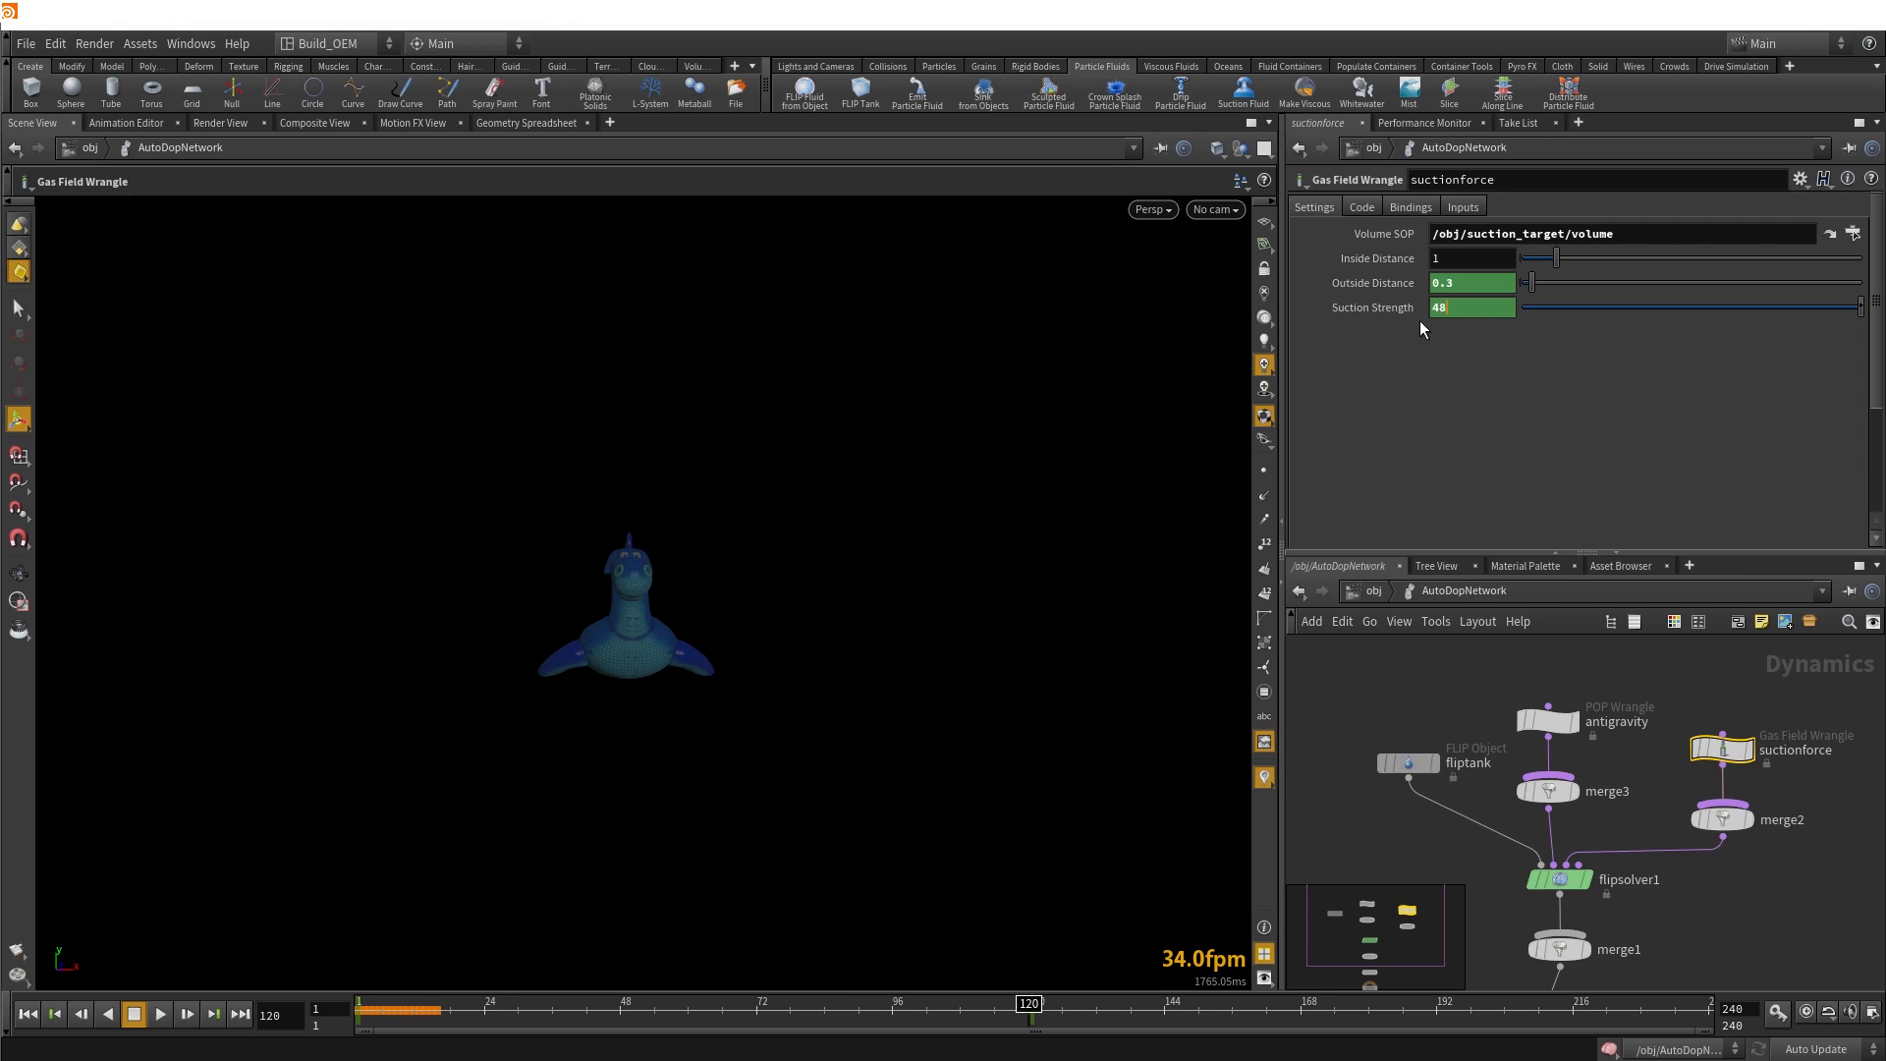
pyautogui.press('Return')
# Return to frame 1 and play the simulation with the animated suction force up to frame 121
pyautogui.click(27, 1014)
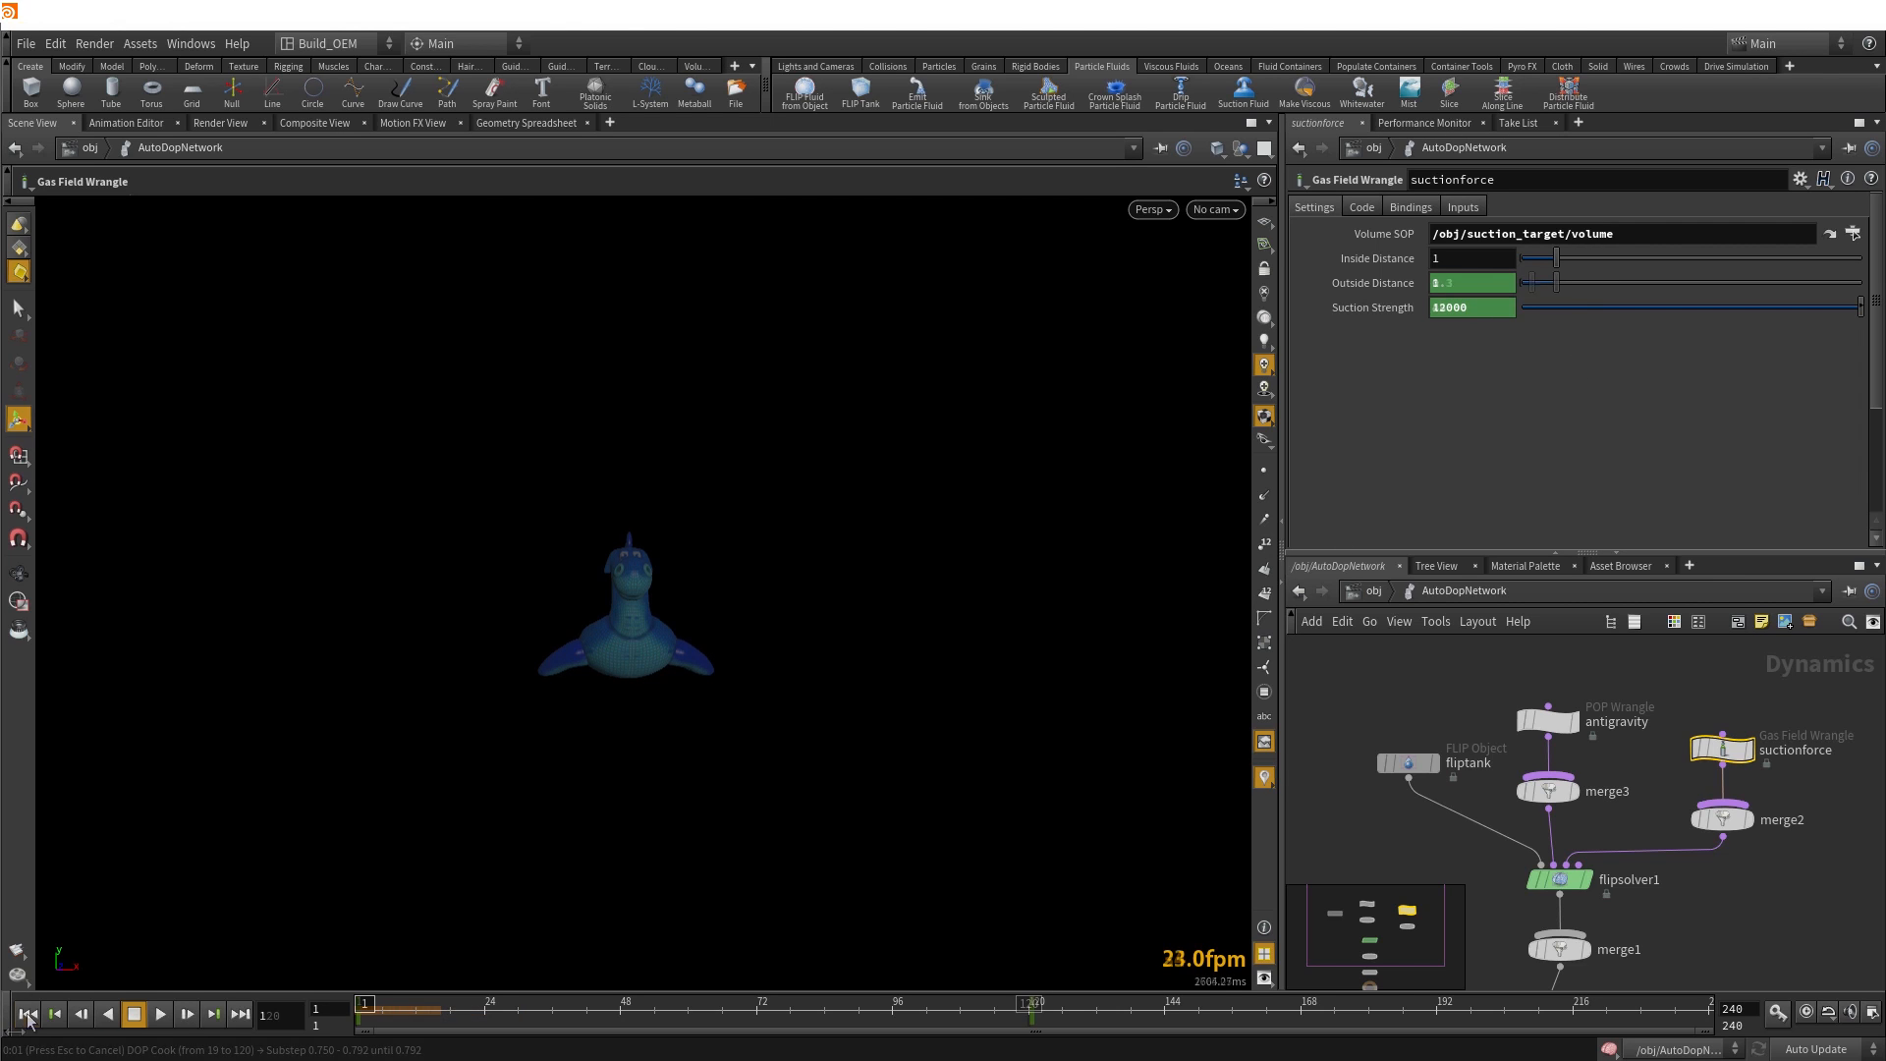
pyautogui.click(160, 1013)
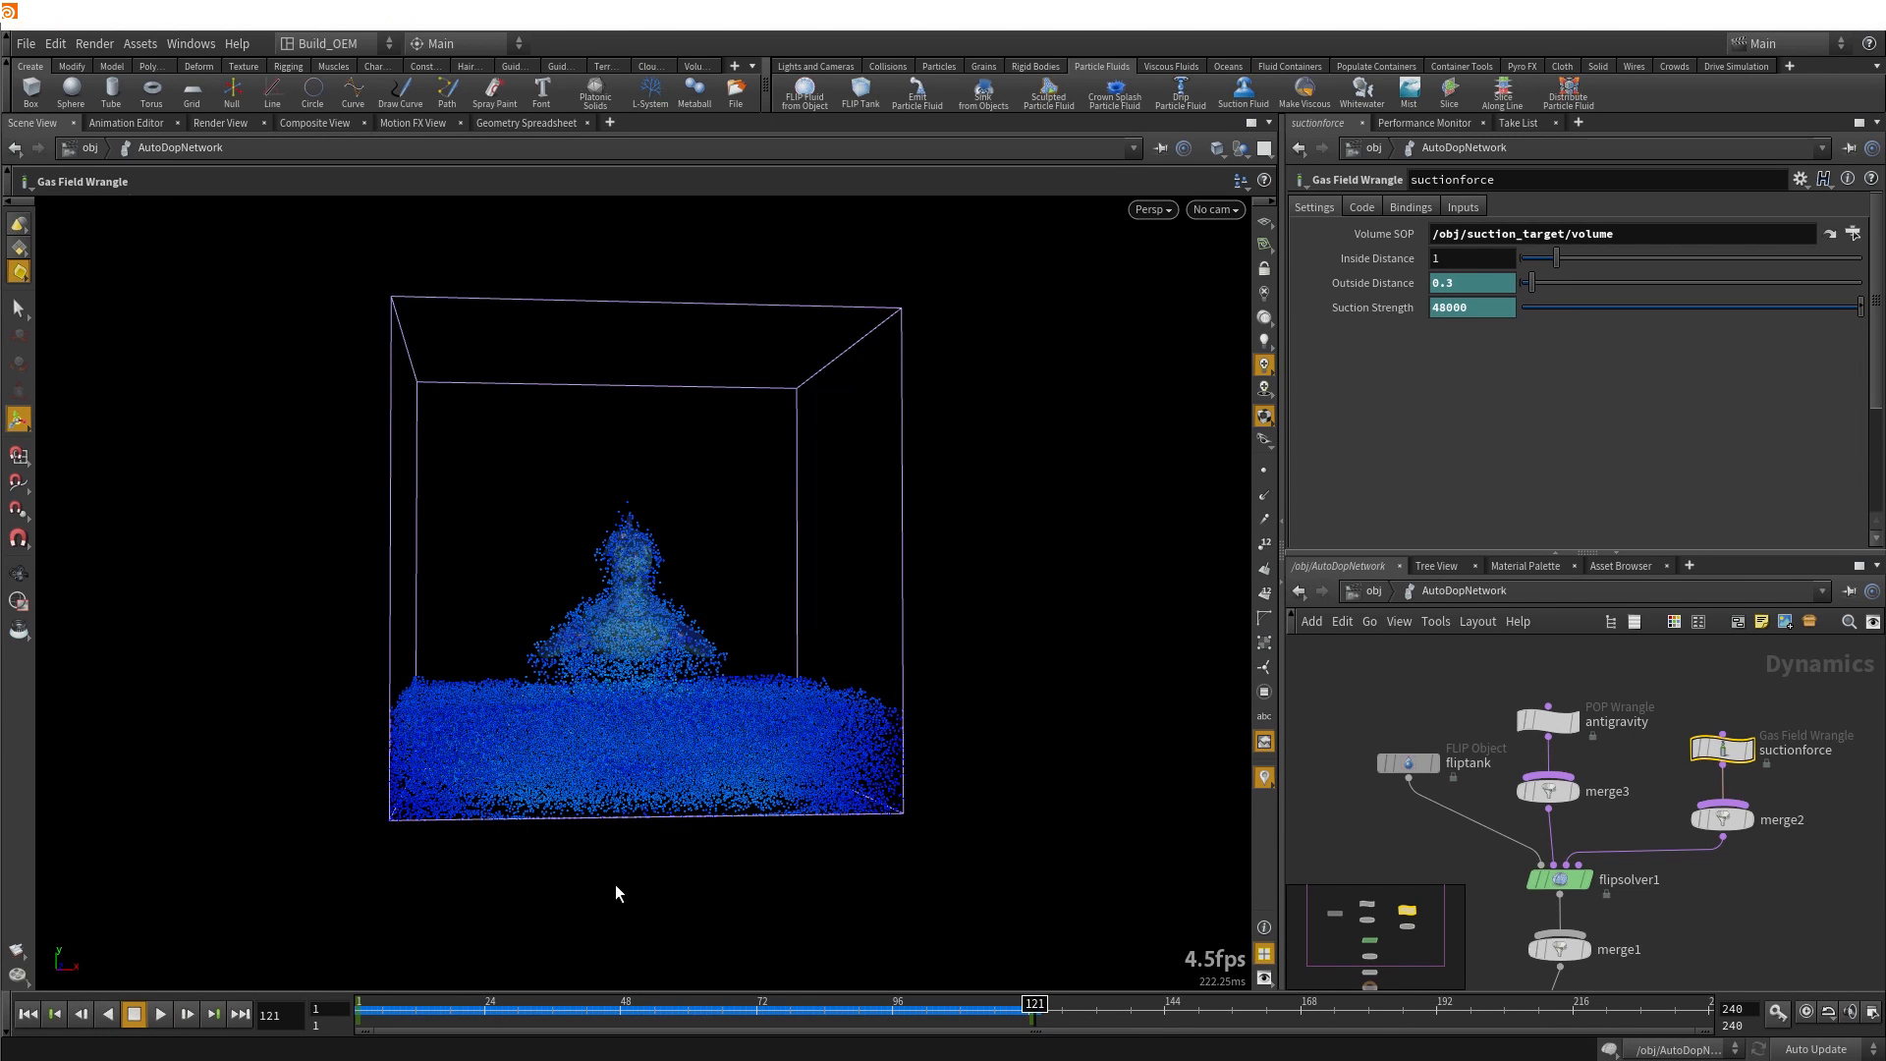
pyautogui.press('Escape')
# Scrub through the simulated frames up to frame 120 and examine from different angles how the particles gather around the target
pyautogui.moveTo(610, 884); pyautogui.dragTo(564, 868)
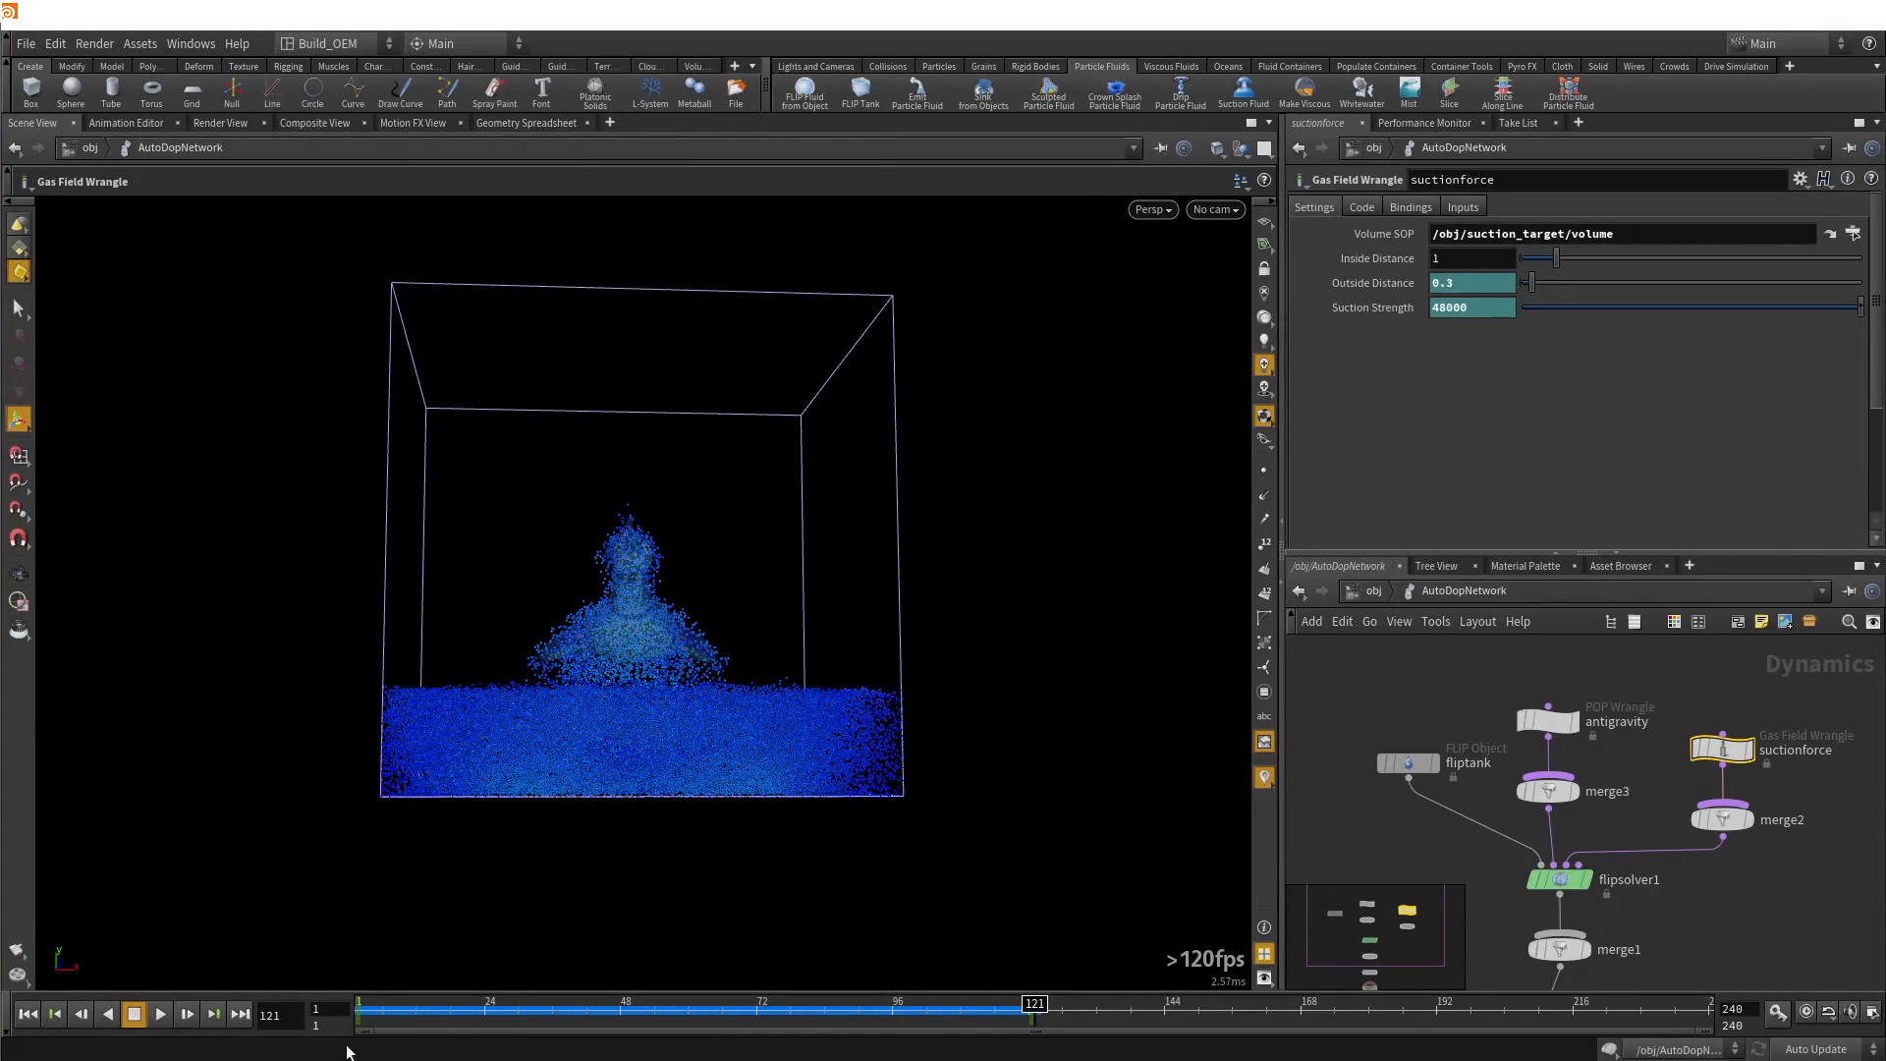
pyautogui.moveTo(362, 1008); pyautogui.dragTo(587, 1006)
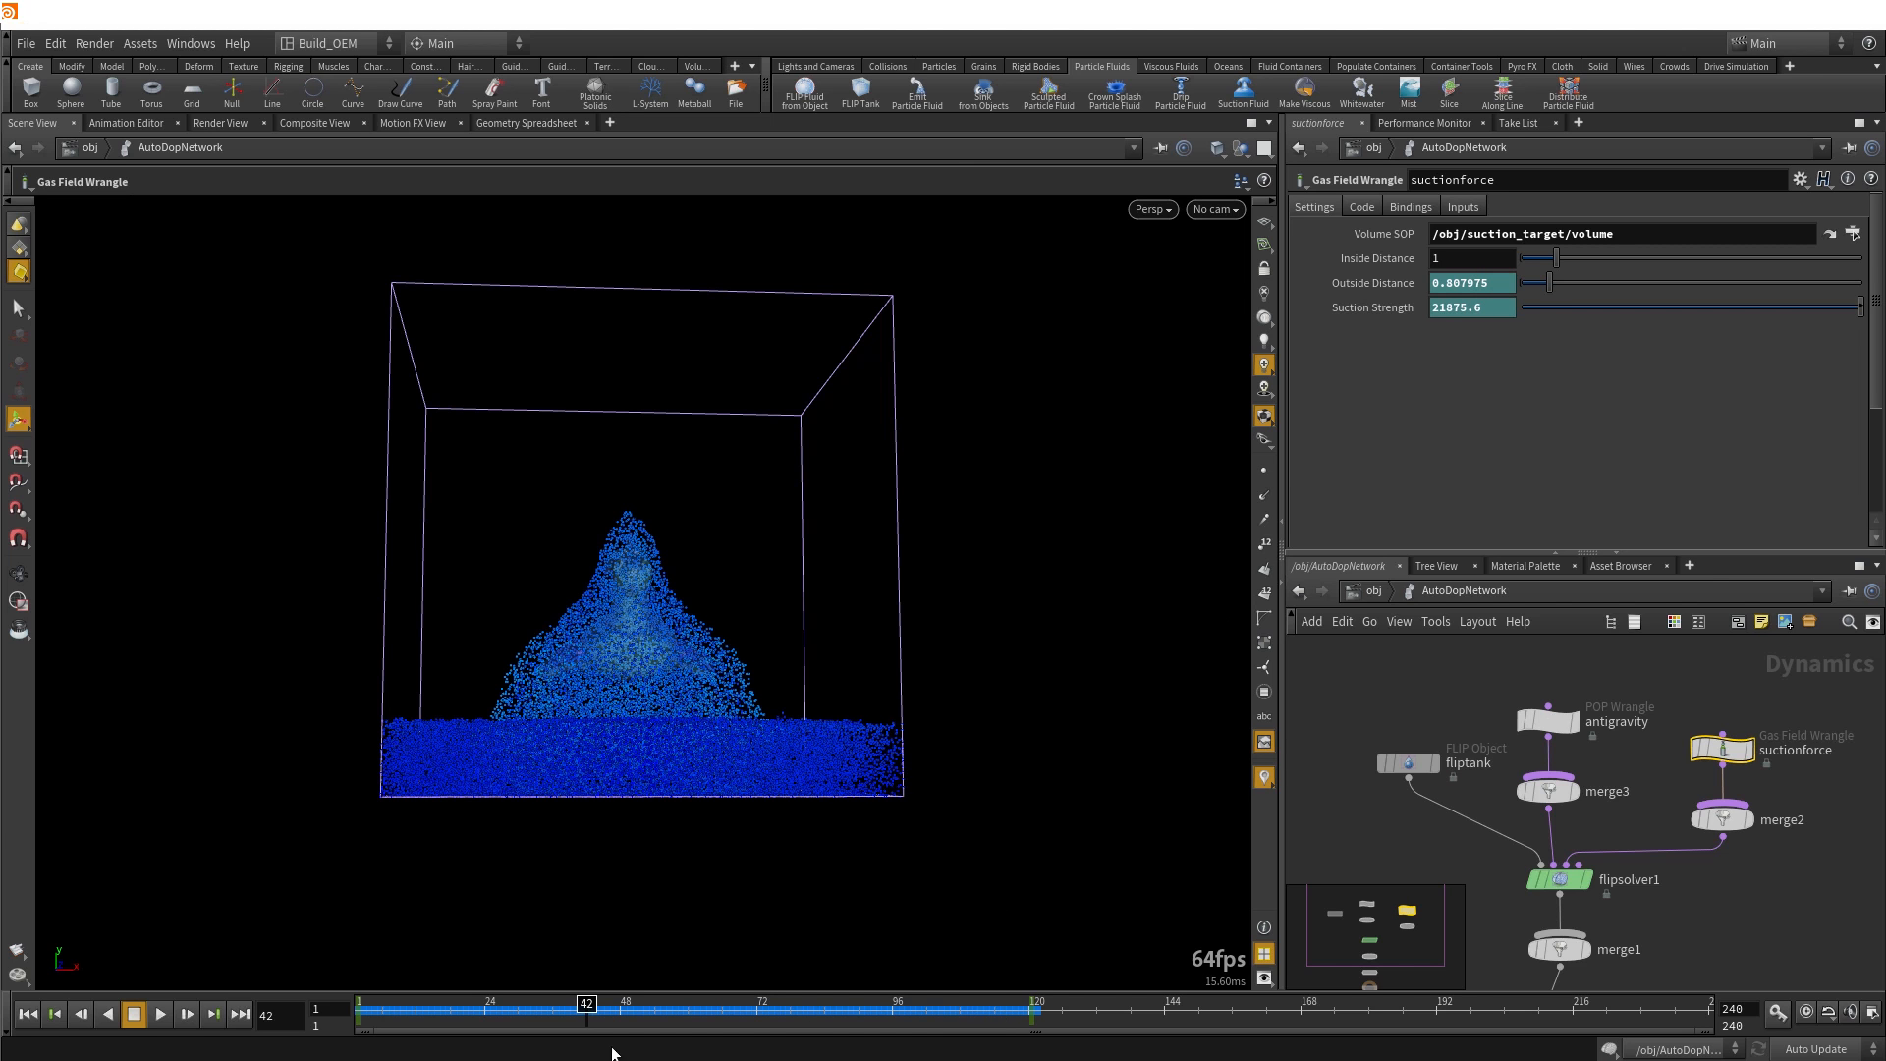
pyautogui.moveTo(595, 1002); pyautogui.dragTo(893, 1006)
pyautogui.moveTo(787, 783); pyautogui.dragTo(661, 573)
pyautogui.moveTo(588, 663); pyautogui.dragTo(688, 756)
pyautogui.click(1029, 1006)
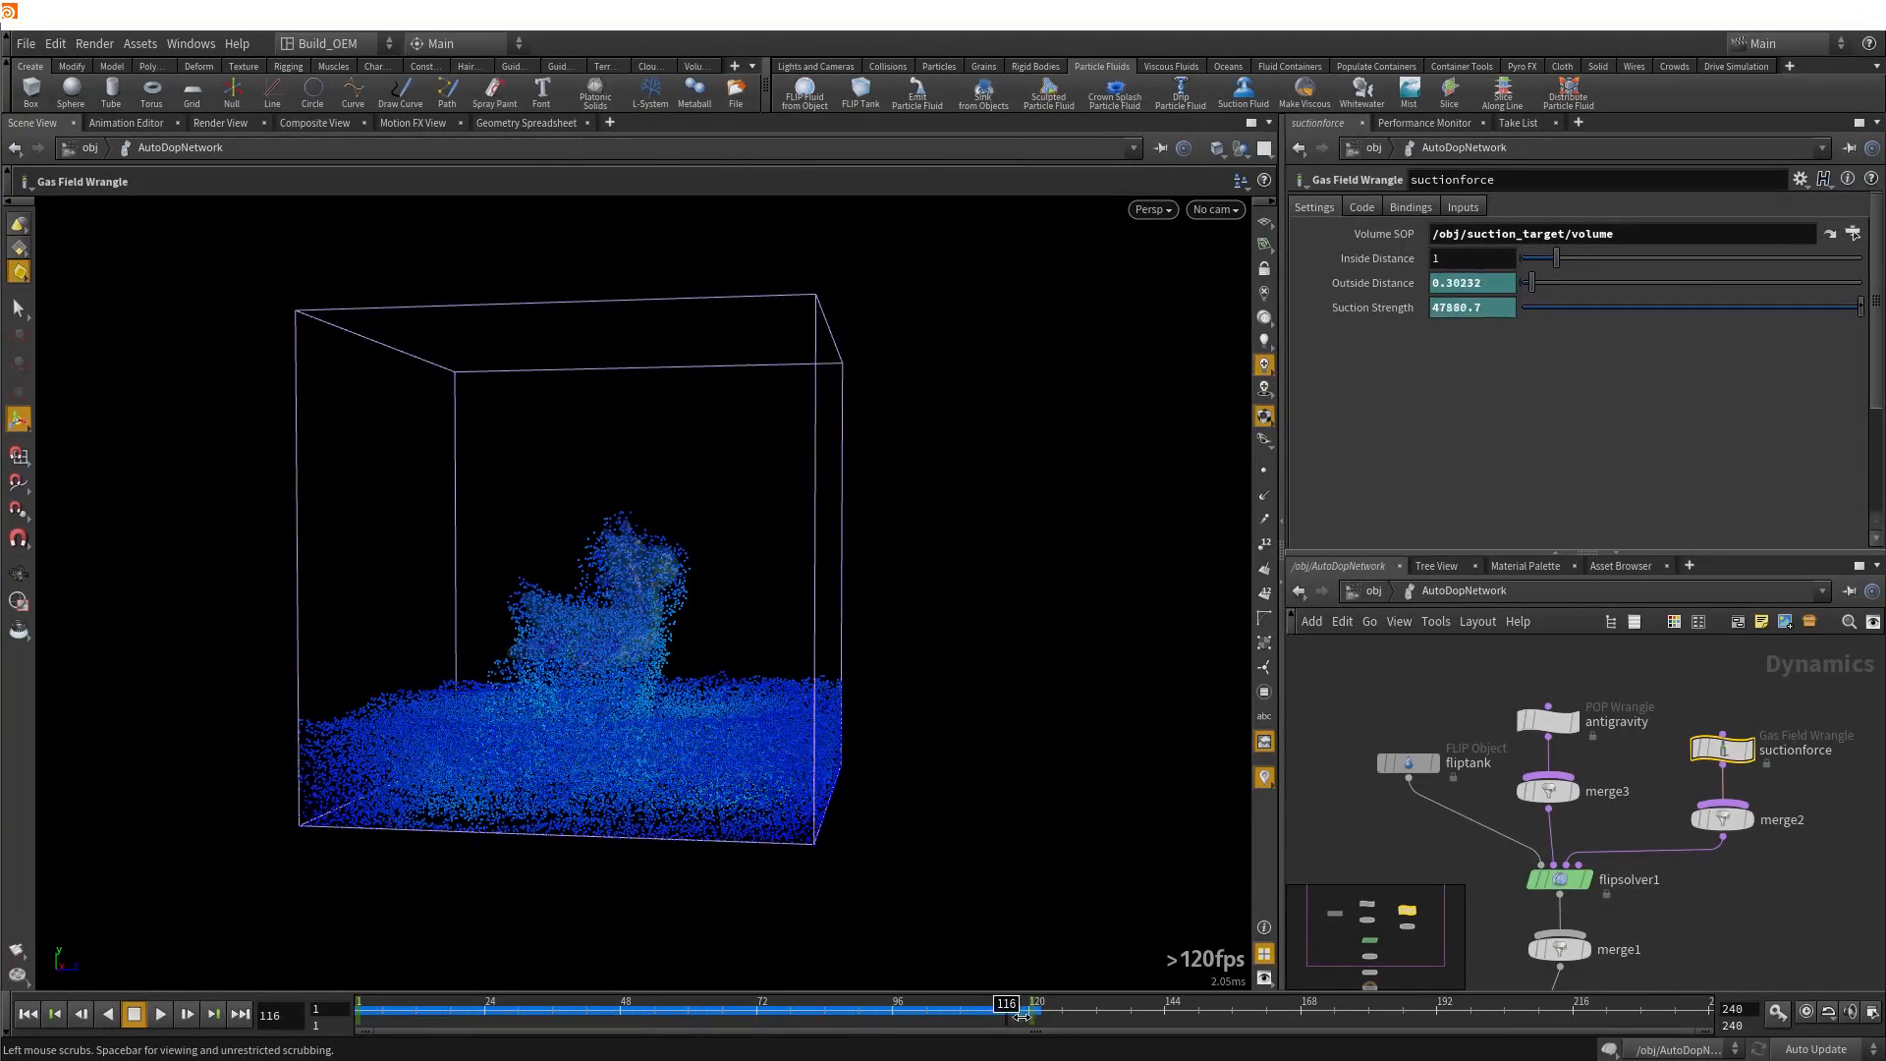
pyautogui.moveTo(914, 905); pyautogui.dragTo(896, 740)
# Turn on the Surface guide geometry of fliptank at frame 120 and inspect the fluid surface around the target from above and the side
pyautogui.click(1420, 764)
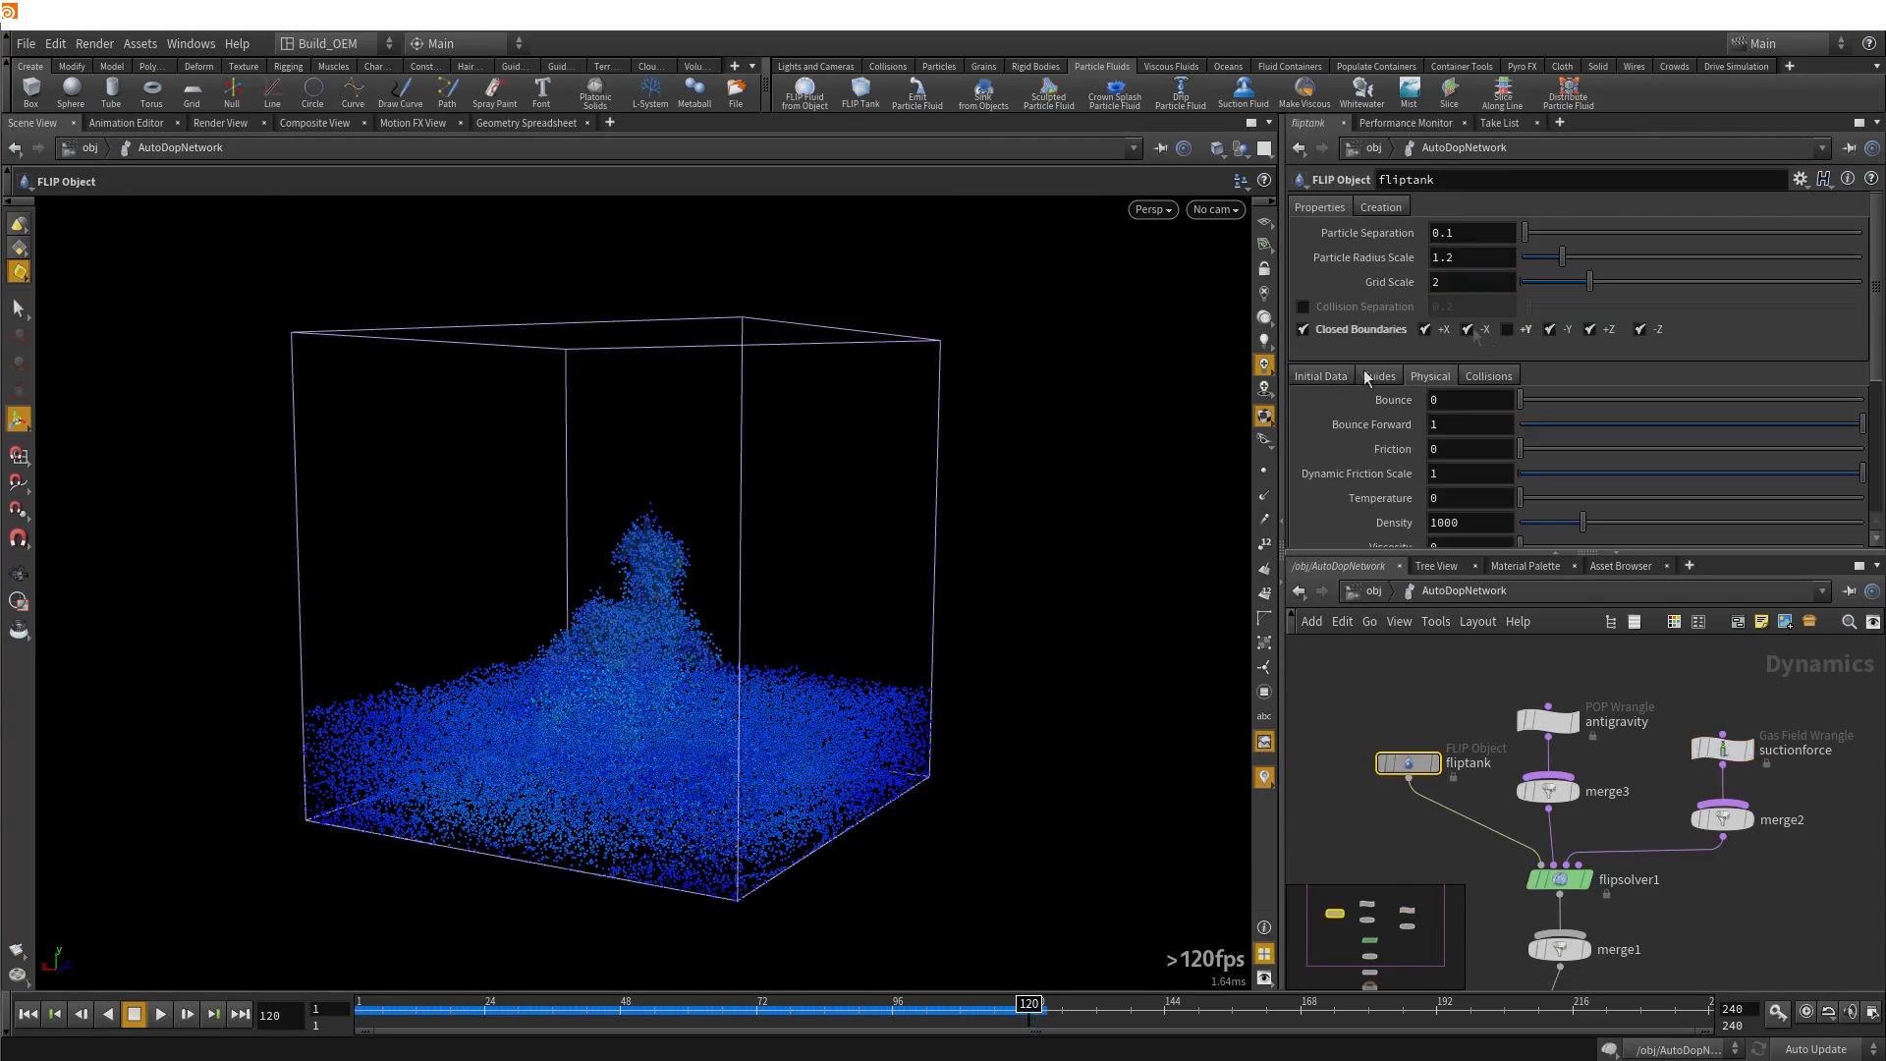
pyautogui.click(1305, 451)
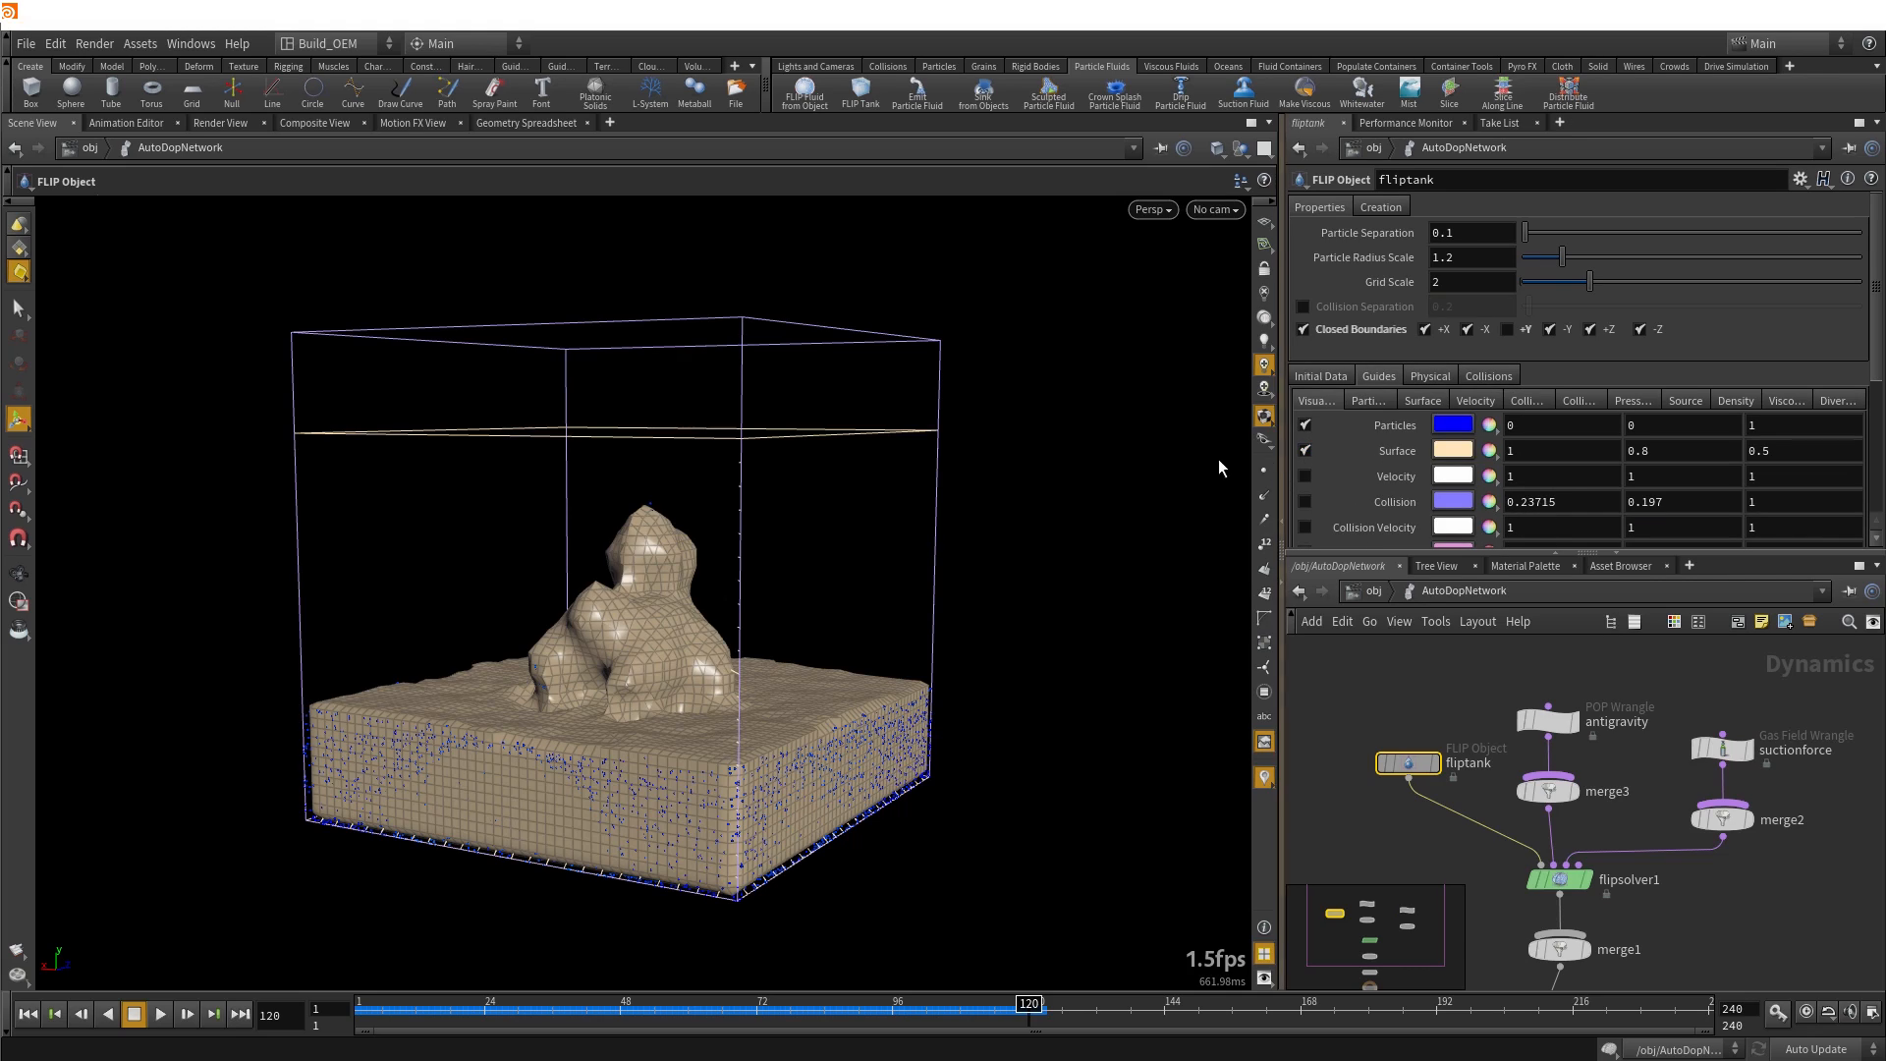
pyautogui.moveTo(854, 594); pyautogui.dragTo(585, 629)
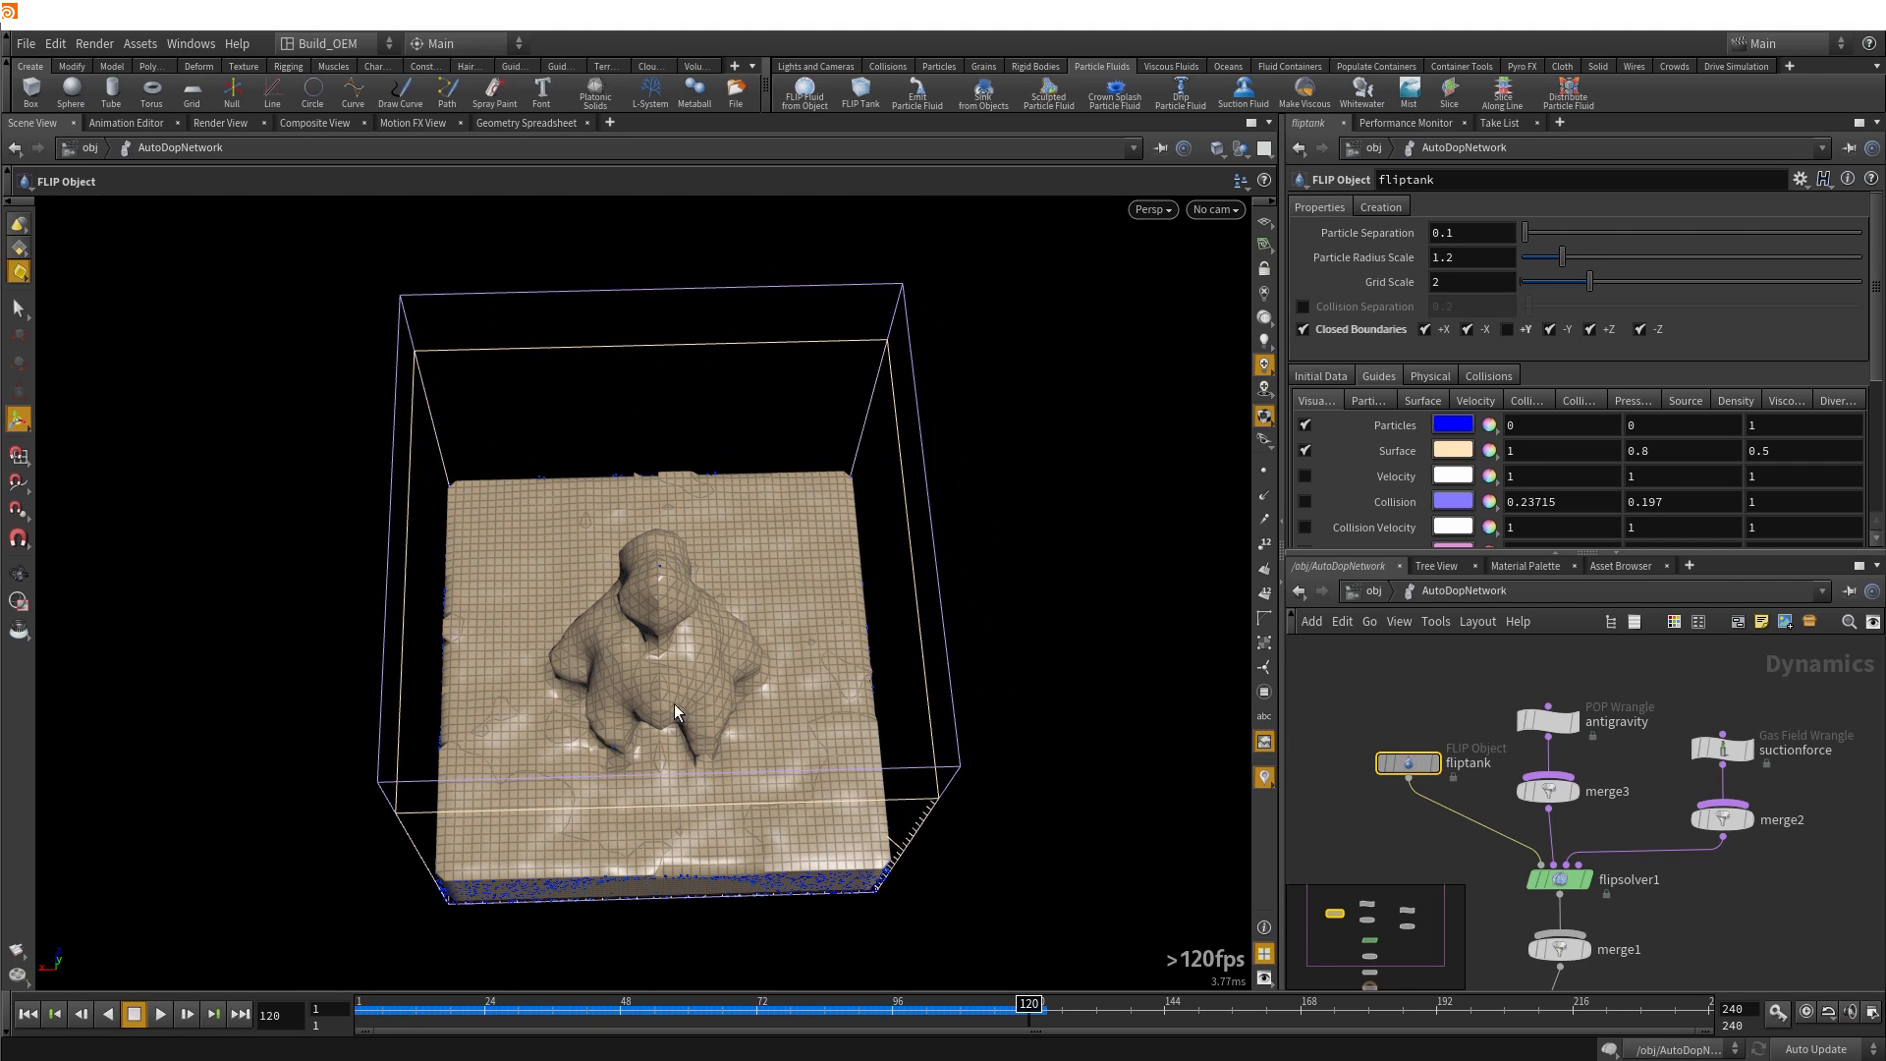
pyautogui.moveTo(638, 704); pyautogui.dragTo(610, 483)
# Turn off the Surface guide geometry of fliptank and inspect the raw particles around the target from the side and the front
pyautogui.click(1303, 449)
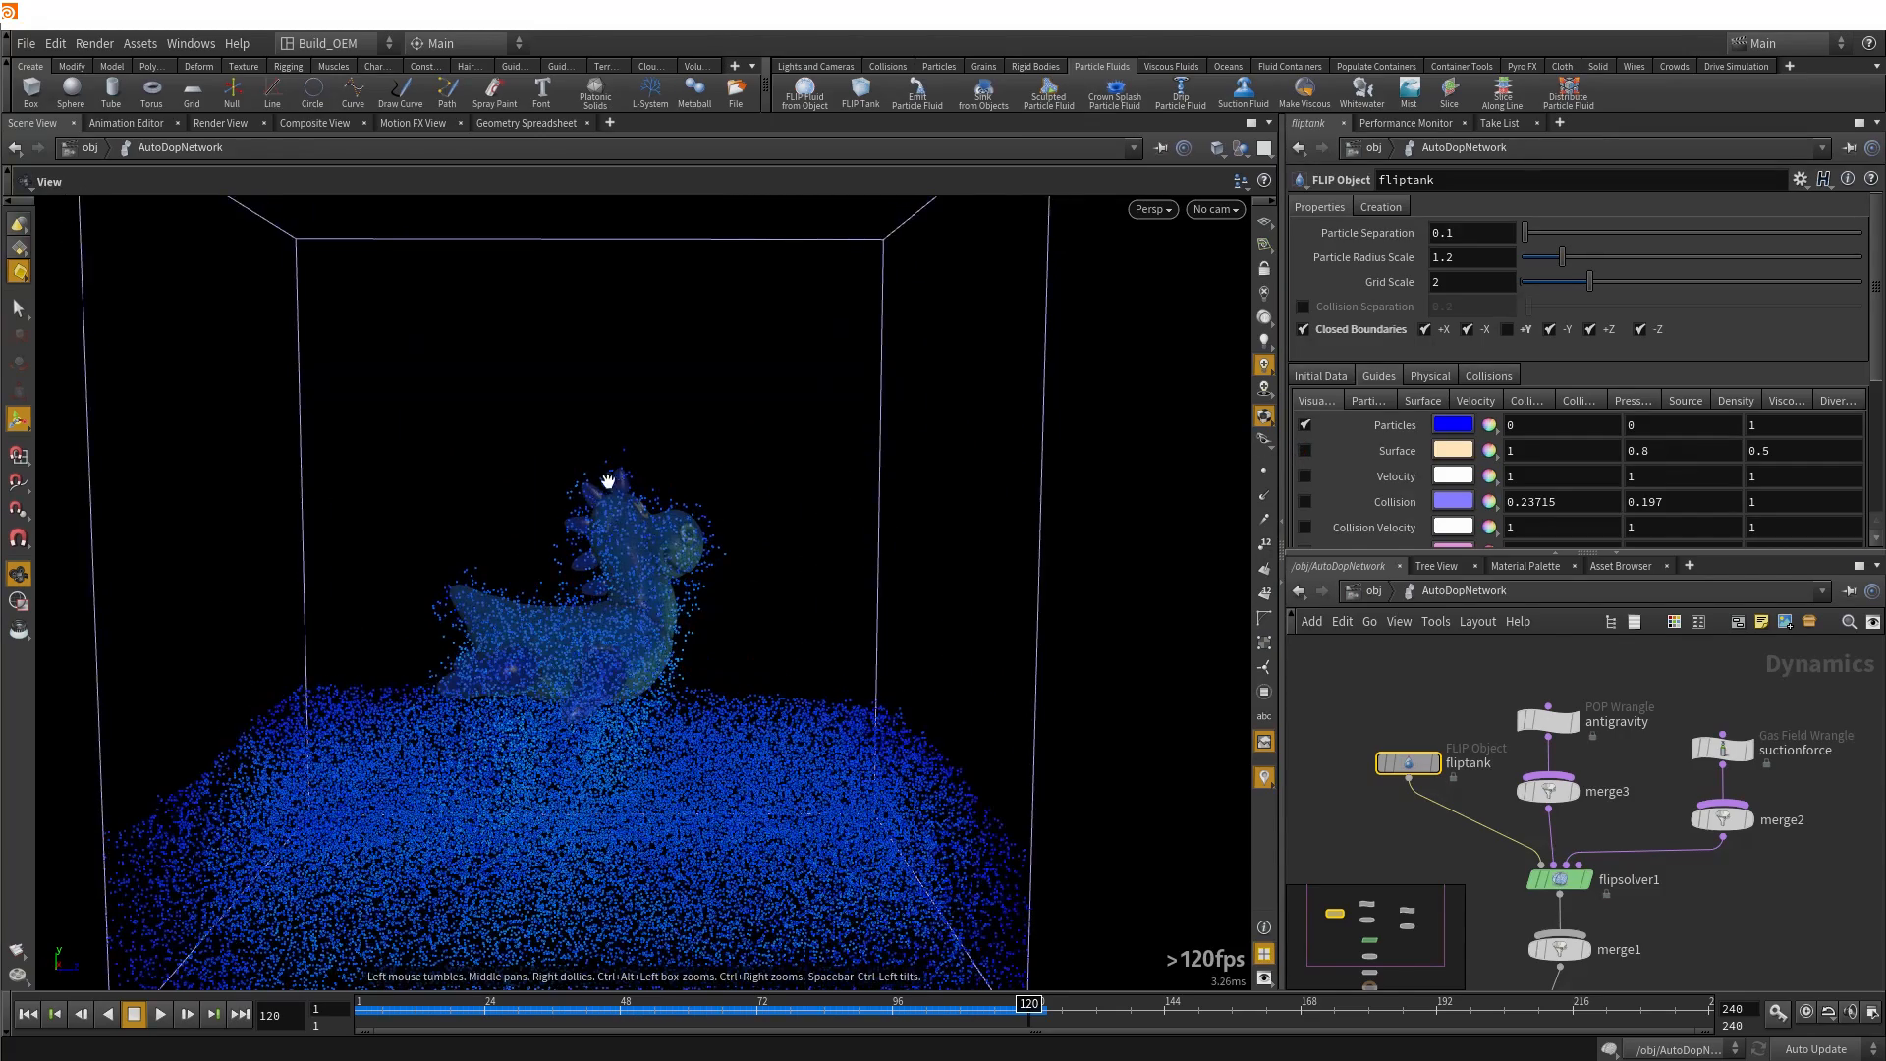
pyautogui.moveTo(536, 657); pyautogui.dragTo(535, 647)
pyautogui.moveTo(536, 648); pyautogui.dragTo(535, 643, button='right')
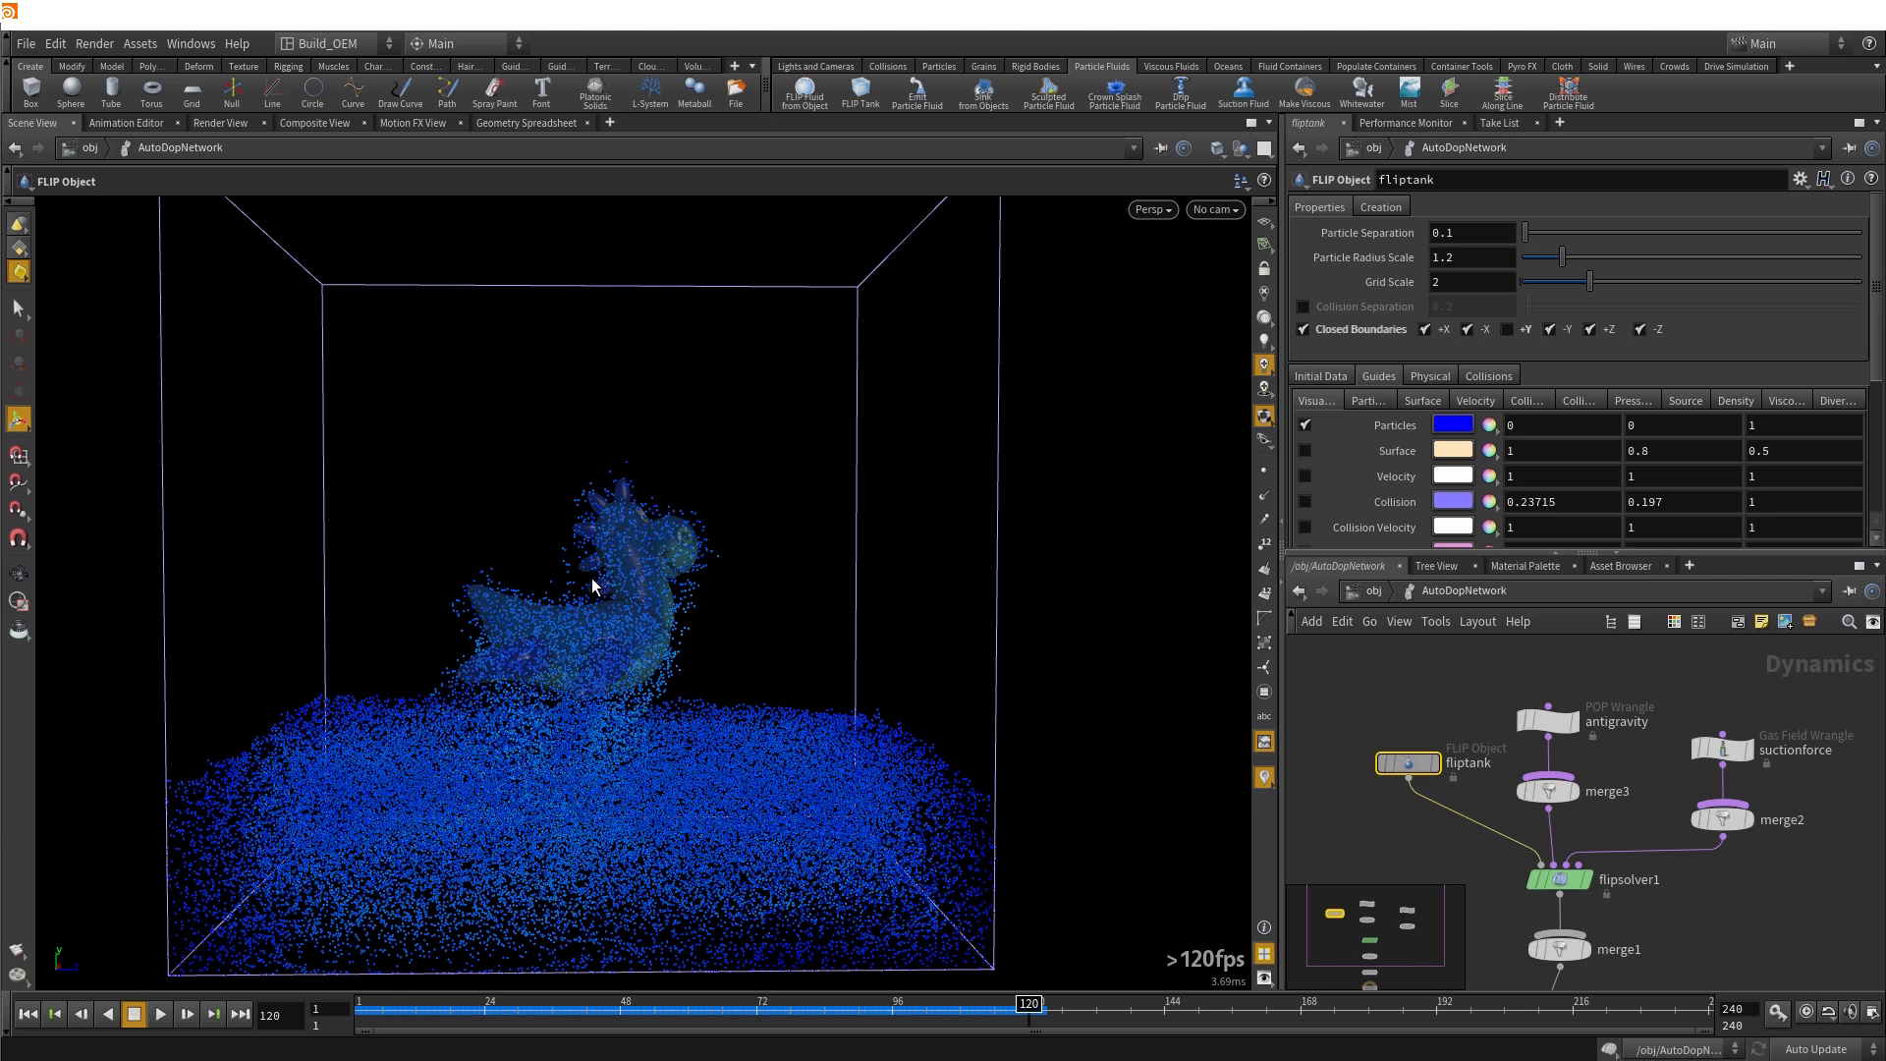
pyautogui.keyDown('alt'); pyautogui.scroll(-4, 627, 522); pyautogui.keyUp('alt')
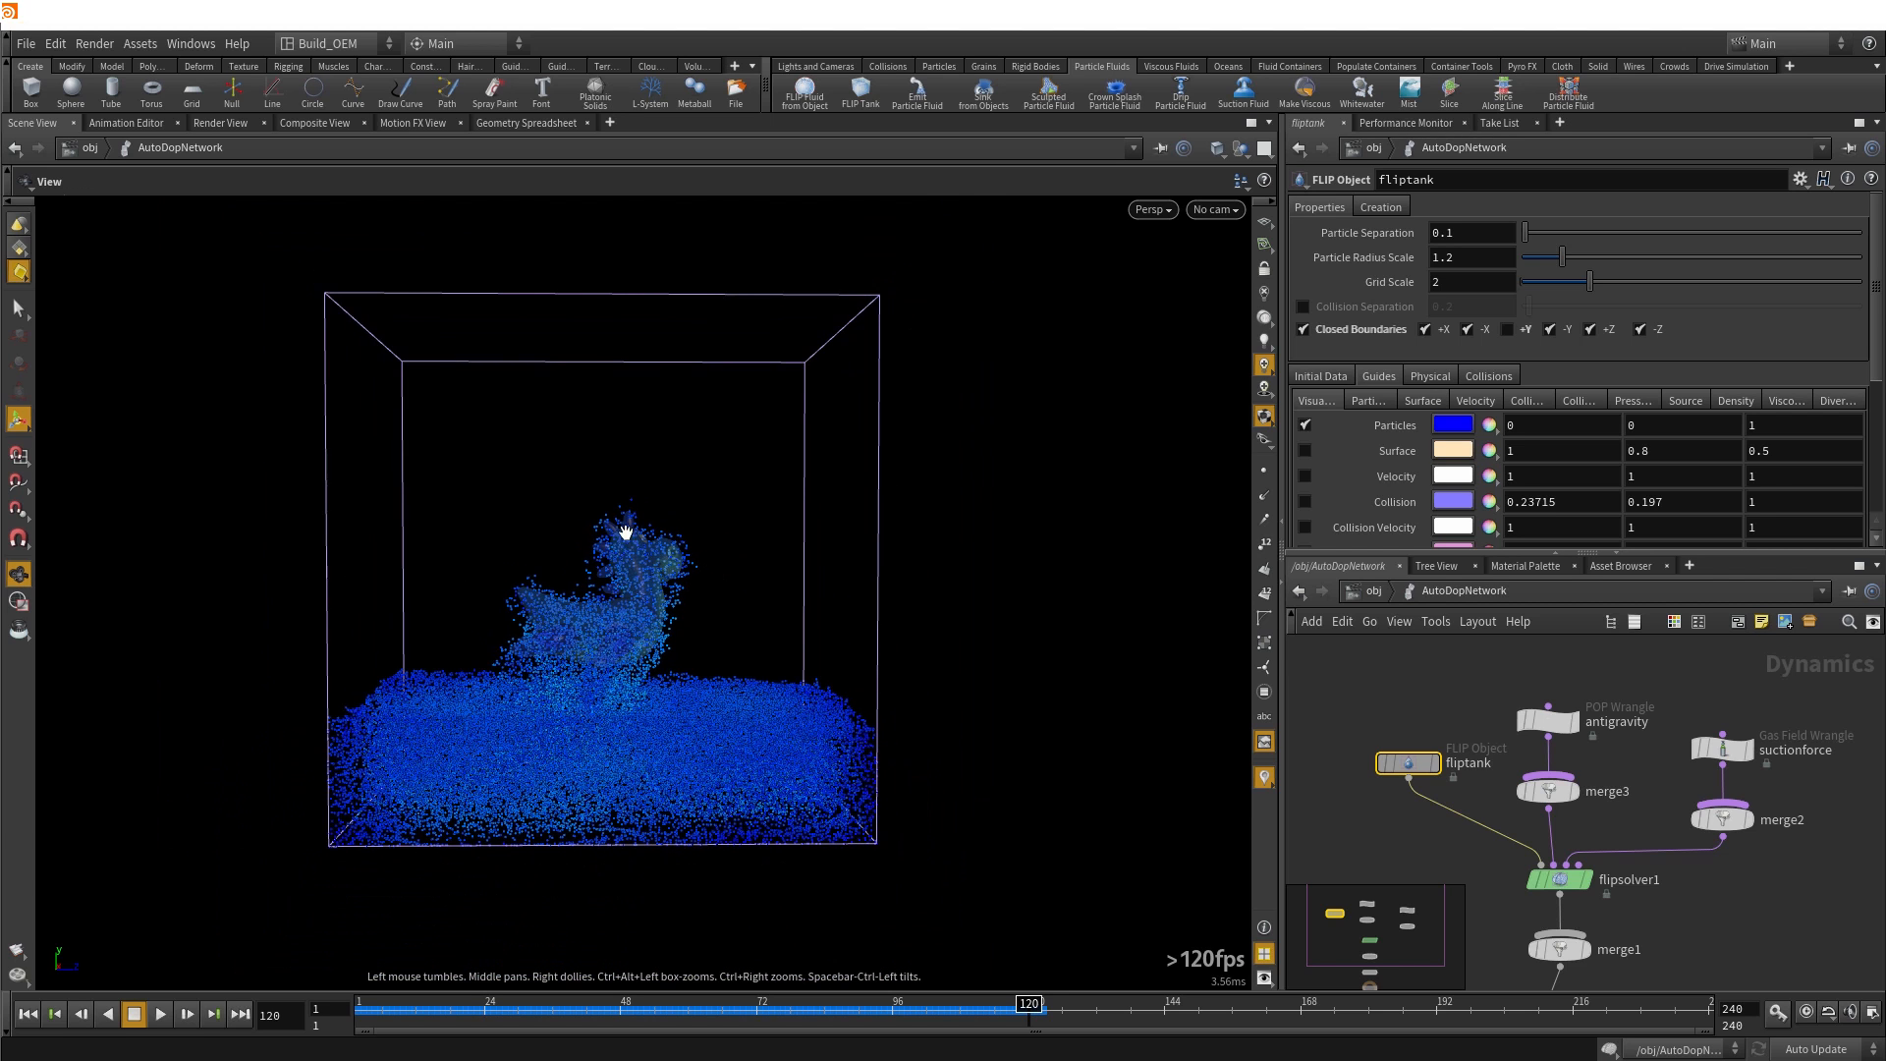
pyautogui.keyDown('alt'); pyautogui.moveTo(622, 550); pyautogui.dragTo(661, 551); pyautogui.keyUp('alt')
pyautogui.moveTo(687, 618); pyautogui.dragTo(501, 606)
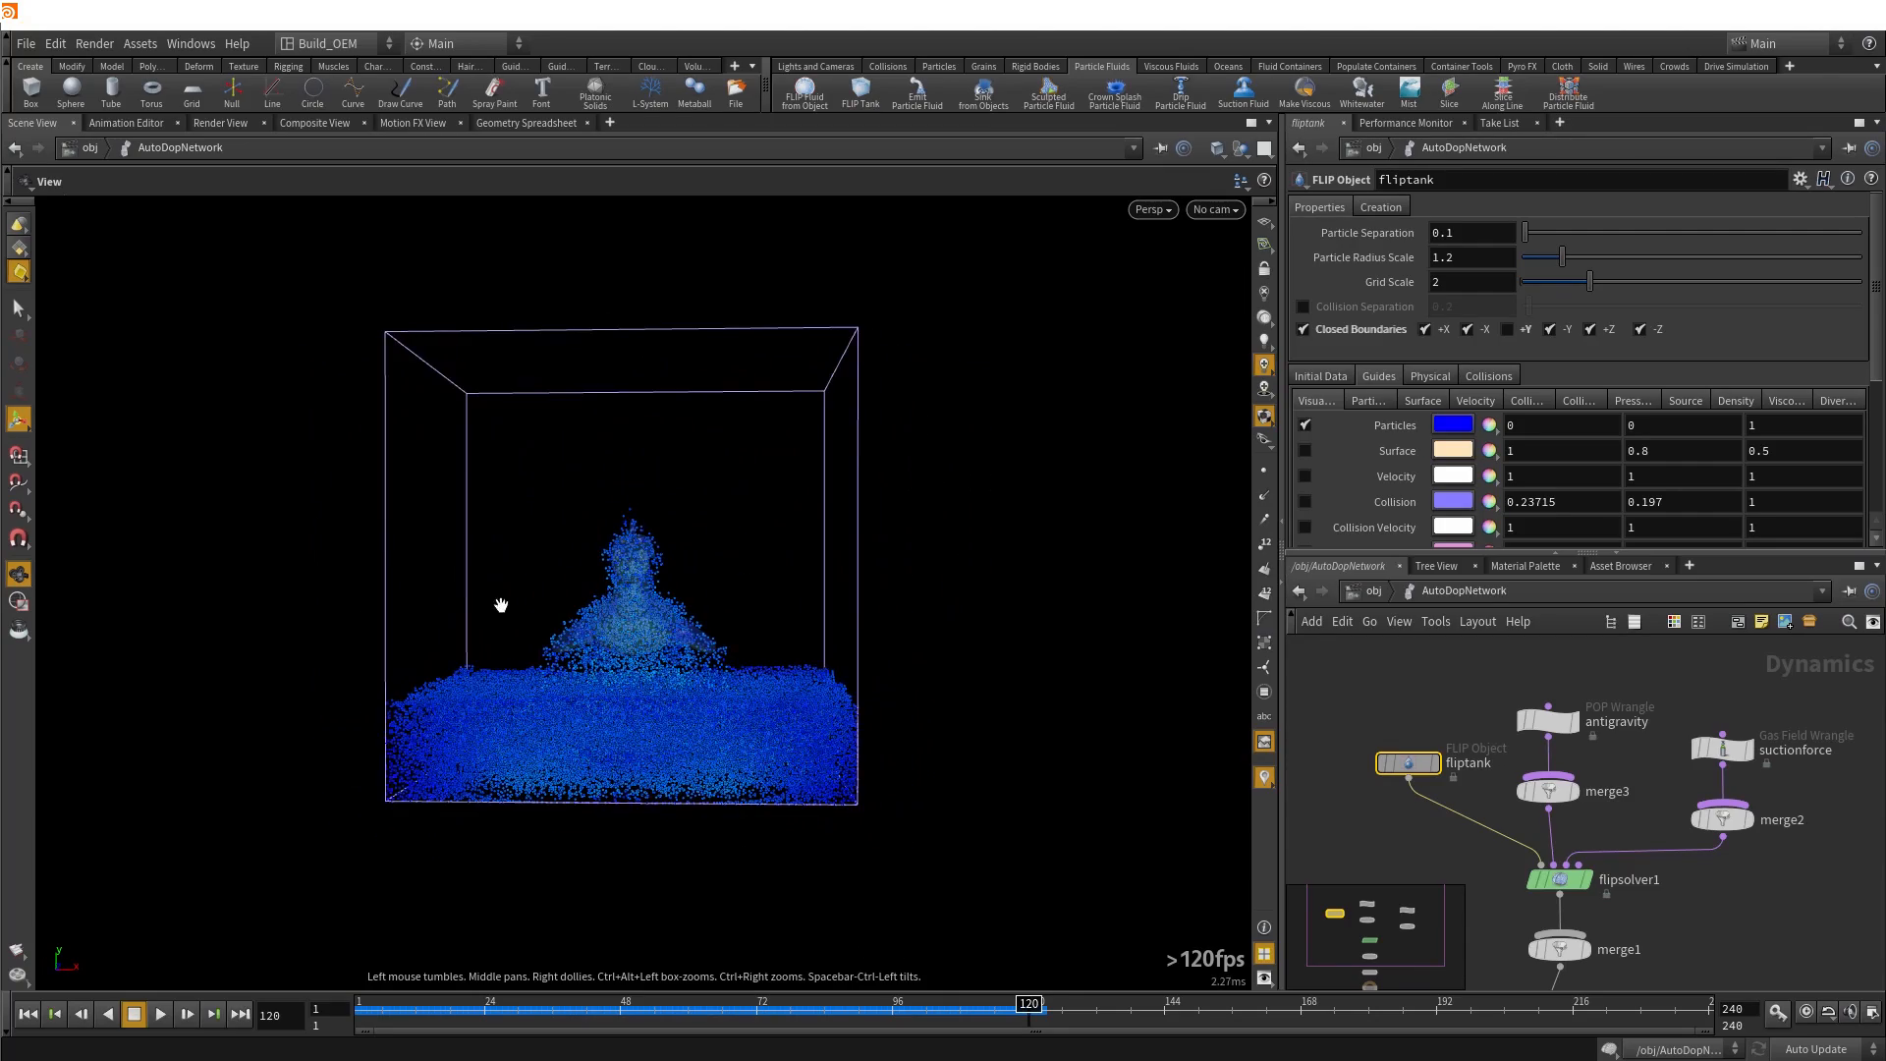
pyautogui.moveTo(501, 614); pyautogui.dragTo(496, 538, button='middle')
pyautogui.scroll(3, 536, 670)
pyautogui.moveTo(528, 611); pyautogui.dragTo(543, 601)
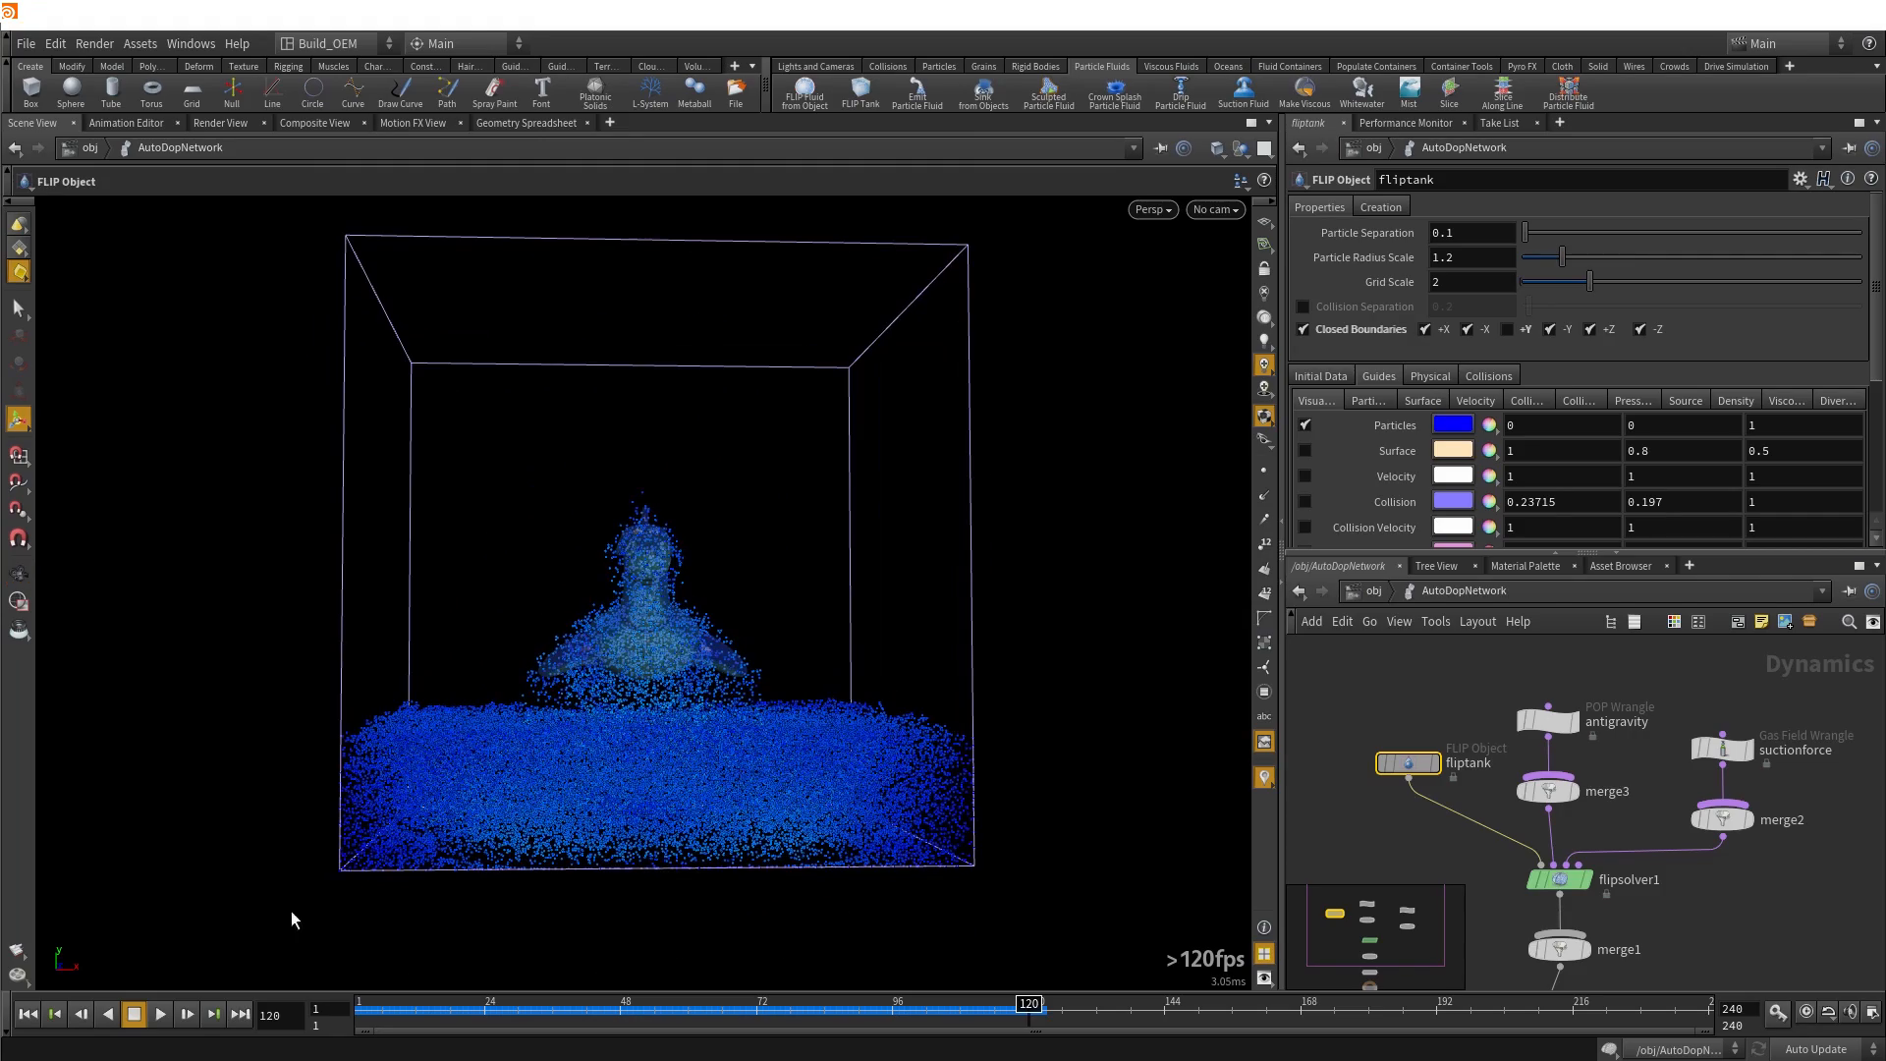
# Continue the simulation past frame 120, pause at frame 195 to view the moving target from the side, and resume it past frame 228
pyautogui.click(160, 1014)
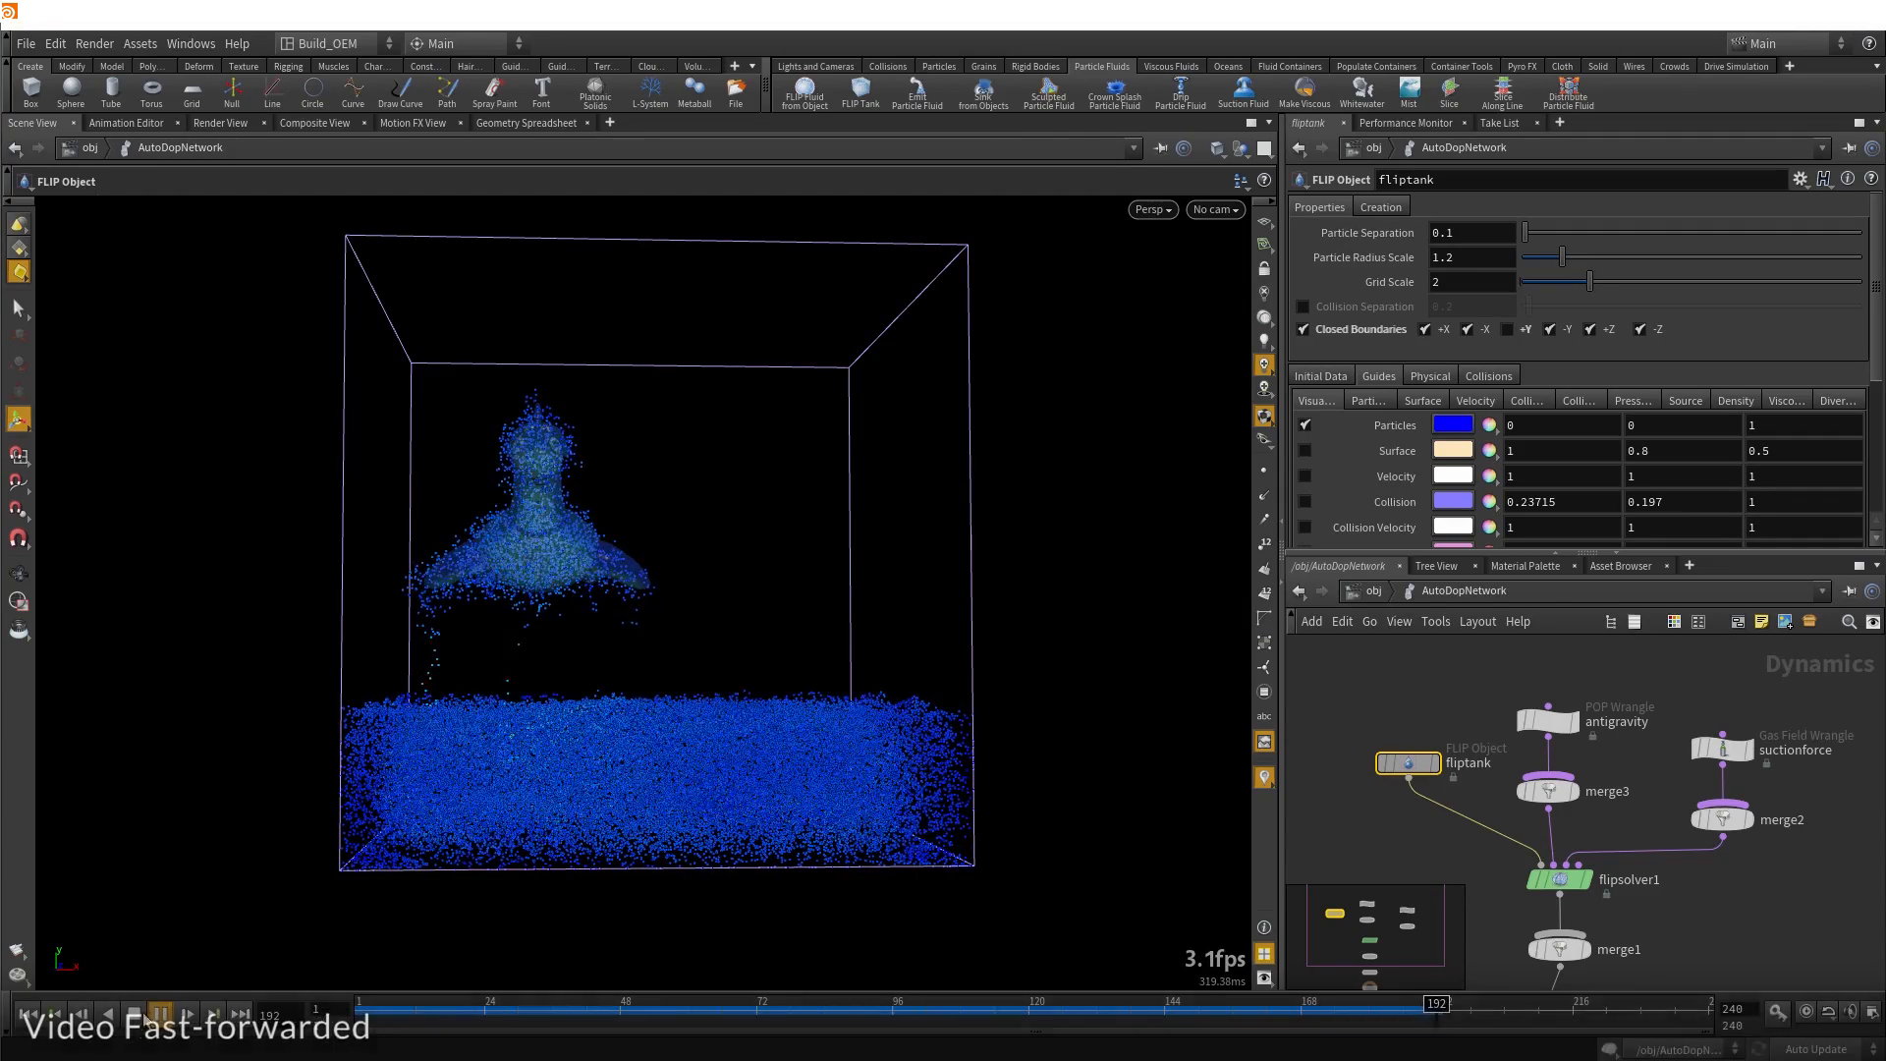
pyautogui.click(134, 1017)
pyautogui.moveTo(421, 746); pyautogui.dragTo(703, 595)
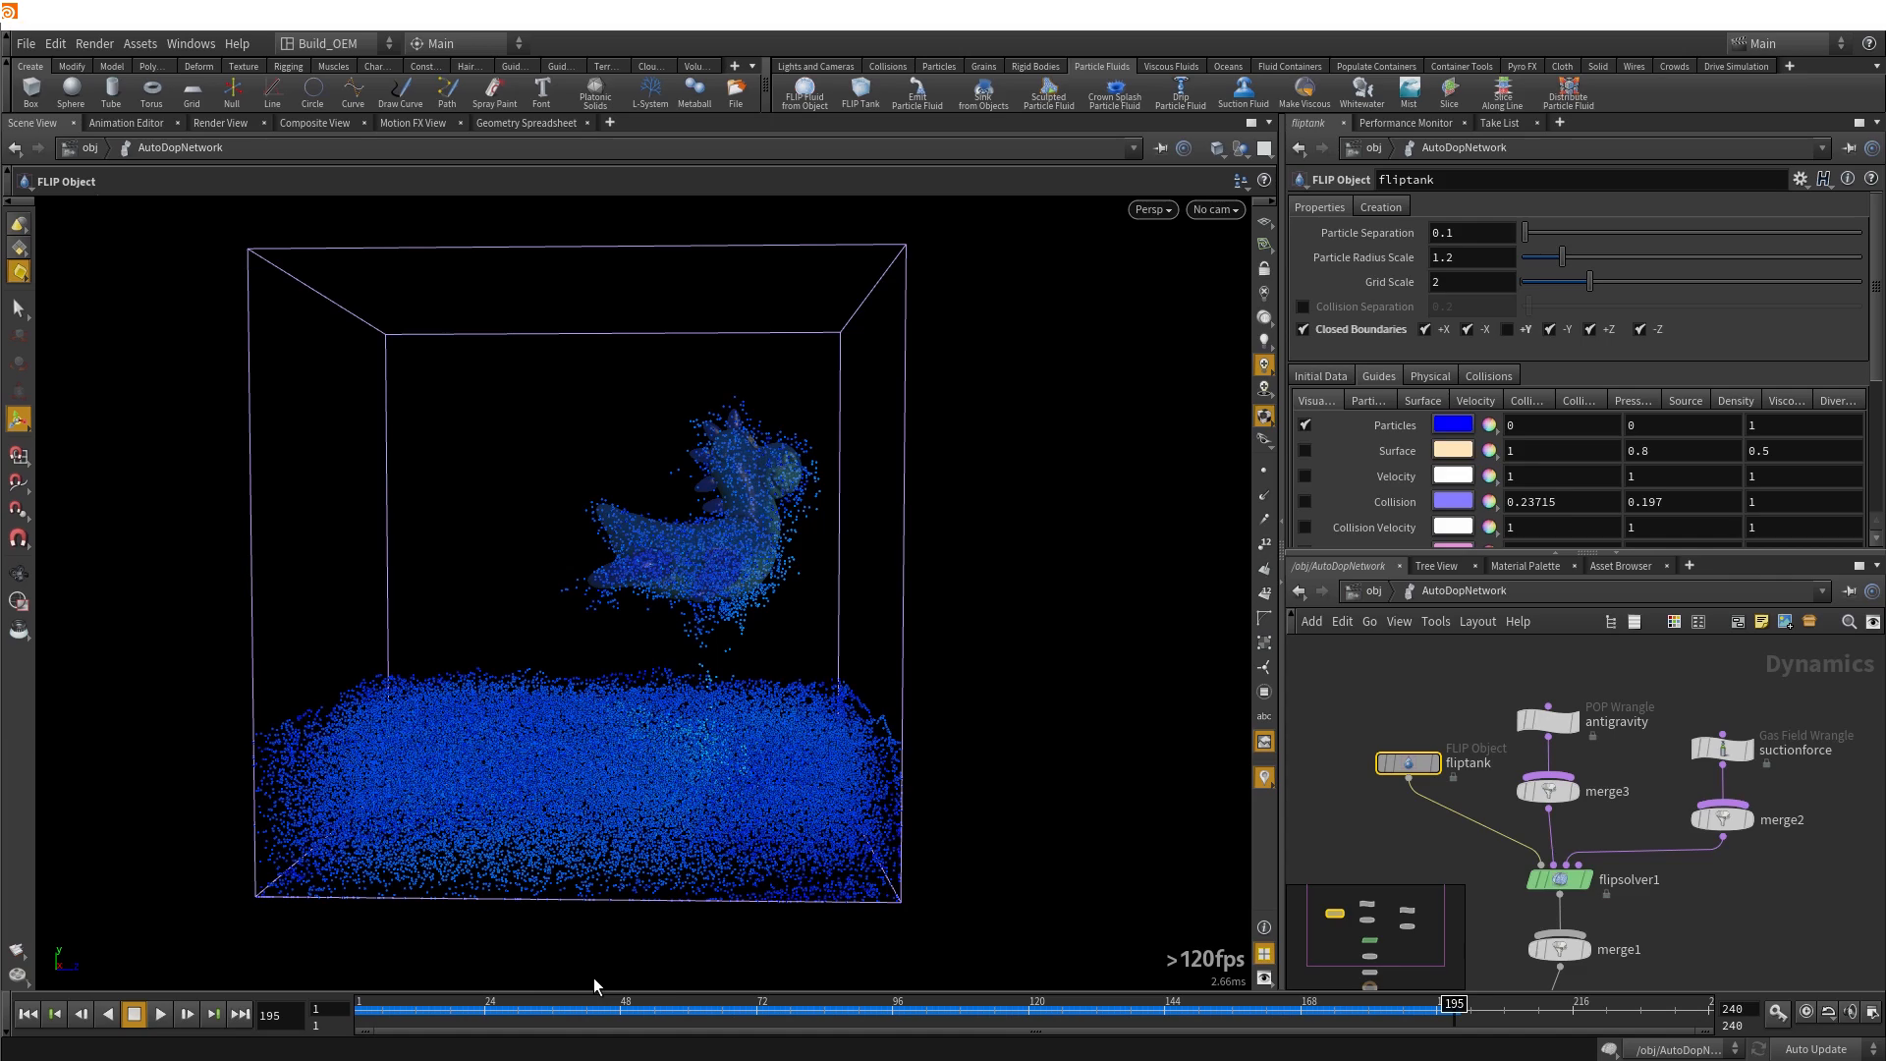
pyautogui.click(159, 1013)
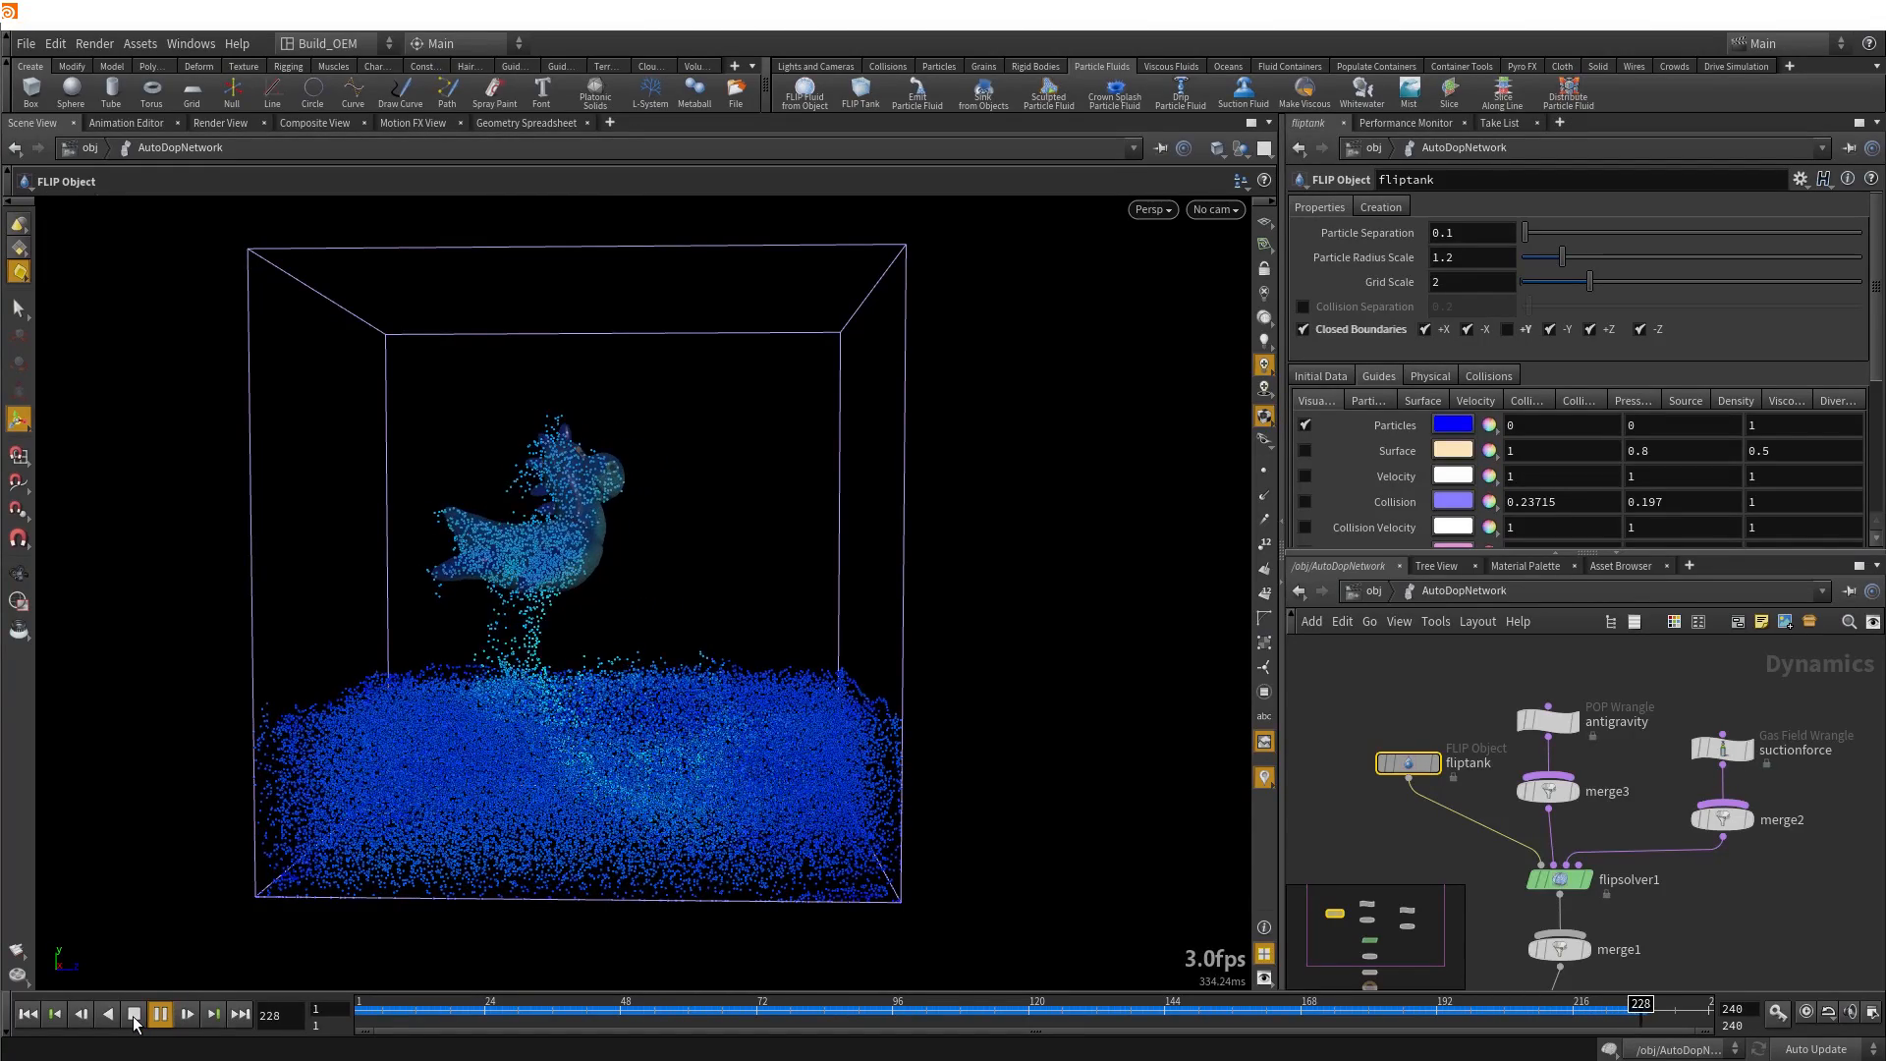
pyautogui.click(134, 1015)
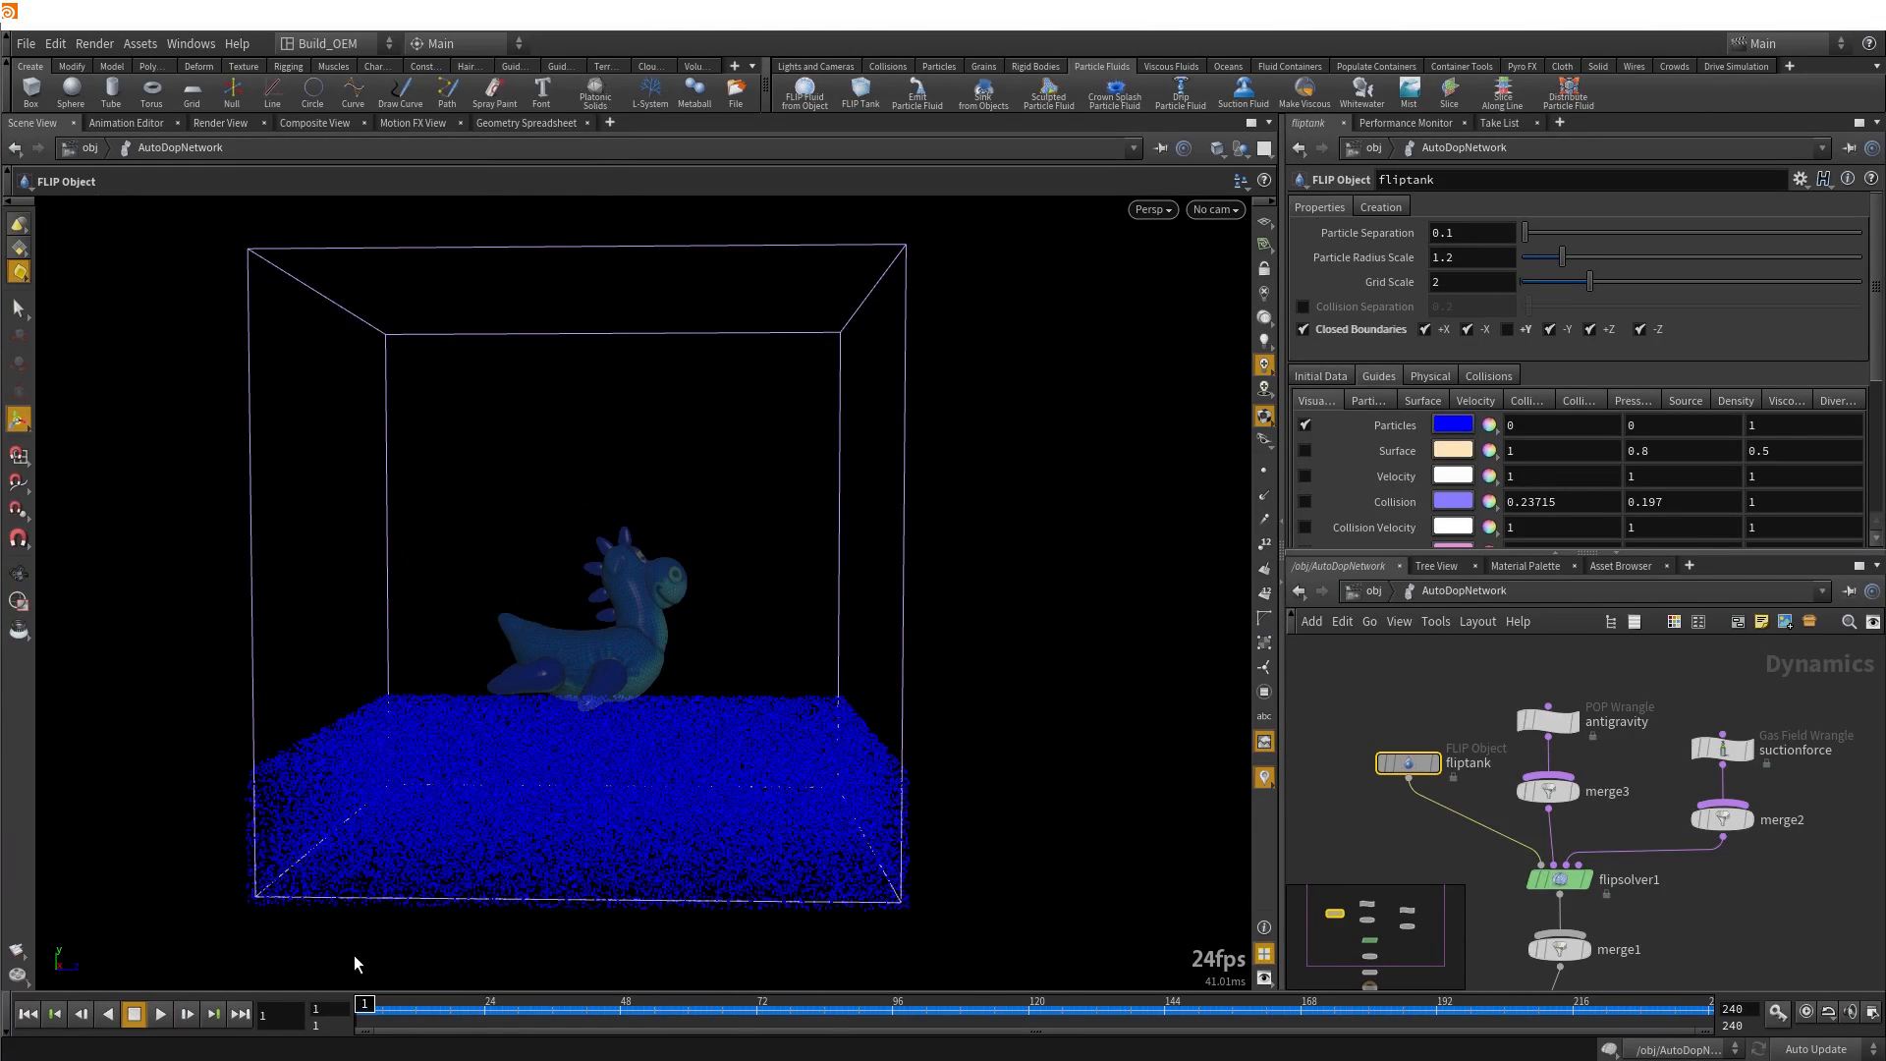
# Play back the cached simulation, stop it, and replay it from frame 1 to review the fluid following the target
pyautogui.click(157, 1016)
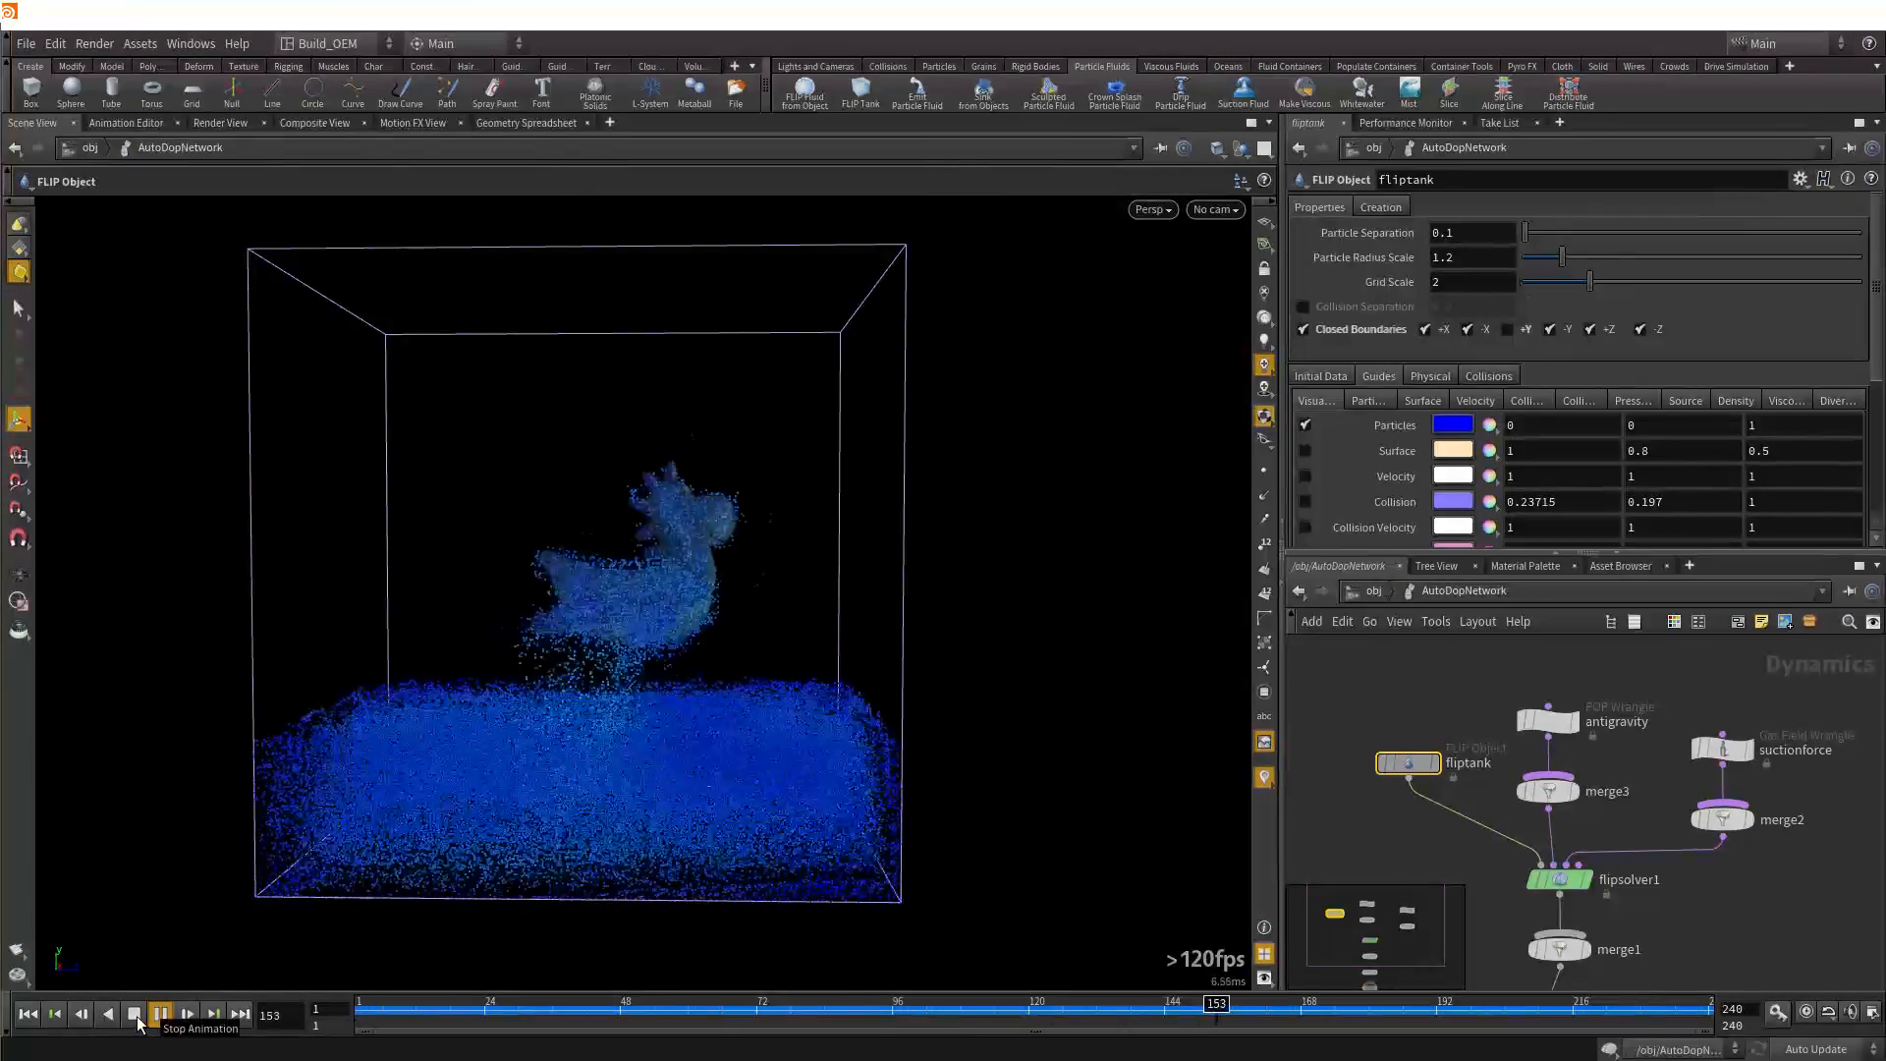
pyautogui.click(134, 1014)
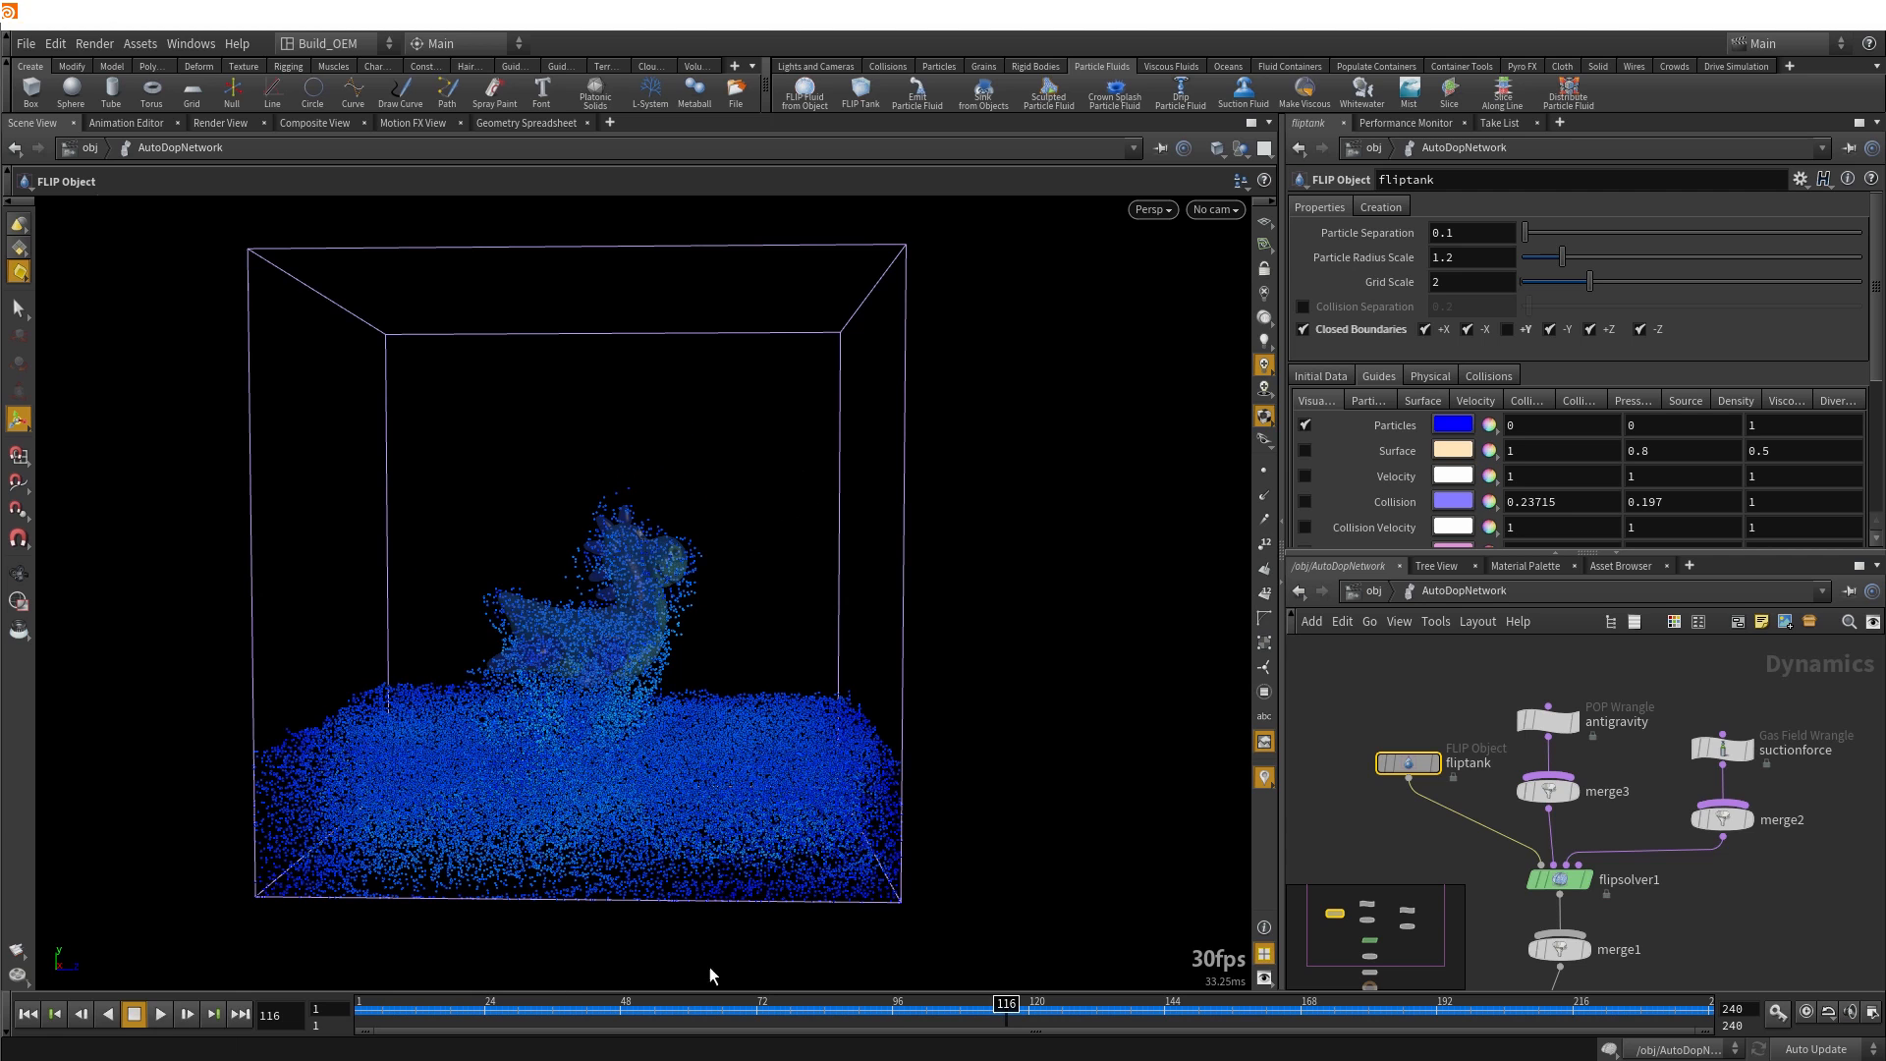
pyautogui.click(29, 1016)
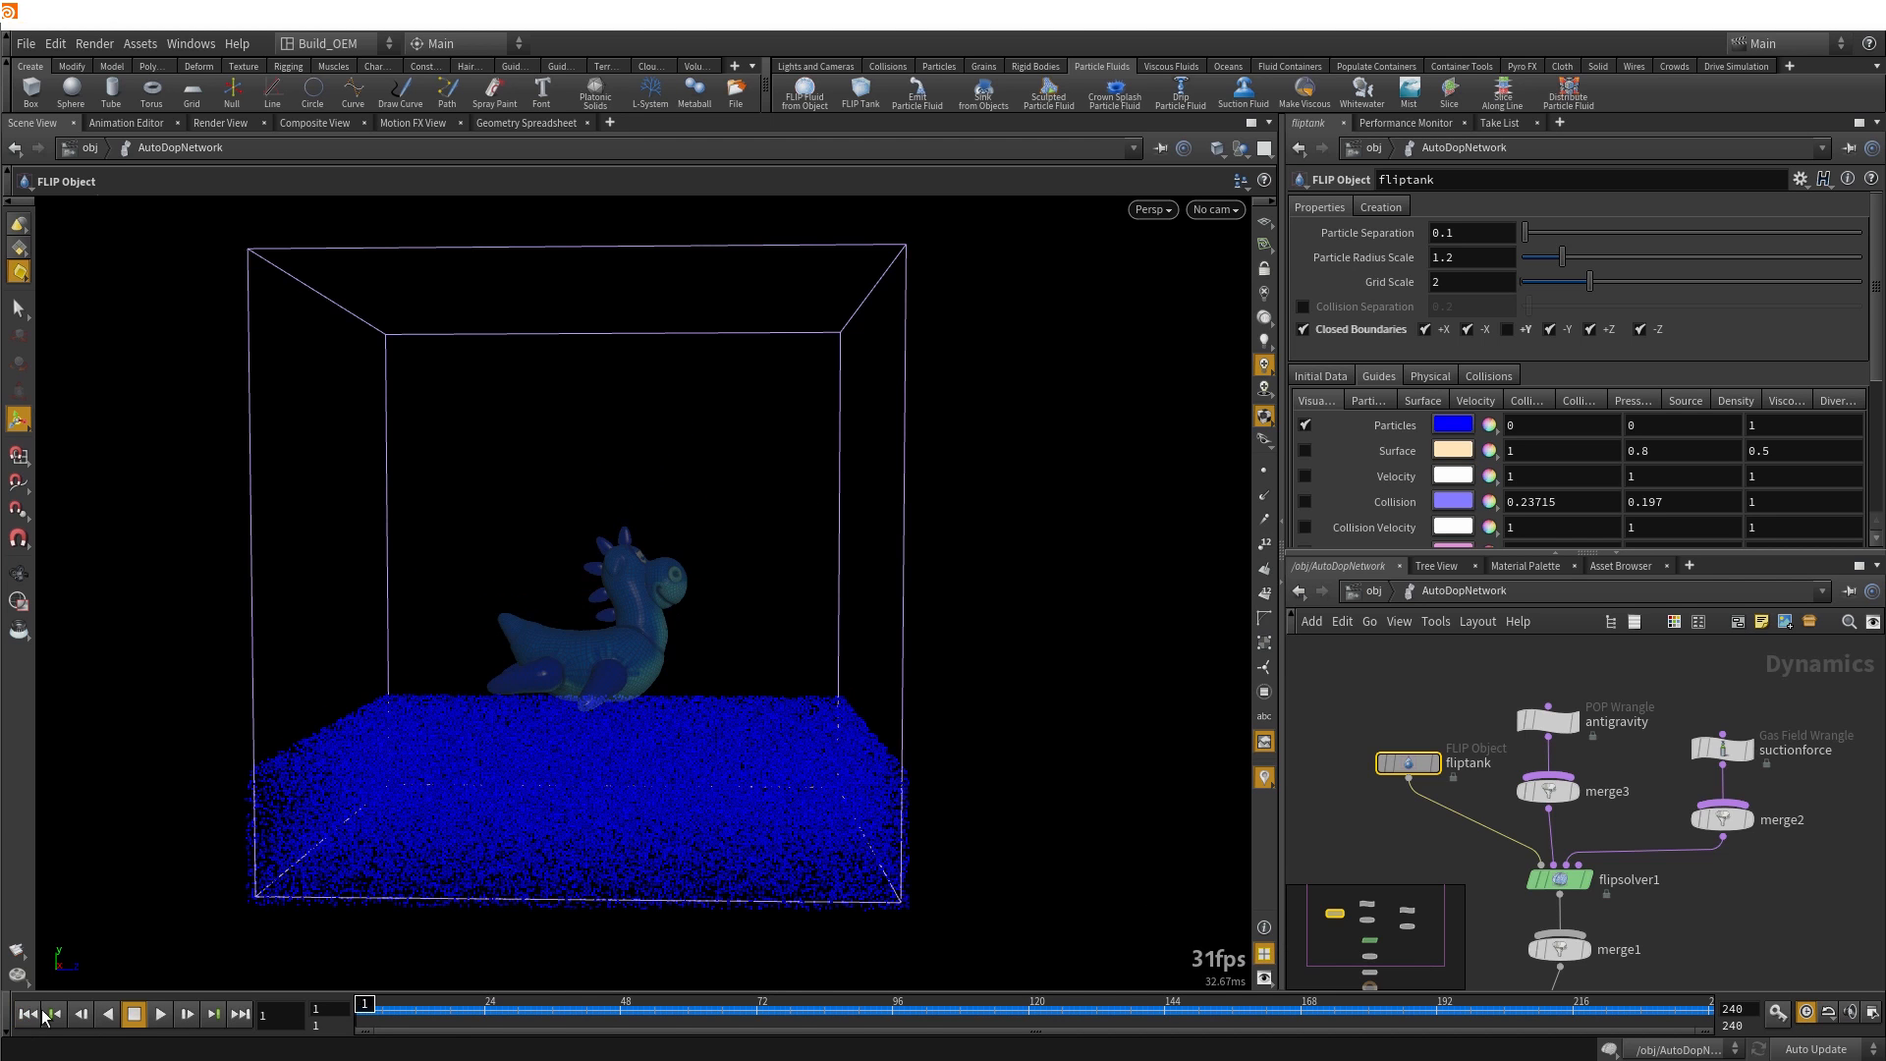
pyautogui.click(162, 1015)
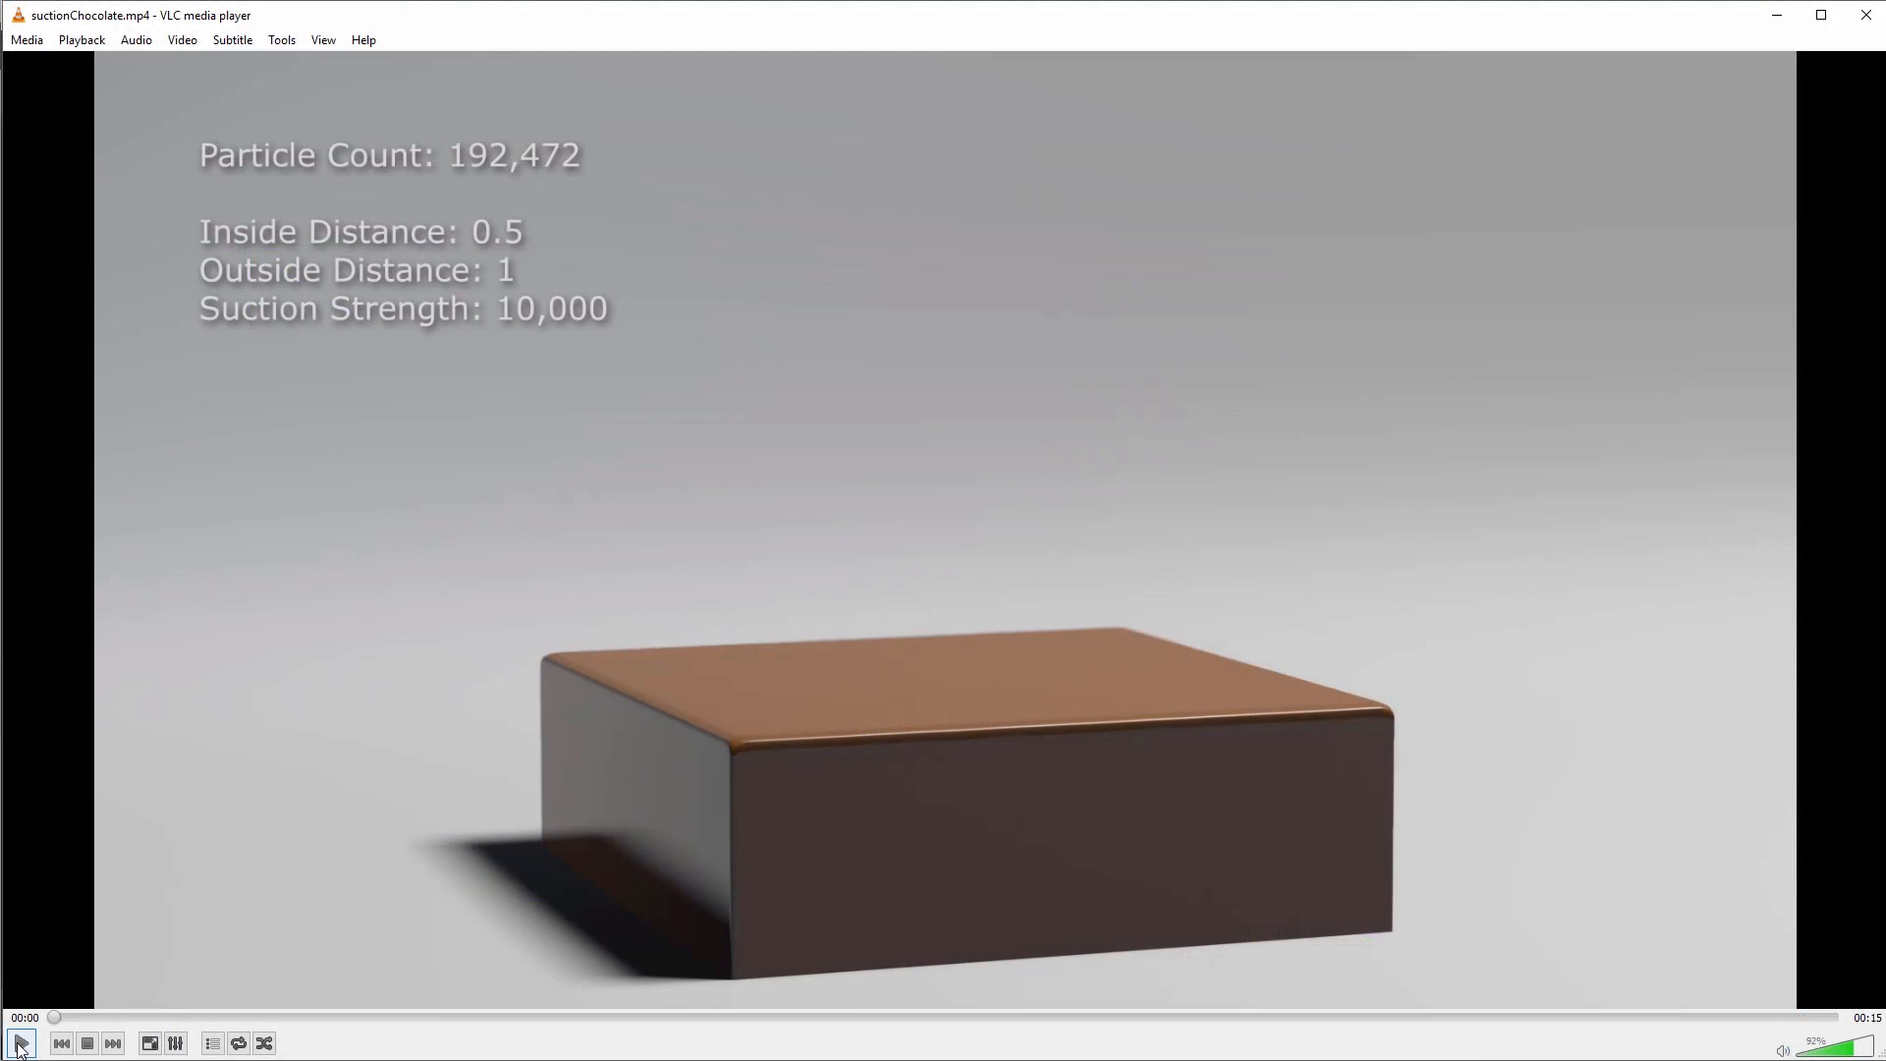
# Switch to VLC media player, play suctionChocolate.mp4 with pauses to examine the animated suction values, and rewind it to the start
pyautogui.click(21, 1045)
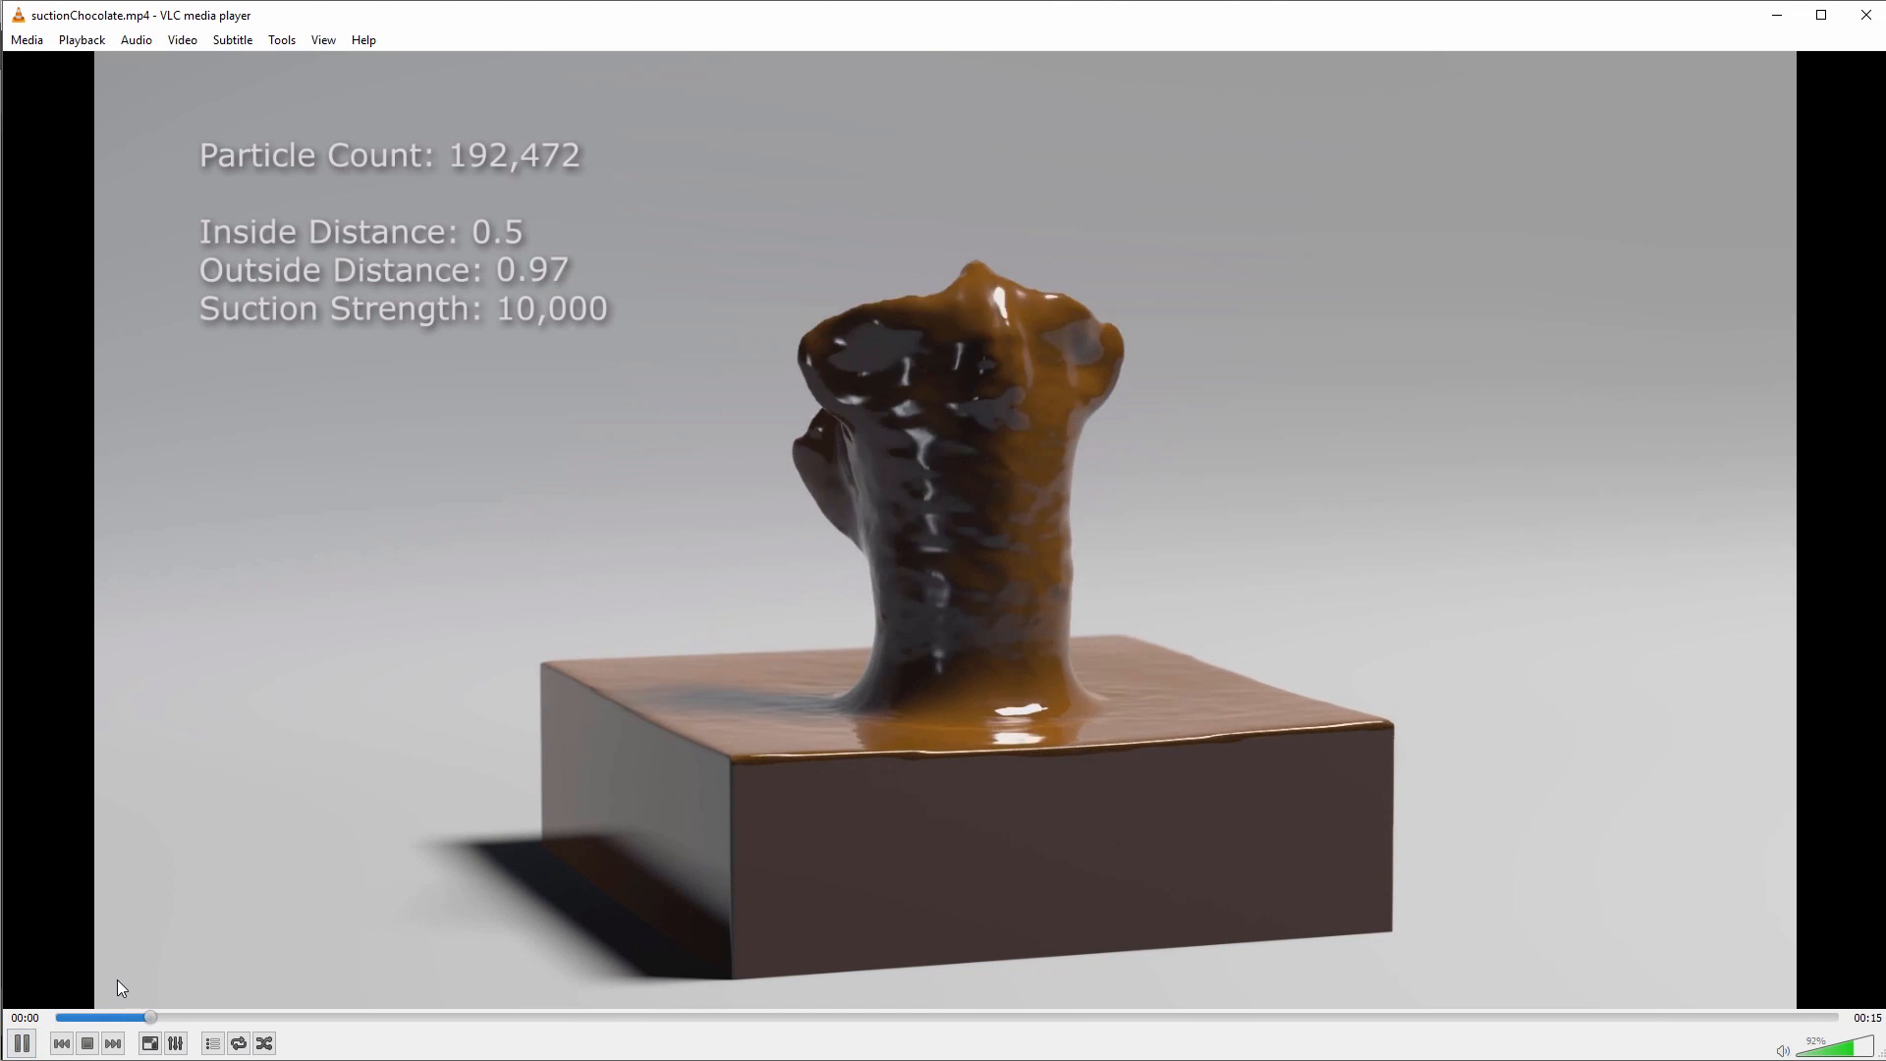
pyautogui.click(21, 1044)
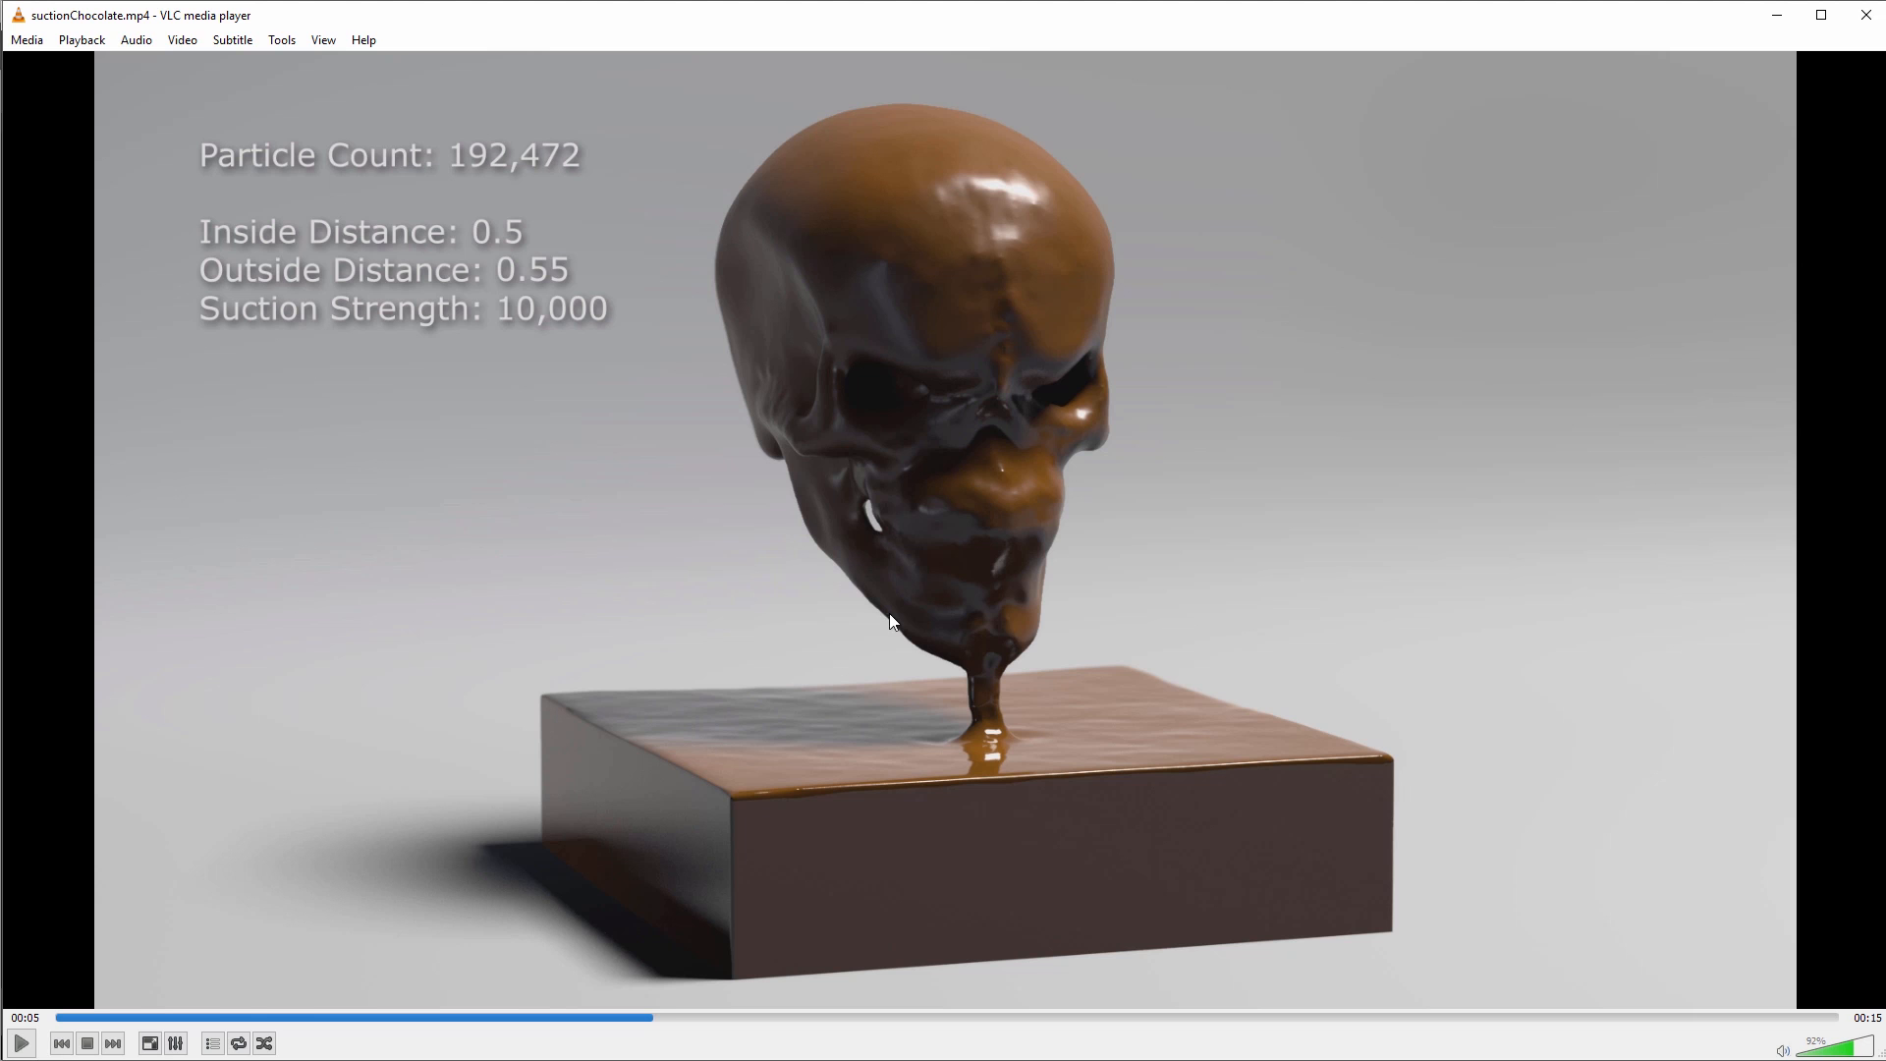
pyautogui.click(22, 1044)
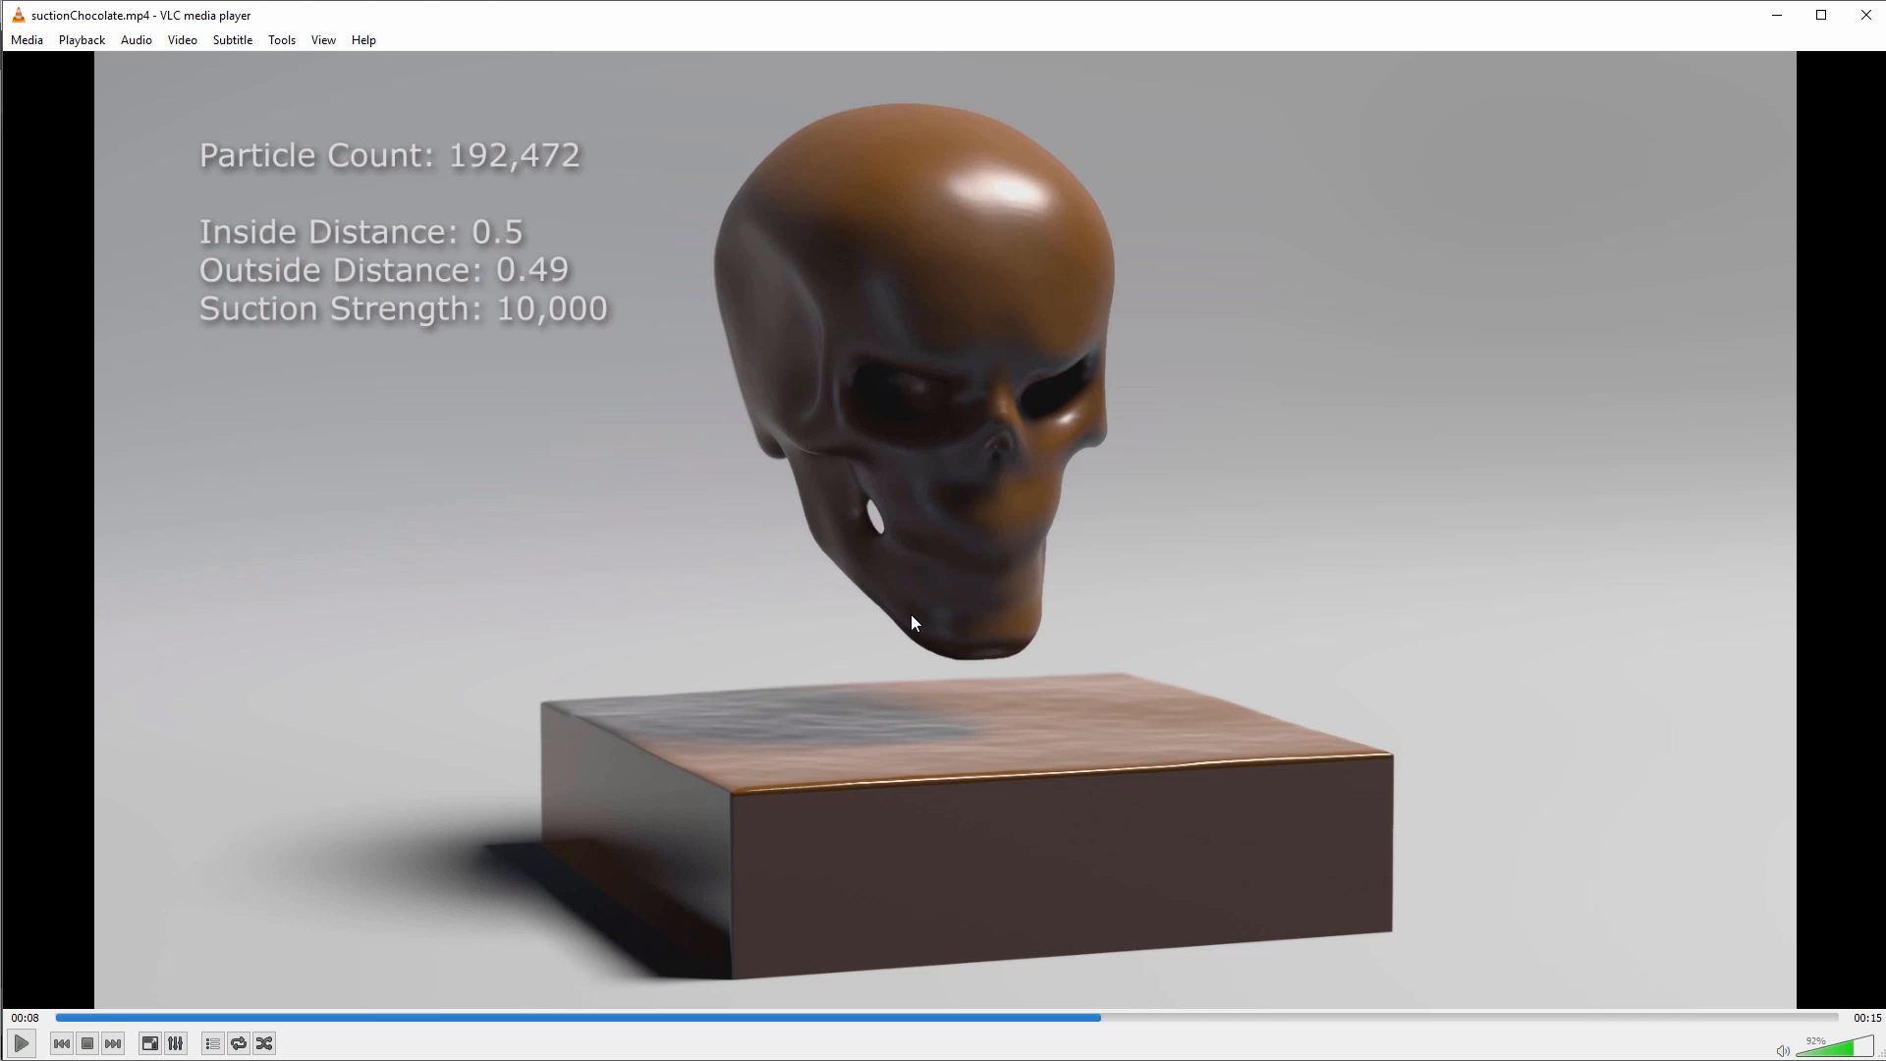
pyautogui.click(21, 1045)
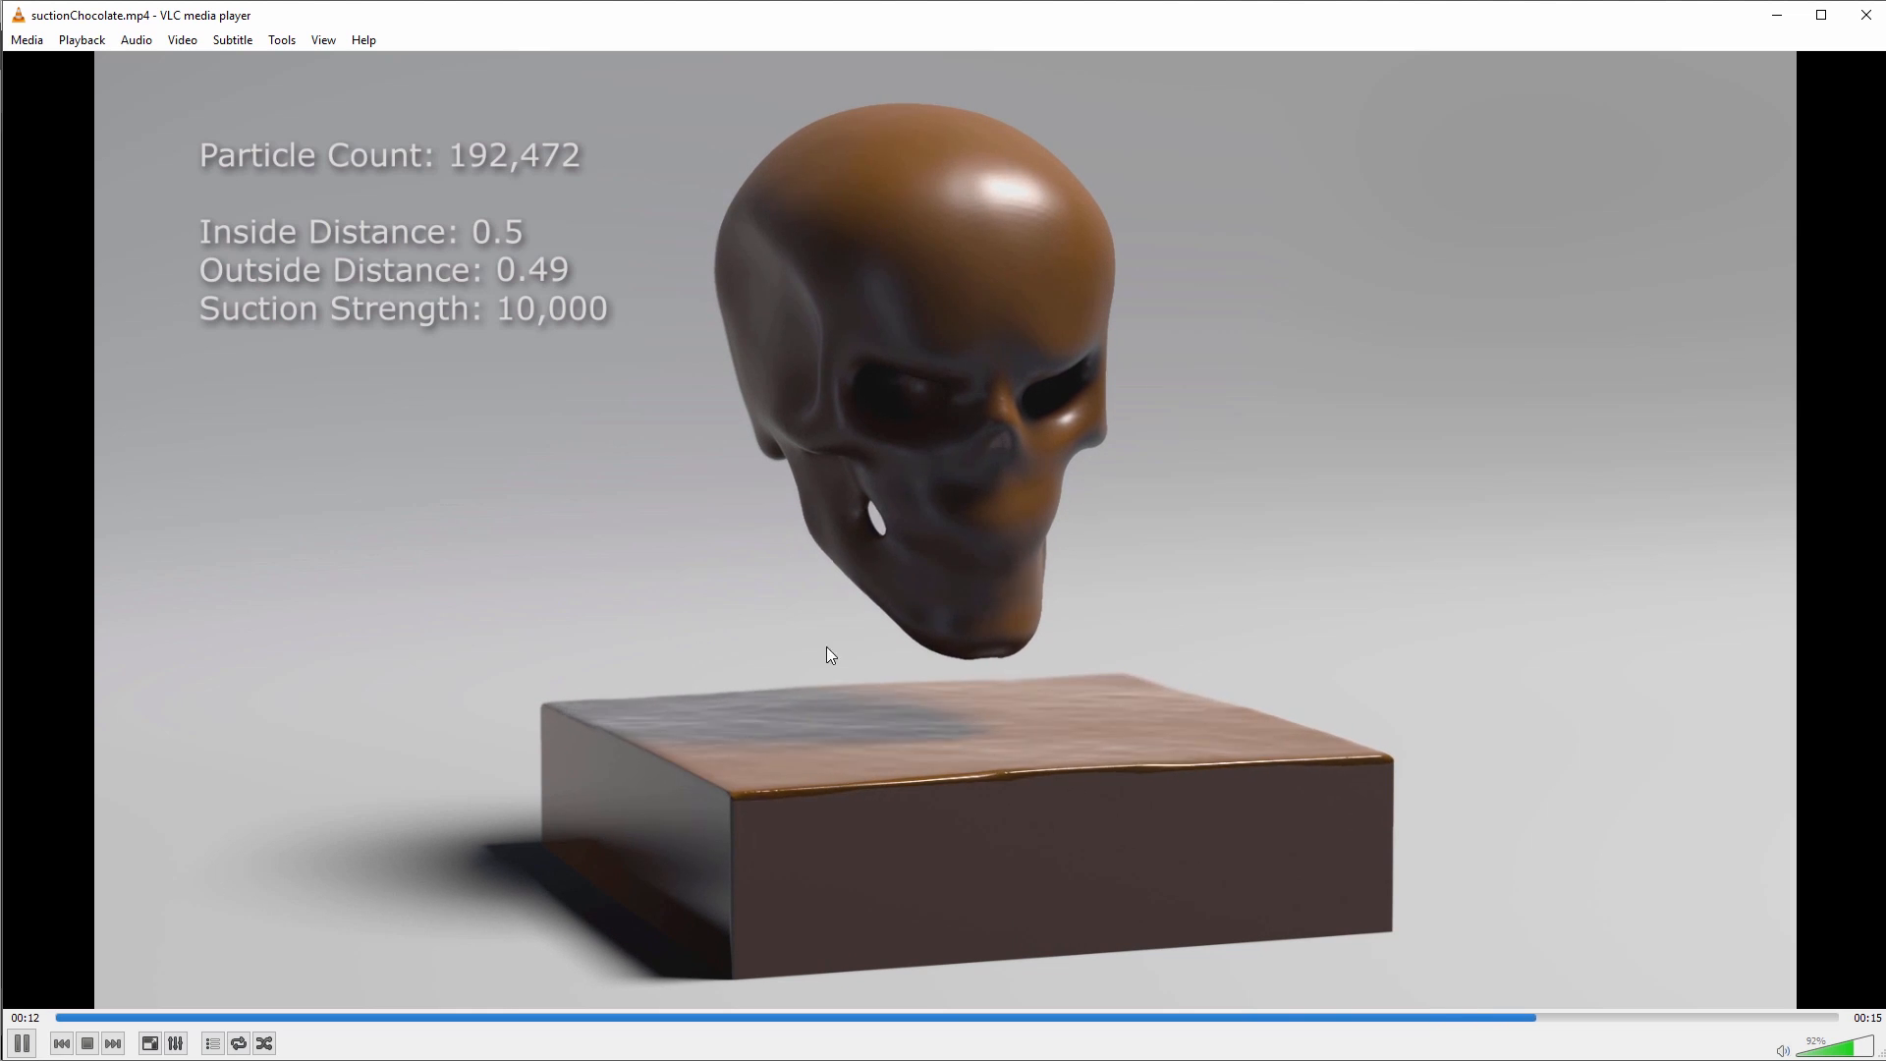
pyautogui.click(22, 1045)
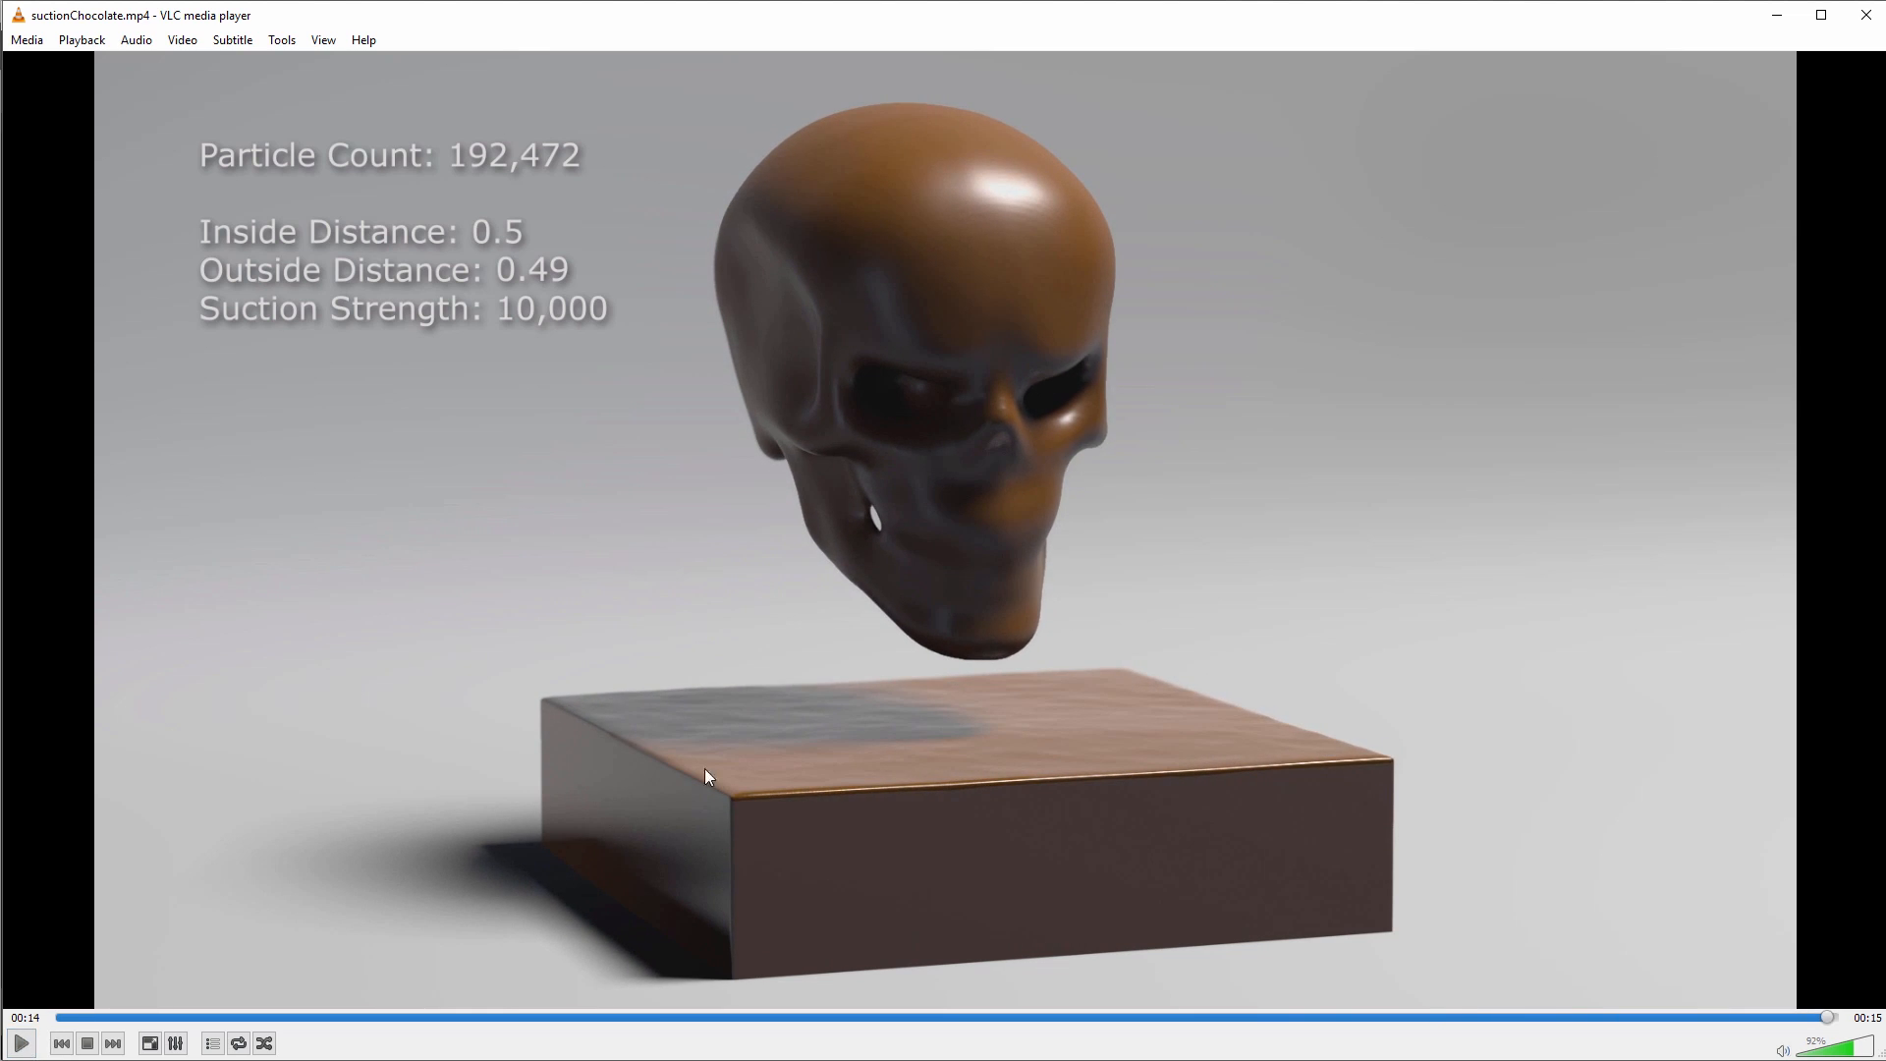
pyautogui.moveTo(84, 1020); pyautogui.dragTo(51, 1028)
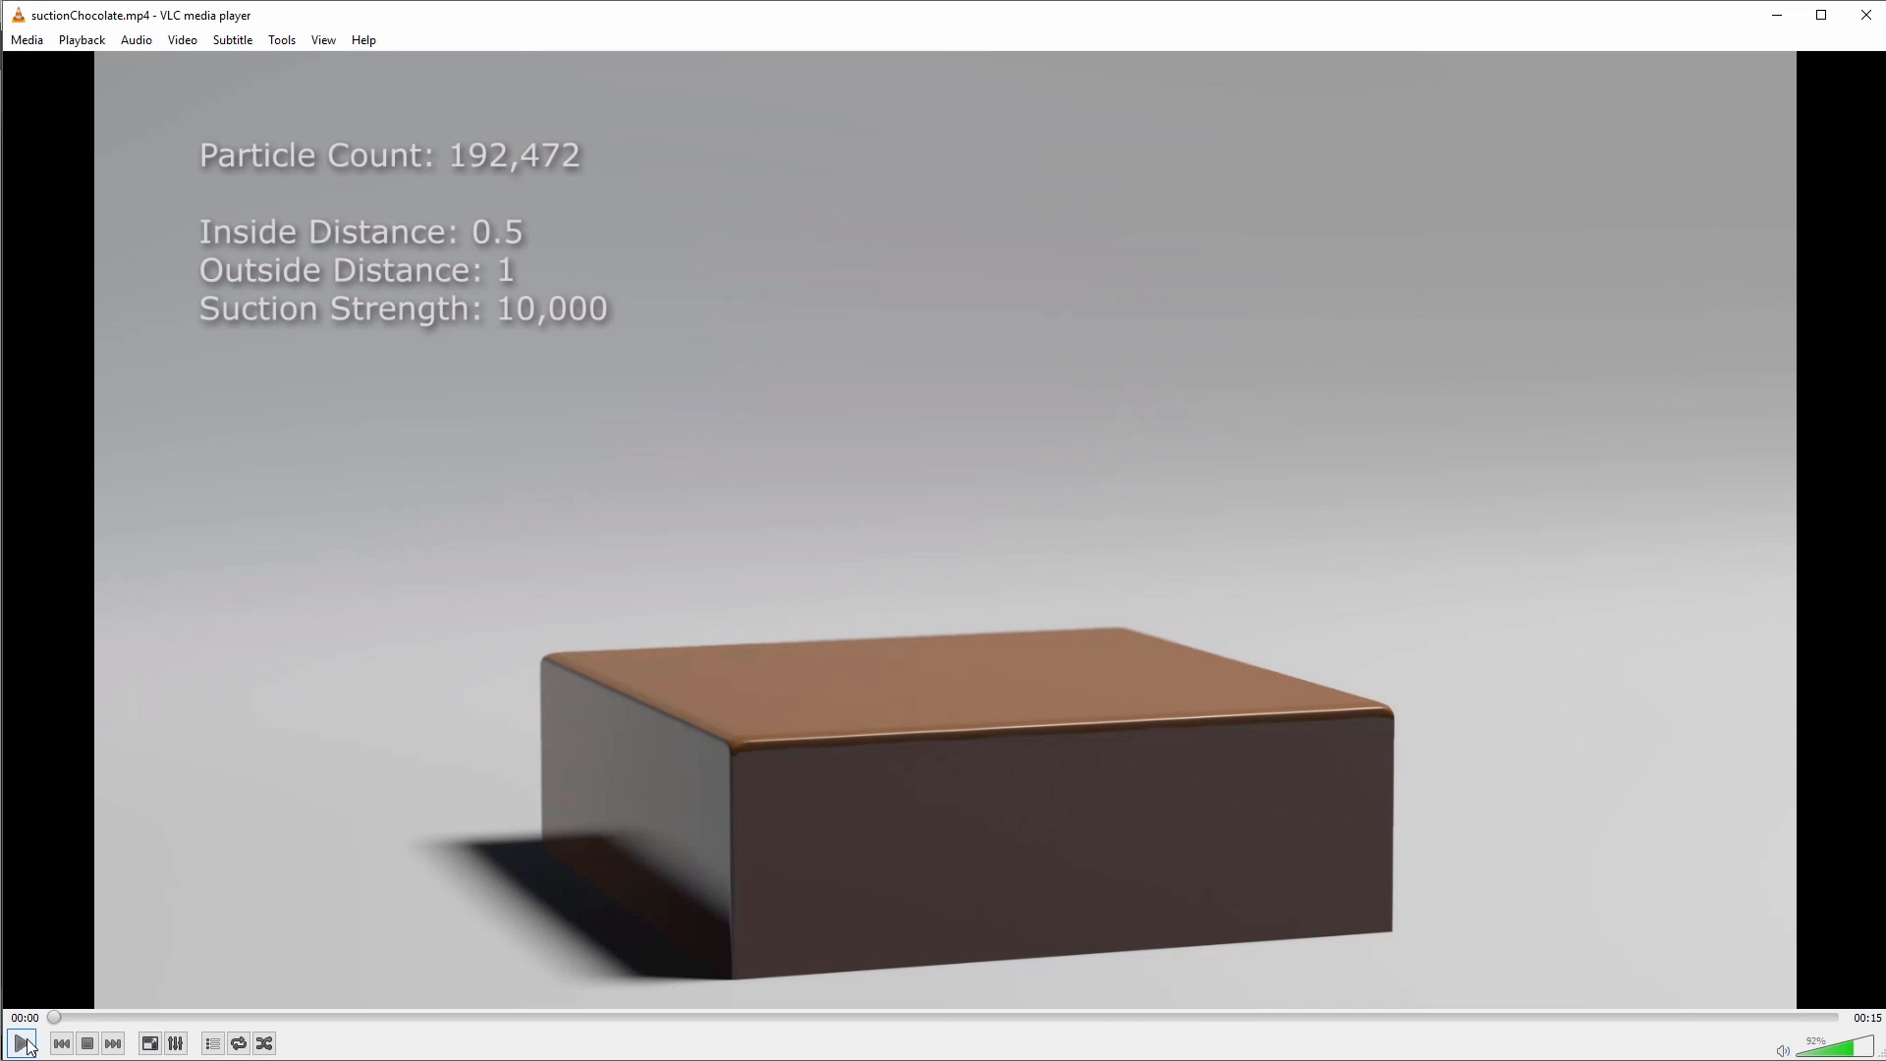
# Replay suctionChocolate.mp4 from the start, pausing at intervals to compare how the chocolate clings as the outside distance drops
pyautogui.click(23, 1045)
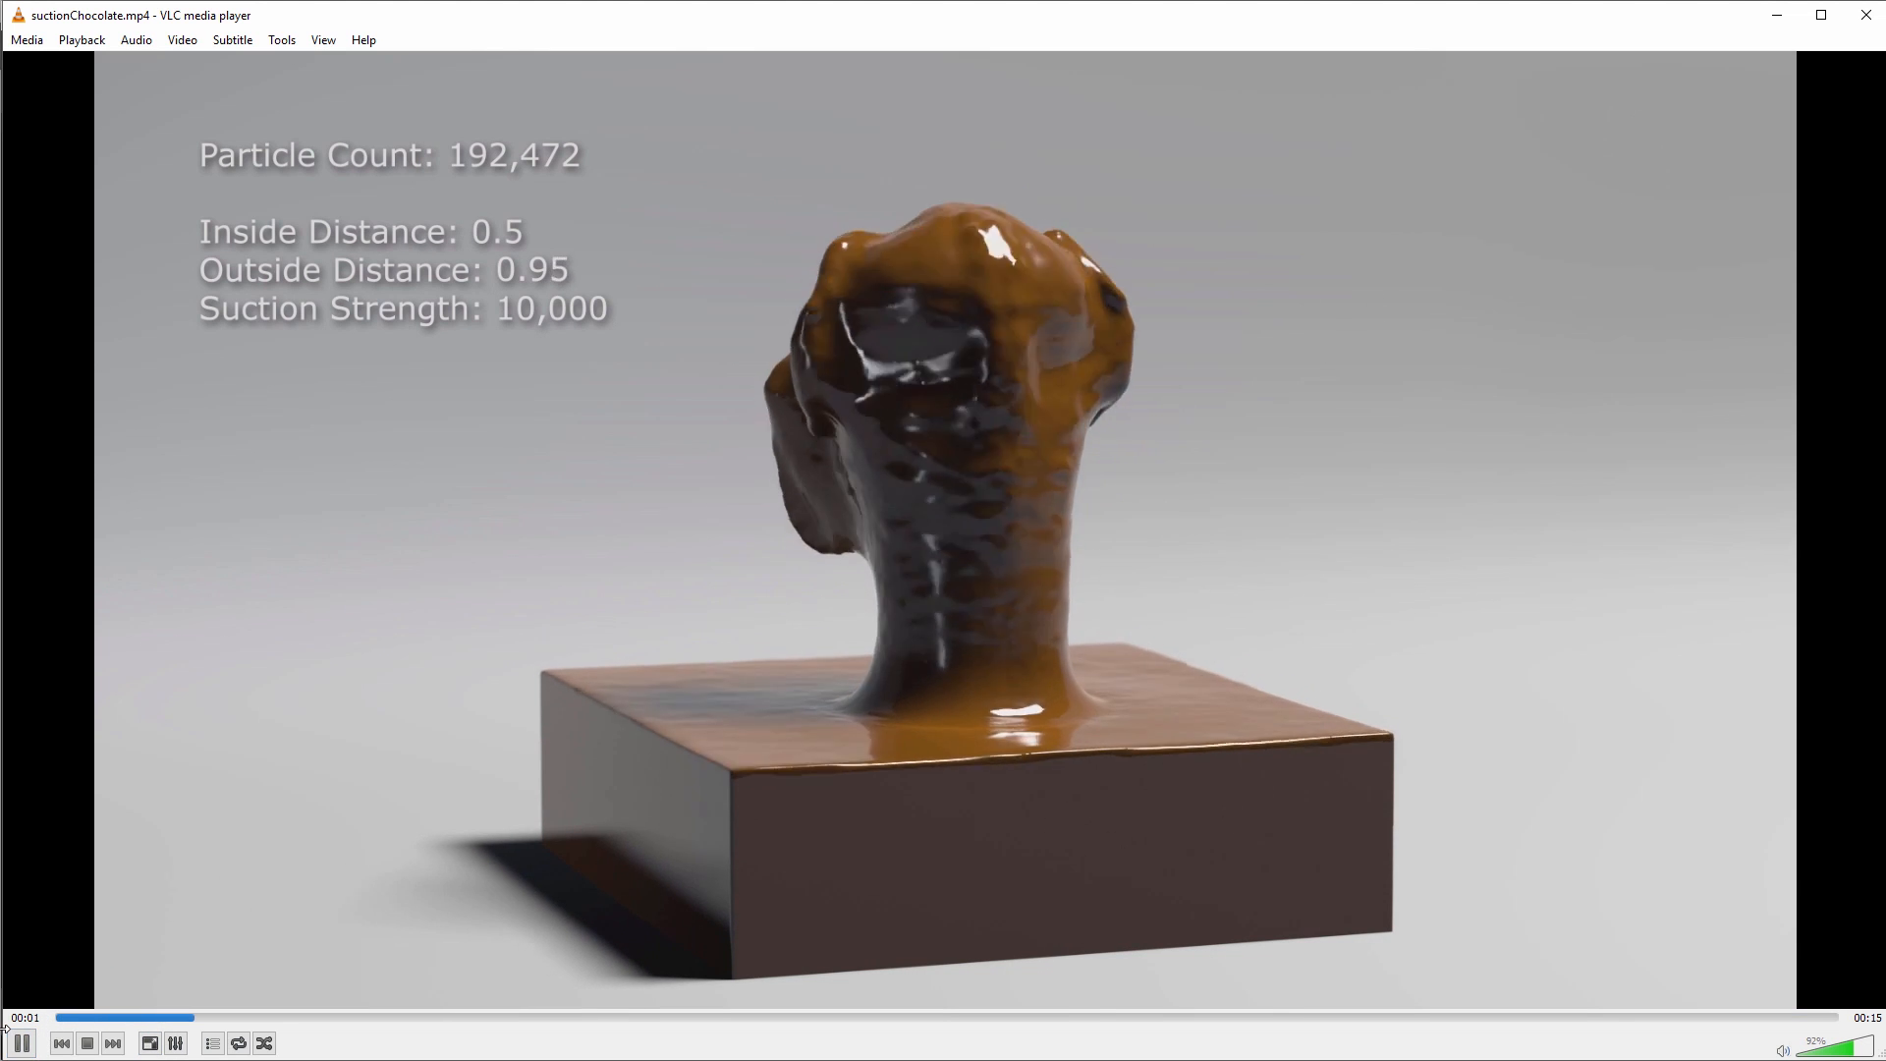
pyautogui.click(23, 1045)
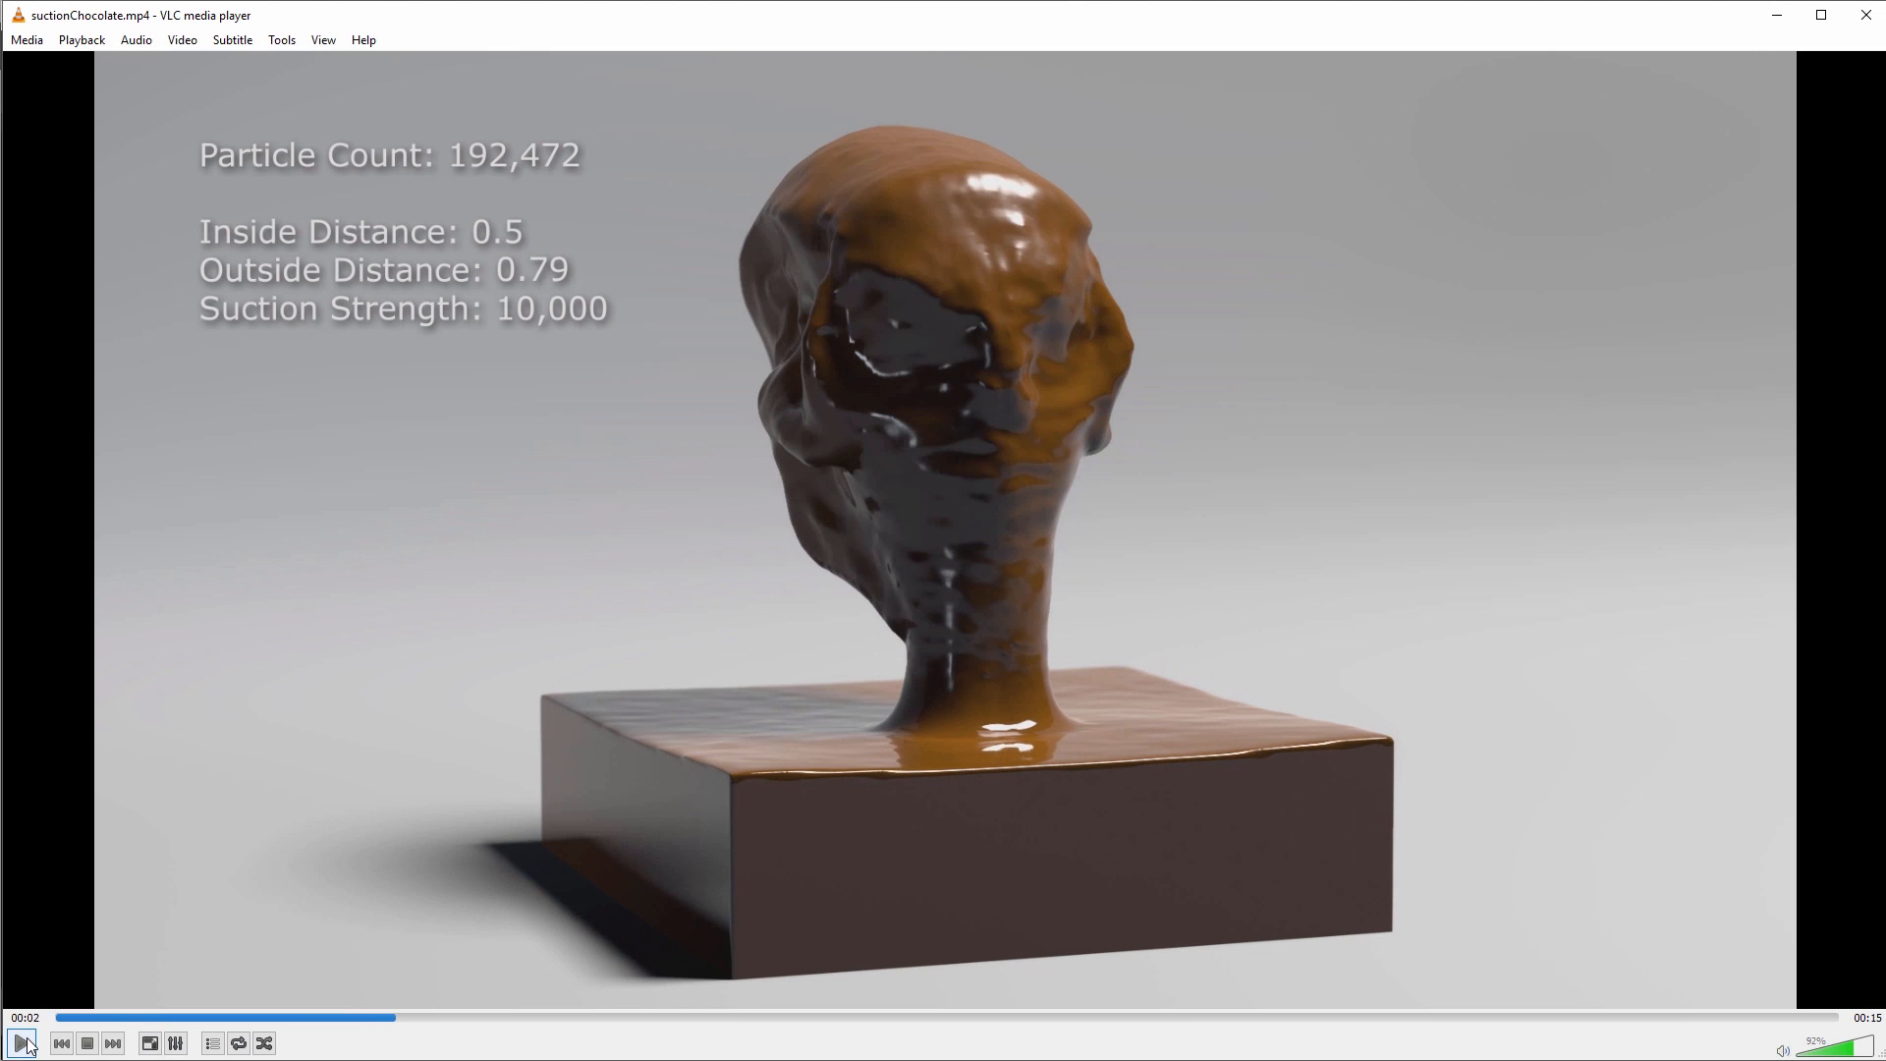
pyautogui.click(23, 1044)
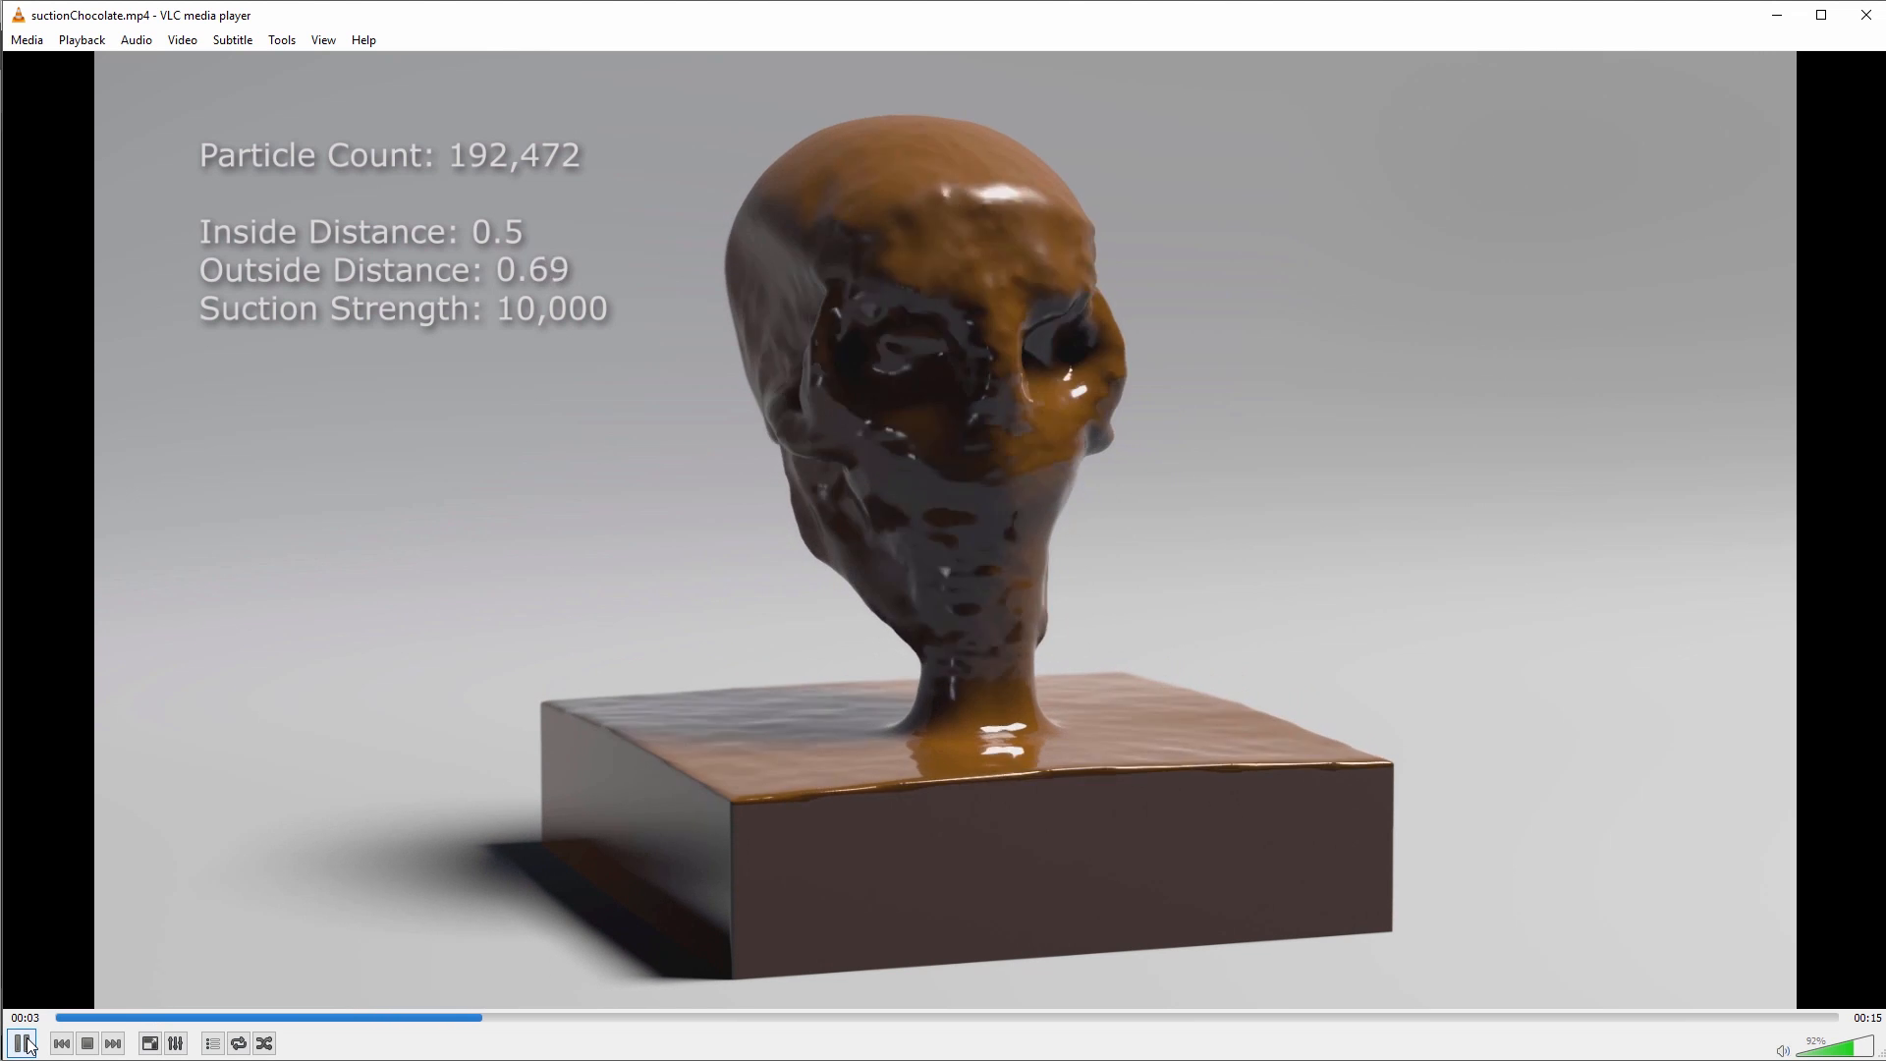
pyautogui.click(24, 1044)
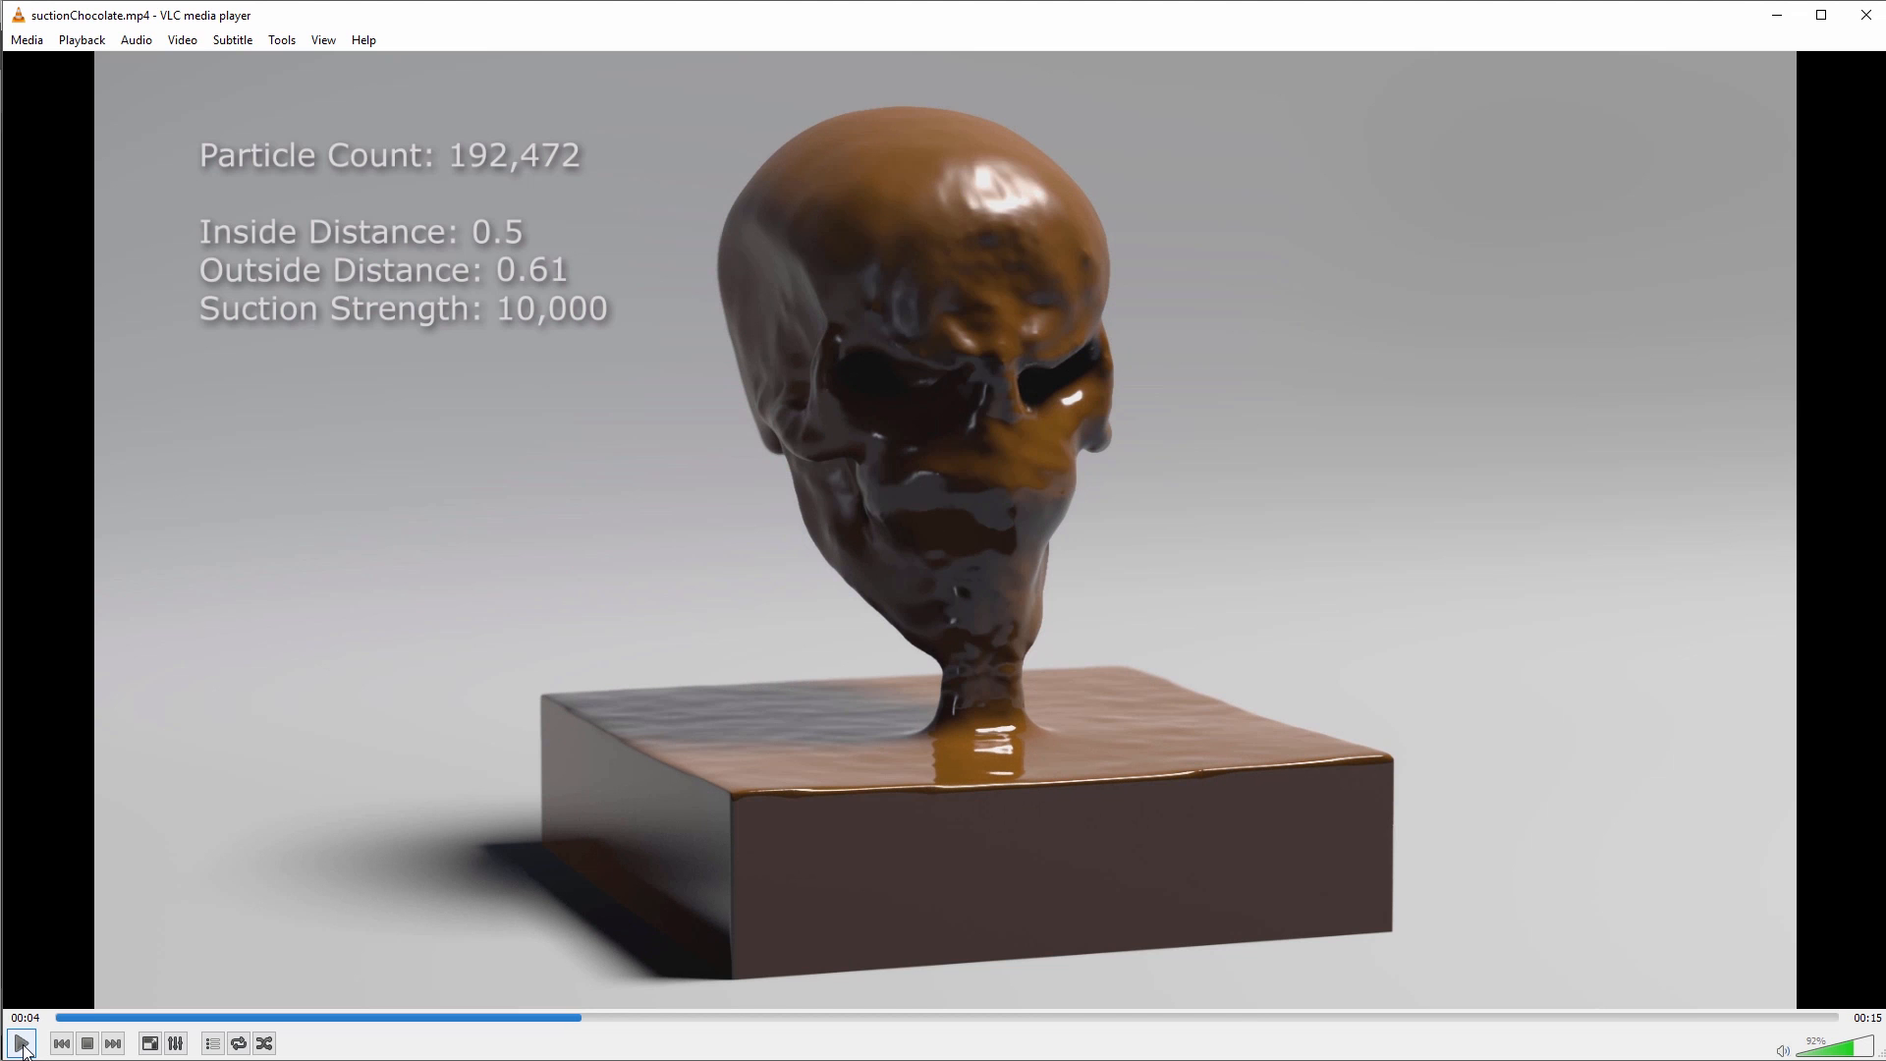
pyautogui.click(22, 1044)
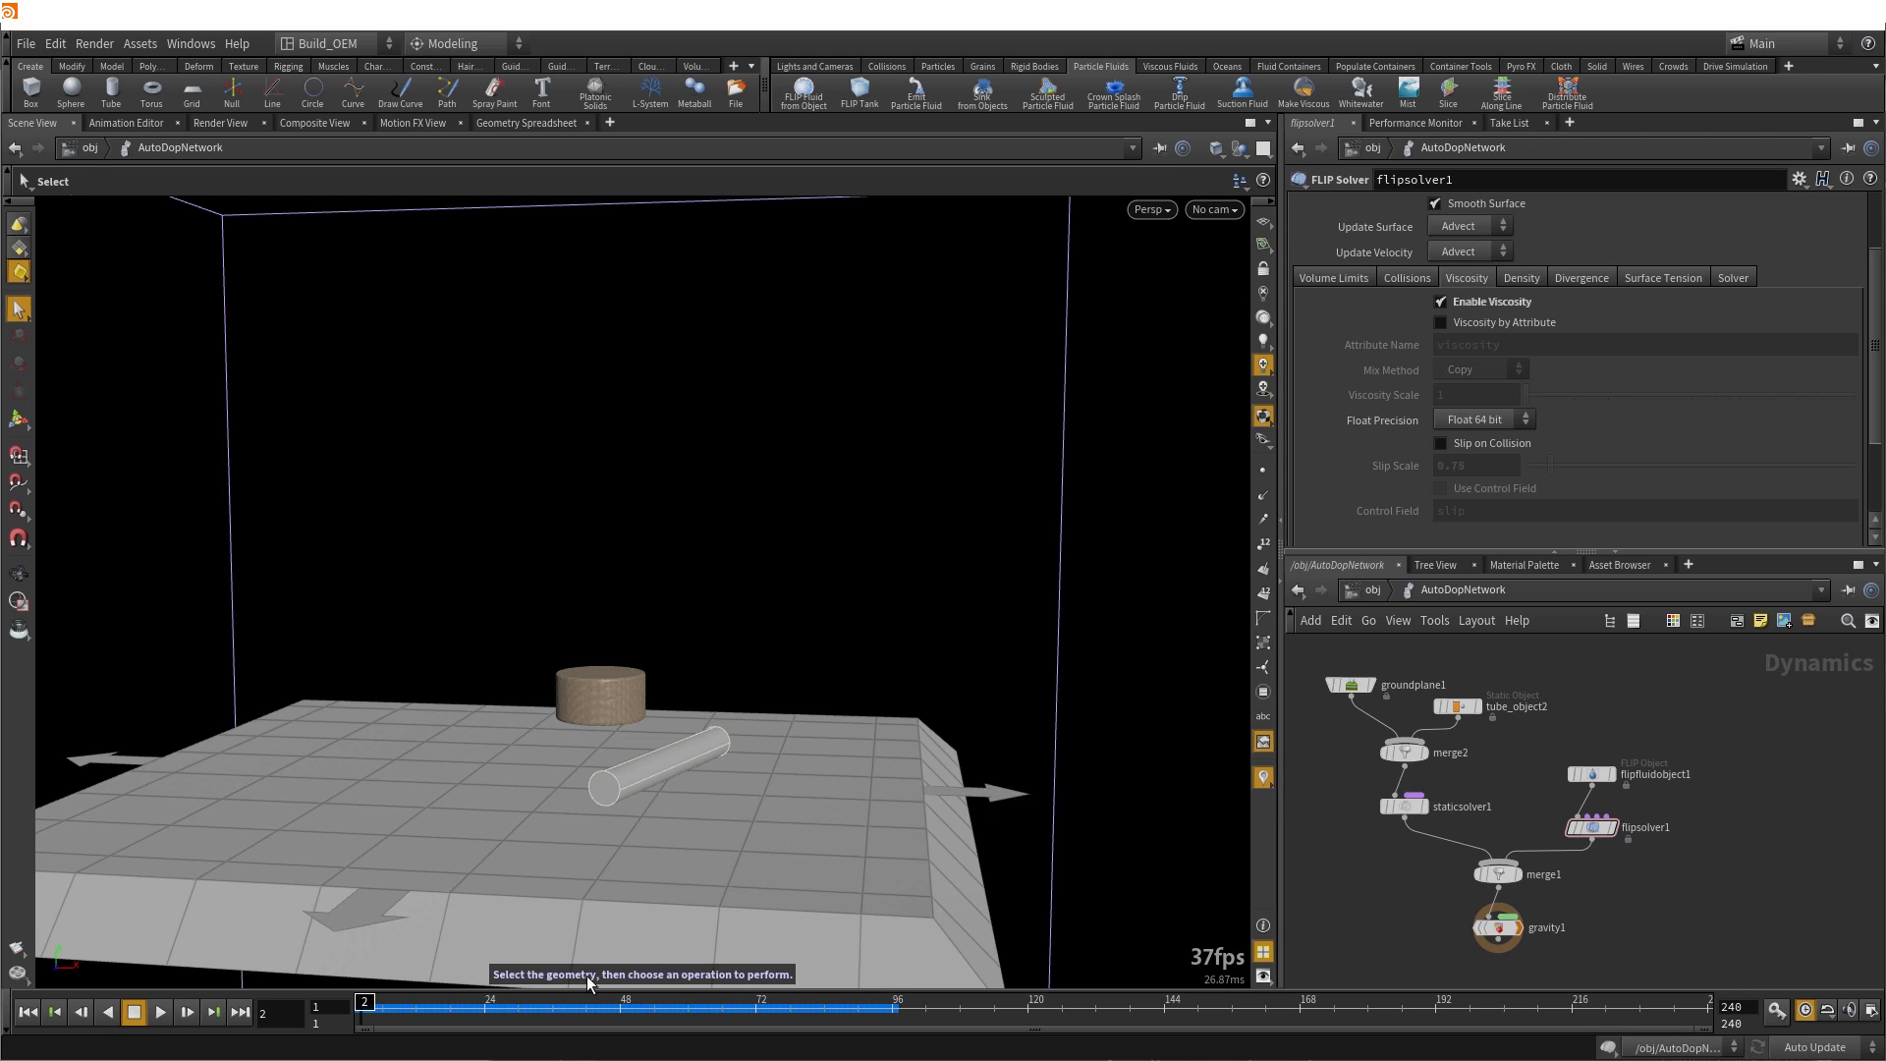
# Switch to Houdini and play the viscous simulation without Slip on Collision, stopping around frame 55 to inspect the fluid on the tube
pyautogui.press('Escape')
pyautogui.moveTo(610, 774); pyautogui.dragTo(516, 823)
pyautogui.click(160, 1018)
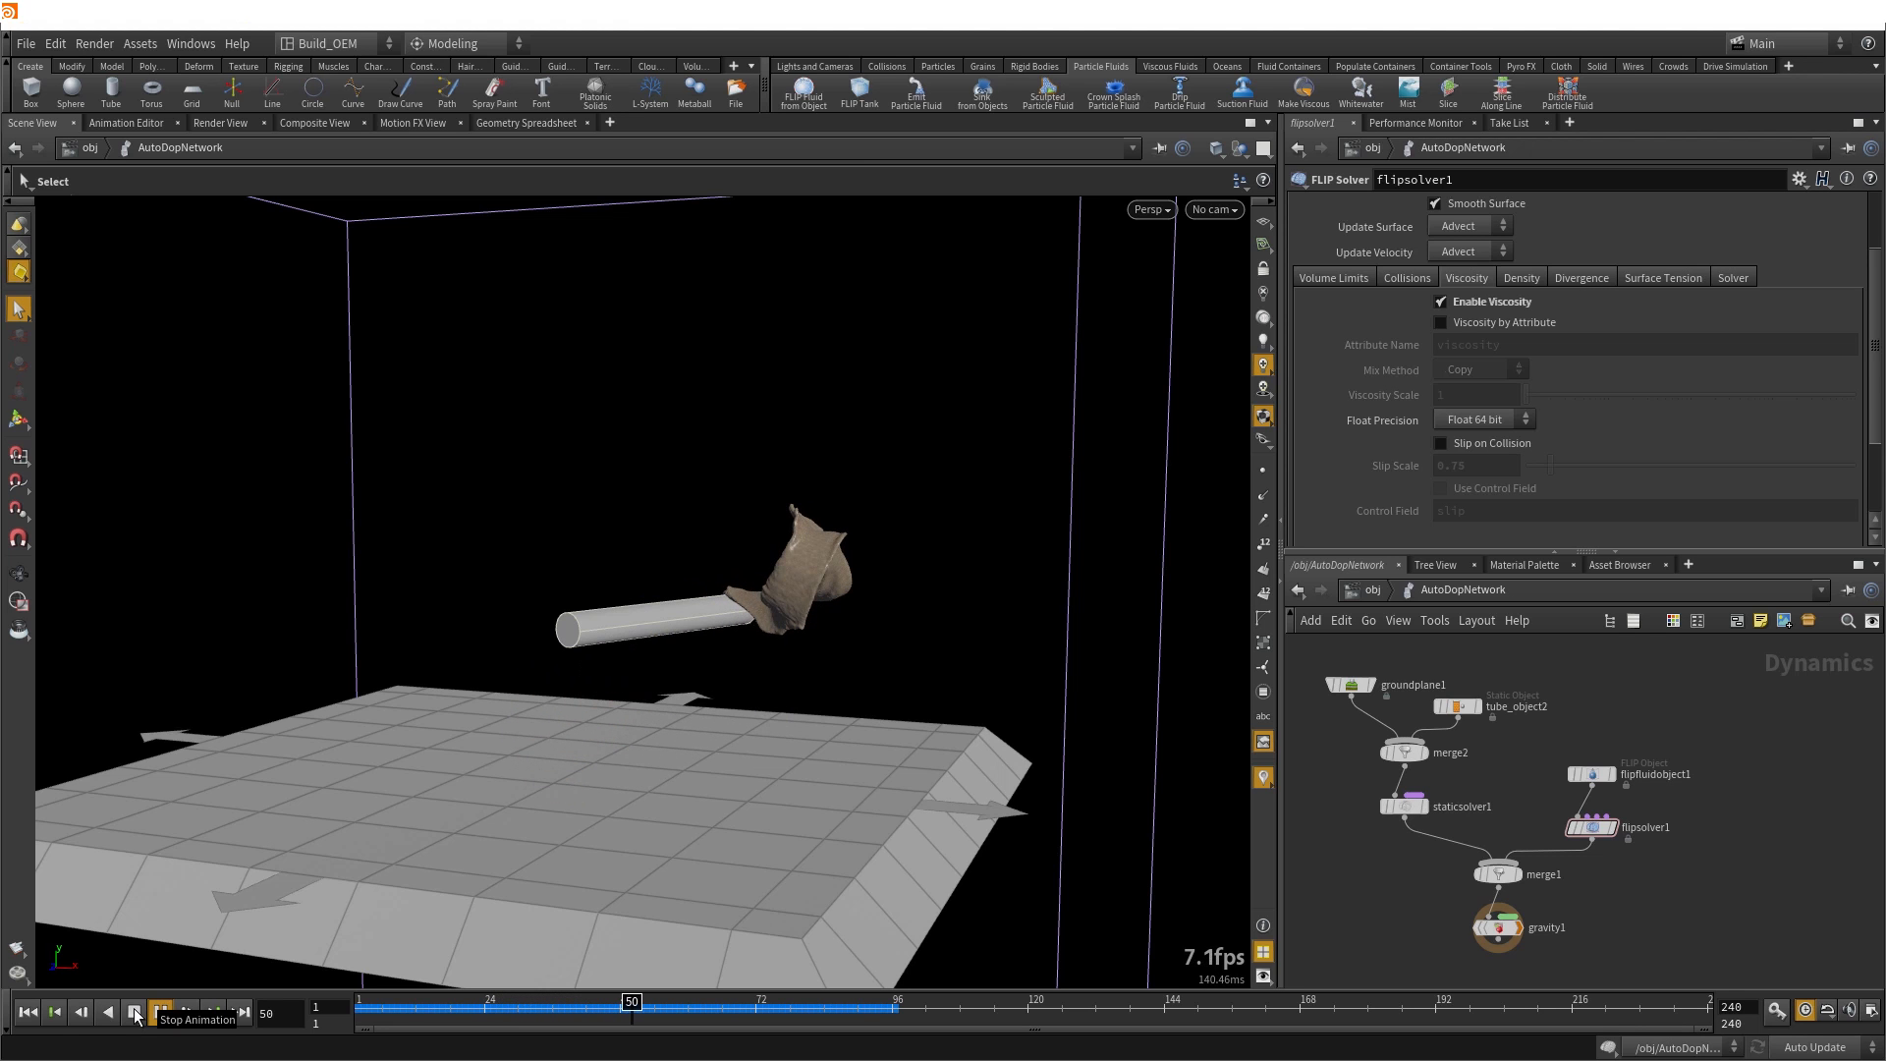
pyautogui.click(135, 1015)
pyautogui.press('Escape')
pyautogui.moveTo(741, 741); pyautogui.dragTo(702, 605)
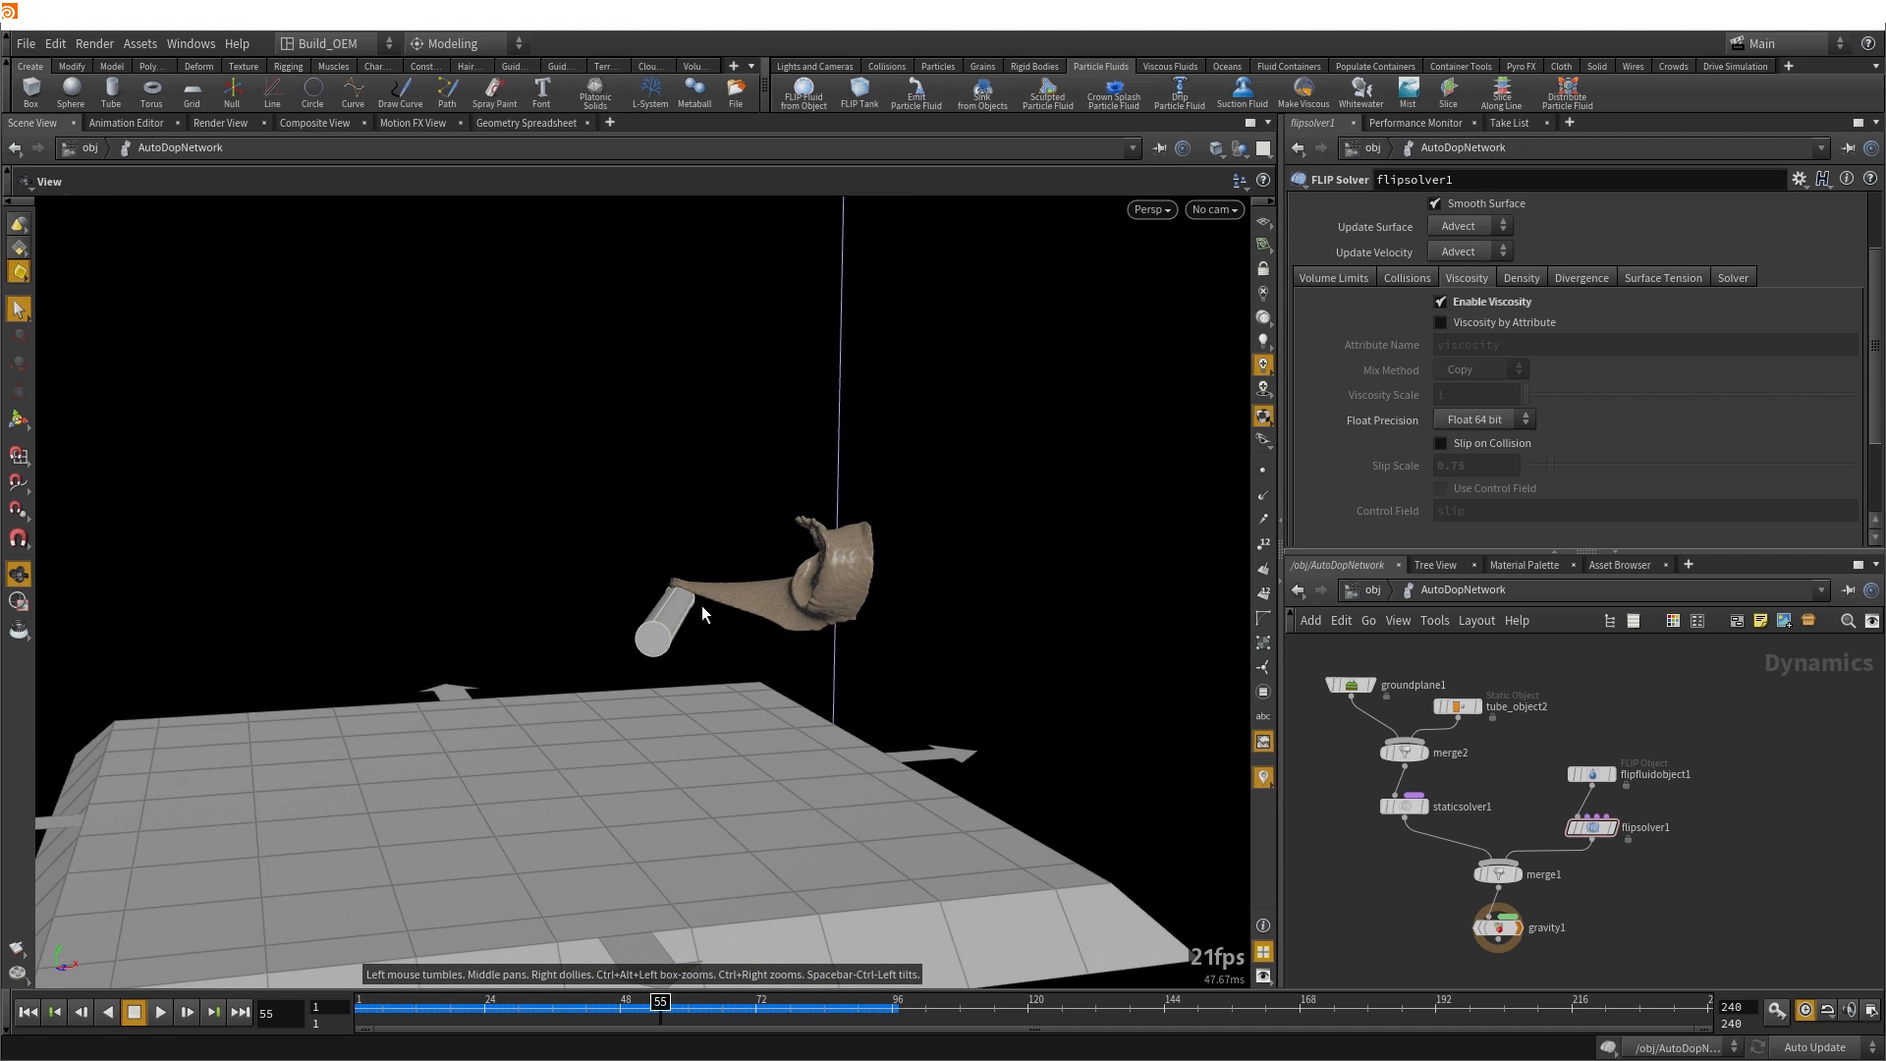
pyautogui.press('s')
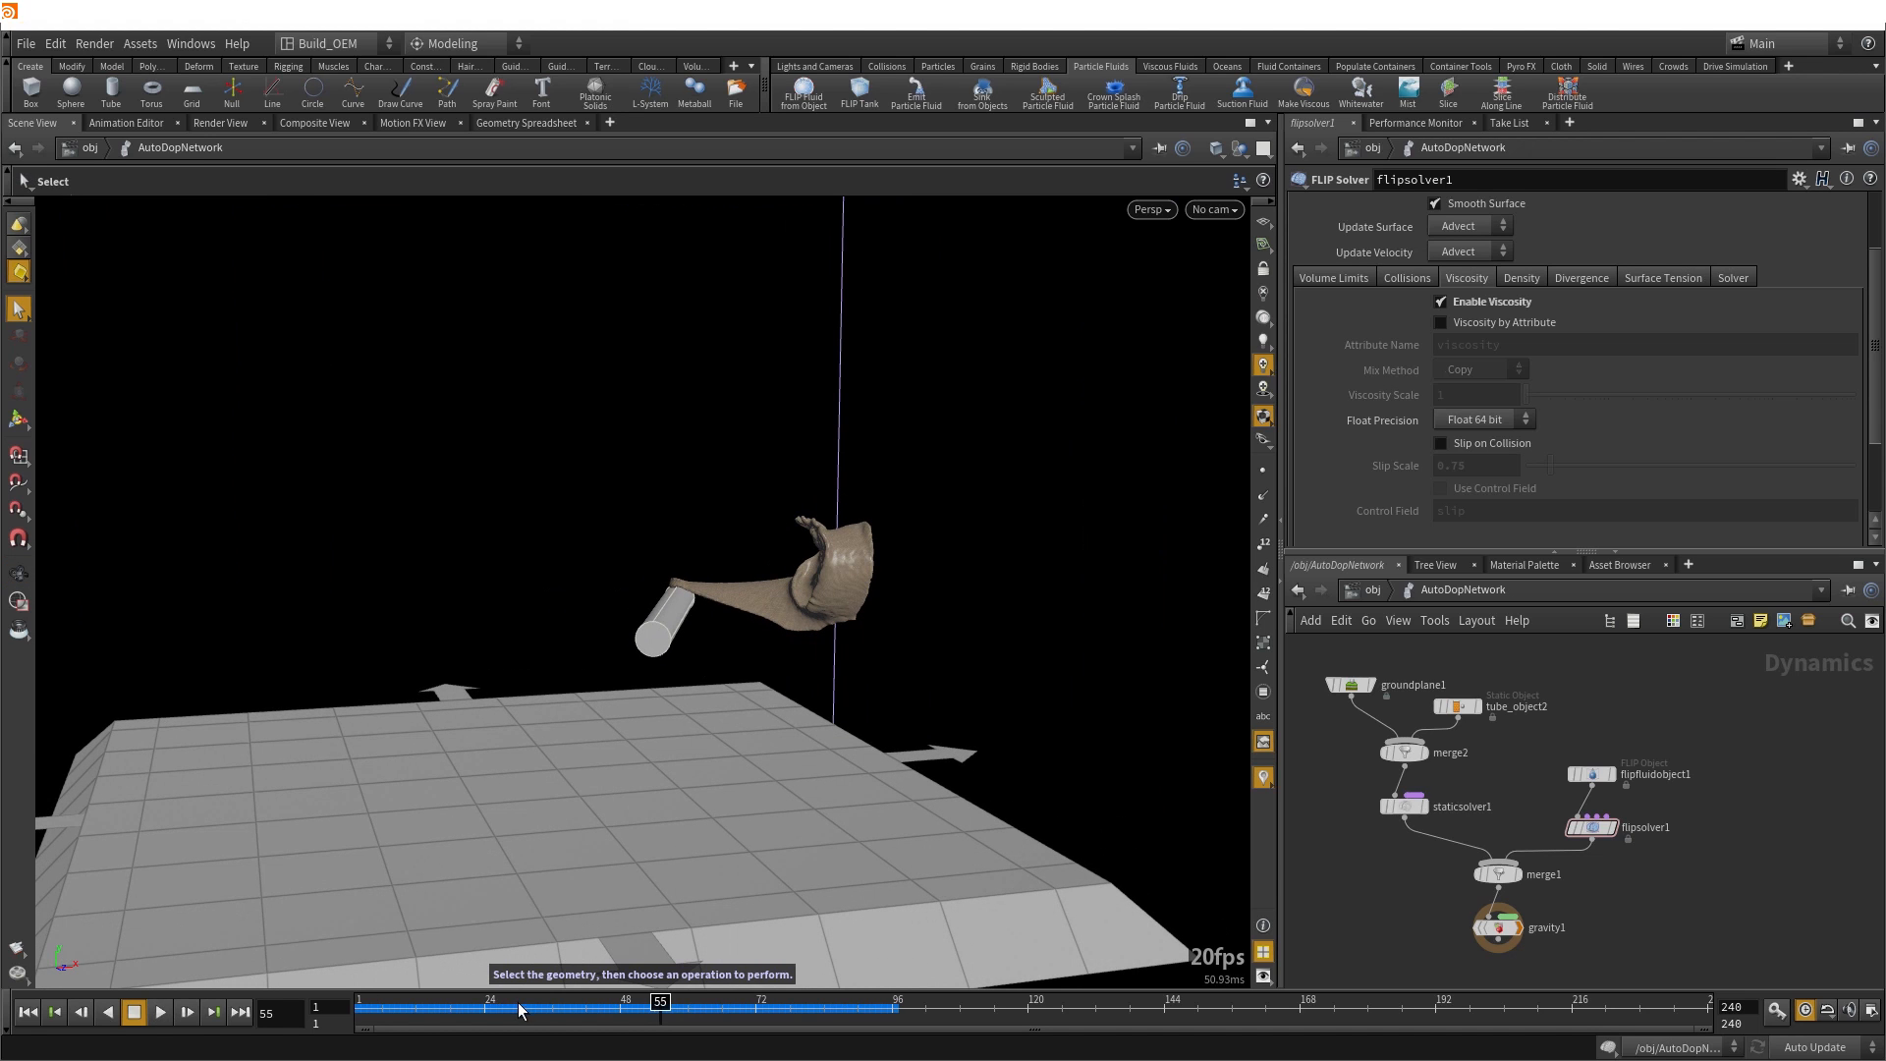
pyautogui.moveTo(522, 1010); pyautogui.dragTo(643, 983)
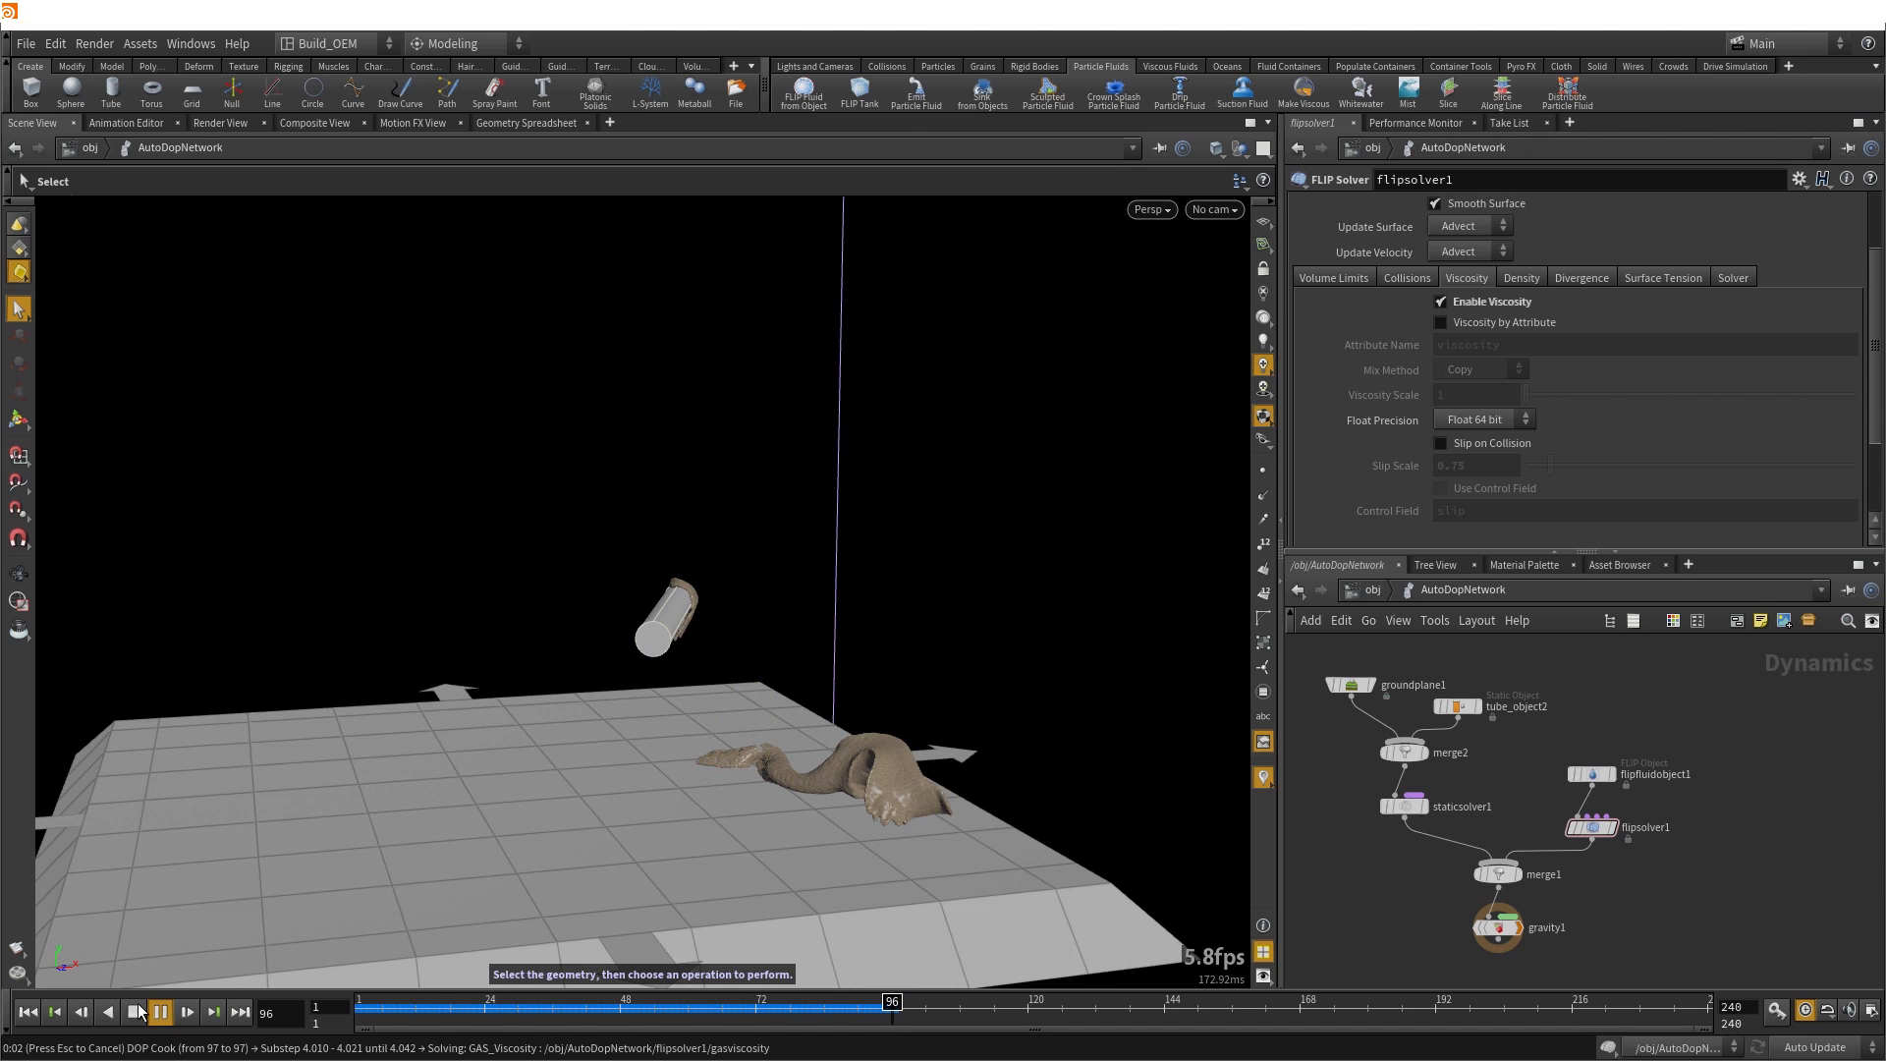
# Stop the playback near frame 98, step back to frame 97, and inspect the fluid on the ground and tube from several angles
pyautogui.keyDown('alt'); pyautogui.moveTo(652, 808); pyautogui.dragTo(740, 805); pyautogui.keyUp('alt')
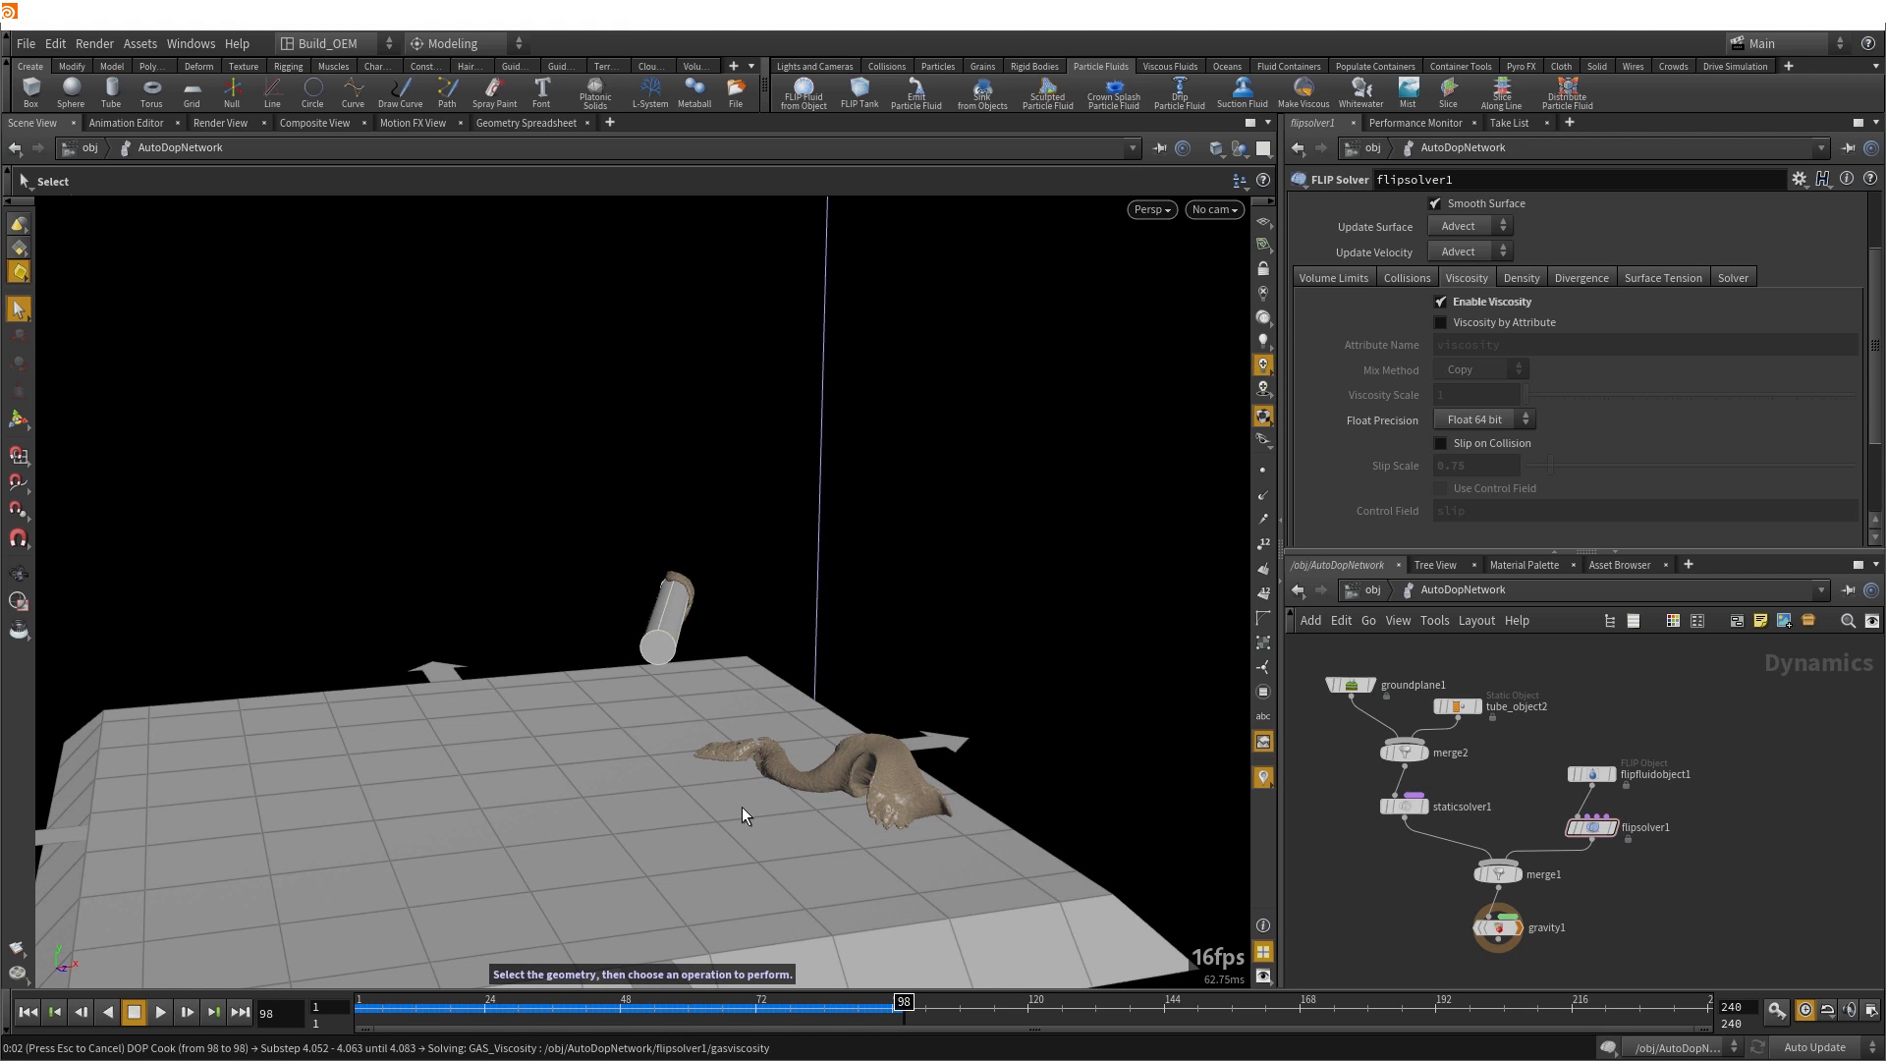
pyautogui.press('Escape')
pyautogui.click(83, 1009)
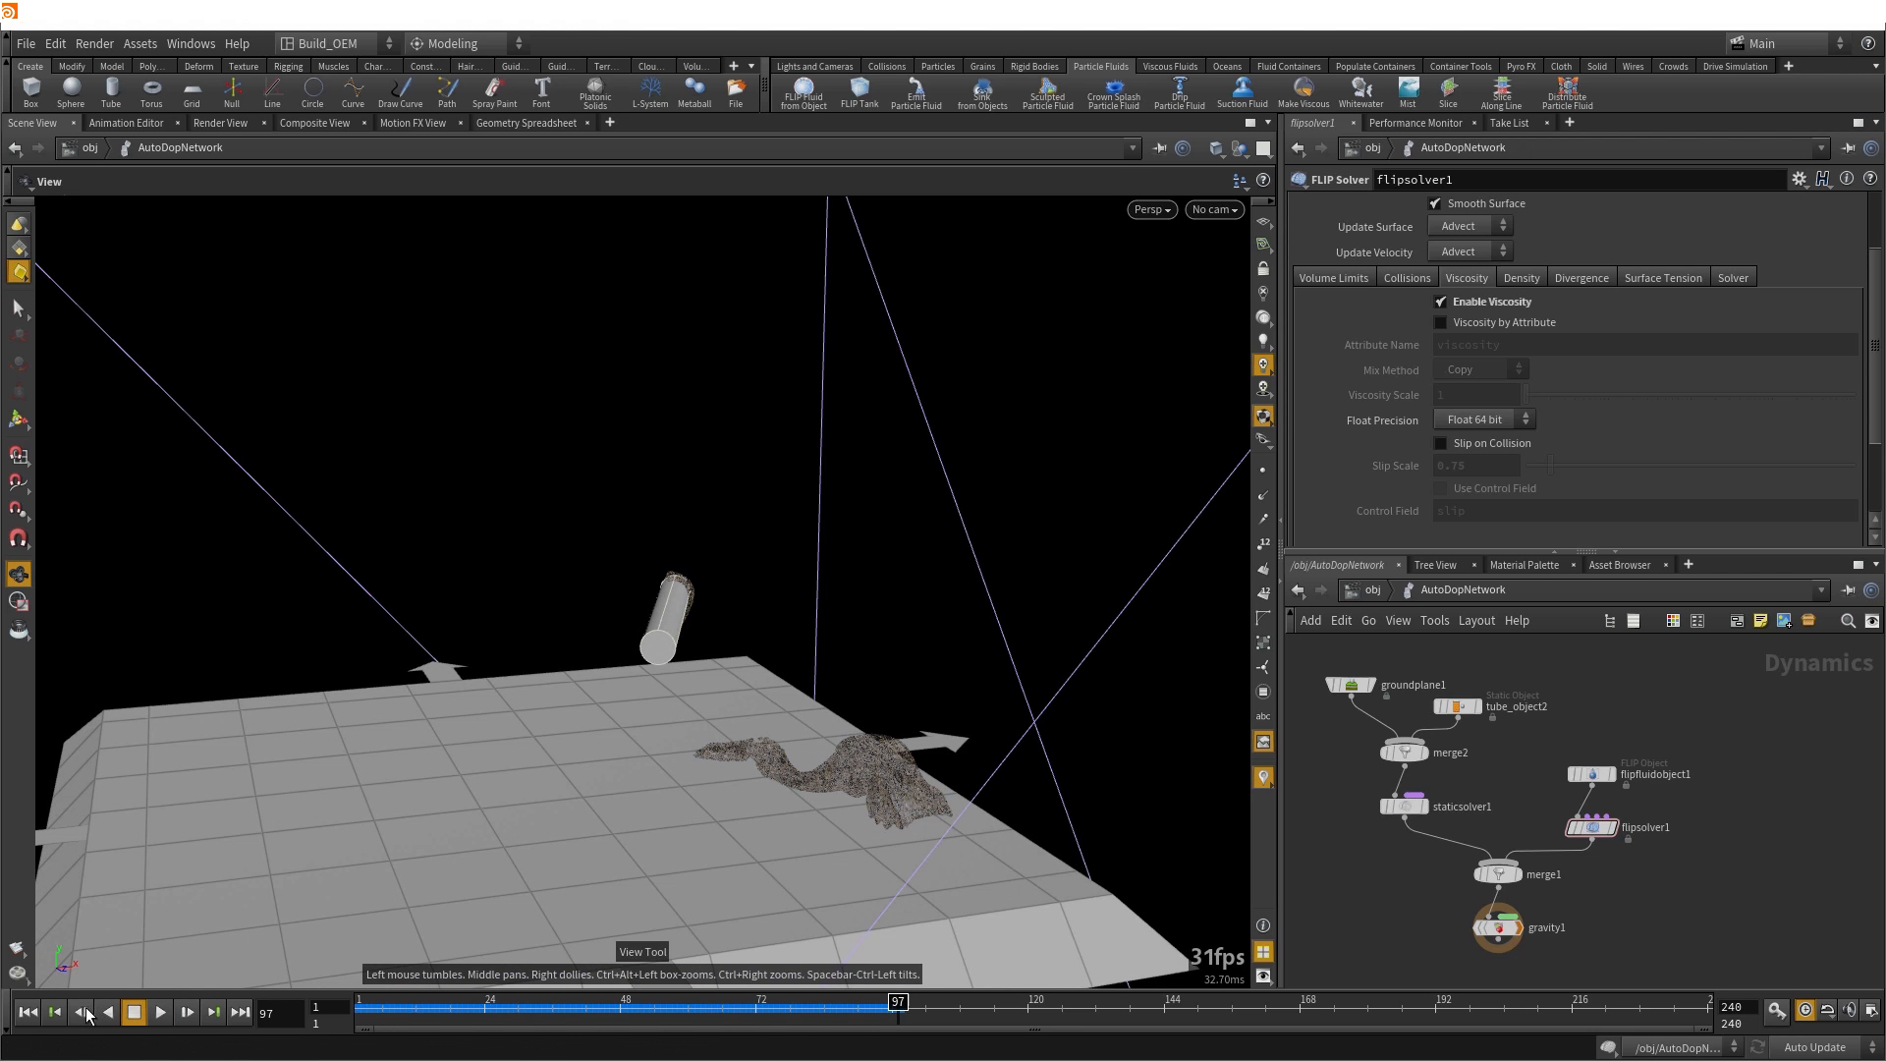
pyautogui.moveTo(895, 777); pyautogui.dragTo(950, 754)
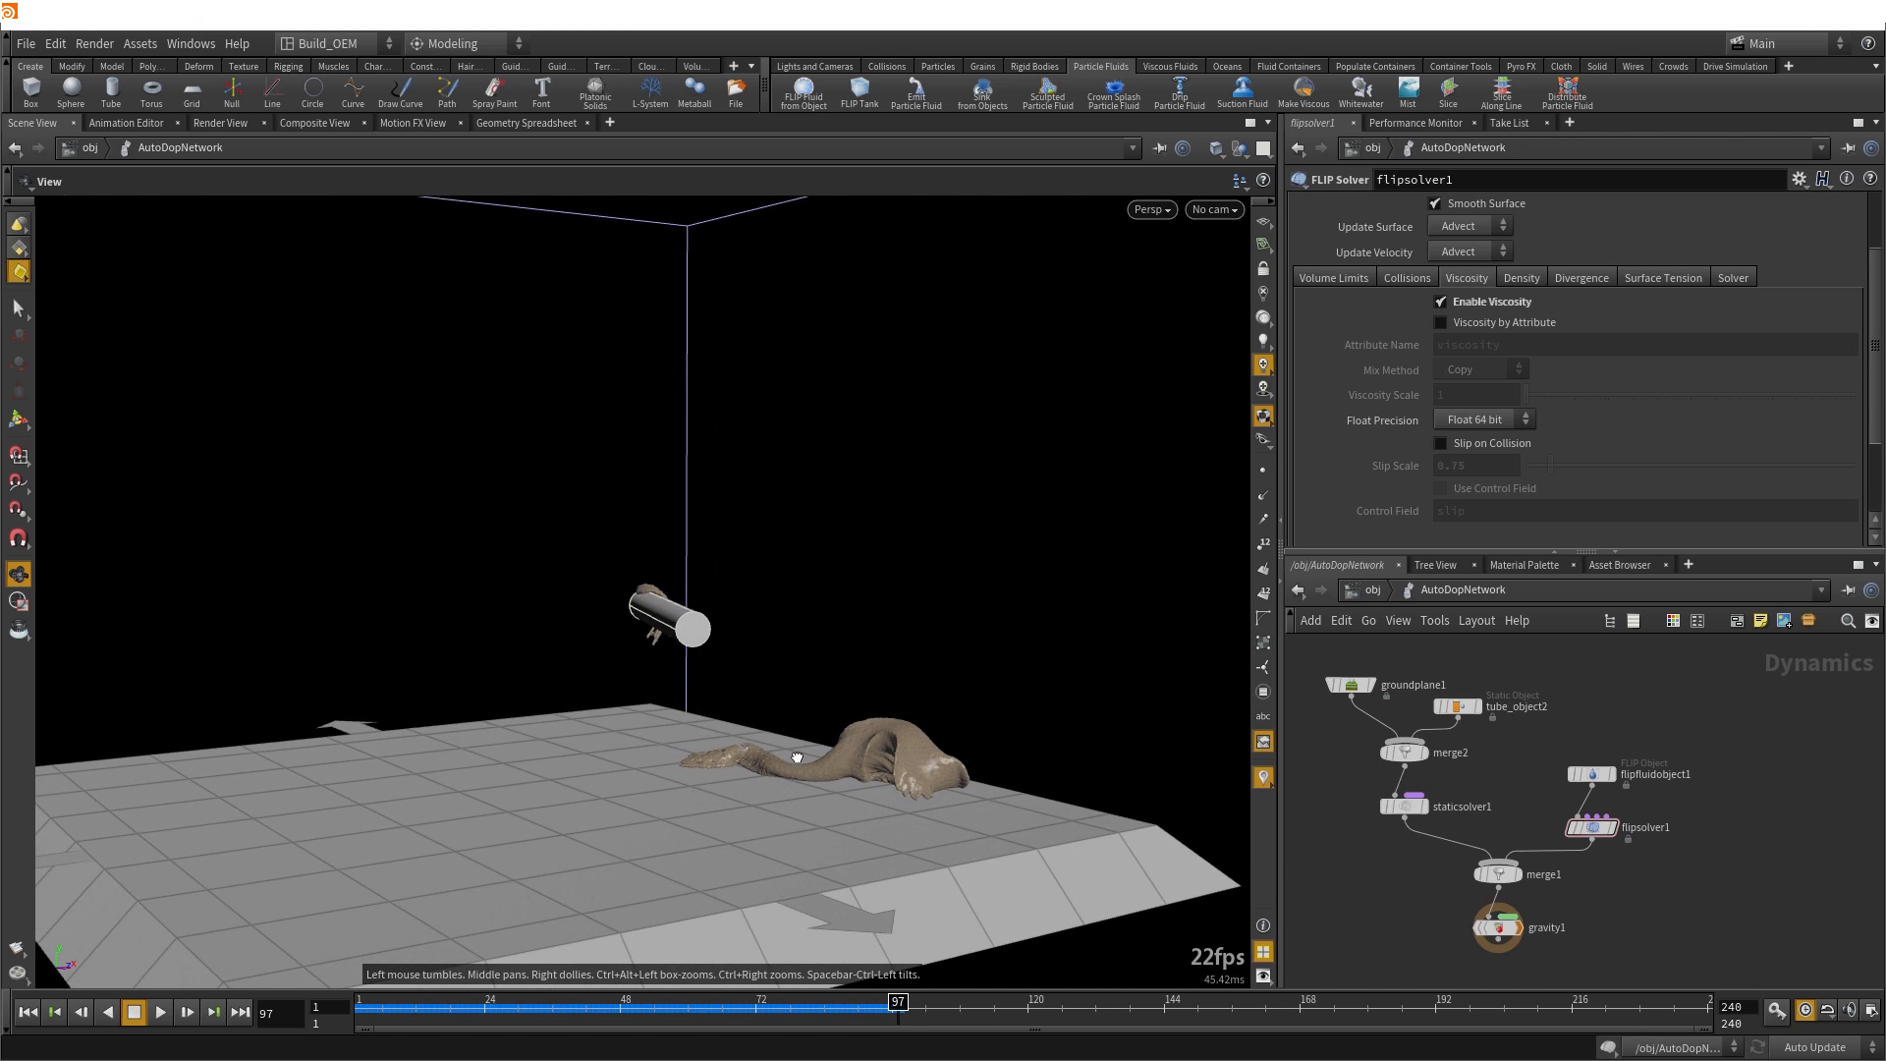
pyautogui.moveTo(796, 758); pyautogui.dragTo(687, 972)
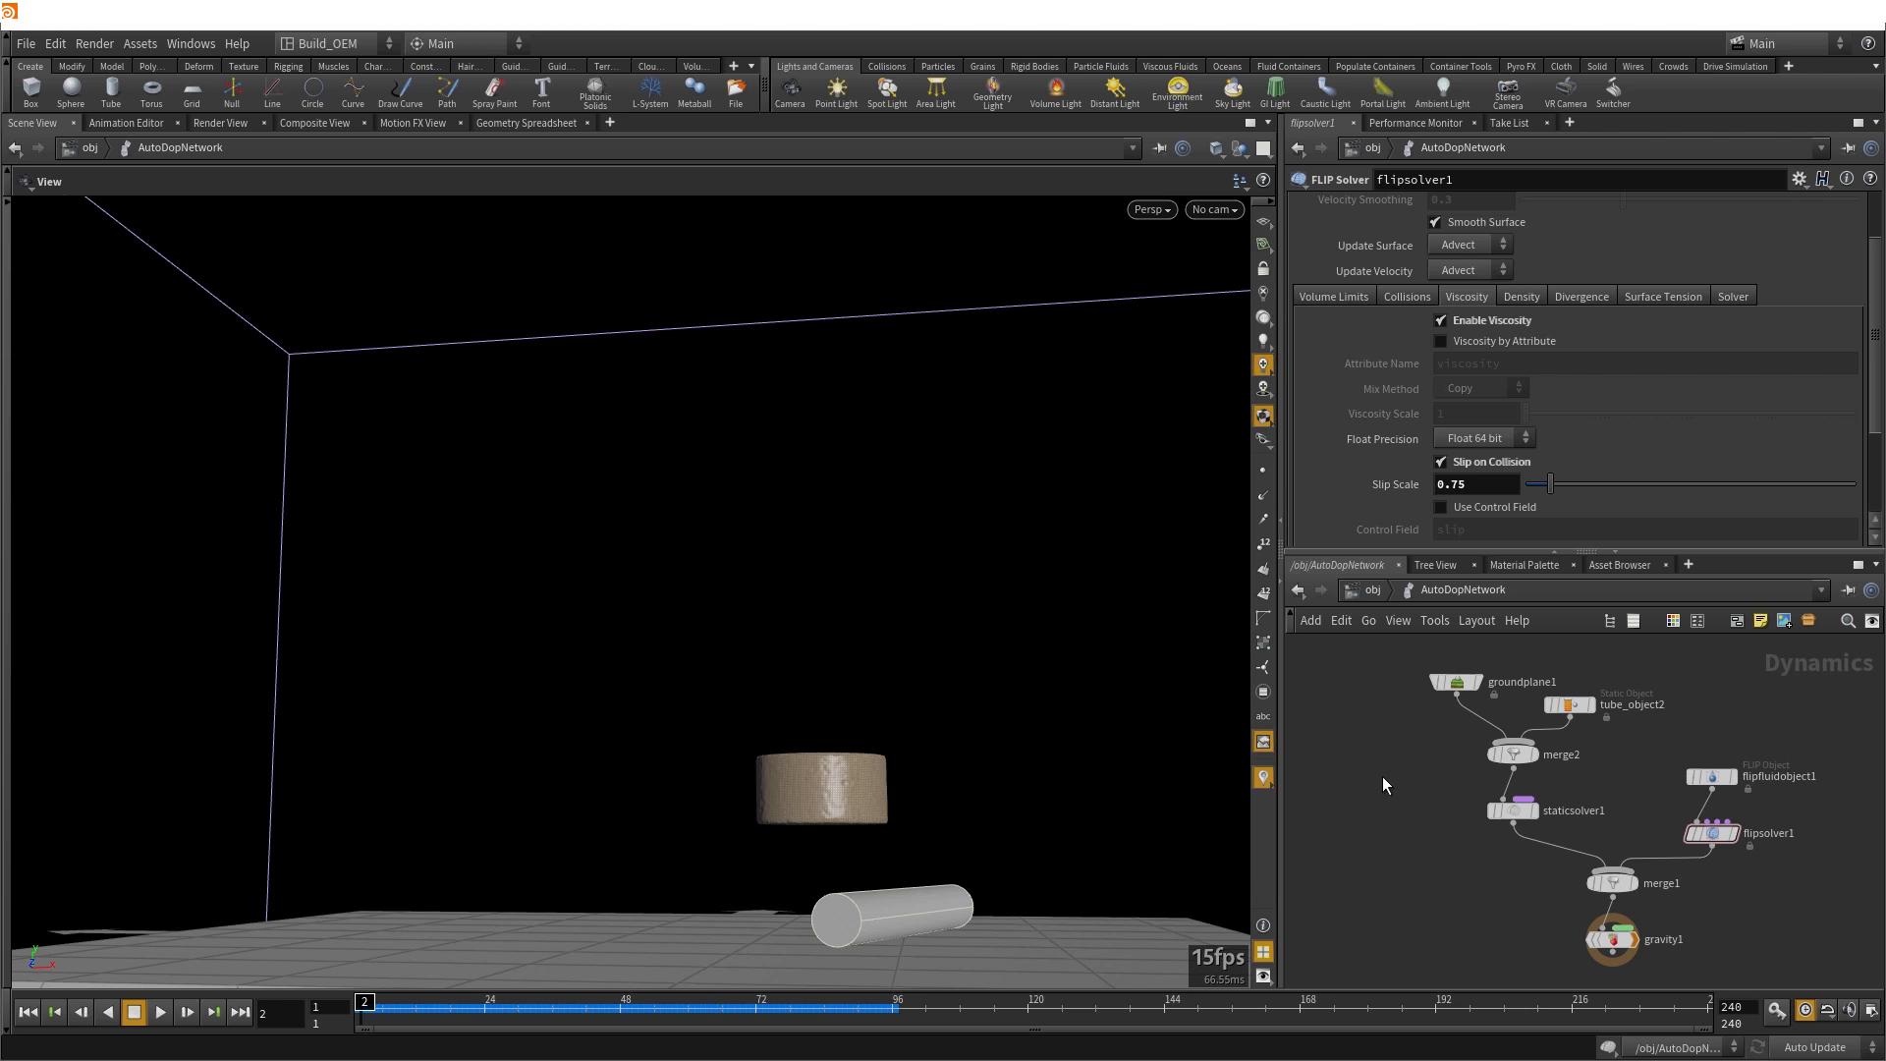
# Switch to the scene with Slip Scale 0.75, play its simulation, and stop at frame 37 for a close view of the fluid
pyautogui.moveTo(1052, 792); pyautogui.dragTo(770, 804)
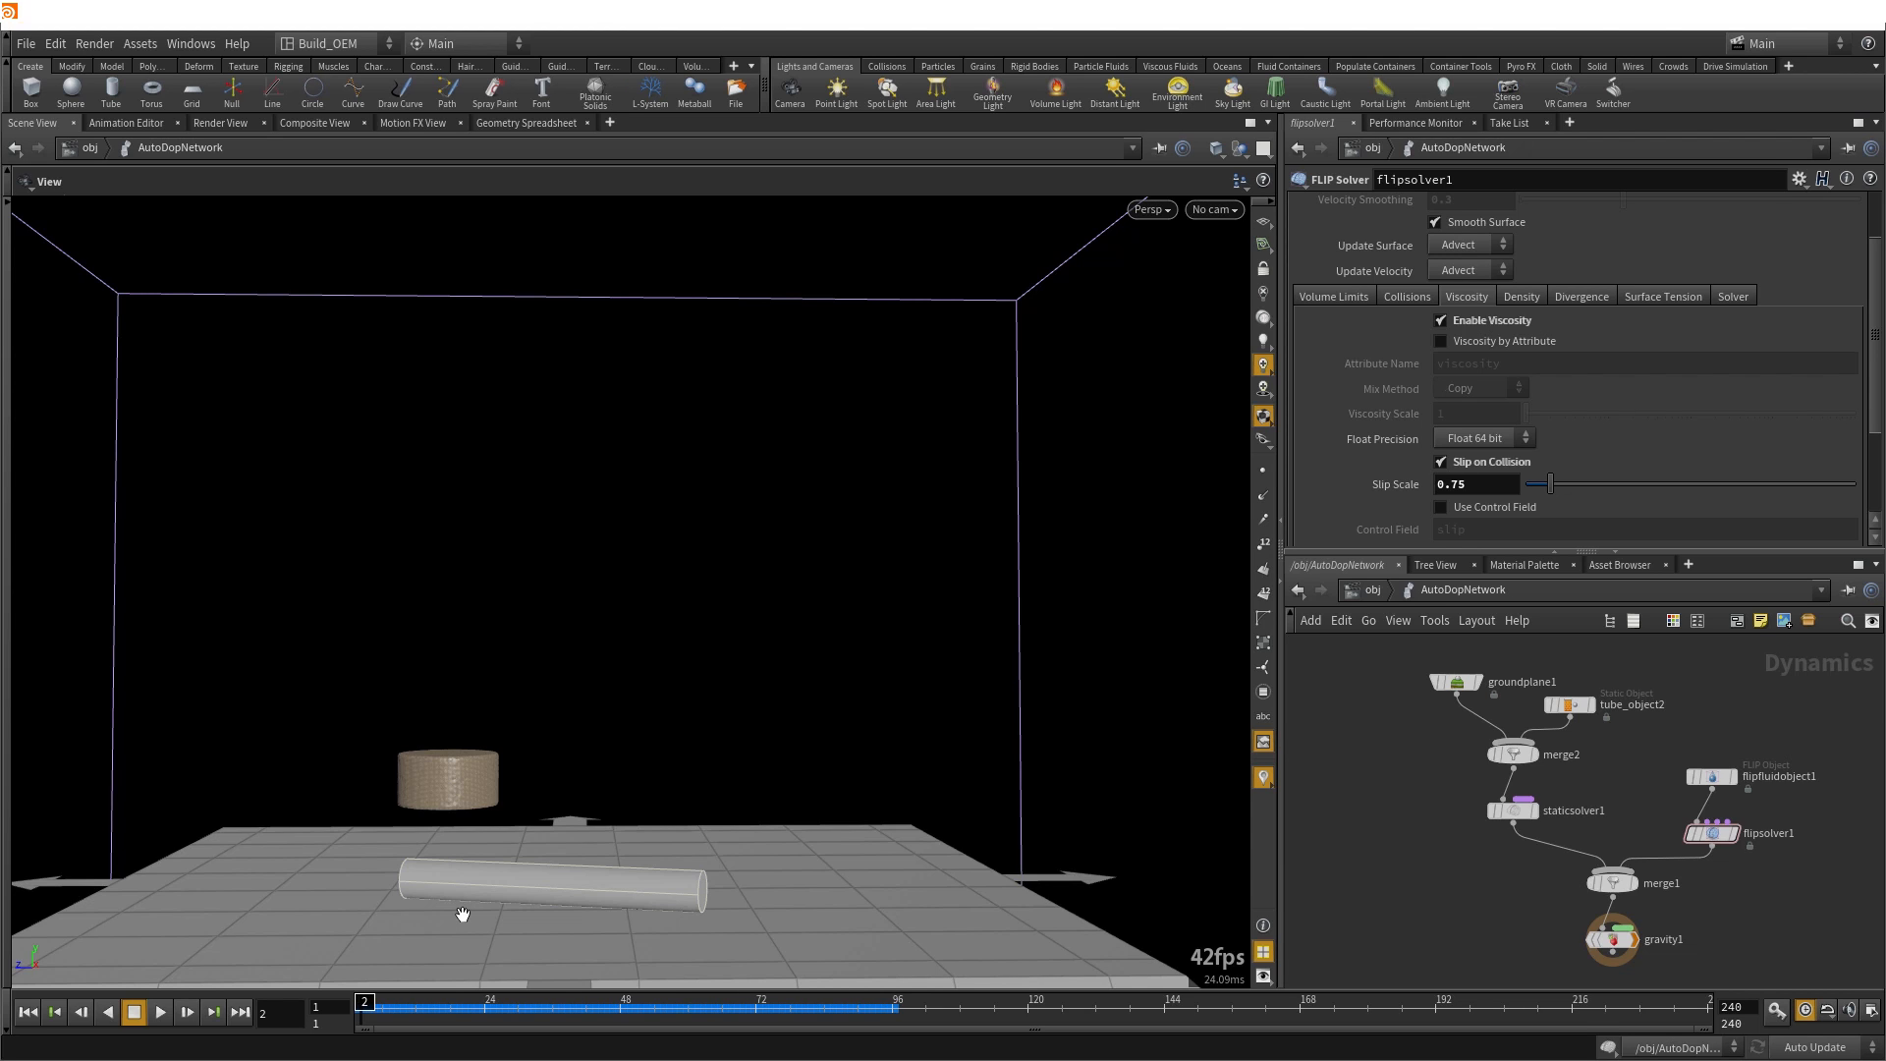
pyautogui.moveTo(519, 874); pyautogui.dragTo(766, 868)
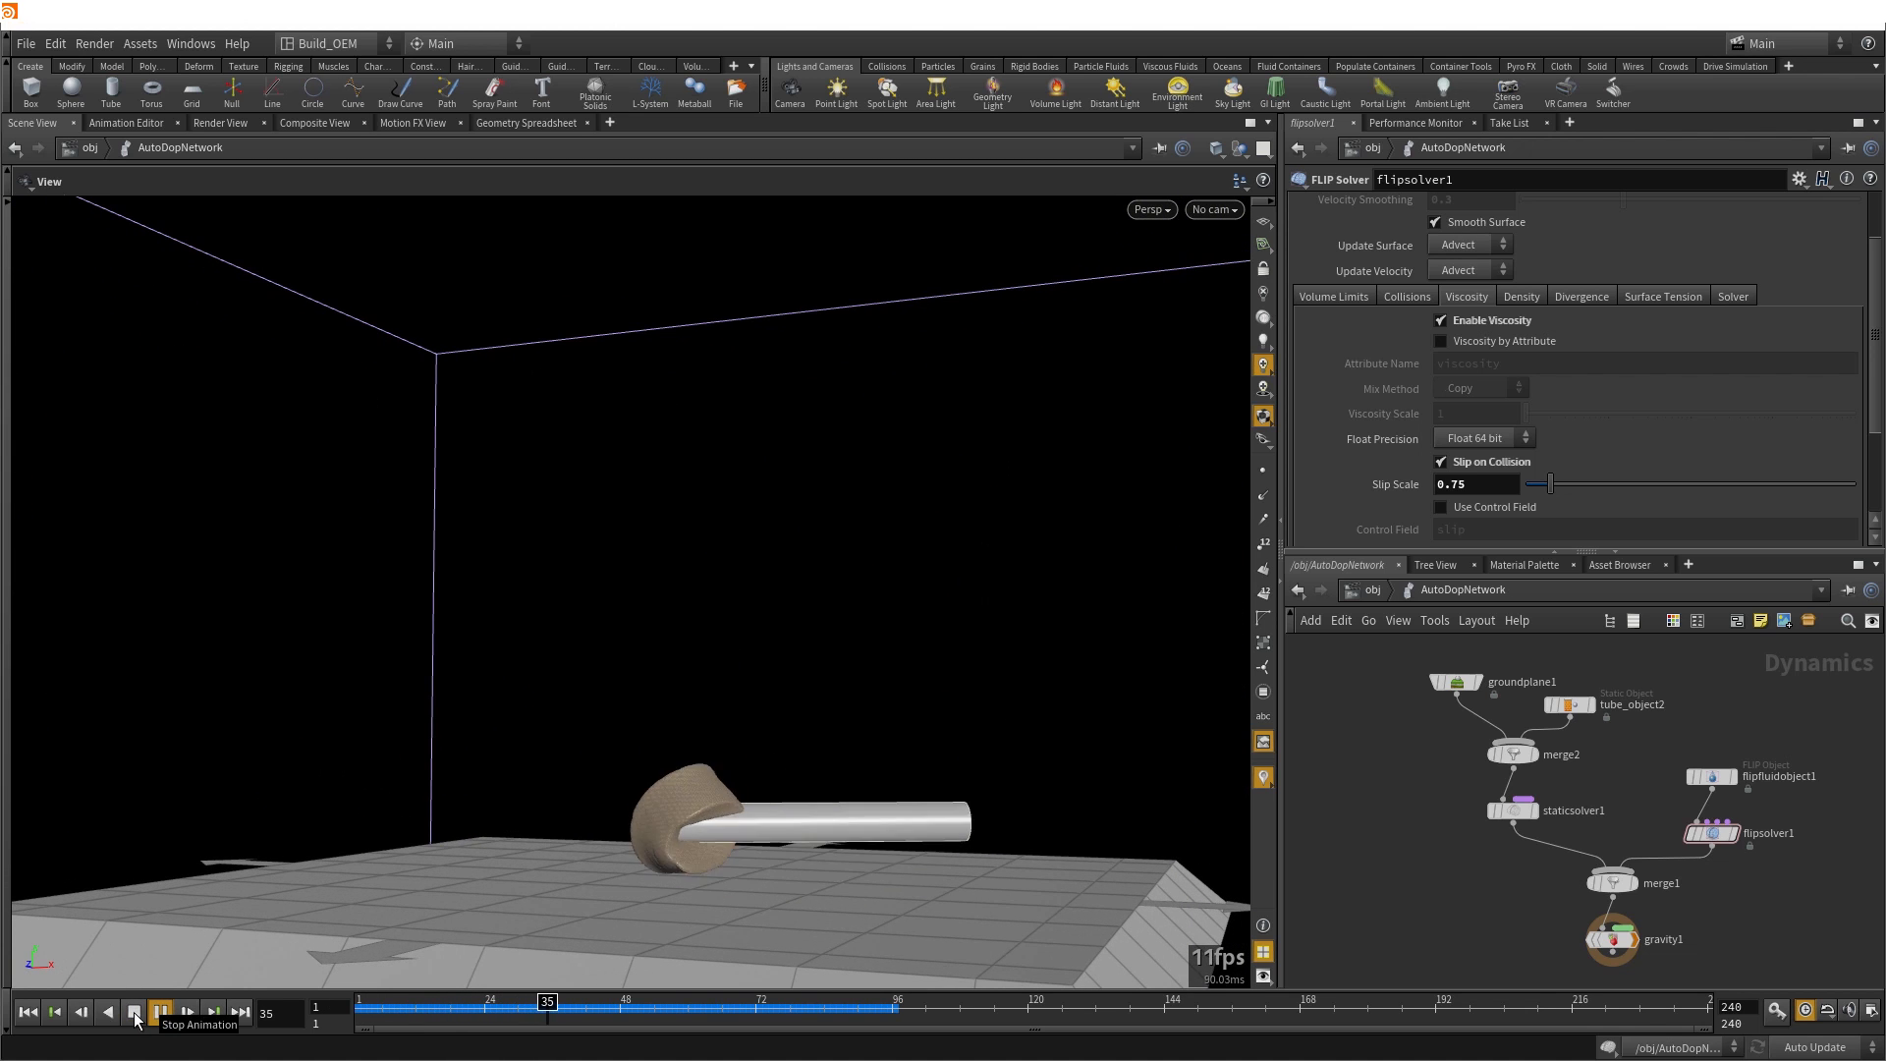
pyautogui.click(136, 1012)
pyautogui.moveTo(692, 805); pyautogui.dragTo(825, 808)
pyautogui.moveTo(825, 808); pyautogui.dragTo(779, 837, button='right')
pyautogui.moveTo(779, 838); pyautogui.dragTo(769, 821)
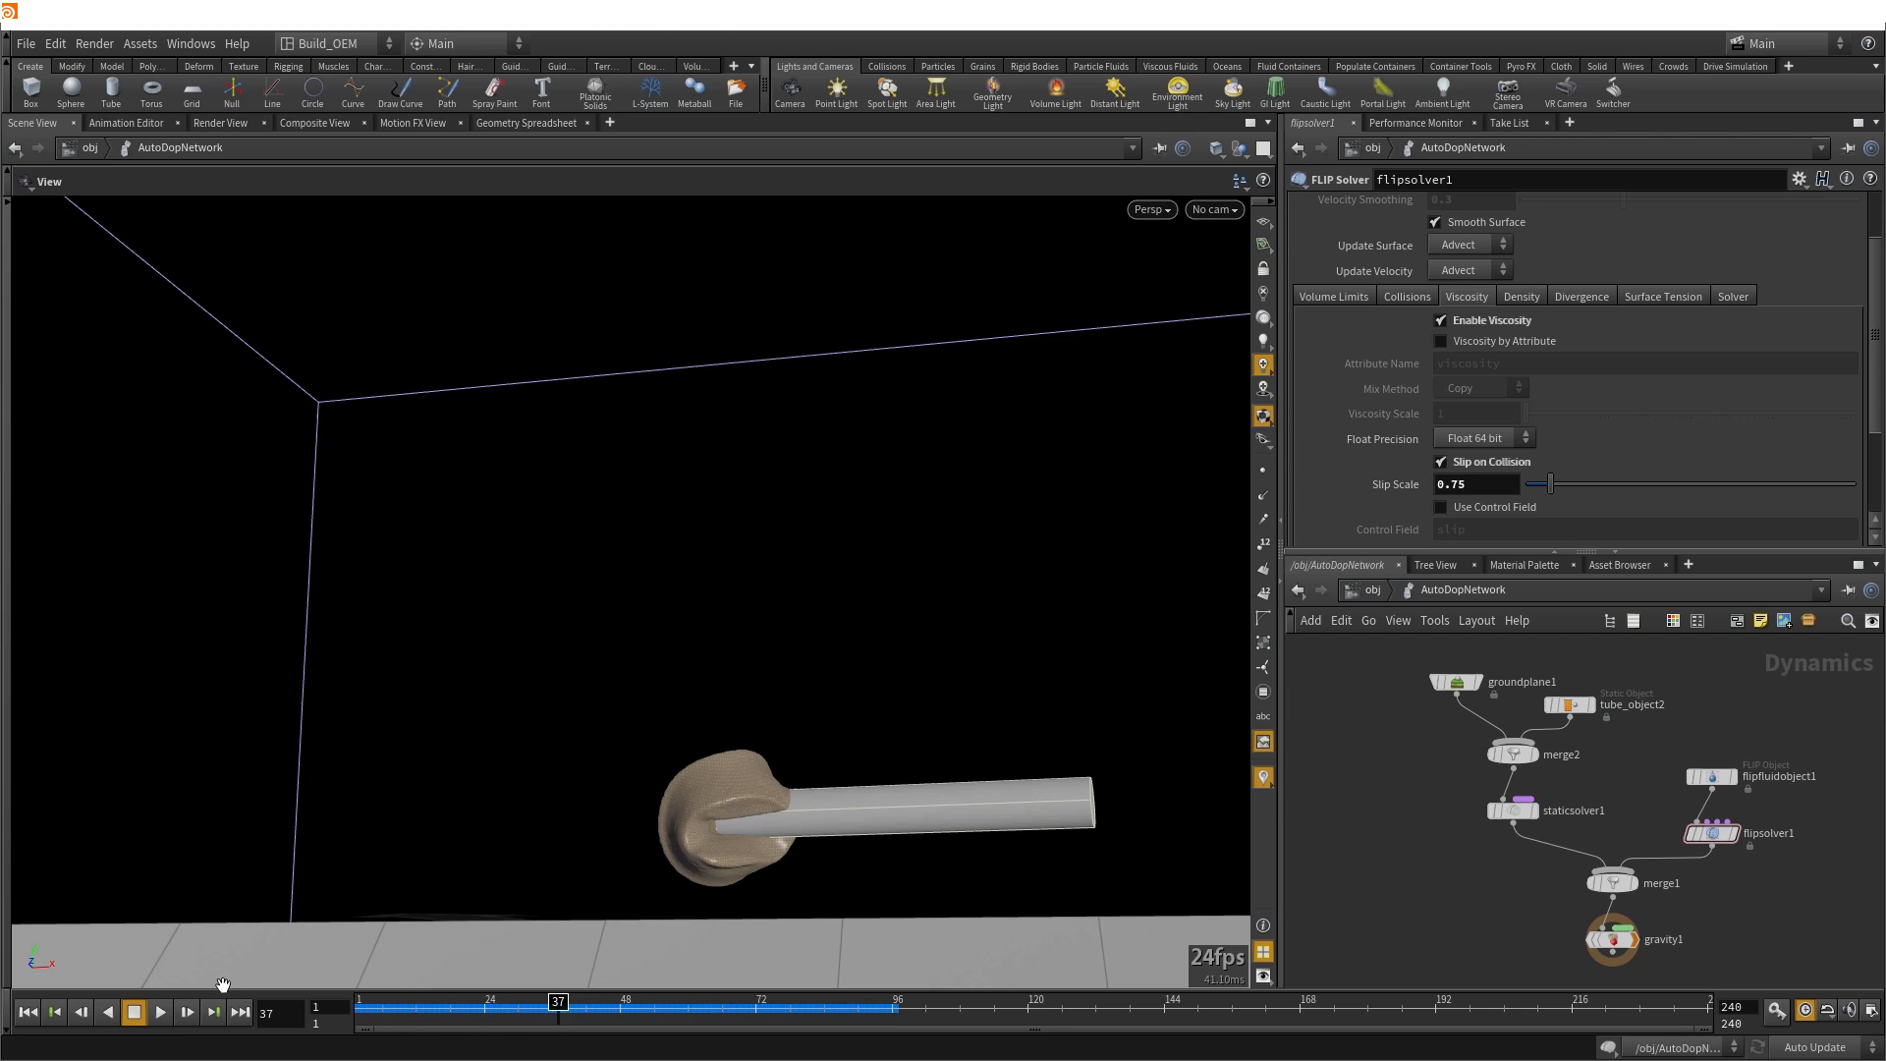
# Step back and forth between frames 37 and 39 to examine how the slipping fluid meets the rotating tube
pyautogui.click(187, 1011)
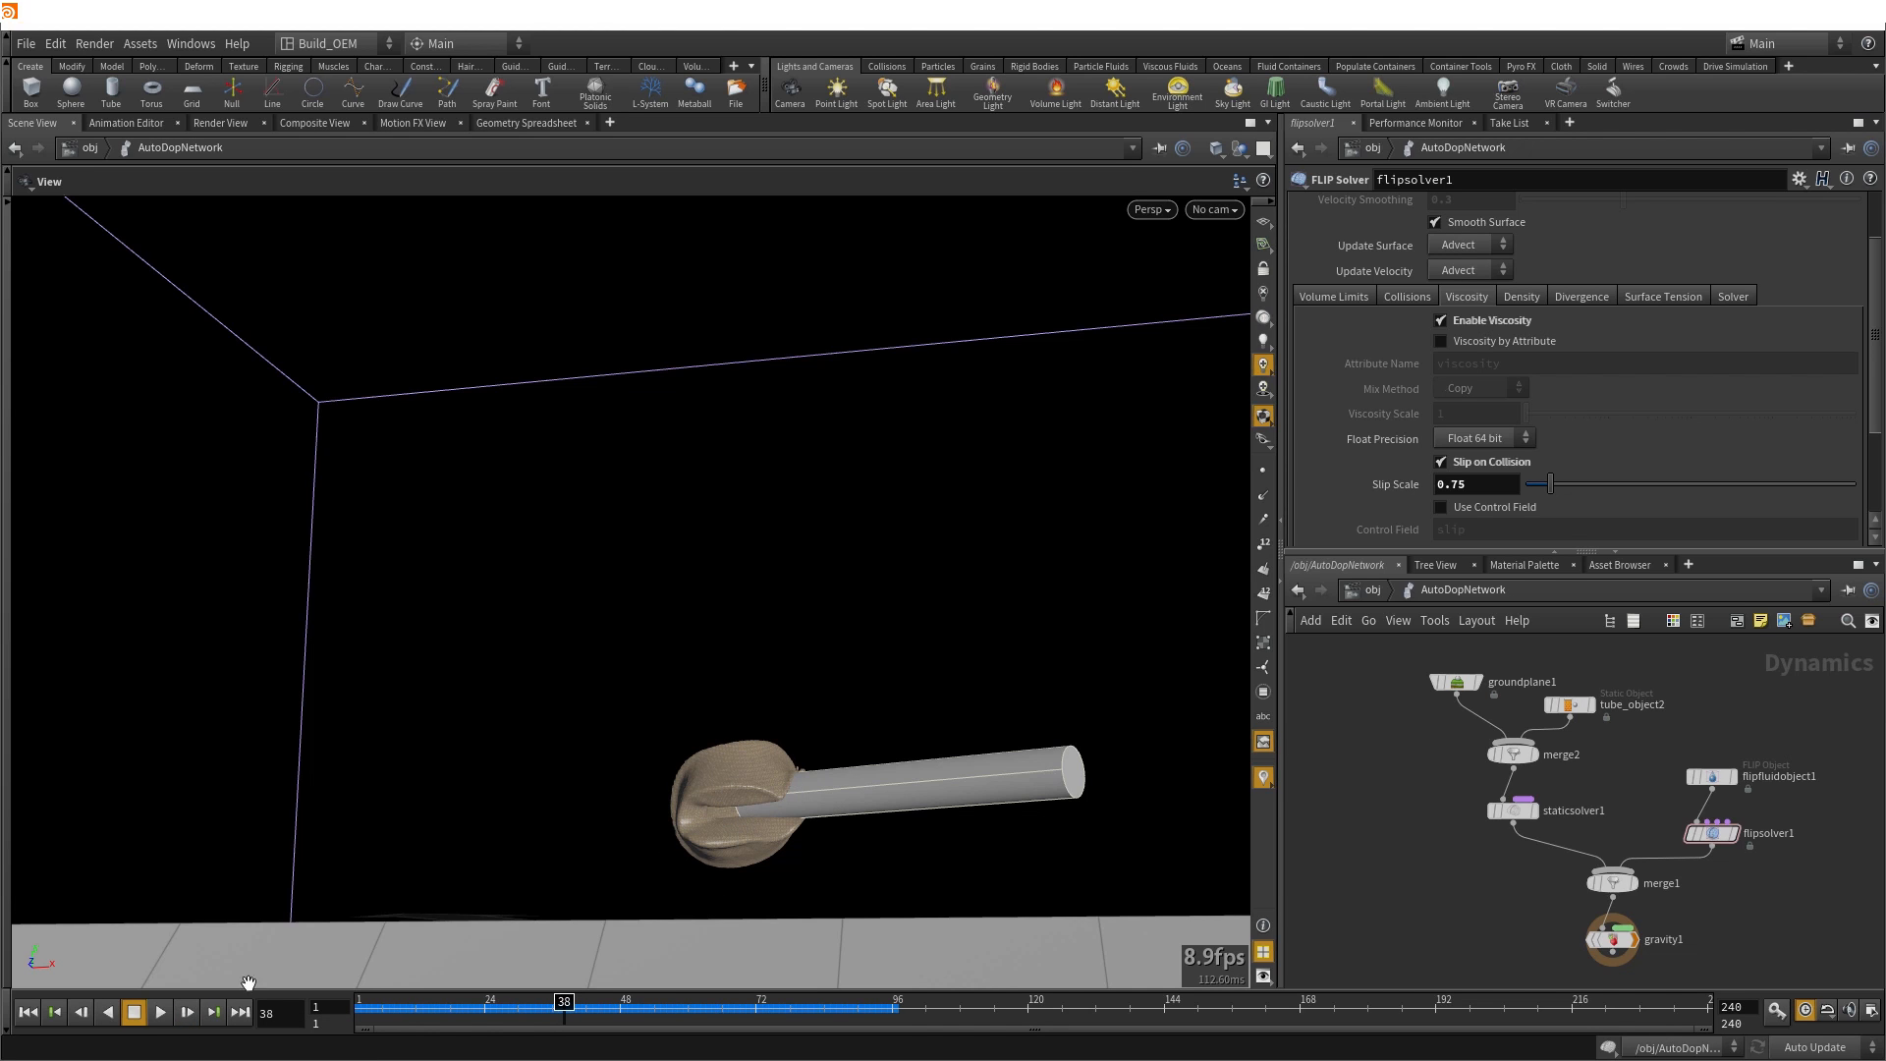
pyautogui.click(84, 1016)
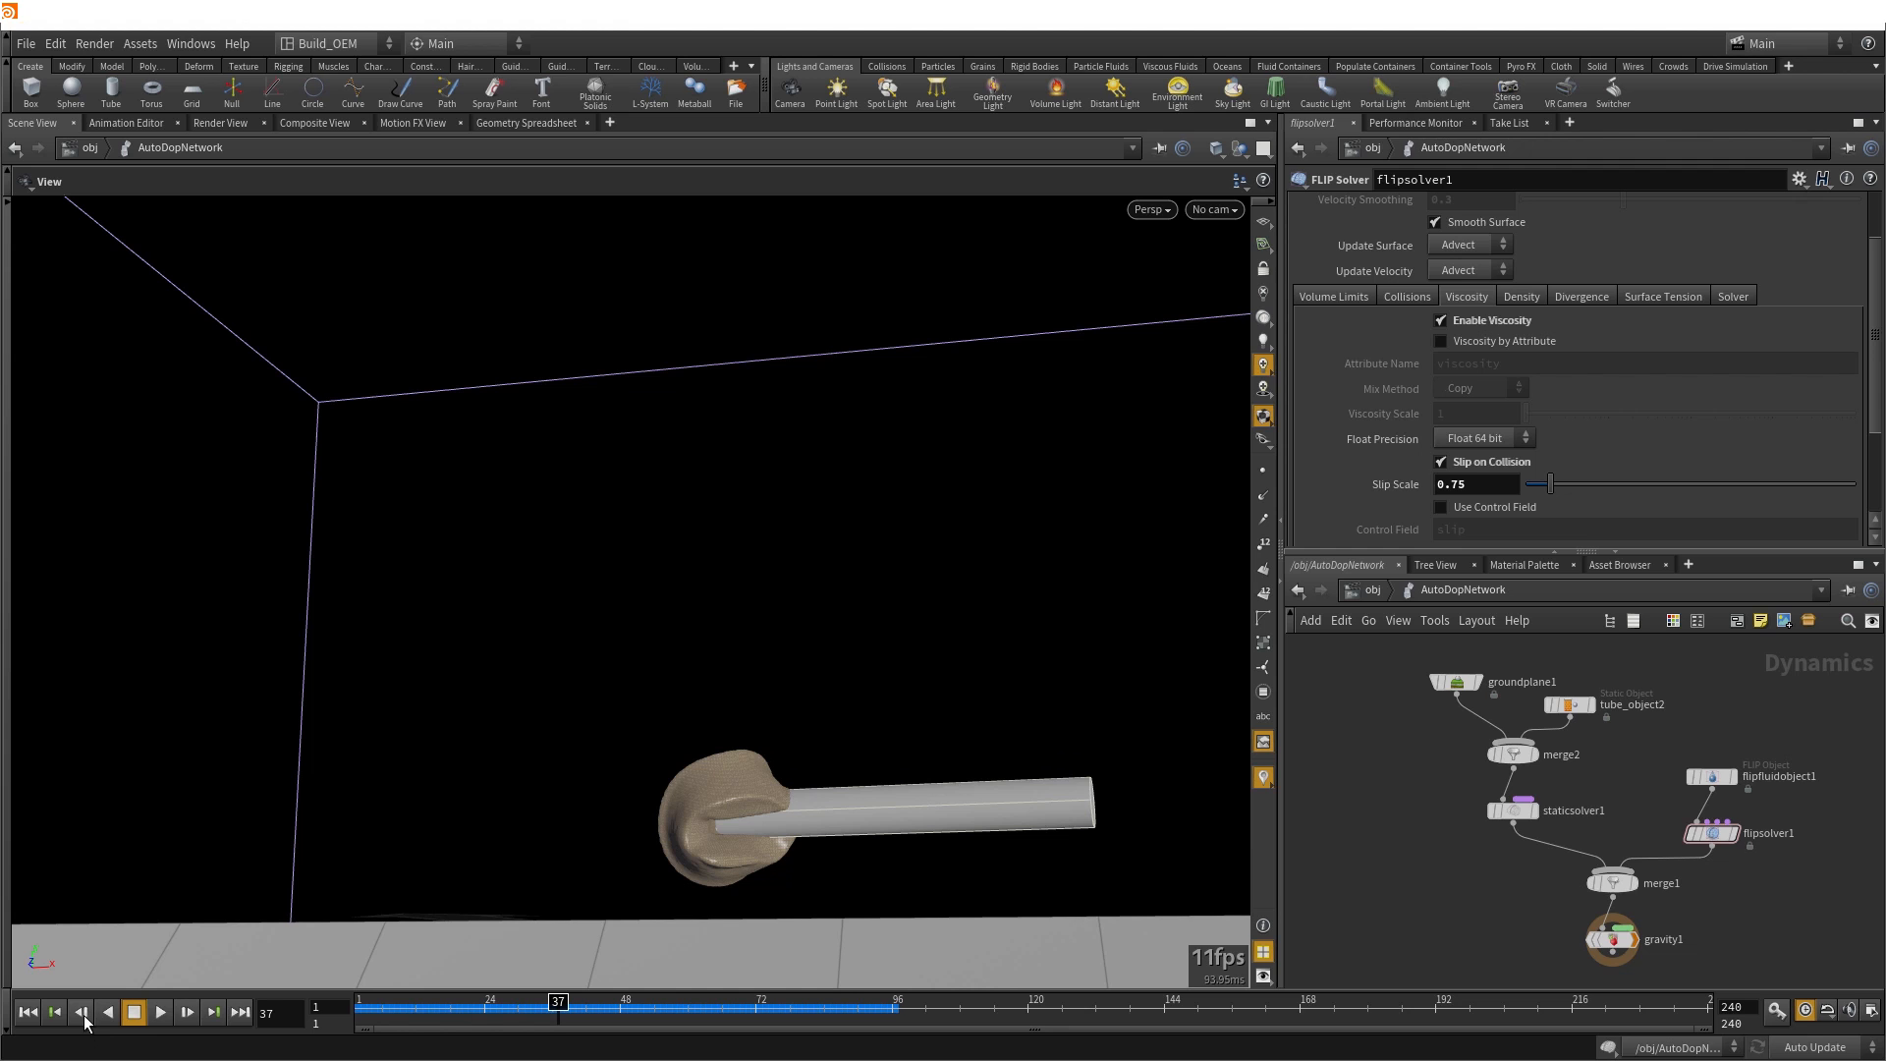
pyautogui.click(187, 1013)
pyautogui.click(188, 1015)
pyautogui.moveTo(599, 766); pyautogui.dragTo(774, 761)
pyautogui.scroll(1, 763, 816)
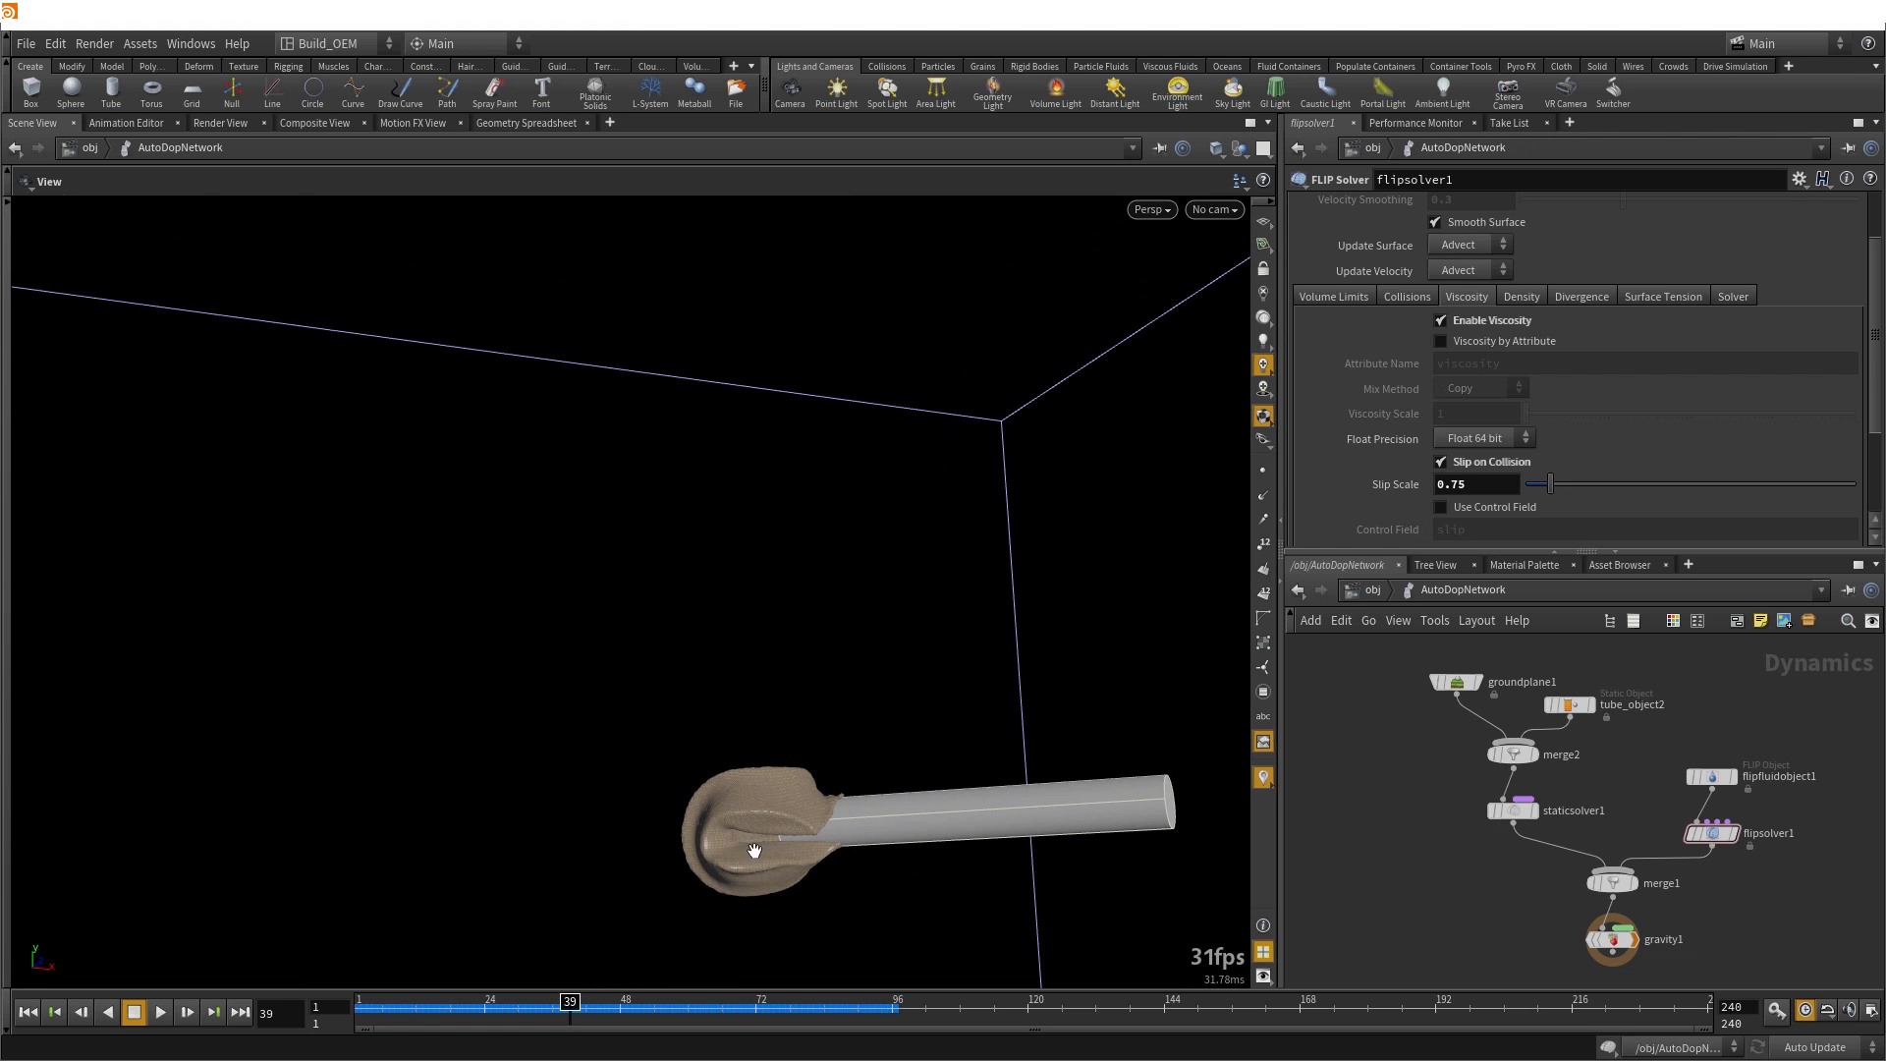
pyautogui.moveTo(786, 819); pyautogui.dragTo(550, 864)
# Play the slip simulation on to frame 58, then step back to frame 57 to view the fluid flung off the tube
pyautogui.click(160, 1012)
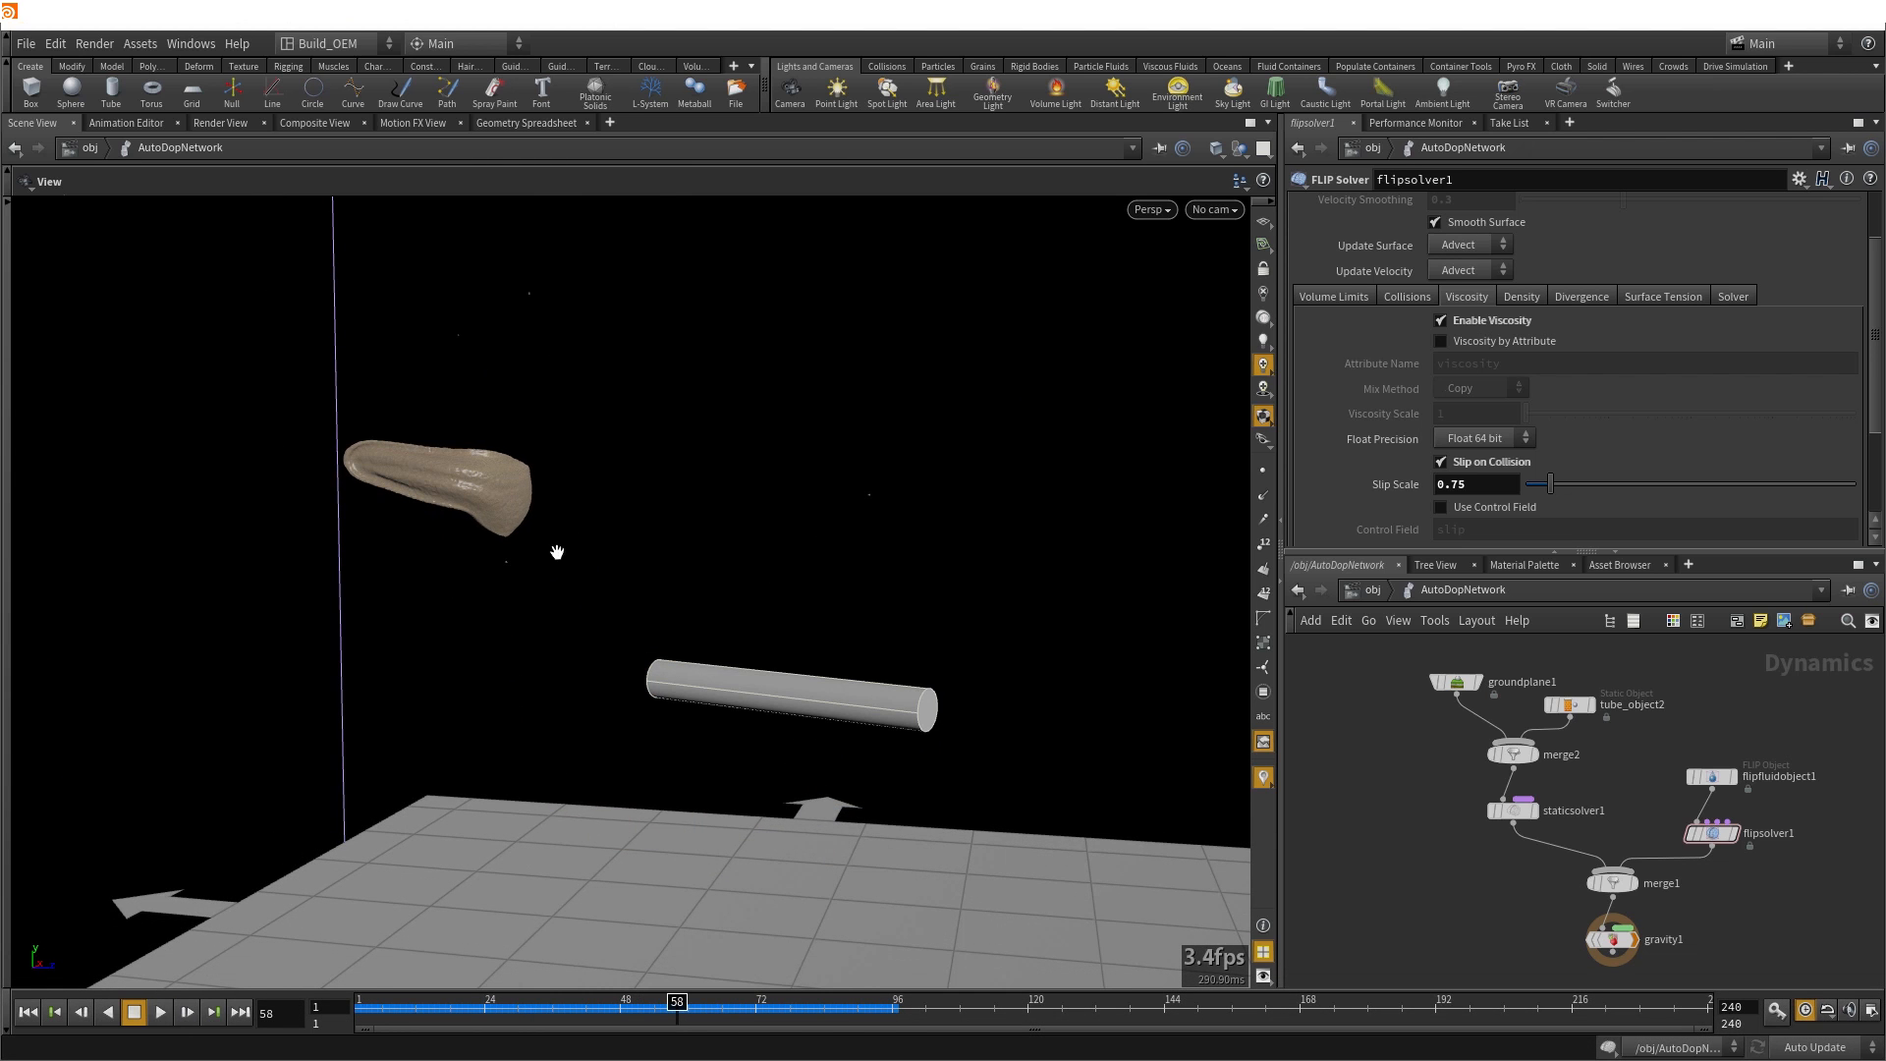
pyautogui.moveTo(690, 649)
pyautogui.mouseDown()
pyautogui.moveTo(674, 660)
pyautogui.moveTo(687, 621)
pyautogui.moveTo(715, 641)
pyautogui.mouseUp()
pyautogui.moveTo(823, 670); pyautogui.dragTo(729, 677)
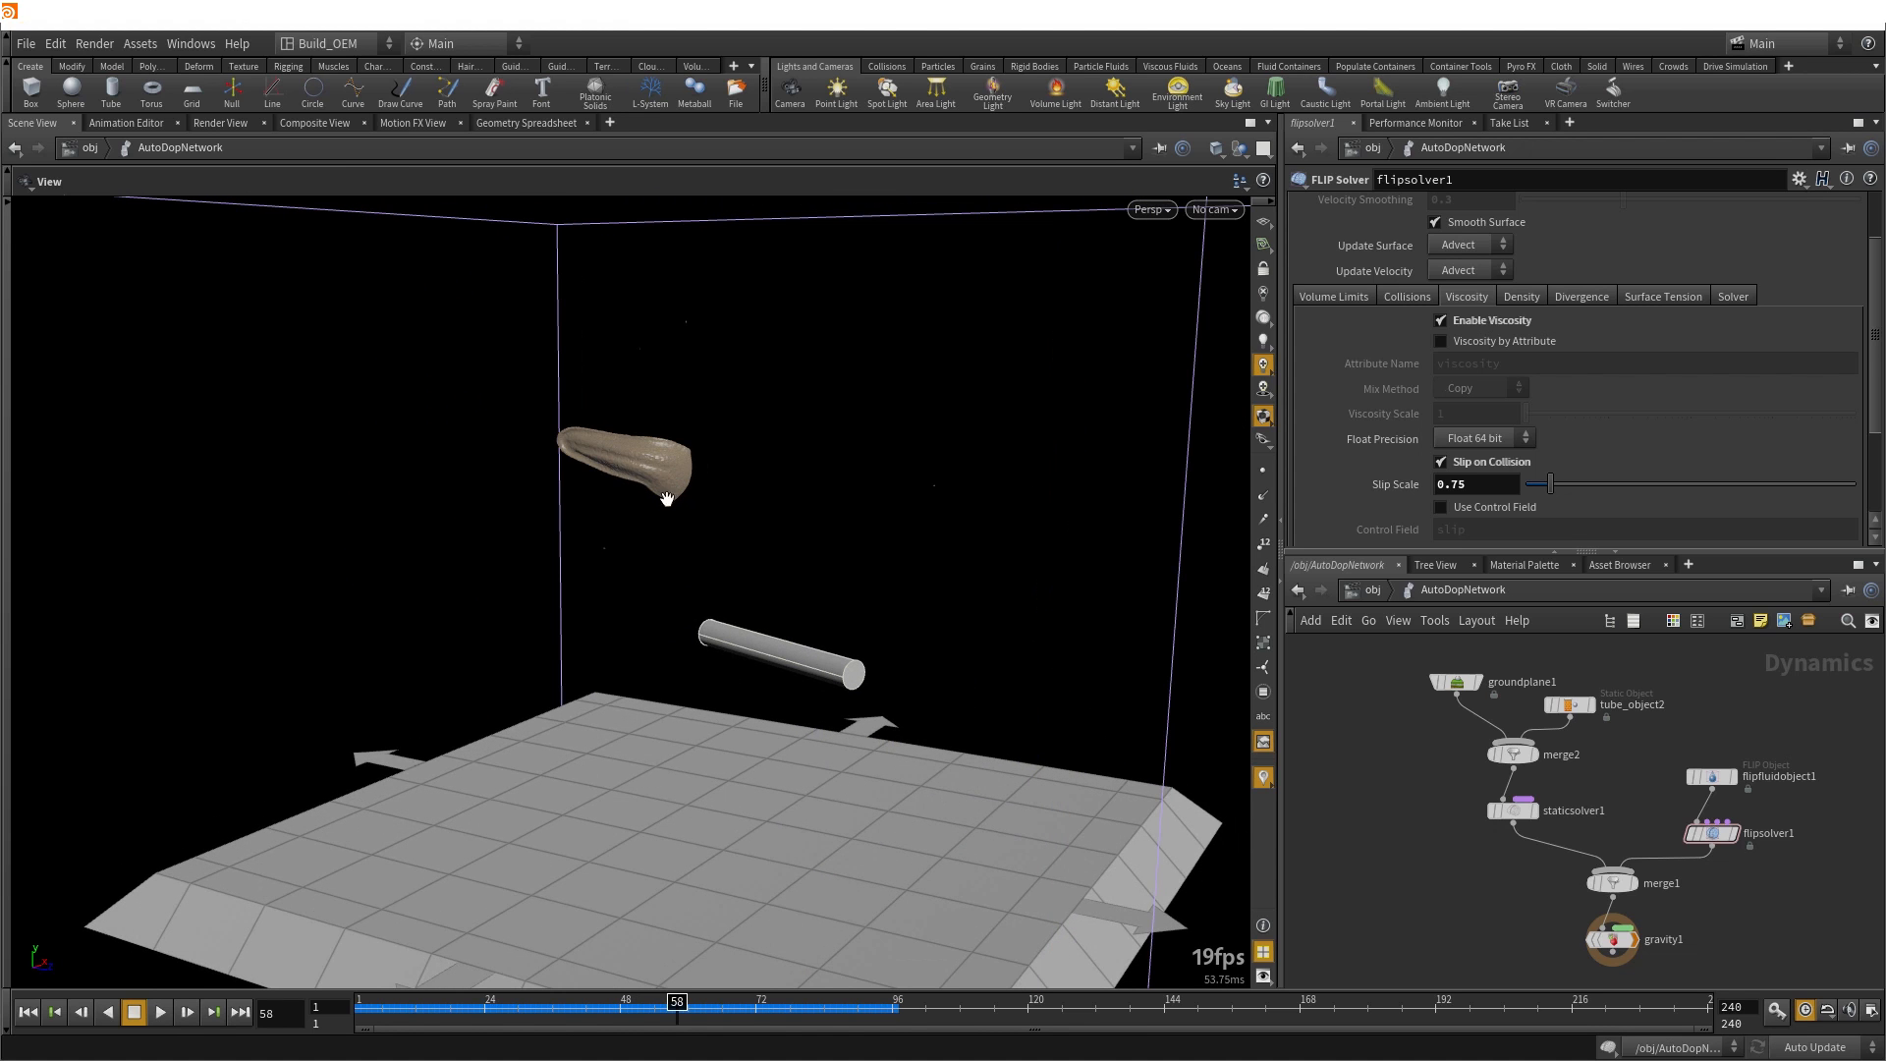
pyautogui.click(82, 1012)
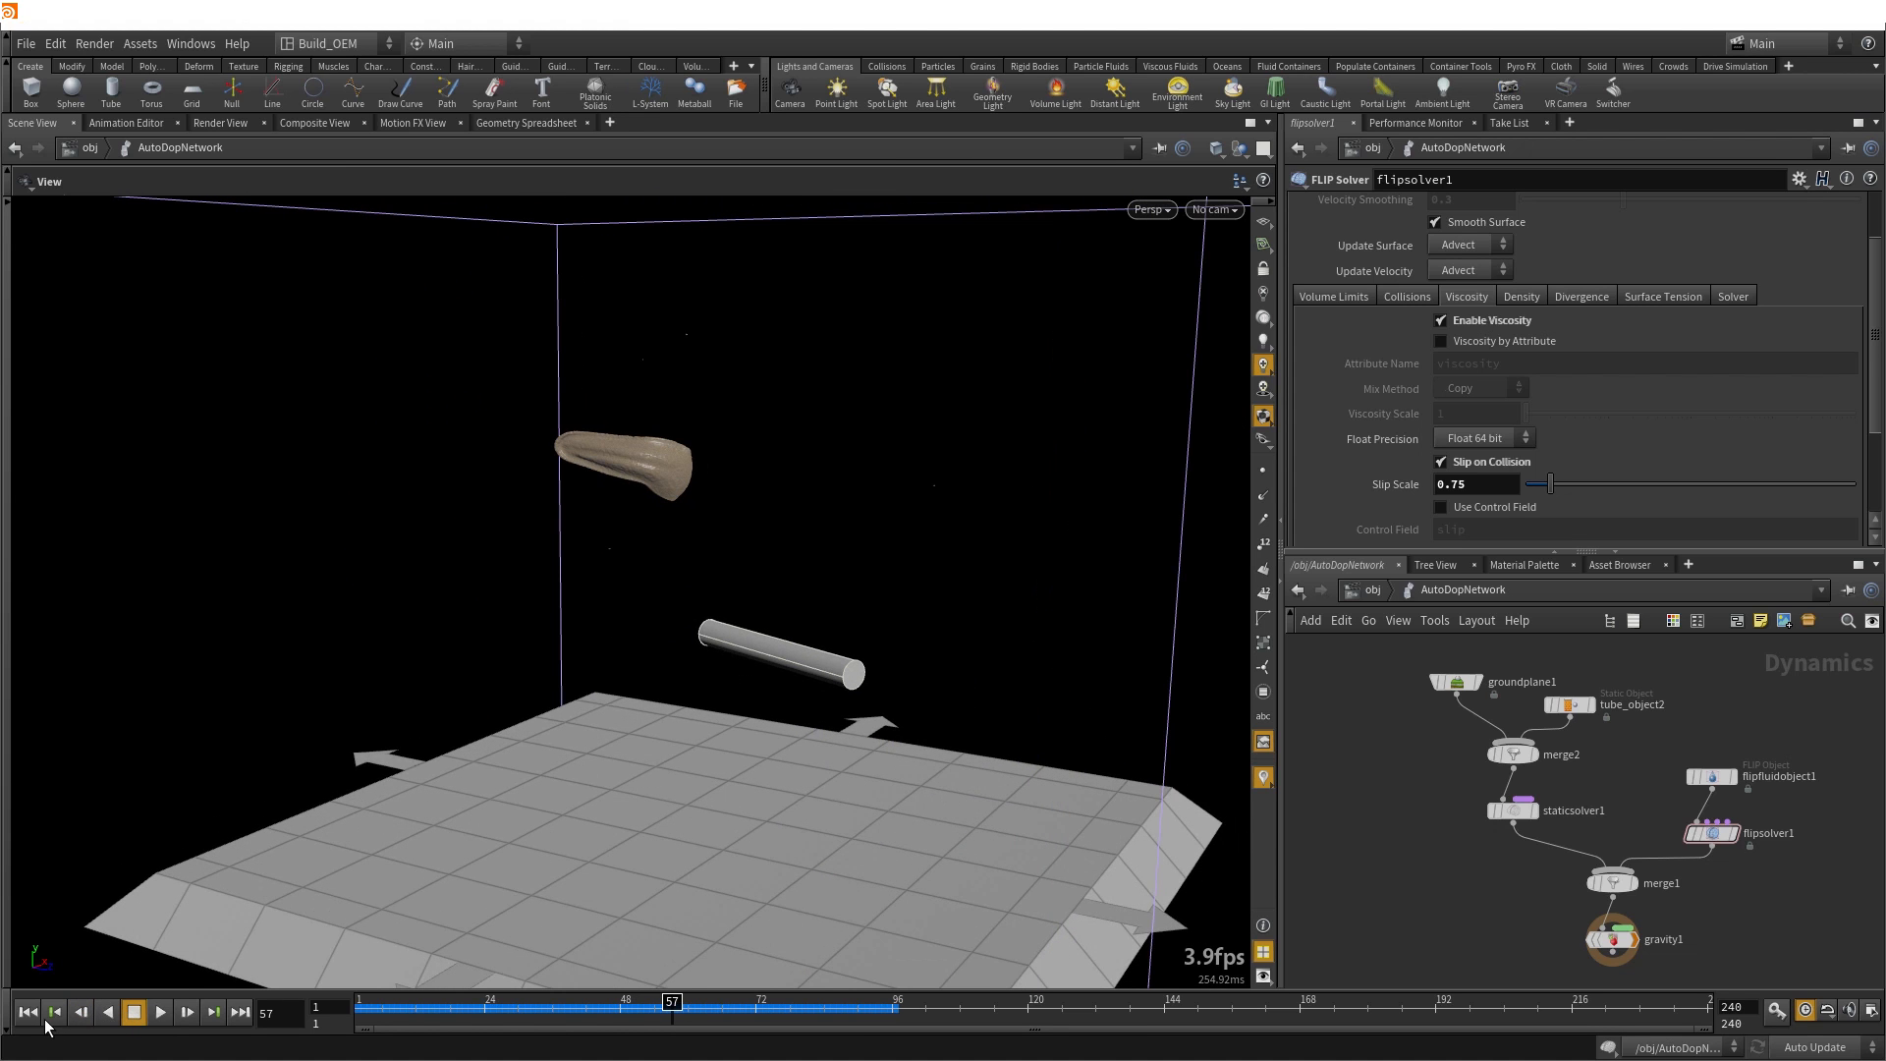
pyautogui.click(56, 1012)
pyautogui.click(160, 1012)
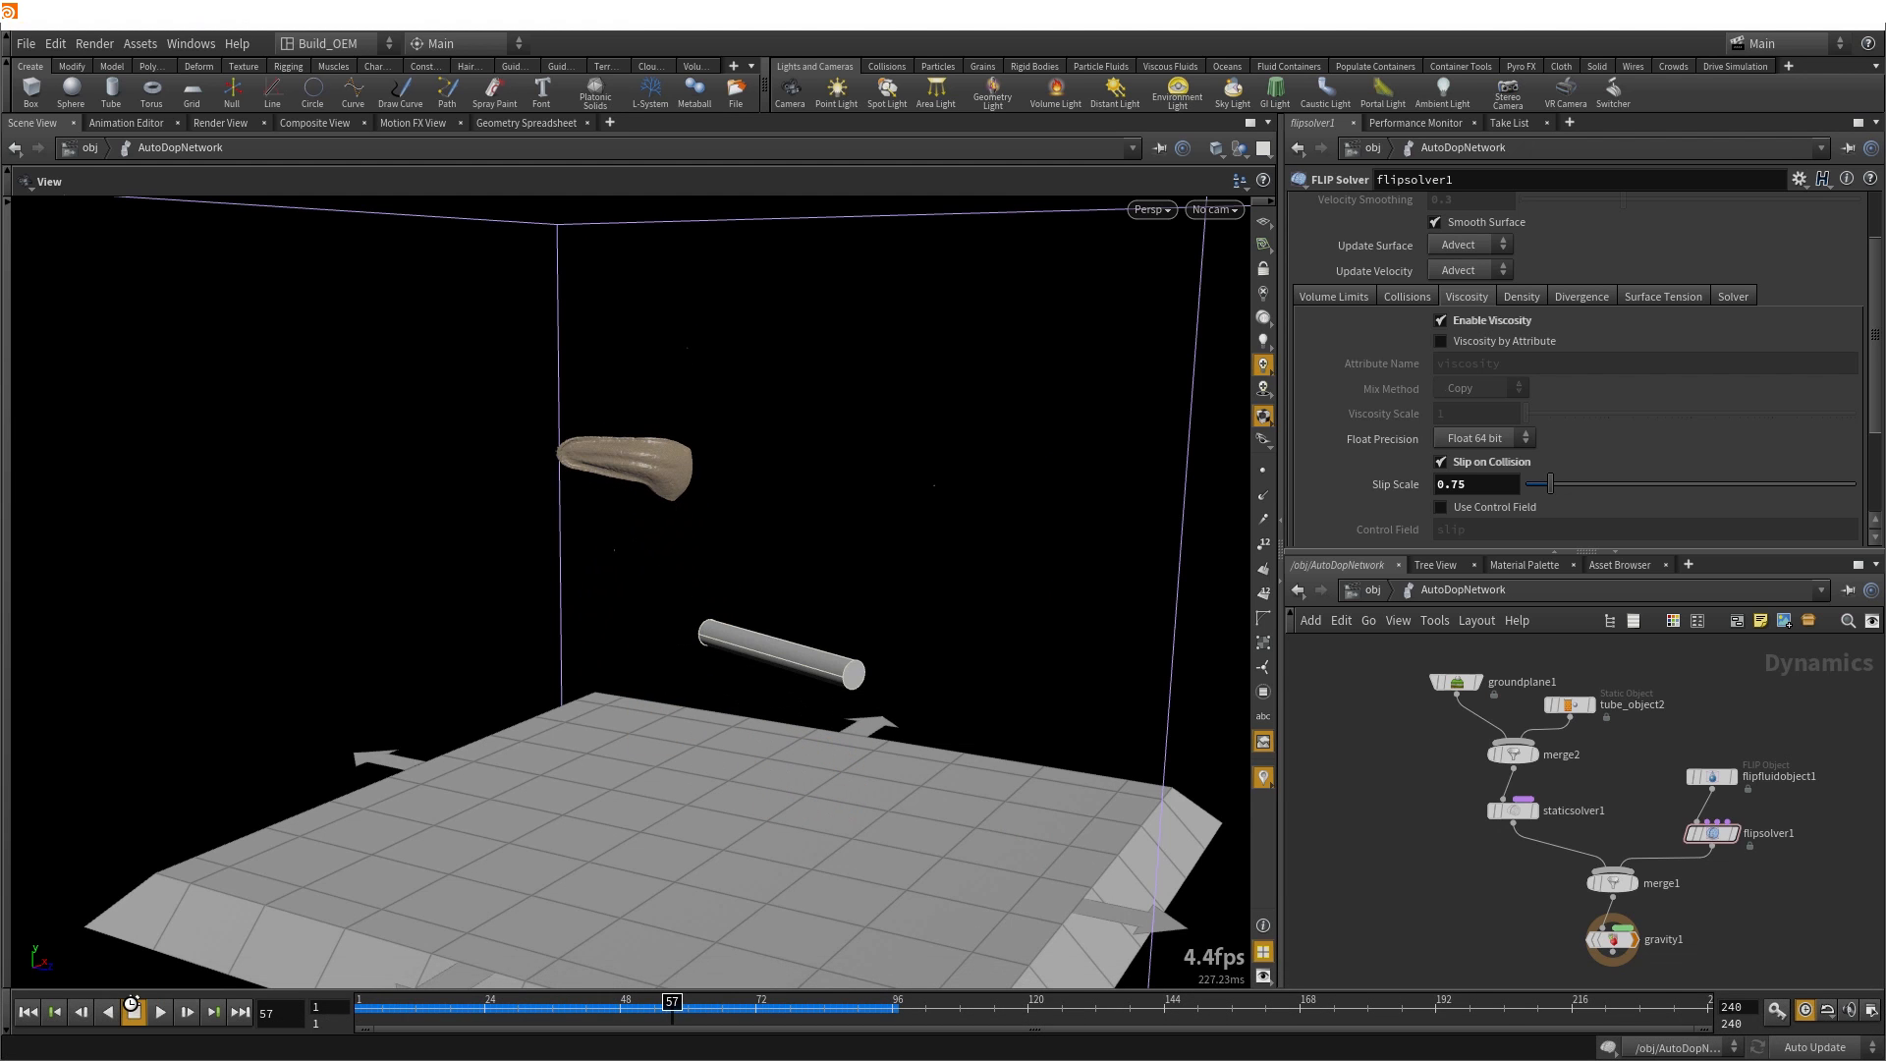
# Compare the non-slip result at frame 97 with the slip result at frame 57 from similar side angles
pyautogui.moveTo(737, 455); pyautogui.dragTo(450, 739)
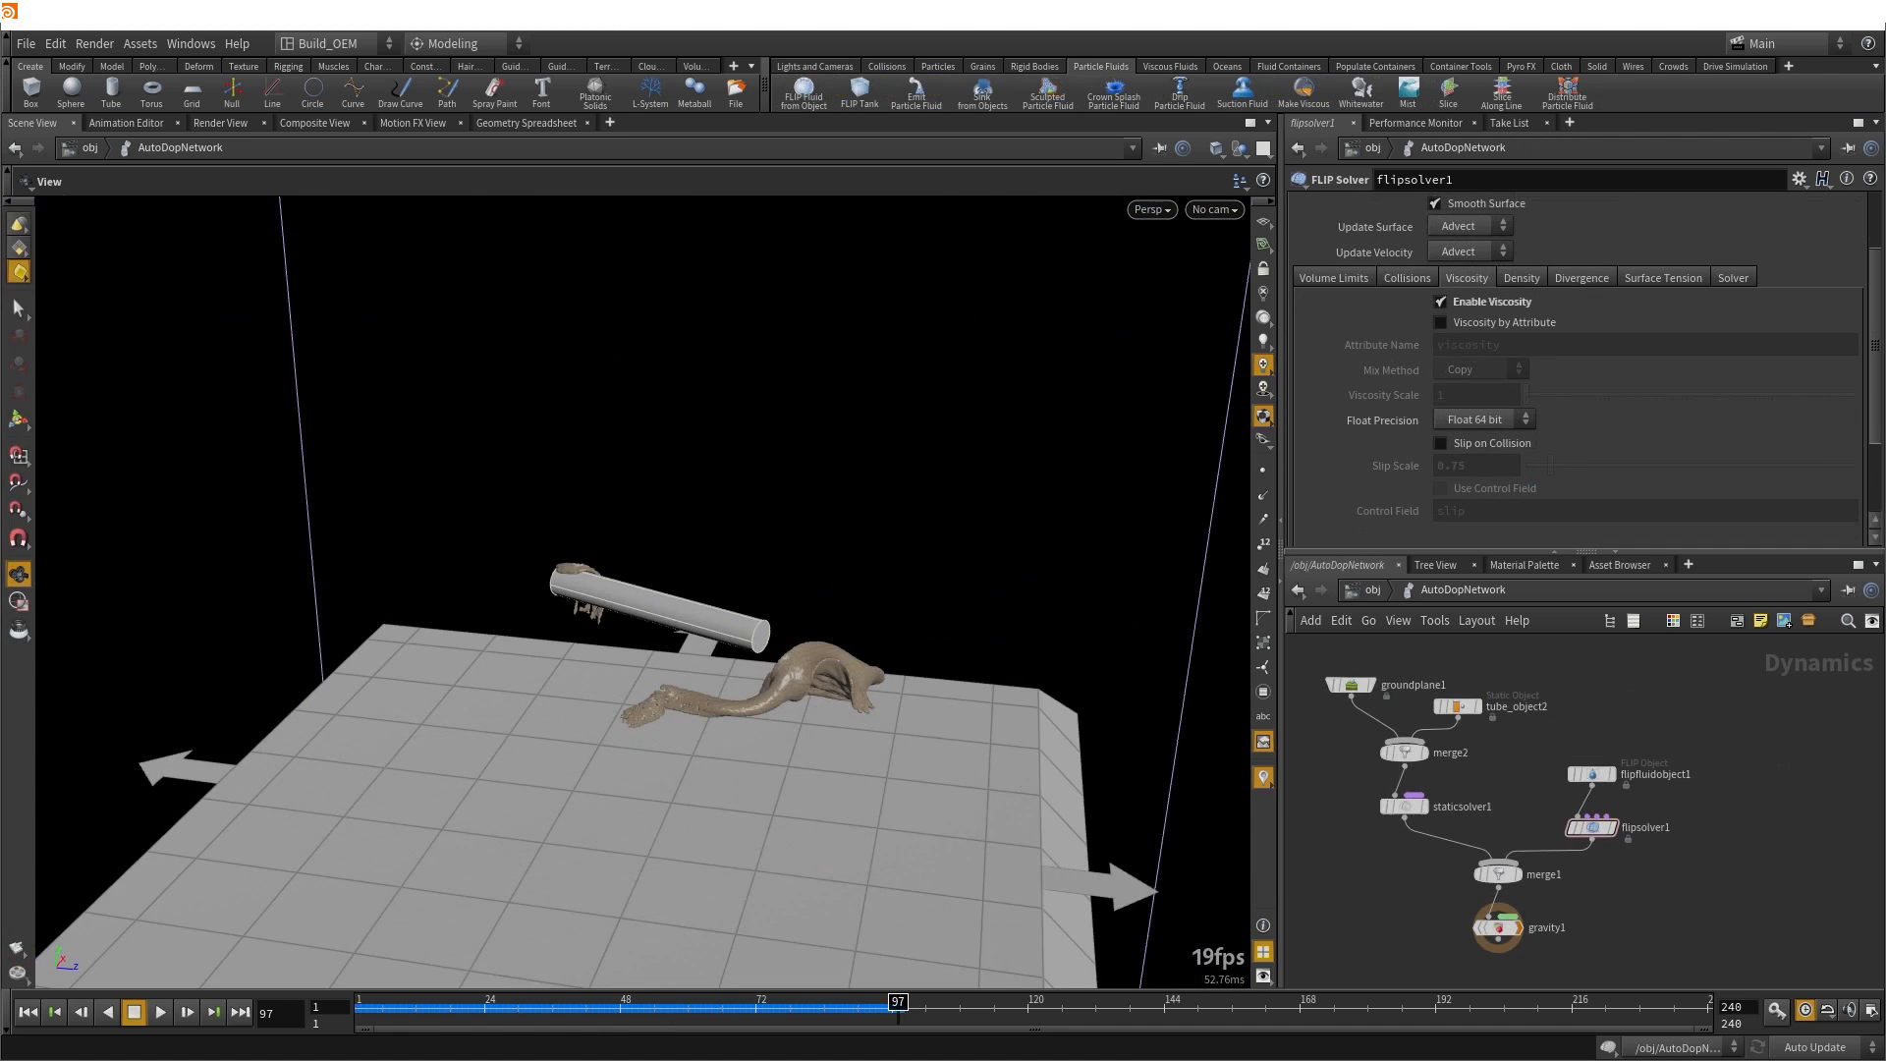
pyautogui.moveTo(741, 825); pyautogui.dragTo(554, 846)
pyautogui.moveTo(816, 781)
pyautogui.mouseDown()
pyautogui.moveTo(716, 745)
pyautogui.moveTo(849, 785)
pyautogui.mouseUp()
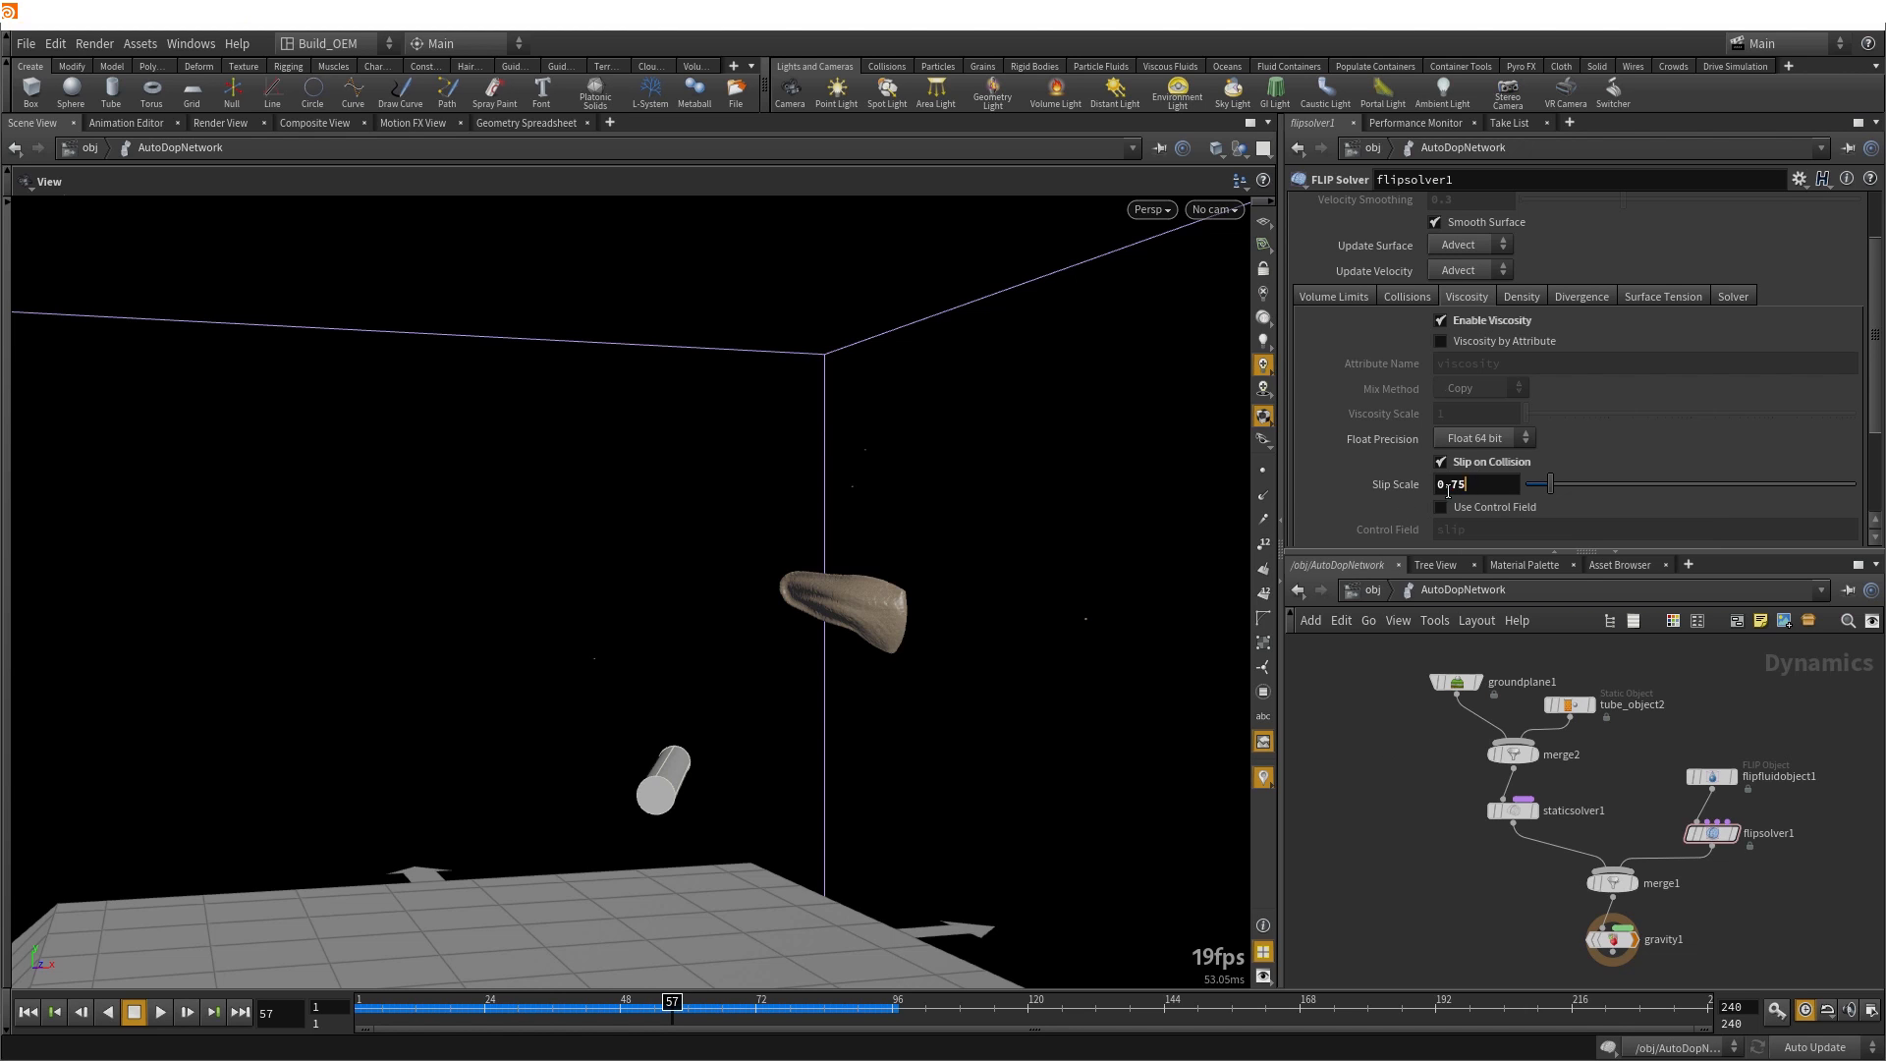
# Examine the Slip Scale parameter of flipsolver1, check its Collisions settings, and return to the Viscosity settings
pyautogui.doubleClick(1437, 489)
pyautogui.click(1487, 484)
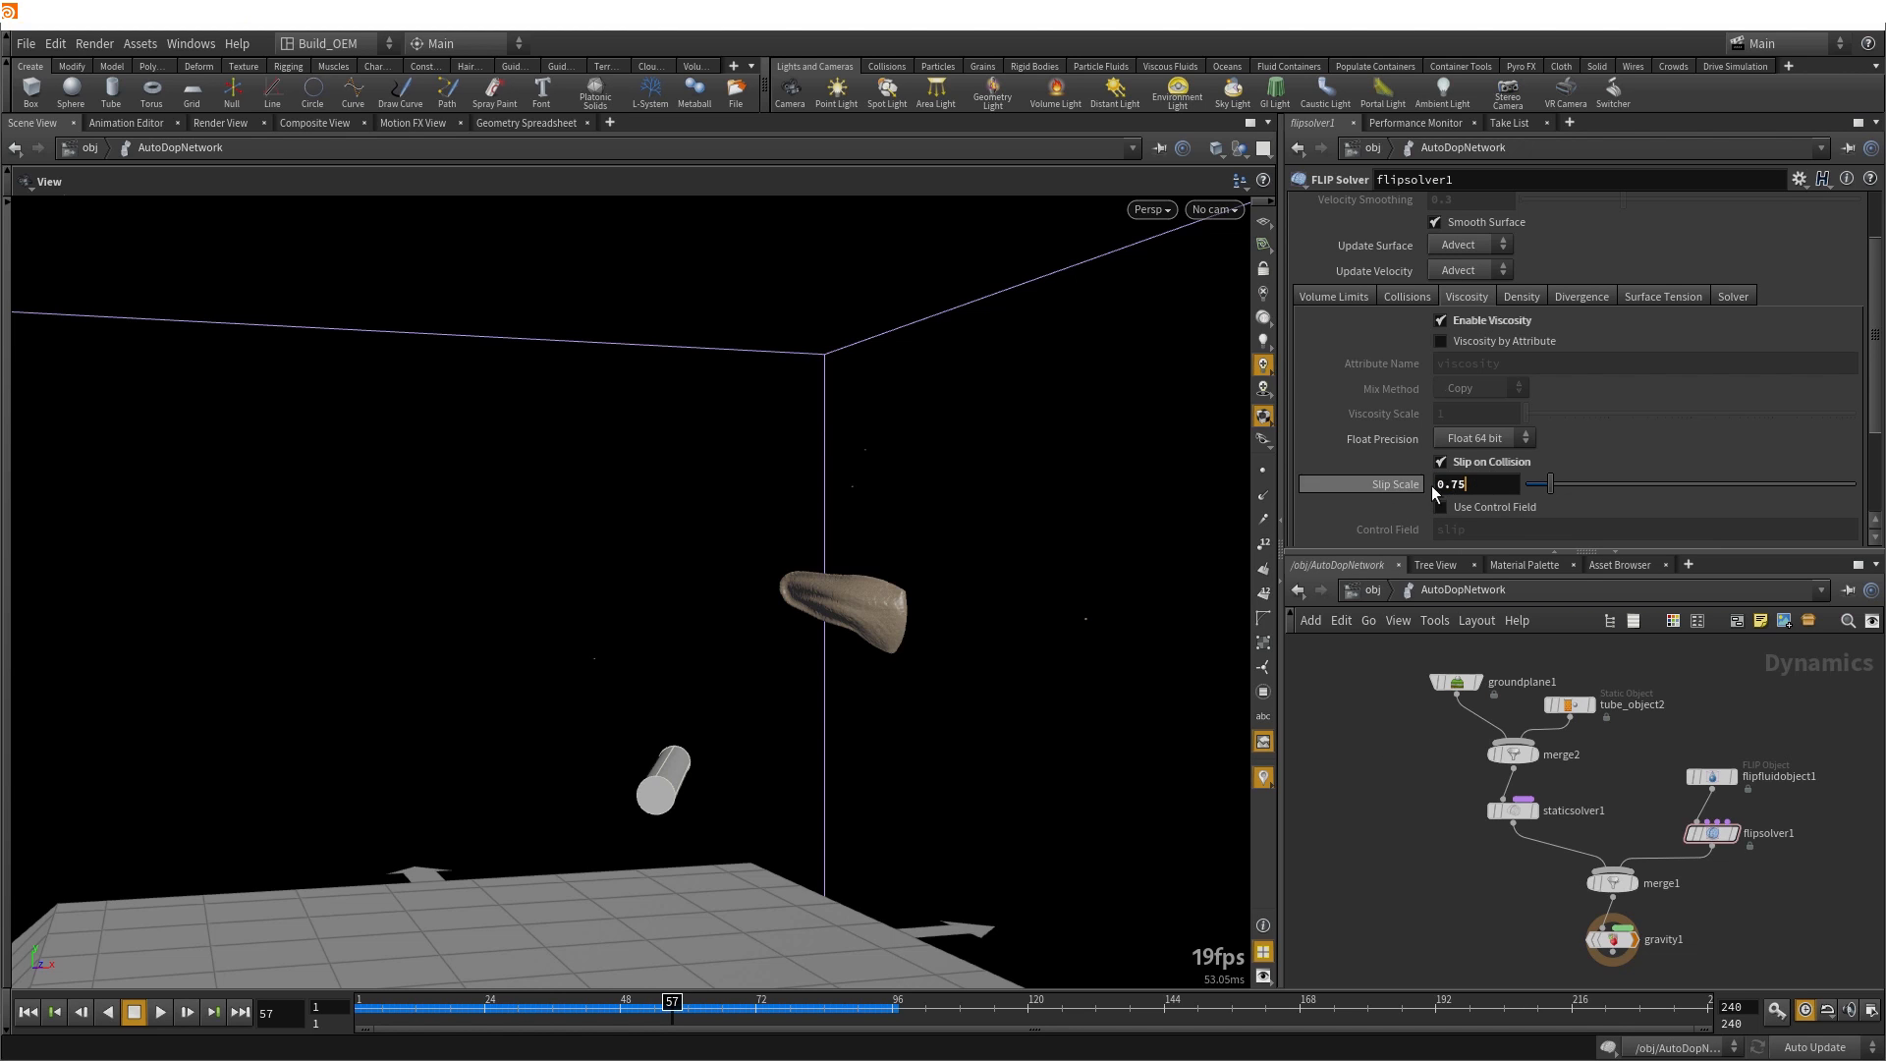
pyautogui.moveTo(1387, 486)
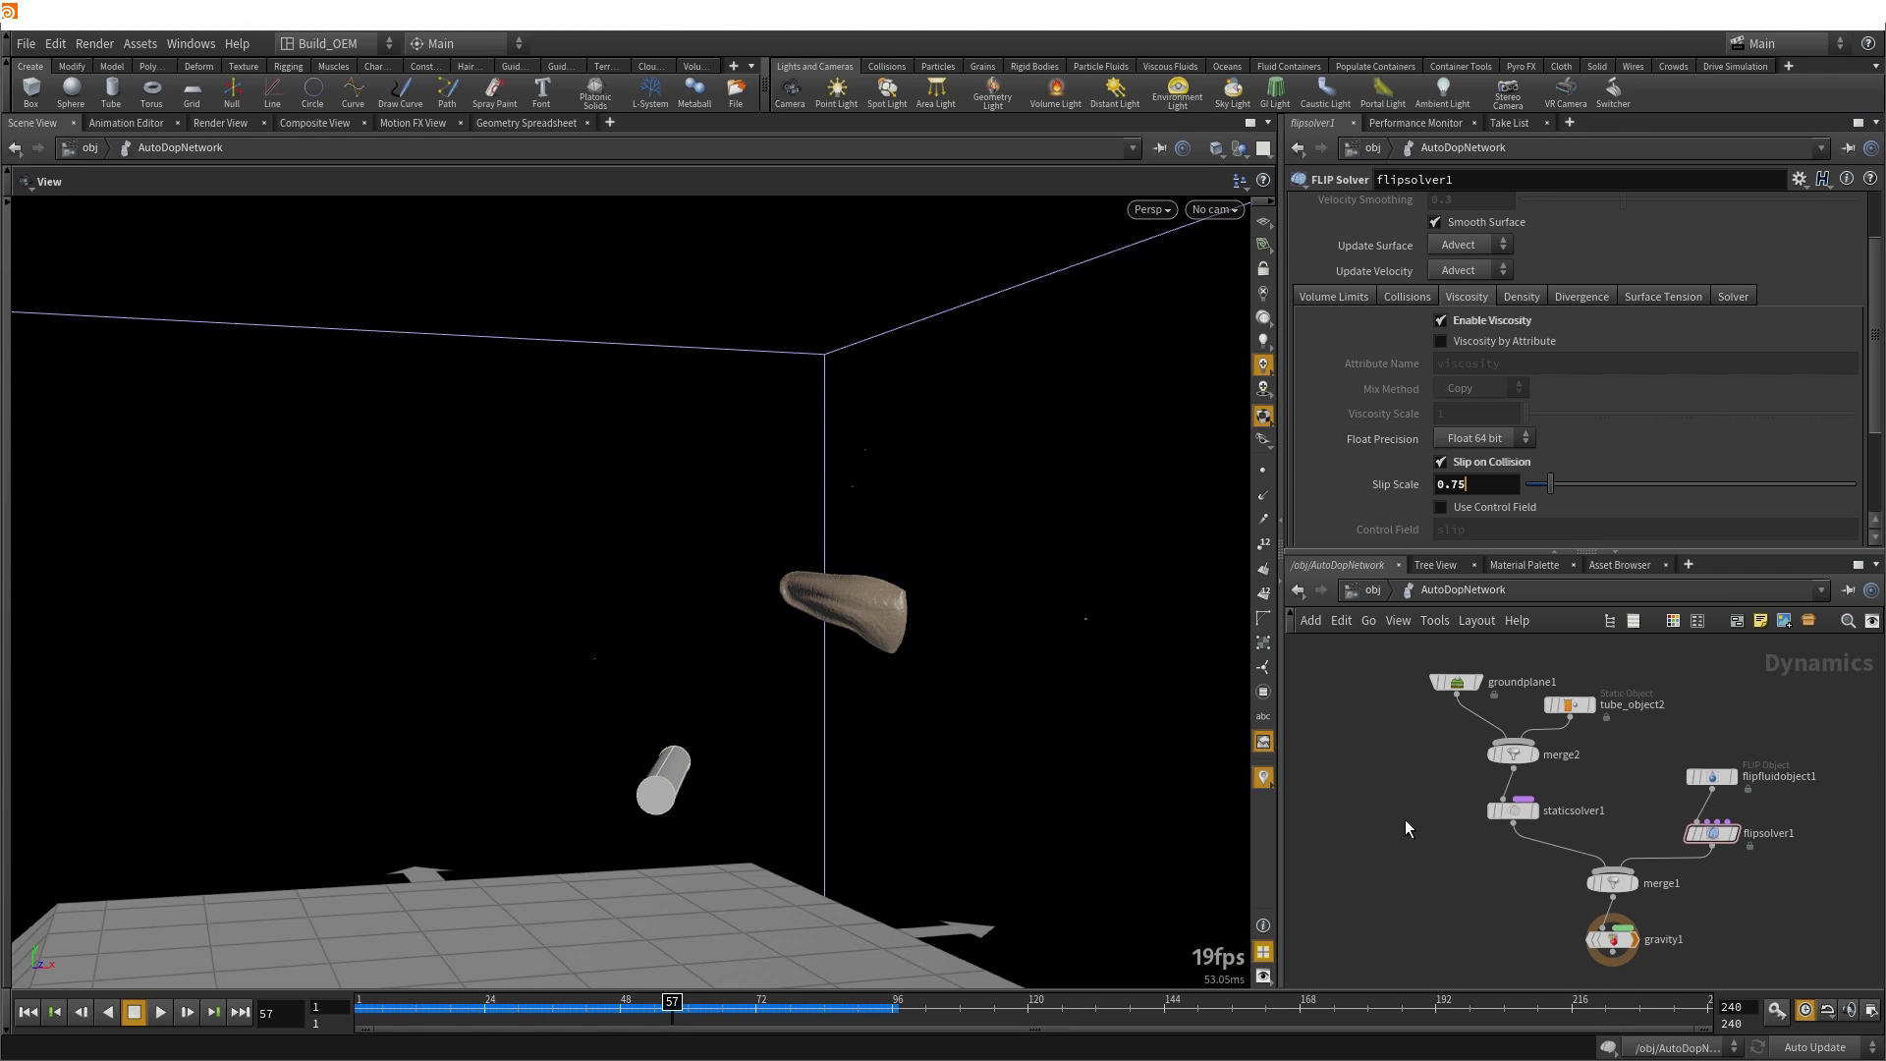
pyautogui.click(1404, 297)
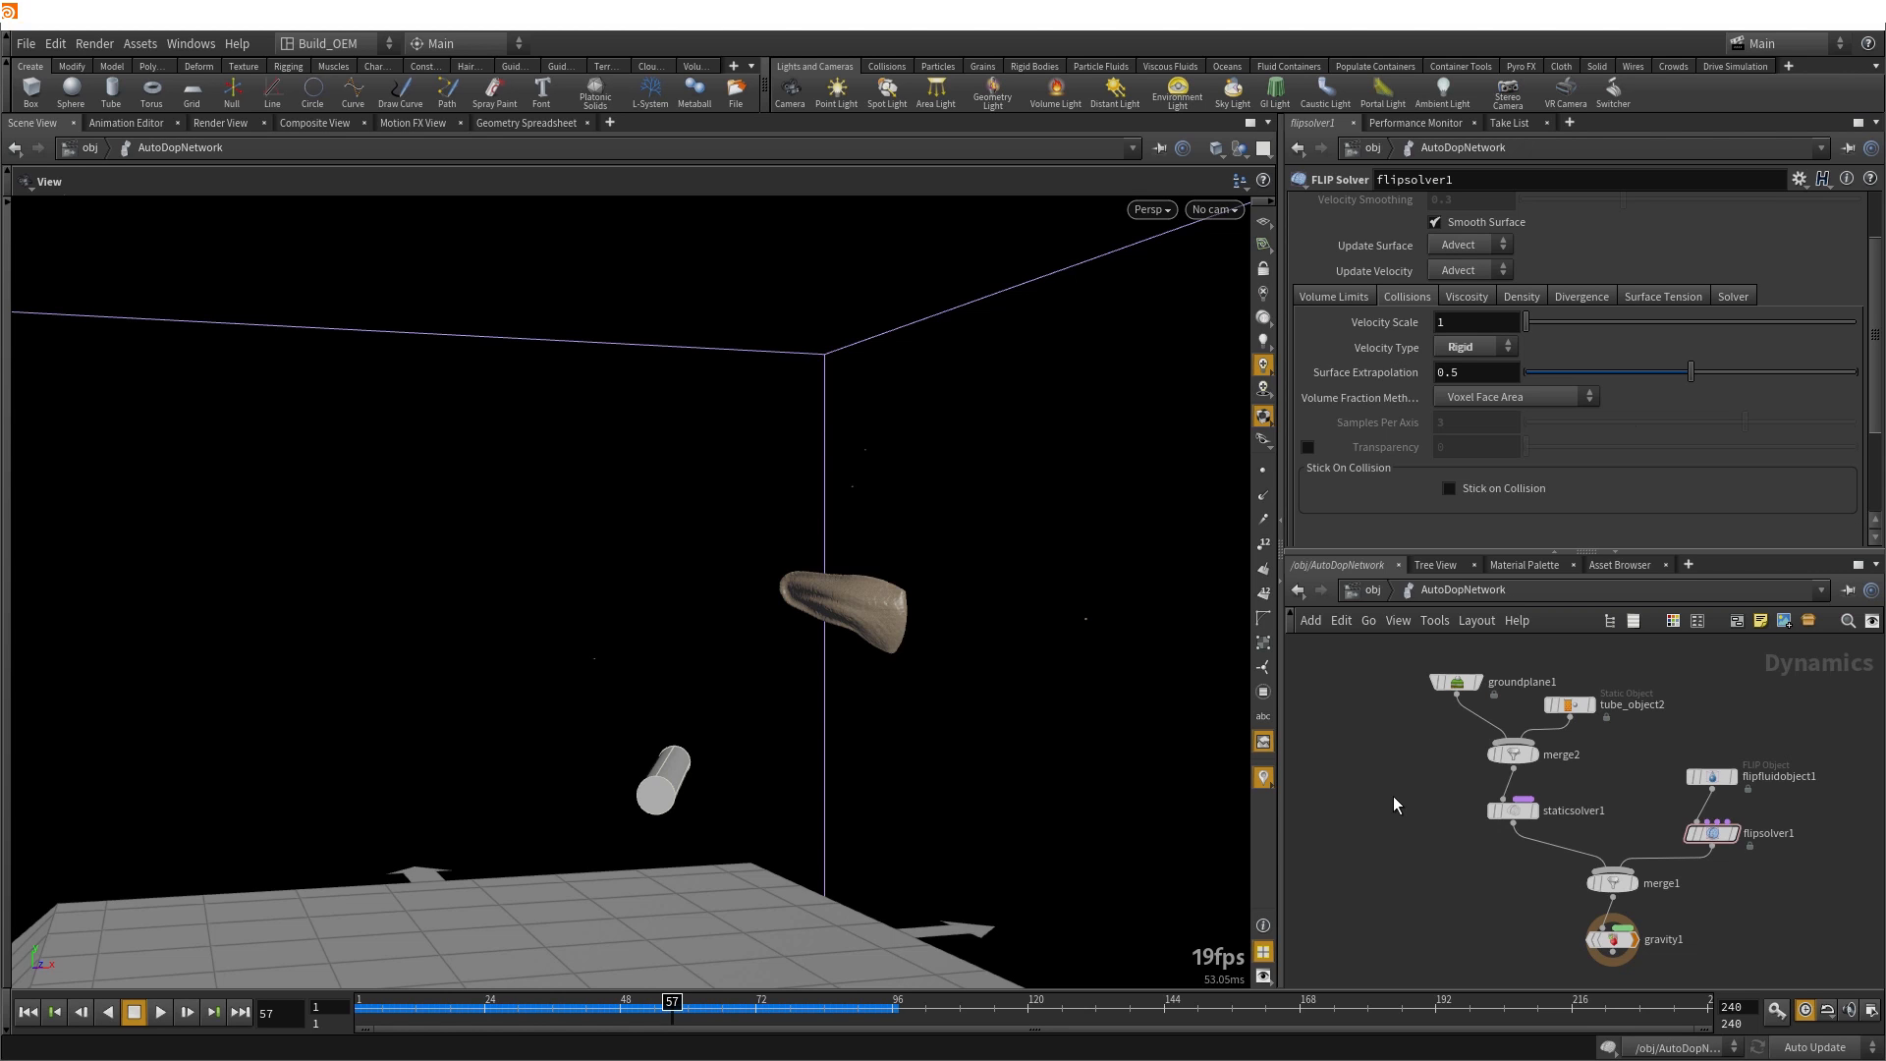
pyautogui.click(1460, 296)
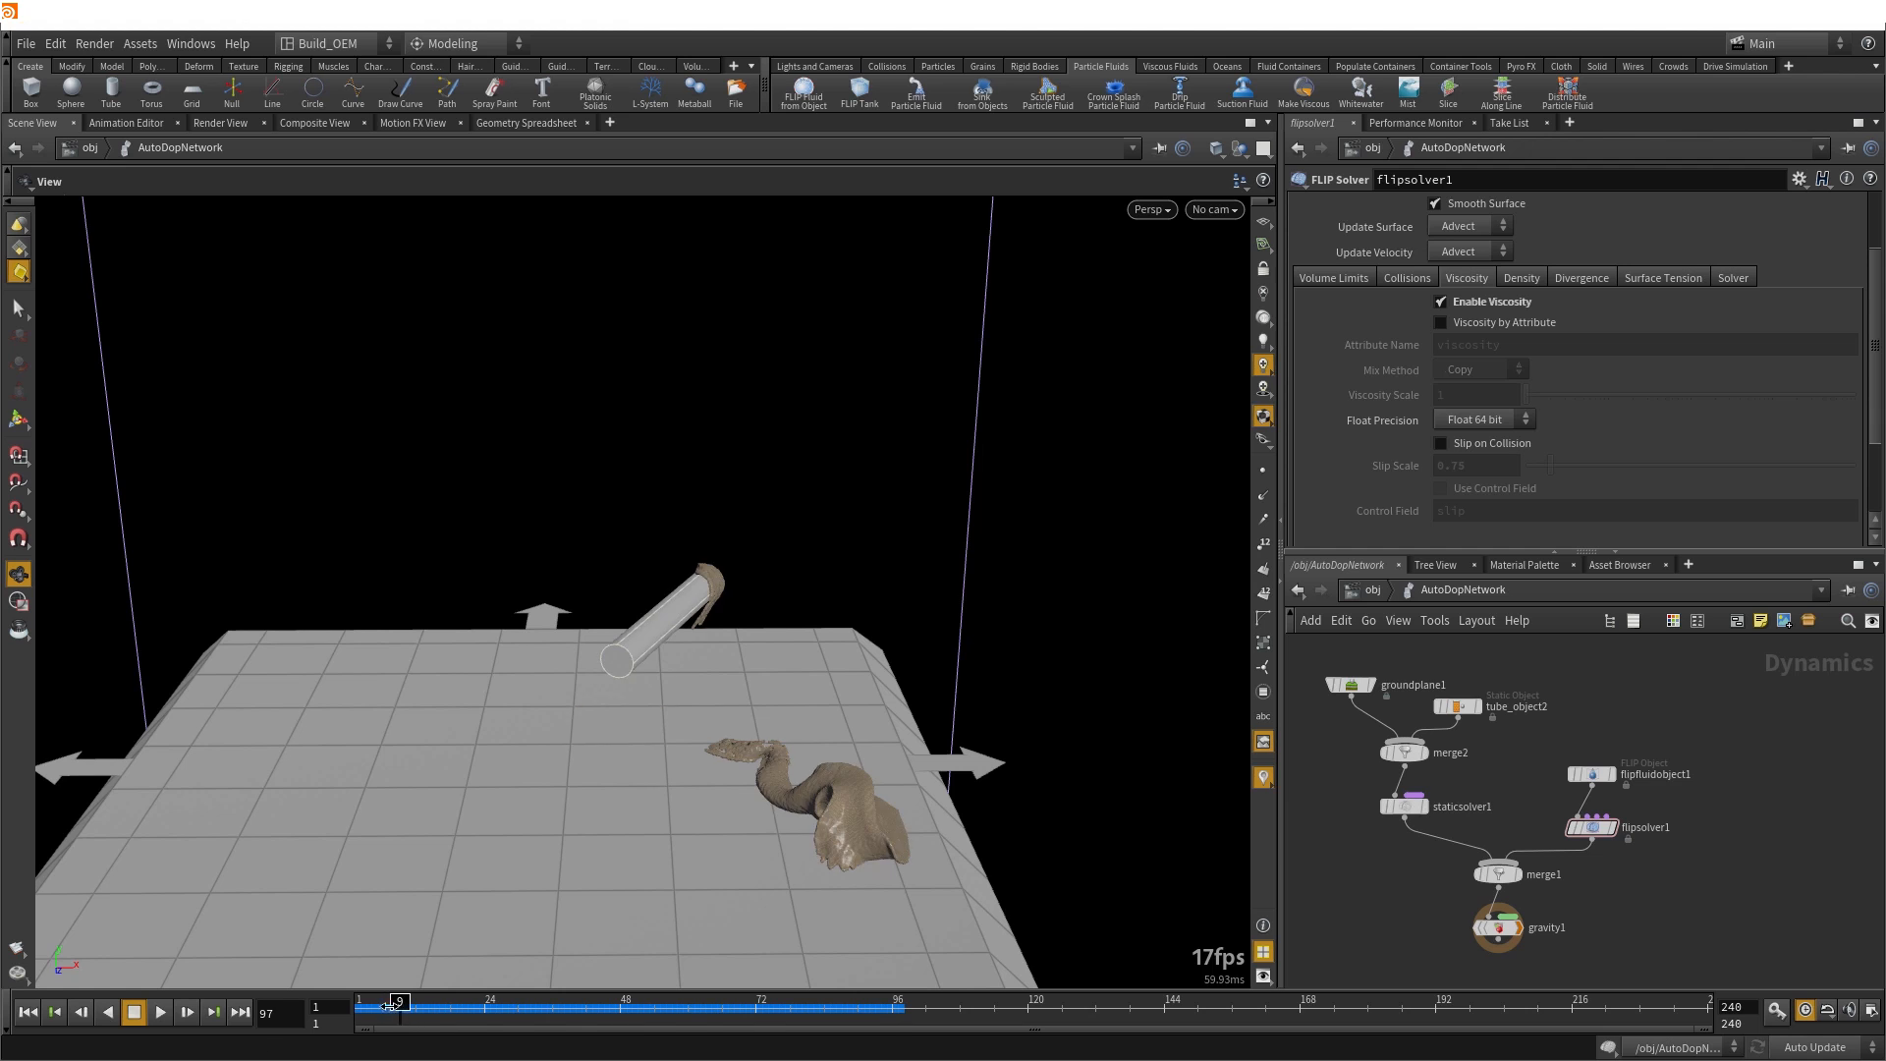
# Return to the non-slip scene, scrub to about frame 20, and step forward to frame 39 to watch the tube catch the fluid
pyautogui.moveTo(404, 1010); pyautogui.dragTo(462, 1004)
pyautogui.moveTo(669, 871); pyautogui.dragTo(454, 884)
pyautogui.click(186, 1012)
pyautogui.click(186, 1012)
pyautogui.click(186, 1012)
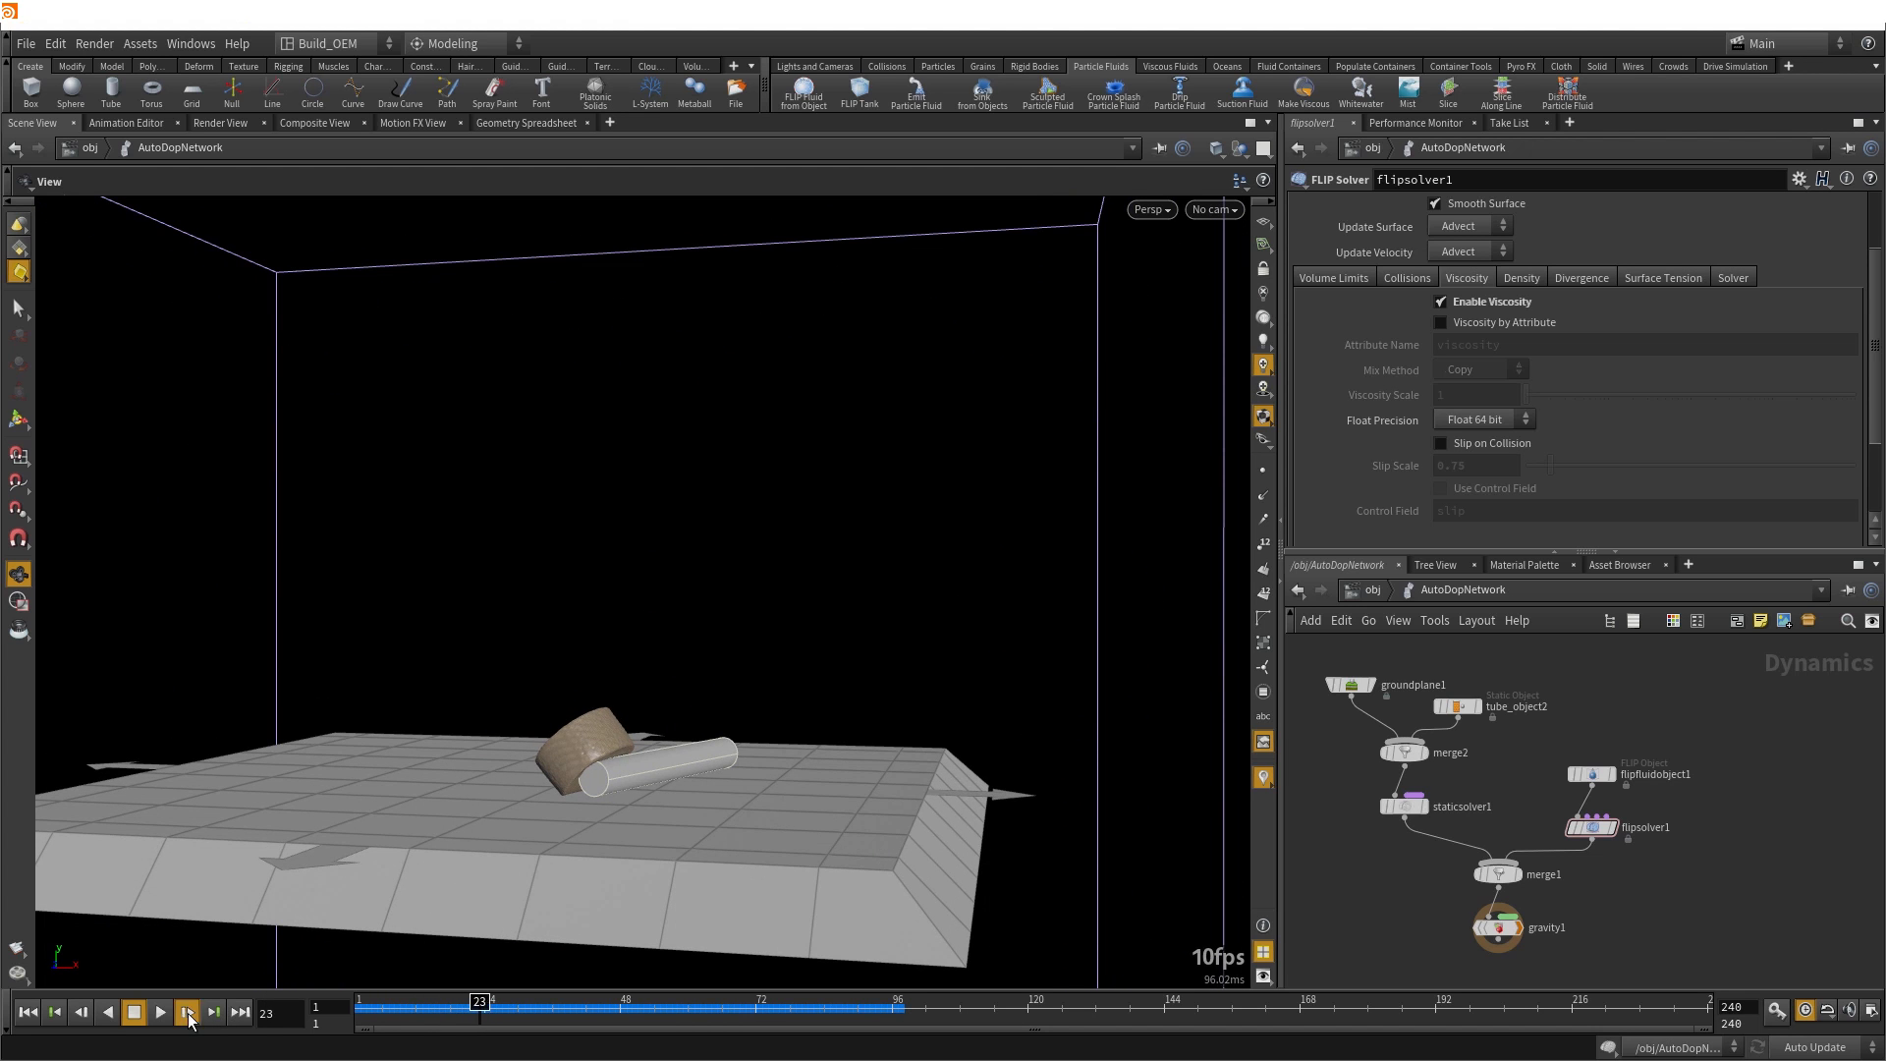
pyautogui.click(187, 1013)
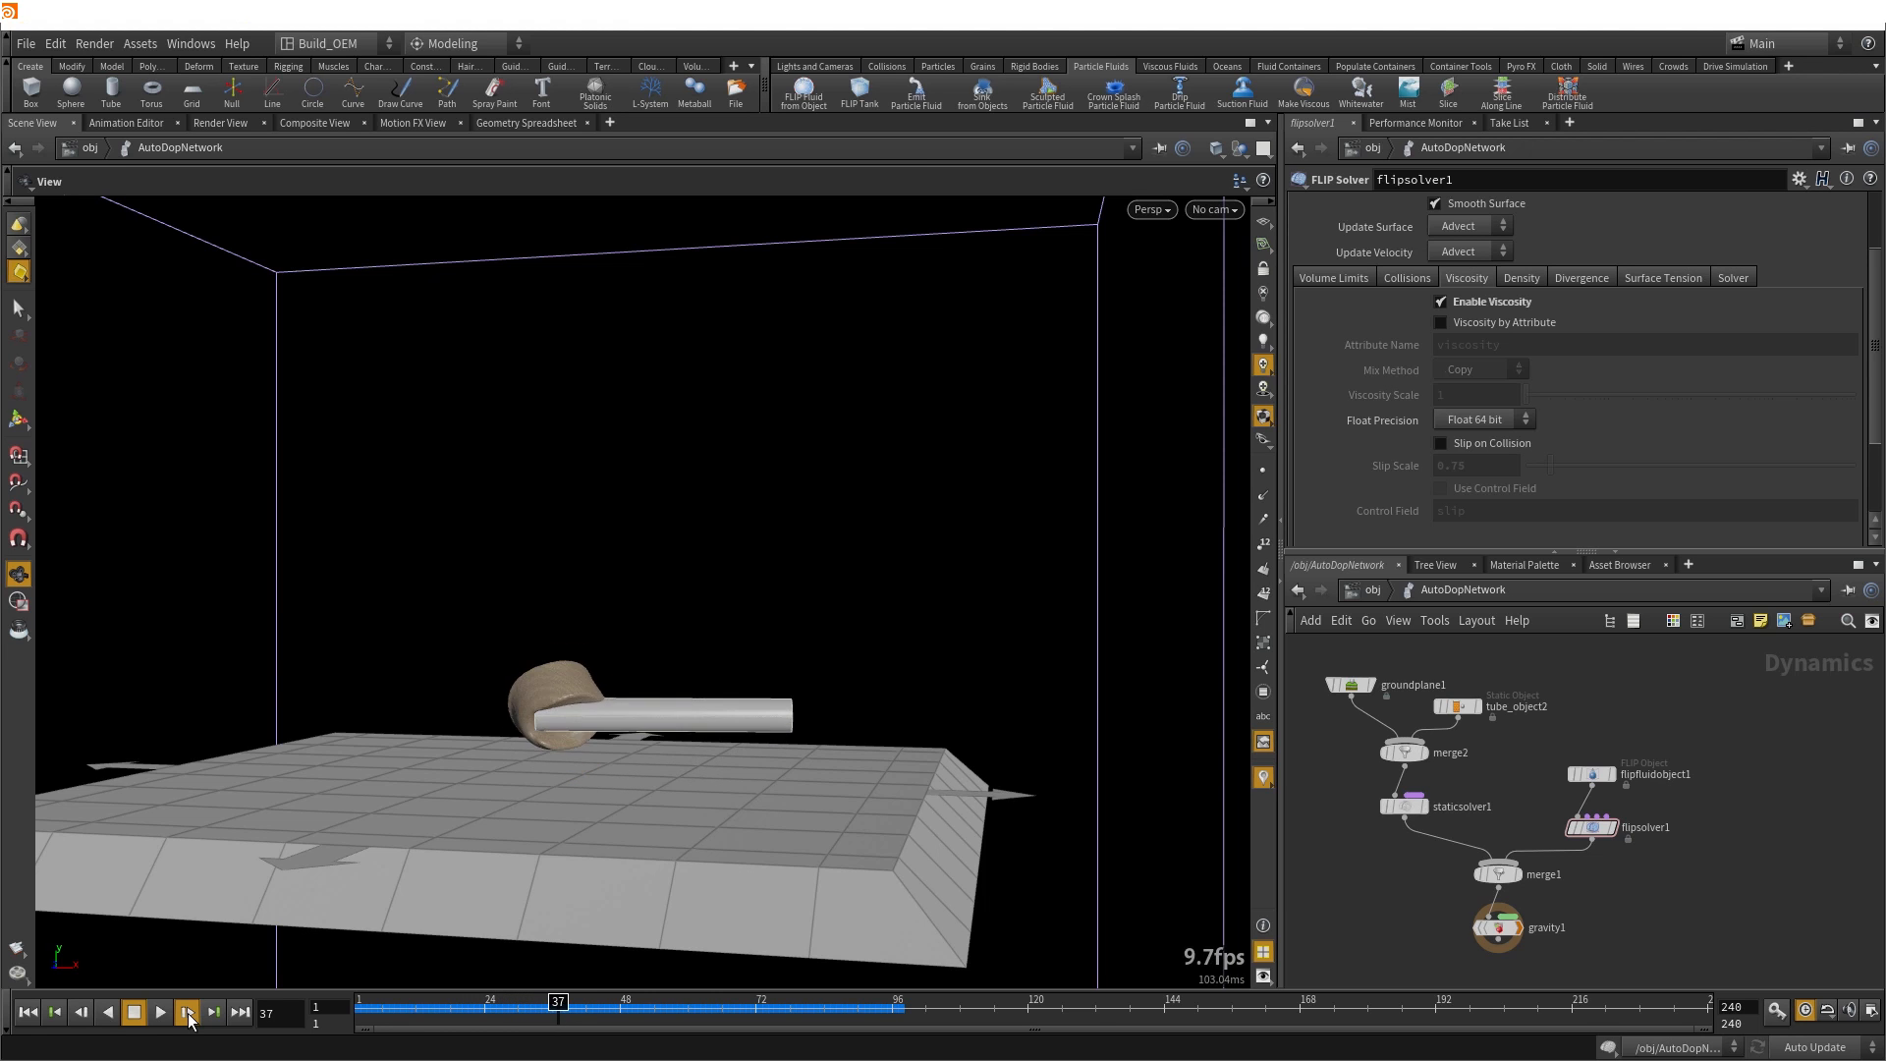
pyautogui.moveTo(602, 684)
pyautogui.mouseDown()
pyautogui.moveTo(743, 707)
pyautogui.moveTo(610, 649)
pyautogui.moveTo(619, 722)
pyautogui.moveTo(576, 705)
pyautogui.mouseUp()
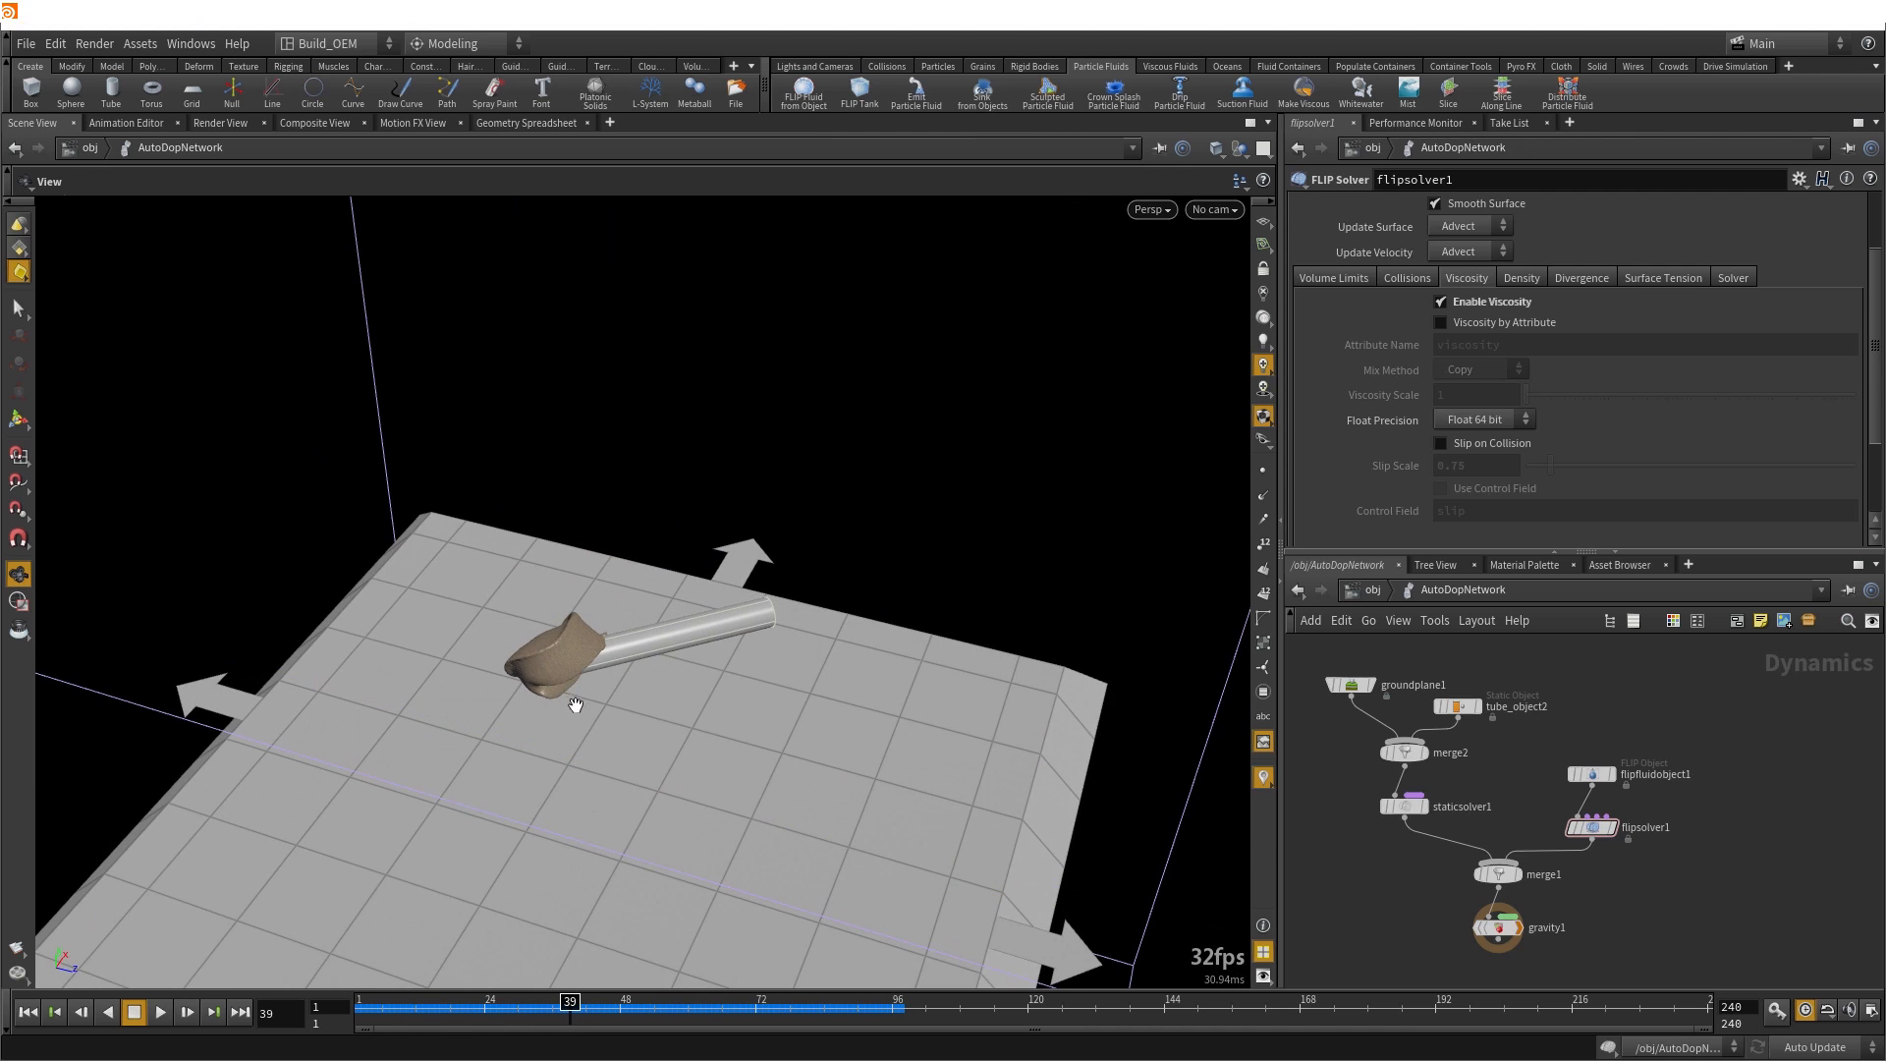
# Step the non-slip simulation past frame 45, return to frame 3, and show the Collisions settings of flipsolver1
pyautogui.click(188, 1013)
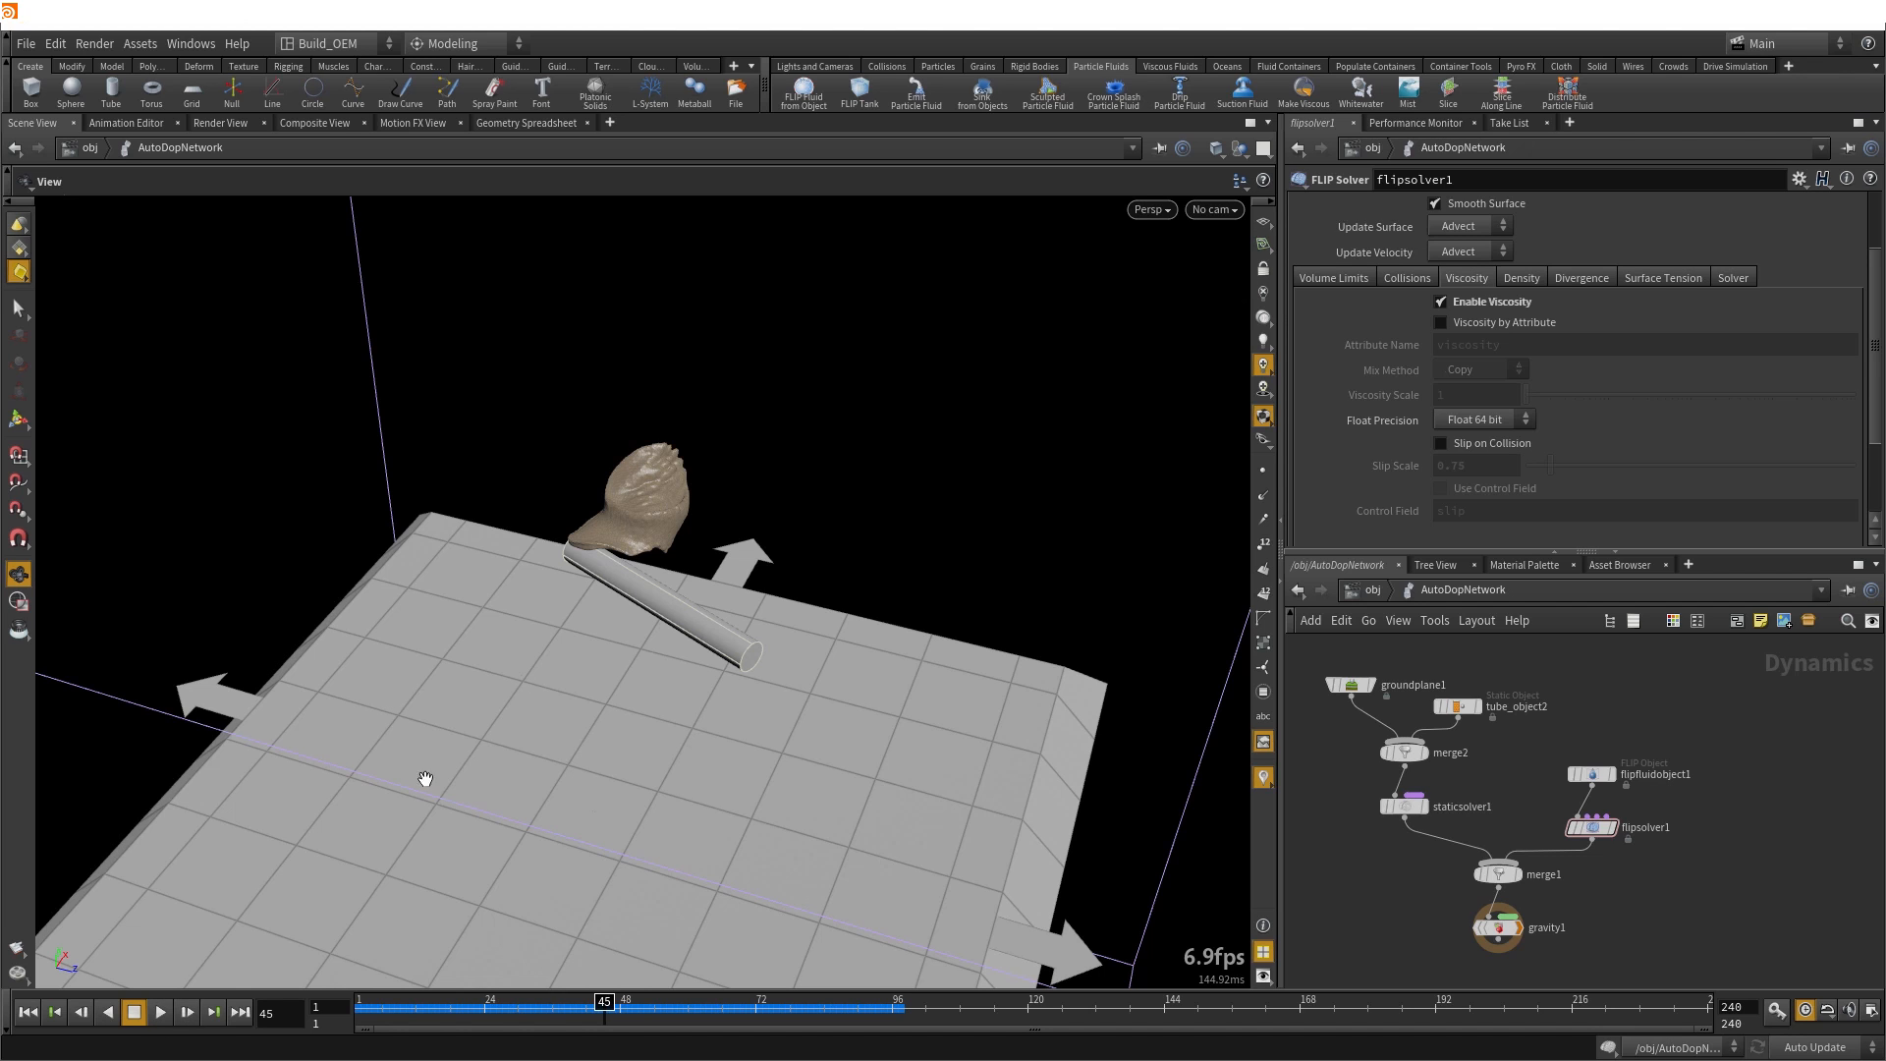
pyautogui.click(186, 1013)
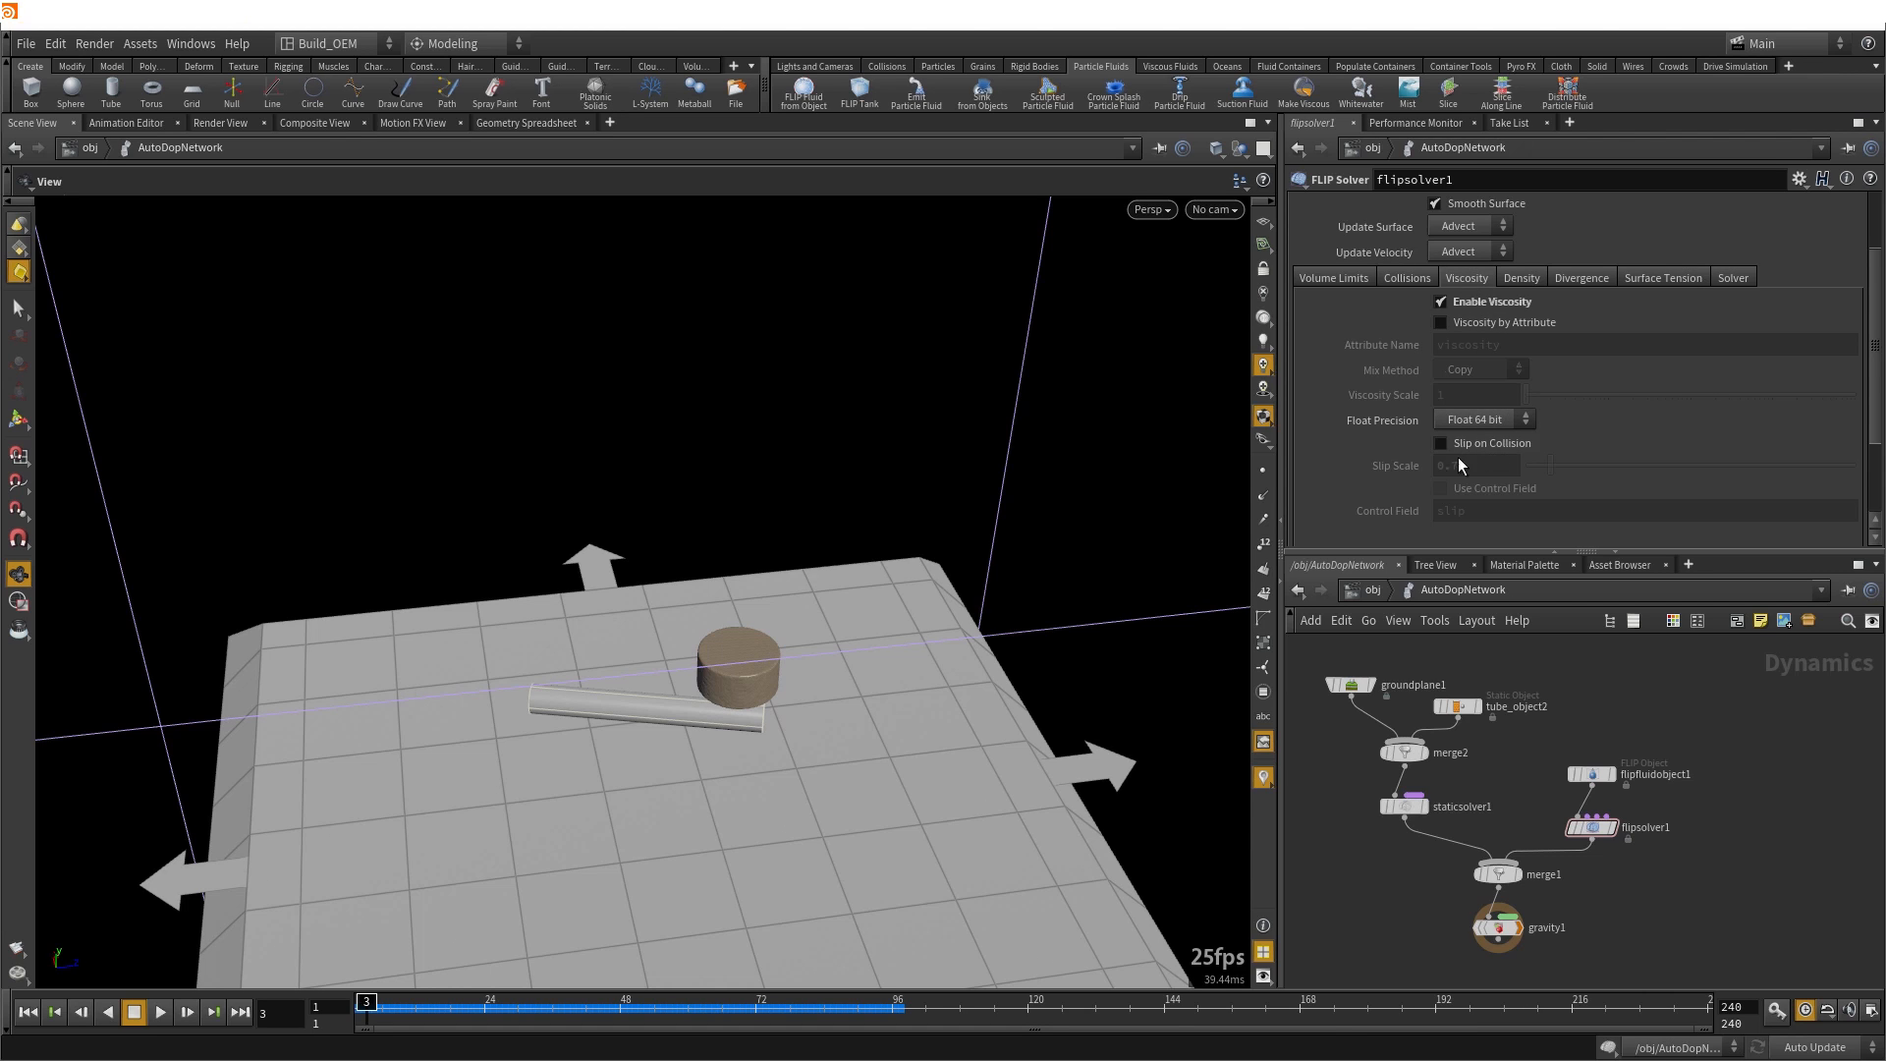
pyautogui.click(1414, 276)
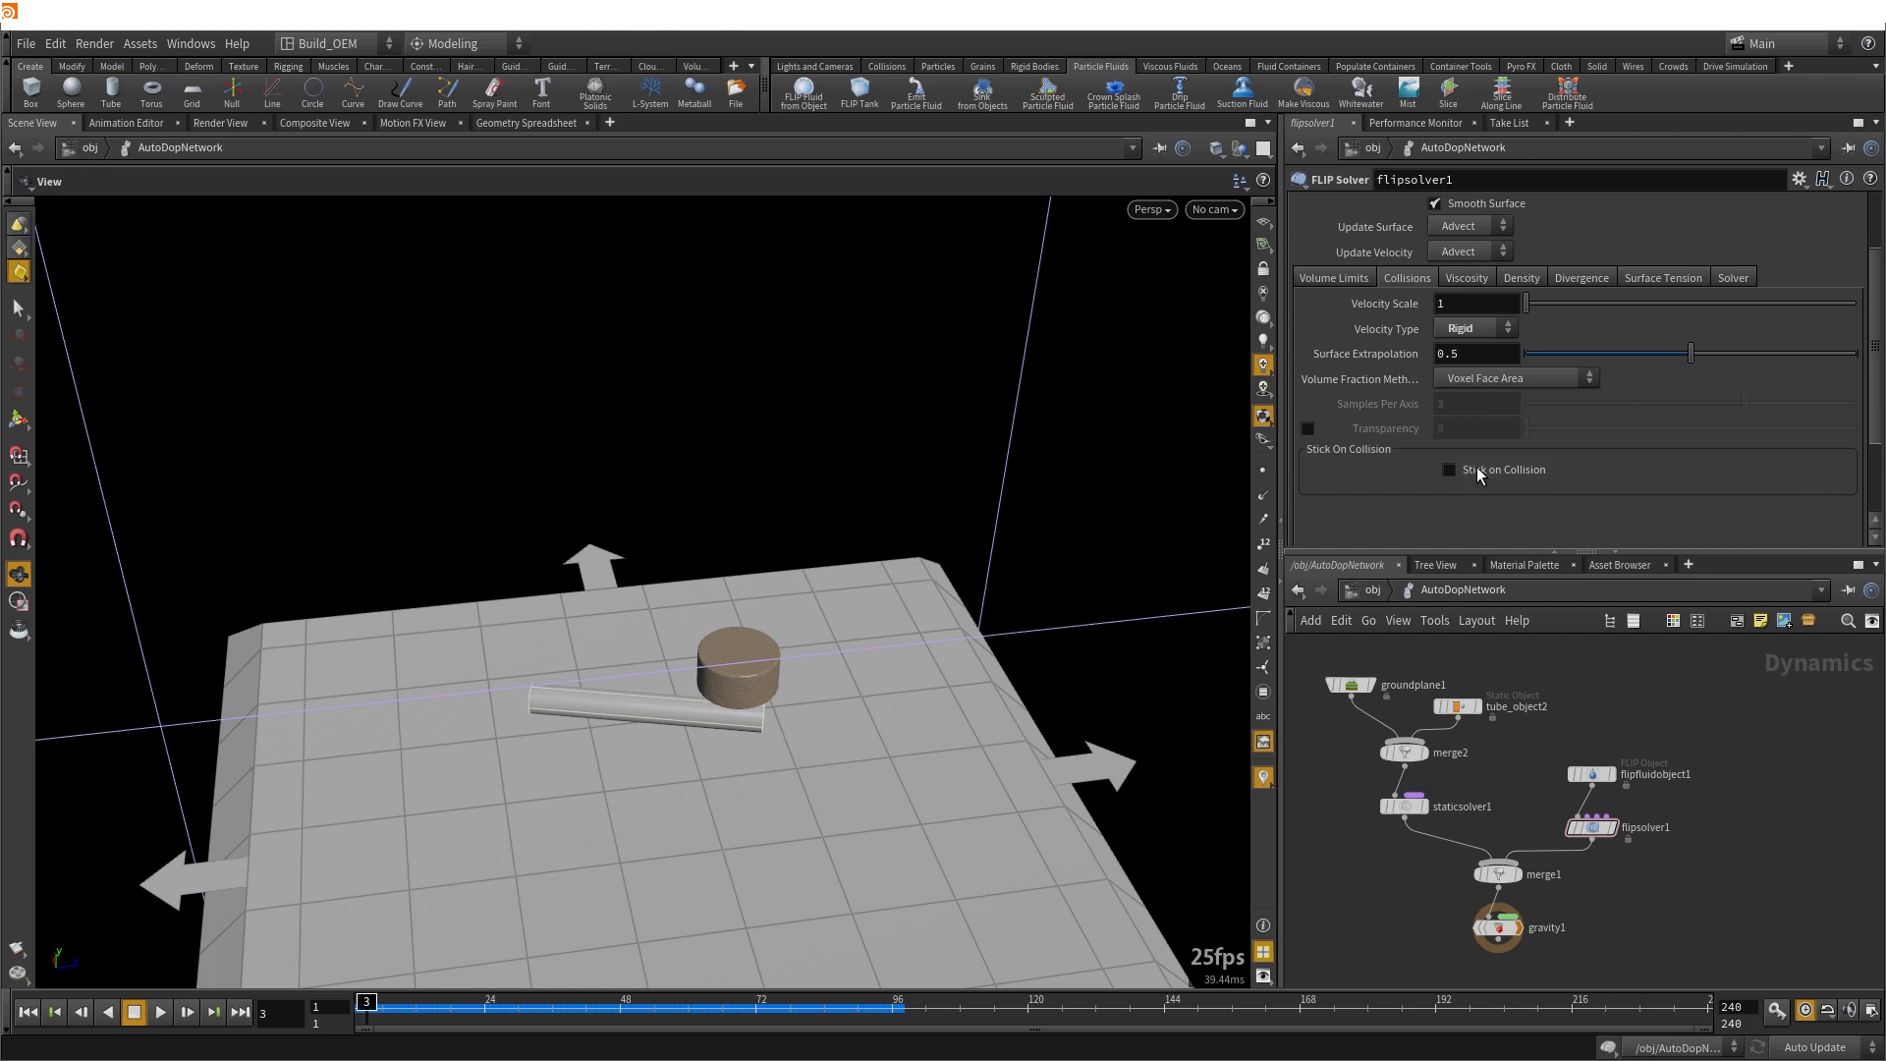
# Open the recent file variableslip_field_viscosity.hip and face the view toward the slope and fluid block
pyautogui.click(1462, 280)
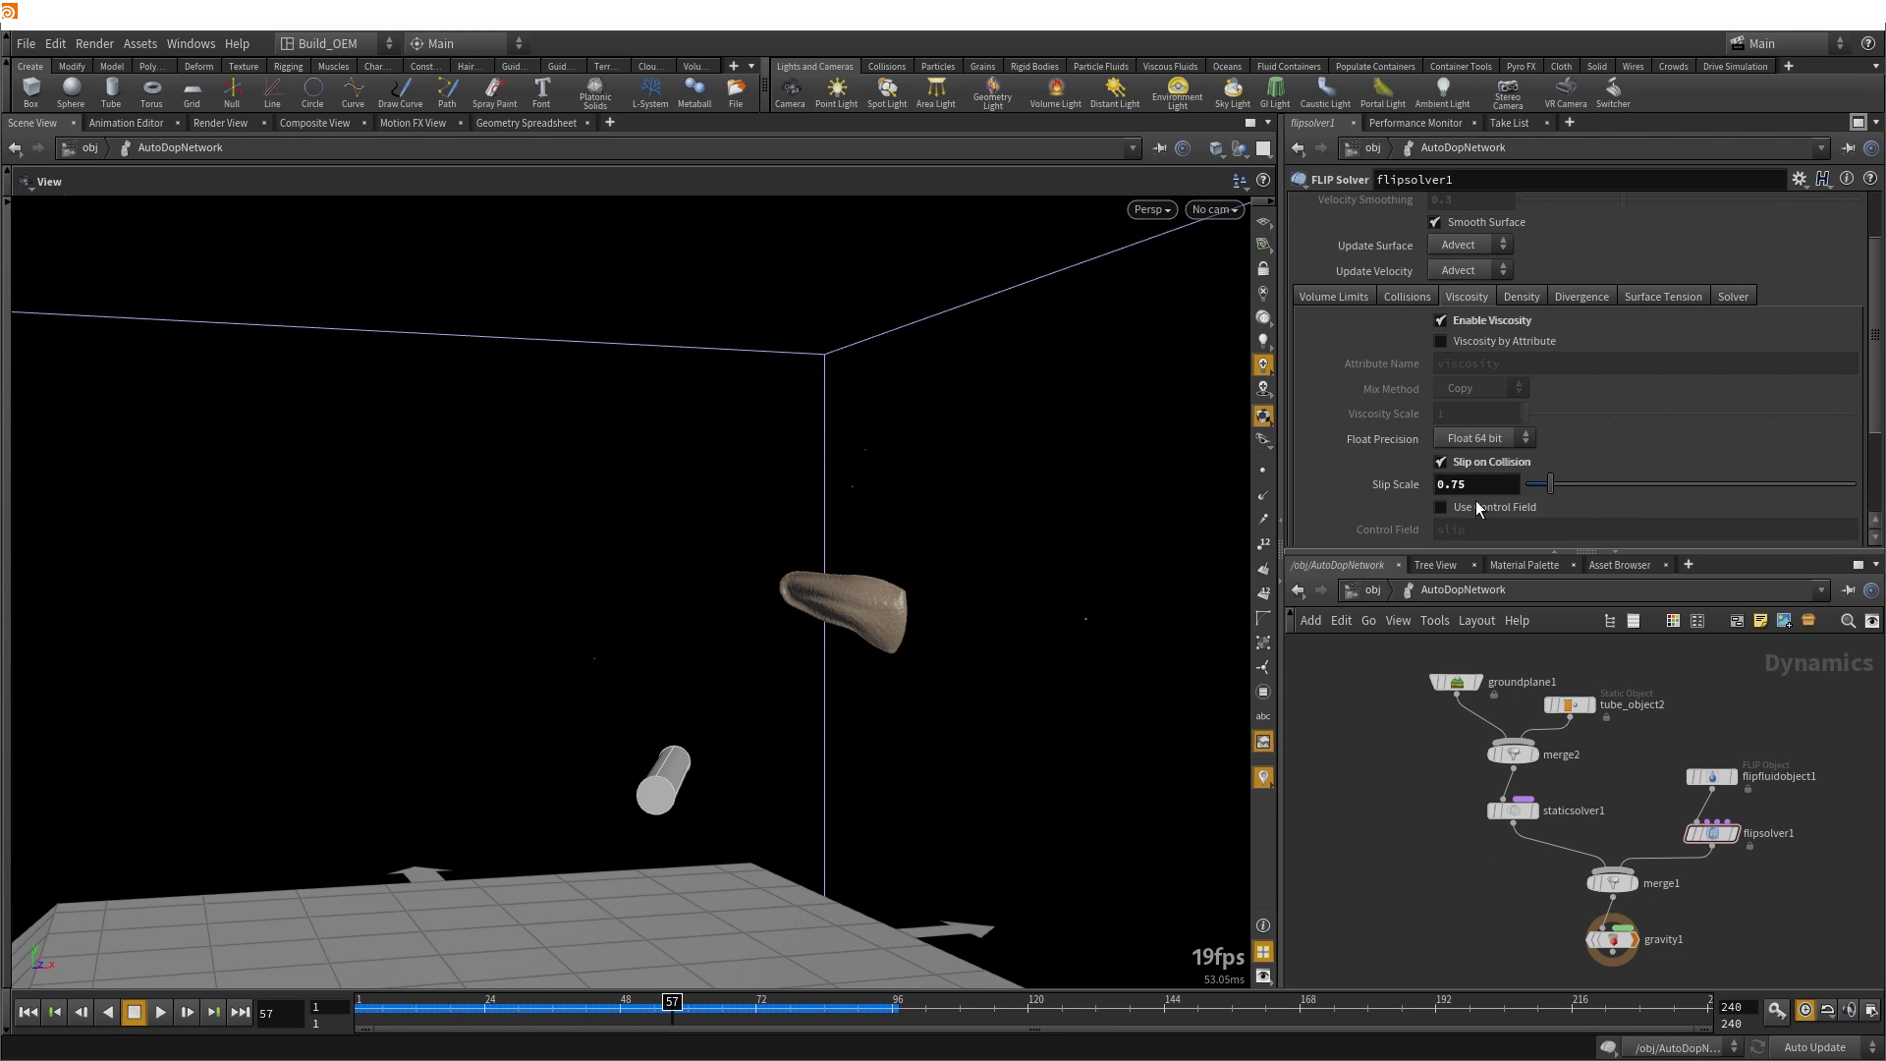
pyautogui.click(27, 43)
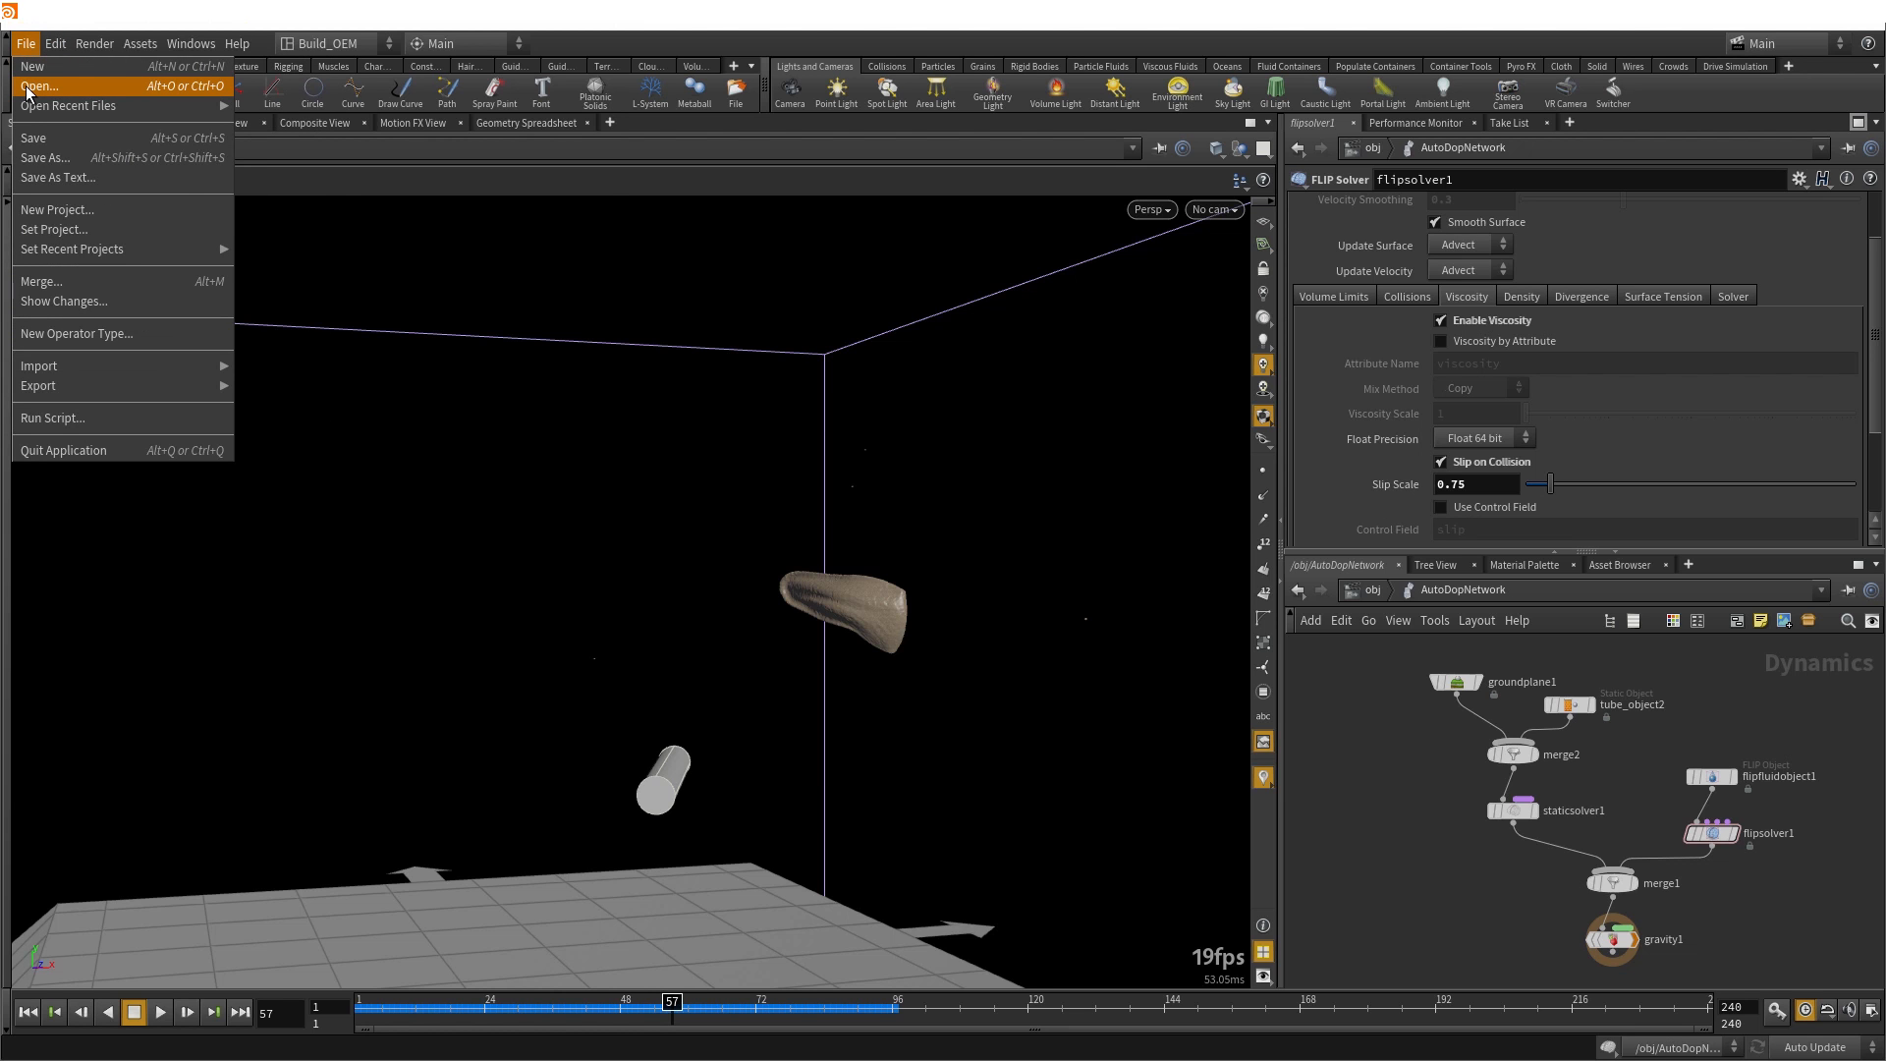
pyautogui.moveTo(32, 105)
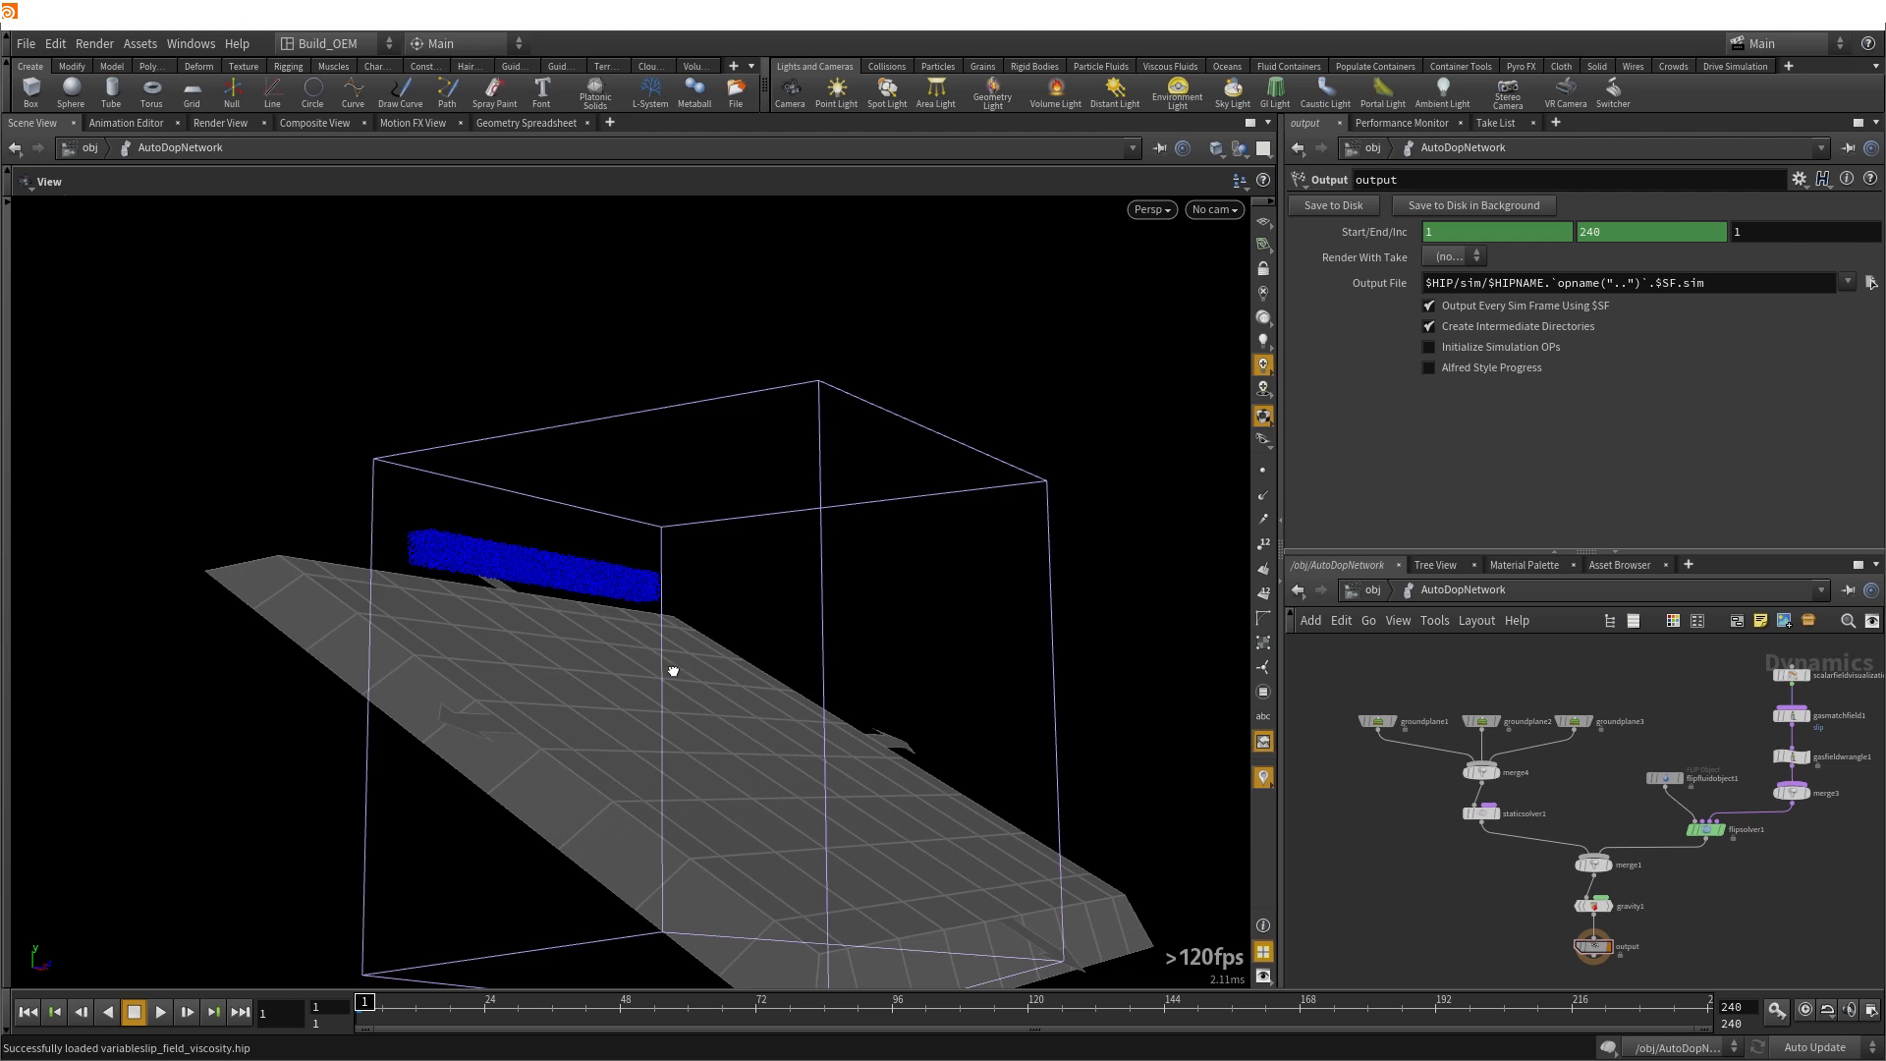
pyautogui.moveTo(673, 671); pyautogui.dragTo(382, 551)
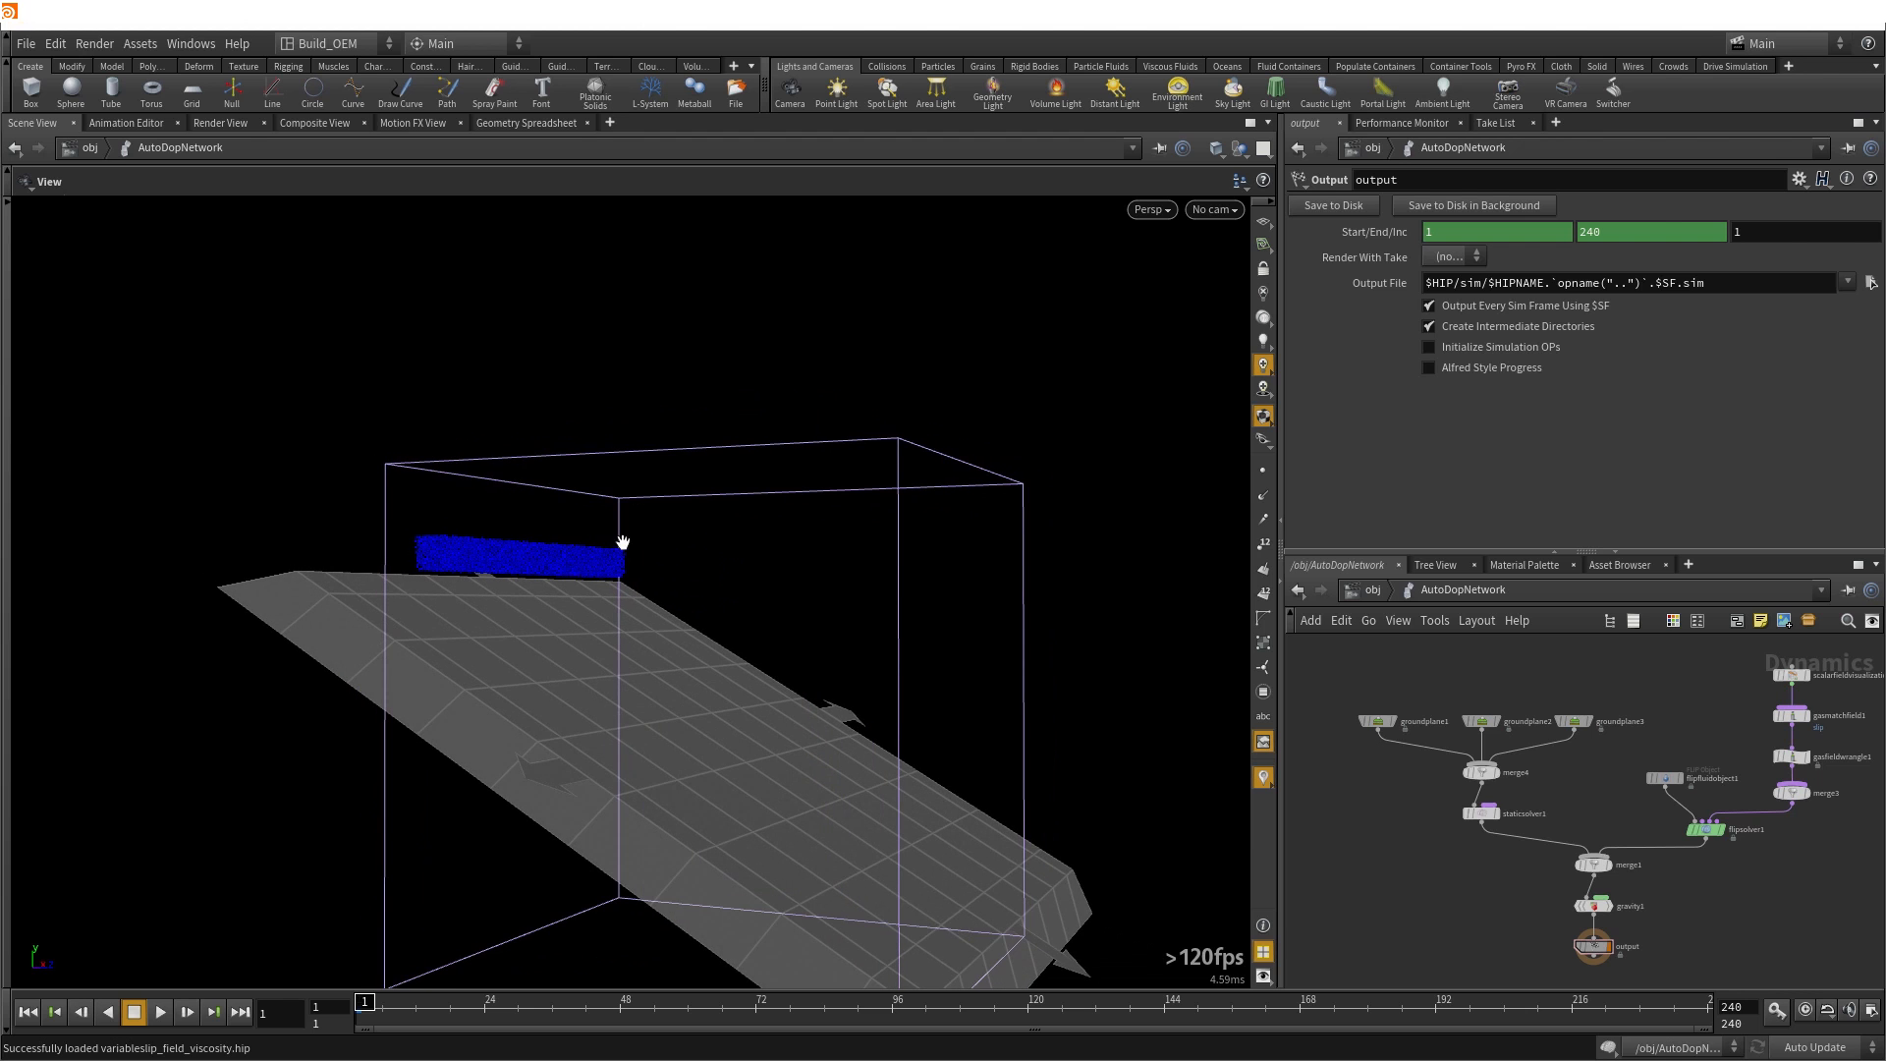
pyautogui.moveTo(623, 541); pyautogui.dragTo(474, 551)
pyautogui.moveTo(562, 642); pyautogui.dragTo(523, 592)
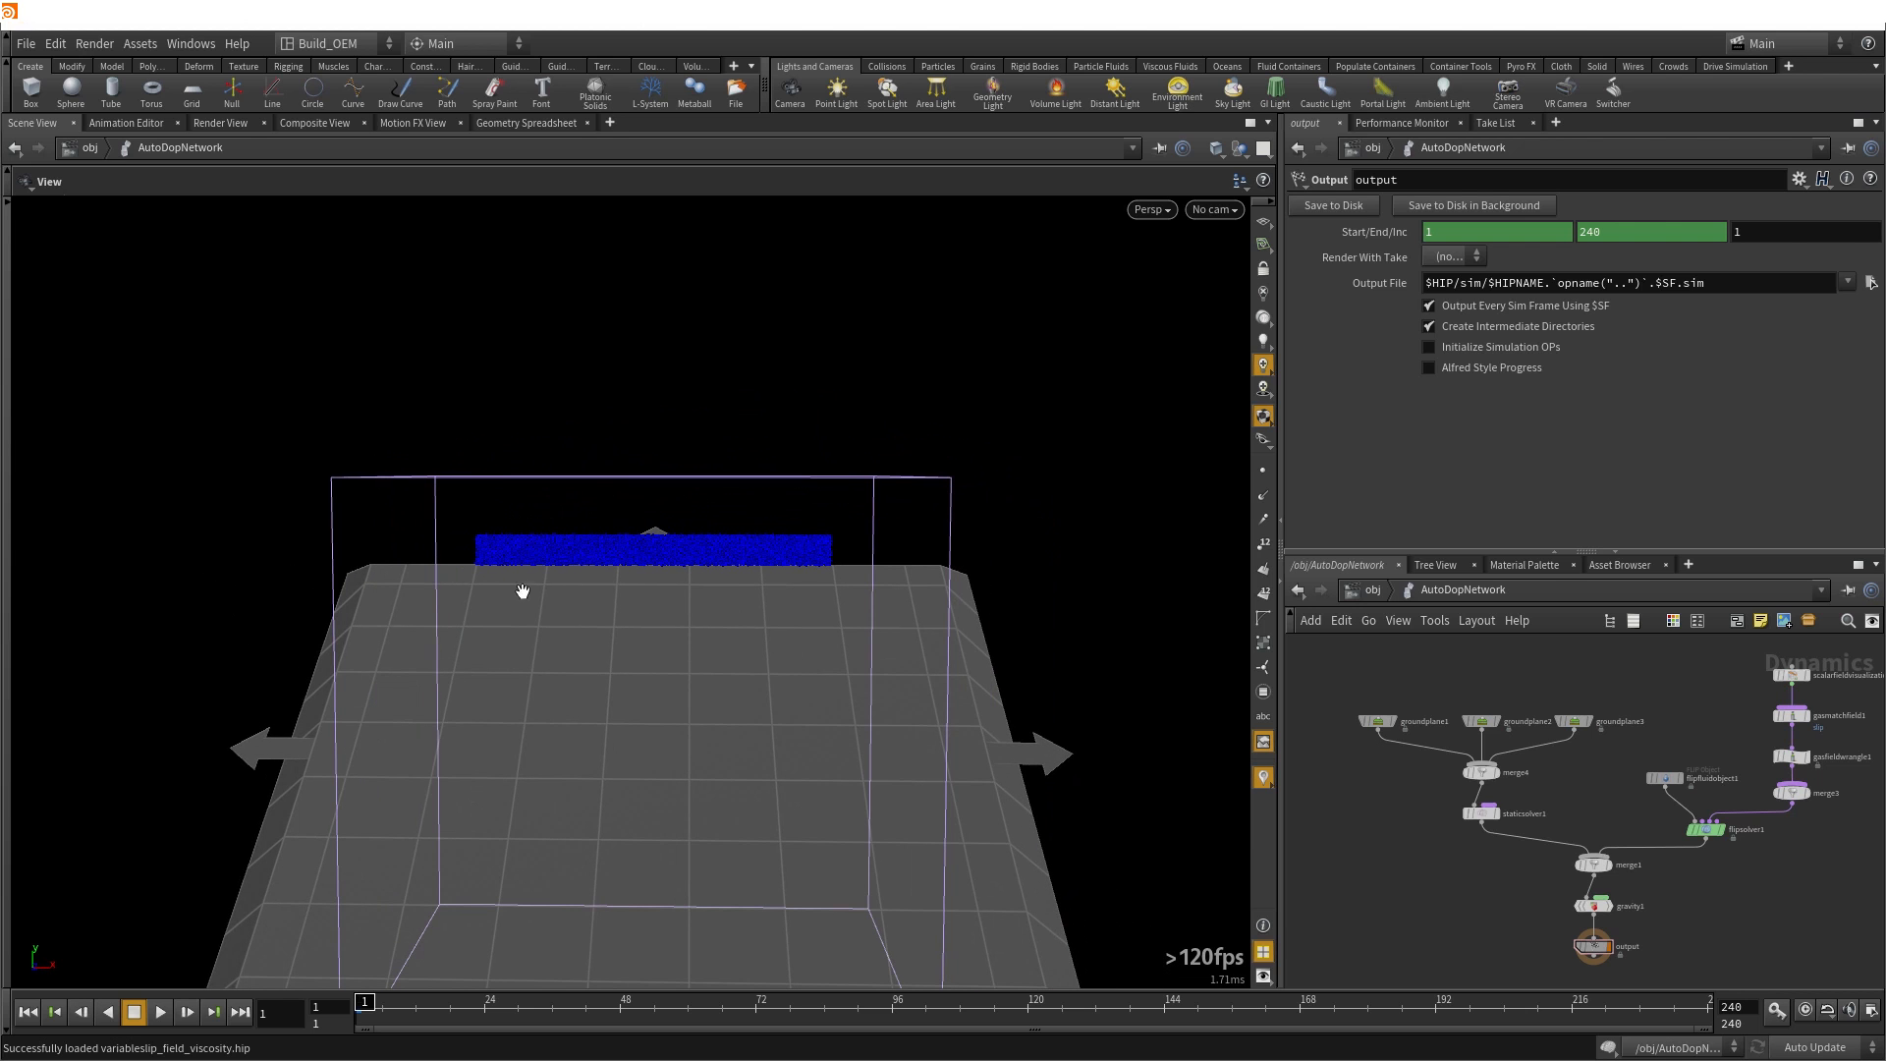
pyautogui.moveTo(661, 813); pyautogui.dragTo(680, 690)
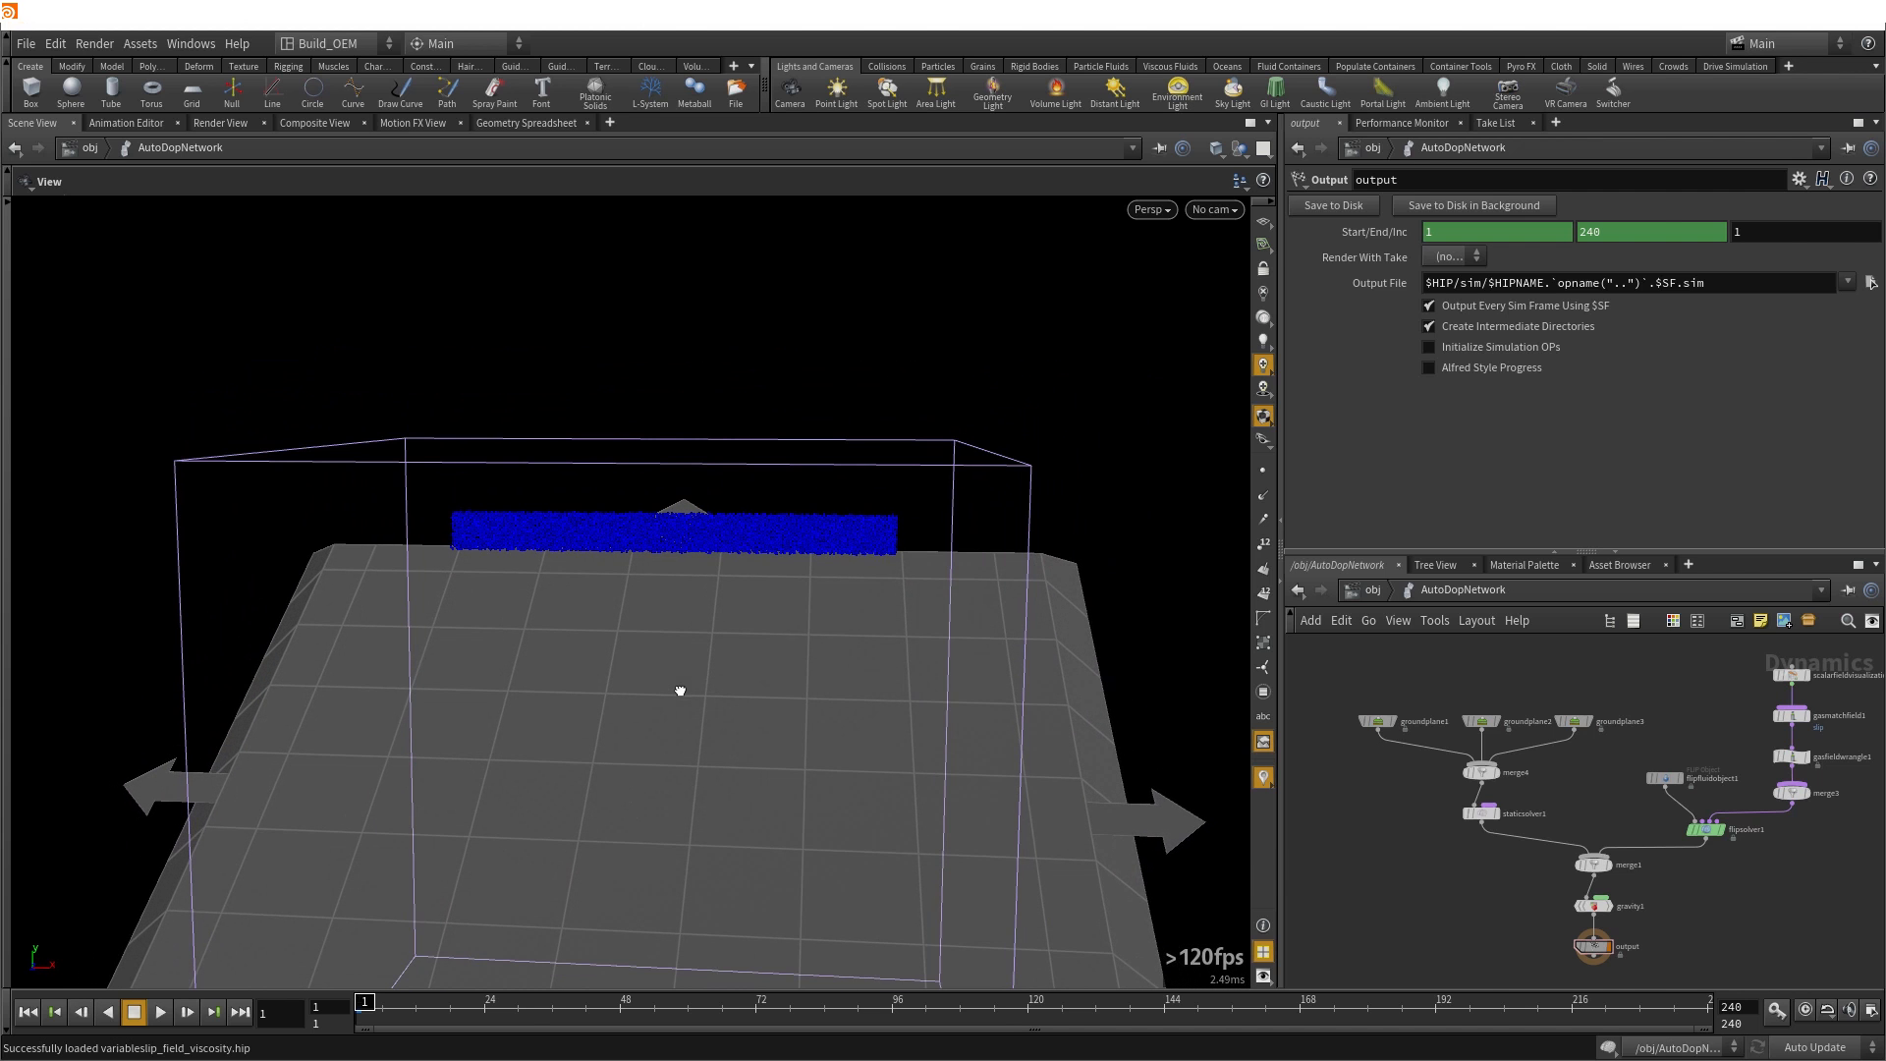
# Examine the Physical settings of flipfluidobject1 and the Viscosity settings of flipsolver1
pyautogui.click(1664, 778)
pyautogui.scroll(-2, 1498, 478)
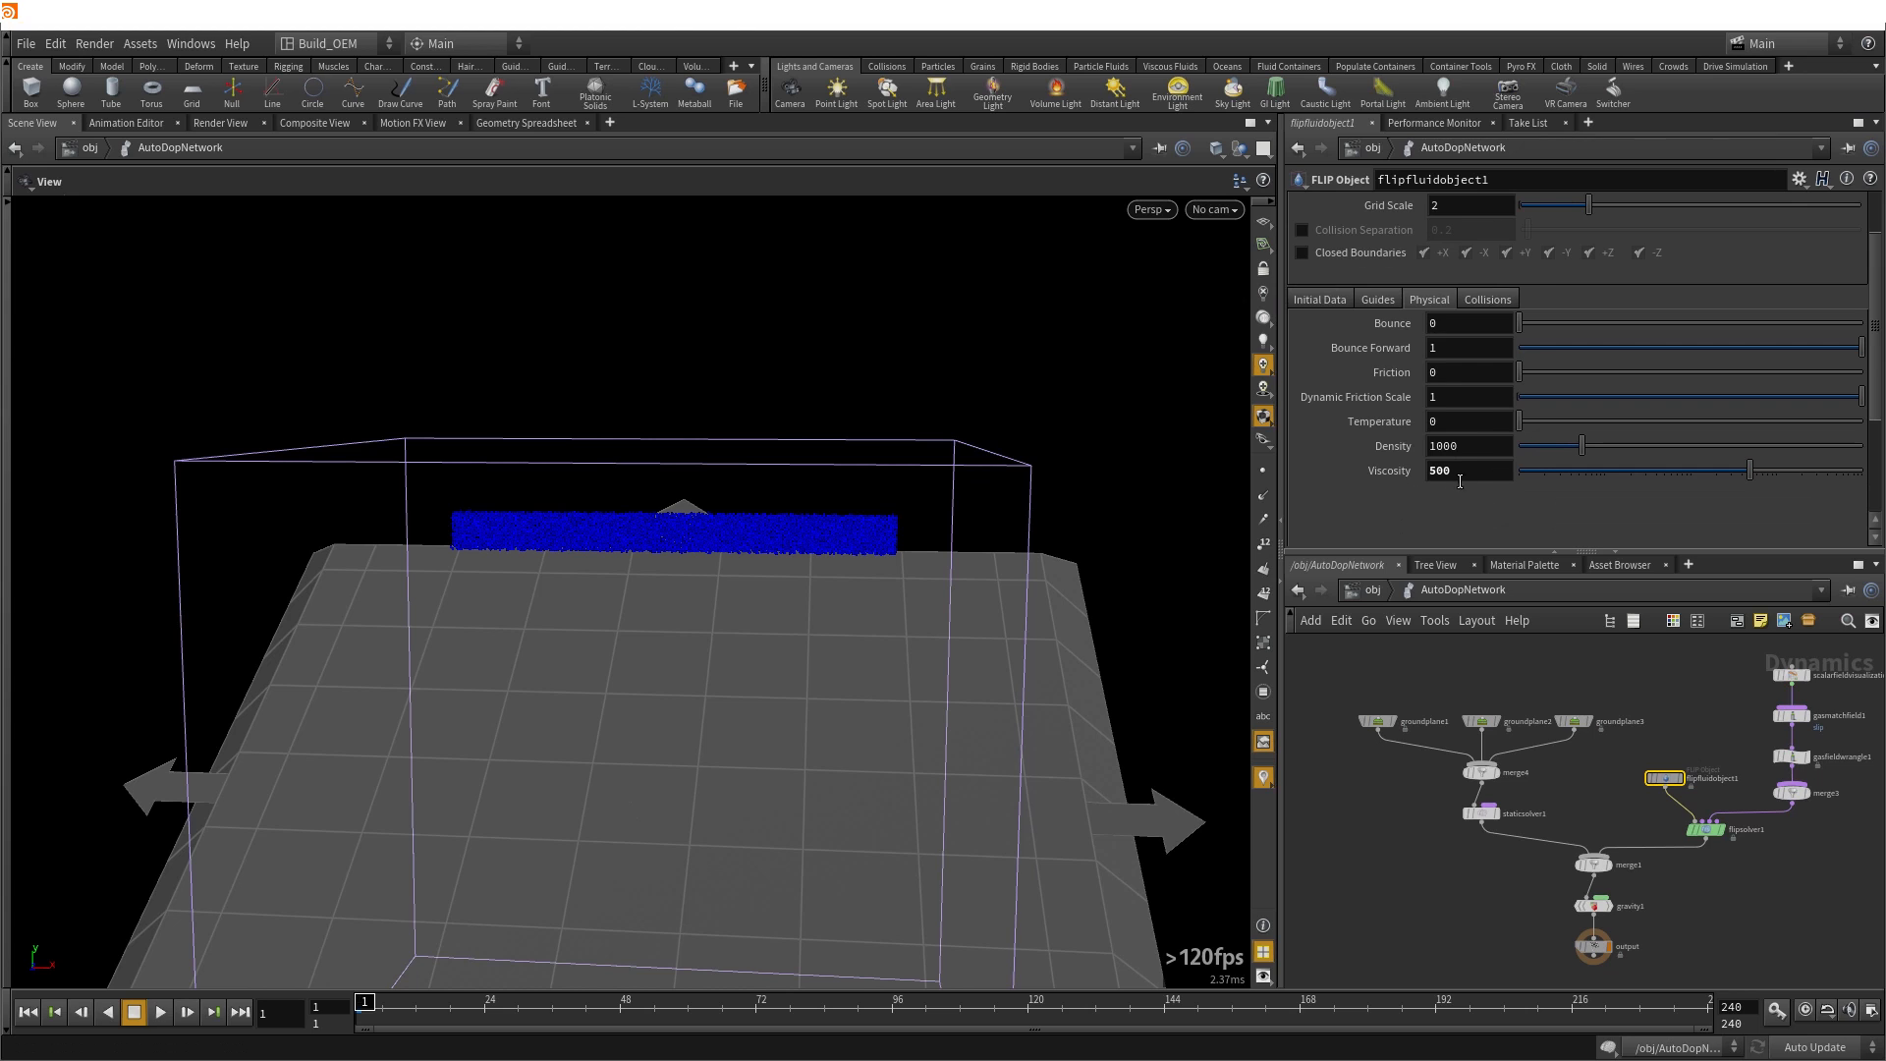
pyautogui.click(1705, 831)
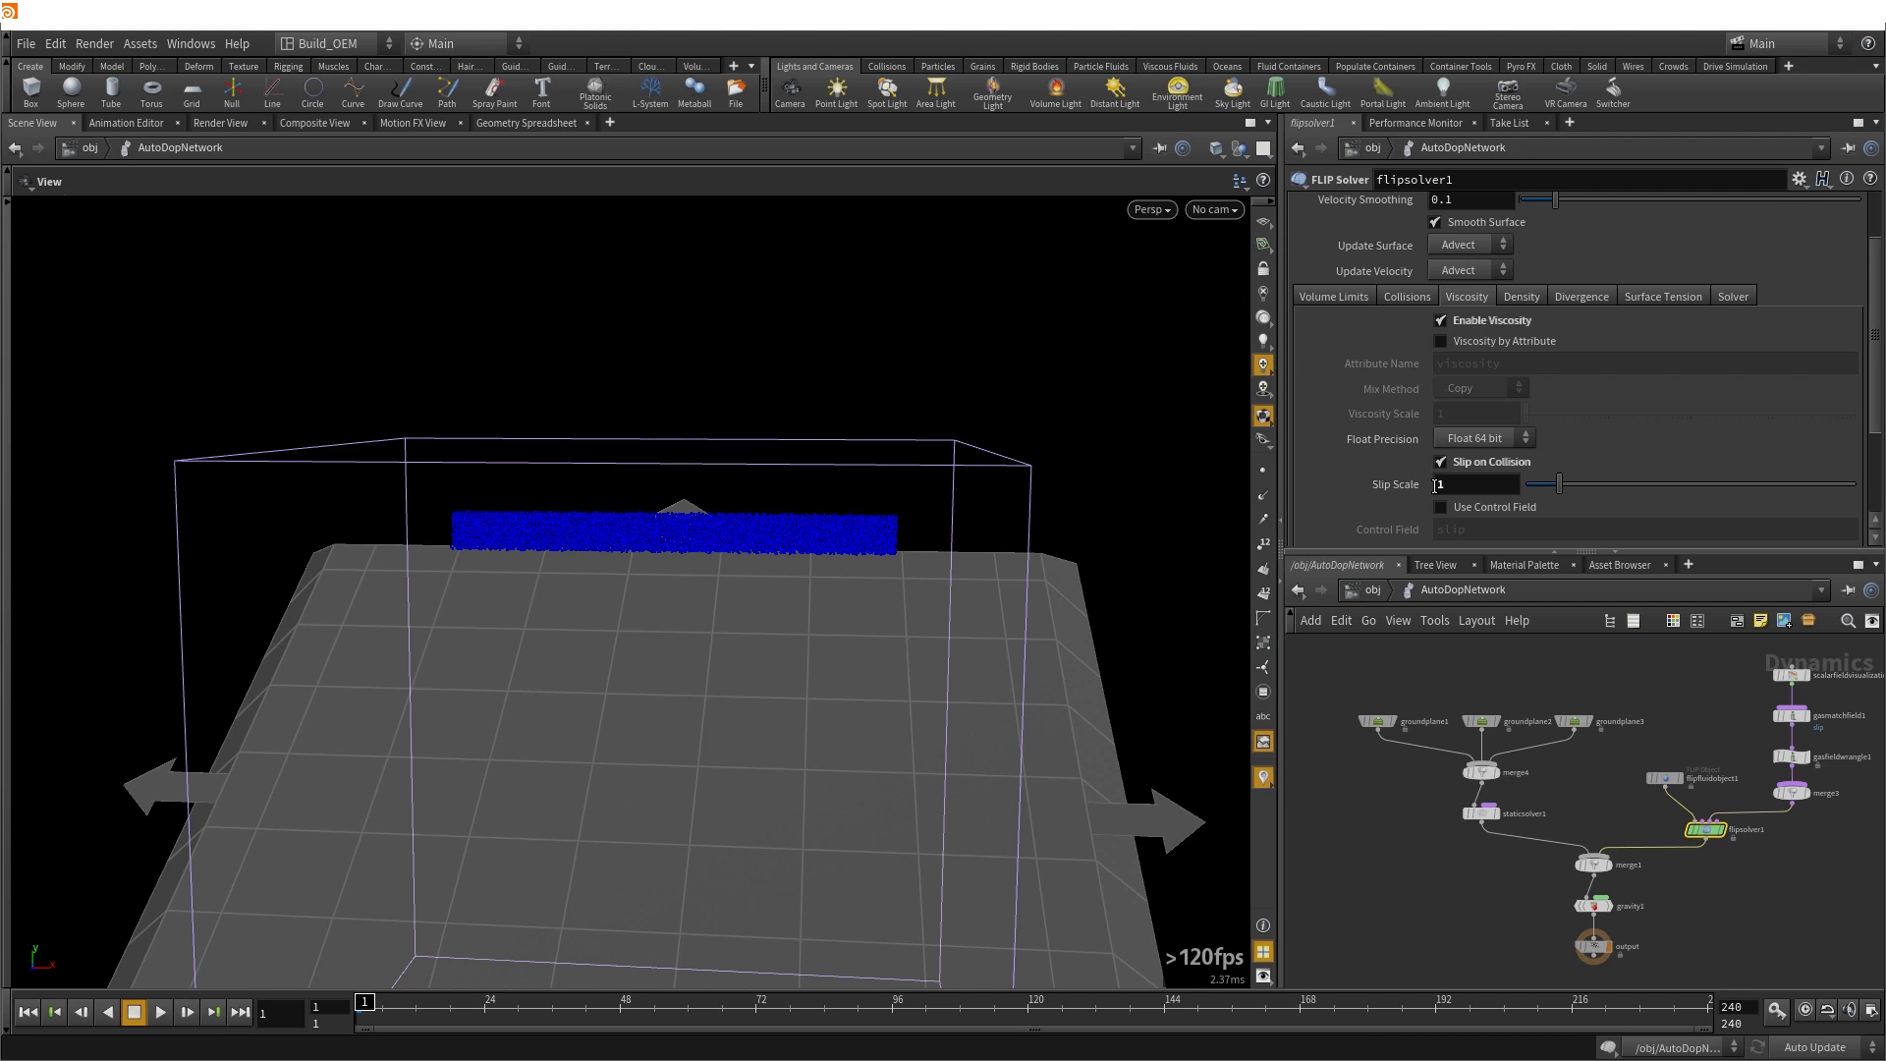
# Play the simulation to frame 48 with Slip on Collision enabled, and return to frame 1
pyautogui.click(169, 1014)
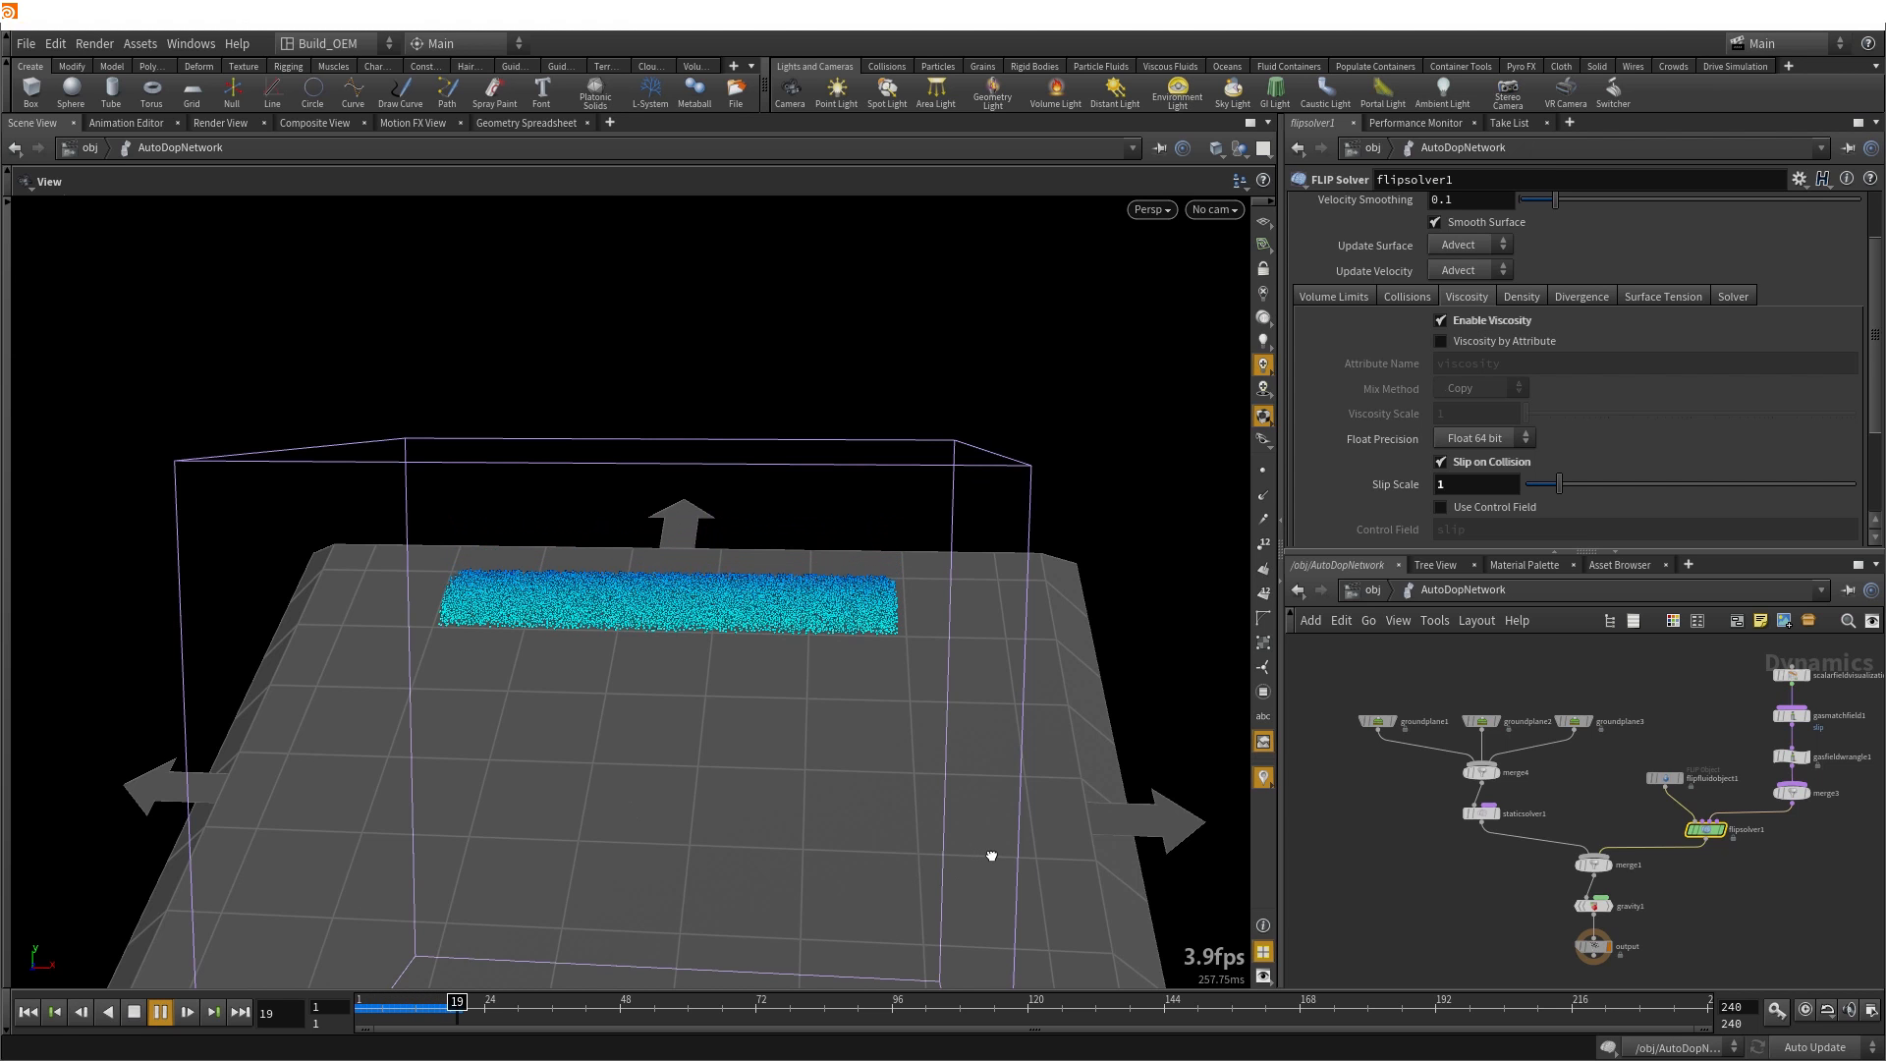
pyautogui.moveTo(991, 855)
pyautogui.mouseDown()
pyautogui.moveTo(1011, 854)
pyautogui.moveTo(989, 855)
pyautogui.mouseUp()
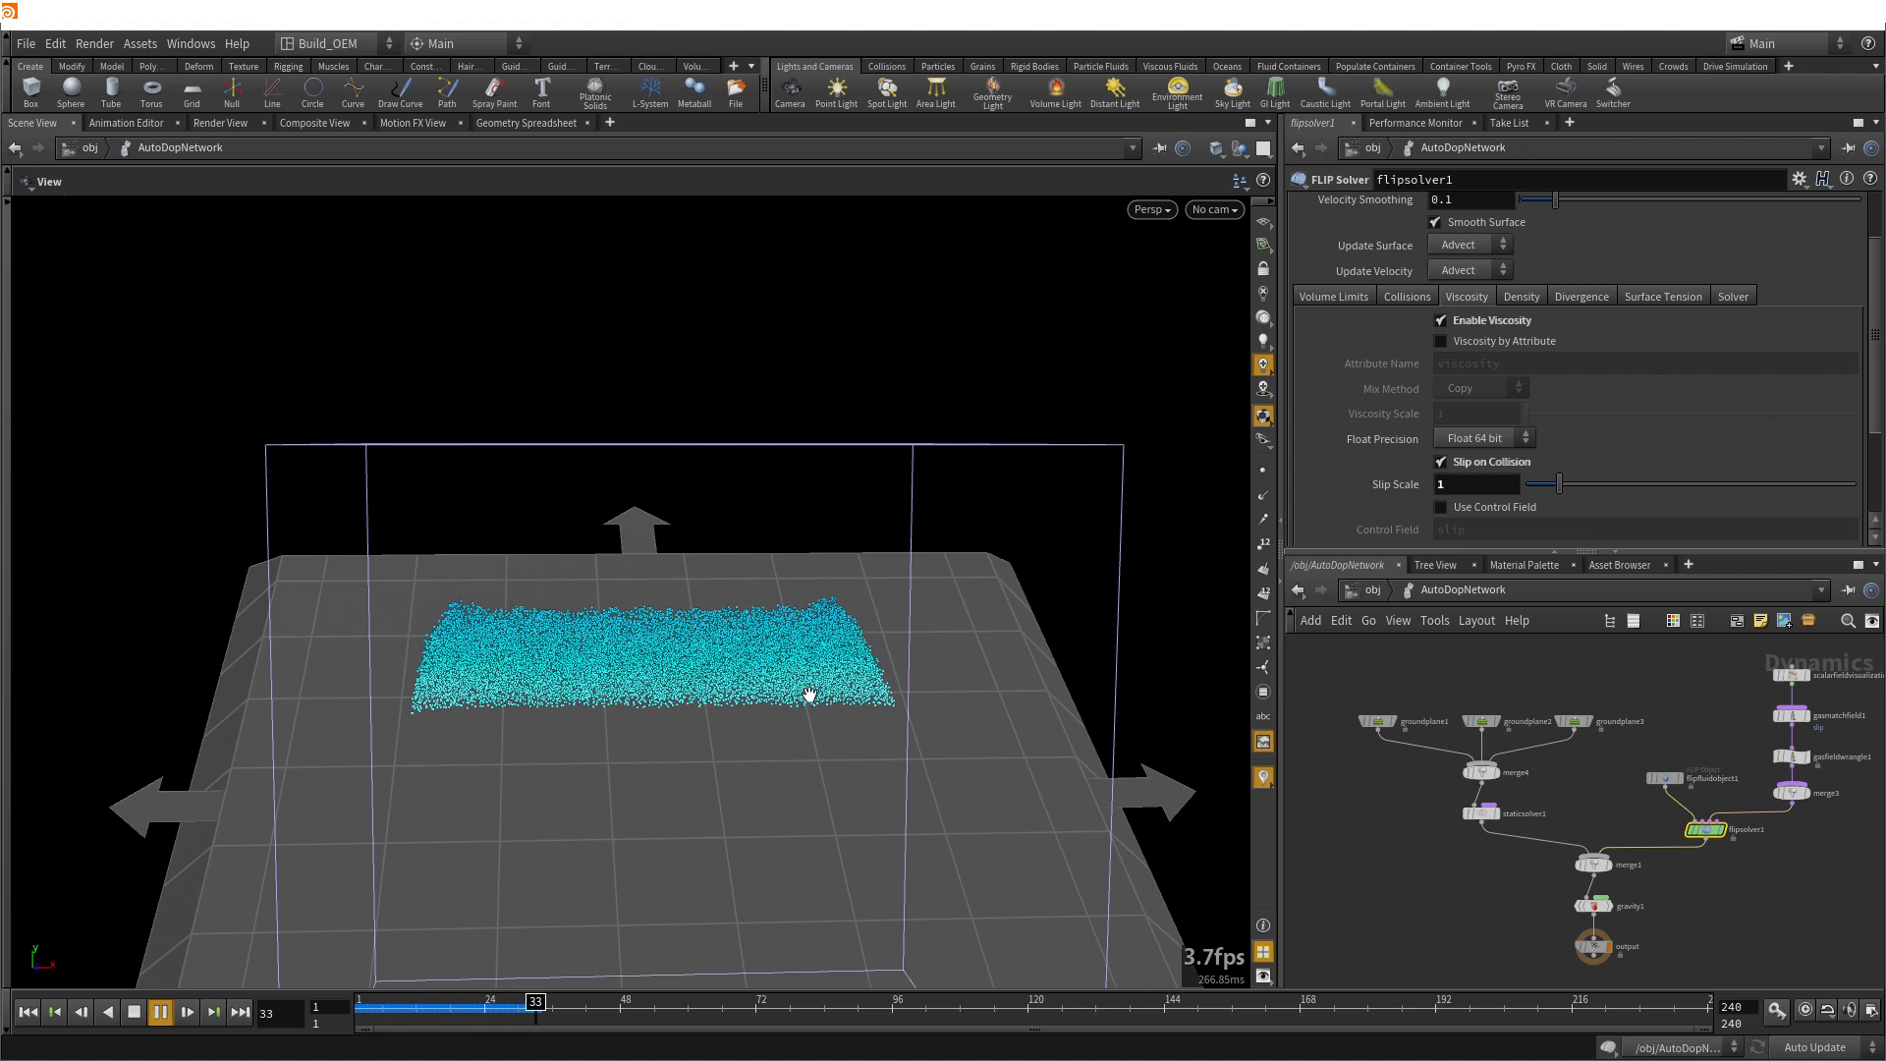
pyautogui.click(138, 1016)
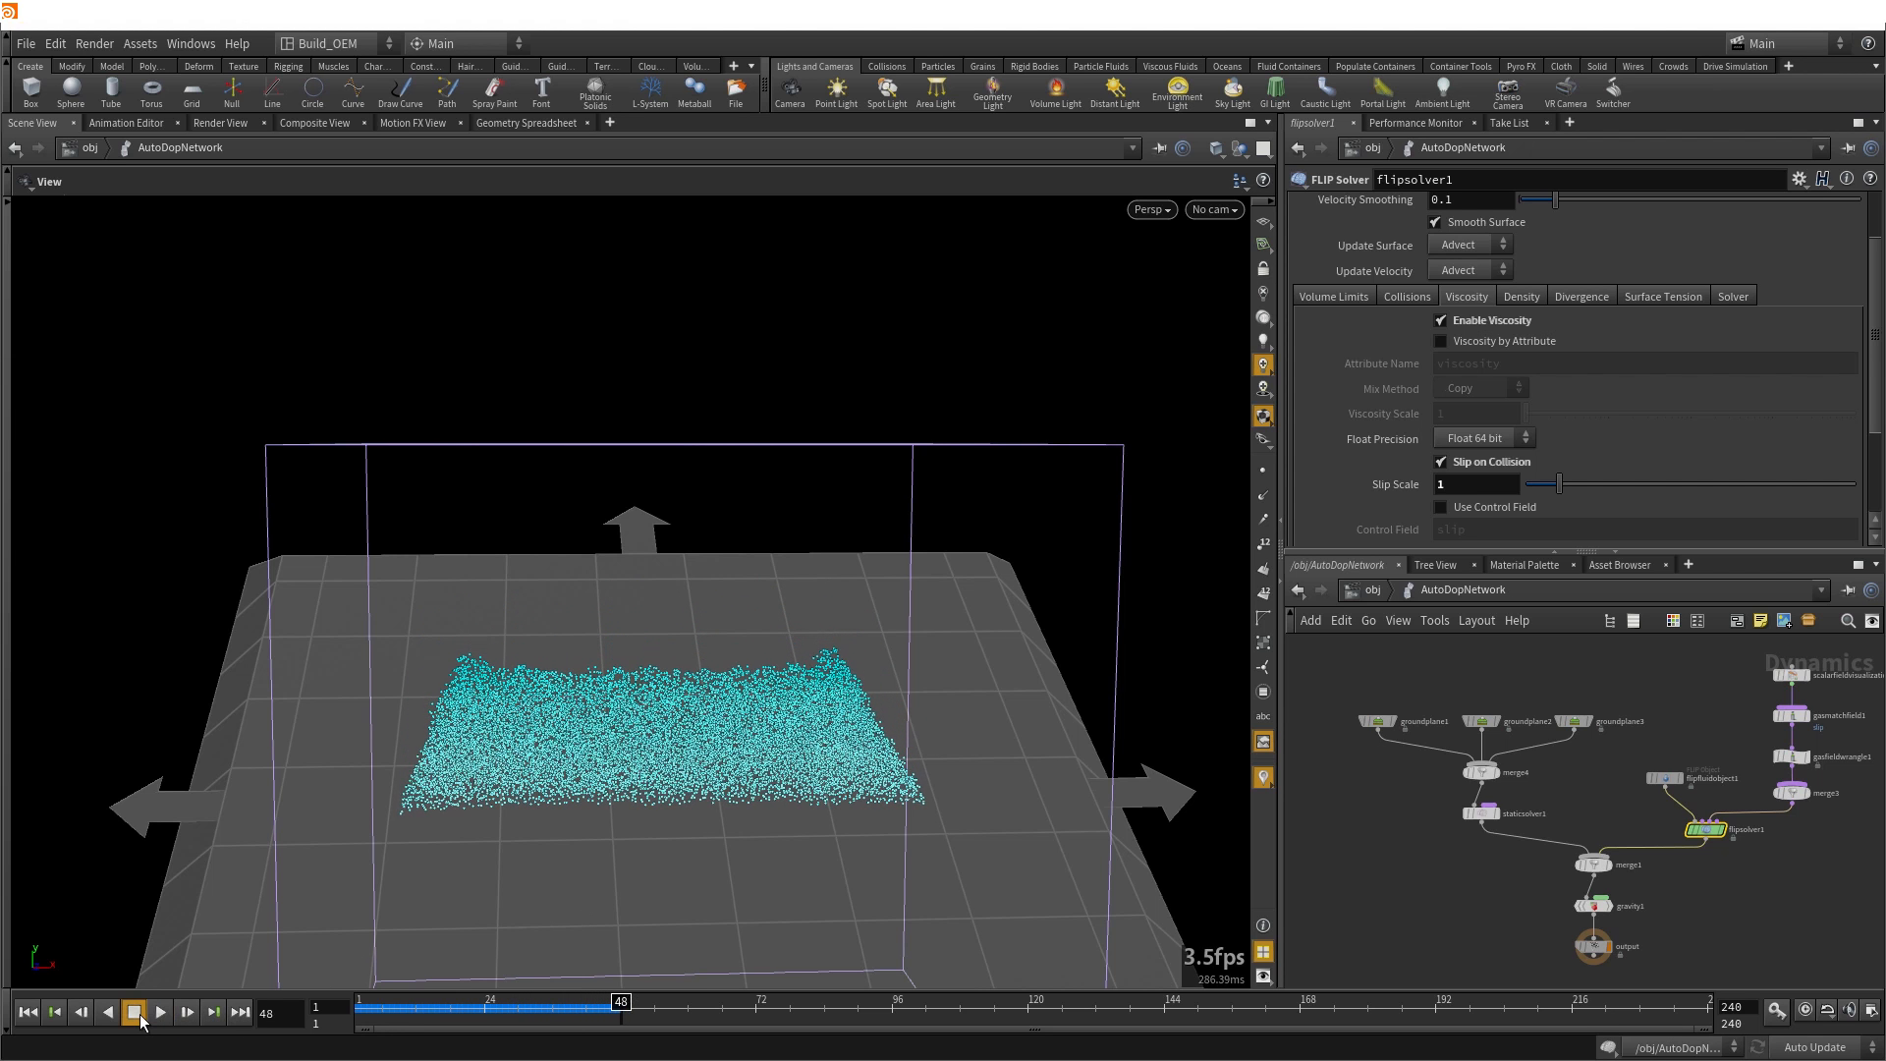
pyautogui.click(27, 1012)
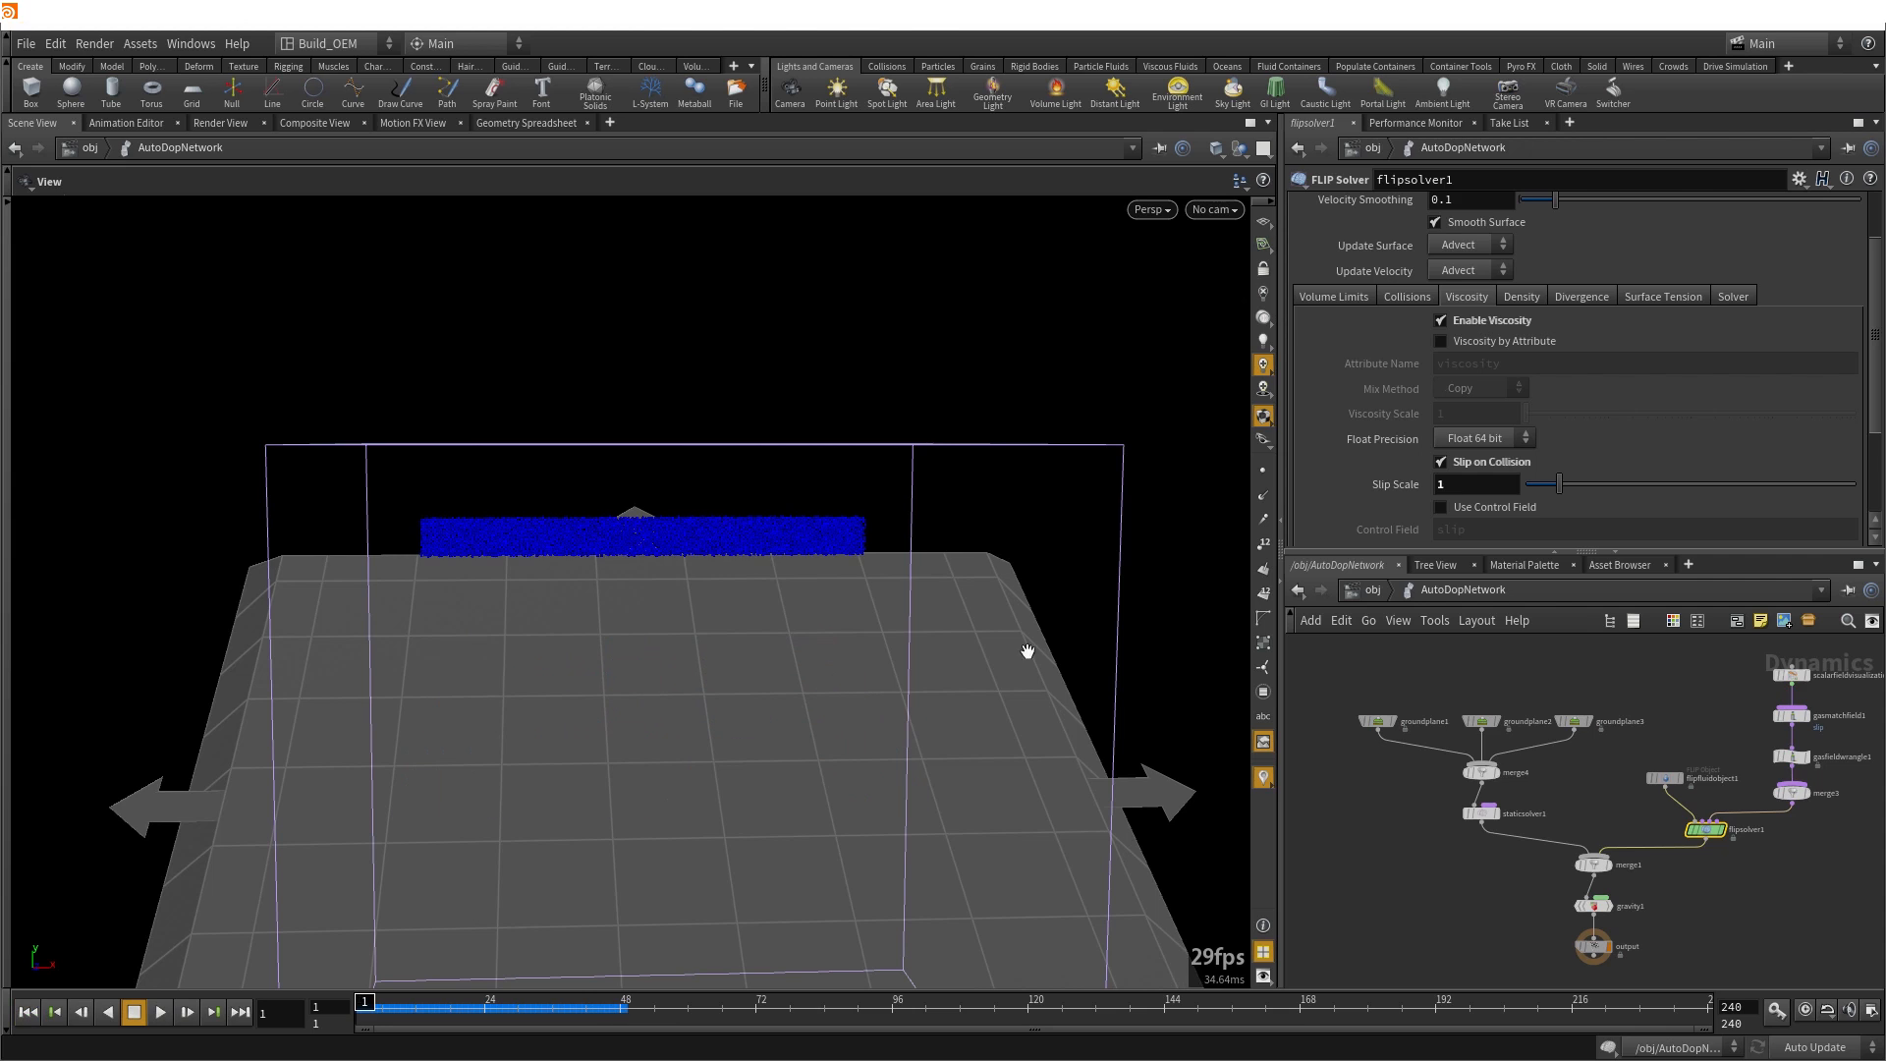
# Run the simulation to frame 114 with Slip on Collision disabled on flipsolver1, and re-enable the option at frame 1
pyautogui.click(1441, 461)
pyautogui.click(161, 1013)
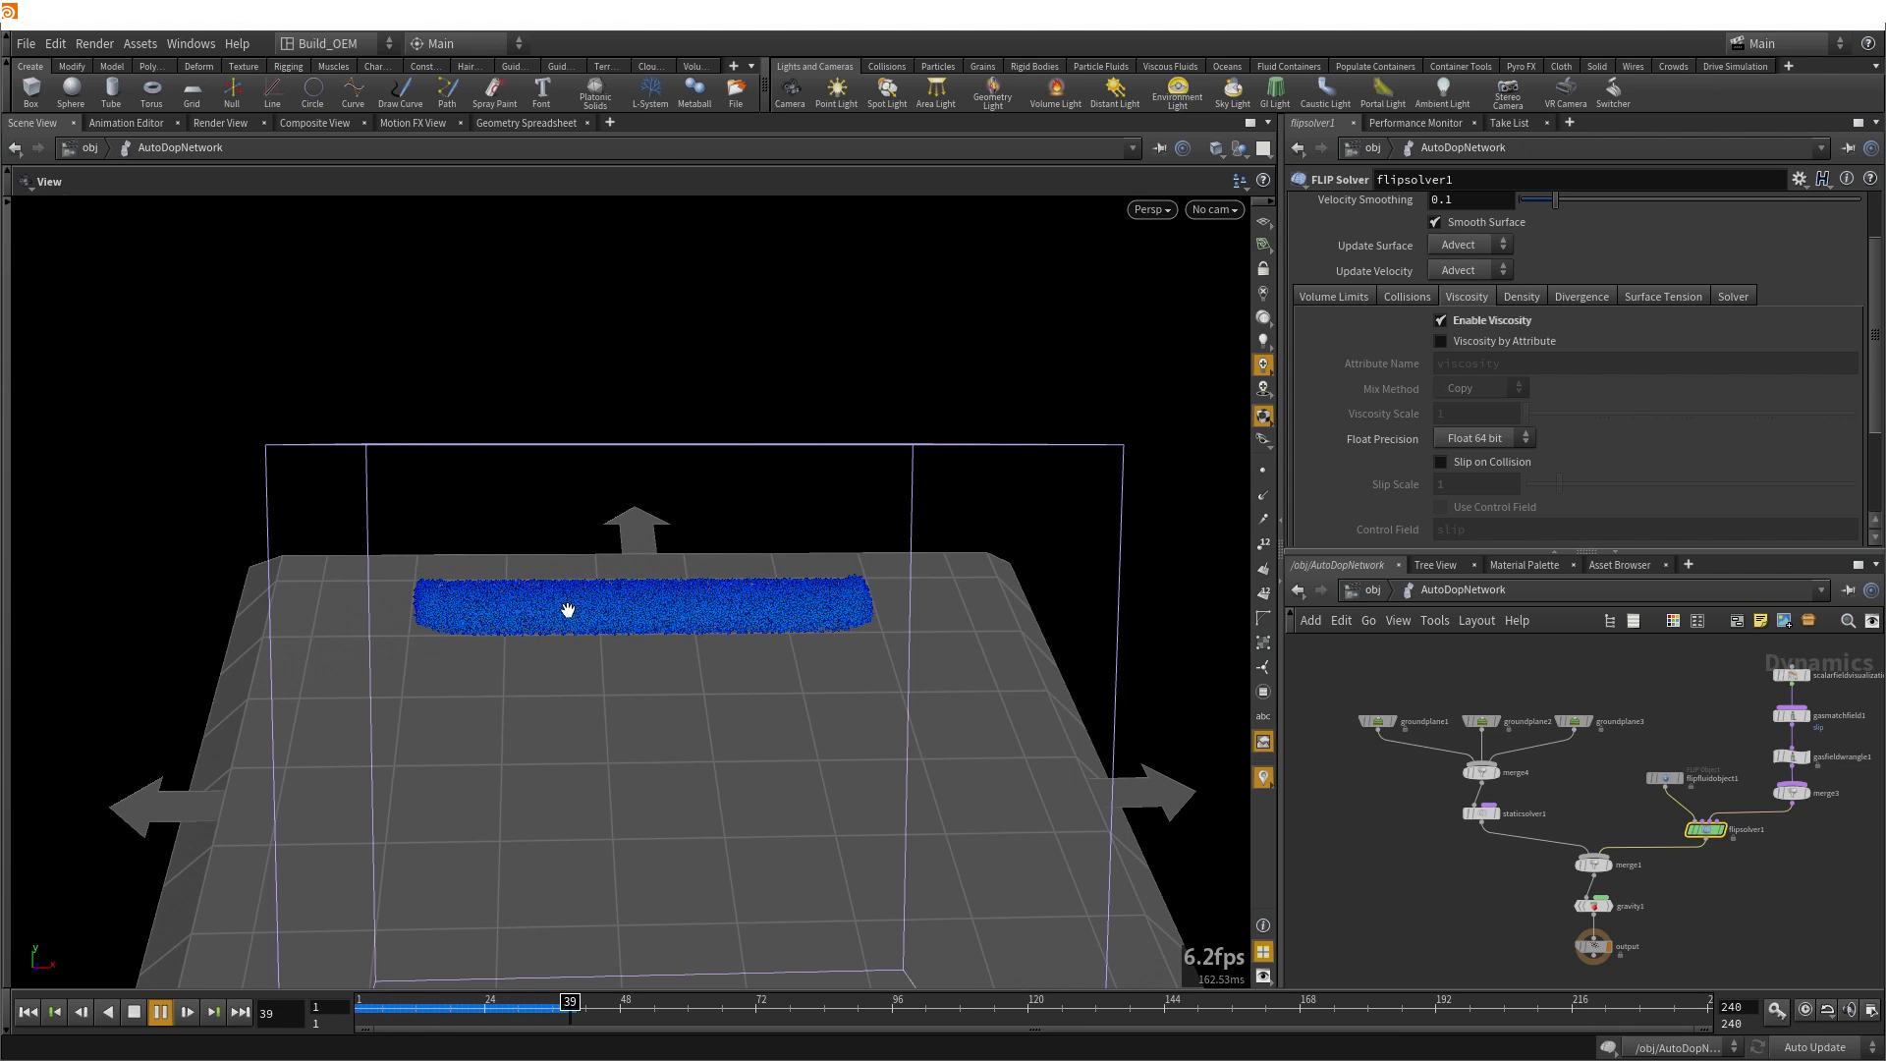
pyautogui.moveTo(543, 614); pyautogui.dragTo(532, 619)
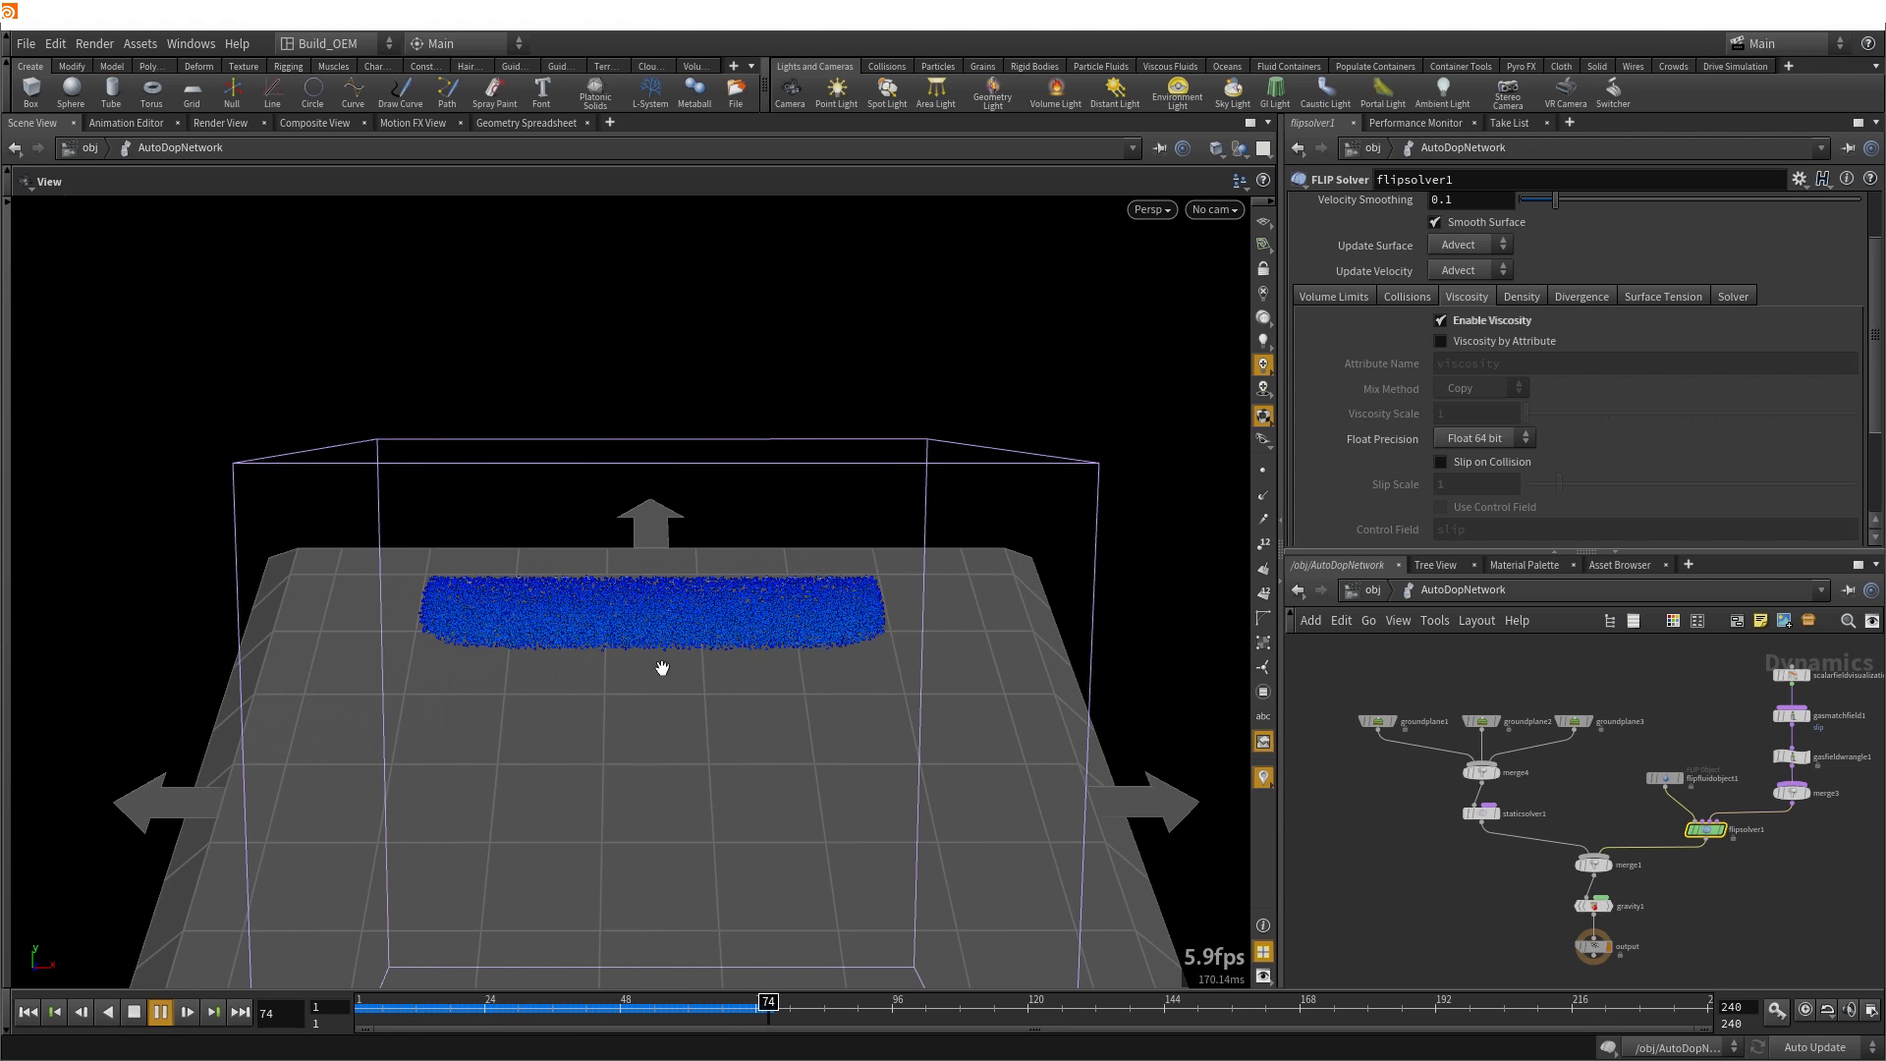
pyautogui.click(134, 1012)
pyautogui.moveTo(564, 757); pyautogui.dragTo(429, 628)
pyautogui.moveTo(690, 706); pyautogui.dragTo(604, 814)
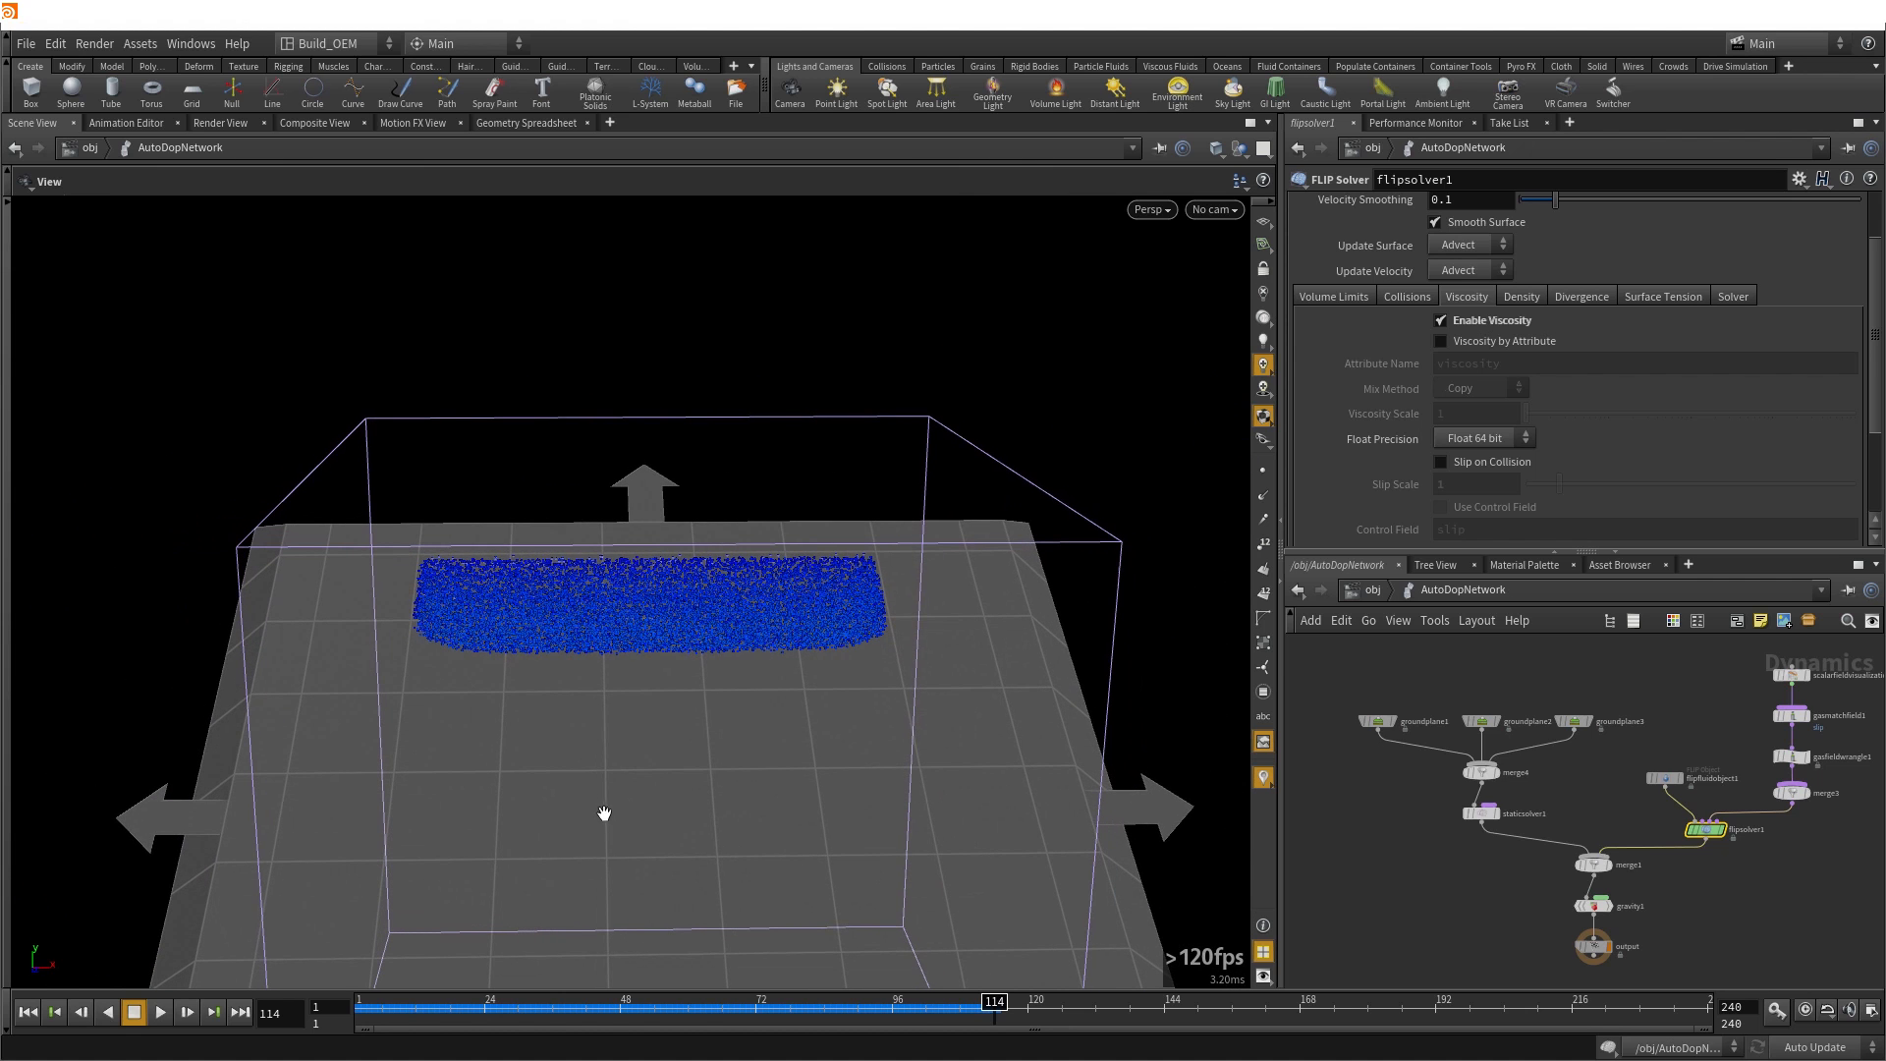
pyautogui.click(1473, 470)
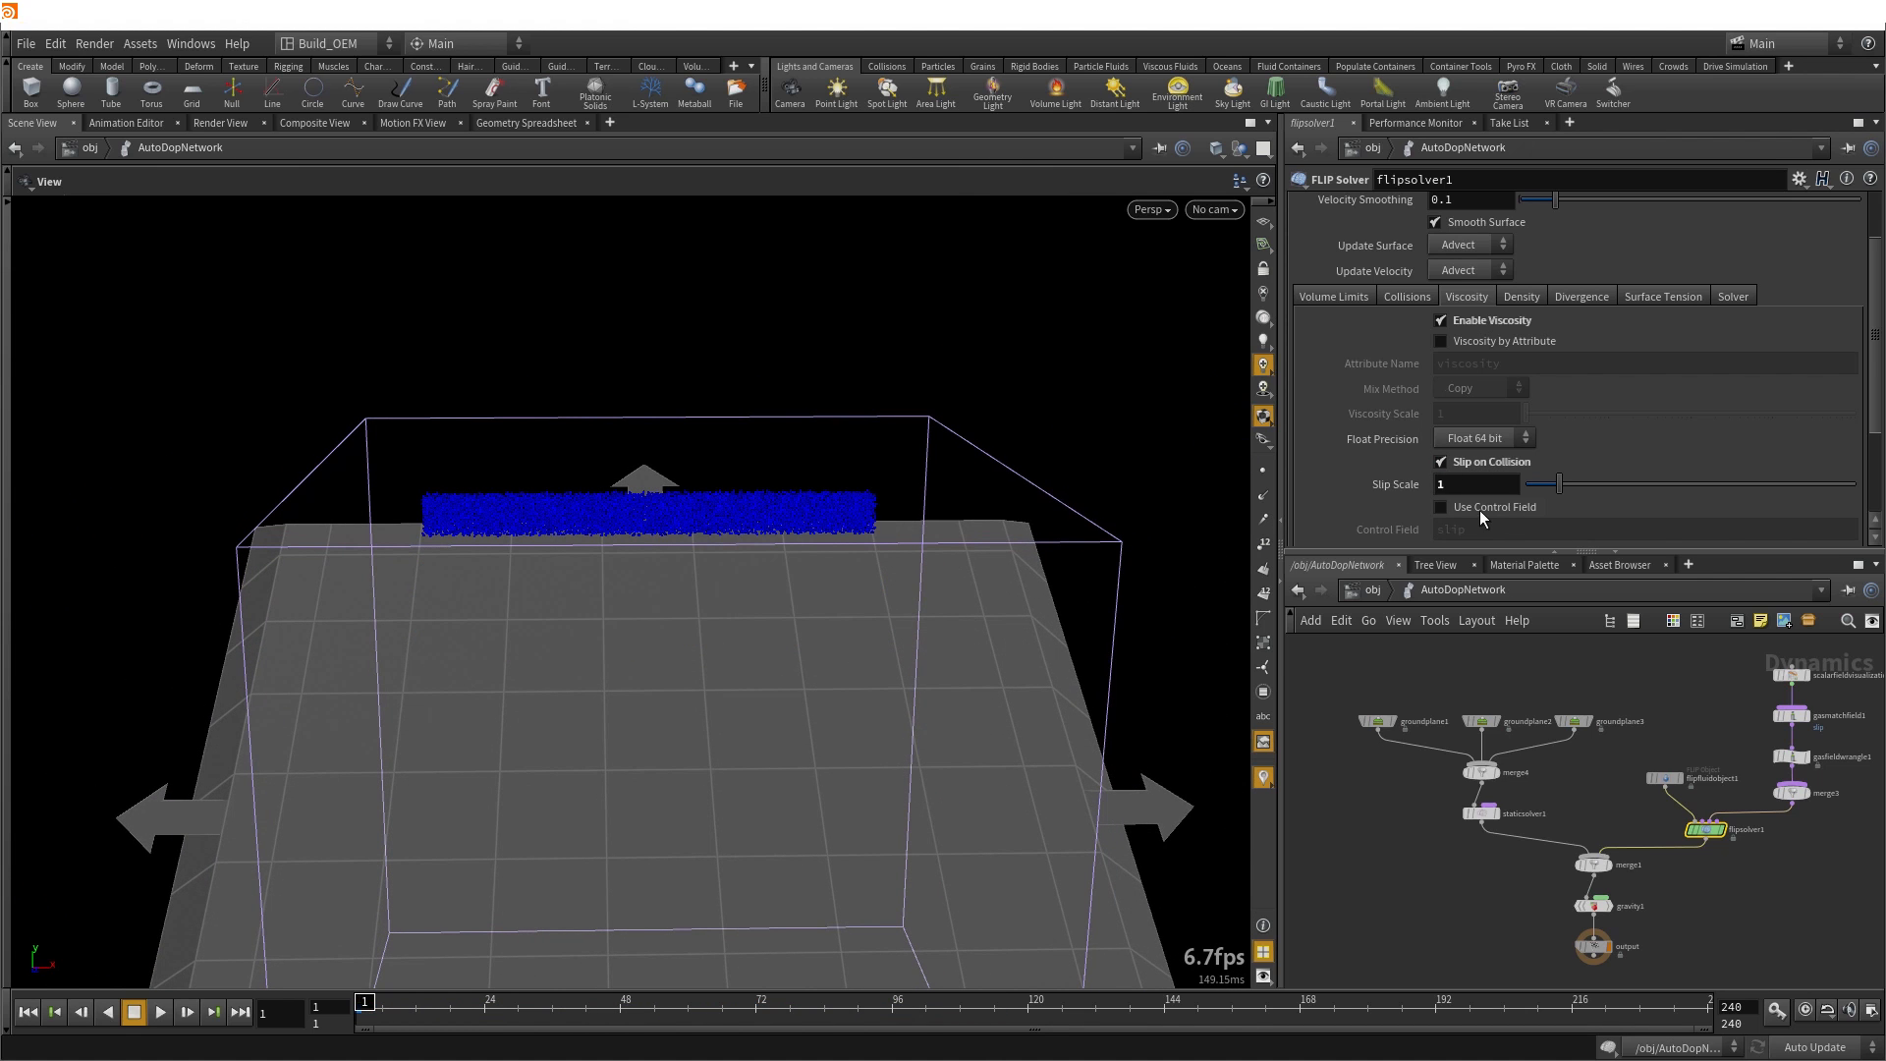
# Show the guide geometry of scalarfieldvisualization1 and advance to frame 2 to inspect the slip field across the fluid
pyautogui.scroll(6, 1731, 727)
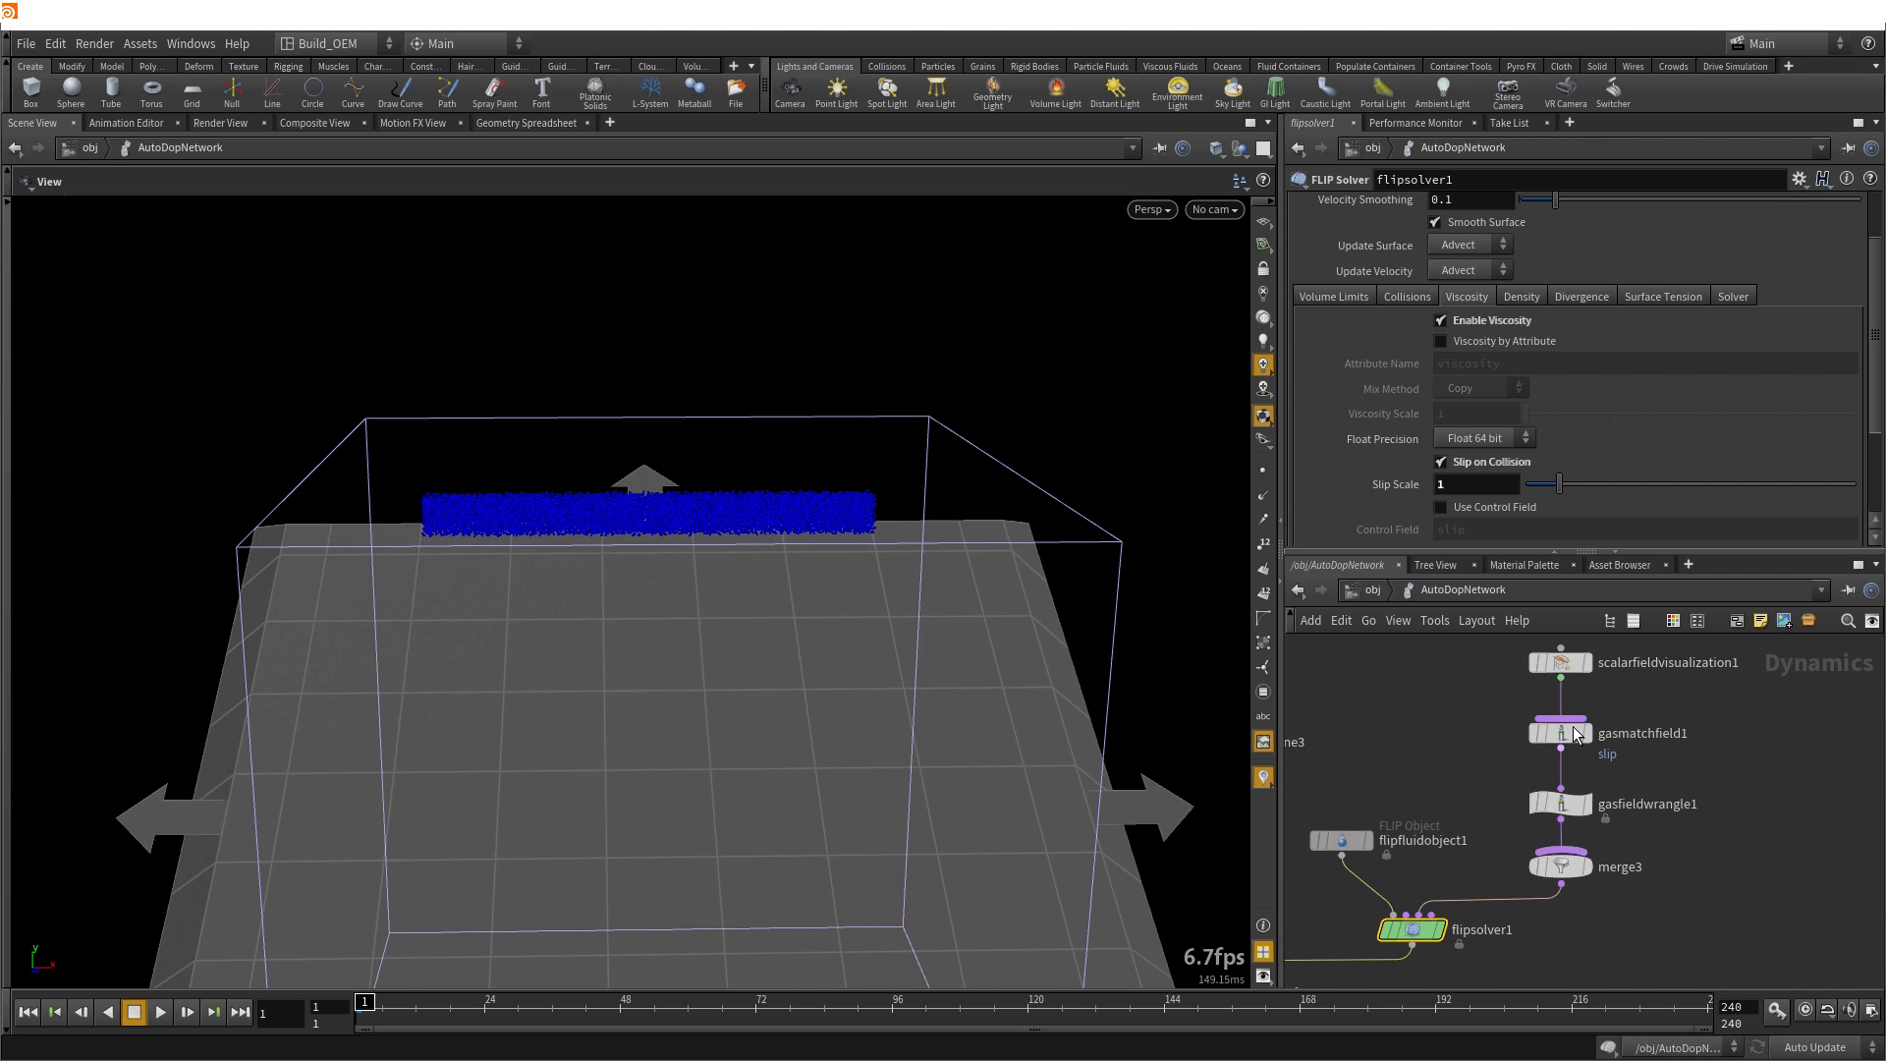
pyautogui.click(1558, 666)
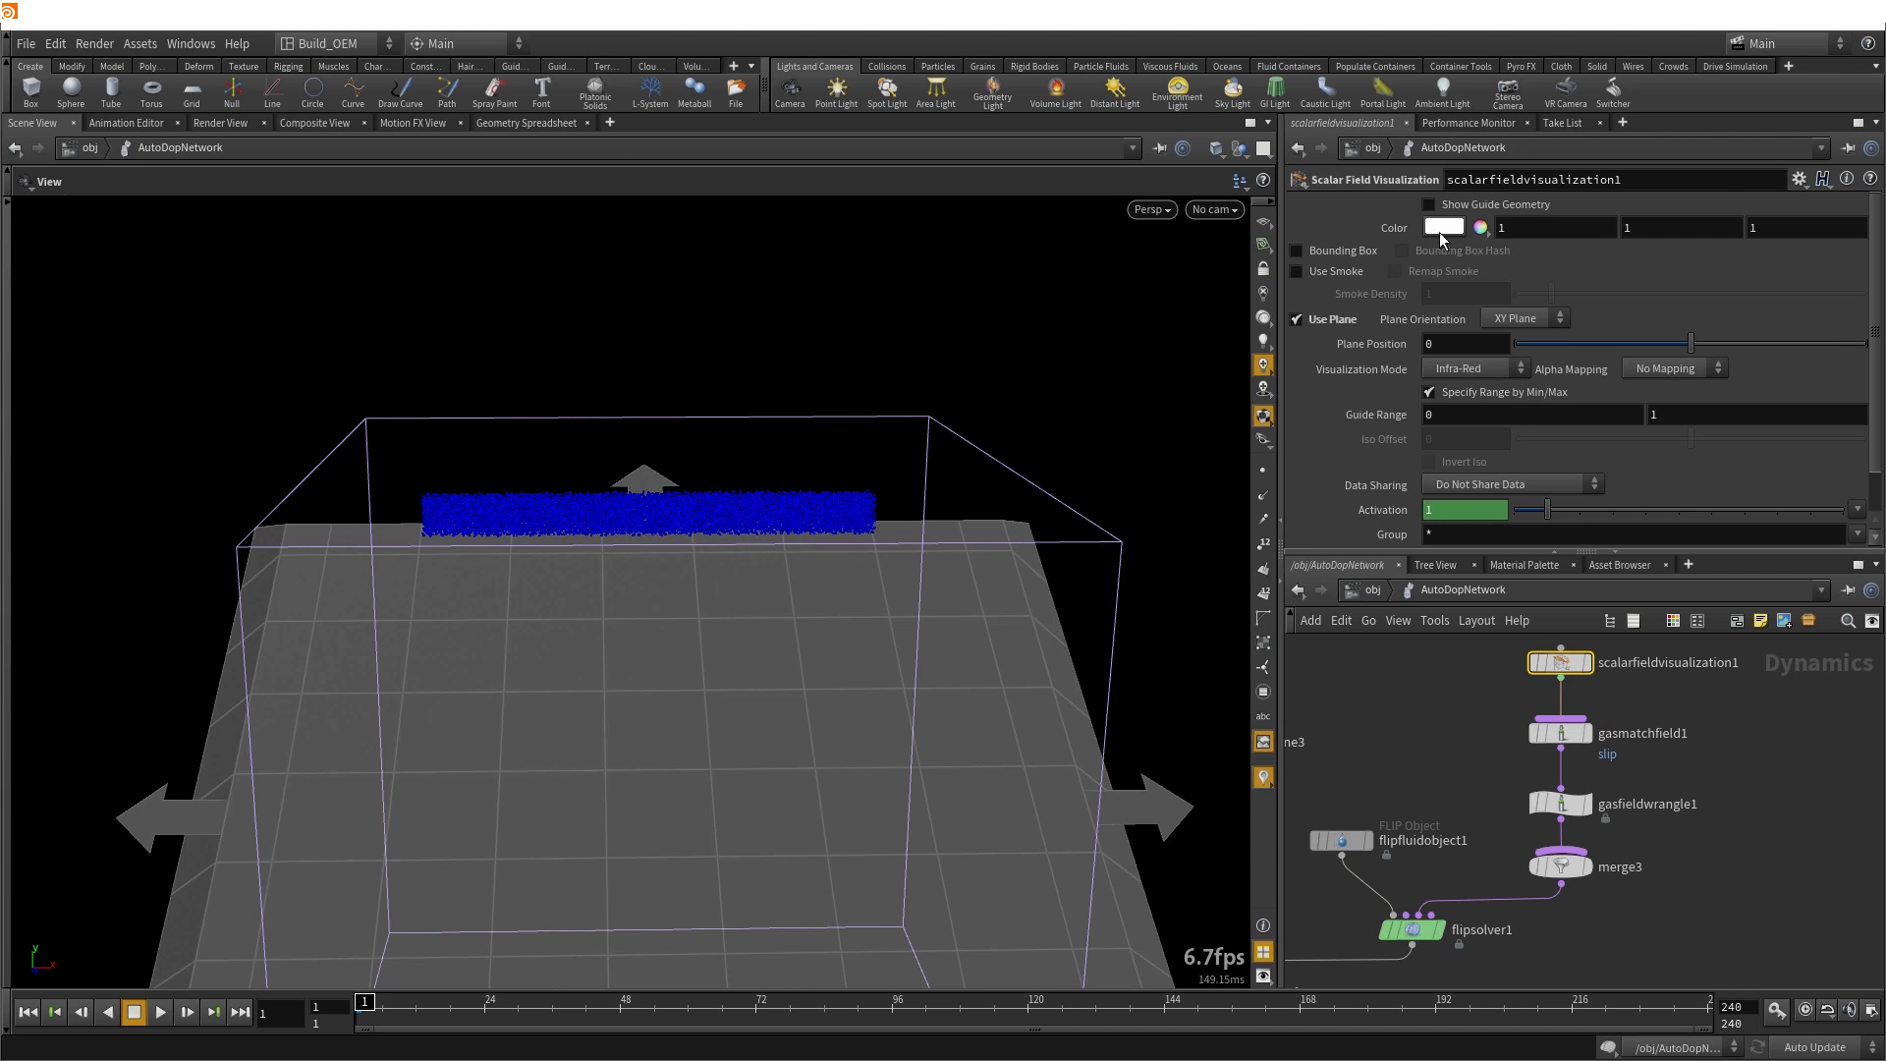
pyautogui.click(1431, 204)
pyautogui.moveTo(762, 669); pyautogui.dragTo(578, 833)
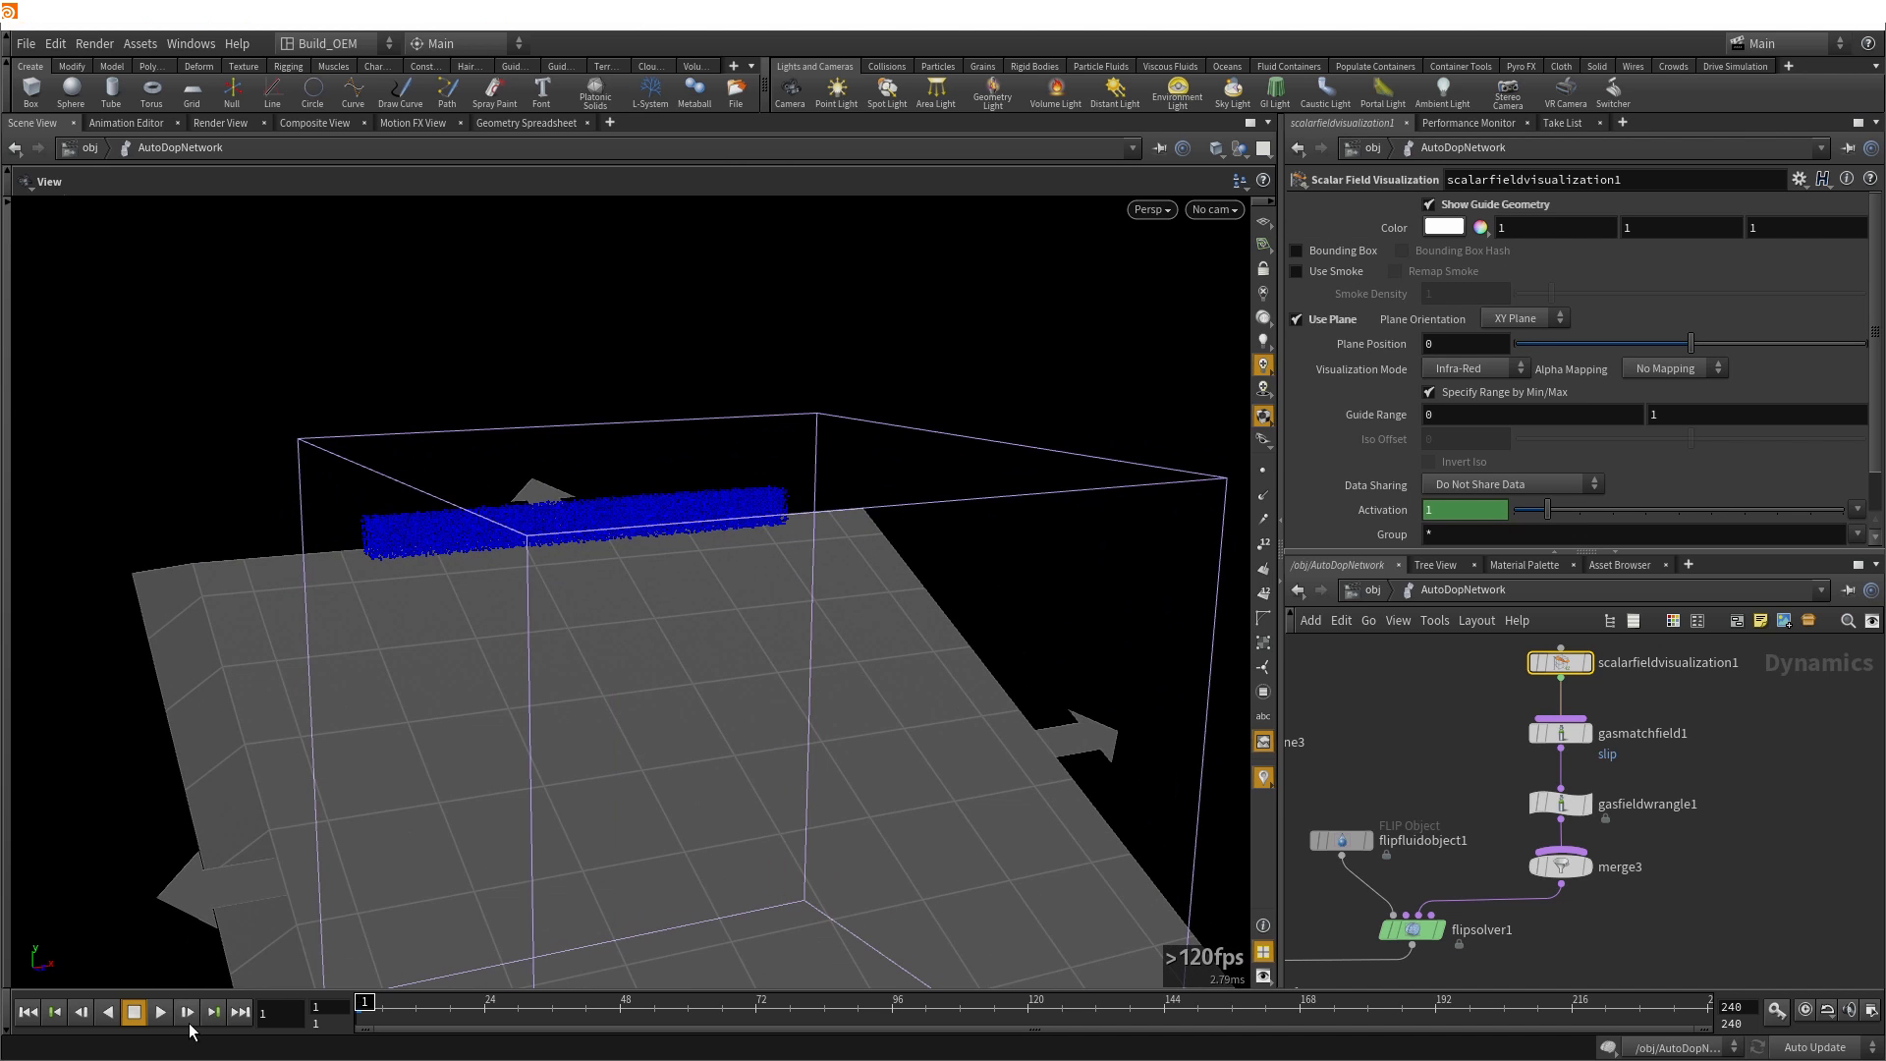
pyautogui.click(187, 1011)
pyautogui.moveTo(757, 669); pyautogui.dragTo(521, 515)
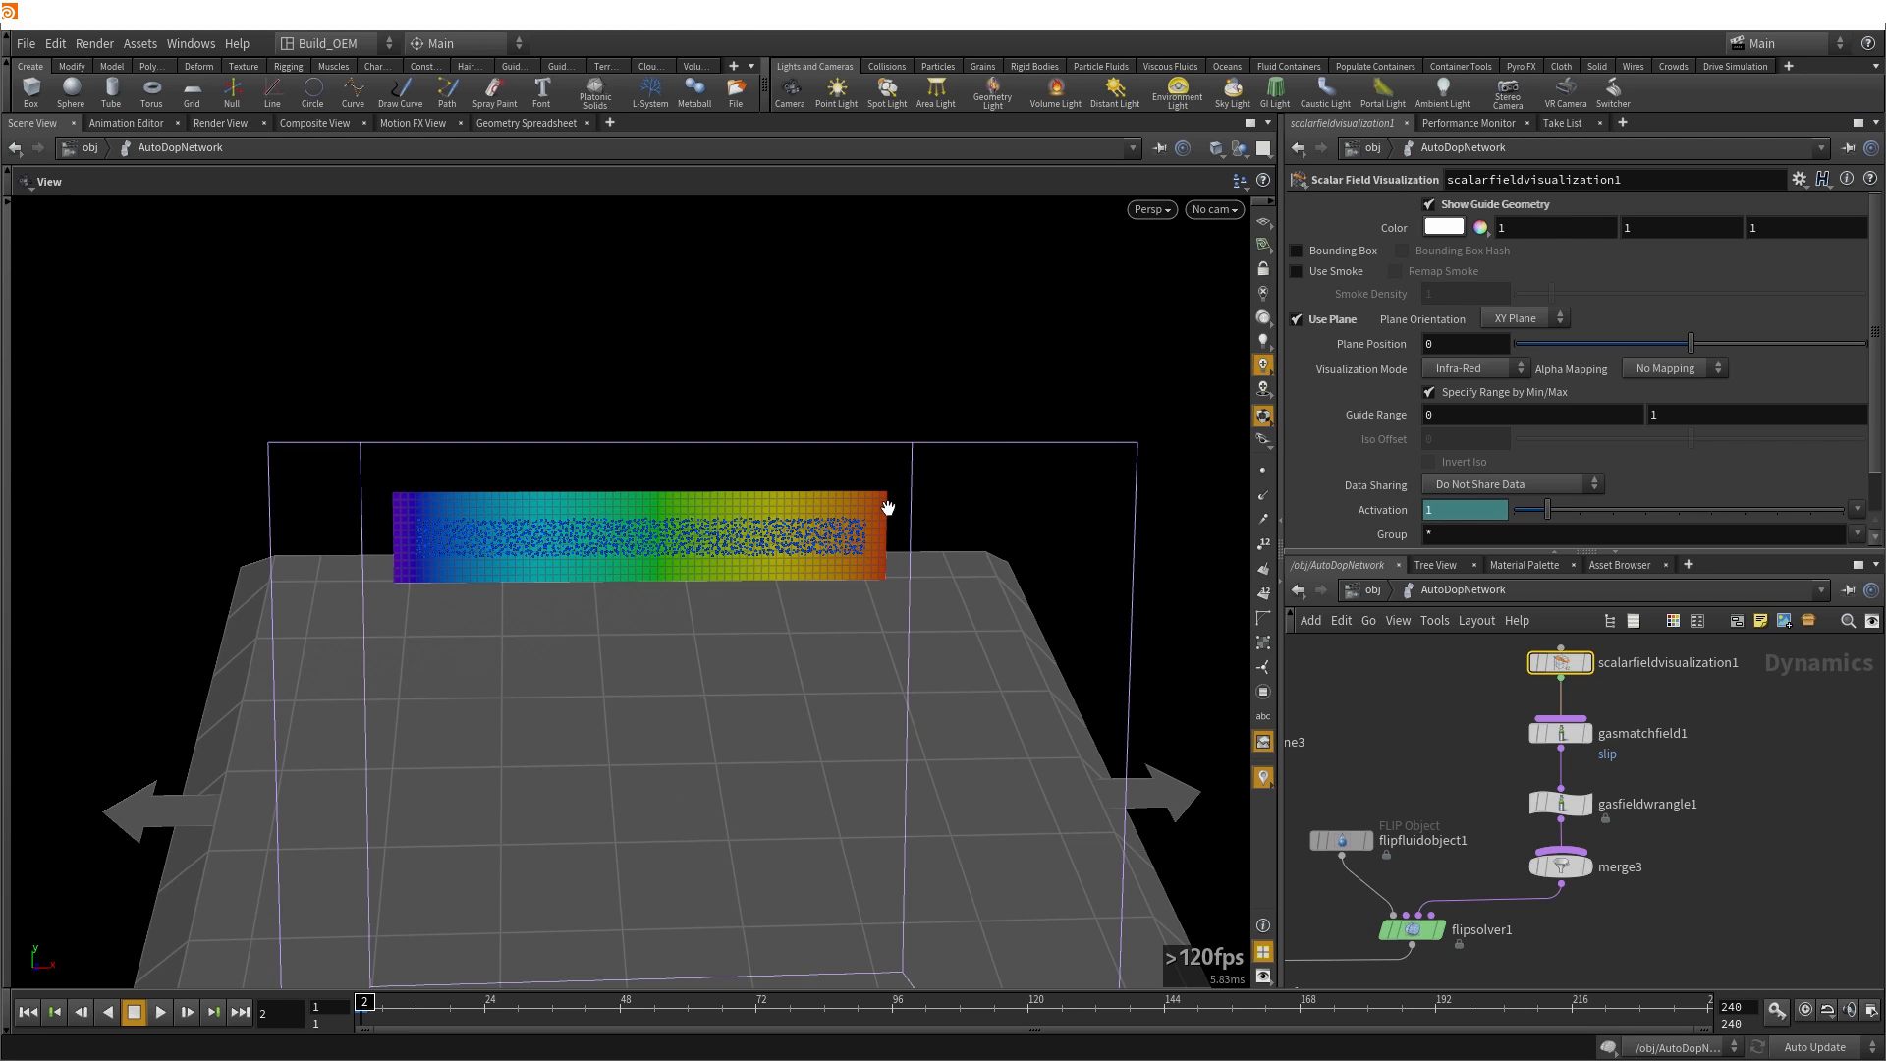
pyautogui.moveTo(881, 527); pyautogui.dragTo(869, 530)
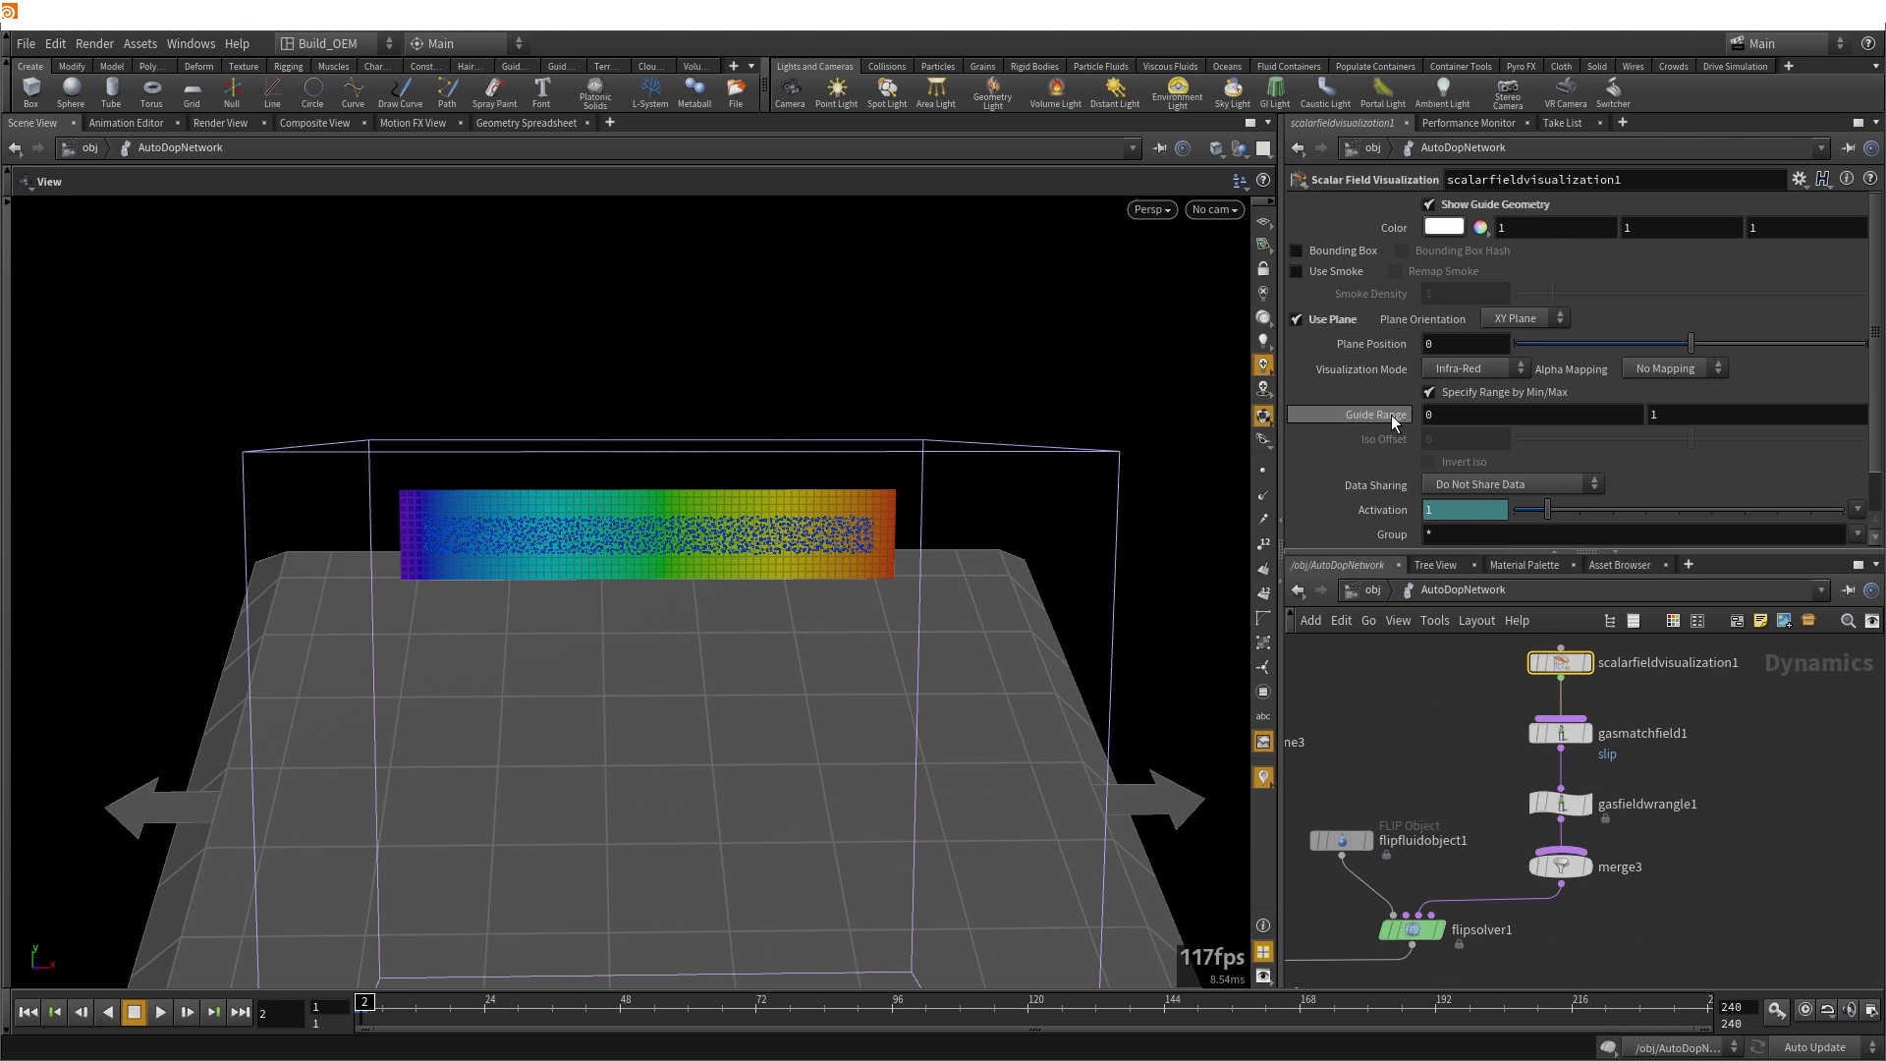
# Enable Use Control Field for the slip scale in the Viscosity settings of flipsolver1
pyautogui.click(1415, 932)
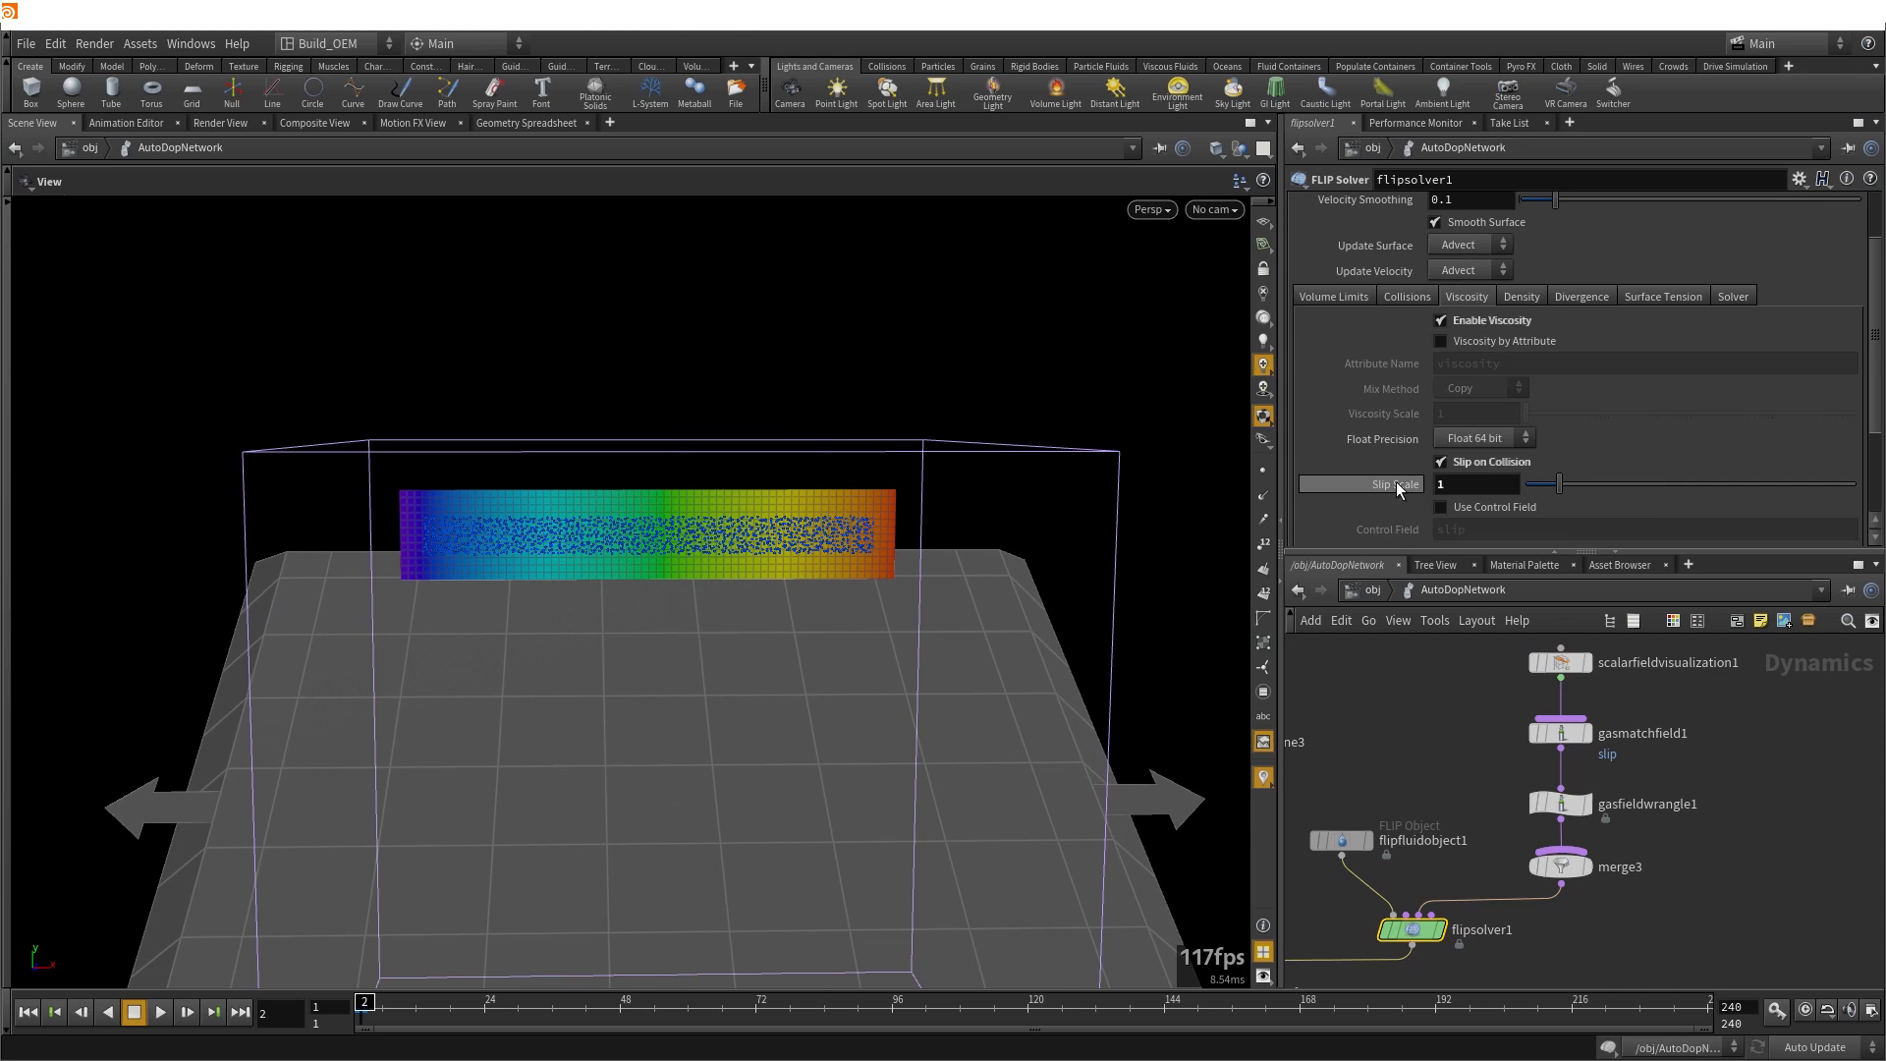
pyautogui.scroll(-2, 1395, 481)
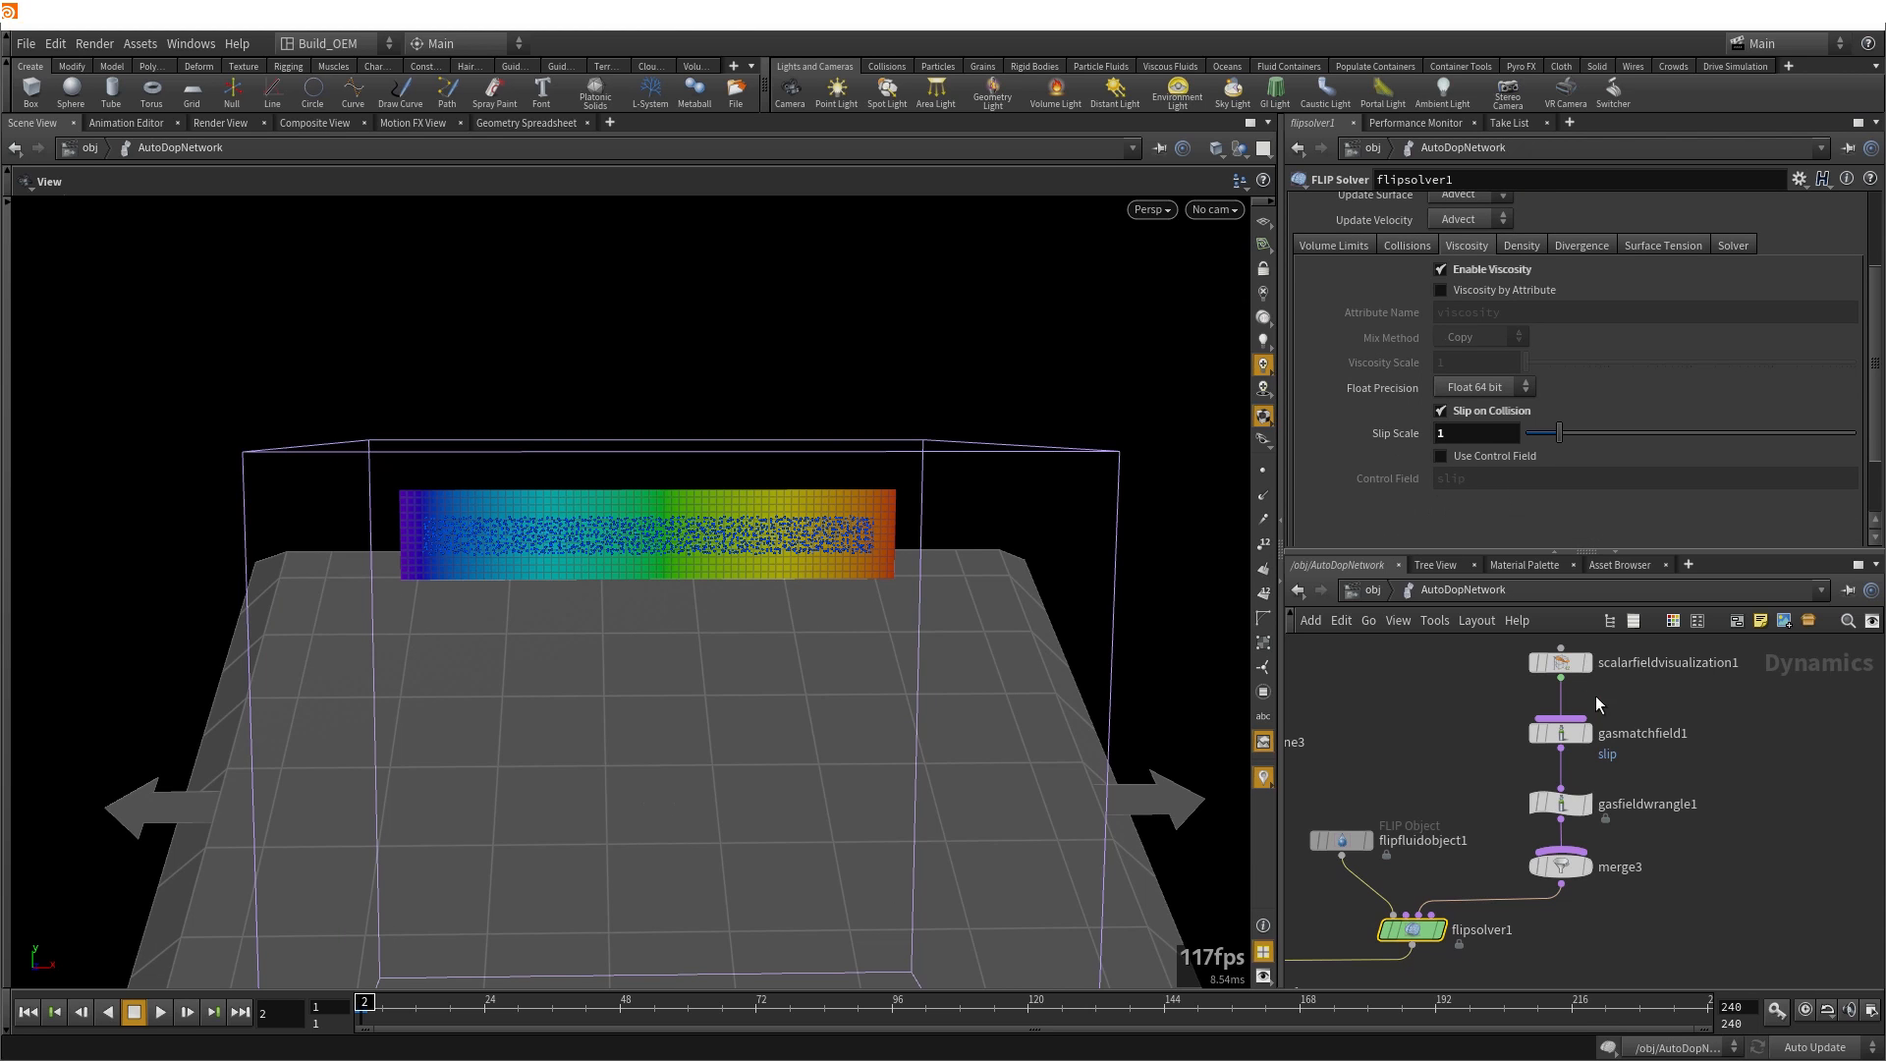
pyautogui.click(1432, 455)
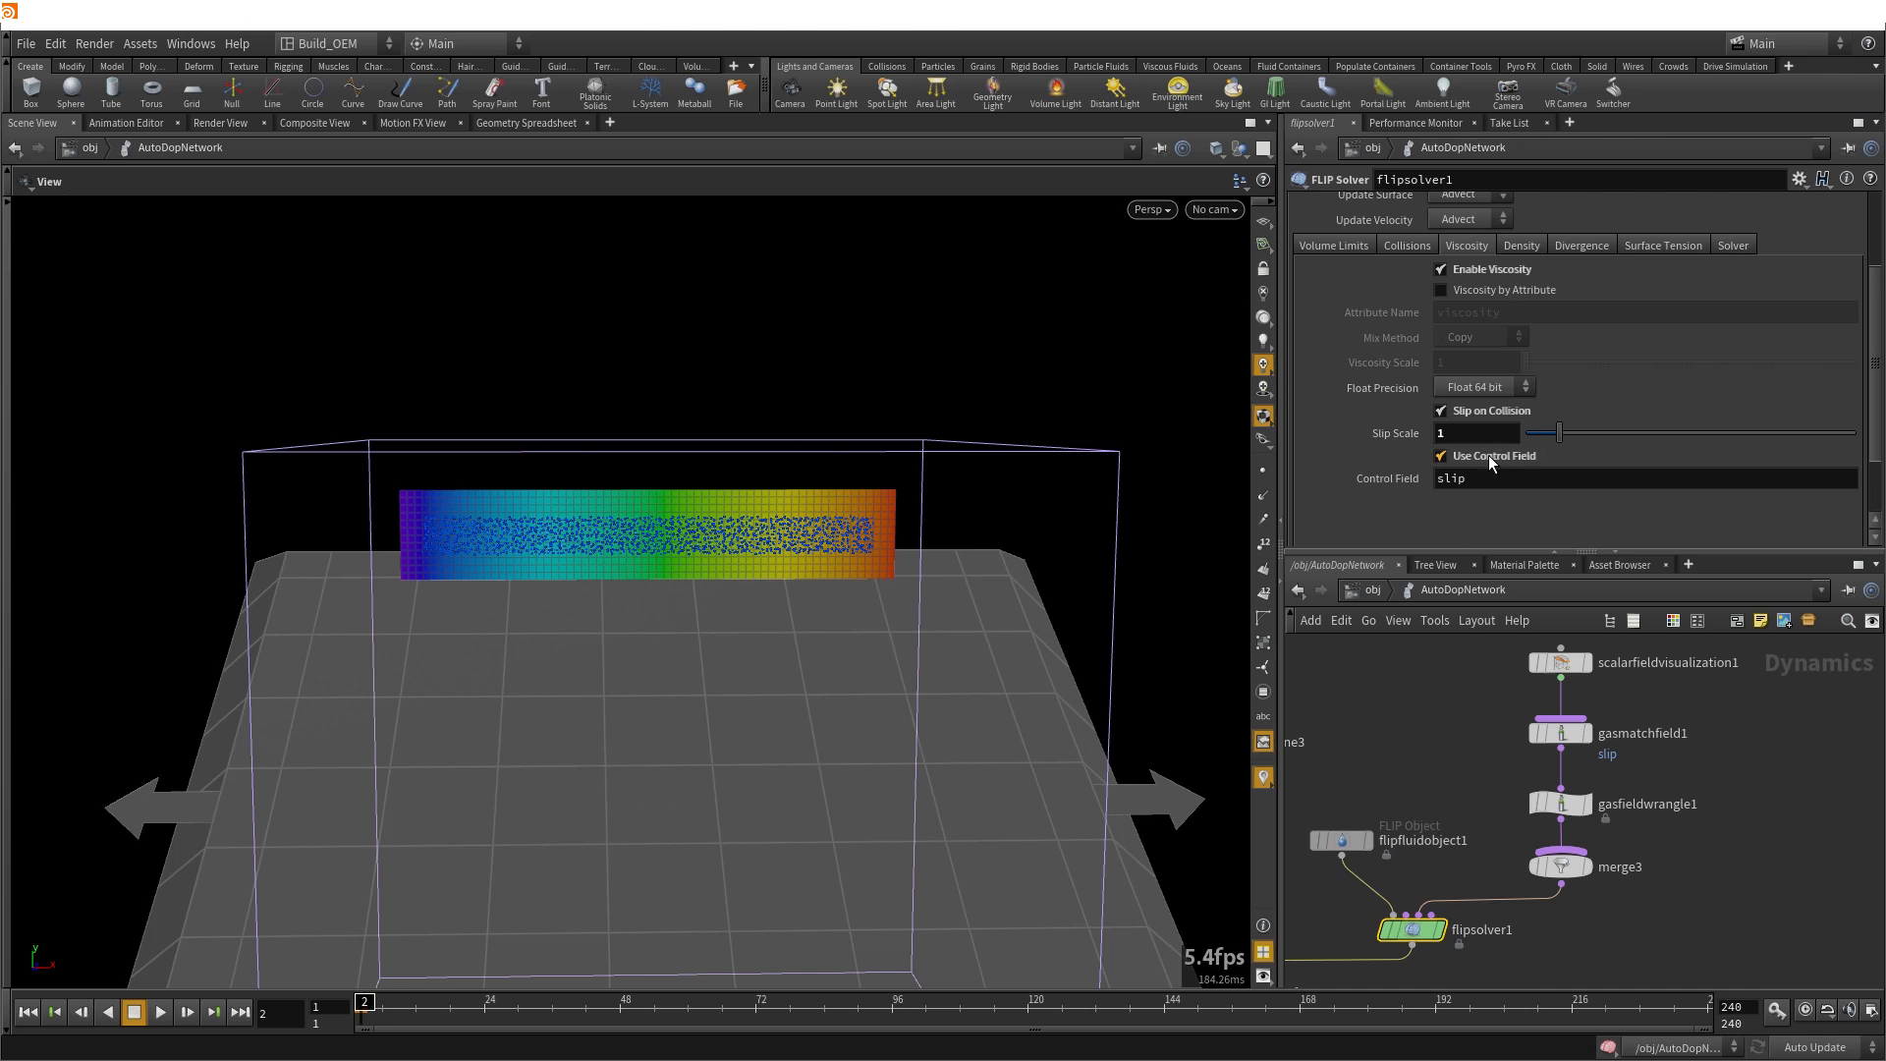
# Hide the guide geometry of scalarfieldvisualization1 and play the field-controlled slip simulation to frame 49
pyautogui.click(1550, 666)
pyautogui.click(1429, 204)
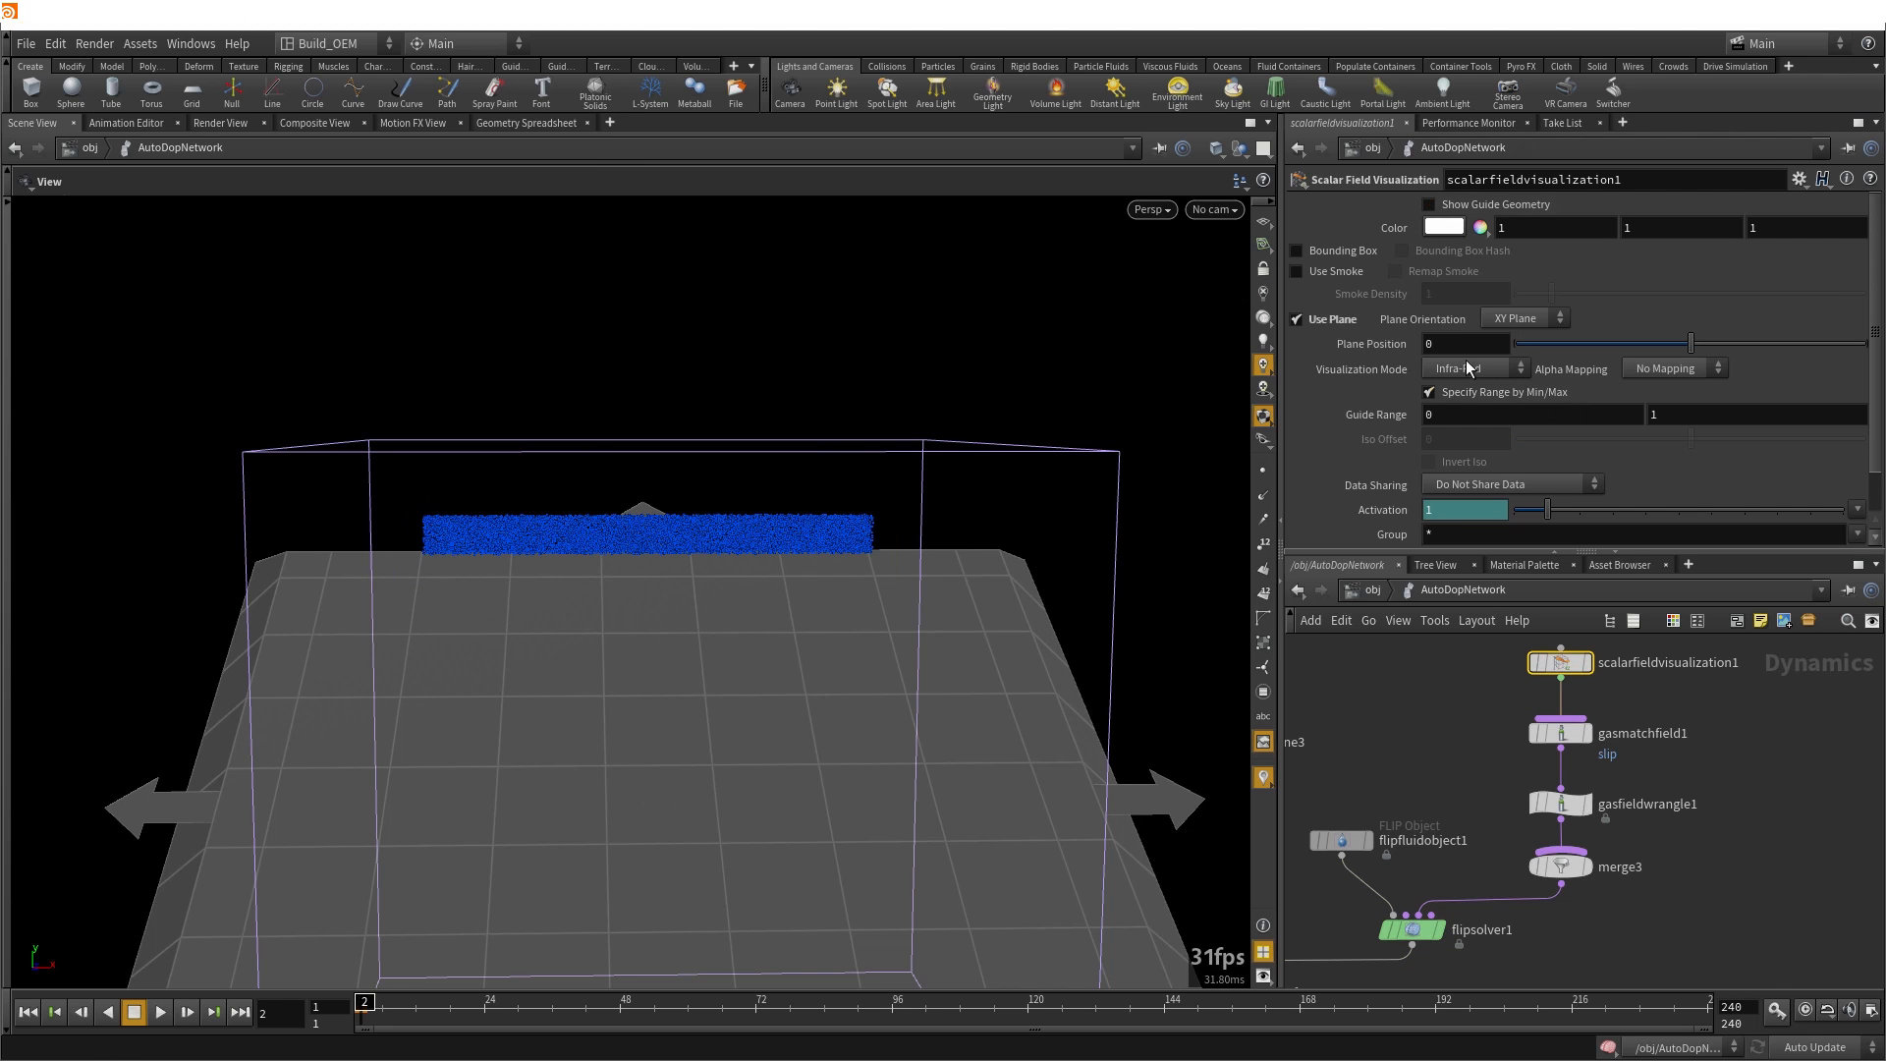
pyautogui.click(162, 1014)
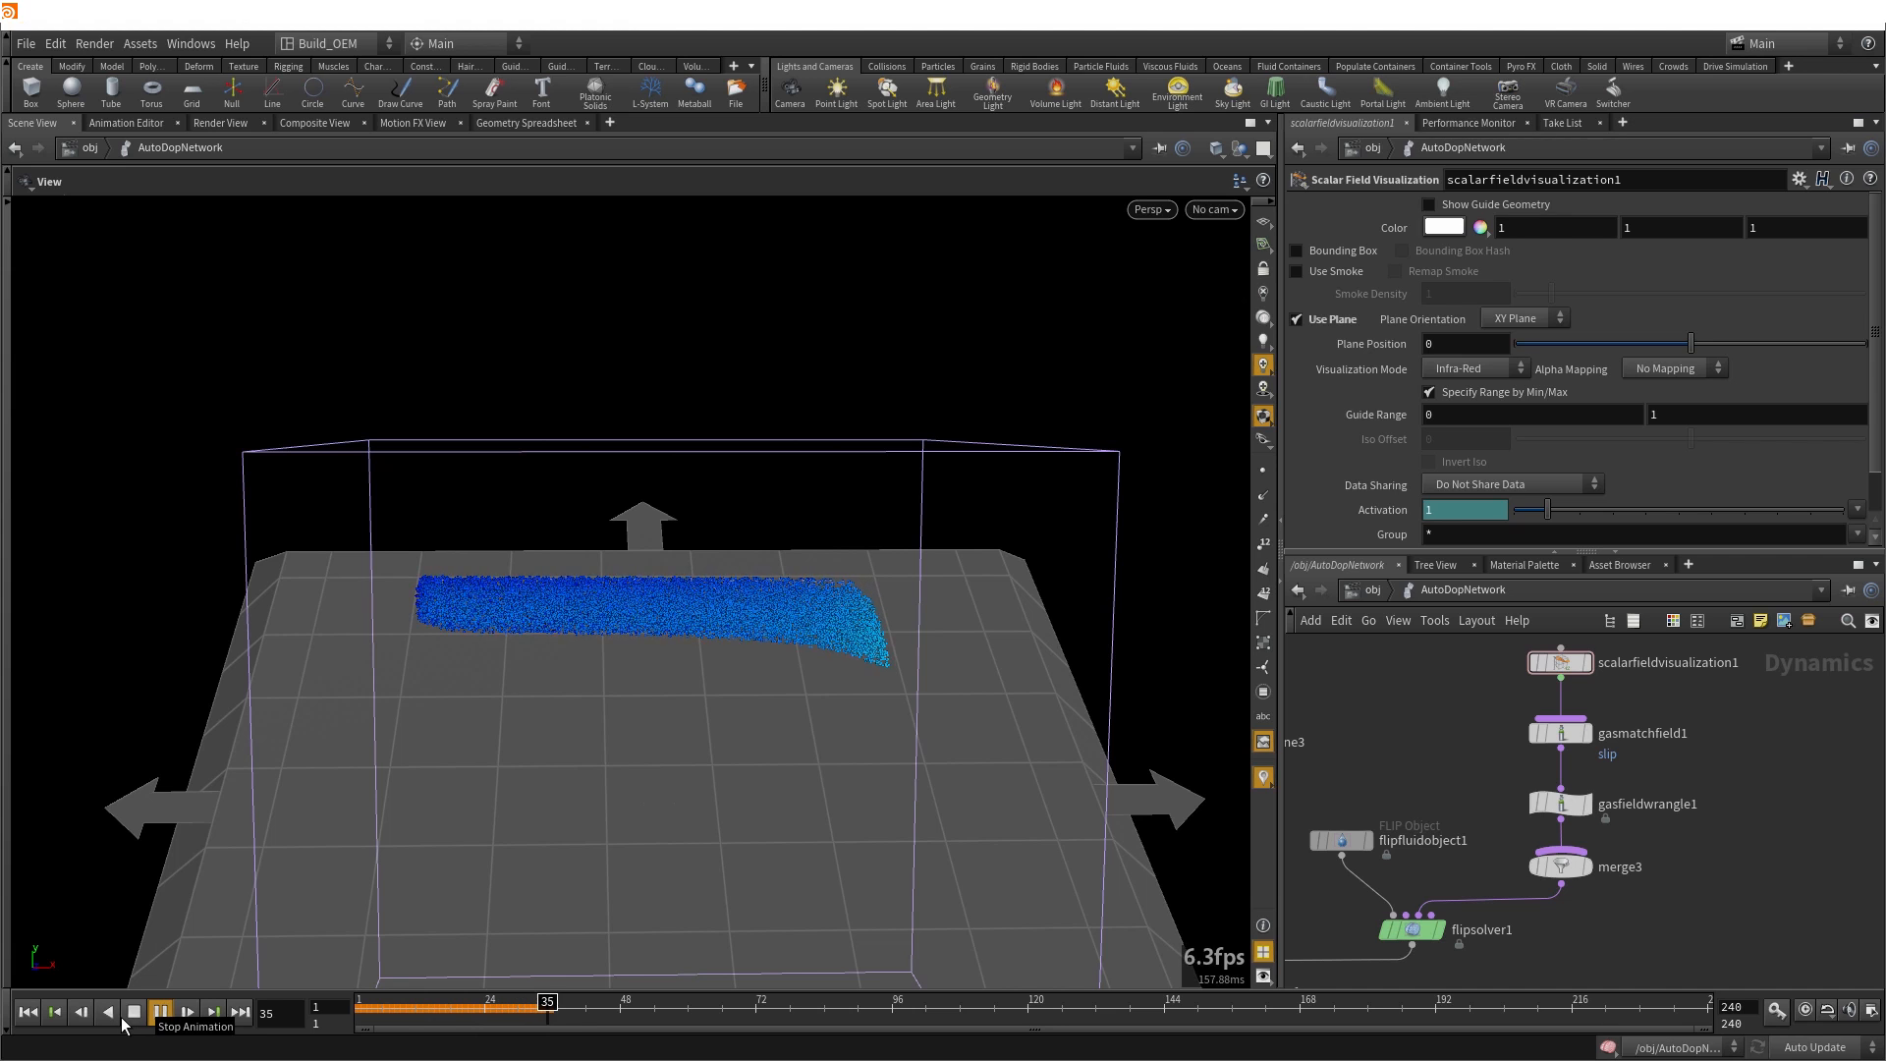
pyautogui.click(135, 1012)
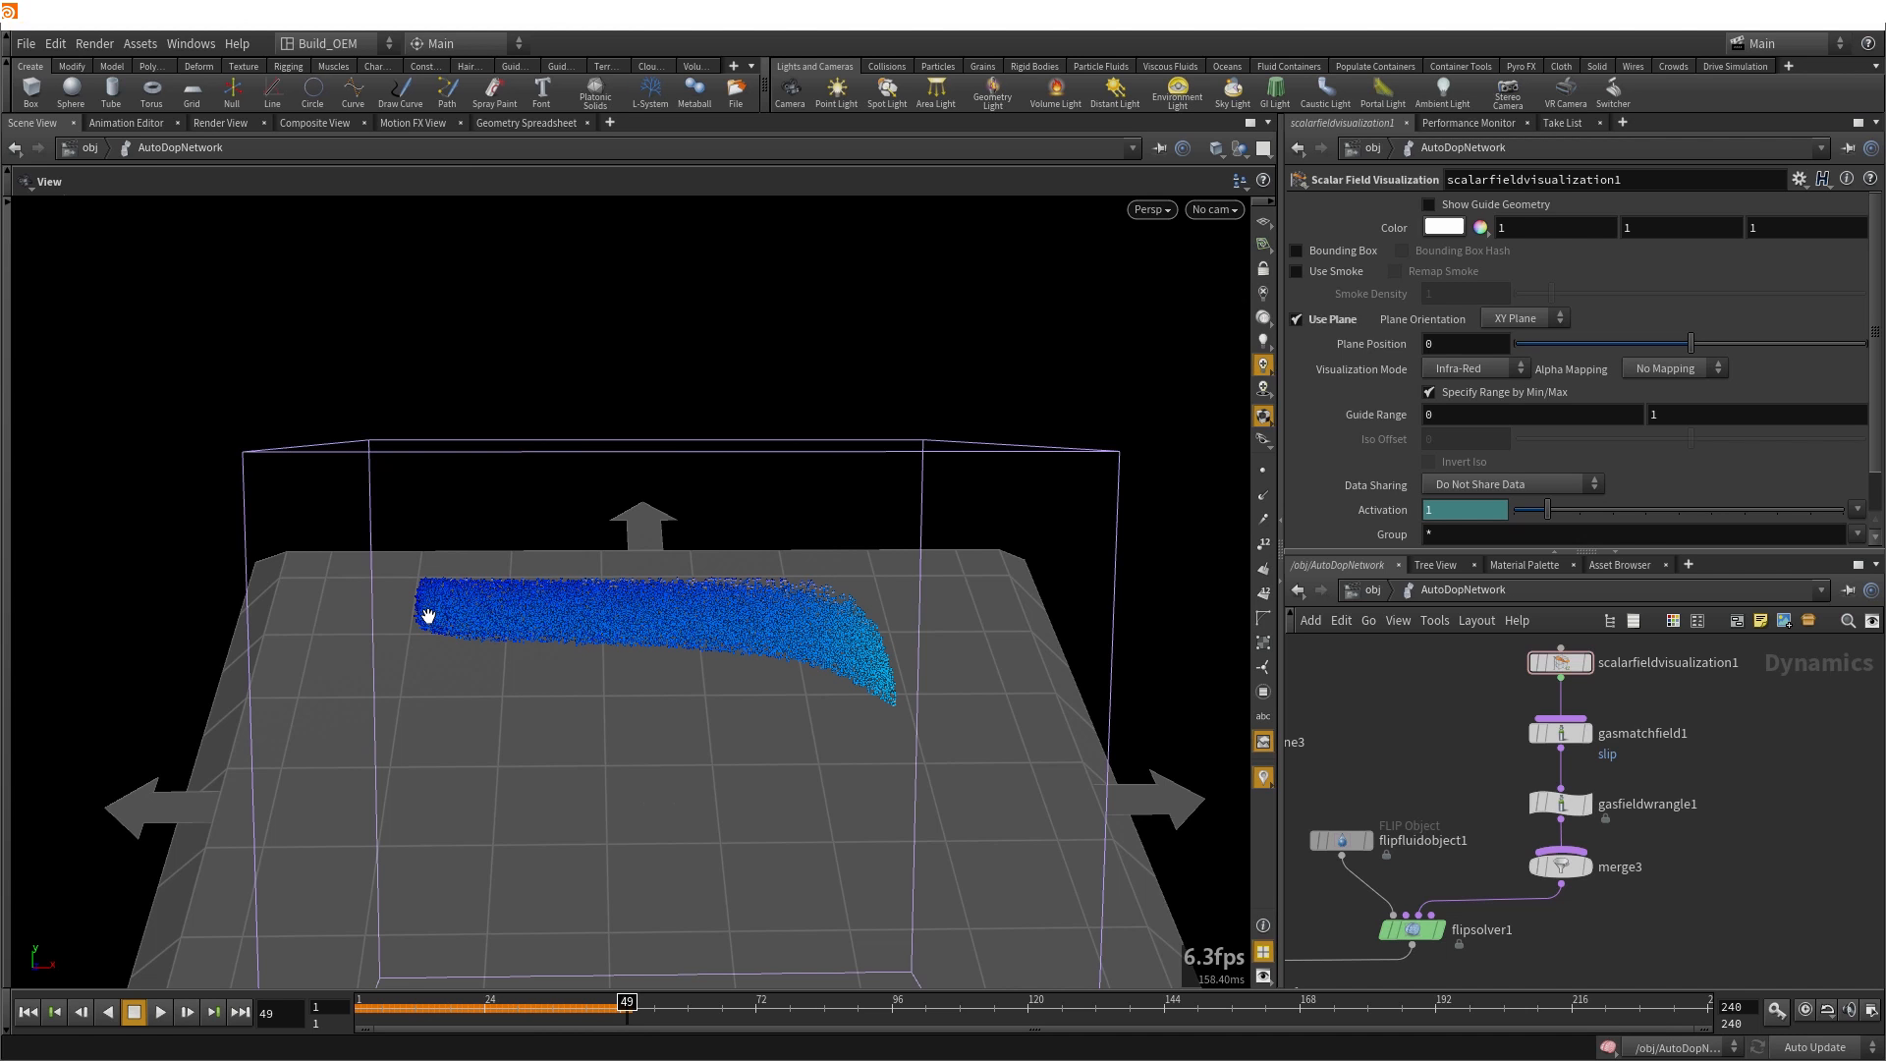
pyautogui.moveTo(423, 585); pyautogui.dragTo(923, 655)
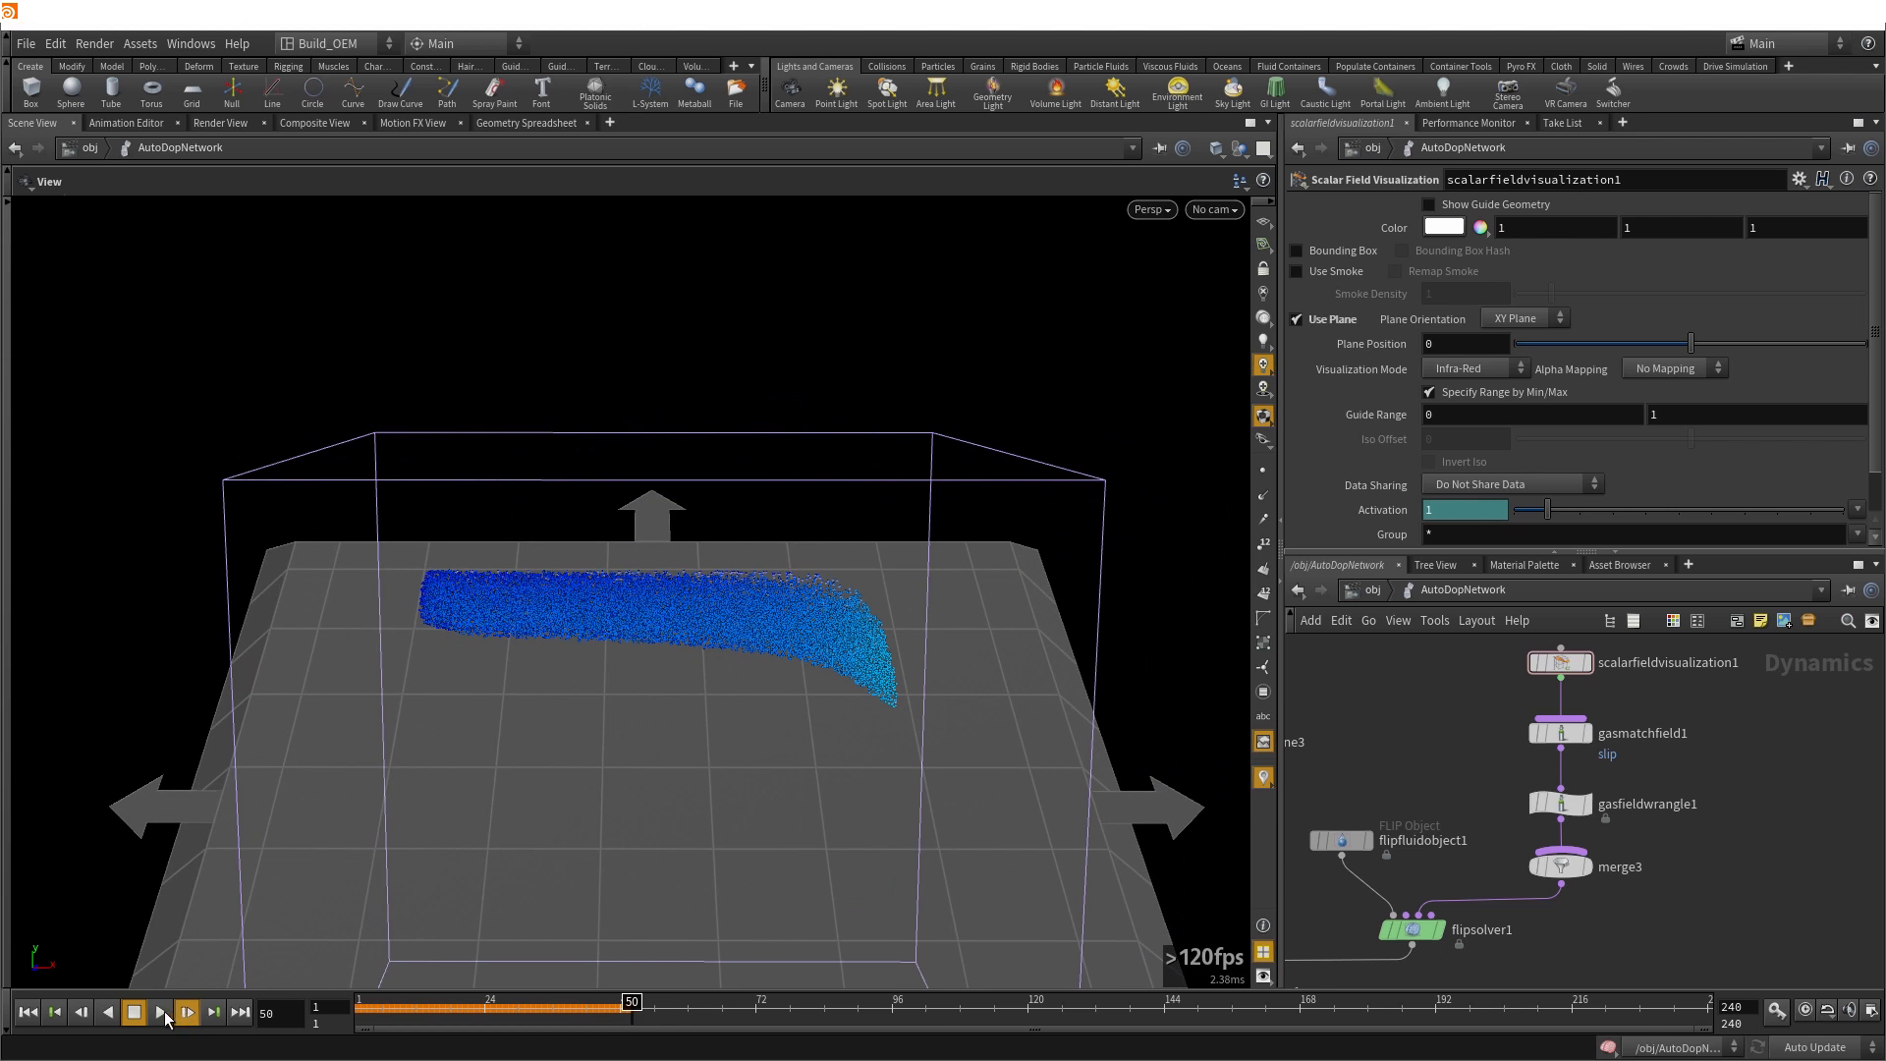
# Continue the simulation to frame 109 and show the guide geometry of scalarfieldvisualization1 over the fluid
pyautogui.click(161, 1013)
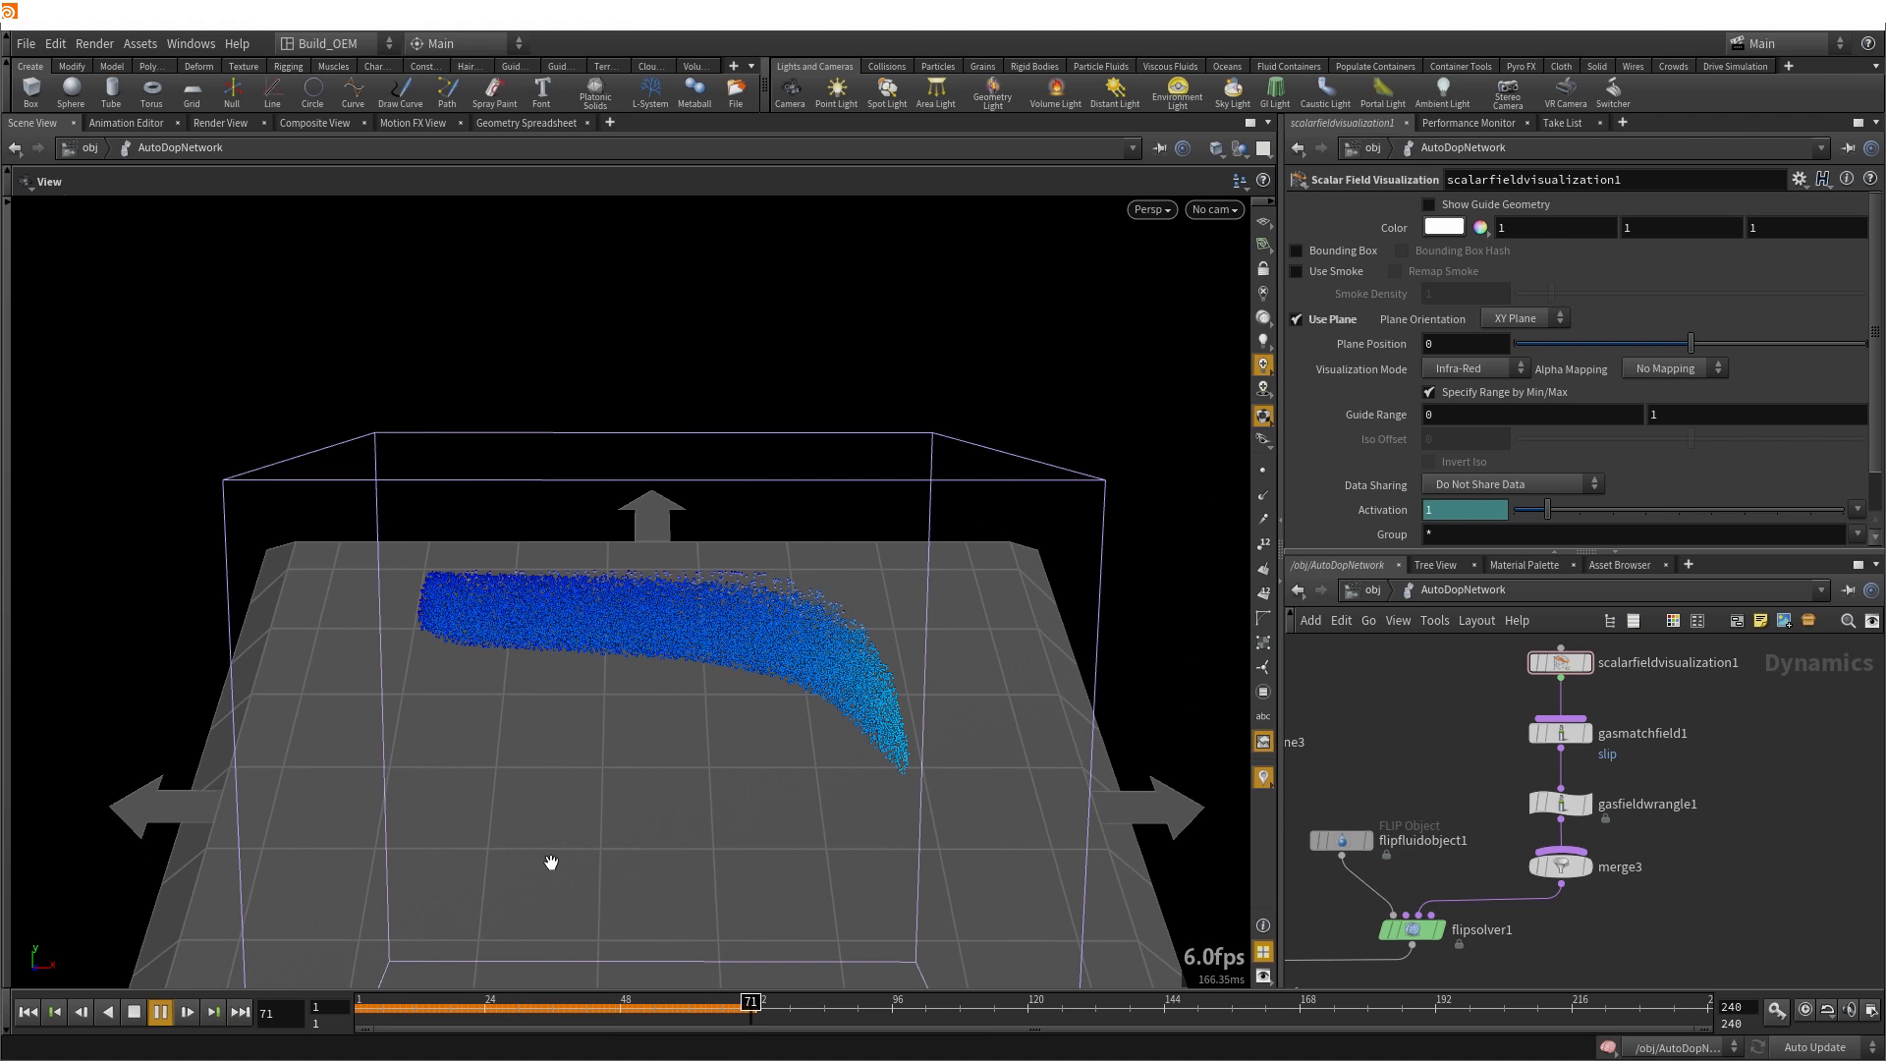
pyautogui.moveTo(569, 846); pyautogui.dragTo(597, 775, button='middle')
pyautogui.scroll(-3, 598, 775)
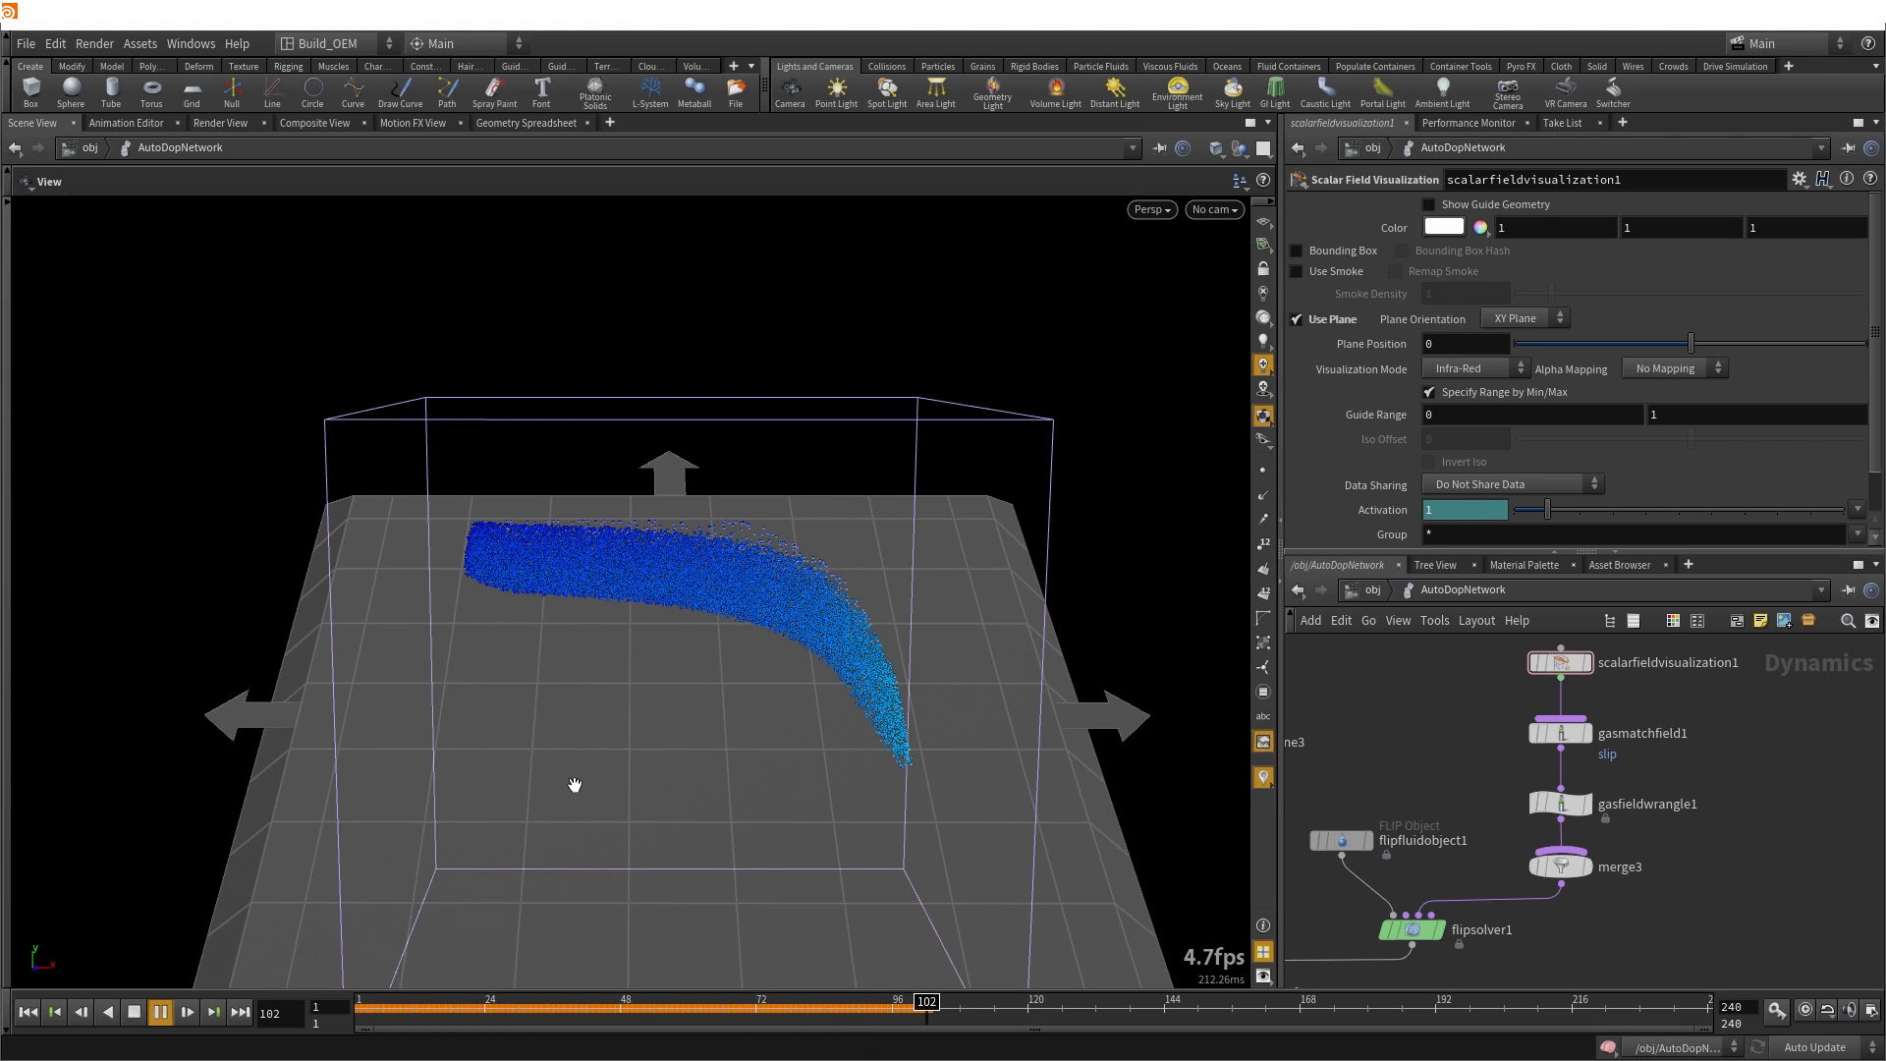
pyautogui.click(133, 1011)
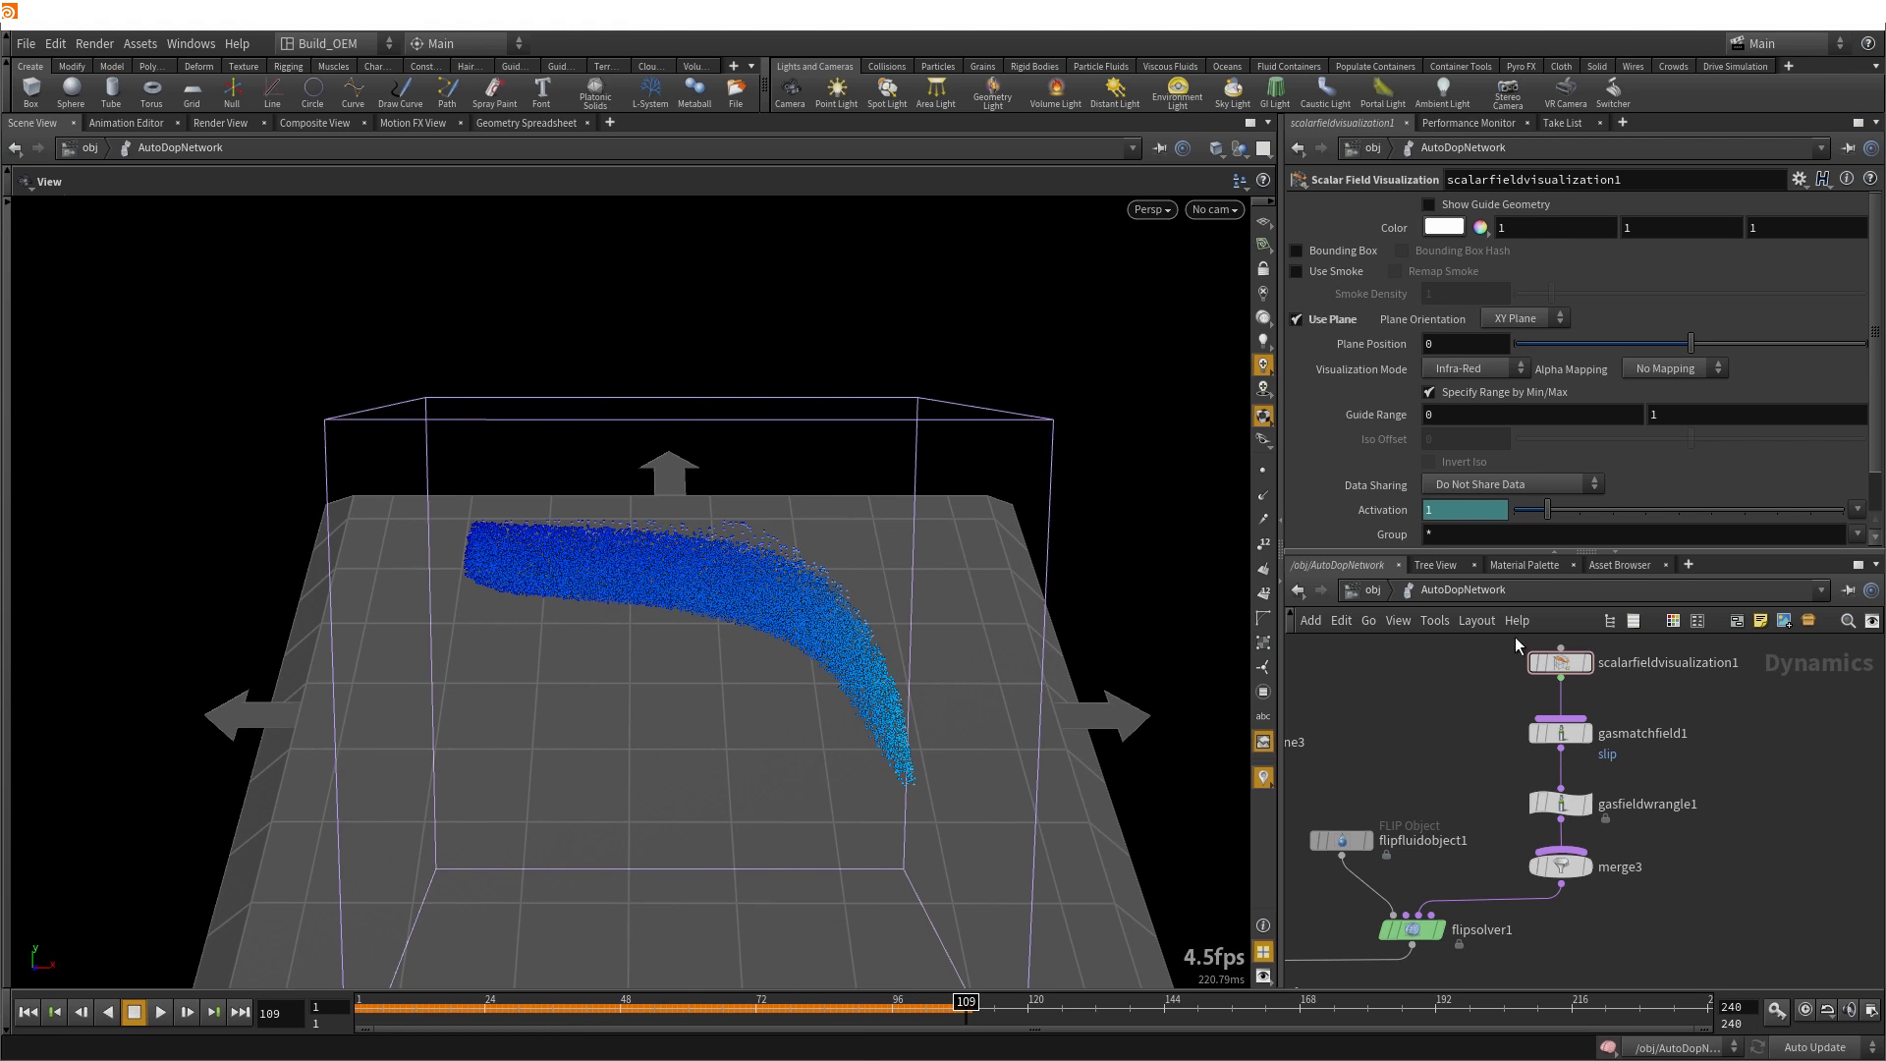
pyautogui.click(1560, 663)
pyautogui.click(1467, 206)
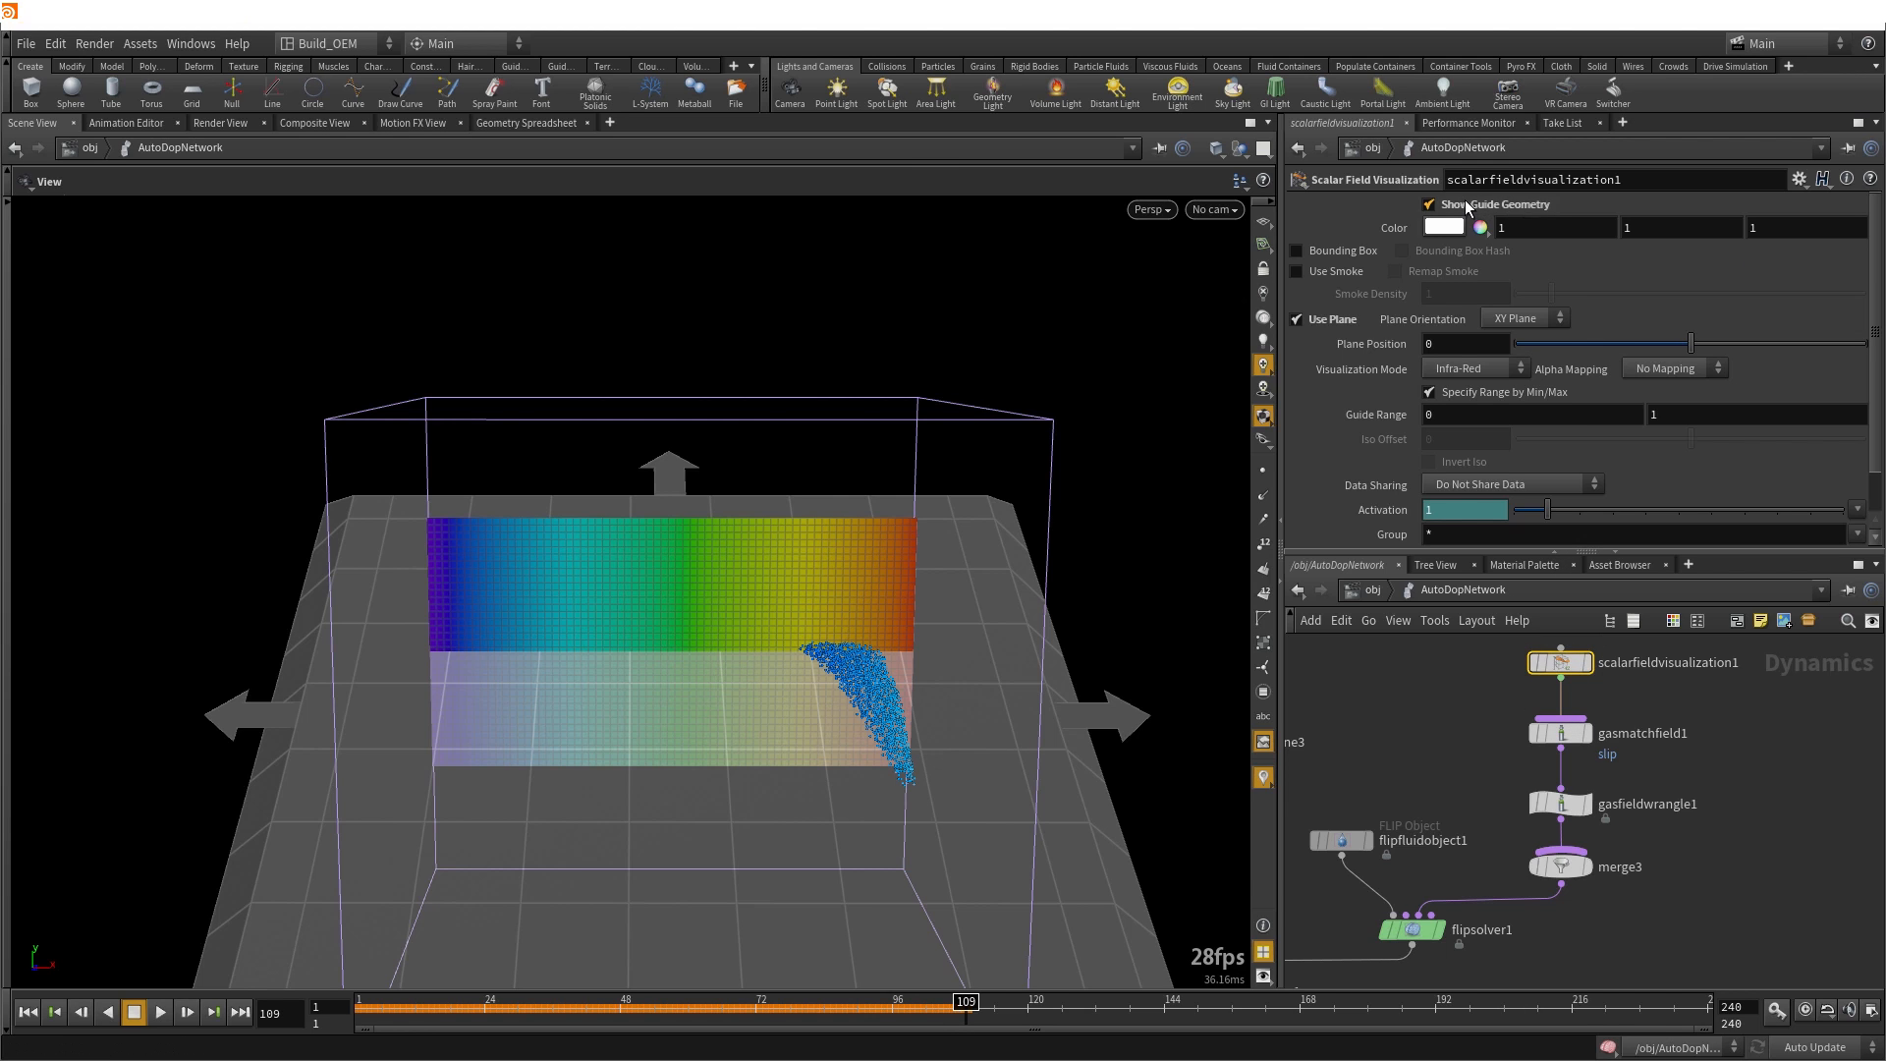